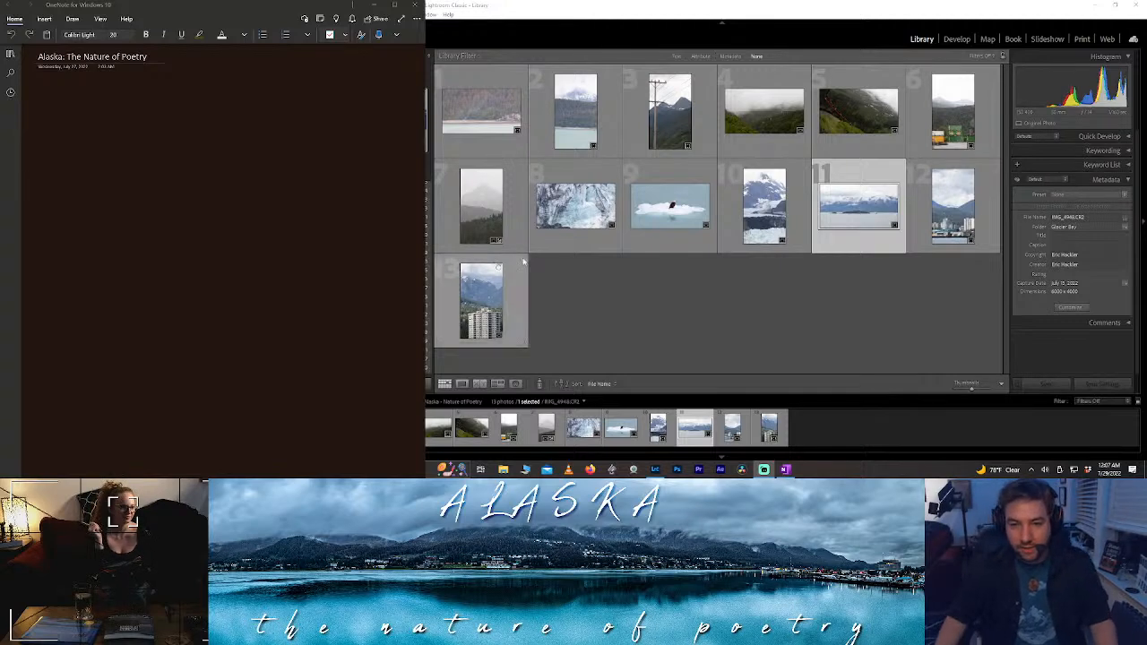
- Open the foggy bridge photo for developing and extend its crop to the full height of the frame
left_click(773, 121)
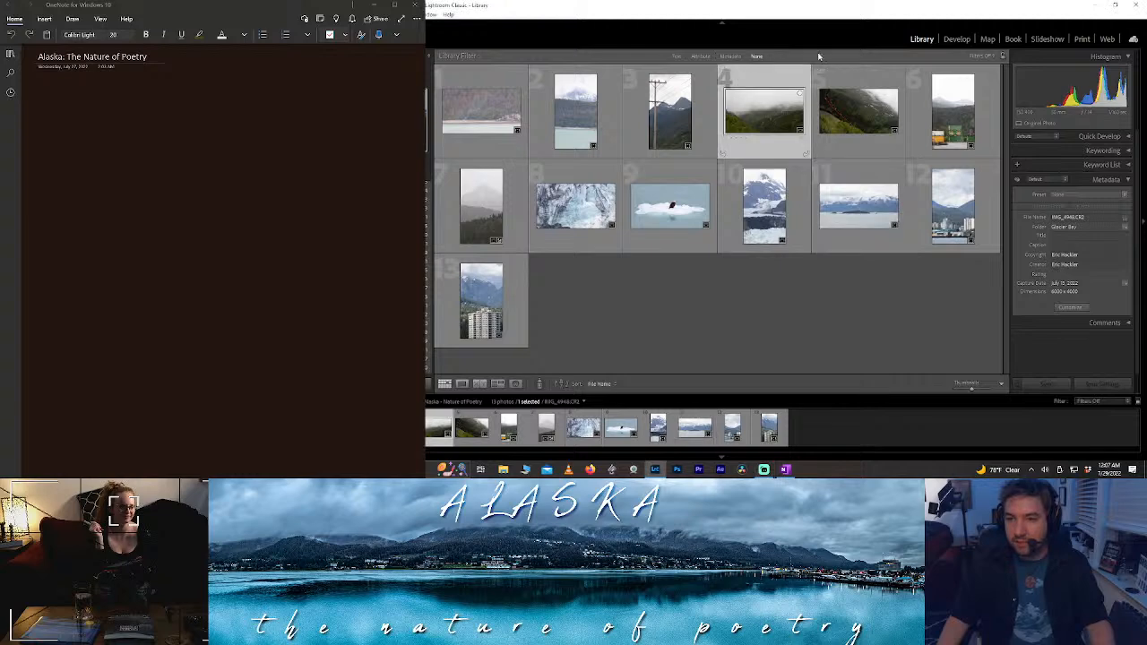
left_click(957, 39)
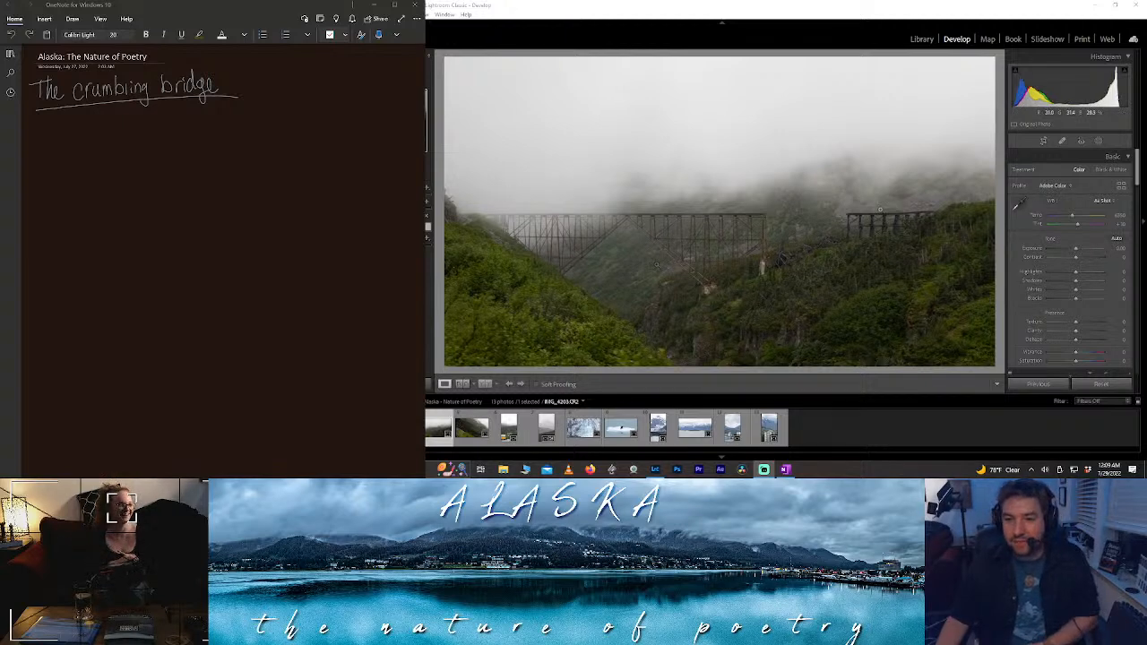
key("r")
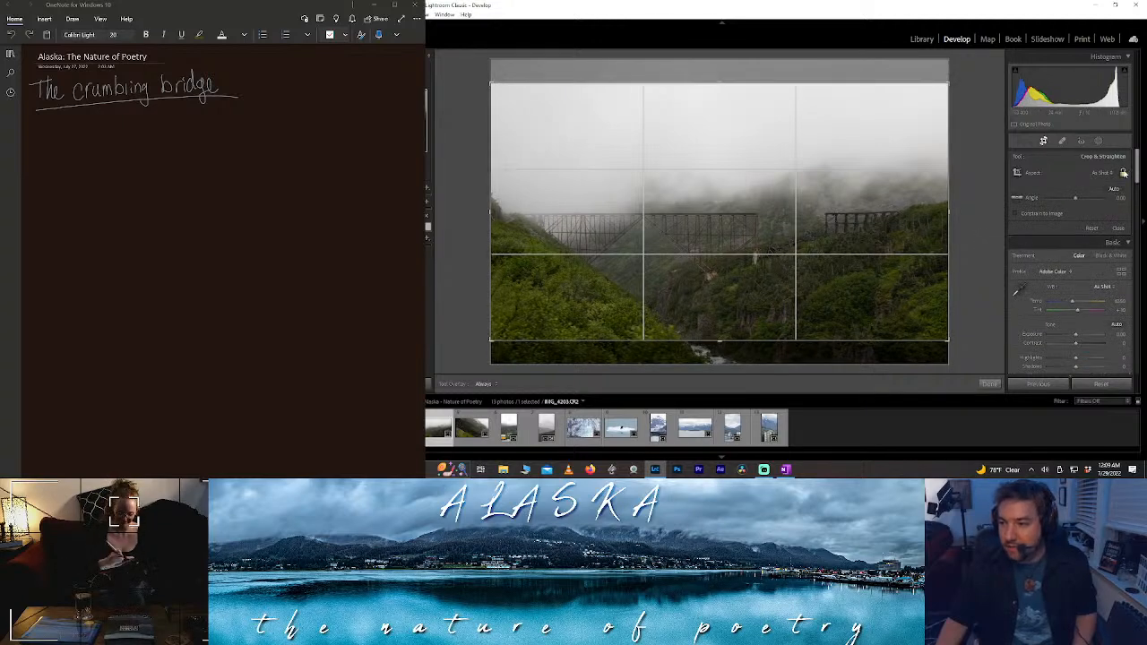
left_click_drag(691, 339, 683, 363)
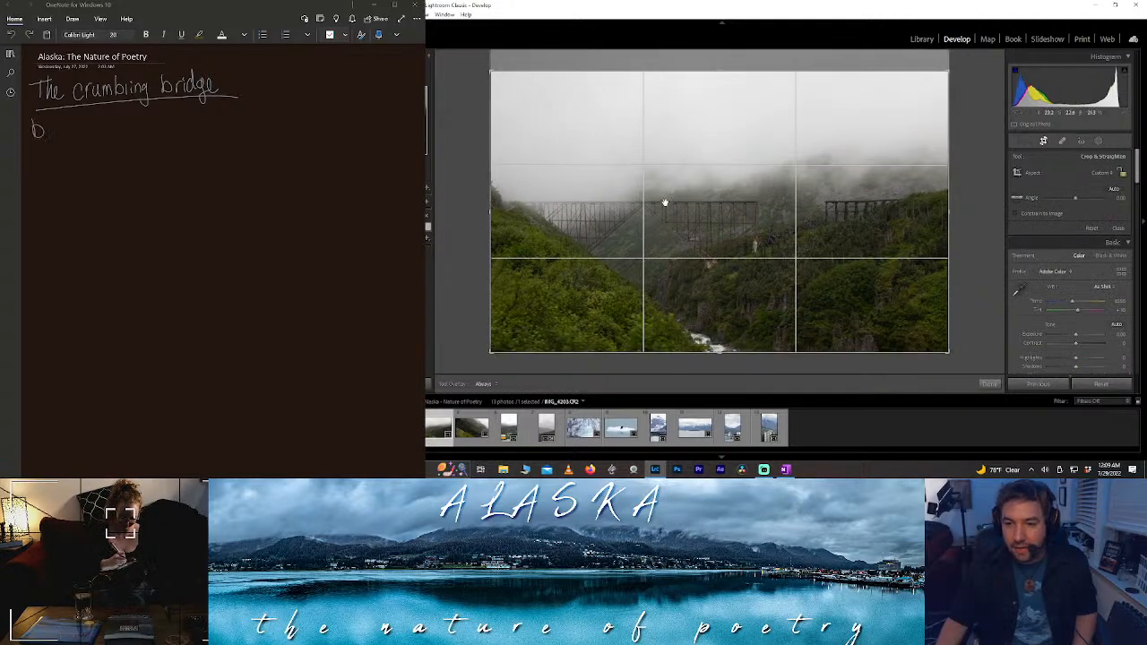
left_click_drag(683, 70, 680, 52)
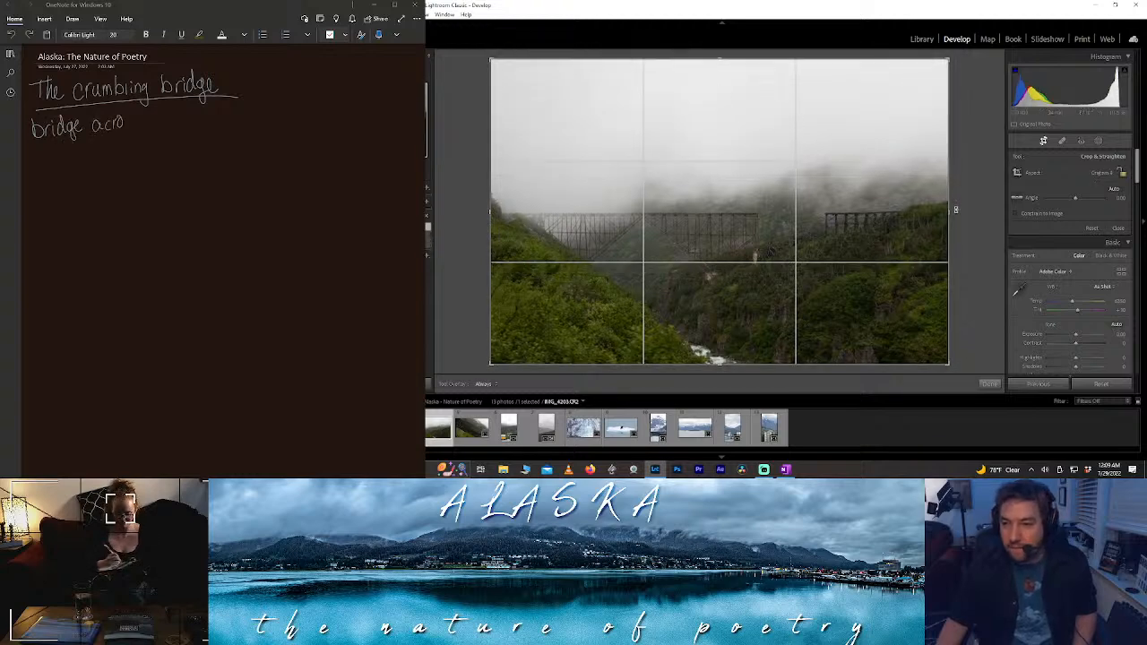
- Trim the empty sky from the upper edge of the bridge photo's crop and set the straighten angle to 0
left_click_drag(955, 208, 955, 209)
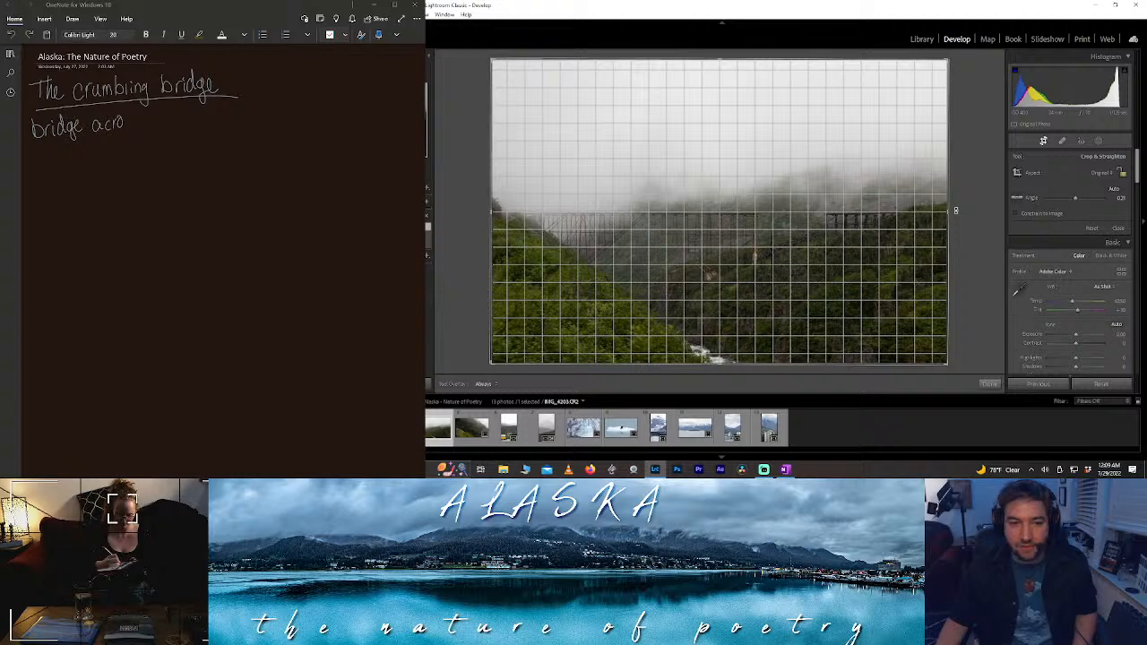
left_click_drag(955, 210, 954, 209)
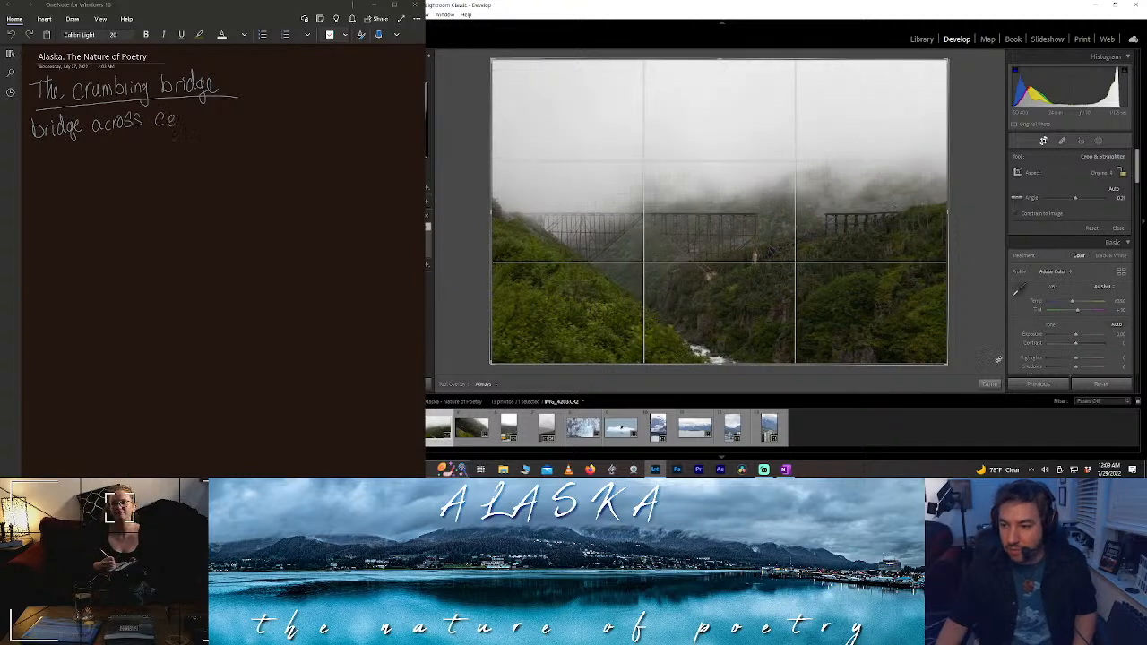
left_click_drag(747, 60, 747, 88)
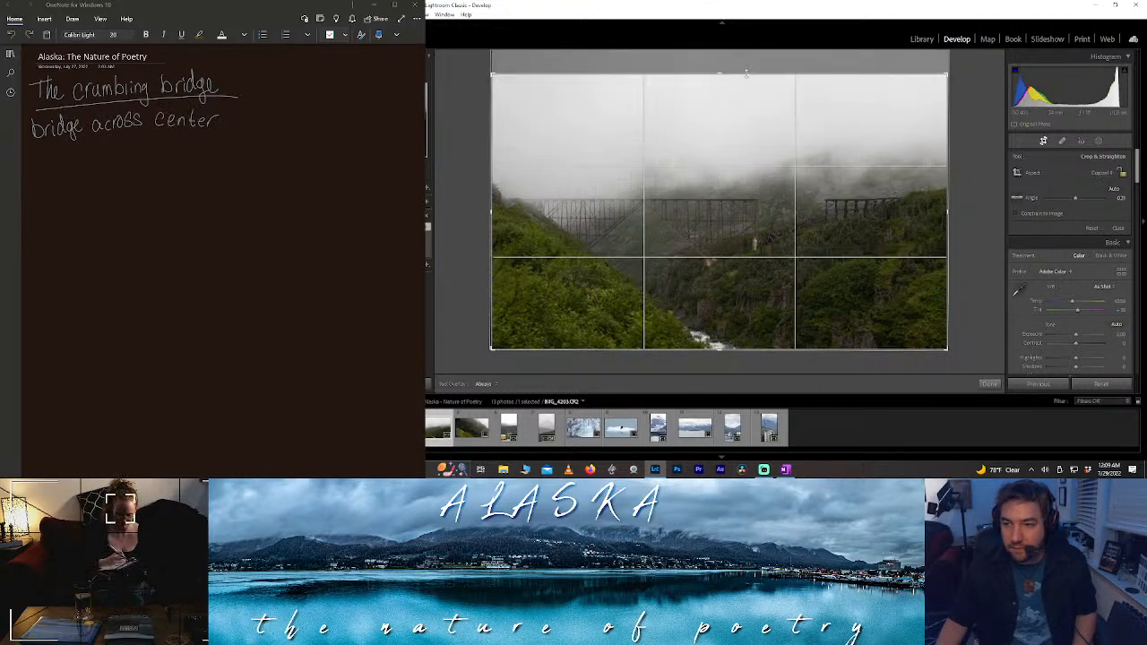
left_click(1121, 199)
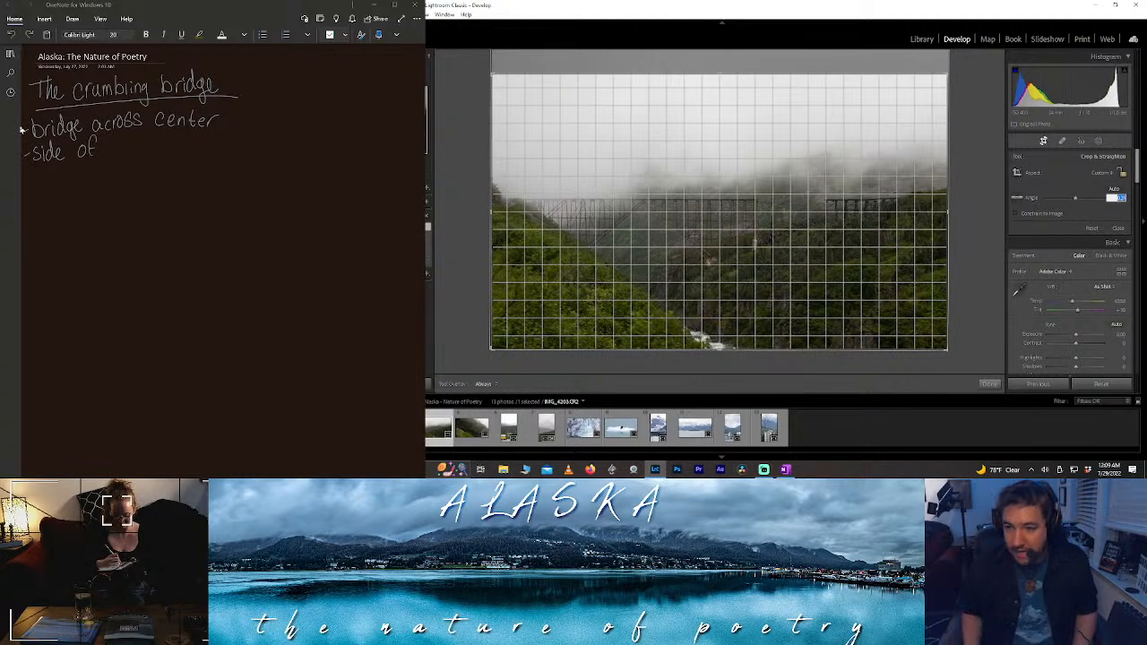
type("0")
key("Return")
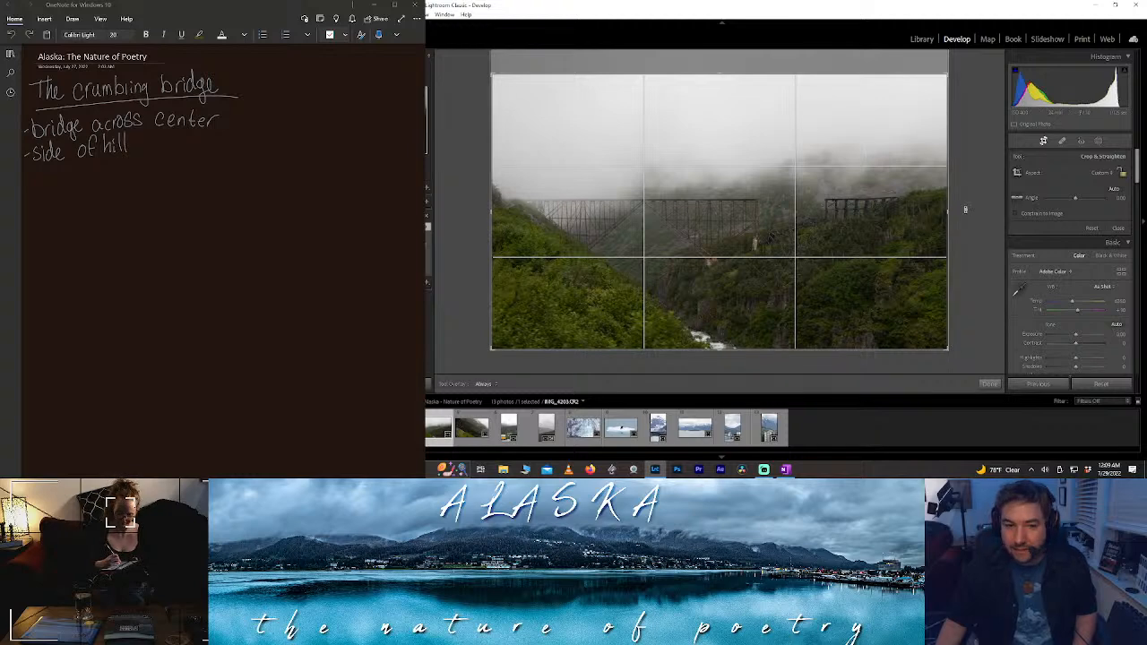
left_click_drag(965, 209, 965, 210)
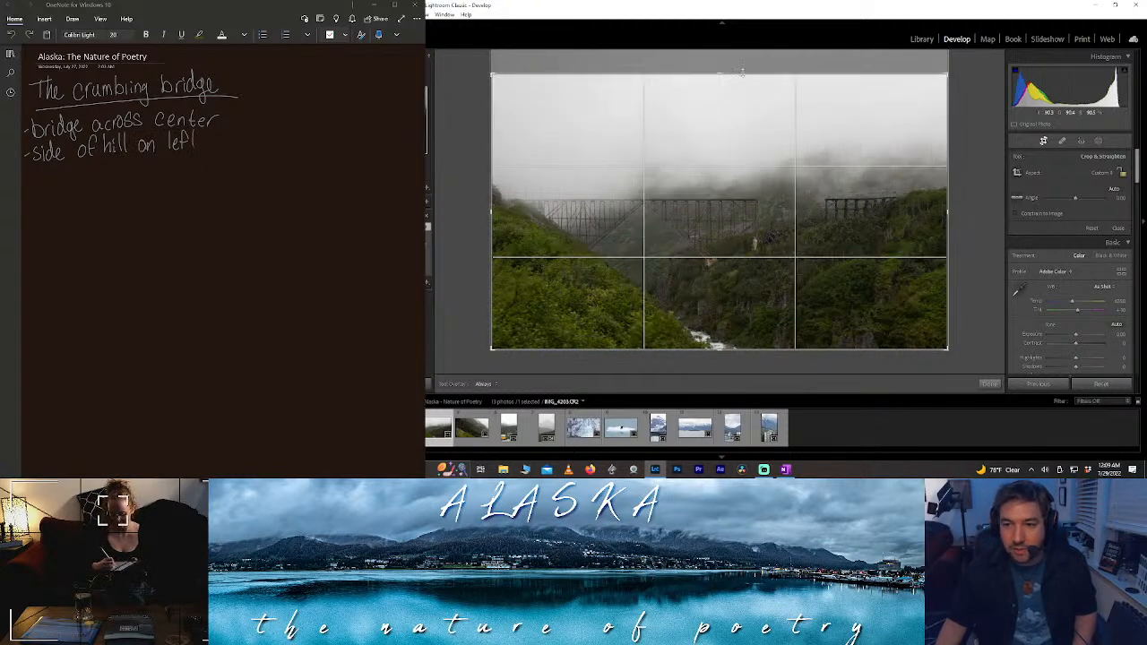
left_click_drag(742, 73, 742, 81)
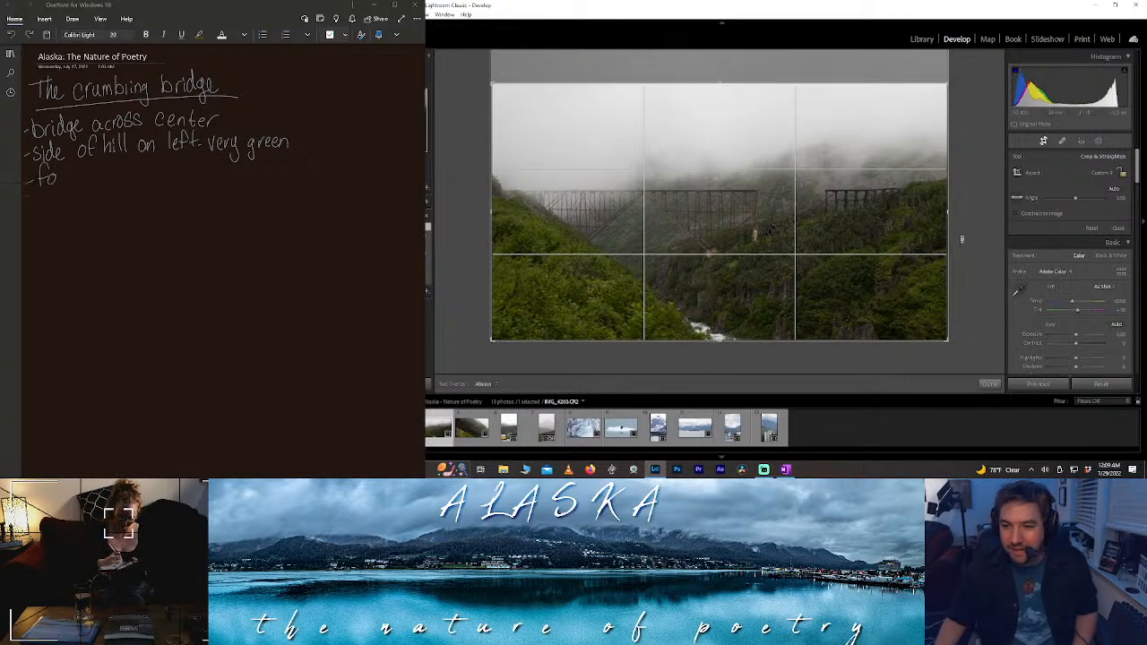
- Narrow the bridge photo's crop on both sides and apply it, continuing the handwritten fog note with "(ish) of photo"
left_click_drag(945, 216, 924, 216)
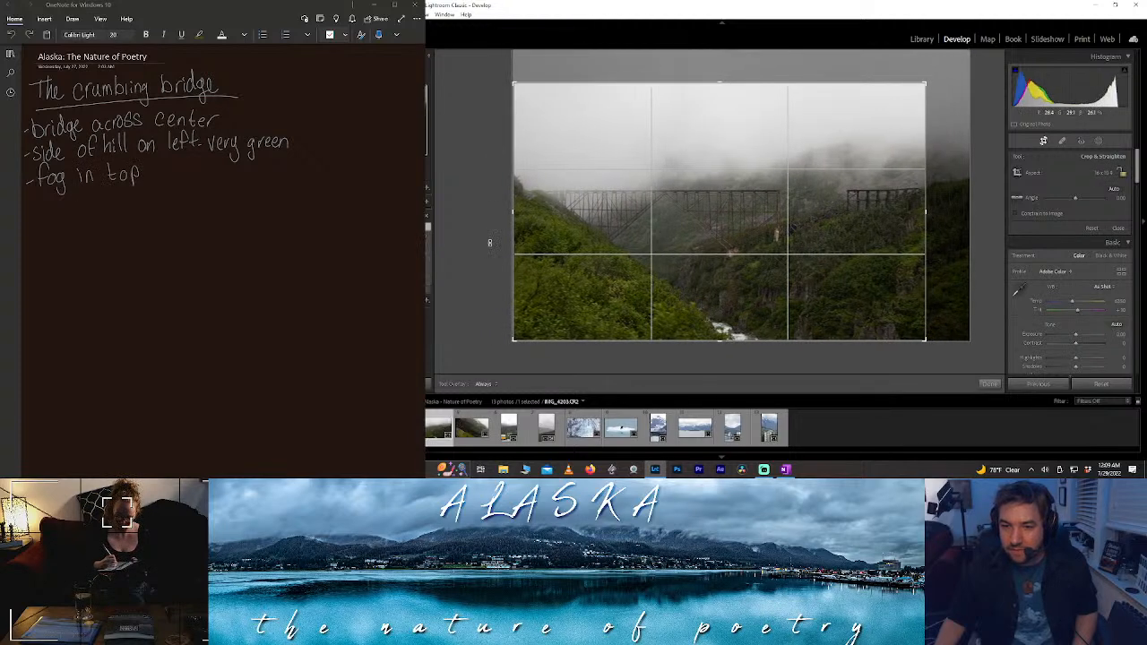
left_click_drag(513, 227, 527, 228)
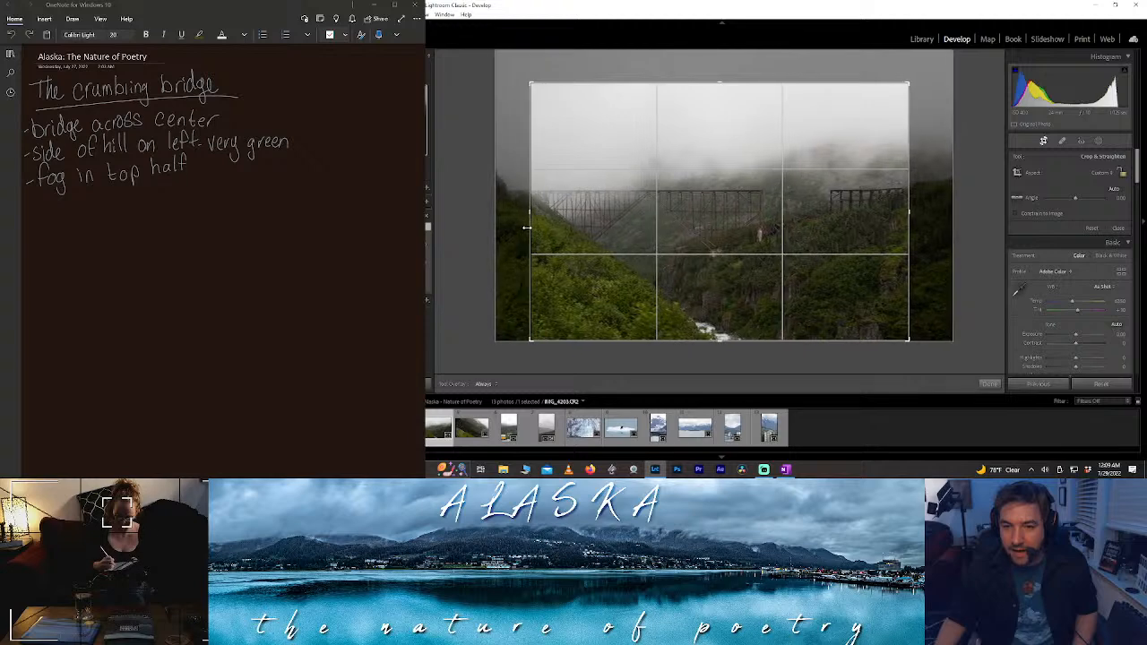
mouse_move(204, 157)
left_mouse_down()
mouse_move(231, 172)
mouse_move(256, 157)
left_mouse_up()
left_click_drag(527, 227, 514, 230)
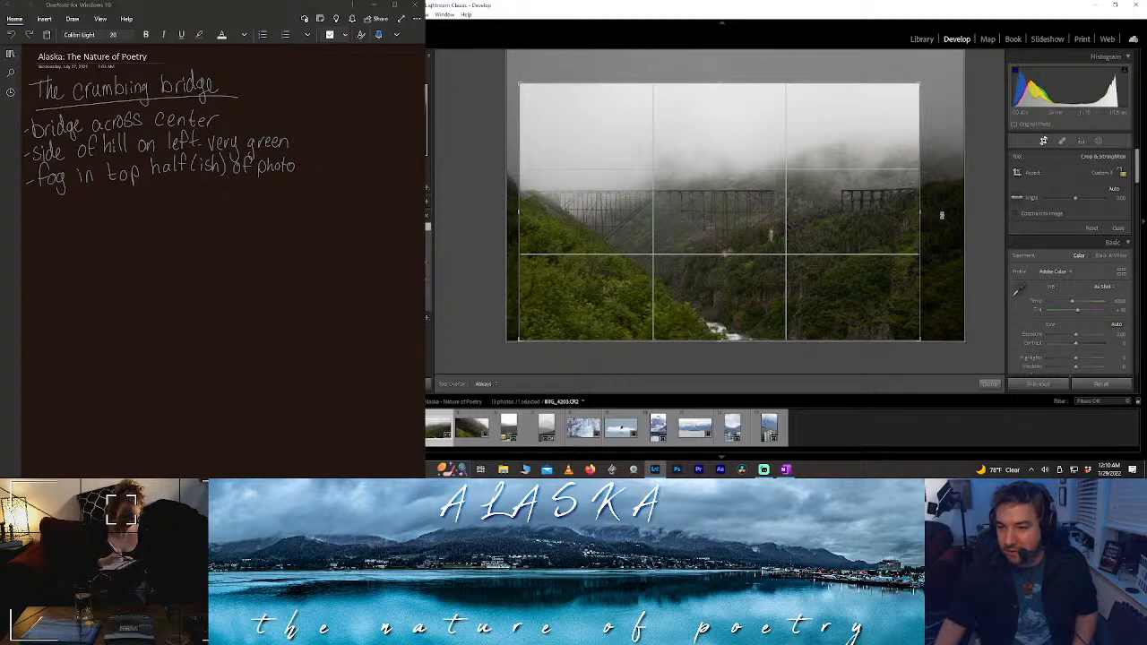
left_click_drag(923, 212, 922, 217)
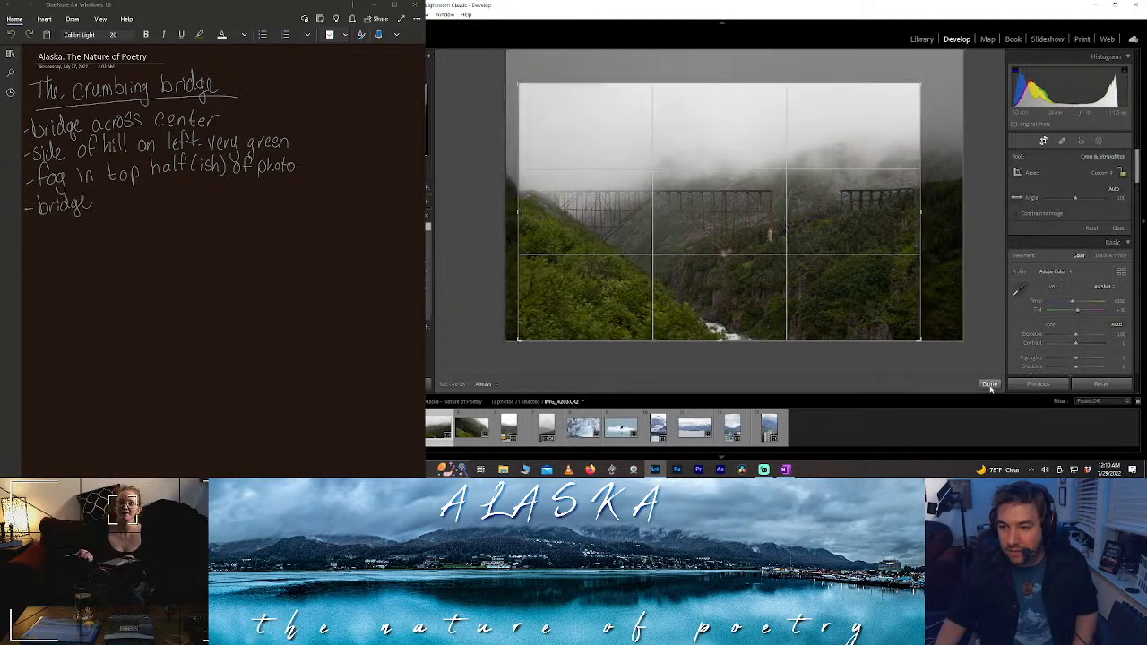
left_click(989, 384)
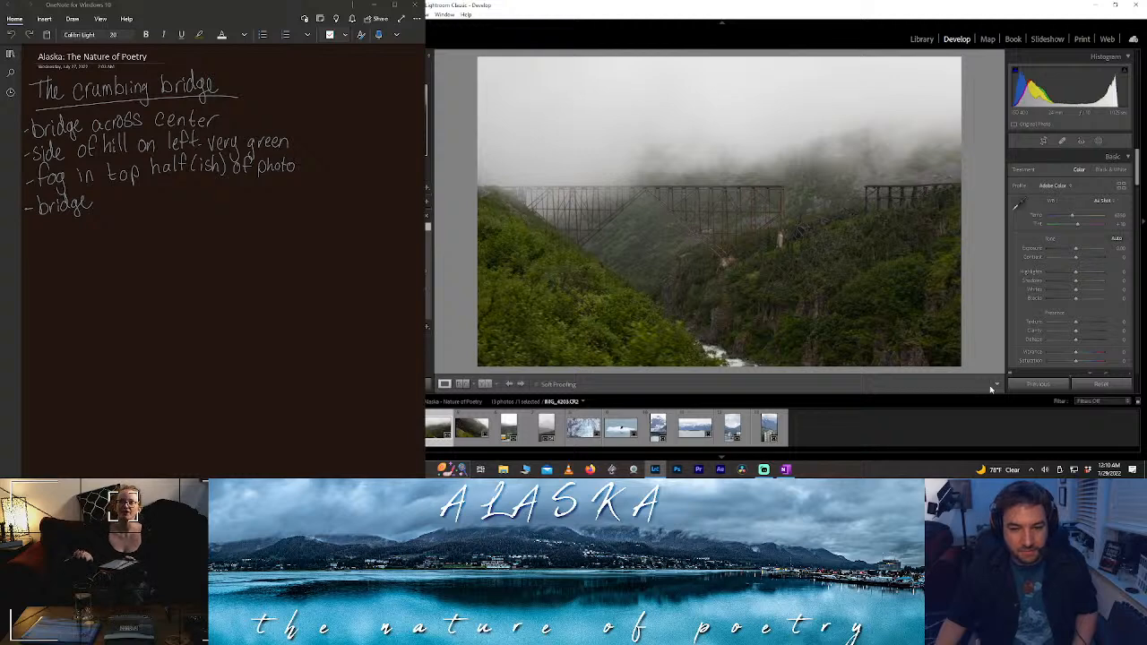
- Fine-tune the crop's straighten angle to a slightly negative value to level the bridge, and apply the crop
left_click(1043, 142)
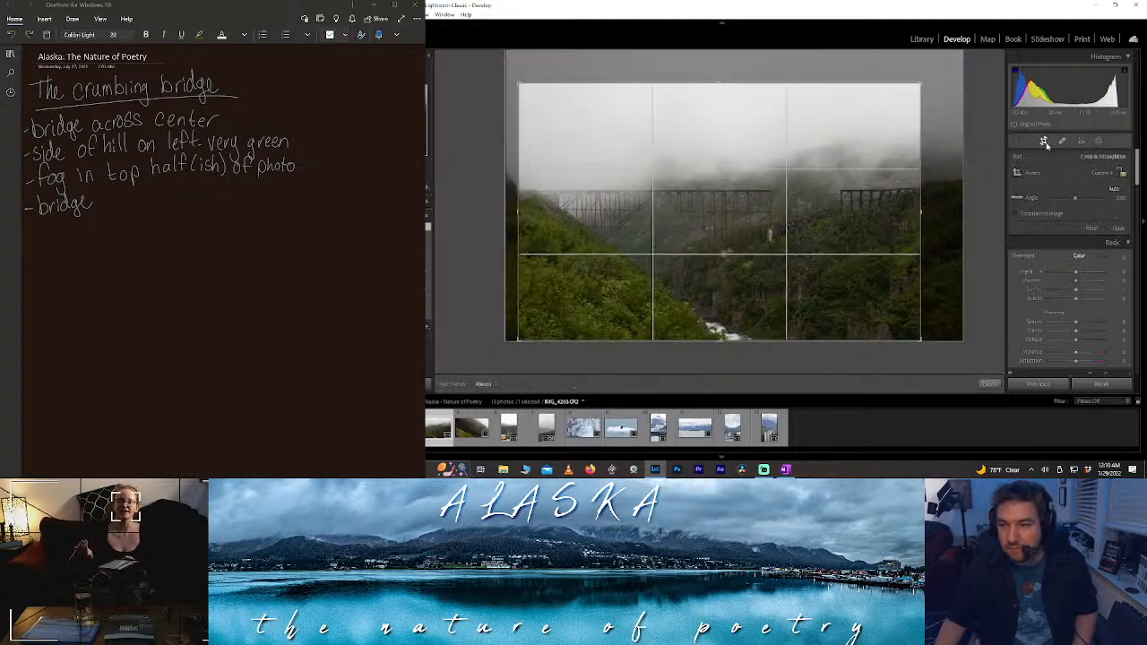
left_click_drag(937, 215, 936, 215)
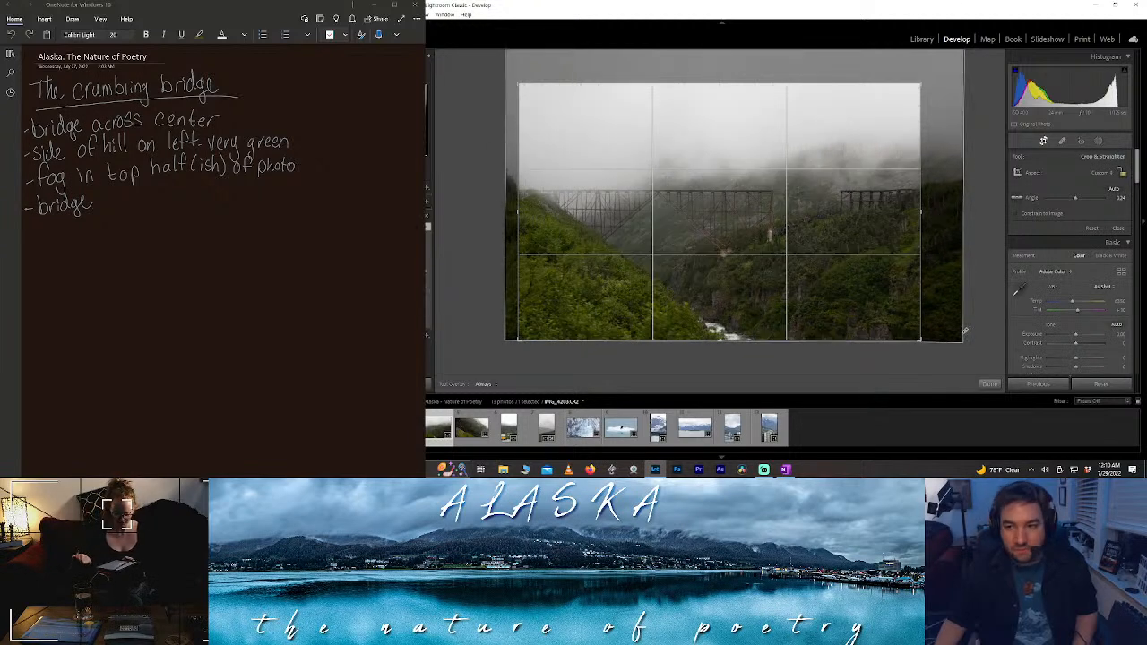
left_click(988, 383)
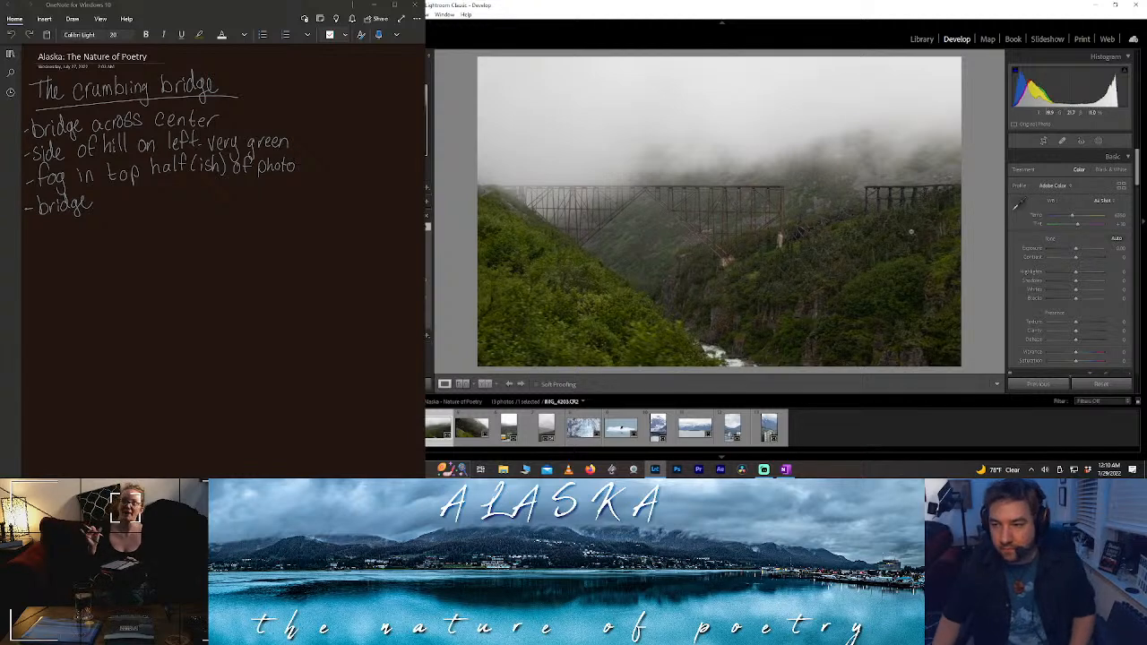
left_click(1042, 140)
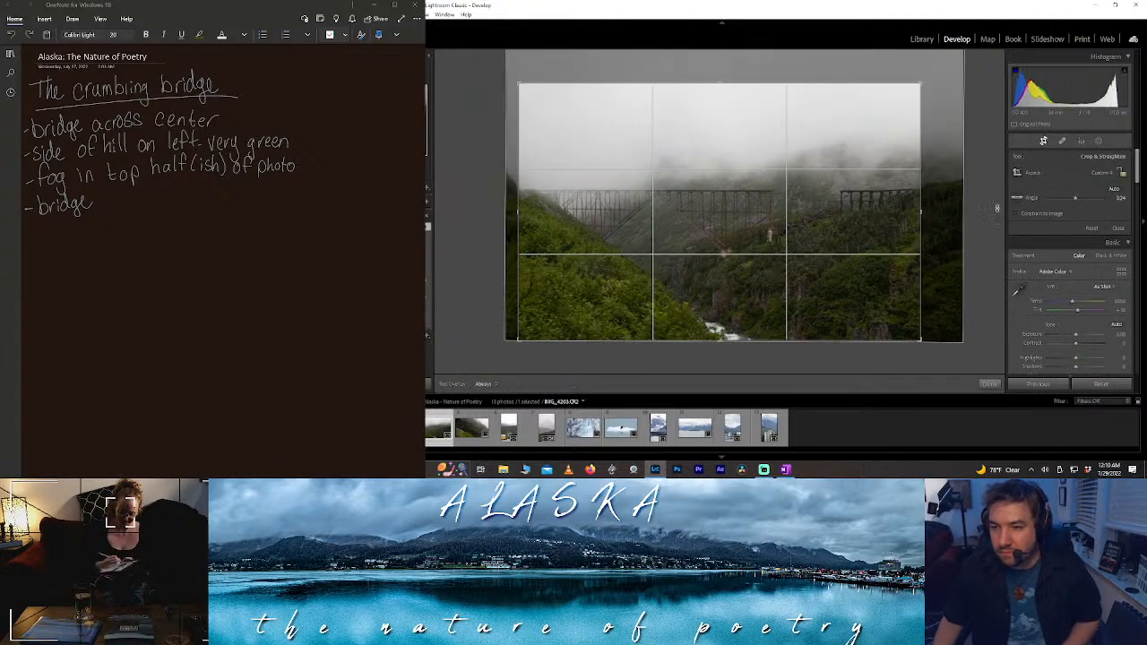
left_click_drag(932, 215, 932, 215)
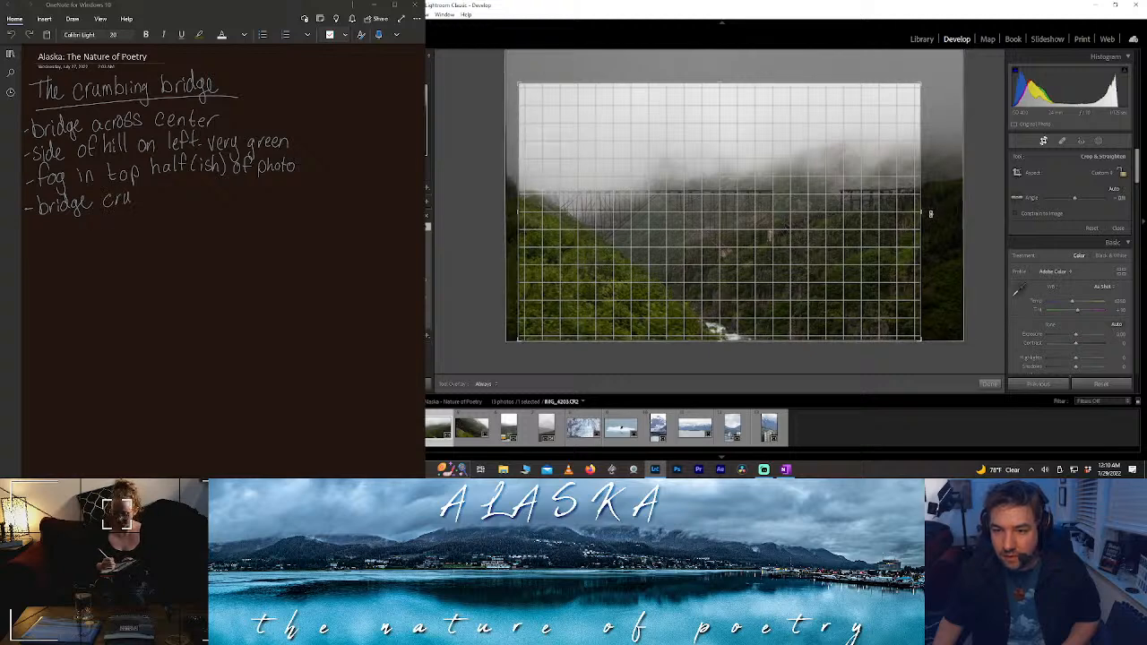
left_click_drag(930, 213, 930, 213)
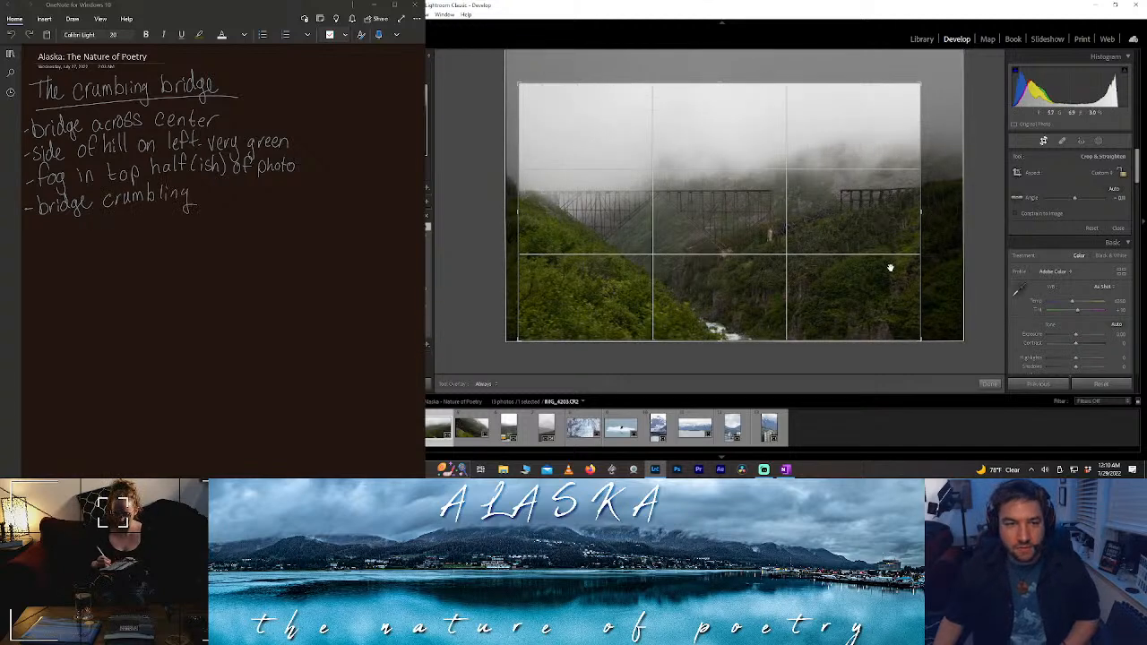
left_click(988, 384)
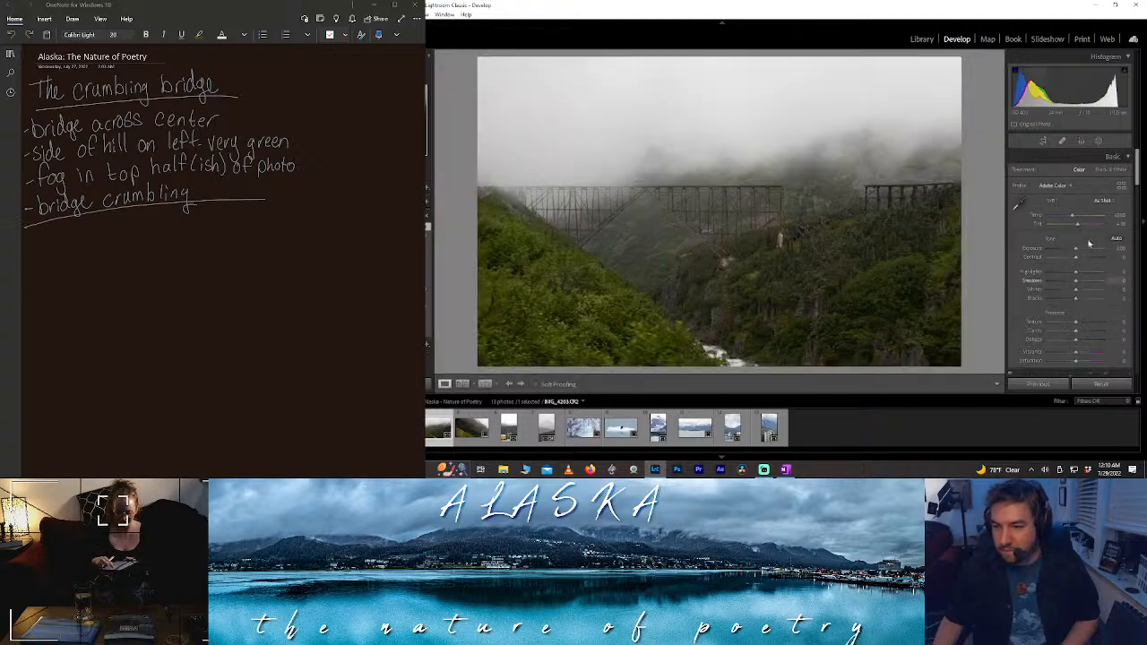
- Raise the bridge photo's Clarity to about +52, lower Dehaze to about -8, and reduce Highlights to about -48
mouse_move(1077, 334)
left_mouse_down()
mouse_move(1110, 331)
mouse_move(1087, 332)
left_mouse_up()
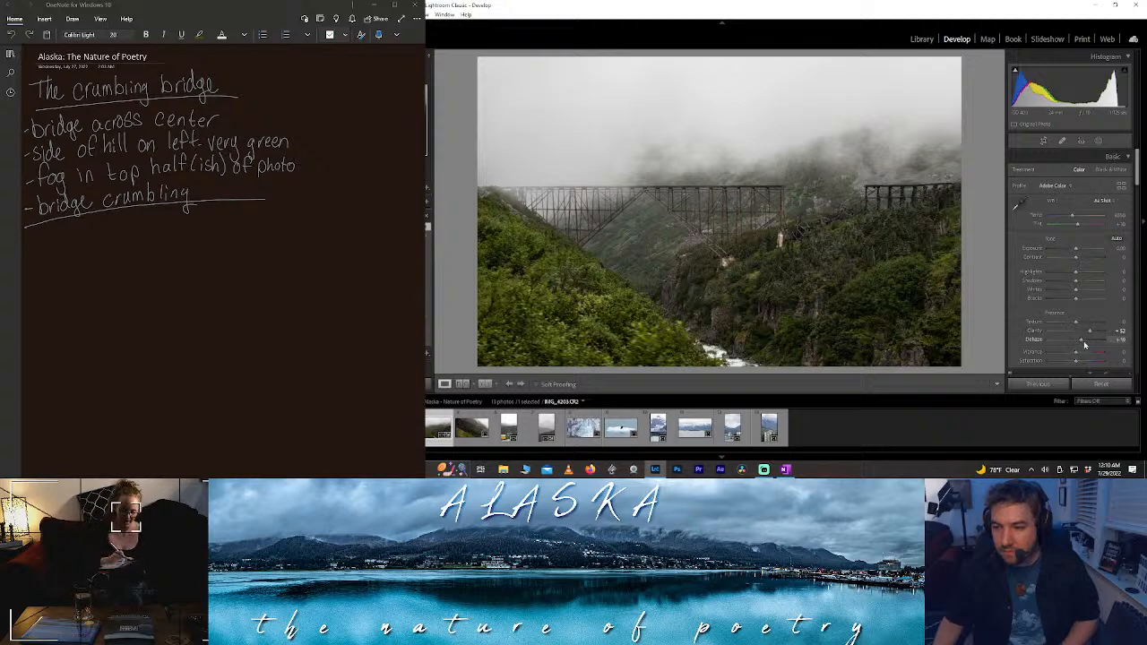
mouse_move(1083, 341)
left_mouse_down()
mouse_move(1100, 345)
mouse_move(1077, 347)
left_mouse_up()
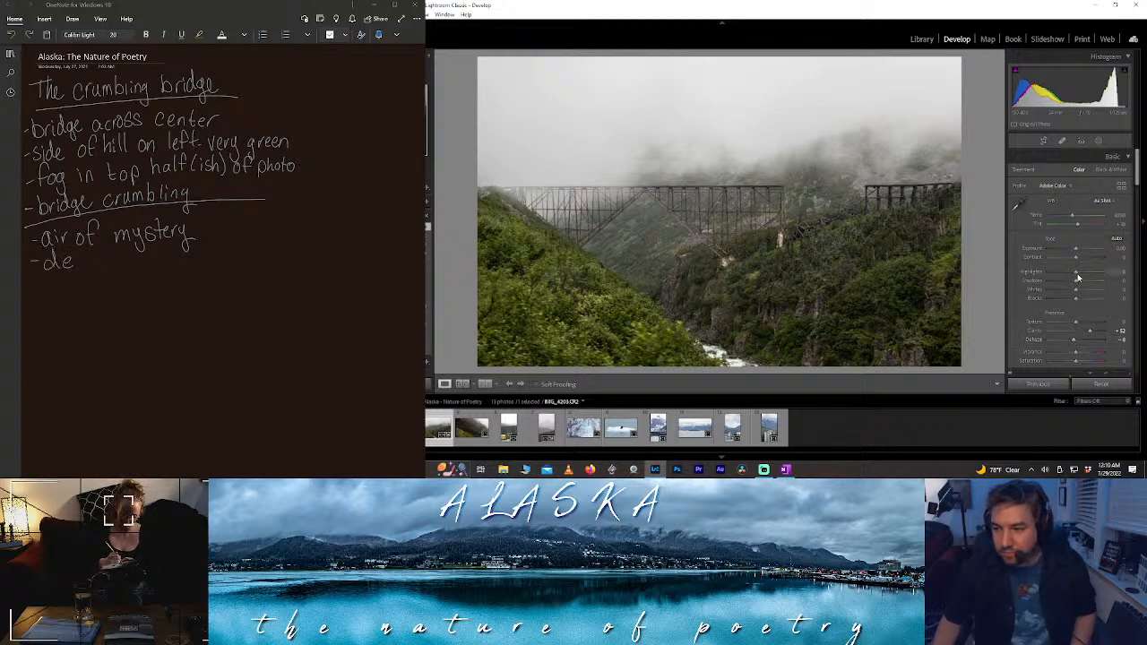
mouse_move(1076, 273)
left_mouse_down()
mouse_move(1117, 274)
mouse_move(1064, 271)
left_mouse_up()
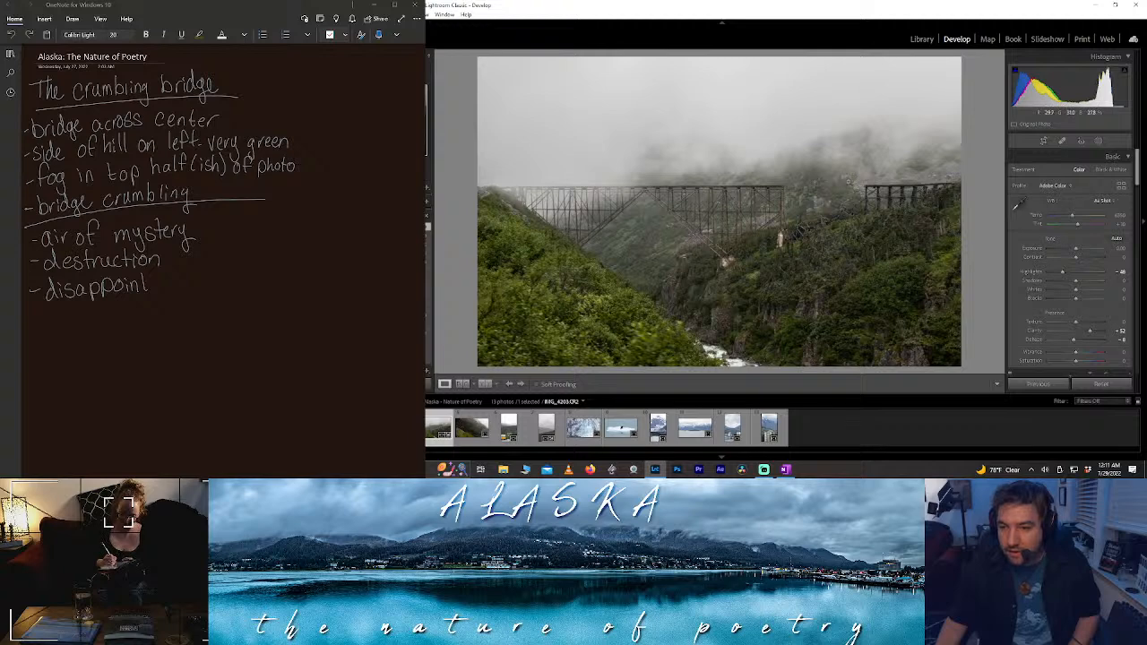
- Widen the bridge photo's crop slightly, reposition the photo within the frame, and apply the crop
left_click(1043, 142)
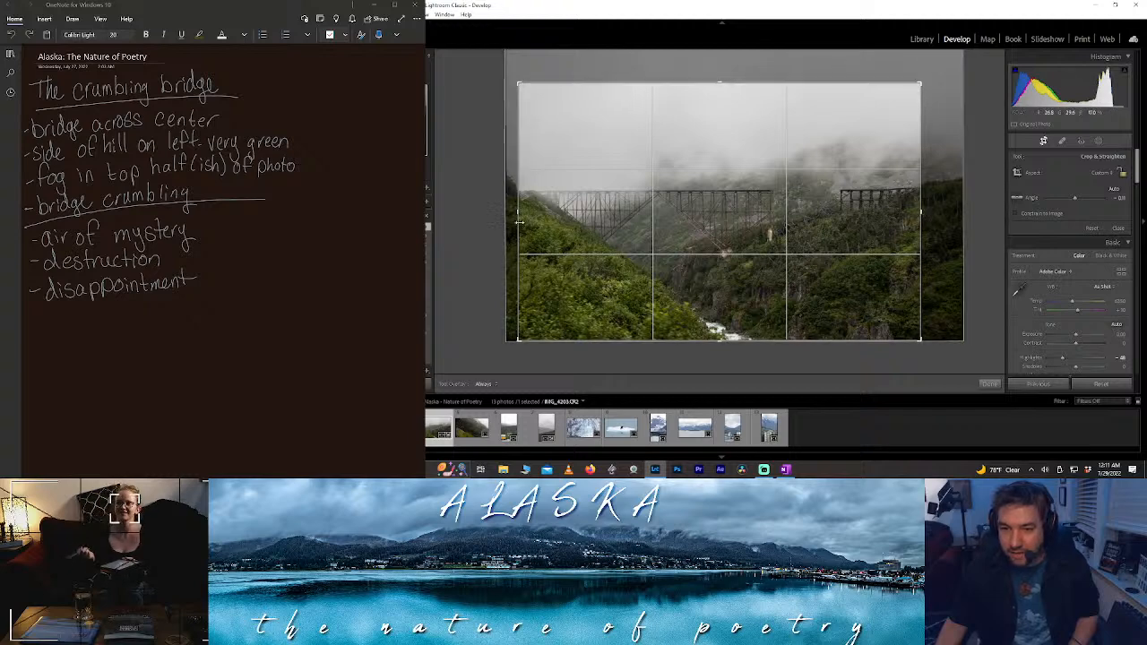
left_click_drag(518, 222, 524, 221)
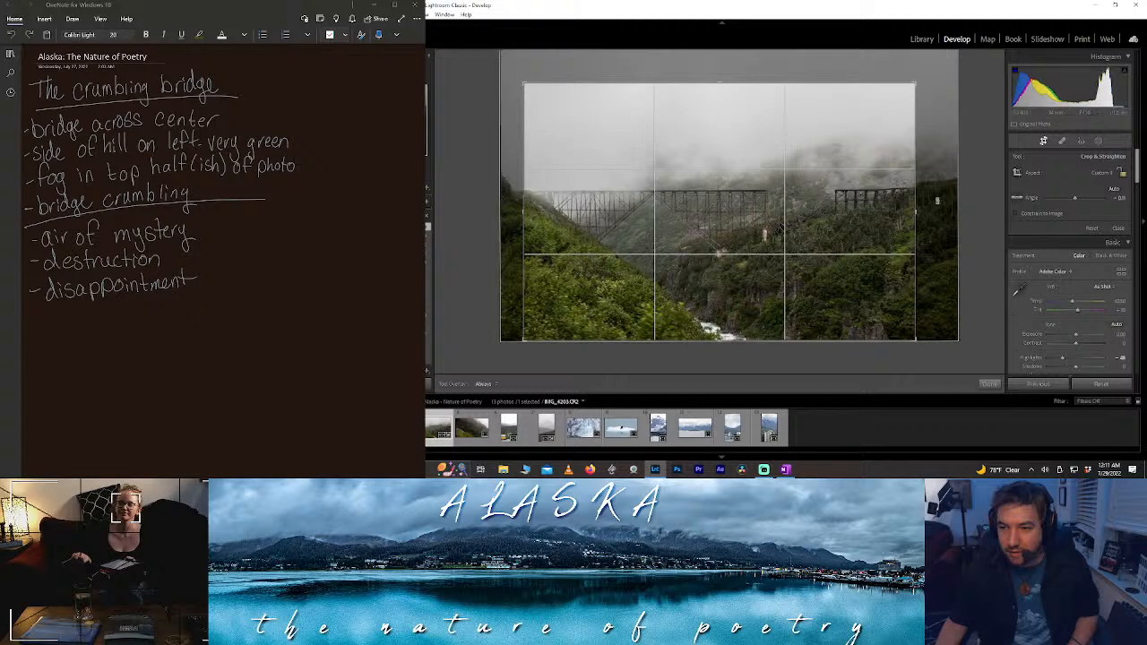
mouse_move(916, 213)
left_mouse_down()
mouse_move(901, 212)
mouse_move(922, 223)
left_mouse_up()
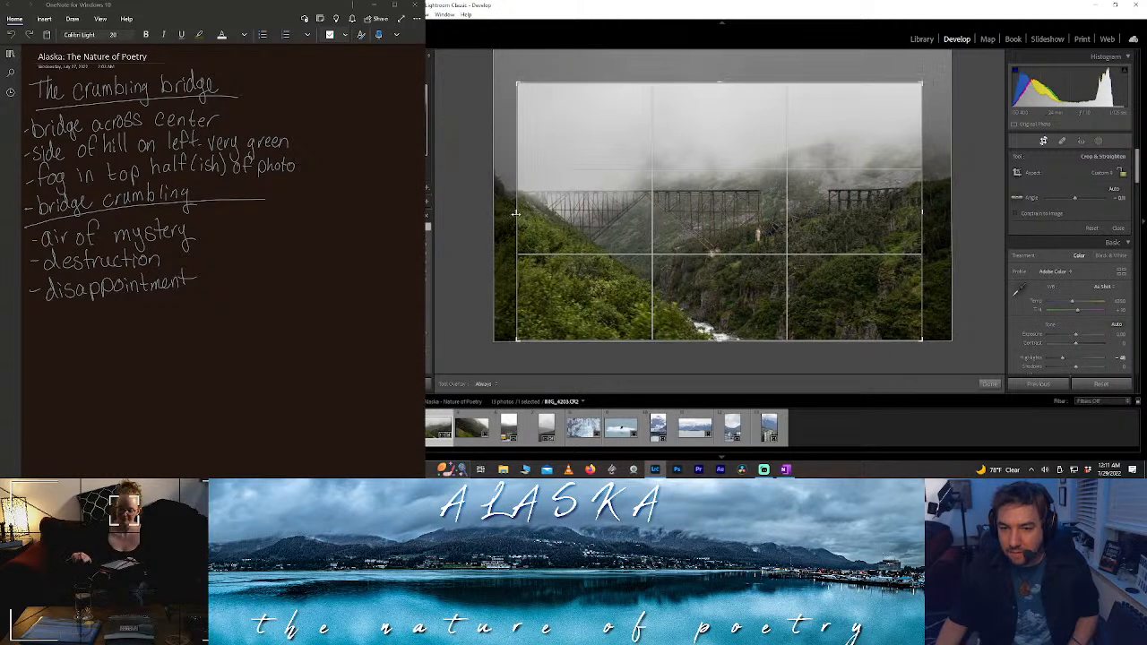
left_click_drag(515, 213, 512, 214)
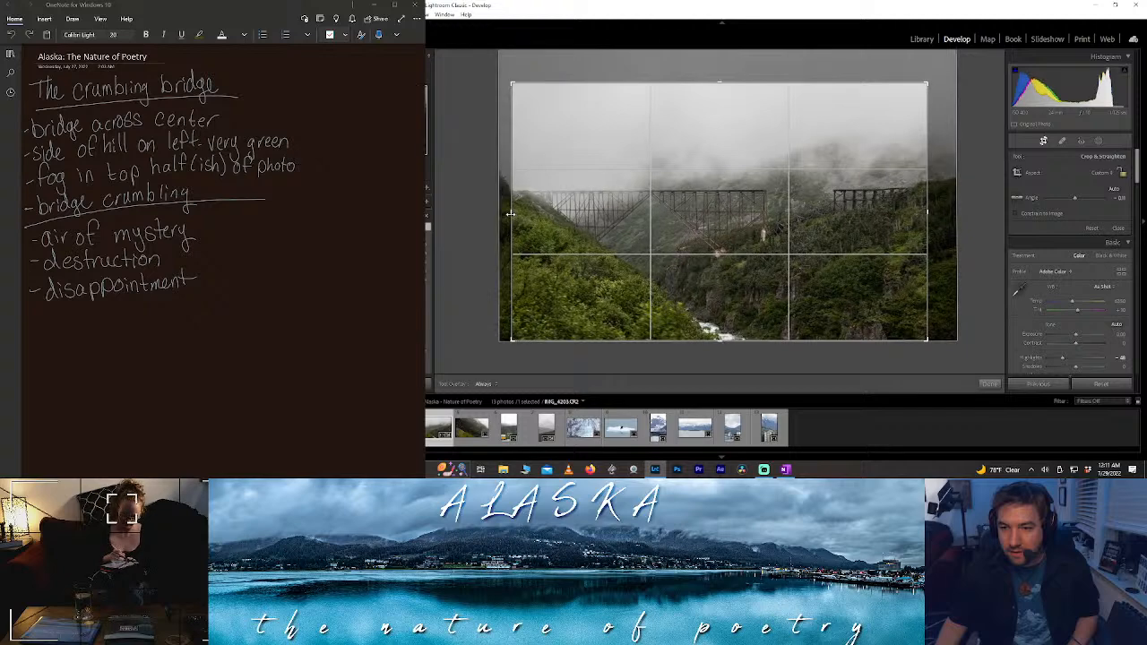
mouse_move(627, 214)
left_mouse_down()
mouse_move(632, 247)
mouse_move(632, 159)
mouse_move(617, 165)
mouse_move(627, 217)
left_mouse_up()
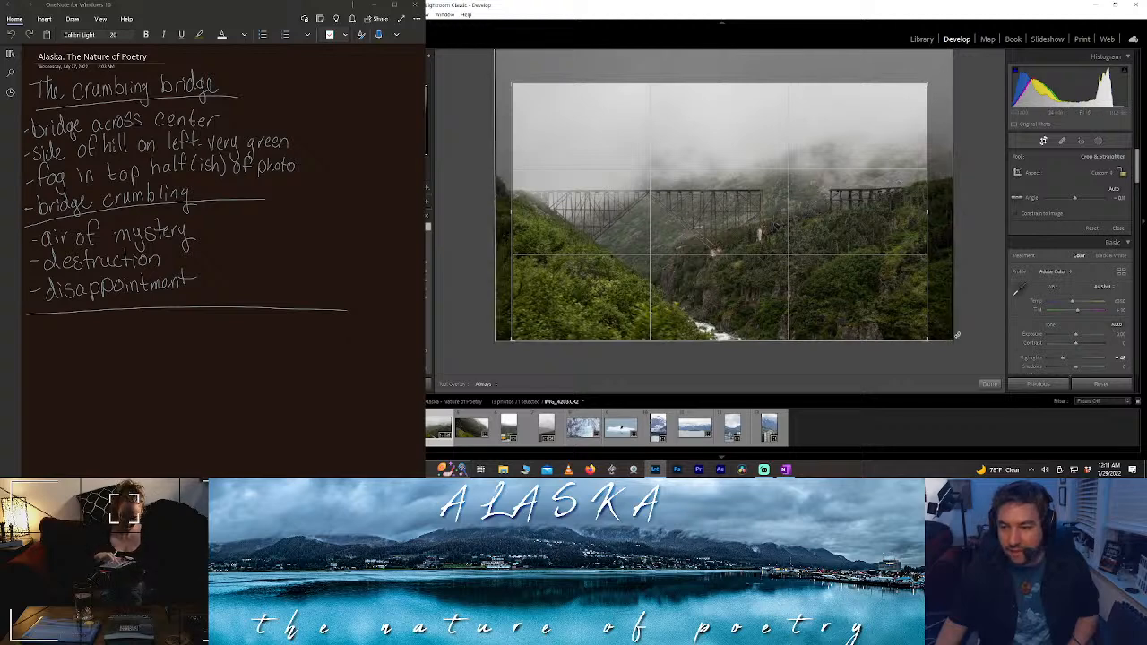
left_click(988, 384)
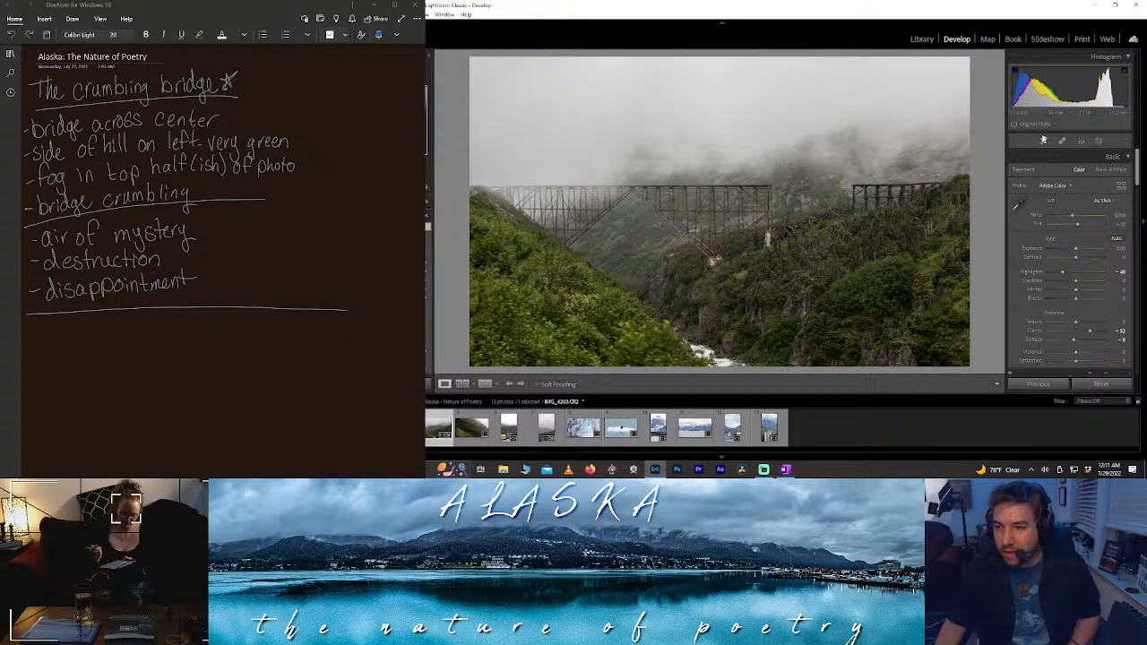
- Try the bridge photo lower in the crop frame, move it back up to include the river, and apply the crop
key("r")
left_click_drag(720, 237, 725, 351)
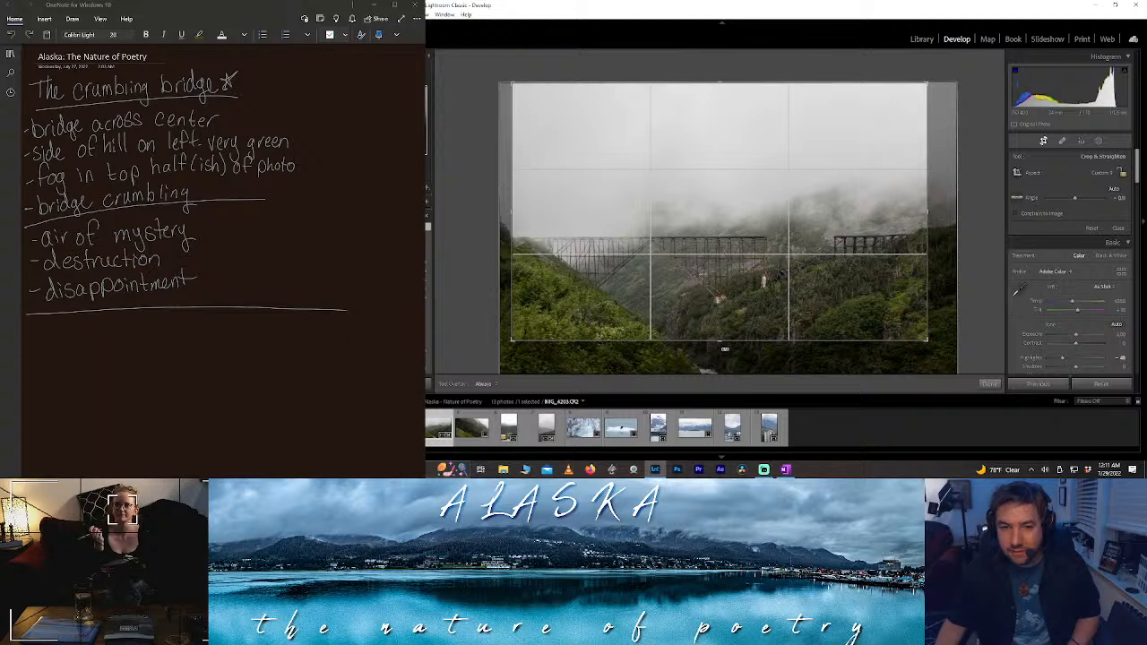
left_click_drag(722, 325, 721, 260)
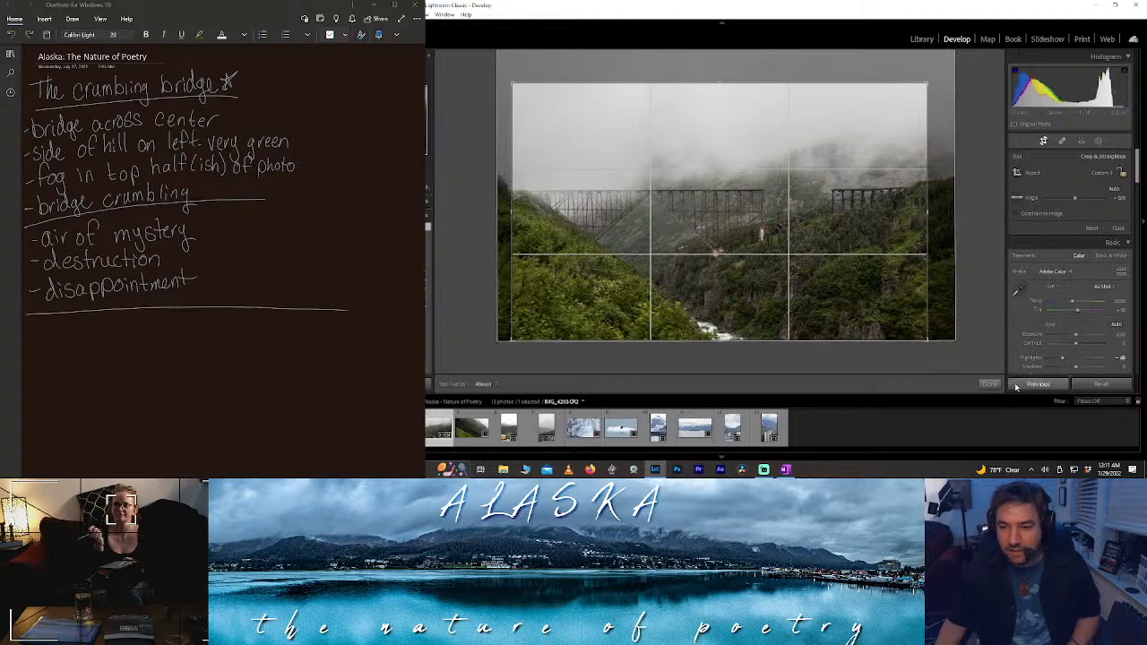
key("Return")
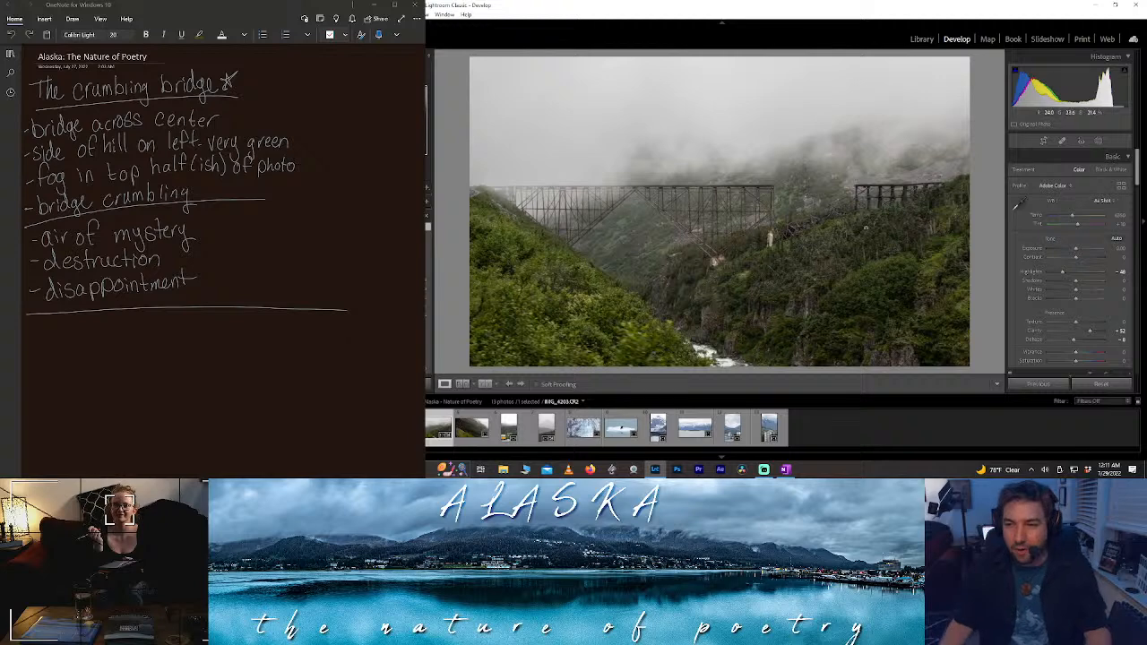
- Shift the photo down in the crop frame to include more foggy sky, keep the Custom aspect ratio, and apply the crop
left_click(1042, 141)
left_click_drag(726, 376, 724, 385)
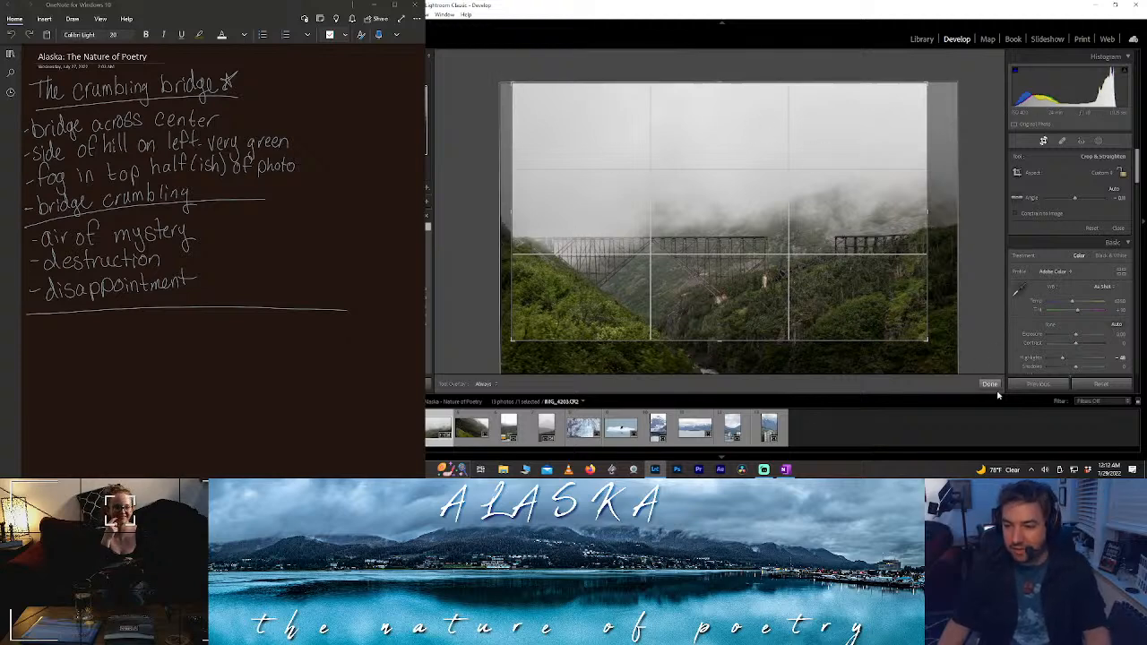
mouse_move(710, 339)
left_mouse_down()
mouse_move(704, 381)
mouse_move(708, 340)
left_mouse_up()
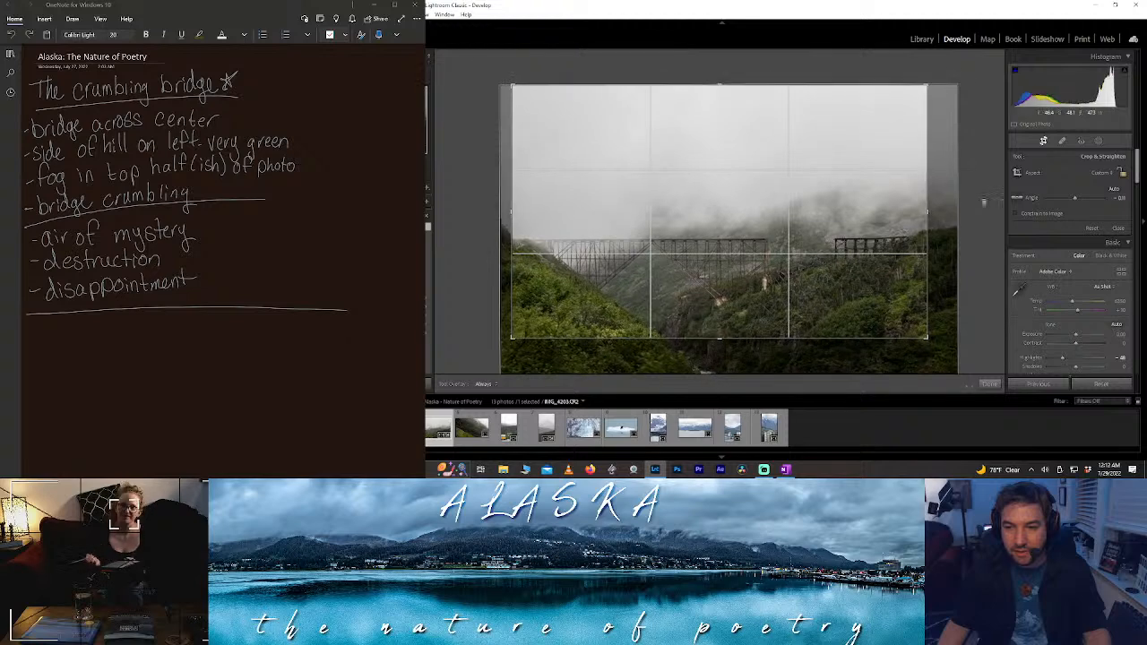
left_click(1108, 173)
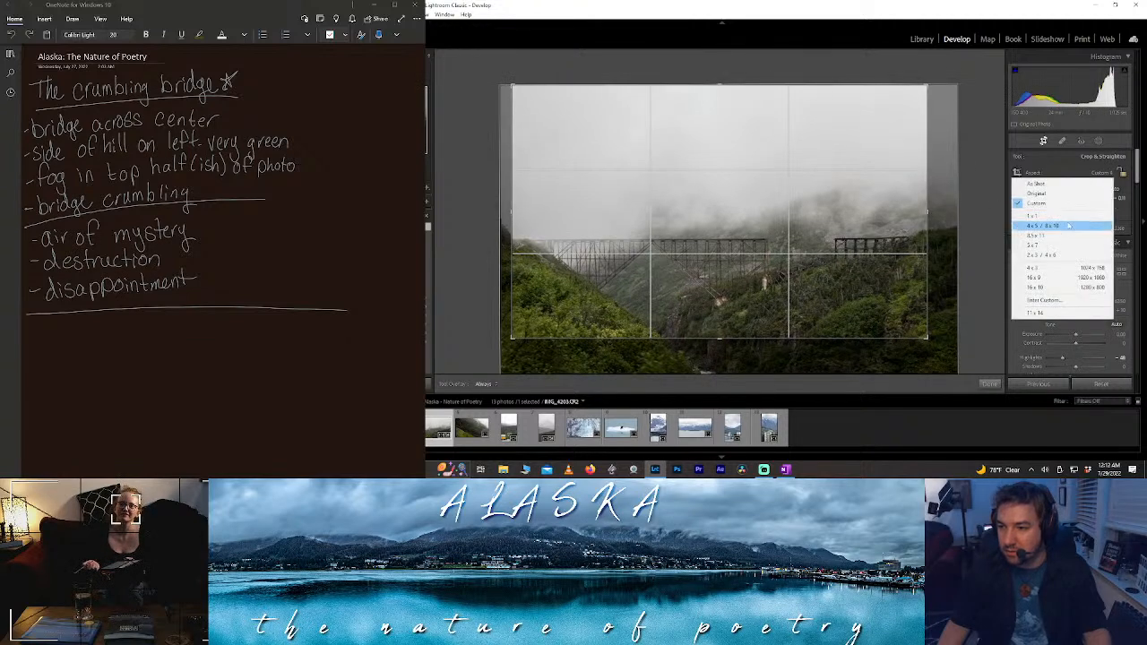
left_click(1038, 203)
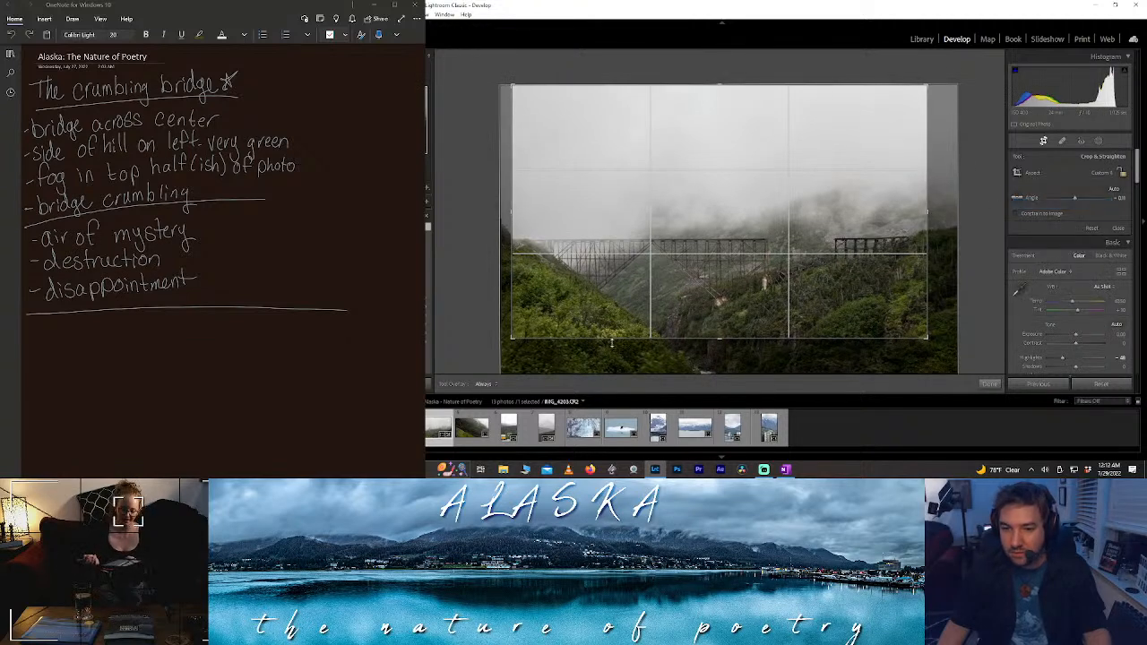
left_click_drag(698, 338, 708, 341)
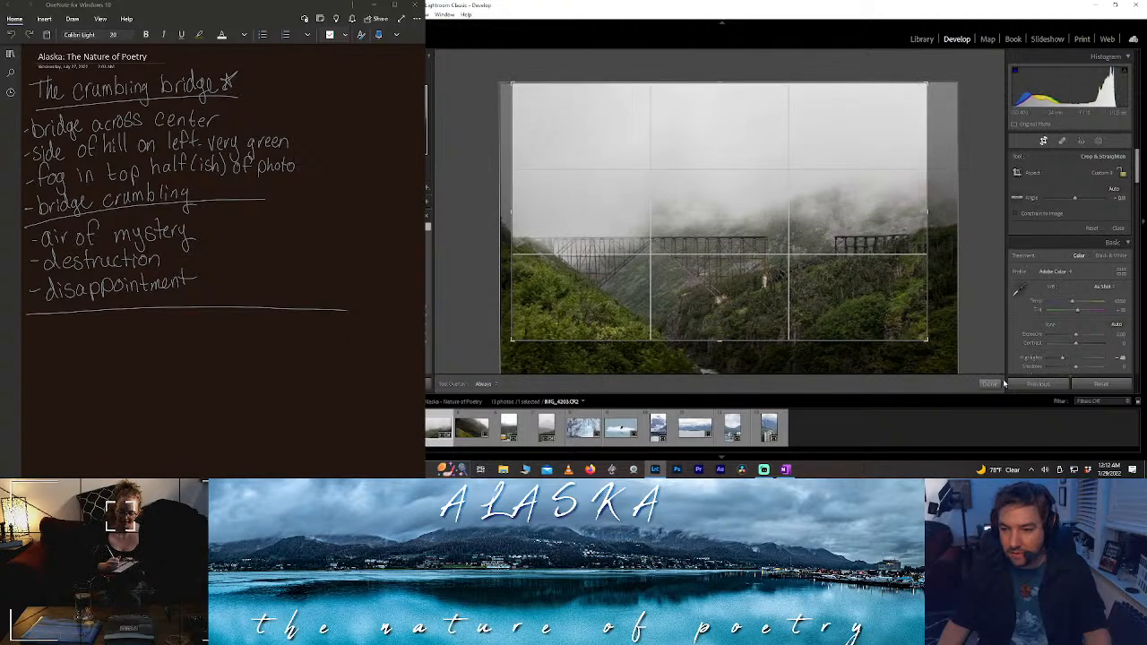
key("Return")
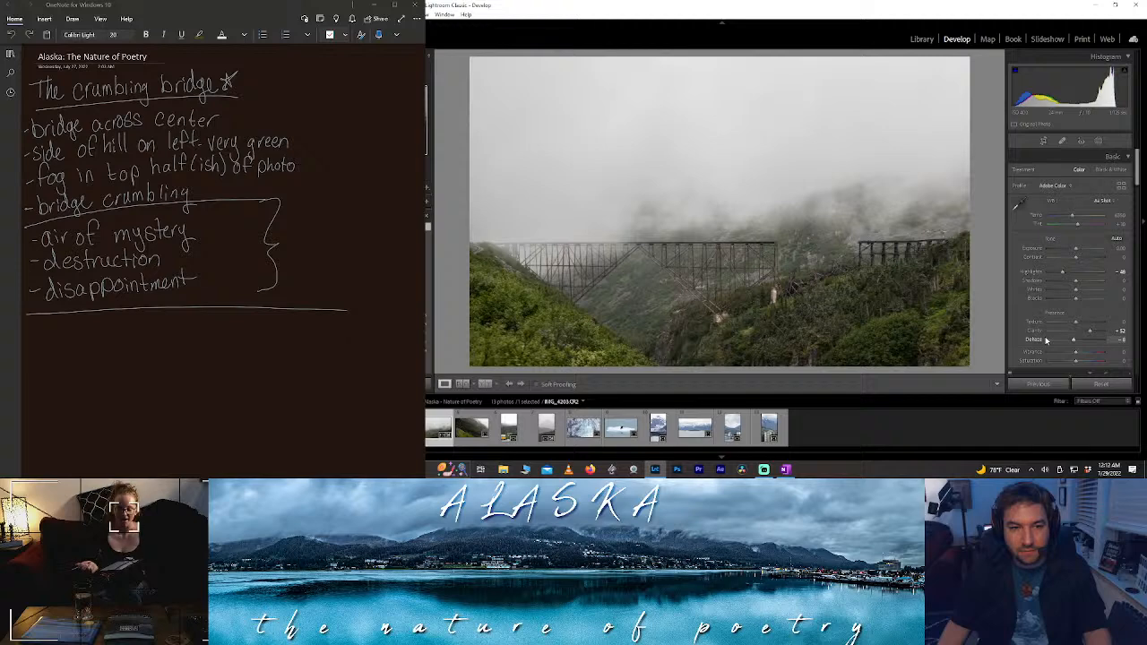
- Try slight Shadows and Blacks changes on the bridge photo, restore both, and set Dehaze to 0
mouse_move(1076, 280)
left_mouse_down()
mouse_move(1096, 288)
mouse_move(1085, 288)
left_mouse_up()
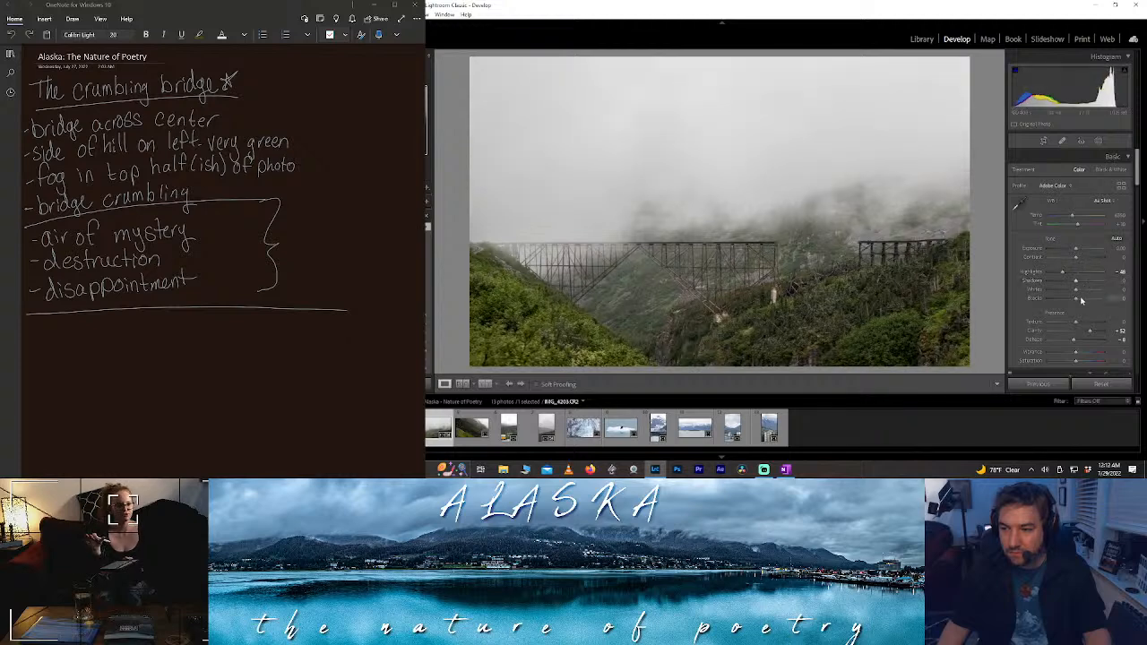
left_click_drag(1075, 299, 1073, 300)
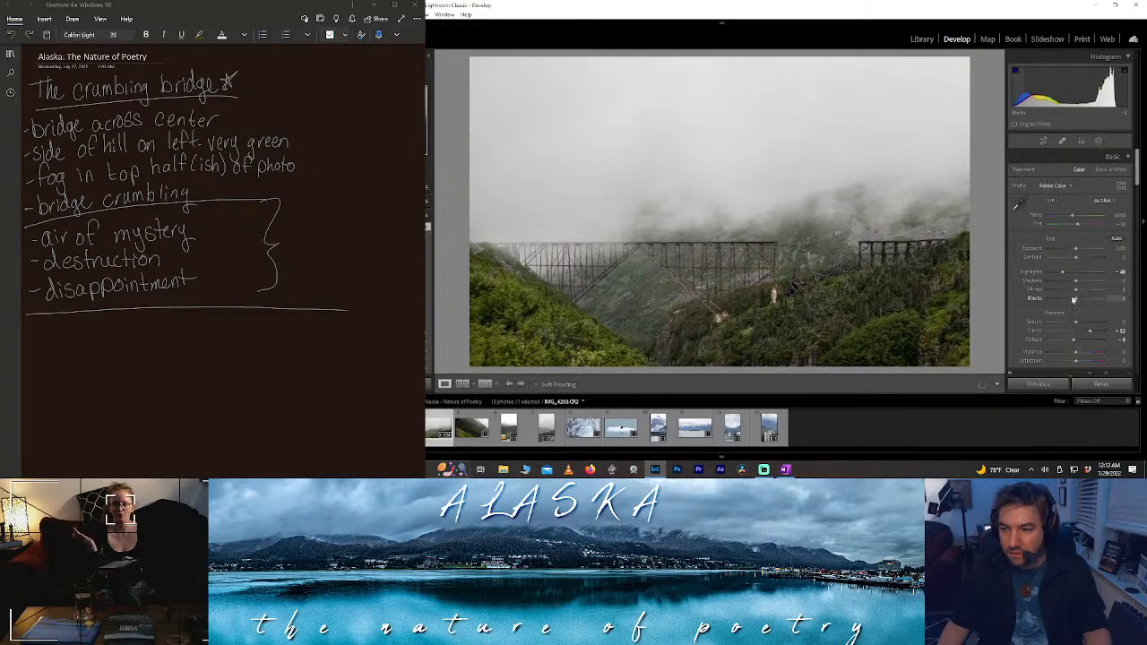
mouse_move(1072, 342)
left_mouse_down()
mouse_move(1098, 342)
mouse_move(1059, 346)
mouse_move(1074, 346)
left_mouse_up()
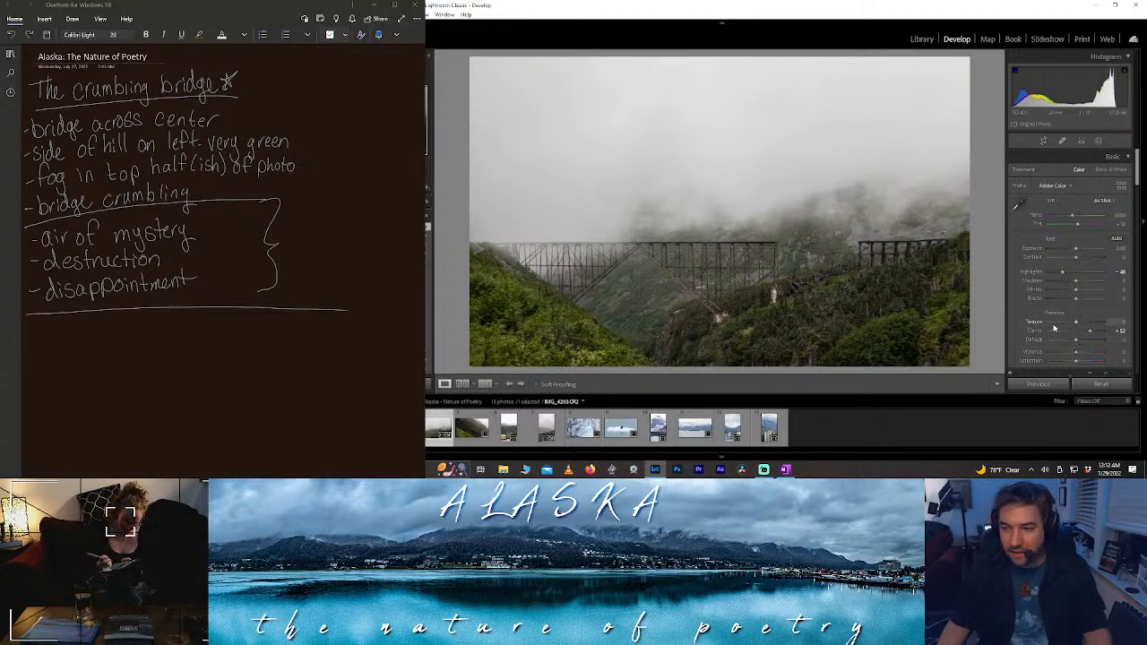
- Try Texture at +100 on the bridge photo, reset it, and raise Shadows to about +48
left_click_drag(1075, 323, 1121, 329)
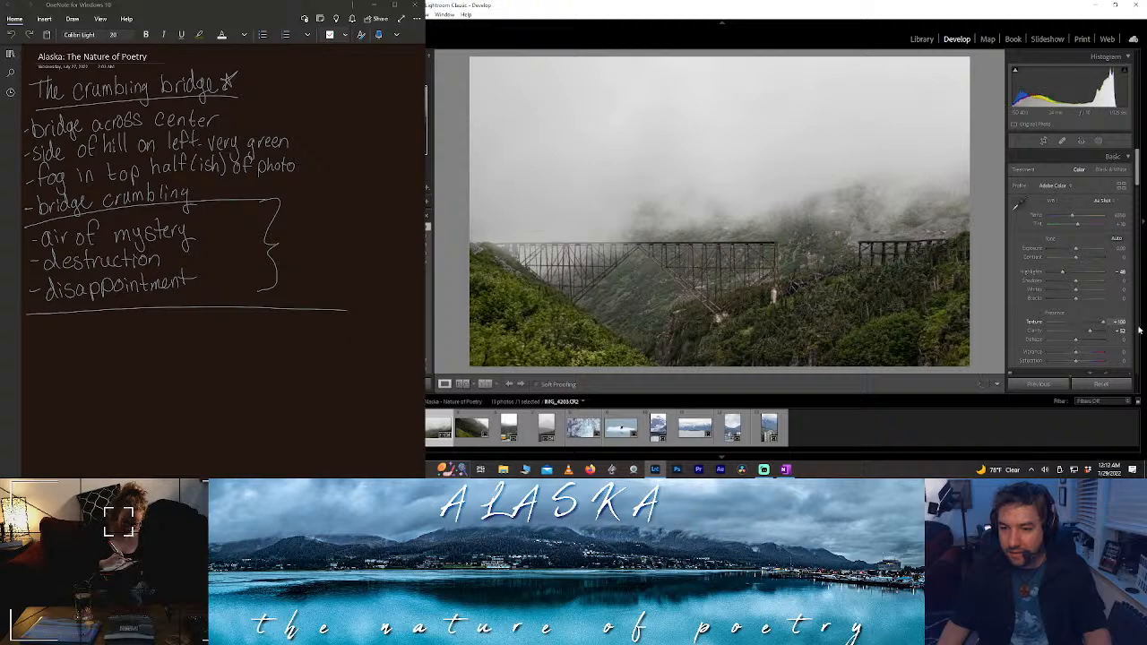
double_click(1102, 325)
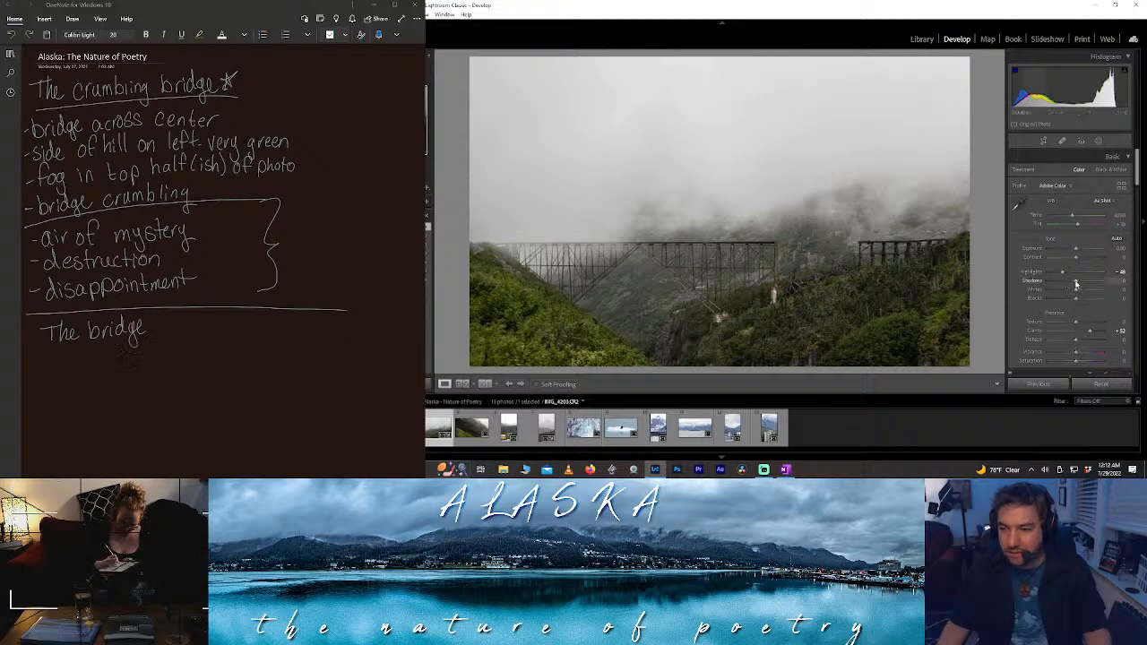
left_click_drag(1078, 284, 1091, 287)
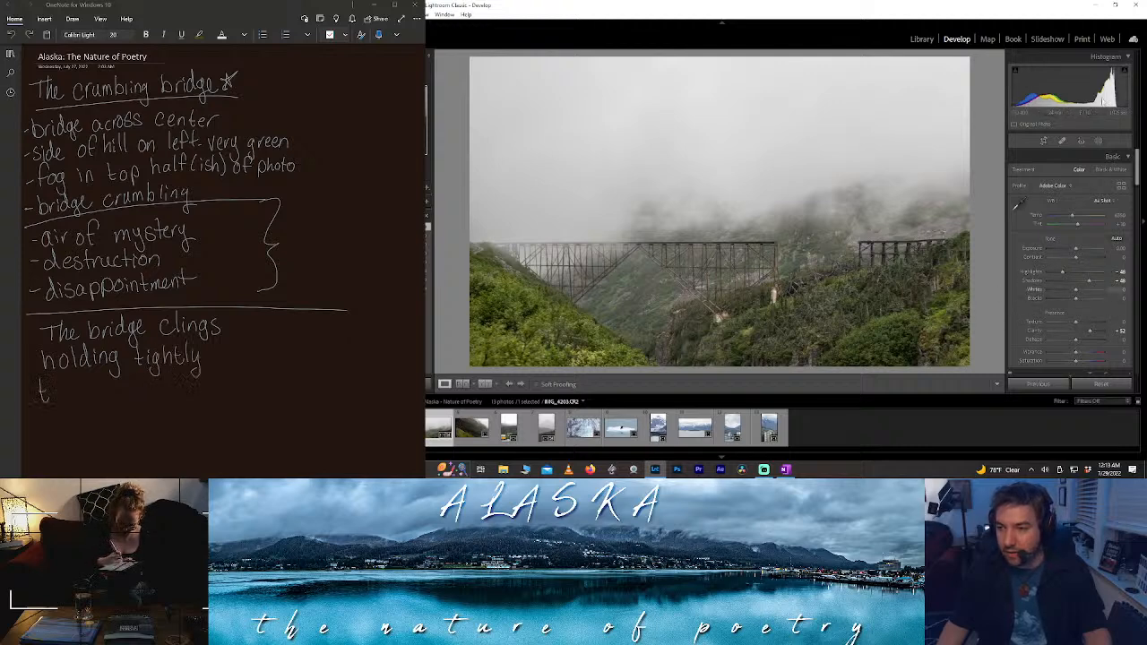
- Create a Select Subject mask, preview it with Color Overlay on B&W, and delete the mask
left_click(1100, 141)
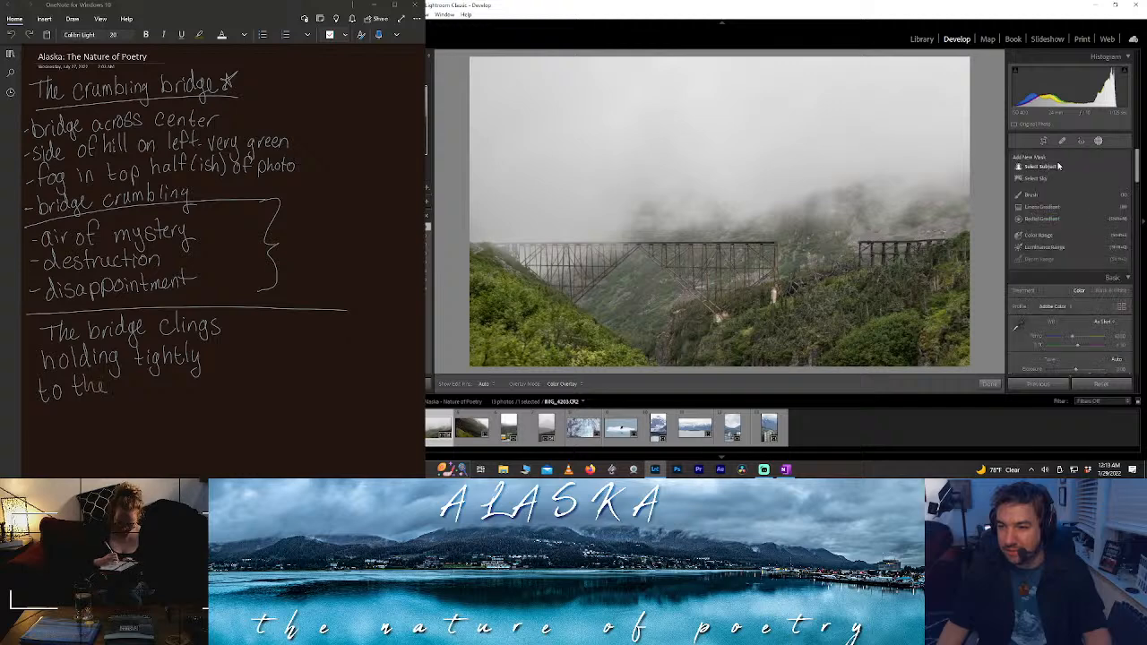
left_click(1051, 170)
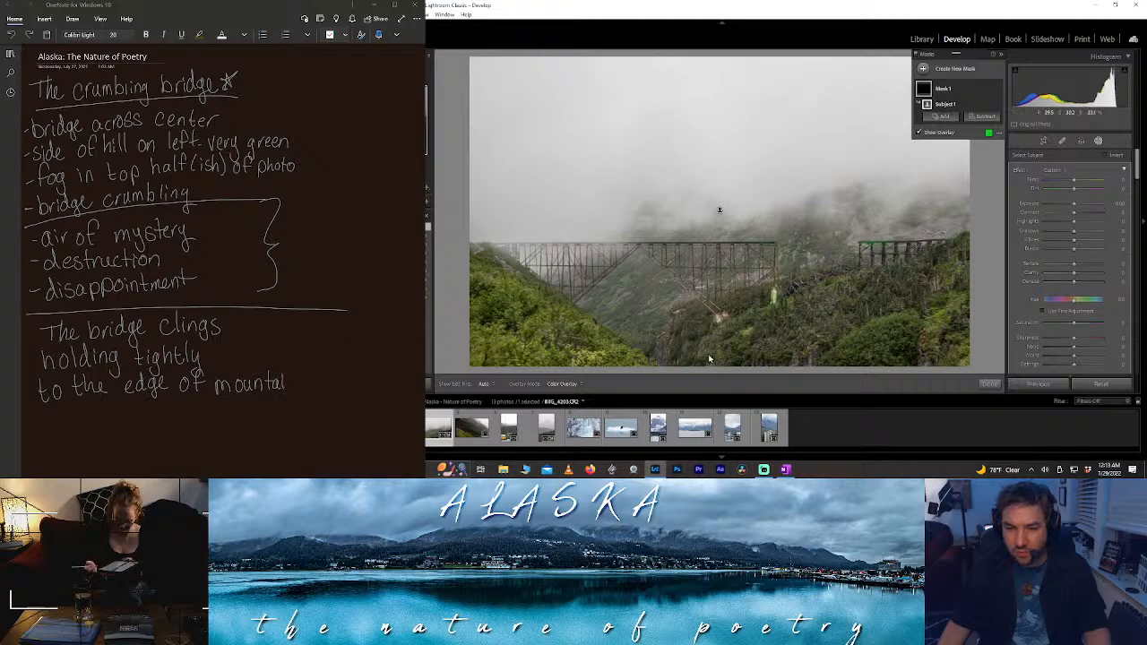
left_click(579, 384)
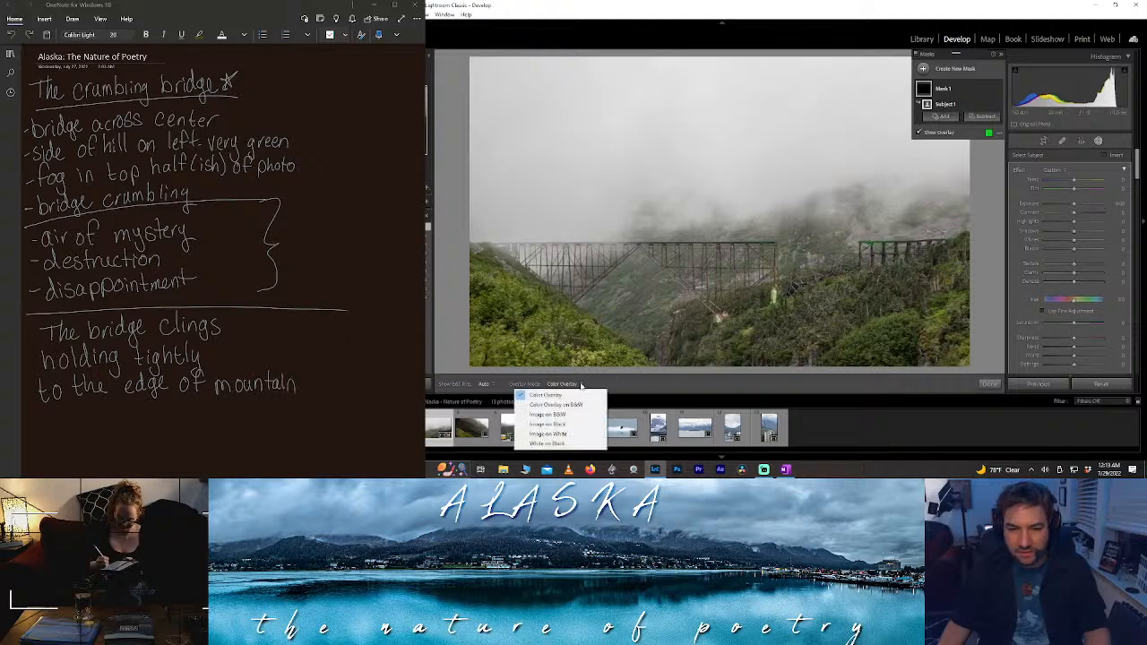
left_click(562, 405)
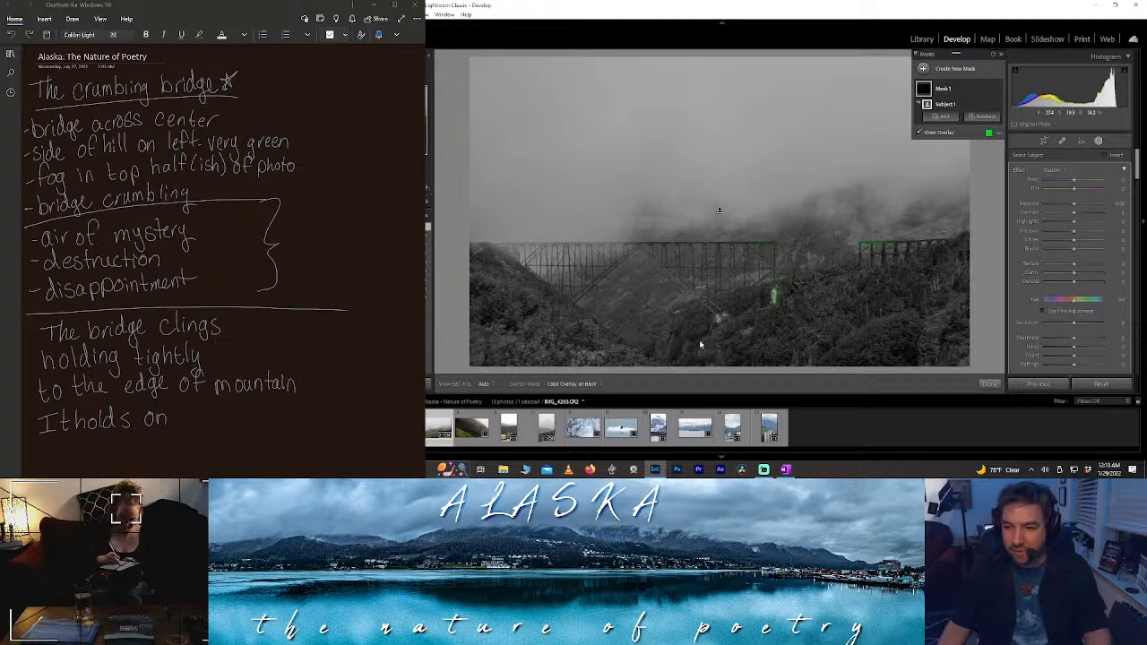
left_click(947, 87)
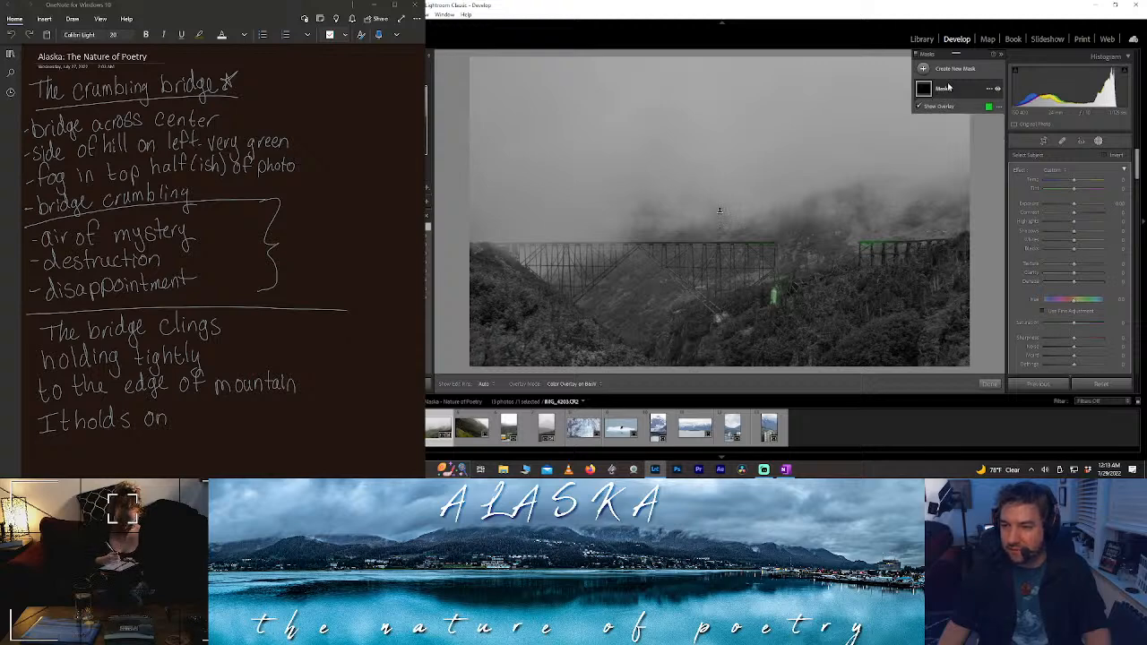
key("Delete")
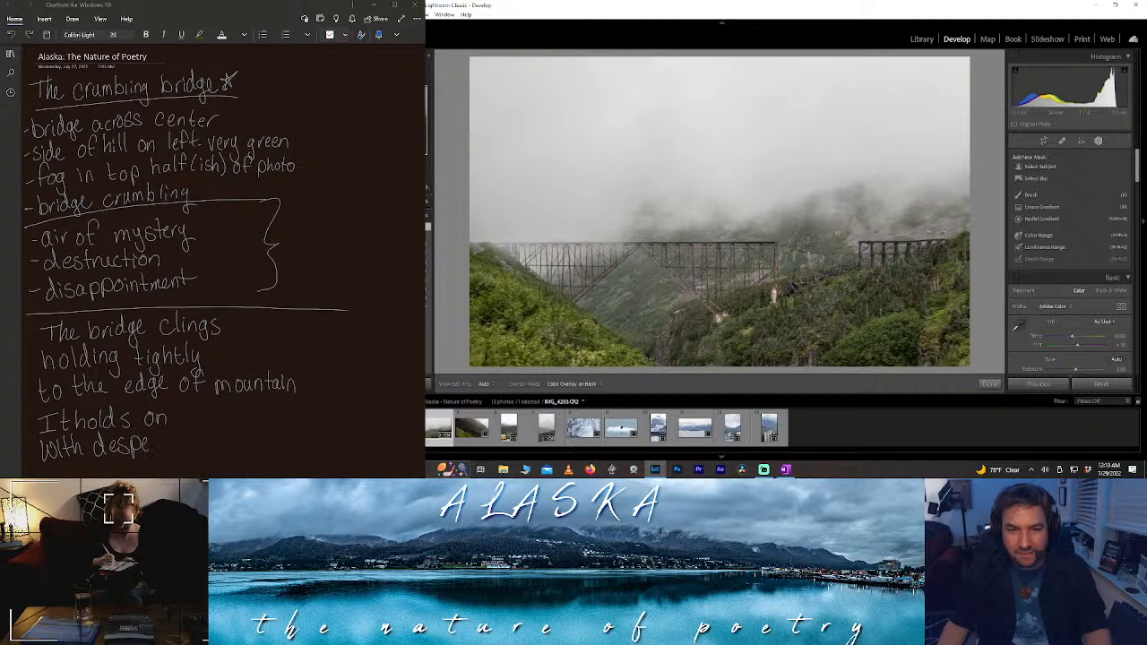
- Examine the bridge's concrete supports and collapsed timbers at close range, return to the full photo, and close the masking tool
left_click(768, 305)
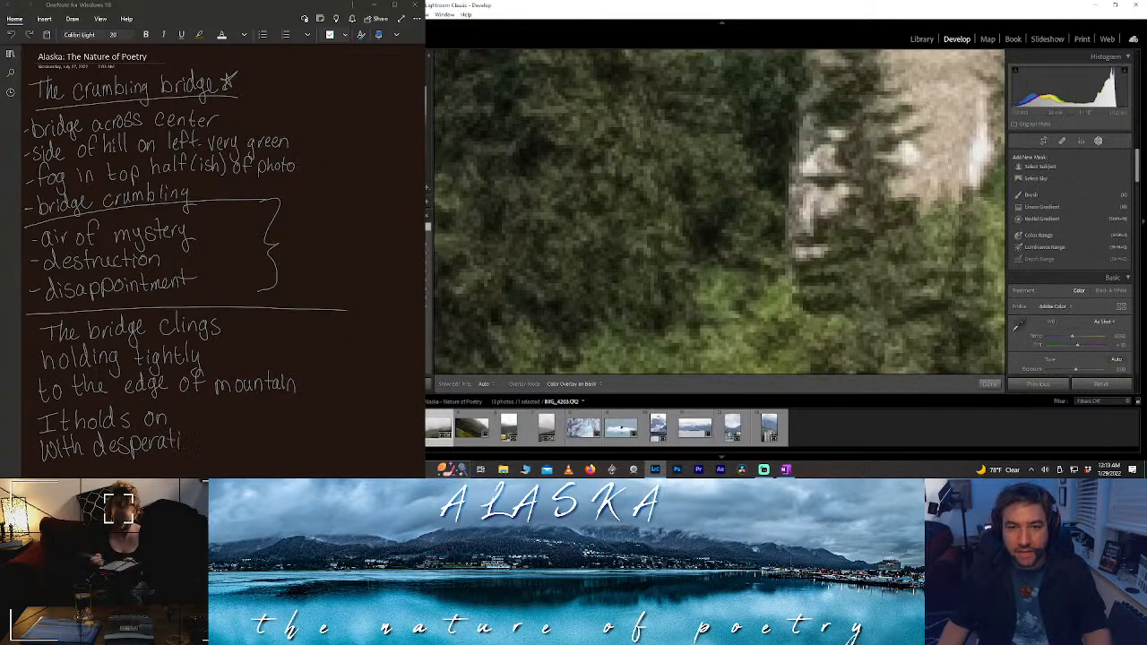
key("ctrl+minus")
key("ctrl+minus")
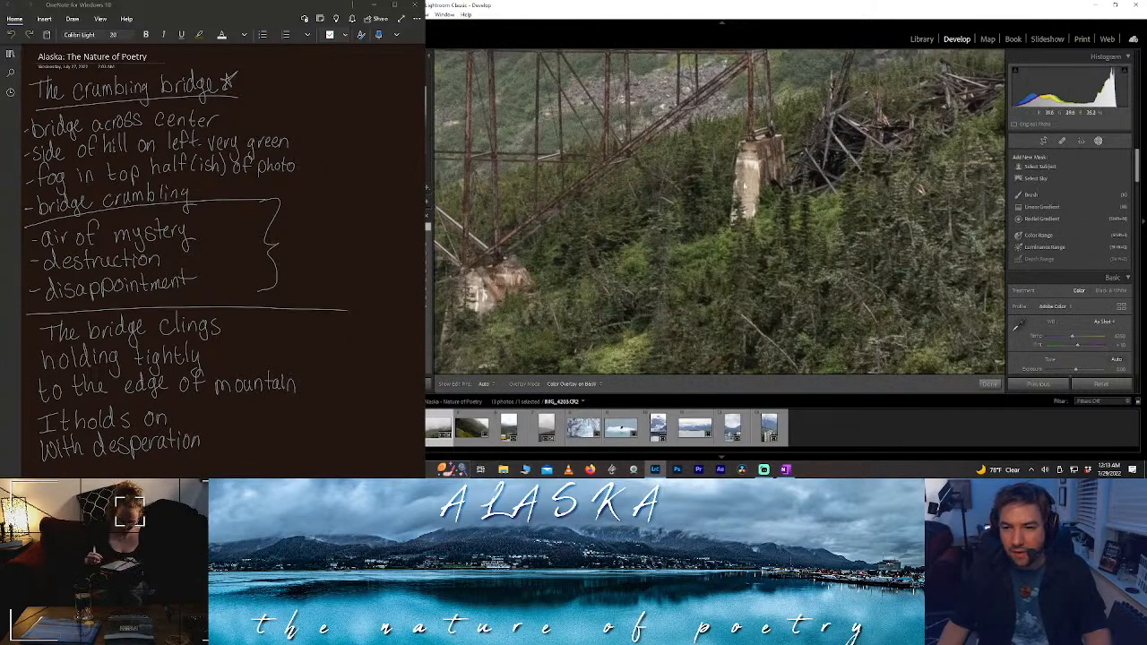
left_click_drag(717, 224, 646, 291)
key("ctrl+minus")
left_click(834, 292)
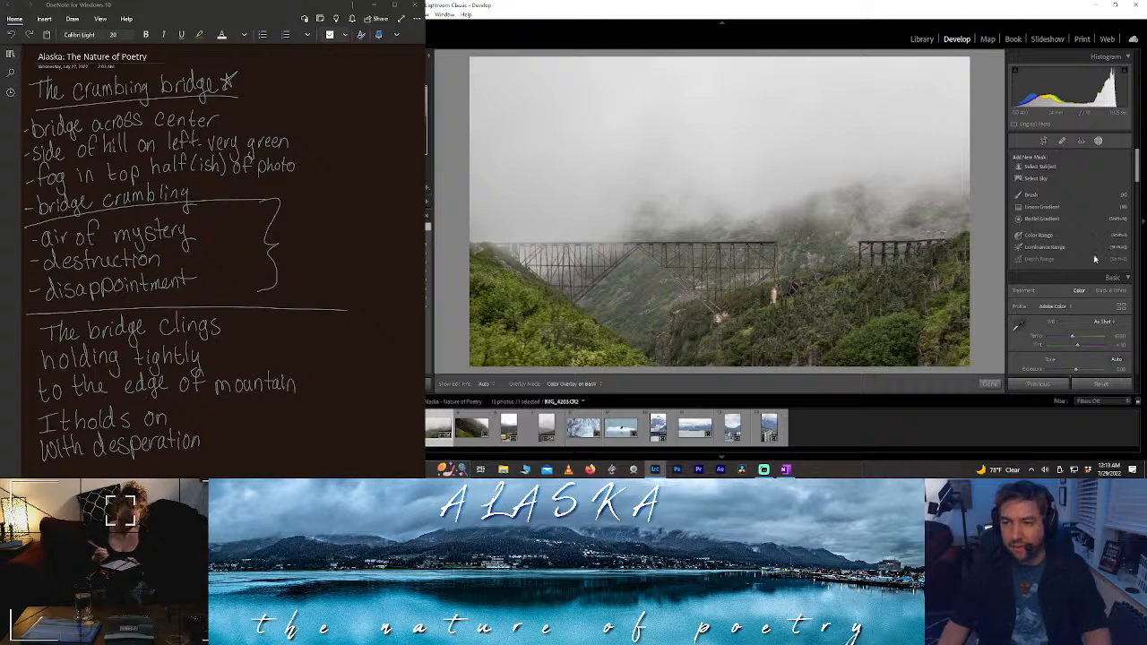
left_click(989, 383)
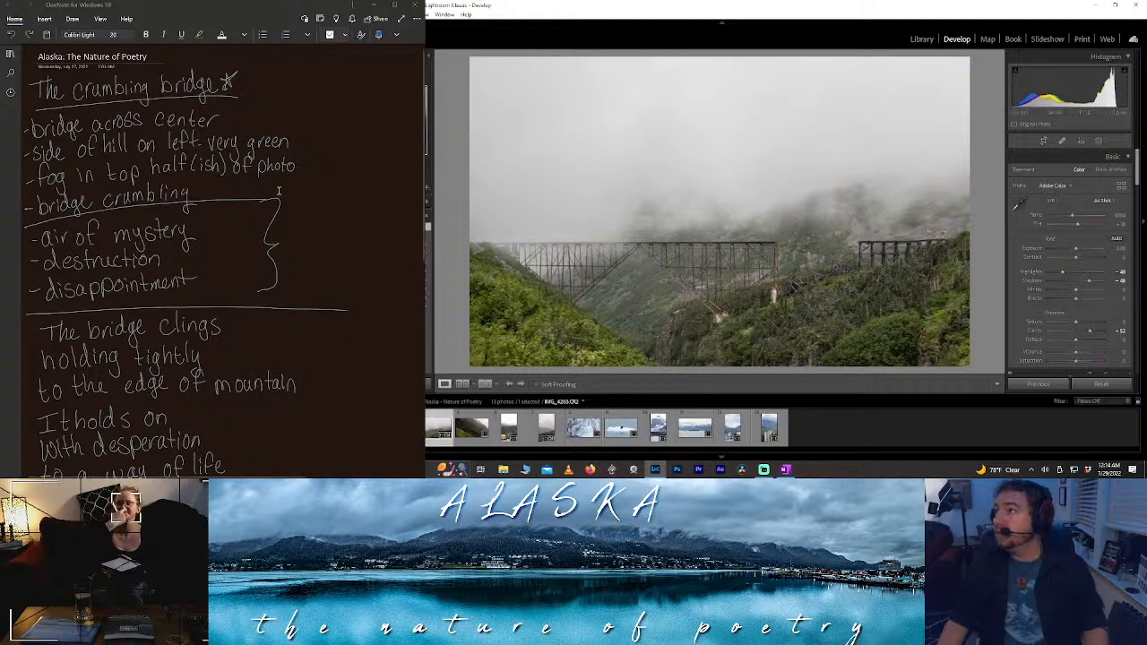
- Continue the handwritten poem with "that once was." and try a higher Texture on the bridge photo
scroll(278, 190, "down", 5)
scroll(279, 190, "up", 5)
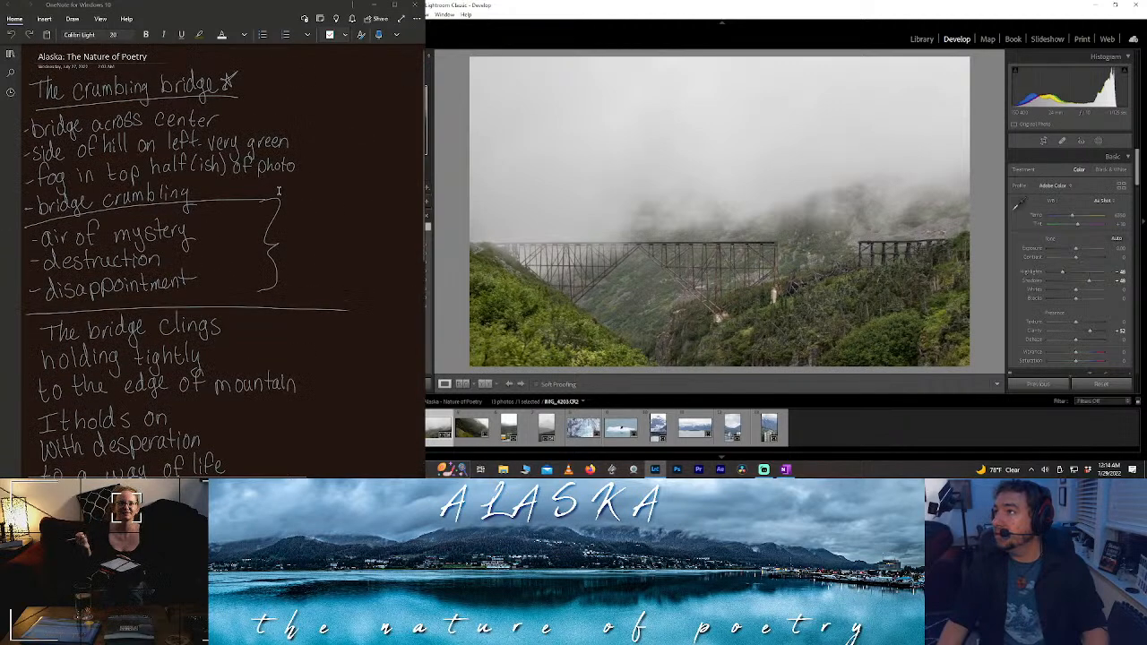
scroll(278, 190, "down", 5)
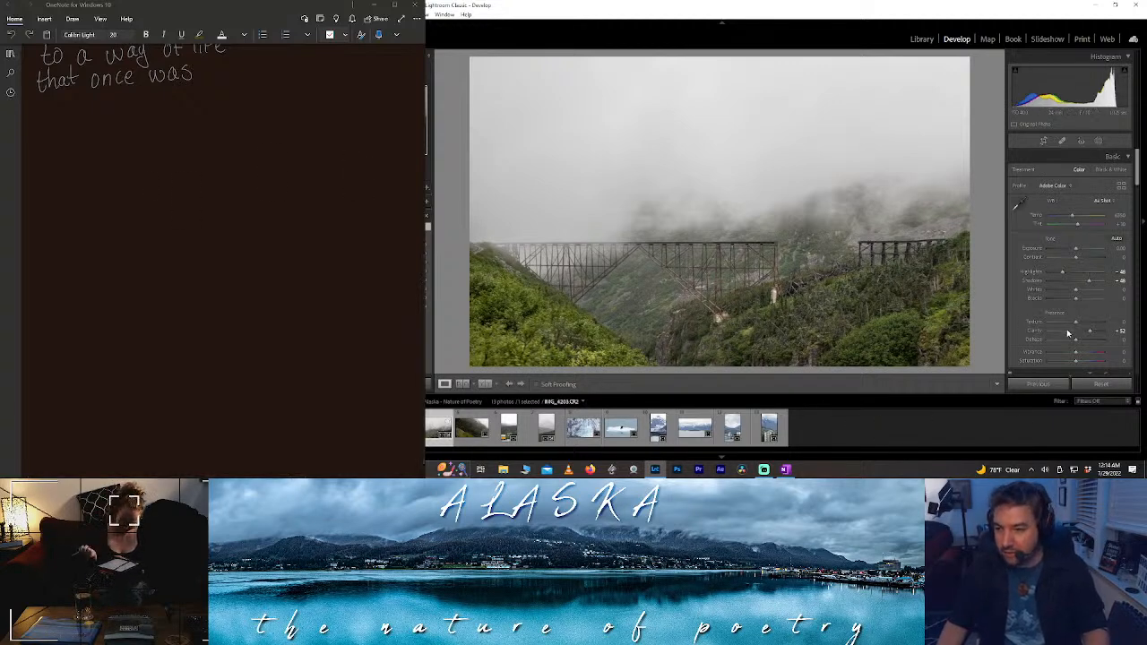
left_click_drag(1083, 322, 1133, 326)
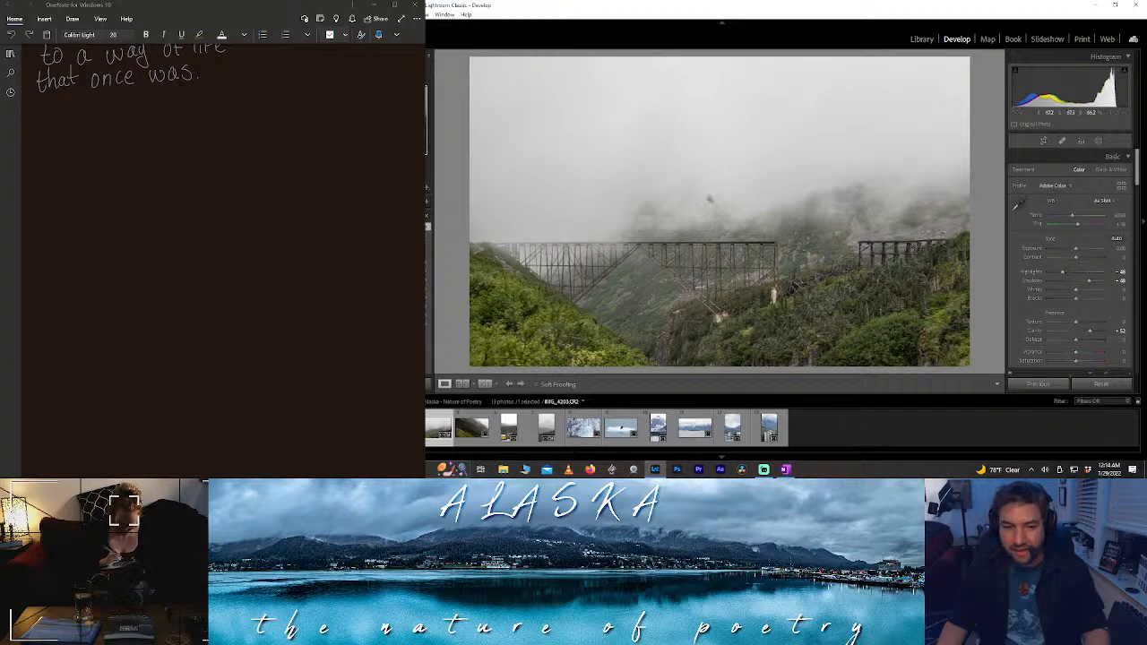
- Move the bridge photo up in the crop frame to include the river, and extend the crop's top edge to the photo's upper limit
key("r")
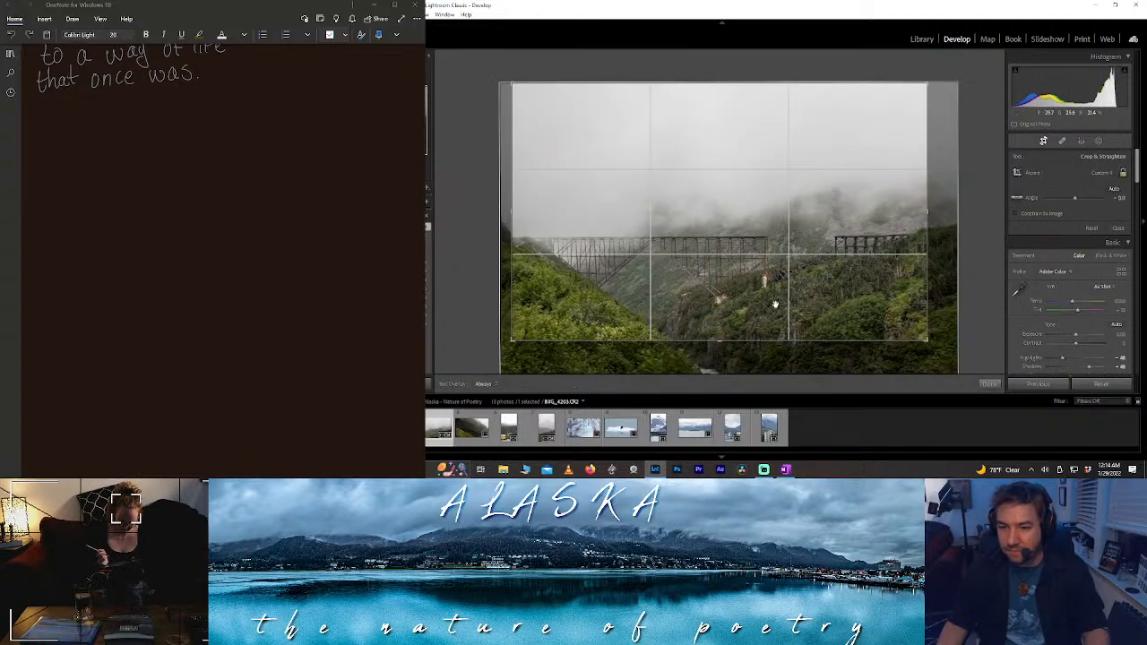
left_click_drag(770, 304, 758, 248)
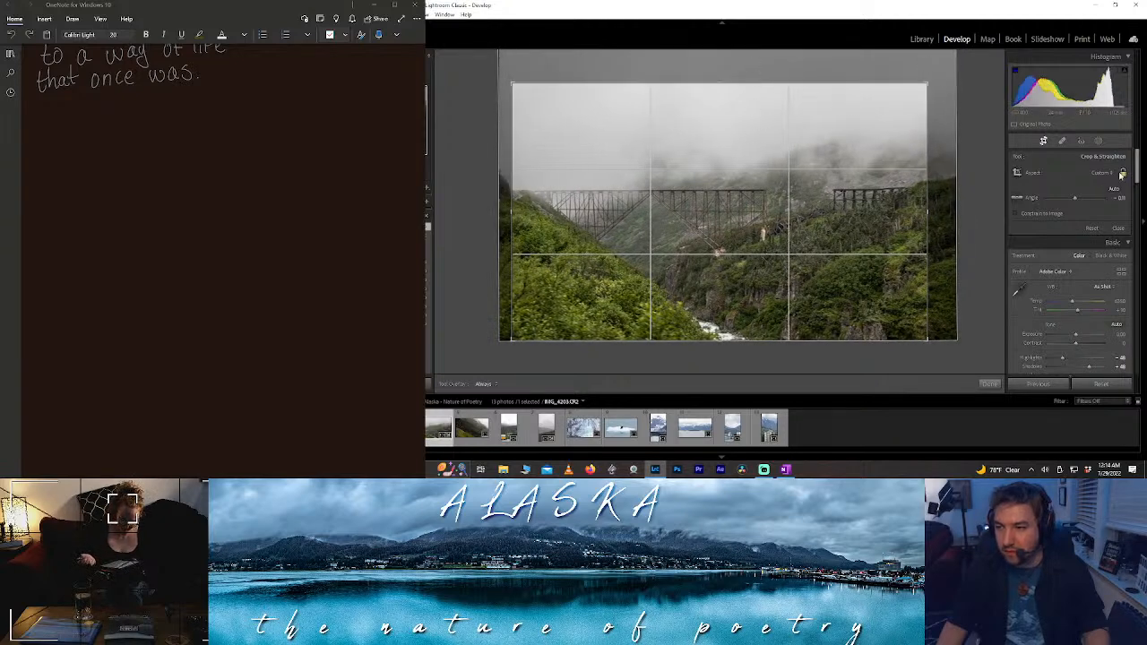
left_click_drag(793, 82, 793, 66)
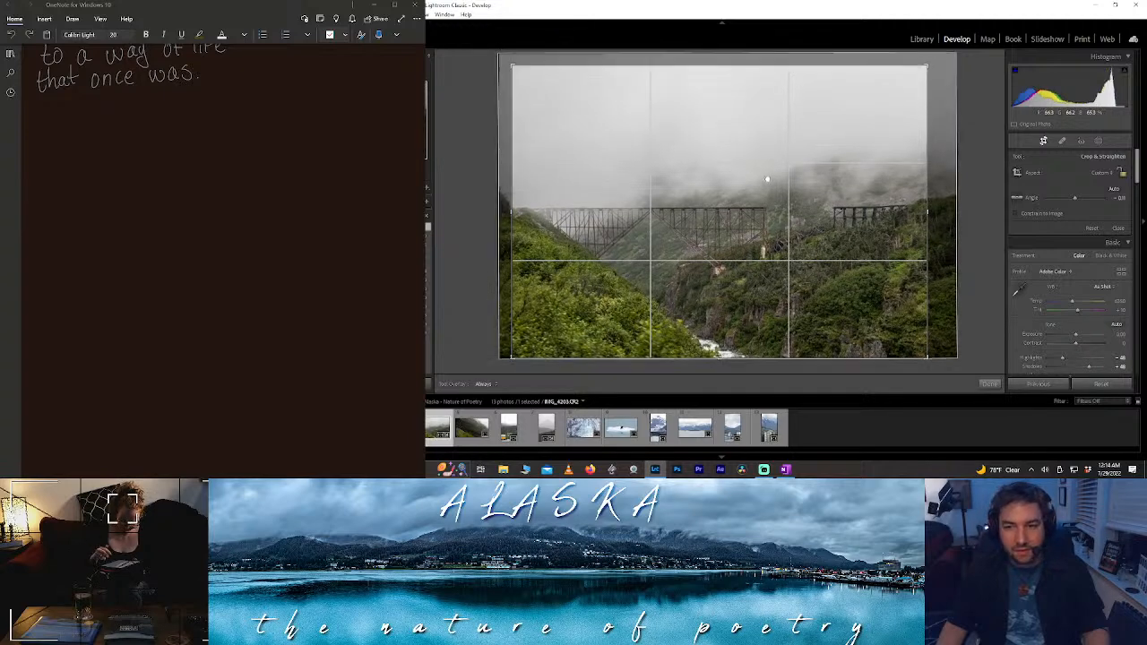
left_click_drag(766, 179, 766, 176)
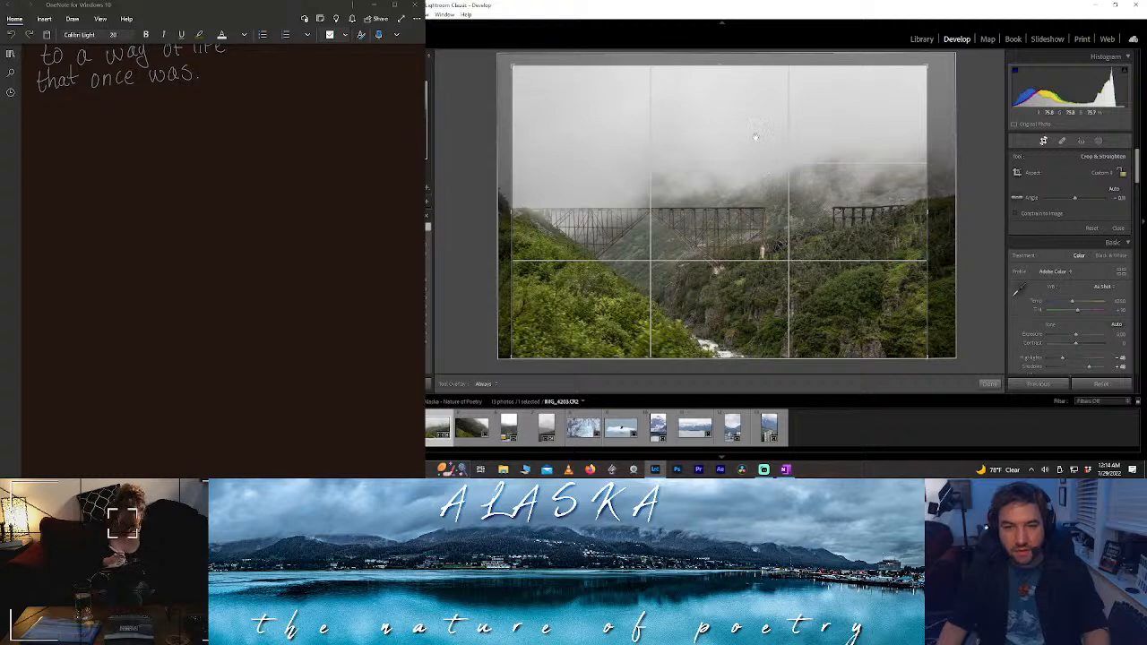
left_click_drag(698, 65, 699, 34)
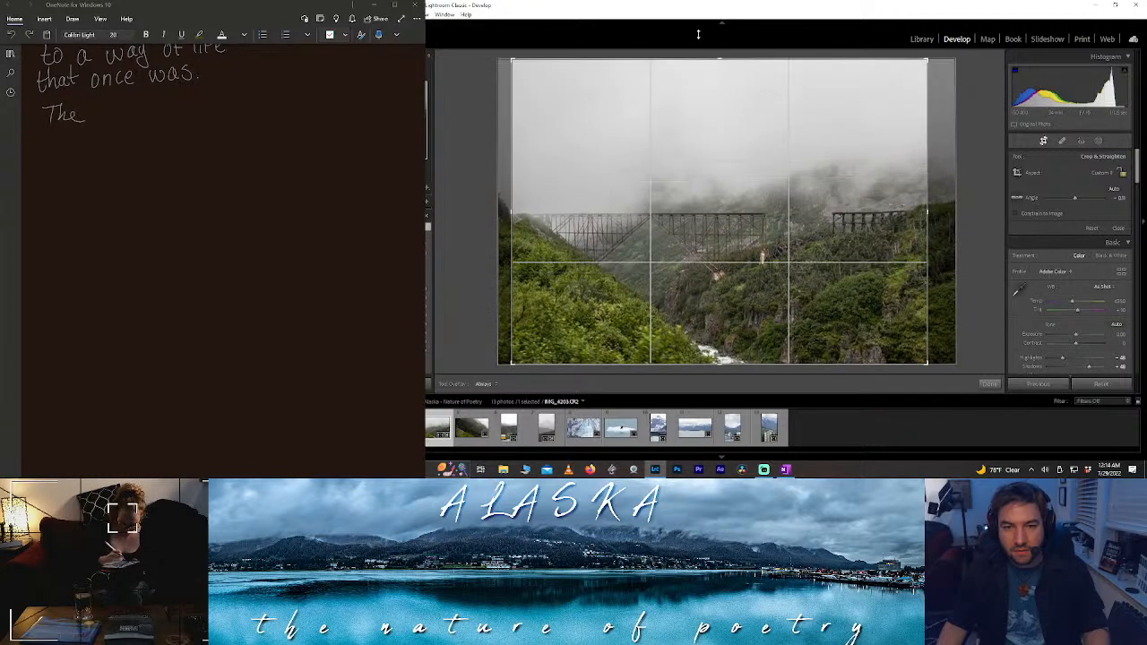
- Try a 1 x 1 aspect ratio for the bridge photo's crop and shift the photo slightly left within the frame
left_click(1100, 172)
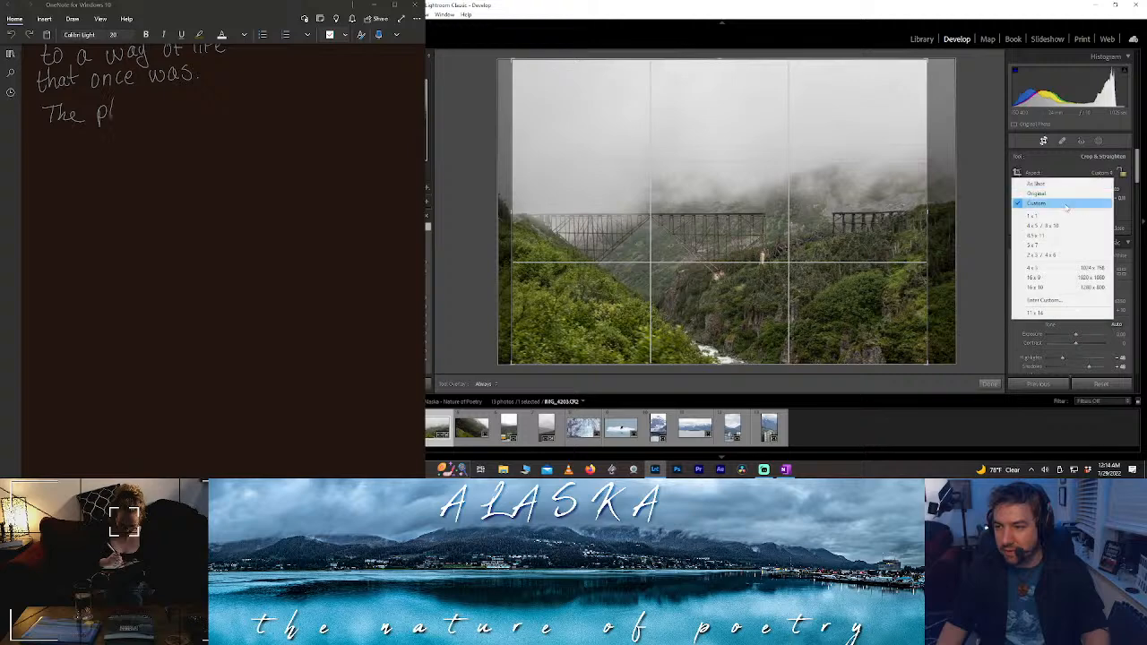
left_click(1053, 216)
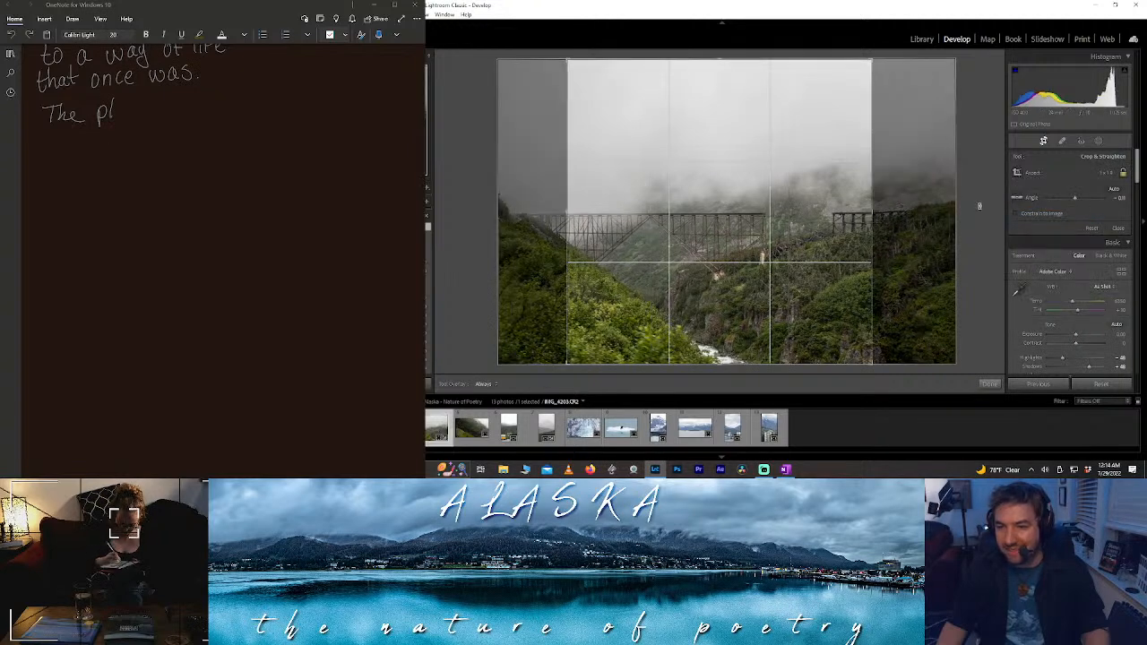
left_click_drag(792, 223, 785, 225)
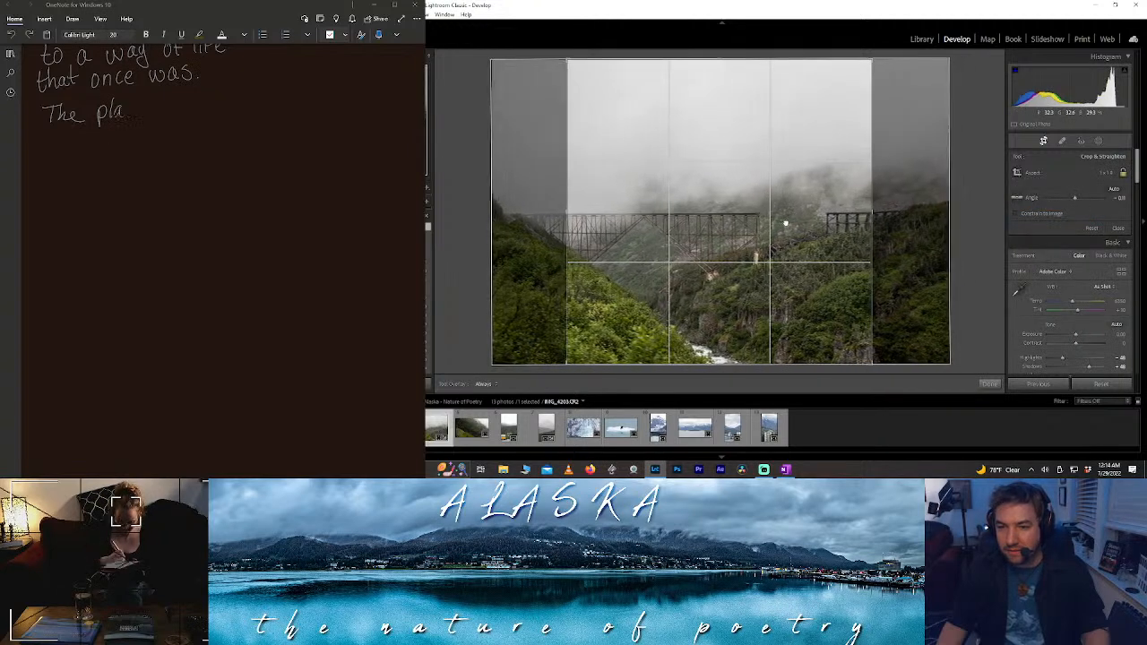
- Continue the handwritten poem with "The planks fall in tatters" and set the crop angle to 0.00
type("nks fall")
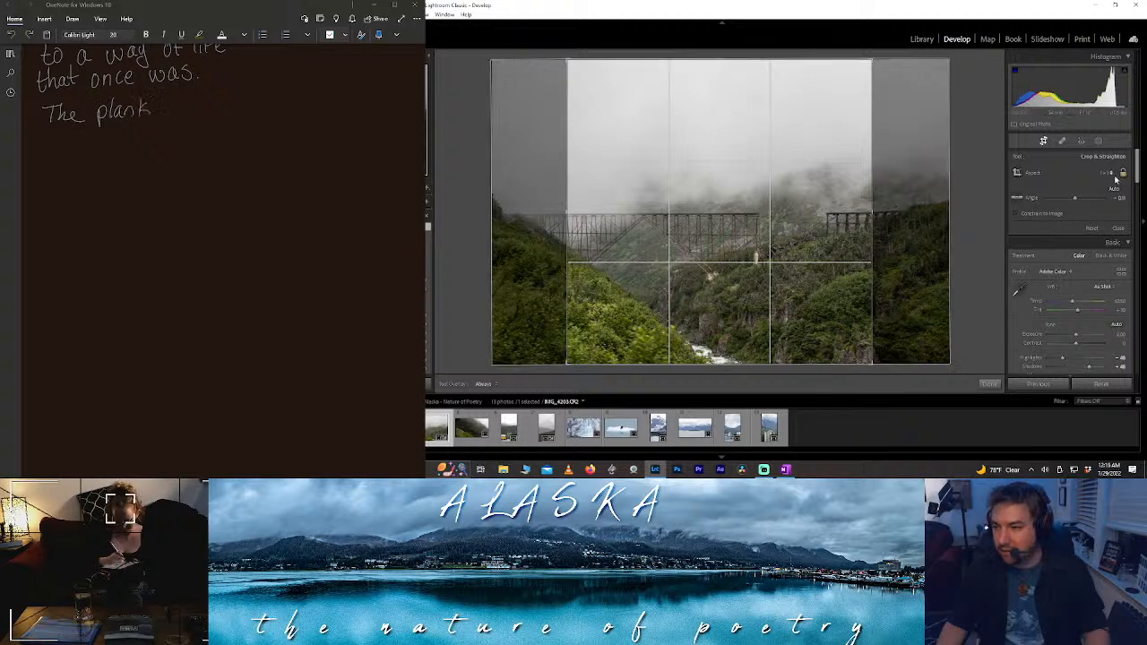
key("Return")
type("in tatter")
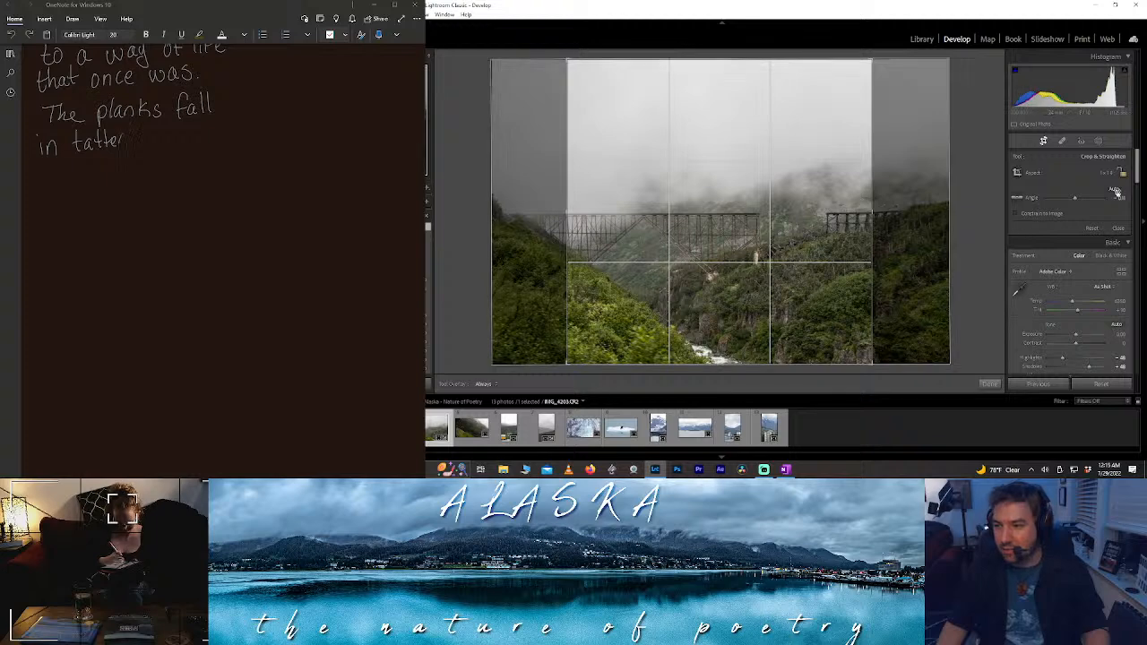
left_click_drag(1120, 198, 1121, 198)
type("s")
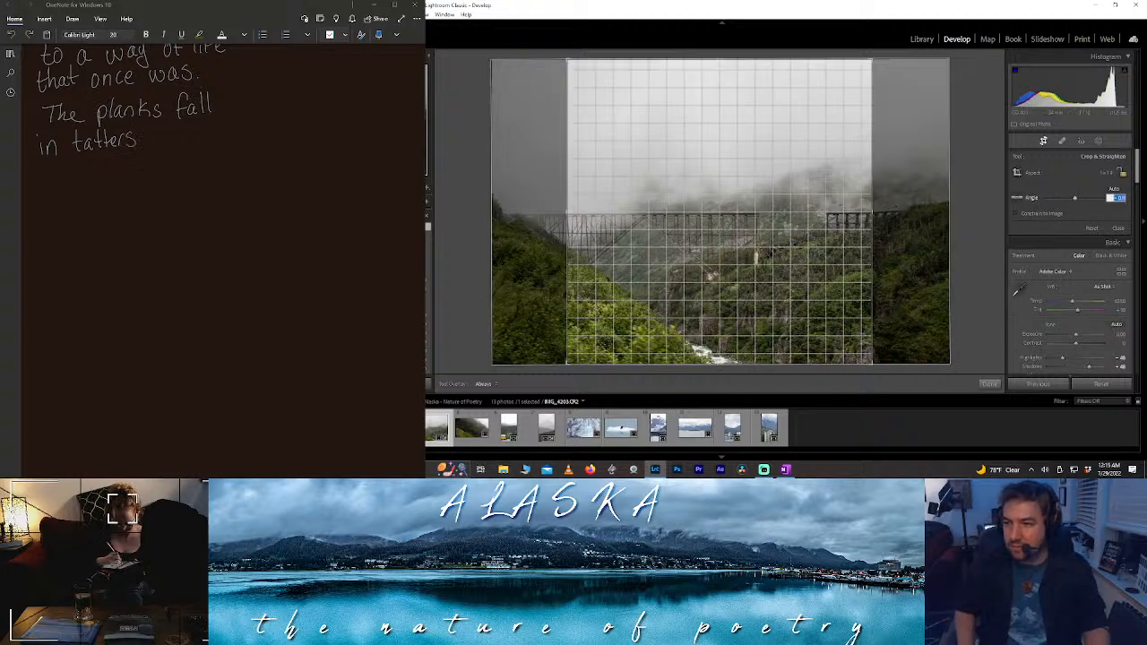
key("Return")
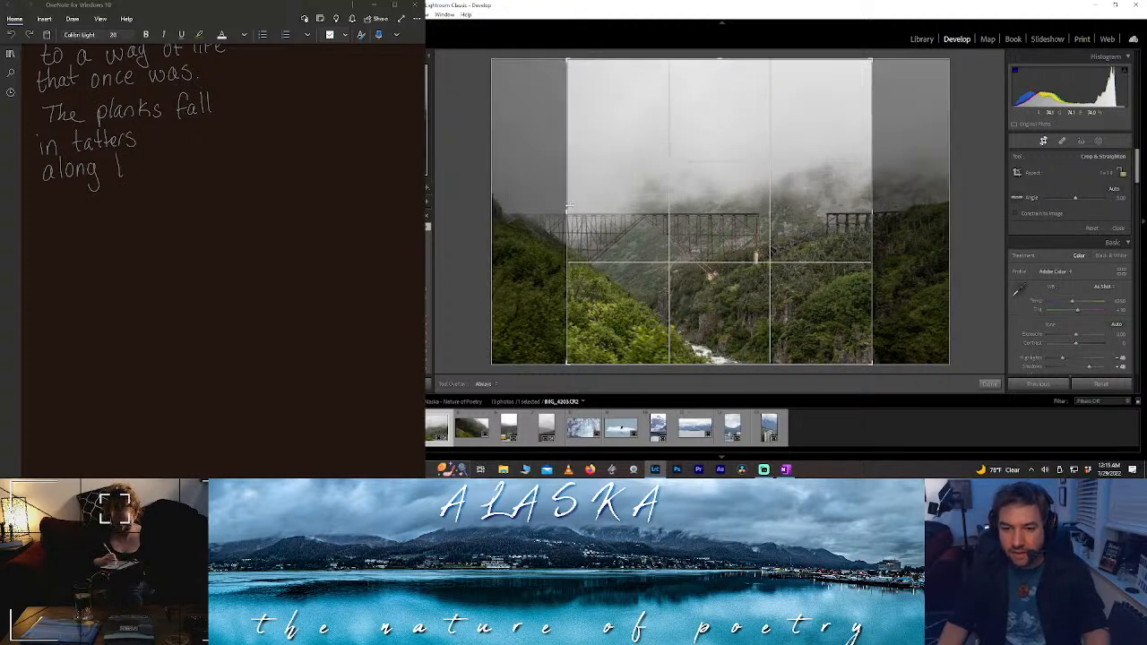
- Widen the crop on both sides to nearly the photo's full width, fine-tune its top and bottom edges, and apply it
left_click_drag(569, 206, 541, 213)
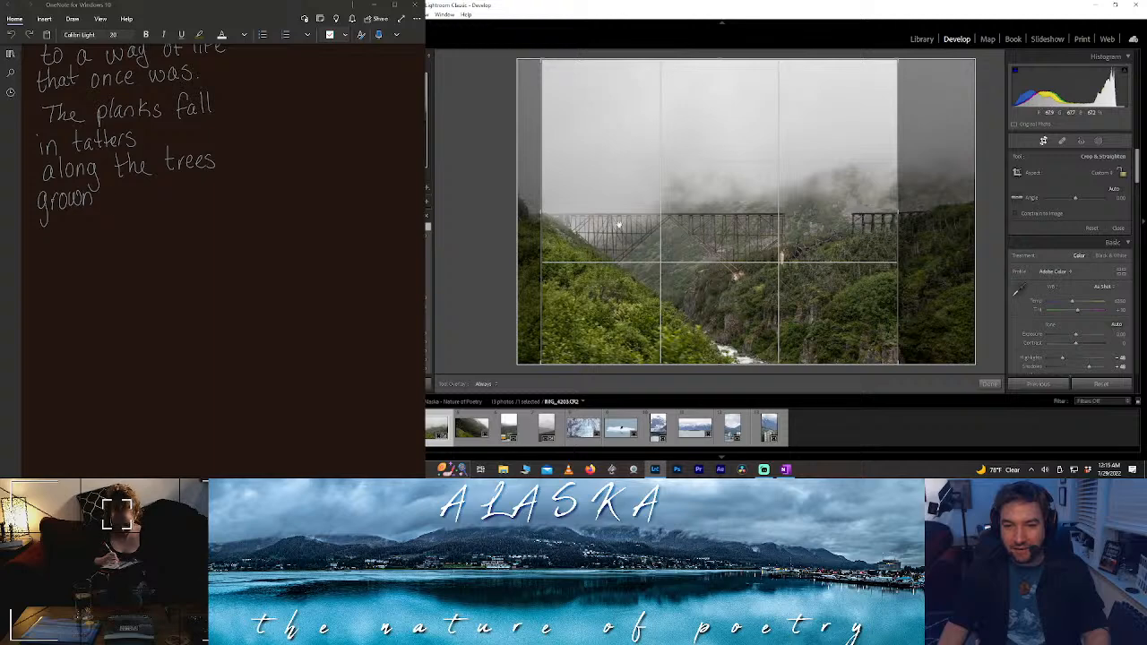
left_click_drag(897, 223, 944, 207)
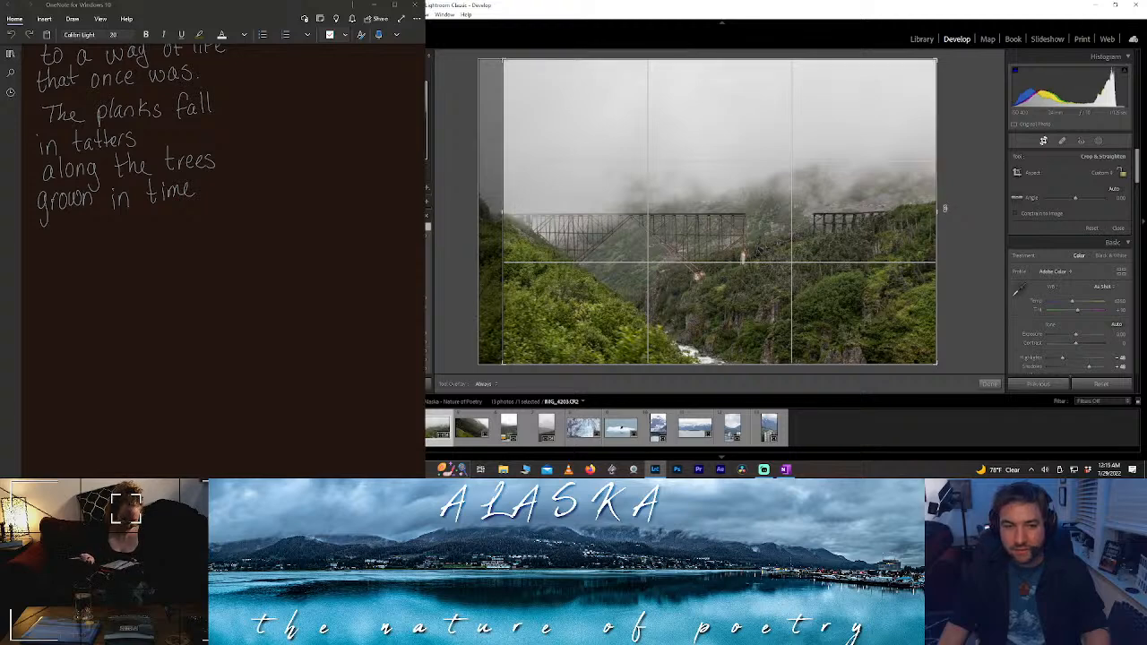
left_click_drag(714, 57, 723, 36)
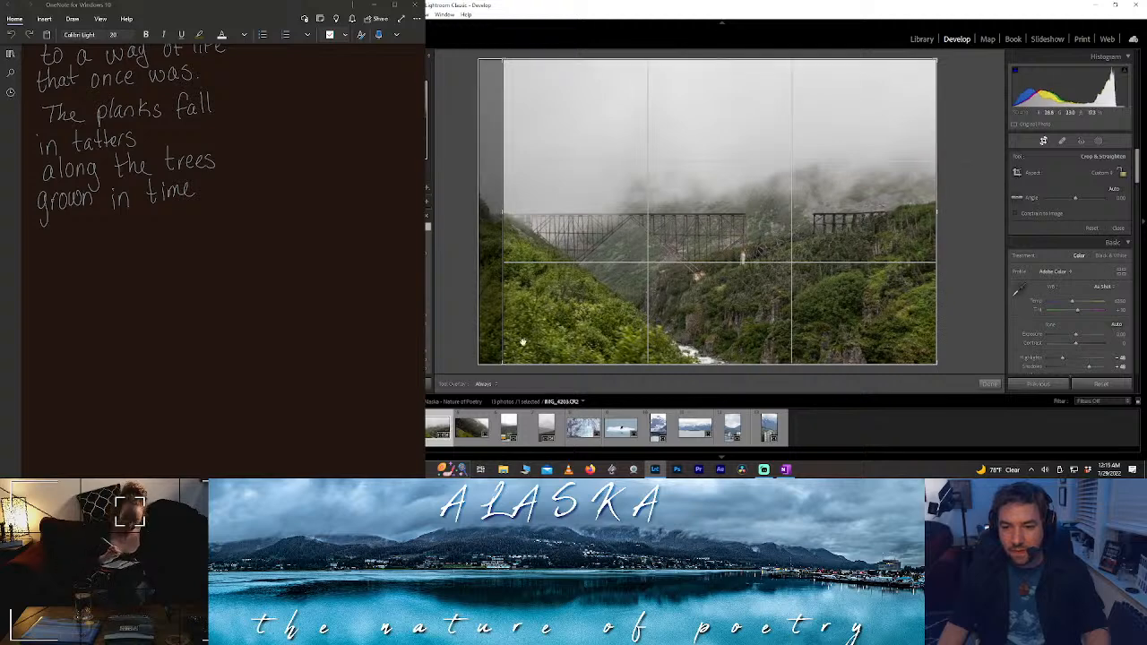
mouse_move(616, 365)
left_mouse_down()
mouse_move(617, 356)
mouse_move(606, 363)
left_mouse_up()
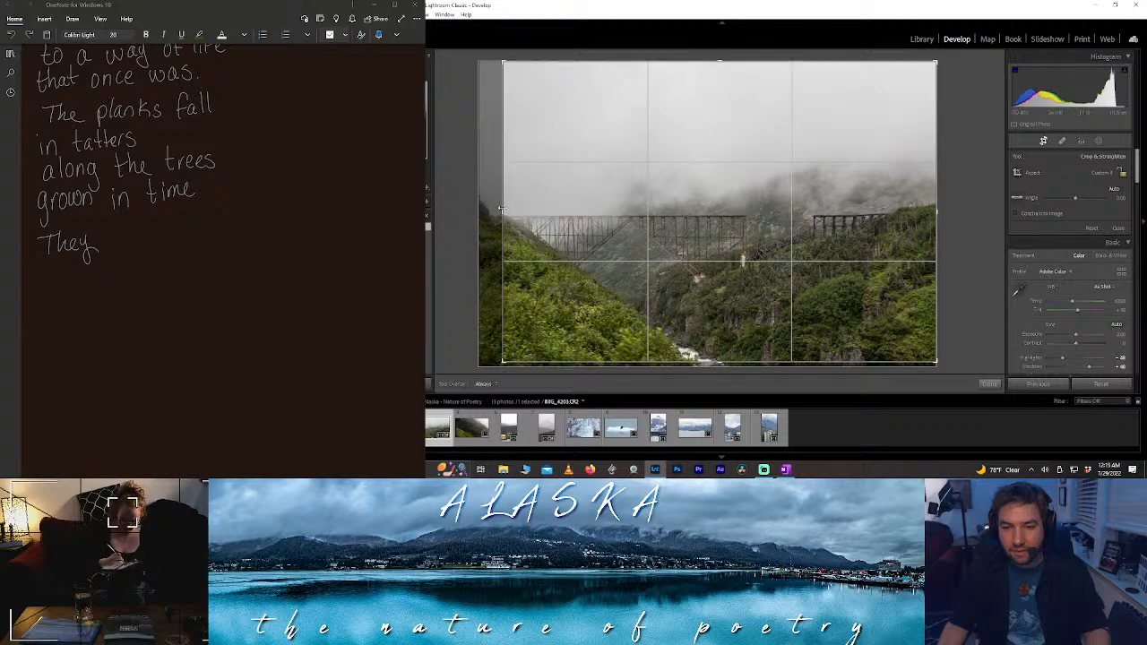
mouse_move(501, 205)
left_mouse_down()
mouse_move(481, 215)
mouse_move(500, 216)
left_mouse_up()
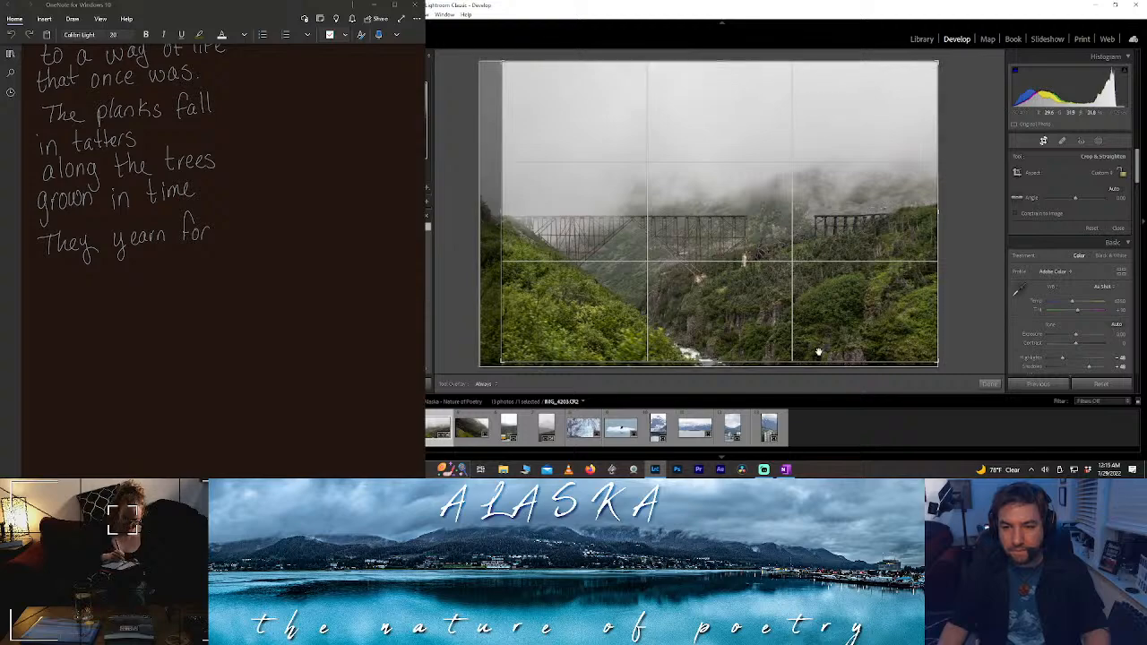
left_click(988, 384)
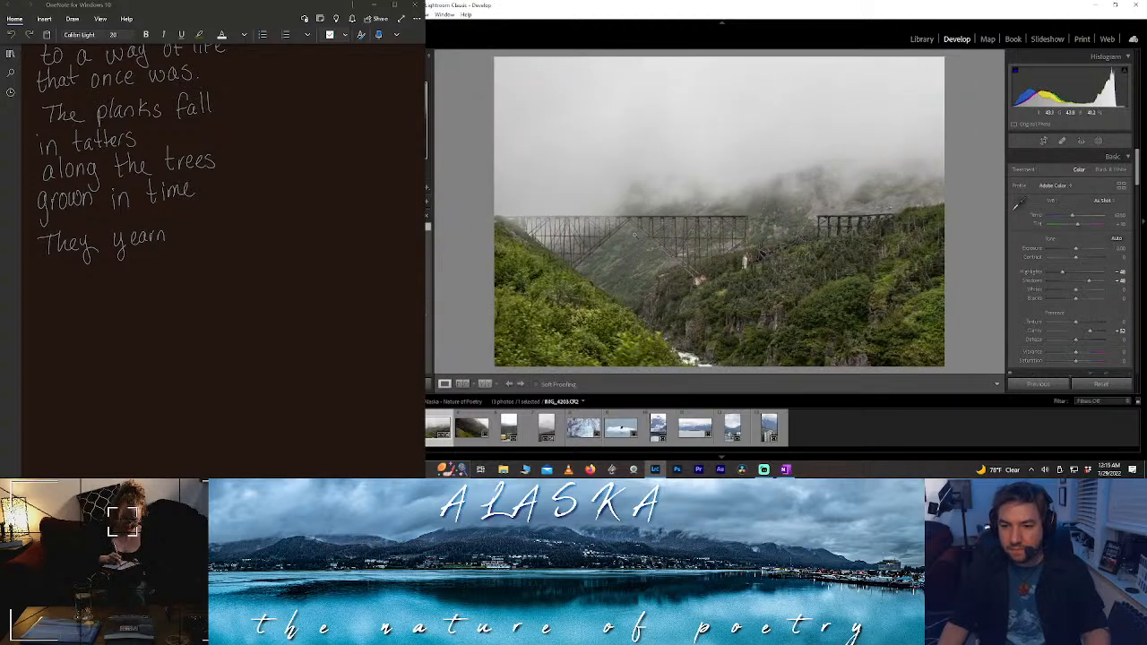
- Set the bridge photo's Clarity to +100 and Blacks to -71, and lower Dehaze slightly below zero
left_click(634, 234)
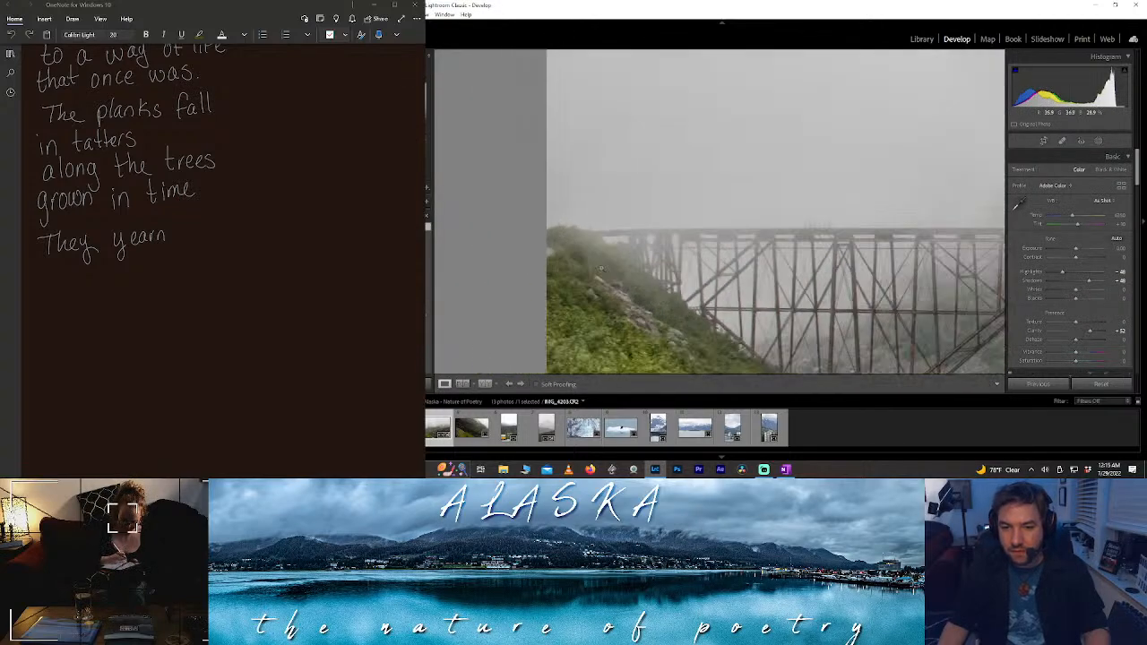
left_click(600, 267)
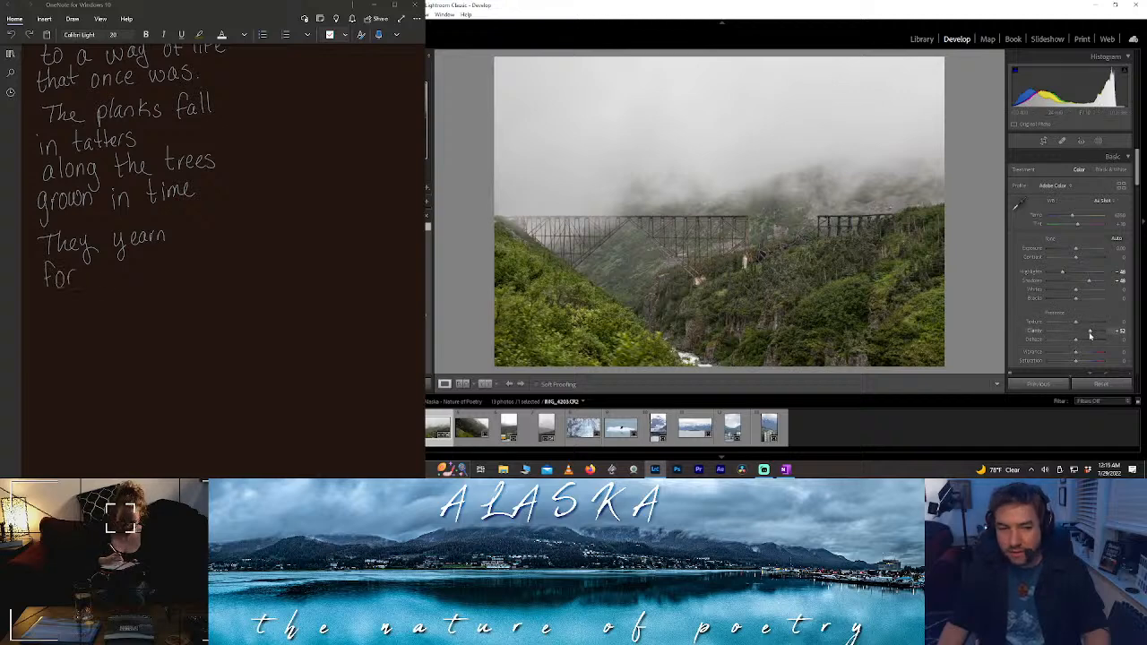
left_click_drag(1089, 336, 1121, 336)
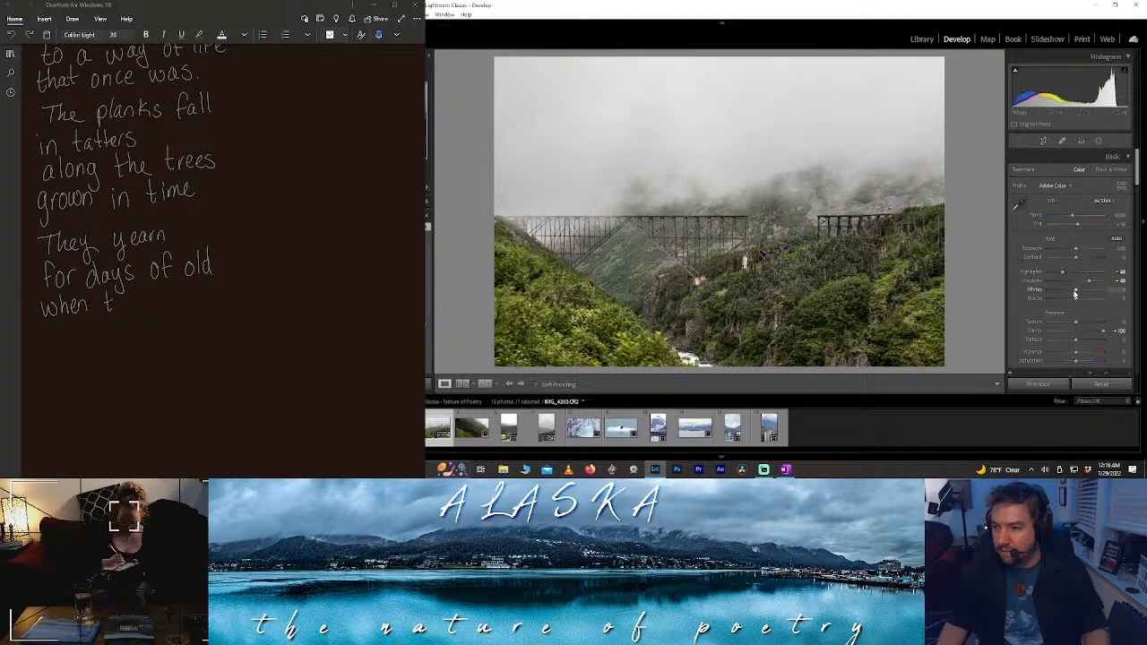
left_click_drag(1075, 298, 1065, 302)
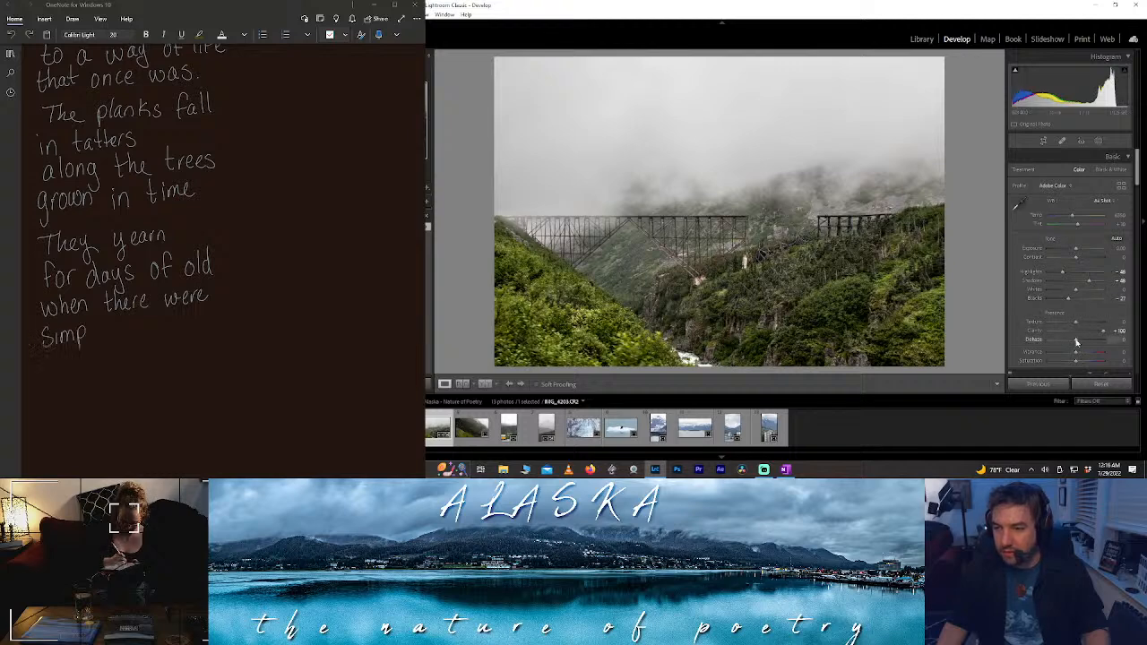
left_click_drag(1077, 342, 1074, 342)
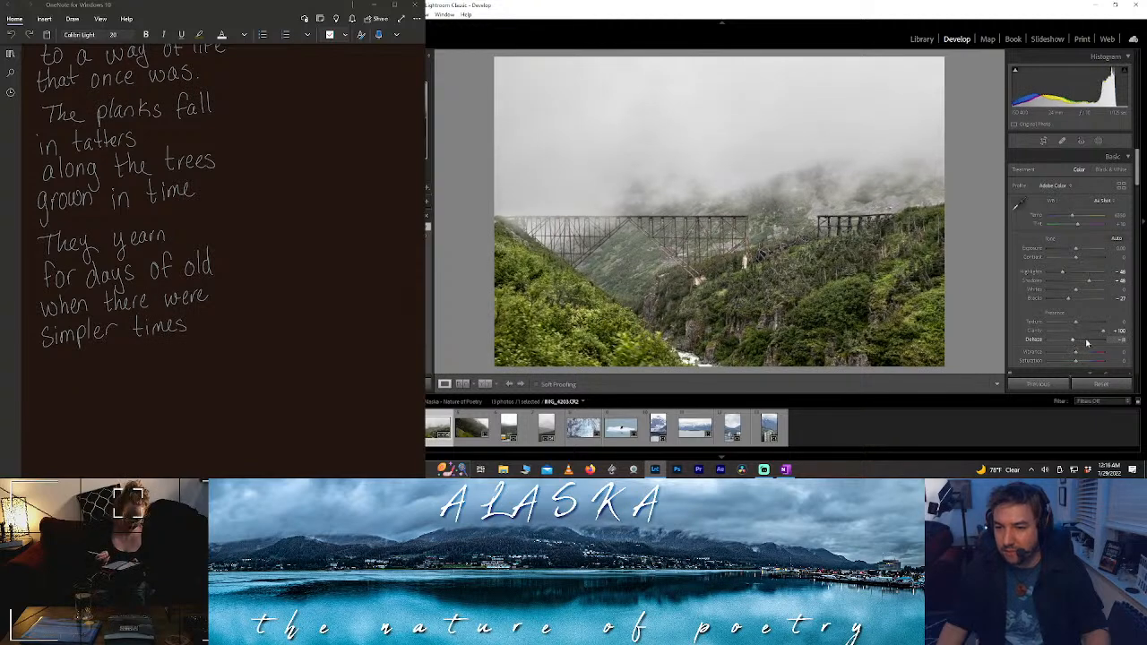
left_click_drag(1086, 342, 1069, 345)
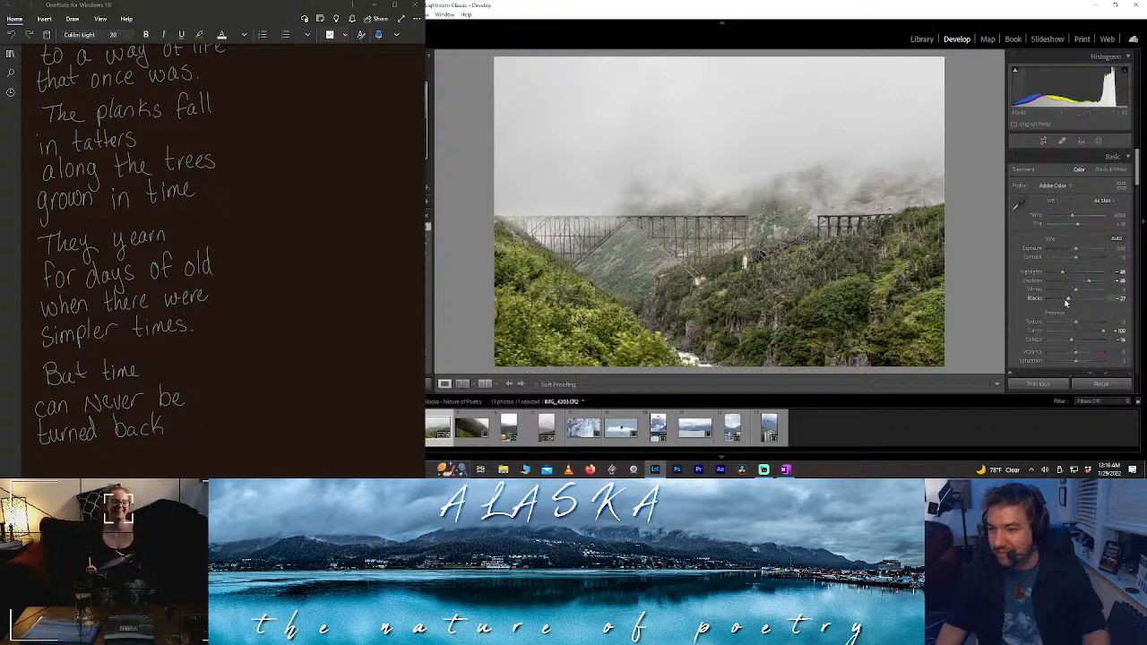
left_click_drag(1066, 303, 1056, 303)
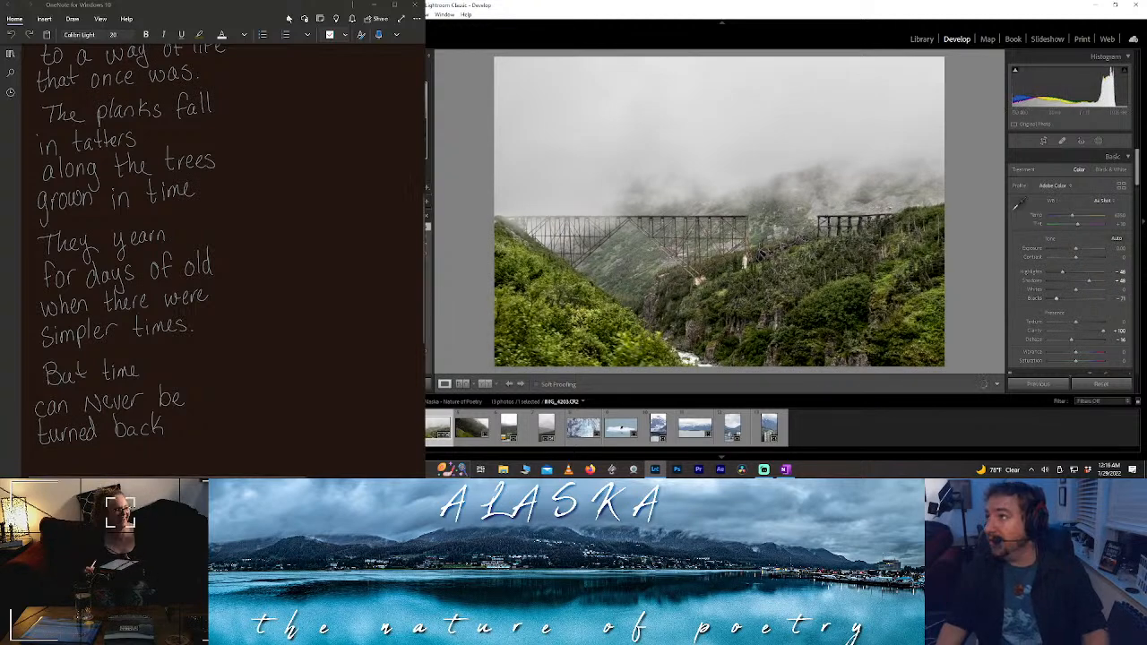
- Try a Luminance Range mask sampled from the bridge deck and adjust its range toward darker tones
scroll(269, 153, "down", 5)
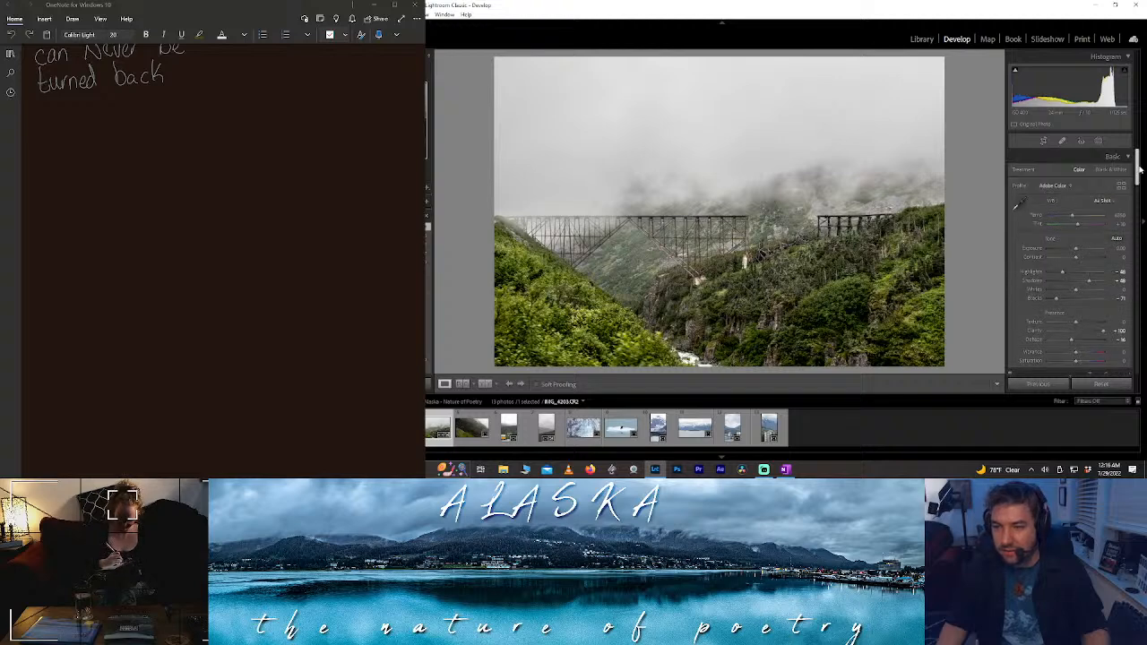
left_click(1103, 141)
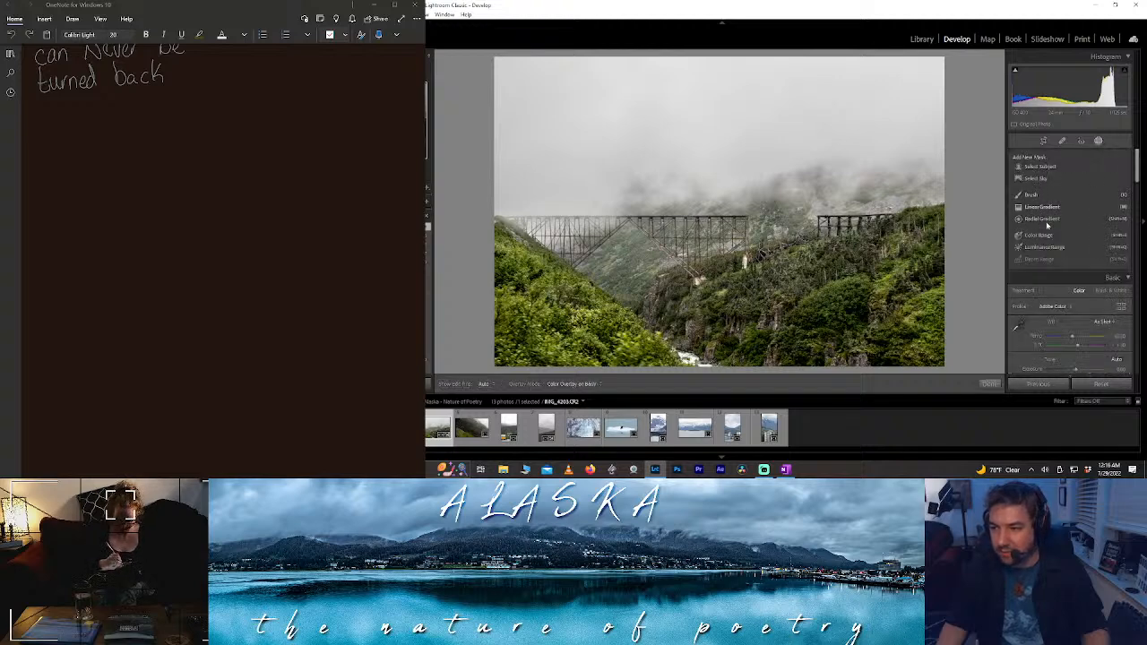
left_click(1039, 247)
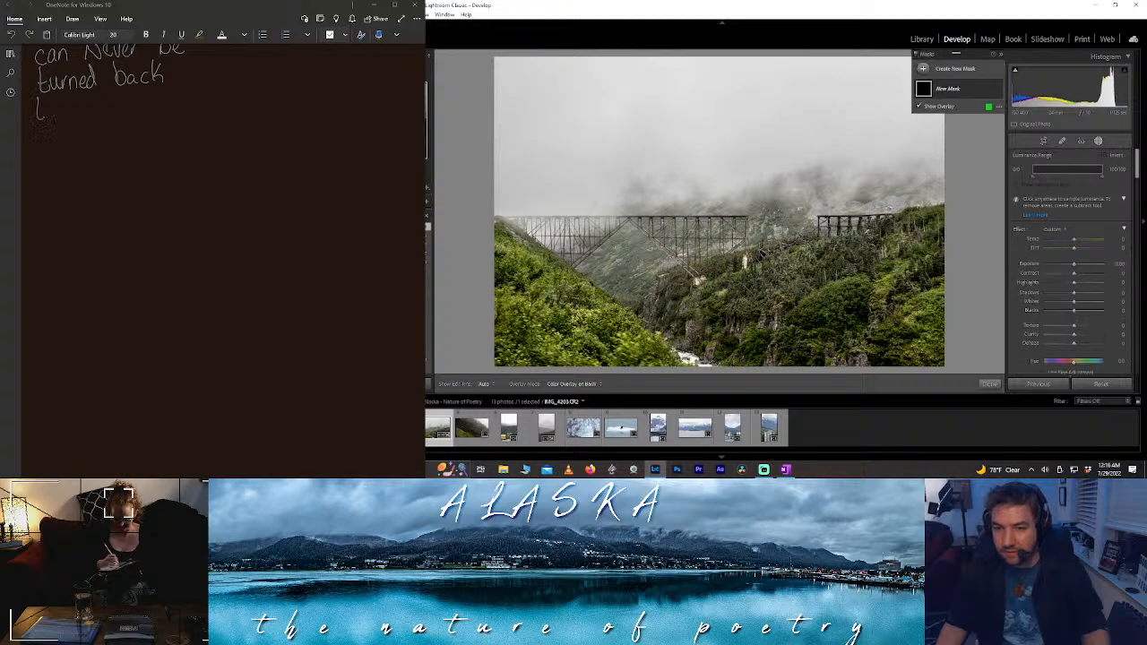
left_click(637, 218)
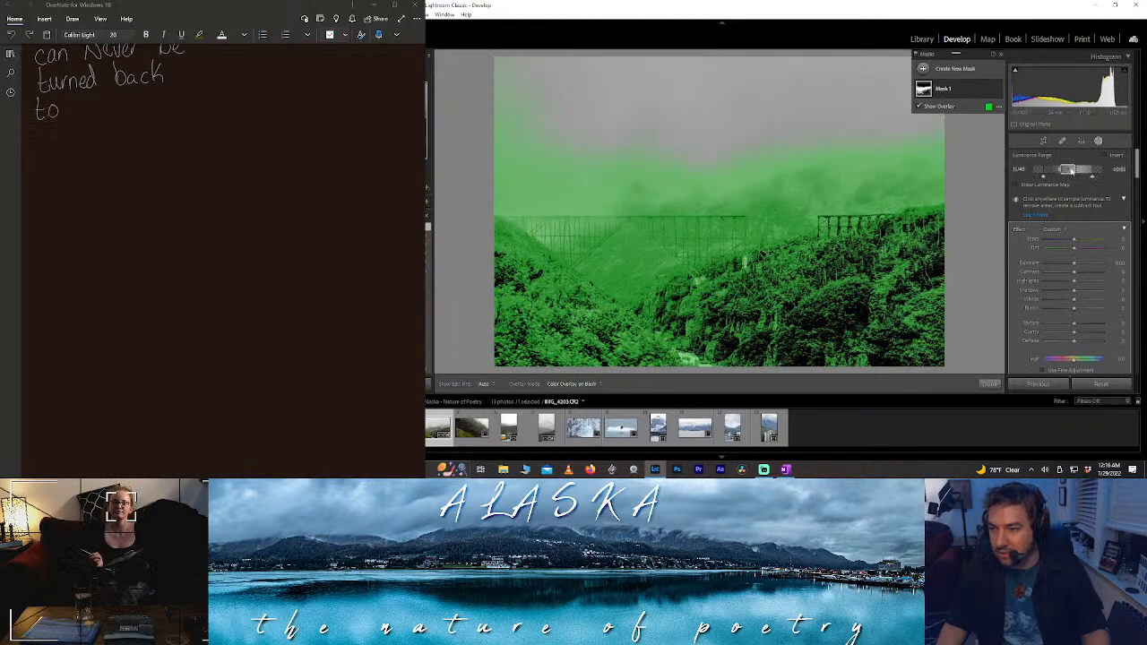
mouse_move(1048, 170)
left_mouse_down()
mouse_move(1094, 183)
mouse_move(1045, 172)
left_mouse_up()
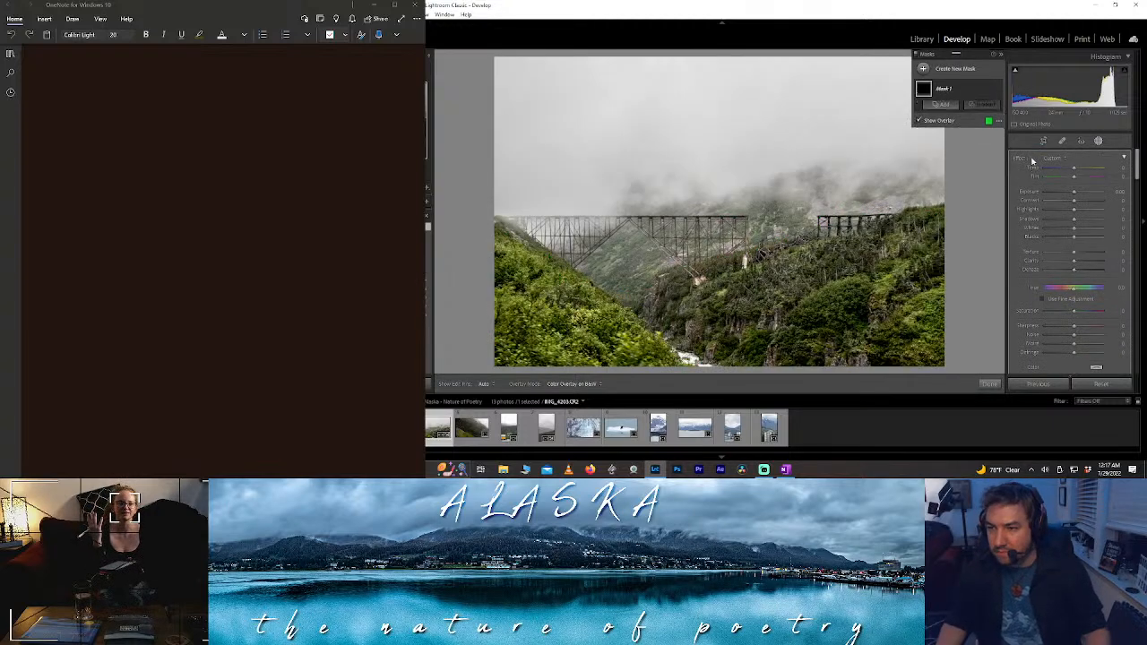
- Add a Color Range sampled from the bridge deck to Mask 1, reduce its Refine amount, and delete that component
left_click(946, 105)
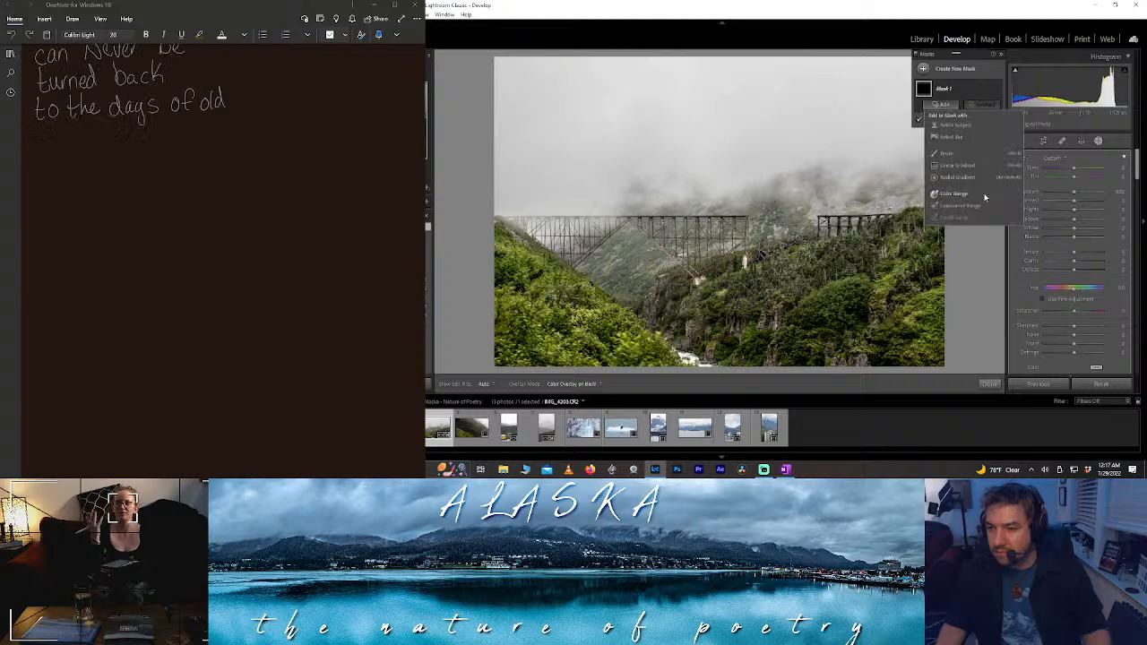
left_click(954, 202)
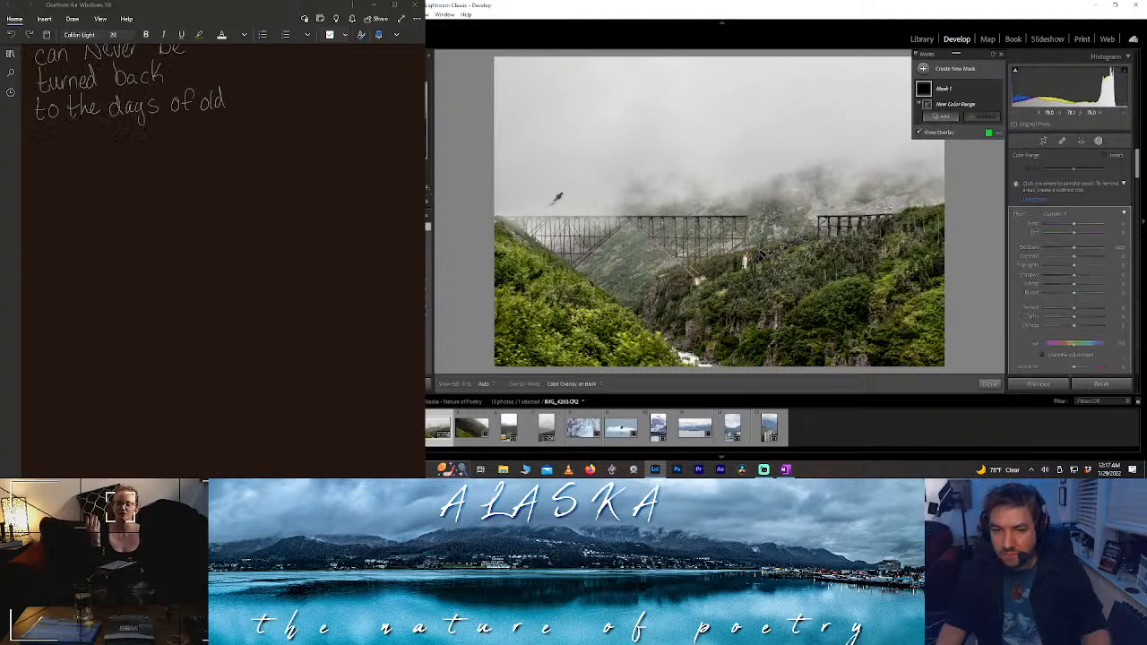
key("z")
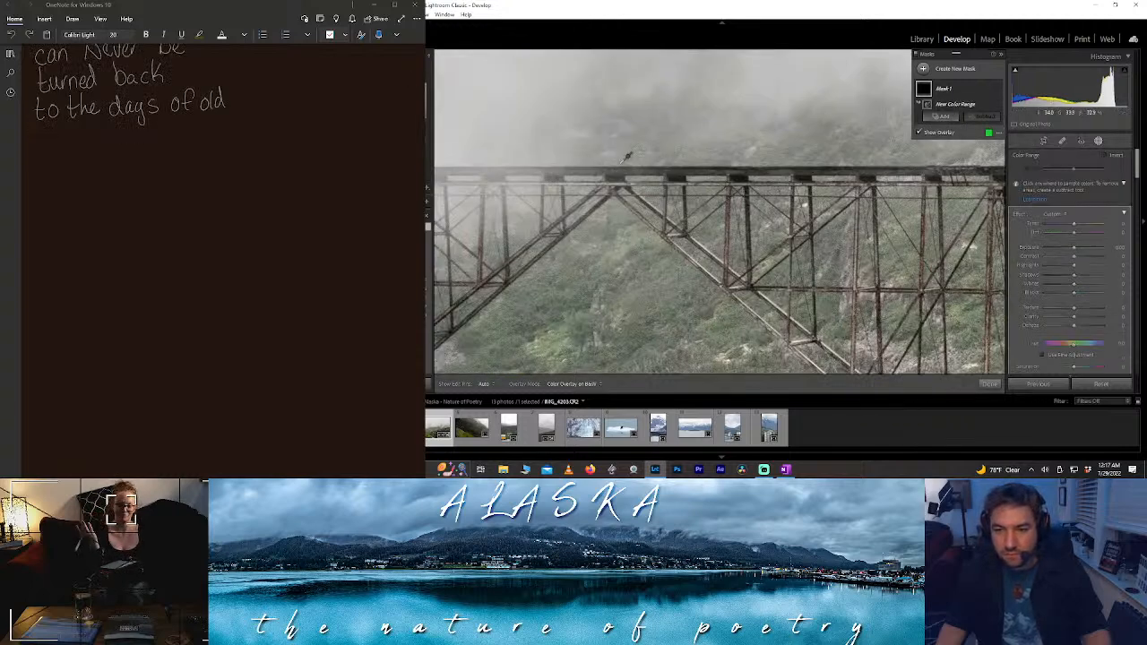
left_click(625, 168)
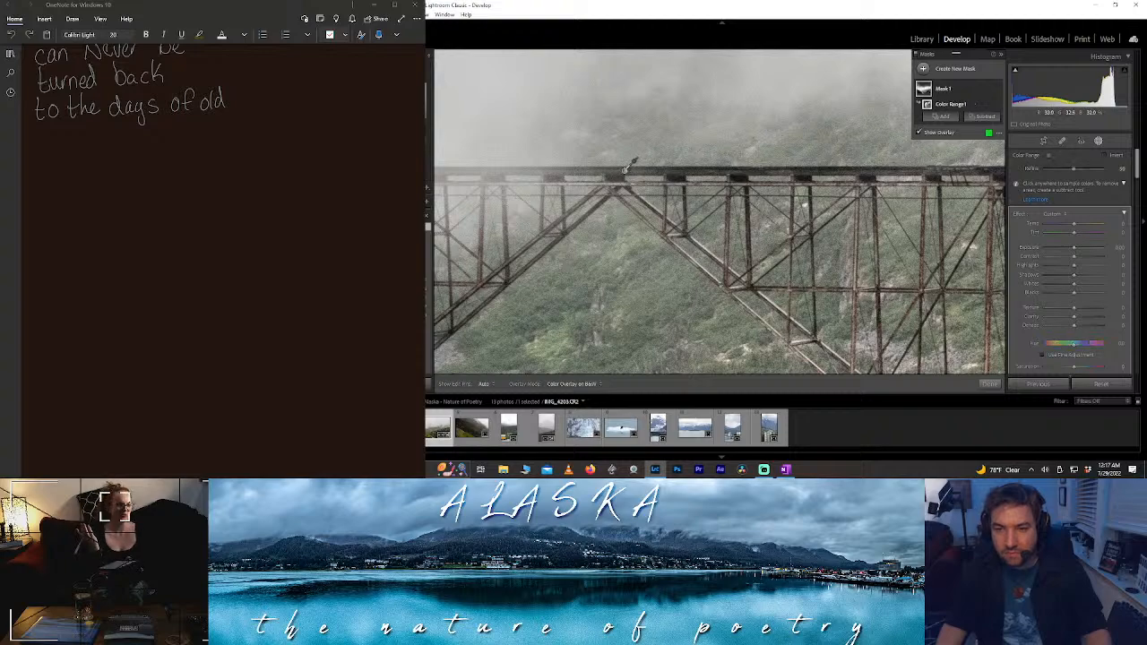
key("z")
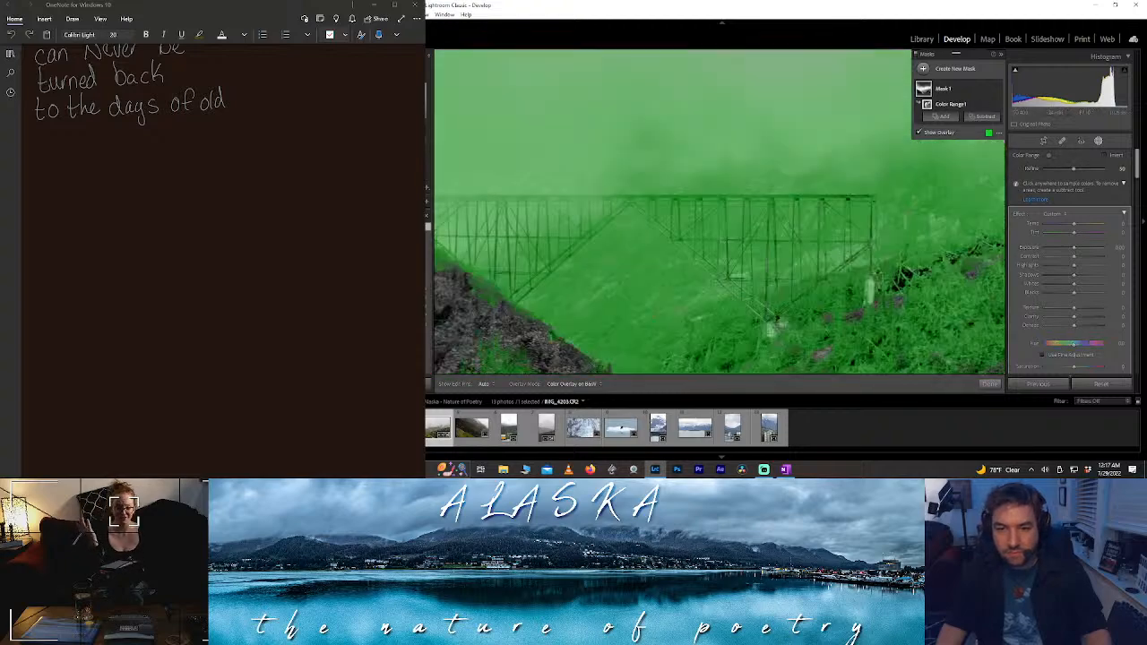
left_click_drag(1074, 168, 1026, 175)
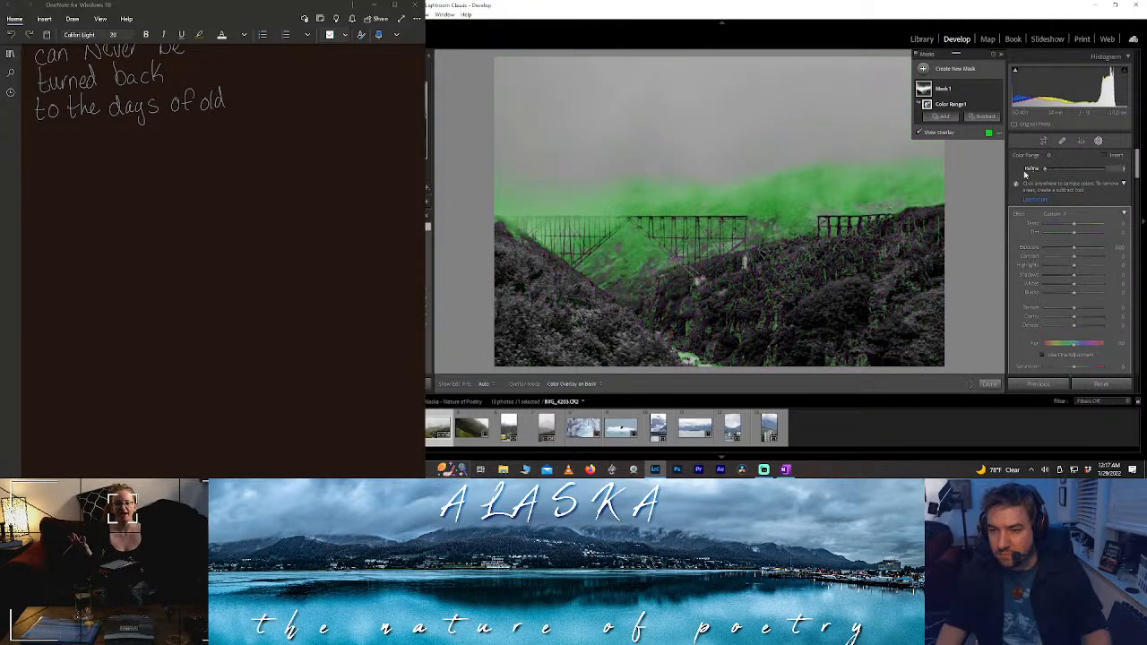
left_click_drag(1099, 179, 1033, 175)
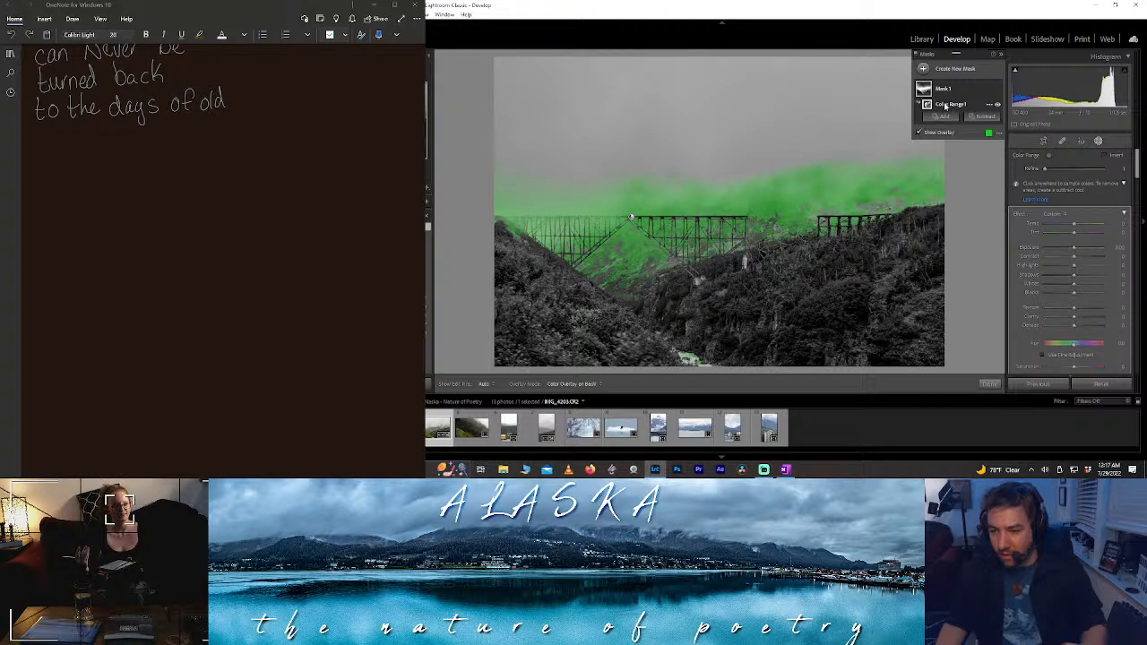
key("Delete")
- Add a Linear Gradient to Mask 1 covering the foggy sky, with a narrow transition just above the bridge deck
left_click(949, 103)
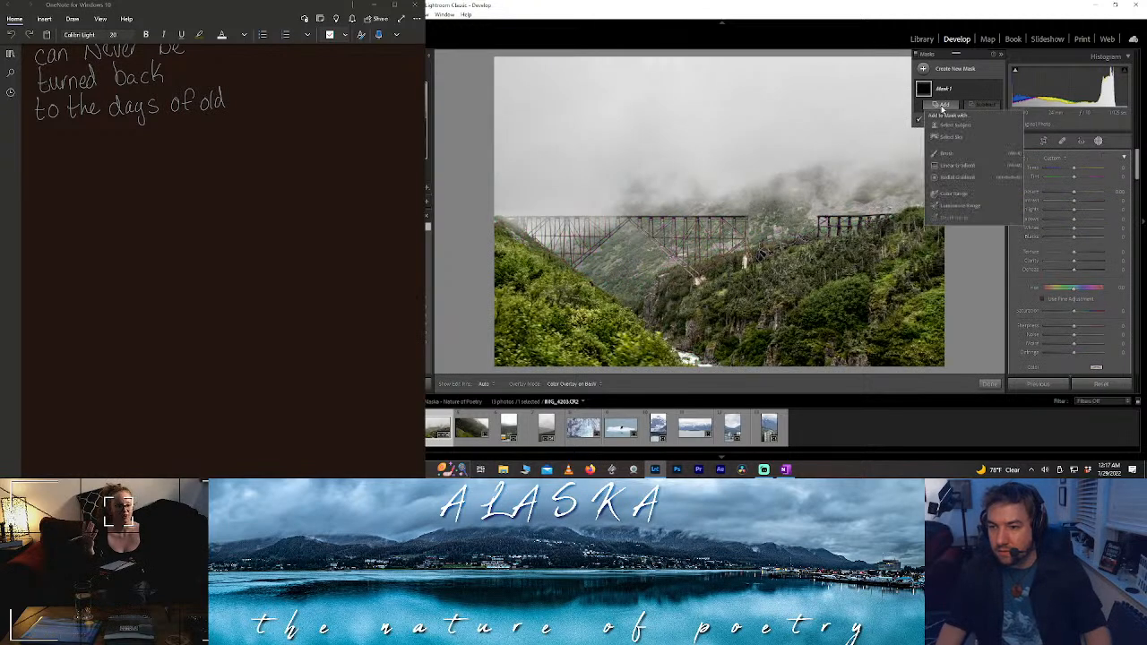
left_click(952, 162)
left_click_drag(777, 183, 713, 269)
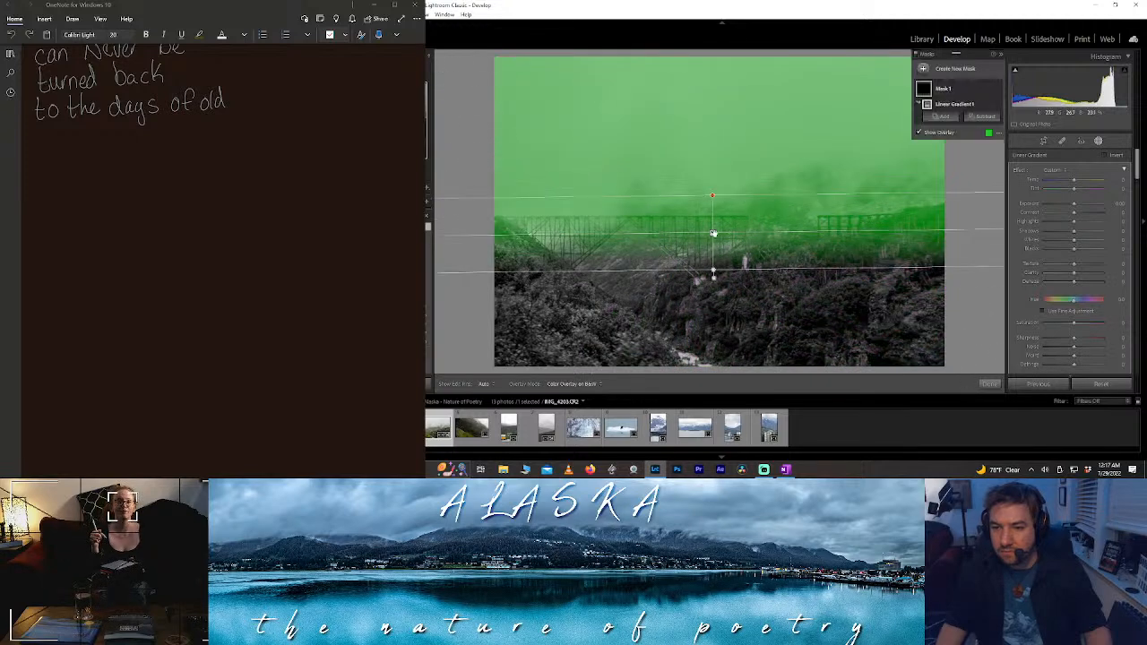
left_click_drag(773, 231, 717, 213)
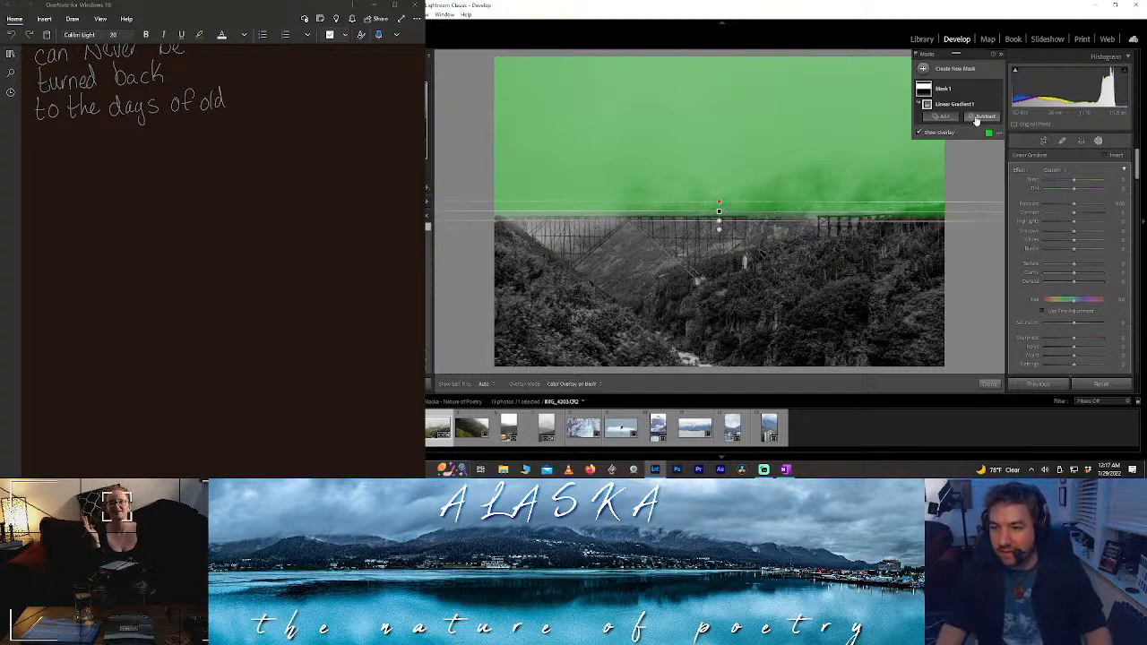
- Add a second Linear Gradient to Mask 1 covering the forested valley below the bridge deck, and nudge the sky gradient upward slightly
left_click(943, 117)
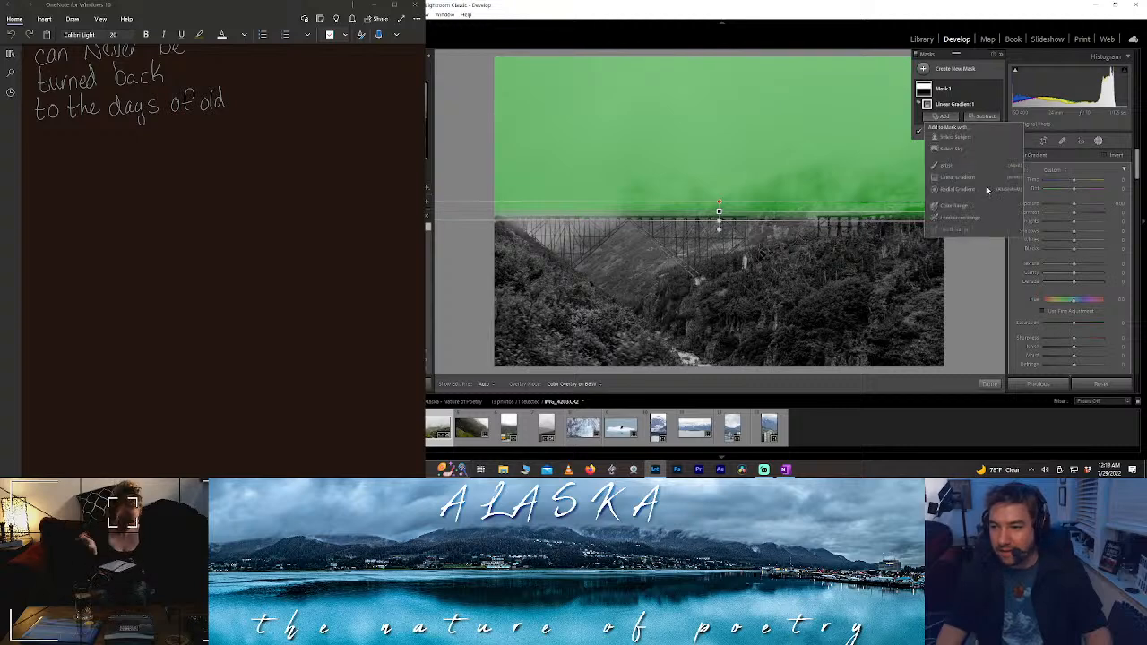
left_click(957, 176)
left_click_drag(752, 206, 723, 293)
left_click_drag(907, 248, 905, 247)
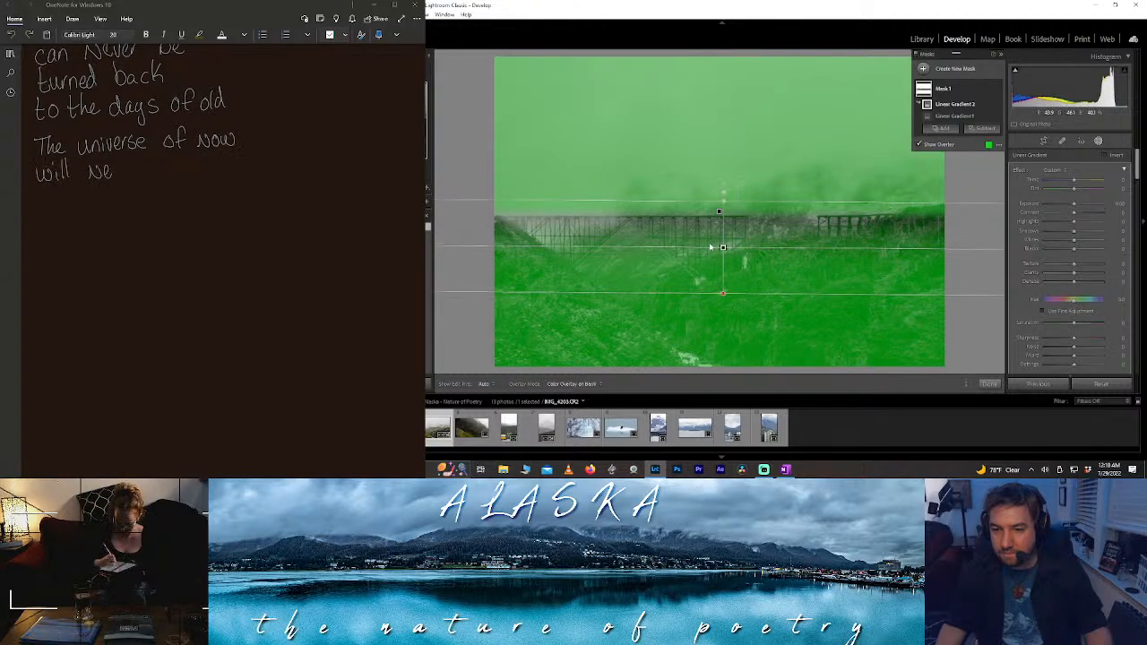
left_click_drag(722, 247, 720, 259)
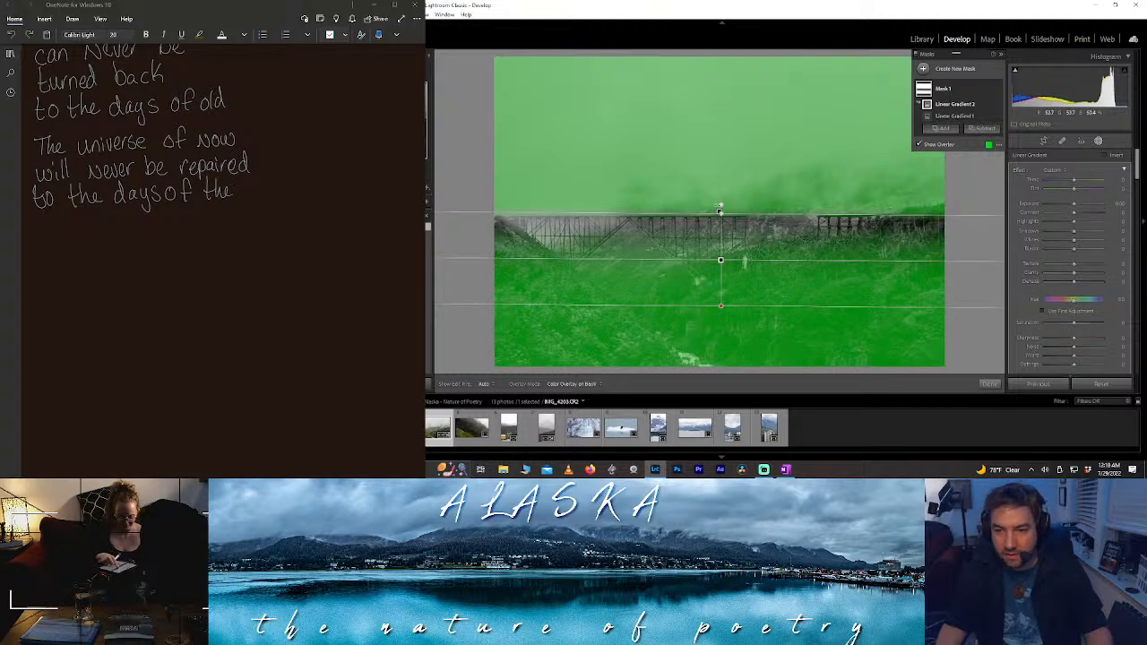
left_click(718, 211)
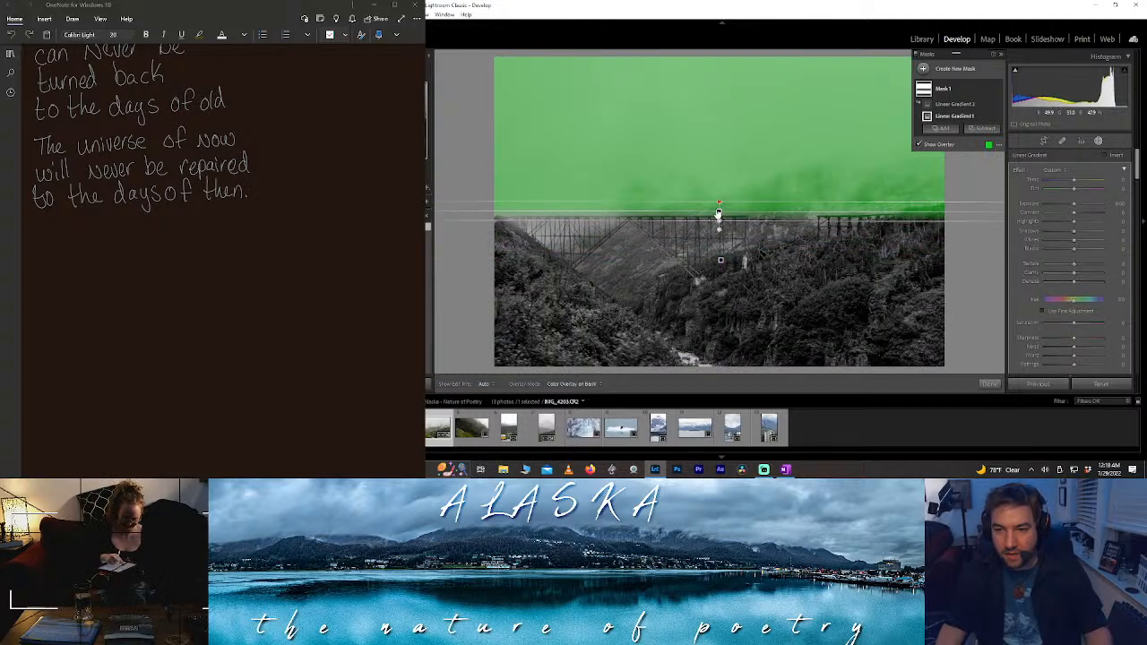
left_click_drag(718, 214, 718, 212)
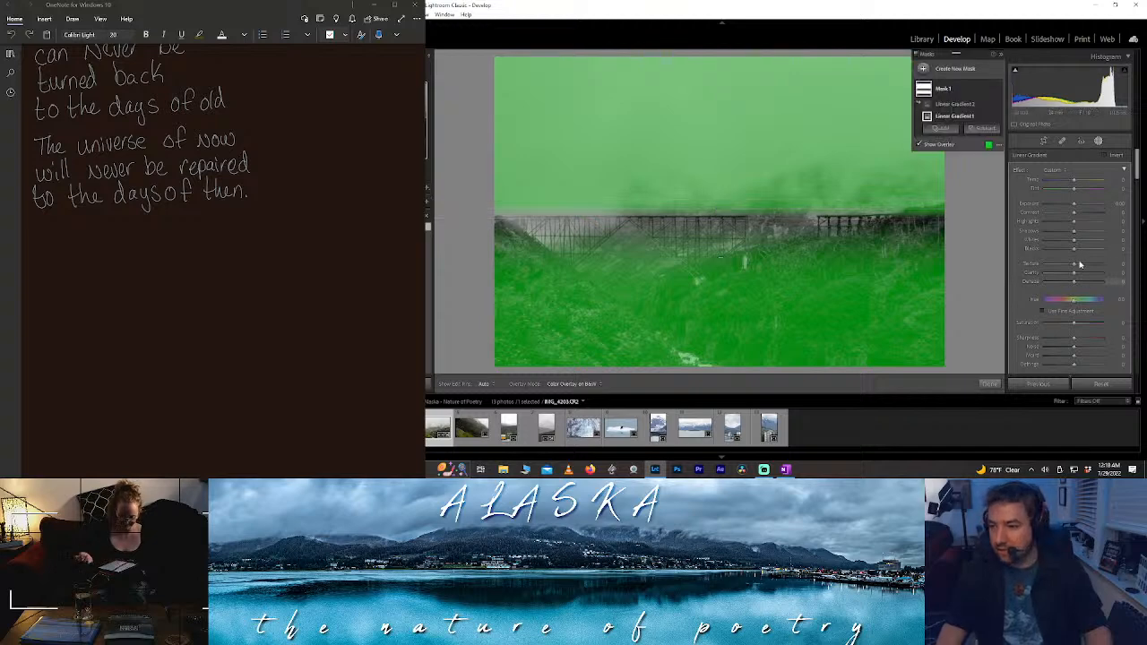
- Set Mask 1's Texture to -100, and try Dehaze at 30 before resetting it
left_click_drag(1074, 263, 1015, 259)
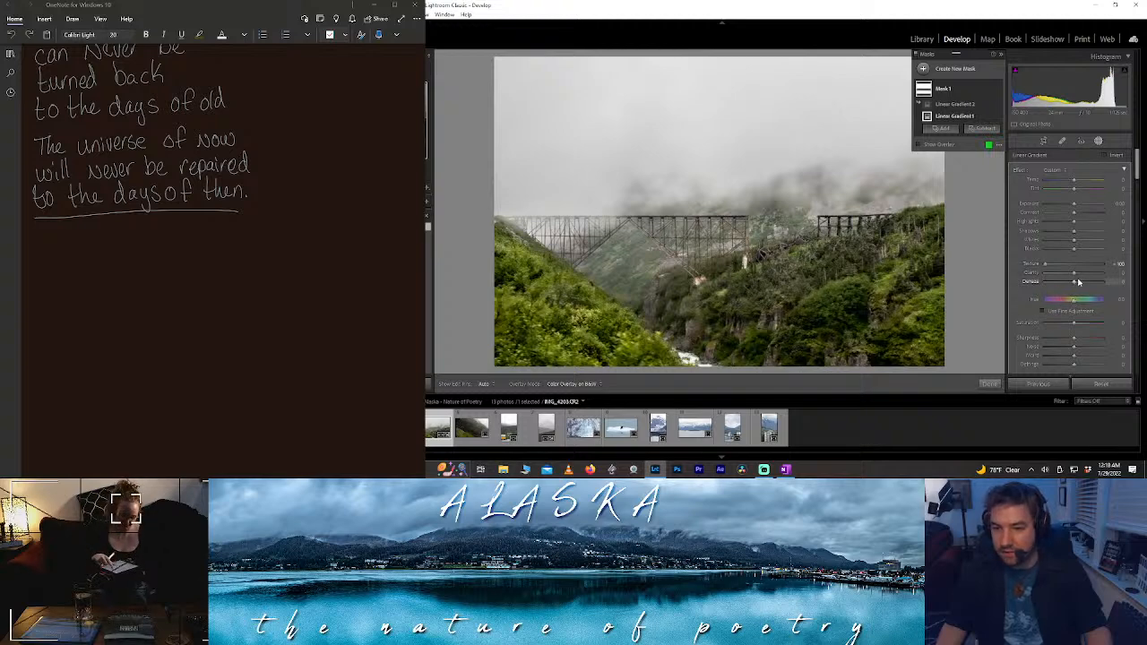
mouse_move(1078, 282)
left_mouse_down()
mouse_move(1062, 284)
mouse_move(1082, 288)
left_mouse_up()
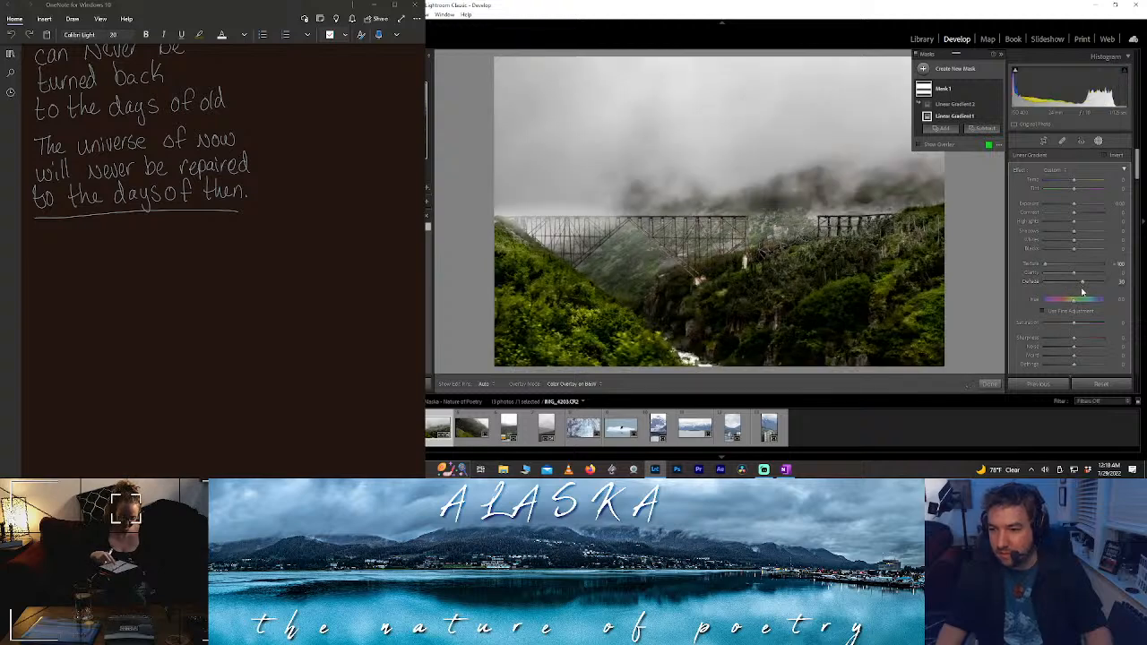
double_click(1082, 288)
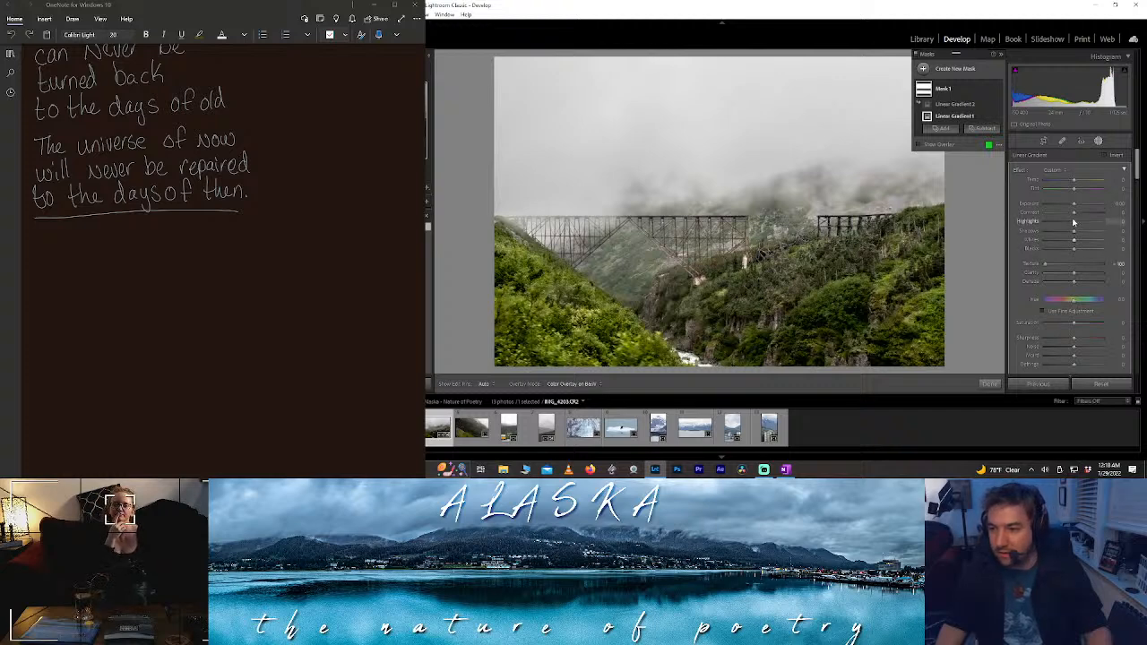
- Try Mask 1's Highlights at -100 with small shifts to Whites and Dehaze
left_click_drag(1084, 222, 1045, 222)
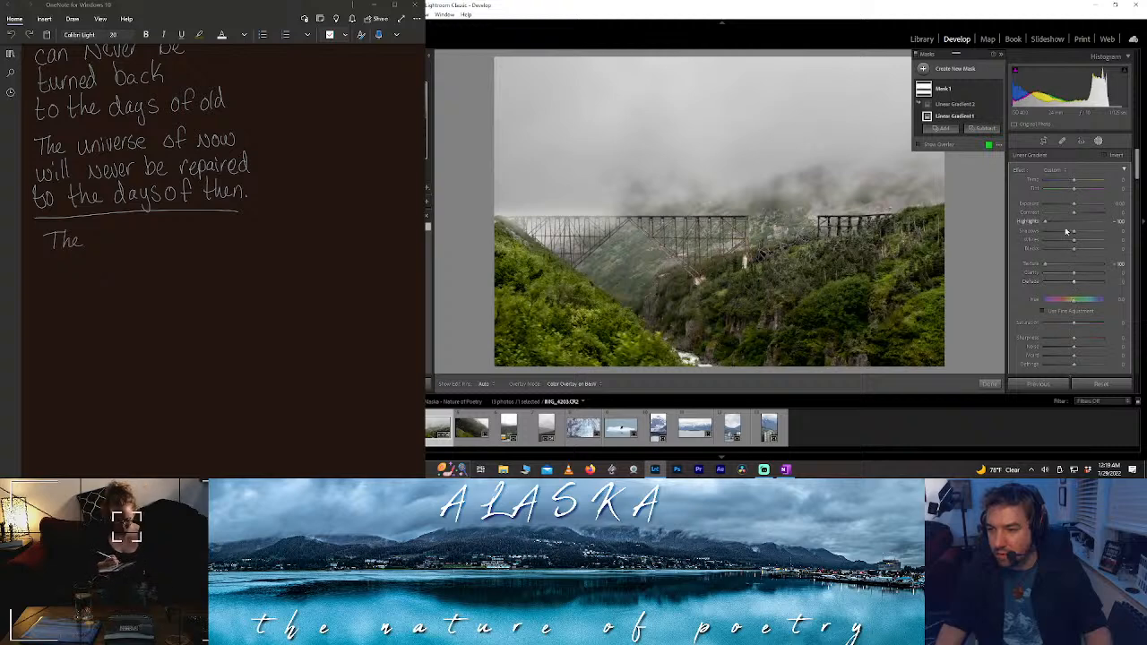
left_click_drag(1073, 240, 1066, 242)
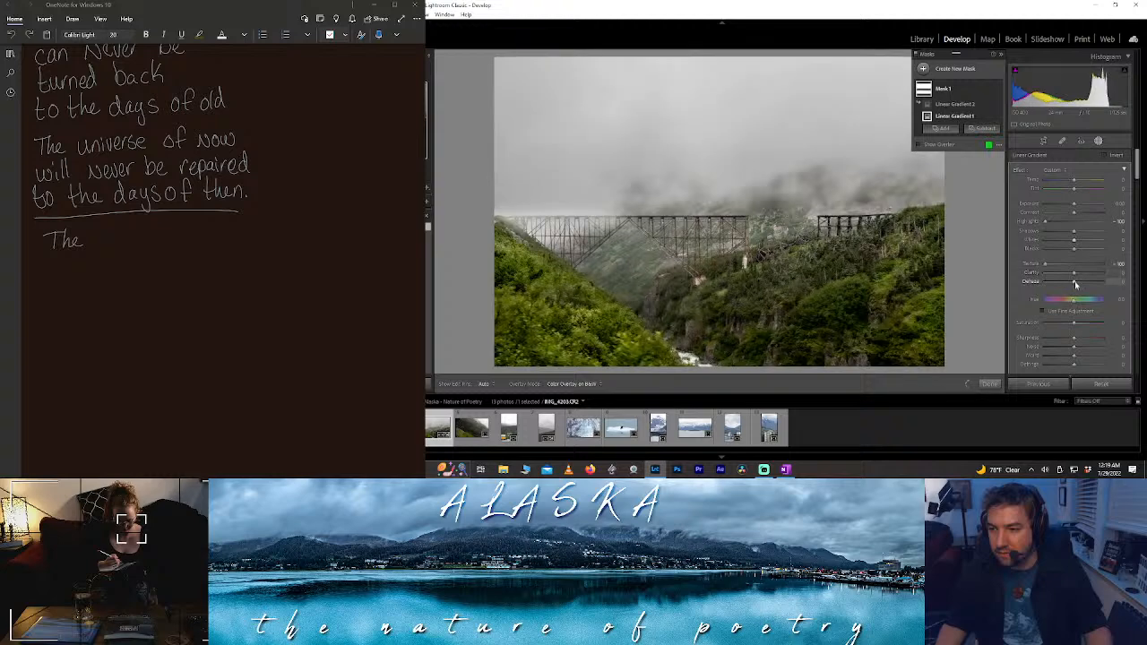
left_click_drag(1078, 285, 1084, 288)
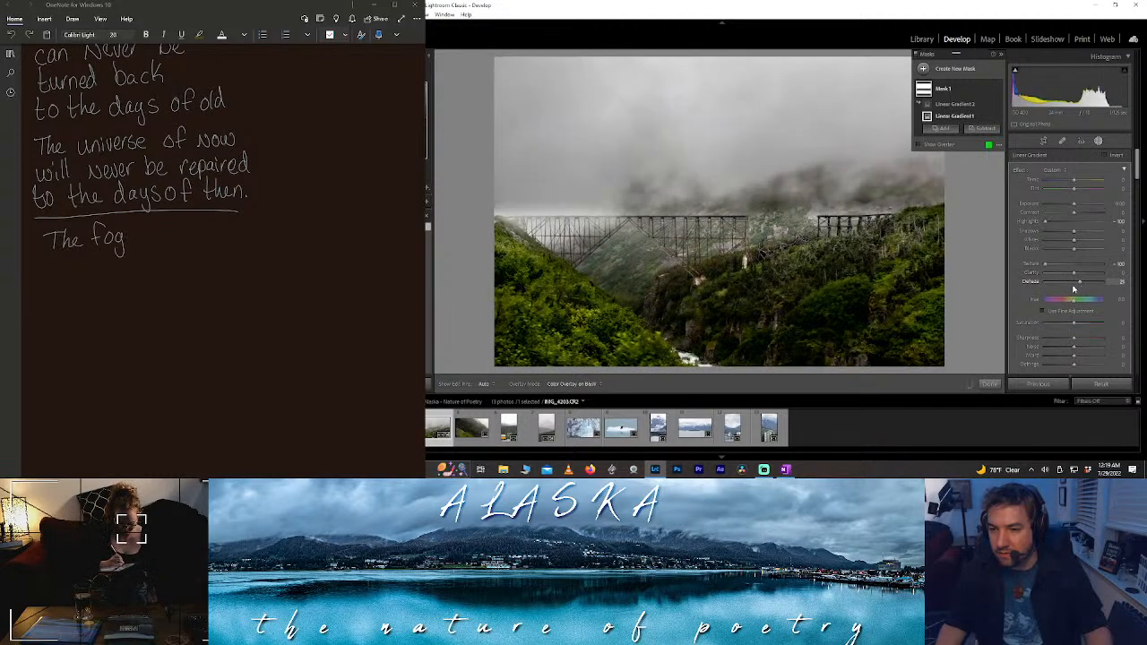
left_click_drag(1073, 288, 1070, 287)
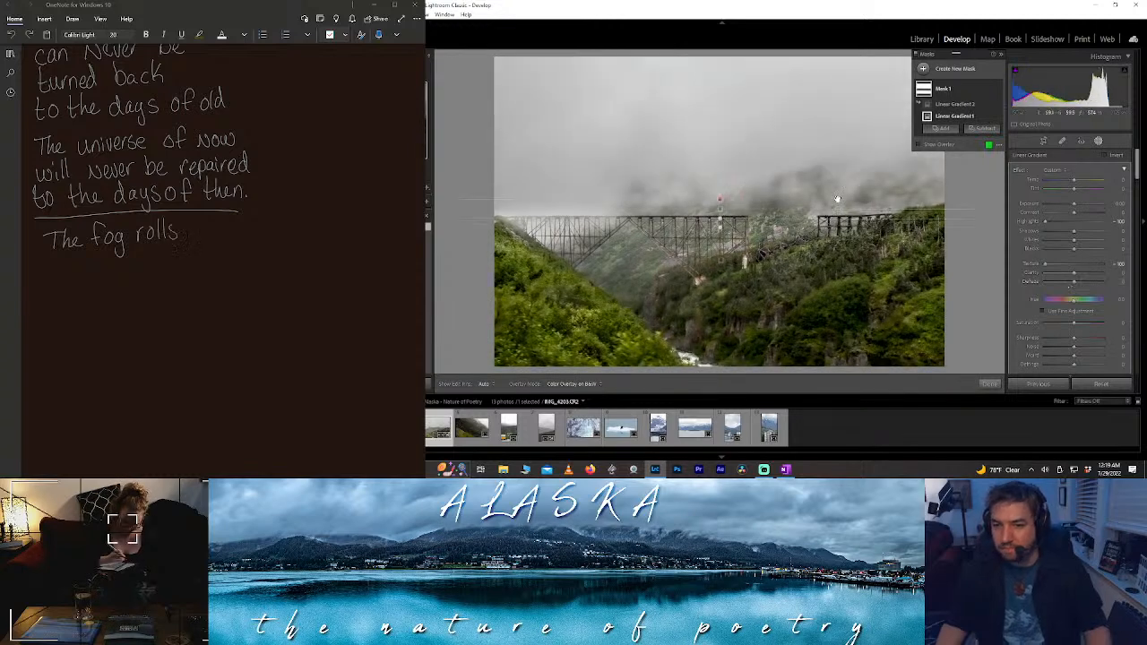
- Set Mask 1's Clarity to -38
left_click_drag(1071, 273, 1114, 284)
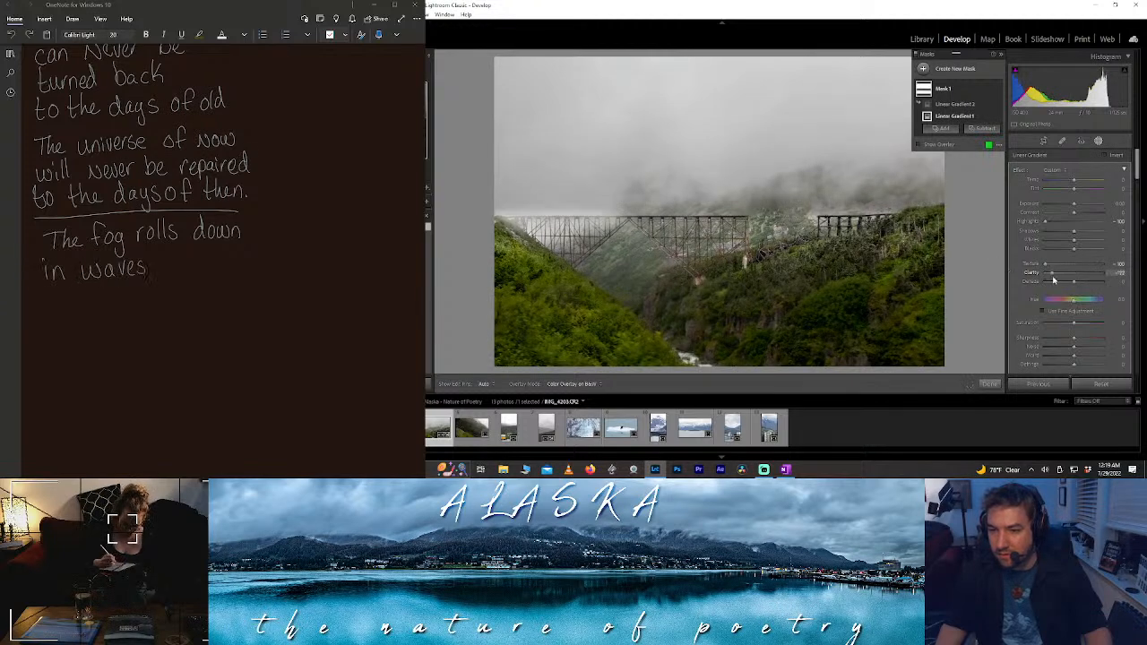
left_click_drag(1053, 280, 1064, 279)
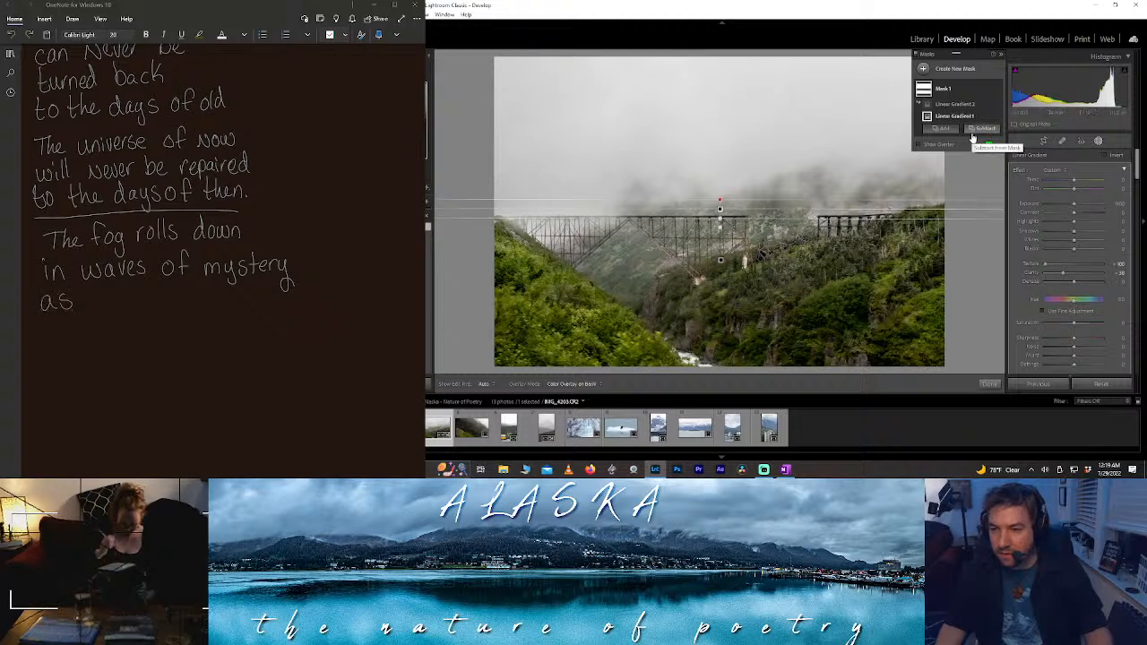
- Add a Brush component to Mask 1, show the mask overlay, and raise the brush's Flow
left_click(940, 129)
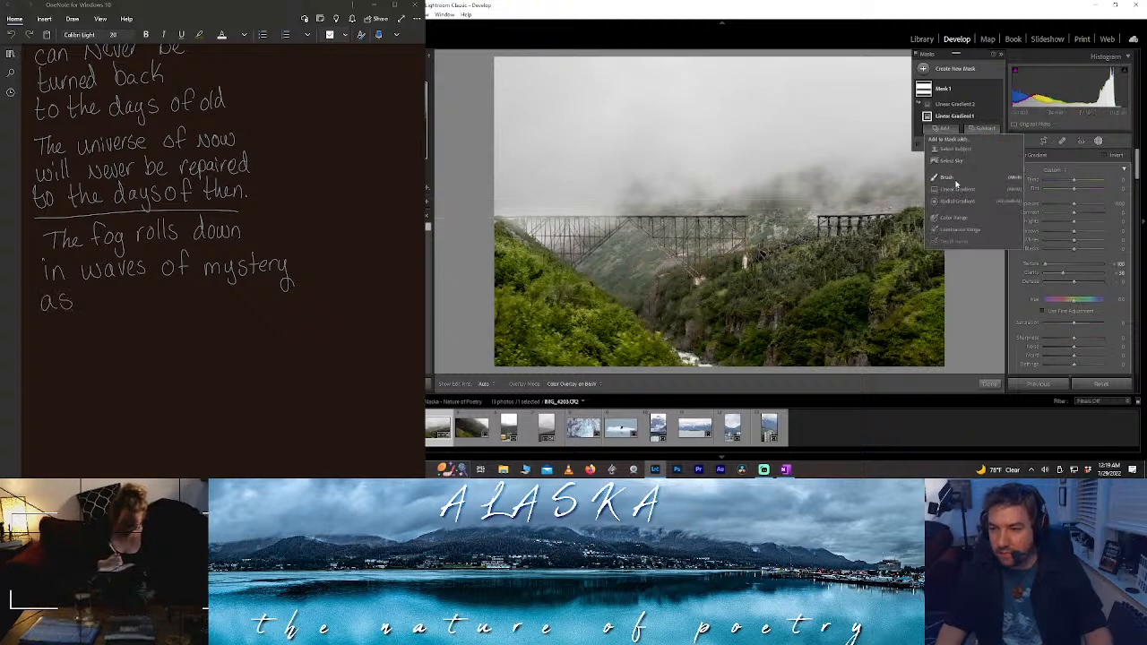
left_click(948, 179)
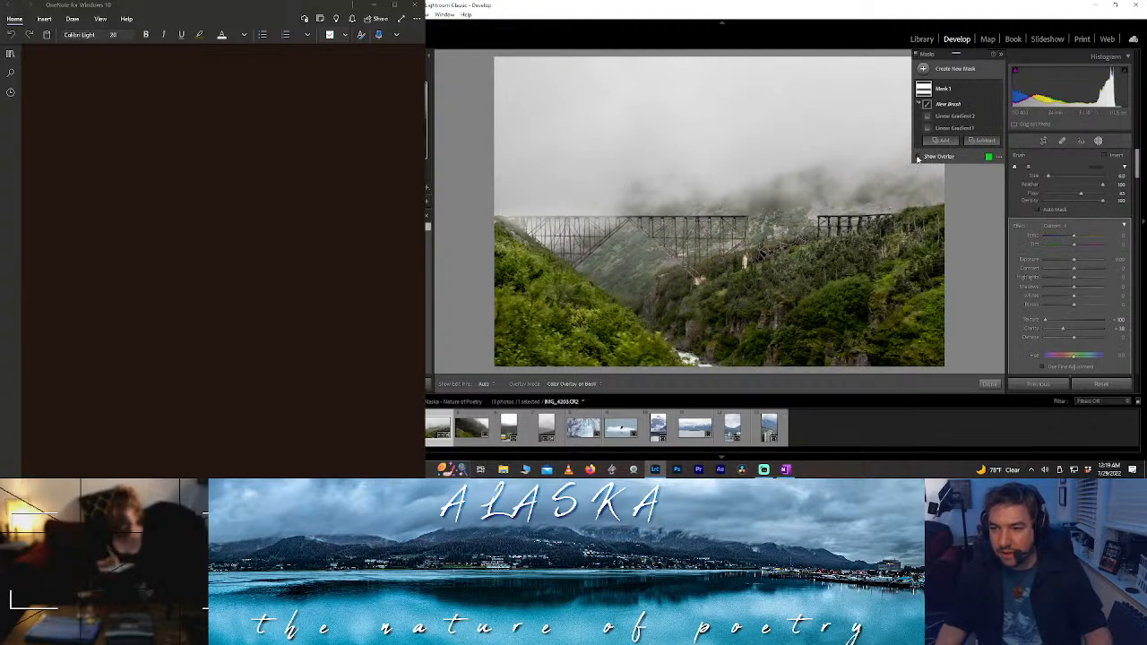
left_click(918, 157)
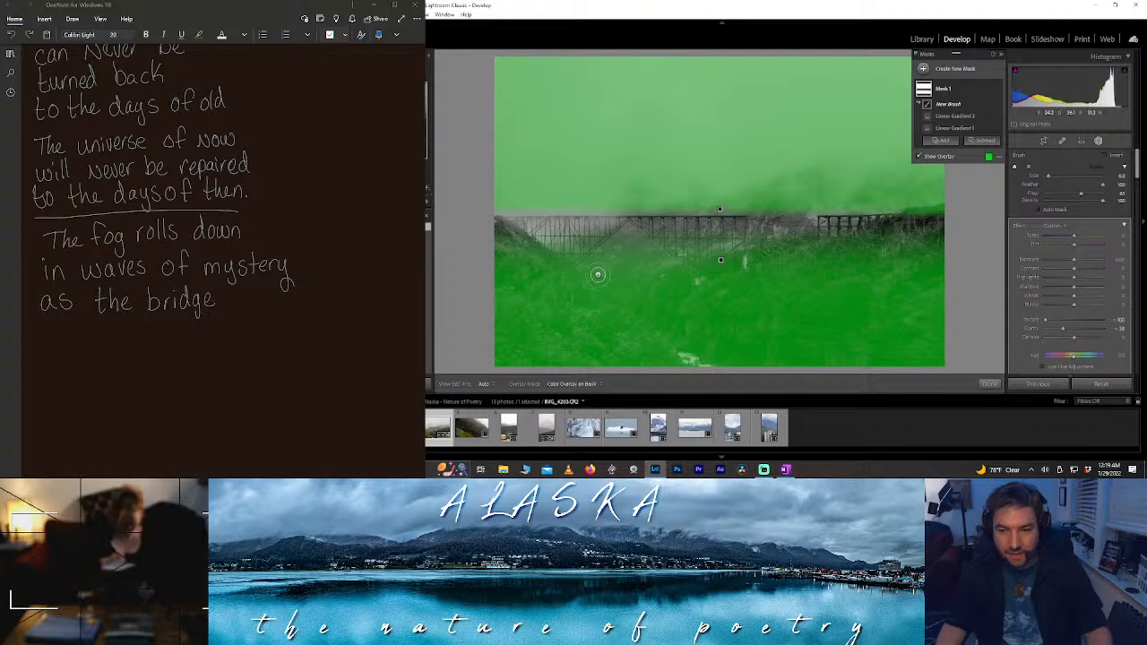
key("h")
key("h")
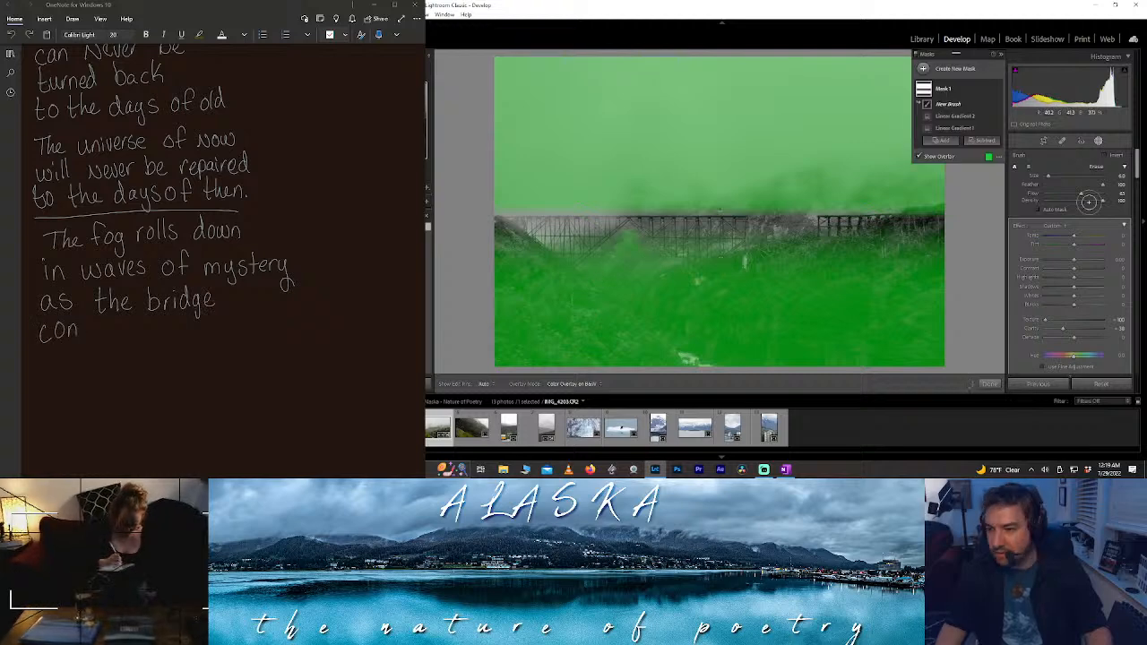
left_click_drag(1088, 200, 1101, 196)
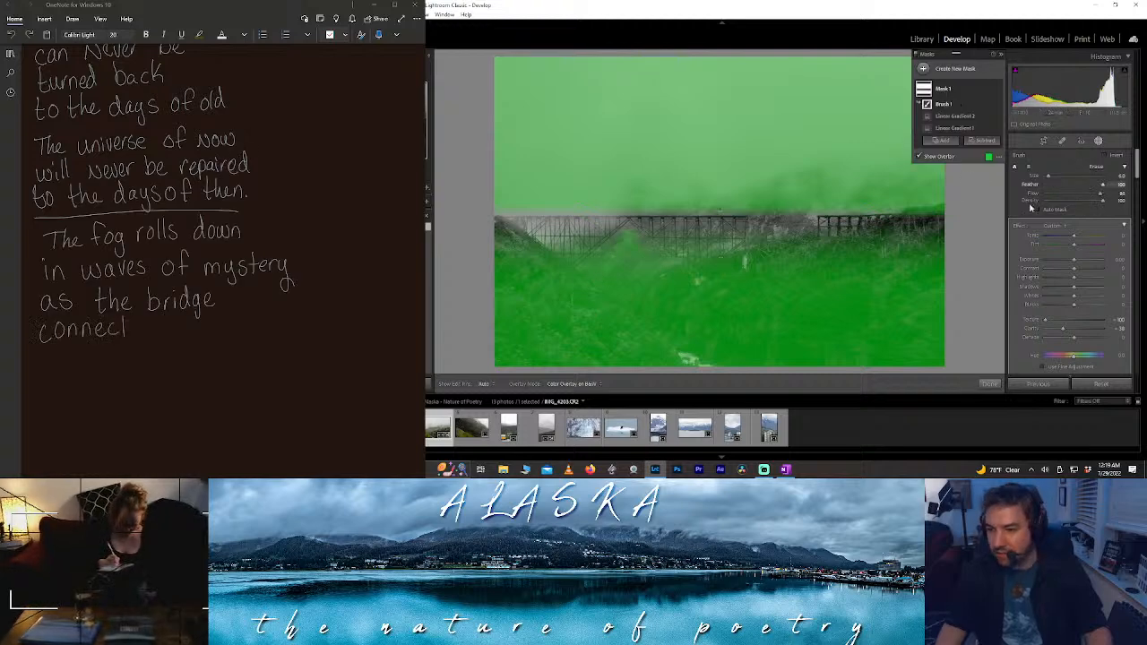
- Paint the brush mask over the hillside peak beneath the trestle and across the gap between the two bridge sections
key("h")
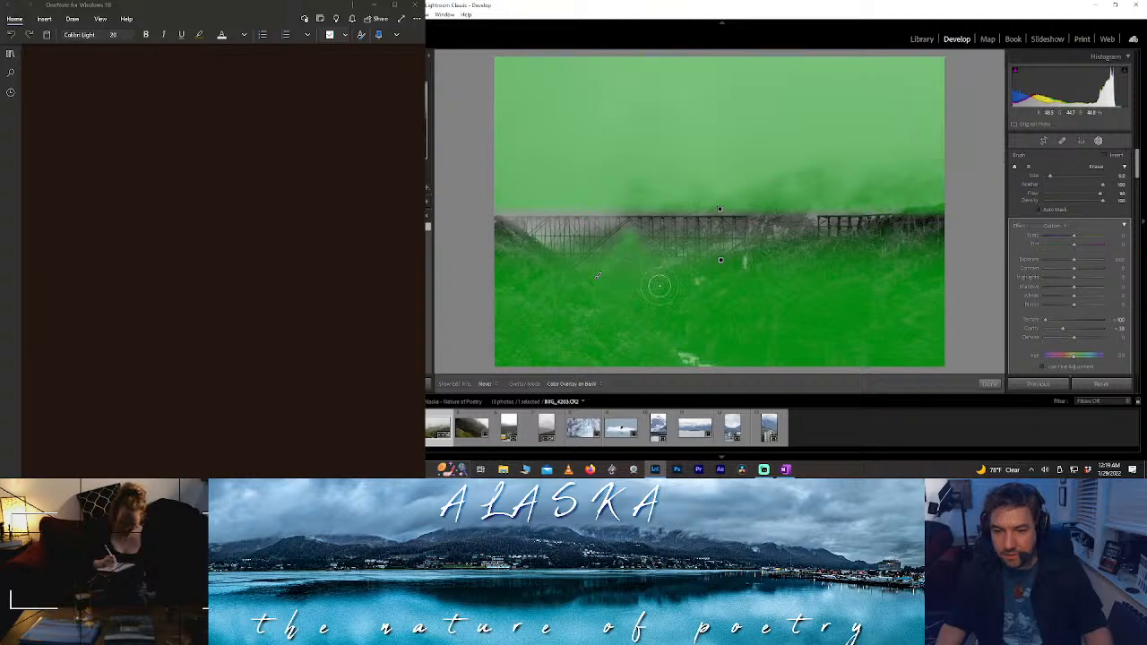
key("h")
key("h")
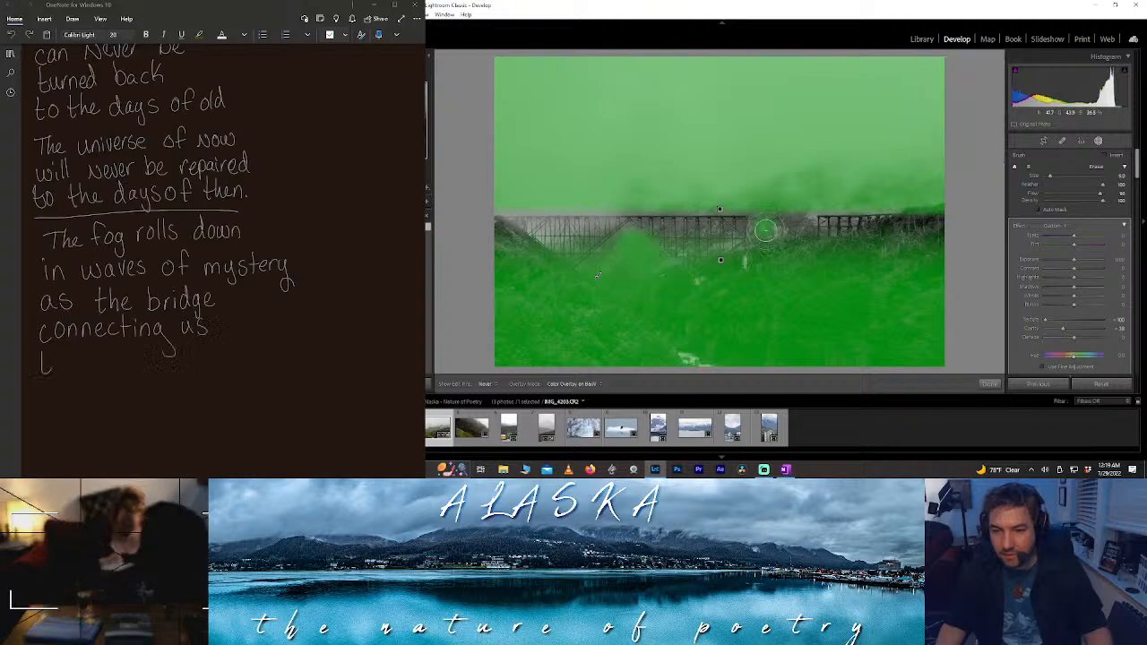
mouse_move(764, 231)
left_mouse_down()
mouse_move(802, 235)
mouse_move(806, 215)
mouse_move(775, 218)
mouse_move(790, 248)
left_mouse_up()
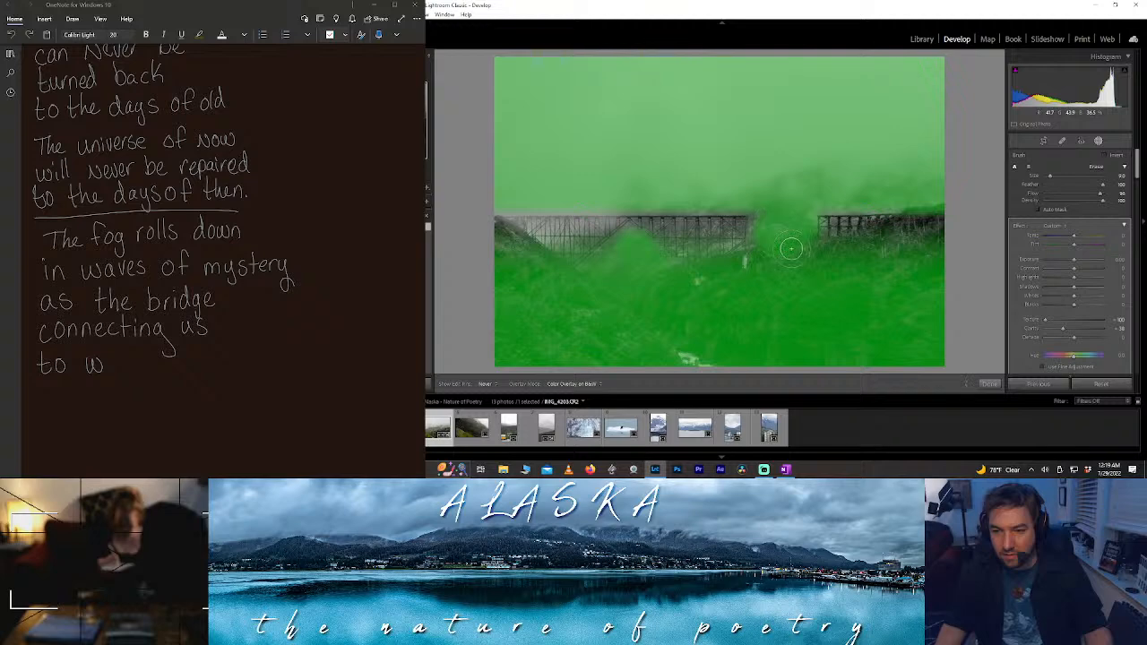
key("h")
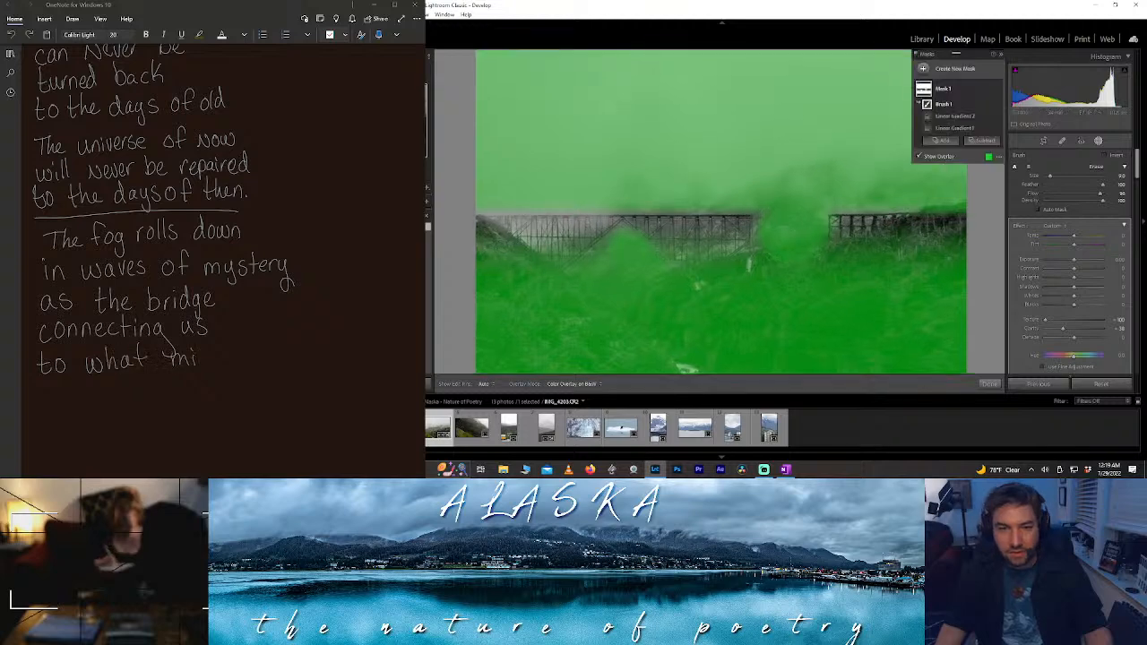
- Brush the first three open bays of the trestle's upper tier, between the posts and braces, into Mask 1
key("z")
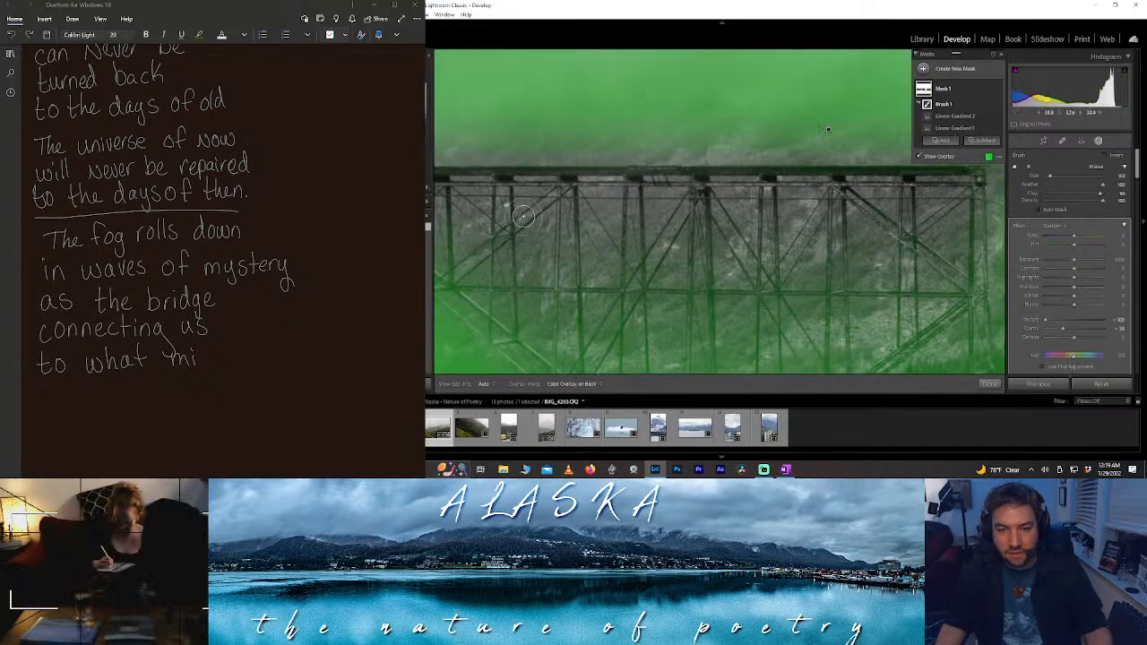
key("h")
mouse_move(536, 208)
left_mouse_down()
mouse_move(530, 267)
mouse_move(537, 234)
left_mouse_up()
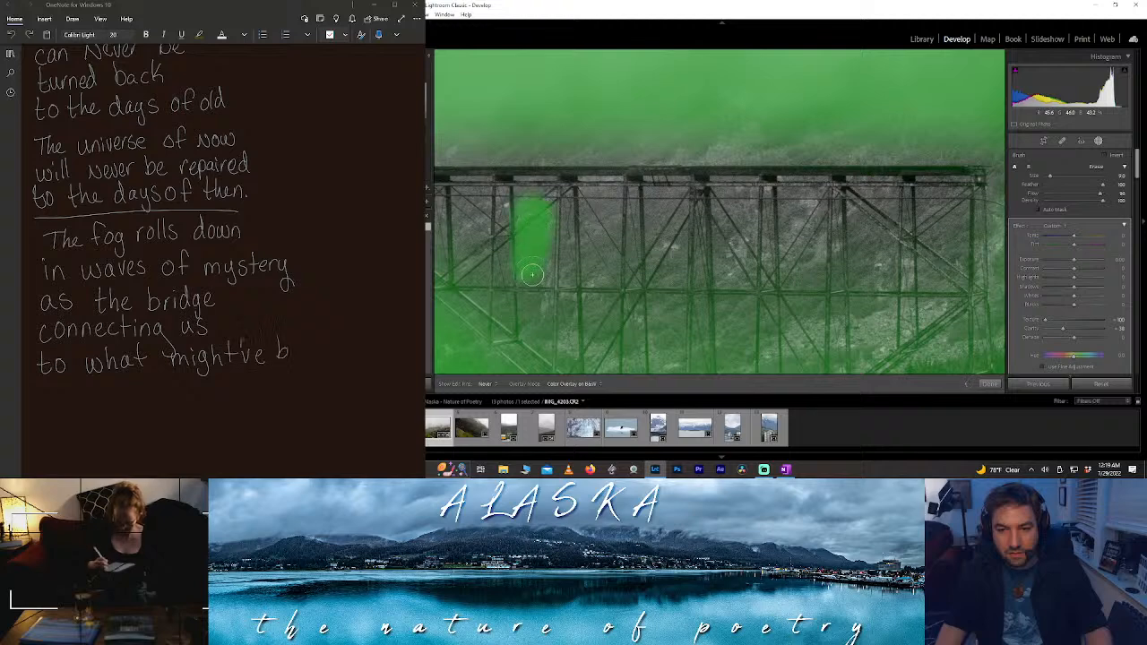
key("h")
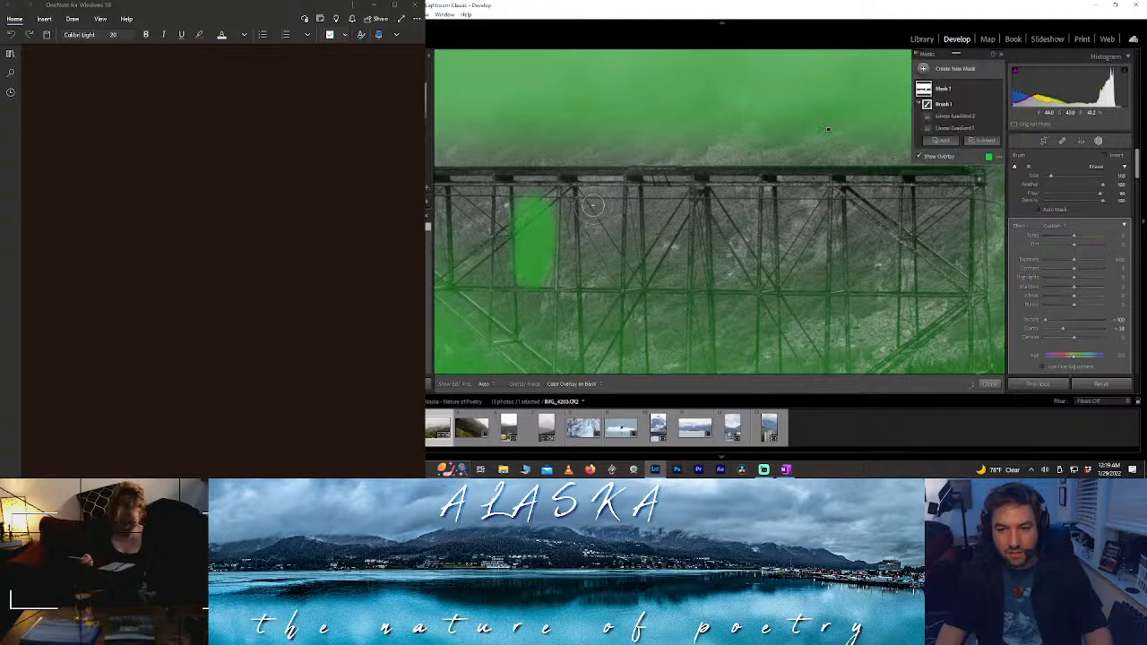
left_click_drag(592, 205, 602, 213)
key("h")
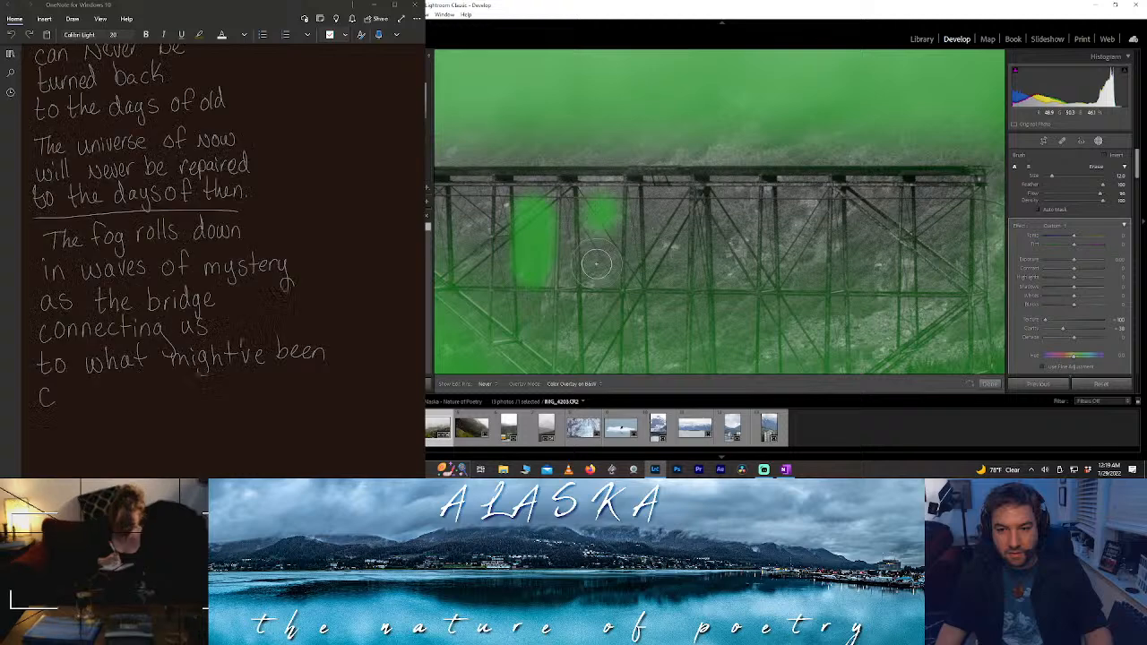
left_click_drag(596, 262, 600, 219)
key("h")
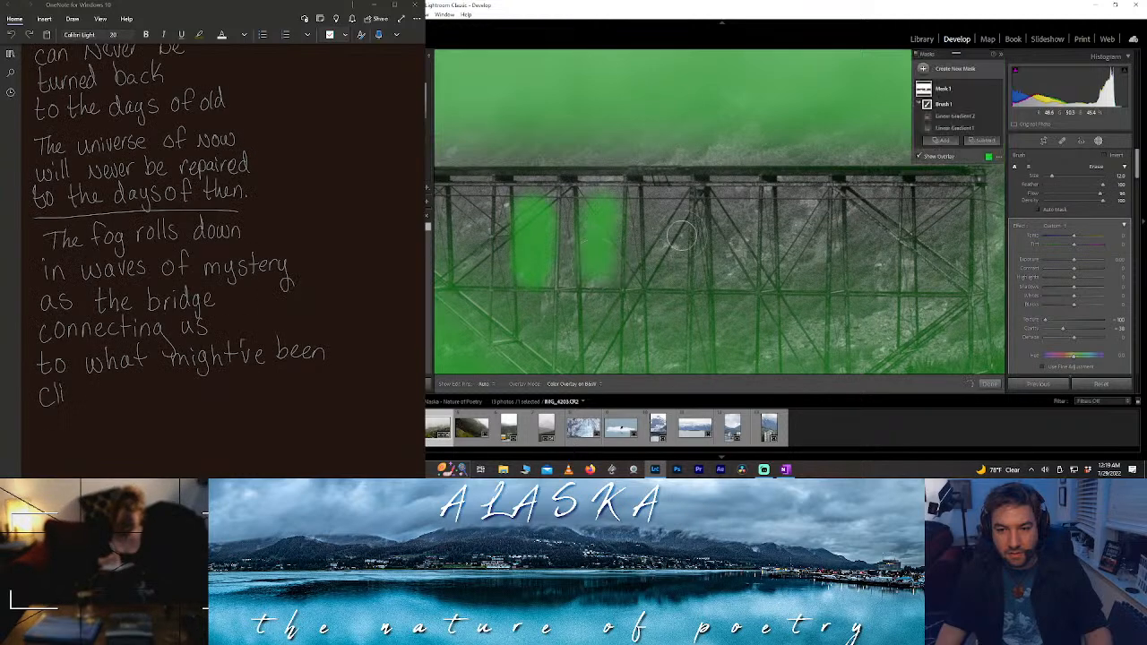
key("h")
left_click_drag(734, 215, 727, 269)
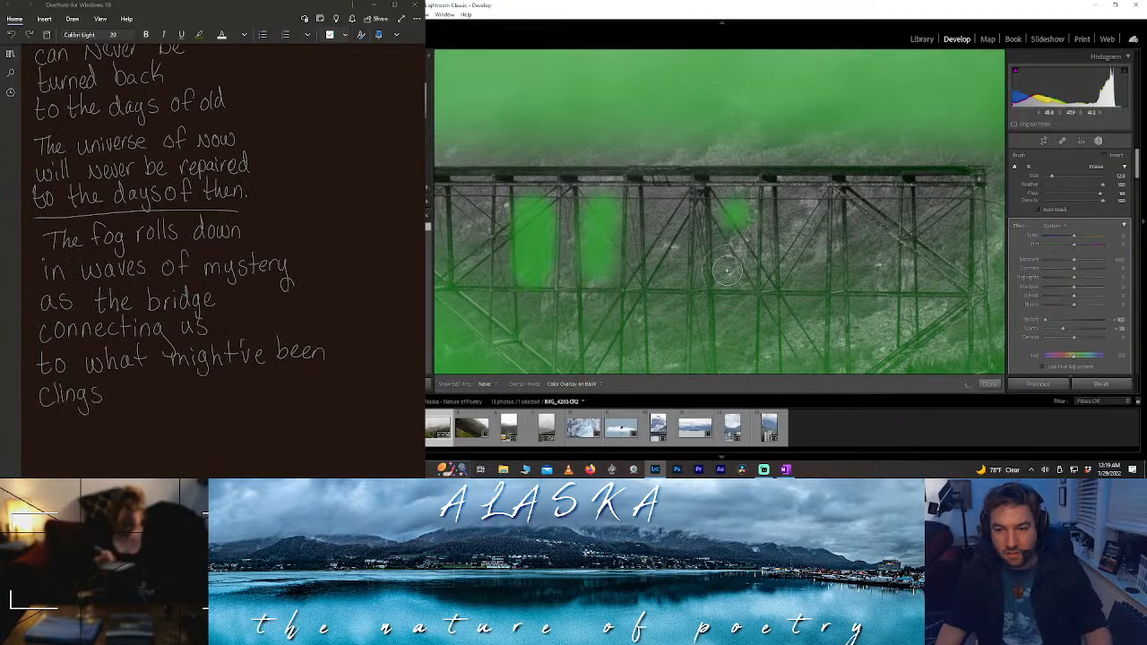
- Continue the brush mask through the upper-tier bays to the trestle's end beside the gap, filling the hillside between its beams
key("h")
left_click_drag(790, 210, 797, 246)
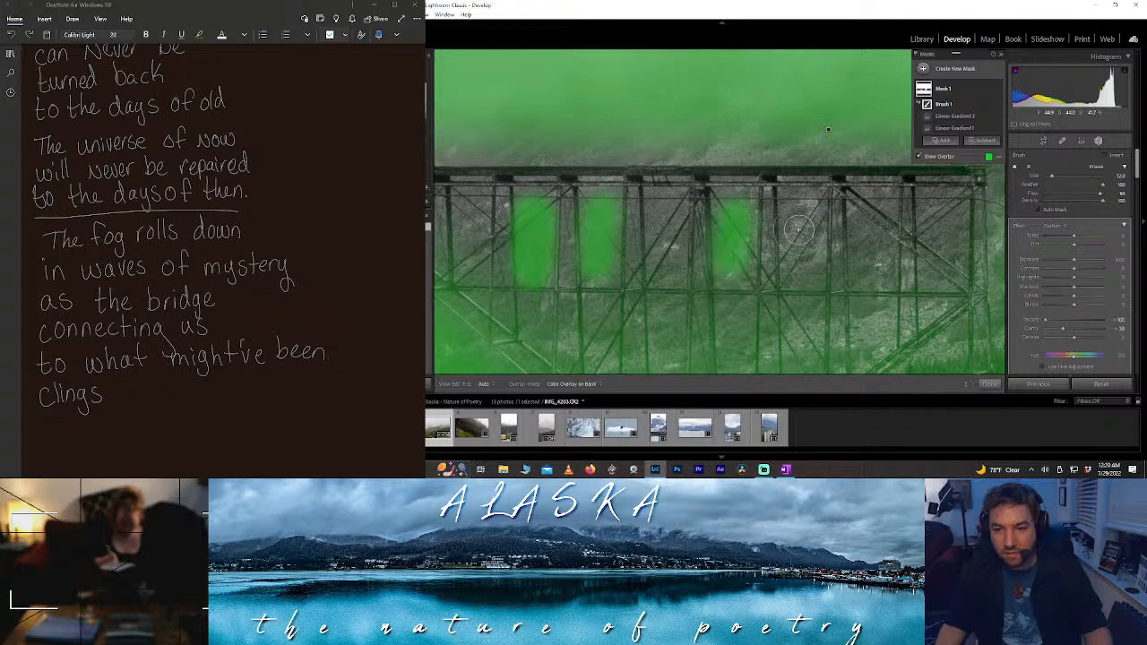
key("h")
key("h")
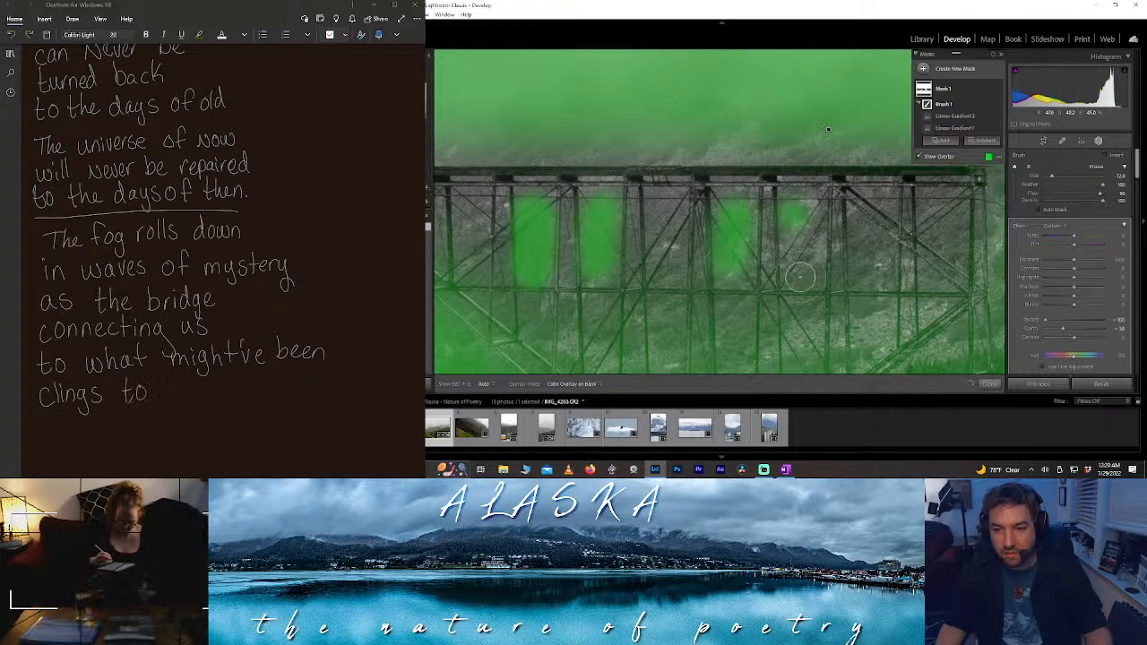
key("h")
key("h")
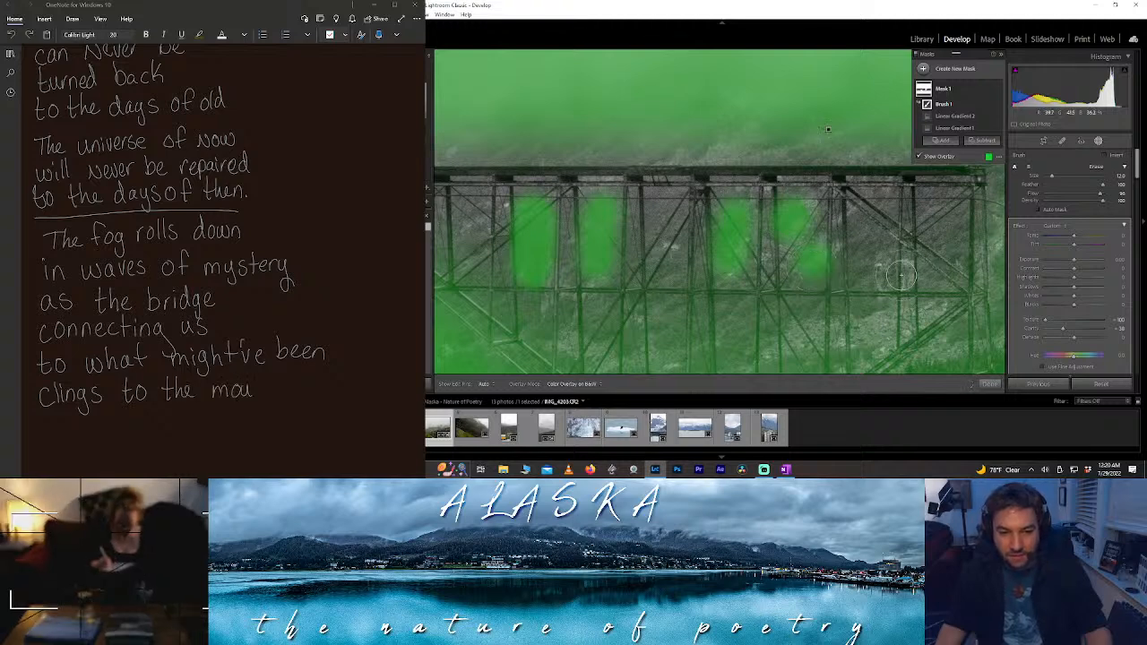
left_click_drag(857, 227, 875, 273)
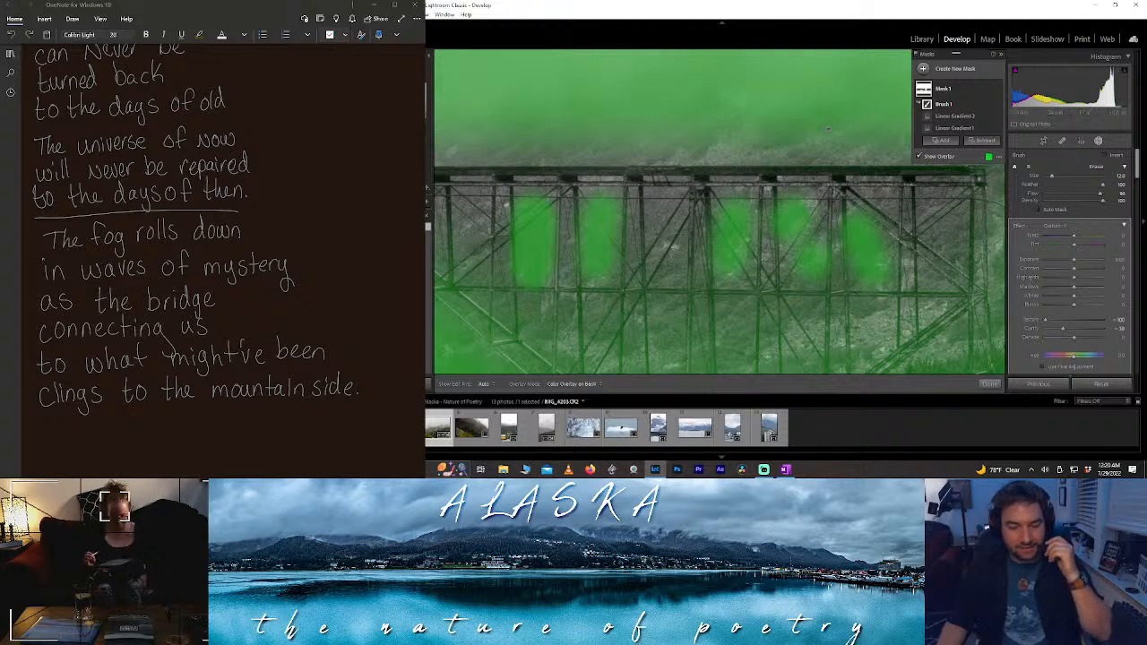
key("h")
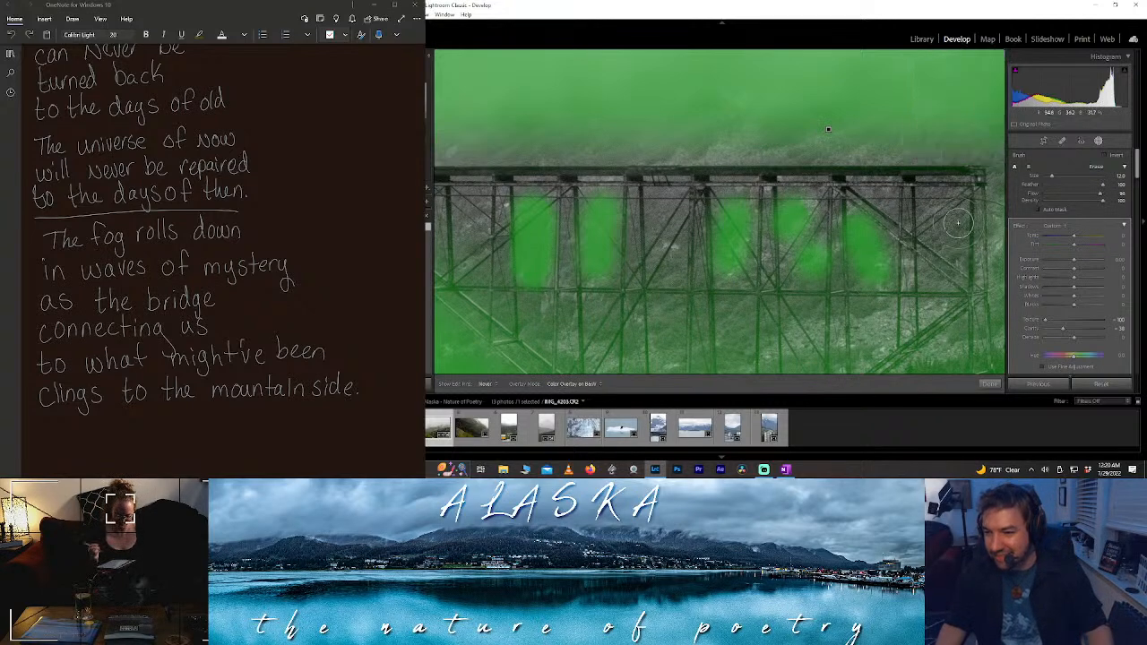
mouse_move(956, 248)
left_mouse_down()
mouse_move(952, 234)
mouse_move(969, 230)
left_mouse_up()
key("h")
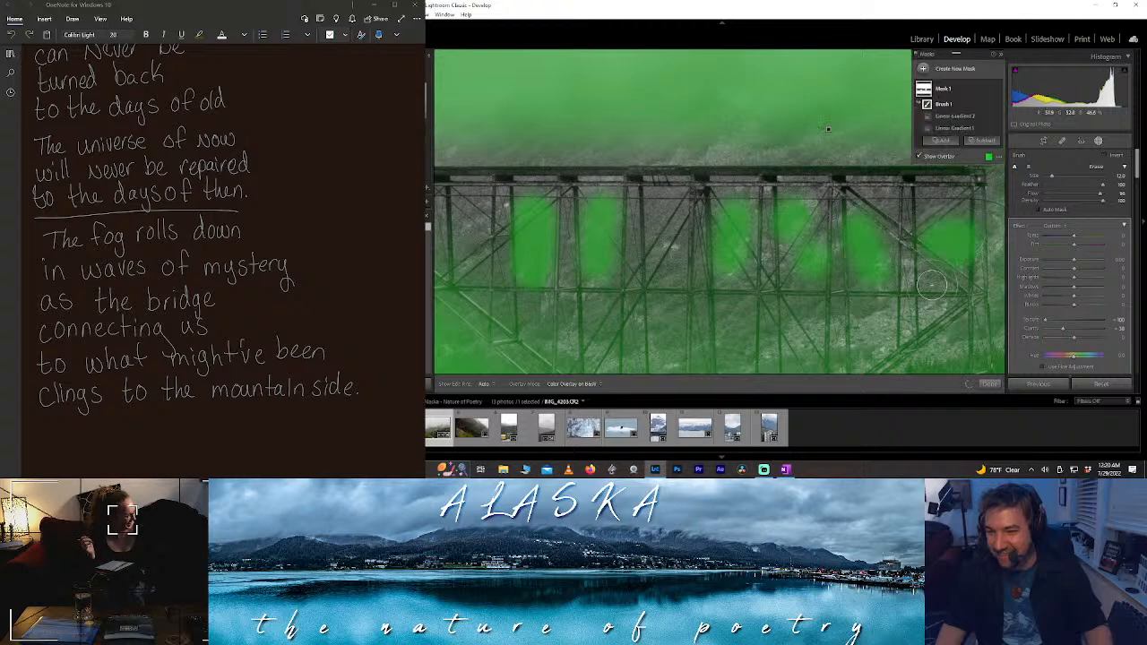
left_click_drag(931, 285, 844, 260)
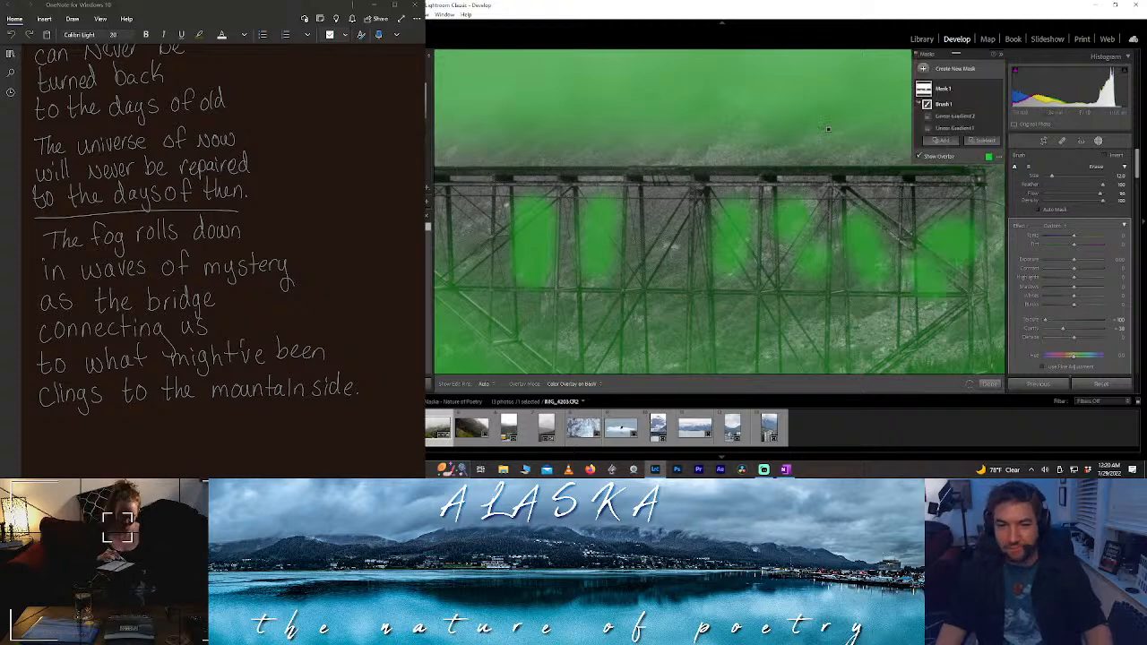
- Brush the opening above the long diagonal brace and several neighbouring openings into the mask, undoing the stray stroke across the beams
left_click_drag(618, 371, 784, 359)
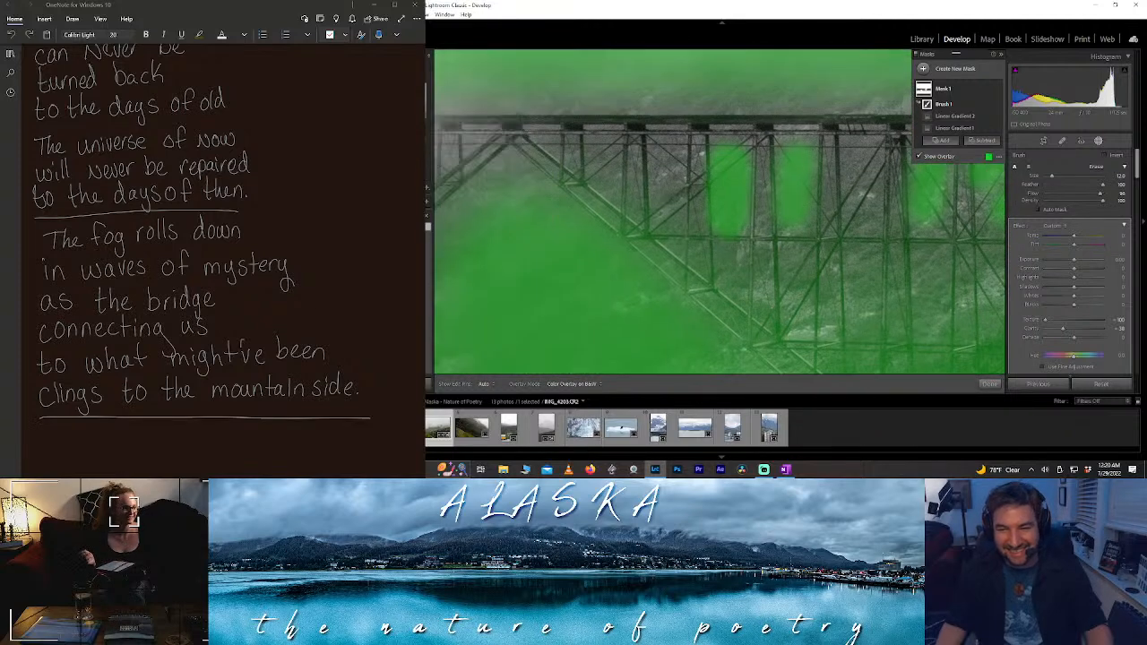
left_click_drag(596, 167, 605, 180)
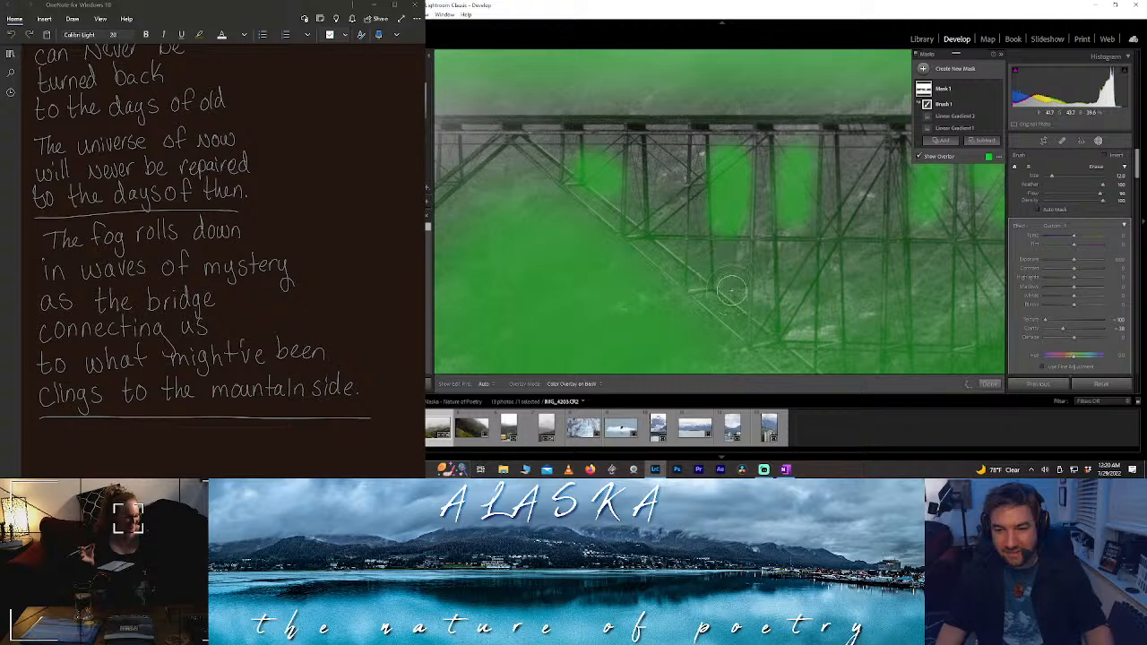
left_click(730, 260)
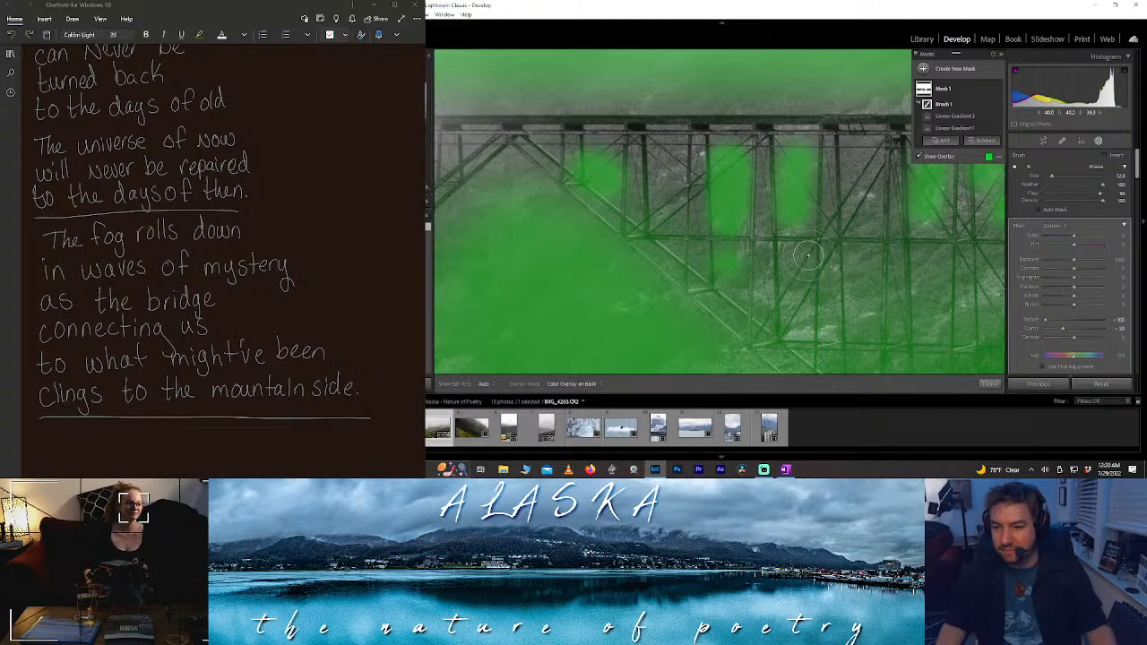
left_click_drag(802, 254, 789, 265)
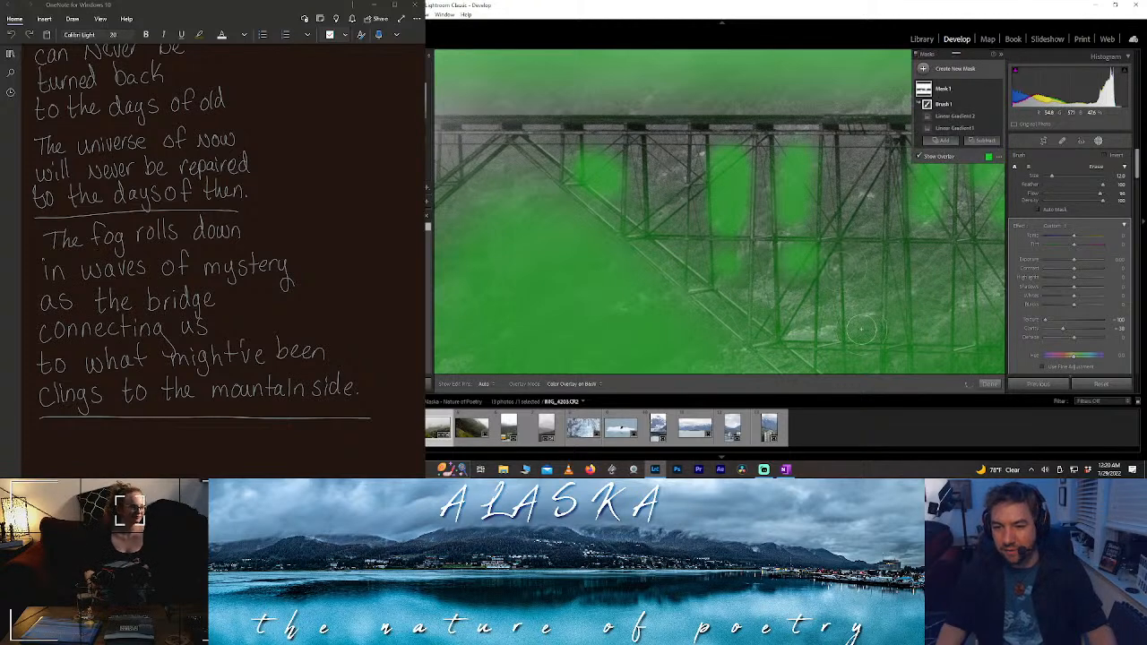
mouse_move(779, 266)
left_mouse_down()
mouse_move(655, 319)
mouse_move(675, 341)
left_mouse_up()
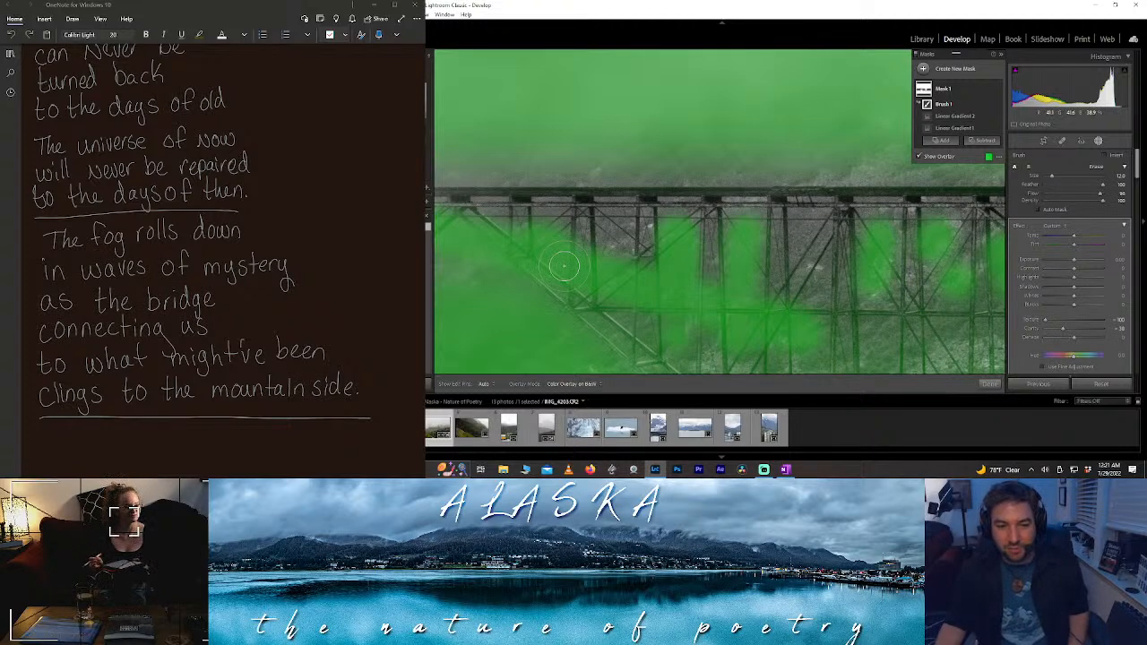
key("ctrl+z")
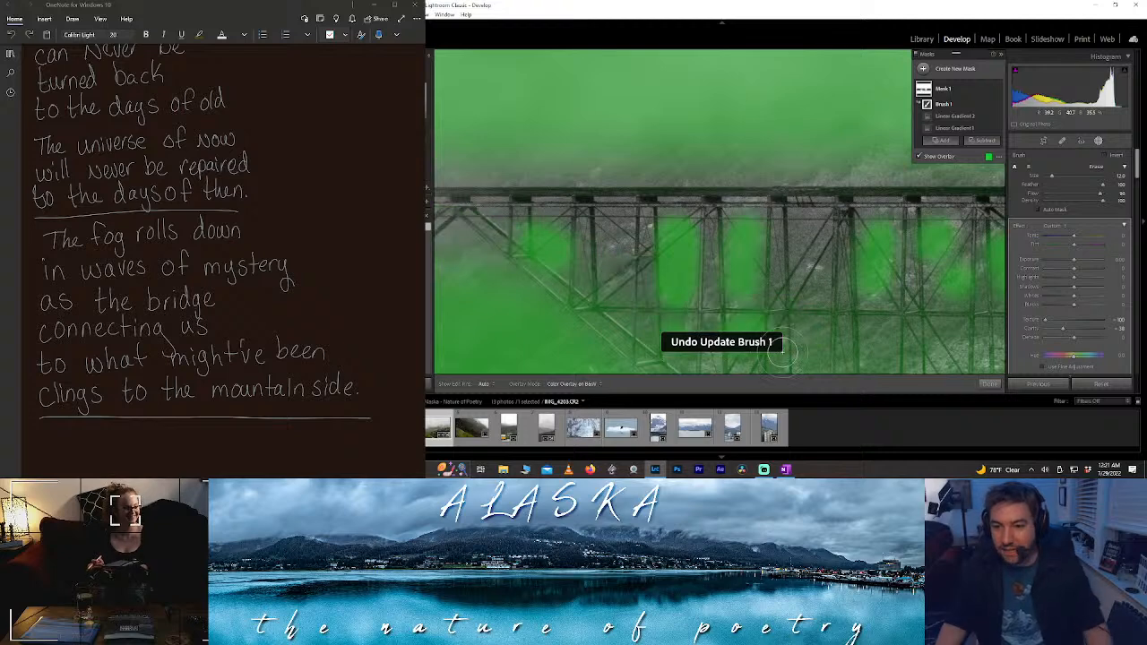
left_click(820, 287)
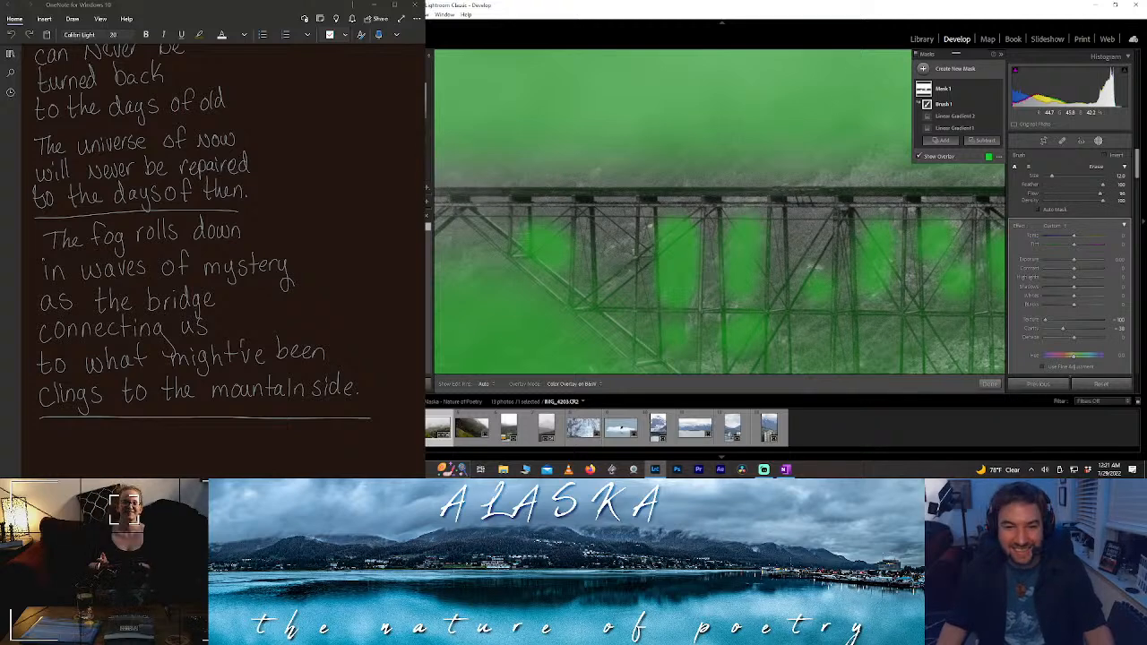
left_click(802, 232)
- Paint the lower-tier openings of the foggy far-left bridge section, between the posts above the valley, into the brush mask
left_click_drag(770, 242, 995, 179)
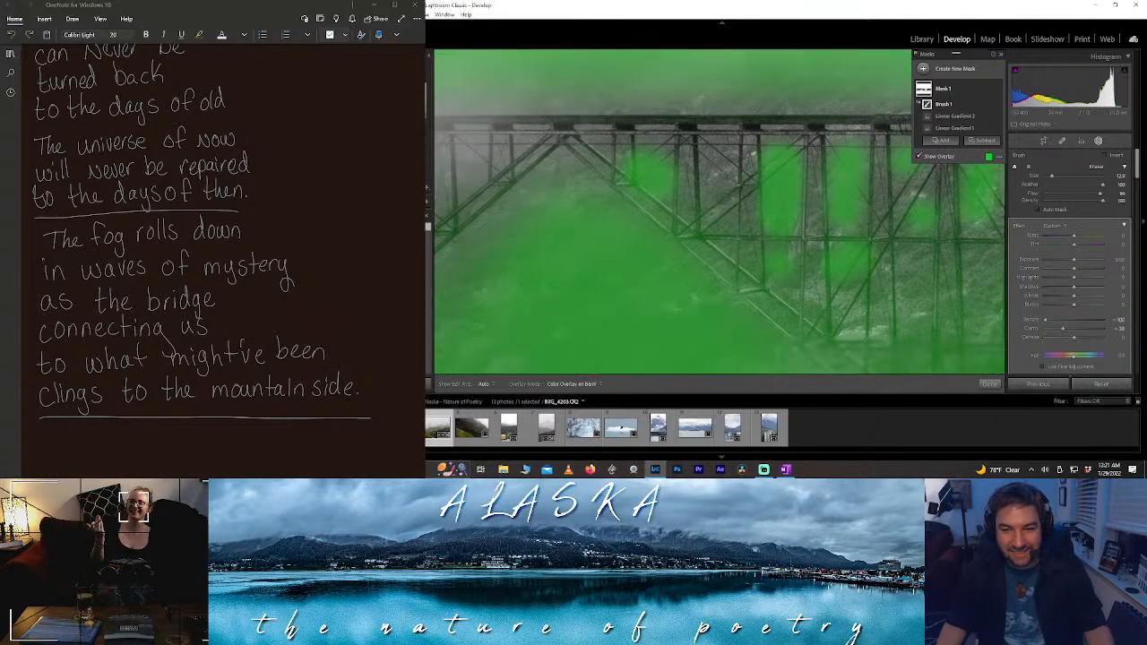
left_click_drag(591, 215, 927, 229)
left_click_drag(672, 251, 745, 271)
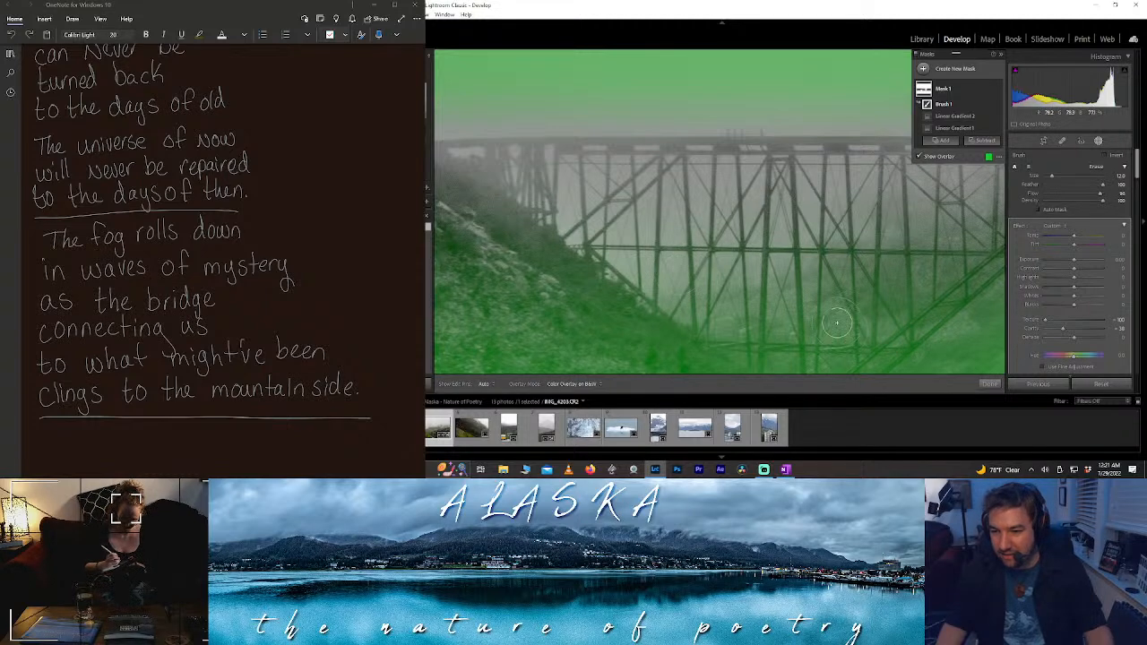
left_click_drag(843, 307, 844, 285)
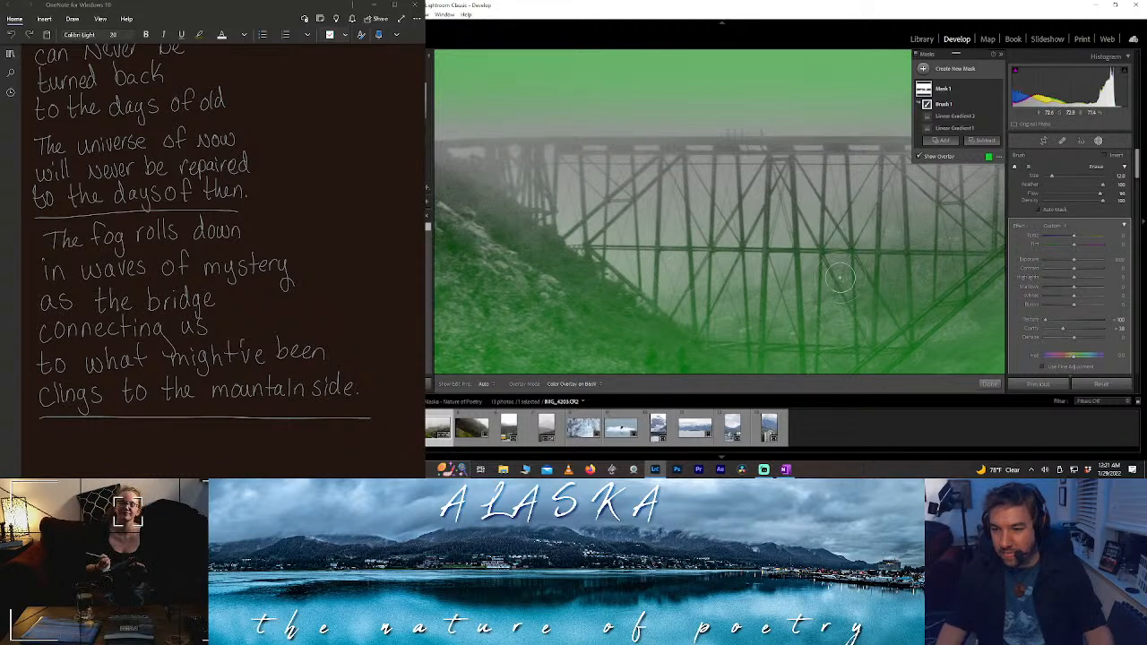
left_click(840, 278)
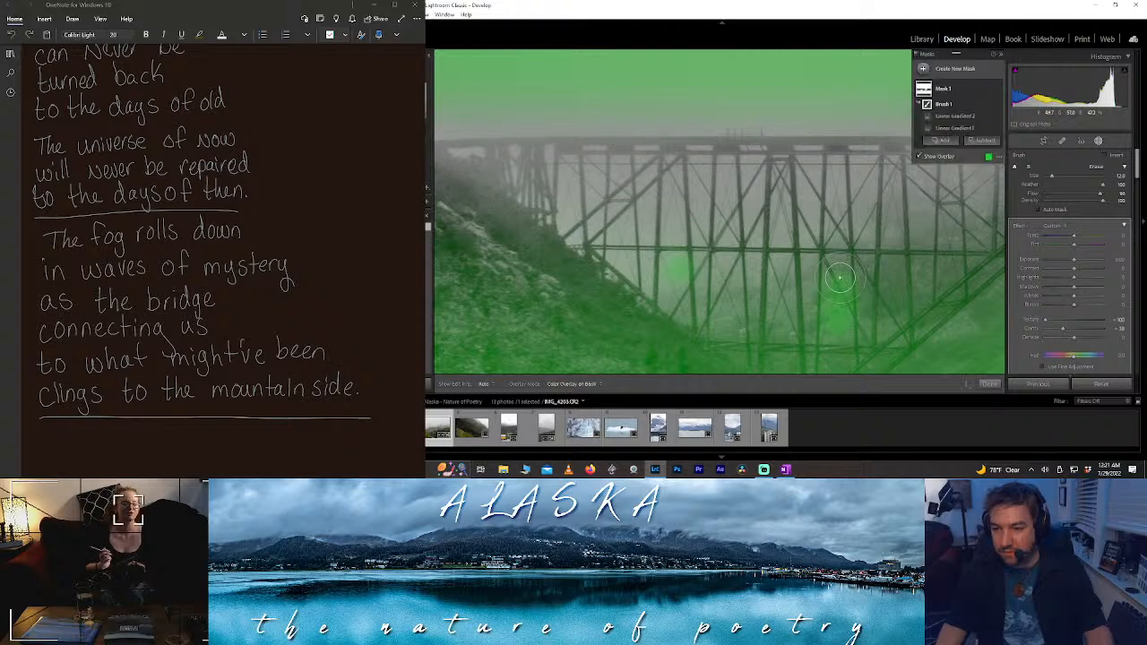
left_click(949, 269)
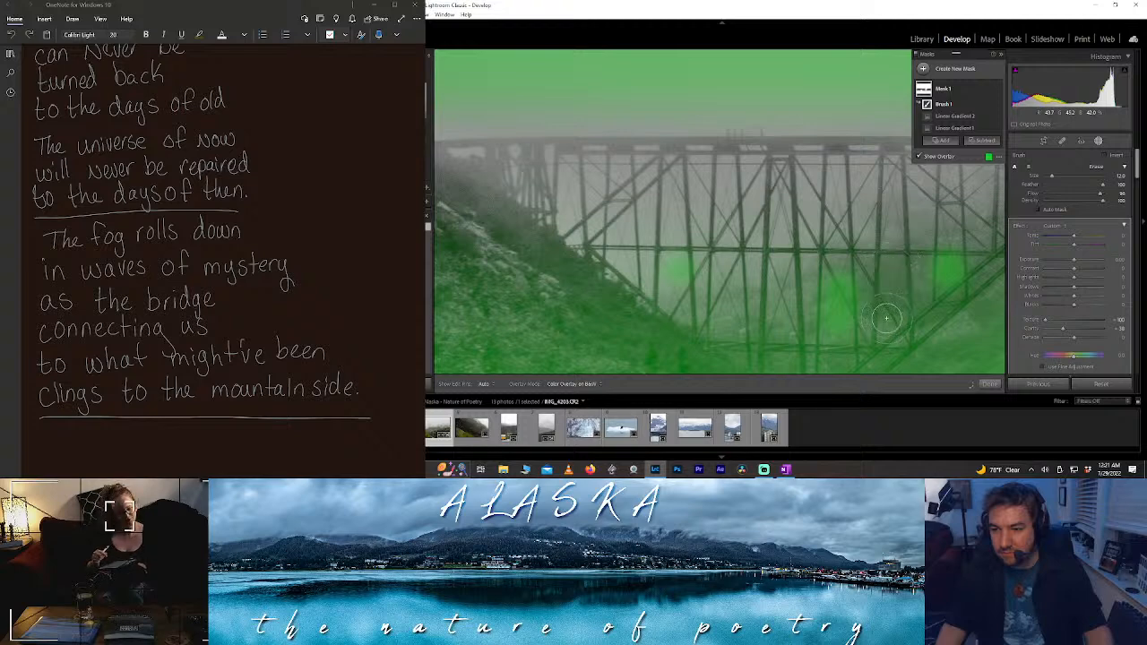
left_click(885, 317)
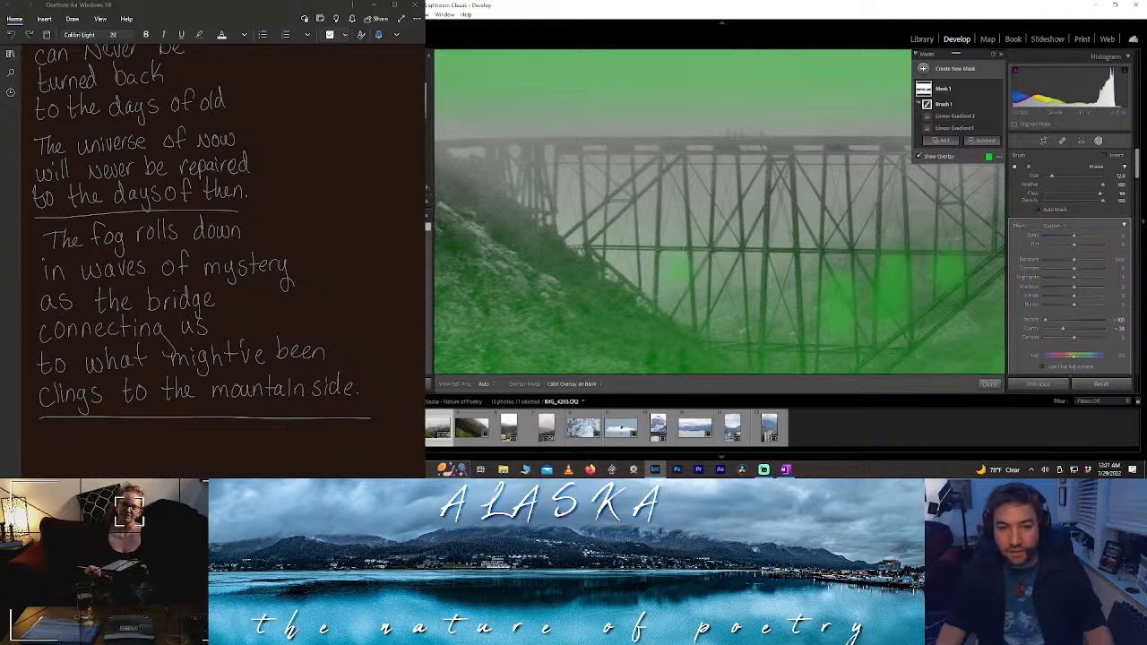
- Examine the whole photo with the mask overlay off and on to check the masking around the bridge
left_click_drag(762, 260, 689, 207)
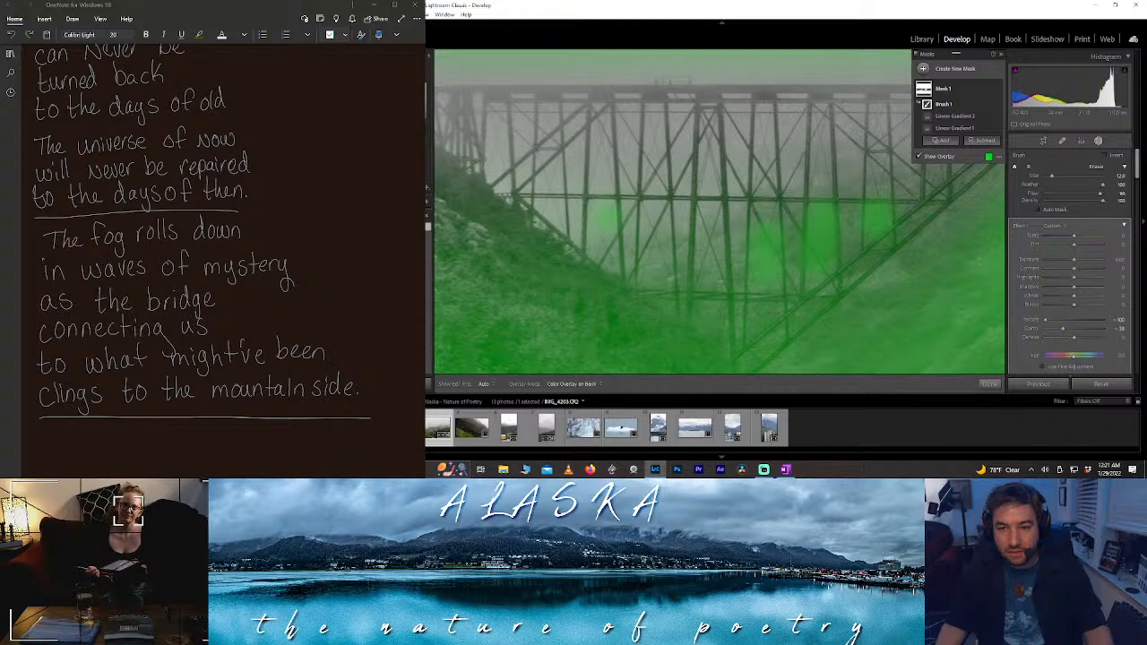
key("z")
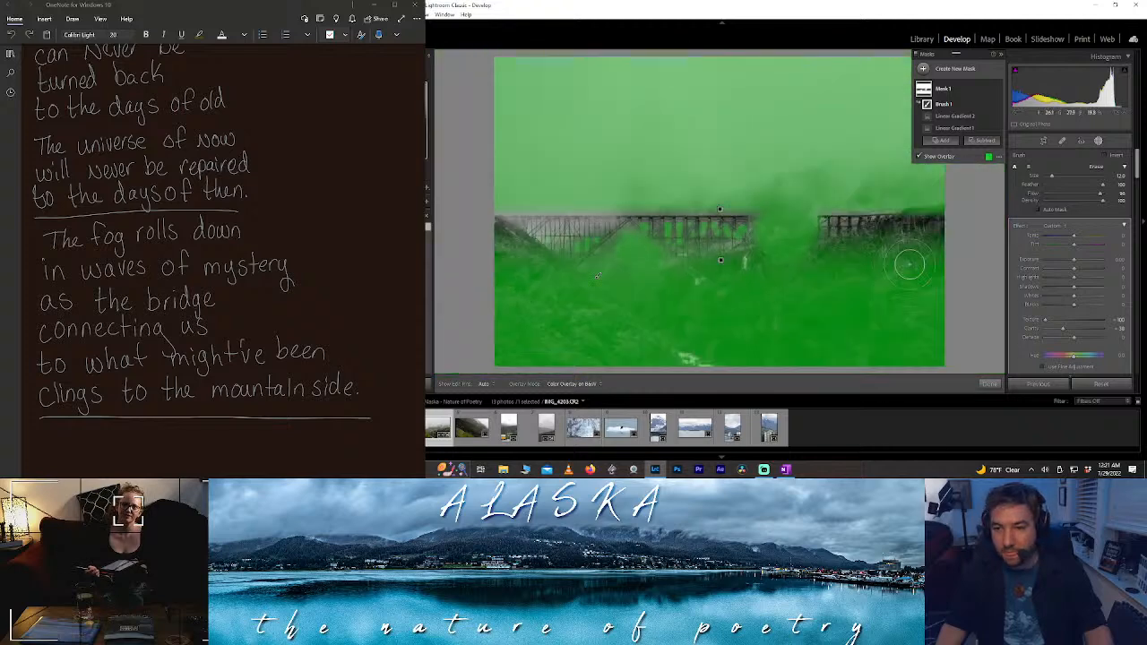
left_click(919, 156)
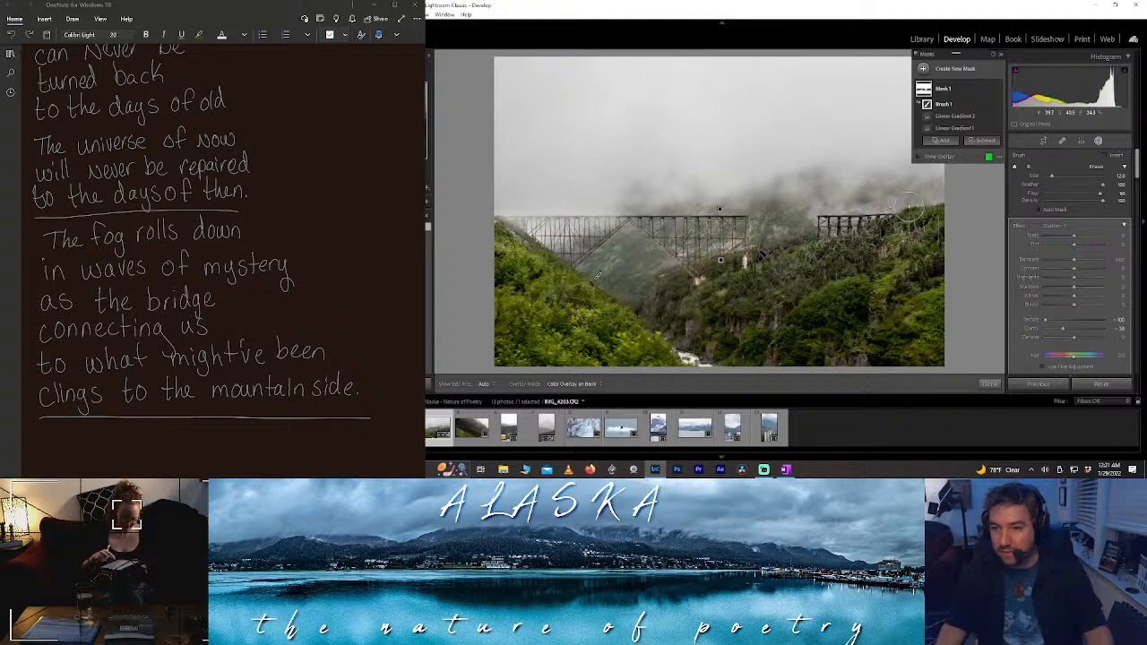
left_click(918, 157)
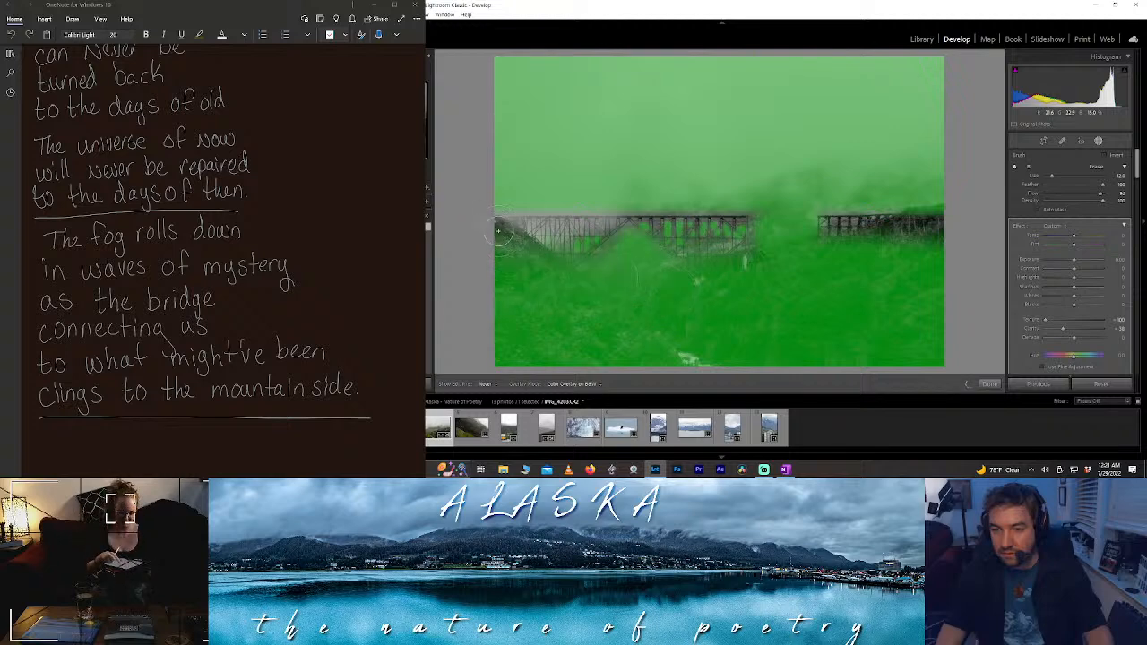
- Paint the dark hillside under the bridge's left end into the brush mask, hide the overlay, and finish masking
key("h")
left_click_drag(503, 238, 598, 275)
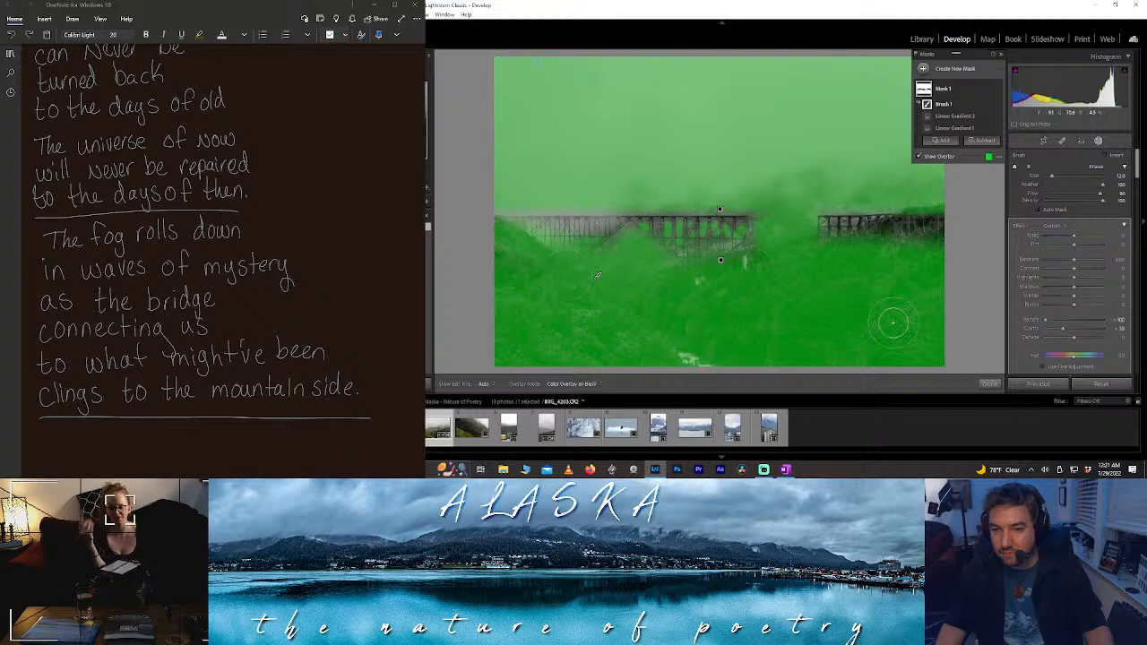
left_click(919, 157)
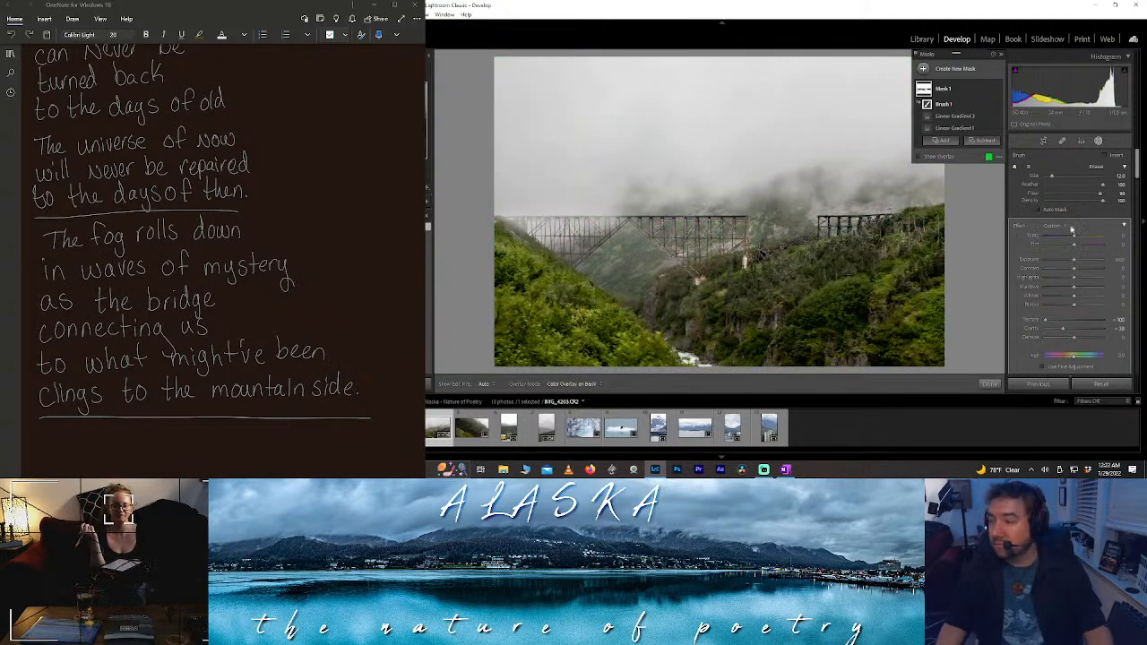
left_click(989, 384)
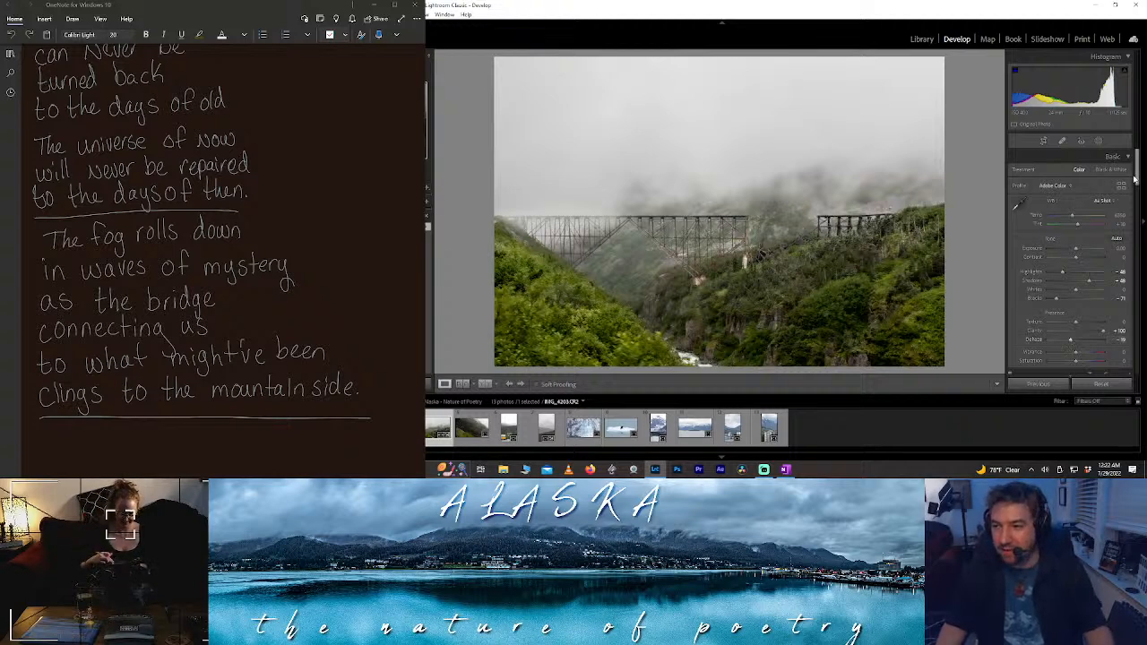
- Raise the green saturation in the HSL adjustments to +54
scroll(1136, 198, "down", 5)
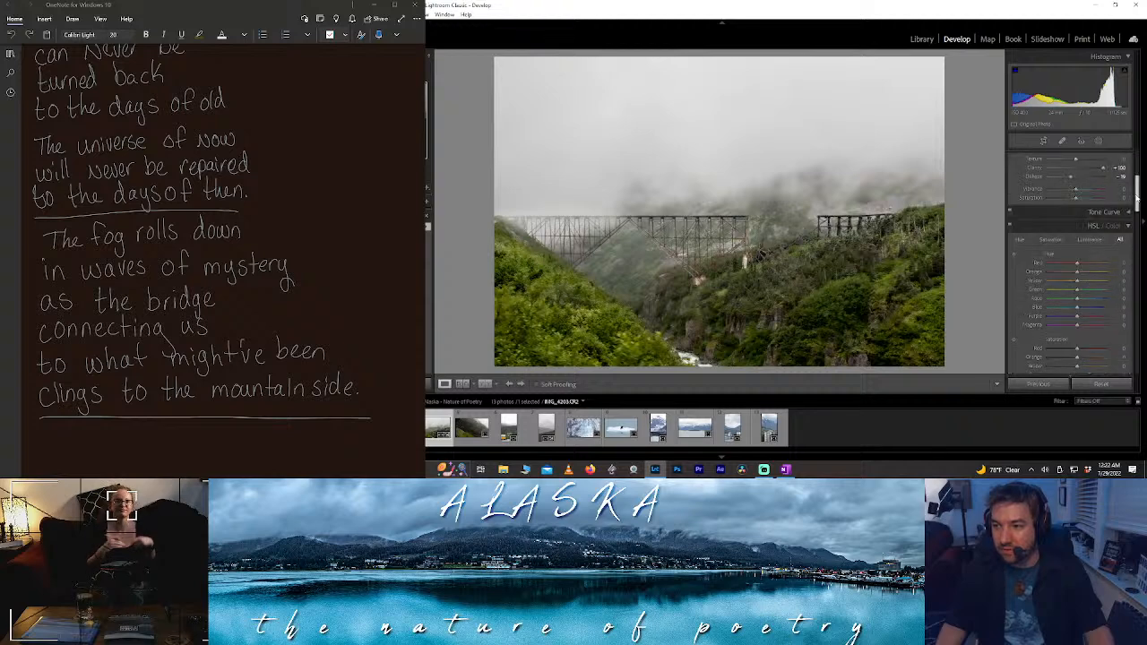
left_click_drag(1136, 199, 1138, 224)
scroll(1075, 269, "up", 2)
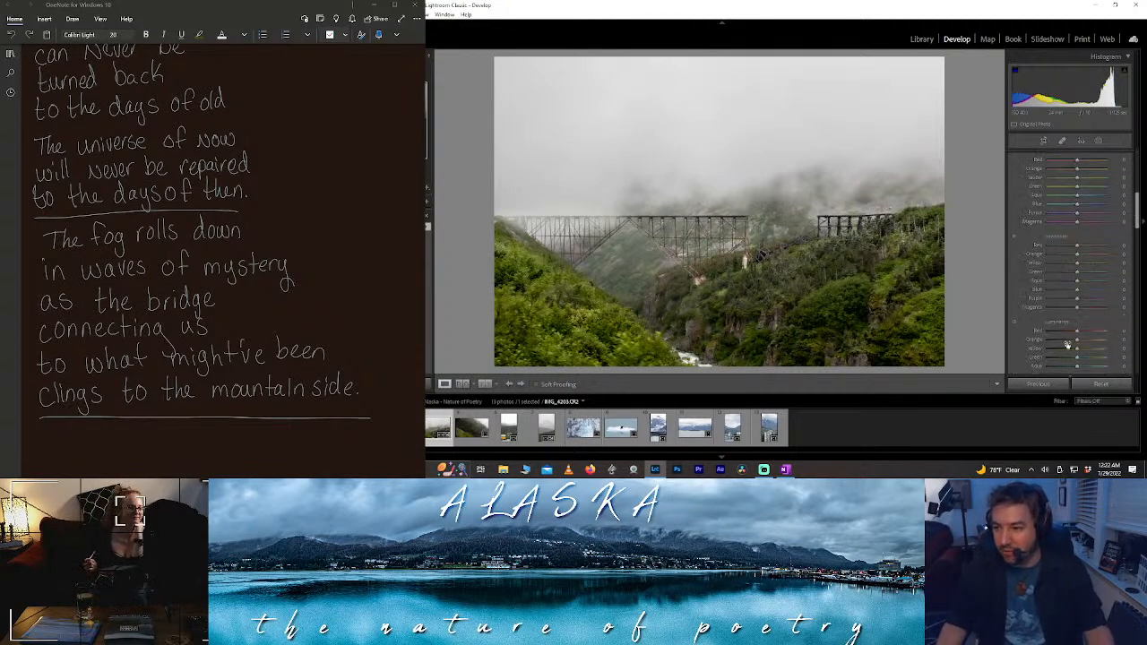
left_click_drag(1078, 273, 1107, 277)
left_click_drag(1037, 271, 1087, 275)
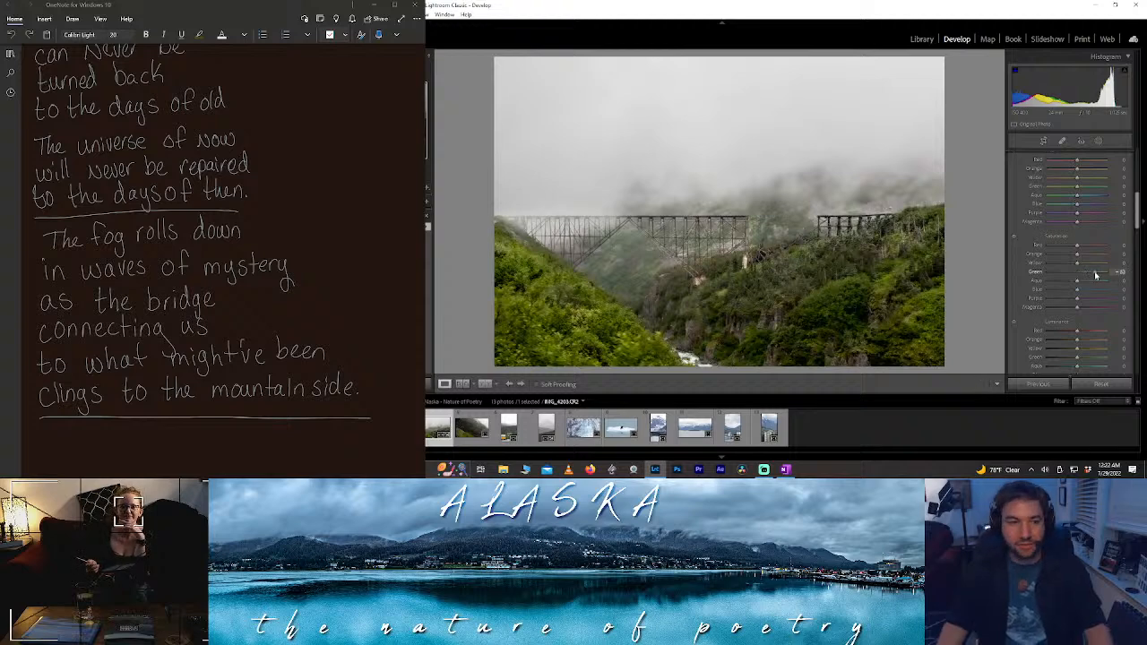
double_click(1094, 274)
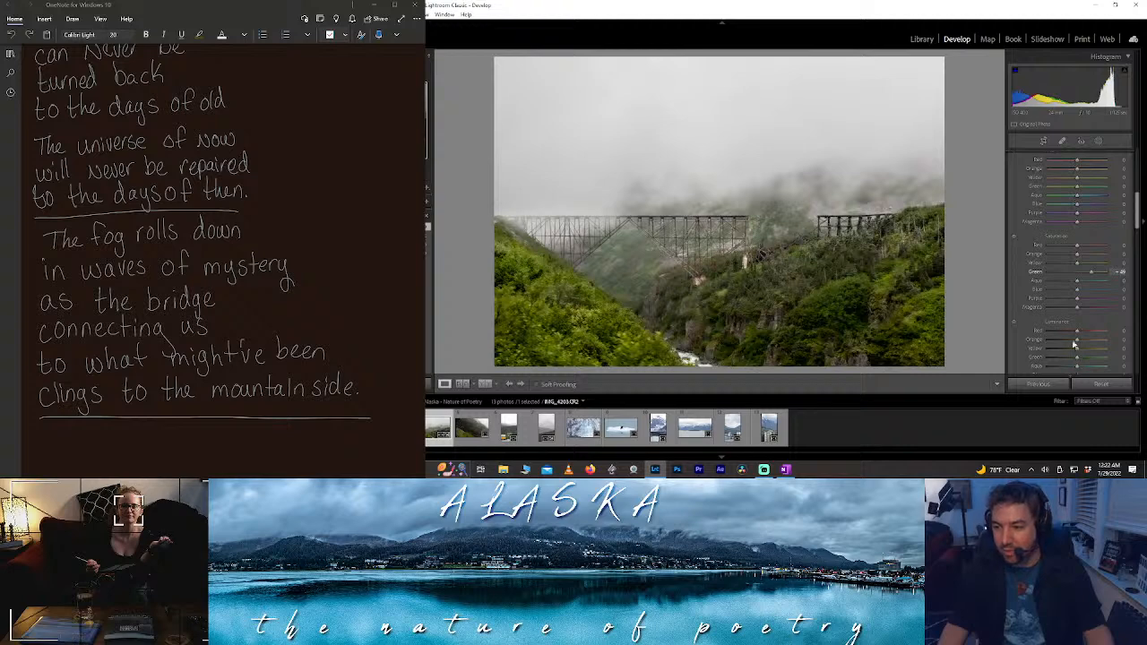
- Refine the HSL colors with orange luminance at -100, yellow luminance at +52, and green saturation at +46
mouse_move(1080, 352)
left_mouse_down()
mouse_move(1125, 353)
mouse_move(1101, 351)
left_mouse_up()
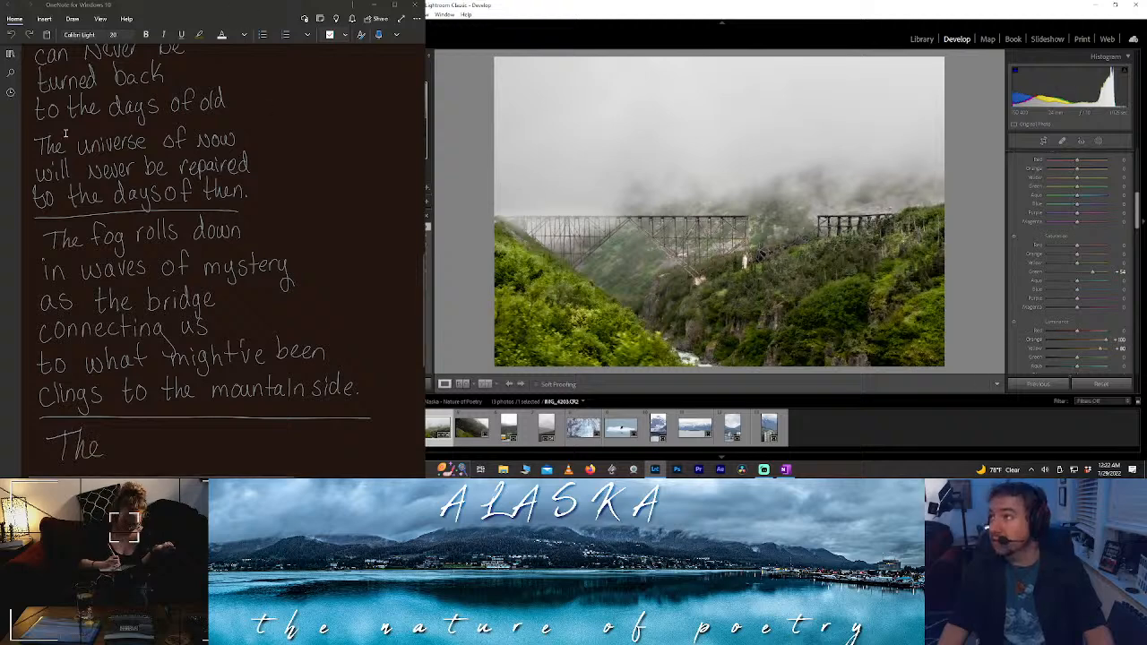
scroll(96, 240, "down", 3)
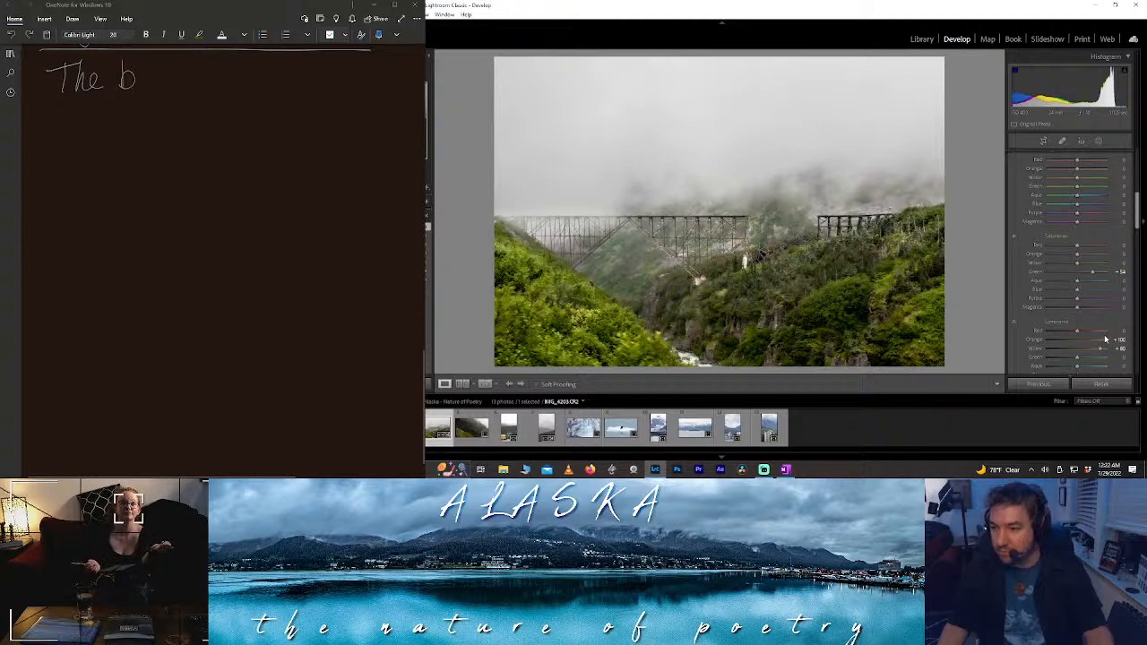
left_click_drag(1104, 341, 1111, 341)
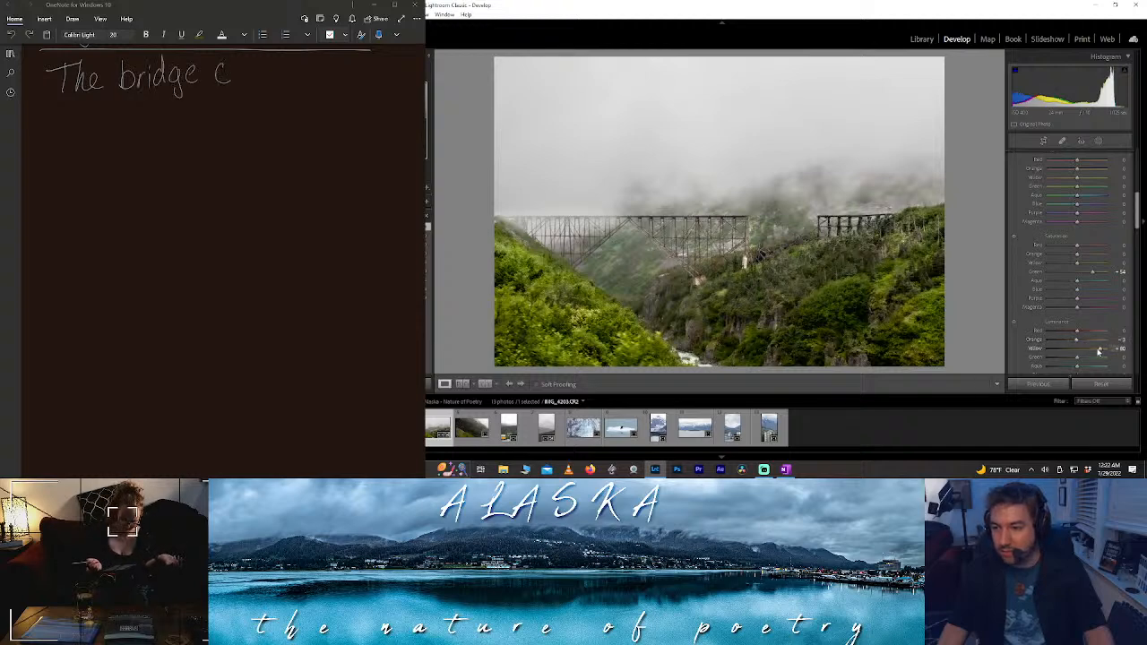
mouse_move(1100, 347)
left_mouse_down()
mouse_move(1046, 346)
mouse_move(1090, 352)
left_mouse_up()
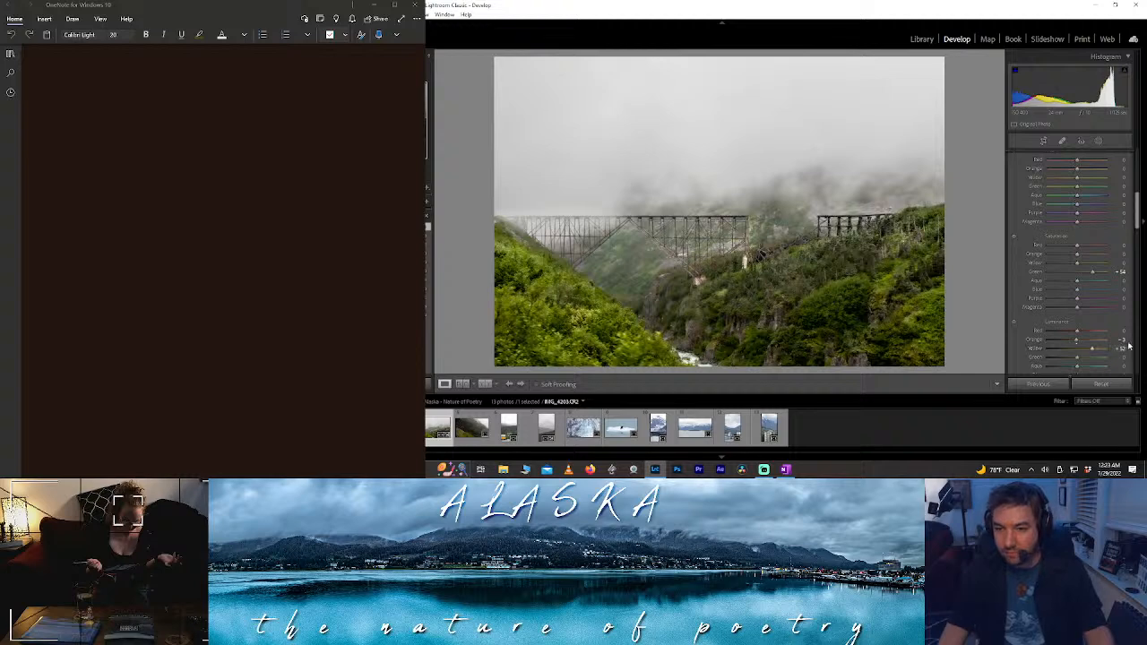
left_click_drag(1076, 344, 1015, 332)
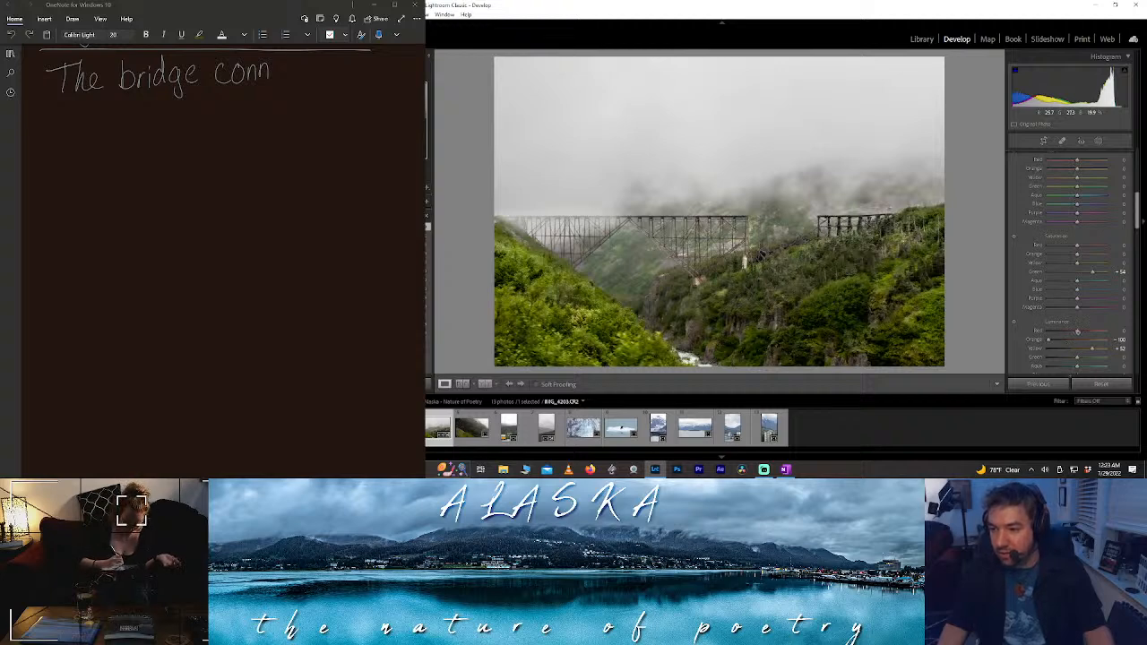
mouse_move(1078, 332)
left_mouse_down()
mouse_move(1093, 331)
mouse_move(1074, 332)
left_mouse_up()
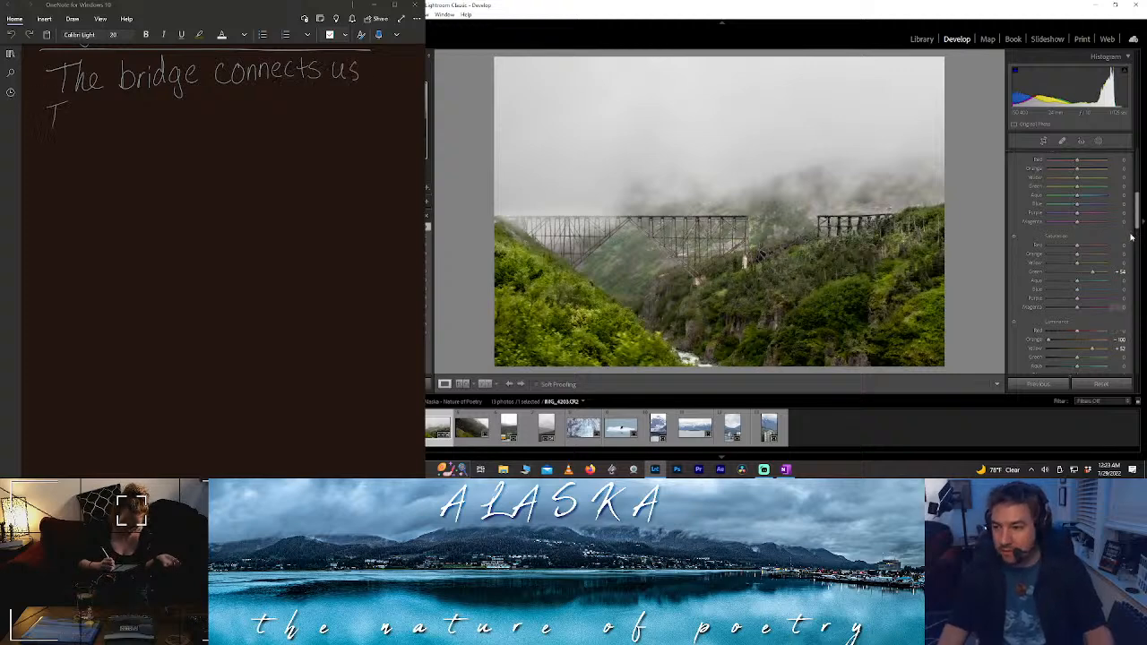
scroll(1132, 233, "down", 1)
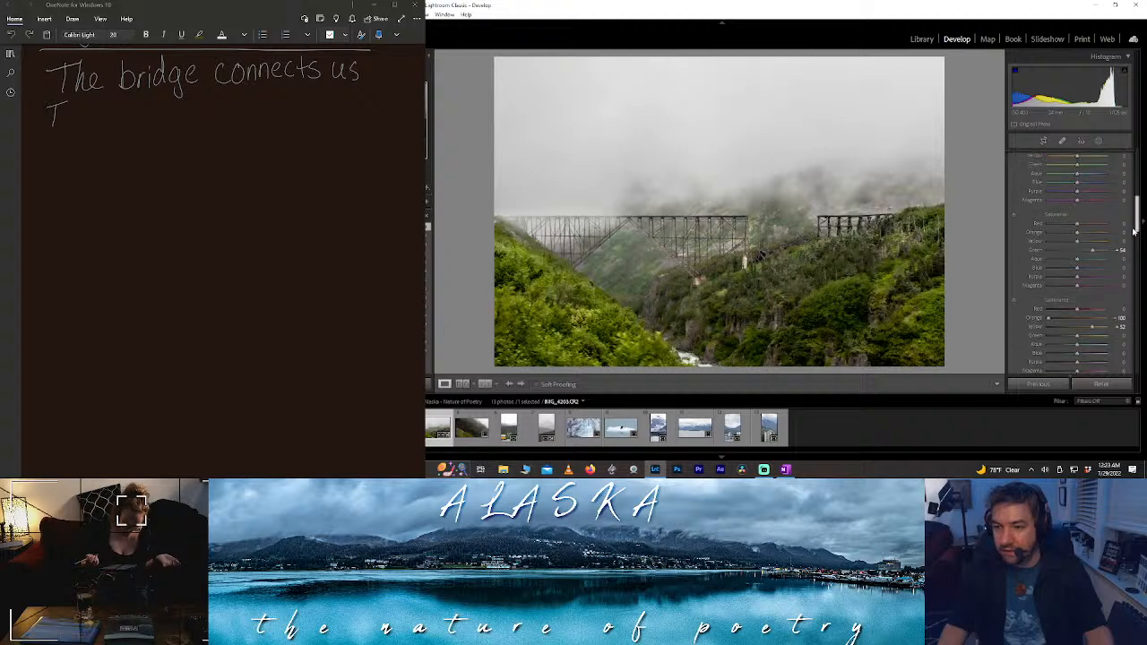
left_click(1057, 250)
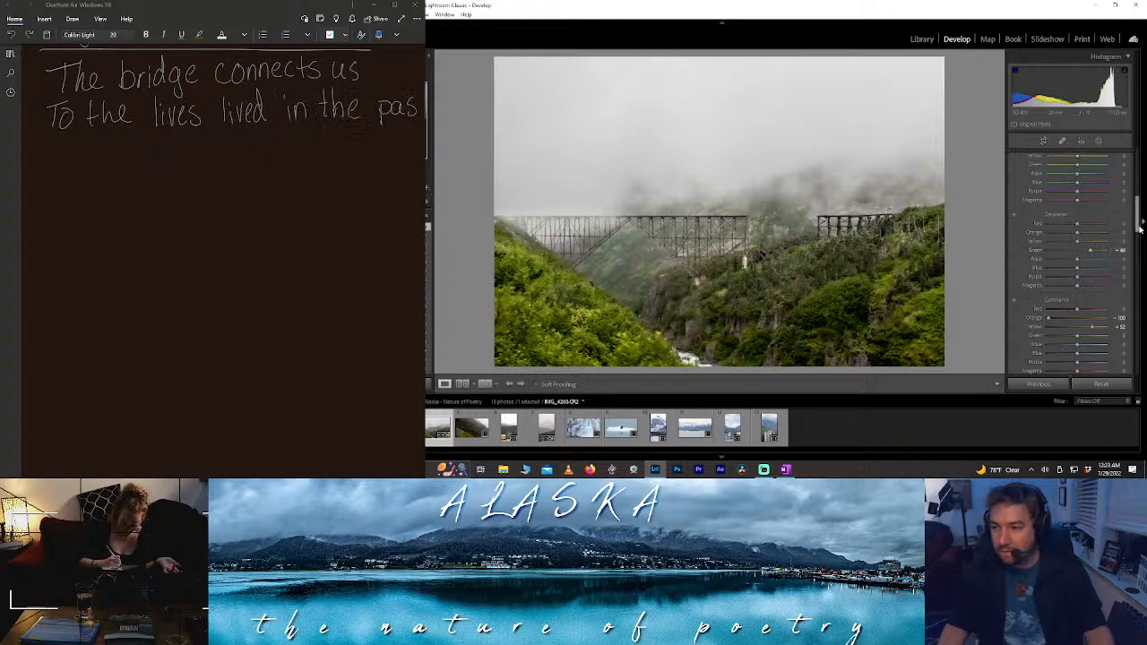
- Create a color range mask sampled from the misty hillside just above the bridge deck, with Refine set to 19
left_click(1099, 142)
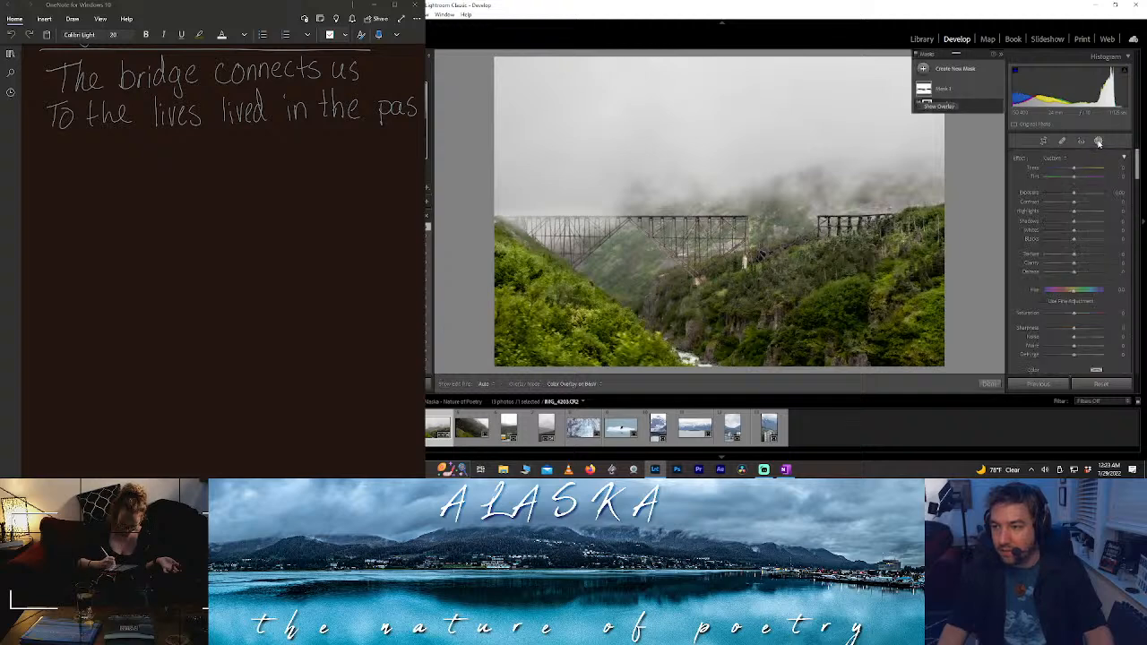
left_click(955, 68)
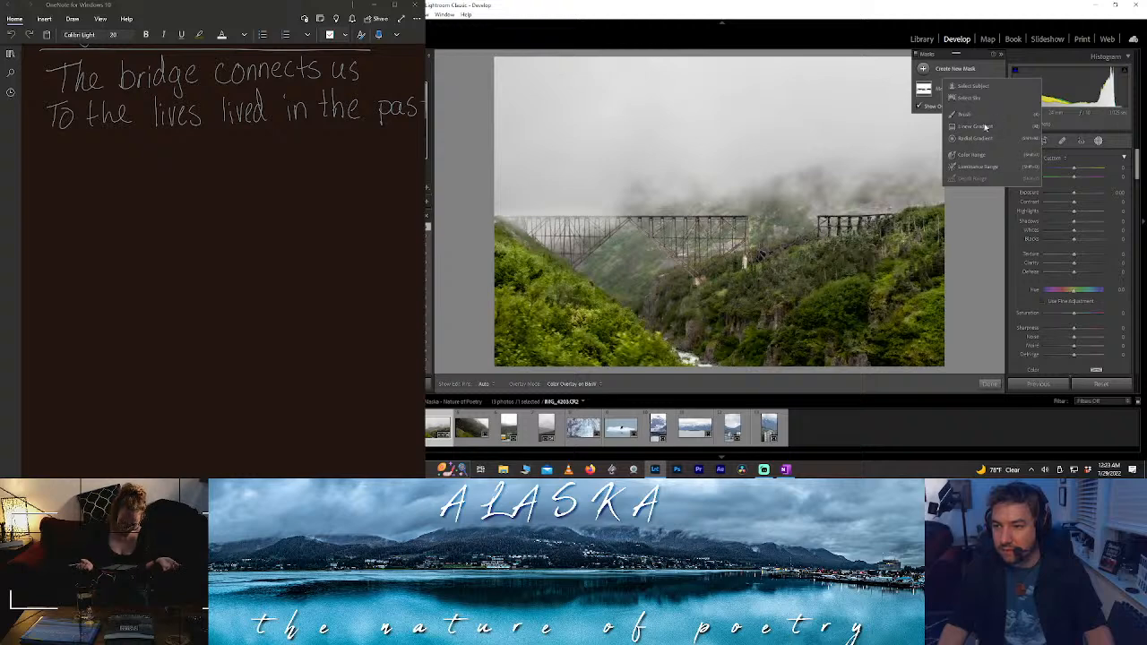
left_click(971, 154)
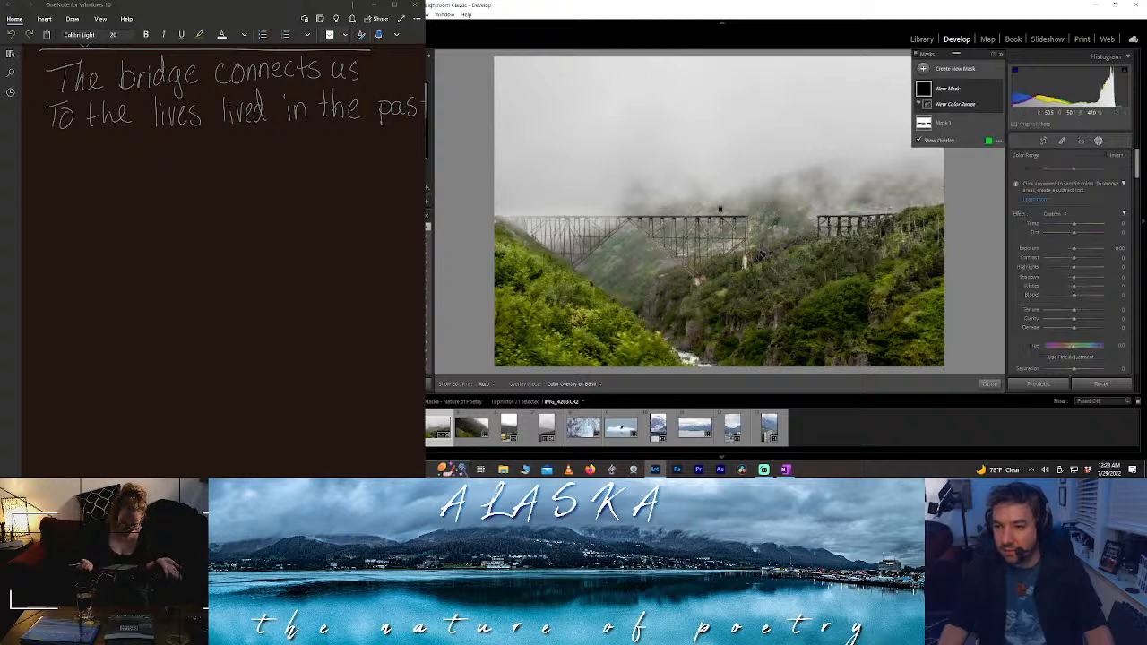
left_click(719, 208)
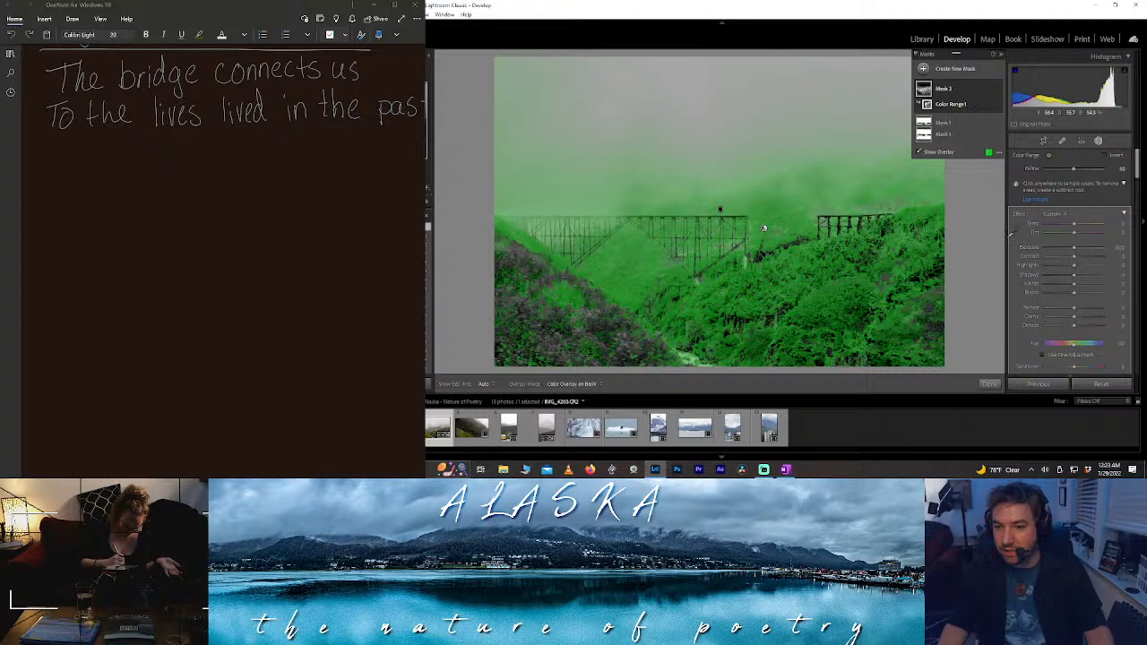
left_click_drag(1073, 169, 1033, 173)
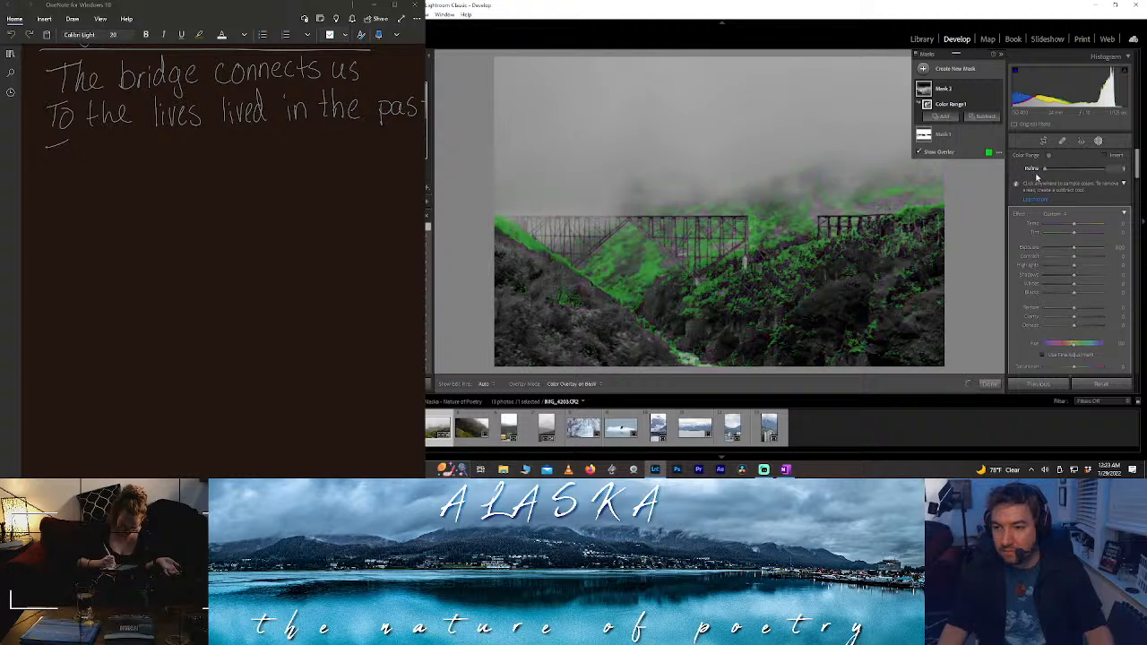
left_click_drag(1048, 169, 1054, 170)
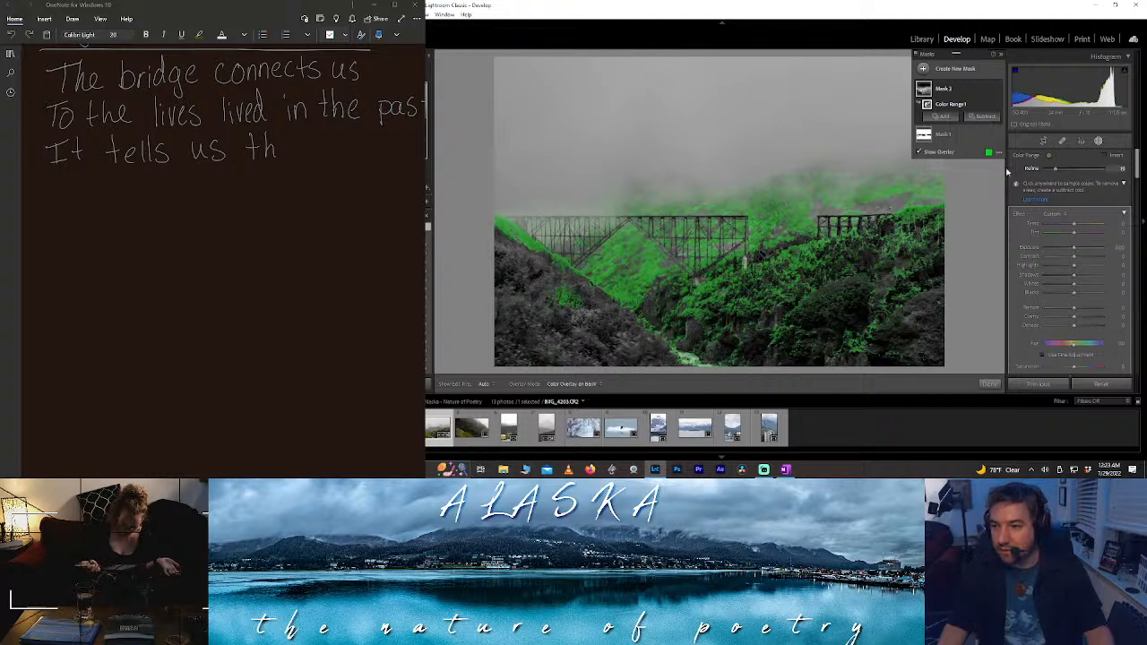
- Set the color range mask's temperature to 35 and its tint to -66, and finish masking
left_click_drag(1074, 236, 1069, 235)
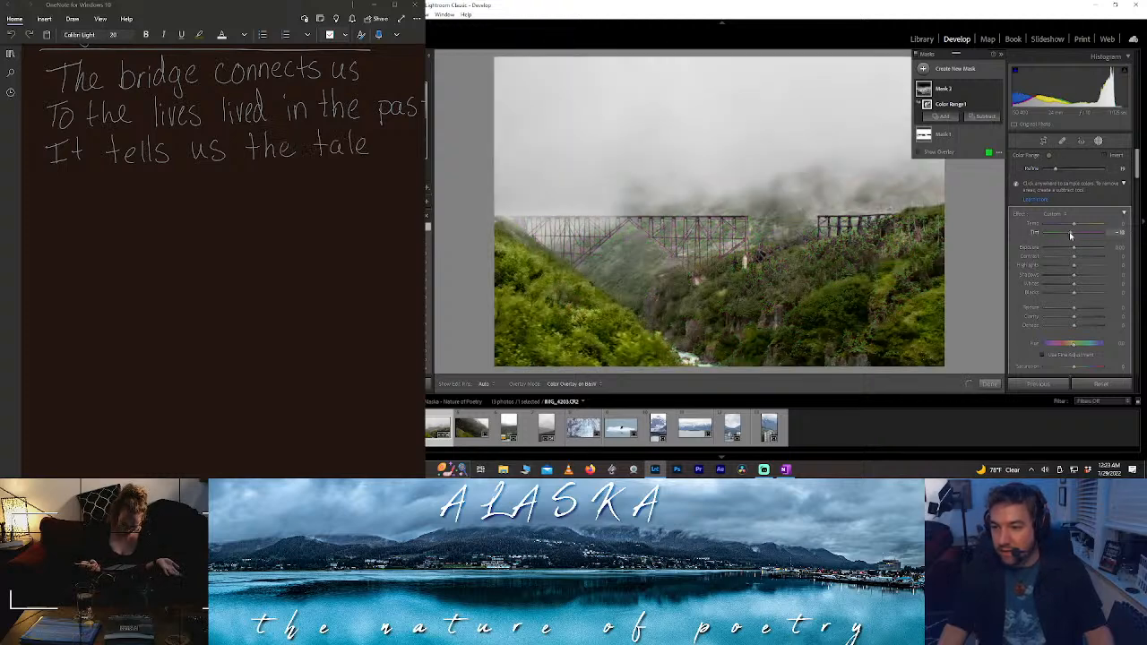
double_click(1066, 234)
left_click_drag(1076, 224, 1080, 225)
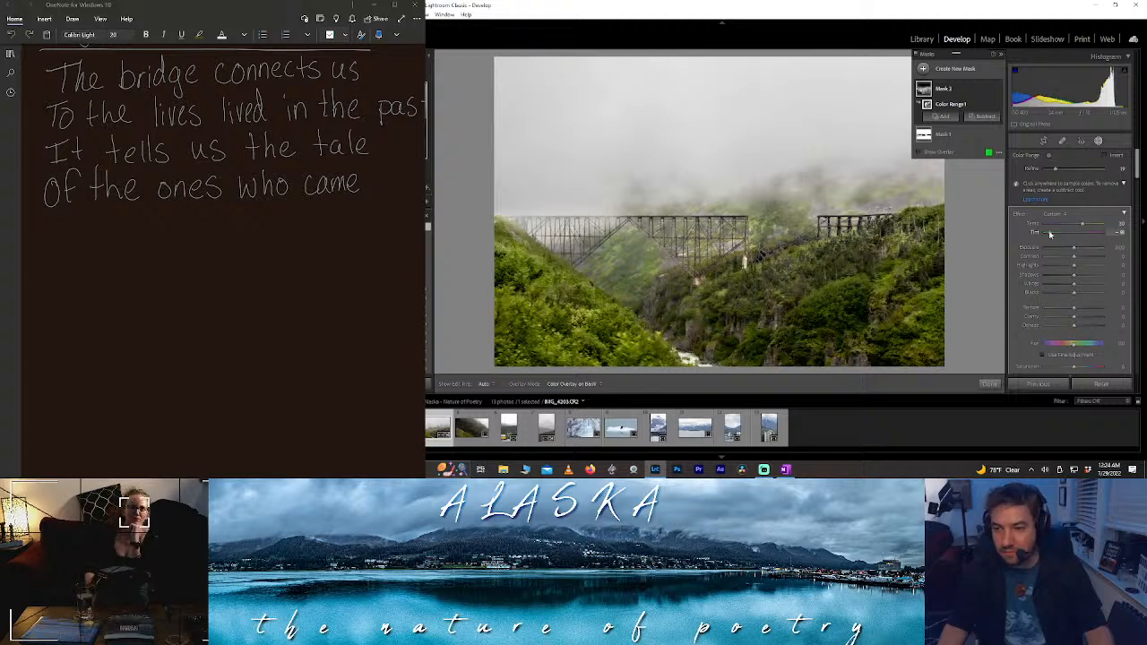
mouse_move(1050, 233)
left_mouse_down()
mouse_move(1070, 237)
mouse_move(1057, 237)
left_mouse_up()
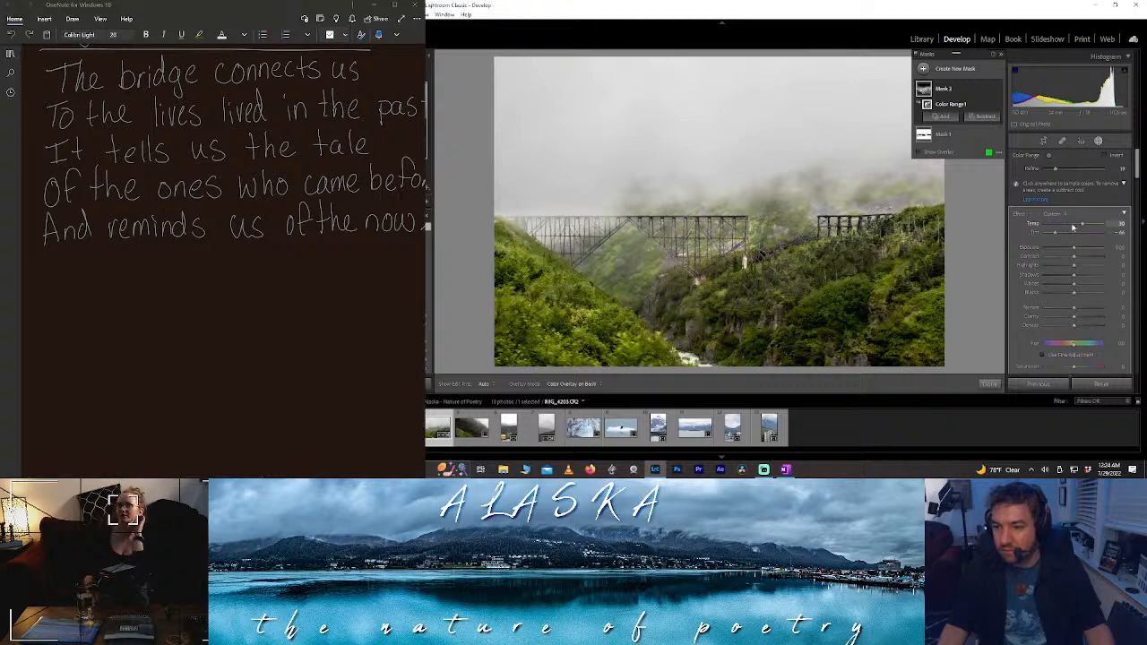
left_click(1068, 225)
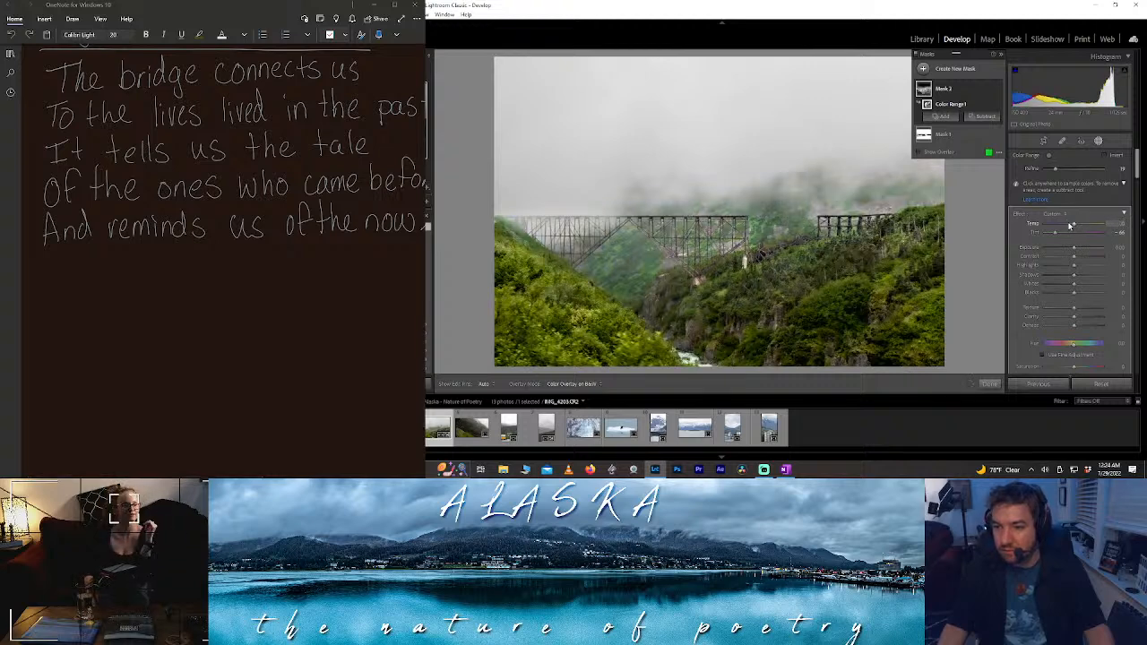
left_click_drag(1084, 227, 1082, 227)
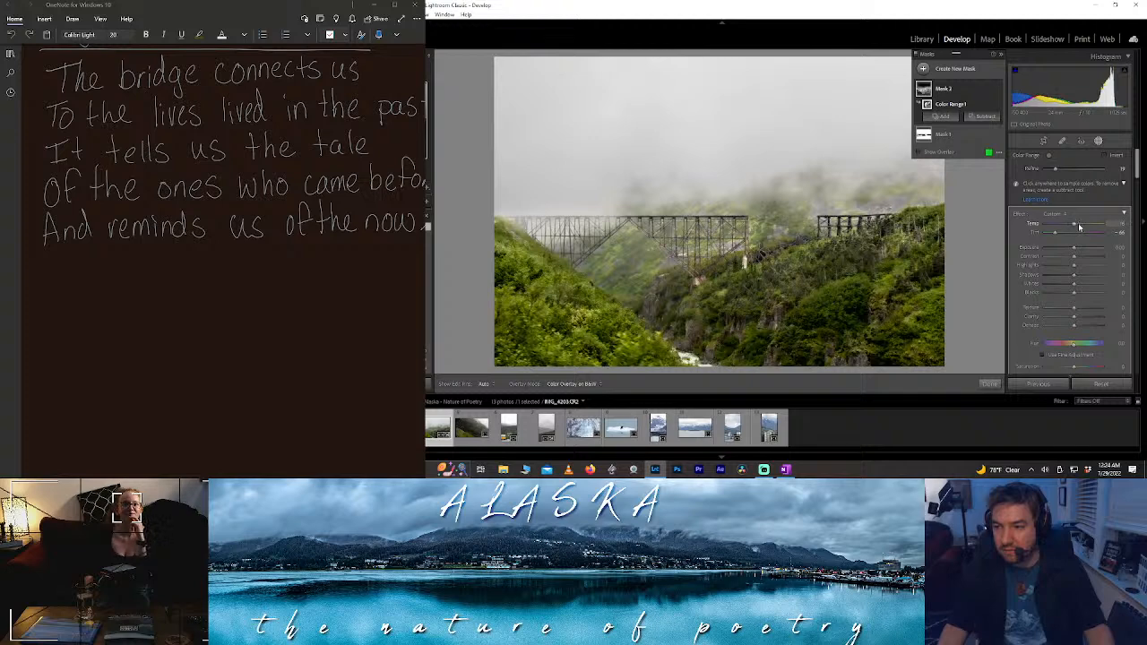
double_click(1079, 227)
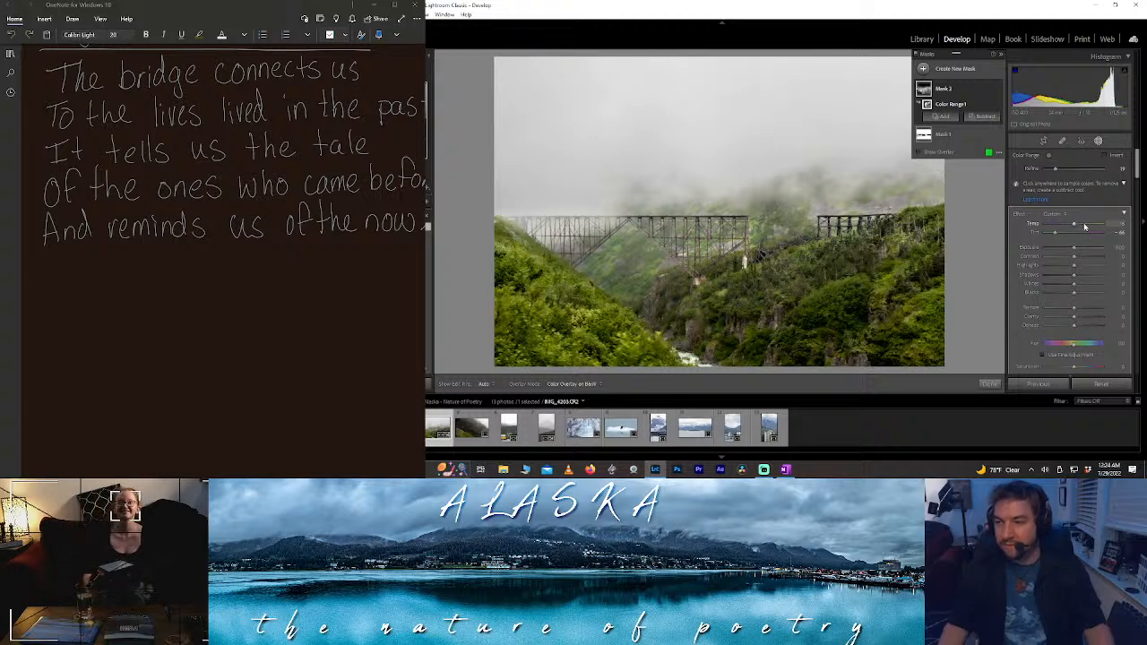
left_click(1084, 225)
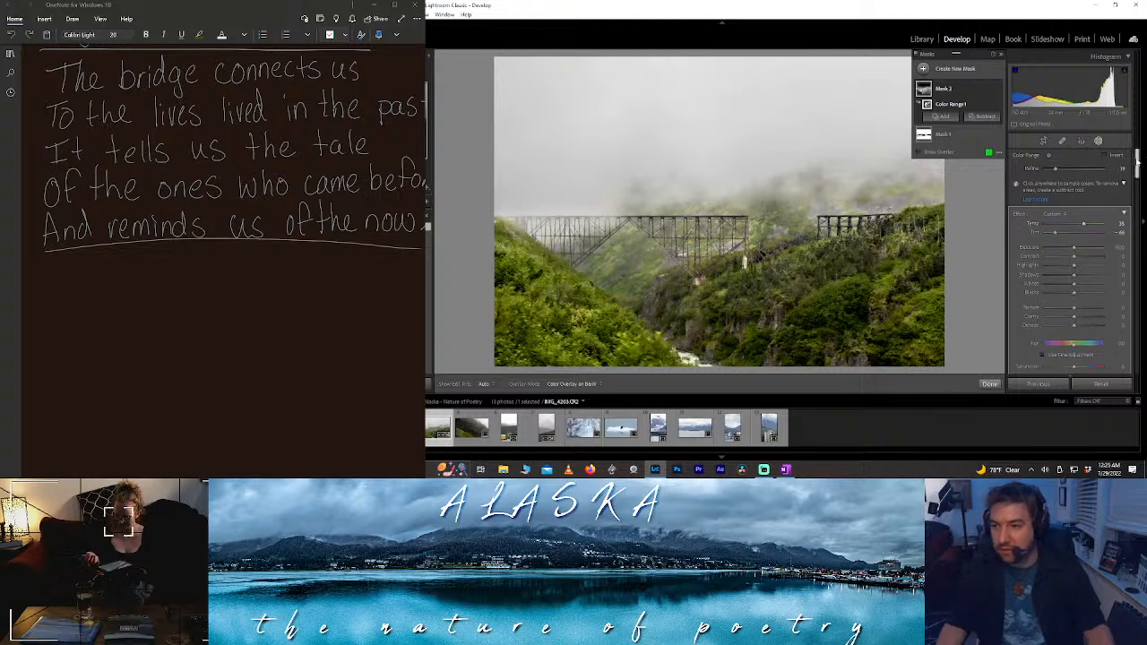
left_click_drag(1137, 162, 1136, 243)
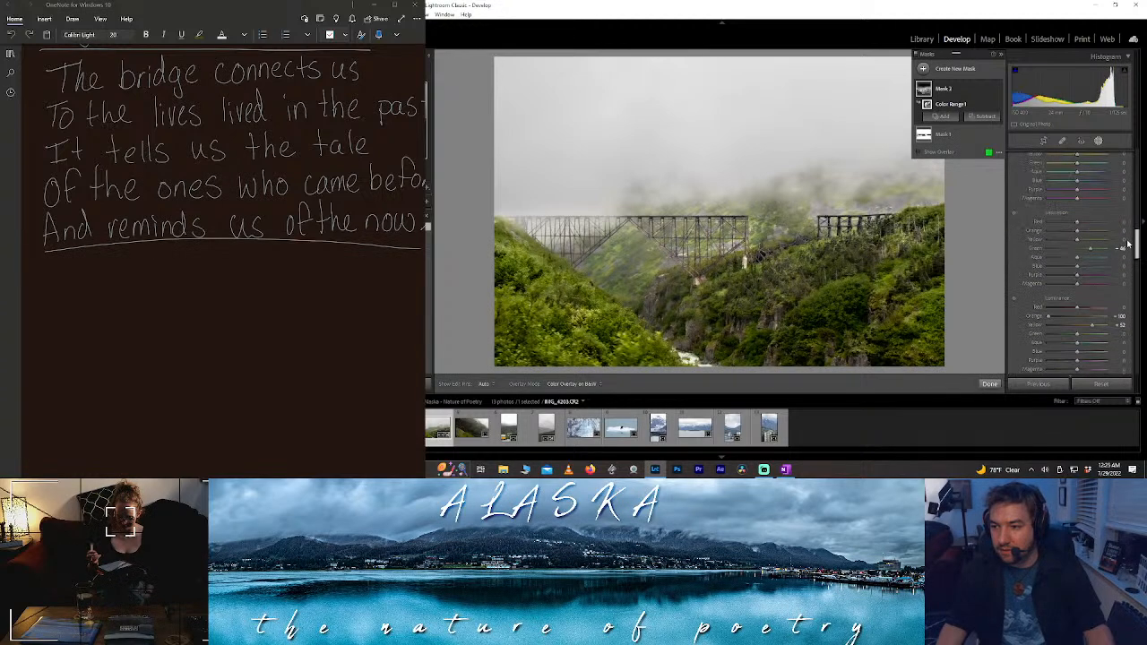
left_click(993, 383)
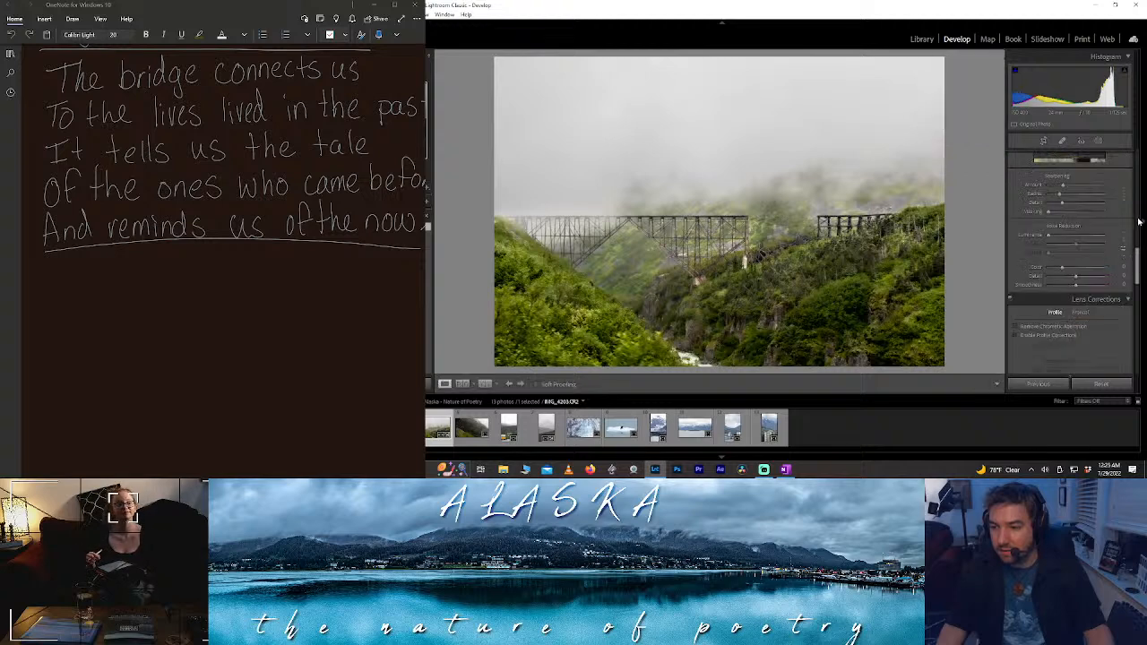
- Shift the yellow hue in the HSL adjustments toward green to +23
left_click(1139, 221)
scroll(1139, 222, "up", 2)
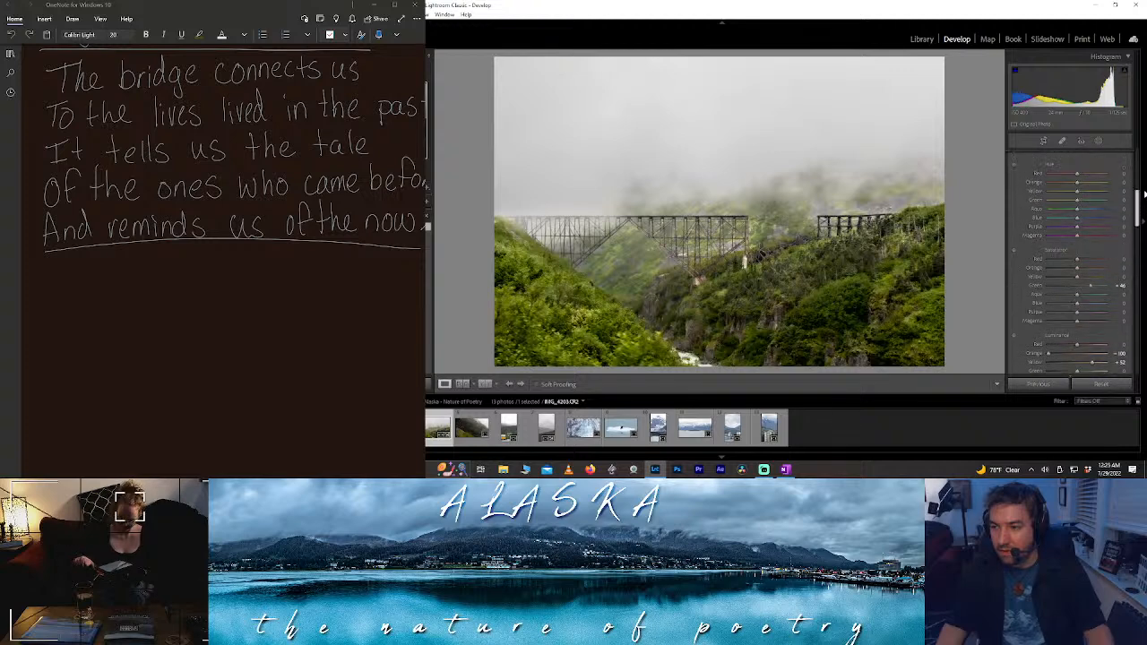
left_click_drag(1077, 191, 1088, 193)
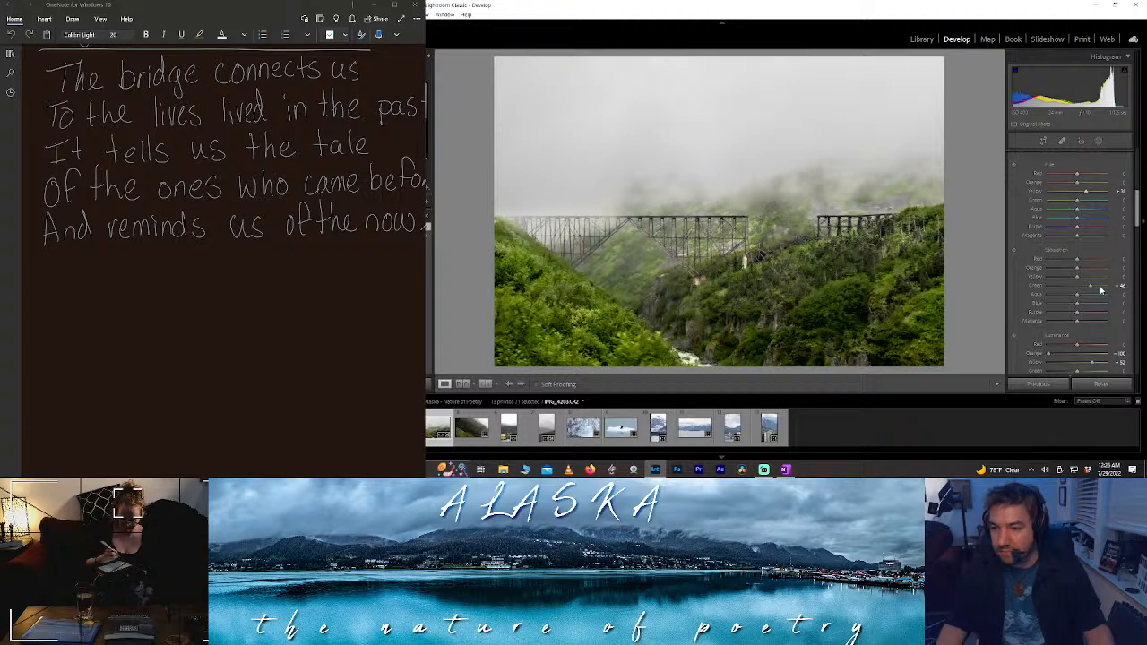
left_click(1101, 286)
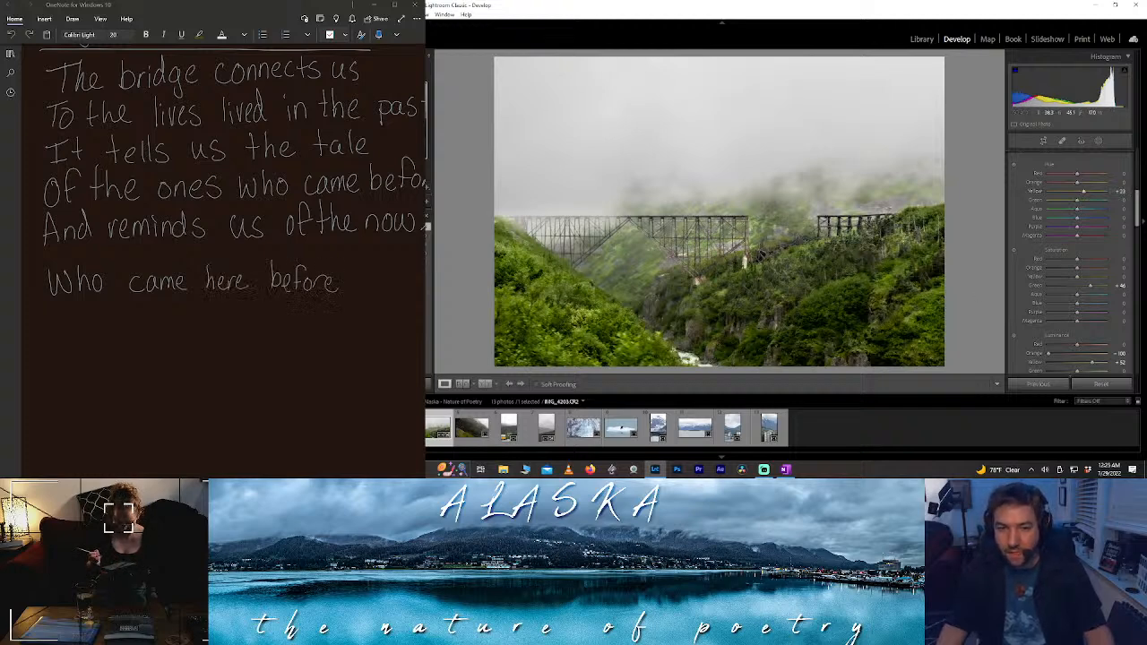
- Reopen masking and select Mask 1, built from a brush and two linear gradients, for editing
left_click(1098, 140)
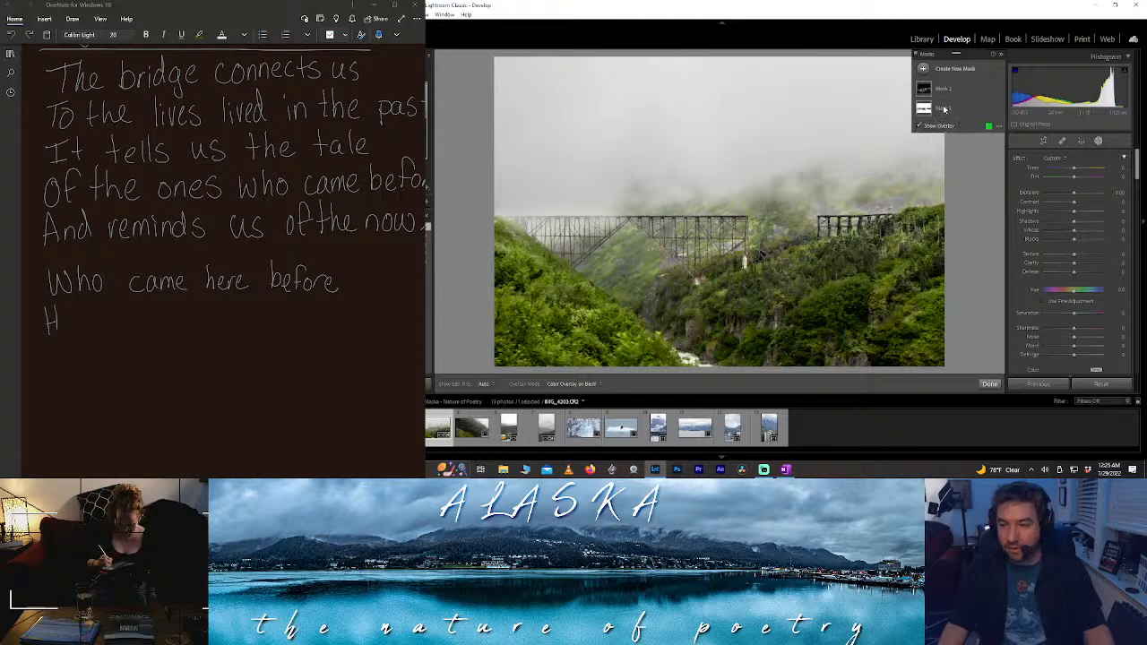
left_click(942, 108)
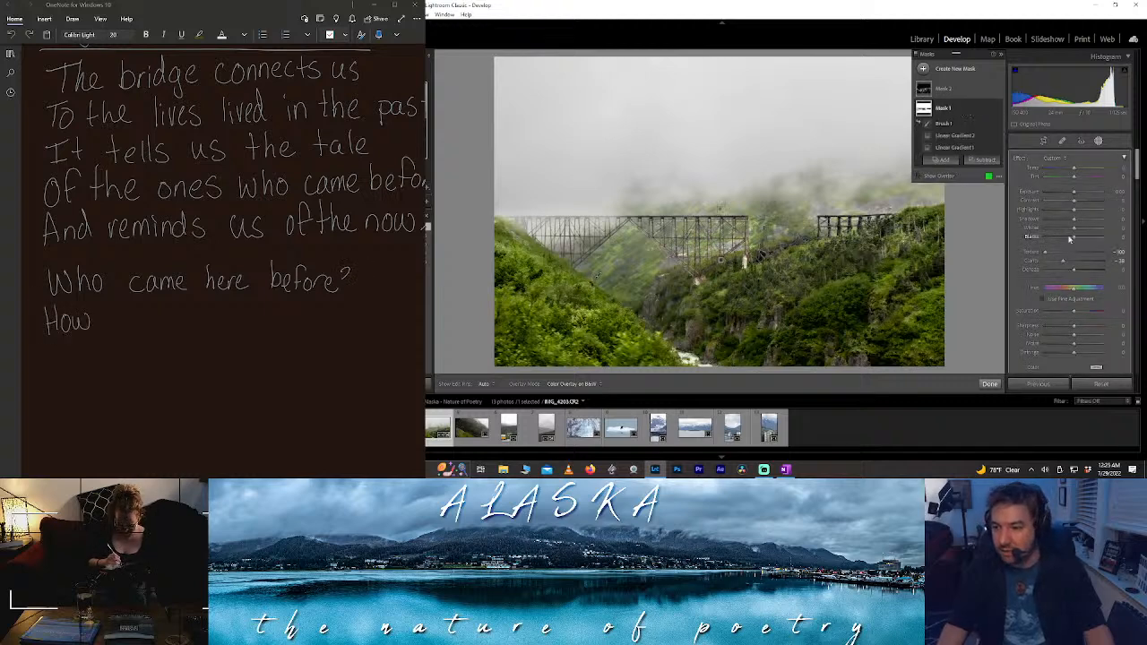
- Try lowering the blacks and raising the contrast on Mask 1, resetting each adjustment to zero
left_click_drag(1074, 237, 1066, 237)
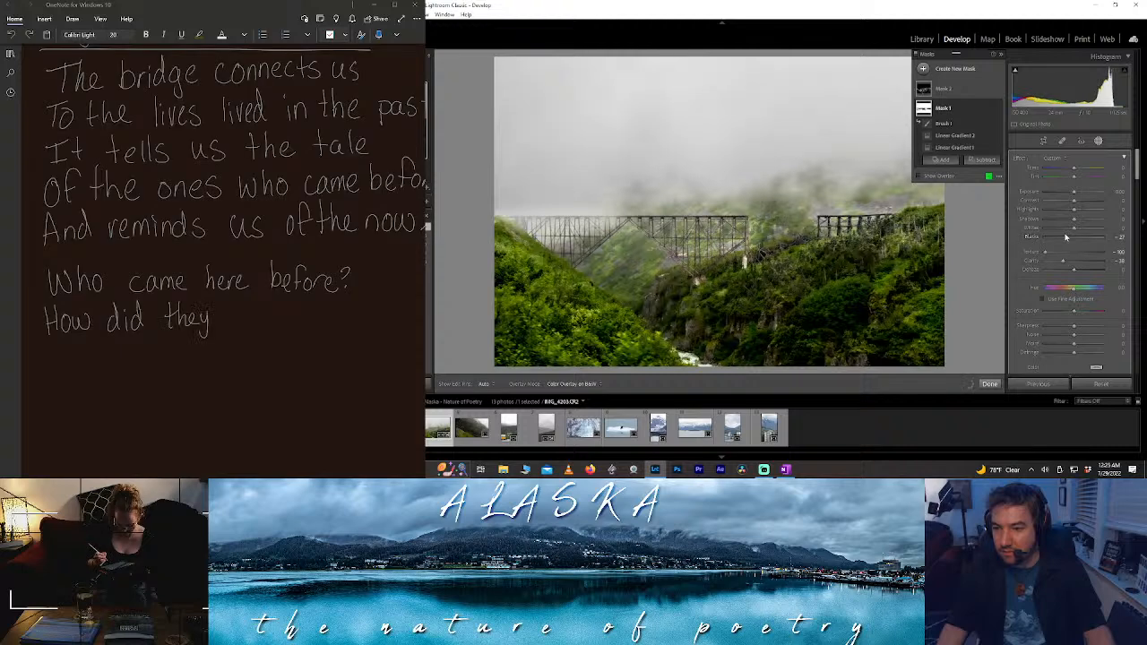
double_click(1065, 238)
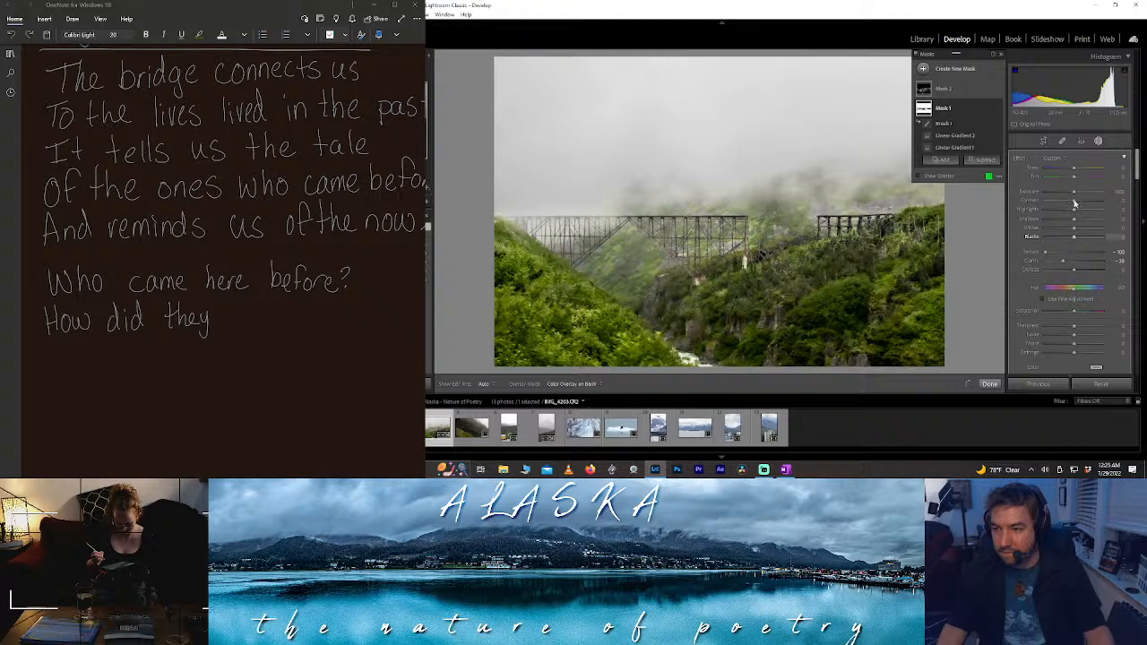
left_click(1088, 201)
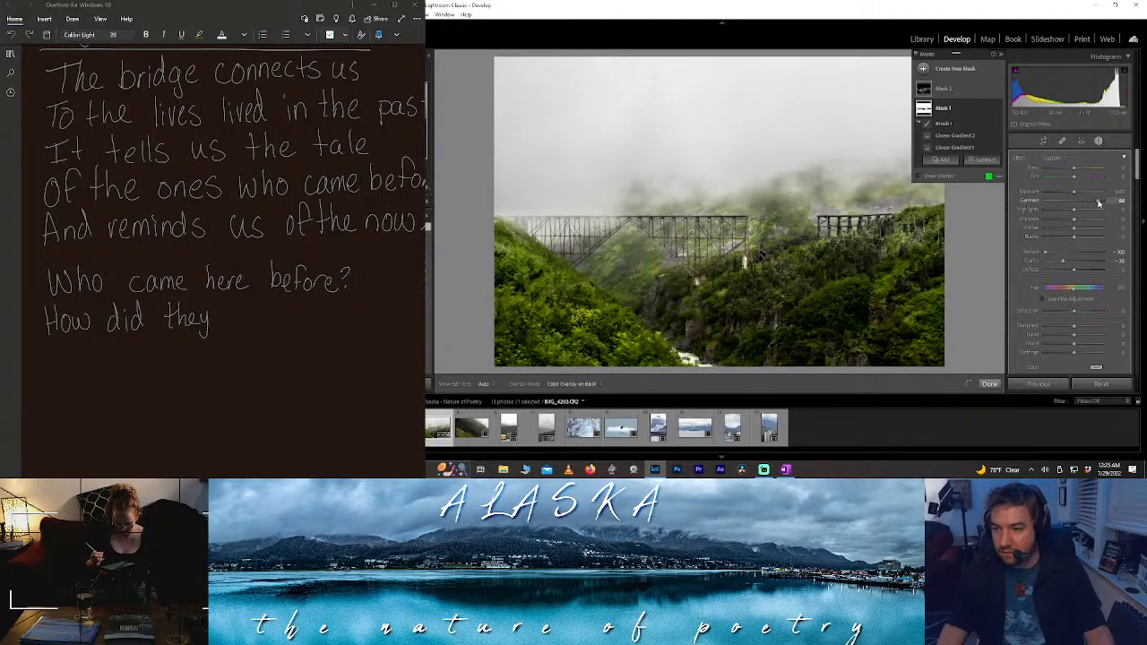
left_click(1087, 201)
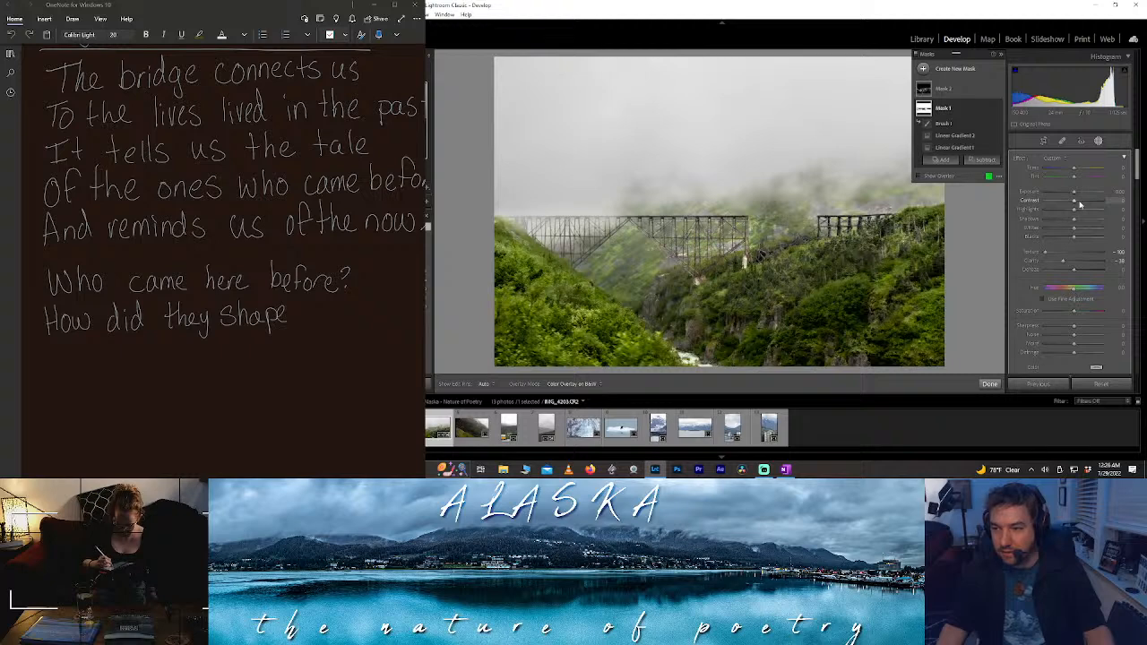
left_click(1059, 239)
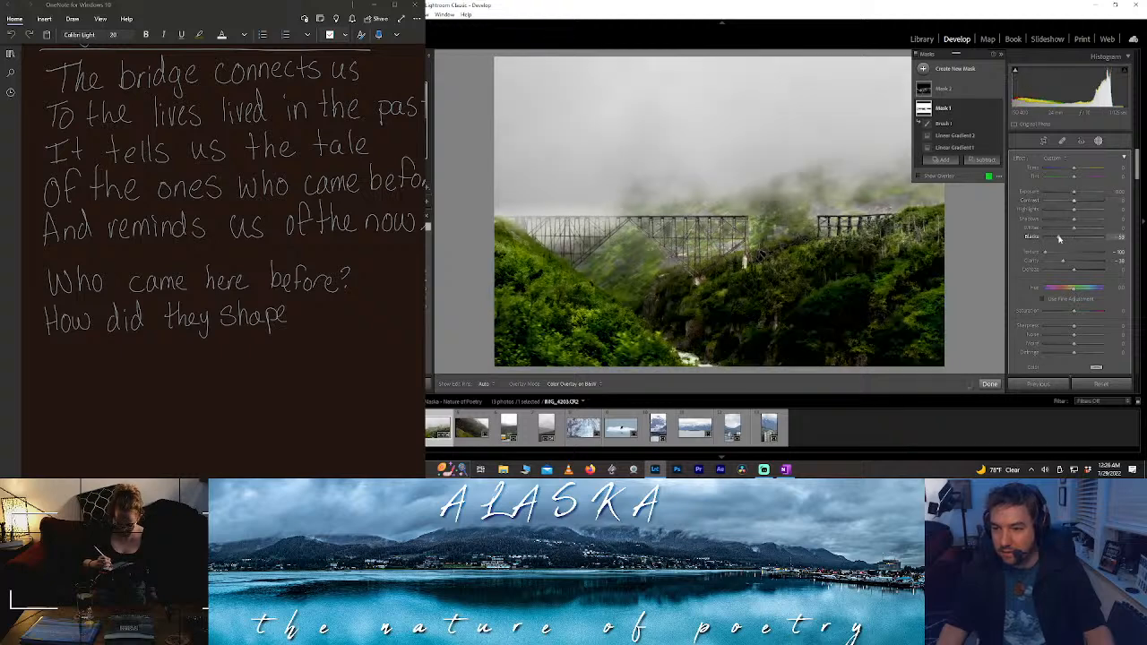
double_click(1059, 239)
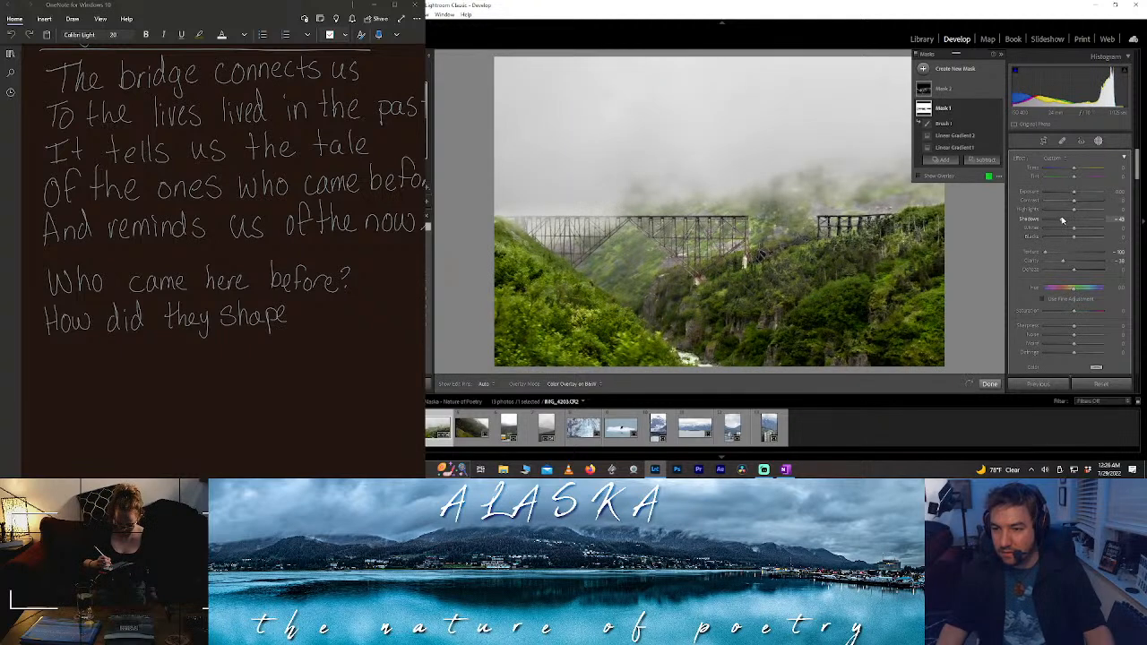
- Set Mask 1's shadows to -16 and its highlights to 38, and finish masking
left_click(1063, 220)
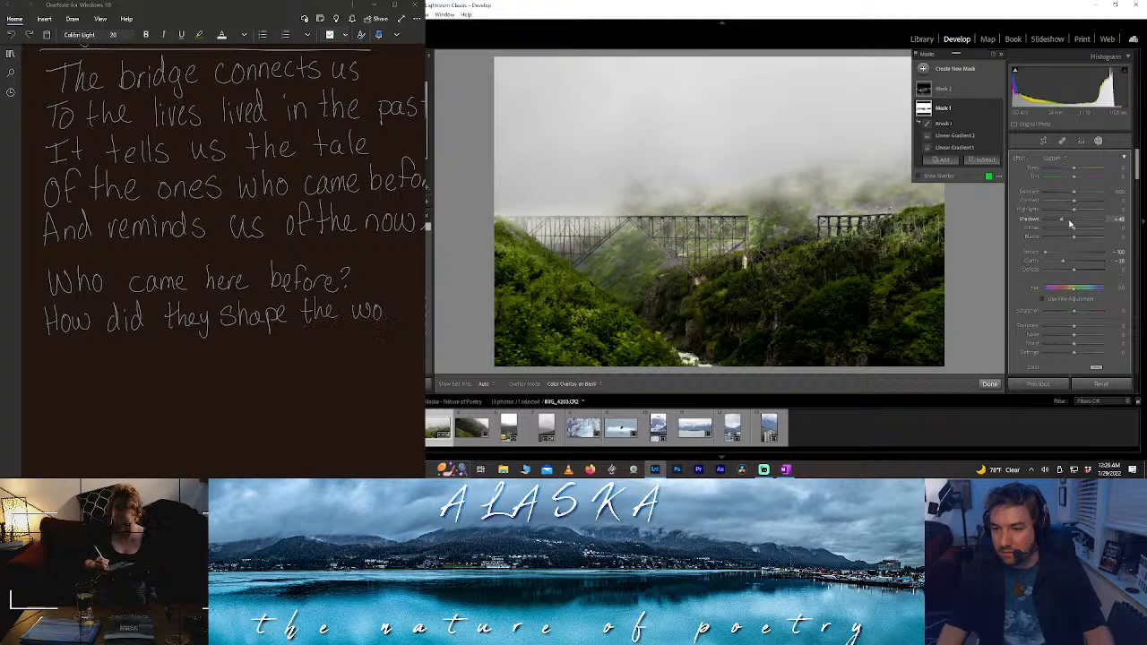
left_click(1068, 220)
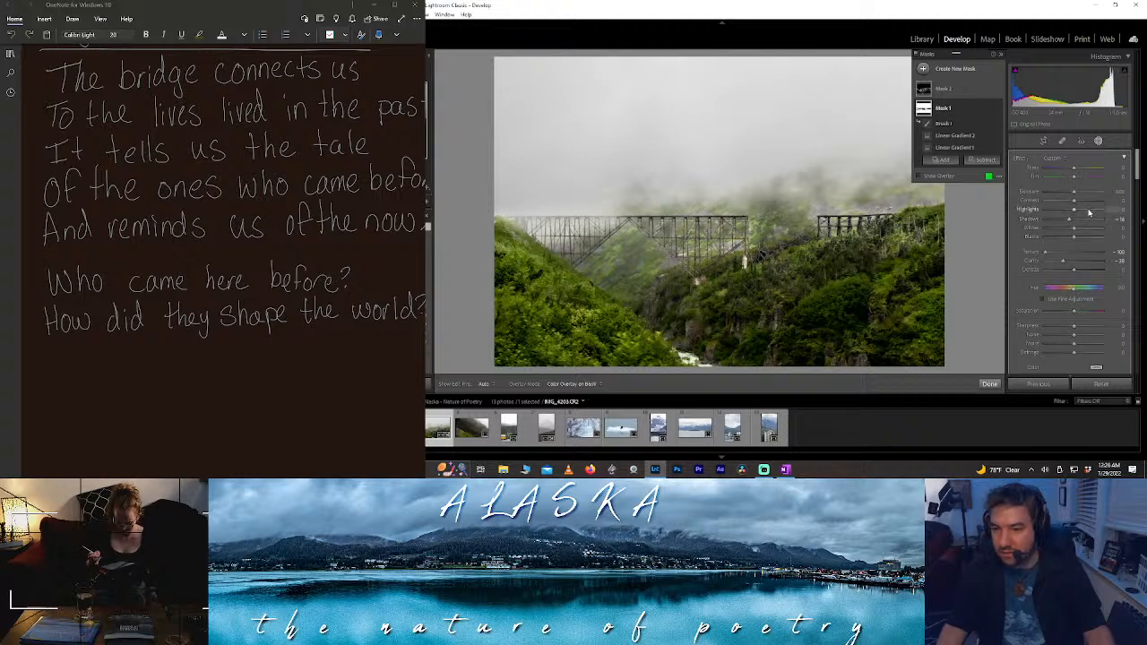
left_click(1079, 211)
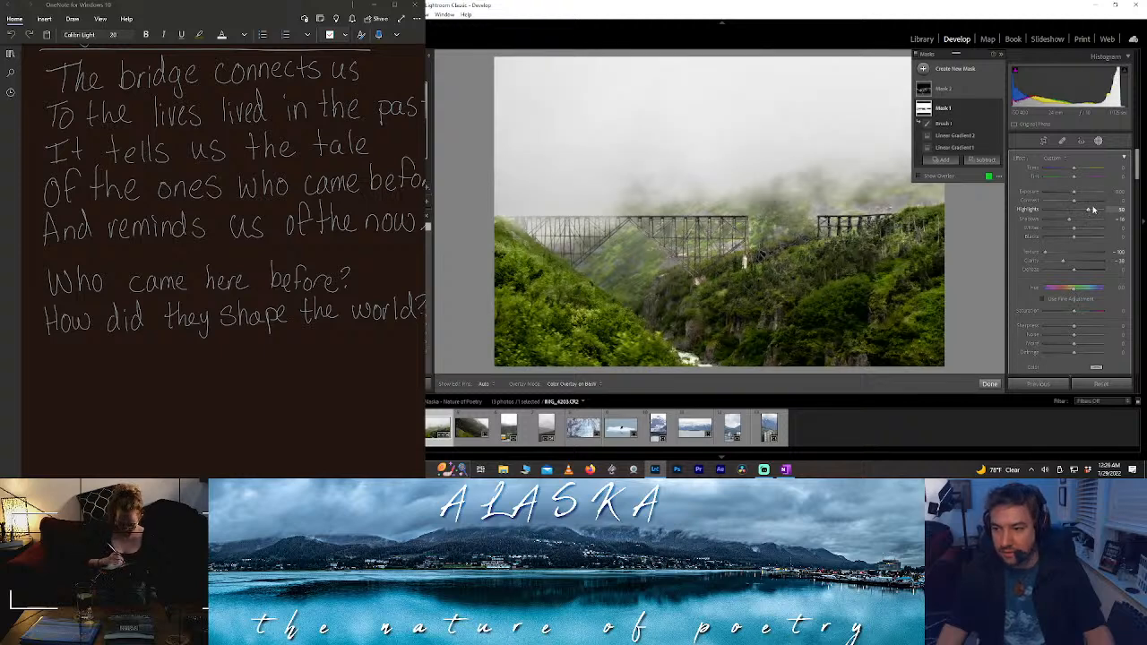
left_click_drag(1090, 211, 1082, 213)
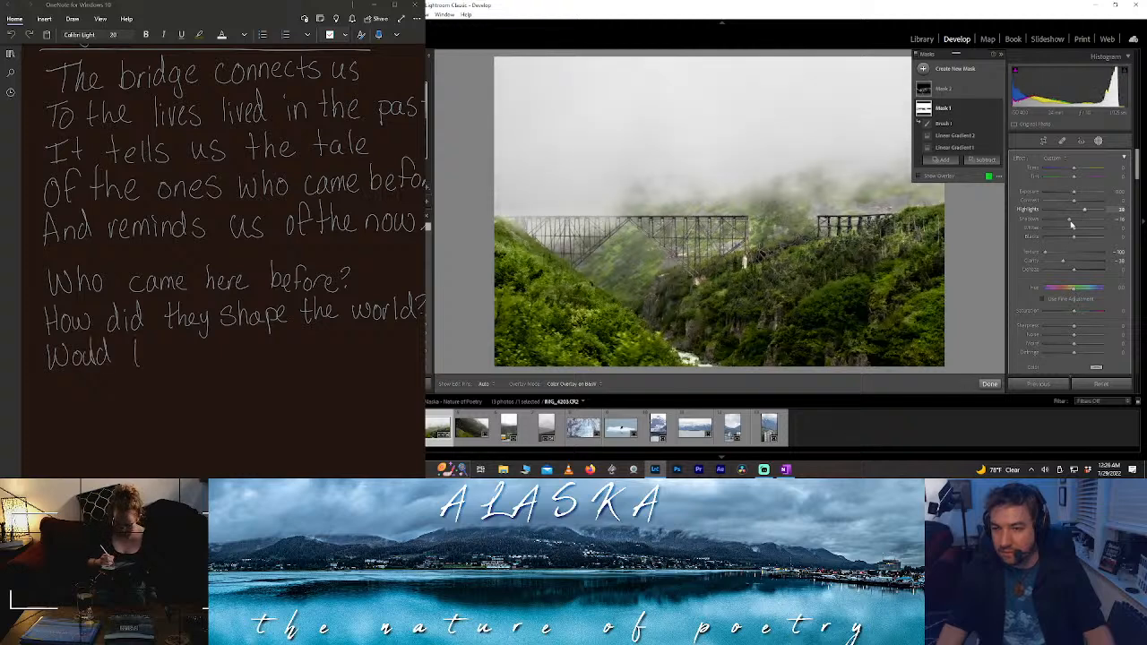
left_click(1098, 141)
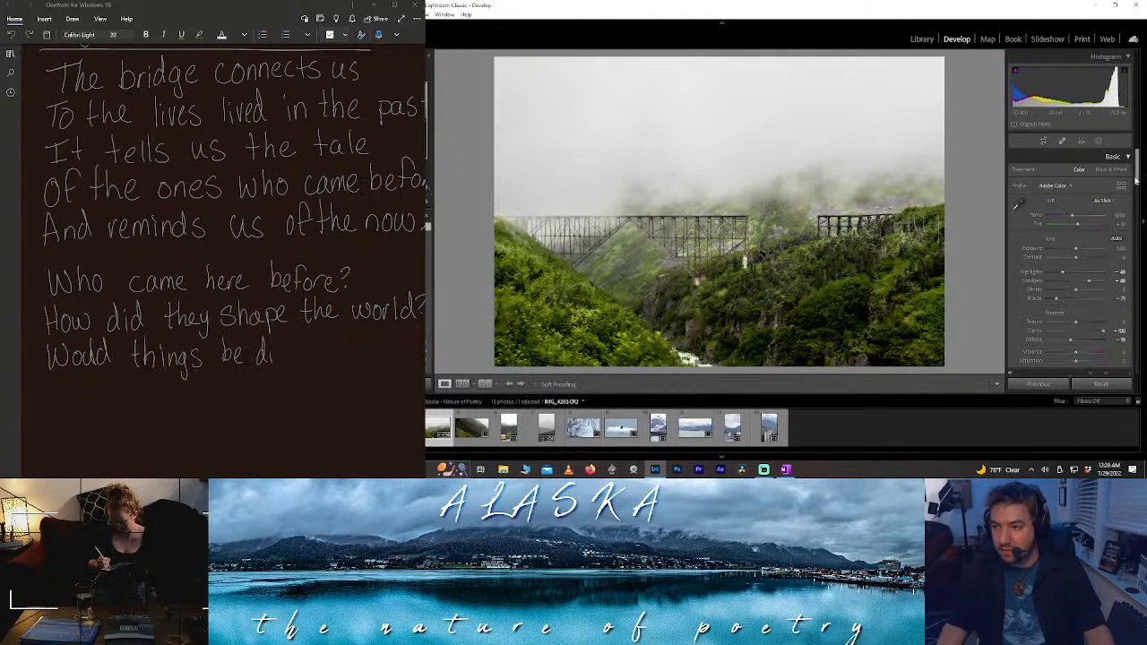
- Raise the green saturation in the HSL adjustments to +72
left_click_drag(1136, 182, 1133, 212)
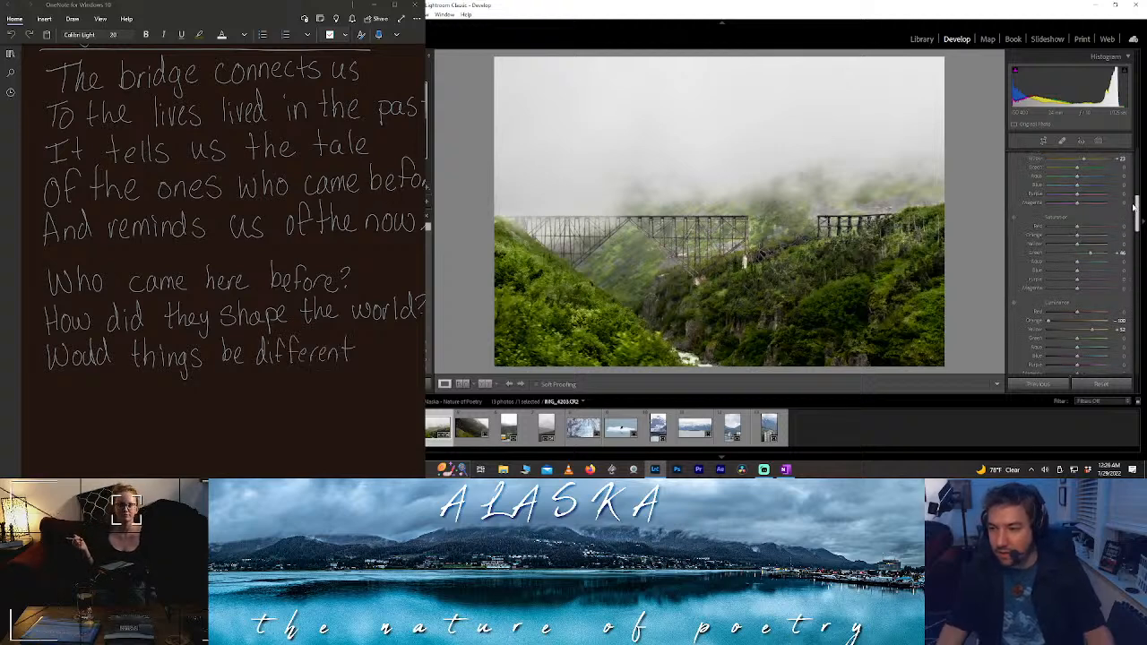
left_click_drag(1140, 195, 1139, 182)
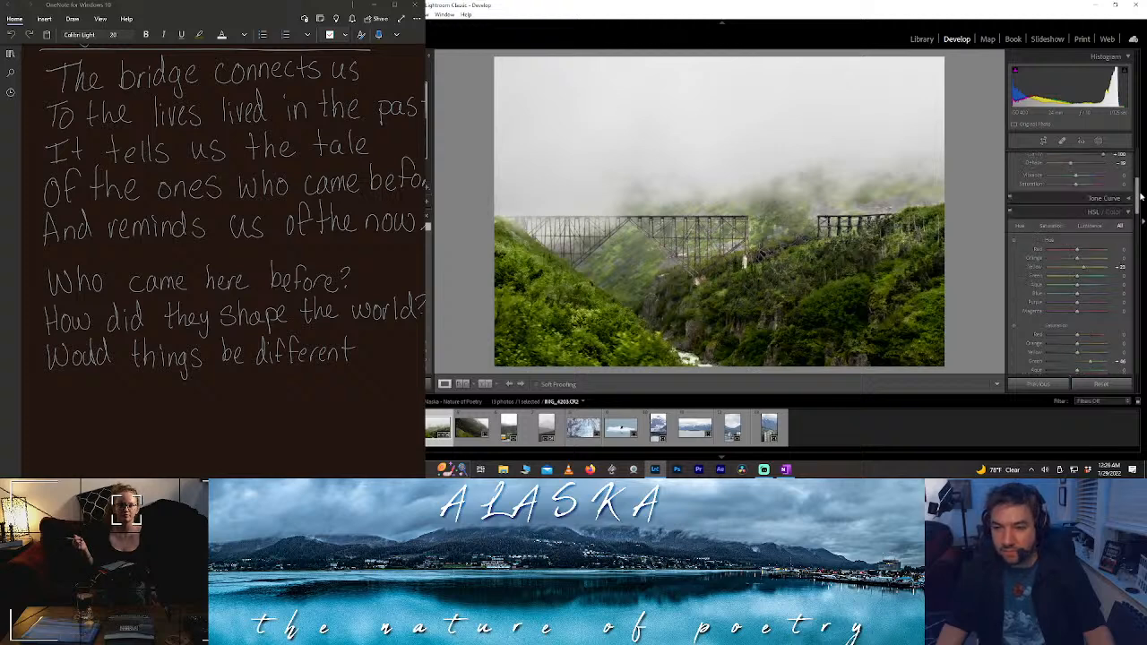
left_click_drag(1084, 361, 1098, 364)
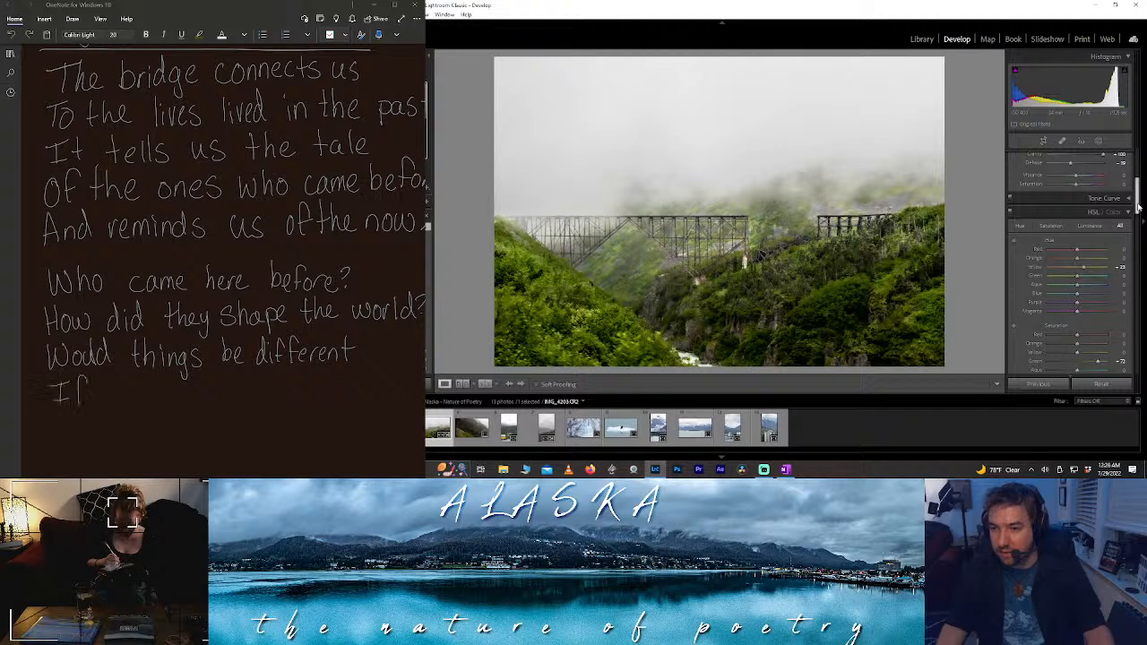
- Try different green and magenta luminance values in the HSL adjustments, resetting them to zero
scroll(1138, 208, "down", 2)
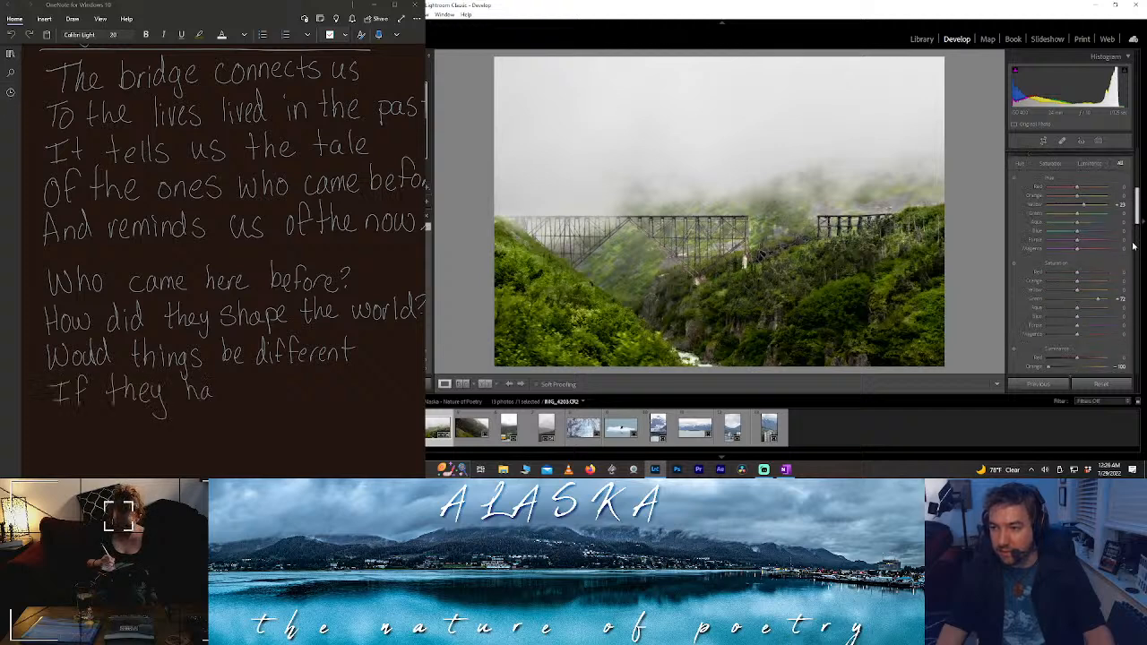
scroll(1100, 278, "down", 3)
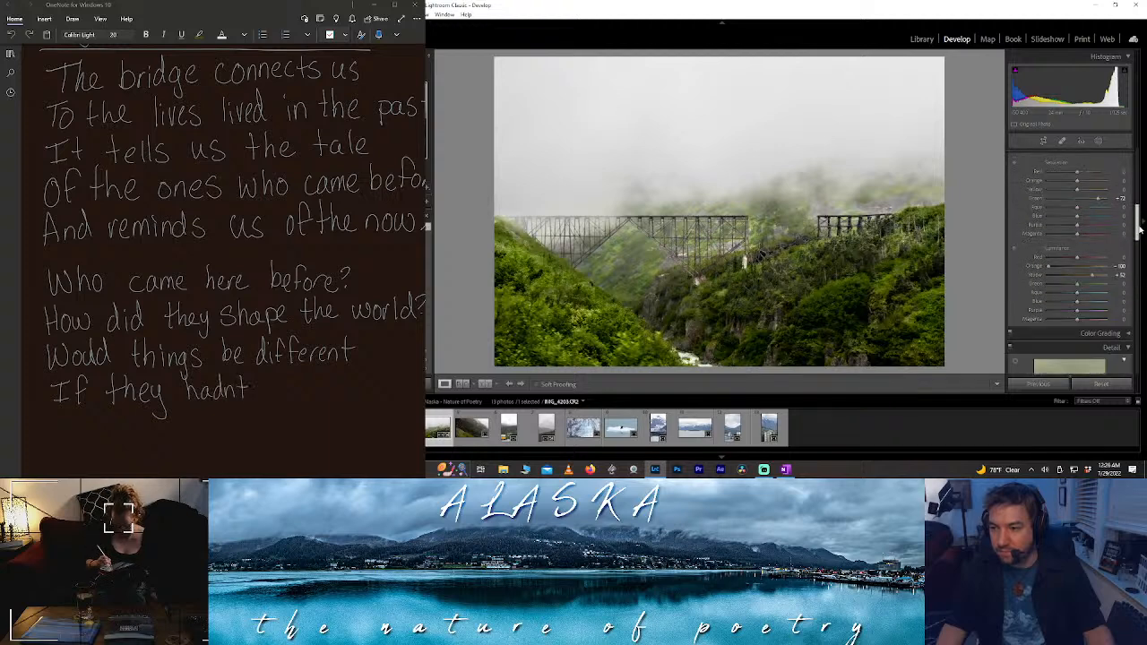
left_click_drag(1057, 282, 1060, 282)
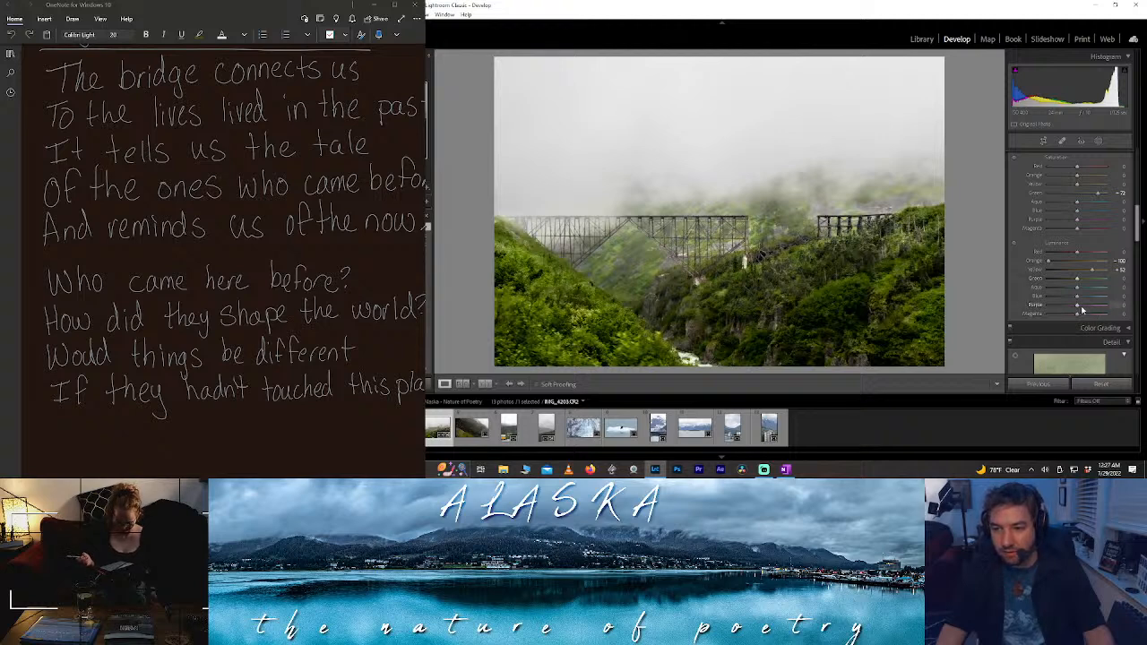
left_click_drag(1108, 309, 1048, 309)
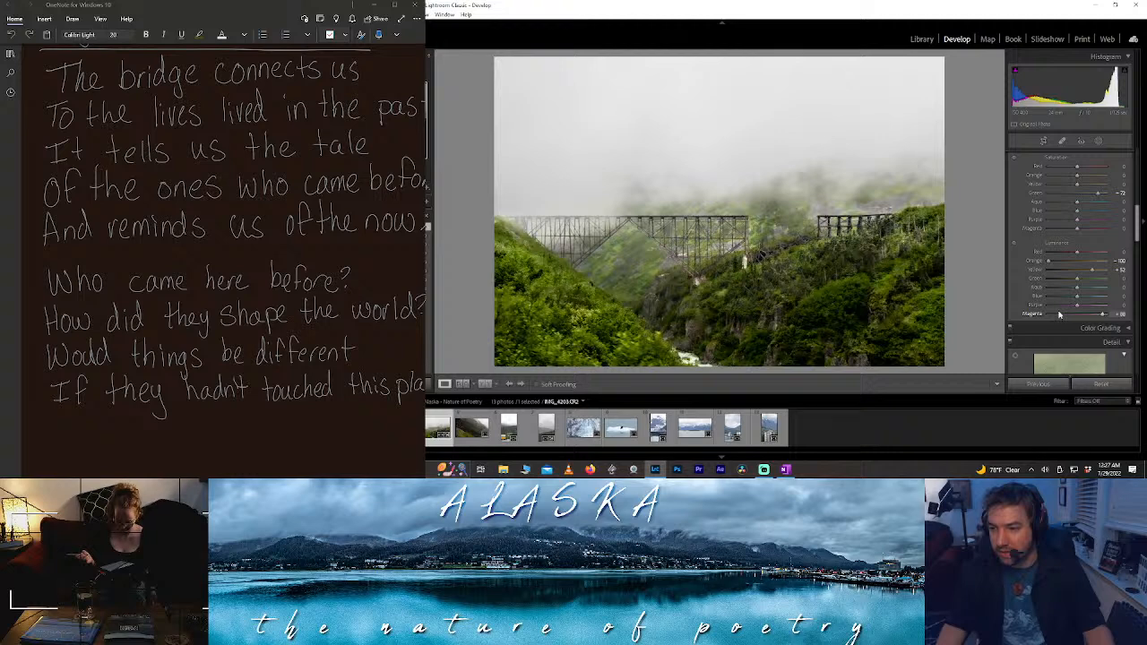
double_click(1059, 313)
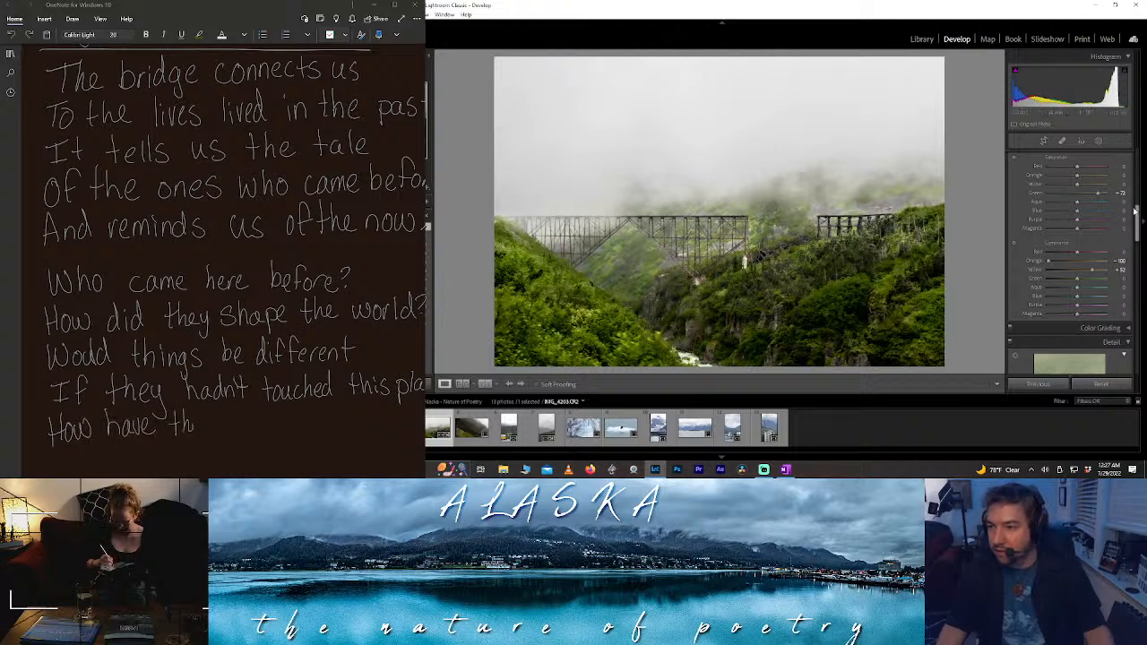
scroll(1068, 290, "up", 5)
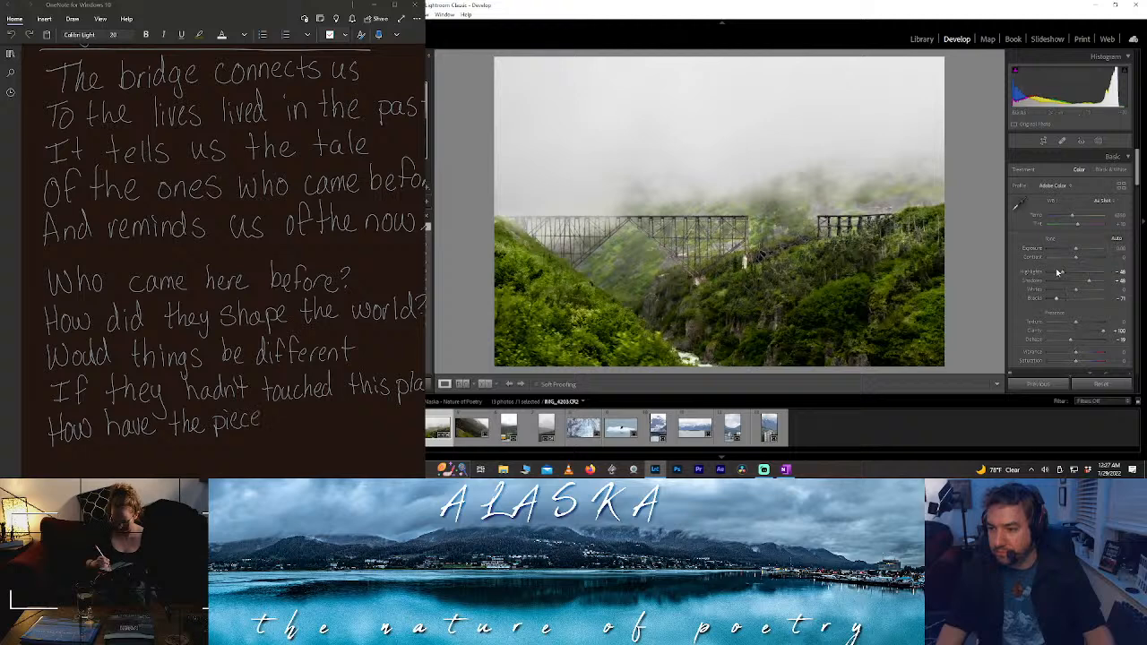
double_click(1103, 324)
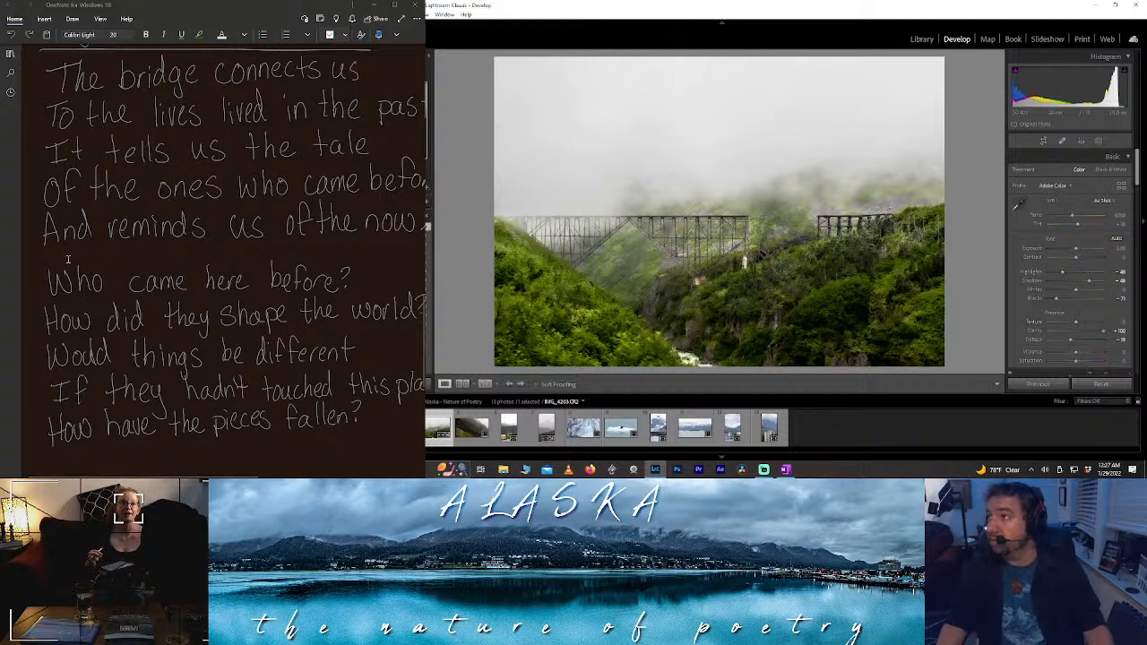
- Create a new color range mask sampled from the misty hillside in the gap between the two bridge sections
scroll(67, 259, "down", 5)
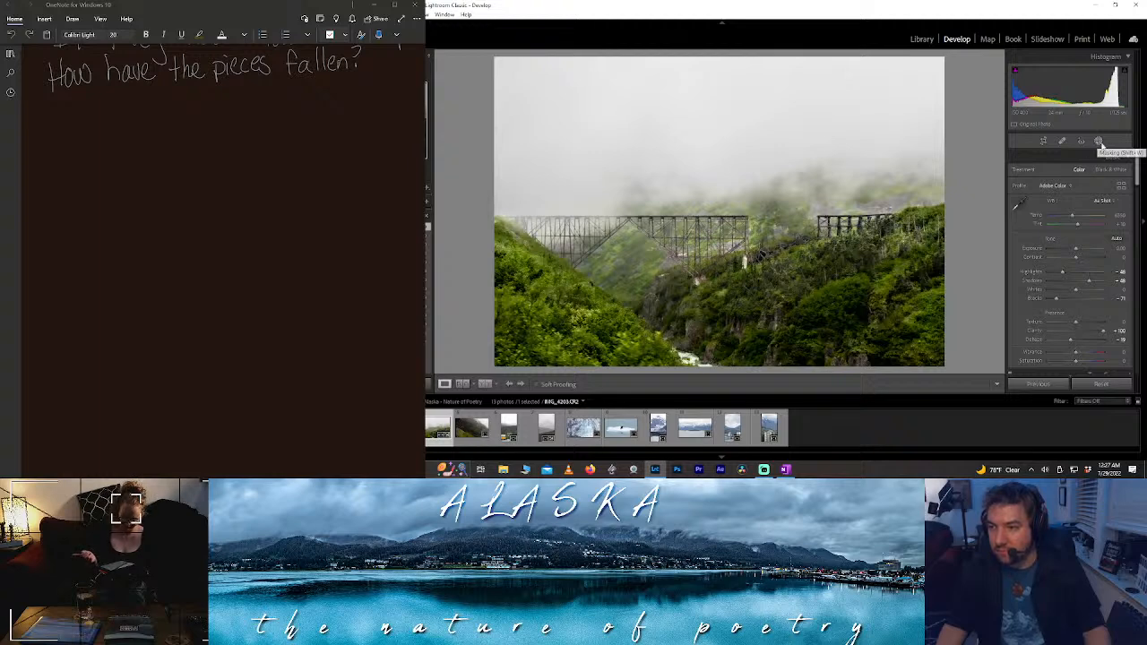
left_click(1099, 141)
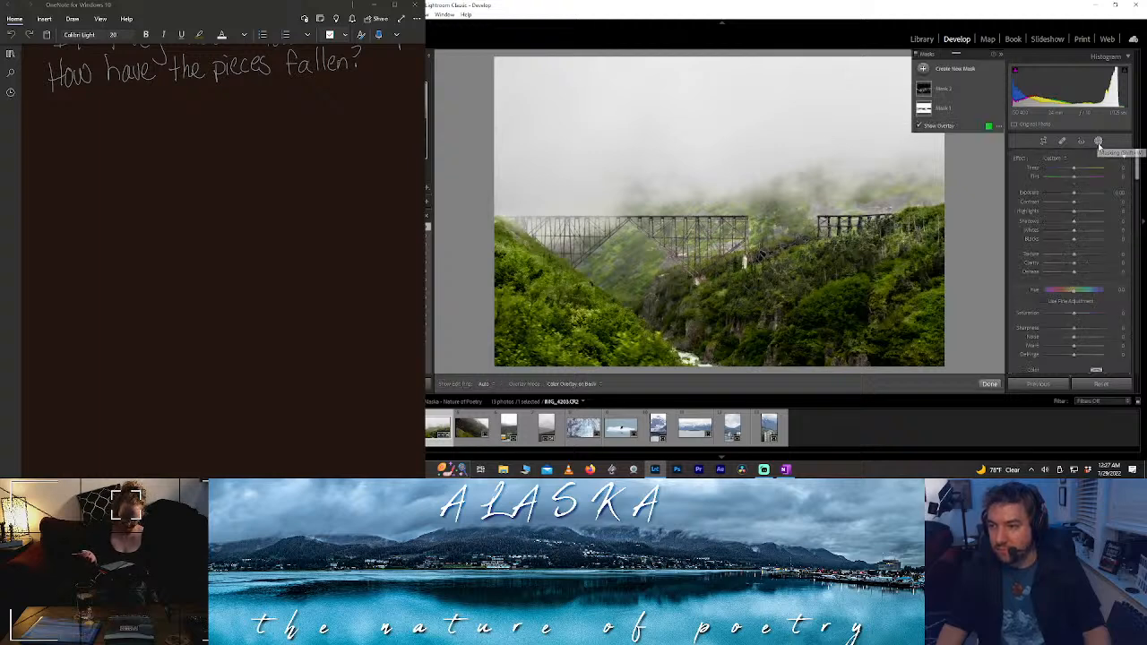
left_click(955, 107)
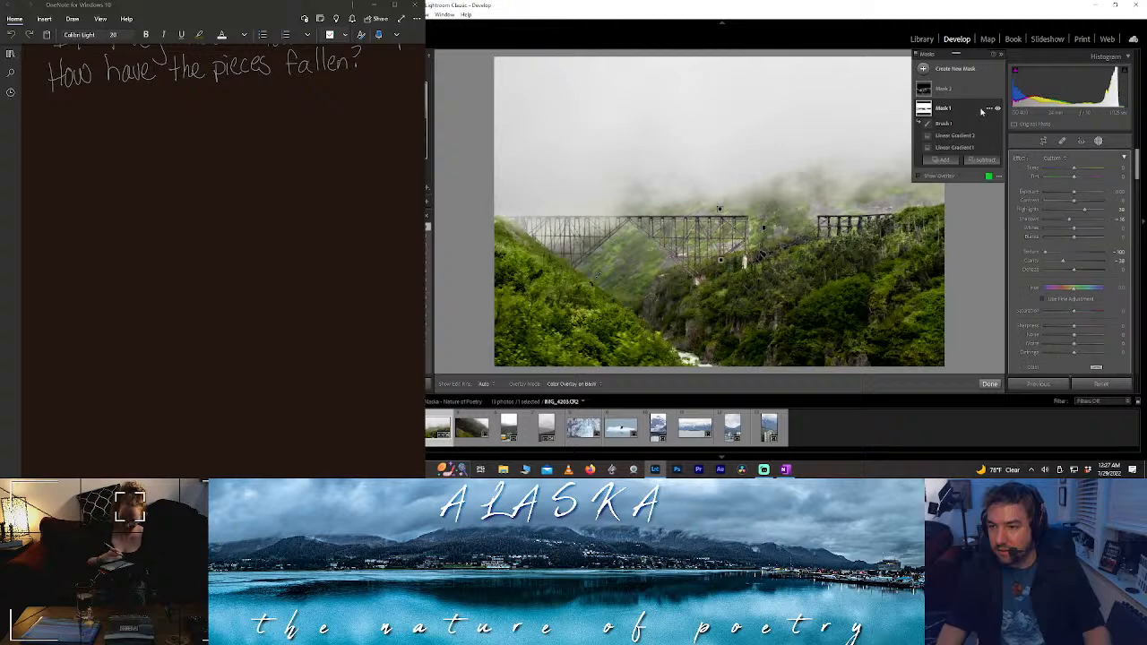
left_click(987, 108)
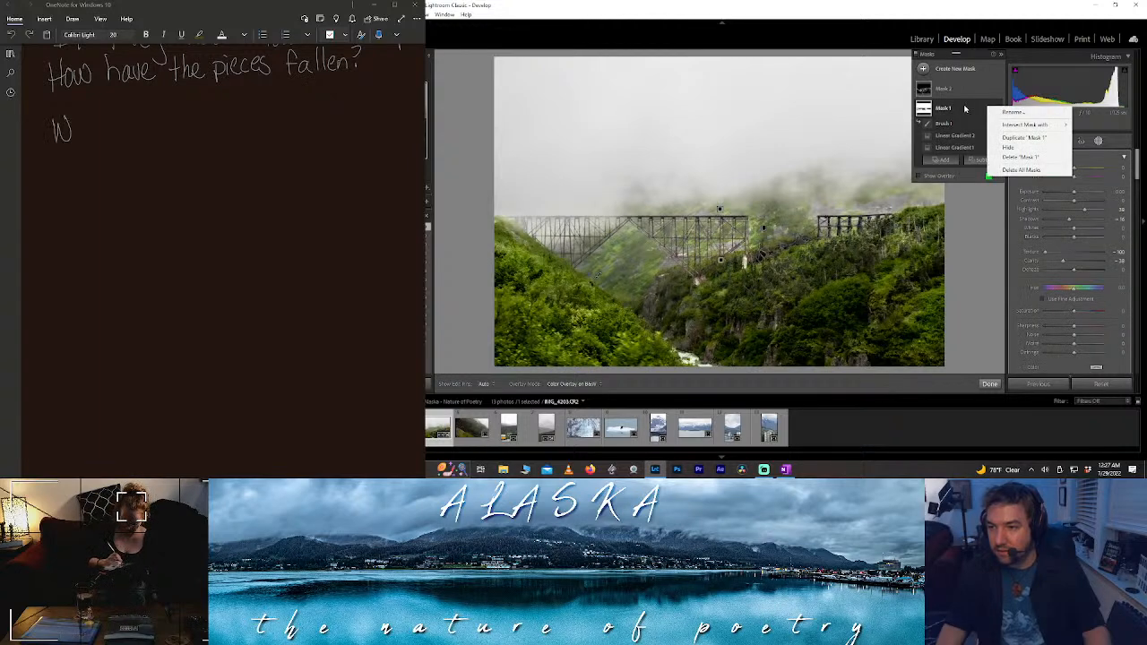
left_click(965, 108)
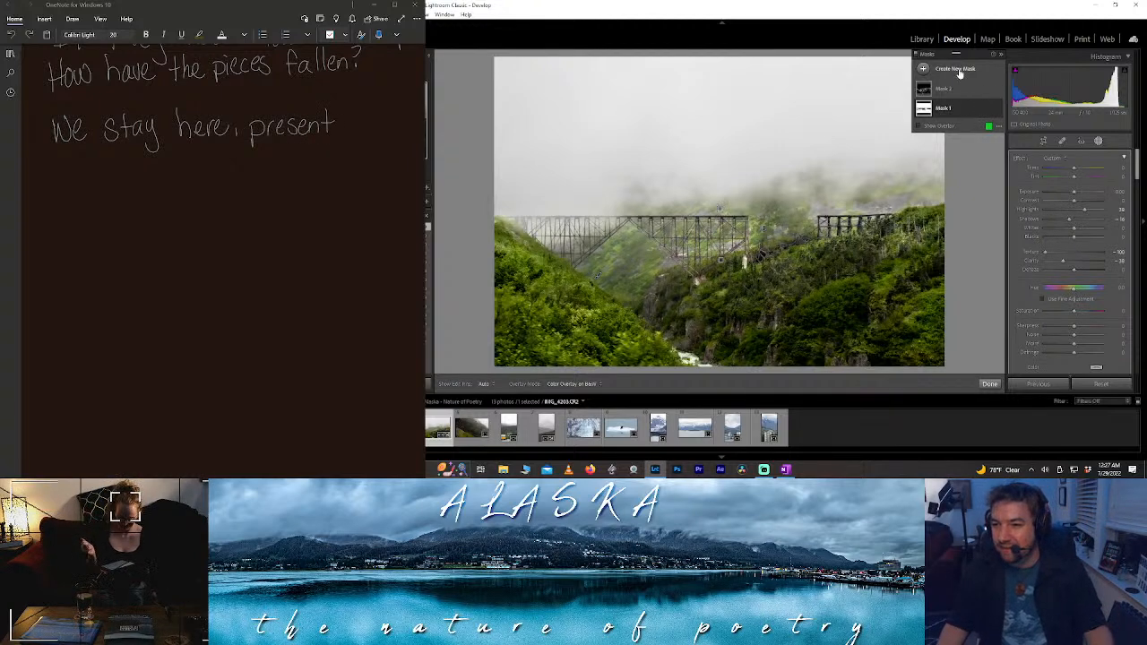
left_click(960, 74)
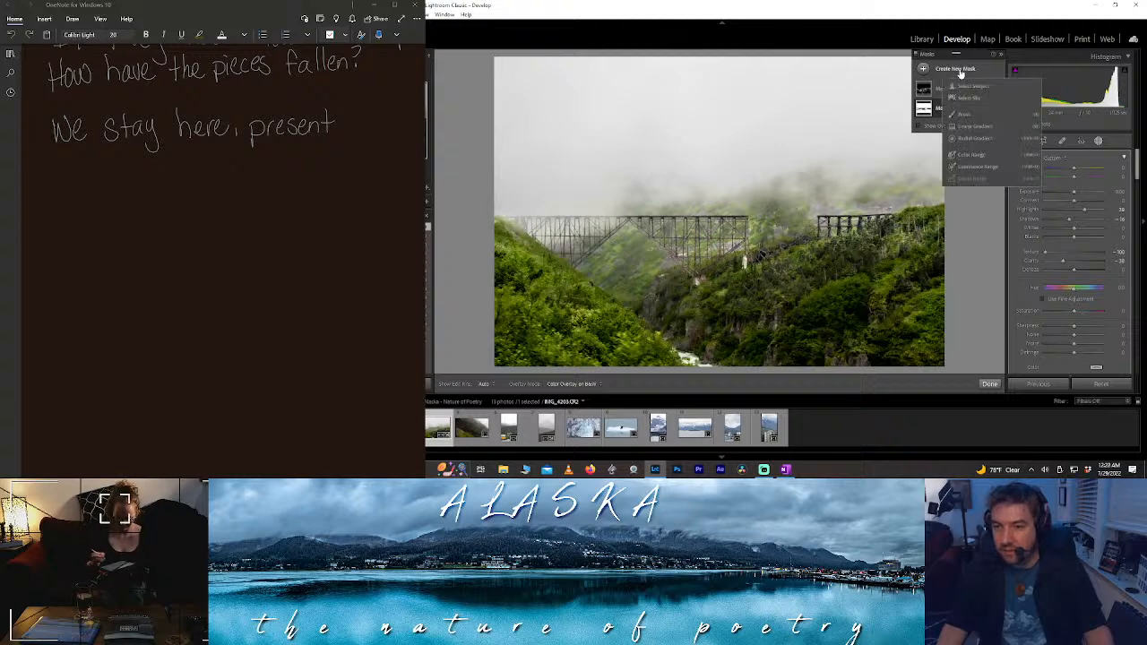
left_click(965, 158)
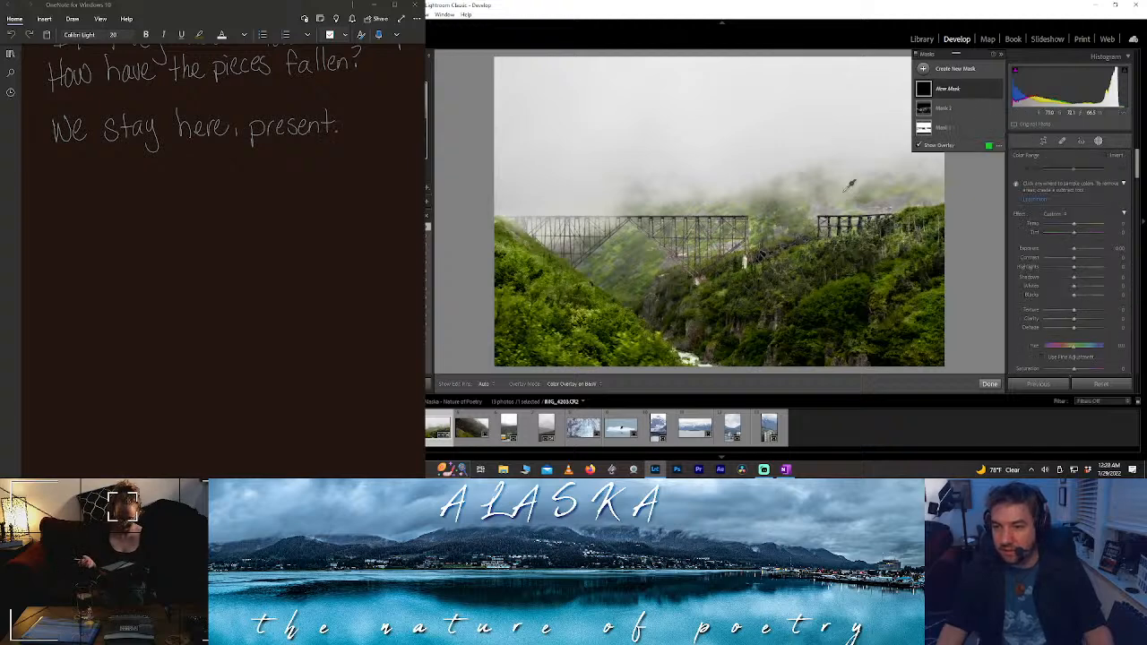
left_click(784, 213)
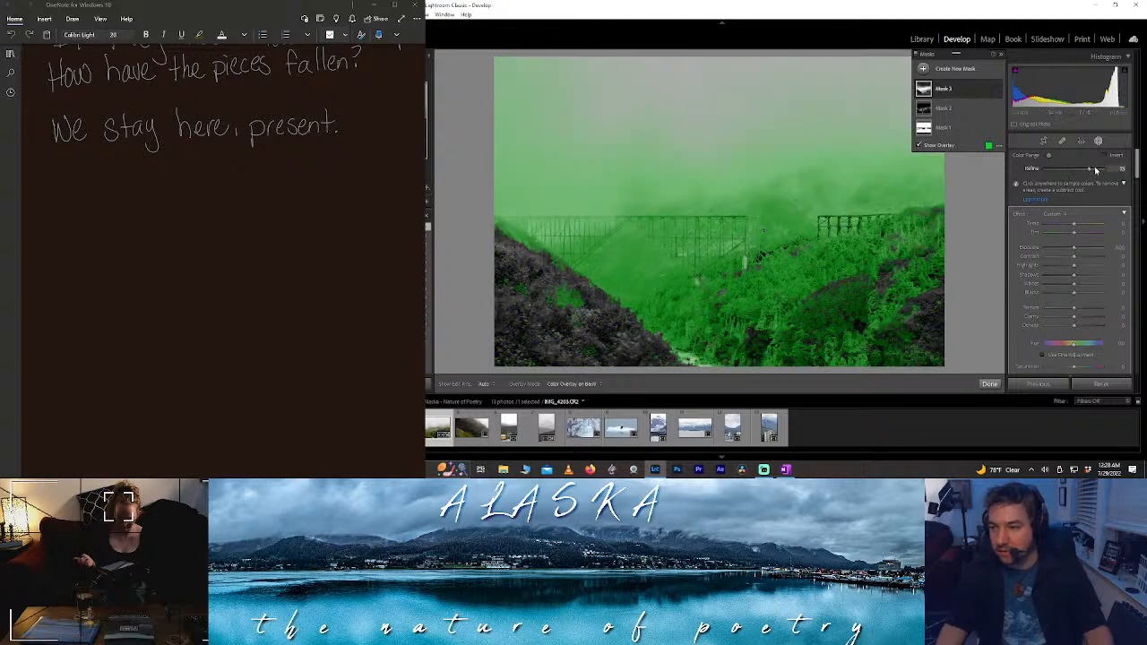
- Adjust the new color range mask's Refine amount and resample it from the bright green foliage on the left hillside
left_click_drag(1094, 168, 1079, 169)
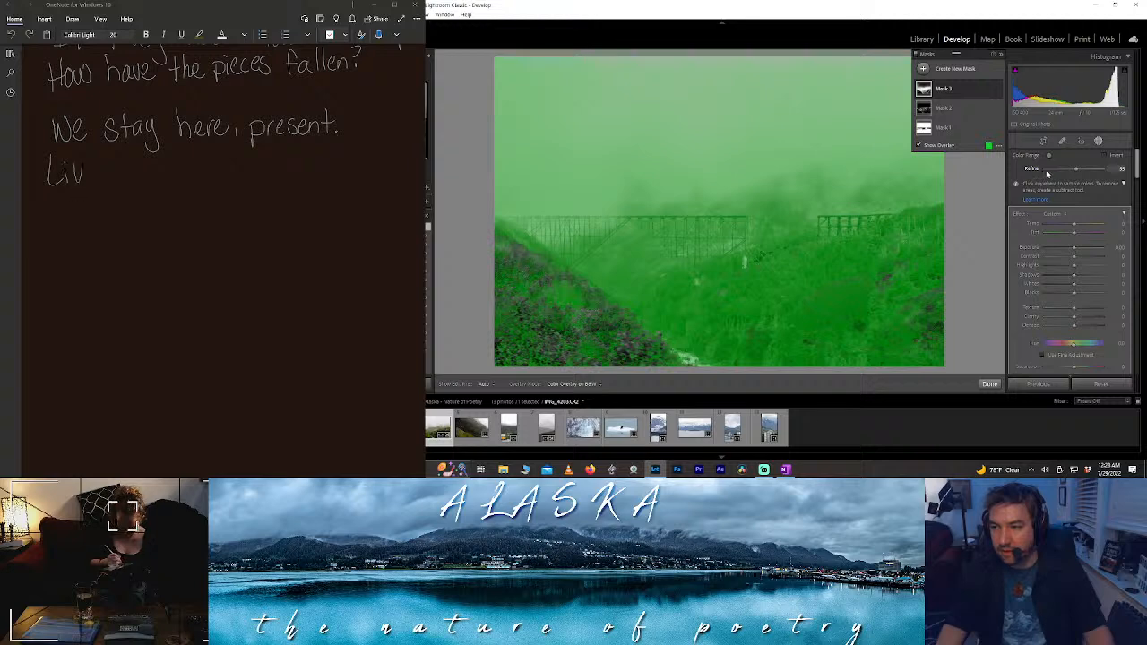
left_click(1045, 170)
left_click_drag(1045, 171, 1081, 171)
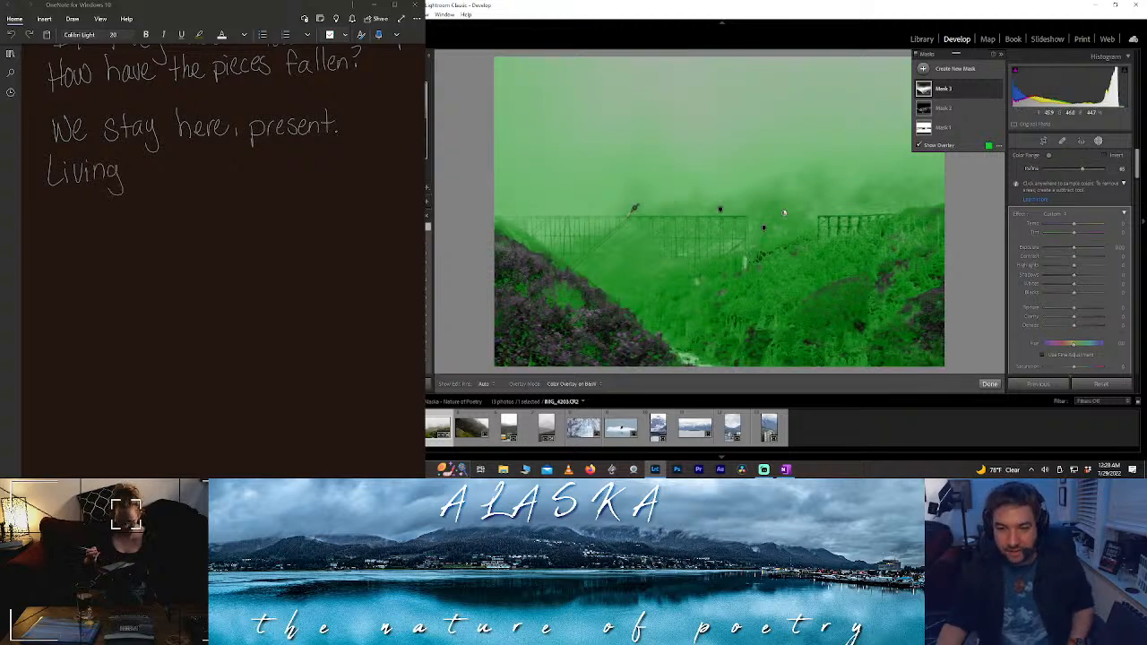
left_click(626, 216)
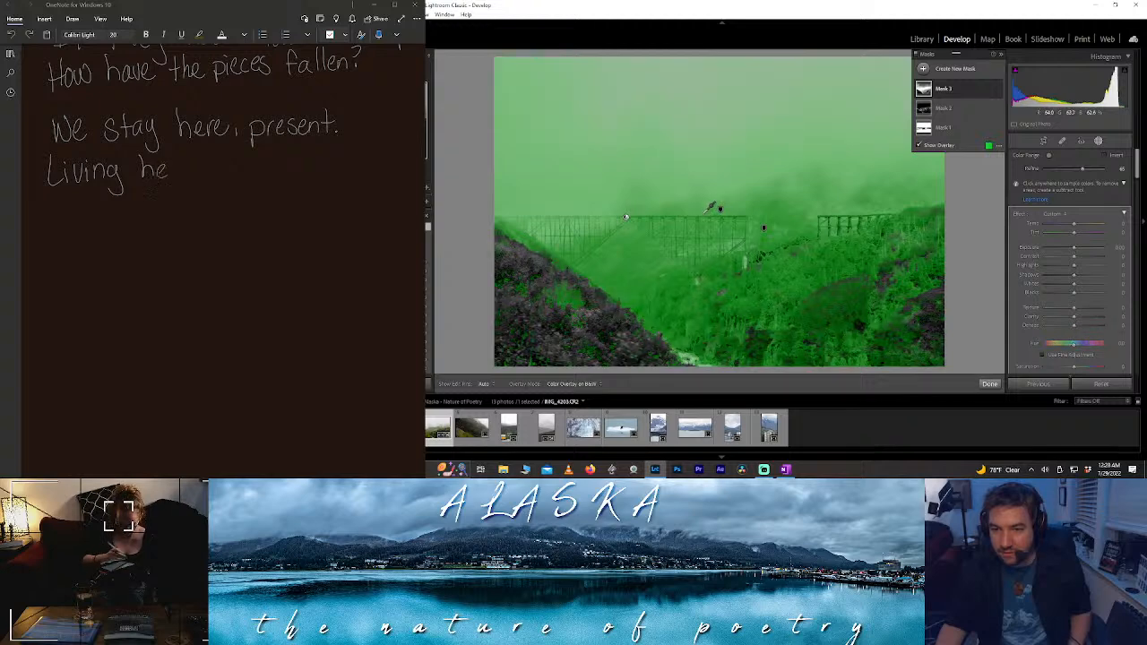
left_click(600, 321)
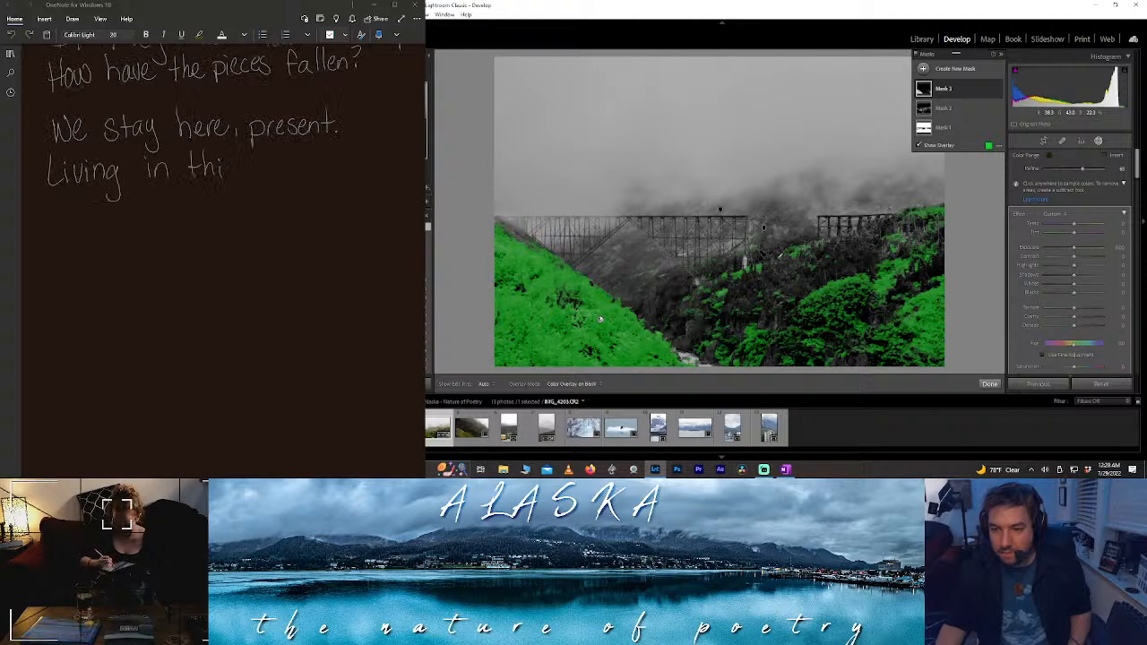
- Try extending the color range sample to the dark hillside beneath the bridge gap and varying its Refine amount
left_click(789, 261, "shift")
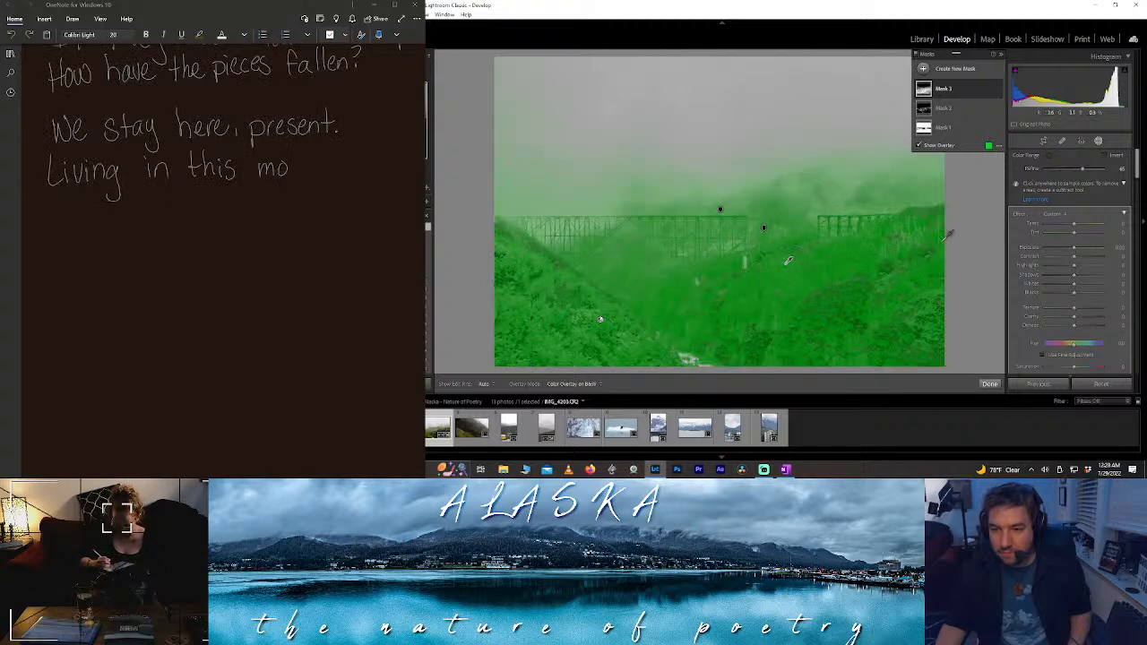
left_click_drag(1082, 169, 1049, 169)
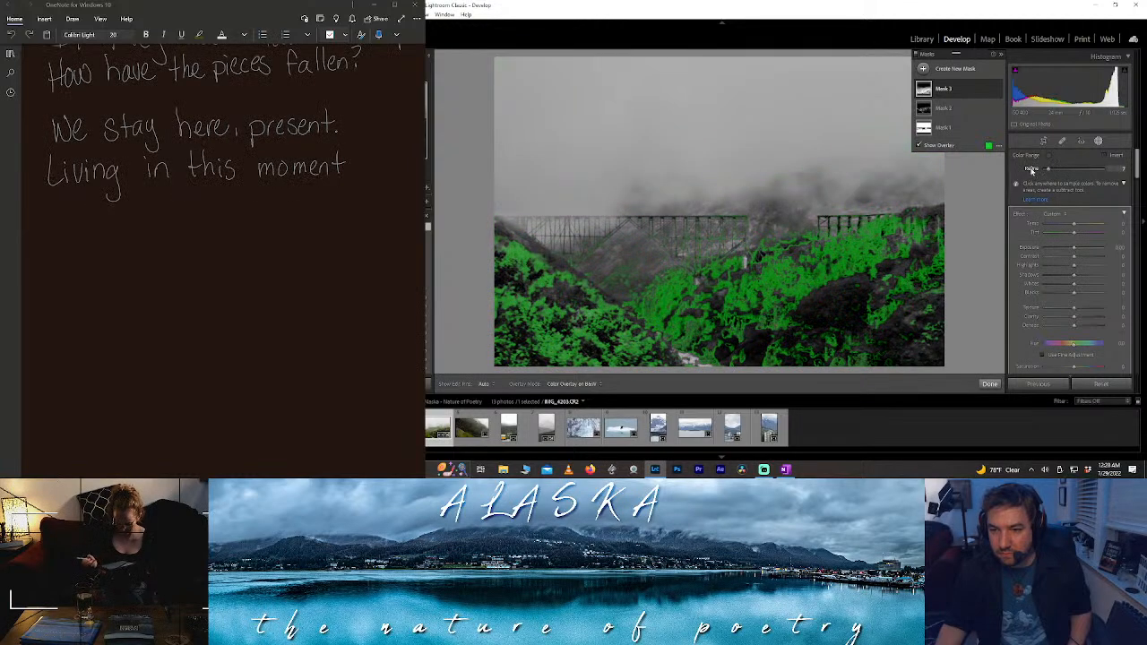
left_click(1080, 168)
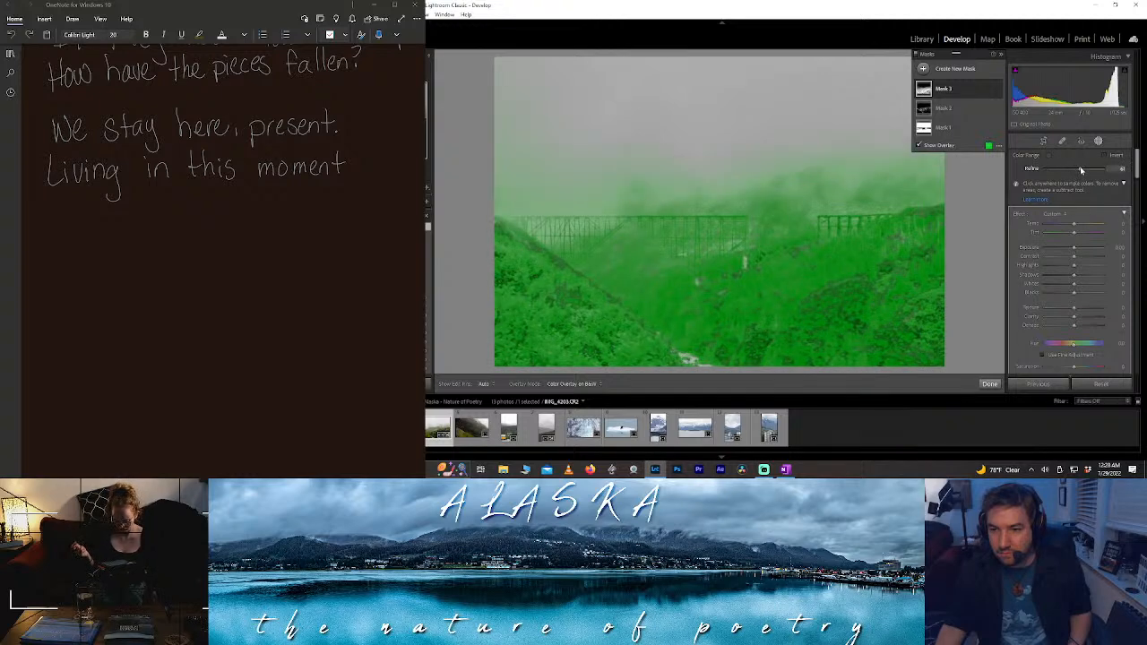
double_click(1080, 169)
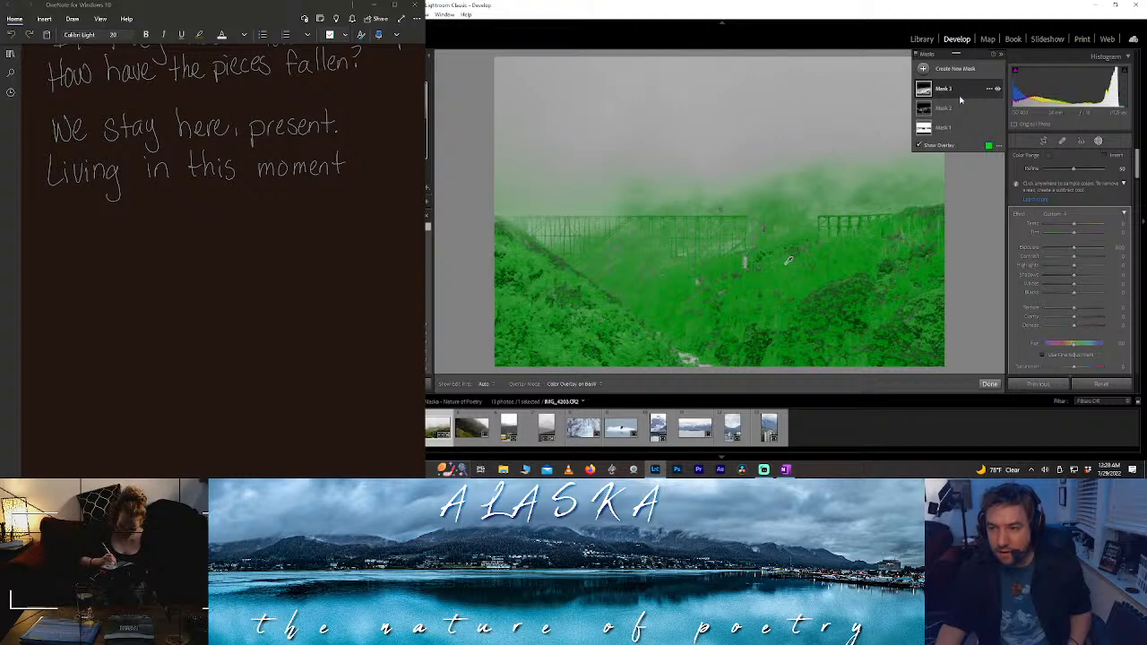
- Delete the color range component from the newest mask and add a brush component to it instead
left_click(961, 90)
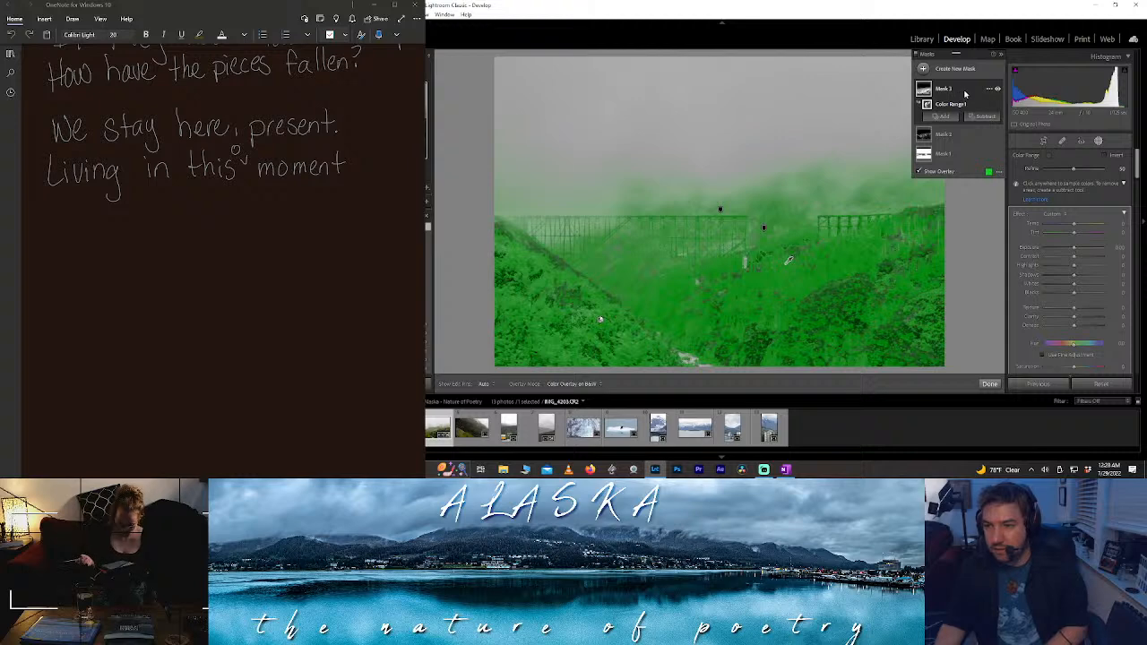
key("Delete")
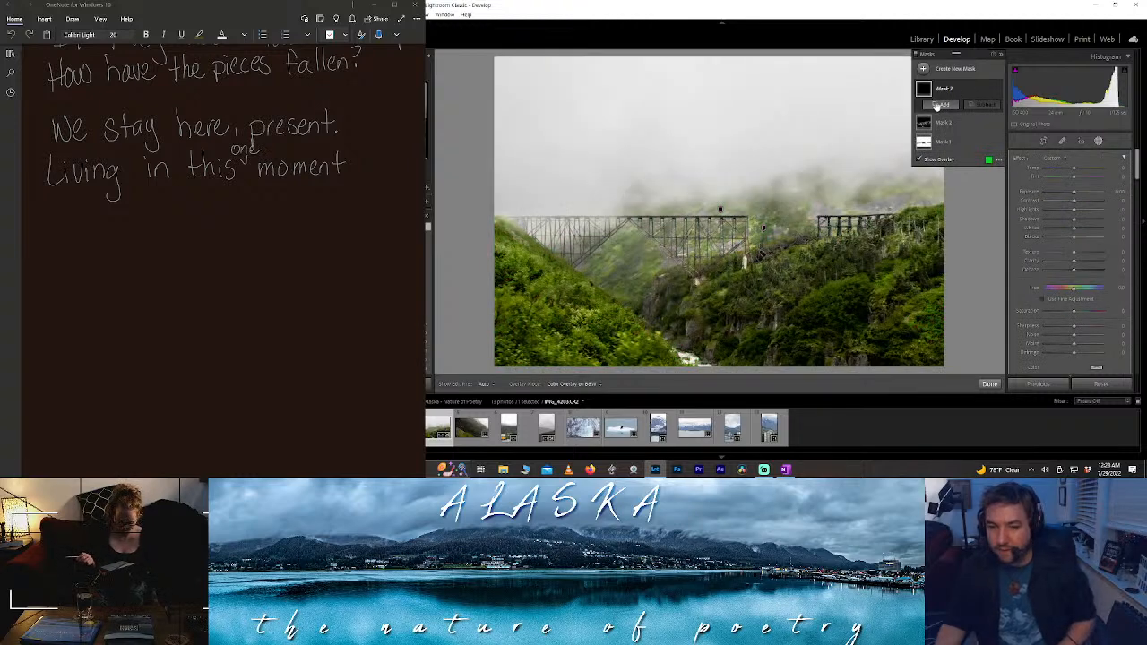
left_click(937, 106)
left_click(958, 153)
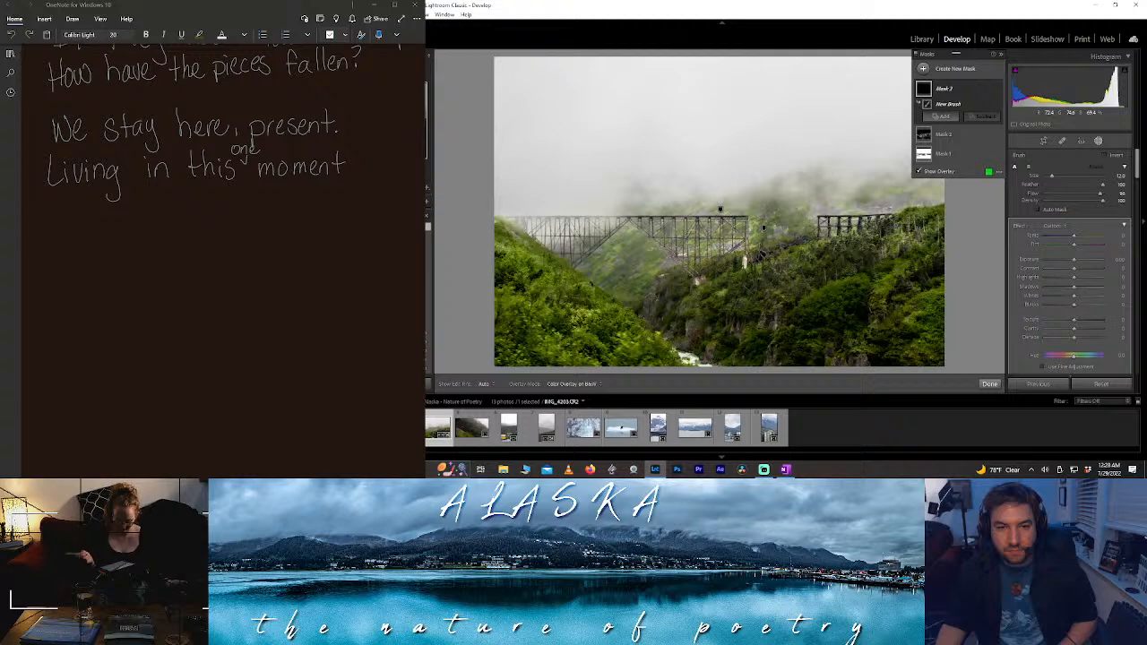
- Paint a straight band of the brush mask along the deck of the bridge from its far left end
key("z")
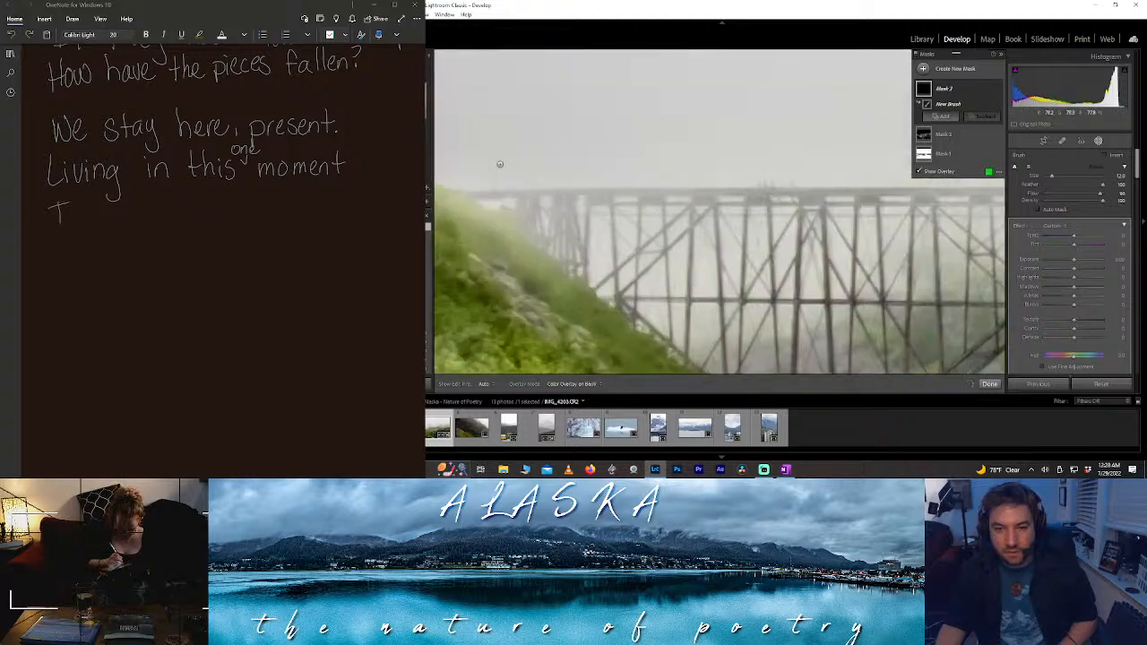
key("[")
key("h")
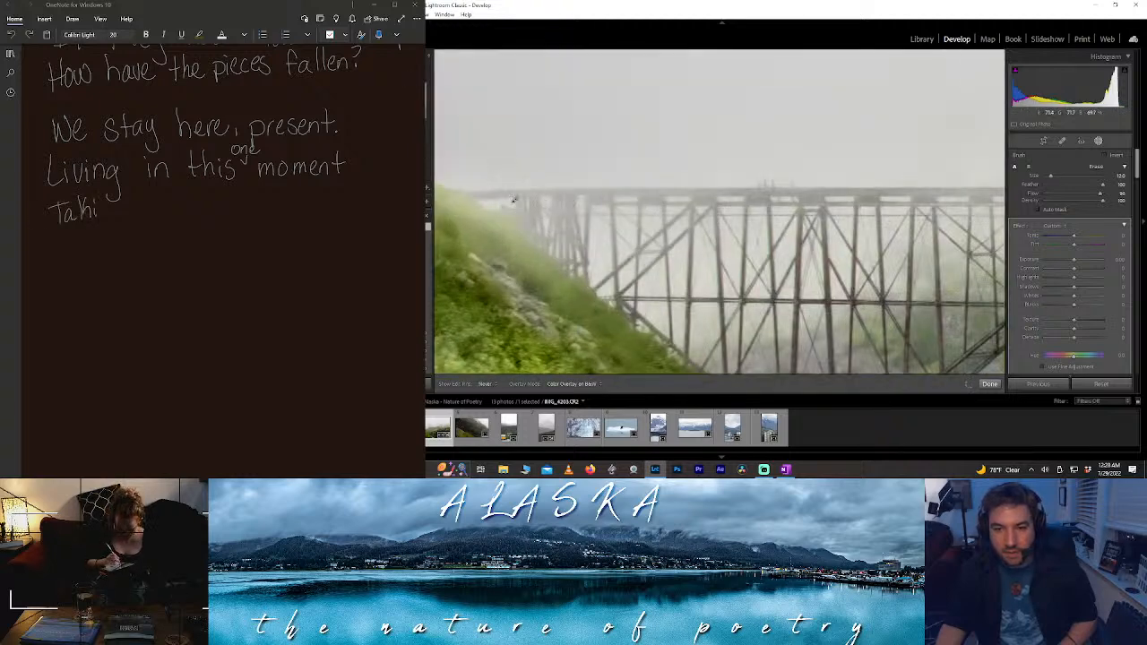
left_click(515, 199)
left_click(811, 201, "shift")
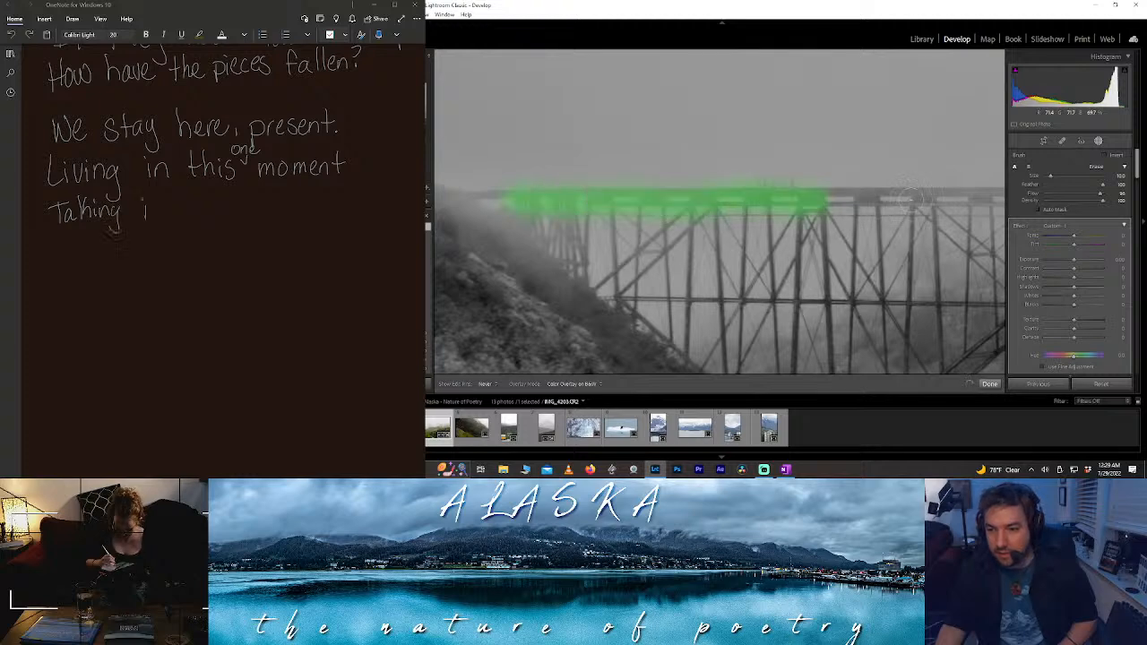
left_click(970, 204, "shift")
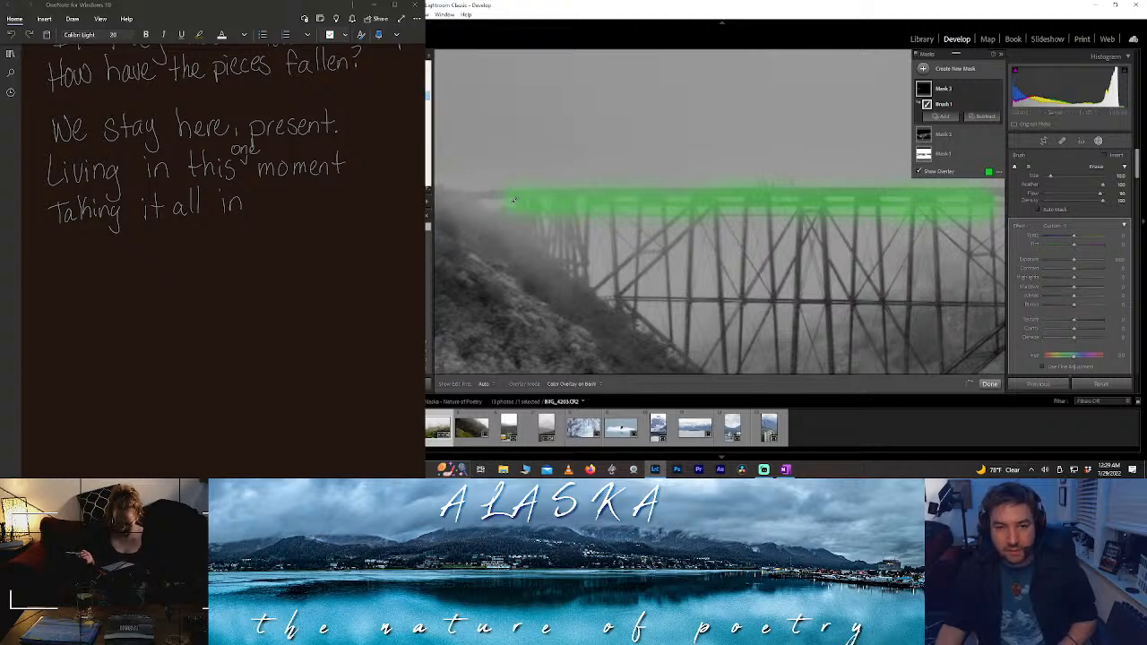
- Paint the brush mask over the left V-shaped truss, filling the latticework from the deck down to its lowest point
left_click(427, 105)
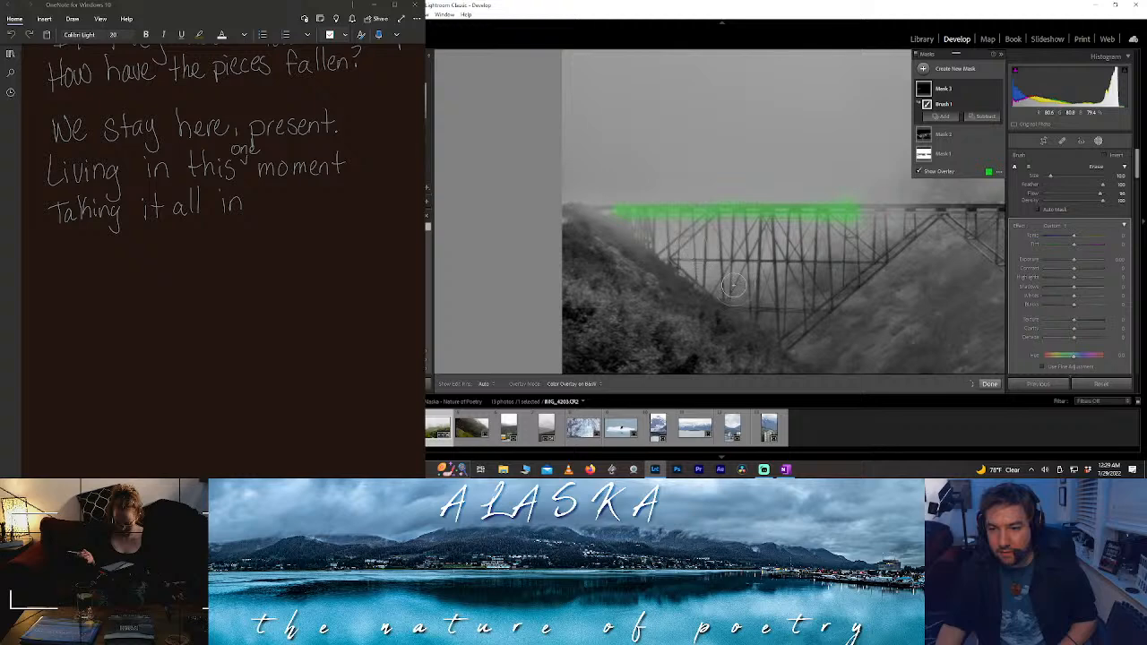
key("h")
mouse_move(844, 275)
left_mouse_down()
mouse_move(910, 223)
mouse_move(811, 224)
left_mouse_up()
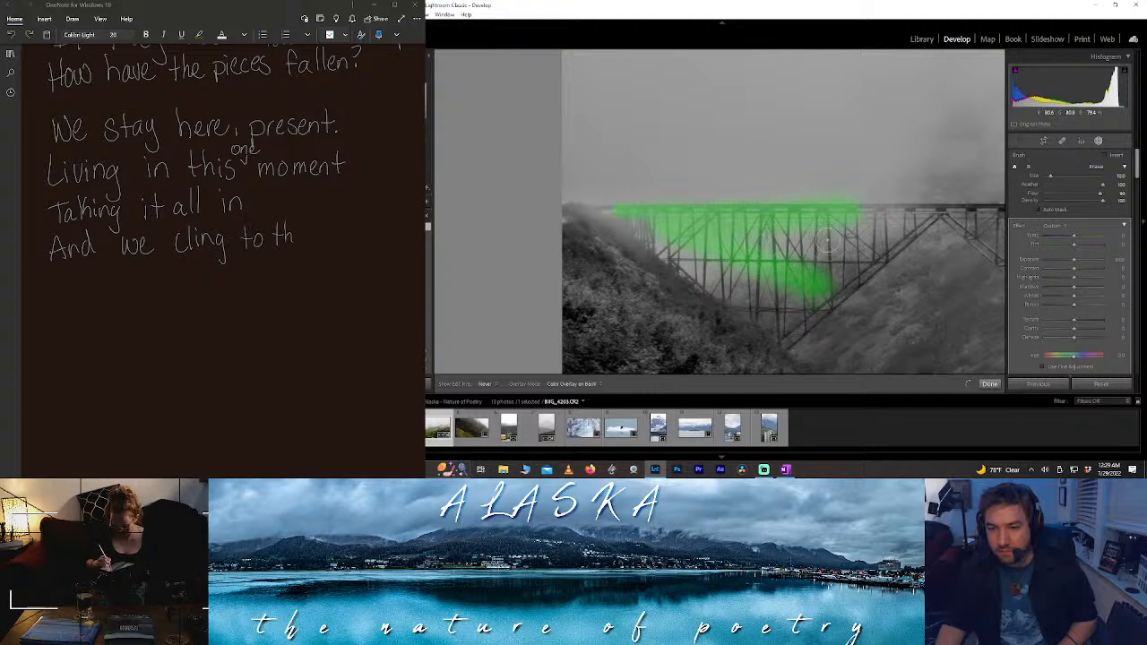
left_click_drag(822, 269, 824, 259)
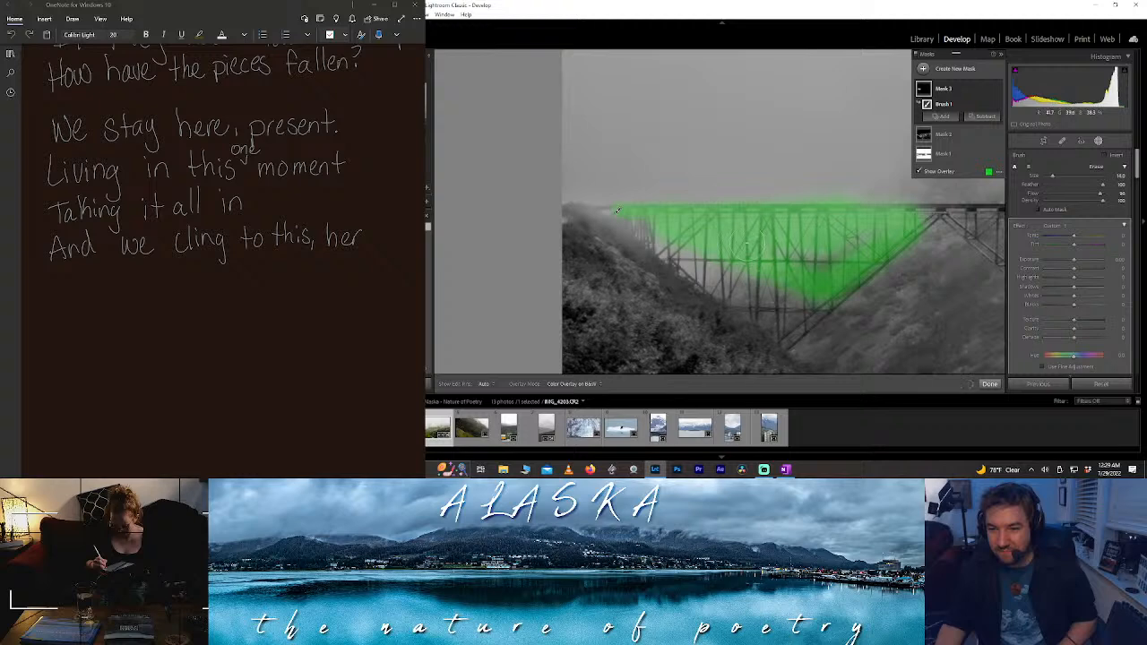
key("h")
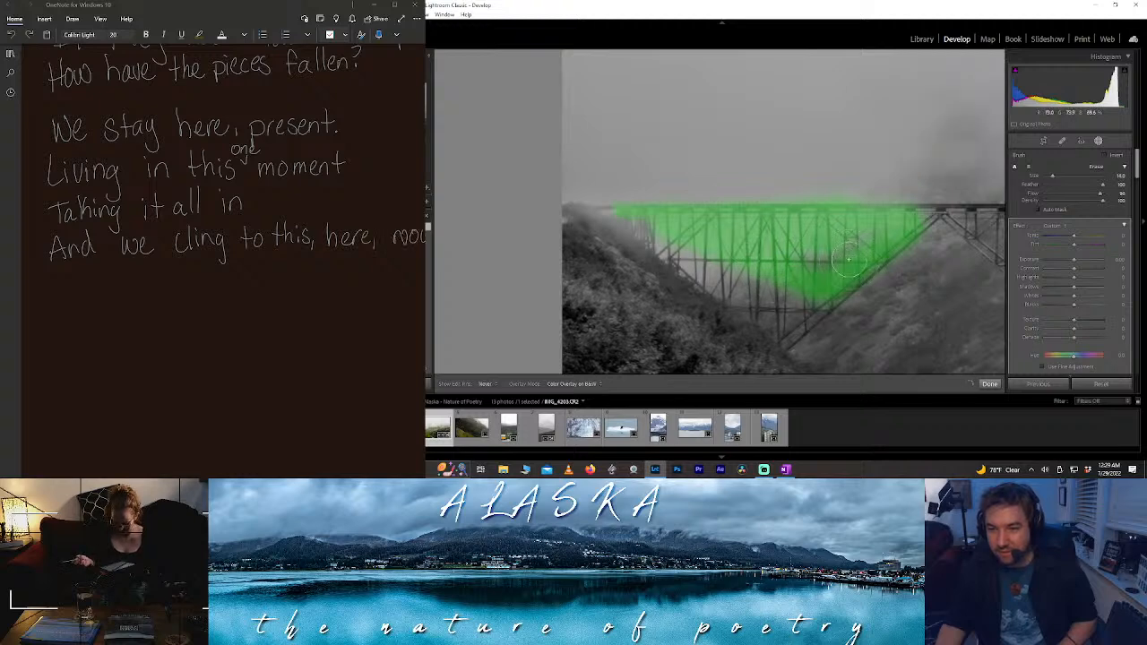
mouse_move(848, 259)
left_mouse_down()
mouse_move(777, 310)
mouse_move(768, 280)
left_mouse_up()
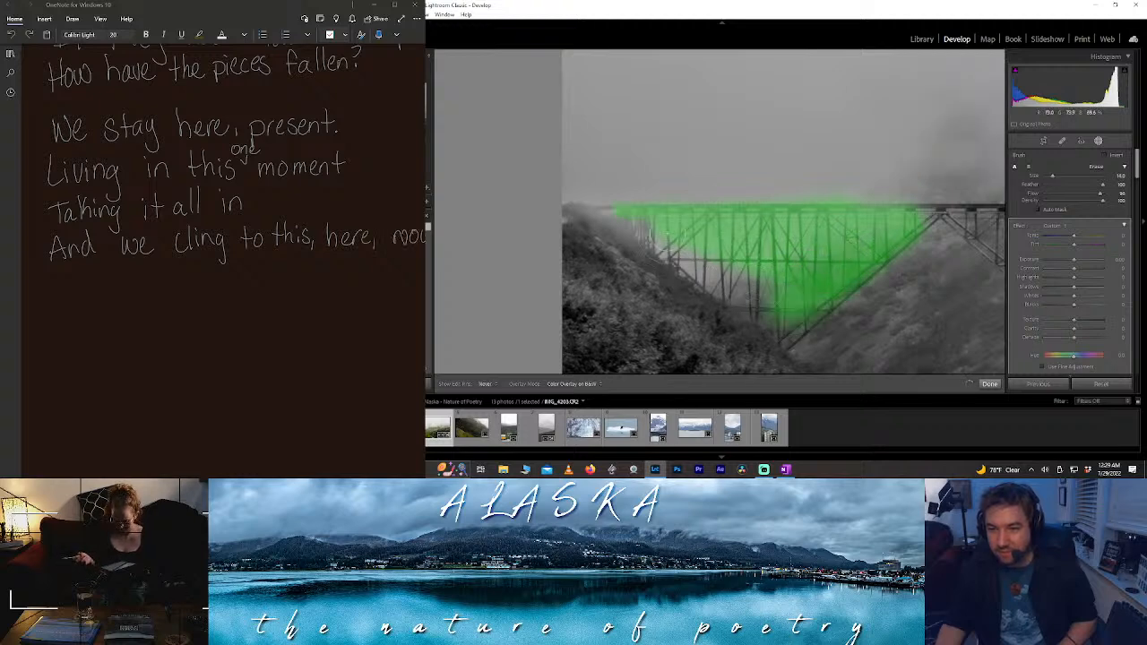
mouse_move(690, 264)
left_mouse_down()
mouse_move(722, 273)
mouse_move(779, 331)
mouse_move(785, 323)
mouse_move(717, 300)
mouse_move(686, 261)
left_mouse_up()
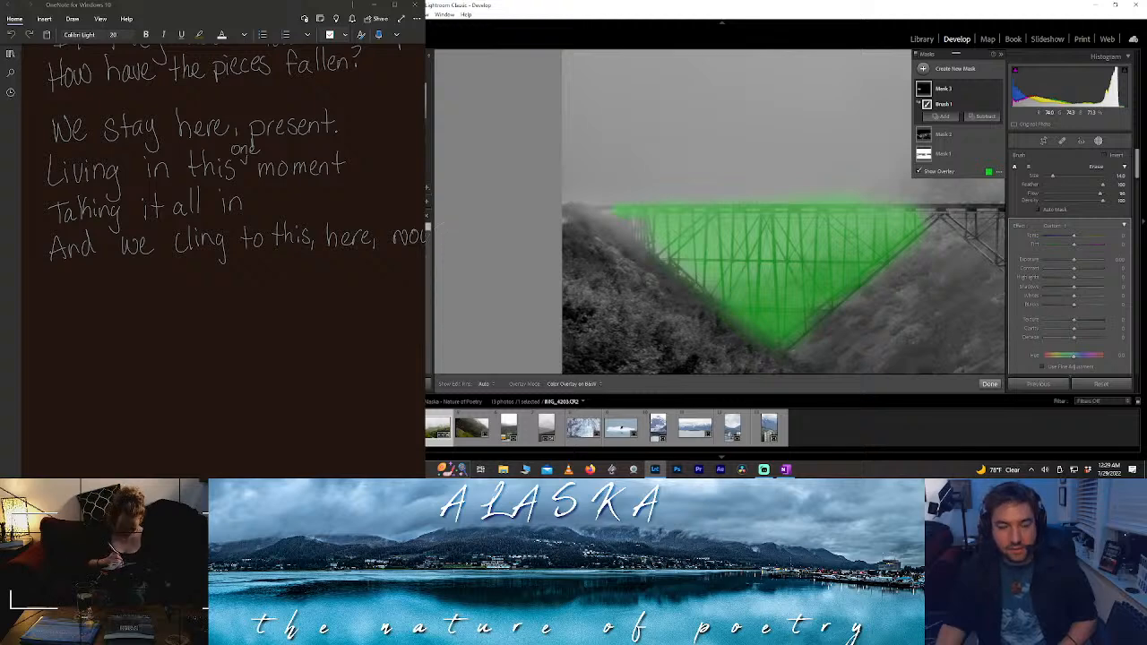
- Paint the brush mask over the second V-shaped truss and fill in the deck where the two trusses meet
key("Right")
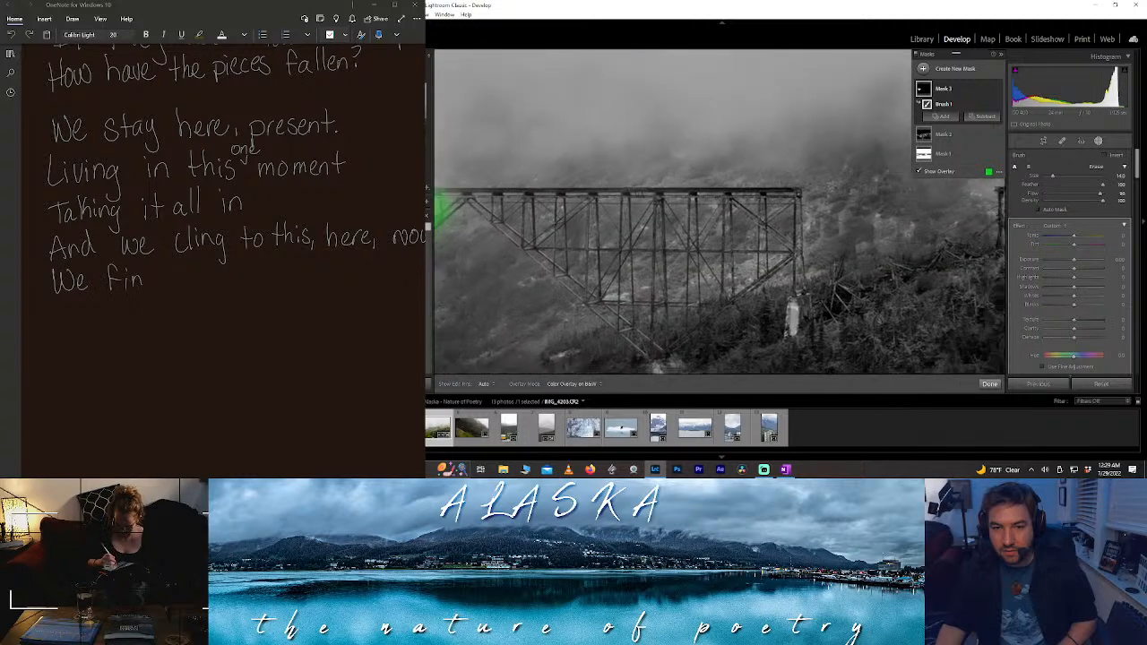
left_click(478, 198)
left_click_drag(493, 203, 651, 204)
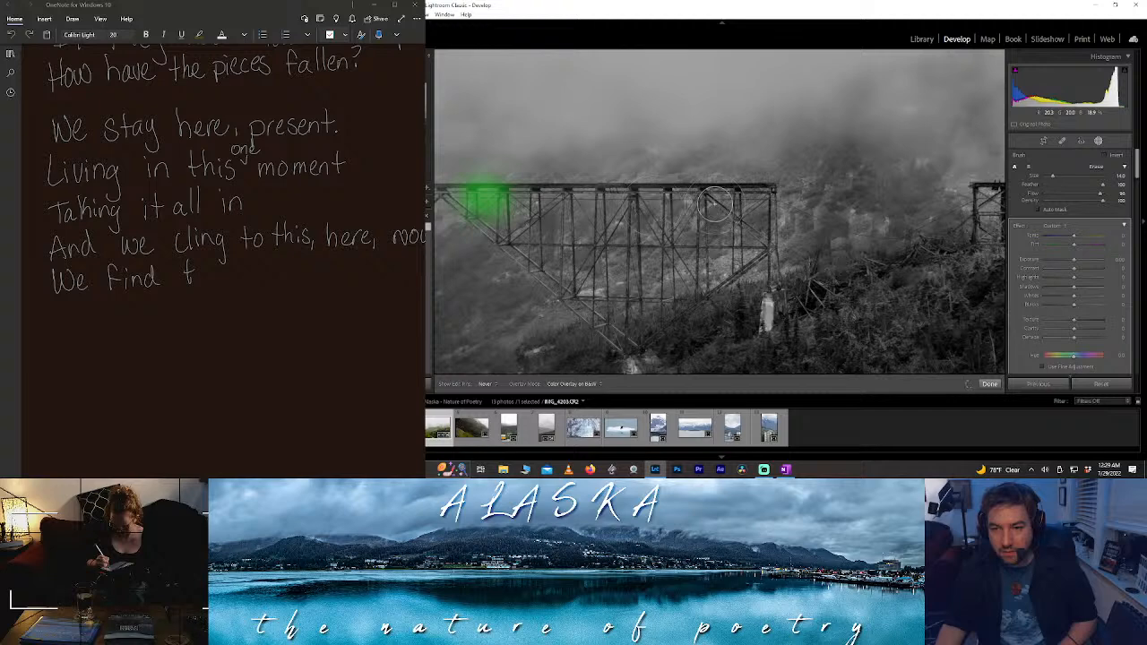
mouse_move(754, 233)
left_mouse_down()
mouse_move(755, 268)
mouse_move(679, 276)
mouse_move(604, 302)
left_mouse_up()
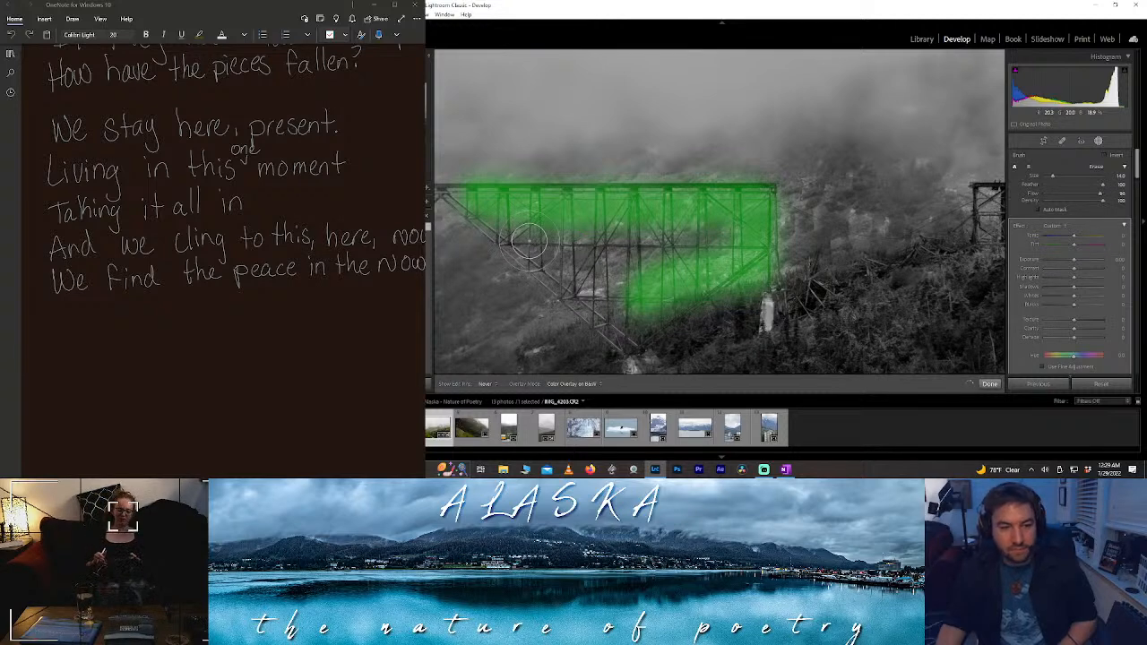
mouse_move(627, 277)
left_mouse_down()
mouse_move(713, 235)
mouse_move(506, 235)
mouse_move(618, 335)
mouse_move(580, 256)
mouse_move(685, 263)
left_mouse_up()
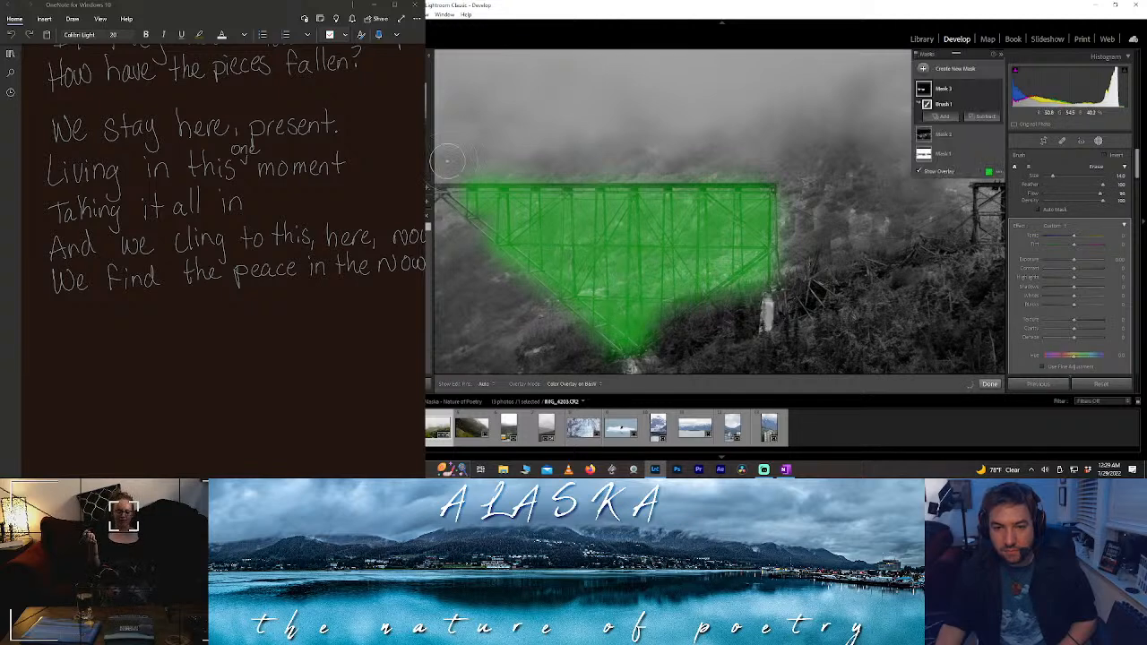
left_click(363, 98)
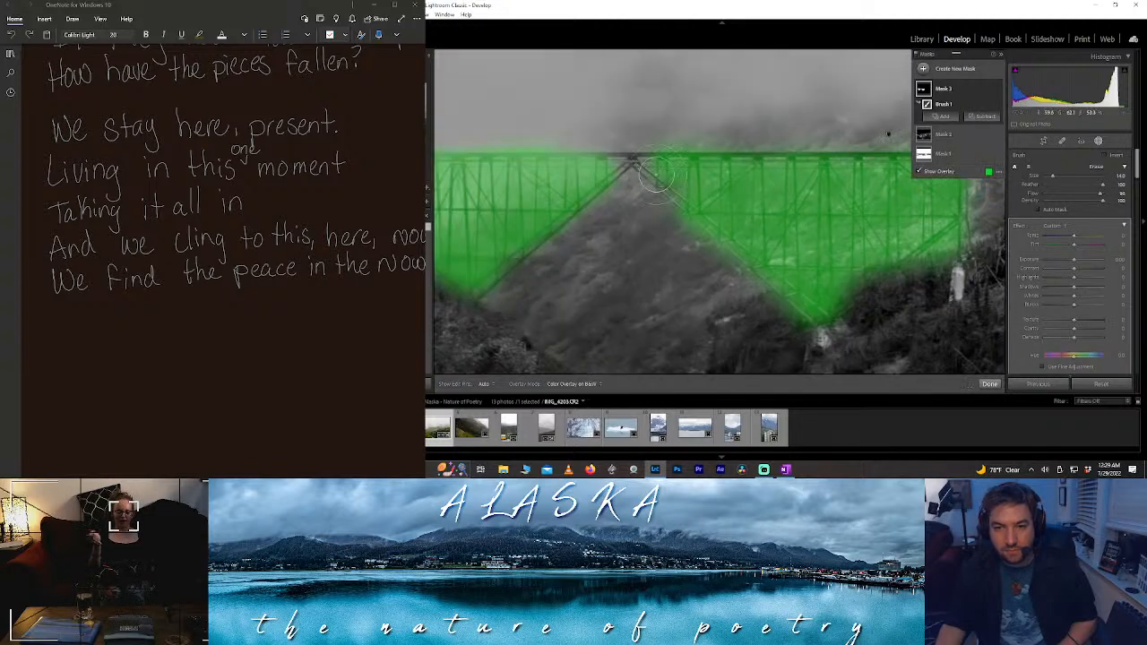
left_click_drag(649, 161, 625, 159)
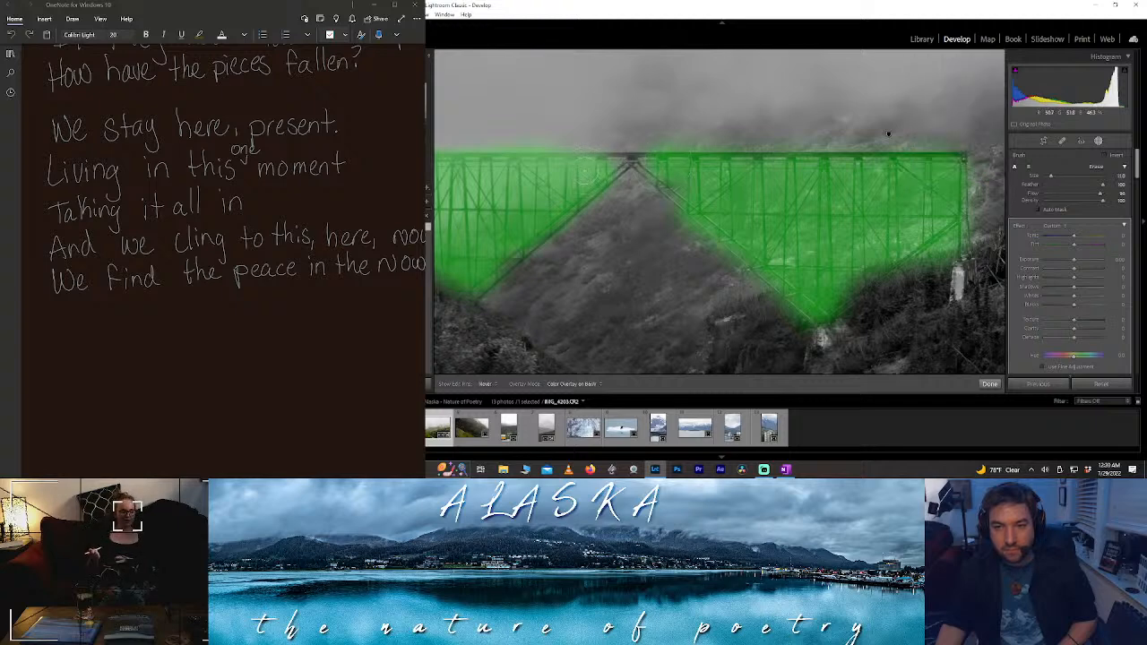
- Paint the brush mask over the short detached trestle section beyond the gap in the bridge
mouse_move(584, 170)
left_mouse_down()
mouse_move(146, 171)
mouse_move(306, 170)
left_mouse_up()
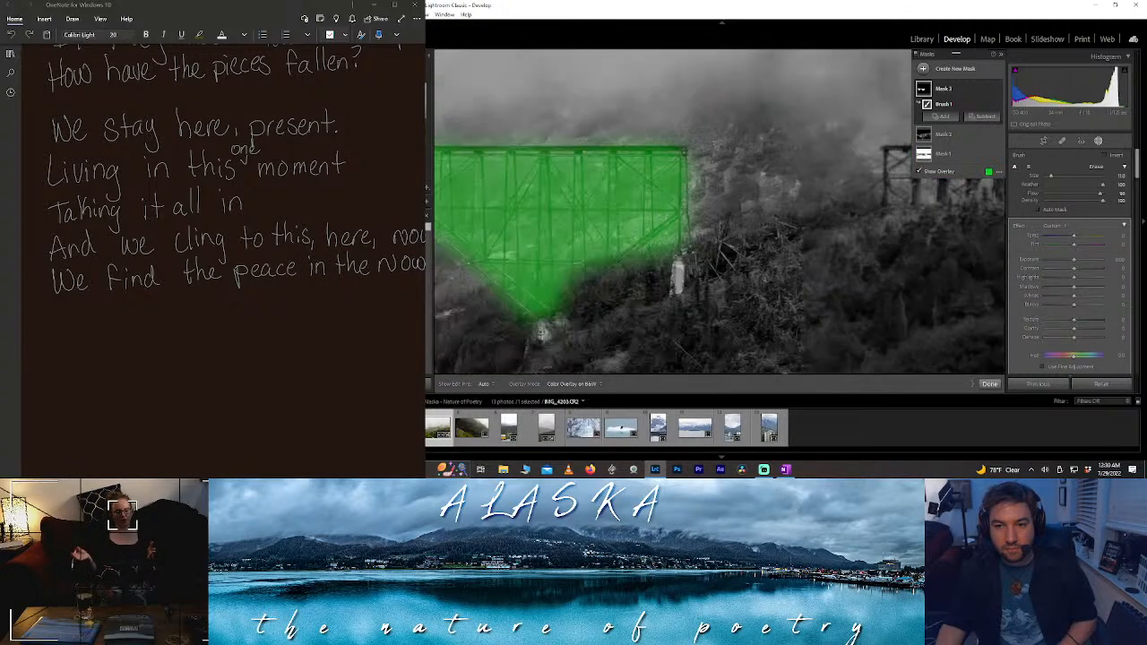
left_click_drag(620, 215, 352, 247)
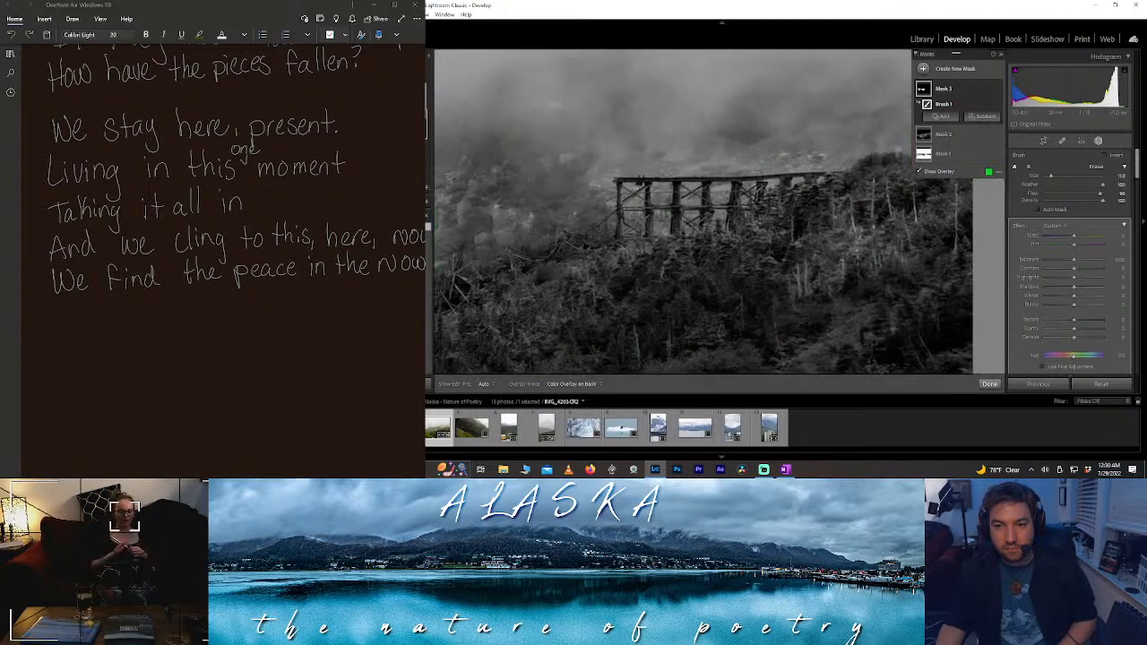
left_click_drag(651, 165, 593, 101)
mouse_move(599, 151)
left_mouse_down()
mouse_move(757, 140)
mouse_move(665, 162)
mouse_move(619, 159)
mouse_move(595, 173)
mouse_move(709, 172)
mouse_move(605, 170)
mouse_move(716, 166)
mouse_move(781, 135)
mouse_move(592, 138)
left_mouse_up()
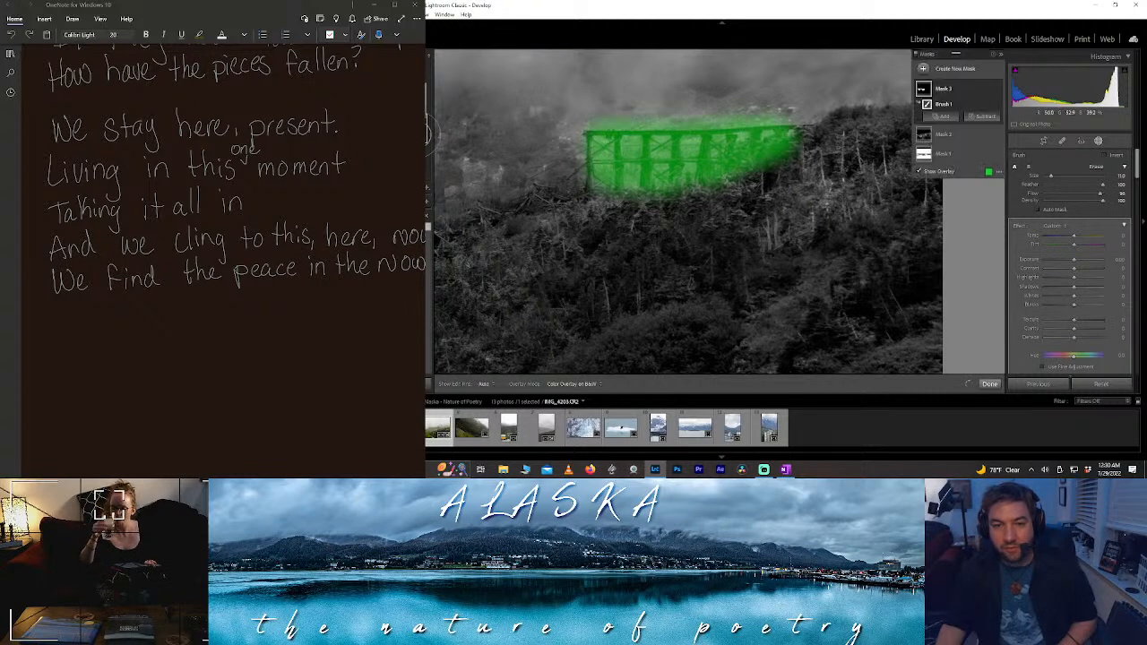
key("z")
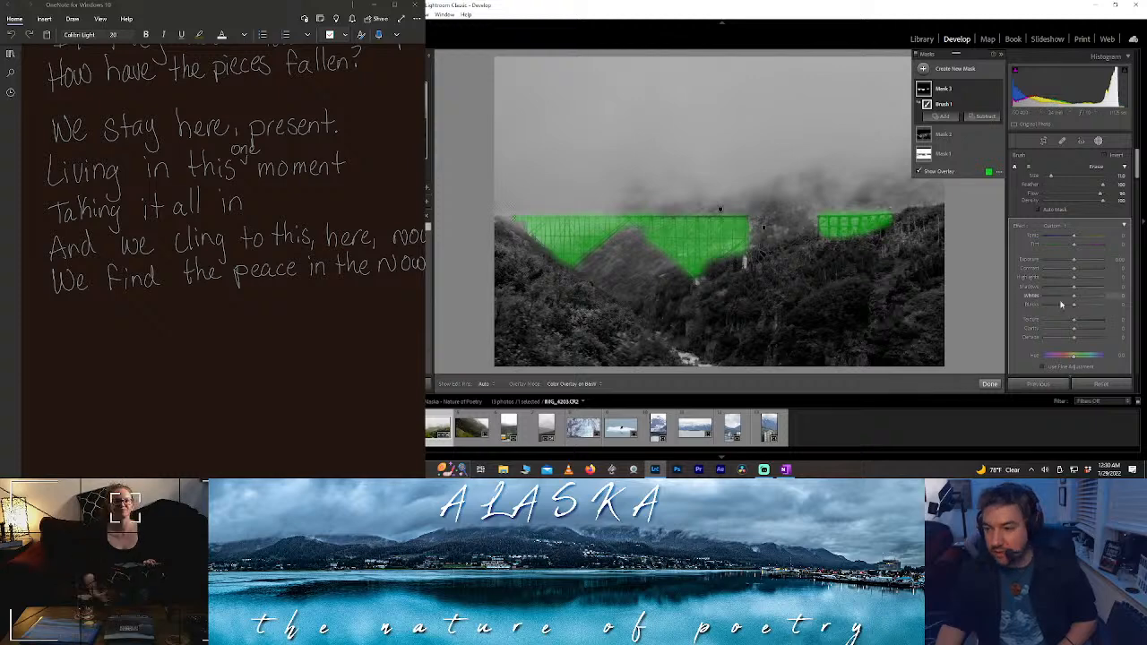
- Hide the mask overlay and set the bridge mask's Texture to 100 and Highlights to -100
key("o")
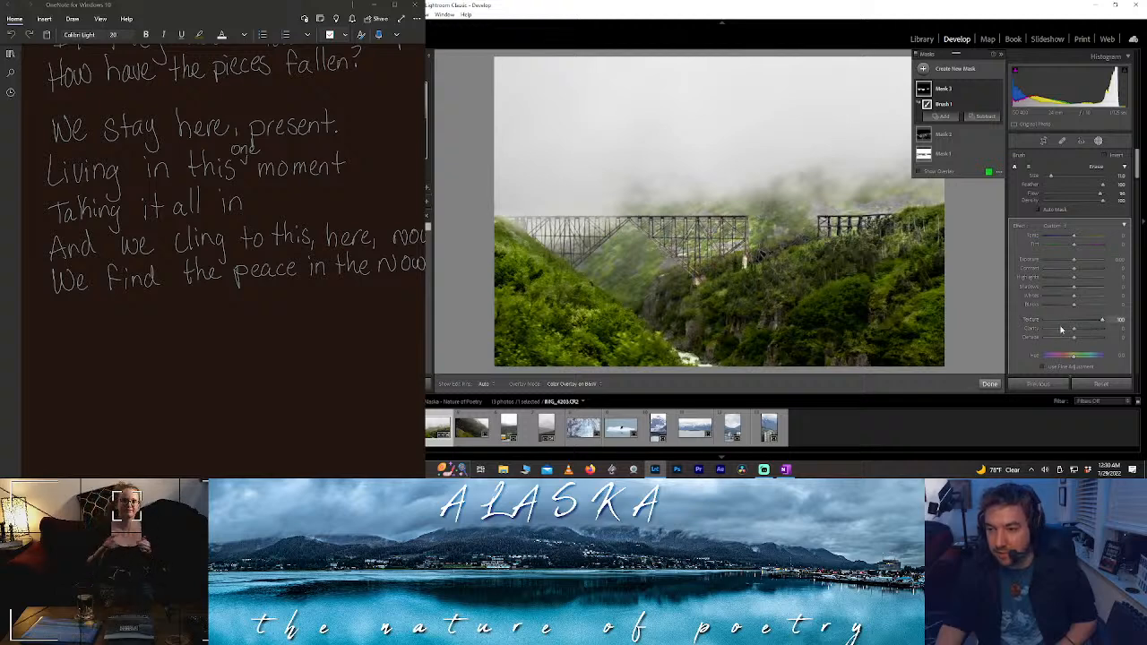
left_click_drag(1071, 329, 1092, 332)
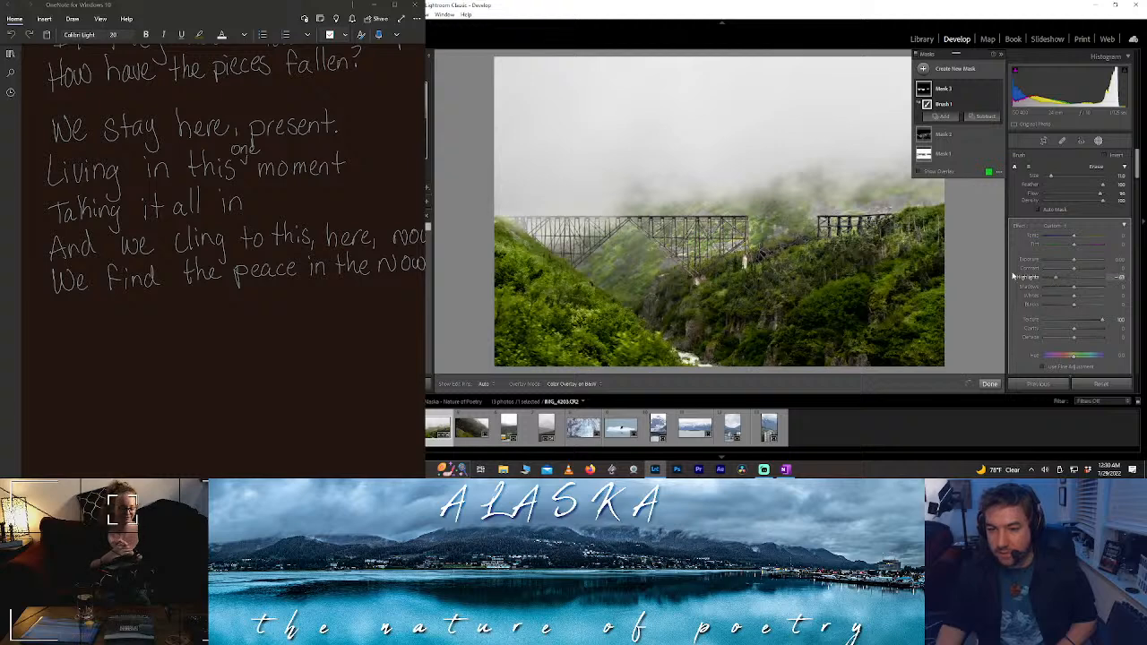
left_click_drag(1056, 278, 1046, 279)
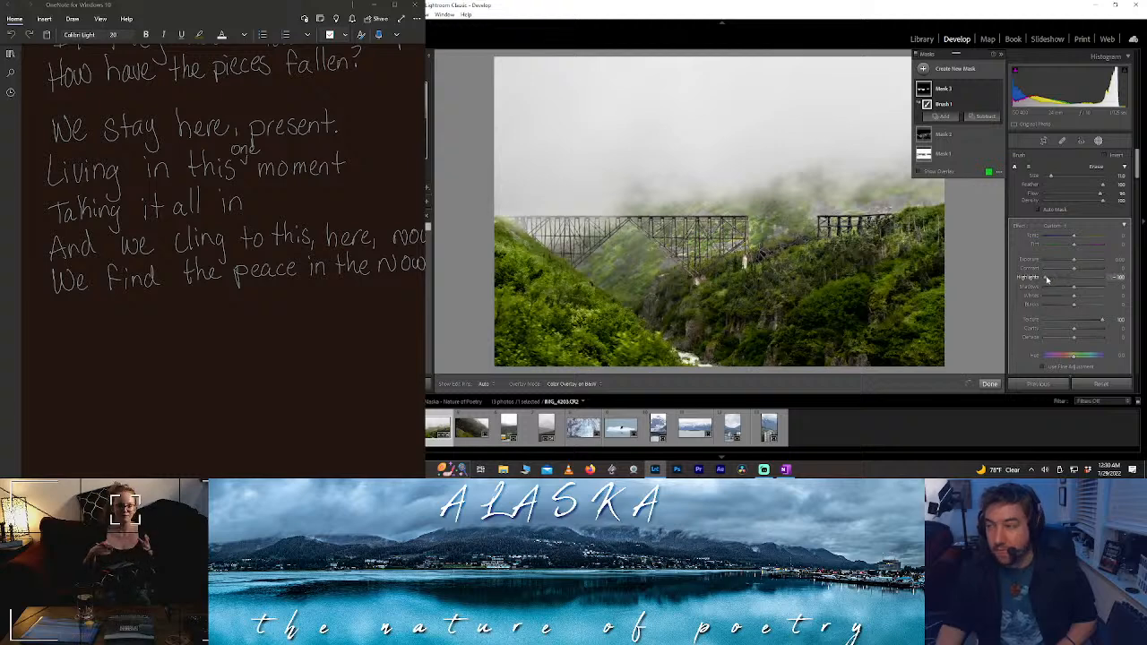
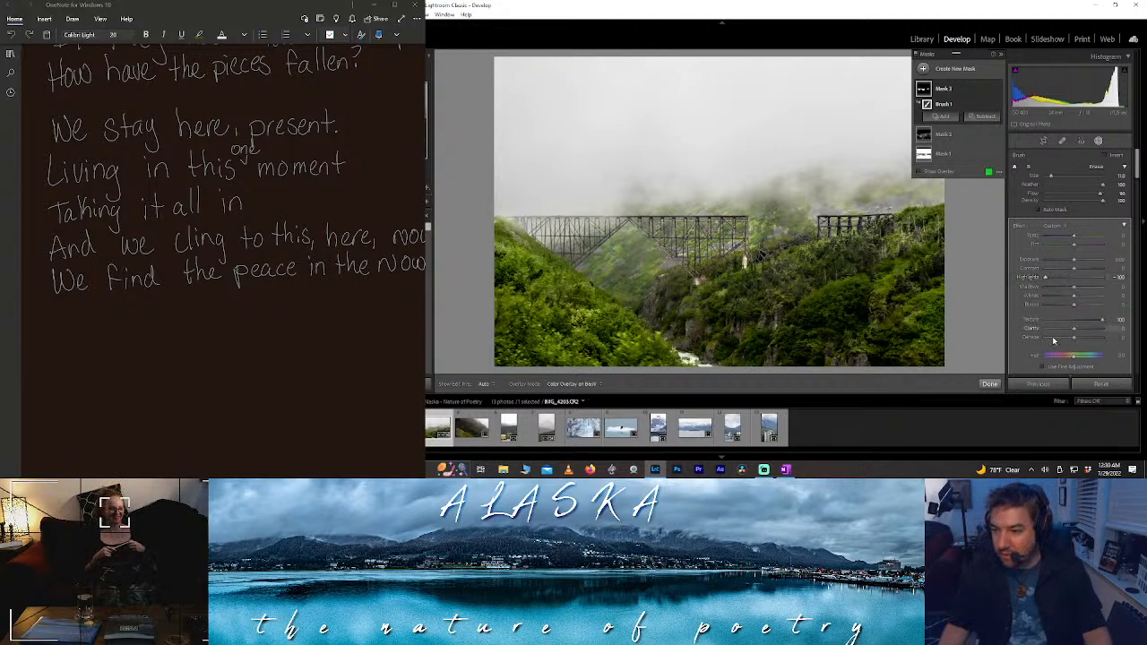
mouse_move(1073, 338)
left_mouse_down()
mouse_move(1089, 340)
mouse_move(1052, 343)
left_mouse_up()
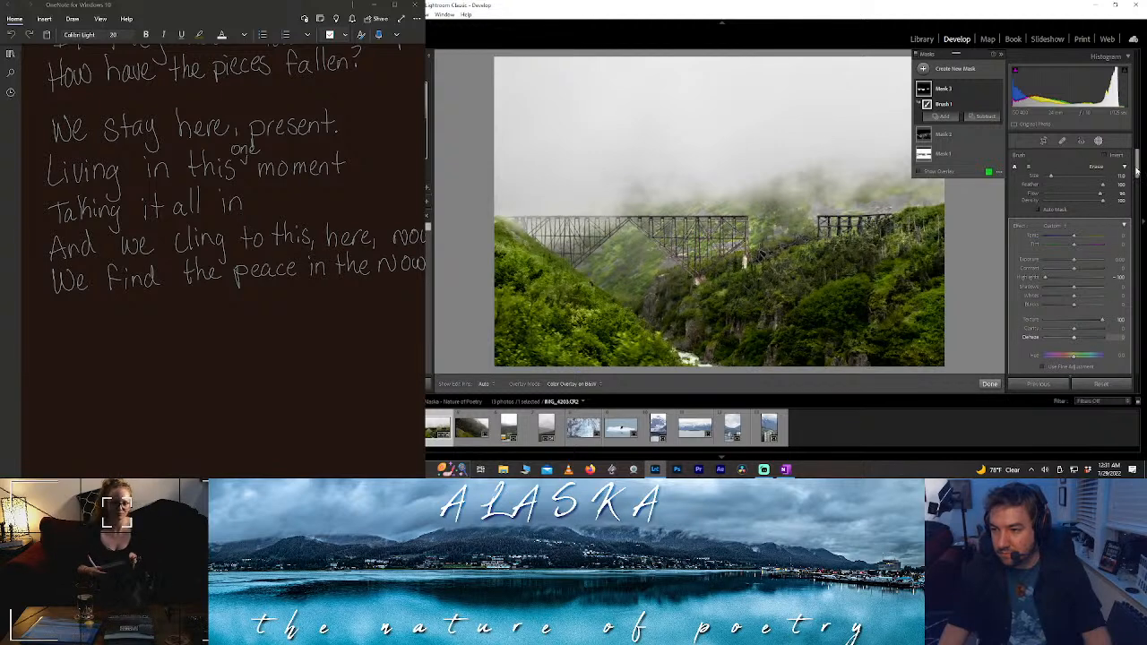
- Lower the bridge mask's Saturation to -27 and finish masking
left_click_drag(1137, 171, 1137, 194)
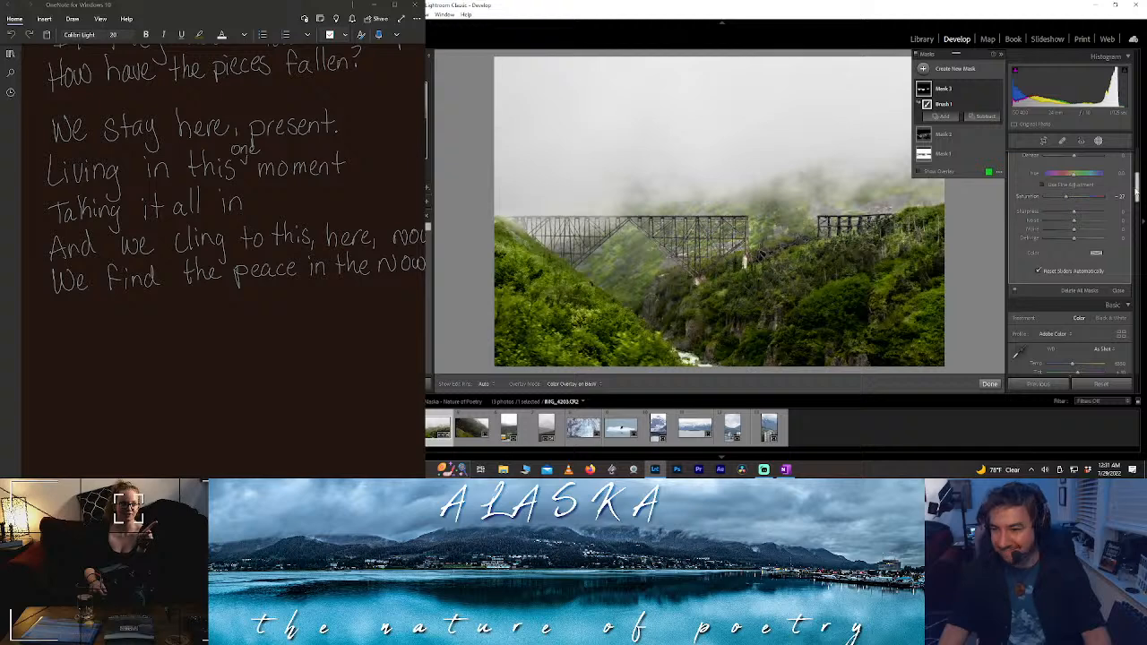
left_click_drag(1136, 184, 1133, 158)
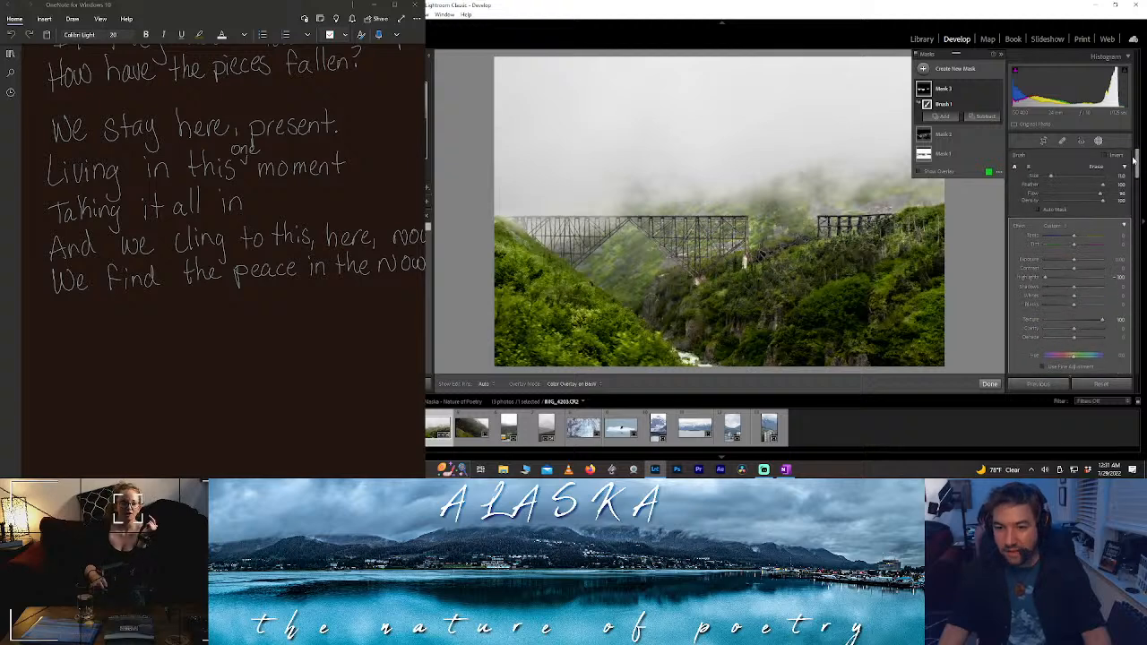
left_click(989, 384)
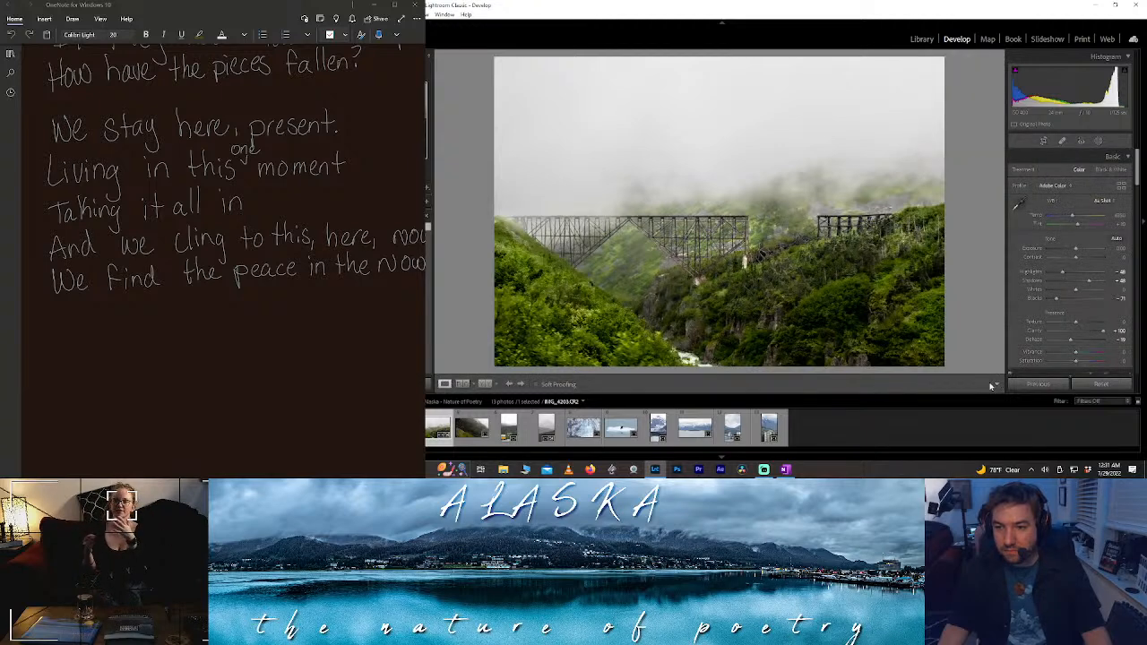
- Crop the bridge photo narrower by trimming its left and right edges at full height, and finish cropping
key("r")
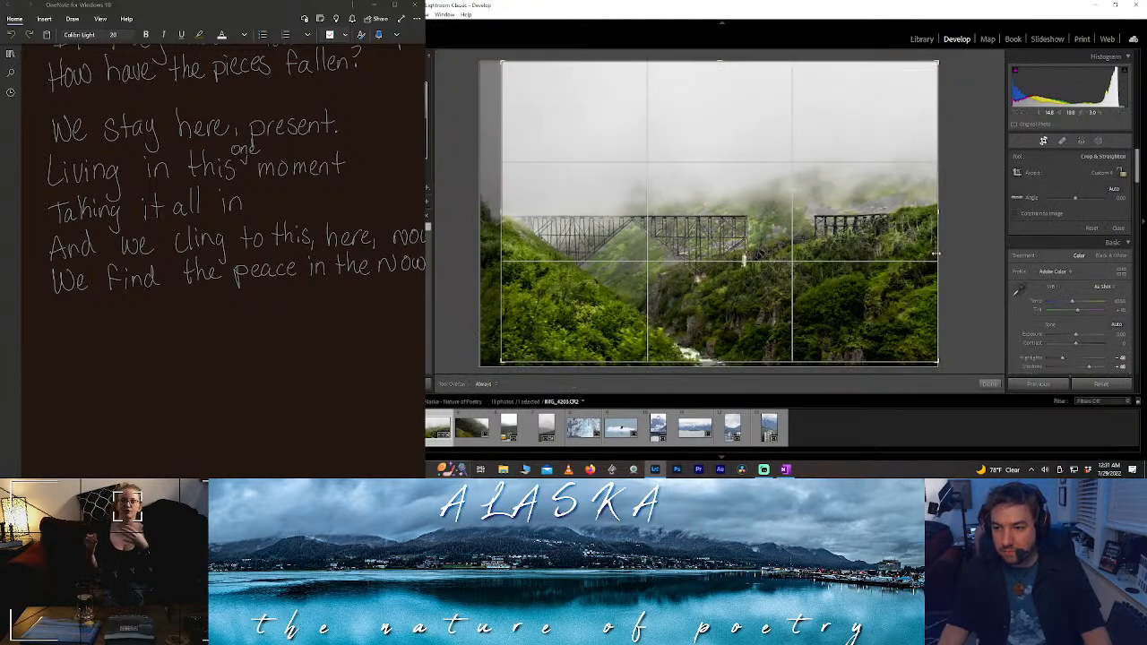
left_click_drag(939, 237, 908, 236)
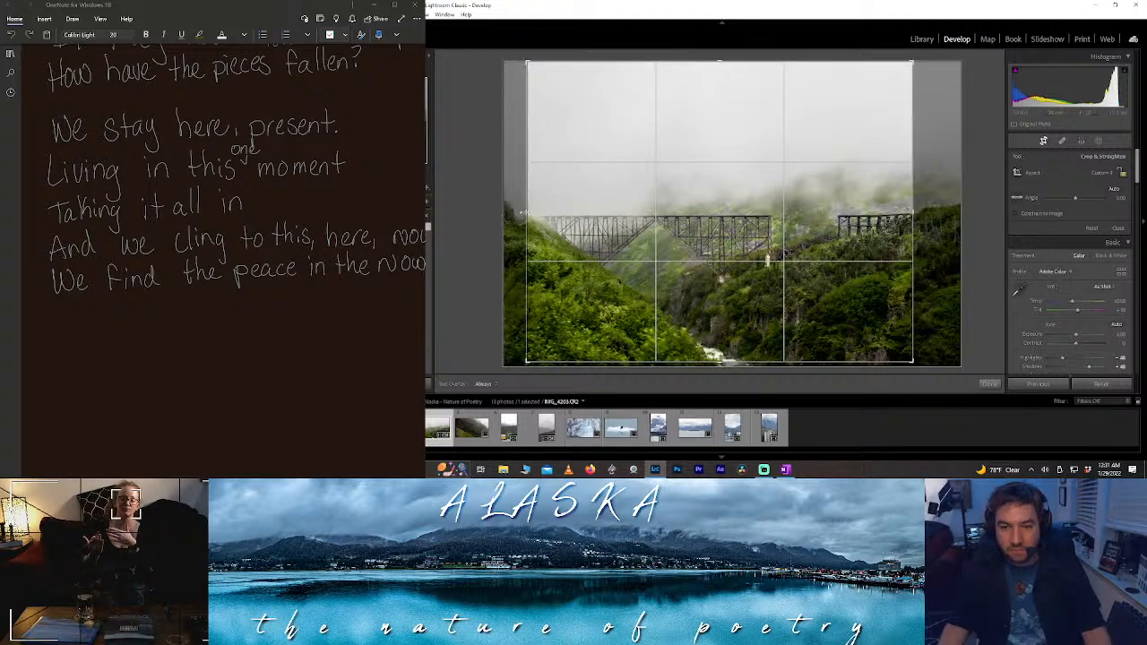
left_click_drag(522, 212, 528, 211)
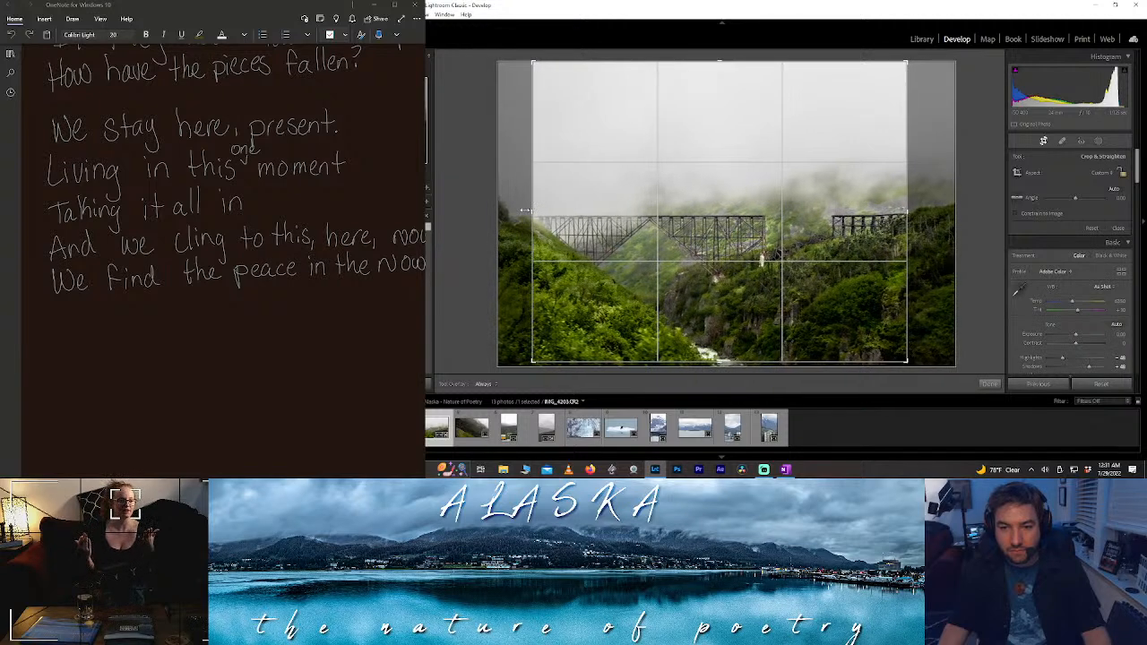
left_click_drag(533, 212, 529, 212)
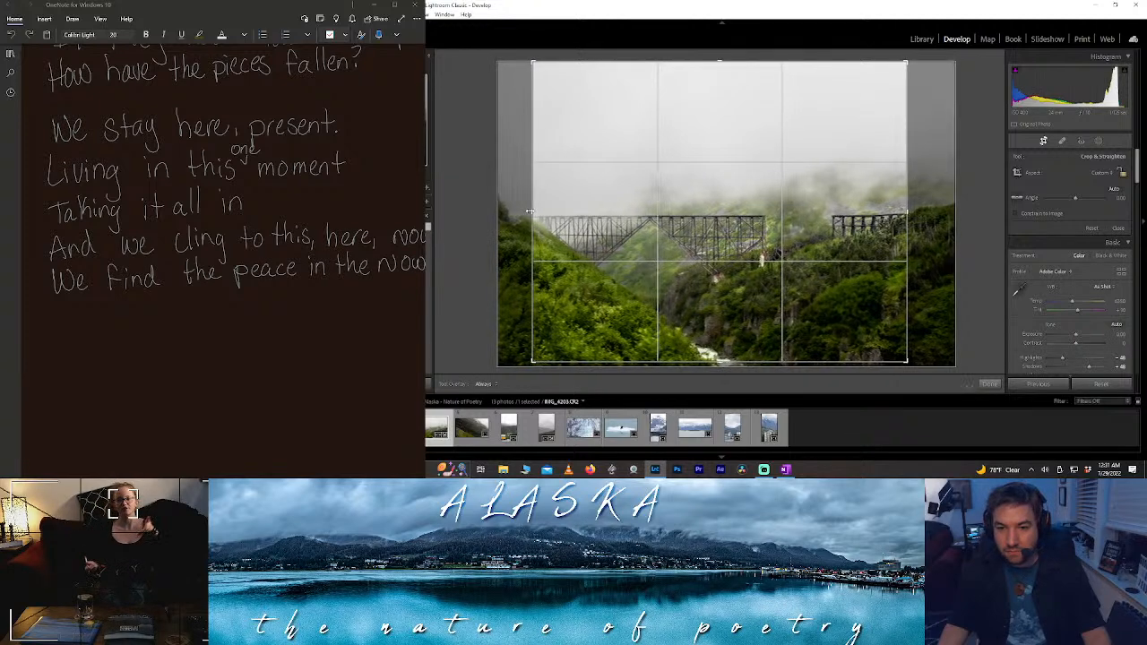
left_click(989, 385)
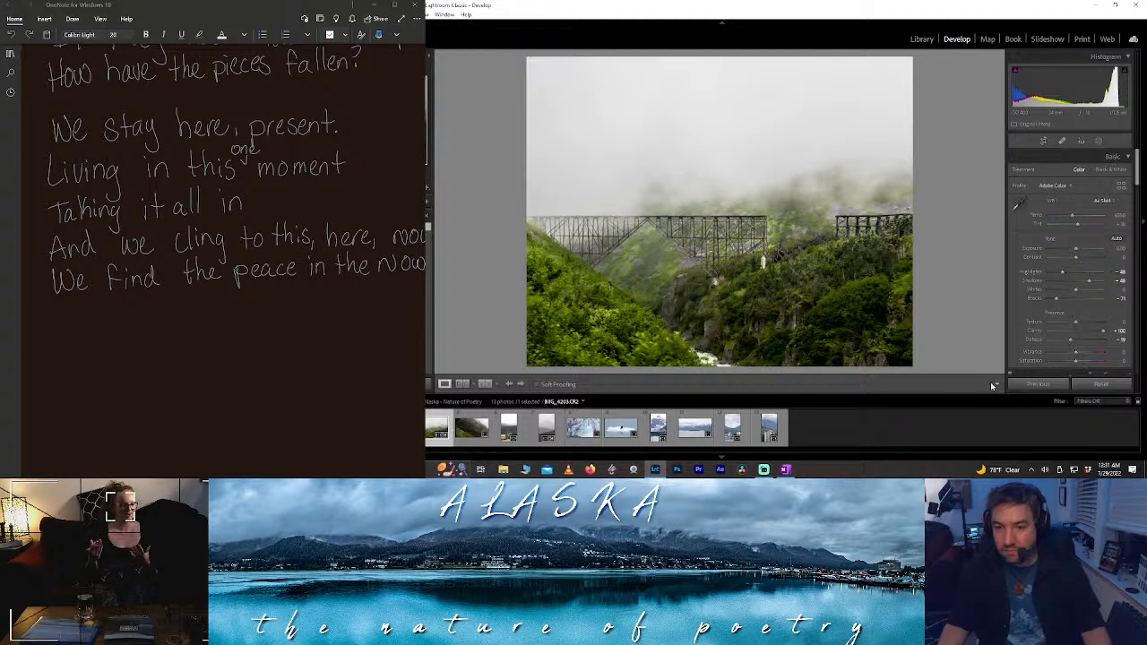
- Subtract a brush stroke over the river at the foot of the valley from Mask 2's color range and finish masking
left_click(1098, 141)
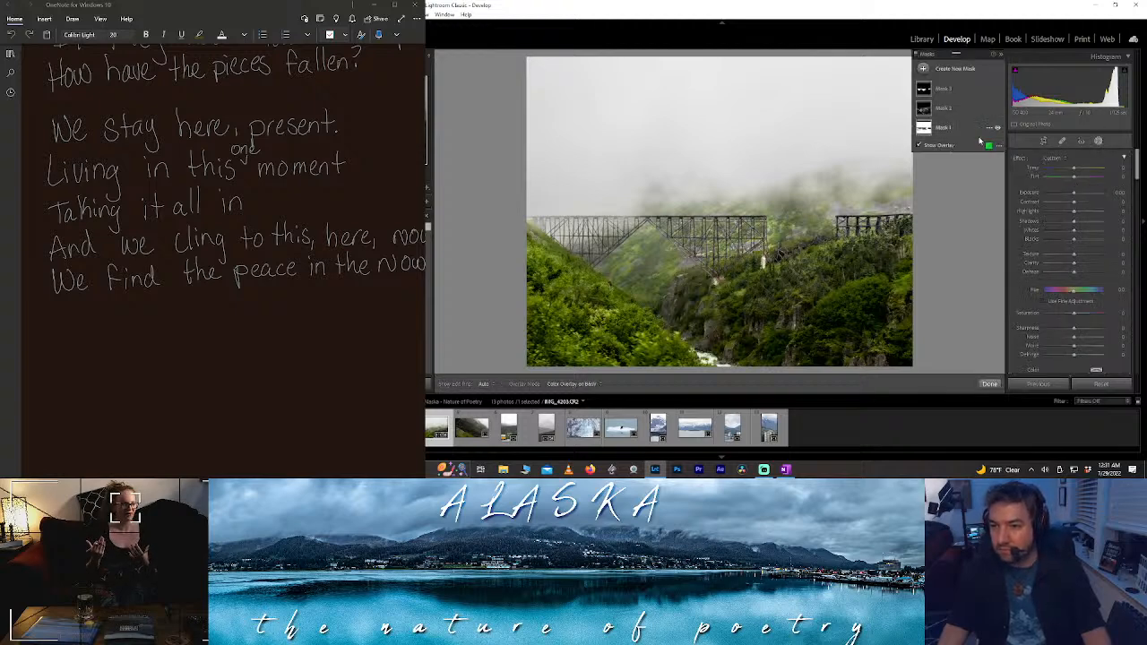
left_click(944, 131)
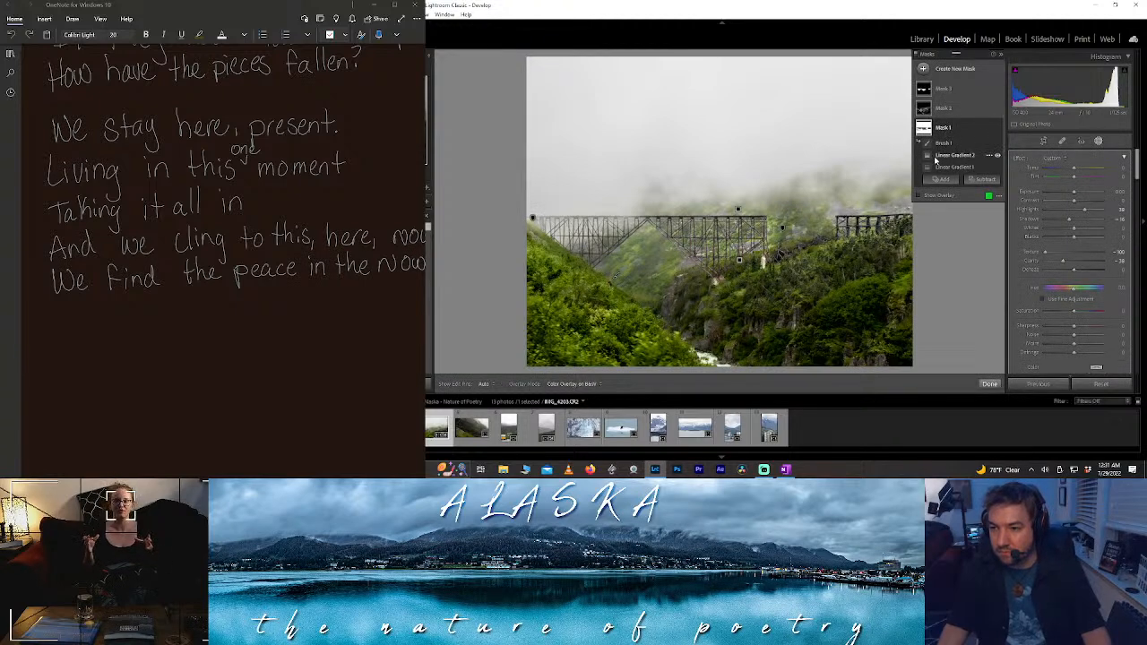
left_click(948, 107)
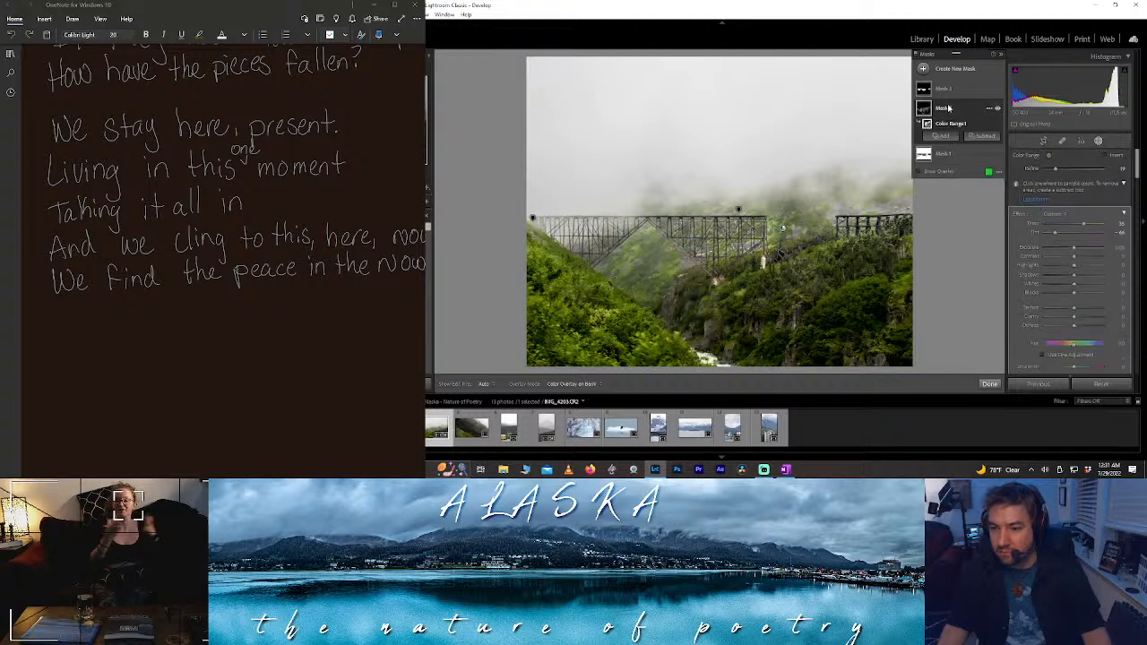
left_click(920, 172)
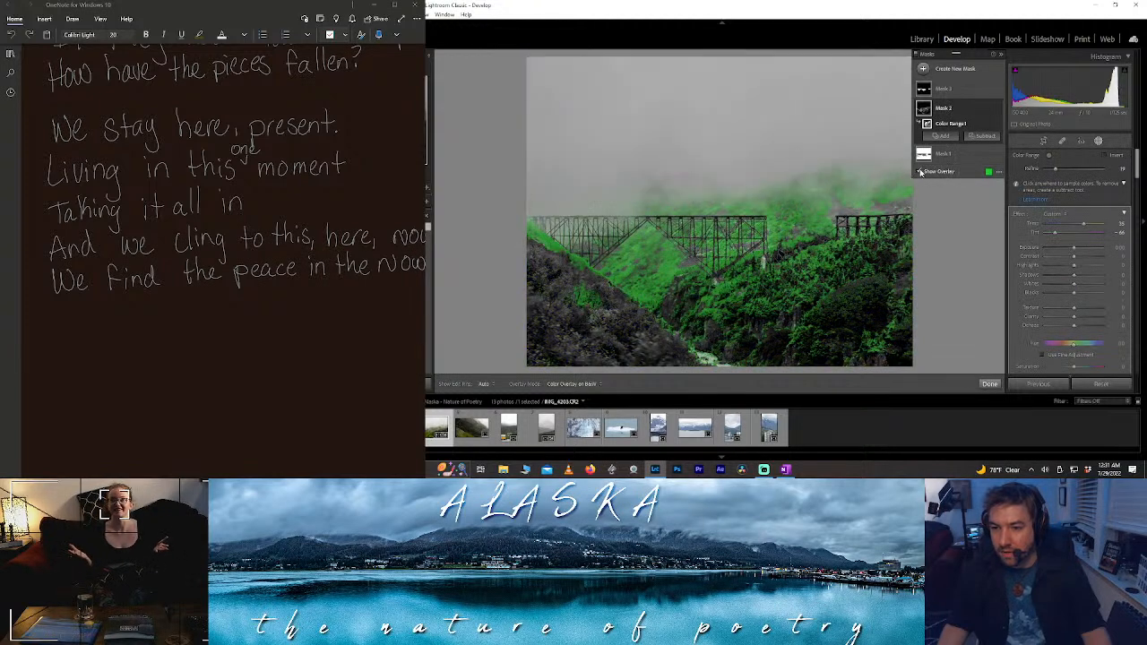
left_click(976, 137)
left_click(991, 186)
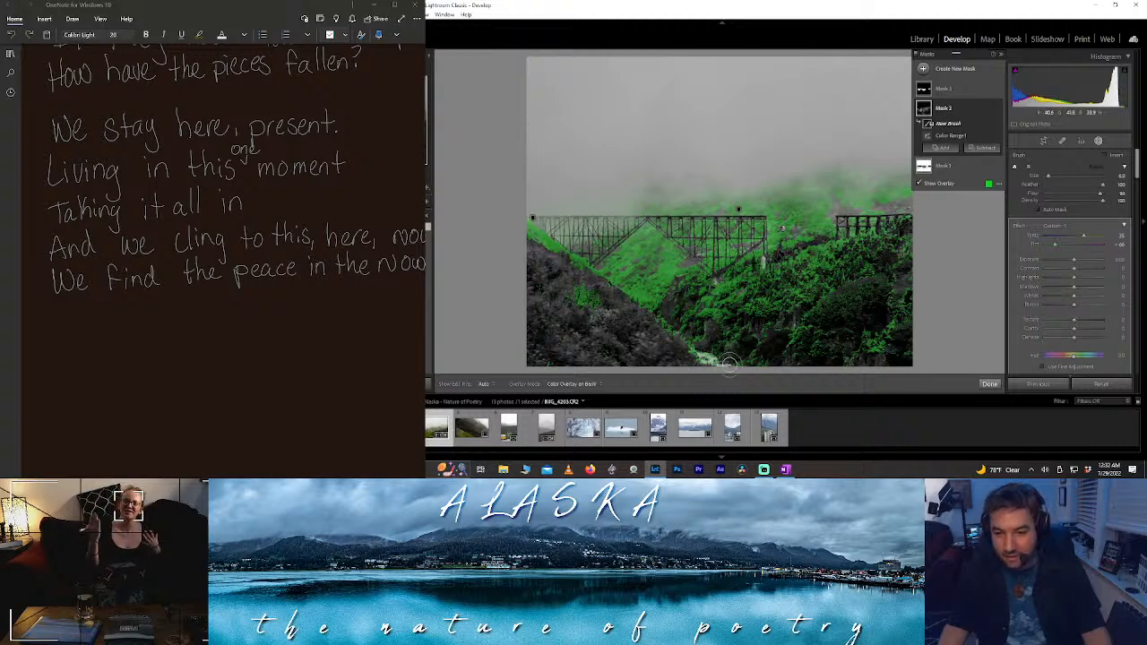
key("h")
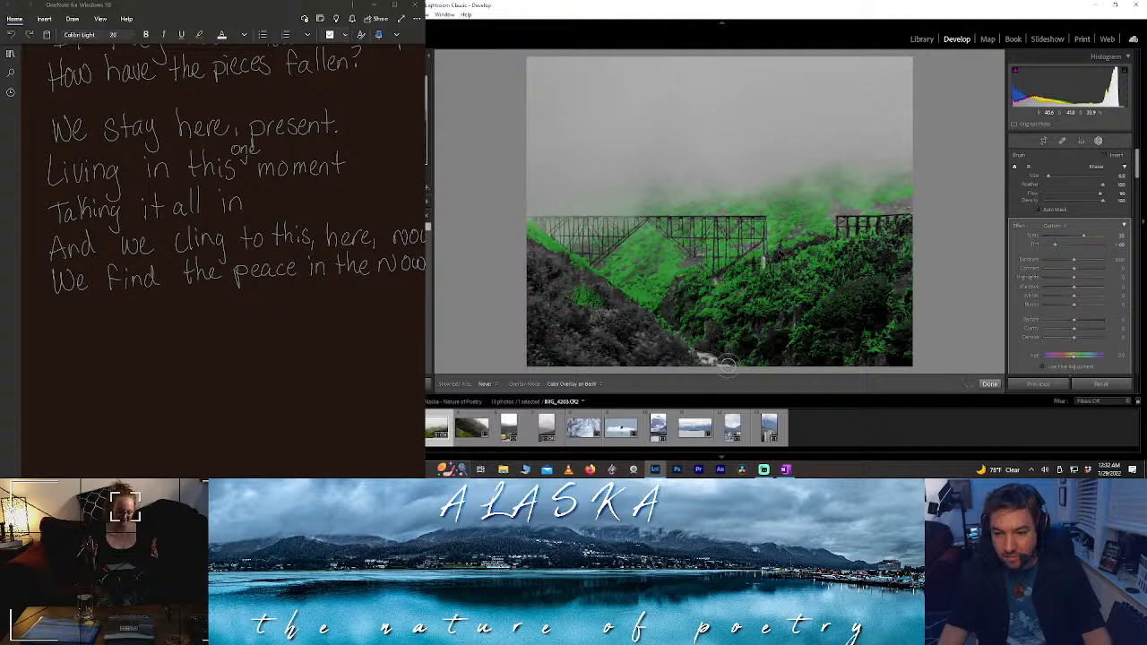
key("h")
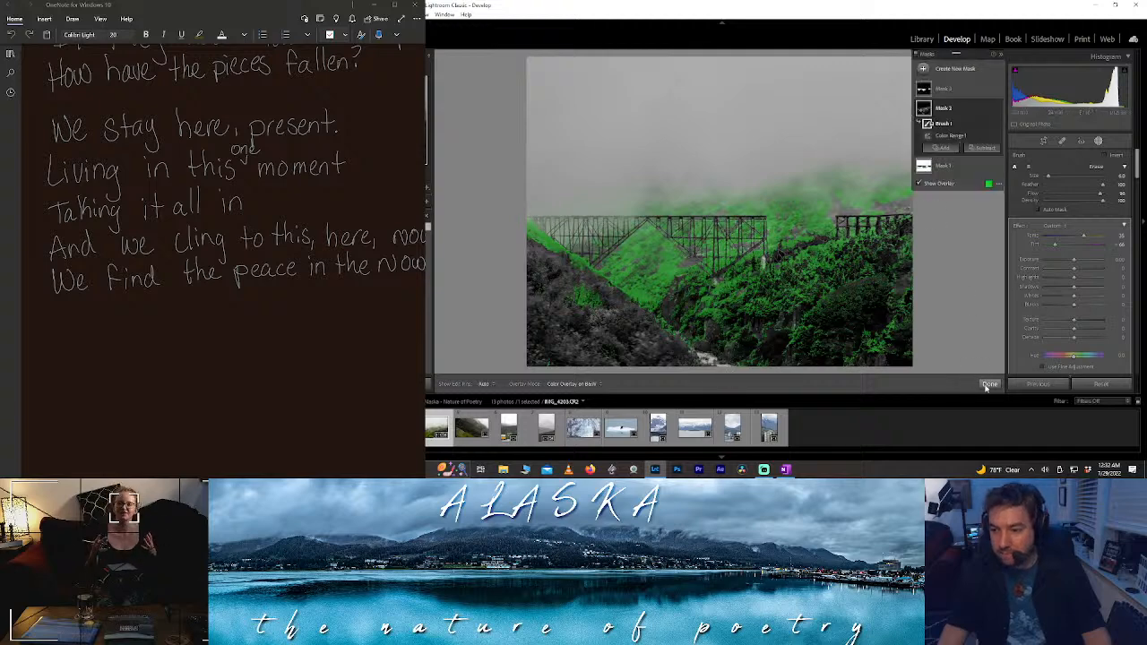
left_click(989, 384)
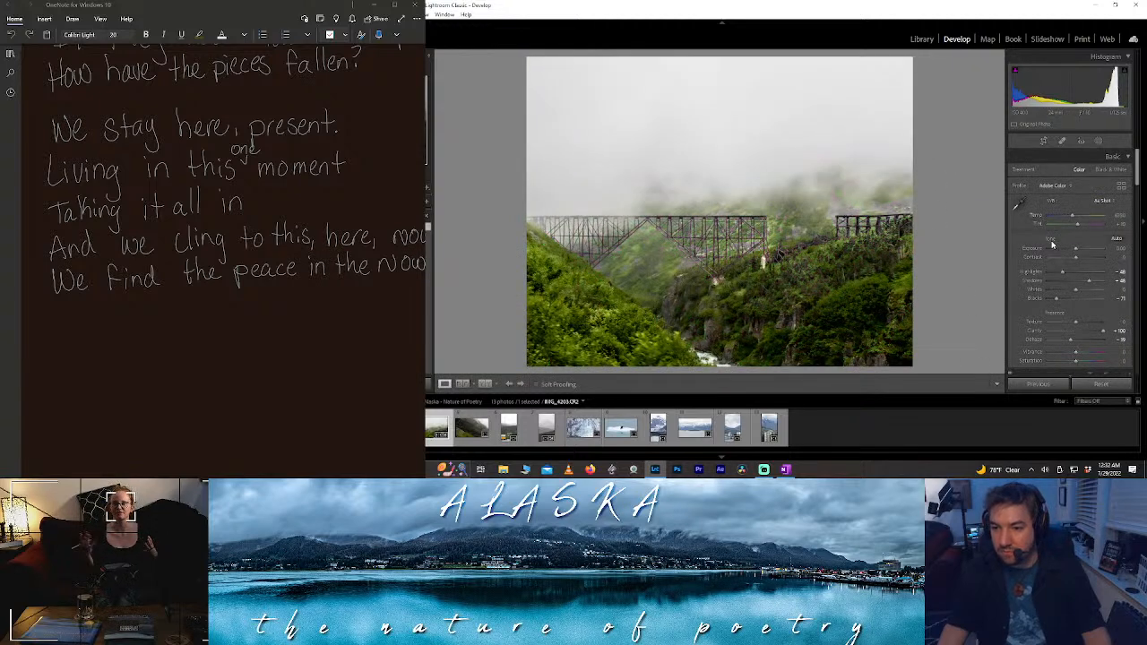
- Create a new brush mask and paint it over the white river at the foot of the valley
left_click(1099, 141)
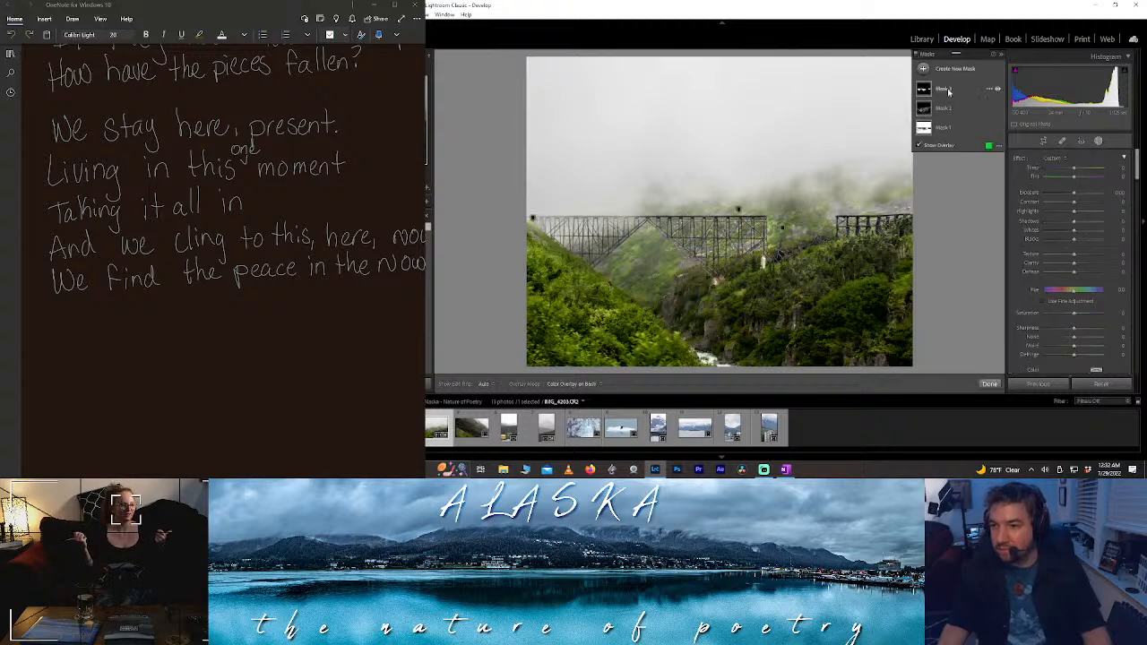
left_click(947, 70)
left_click(955, 108)
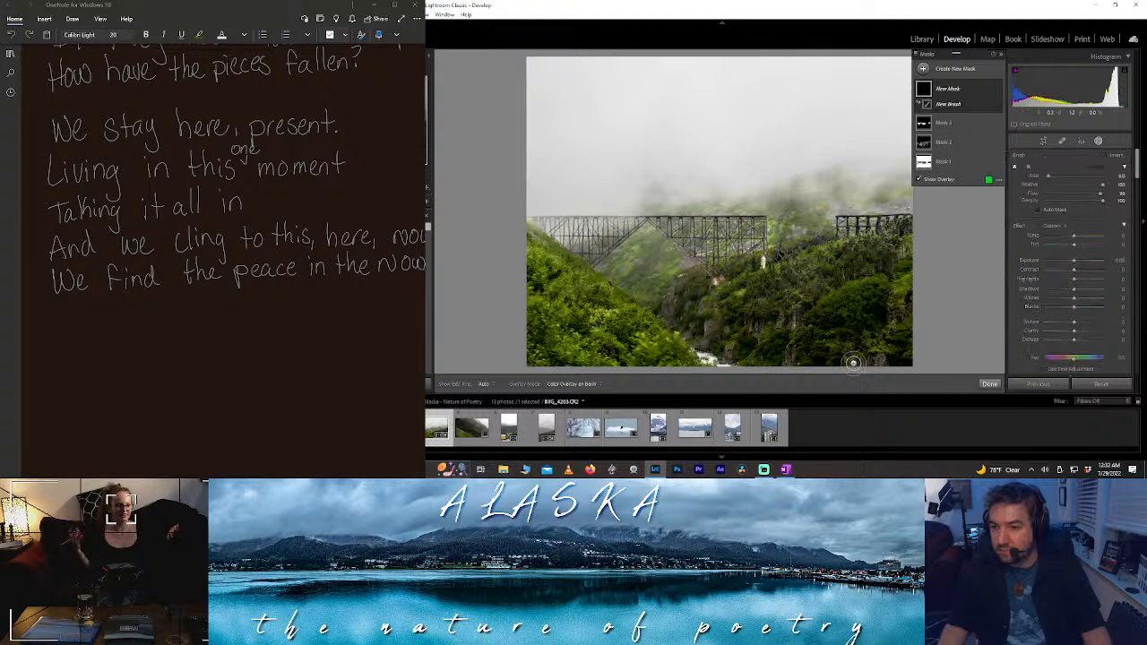
left_click(705, 355)
mouse_move(705, 355)
left_mouse_down()
mouse_move(726, 358)
mouse_move(700, 354)
left_mouse_up()
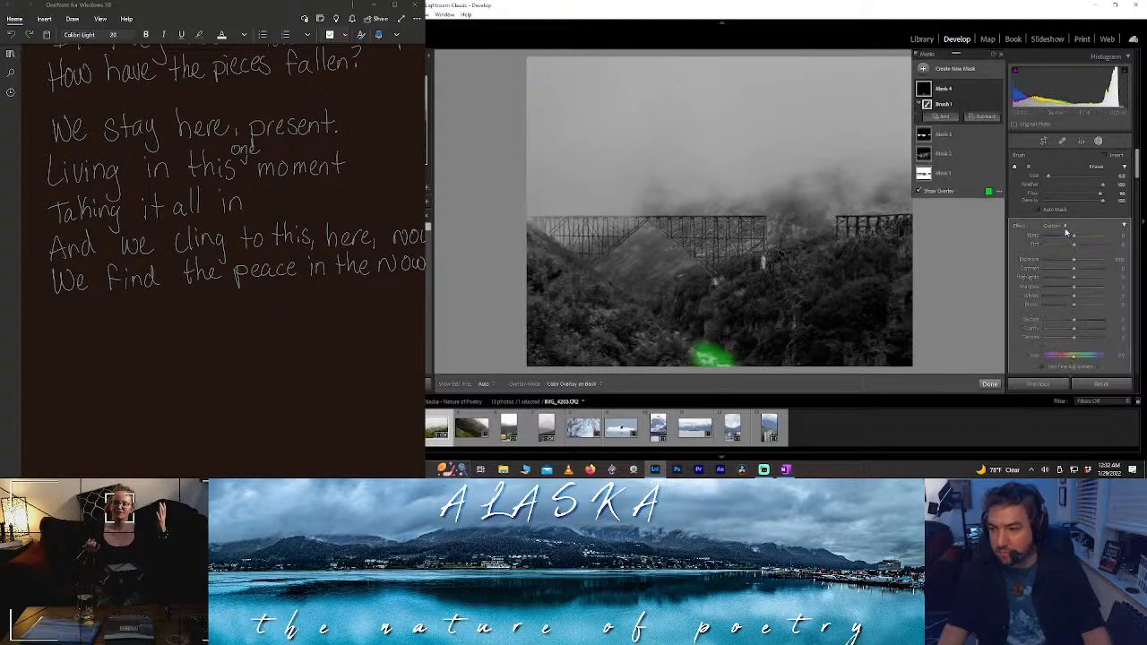
- Hide the overlay, cool the river mask's Temp, raise its Dehaze and Highlights, and finish masking
key("o")
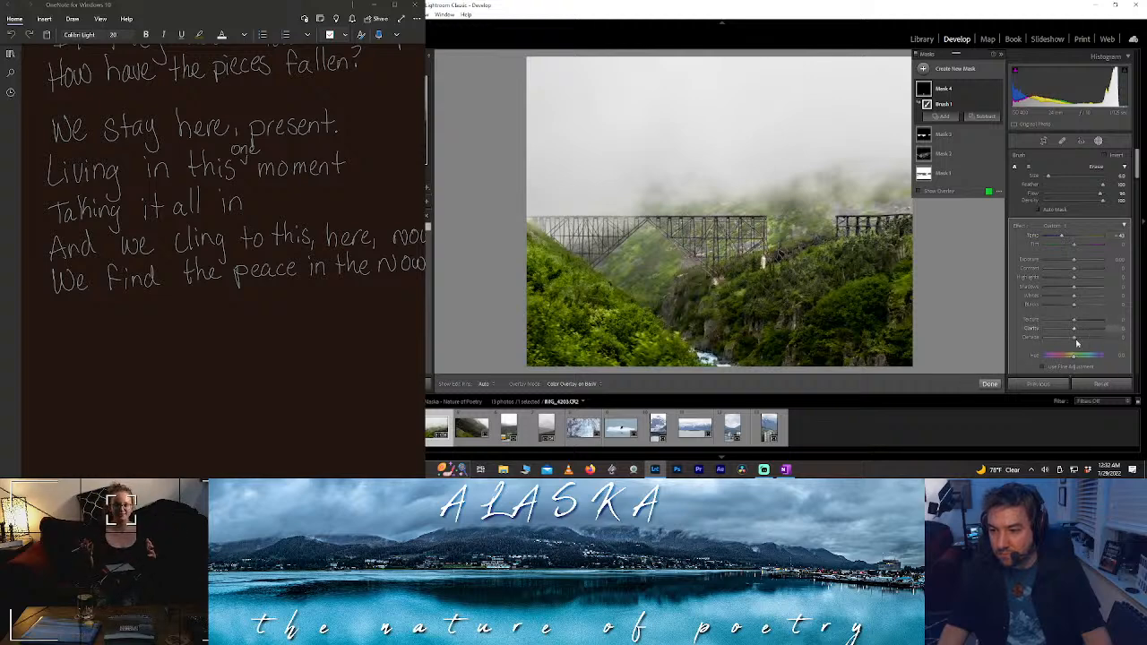
left_click_drag(1077, 343, 1081, 340)
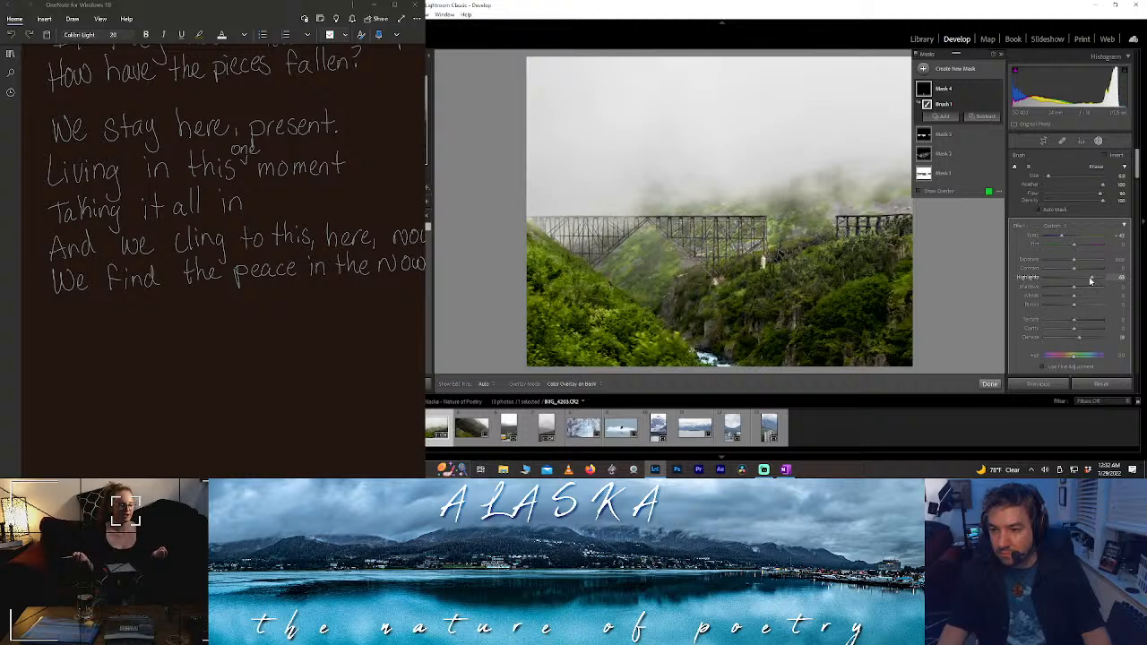
left_click(989, 384)
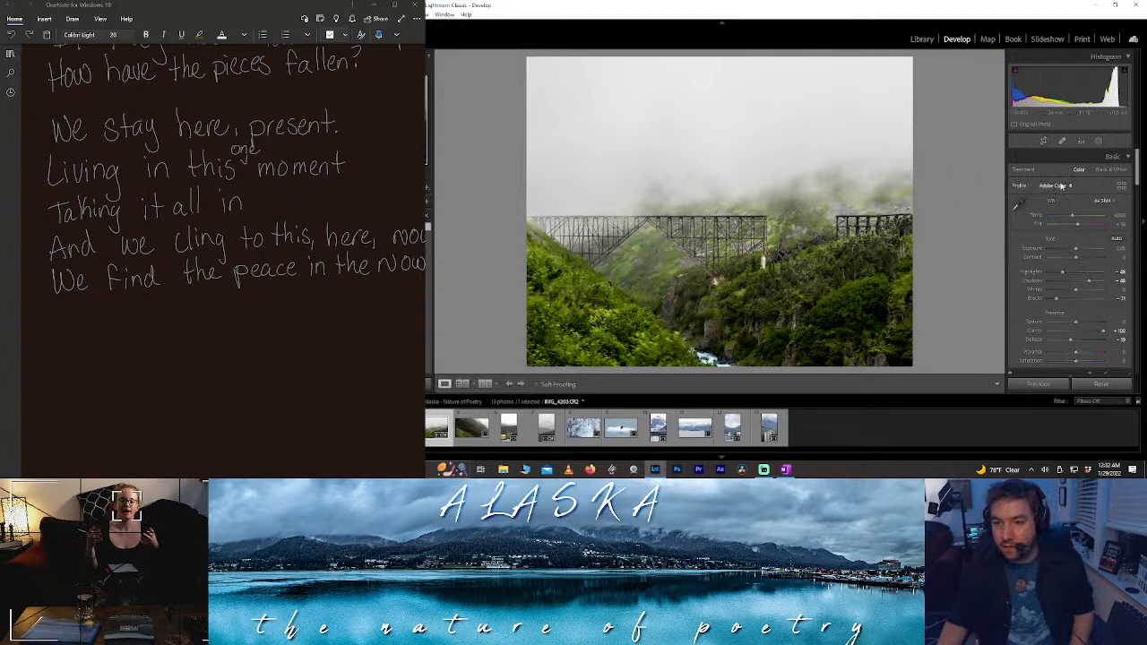
- Inspect the foggy sky up close and create a virtual copy of the bridge photo
left_click(693, 93)
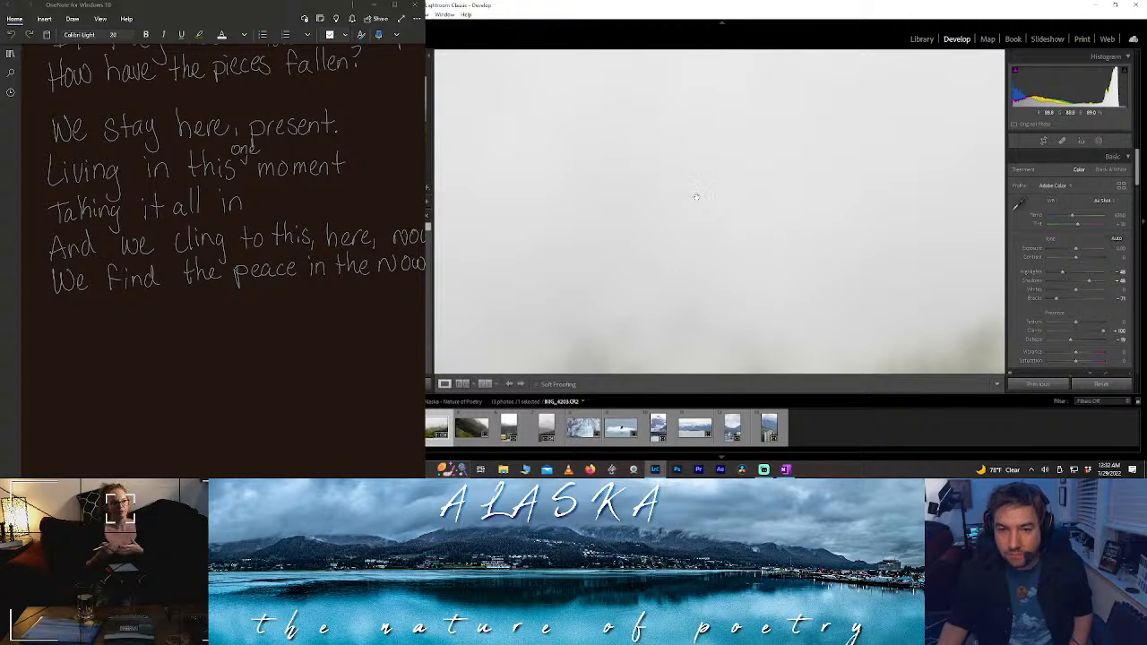
left_click(695, 196)
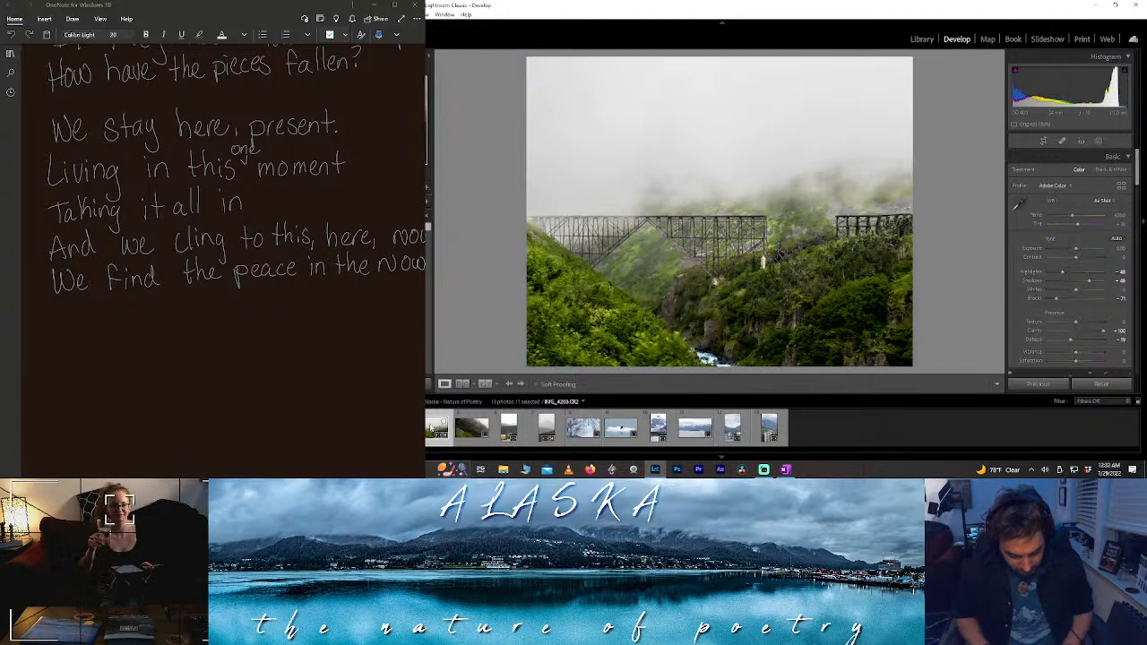
left_click(436, 429)
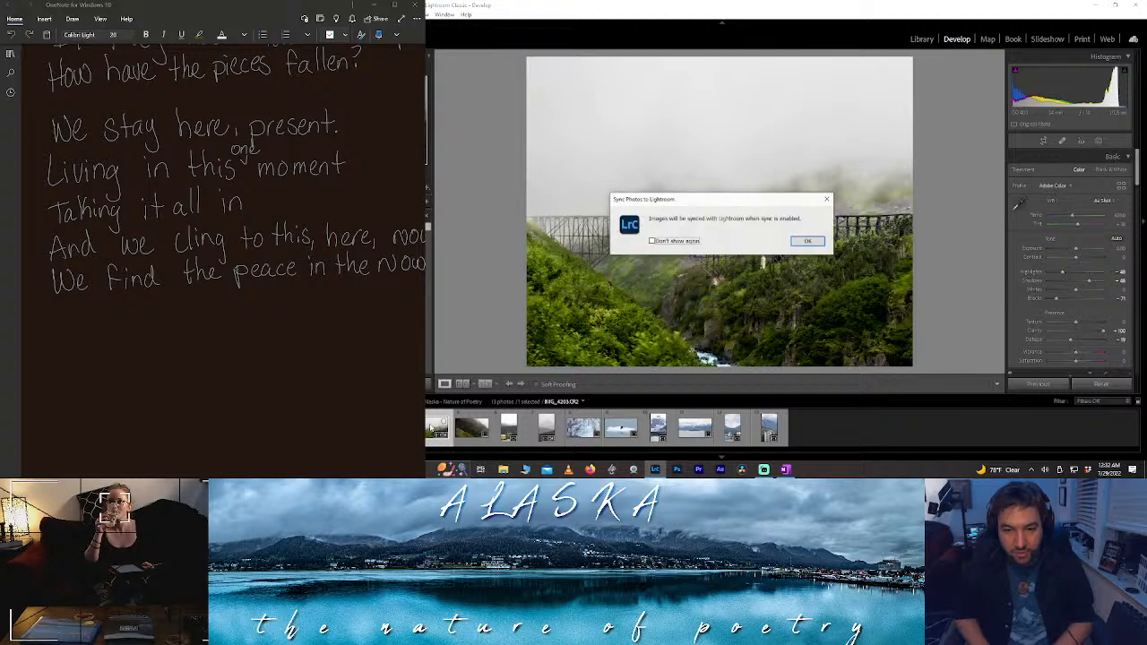
left_click(826, 198)
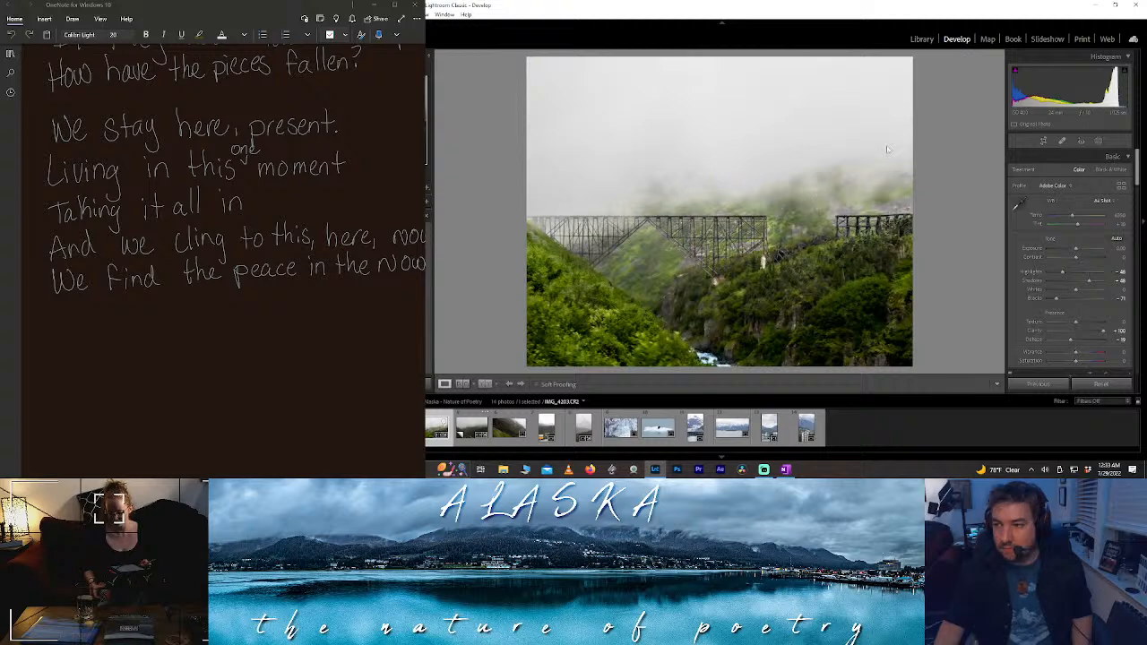
- Check the cloud sync status and create another virtual copy of the bridge photo
left_click(1133, 40)
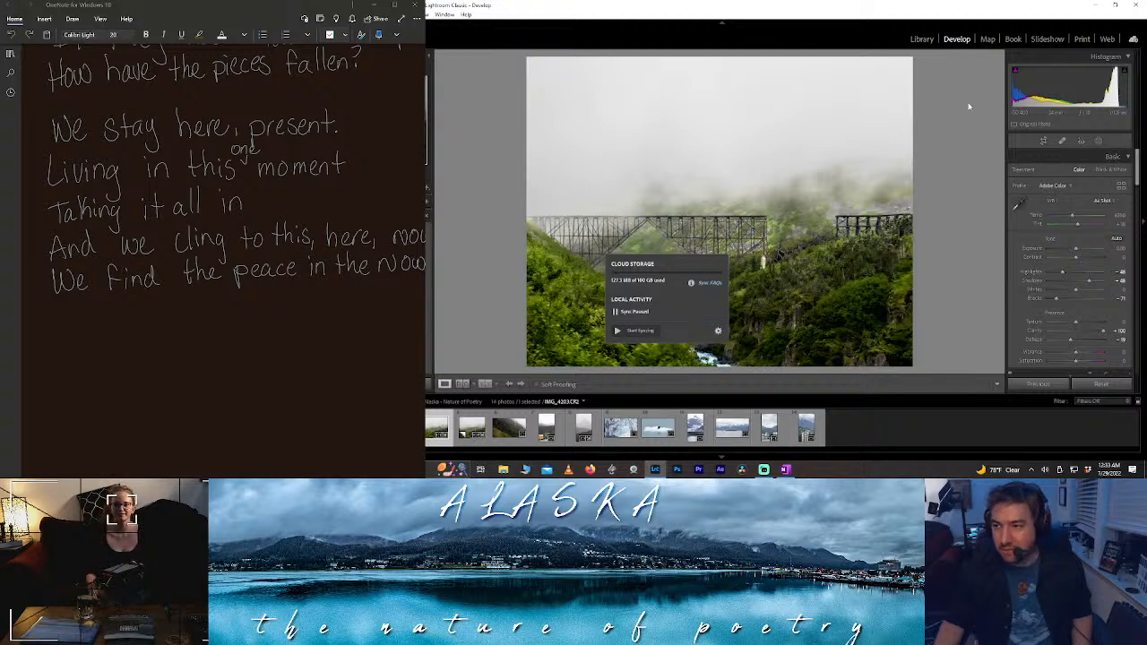
left_click(1134, 42)
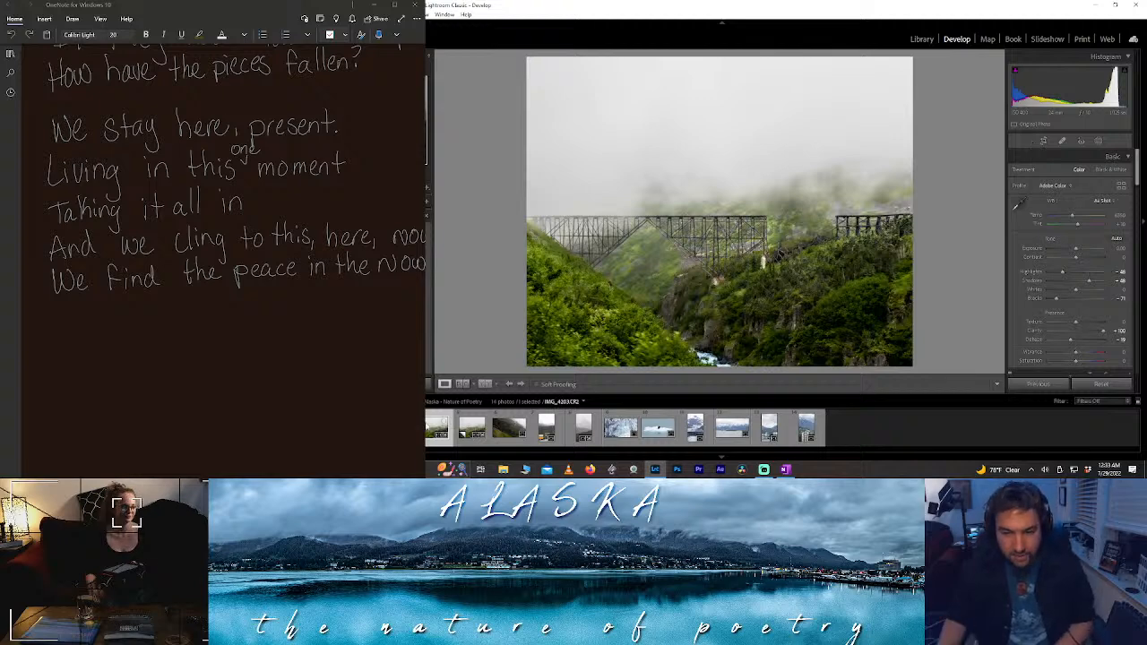
right_click(430, 426)
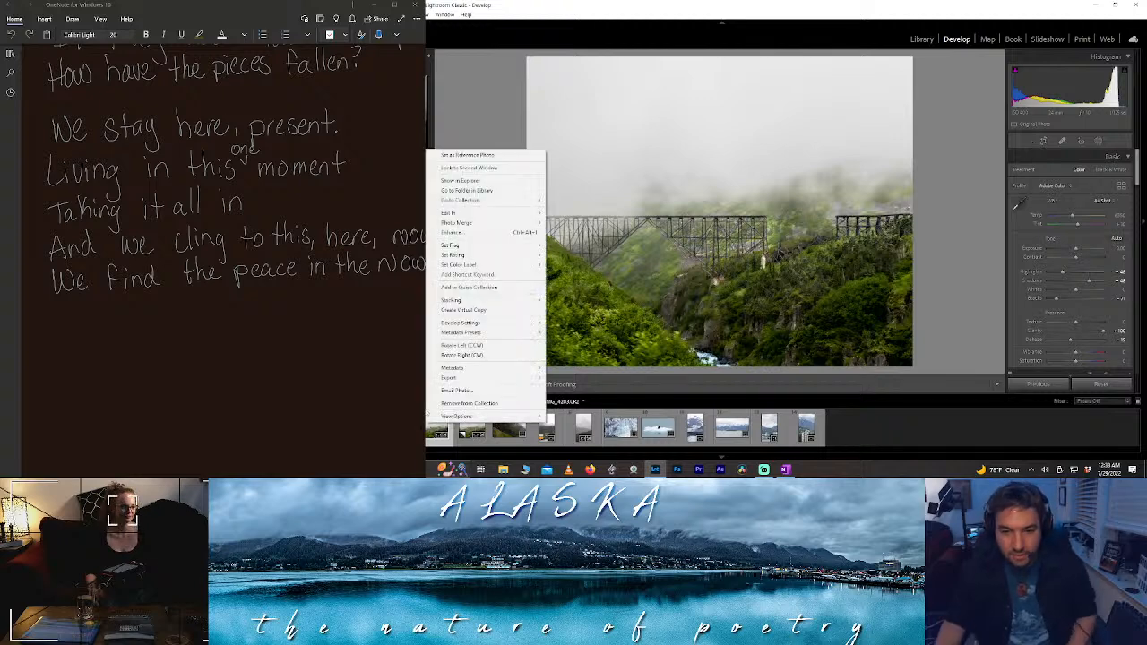
left_click(464, 310)
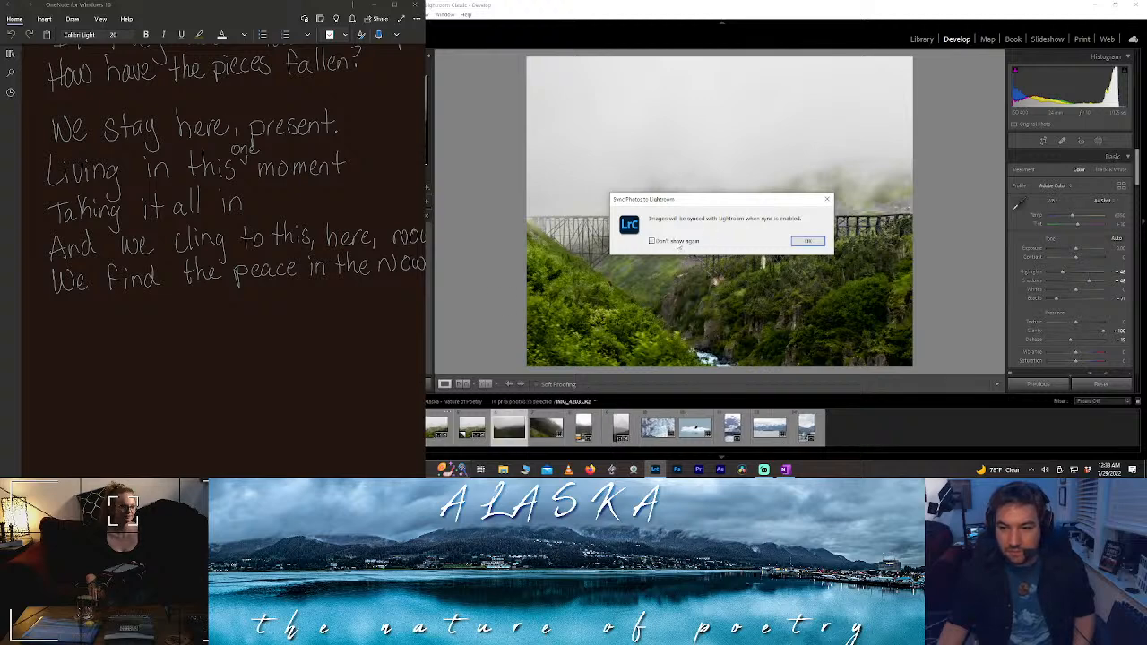
left_click(806, 241)
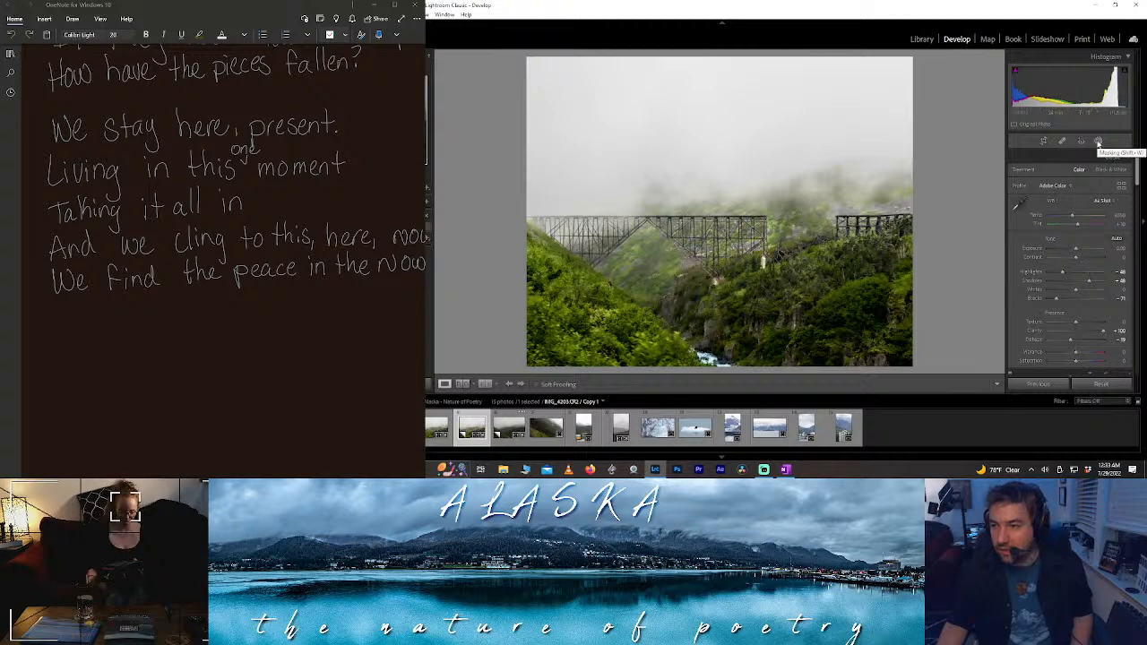
- Crop Copy 1 to a tight upright frame around the gap in the bridge with the river below, and open Copy 2
key("r")
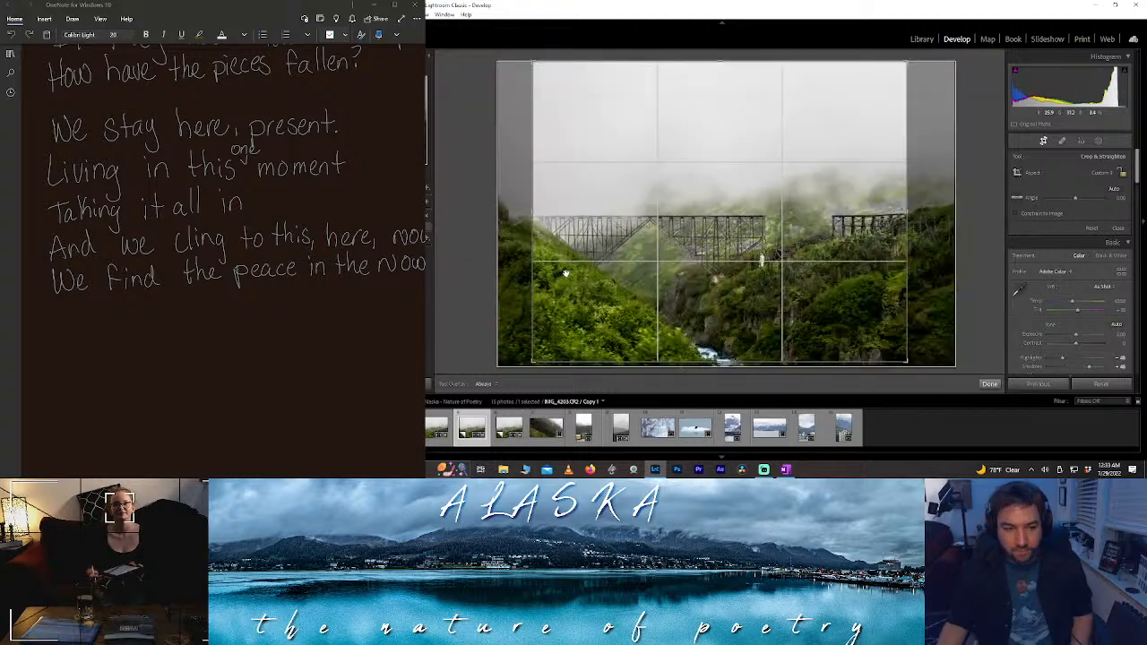
left_click_drag(533, 62, 593, 90)
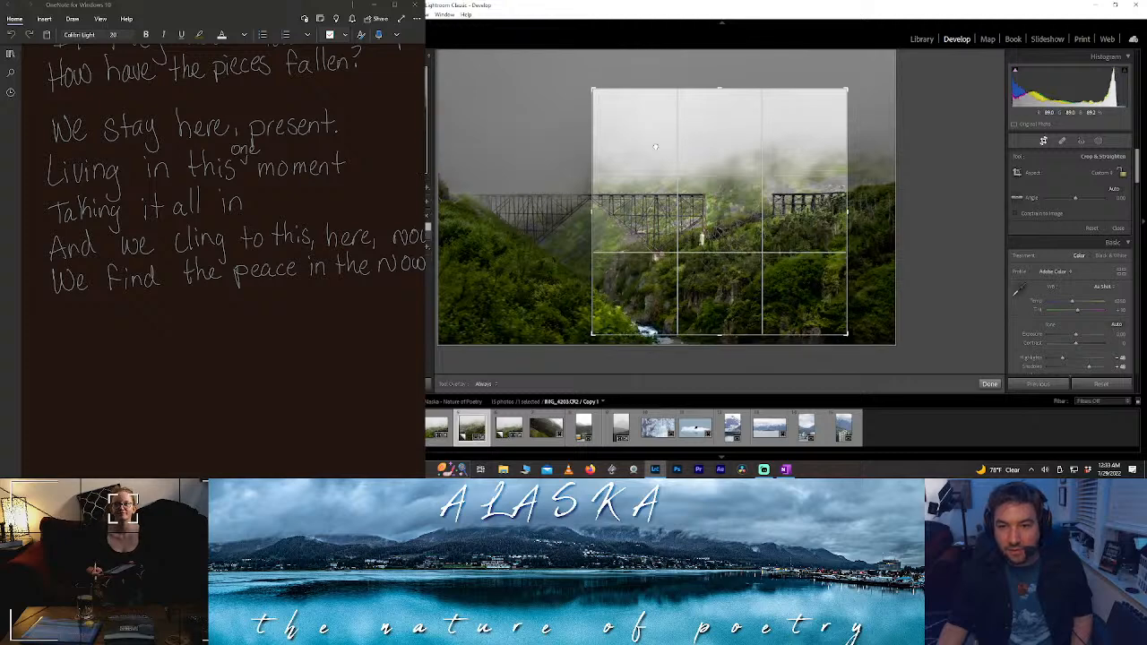
left_click_drag(655, 146, 653, 125)
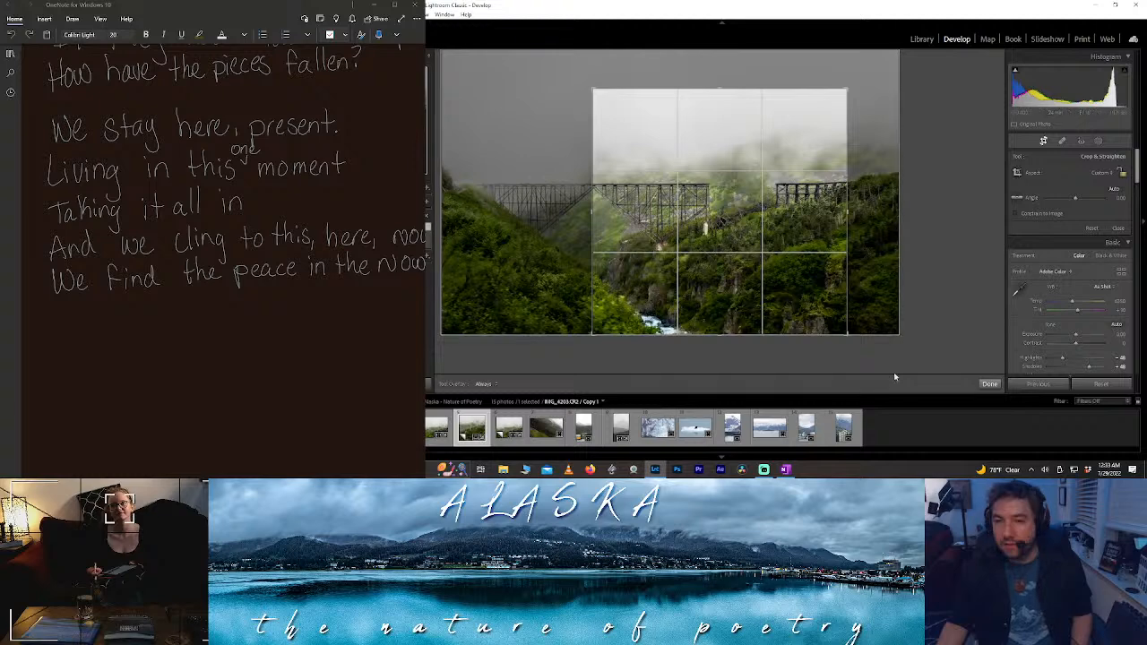
mouse_move(793, 257)
left_mouse_down()
mouse_move(760, 257)
mouse_move(772, 255)
left_mouse_up()
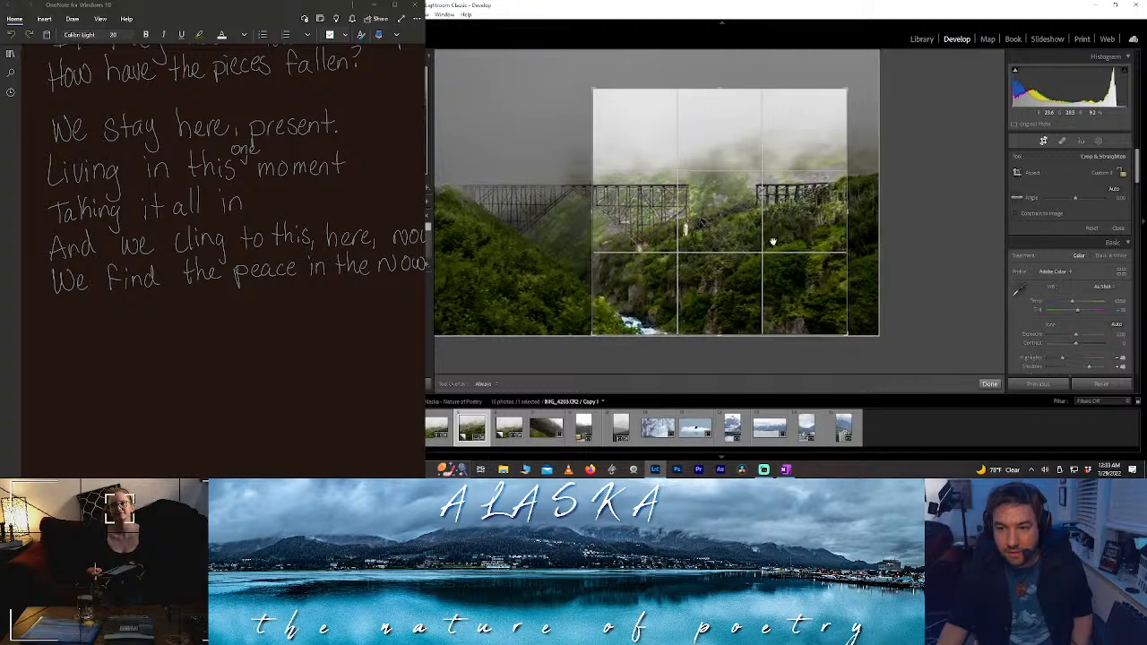
left_click_drag(722, 90, 720, 68)
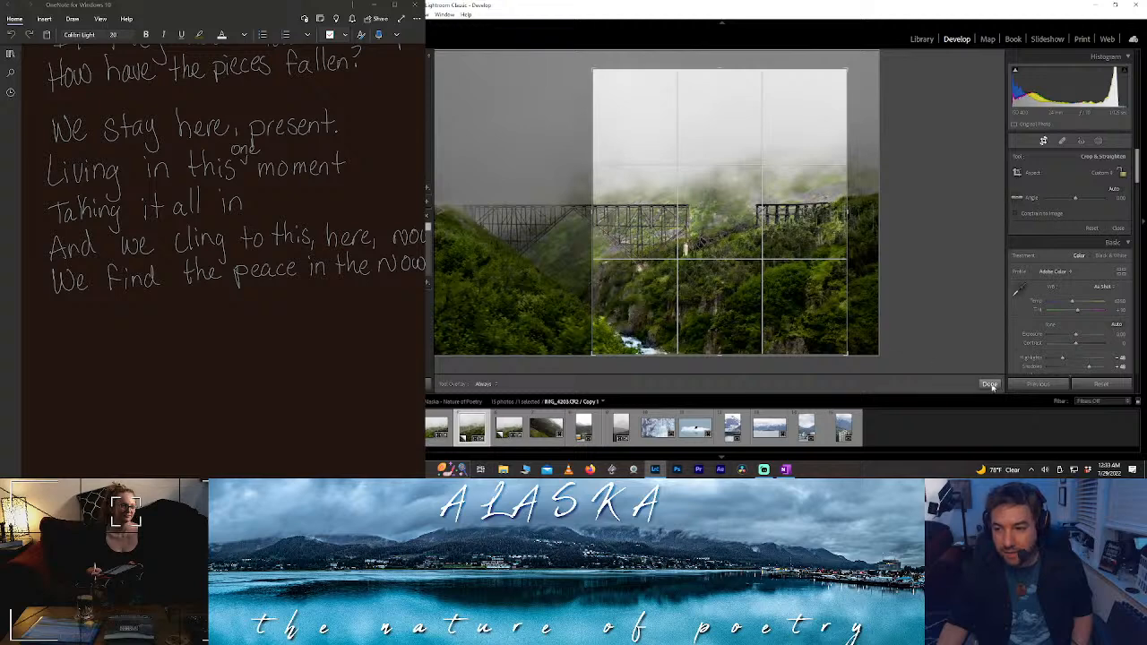
left_click(989, 384)
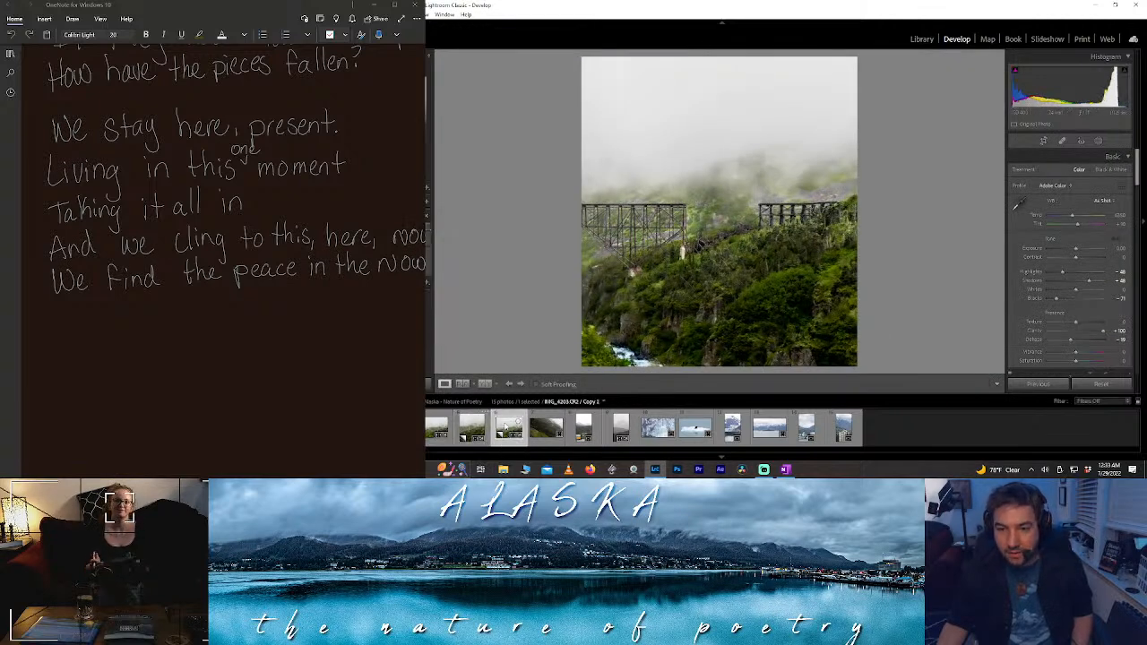
left_click(508, 428)
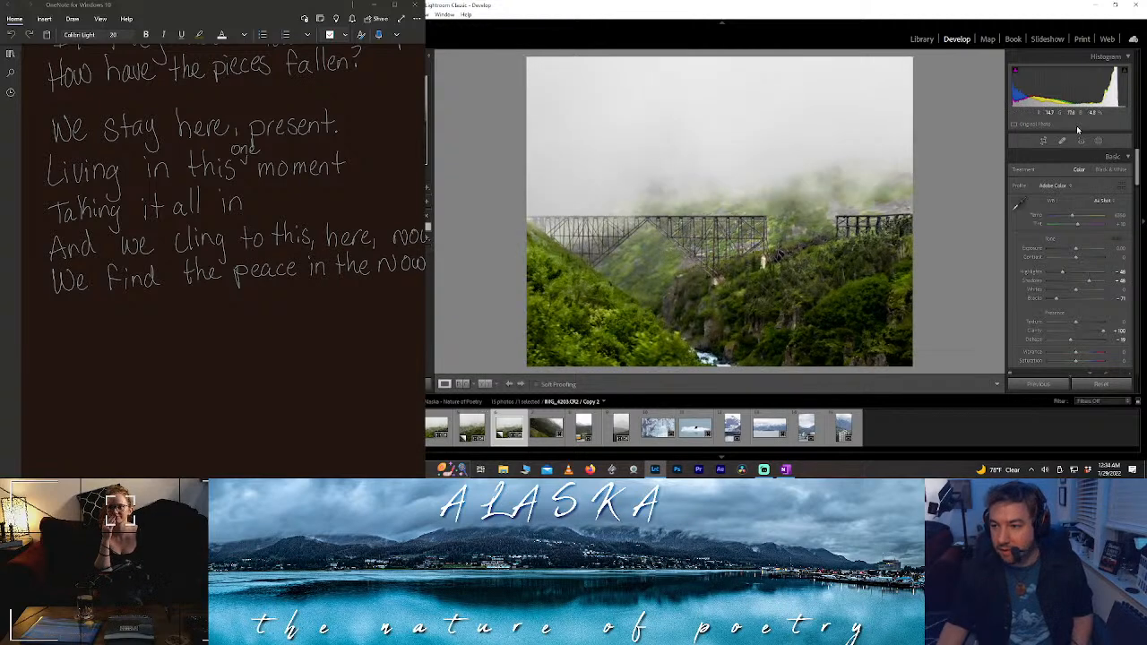
- Add a linear gradient mask across Copy 2, covering the gap side of the bridge photo, and set its Saturation to -100
left_click(1102, 143)
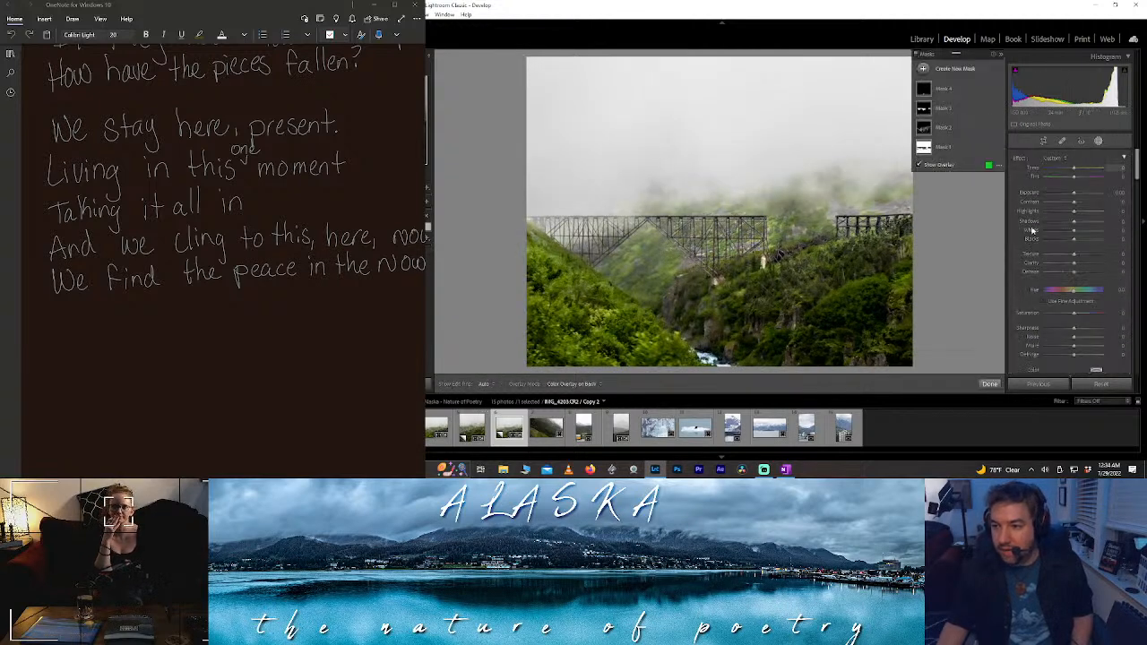
left_click(954, 74)
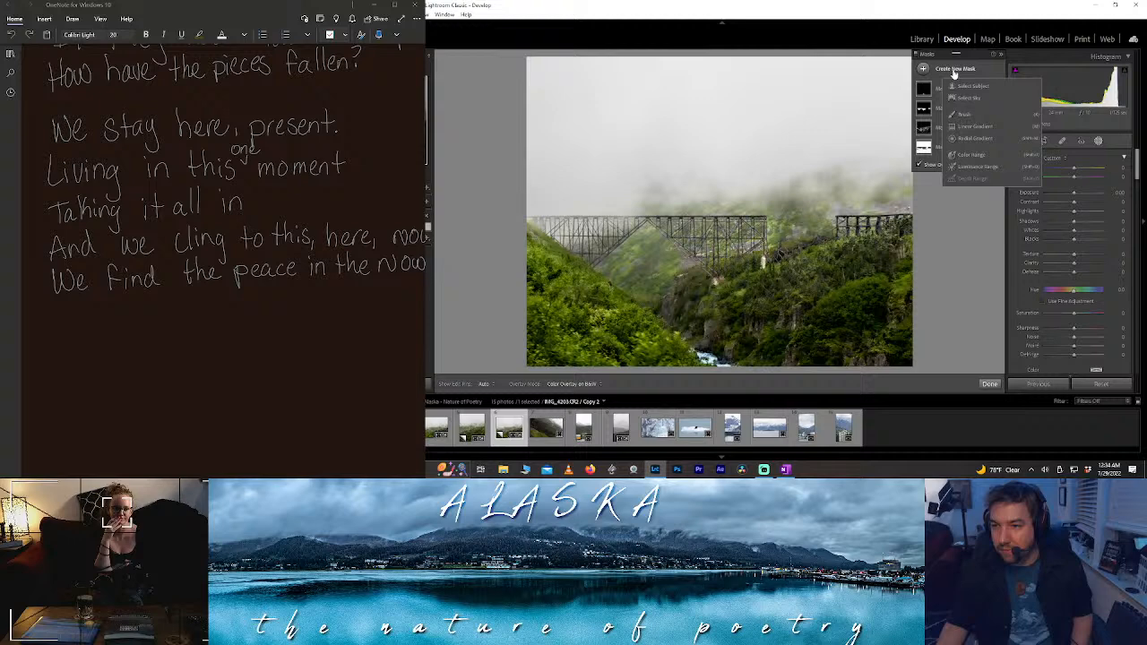
left_click(977, 127)
left_click_drag(735, 252, 530, 215)
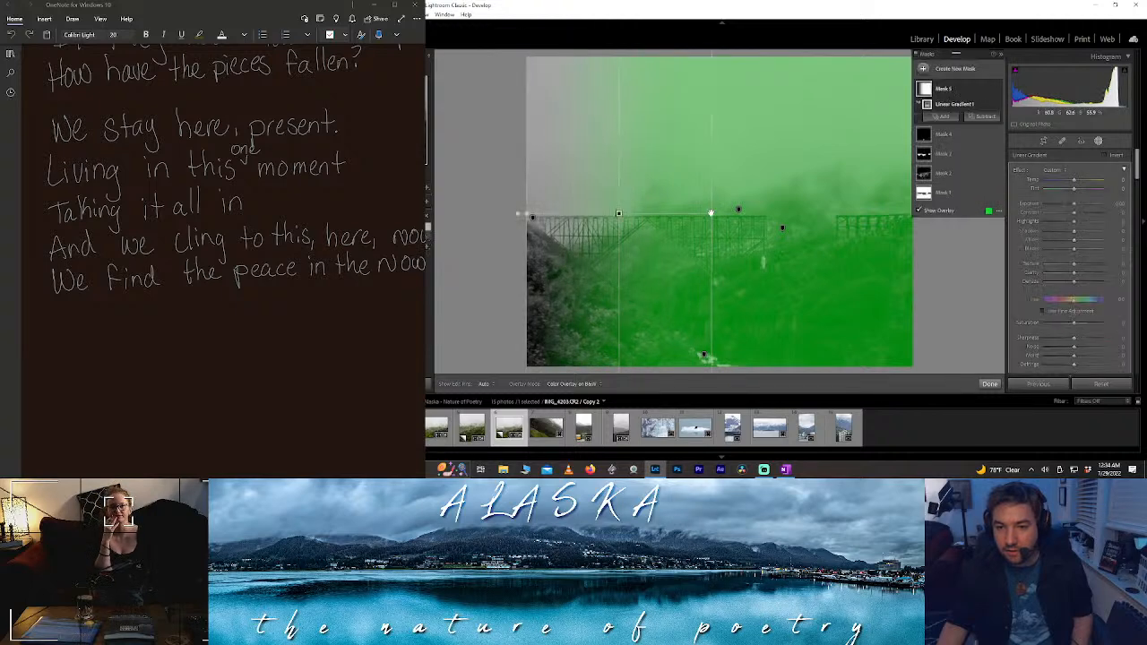
left_click_drag(712, 216, 740, 215)
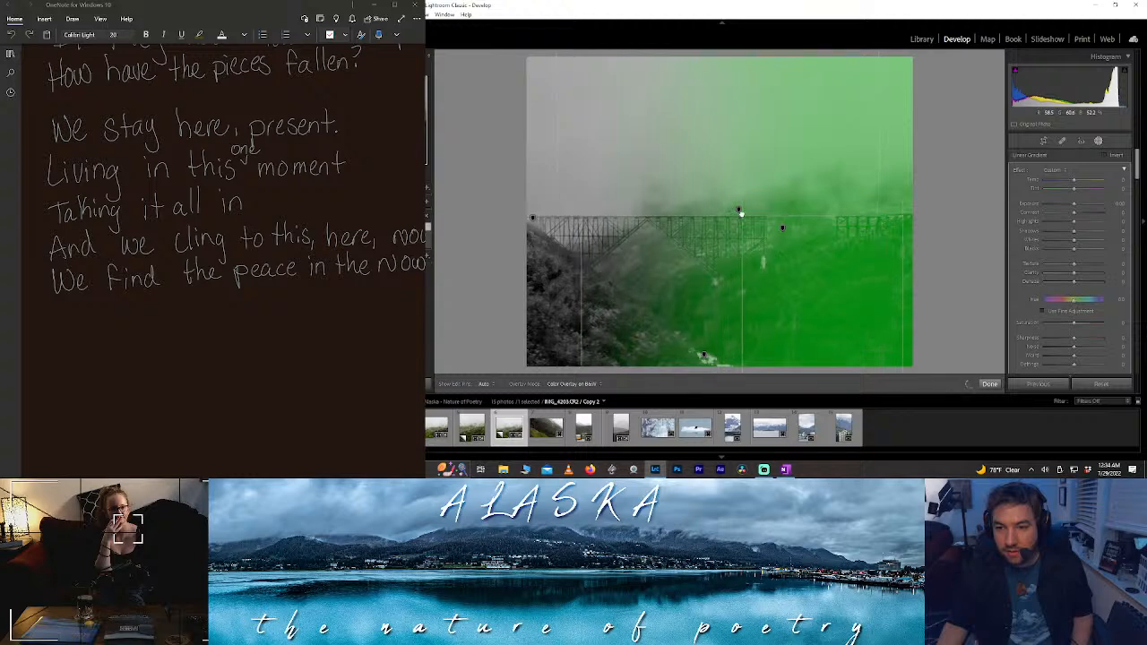
key("o")
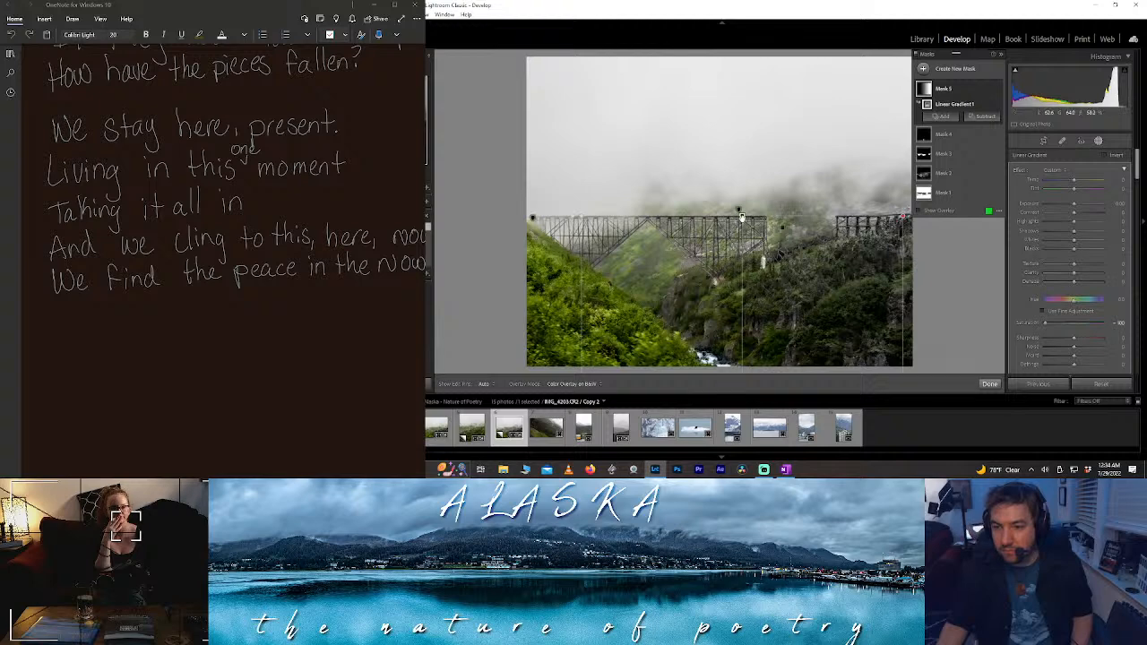
mouse_move(741, 216)
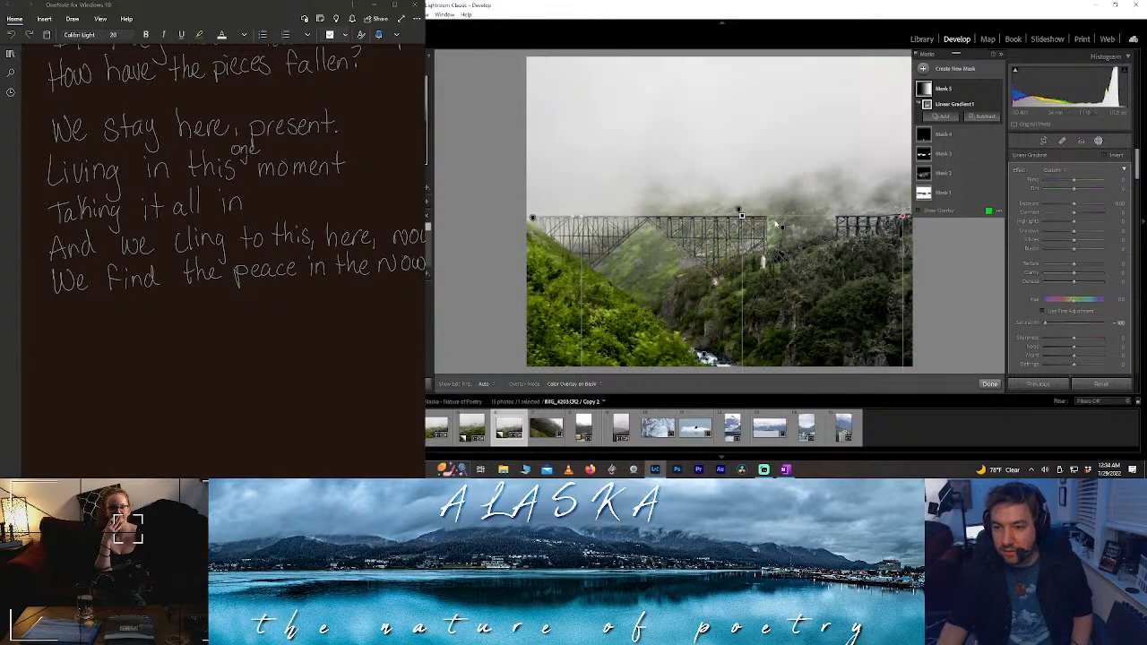
left_click_drag(741, 217, 710, 217)
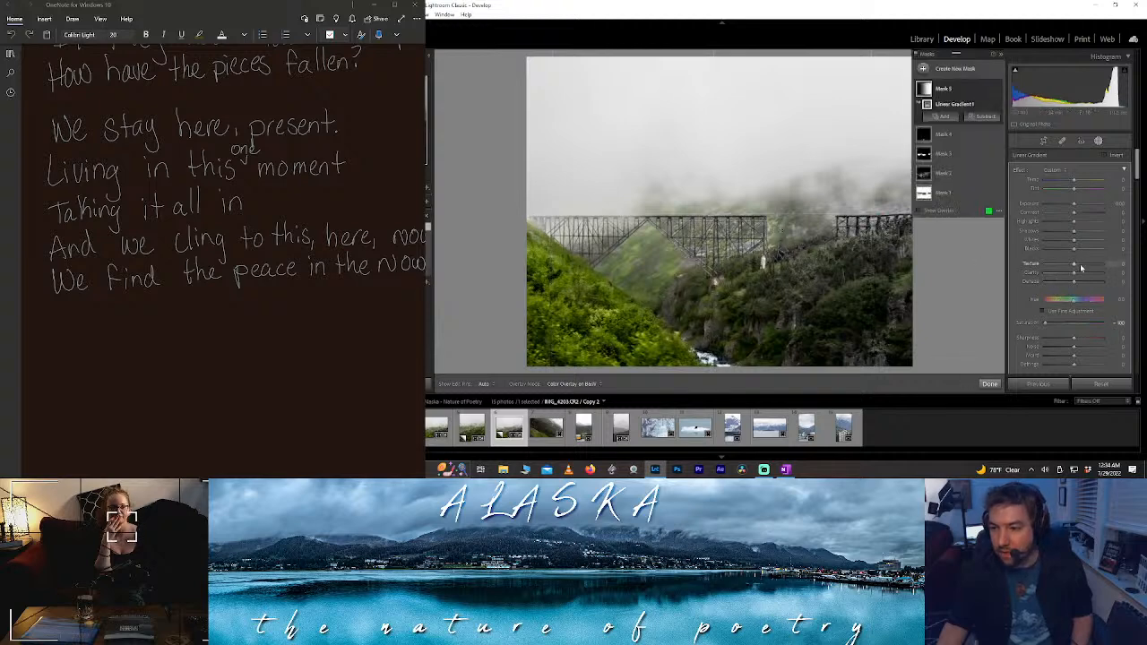
- Set the gradient mask's Texture to 100, warm its Temp, and test a Tint shift before resetting Tint
mouse_move(1080, 268)
left_mouse_down()
mouse_move(1128, 267)
mouse_move(1073, 277)
left_mouse_up()
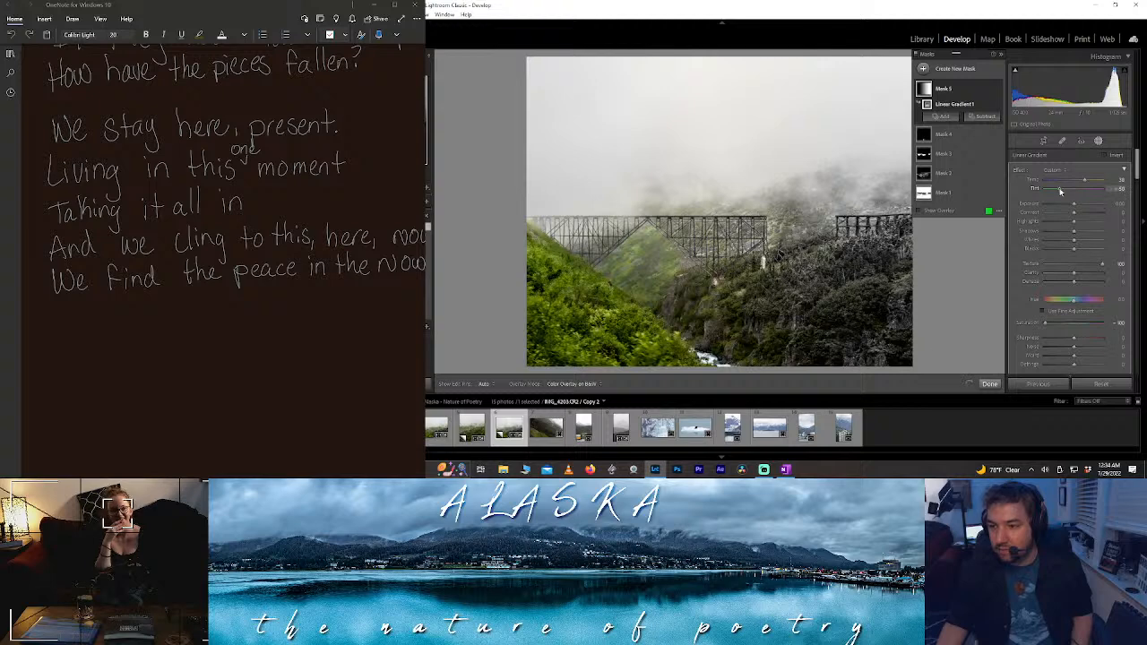
left_click_drag(1062, 192, 1090, 192)
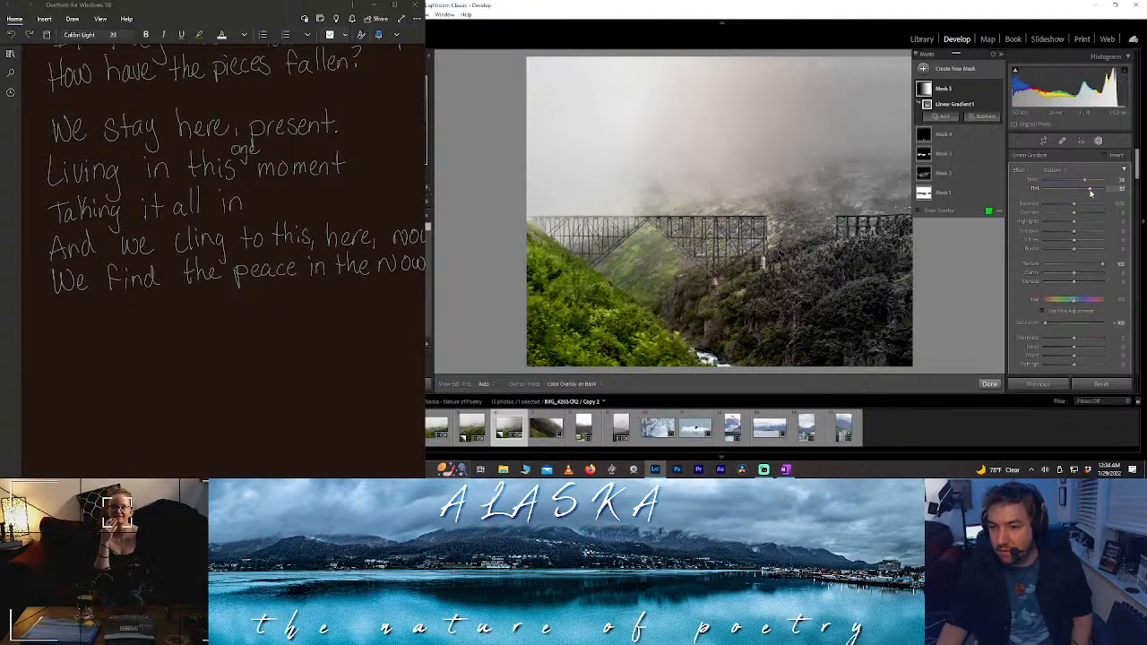
double_click(1090, 192)
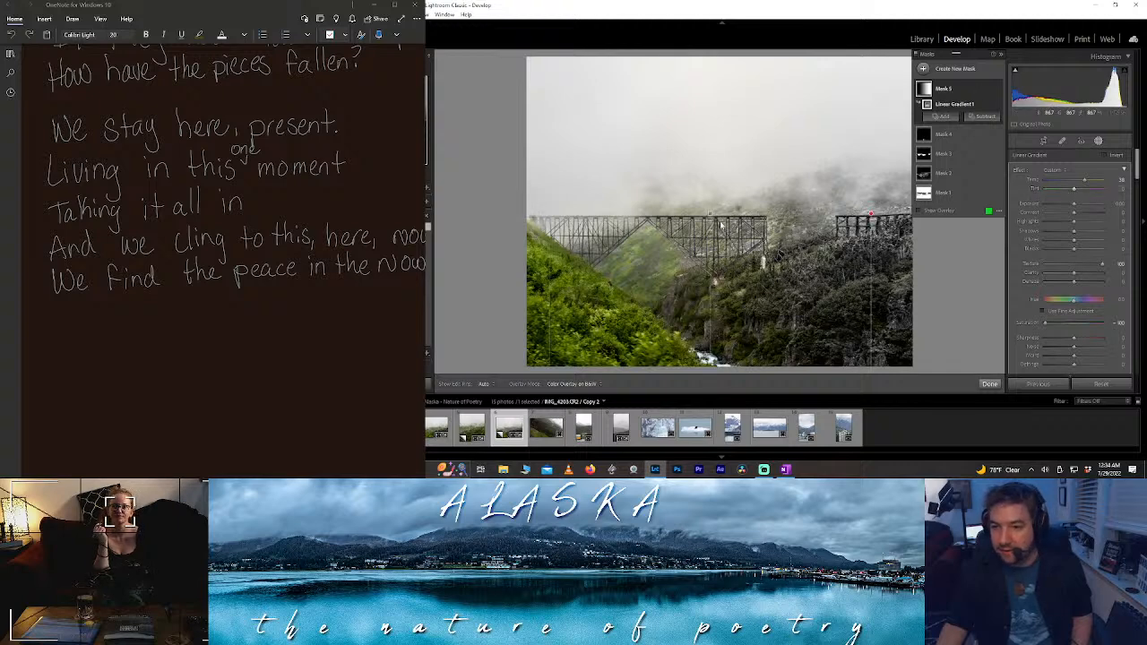
- Shift the gradient farther toward the broken end of the bridge and finish masking
left_click_drag(708, 212, 749, 215)
key("ctrl+z")
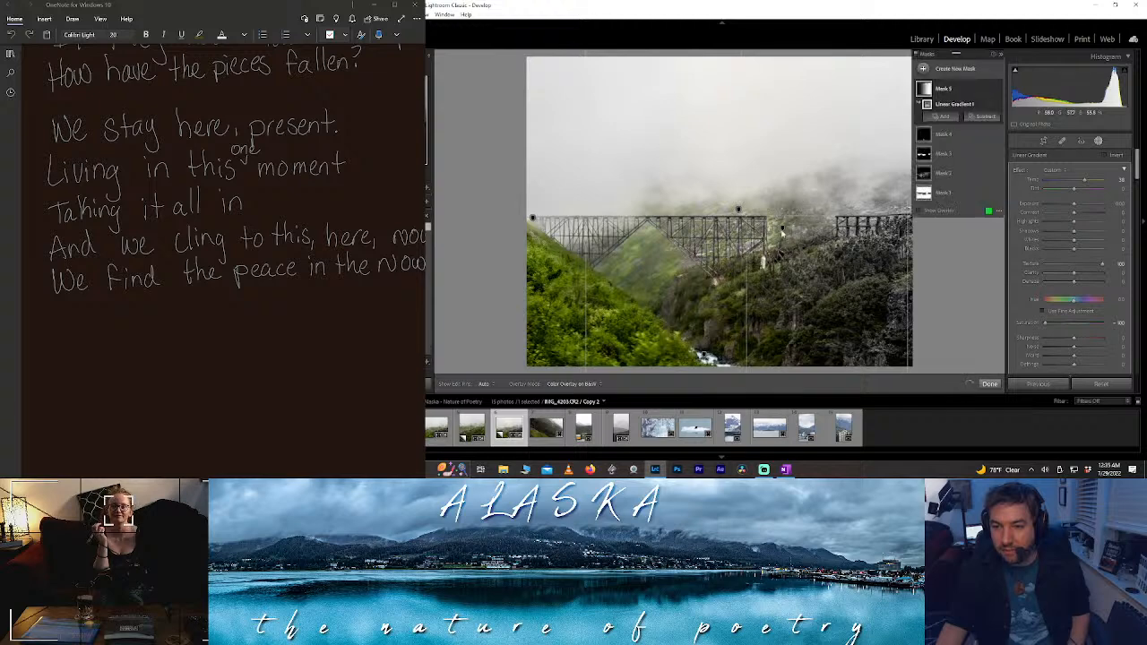
left_click(989, 383)
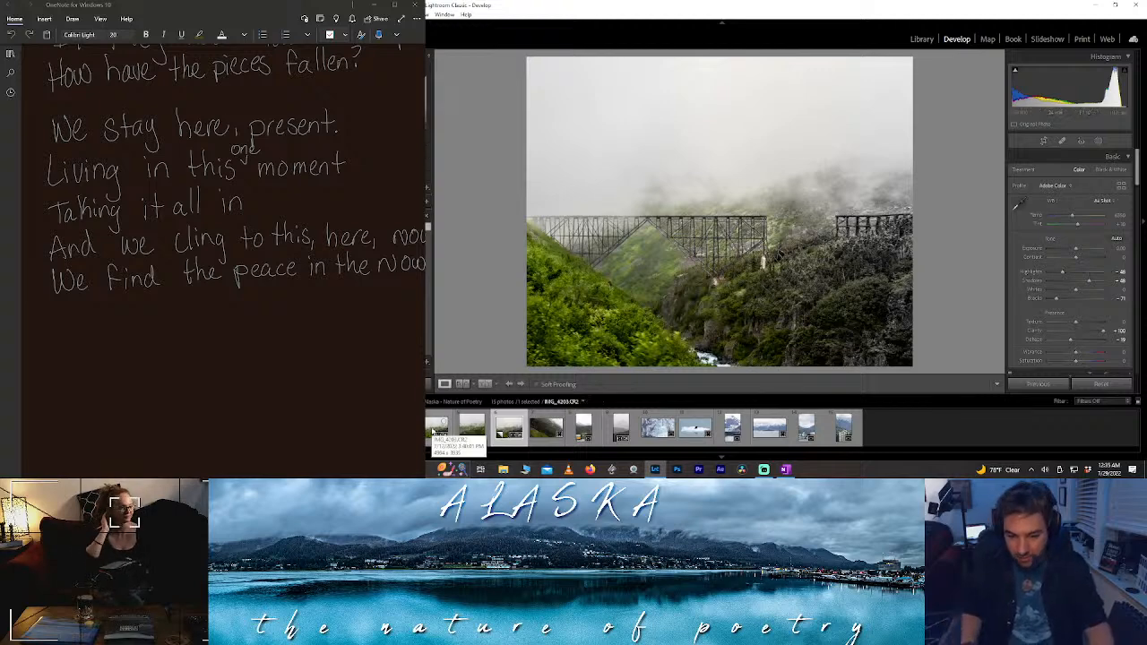
- Compare the original bridge photo with its cropped Copy 1
key("1")
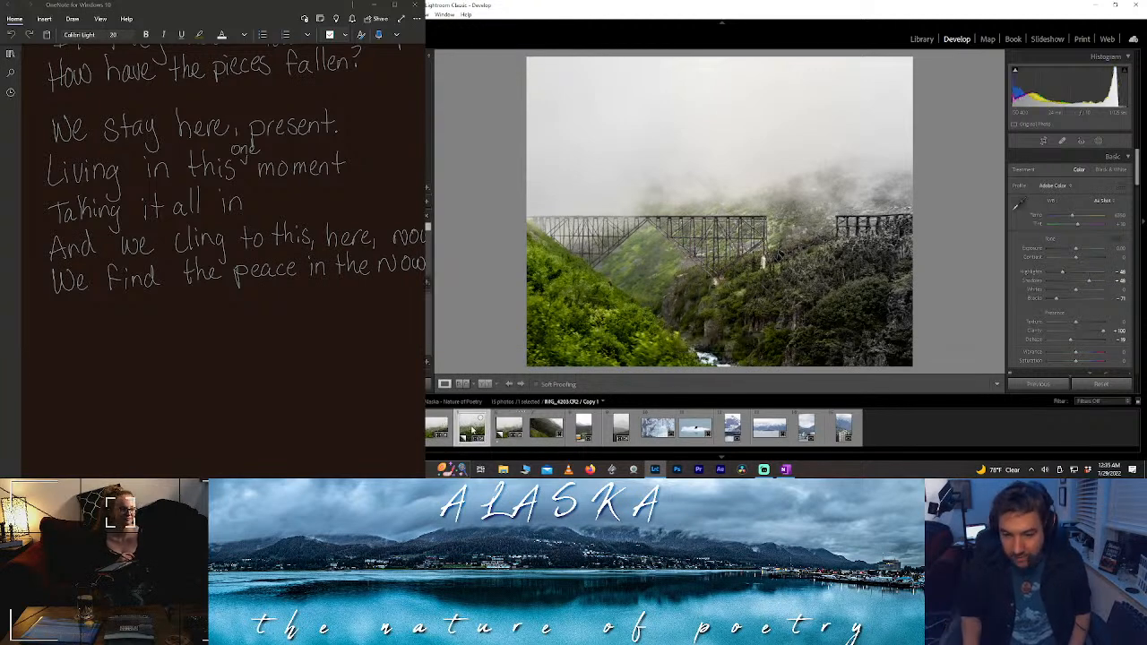
key("1")
left_click(436, 428)
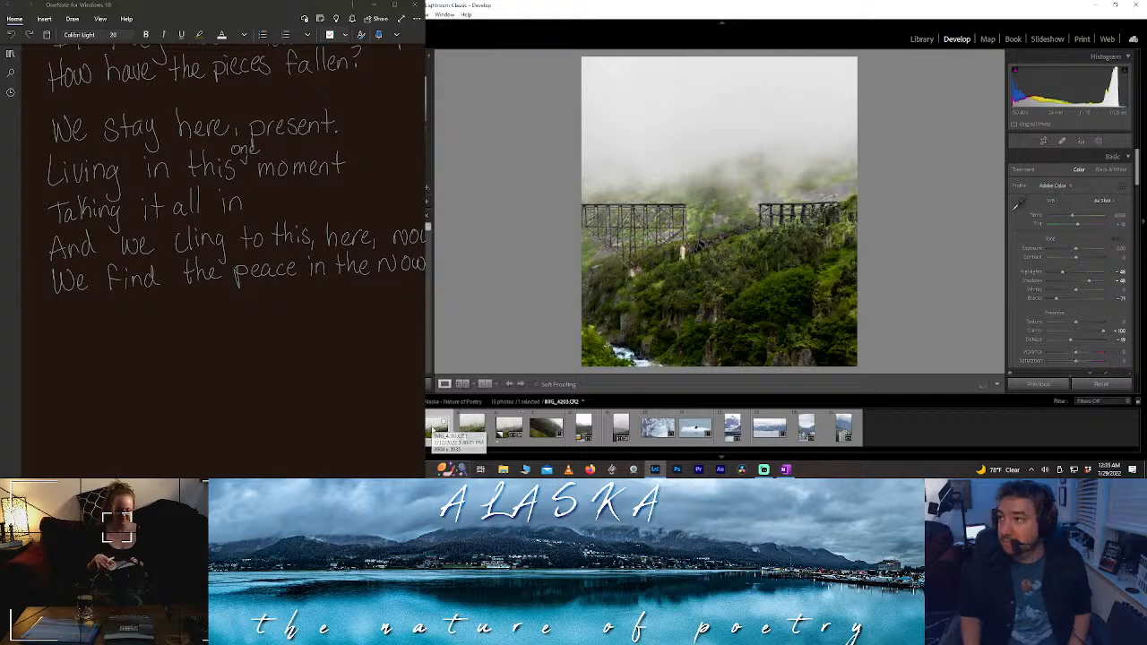
key("1")
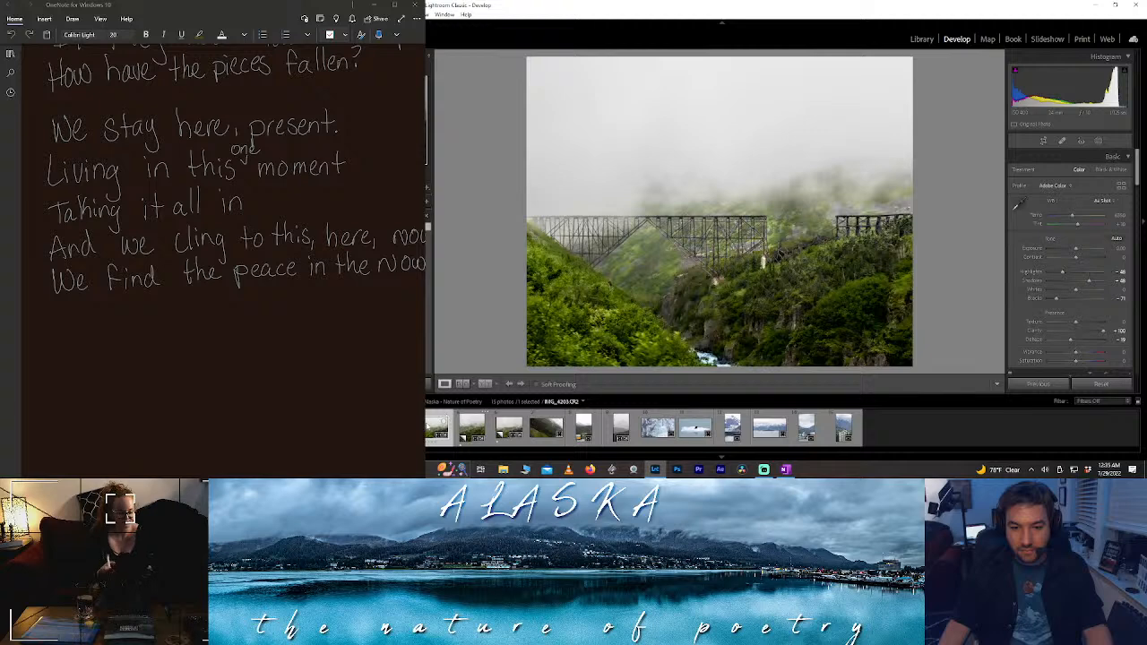
key("ctrl+apostrophe")
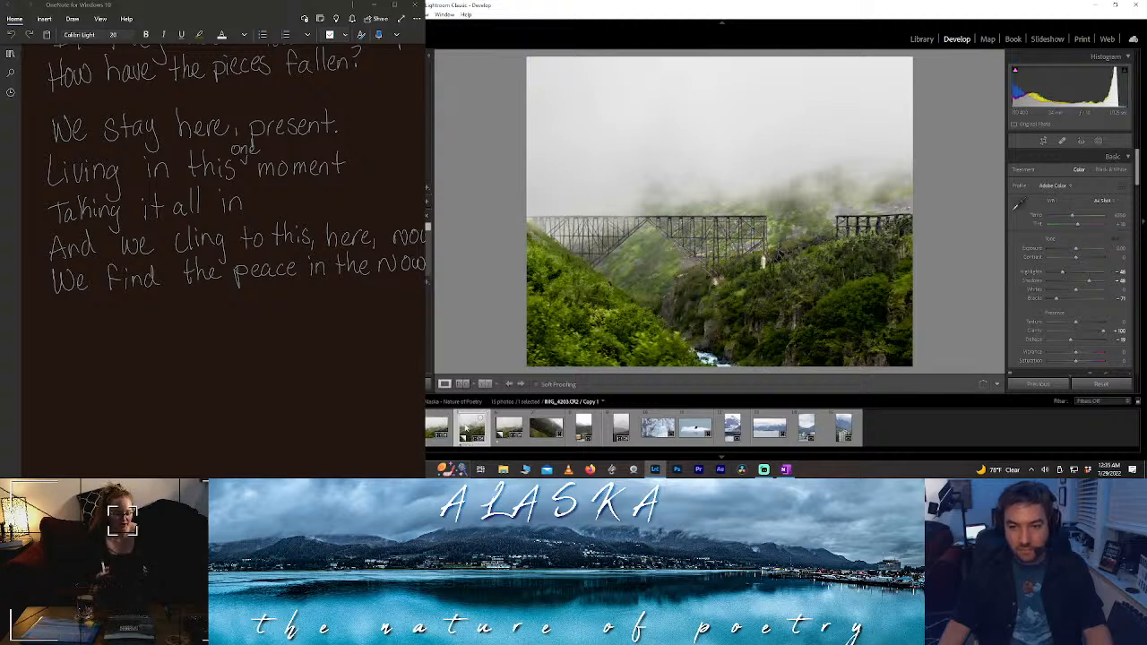
- Open Copy 1, extend Mask 4's brush over the river at the photo's lower edge, and finish masking
left_click(470, 428)
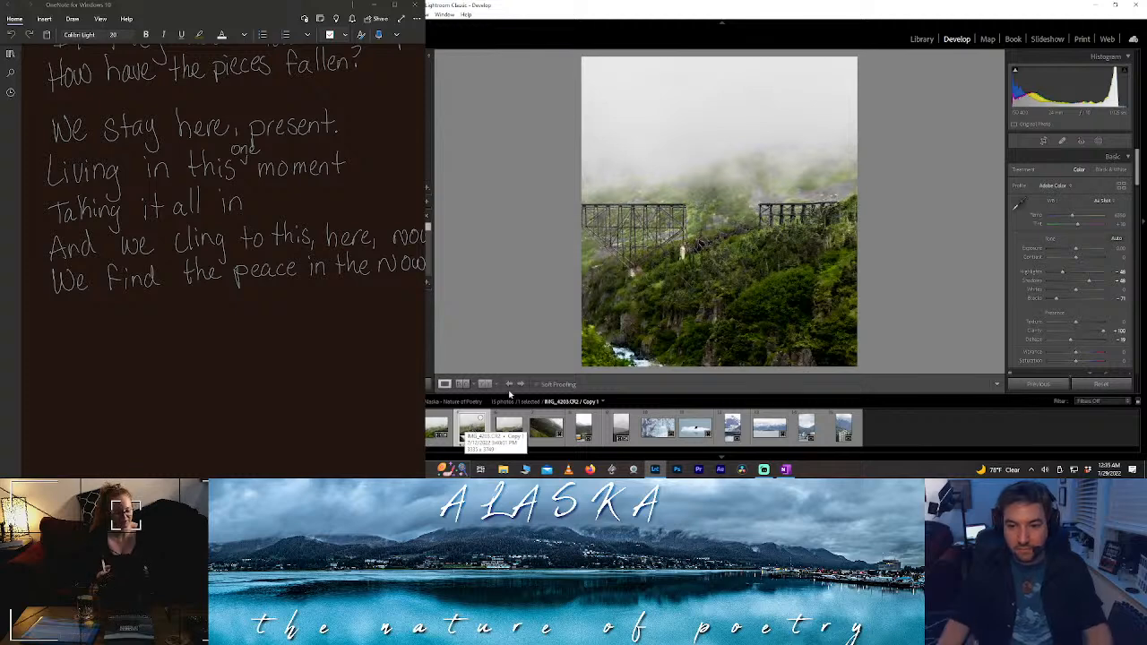
left_click(1098, 141)
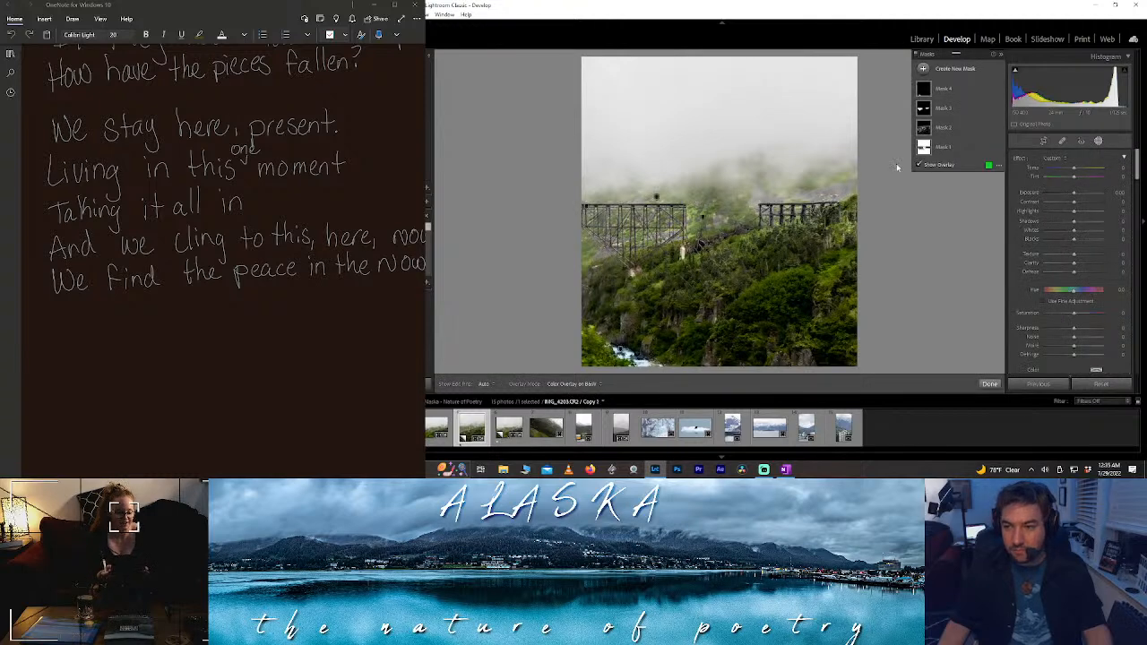
left_click(943, 89)
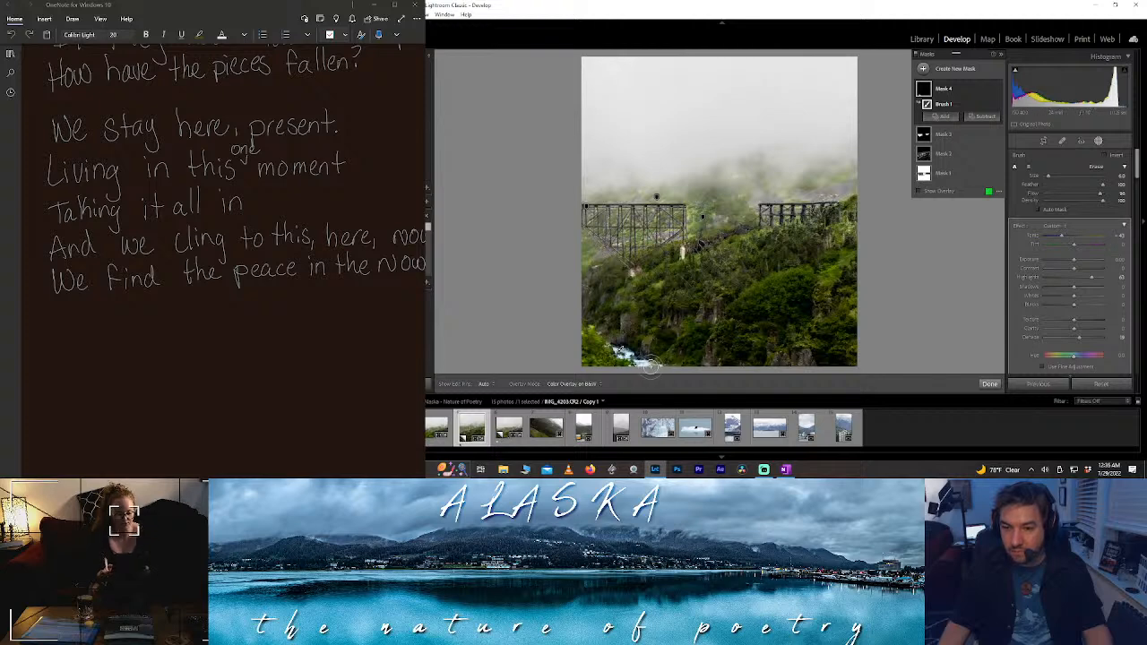
left_click_drag(651, 365, 653, 365)
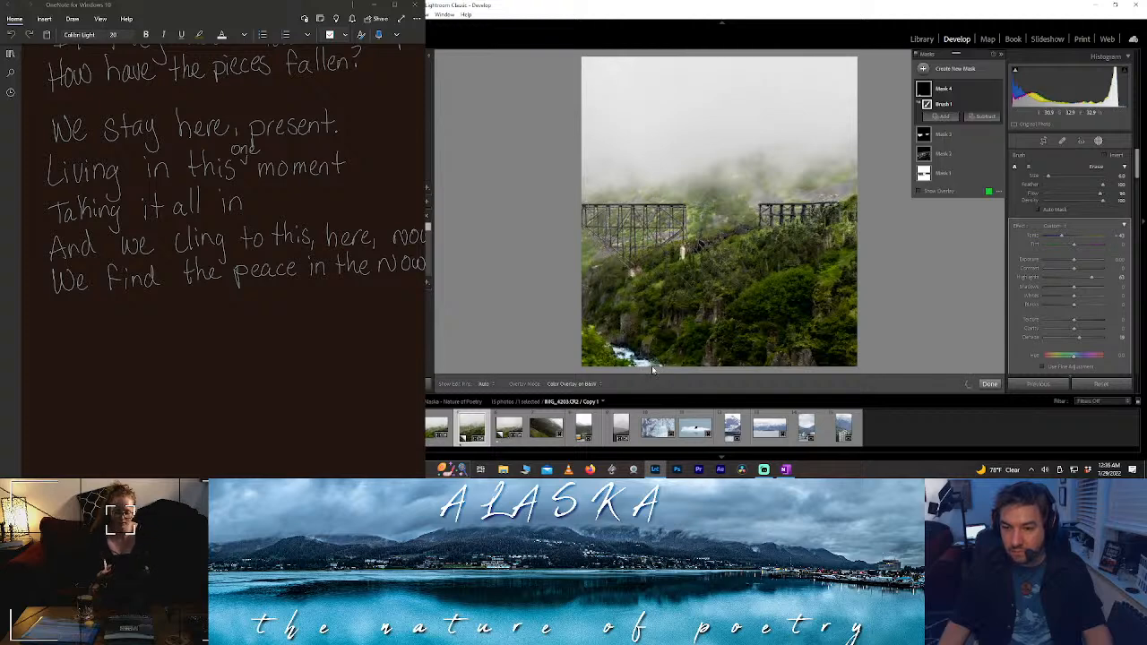
left_click(989, 384)
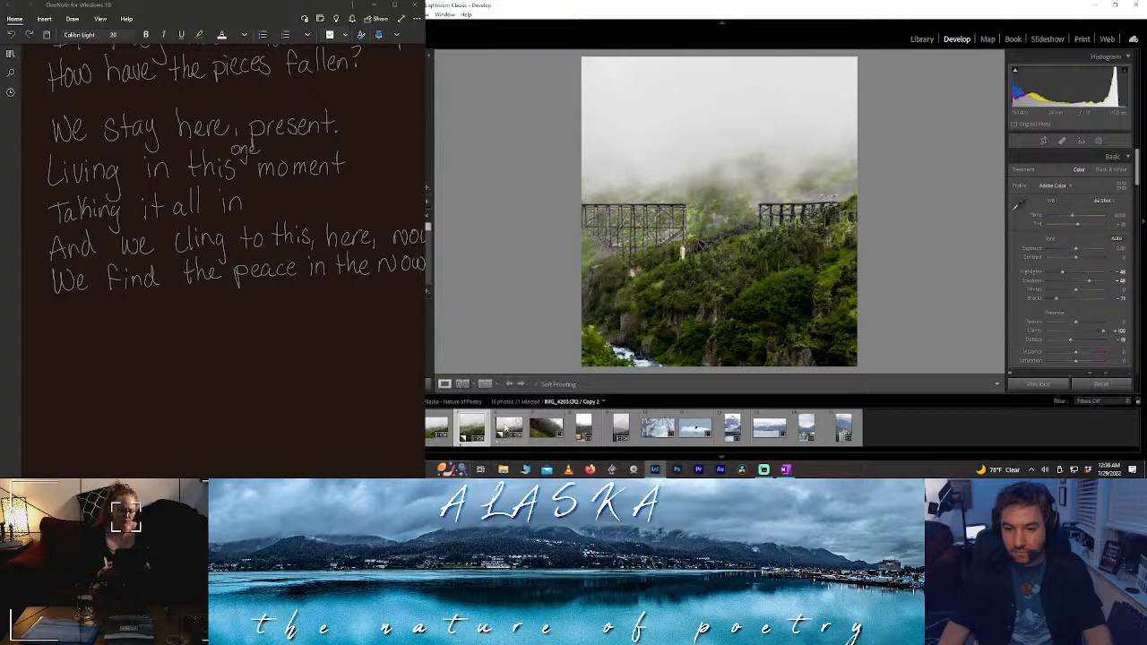
- Add a sky mask to Copy 2 and brush the fog along the hilltops into it
left_click(509, 425)
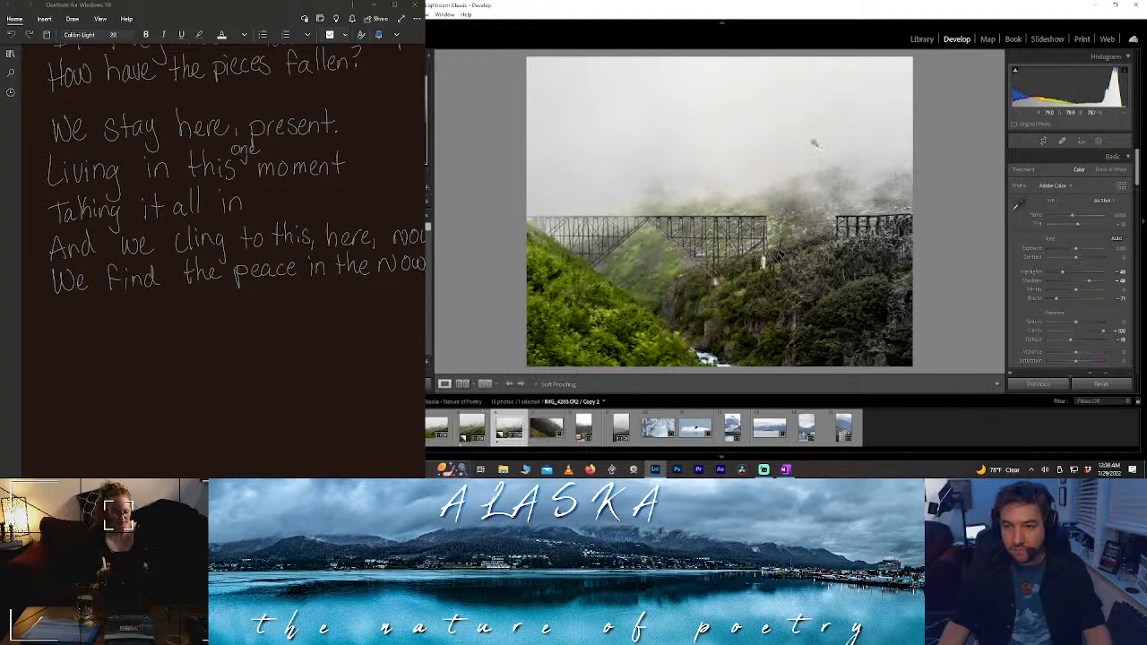
left_click(1098, 141)
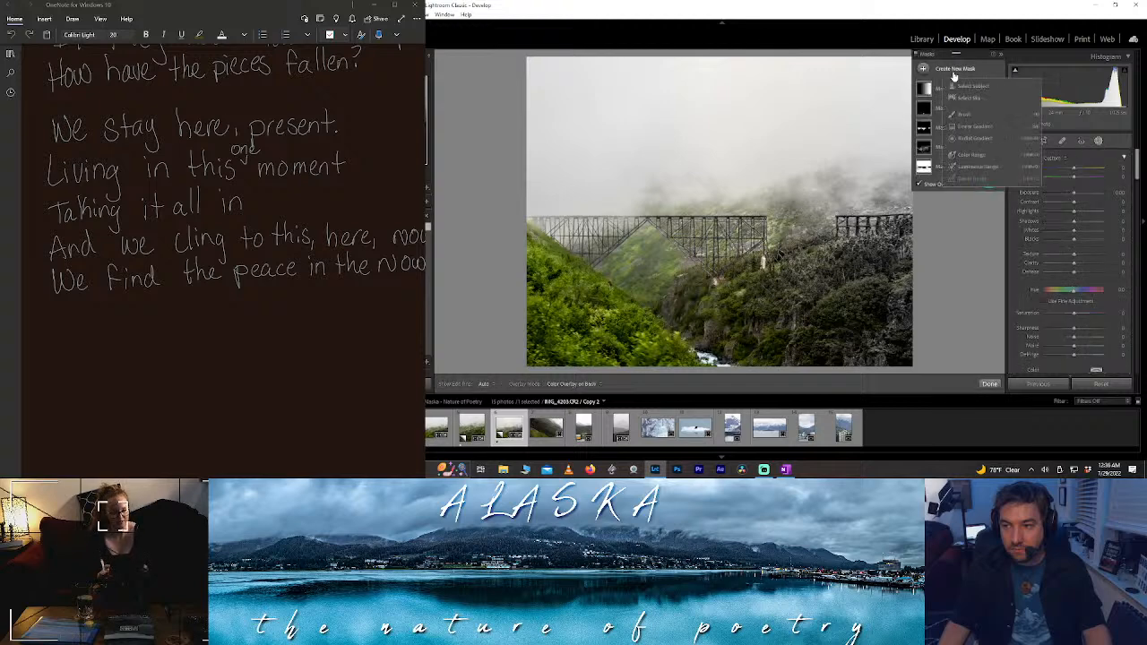
left_click(964, 99)
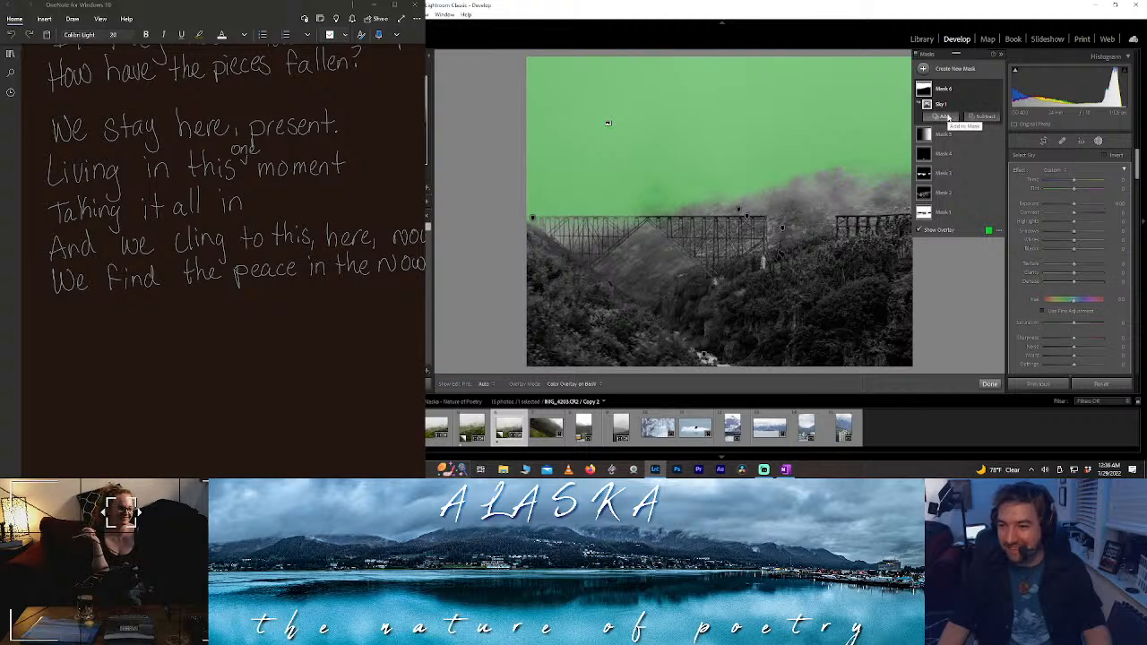
left_click(956, 167)
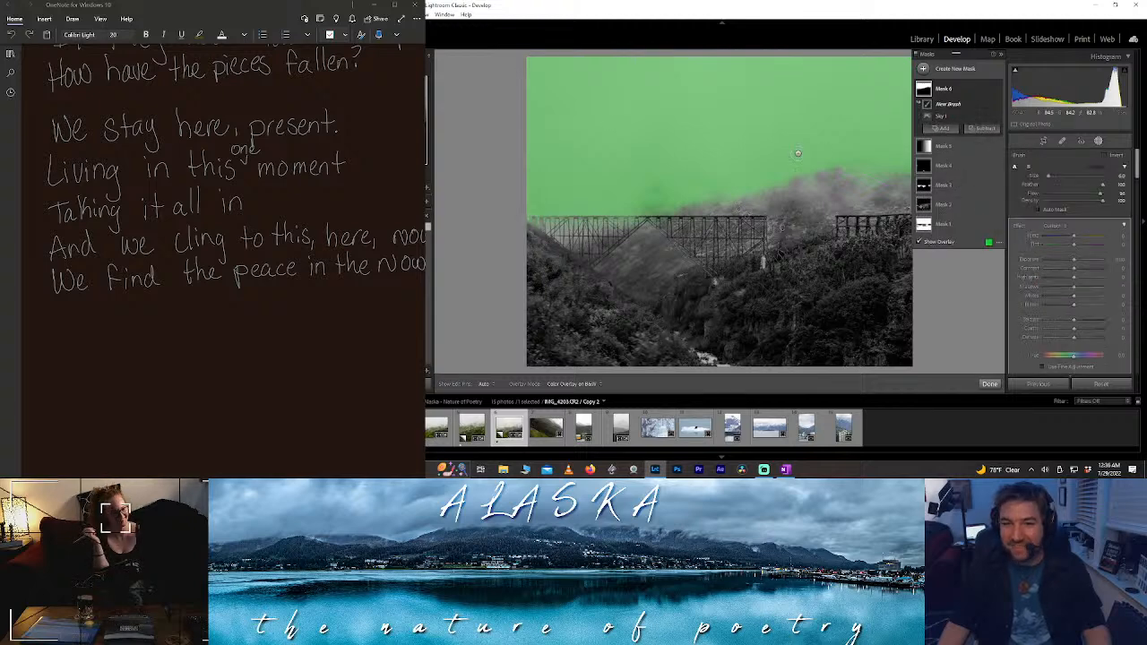
mouse_move(852, 165)
left_mouse_down()
mouse_move(902, 178)
mouse_move(728, 179)
left_mouse_up()
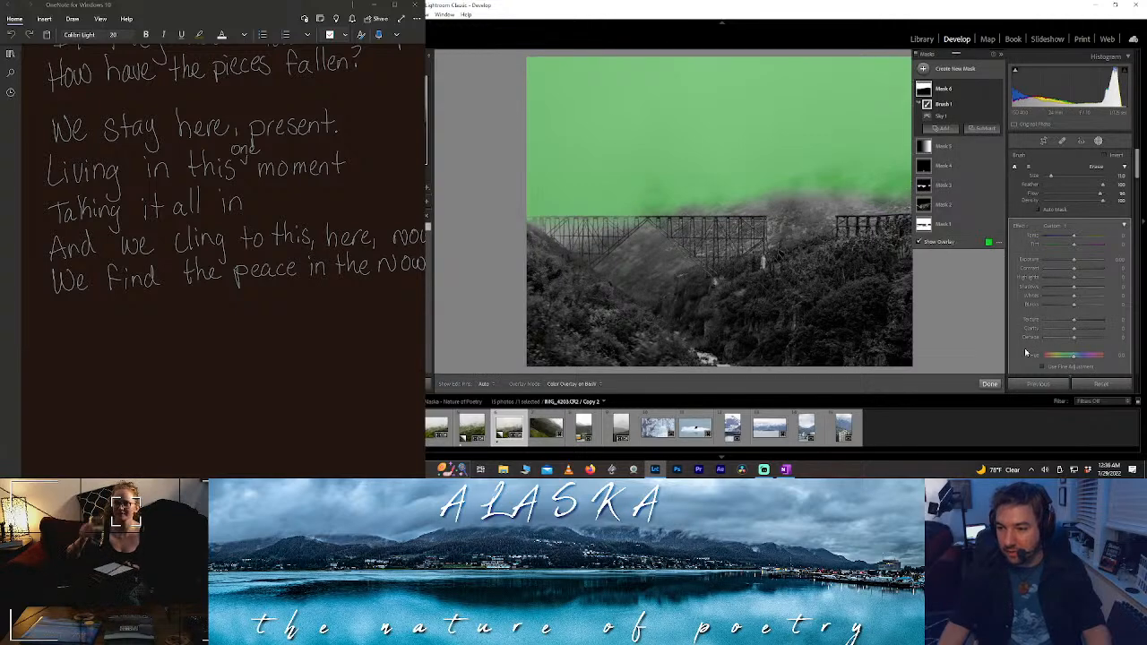
- Raise the sky mask's Noise to 100 and lower its Texture, hide the overlay, and finish masking
scroll(1087, 335, "down", 2)
left_click_drag(1085, 340, 1125, 344)
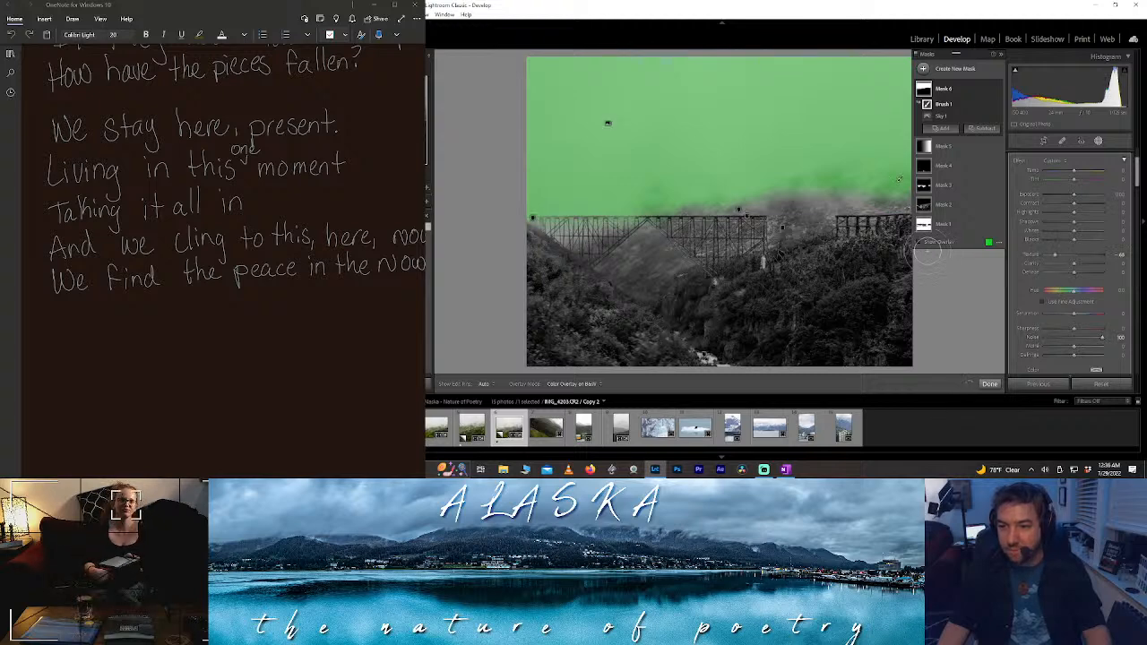
left_click(917, 243)
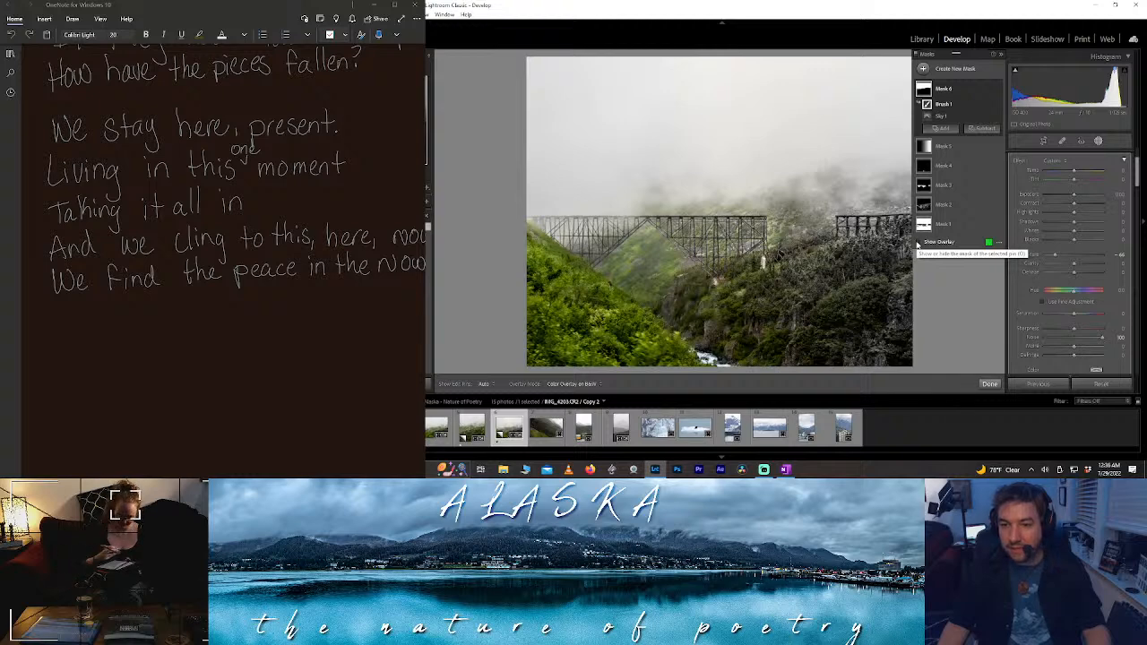
left_click(989, 383)
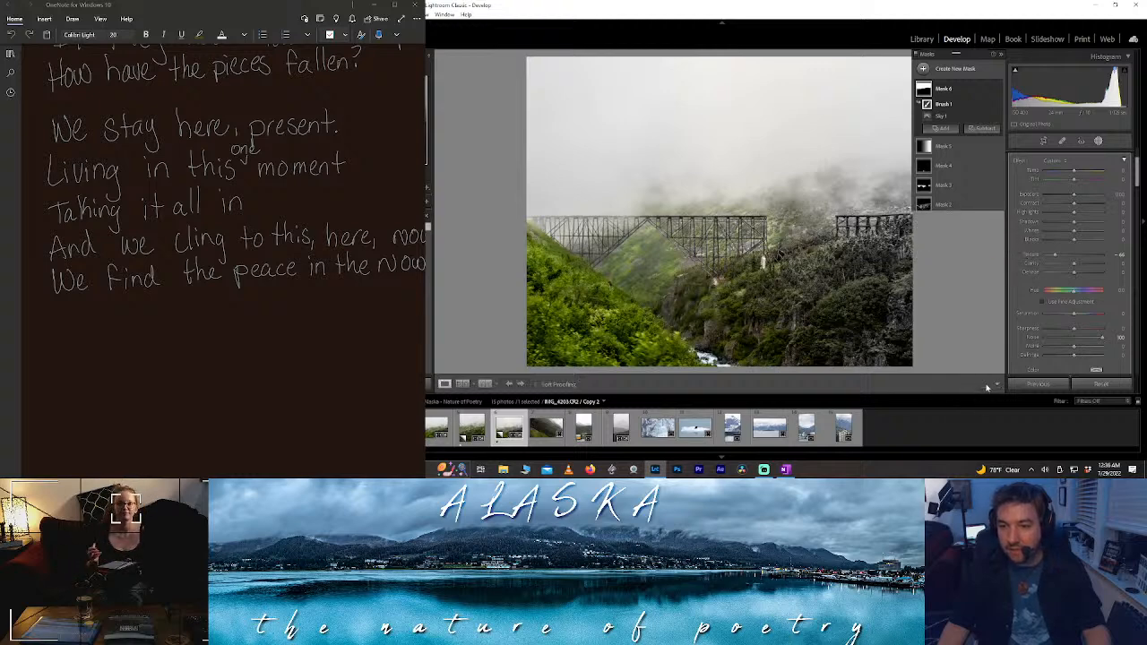
- Open the vertical glacier and mountain photo, unlock its crop aspect ratio, and widen the crop to the full image width
left_click(473, 427)
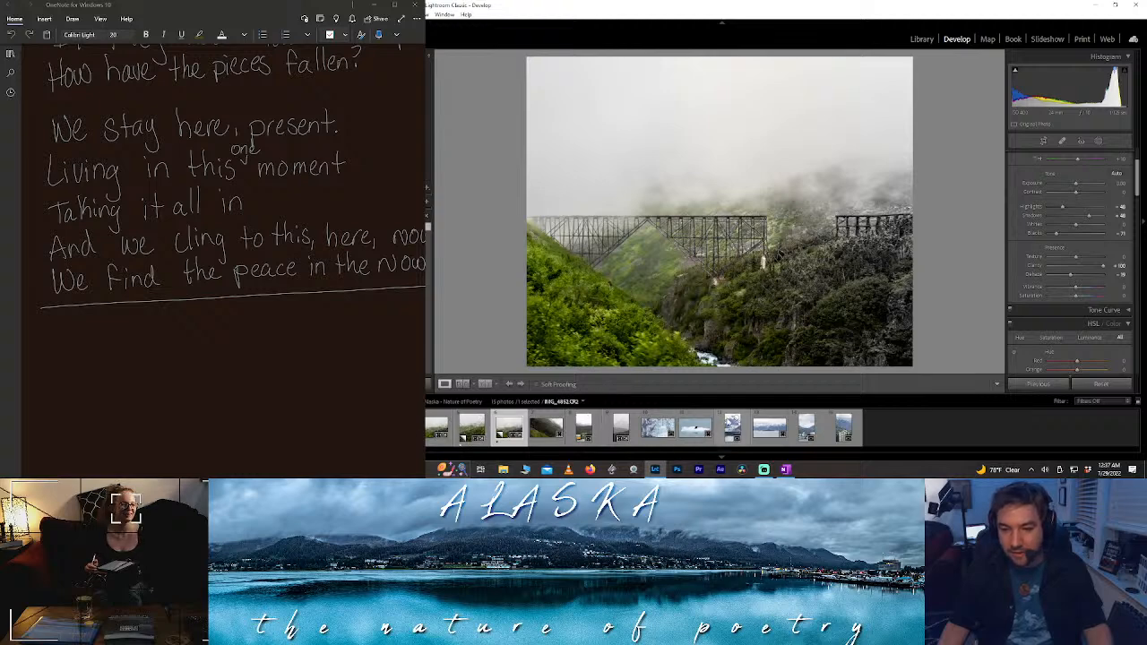
scroll(233, 240, "down", 3)
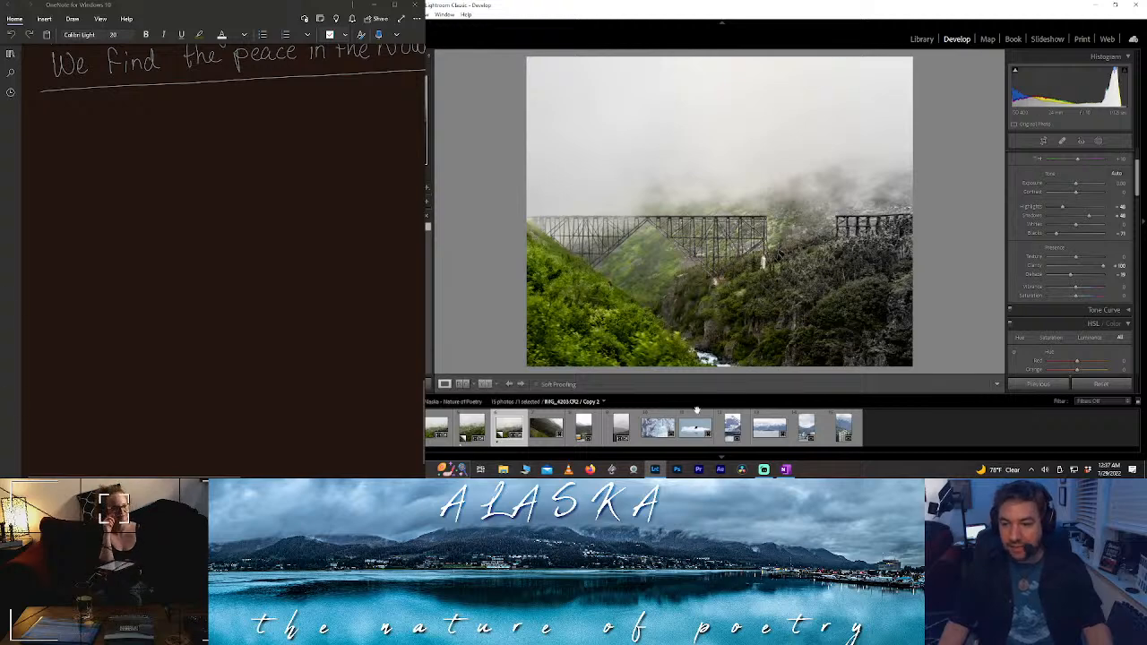
left_click(730, 428)
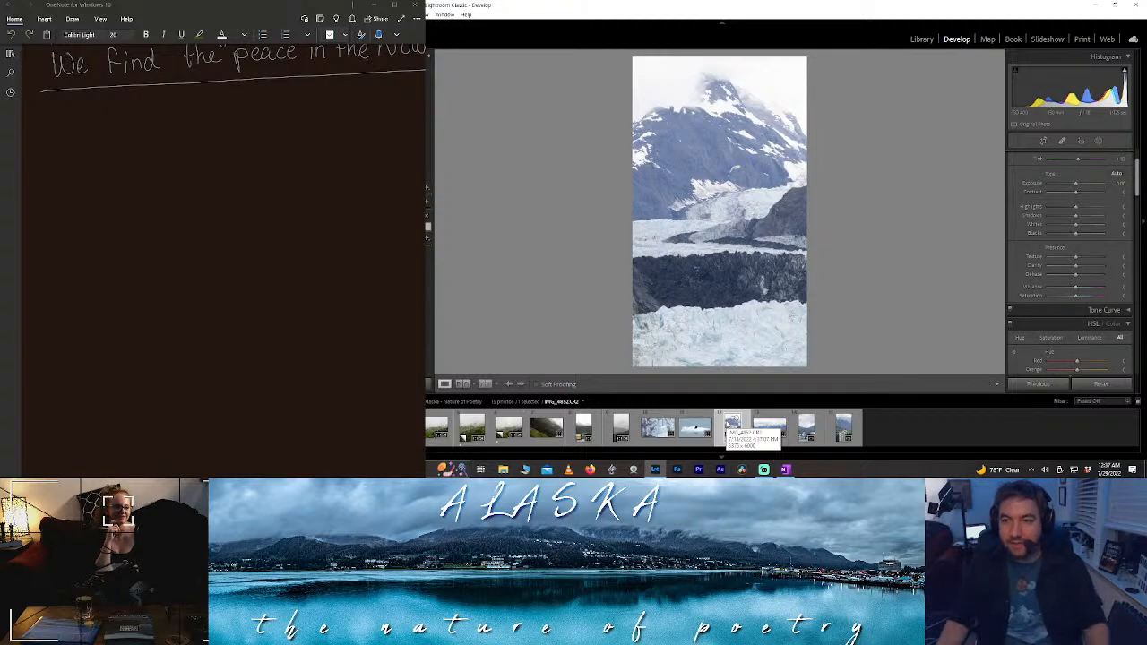
left_click(1044, 141)
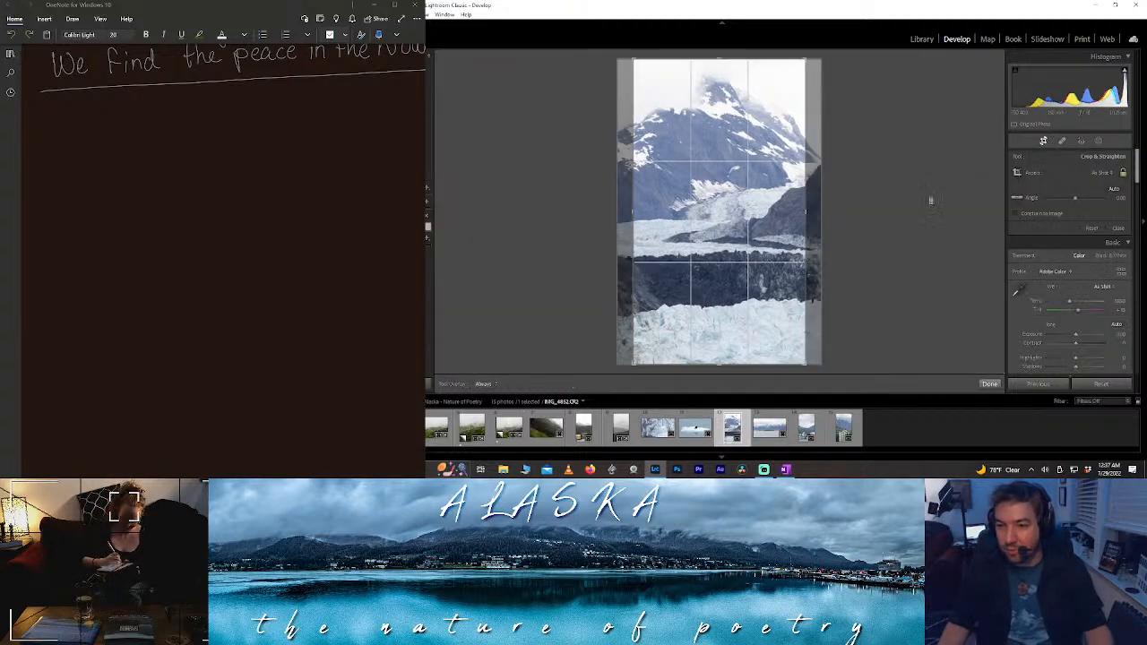
left_click(1123, 174)
left_click_drag(836, 196, 817, 197)
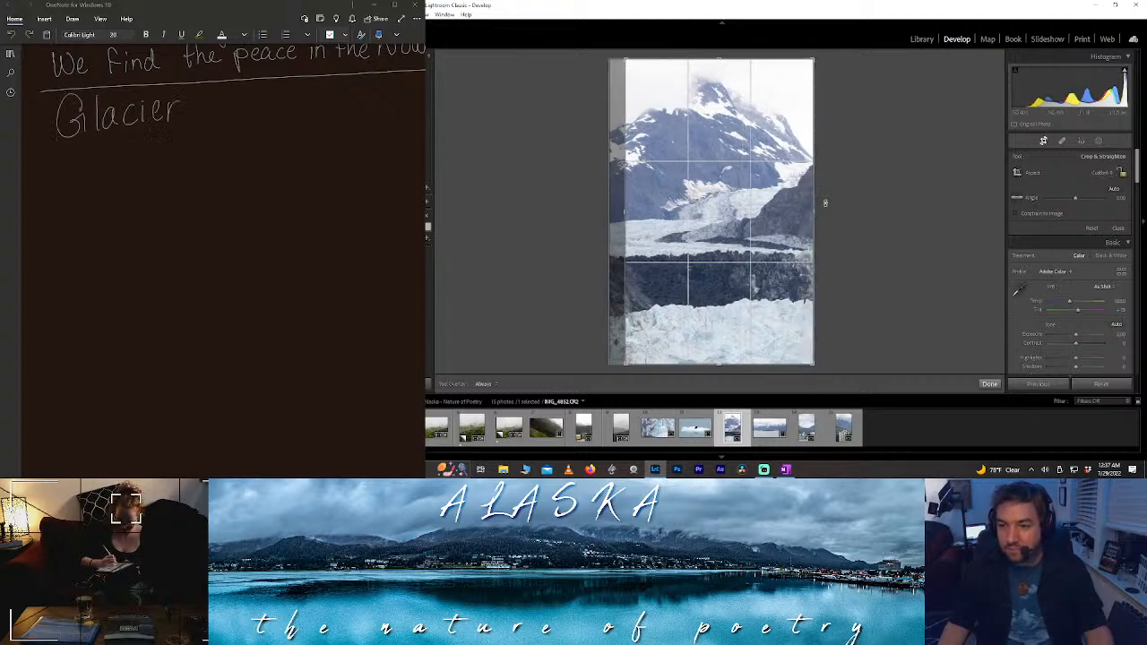
left_click_drag(629, 216, 598, 221)
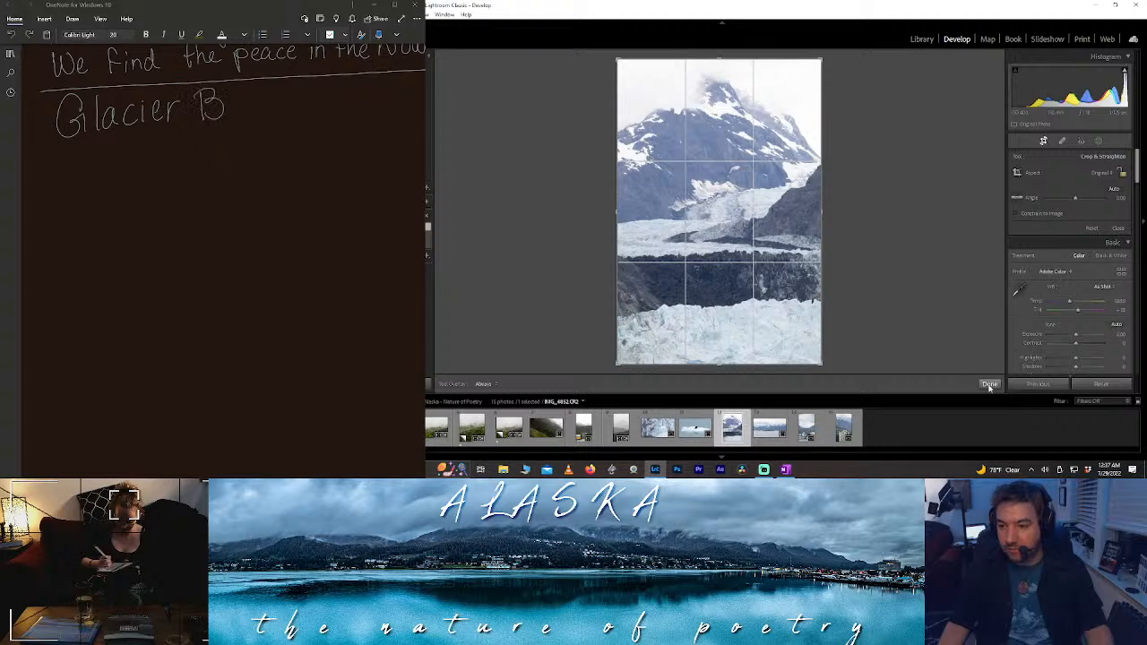
left_click(989, 383)
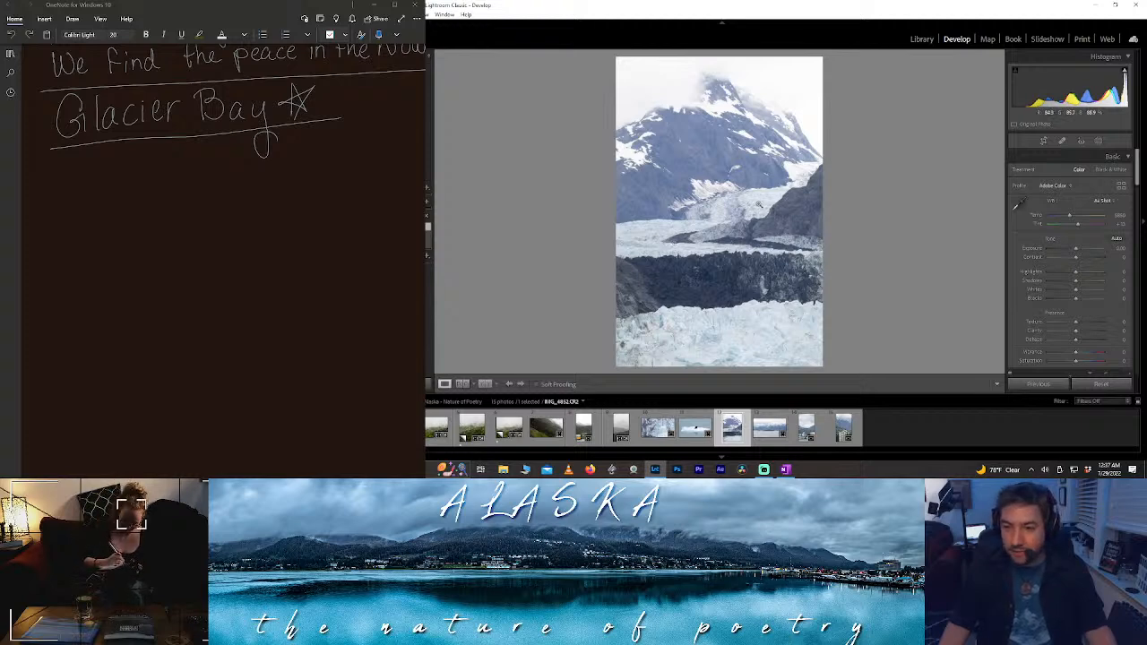
- Handwrite the note "- Mountain on top w/fog" beneath the Glacier Bay heading in OneNote
mouse_move(57, 166)
left_mouse_down()
mouse_move(57, 195)
mouse_move(86, 194)
left_mouse_up()
left_click_drag(97, 175, 130, 185)
left_click_drag(140, 162, 139, 183)
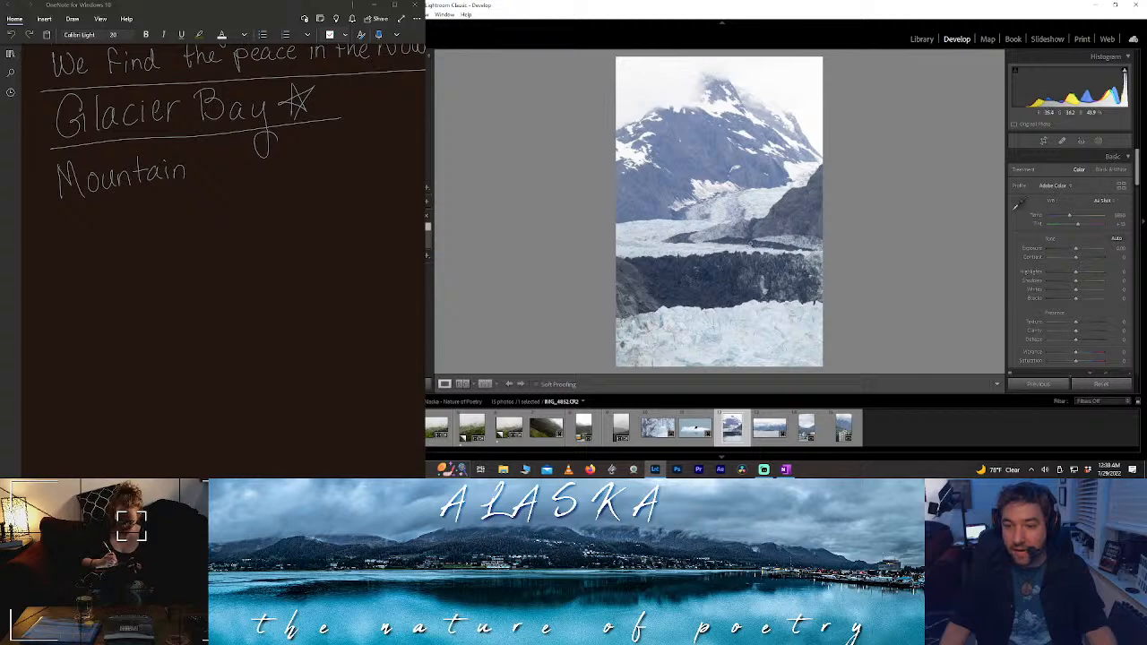
mouse_move(267, 145)
left_mouse_down()
mouse_move(265, 180)
mouse_move(285, 165)
left_mouse_up()
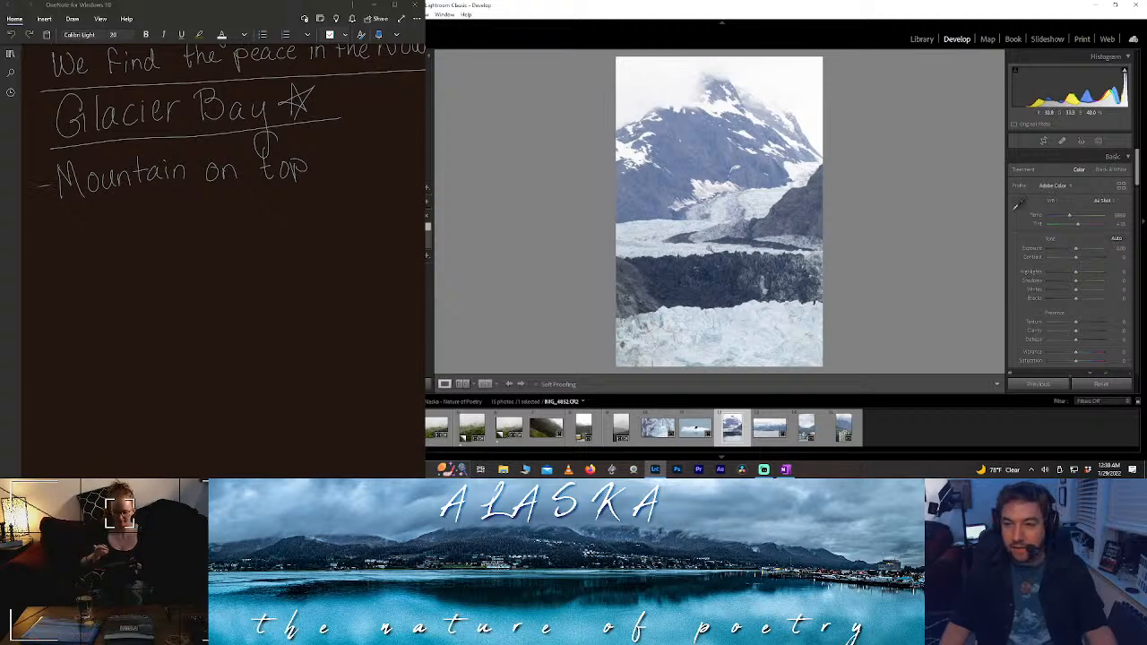
left_click(647, 434)
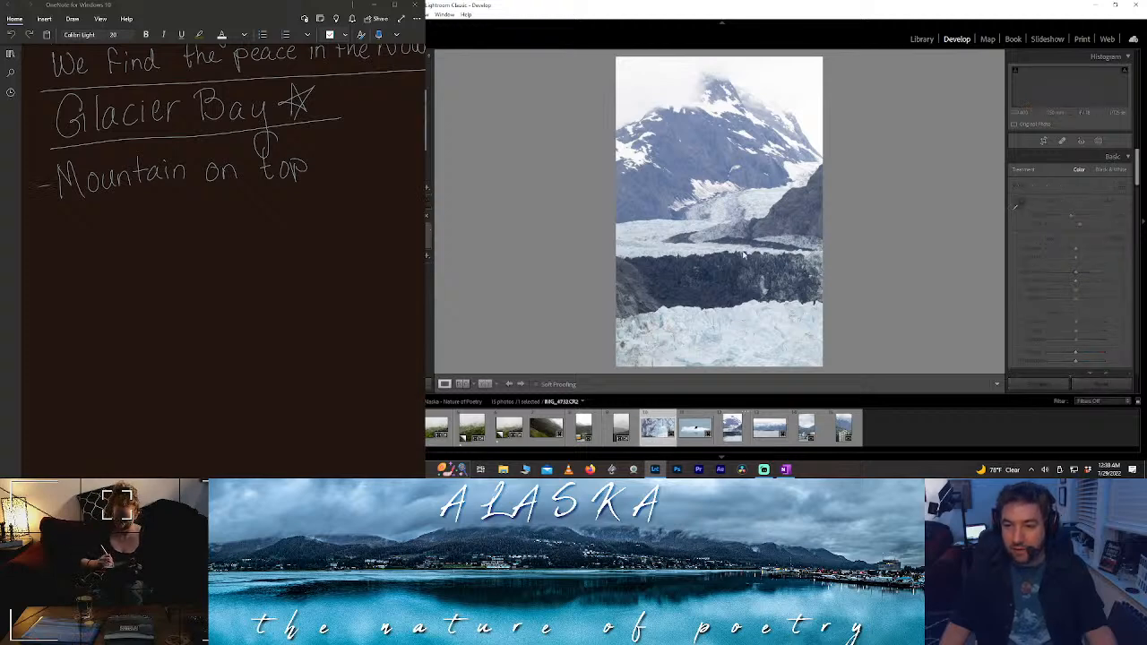
mouse_move(331, 162)
left_mouse_down()
mouse_move(351, 157)
mouse_move(370, 176)
mouse_move(393, 163)
mouse_move(403, 190)
left_mouse_up()
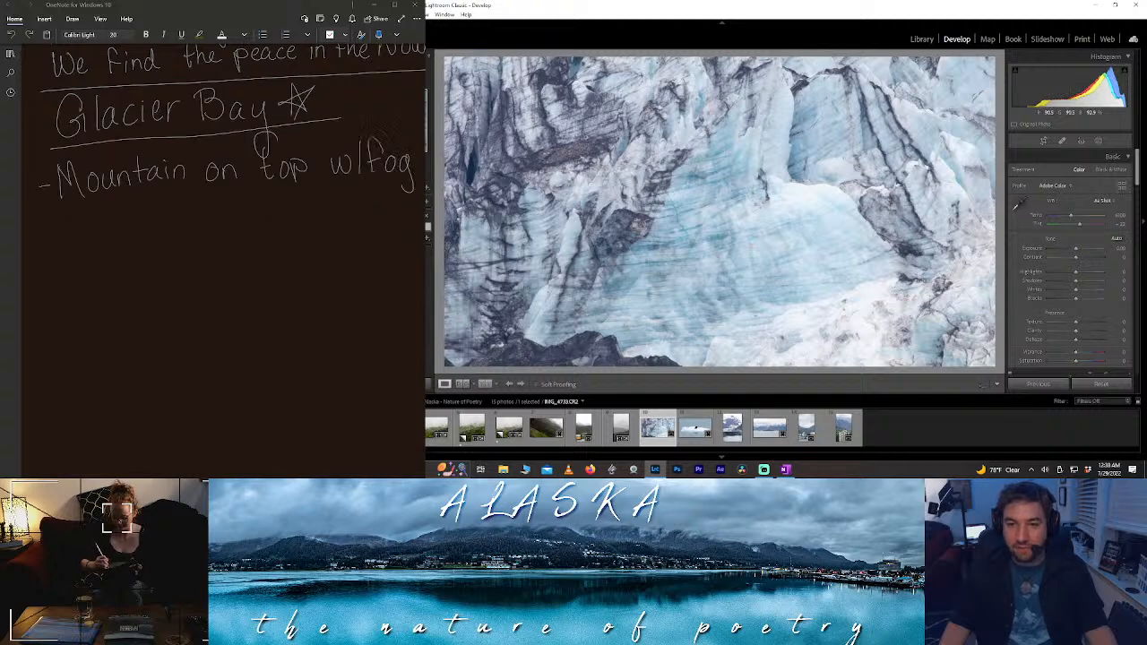
- Return to the vertical glacier photo and raise Clarity to about +53 and Dehaze to about +70, leaving Vibrance and Saturation at 0
left_click(731, 426)
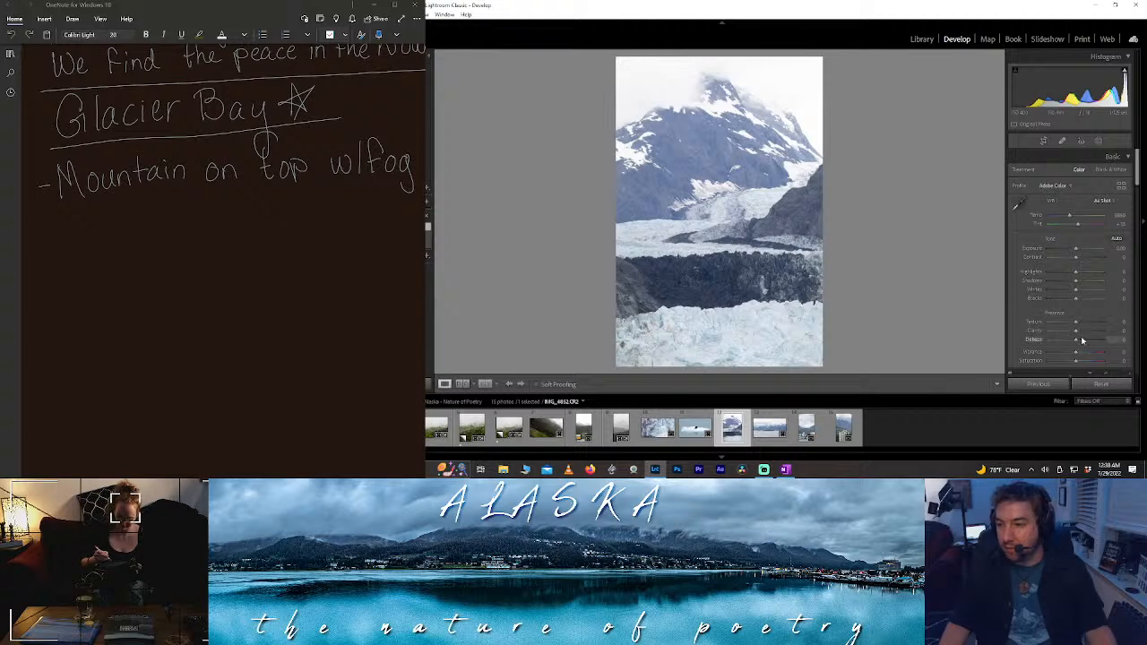
left_click_drag(1075, 334, 1129, 333)
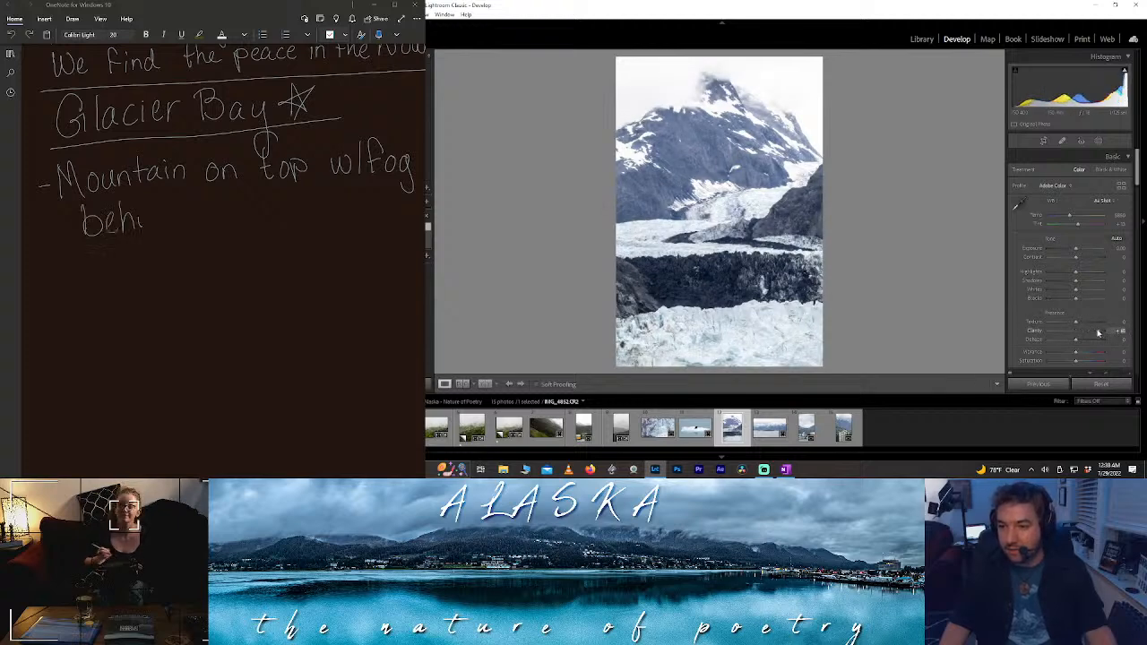
mouse_move(1076, 361)
left_mouse_down()
mouse_move(1110, 354)
mouse_move(1094, 355)
left_mouse_up()
double_click(1093, 361)
double_click(1095, 354)
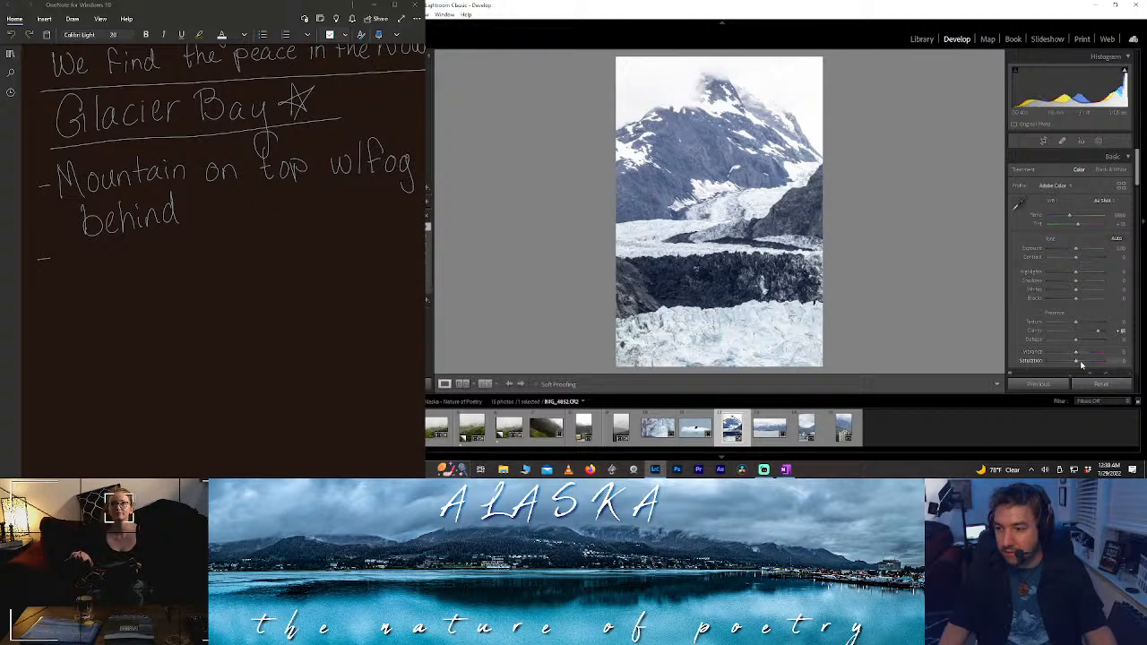
mouse_move(1098, 333)
left_mouse_down()
mouse_move(1115, 341)
mouse_move(1093, 341)
left_mouse_up()
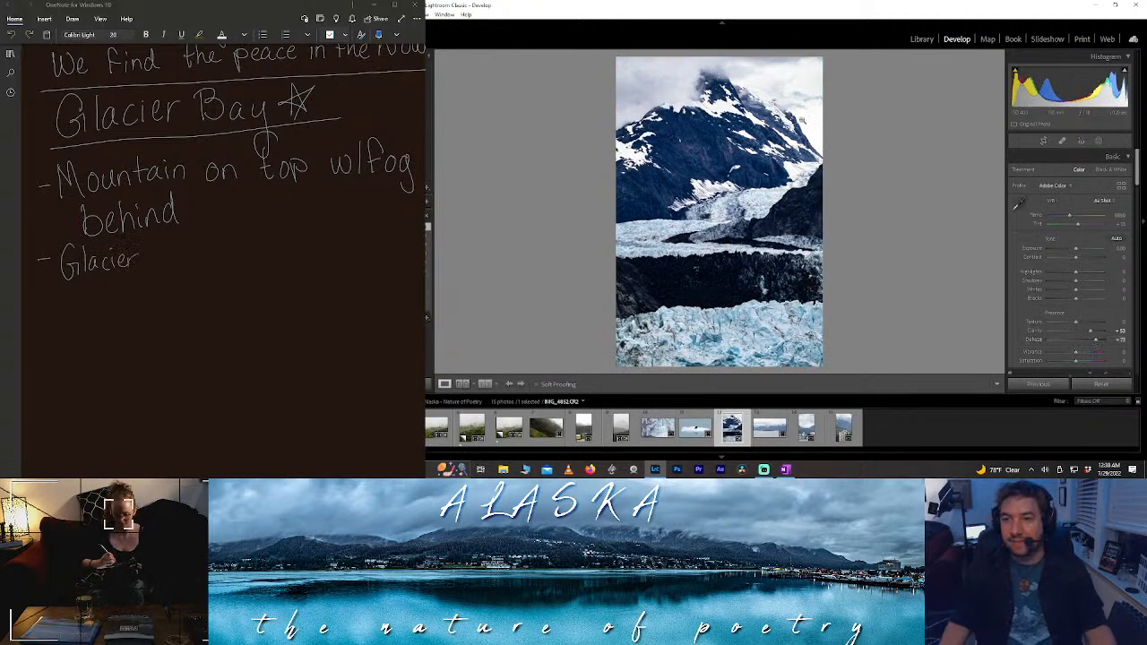
left_click(684, 121)
left_click(684, 122)
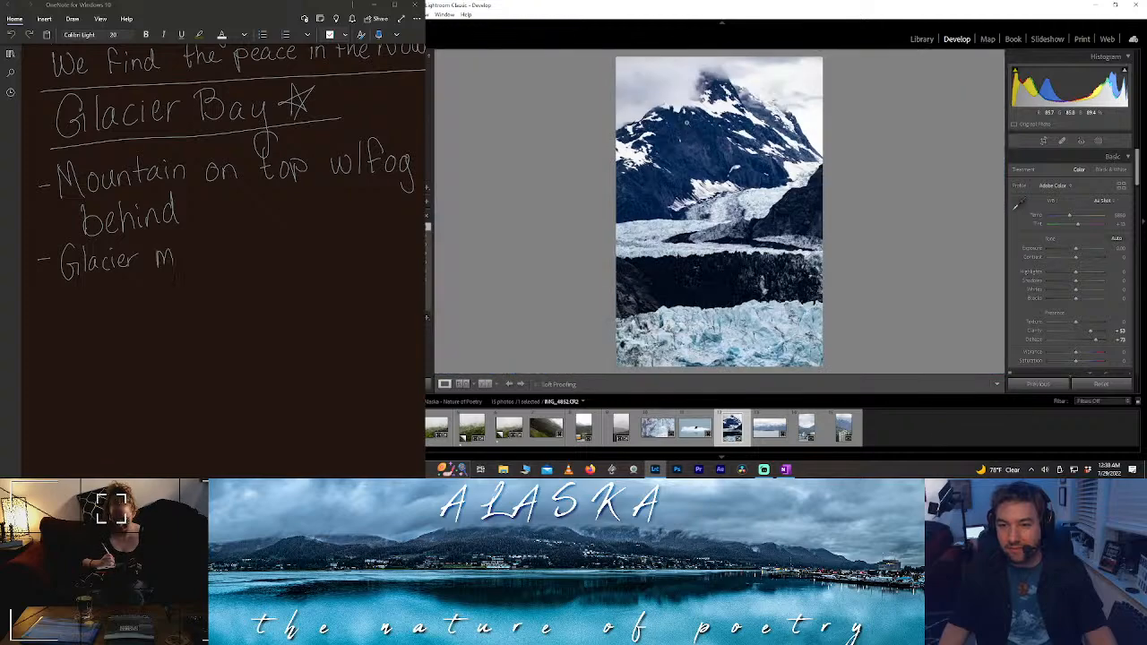
- Lower the glacier photo's Highlights to about -69 and raise Whites to about +40, resetting the trial Texture and Blacks changes
left_click_drag(1075, 323, 1115, 326)
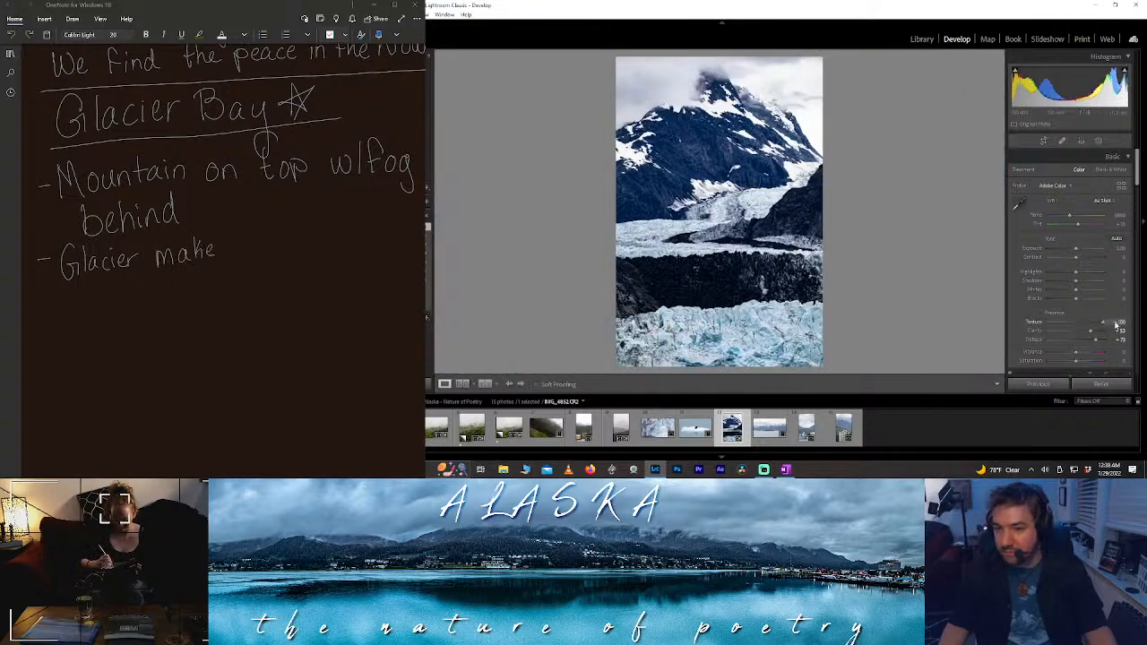
double_click(1082, 324)
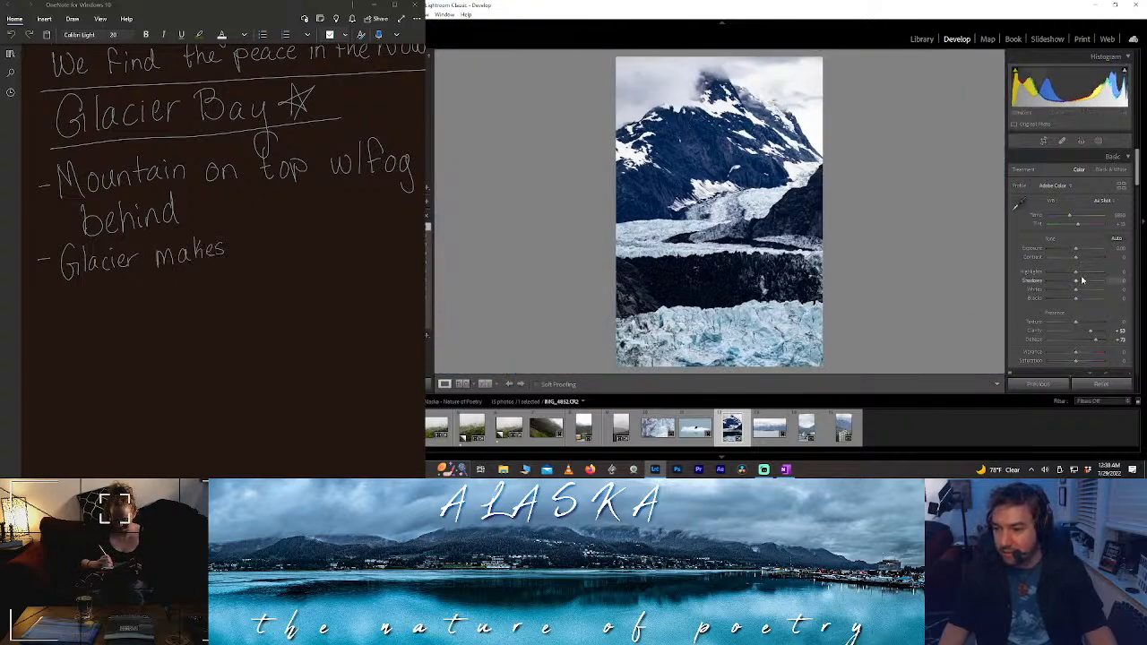
mouse_move(1076, 274)
left_mouse_down()
mouse_move(1110, 278)
mouse_move(1044, 276)
mouse_move(1068, 276)
mouse_move(1058, 276)
left_mouse_up()
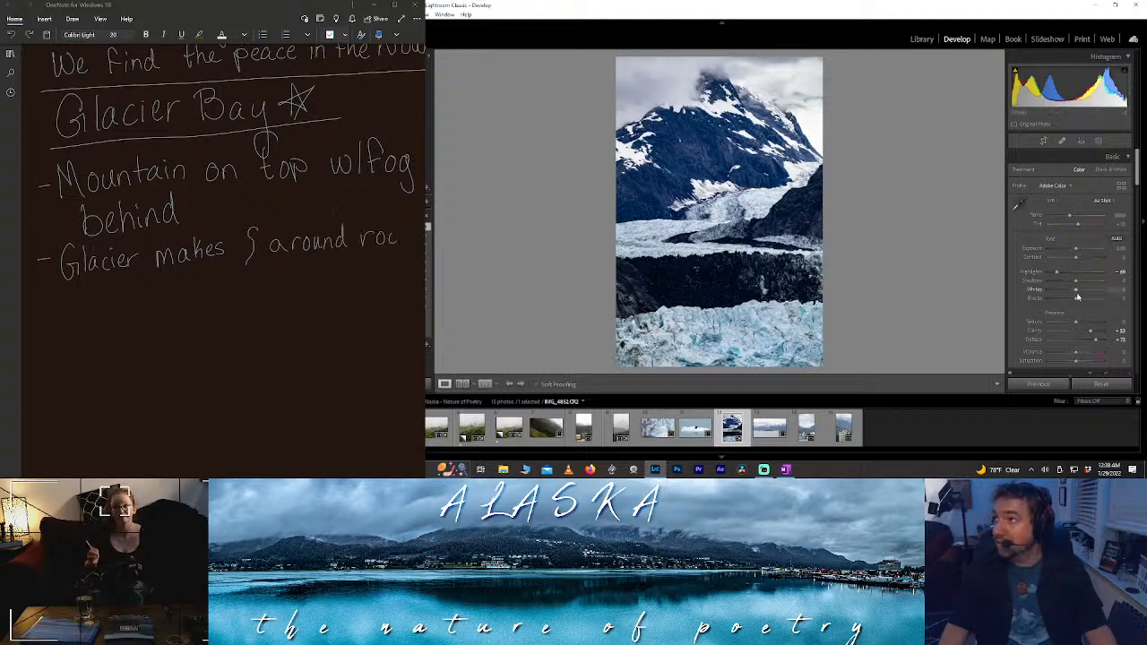
mouse_move(1077, 297)
left_mouse_down()
mouse_move(1100, 299)
mouse_move(1087, 298)
left_mouse_up()
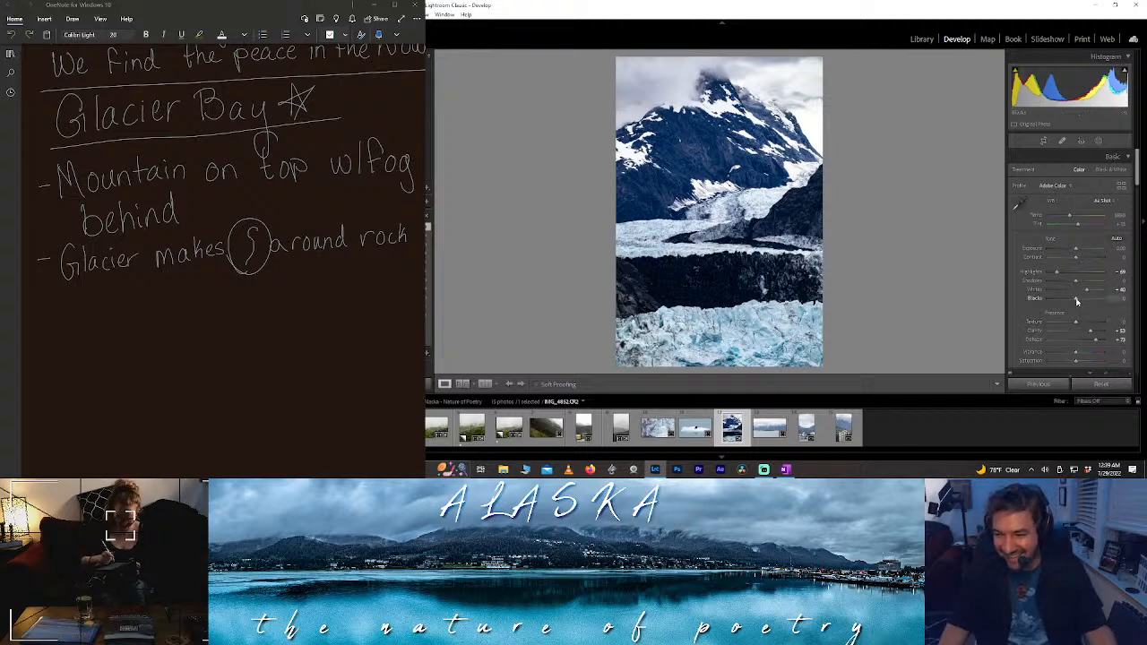
left_click_drag(1068, 301, 1092, 304)
double_click(1091, 301)
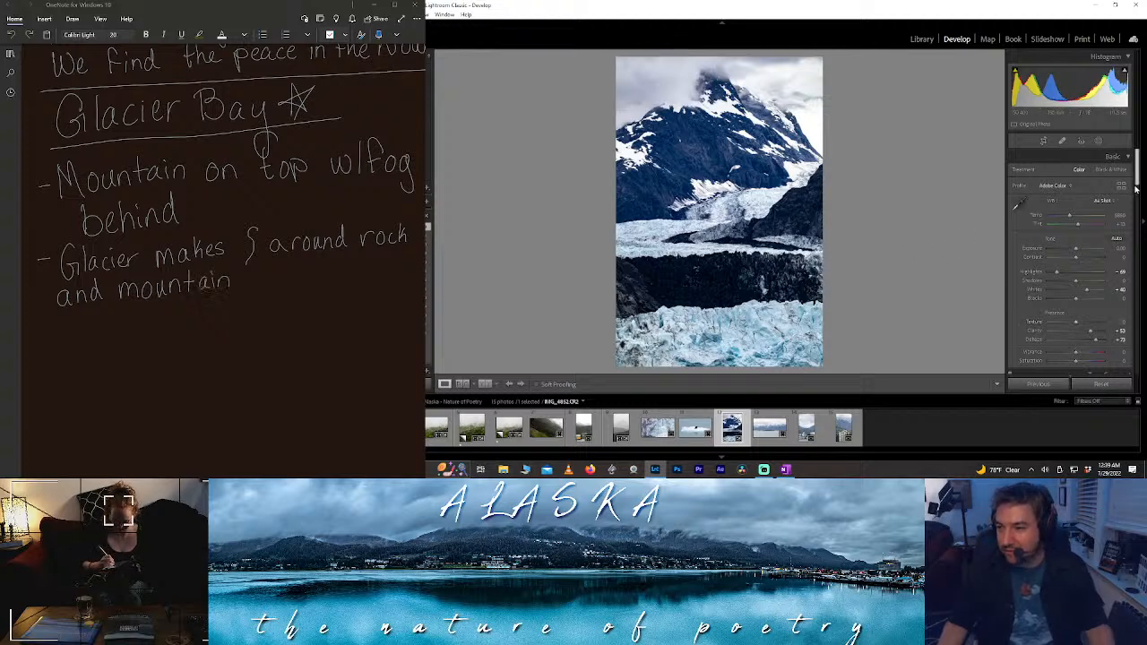
- Set the glacier photo's Aqua saturation to +100 and Aqua luminance to -100 in the HSL adjustments
scroll(1136, 202, "down", 3)
scroll(1136, 201, "down", 5)
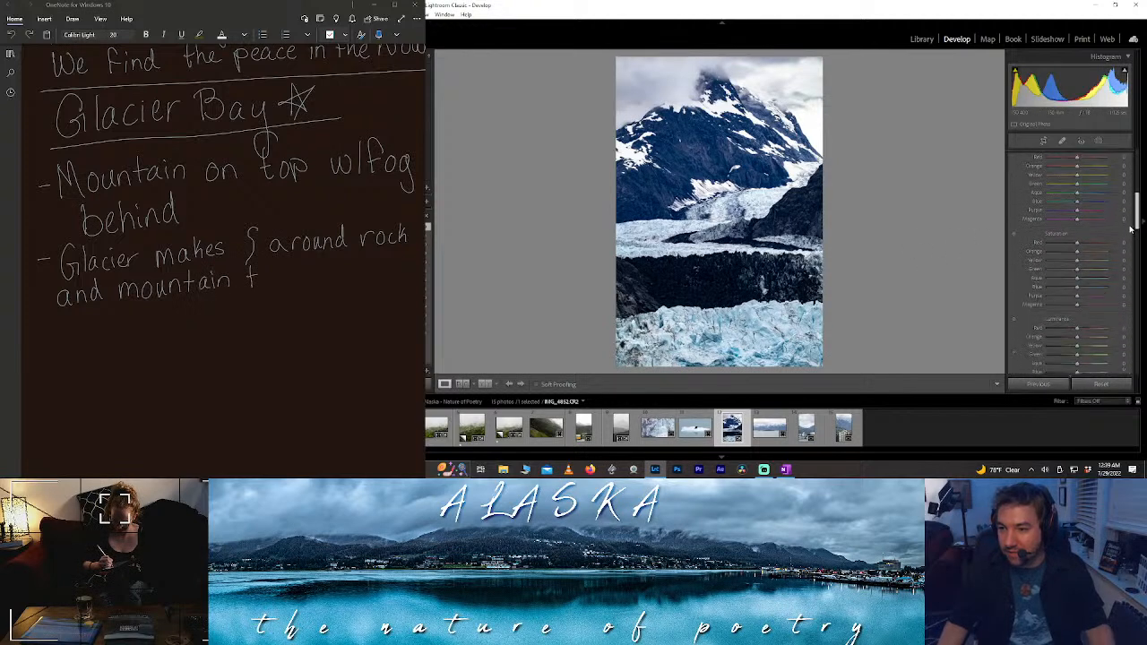
left_click_drag(1077, 210, 1087, 215)
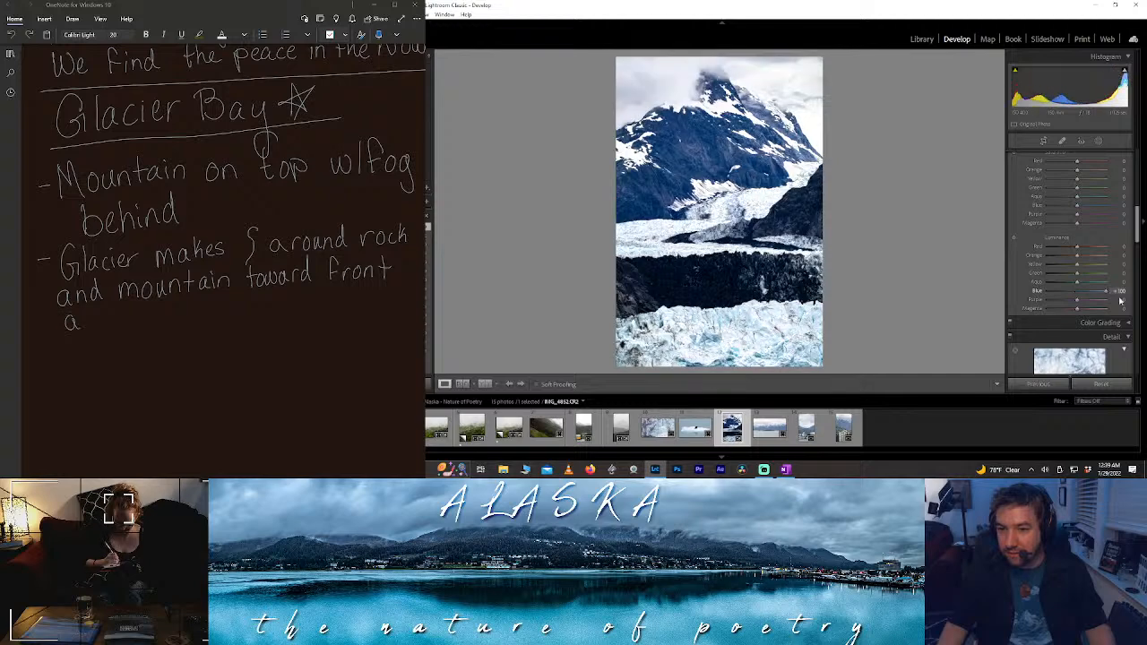
mouse_move(1078, 292)
left_mouse_down()
mouse_move(1047, 298)
mouse_move(1064, 300)
mouse_move(1066, 282)
mouse_move(1032, 283)
left_mouse_up()
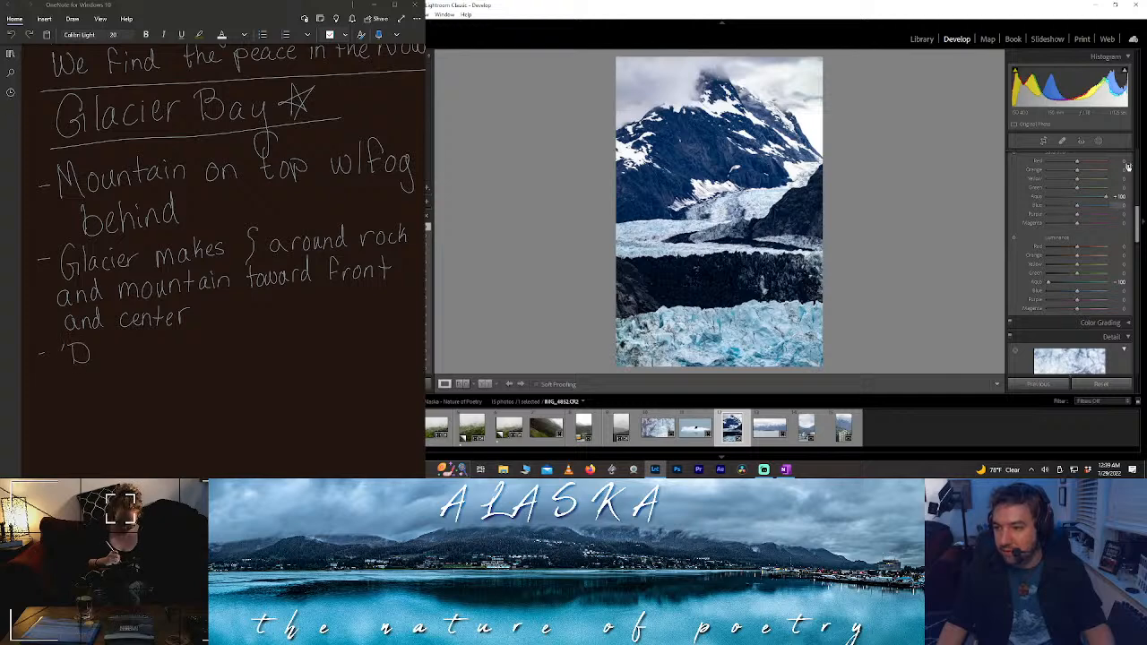
- Create a new mask with Select Subject and undo its subject selection, keeping the empty mask
left_click(1098, 141)
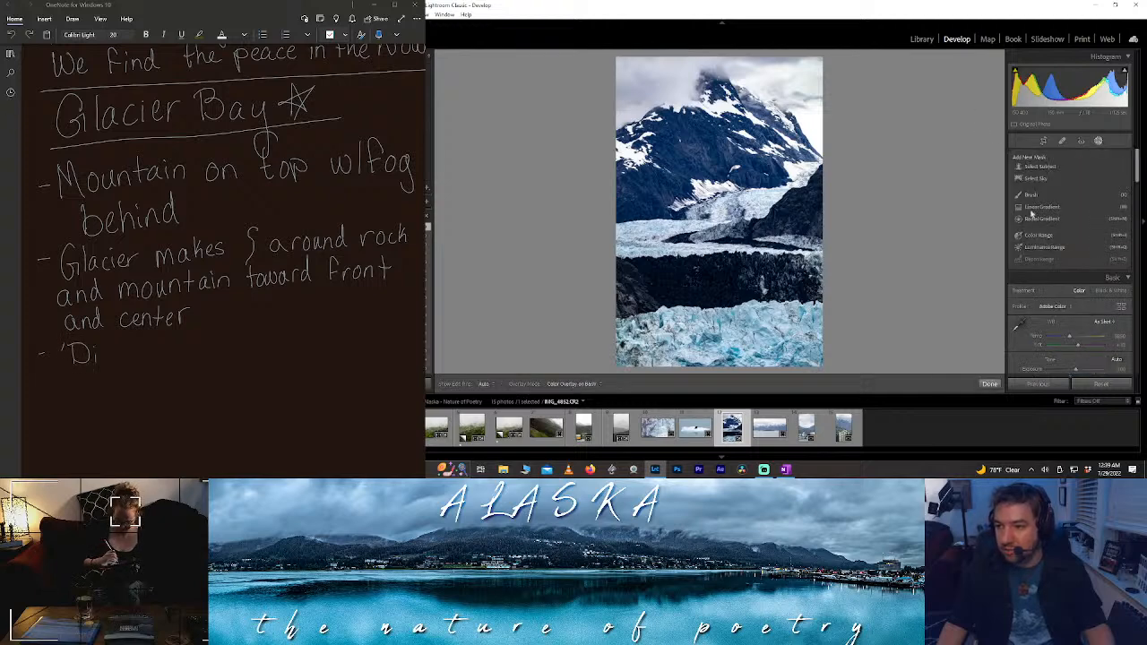
left_click(1040, 167)
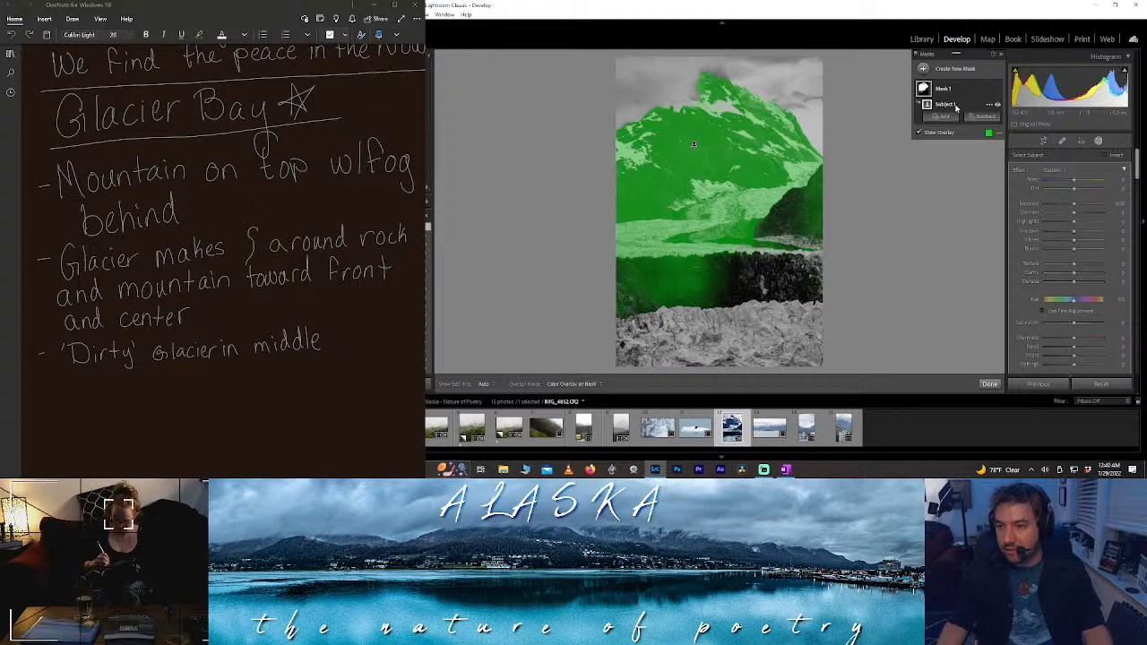
key("ctrl+z")
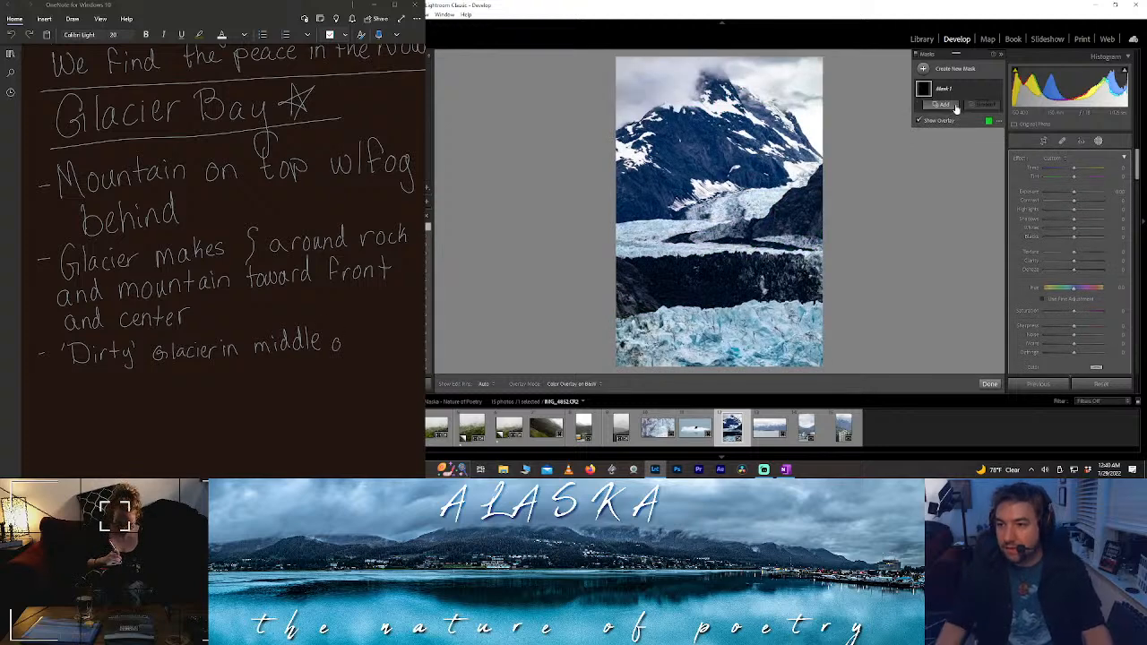
- Add a Color Range sampled from the foreground glacier ice to the empty mask and slightly raise its Refine amount
left_click(946, 106)
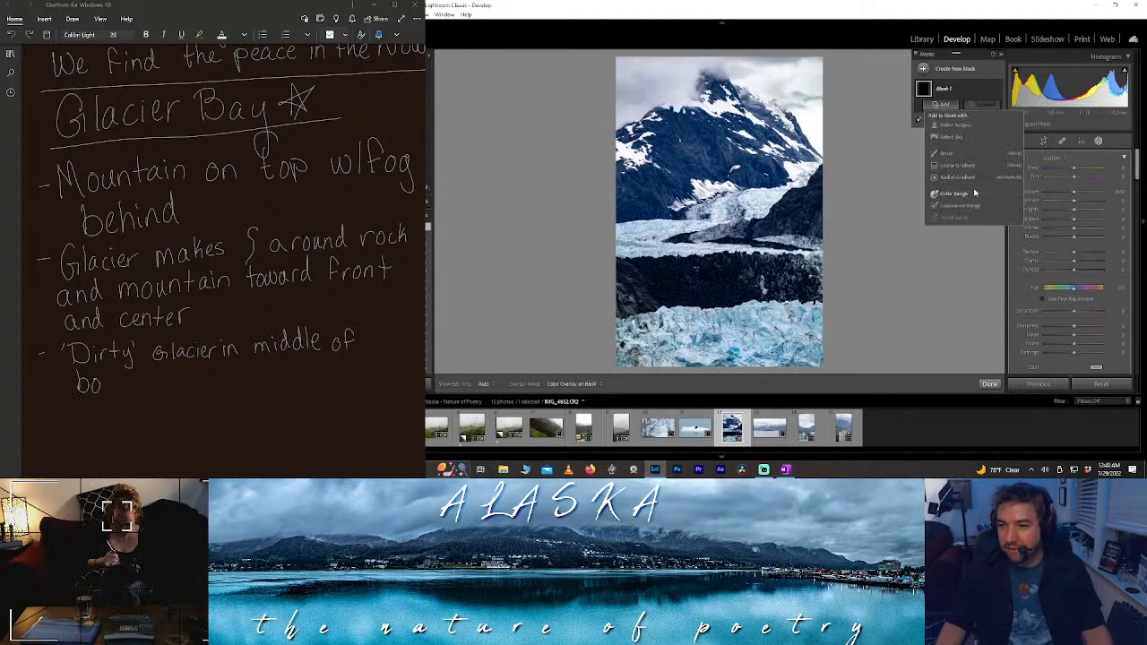
left_click(971, 195)
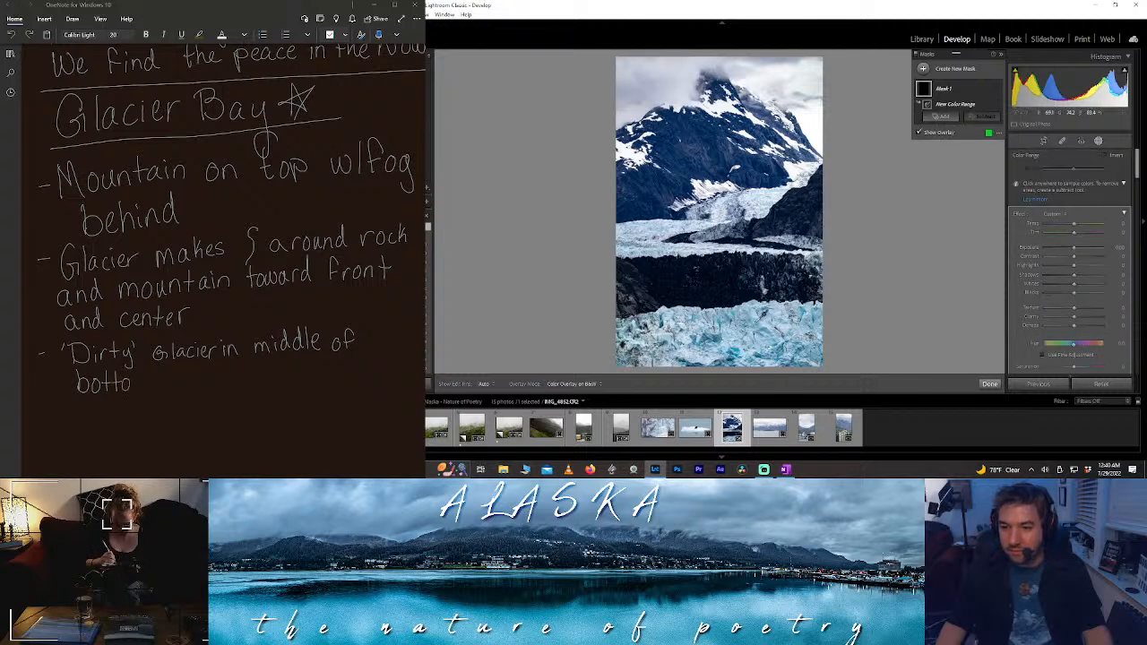
left_click(755, 322)
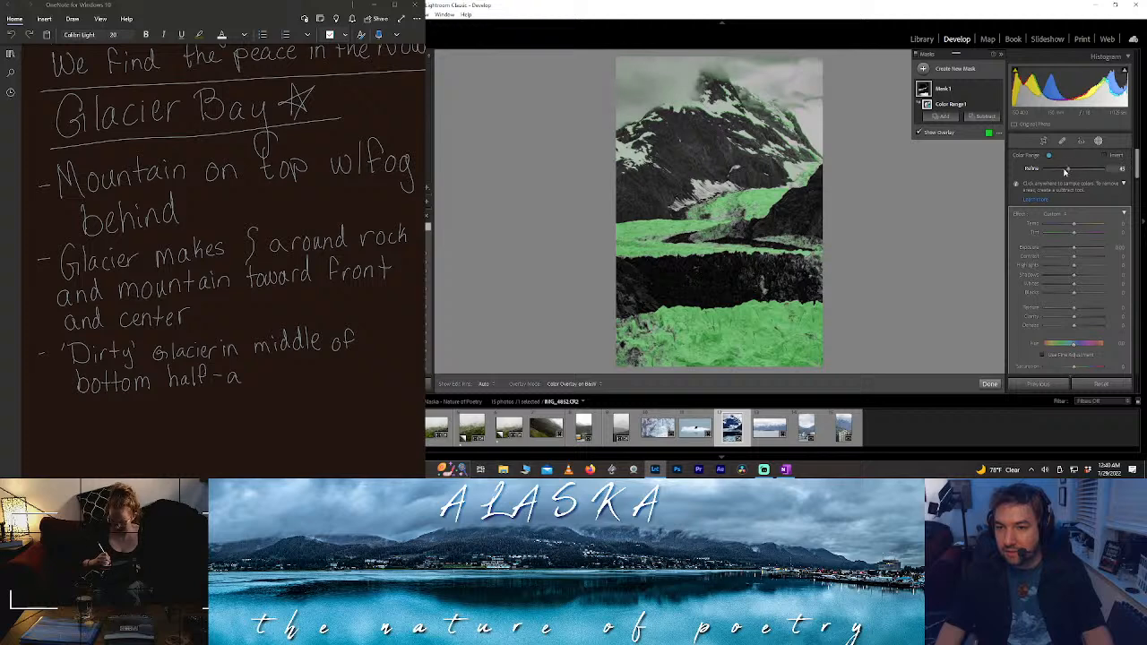
left_click_drag(1064, 171, 1066, 175)
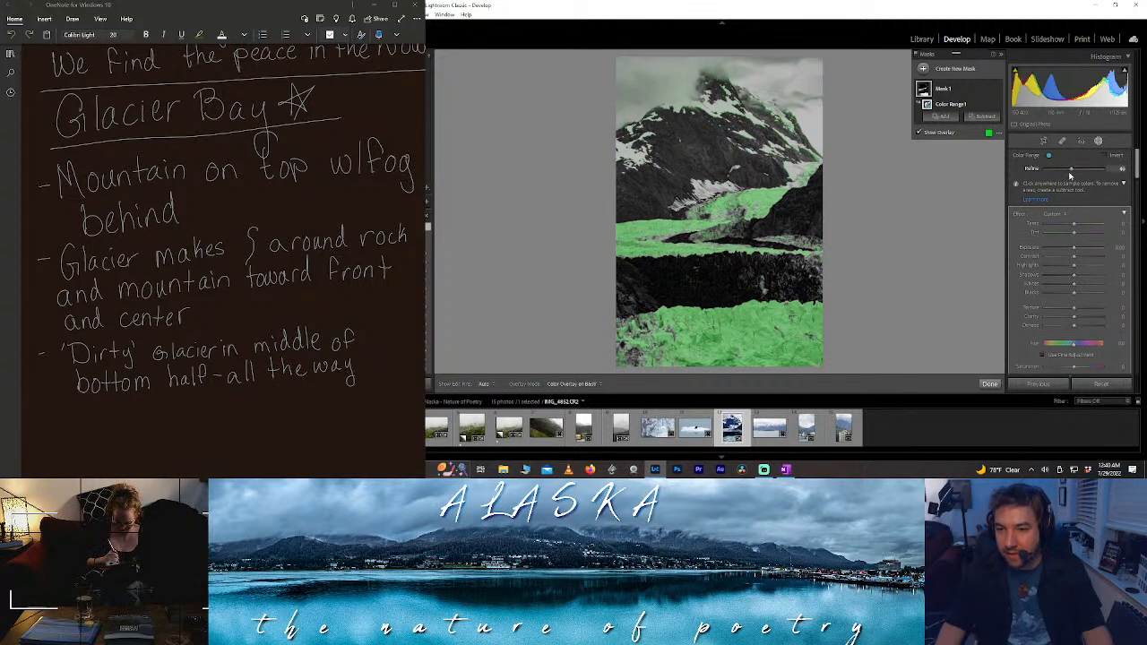
left_click(986, 116)
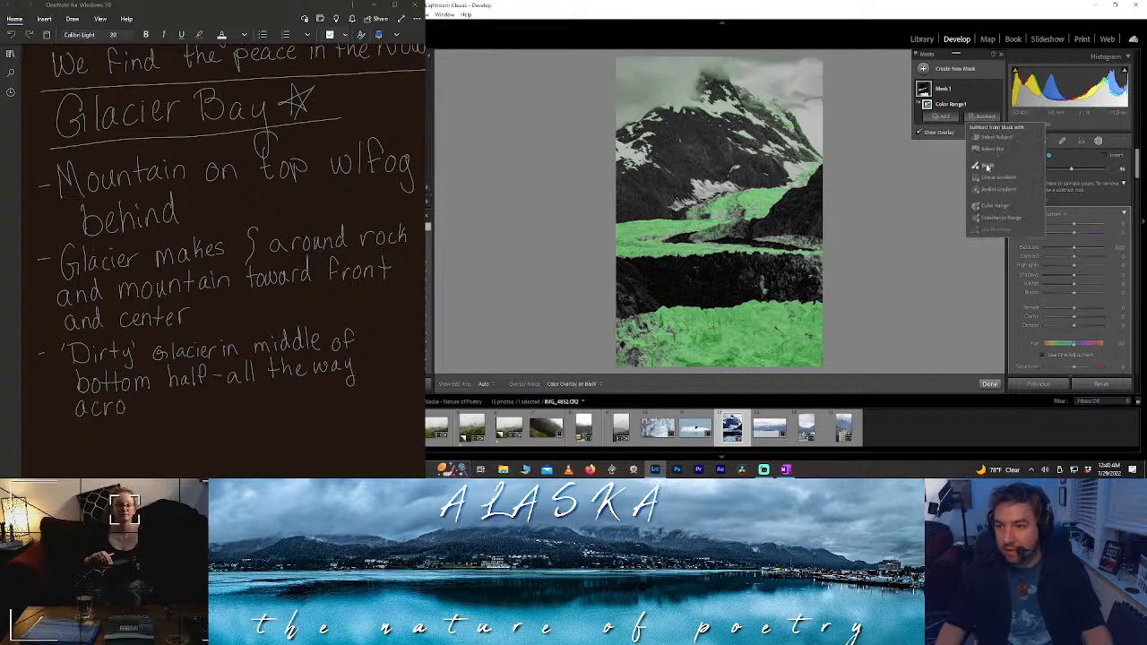
left_click(984, 130)
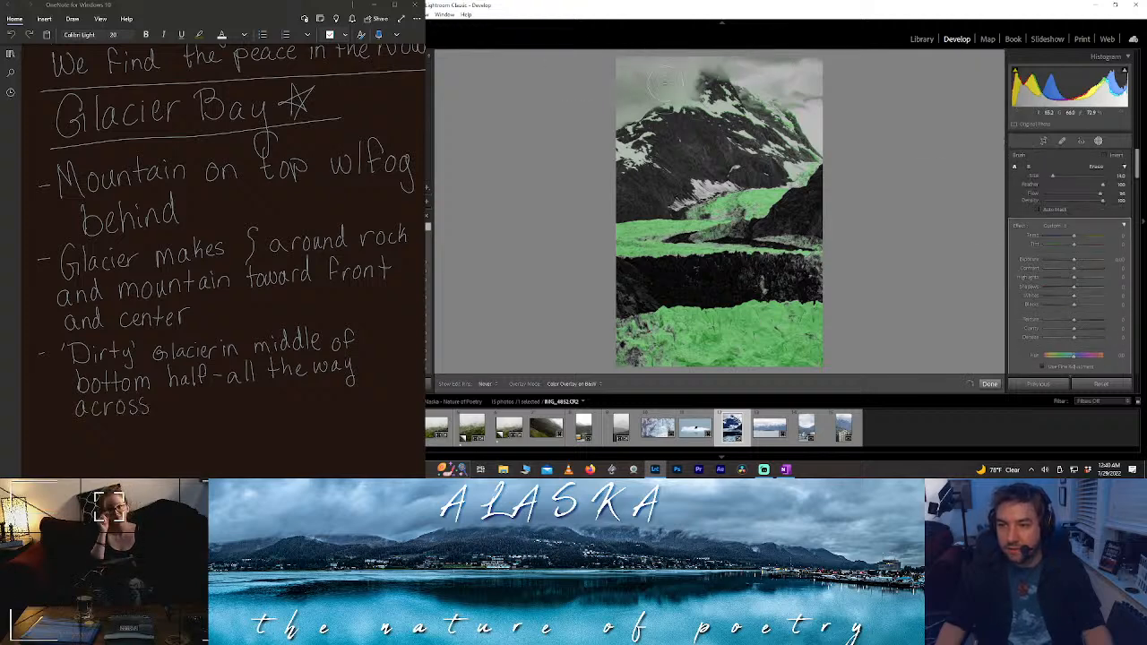
mouse_move(760, 112)
left_mouse_down()
mouse_move(773, 133)
mouse_move(701, 129)
mouse_move(773, 123)
mouse_move(757, 124)
left_mouse_up()
key("ctrl+z")
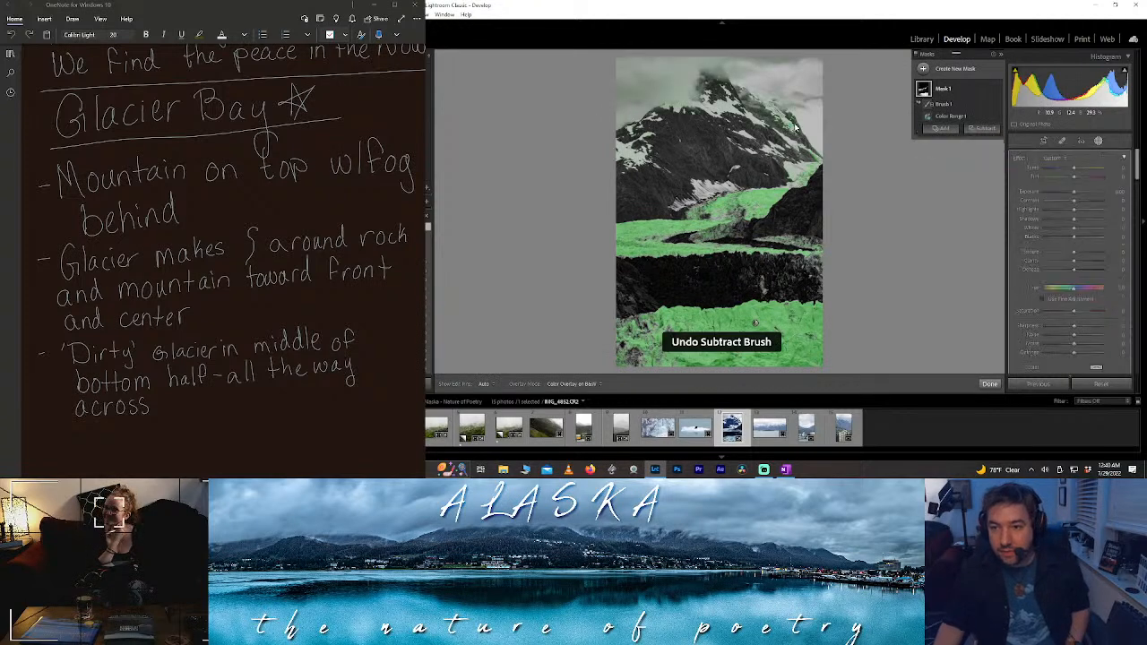
- Hide the mask overlay, set the glacier mask's Saturation to 60 and Texture to 47, and reset Clarity after a brief trial
scroll(133, 256, "down", 5)
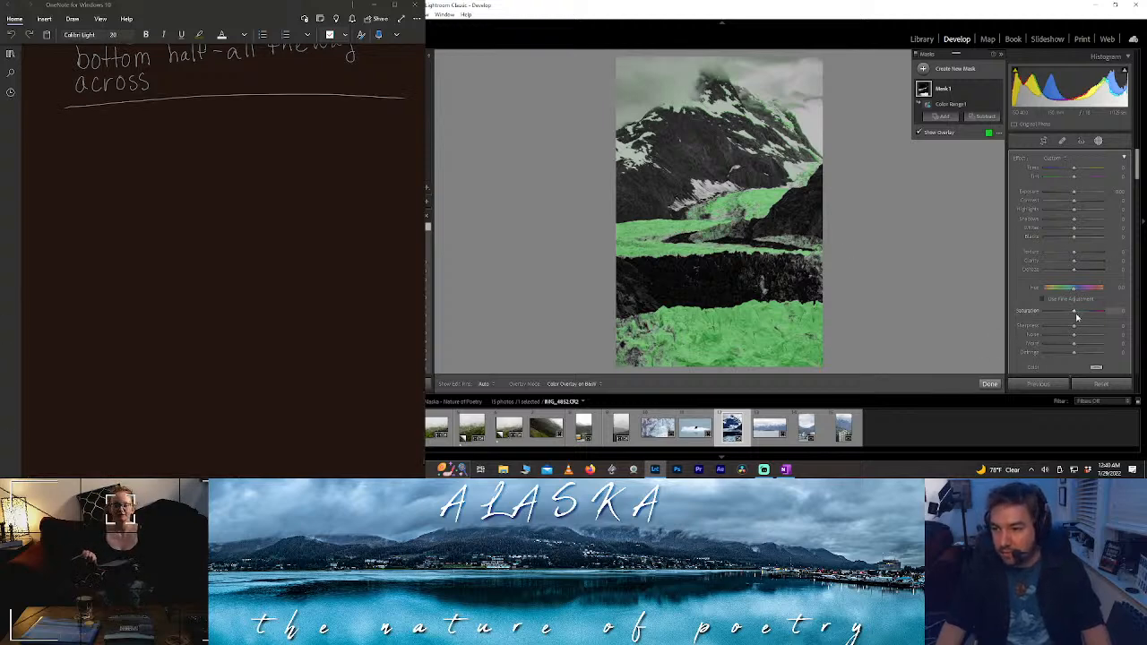
key("o")
mouse_move(1078, 312)
left_mouse_down()
mouse_move(1110, 315)
mouse_move(1093, 315)
left_mouse_up()
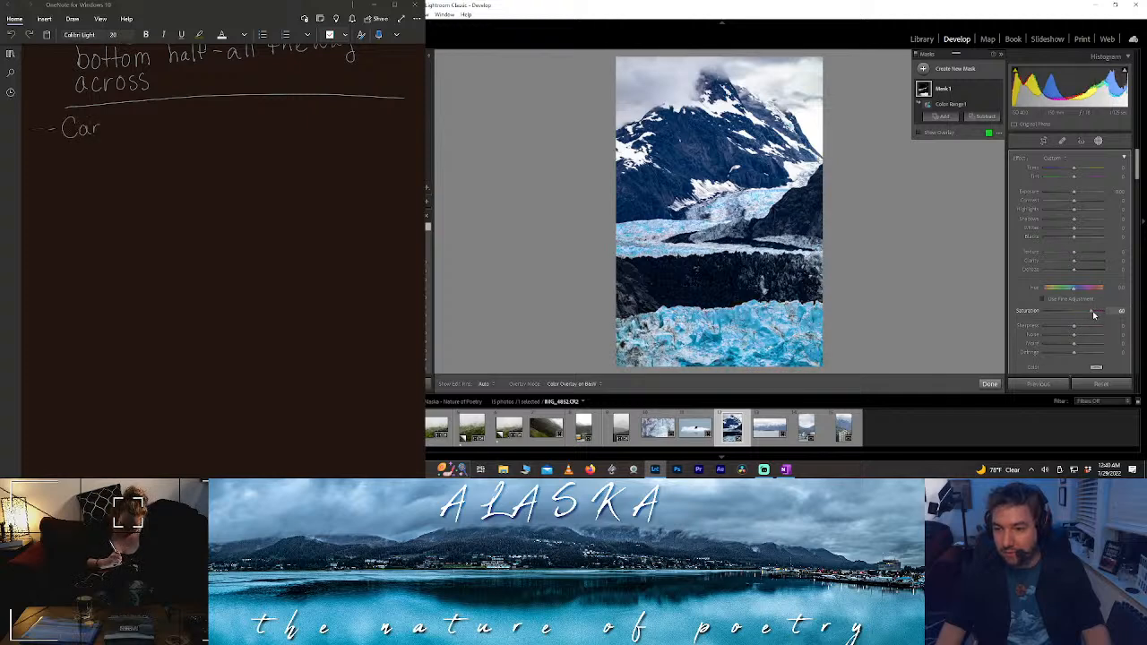
left_click_drag(1077, 256, 1132, 259)
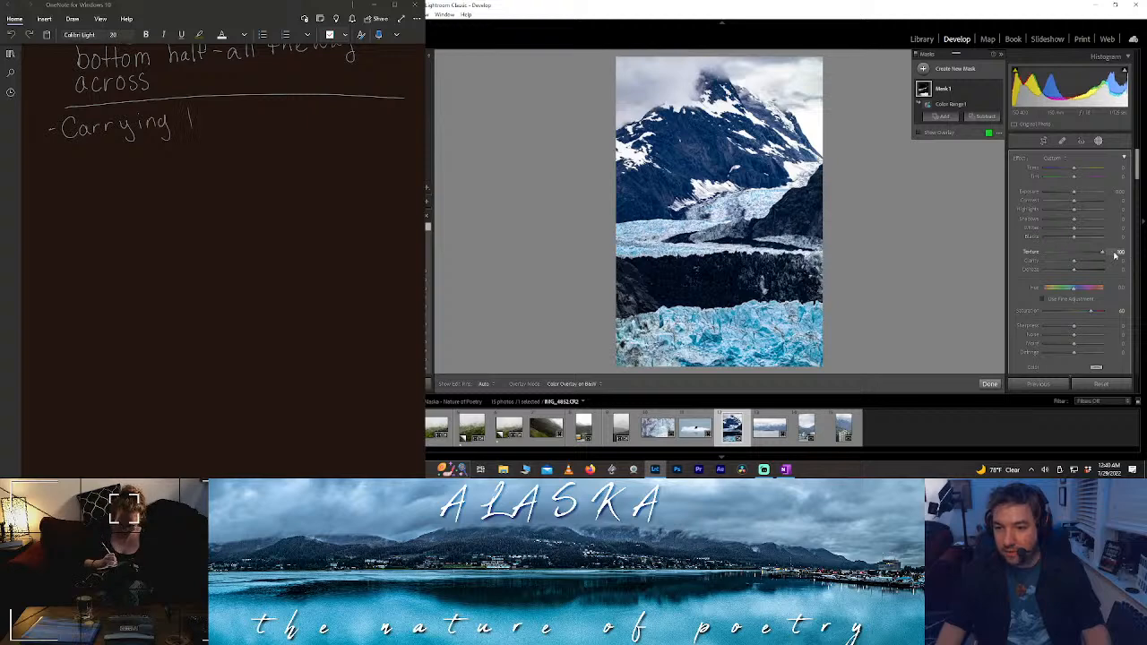
left_click_drag(1093, 255, 1083, 266)
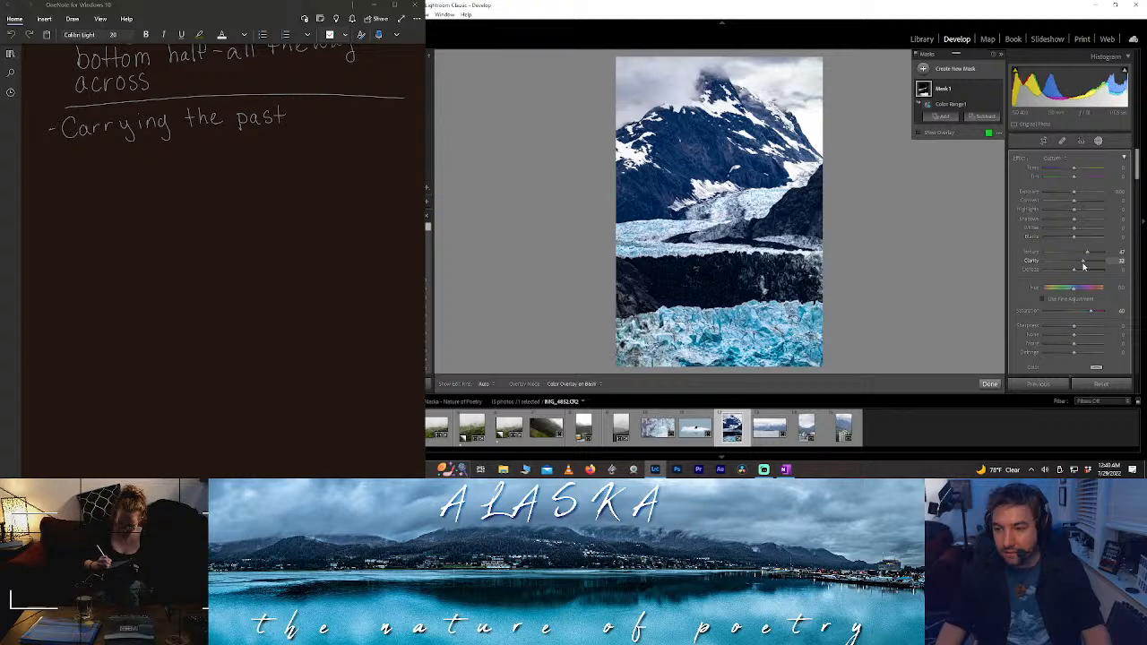
double_click(1081, 265)
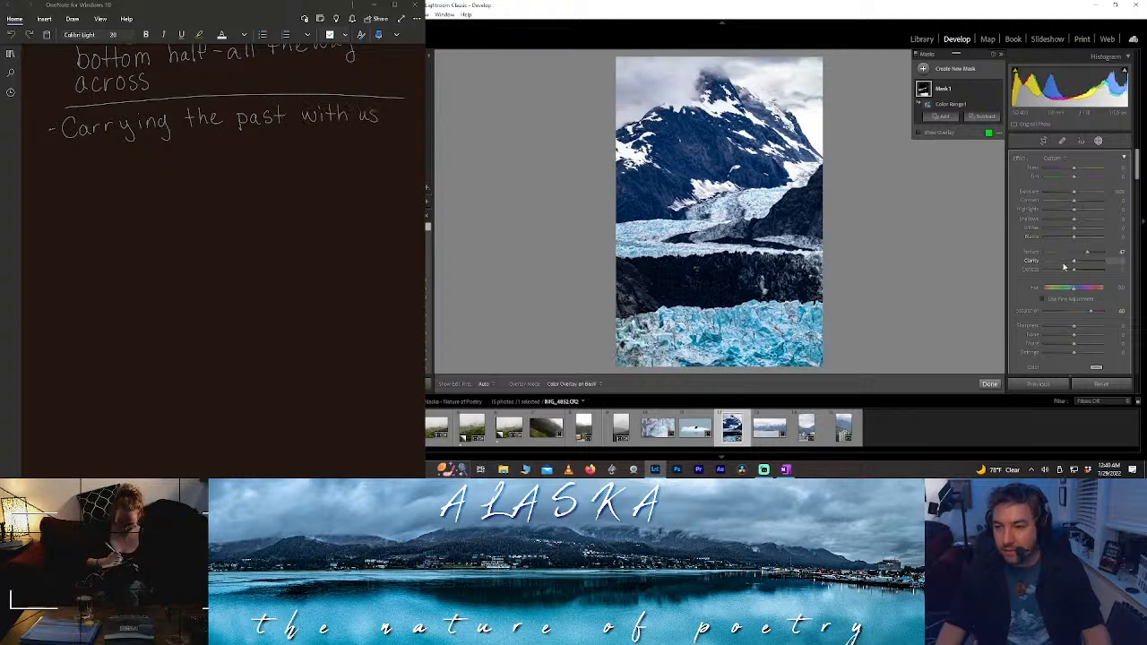
- Raise the glacier mask's Dehaze slightly, try a small temperature shift, and reduce its Saturation to 49
left_click_drag(1072, 269, 1078, 276)
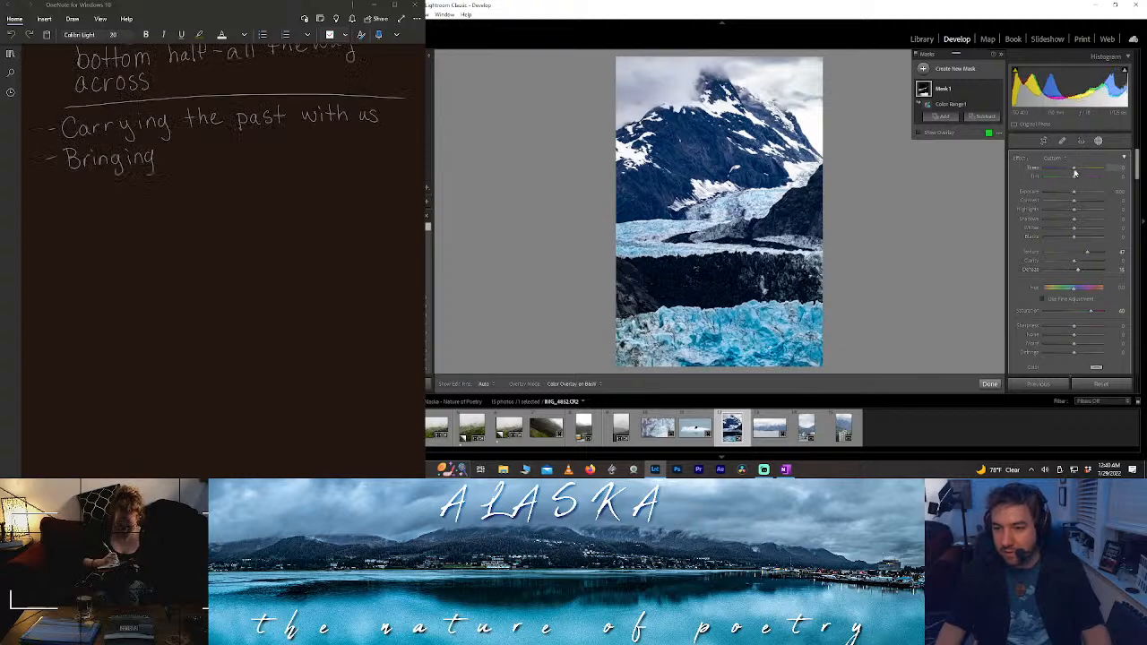
left_click_drag(1075, 173, 1072, 172)
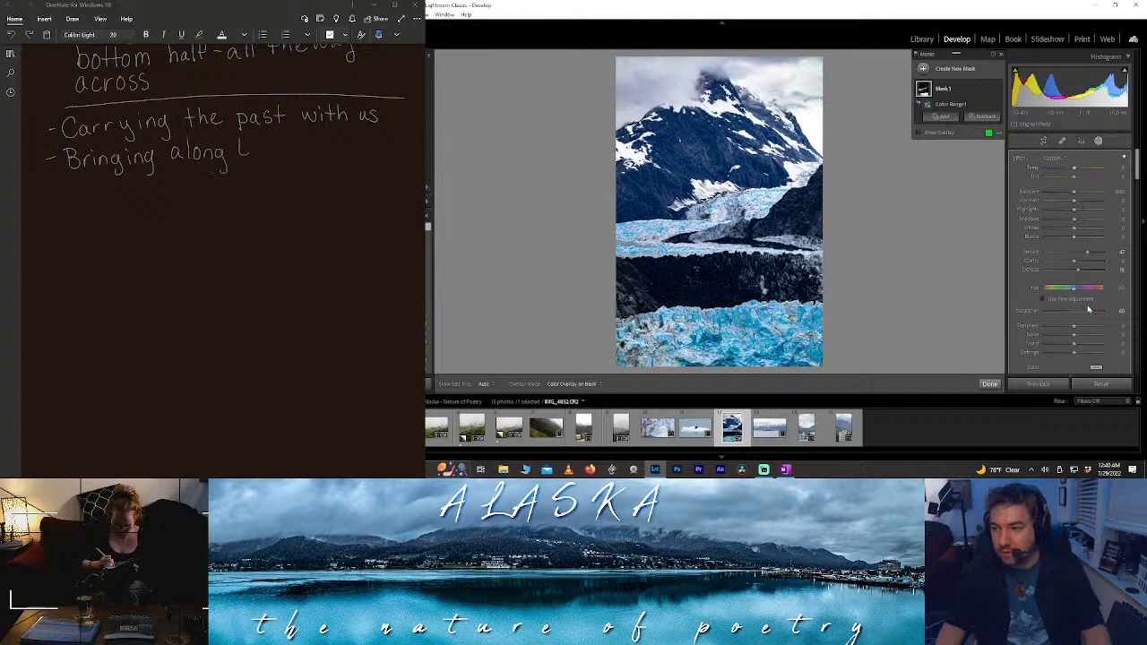
mouse_move(1090, 313)
left_mouse_down()
mouse_move(1111, 314)
mouse_move(1088, 316)
left_mouse_up()
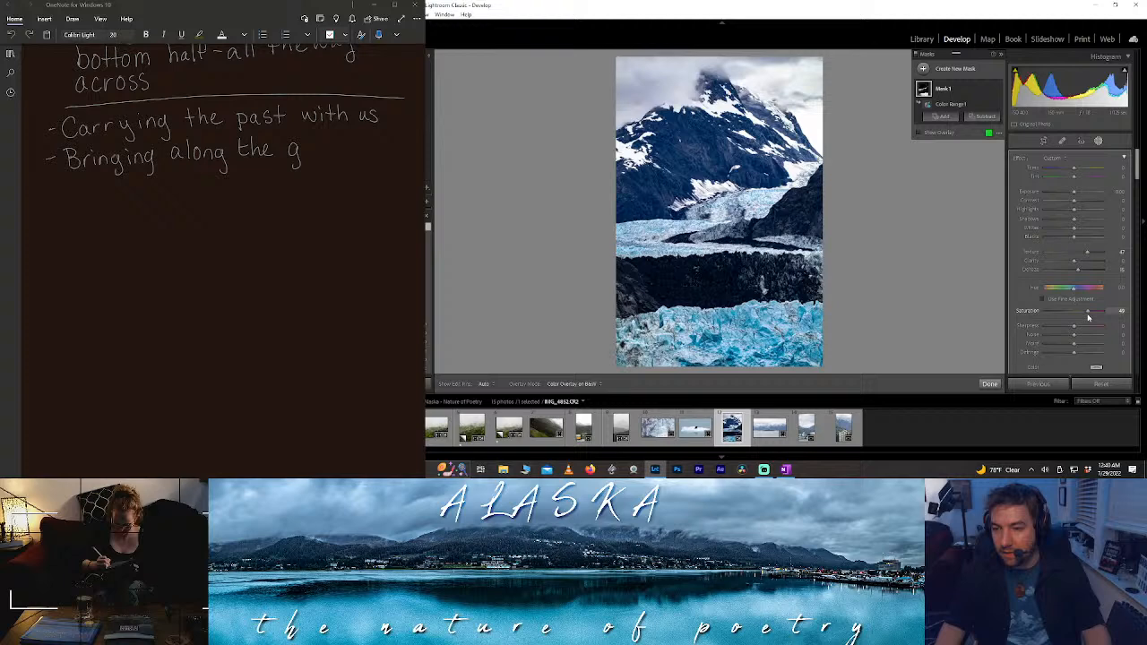
- Show the mask overlay and add a Brush component to the glacier's color range mask with Flow at 77
left_click(943, 133)
left_click(943, 134)
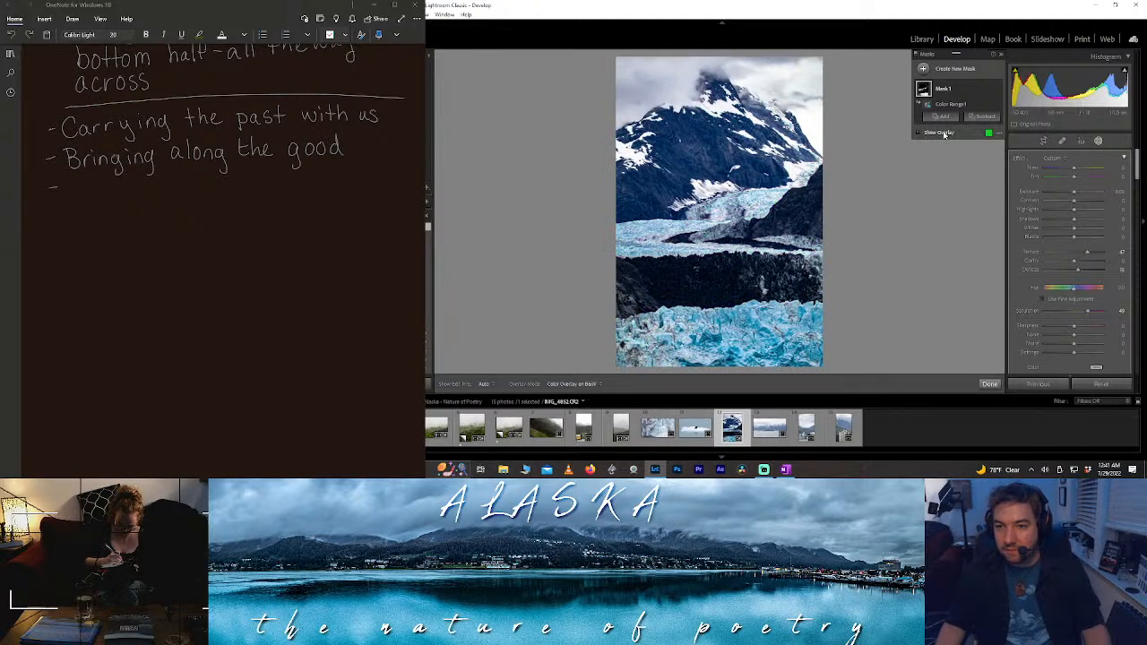
left_click(943, 134)
left_click(943, 117)
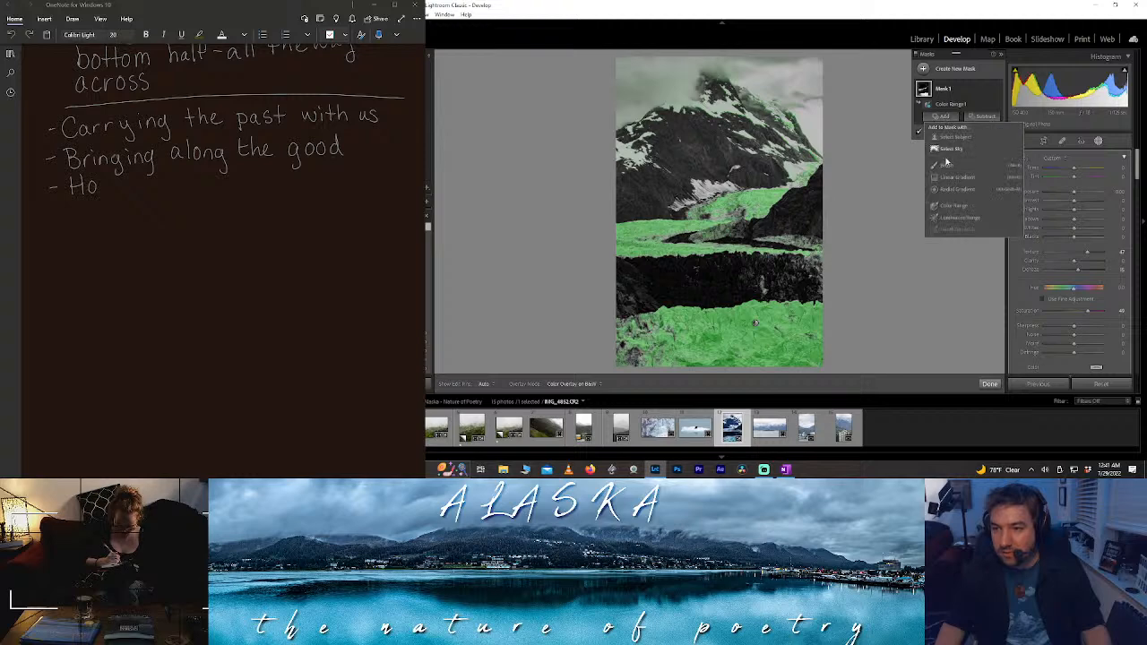
left_click(946, 164)
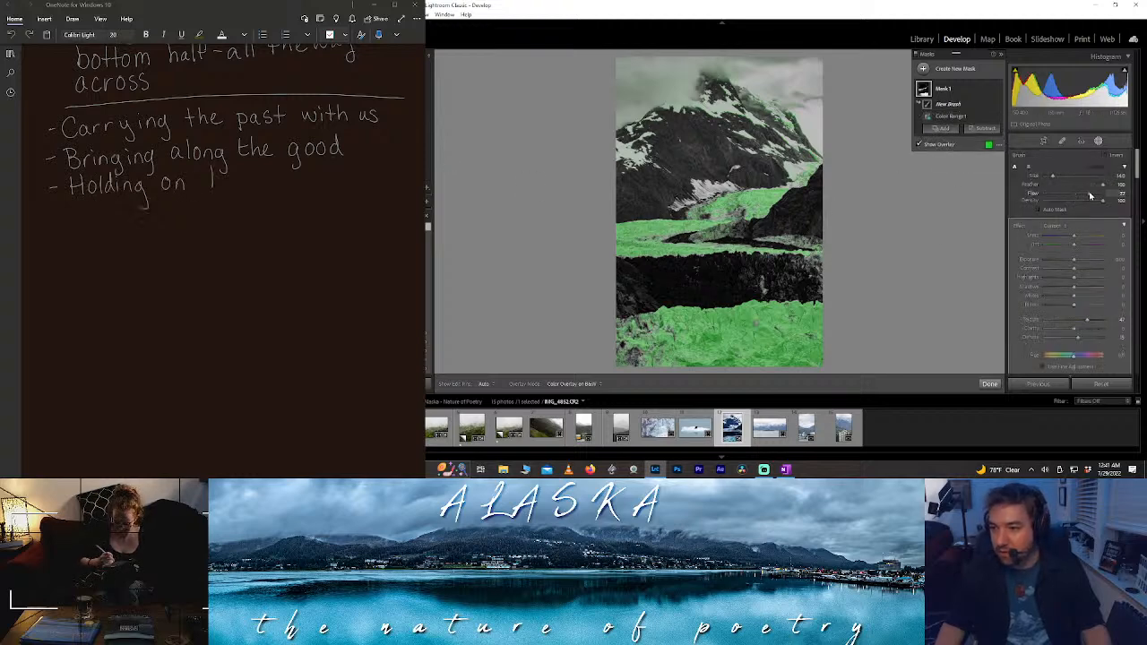
- Paint the dark unmasked patches of the middle glacier slope into the mask and check the result without the overlay
left_click(757, 192)
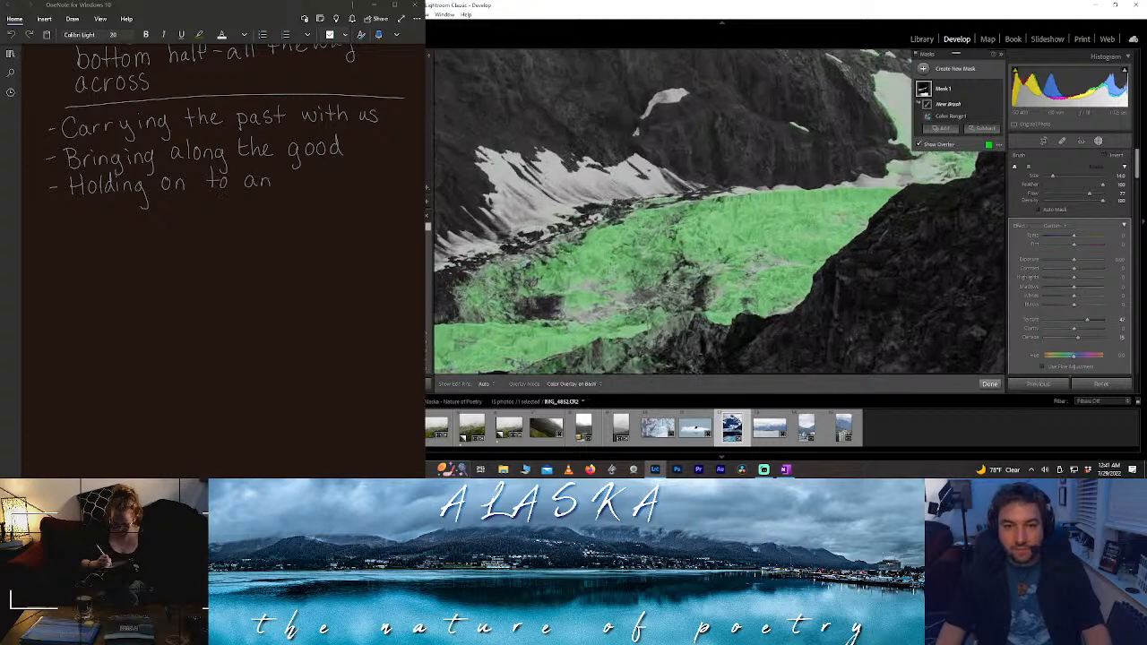
key("h")
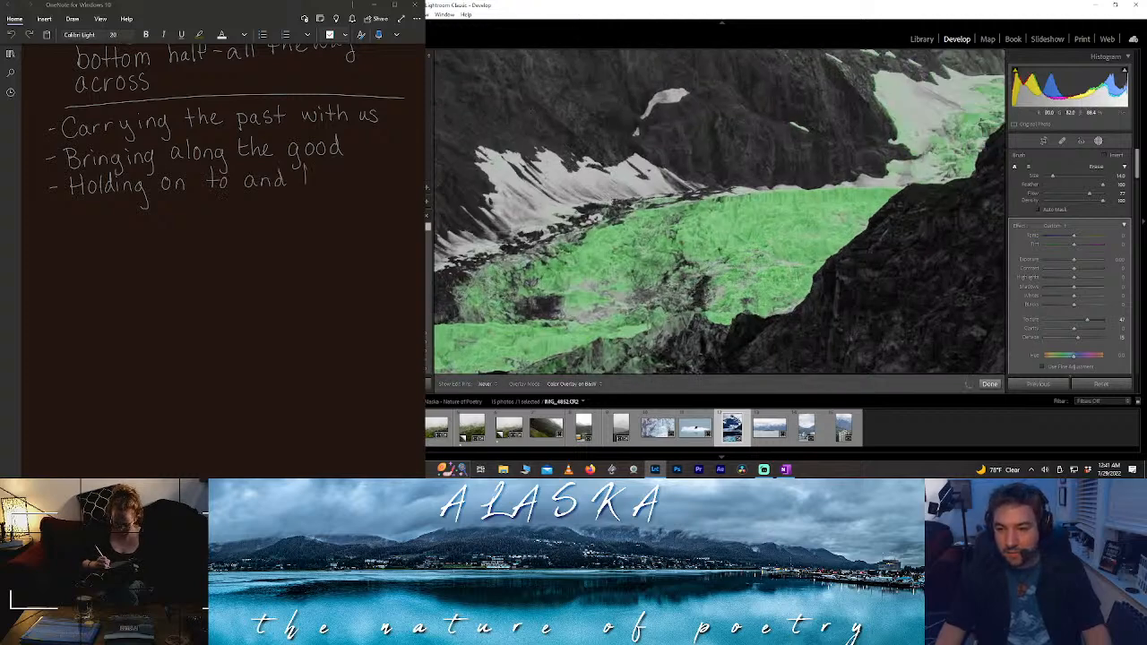
mouse_move(703, 285)
left_mouse_down()
mouse_move(582, 300)
mouse_move(615, 287)
left_mouse_up()
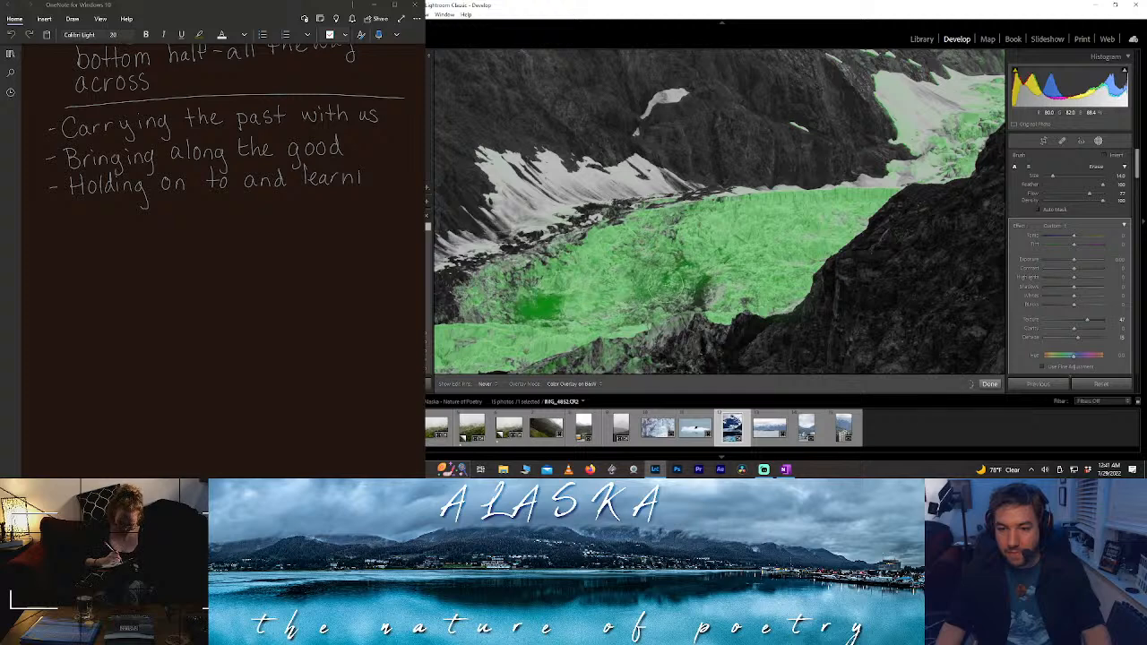
mouse_move(518, 291)
left_mouse_down()
mouse_move(491, 309)
mouse_move(479, 273)
mouse_move(547, 242)
left_mouse_up()
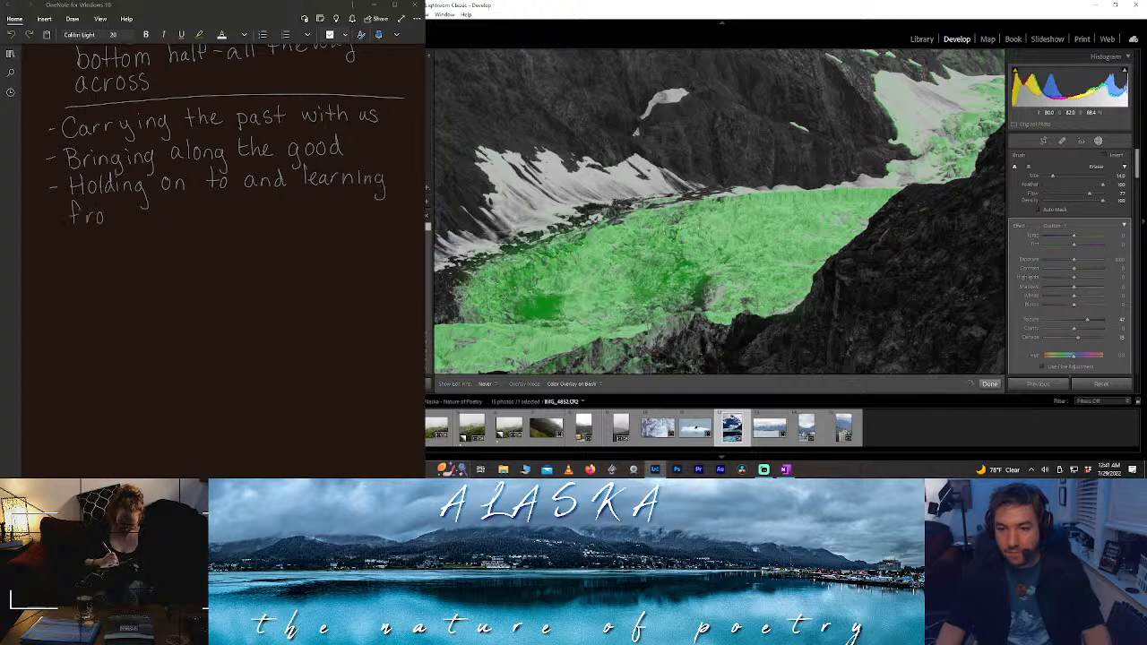
mouse_move(702, 291)
left_mouse_down()
mouse_move(701, 304)
mouse_move(677, 279)
left_mouse_up()
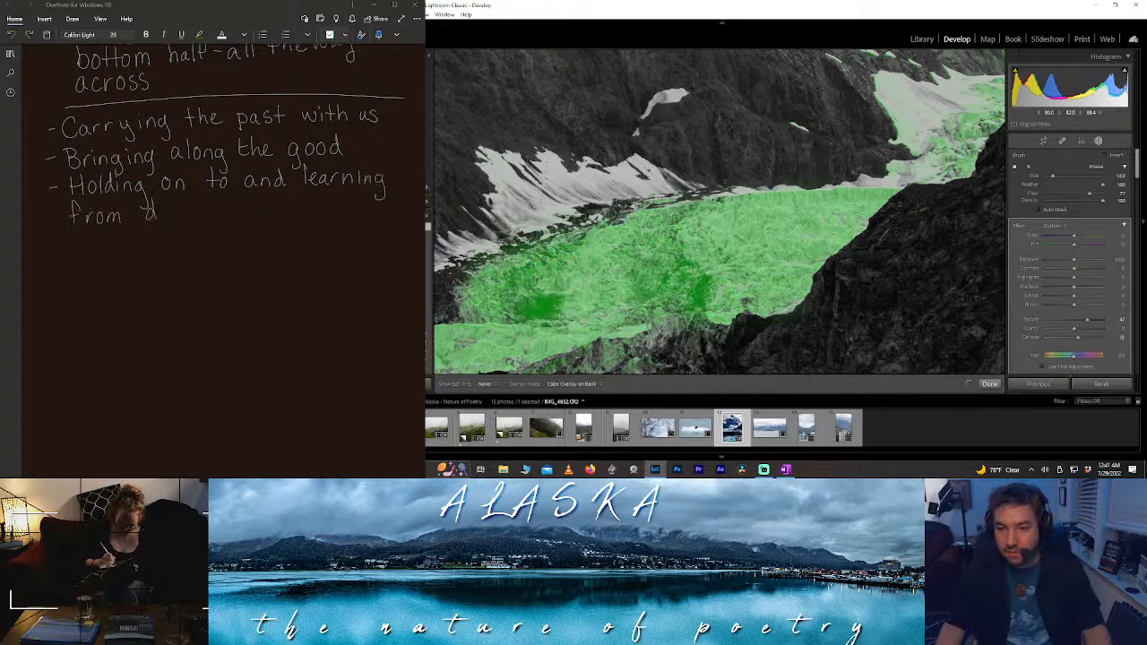
key("h")
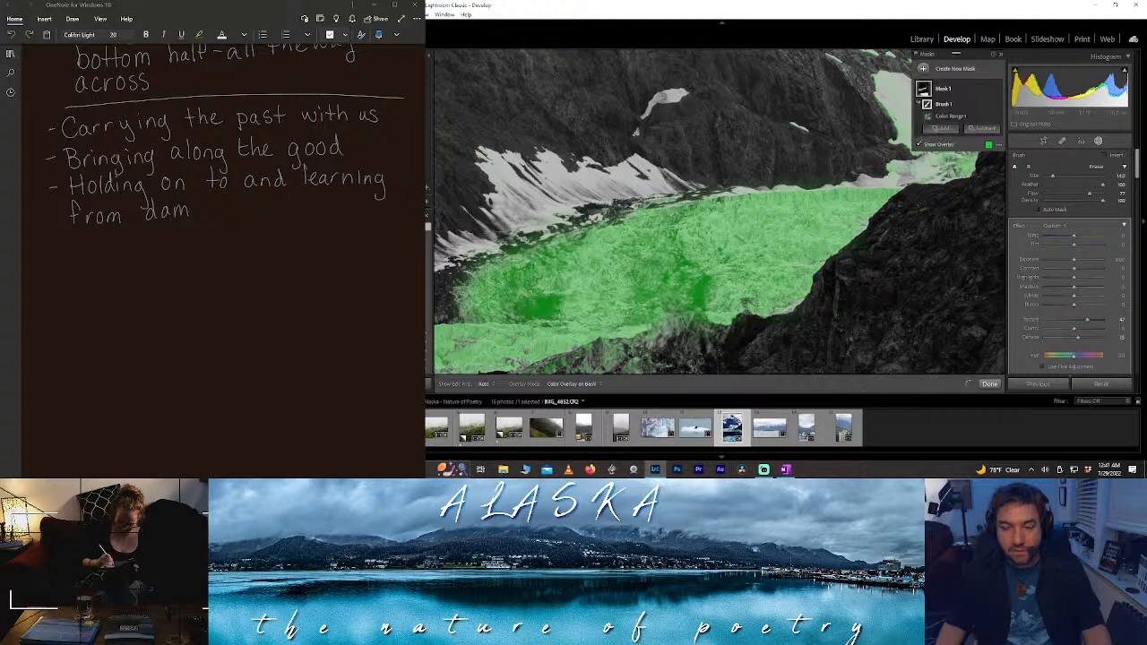
key("o")
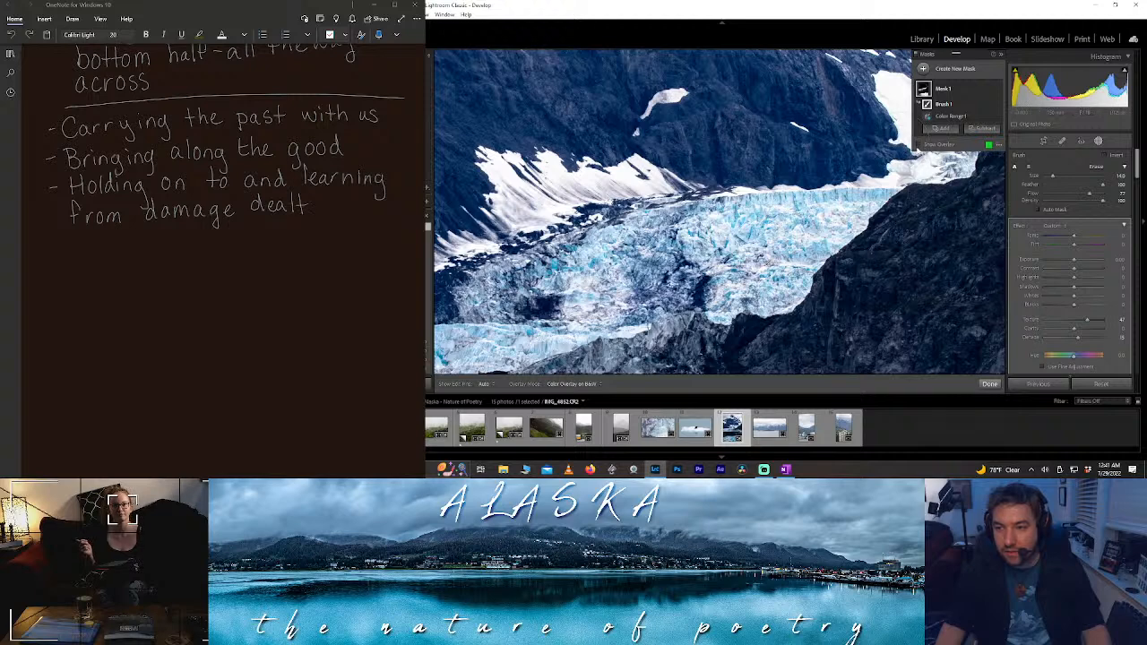
key("o")
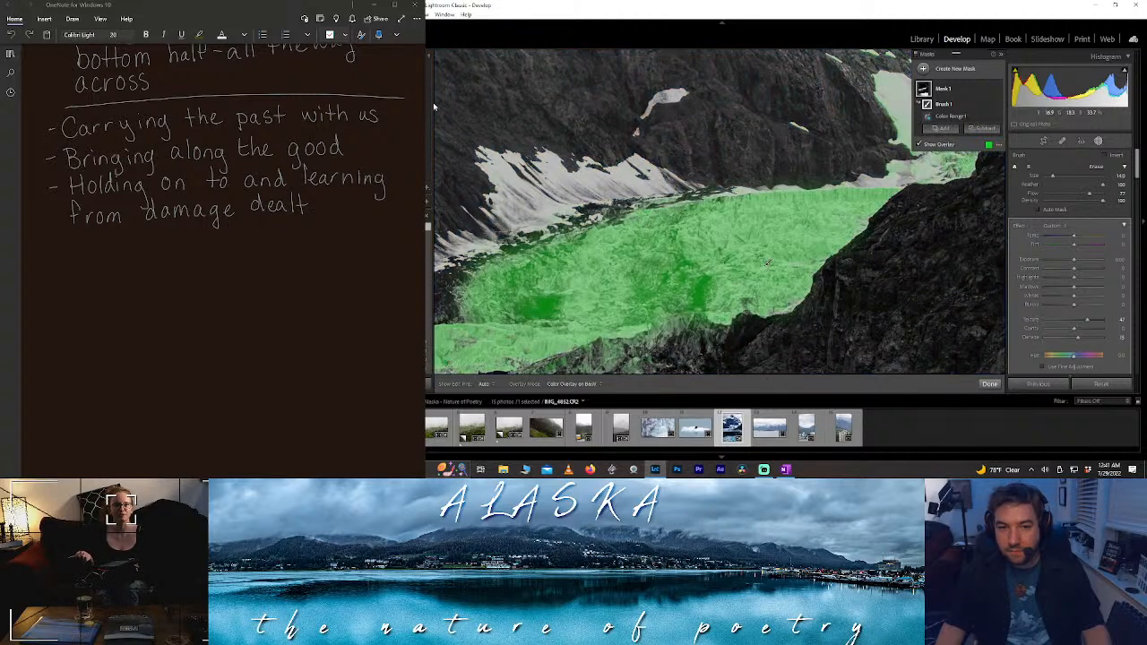
- Brush the gaps in the upper glacier section, beside the rock slope at the photo's right edge, into the mask
mouse_move(766, 266)
left_mouse_down()
mouse_move(641, 397)
mouse_move(589, 426)
left_mouse_up()
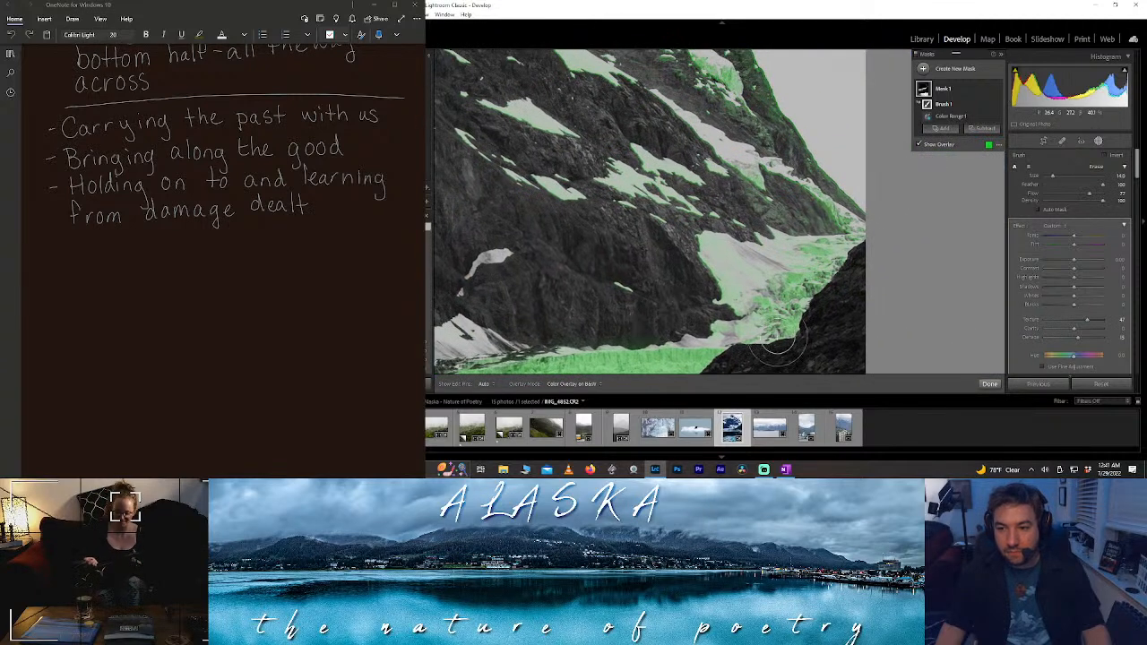
key("h")
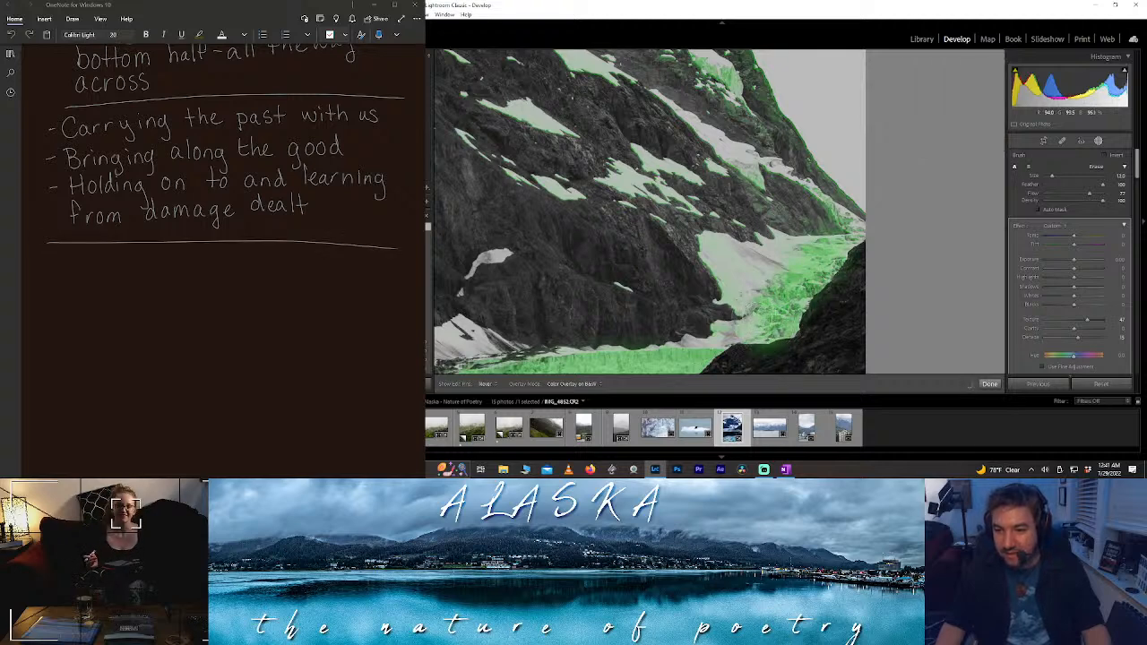
key("h")
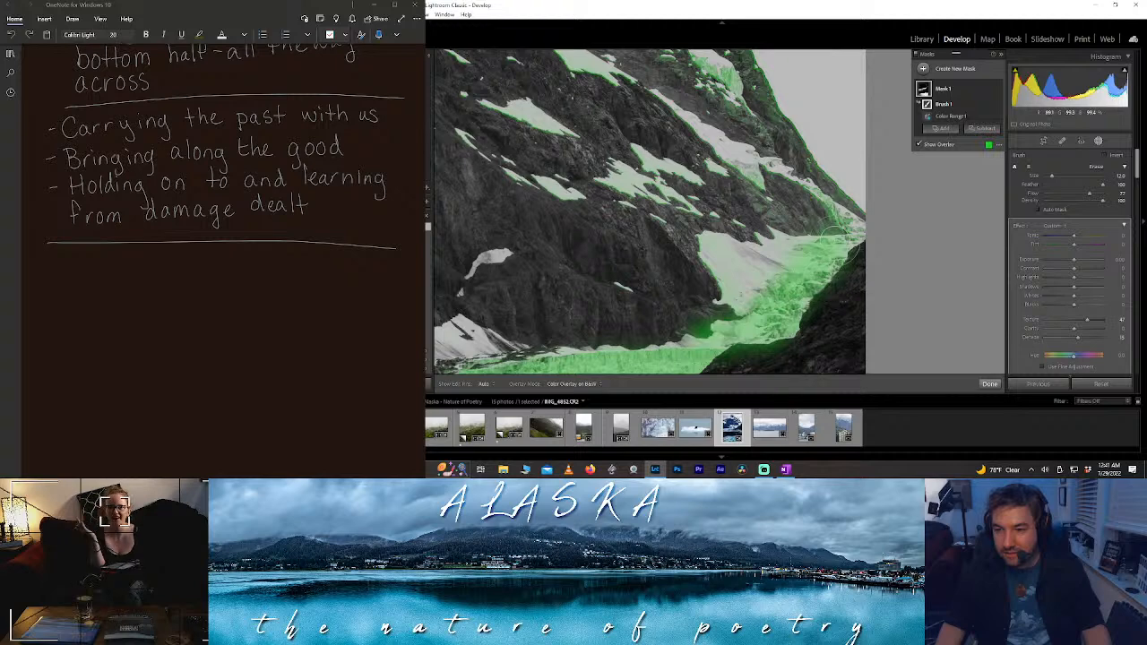
key("h")
key("h")
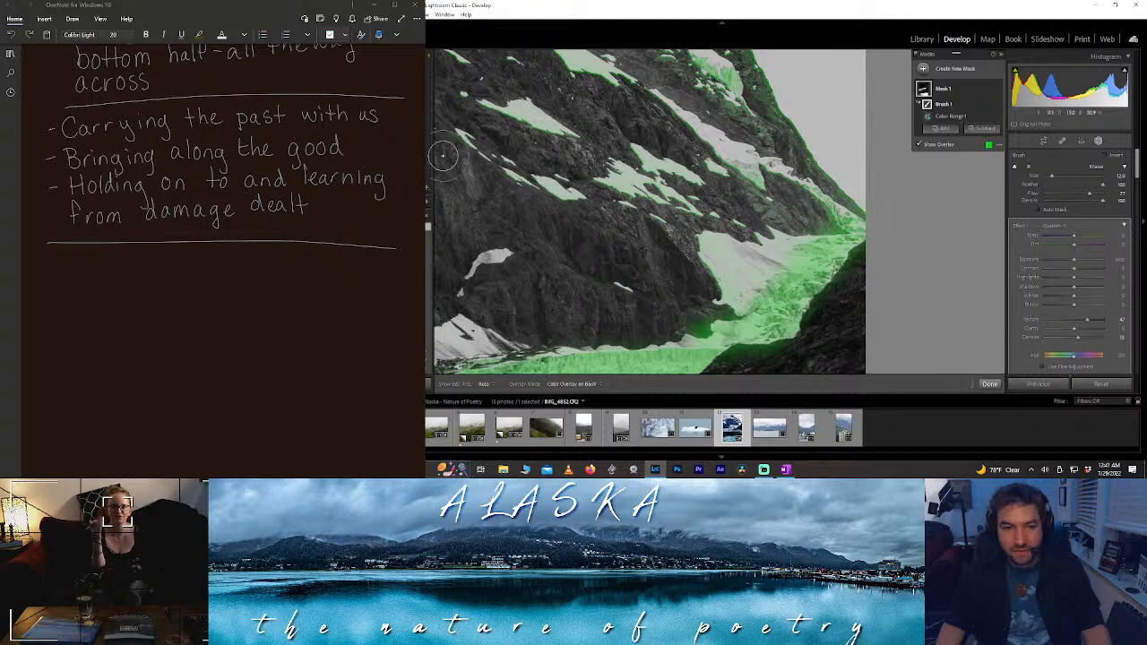
- Paint the gaps in the glacier's bend around the dark rock outcrop into the mask
left_click_drag(444, 156, 481, 138)
left_click_drag(538, 359, 878, 120)
key("h")
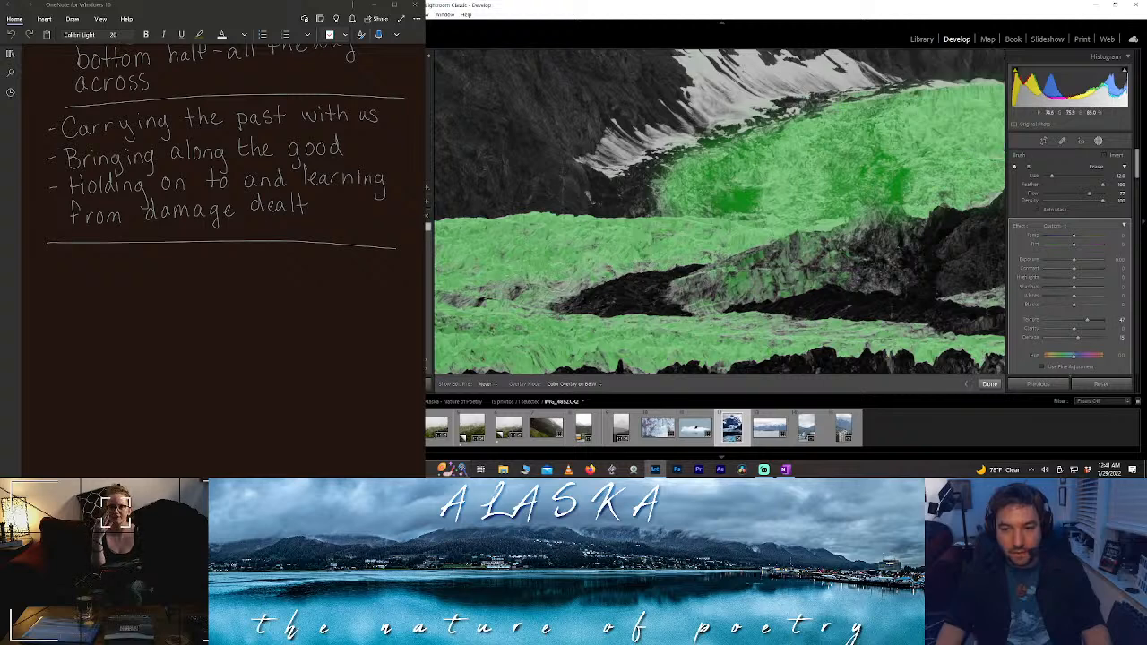
left_click_drag(467, 278, 471, 294)
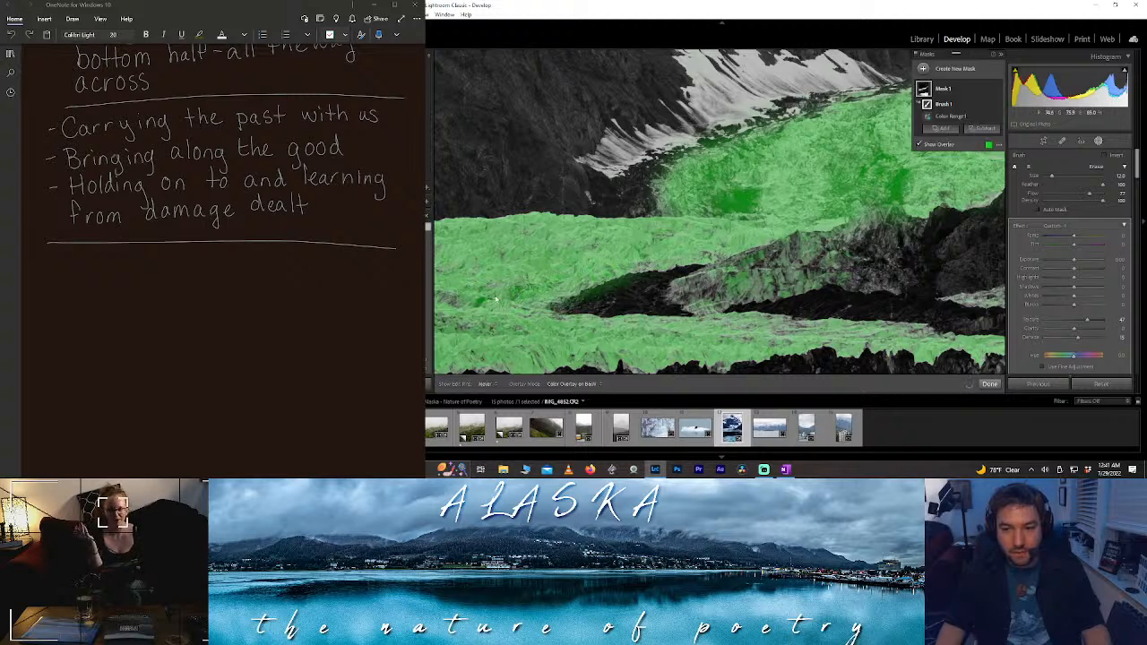
mouse_move(736, 323)
left_mouse_down()
mouse_move(767, 326)
mouse_move(756, 330)
mouse_move(812, 331)
left_mouse_up()
scroll(811, 332, "down", 3)
mouse_move(886, 322)
left_mouse_down()
mouse_move(909, 335)
mouse_move(826, 332)
left_mouse_up()
- Paint the dirty ice band and lower glacier strip near the photo's left edge into the mask
mouse_move(710, 330)
left_mouse_down()
mouse_move(859, 292)
mouse_move(924, 294)
left_mouse_up()
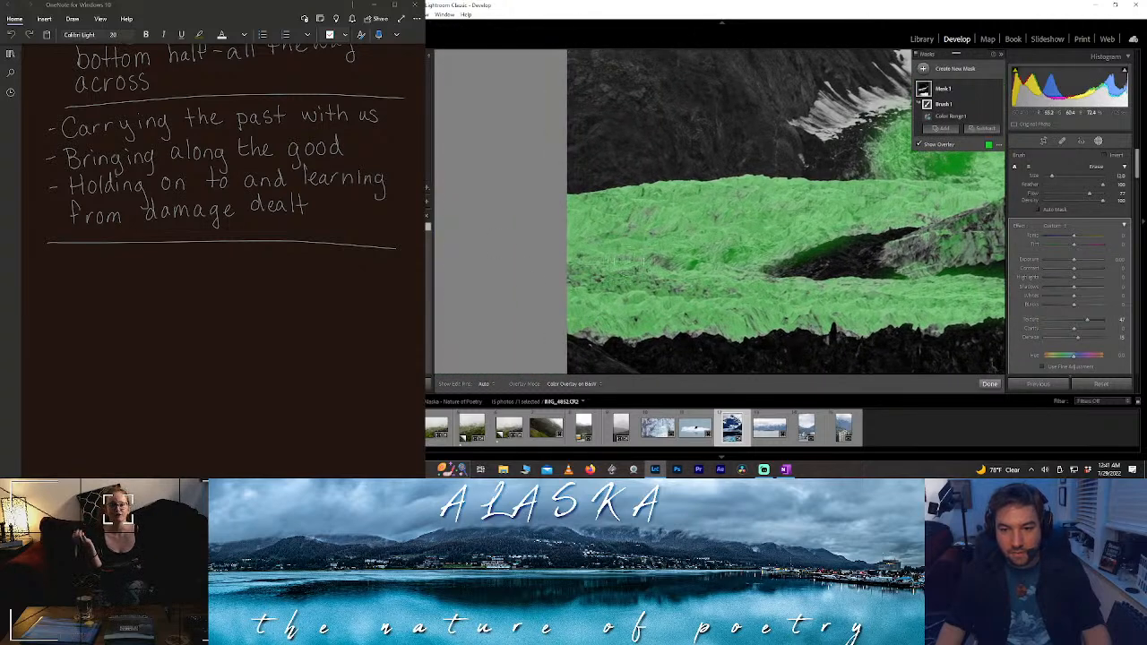
key("h")
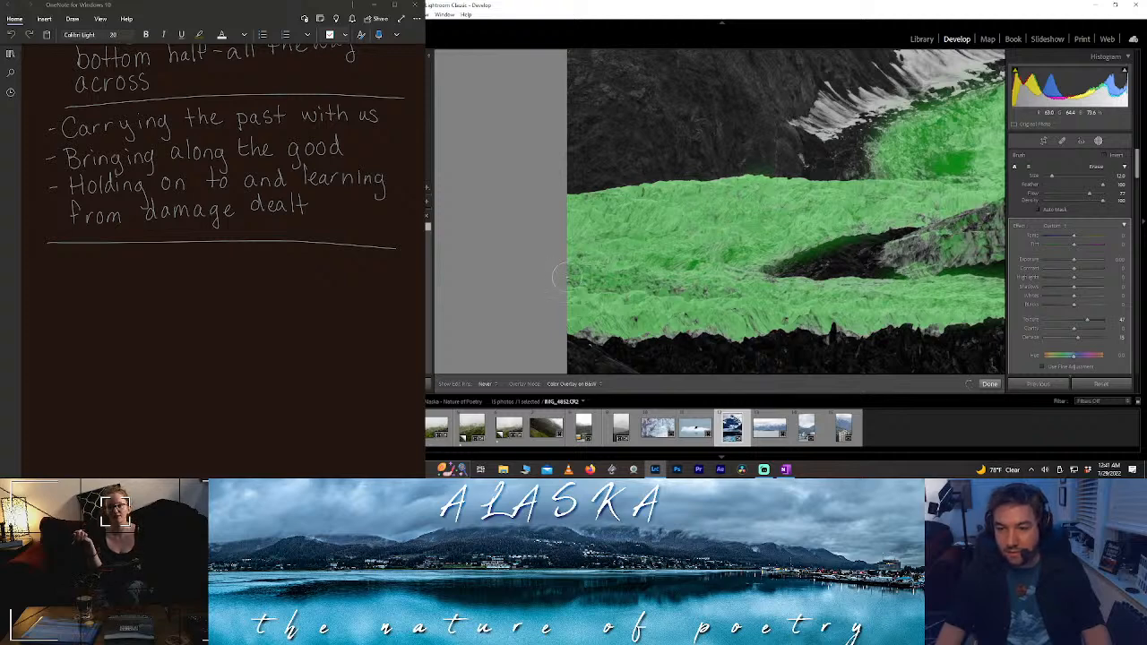
mouse_move(674, 324)
left_mouse_down()
mouse_move(593, 338)
mouse_move(549, 299)
left_mouse_up()
- Use a smaller brush to fill in the mask along the thin ice strip above the jagged dark glacier
mouse_move(815, 332)
left_mouse_down()
mouse_move(790, 335)
mouse_move(795, 305)
mouse_move(618, 186)
mouse_move(321, 221)
left_mouse_up()
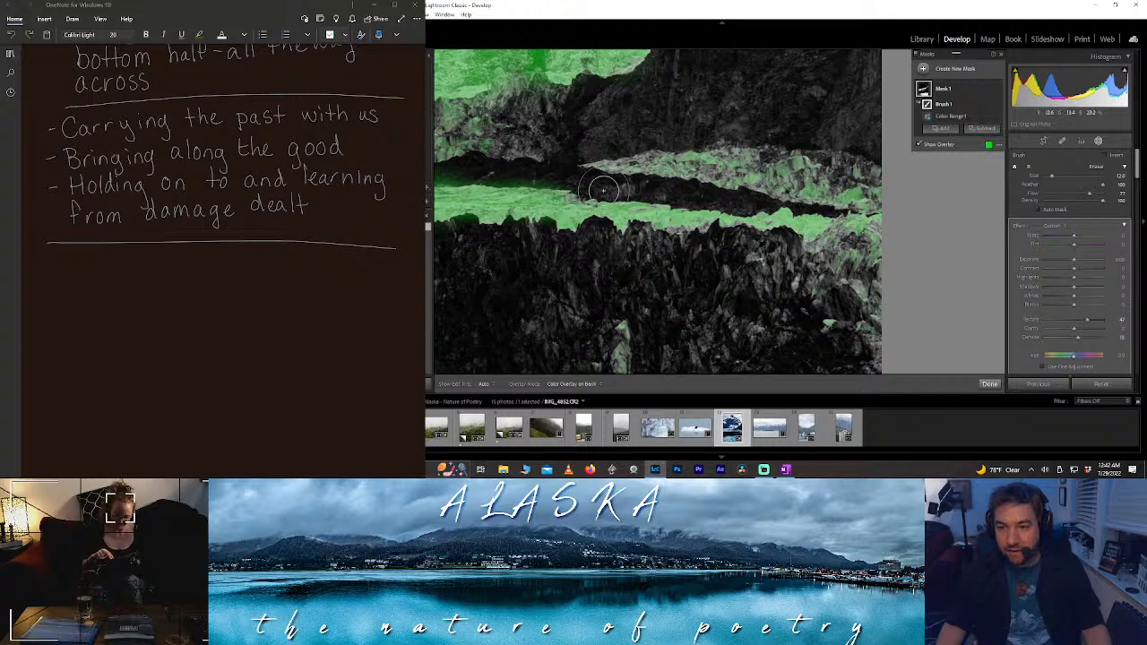
key("h")
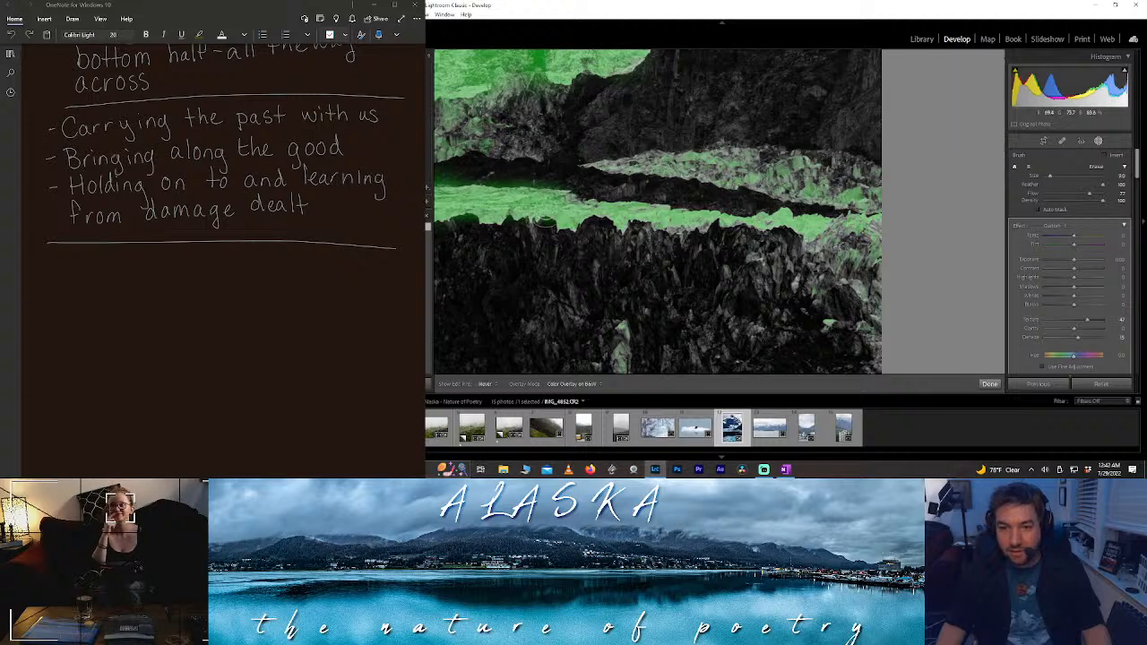
key("h")
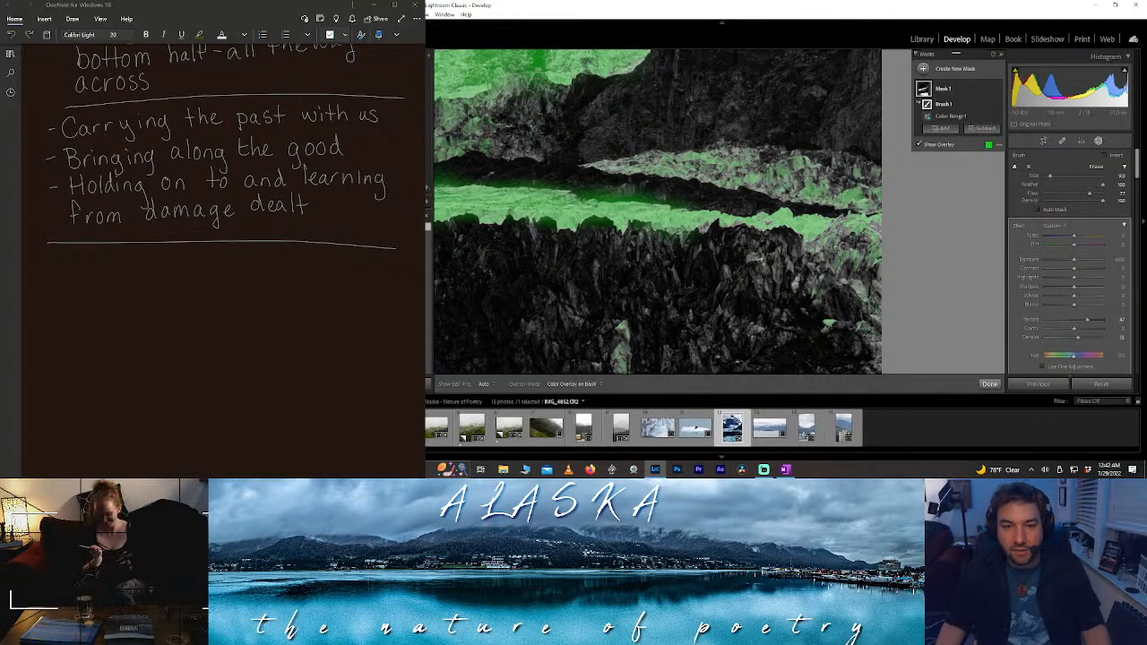
left_click_drag(570, 166, 577, 167)
- Enlarge the brush and paint the unmasked dark areas in the left part of the foreground glacier into the mask
left_click_drag(577, 358, 677, 59)
mouse_move(583, 223)
left_mouse_down()
mouse_move(614, 139)
mouse_move(851, 181)
mouse_move(619, 207)
mouse_move(588, 199)
mouse_move(799, 162)
left_mouse_up()
scroll(627, 213, "up", 3)
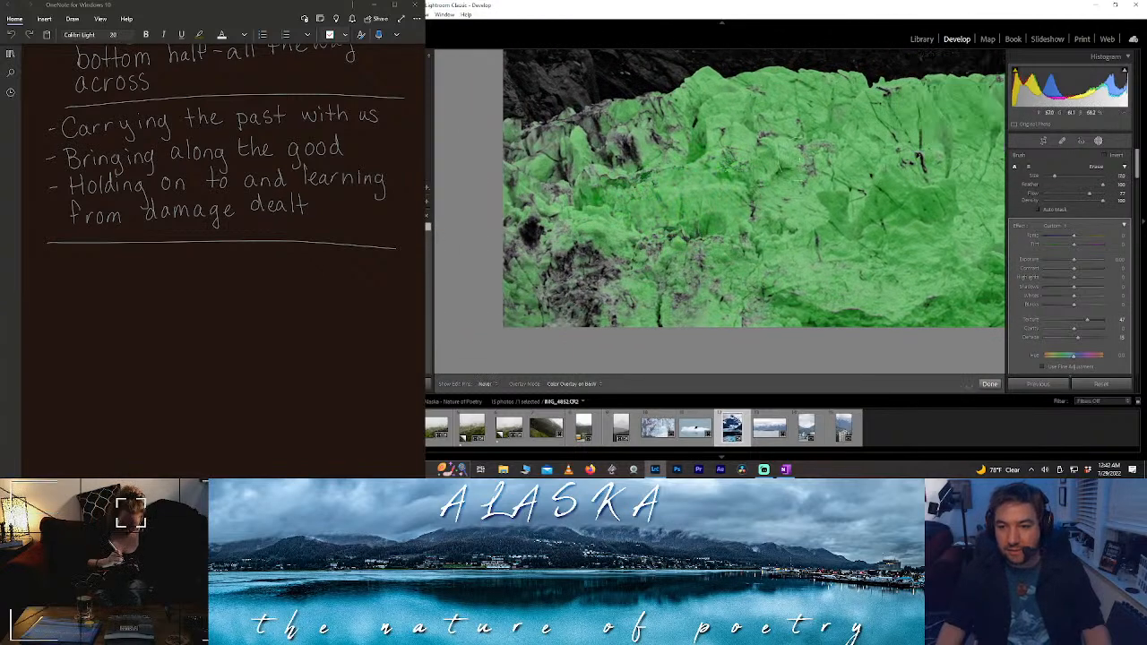
mouse_move(786, 296)
left_mouse_down()
mouse_move(508, 298)
mouse_move(625, 288)
mouse_move(687, 242)
mouse_move(475, 255)
mouse_move(545, 228)
mouse_move(600, 235)
mouse_move(652, 154)
mouse_move(551, 184)
mouse_move(650, 121)
mouse_move(502, 157)
mouse_move(592, 219)
left_mouse_up()
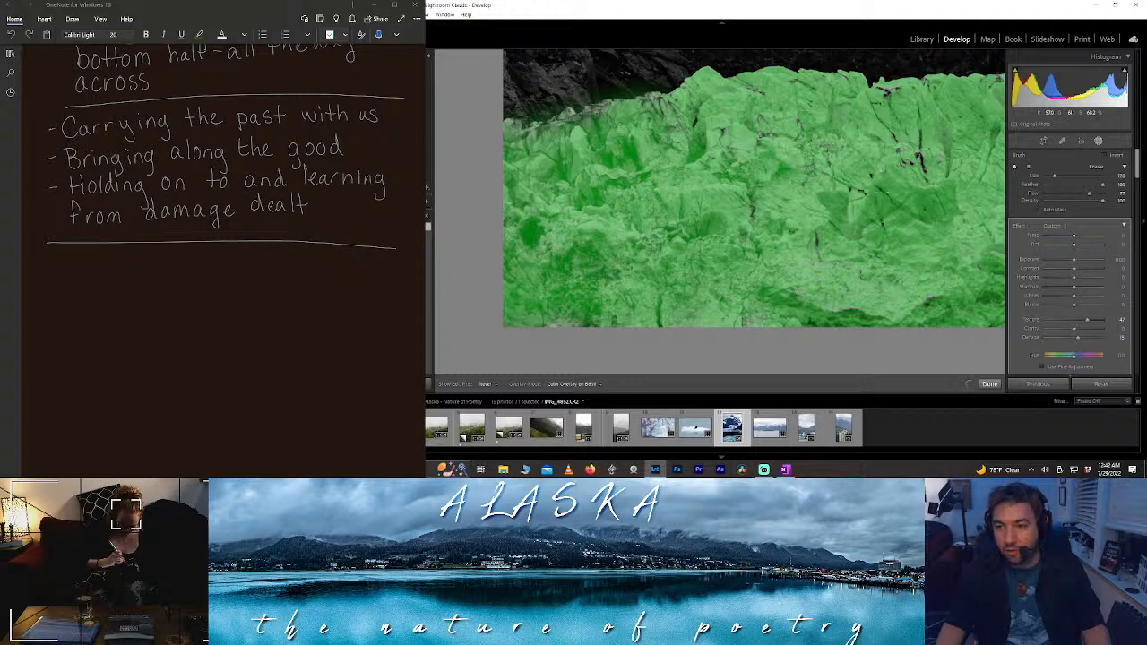
- Paint the remaining dark gaps in the right part of the foreground glacier into the mask and compare the photo with and without the overlay
left_click_drag(838, 291, 802, 300)
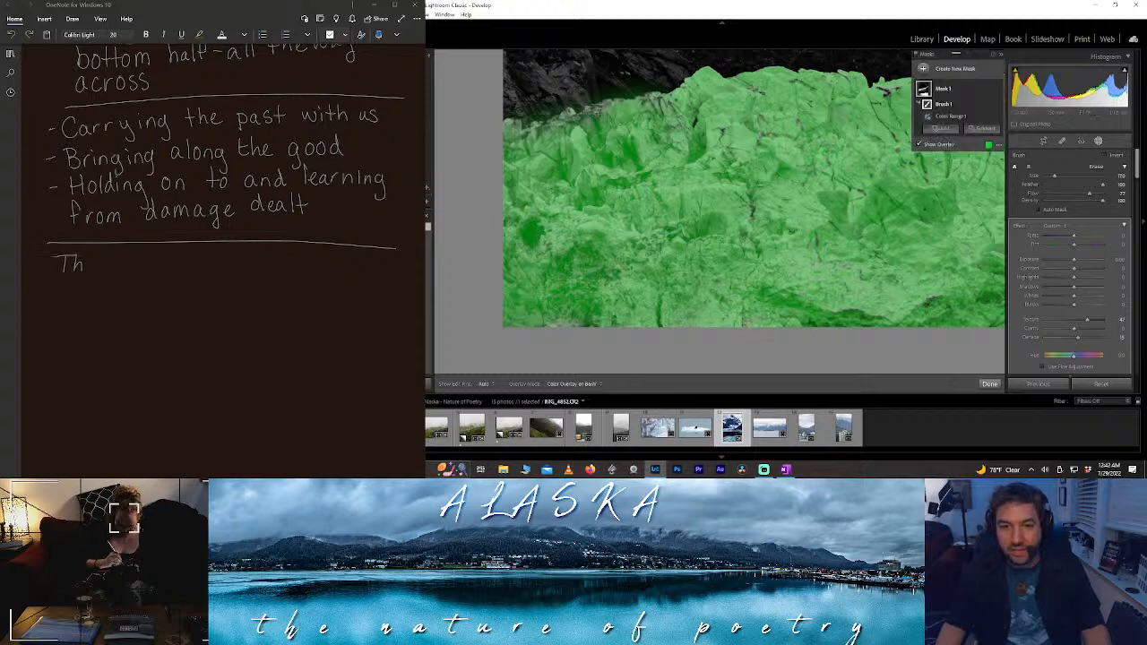
mouse_move(958, 300)
left_mouse_down()
mouse_move(899, 241)
mouse_move(519, 284)
left_mouse_up()
left_click_drag(755, 219, 640, 256)
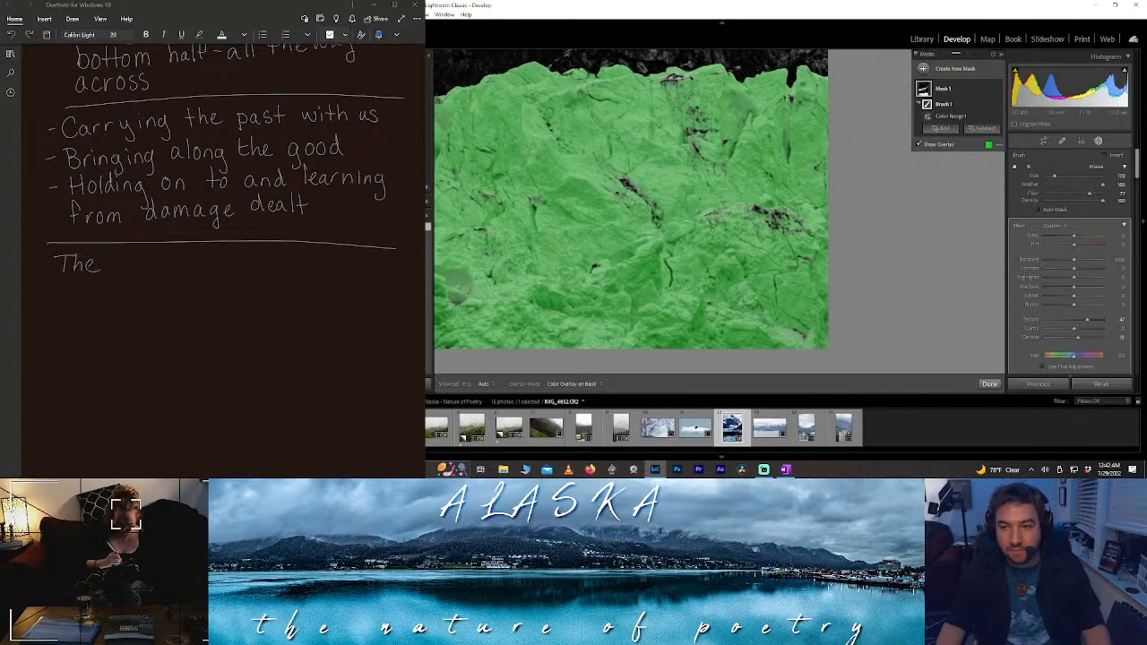
left_click_drag(576, 183, 596, 348)
left_click(538, 164)
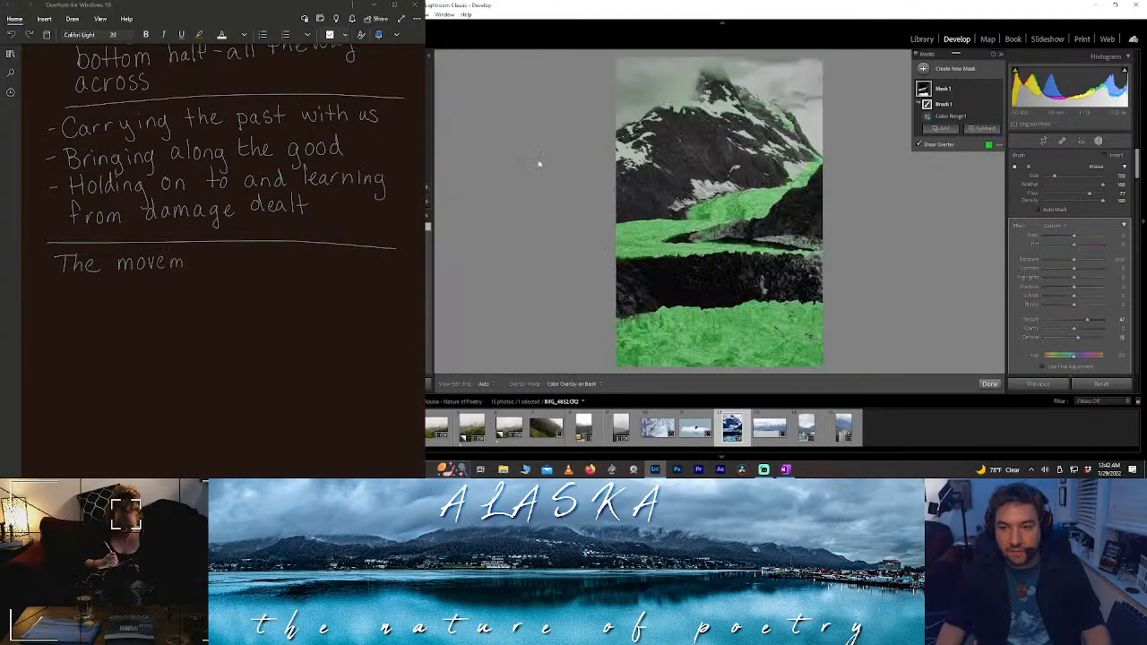
left_click(919, 145)
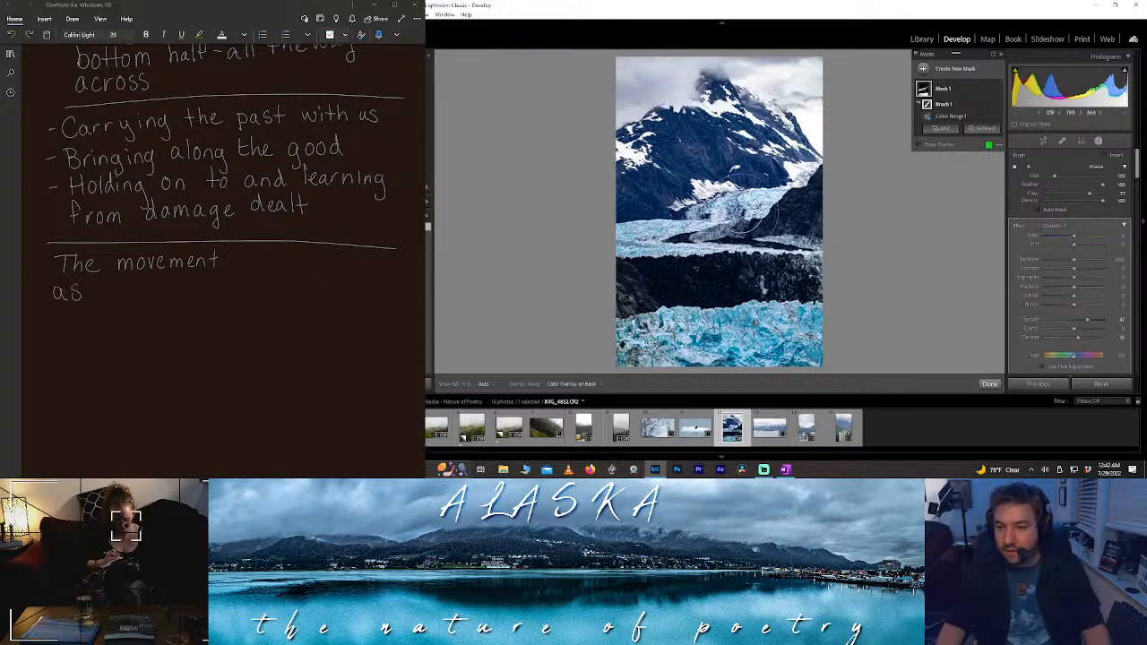
left_click(918, 145)
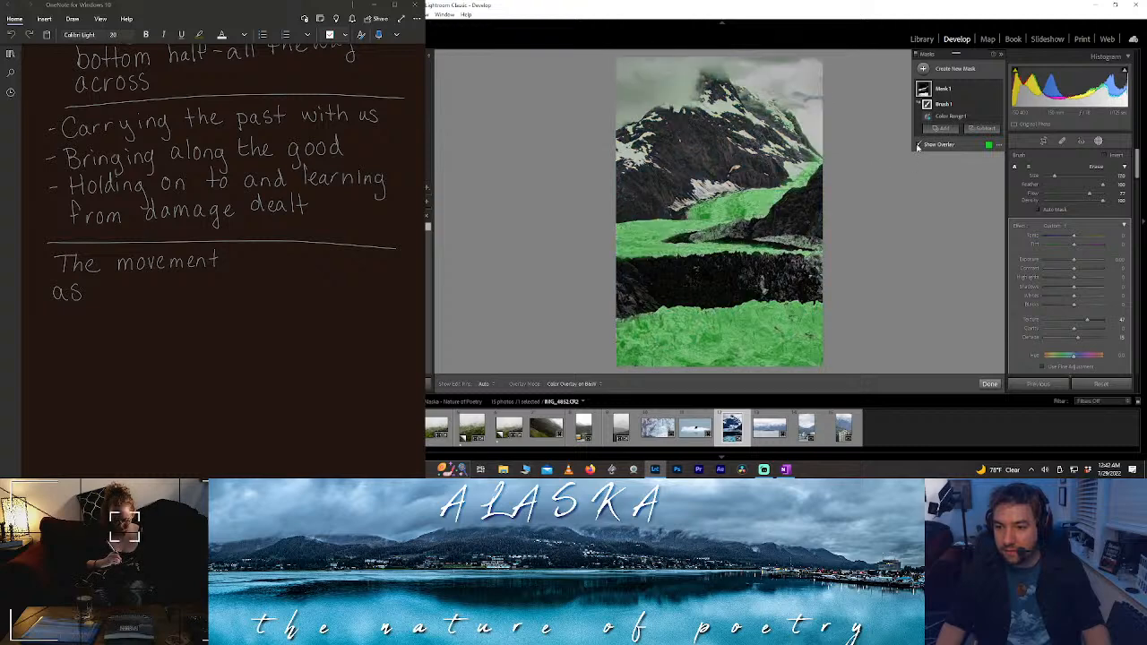
left_click(918, 145)
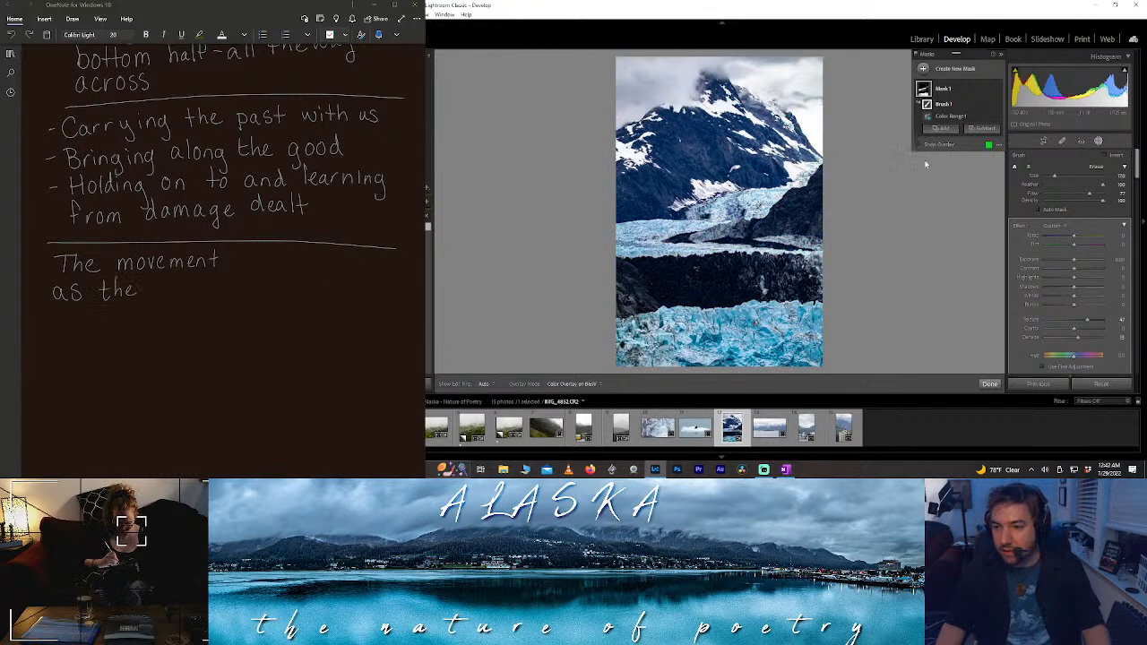
left_click(918, 145)
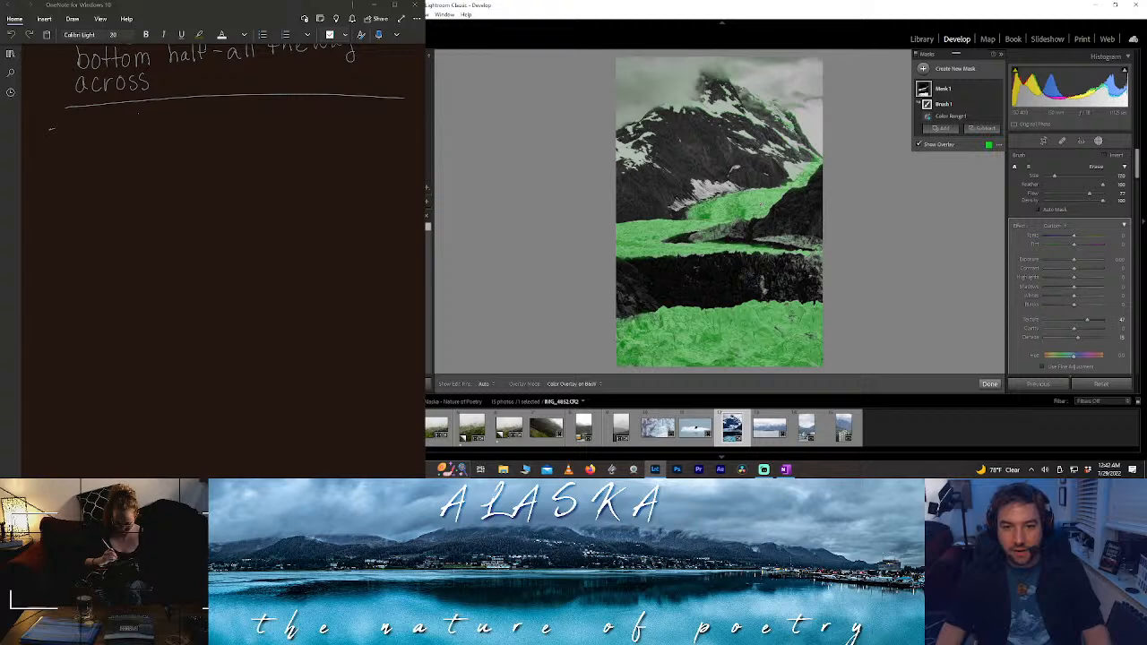
- Use a smaller brush to paint the dirty ice patch below the dark slope, out to the photo's right edge, into the mask
key("z")
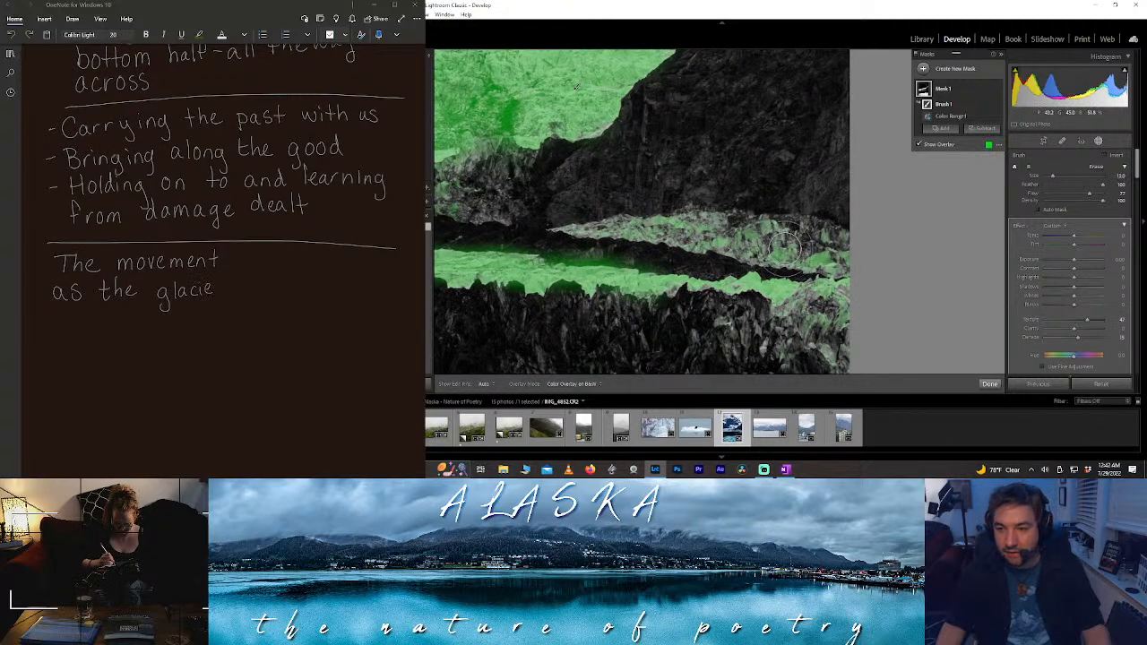
mouse_move(782, 242)
left_mouse_down()
mouse_move(811, 238)
mouse_move(752, 224)
mouse_move(706, 231)
left_mouse_up()
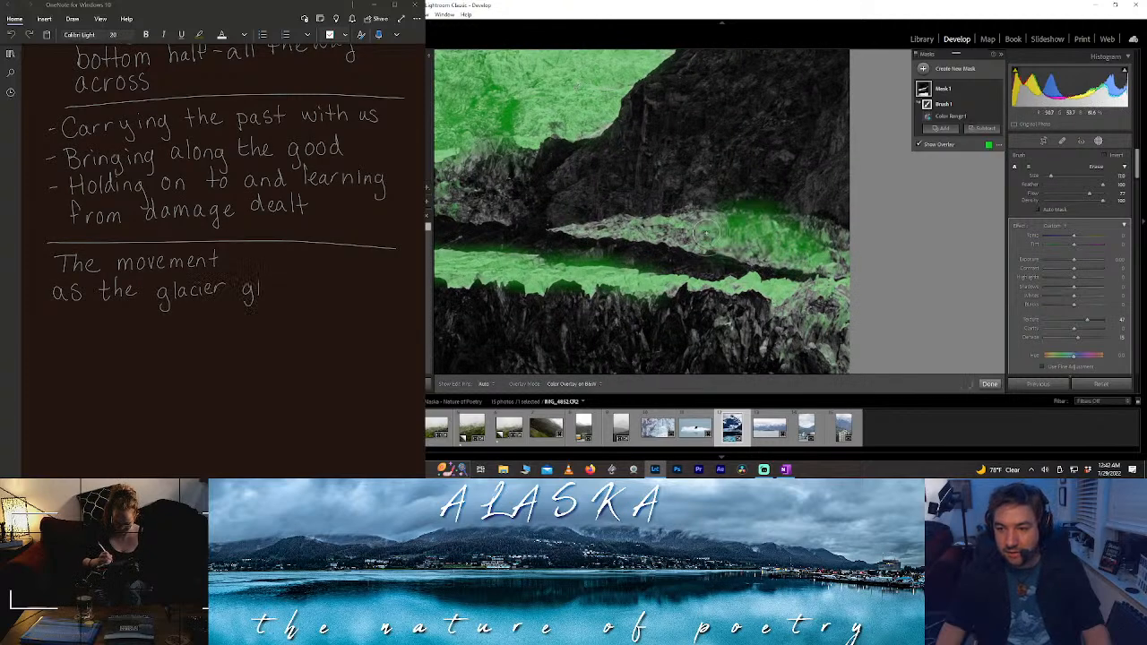
key("ctrl+z")
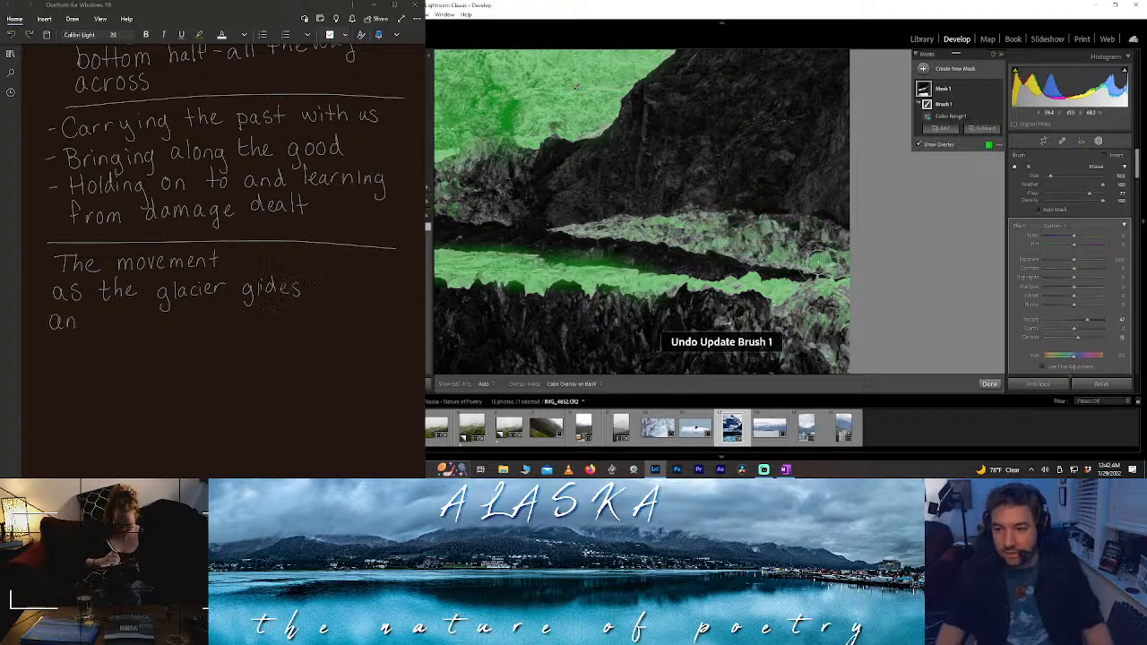
key("h")
mouse_move(806, 252)
left_mouse_down()
mouse_move(701, 241)
mouse_move(789, 237)
mouse_move(839, 254)
mouse_move(788, 229)
mouse_move(687, 233)
mouse_move(632, 215)
mouse_move(594, 226)
mouse_move(663, 216)
left_mouse_up()
key("h")
key("h")
mouse_move(810, 258)
left_mouse_down()
mouse_move(844, 278)
mouse_move(780, 278)
mouse_move(829, 308)
mouse_move(801, 300)
left_mouse_up()
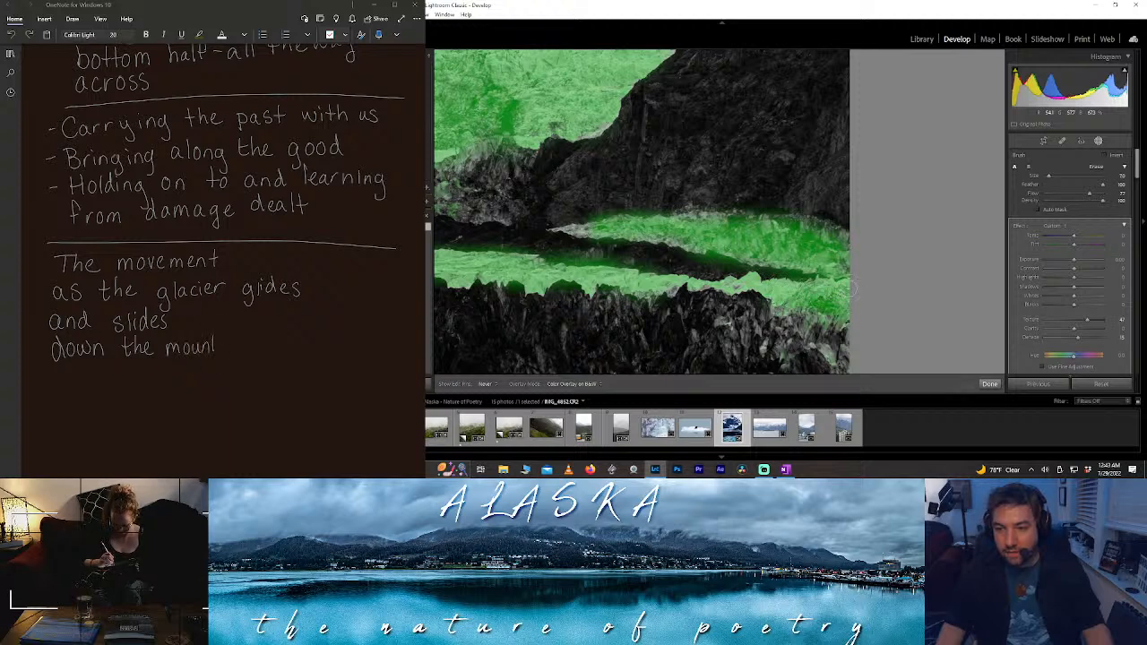
- Reduce the brush size and fill the narrow left tip of that ice patch into the mask
key("h")
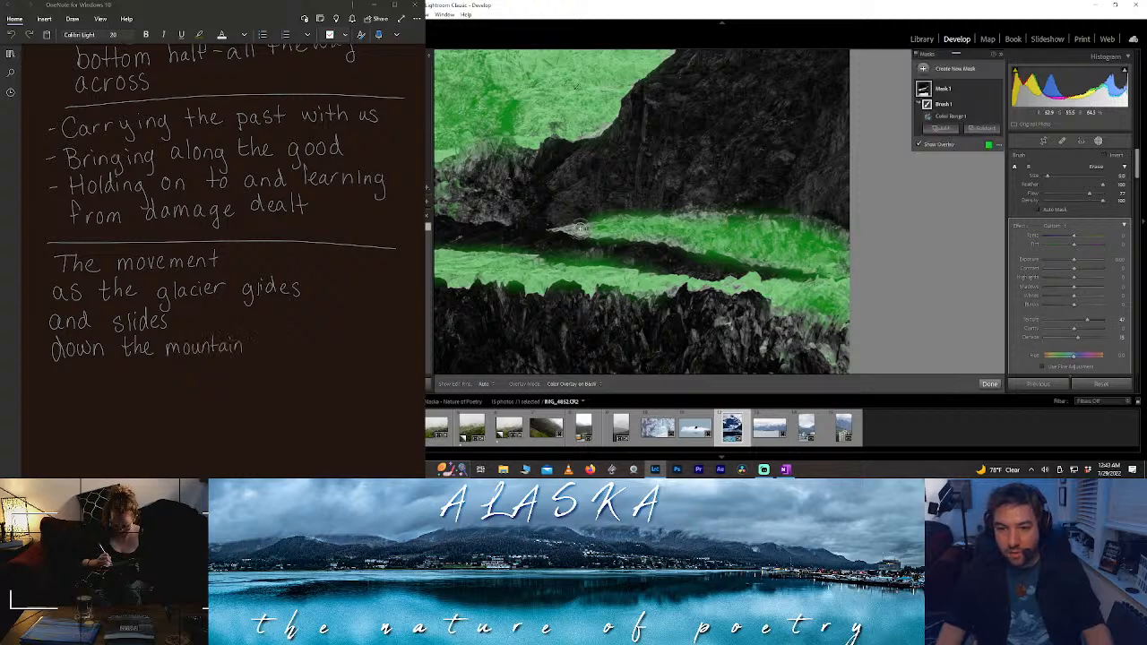
key("h")
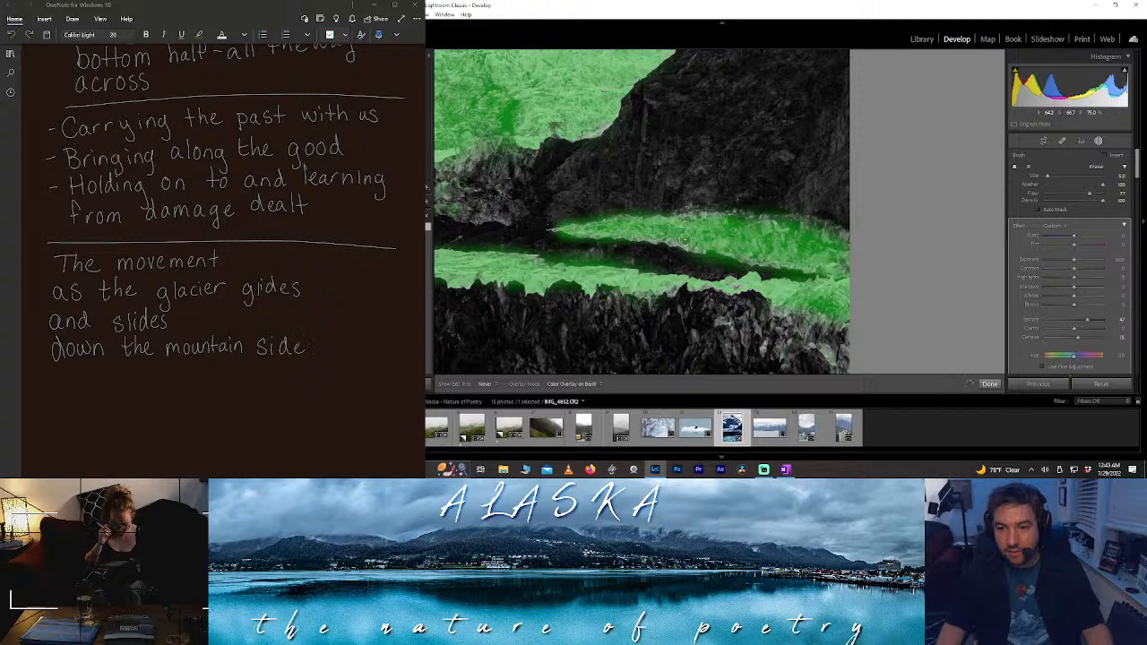
key("h")
key("z")
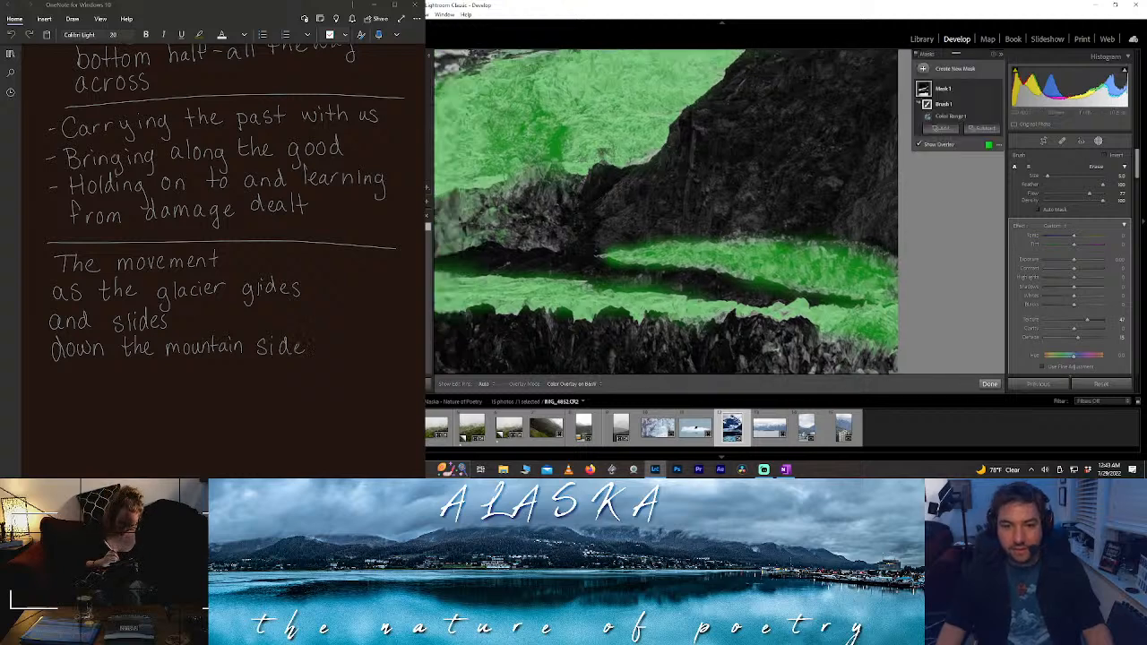
- Raise the glacier mask's Highlights to about 94 with the overlay hidden, and lower the whole photo's Blacks to about -39
left_click(918, 144)
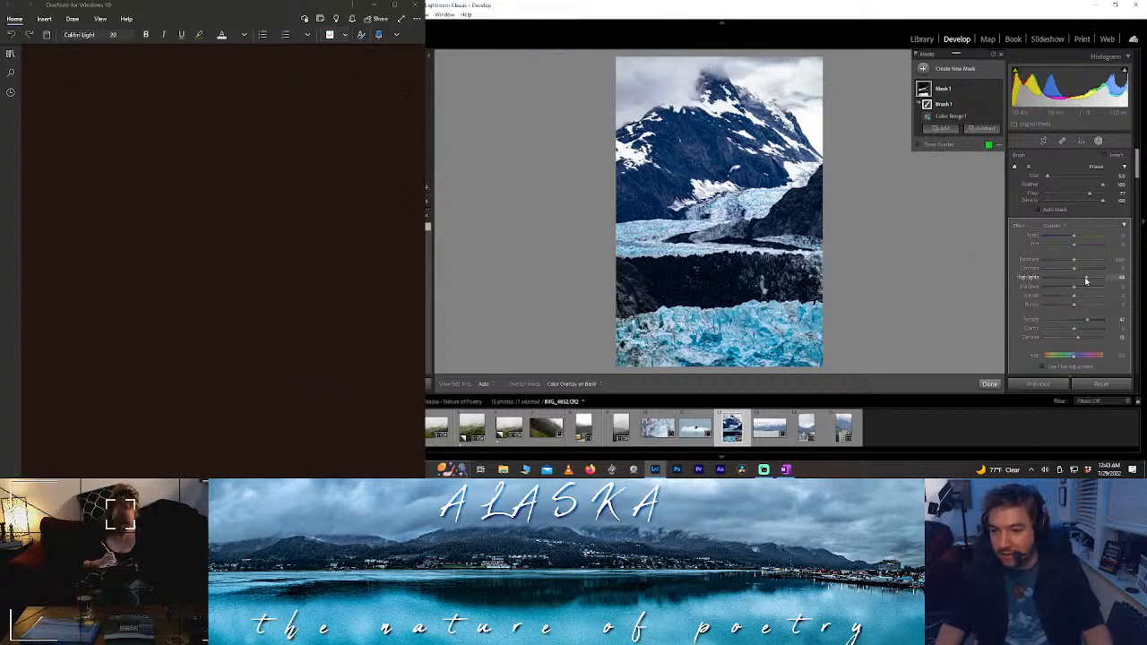
left_click_drag(1086, 281, 1100, 278)
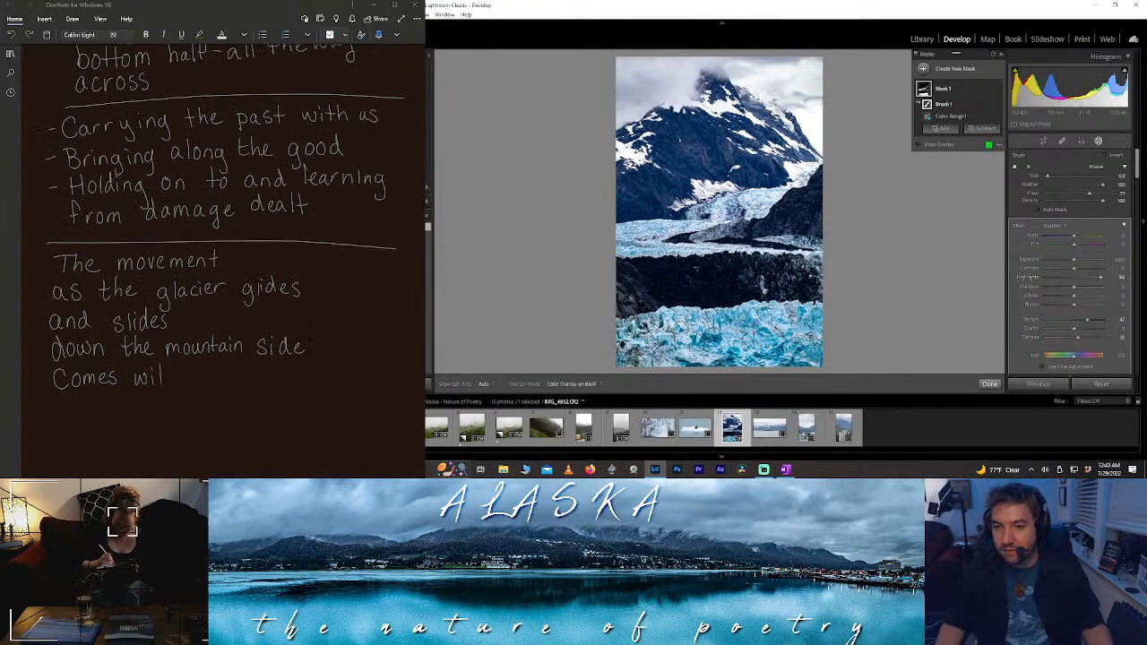
left_click(989, 383)
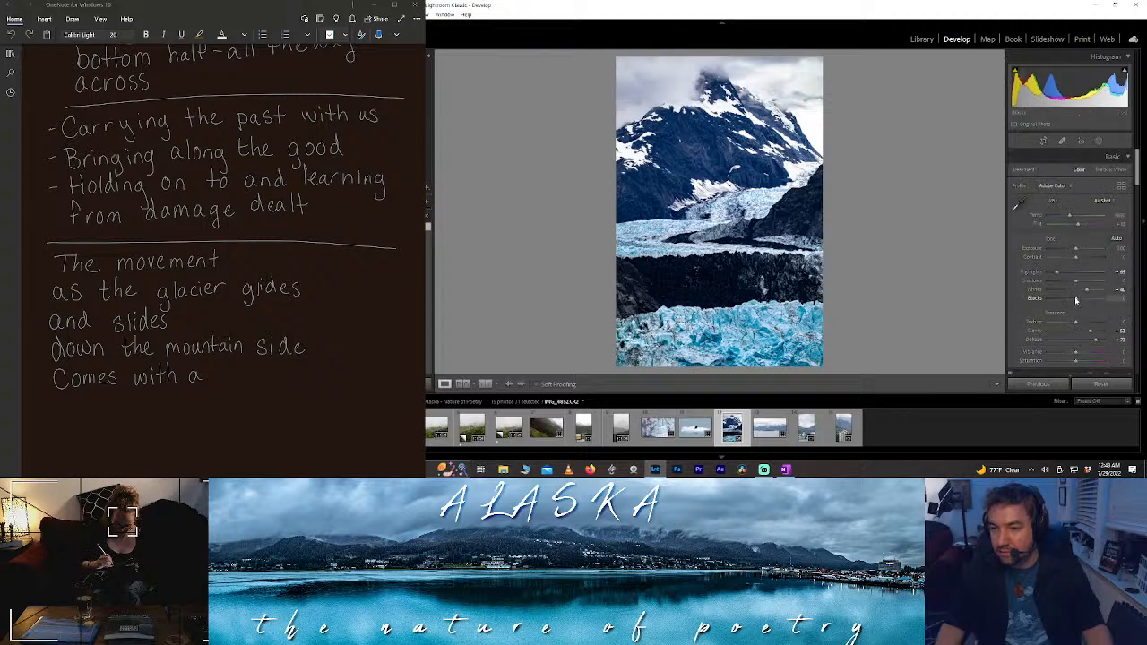
left_click_drag(1069, 300, 1059, 300)
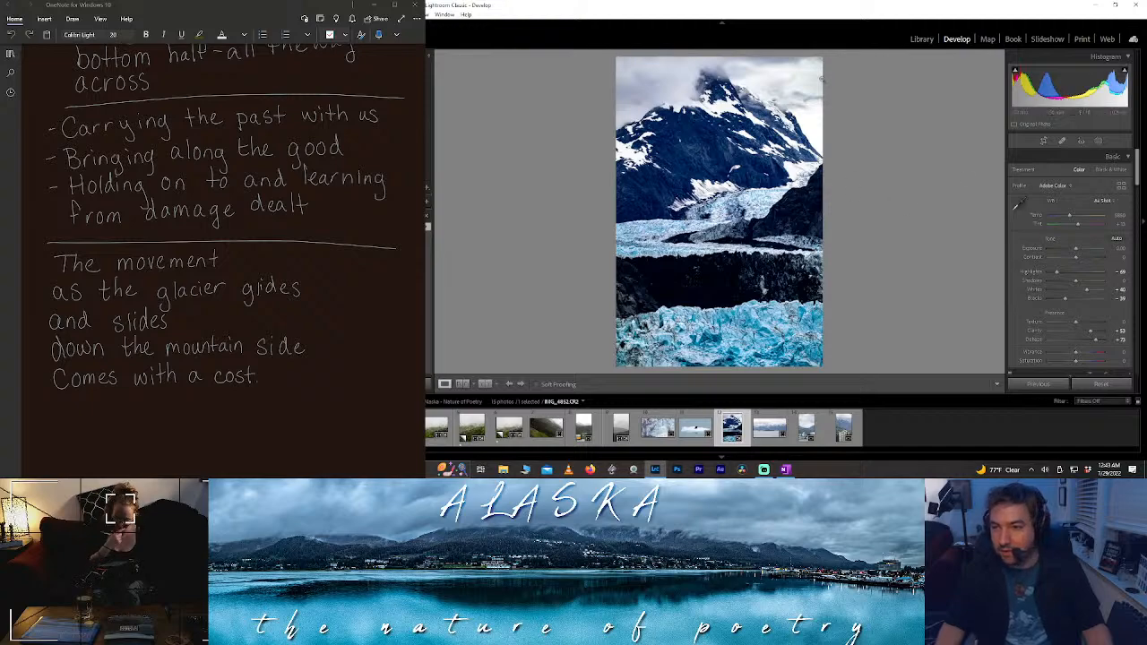
left_click_drag(906, 198, 748, 268)
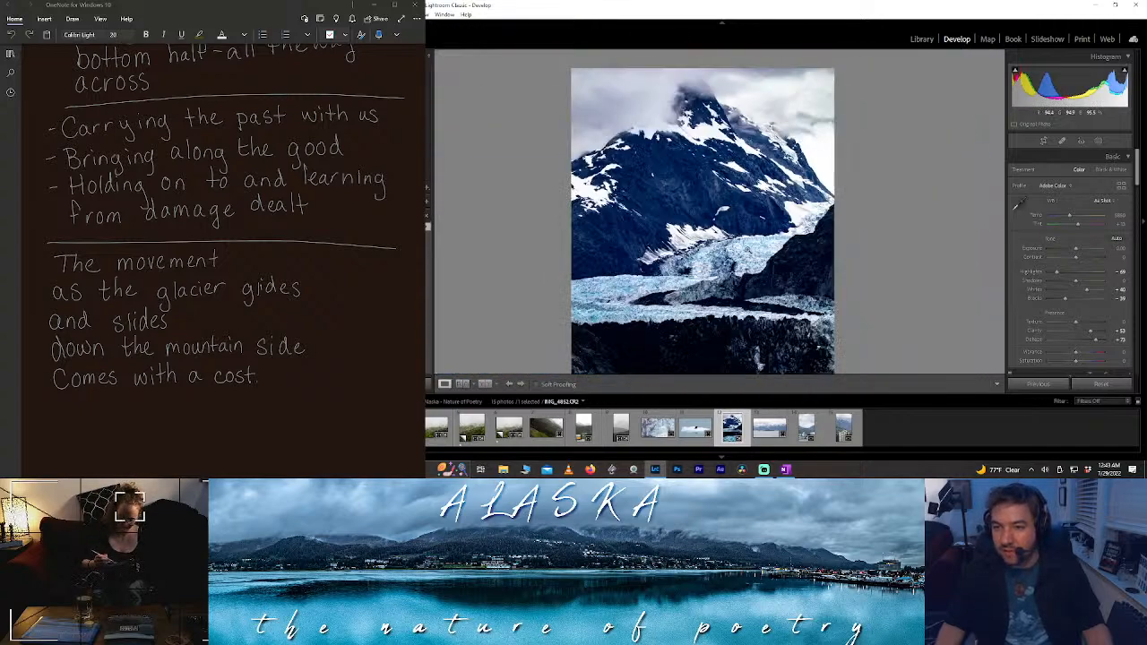
- Create a Select Sky mask, set its Noise to about 88, and check the clouds up close
left_click(1099, 141)
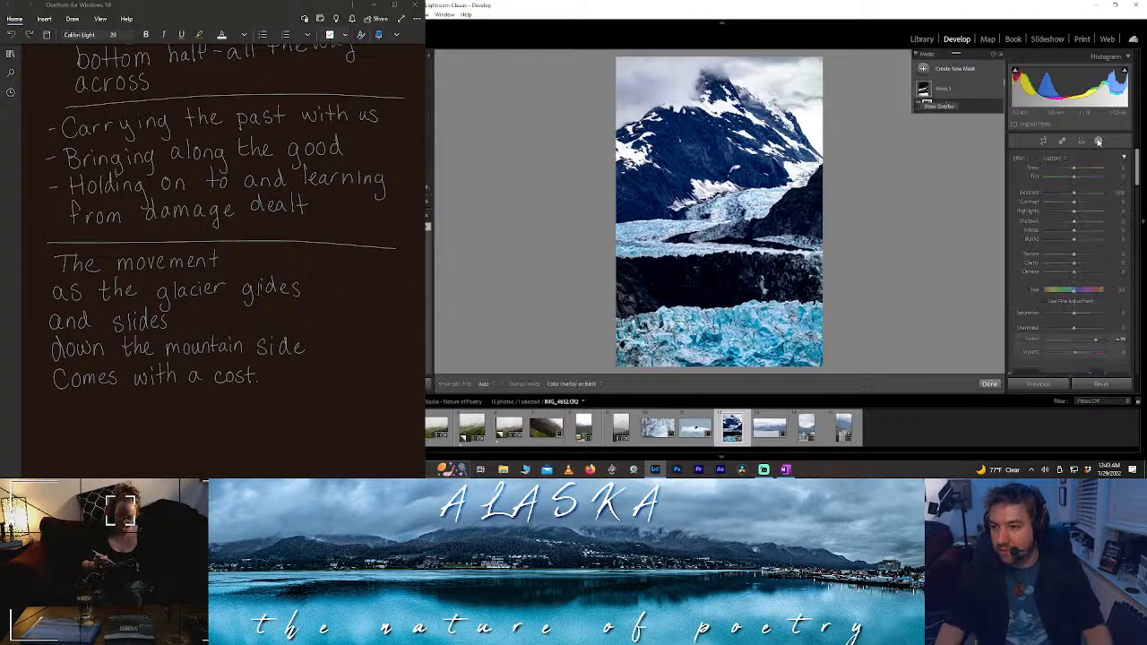
left_click(951, 69)
left_click(982, 97)
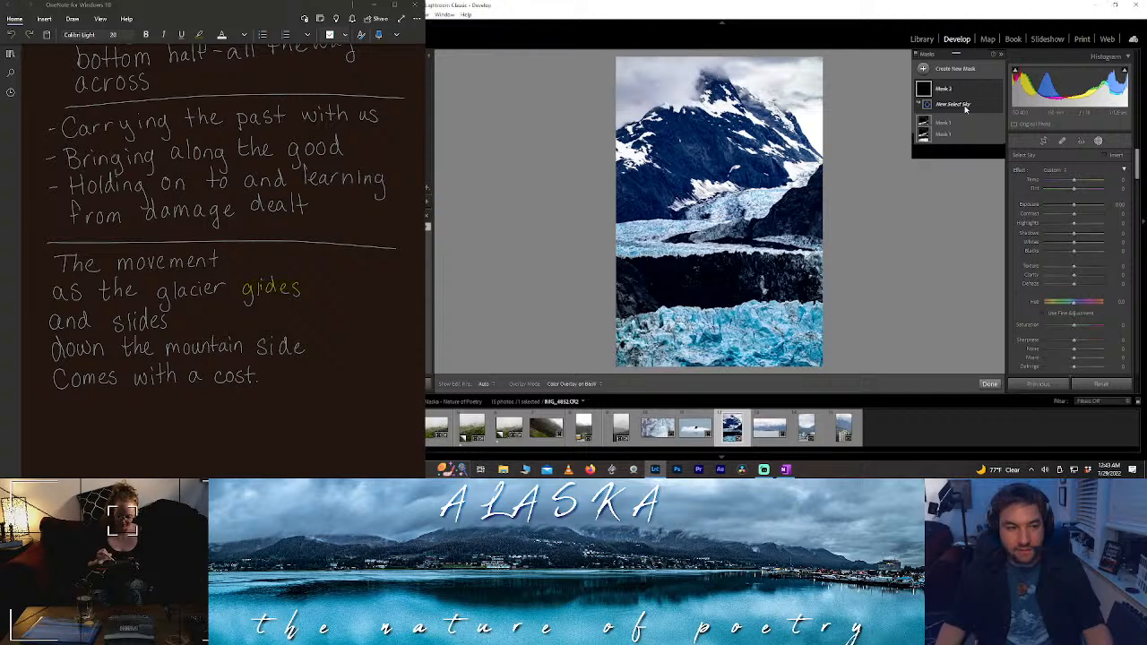
left_click(1100, 349)
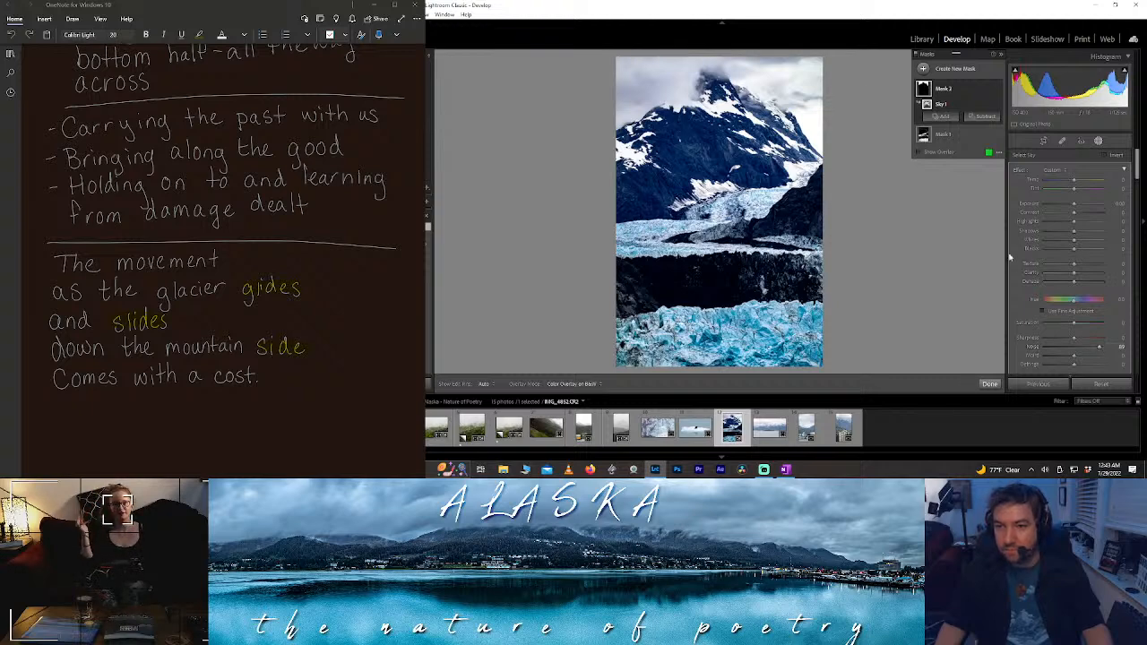
left_click(640, 90)
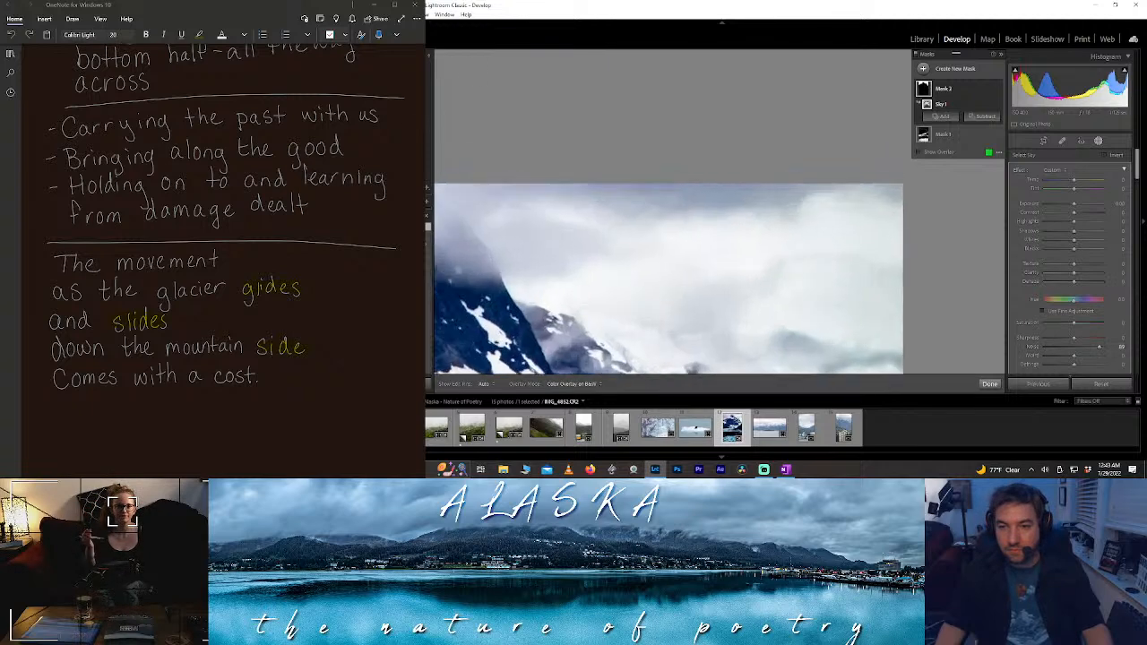
left_click(719, 212)
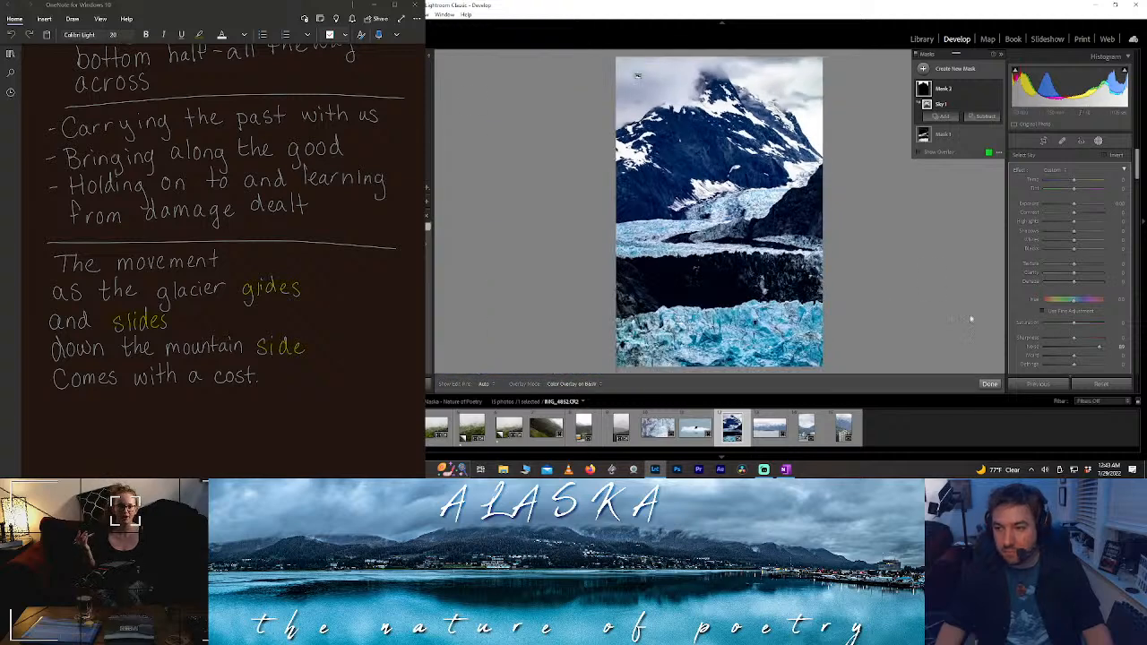
- Raise the sky mask's Shadows to about 50 and inspect the clouds along the mountain ridge up close
left_click_drag(1077, 287, 1079, 288)
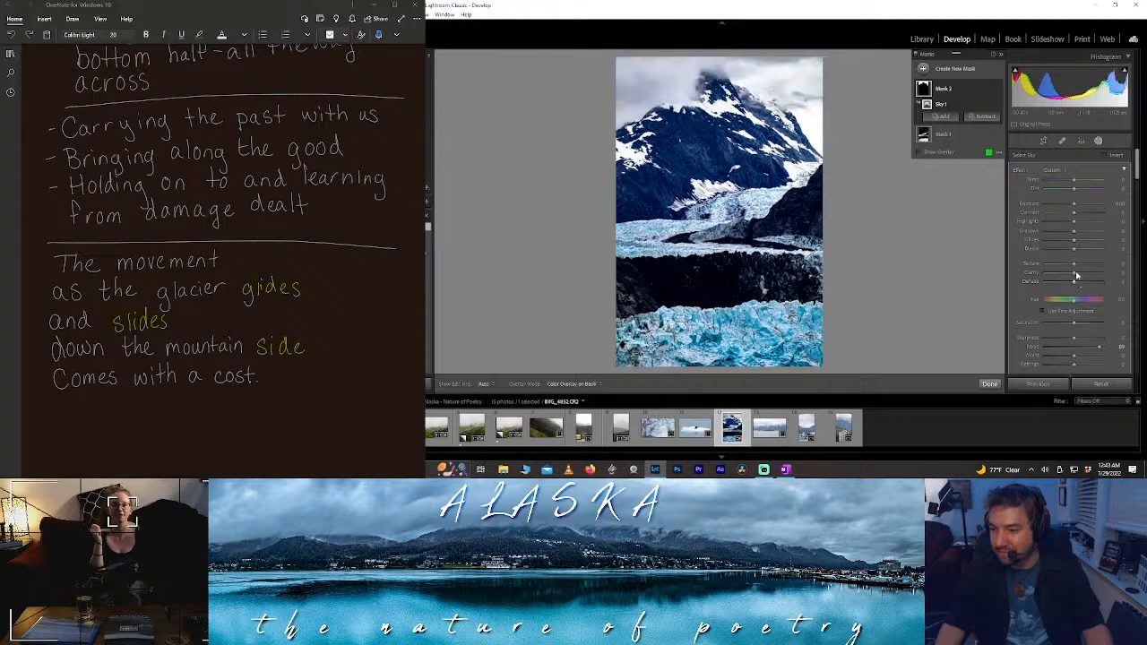
left_click_drag(1075, 275, 1088, 280)
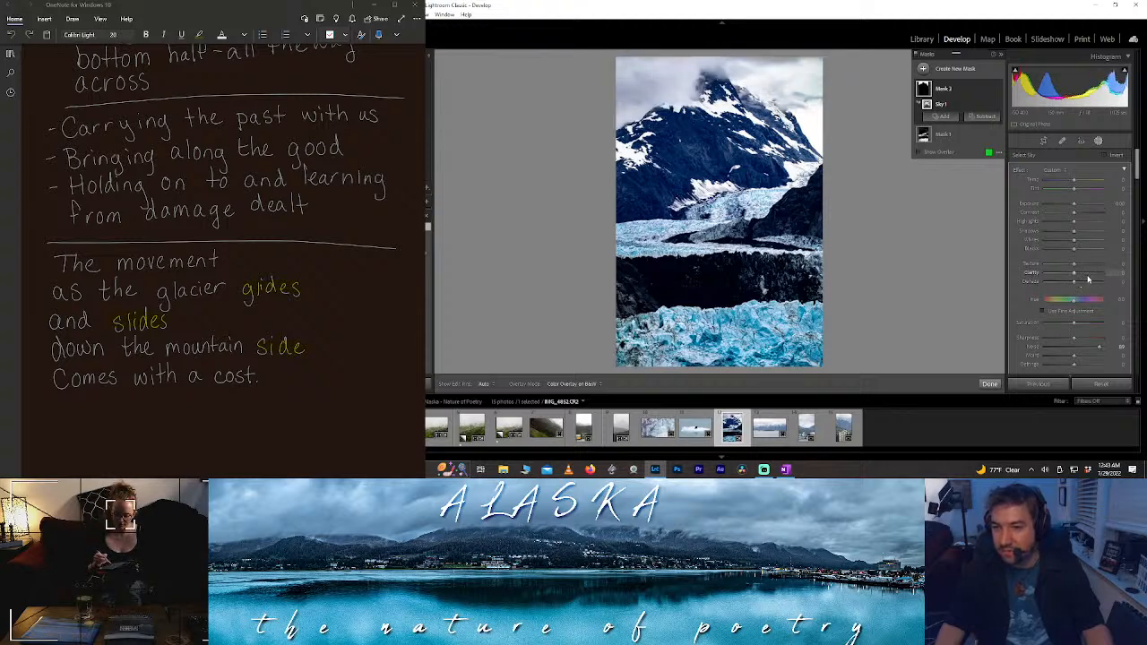
left_click_drag(1073, 232, 1104, 232)
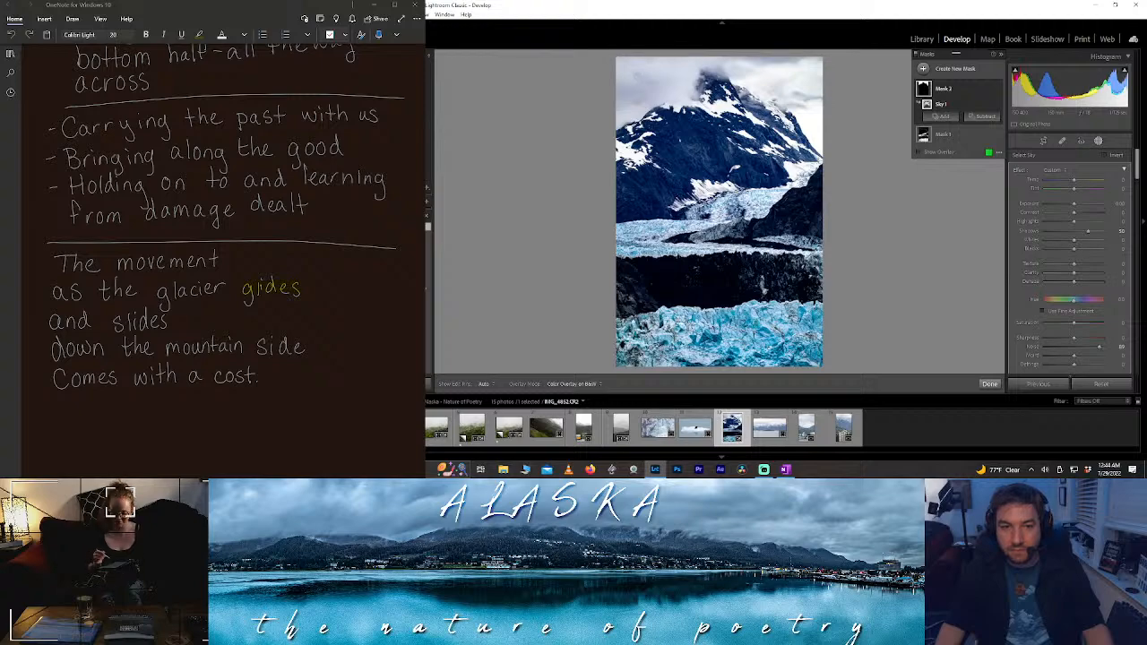
left_click(784, 87)
left_click(784, 87)
left_click_drag(786, 87, 884, 154)
mouse_move(520, 287)
left_mouse_down()
mouse_move(739, 262)
mouse_move(870, 182)
mouse_move(954, 153)
left_mouse_up()
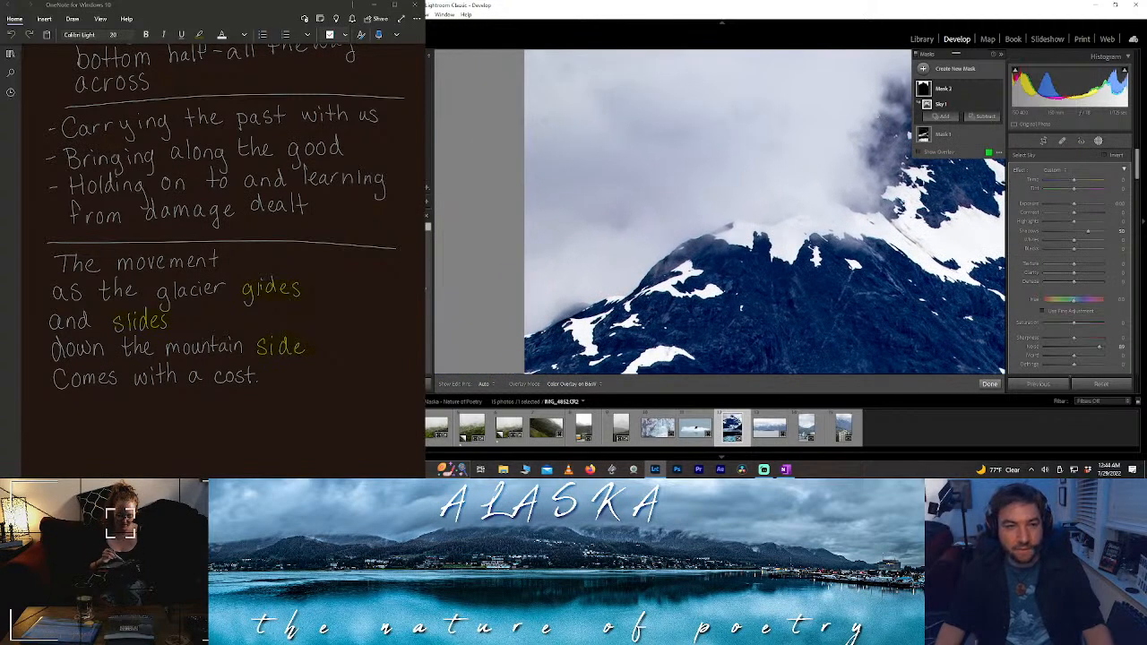
left_click(642, 276)
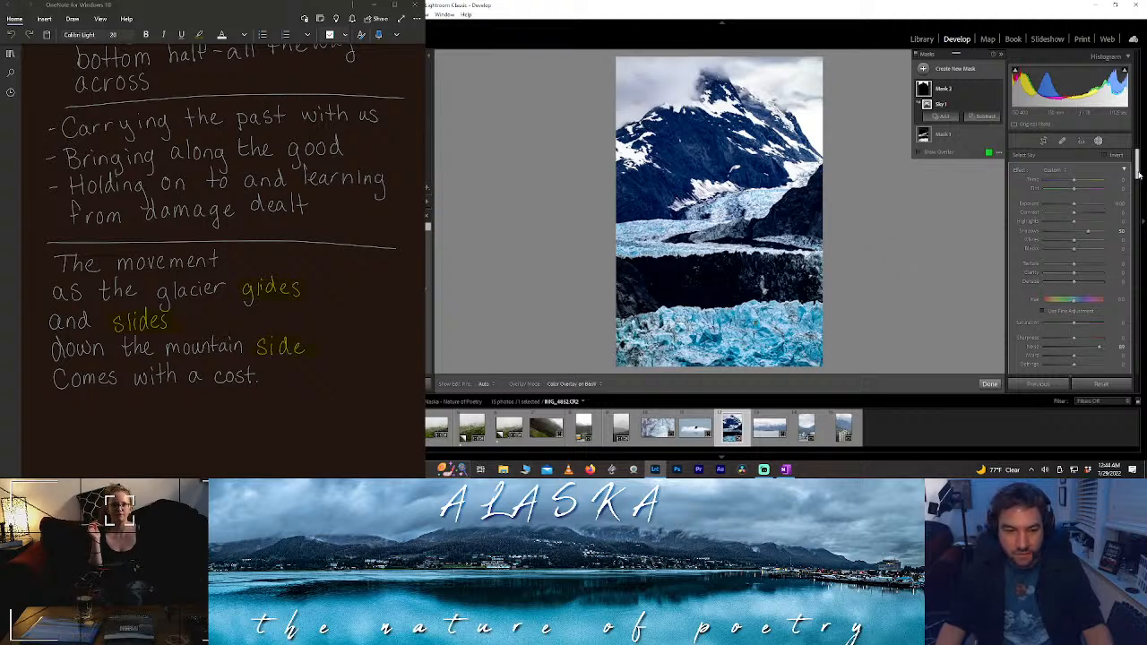
- Try a warmer temperature on the sky mask and reset it
left_click_drag(1139, 175, 1135, 176)
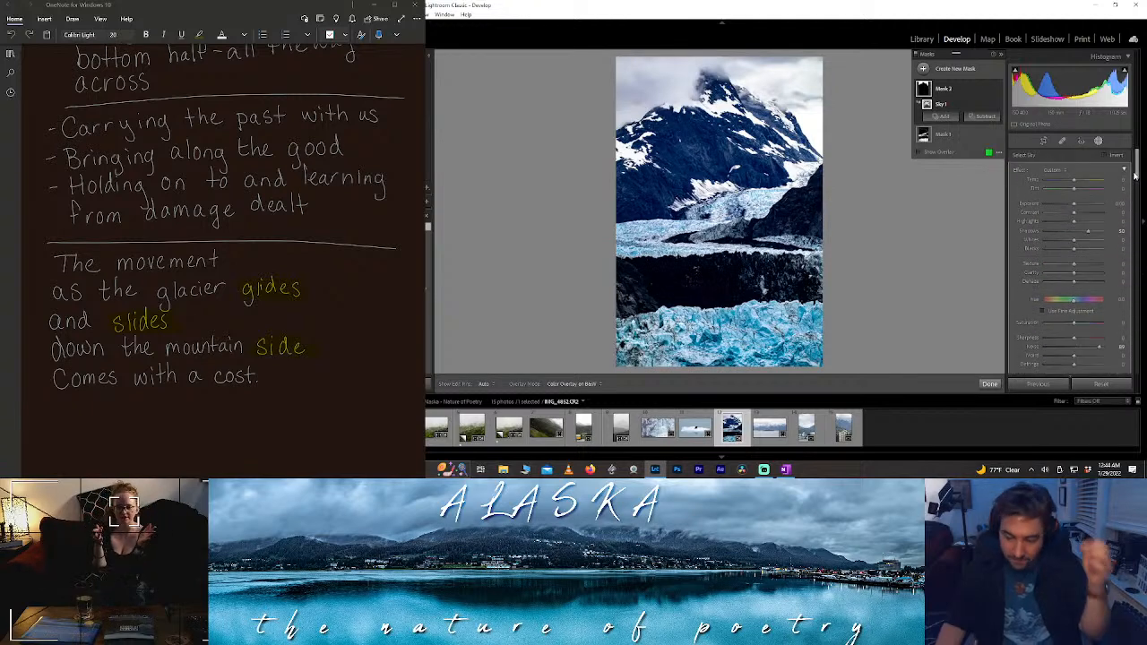
scroll(1086, 181, "up", 8)
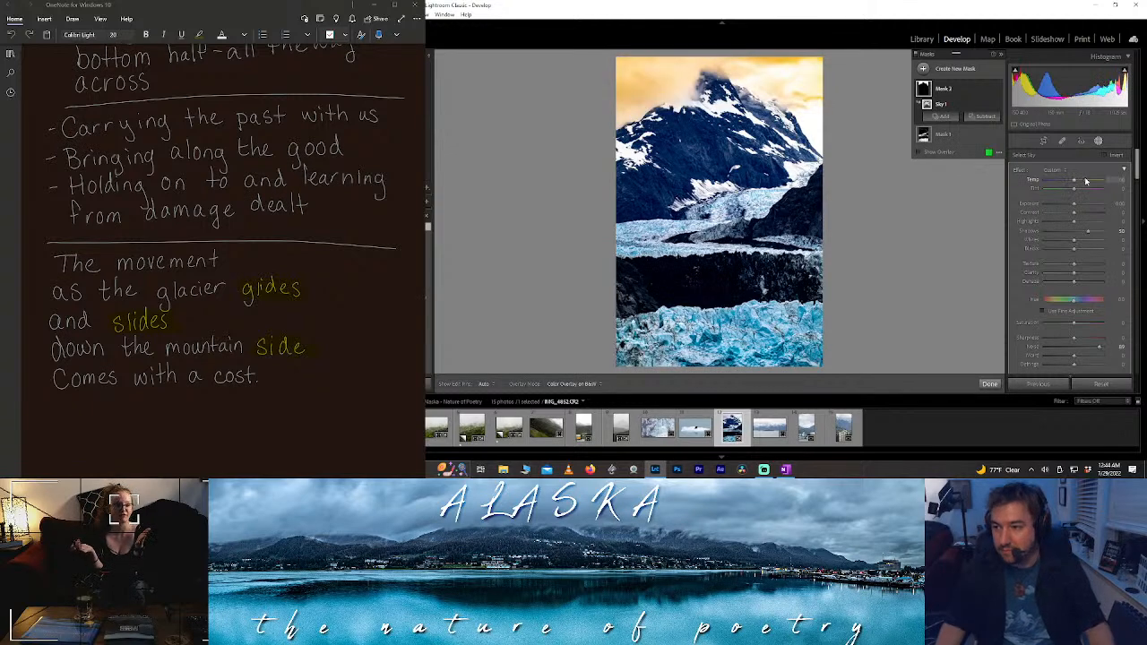
double_click(1086, 180)
- Close the sky mask and try warmer white balance temperatures on the whole photo
left_click(989, 385)
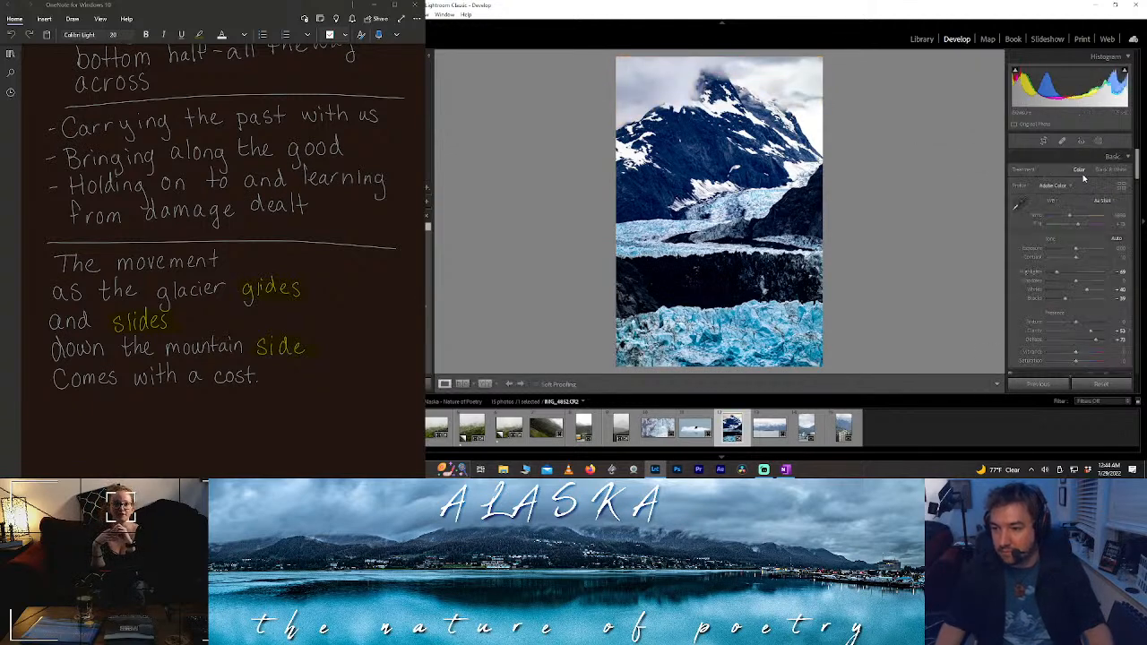
scroll(1086, 215, "up", 5)
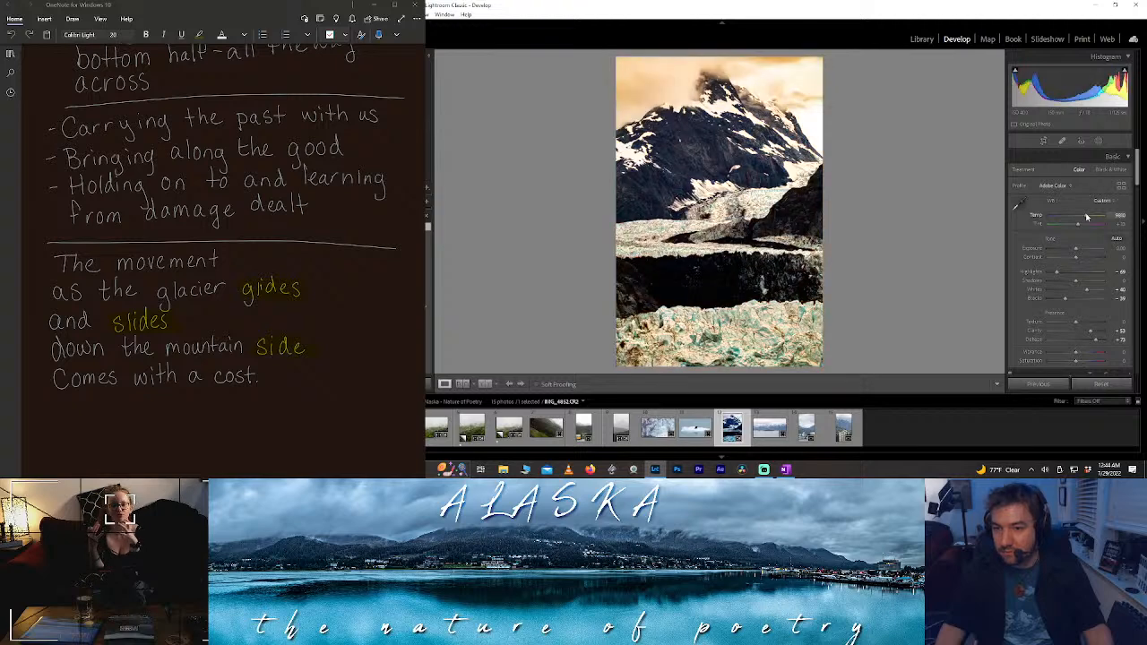
scroll(1086, 216, "down", 5)
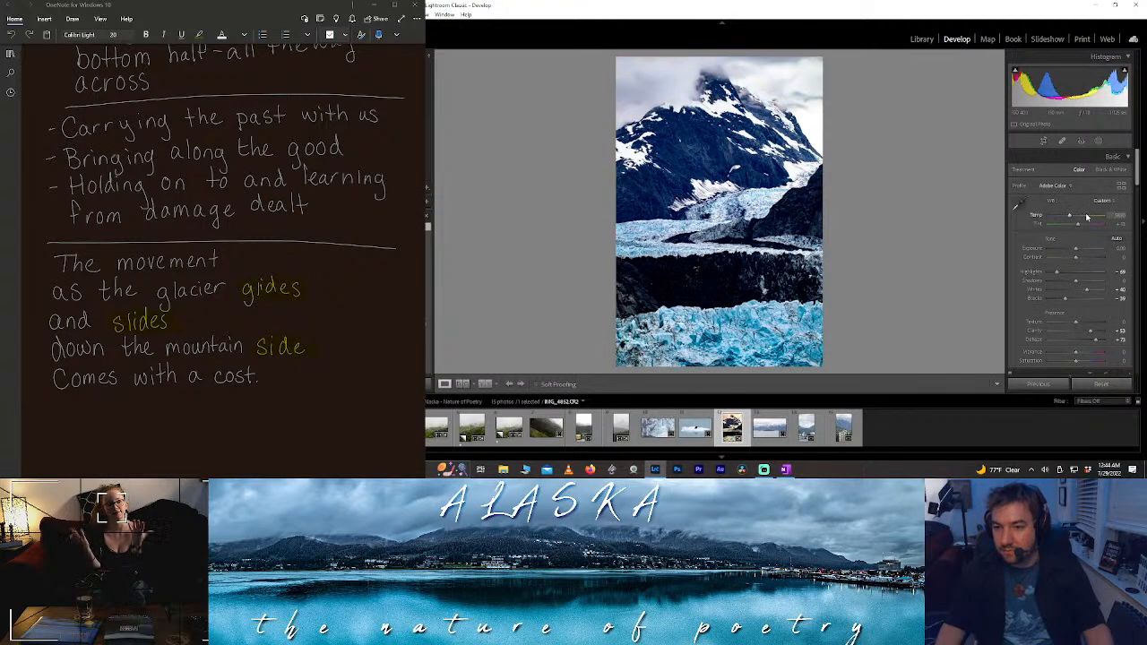
scroll(1078, 216, "up", 2)
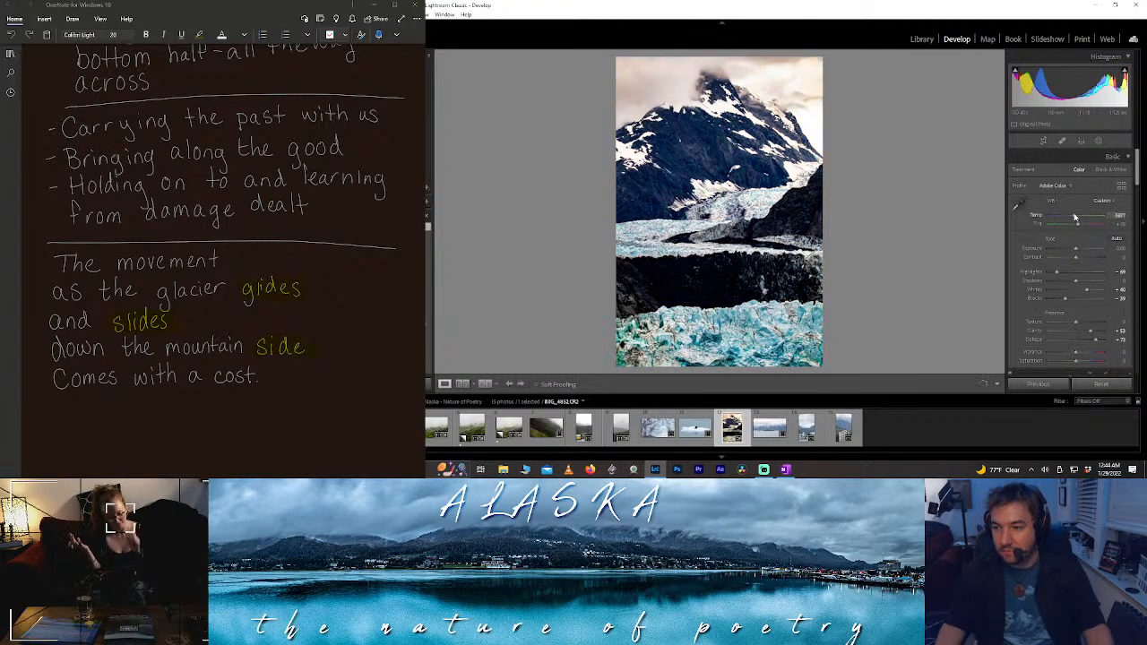
scroll(1075, 217, "down", 1)
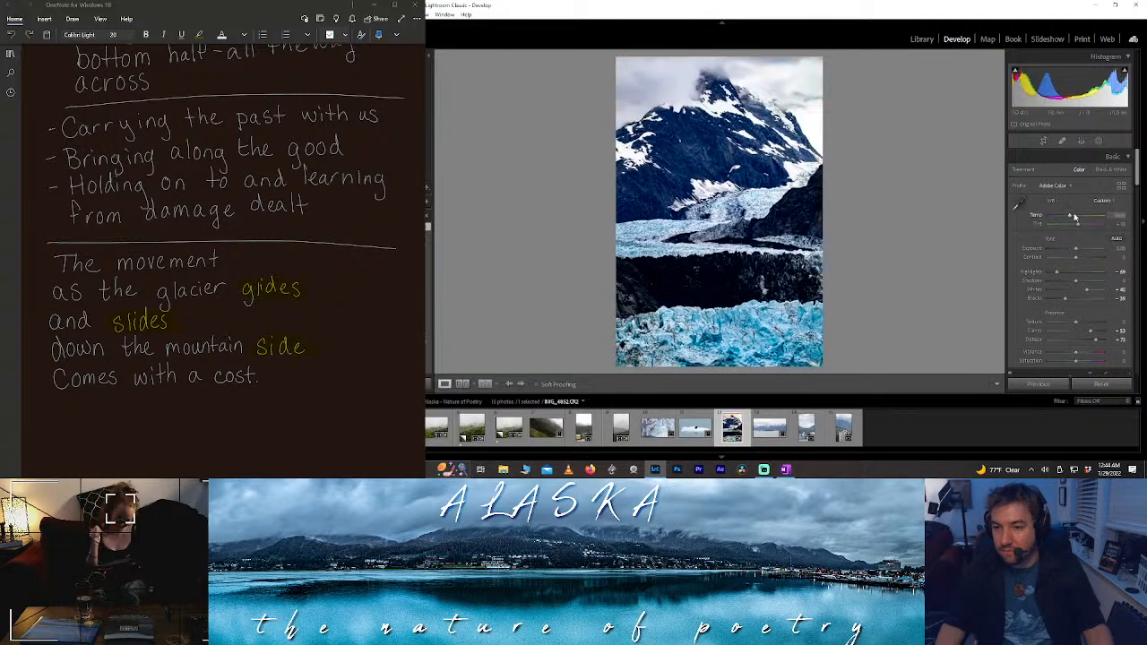
mouse_move(1137, 179)
left_mouse_down()
mouse_move(1131, 206)
mouse_move(1135, 166)
left_mouse_up()
left_click(1043, 141)
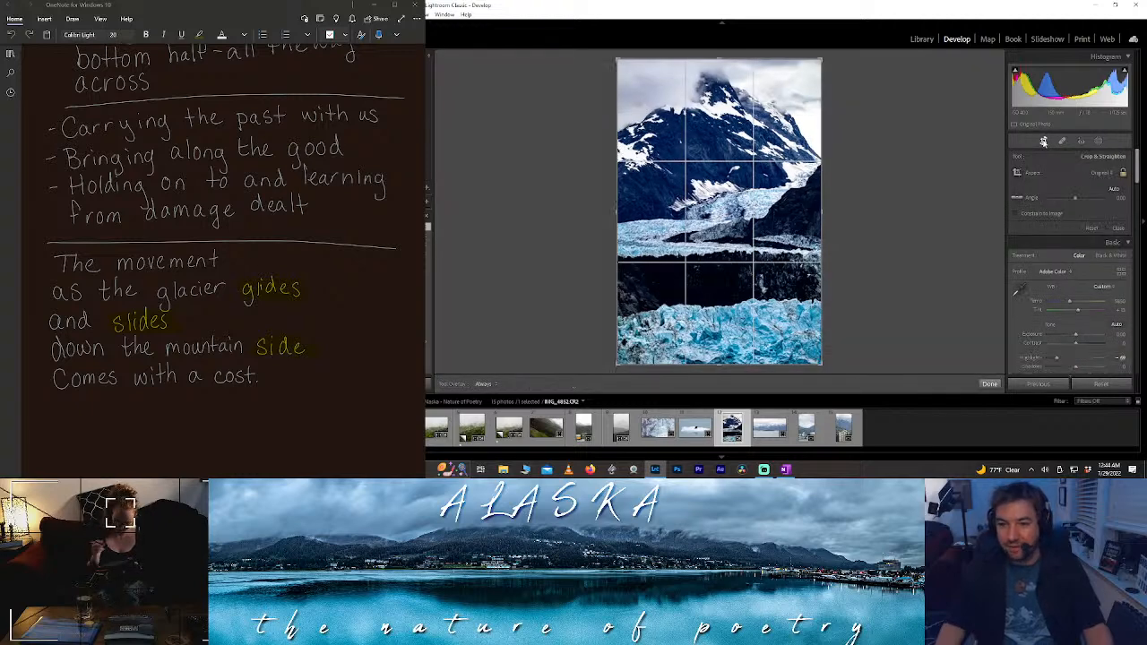
left_click(989, 384)
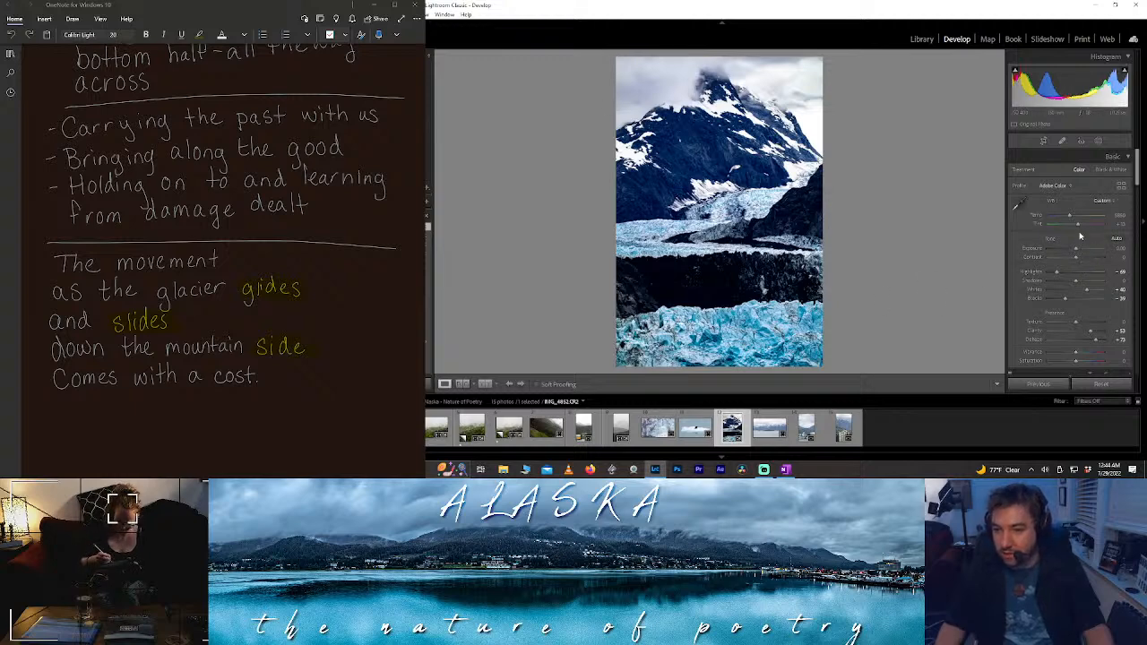
- Create a Luminance Range mask sampled from the dark rock band above the foreground ice, and narrow its range to the darkest tones
left_click(1099, 142)
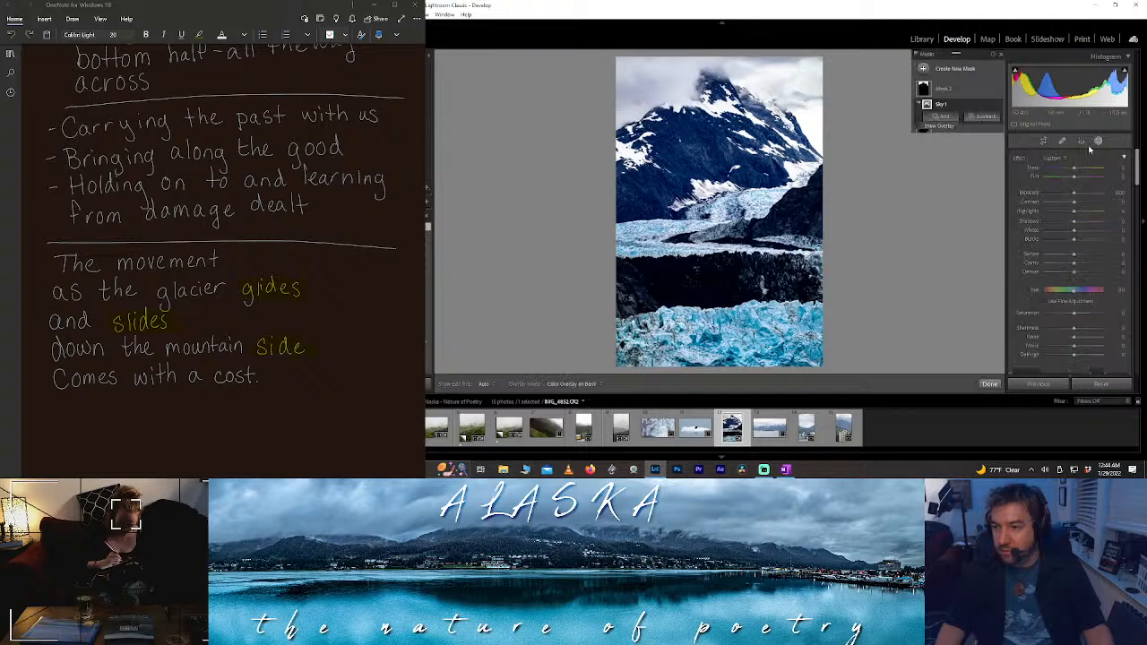
left_click(955, 72)
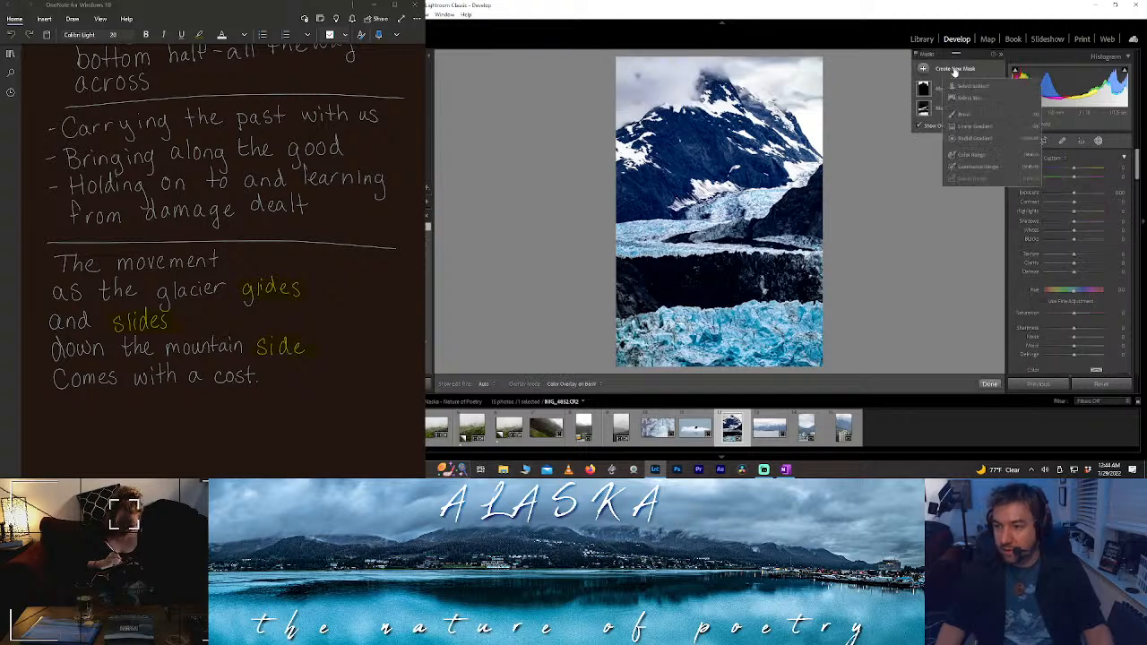
left_click(977, 167)
left_click(687, 281)
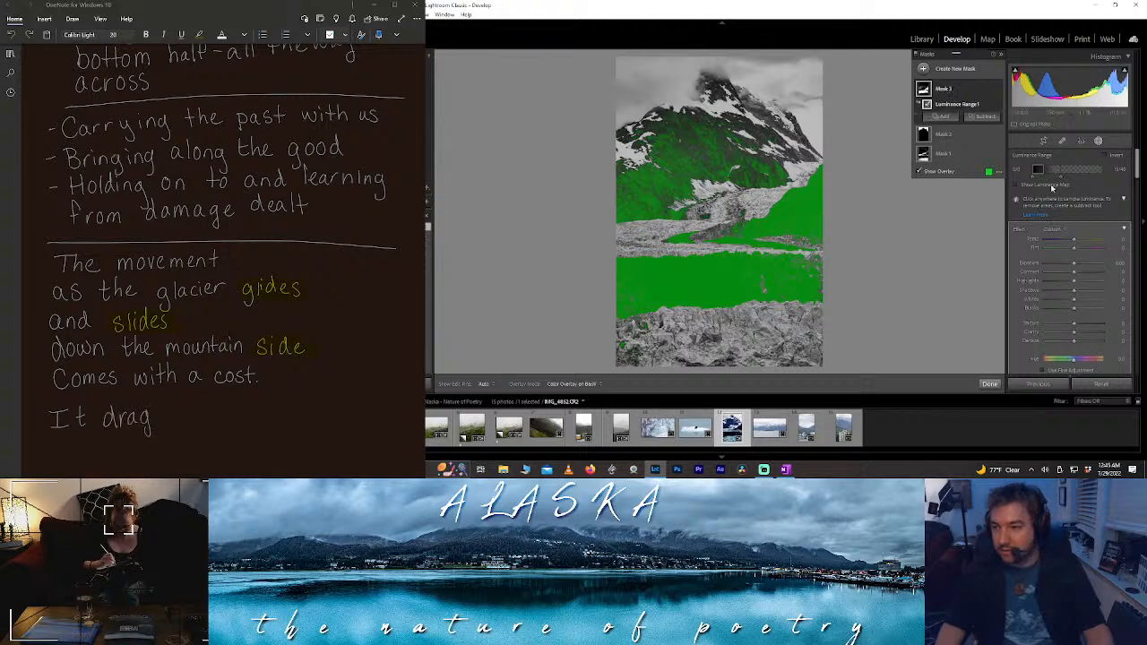
left_click_drag(1059, 178, 1057, 177)
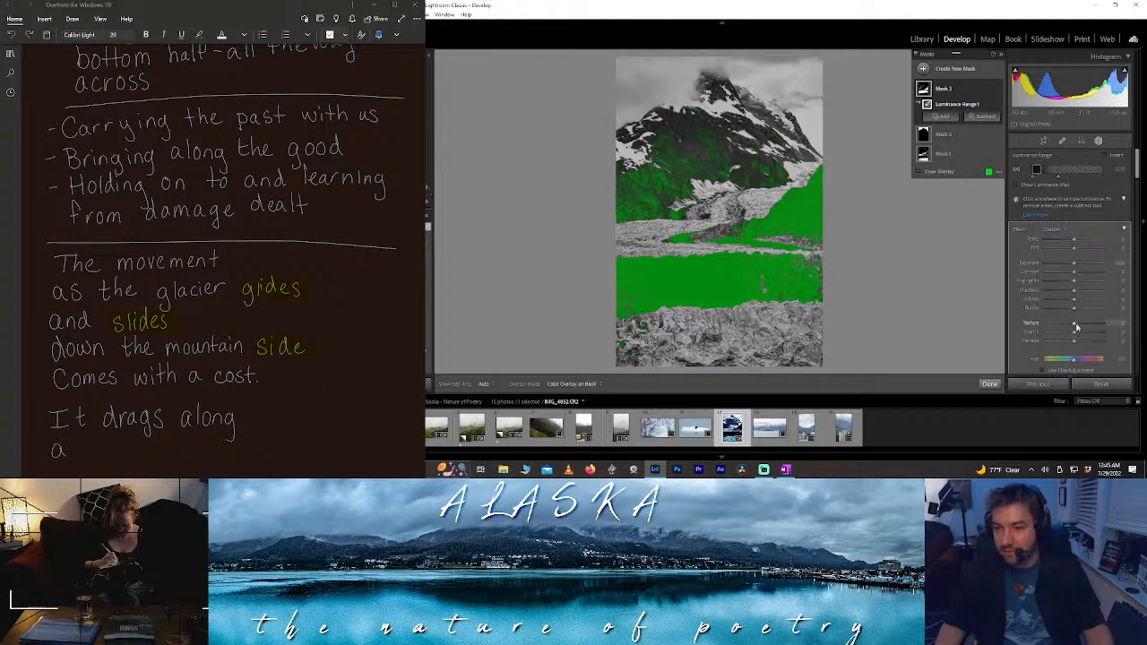
- Set the dark rock mask's Texture to 100 and its Highlights to -100, and finish masking
left_click_drag(1076, 328, 1118, 330)
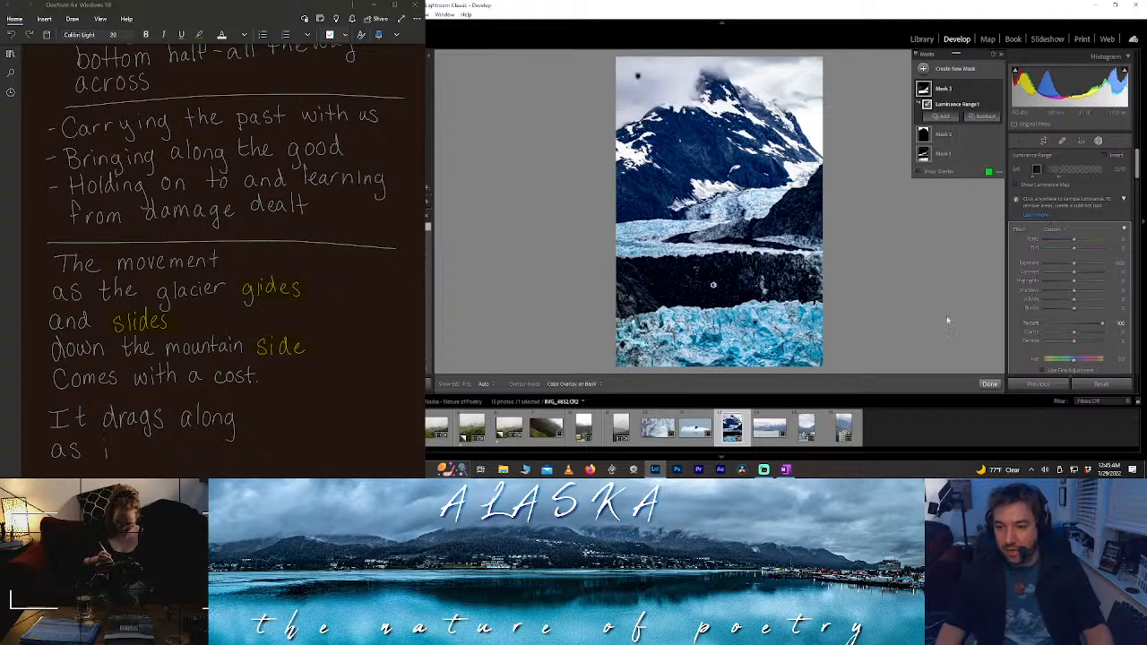
left_click_drag(1075, 285, 1003, 278)
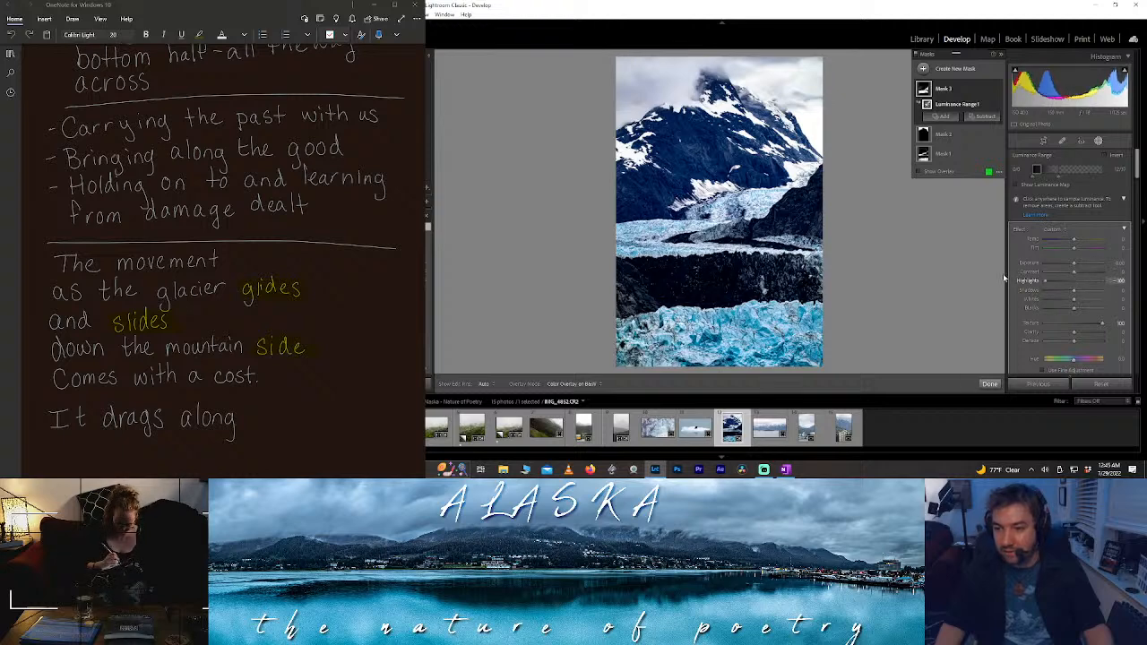
left_click(989, 384)
- Inspect the dark rock band, the glacier flowing down the mountain and the snowy ridge up close
left_click(707, 265)
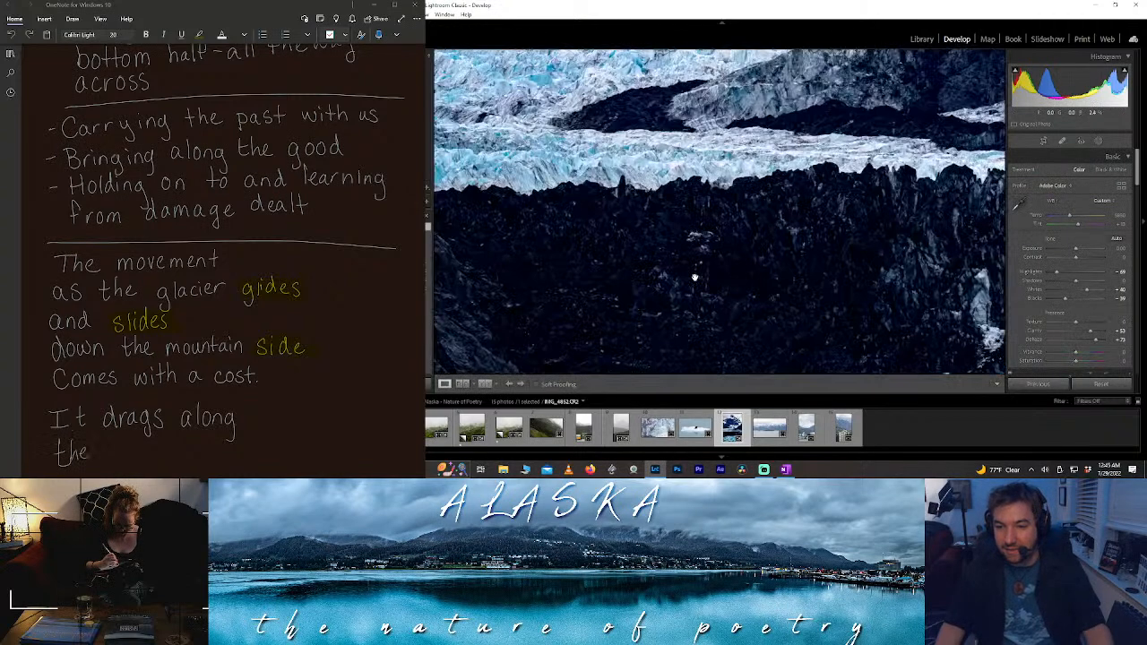
left_click_drag(654, 267, 655, 233)
left_click(633, 237)
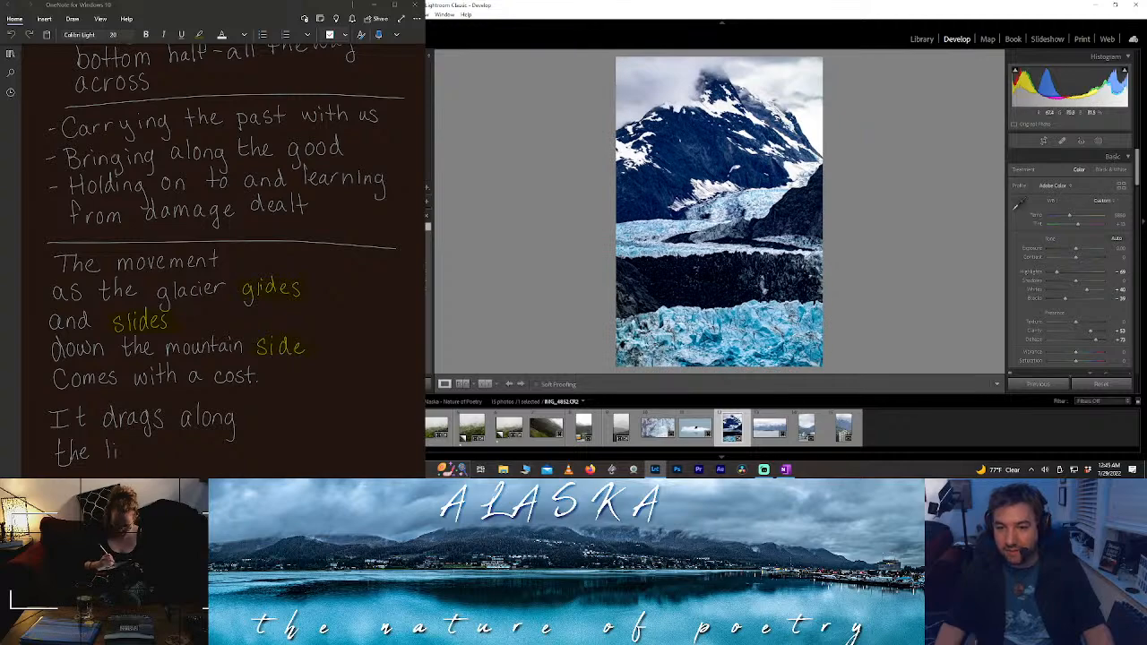
left_click(758, 214)
left_click(757, 211)
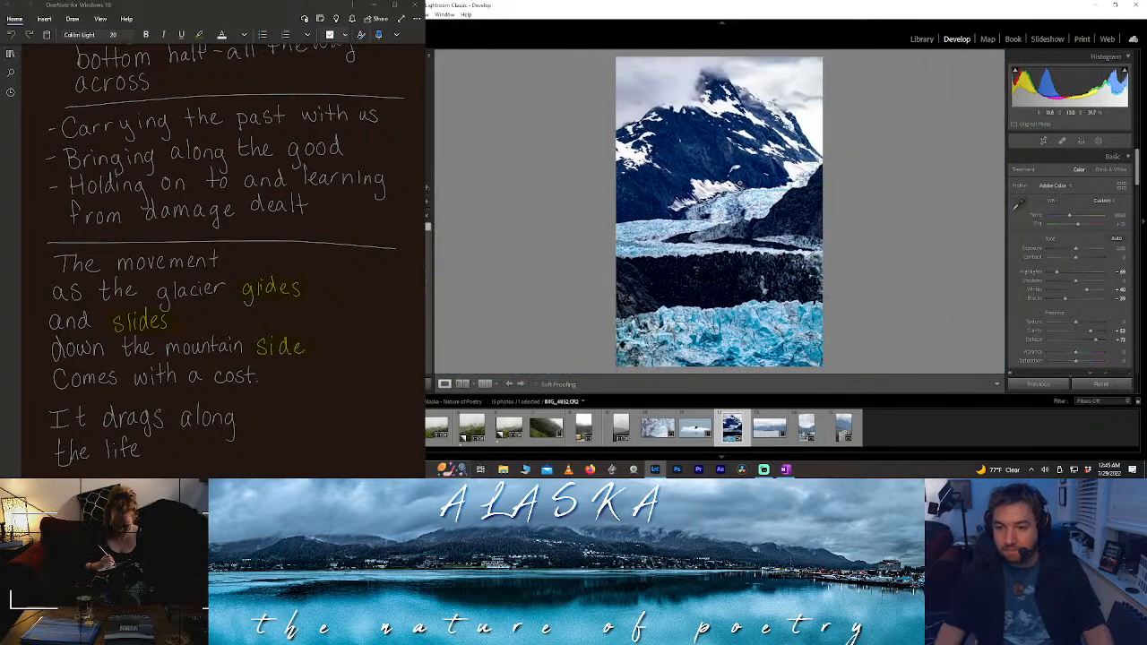
left_click(763, 217)
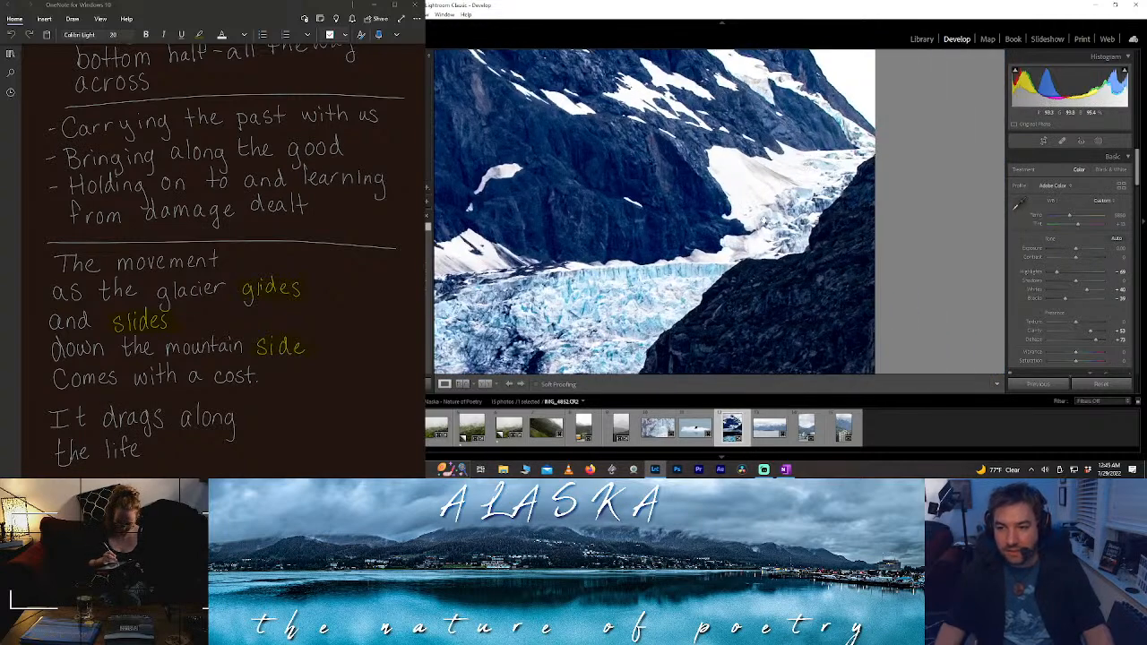
left_click(786, 208)
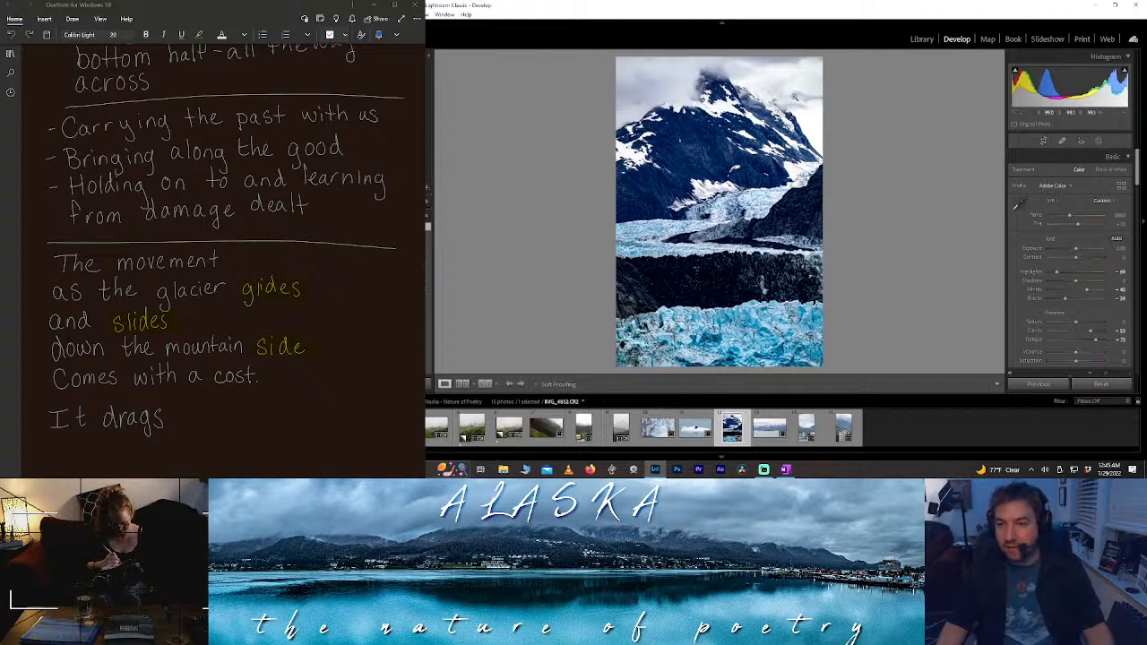
left_click(794, 97)
left_click(795, 116)
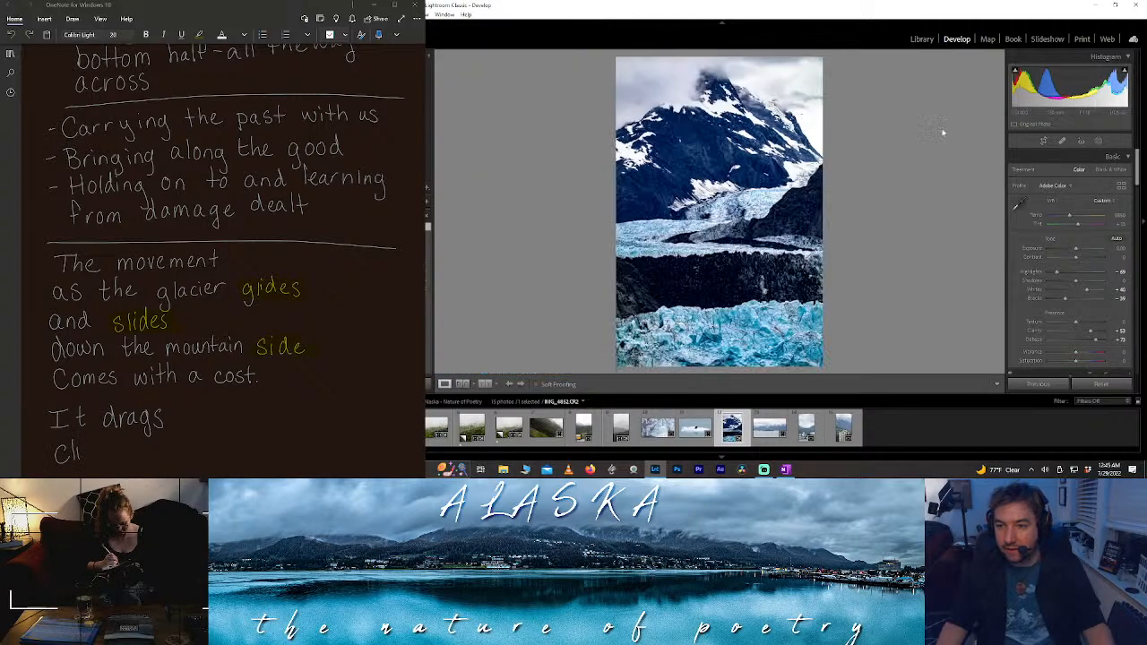
- Reopen the sky mask and lower its Saturation to about -30
left_click(1100, 141)
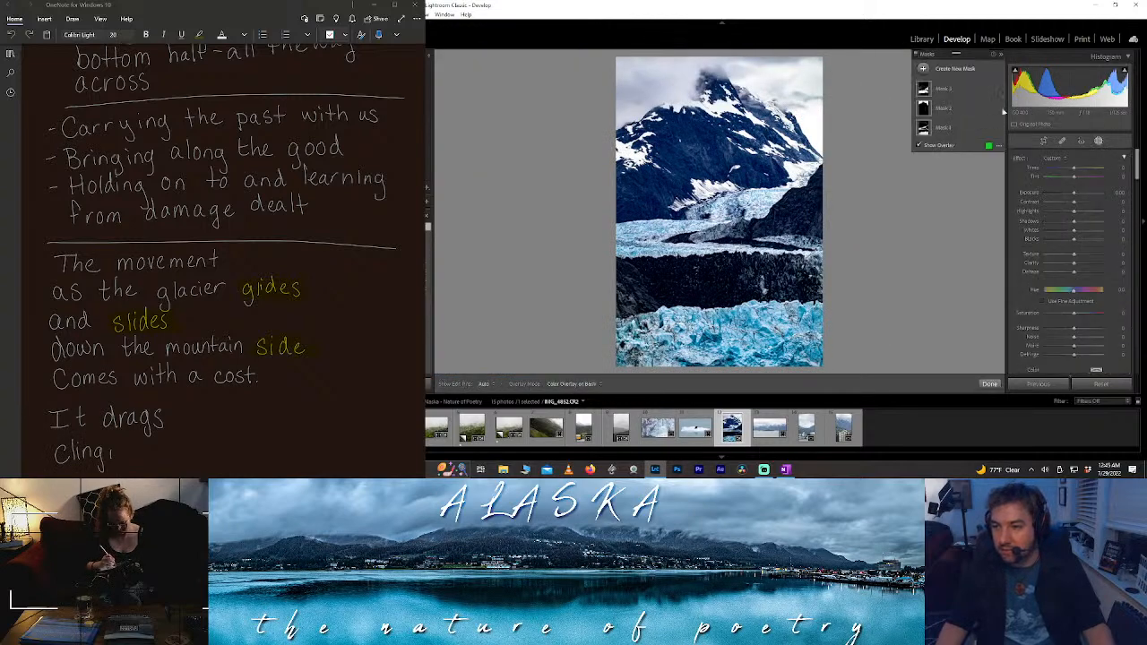
left_click(956, 108)
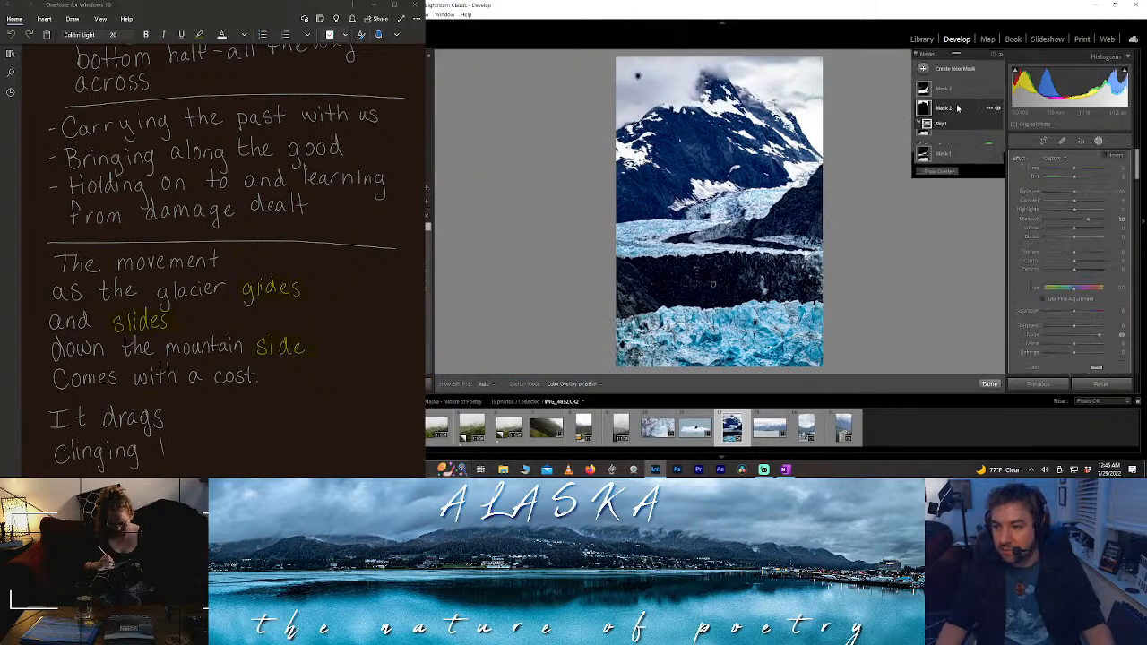
left_click(916, 171)
left_click(917, 171)
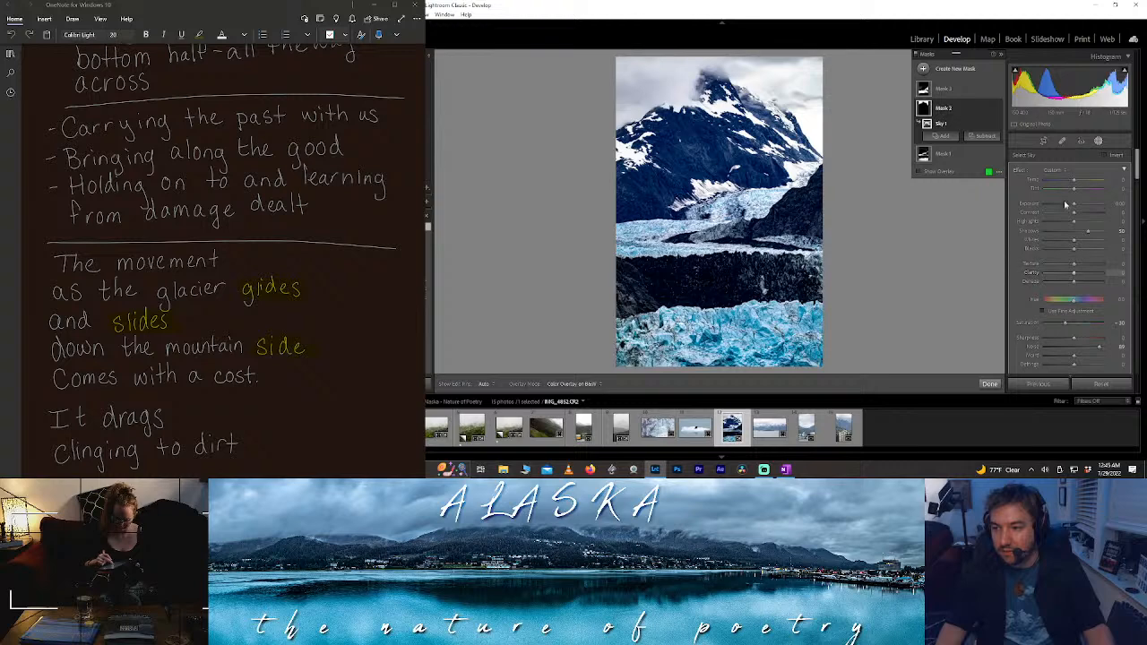
- Try a magenta tint and a cooler temperature on the sky mask, inspect the clouds by the ridge, and leave masking
left_click_drag(1075, 189, 1091, 193)
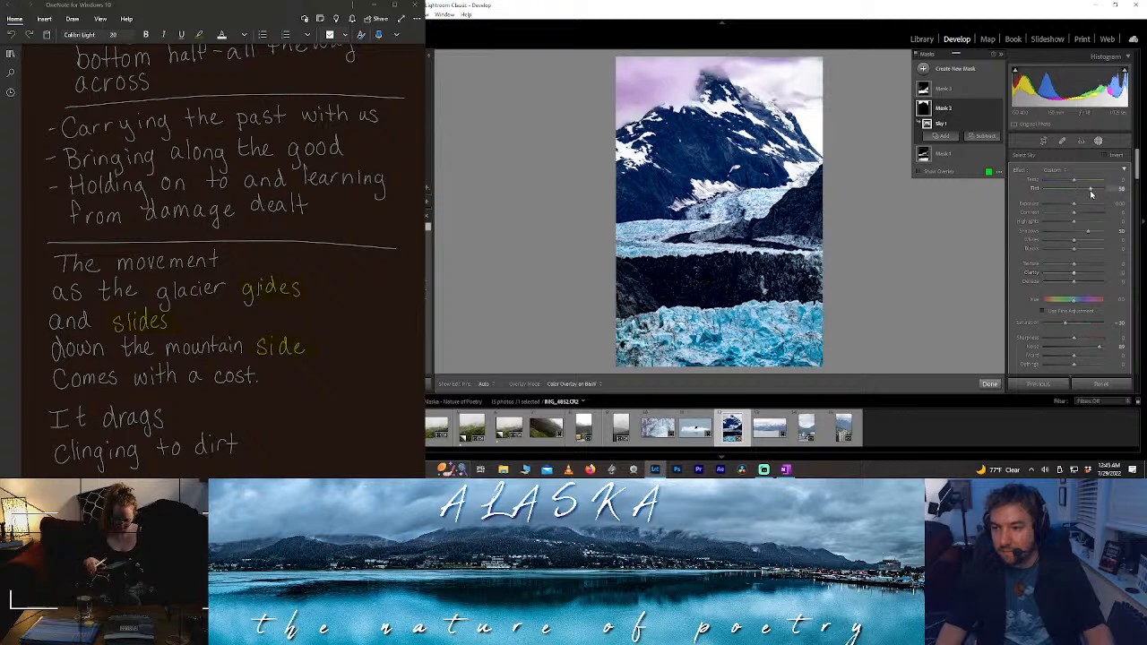
double_click(1090, 191)
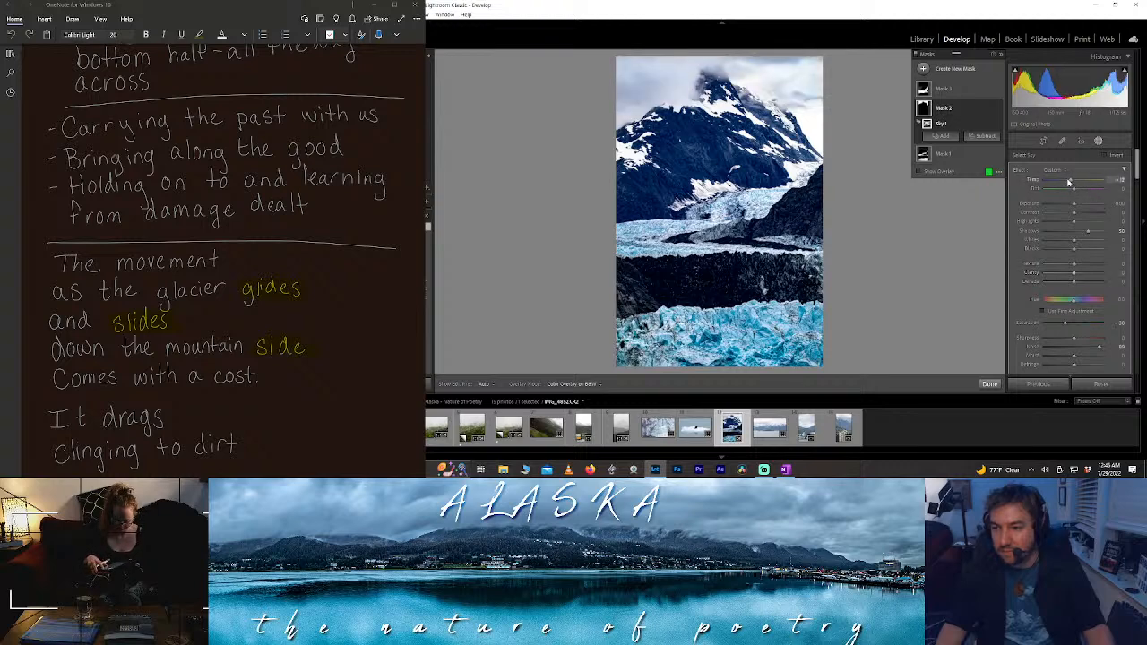
left_click_drag(1069, 182, 1072, 184)
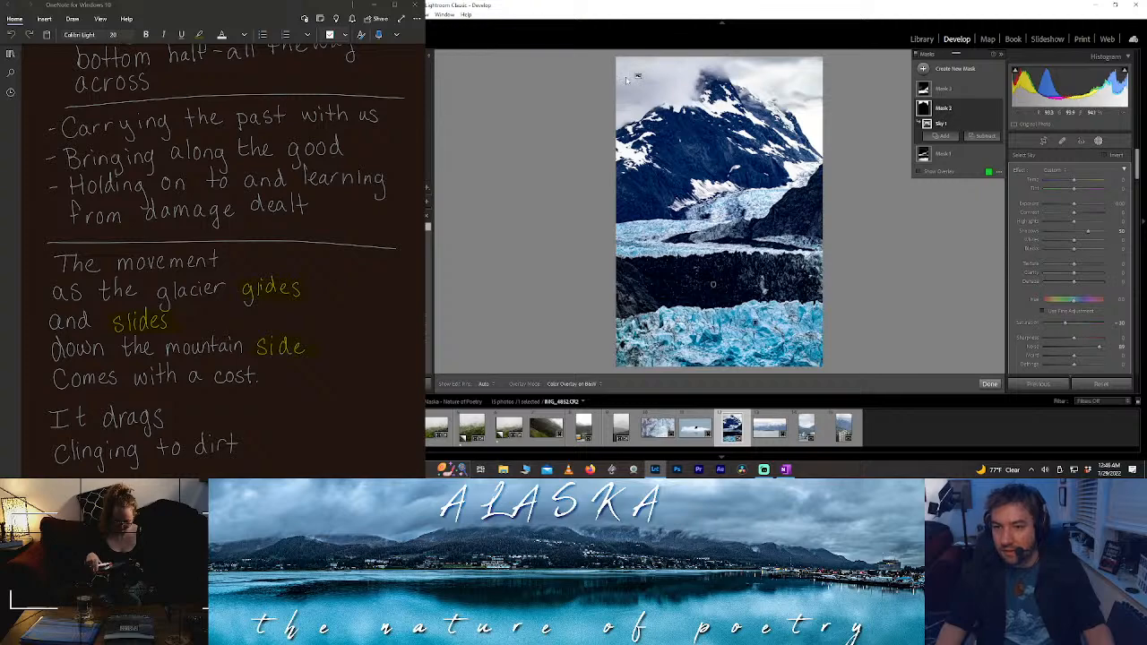
left_click(817, 83)
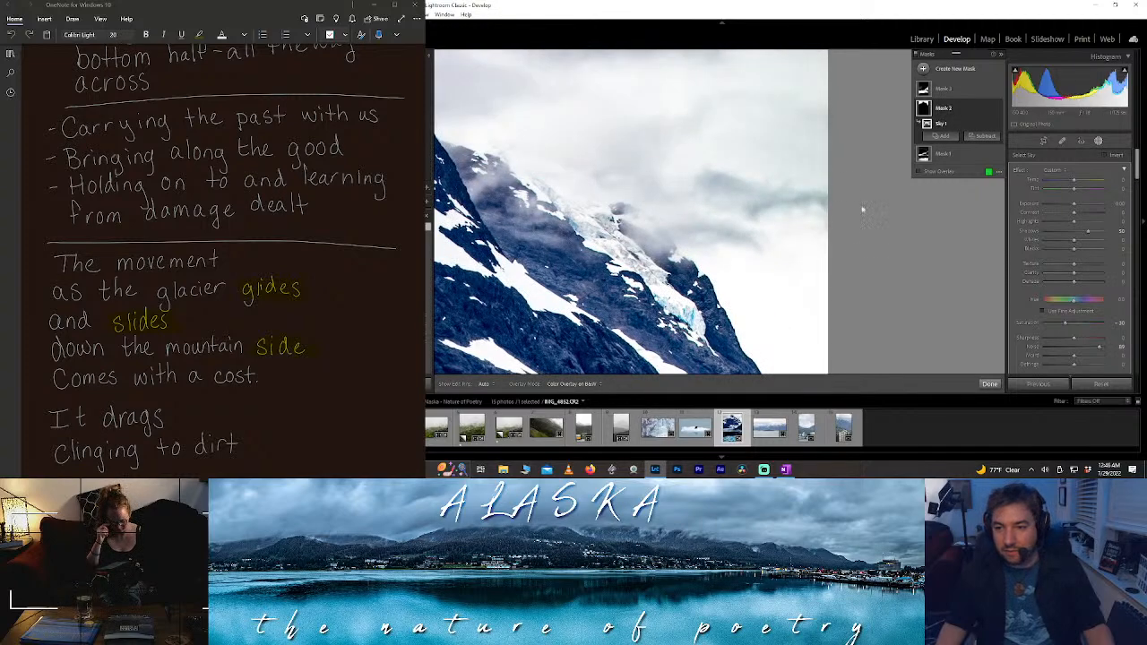
left_click(989, 383)
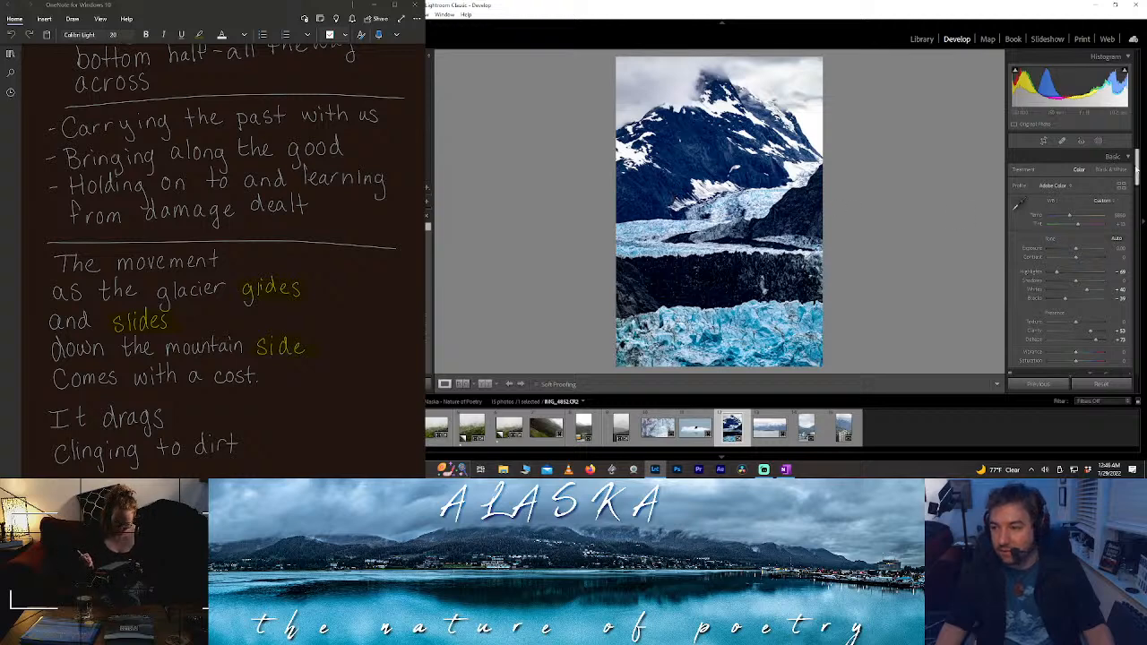
- Set the whole photo's Aqua luminance to about -89, and try different Blue luminance and Blue saturation levels
left_click_drag(1134, 168, 1133, 225)
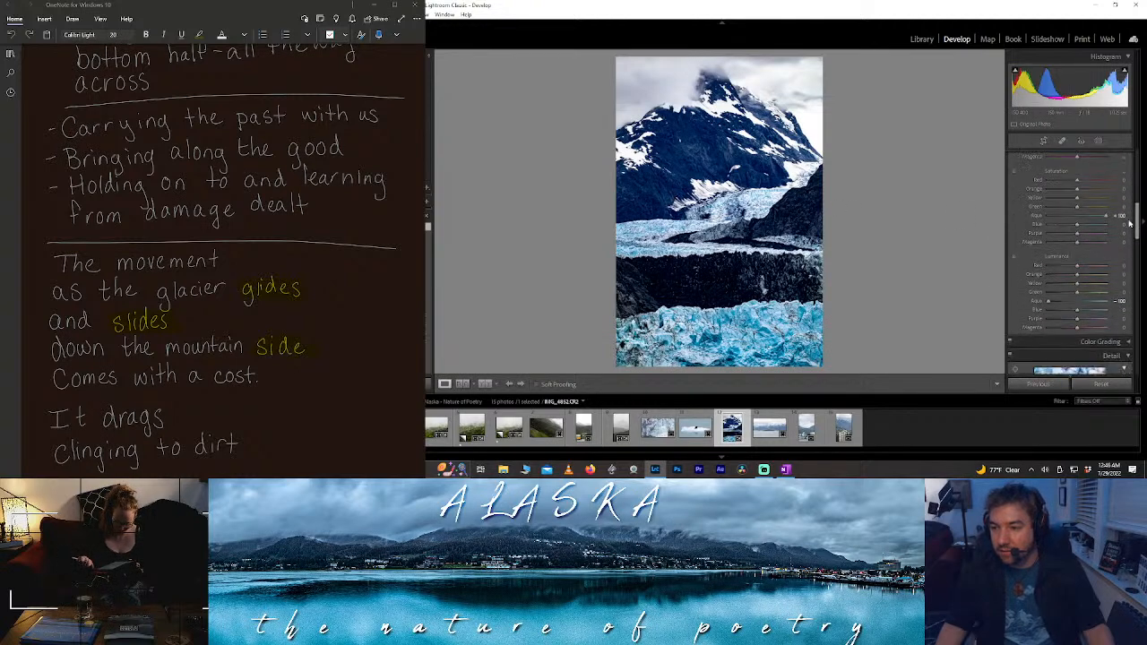
mouse_move(1047, 305)
left_mouse_down()
mouse_move(1062, 301)
mouse_move(1005, 295)
mouse_move(1057, 301)
left_mouse_up()
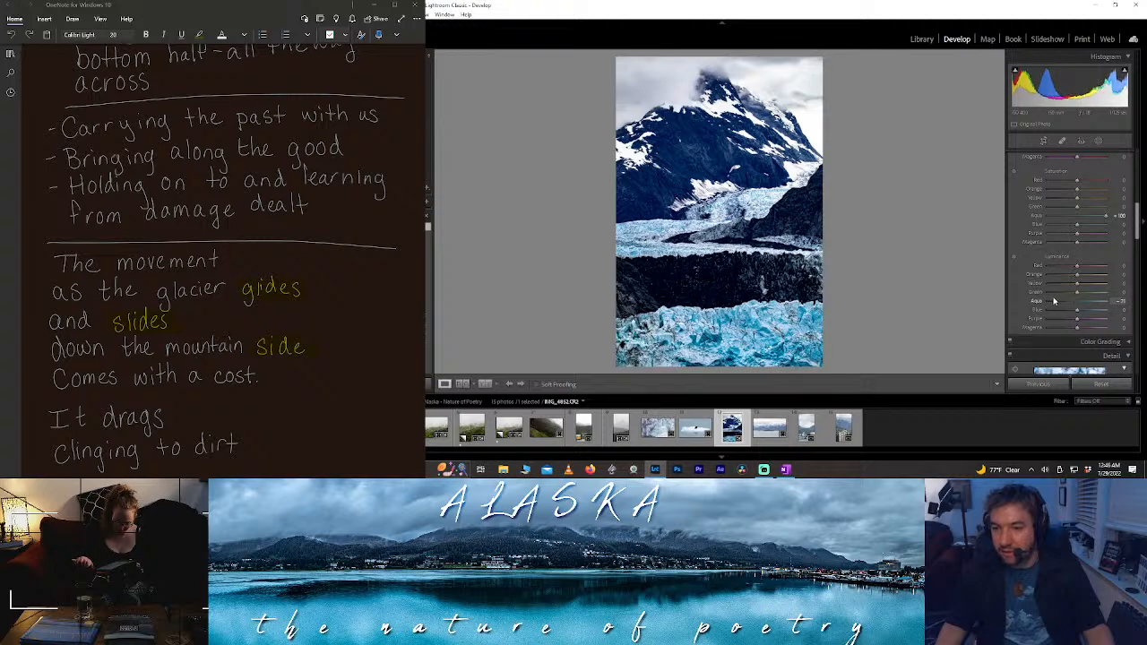
left_click(1118, 310)
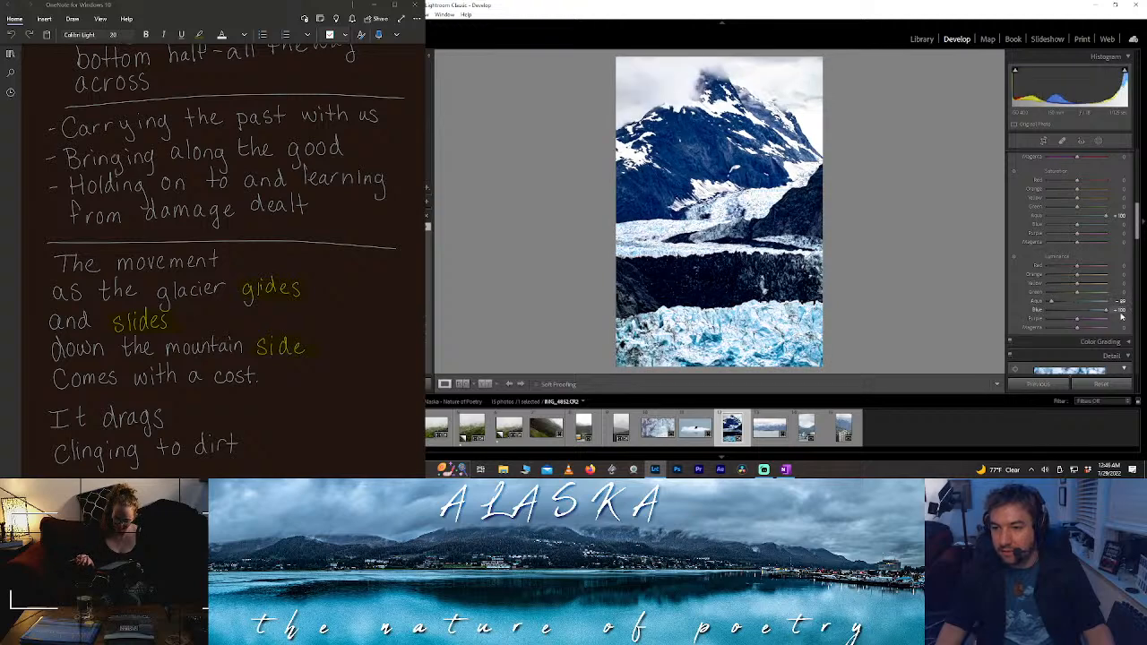
left_click_drag(1119, 315, 1074, 318)
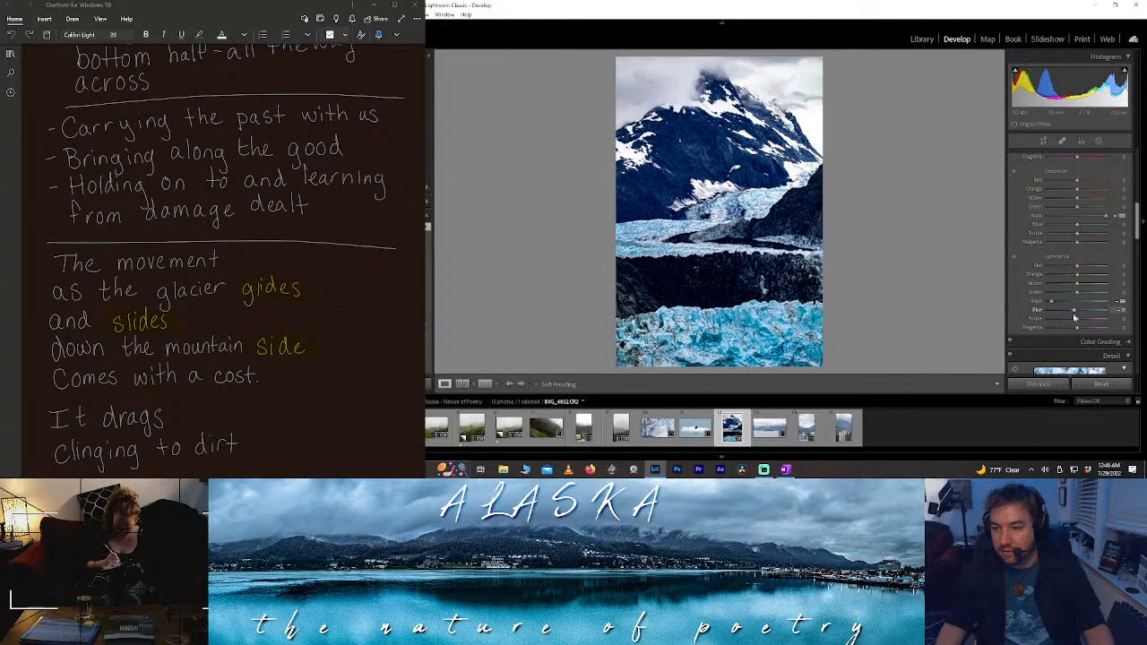
mouse_move(1075, 225)
left_mouse_down()
mouse_move(1089, 227)
mouse_move(1076, 228)
left_mouse_up()
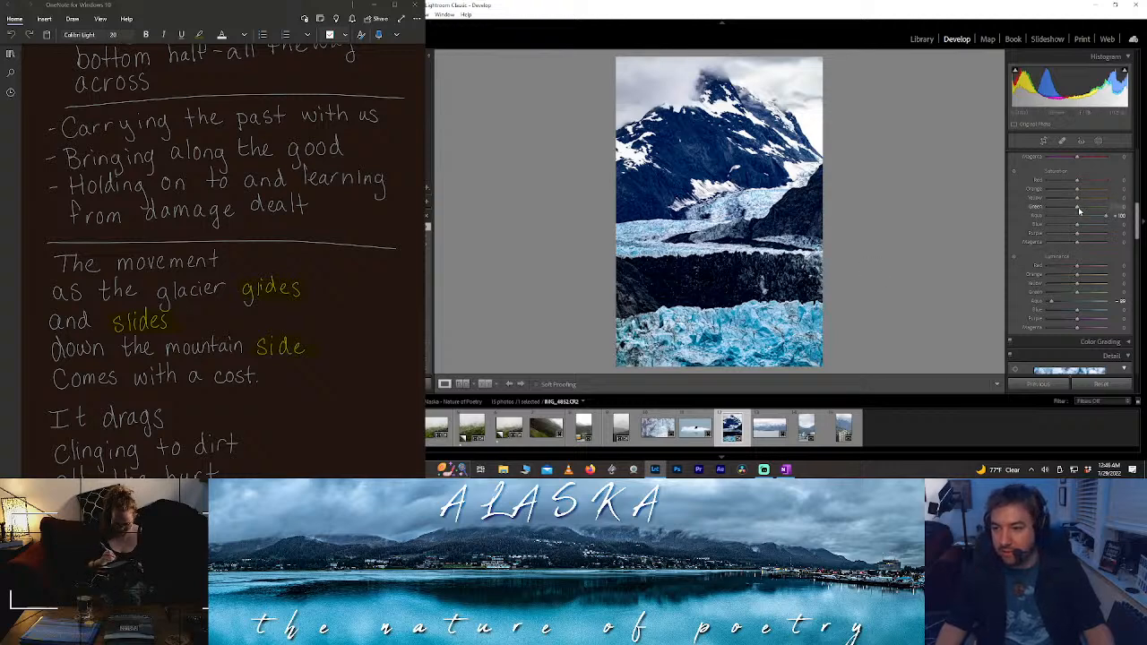
- Set Green saturation to -100, Purple saturation to about +34 and Purple luminance to about +54
left_click_drag(1078, 208, 1111, 241)
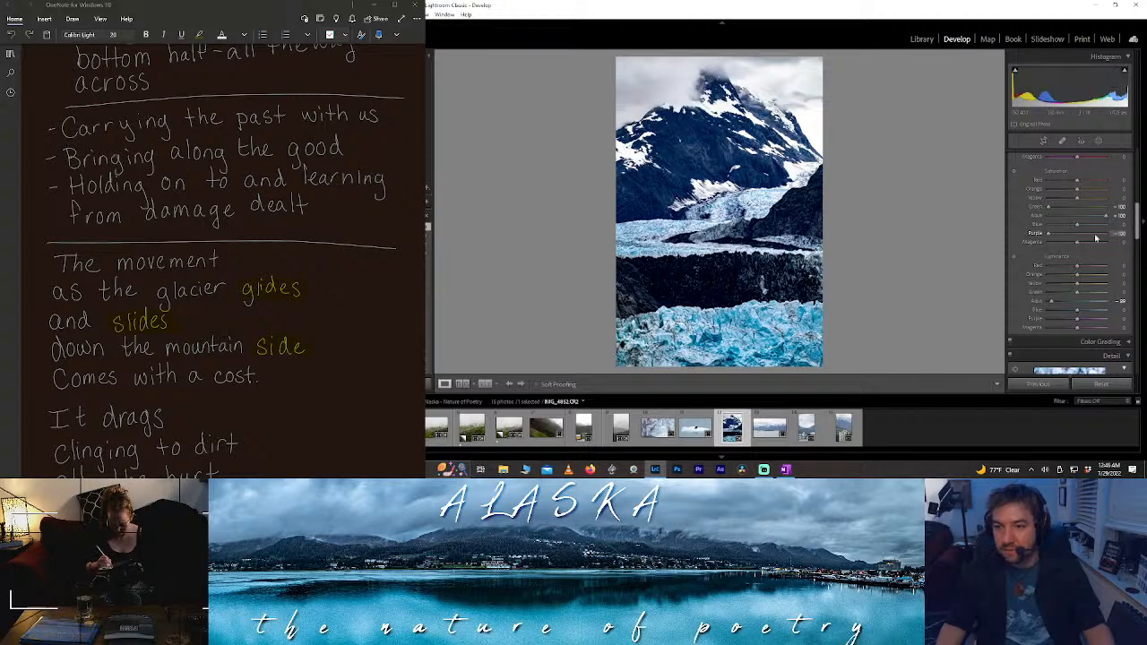
left_click_drag(1094, 237, 1085, 236)
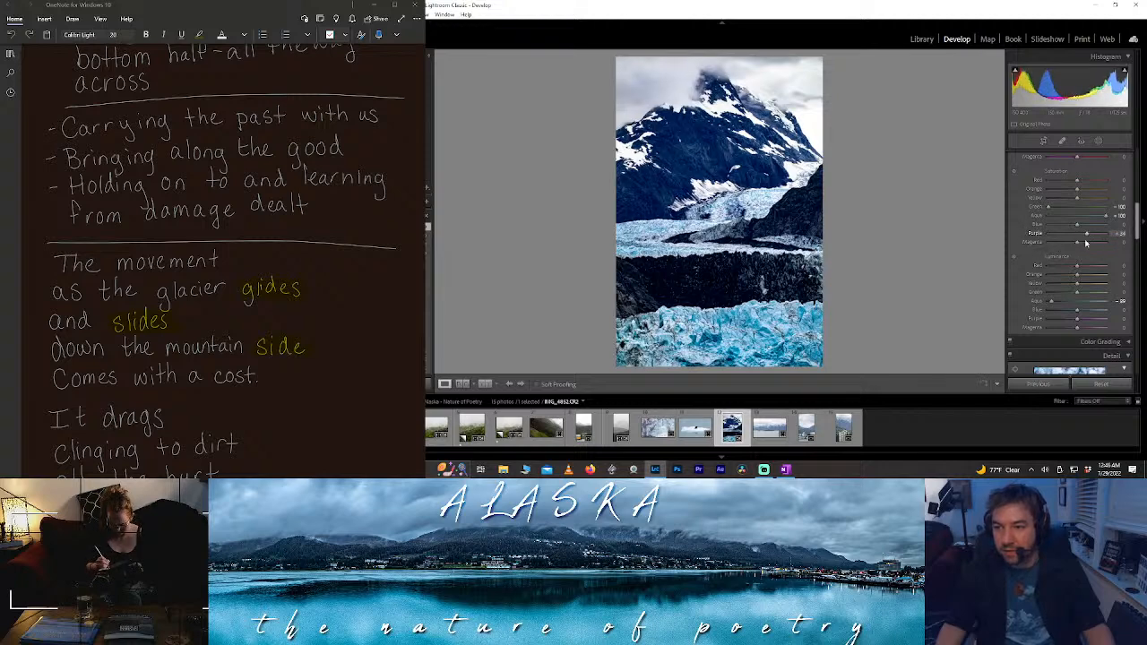
mouse_move(1077, 319)
left_mouse_down()
mouse_move(1126, 321)
mouse_move(1092, 320)
left_mouse_up()
left_click(1084, 316)
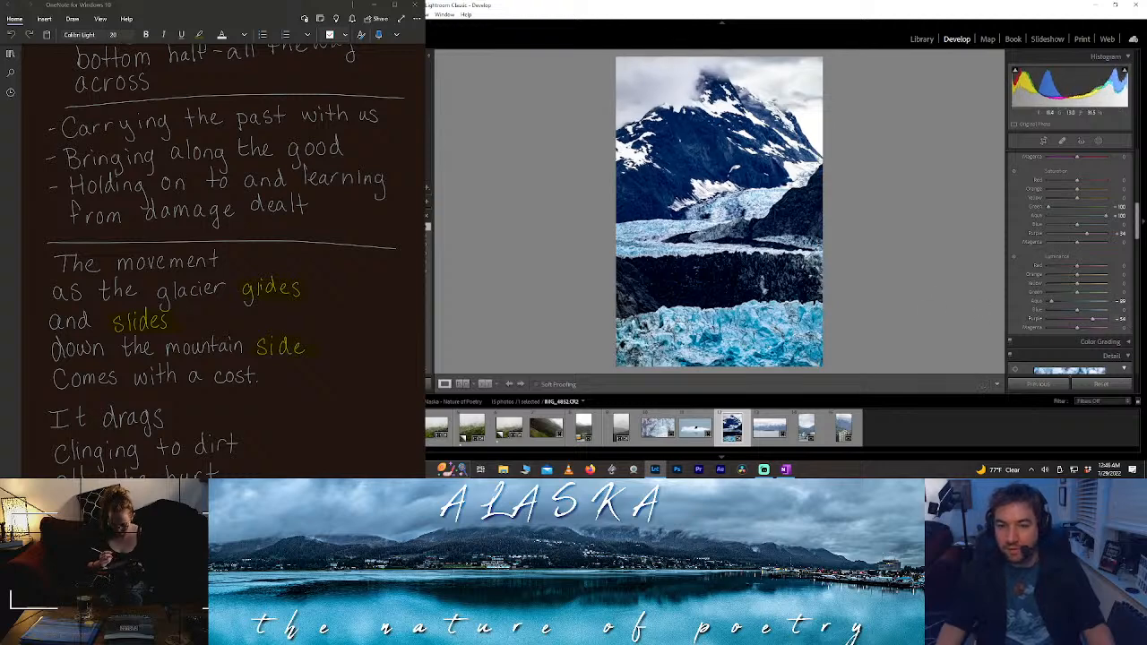
- Move to the unfinished end of the handwritten glacier poem in OneNote
double_click(1081, 244)
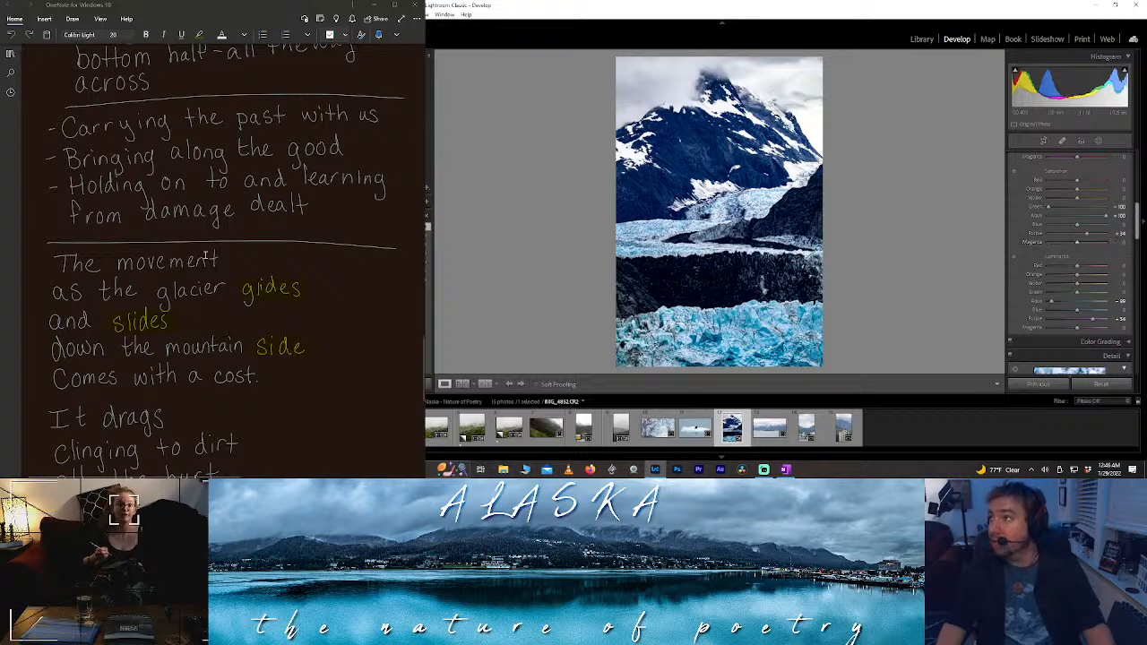
scroll(205, 255, "down", 1)
scroll(204, 255, "down", 5)
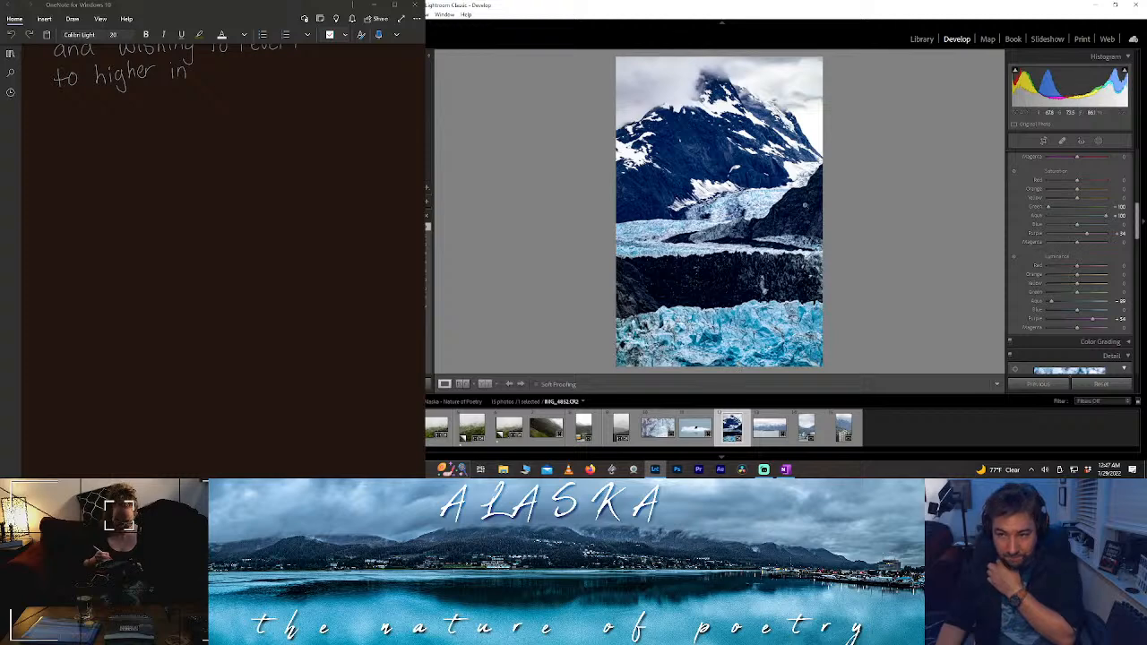
- Try a slightly higher Saturation on the sky mask in Lightroom Classic, and undo the change
left_click(1098, 141)
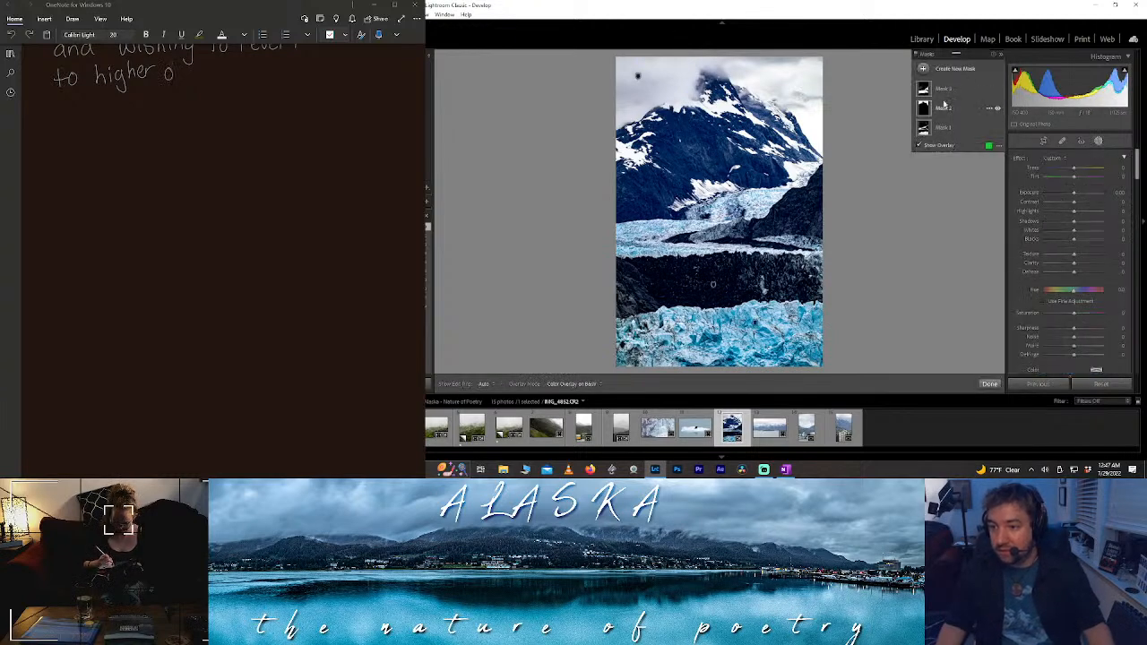
left_click(942, 106)
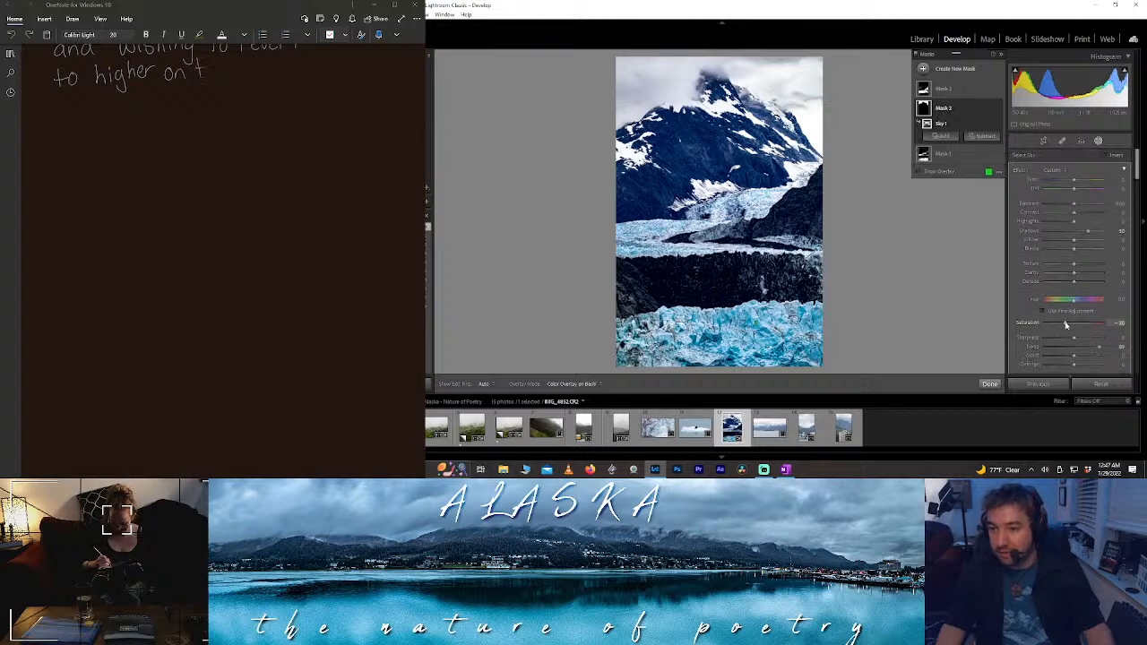
mouse_move(1065, 324)
left_mouse_down()
mouse_move(1031, 316)
mouse_move(1067, 320)
left_mouse_up()
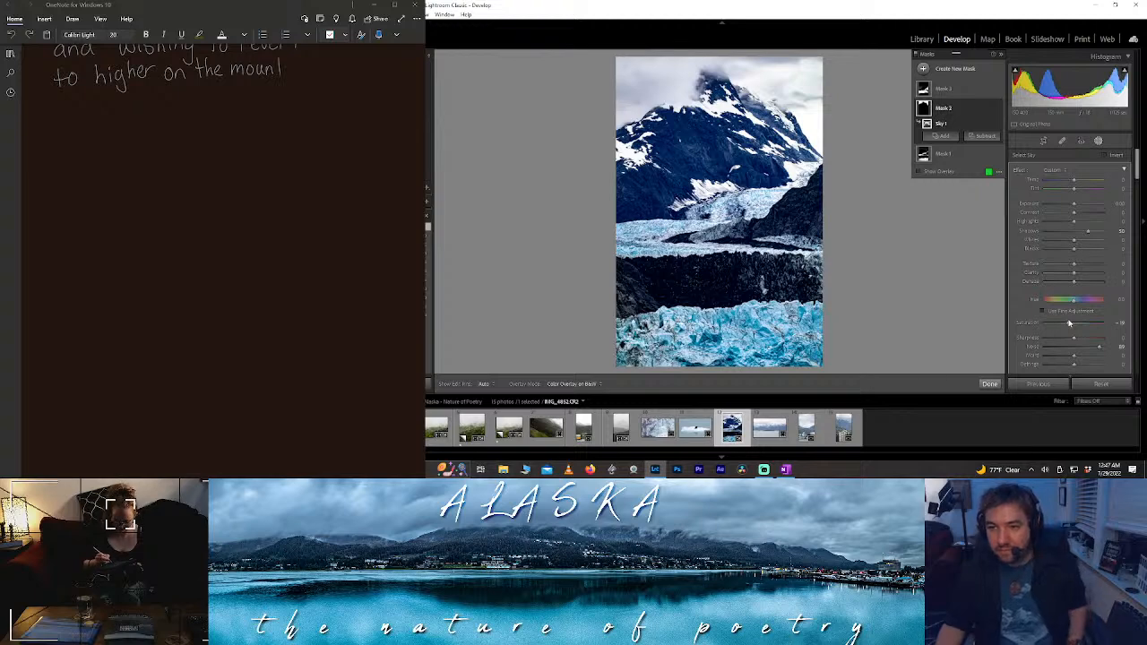
key("ctrl+z")
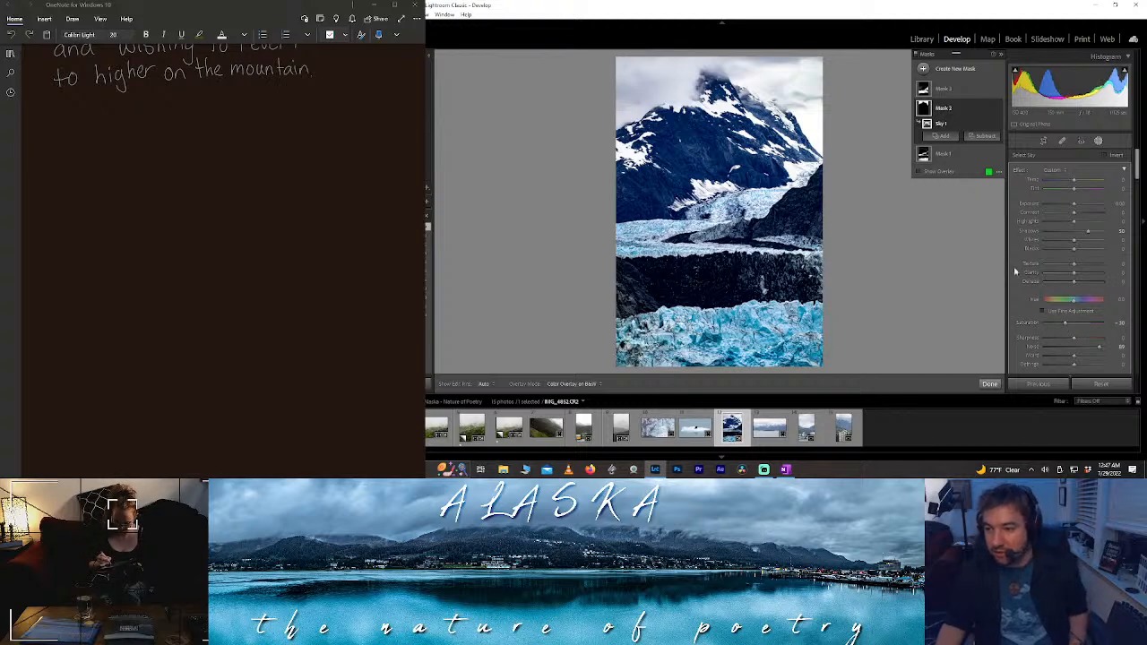
- Create a new brush mask and paint it over the bright clouds and ice beside the mountain's upper right slope
left_click(961, 70)
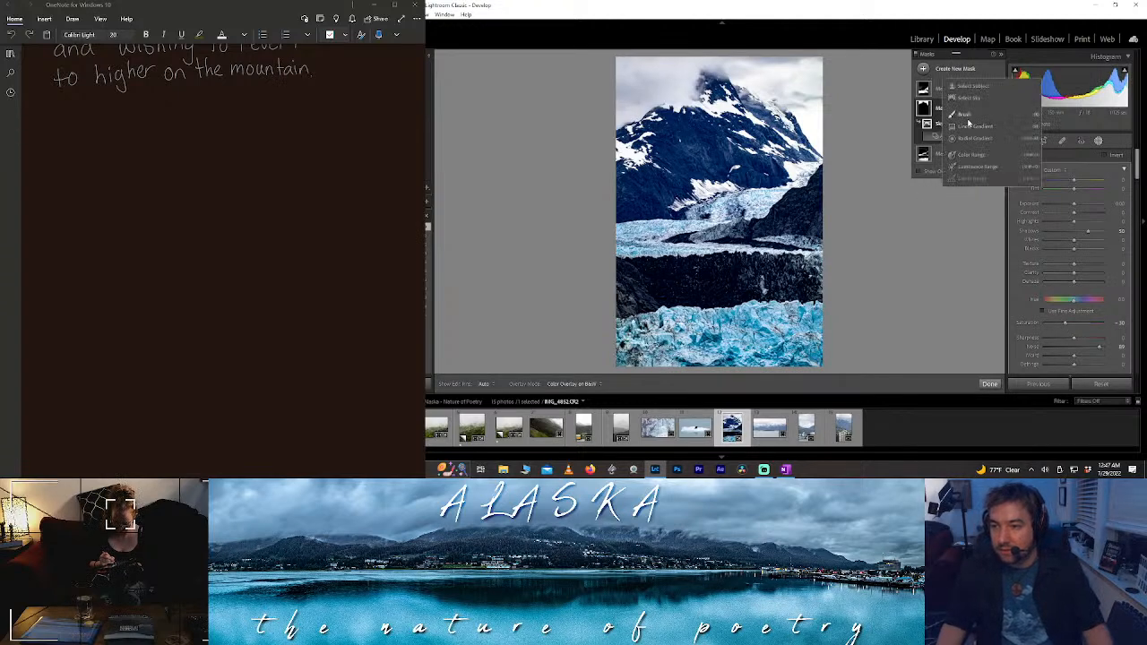
left_click(966, 117)
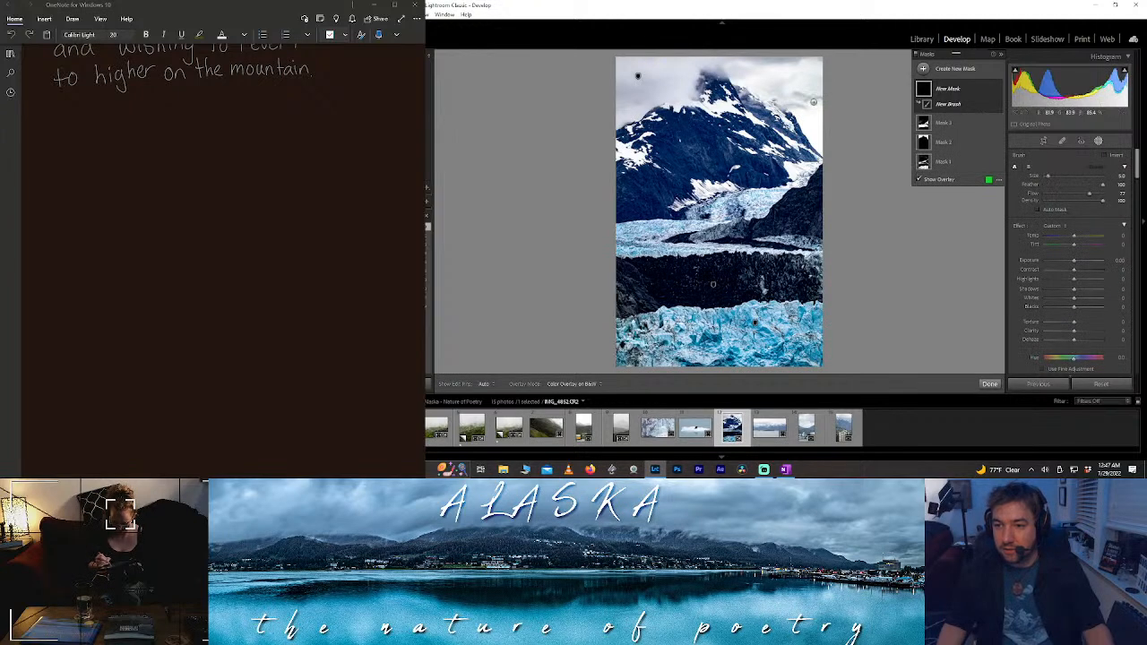
left_click(813, 101)
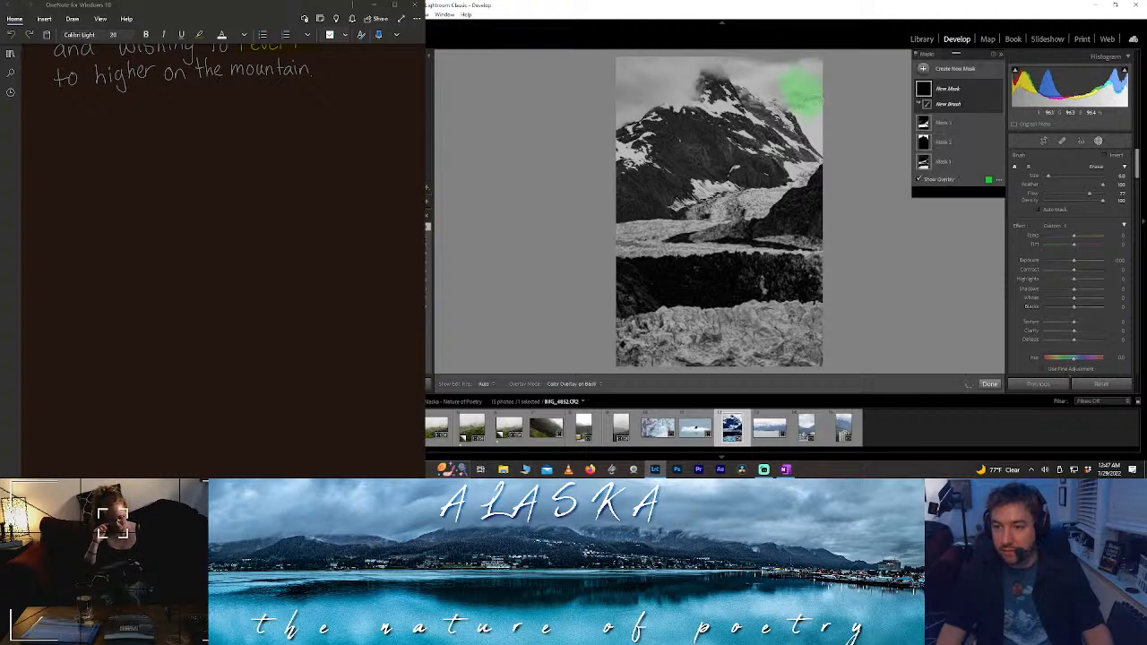
scroll(1022, 345, "down", 2)
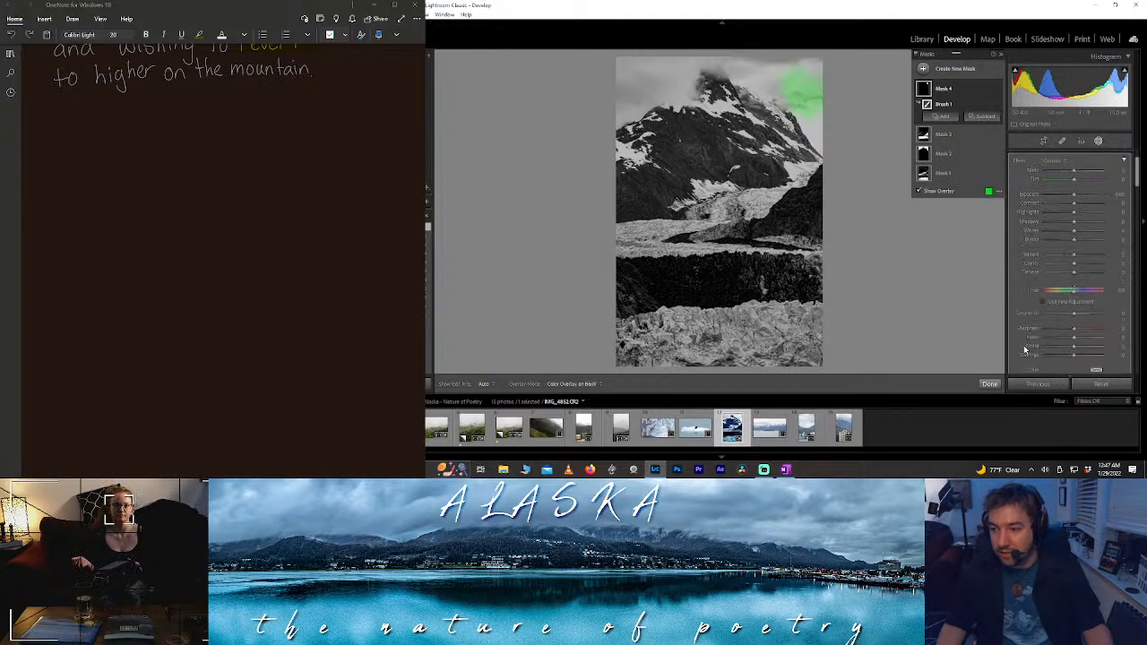
- Set the brush mask's Saturation to -100, Blacks to about -27 and Texture to about 32, leave masking, and rate the photo one star
key("o")
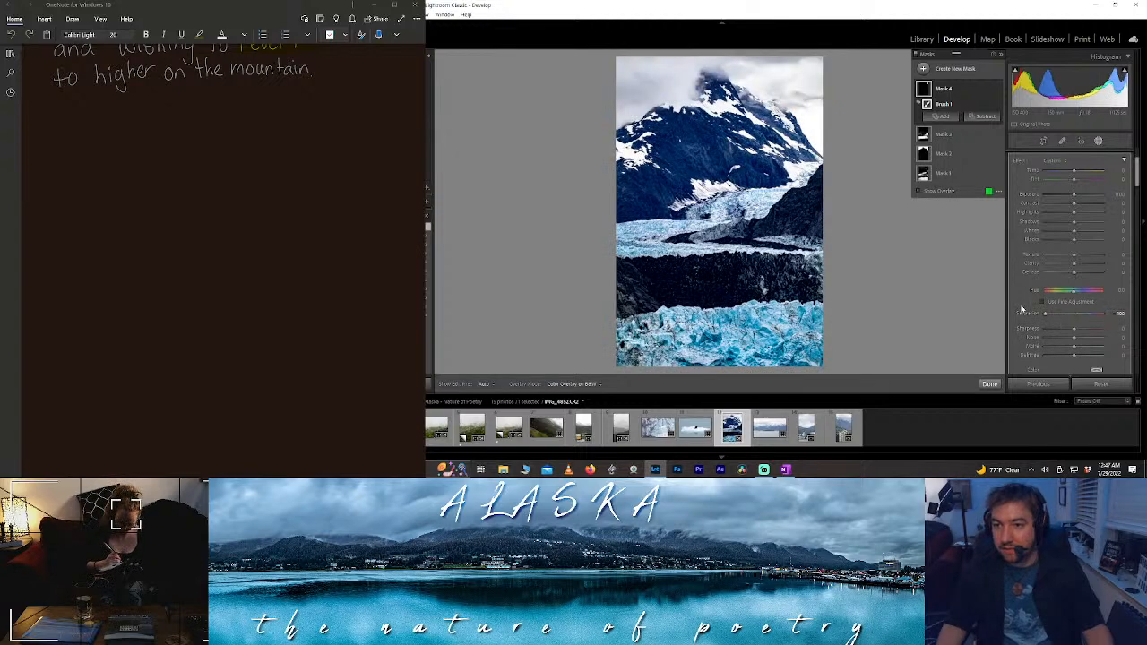
left_click_drag(1074, 226, 1082, 258)
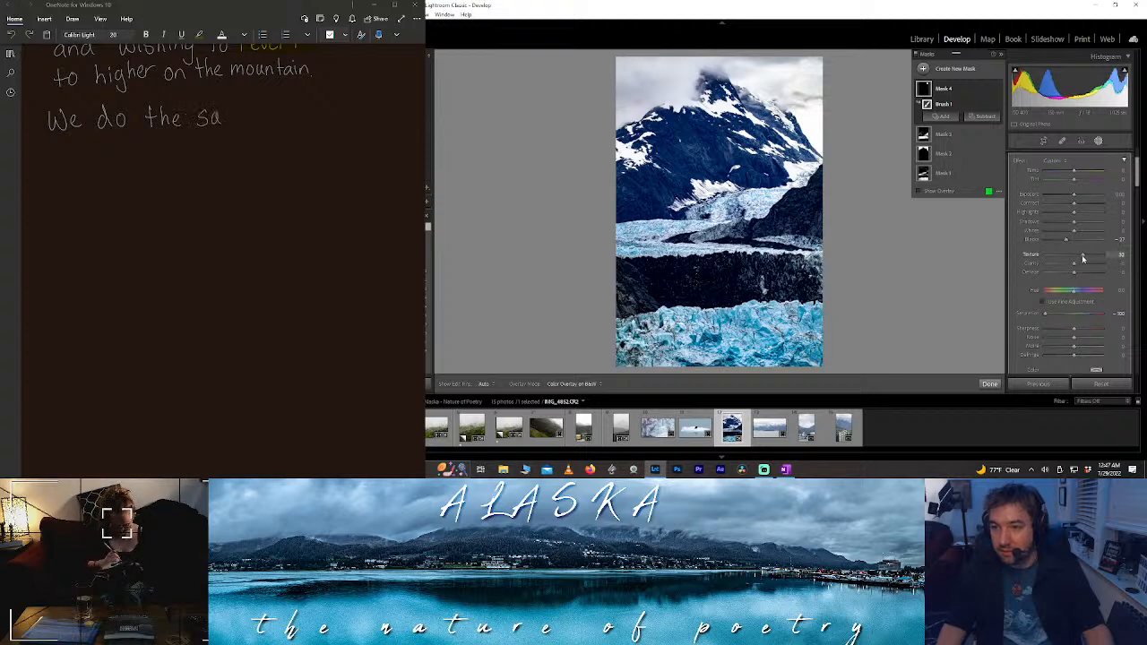
left_click(989, 384)
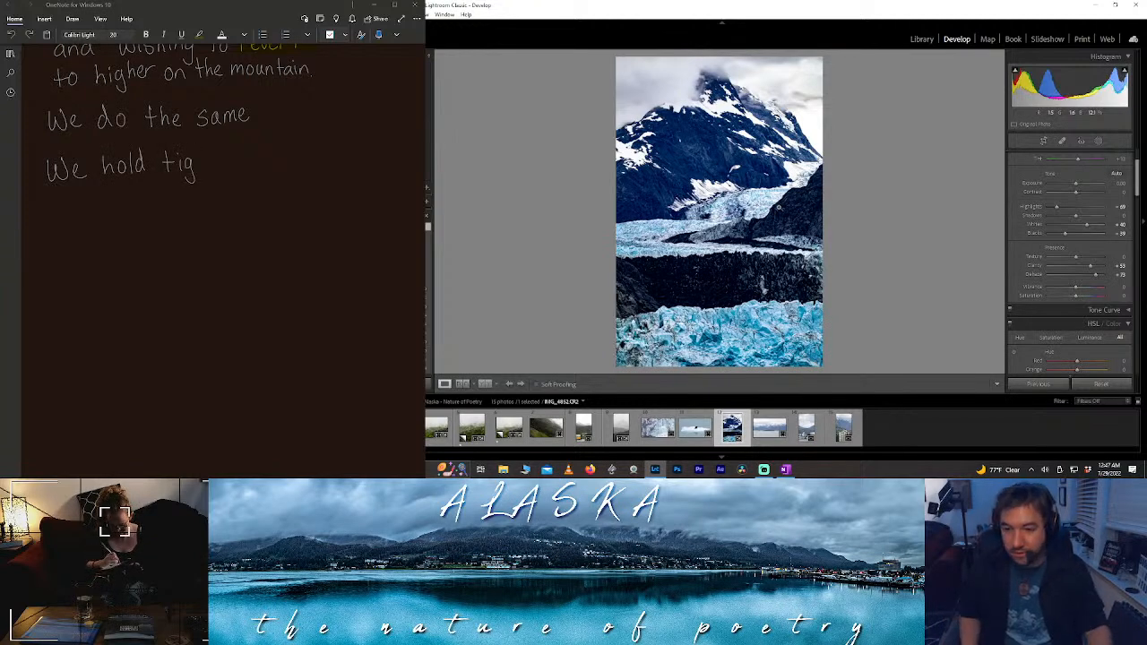
key("1")
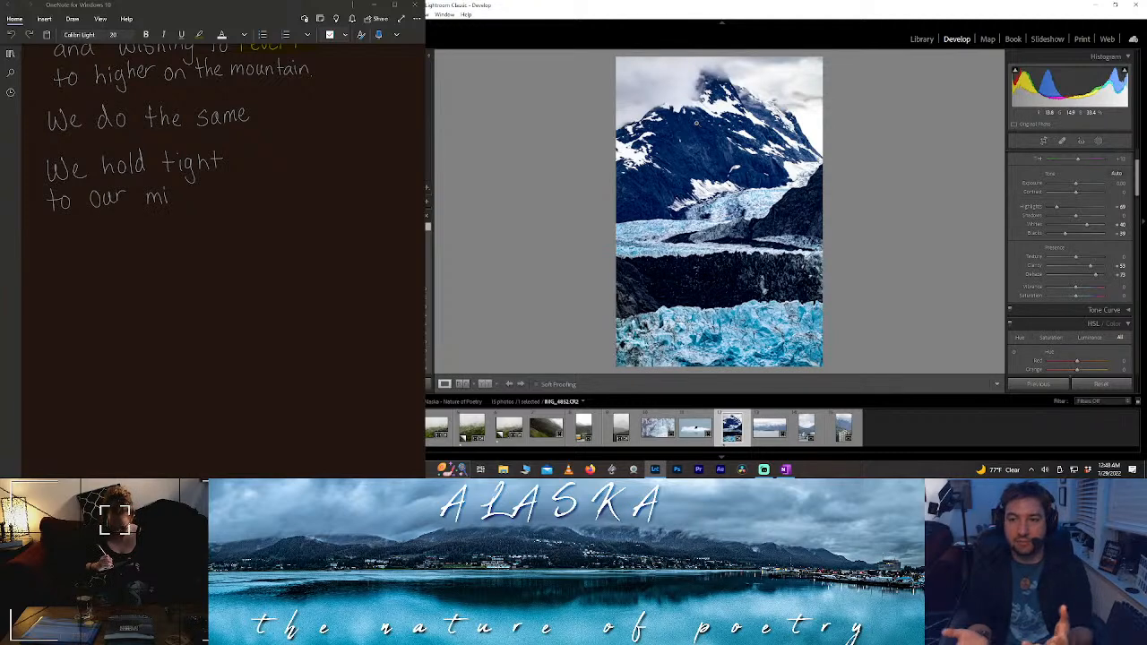
- In OneNote, complete "to our might" and handwrite the poem lines "as we fight" and "toward a" below it
left_click_drag(205, 184, 207, 201)
left_click_drag(198, 192, 211, 189)
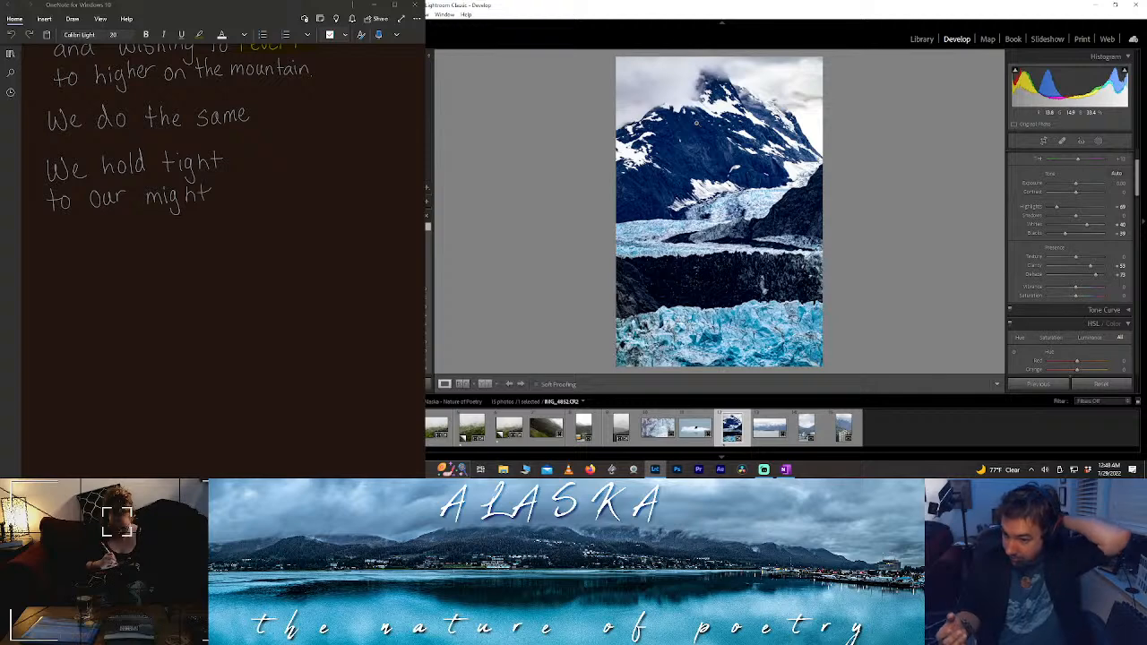
mouse_move(59, 228)
left_mouse_down()
mouse_move(67, 240)
mouse_move(111, 225)
left_mouse_up()
left_click_drag(115, 232, 169, 250)
left_click_drag(183, 219, 192, 238)
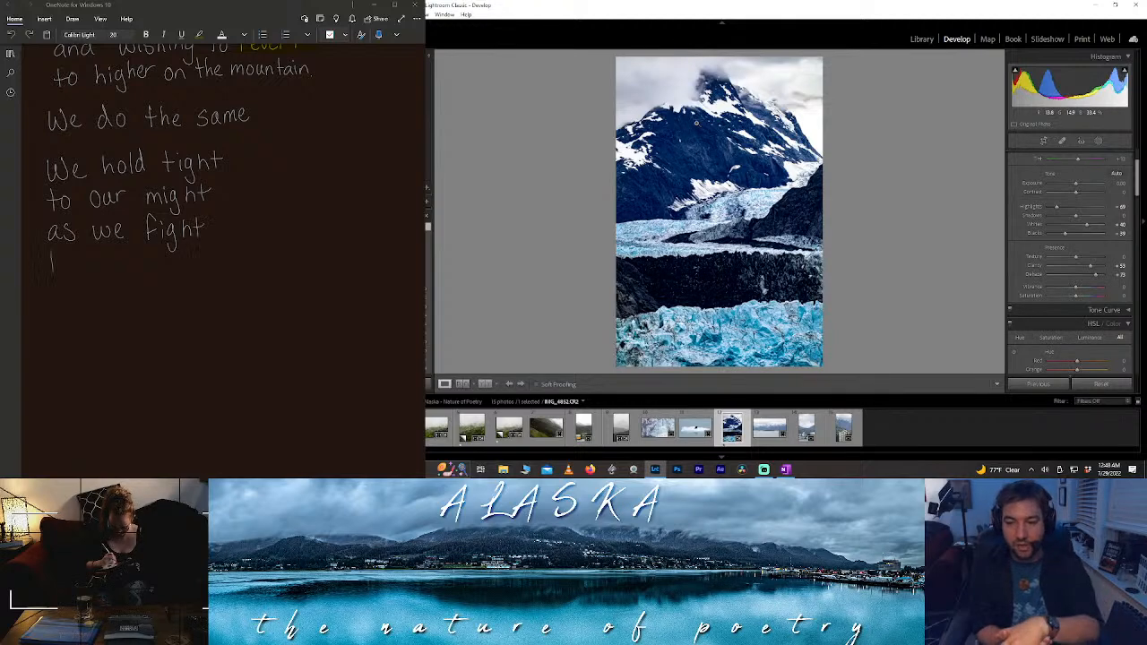
left_click_drag(68, 258, 65, 258)
left_click_drag(73, 256, 120, 254)
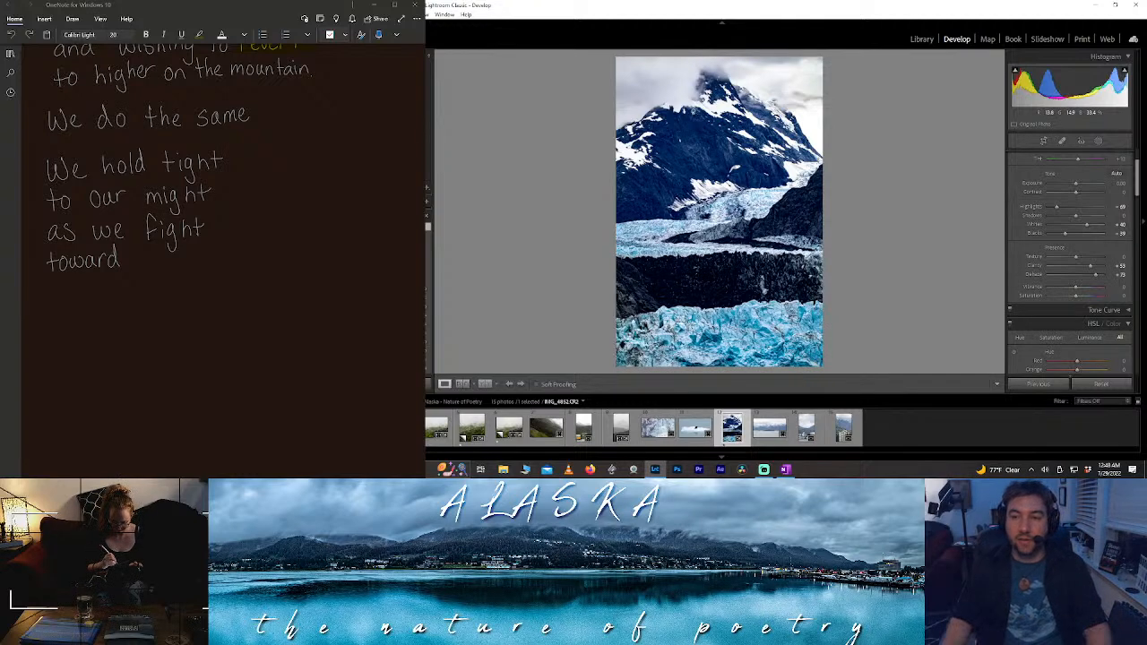
left_click(733, 113)
left_click_drag(151, 256, 154, 267)
- Examine the mountain's snow, cloud edges and upper right slope up close in the Lightroom photo, and return to the full view
left_click_drag(728, 114, 705, 202)
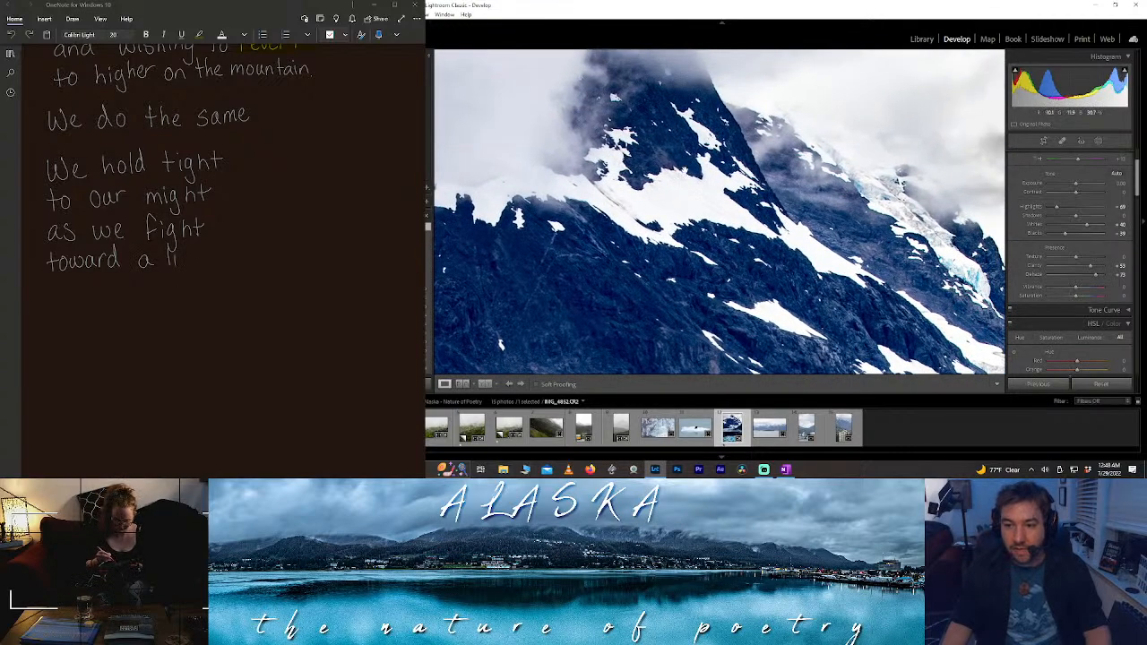
left_click_drag(617, 205, 813, 111)
left_click_drag(466, 268, 614, 268)
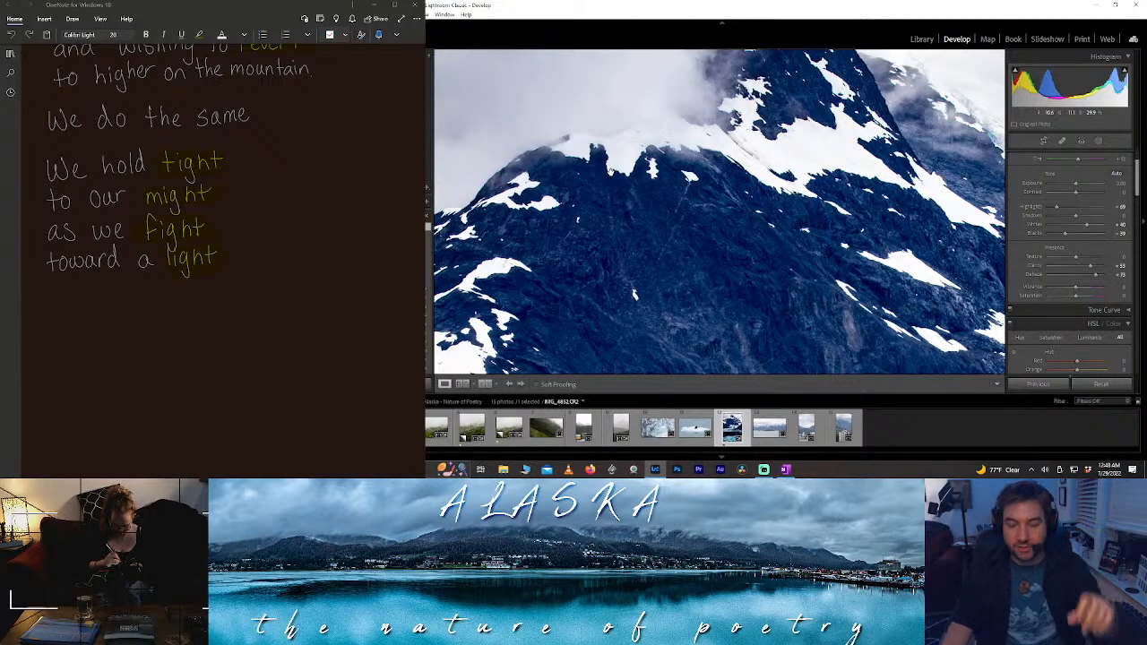
left_click_drag(823, 135, 490, 155)
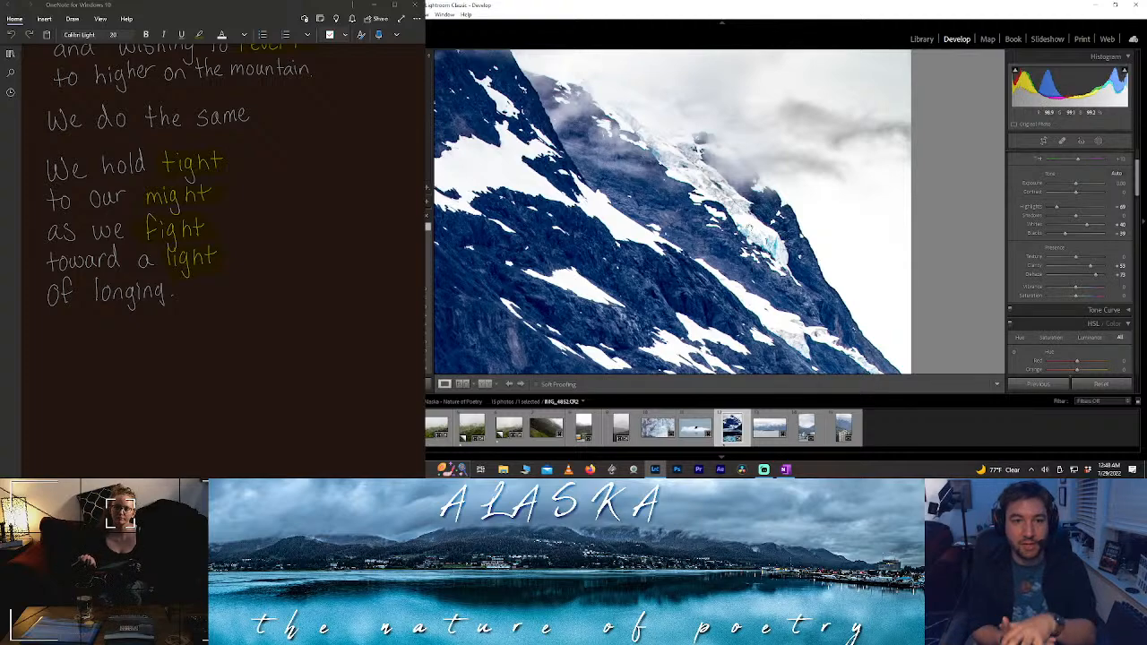
left_click(794, 125)
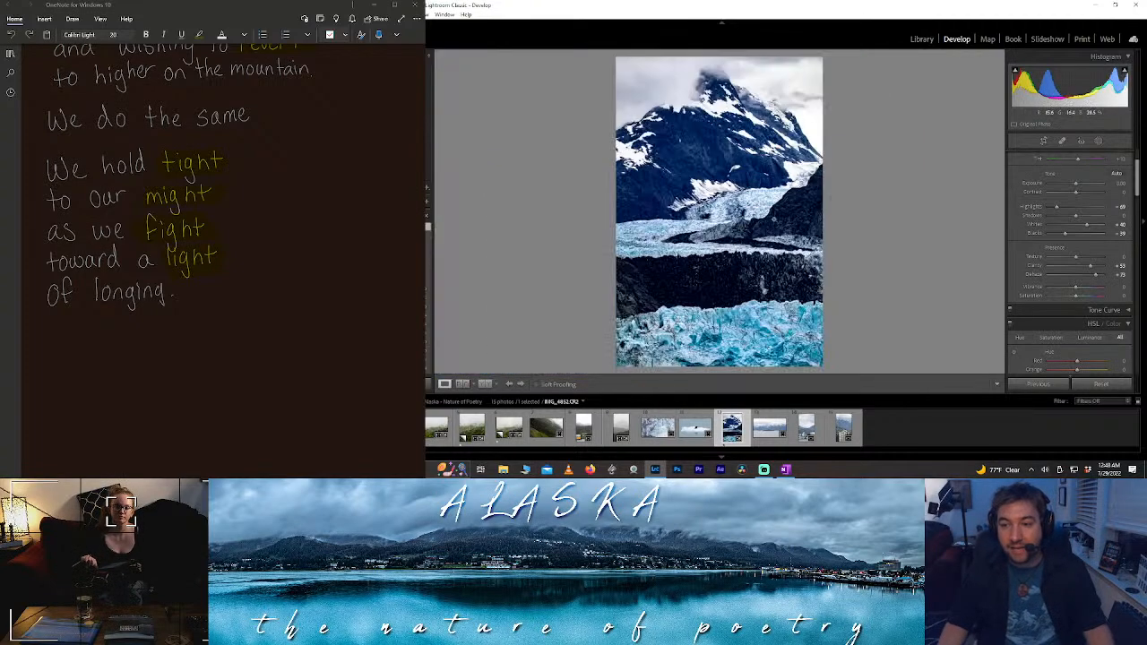
left_click(783, 200)
left_click(783, 200)
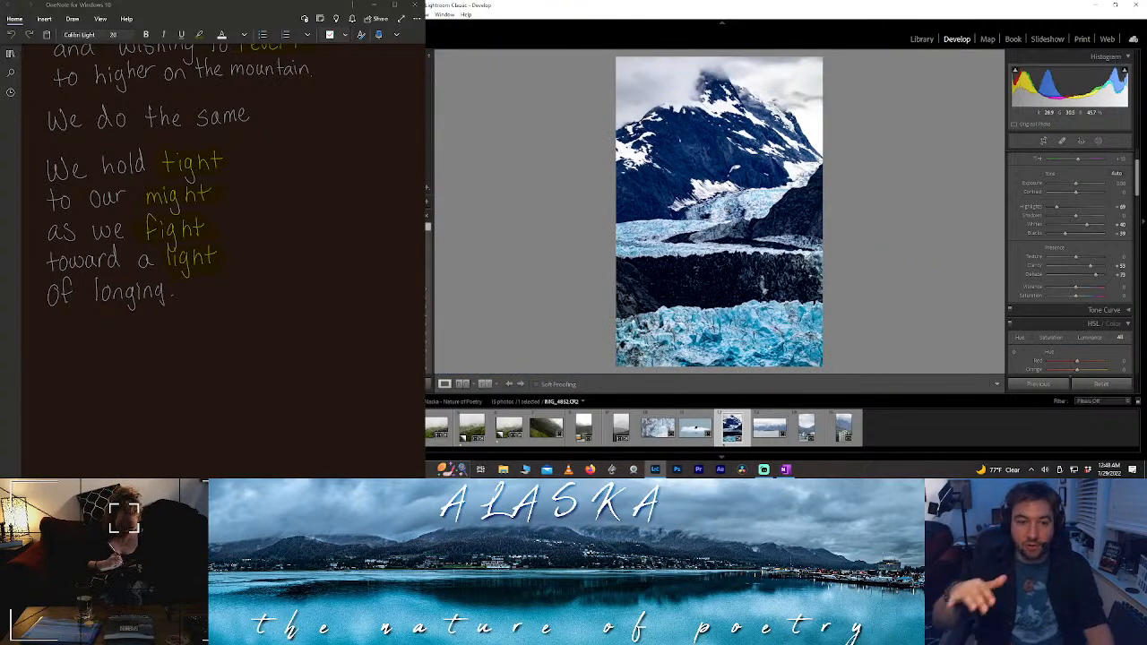
- Start a new stanza in the OneNote poem by handwriting "We must move" and "with life" on two lines
left_click_drag(47, 334, 70, 330)
left_click_drag(73, 345, 84, 349)
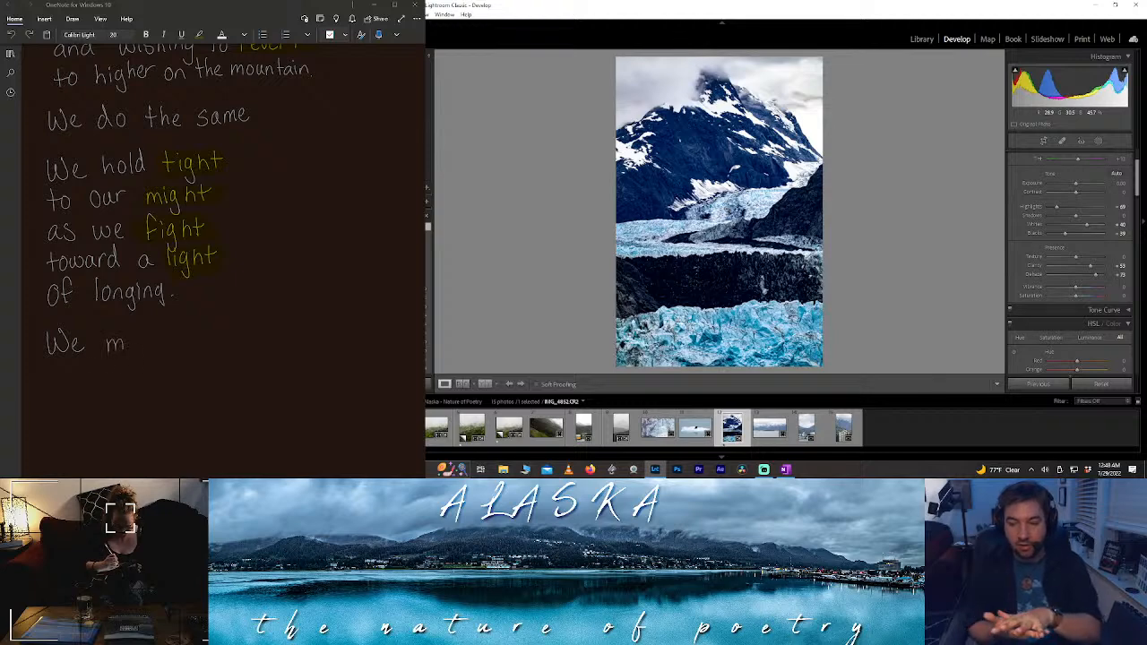
left_click_drag(128, 340, 141, 349)
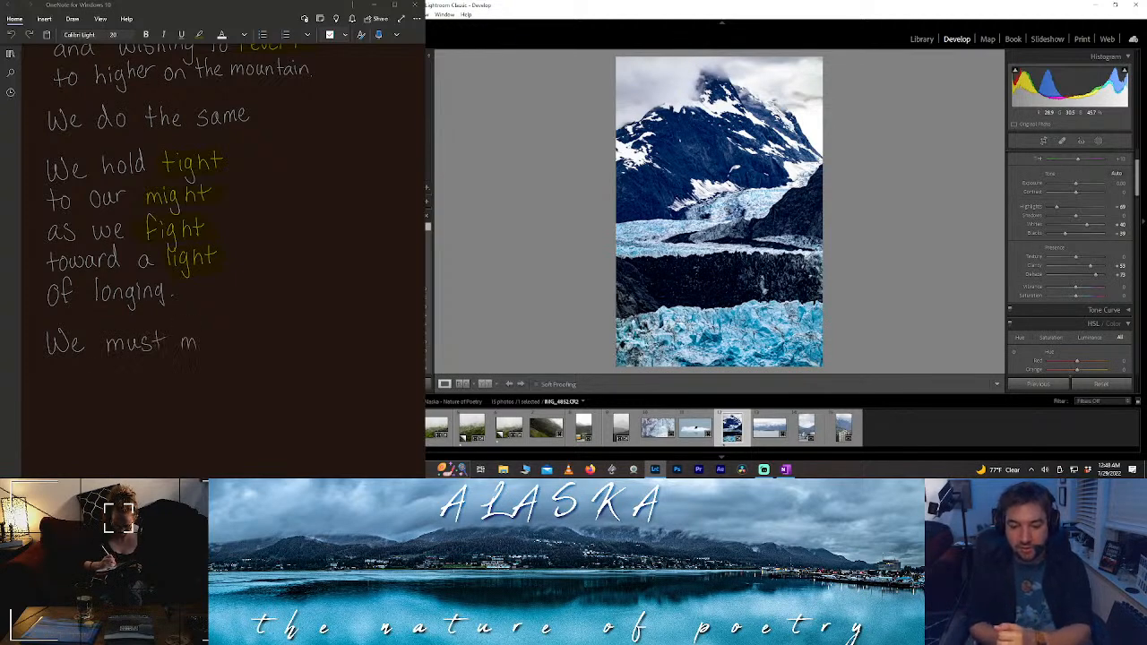
left_click_drag(204, 339, 205, 341)
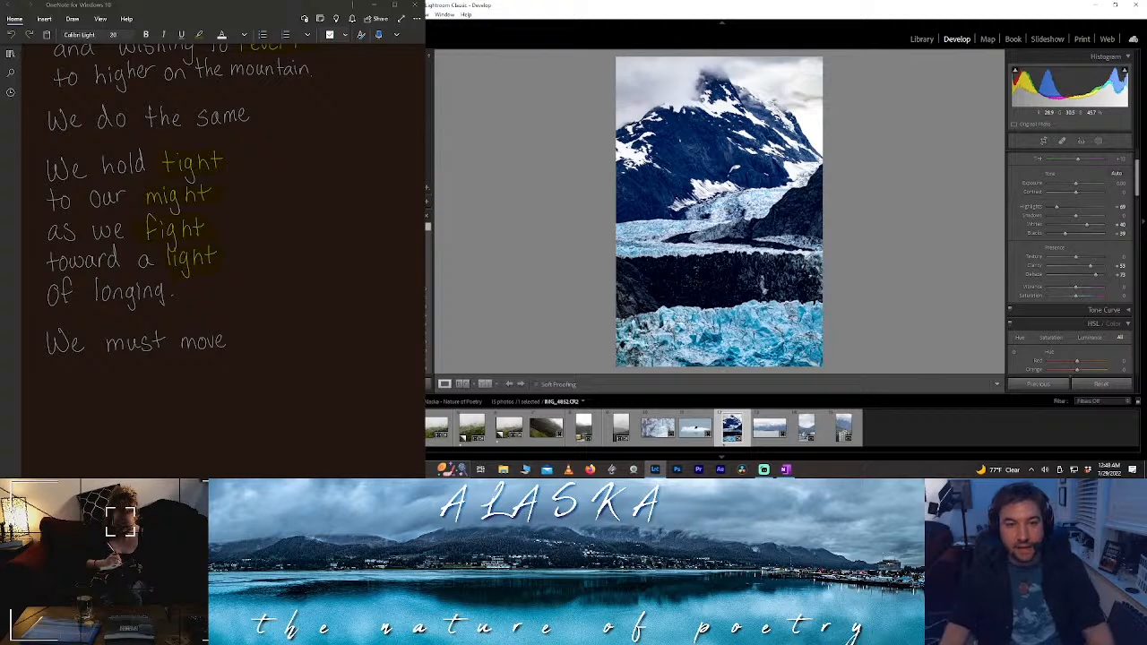
left_click_drag(51, 374, 71, 374)
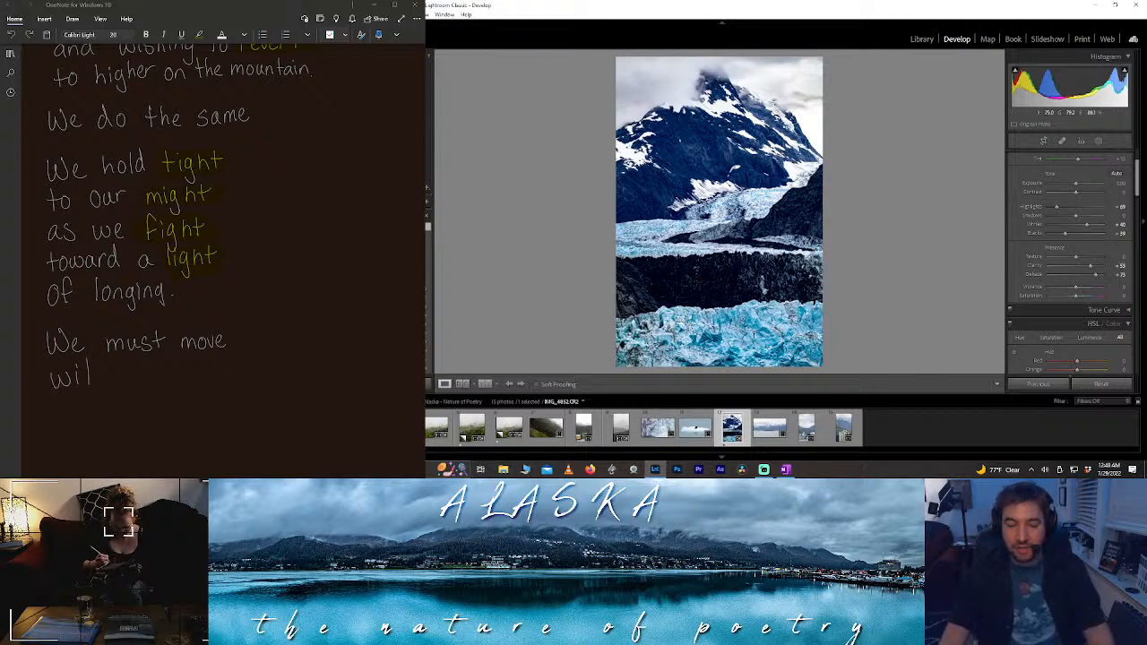
left_click_drag(79, 368, 94, 366)
left_click_drag(99, 360, 105, 381)
left_click_drag(133, 362, 134, 381)
left_click_drag(140, 370, 149, 382)
left_click_drag(160, 373, 169, 377)
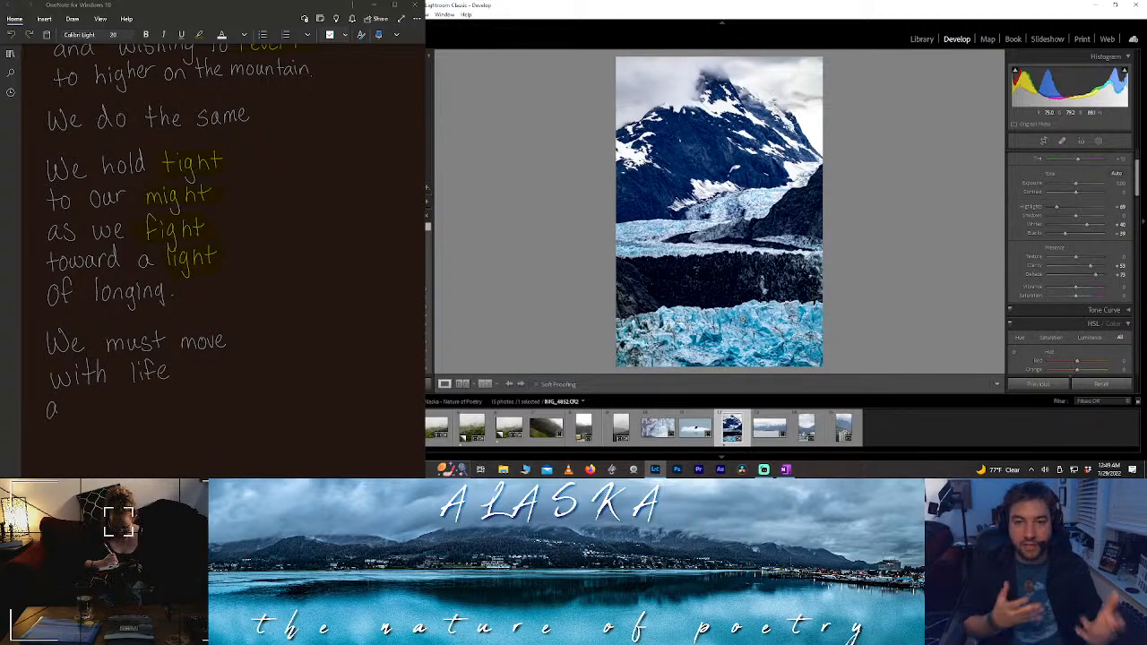
- Handwrite the line "and all its strife", and highlight the rhyming words "life" and "strife" in yellow
left_click_drag(61, 403, 72, 416)
mouse_move(82, 405)
left_mouse_down()
mouse_move(85, 393)
mouse_move(126, 412)
left_mouse_up()
left_click_drag(134, 390, 134, 412)
mouse_move(157, 401)
left_mouse_down()
mouse_move(156, 412)
mouse_move(172, 398)
left_mouse_up()
left_click_drag(182, 396, 175, 409)
left_click_drag(214, 397, 204, 410)
left_click_drag(219, 390, 220, 410)
left_click_drag(214, 398, 225, 397)
left_click_drag(226, 400, 232, 401)
left_click_drag(236, 399, 242, 410)
left_click_drag(238, 399, 250, 398)
left_click_drag(253, 403, 262, 407)
left_click_drag(131, 370, 170, 370)
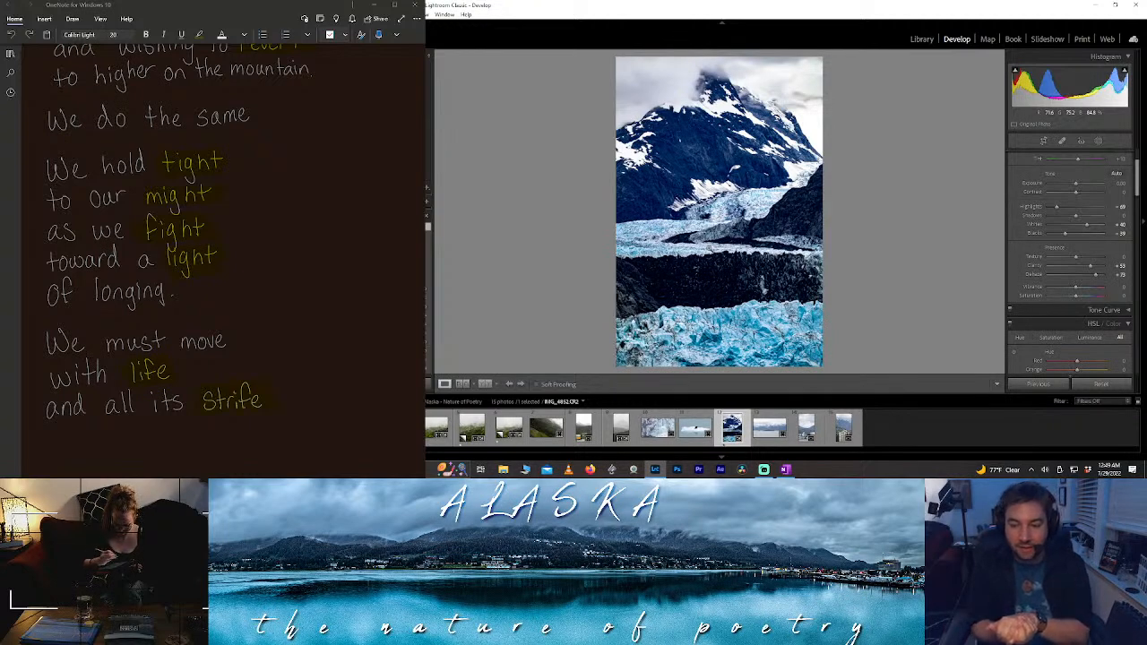
- Handwrite the line "or be doomed" below "and all its strife"
mouse_move(65, 444)
left_mouse_down()
mouse_move(76, 434)
mouse_move(143, 442)
left_mouse_up()
left_click_drag(156, 430, 181, 441)
left_click_drag(186, 435, 205, 440)
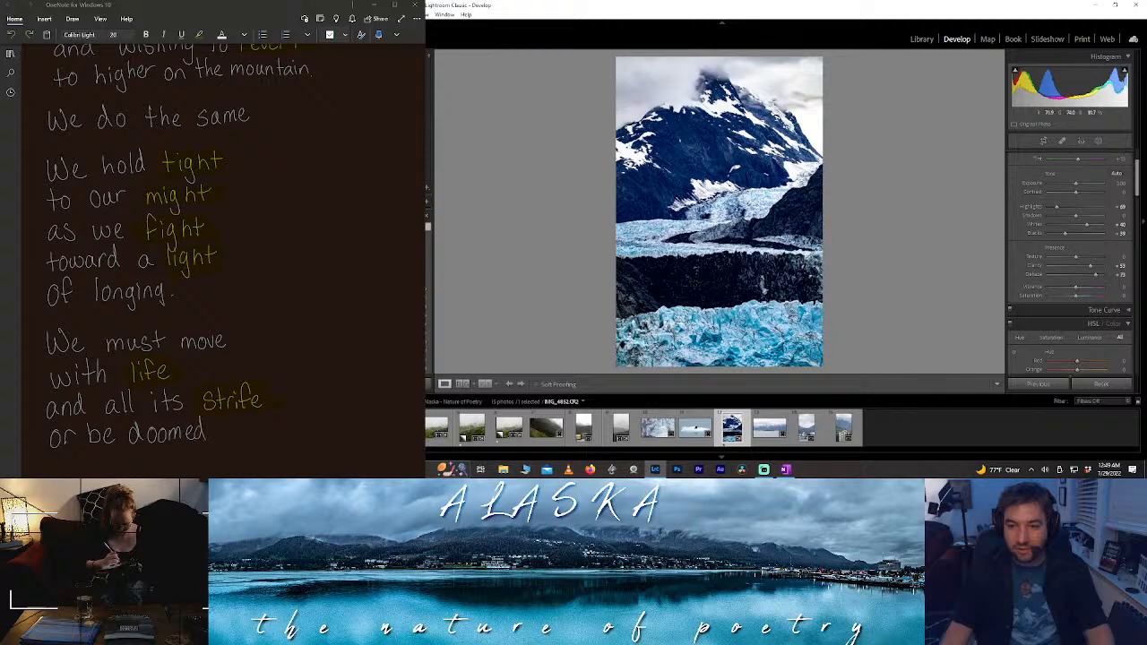
- Try the line "to the fight of" below "or be doomed", and erase it
mouse_move(53, 459)
left_mouse_down()
mouse_move(52, 477)
mouse_move(59, 466)
left_mouse_up()
left_click_drag(67, 470, 65, 470)
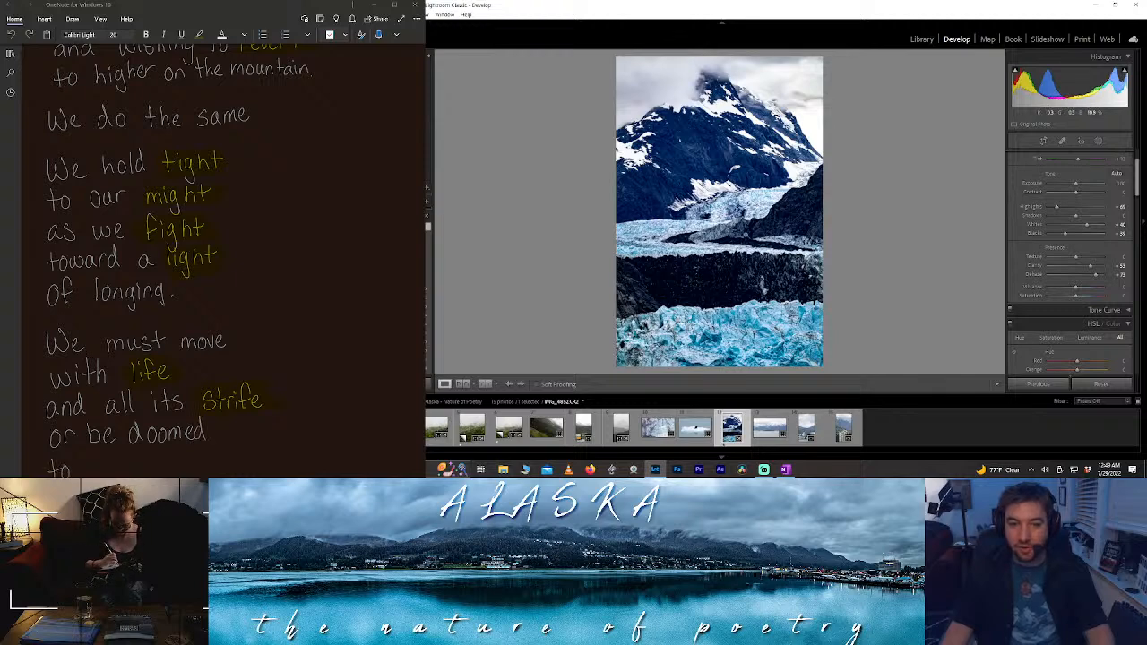
mouse_move(80, 457)
left_mouse_down()
mouse_move(113, 473)
mouse_move(171, 466)
left_mouse_up()
left_click_drag(190, 461, 206, 471)
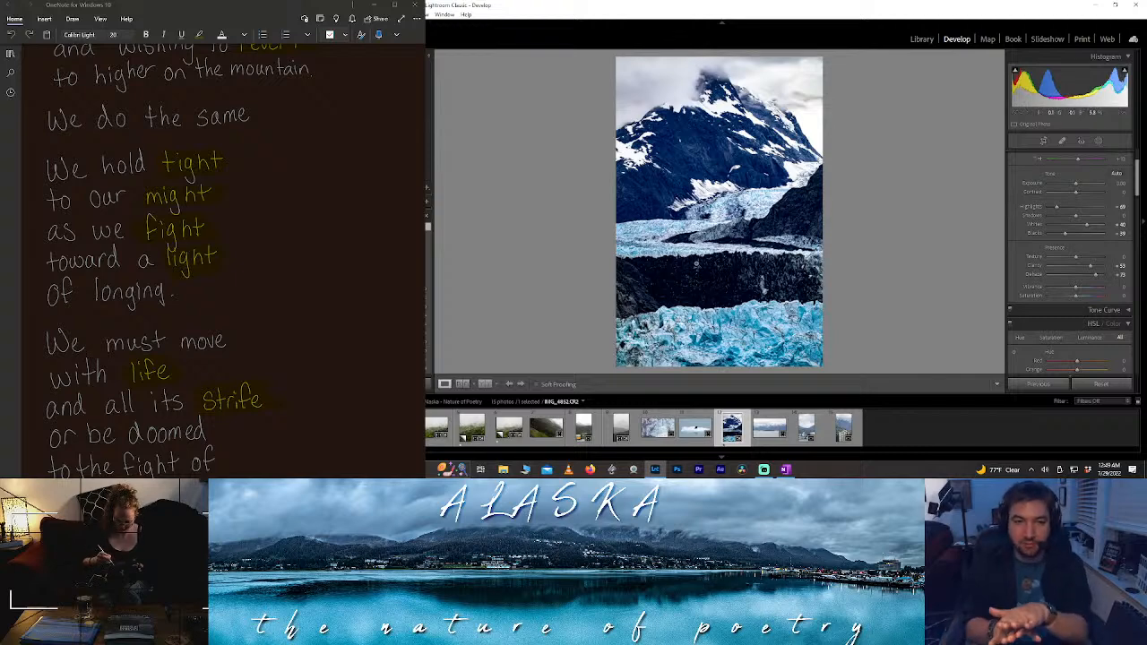
left_click_drag(215, 463, 53, 466)
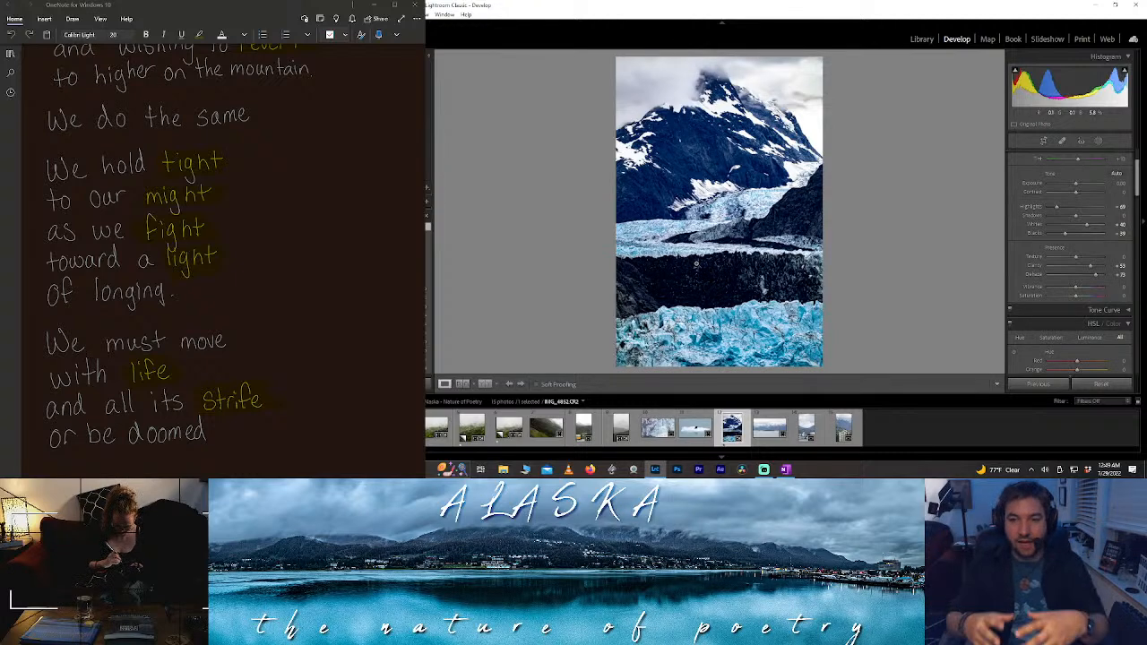
- Handwrite the closing line "to the fight for our lives." below "or be doomed"
mouse_move(52, 455)
left_mouse_down()
mouse_move(52, 475)
mouse_move(157, 477)
left_mouse_up()
left_click_drag(166, 453, 175, 471)
left_click_drag(182, 453, 182, 471)
mouse_move(177, 459)
left_mouse_down()
mouse_move(201, 470)
mouse_move(214, 458)
left_mouse_up()
left_click_drag(219, 467, 226, 457)
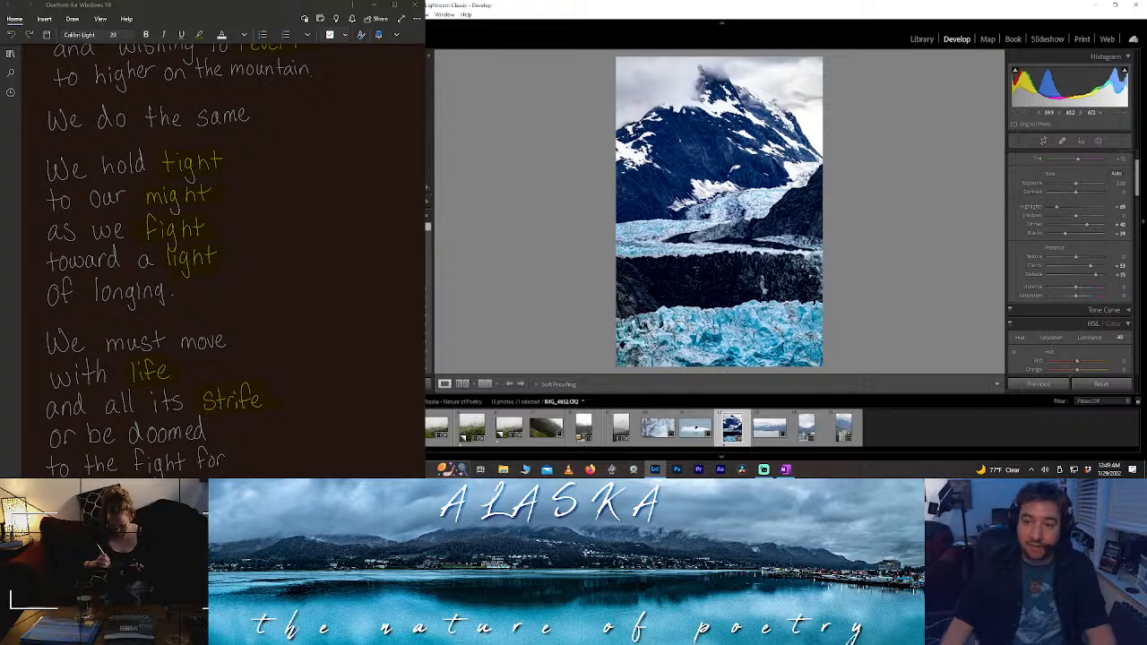
left_click_drag(241, 457, 252, 458)
left_click_drag(255, 466, 310, 461)
left_click(313, 462)
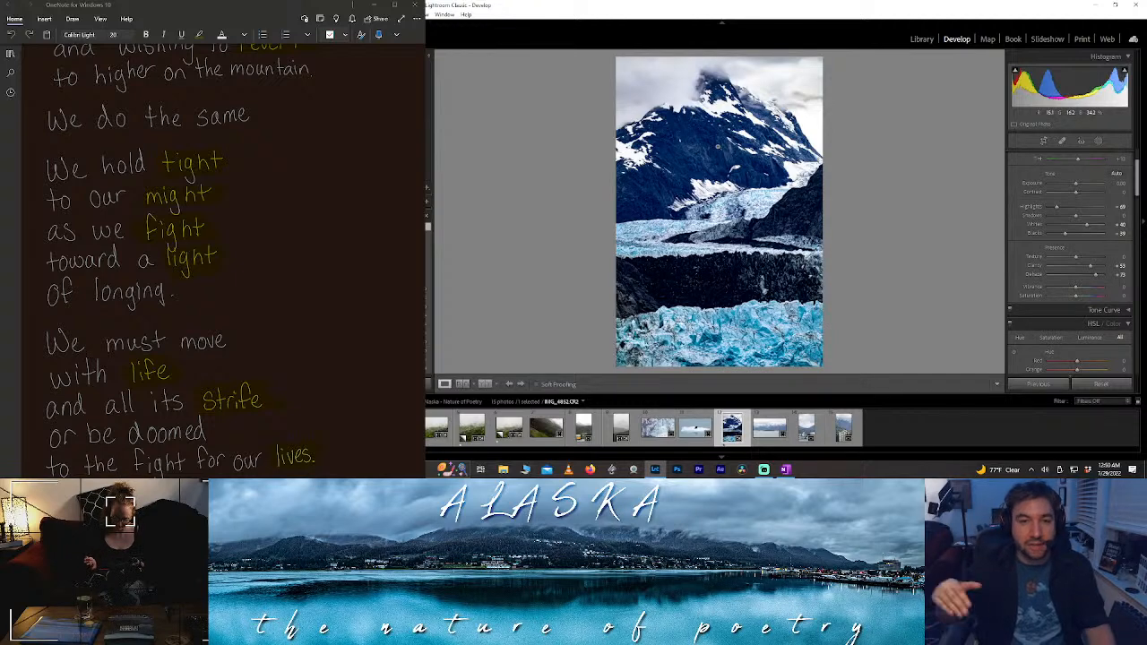
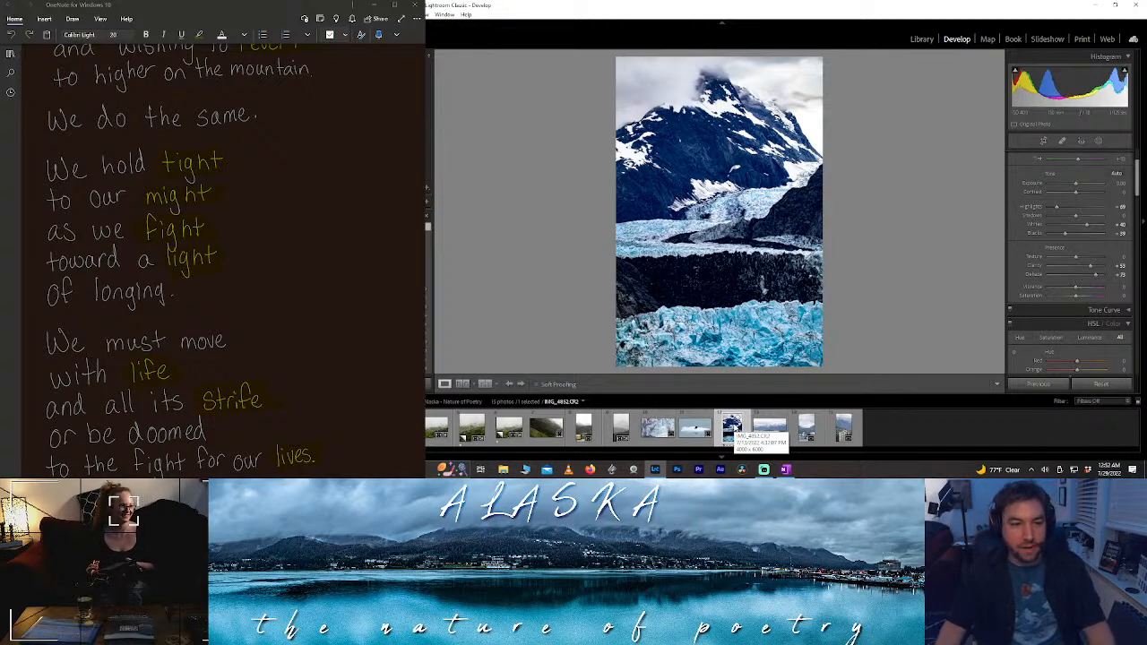
- Open the forest shoreline photo with the tiny cabin and expand its crop upward and downward to the full original frame
left_click(734, 427)
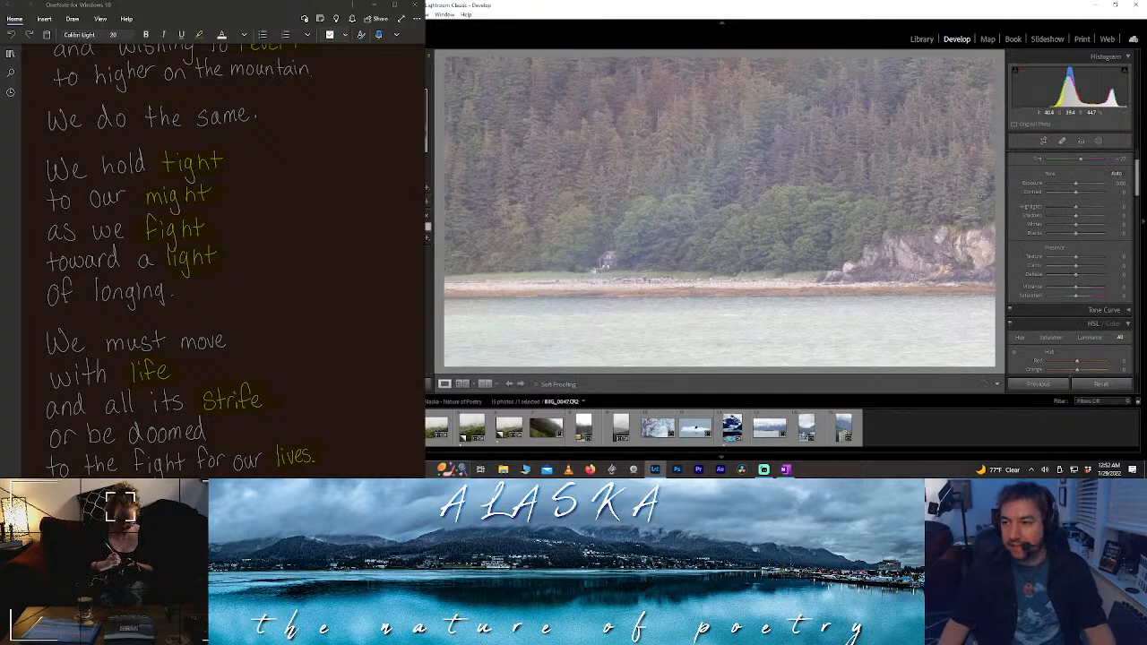
key("r")
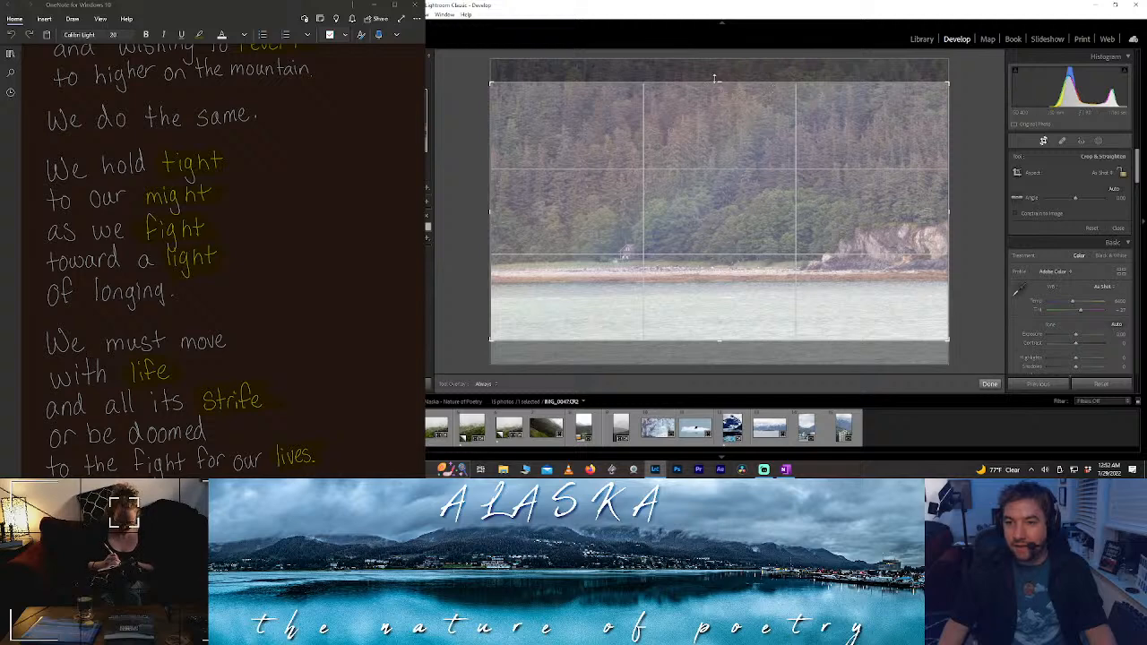
left_click_drag(715, 79, 715, 63)
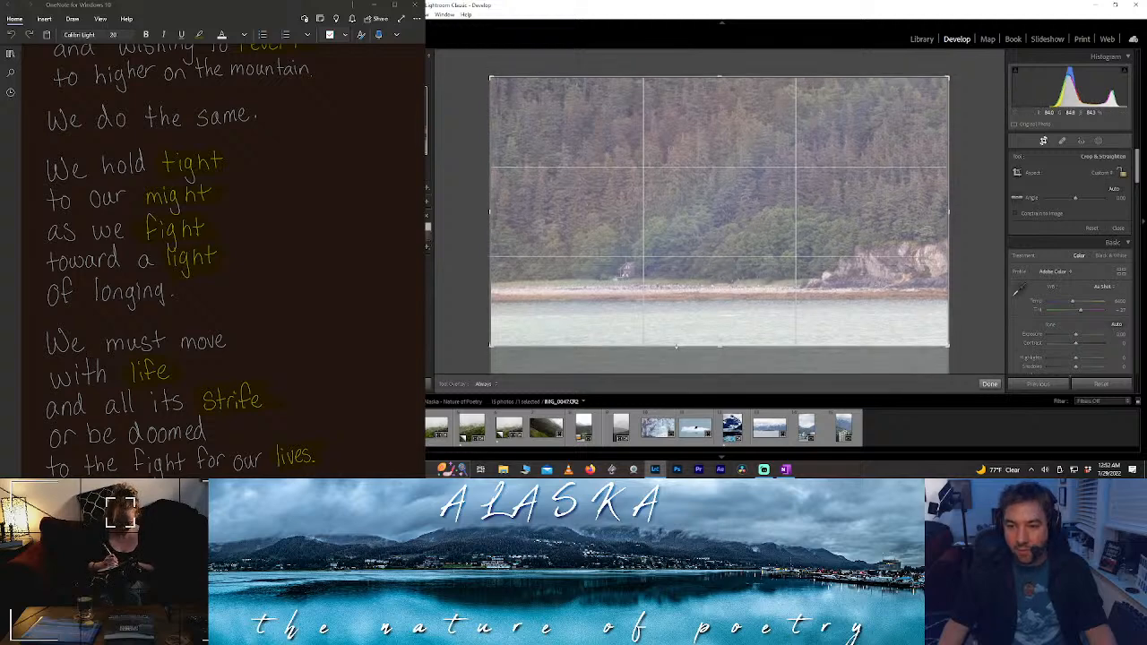
left_click_drag(675, 347, 674, 365)
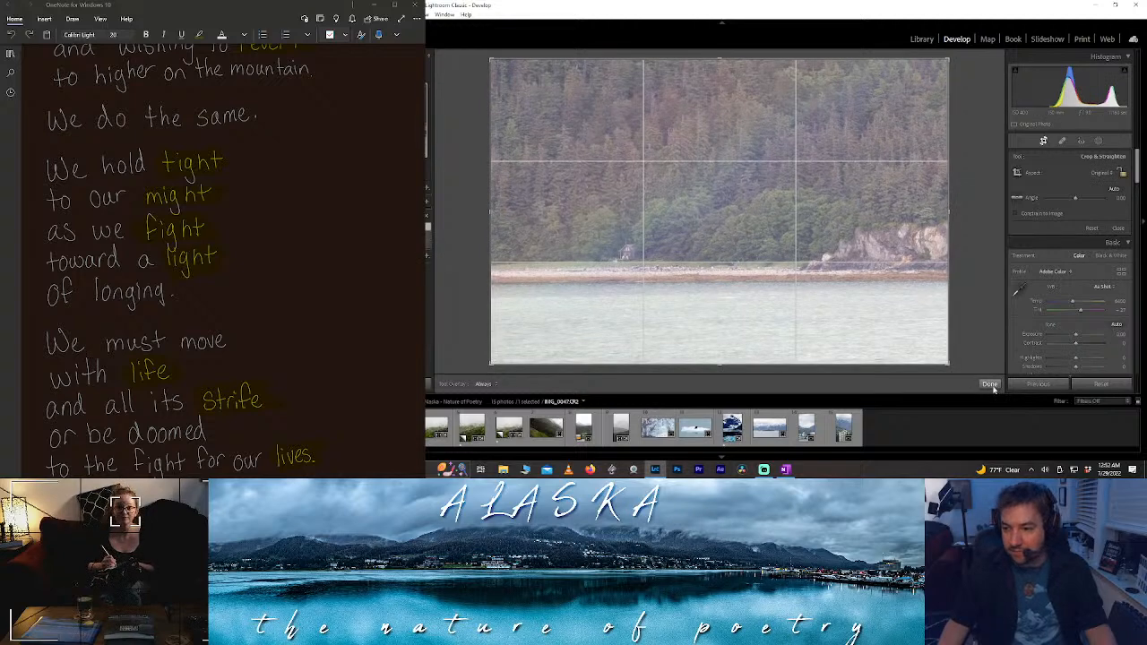
left_click(989, 384)
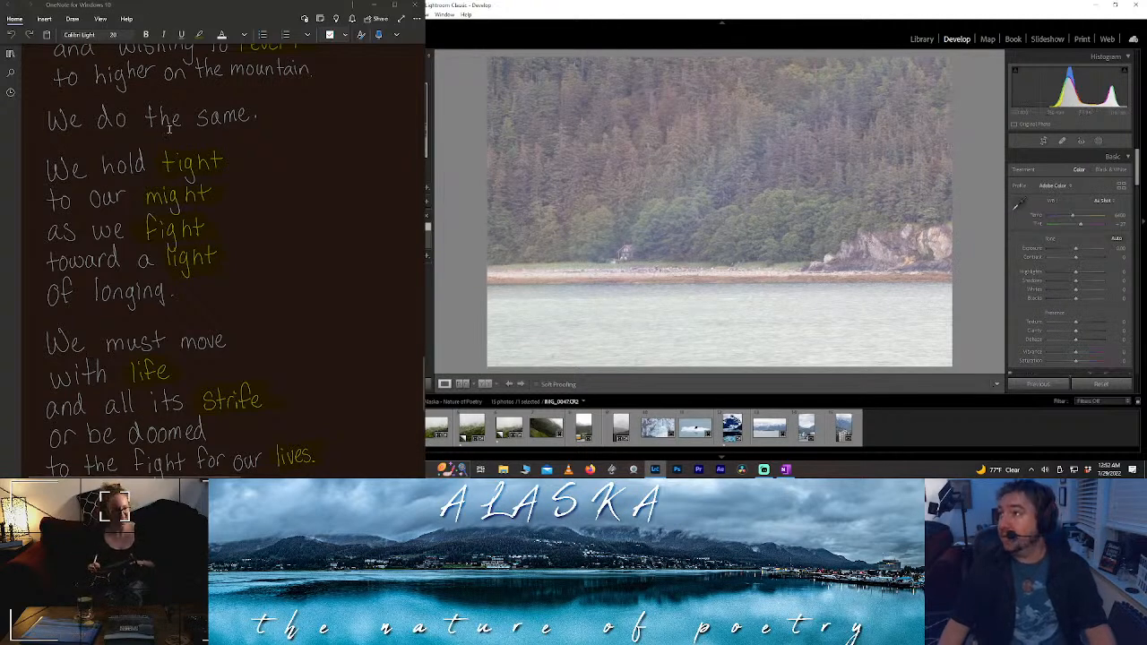
- Handwrite the note "water on bottom 1/3" below the heading "Tiny cabin w/rainbow" in OneNote
scroll(168, 128, "down", 5)
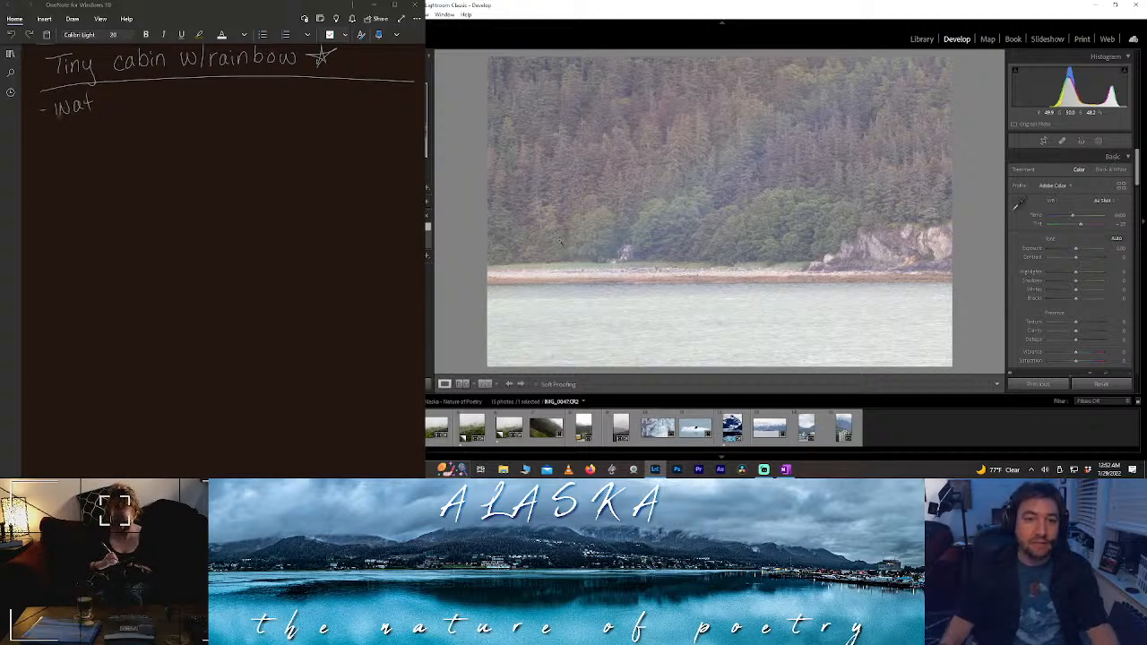
left_click_drag(136, 98, 198, 107)
left_click_drag(207, 90, 209, 107)
left_click_drag(220, 97, 239, 106)
left_click_drag(258, 90, 265, 104)
left_click_drag(272, 91, 274, 104)
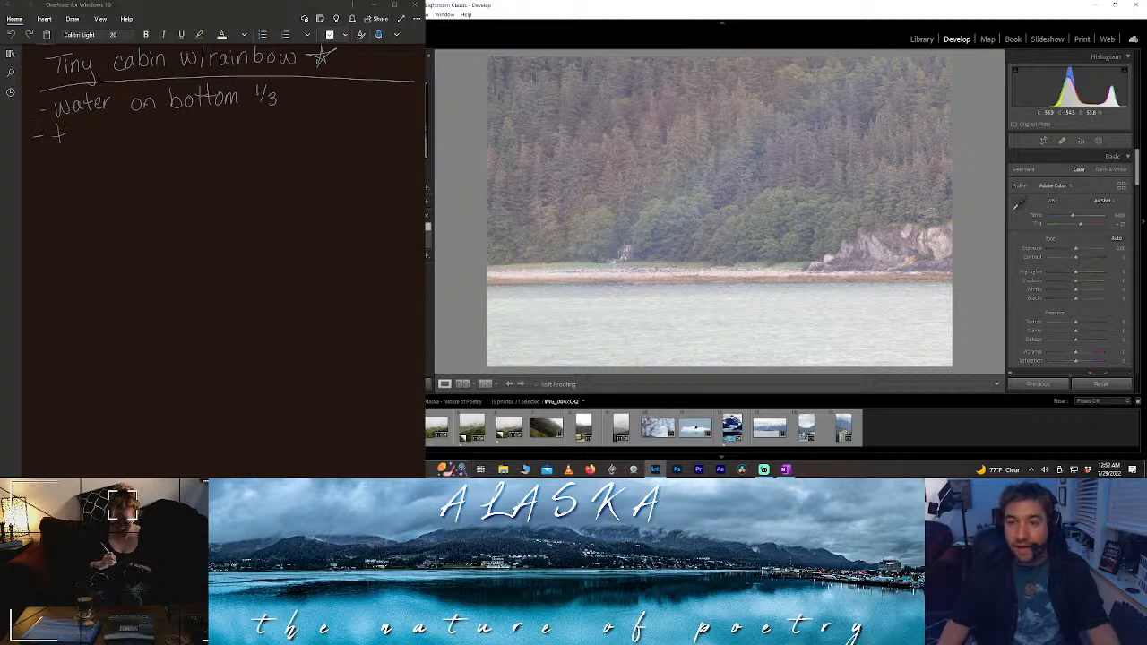
- Handwrite the second note "tiny cabin in left 1/3 at half" below the water note
type("ny cabin")
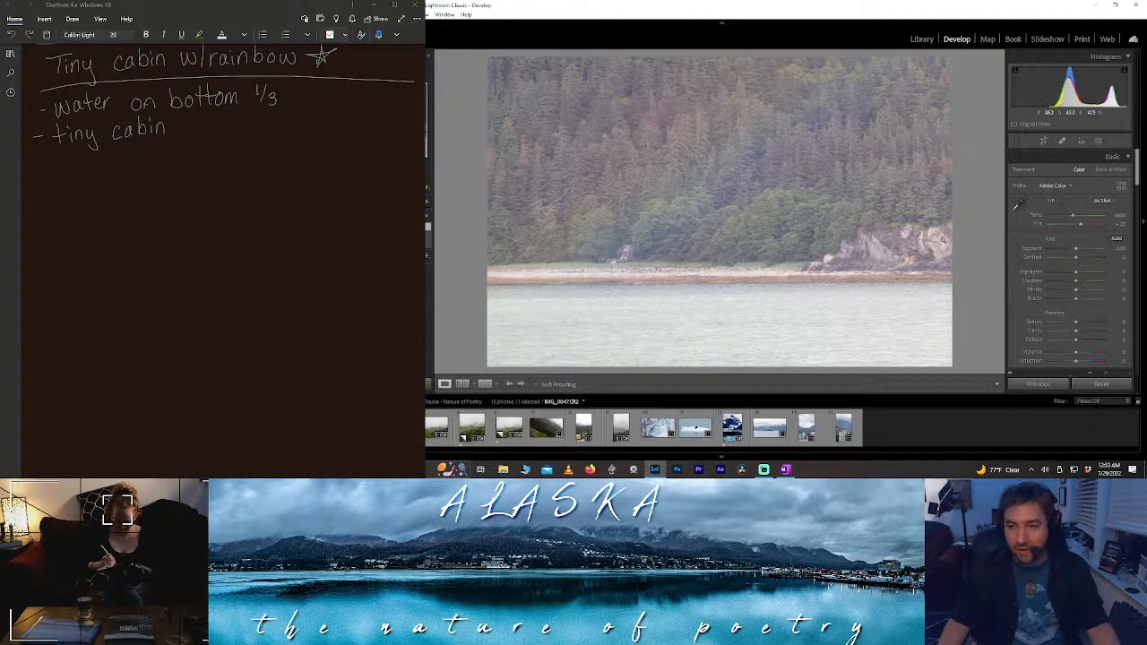
type(" in ")
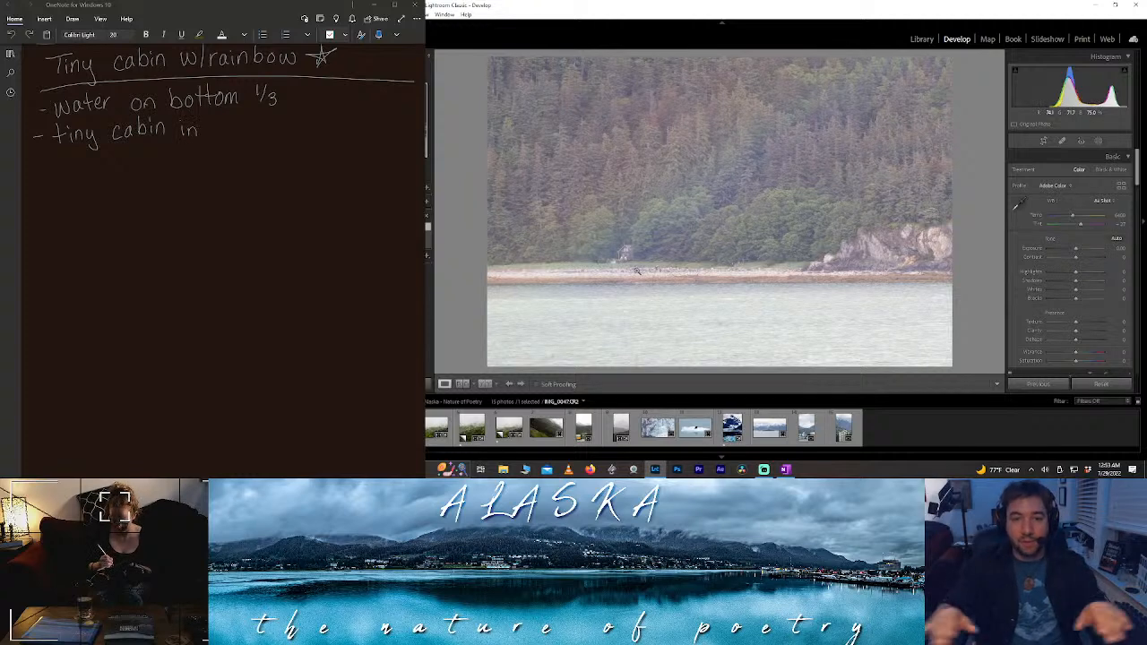
type("left")
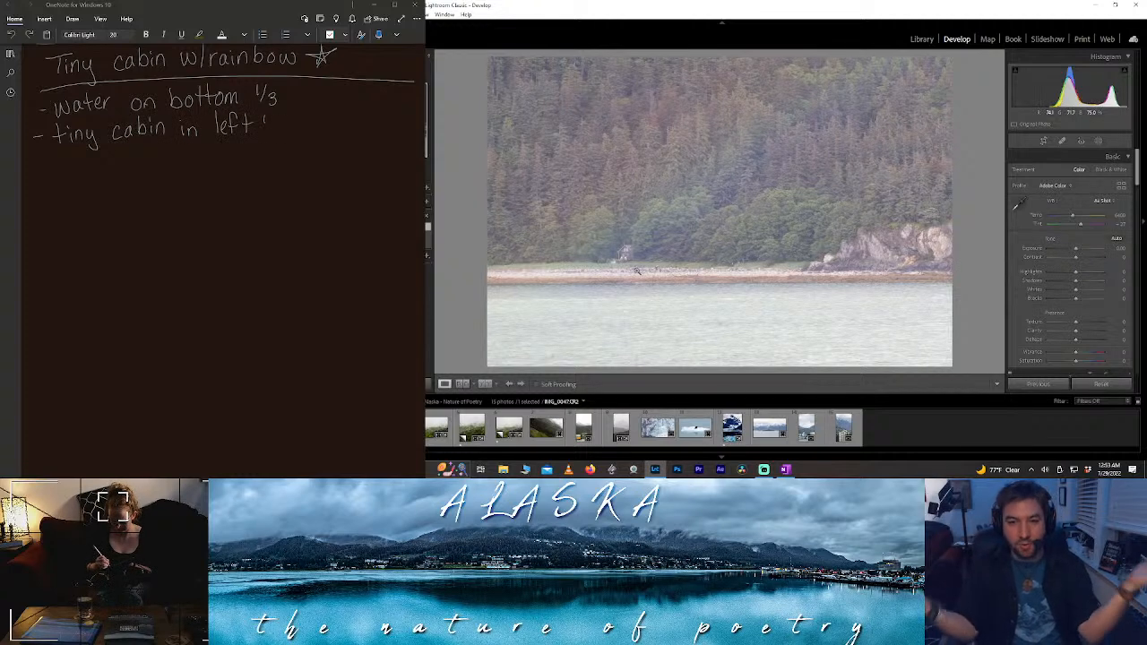
type(" 1/3 at half")
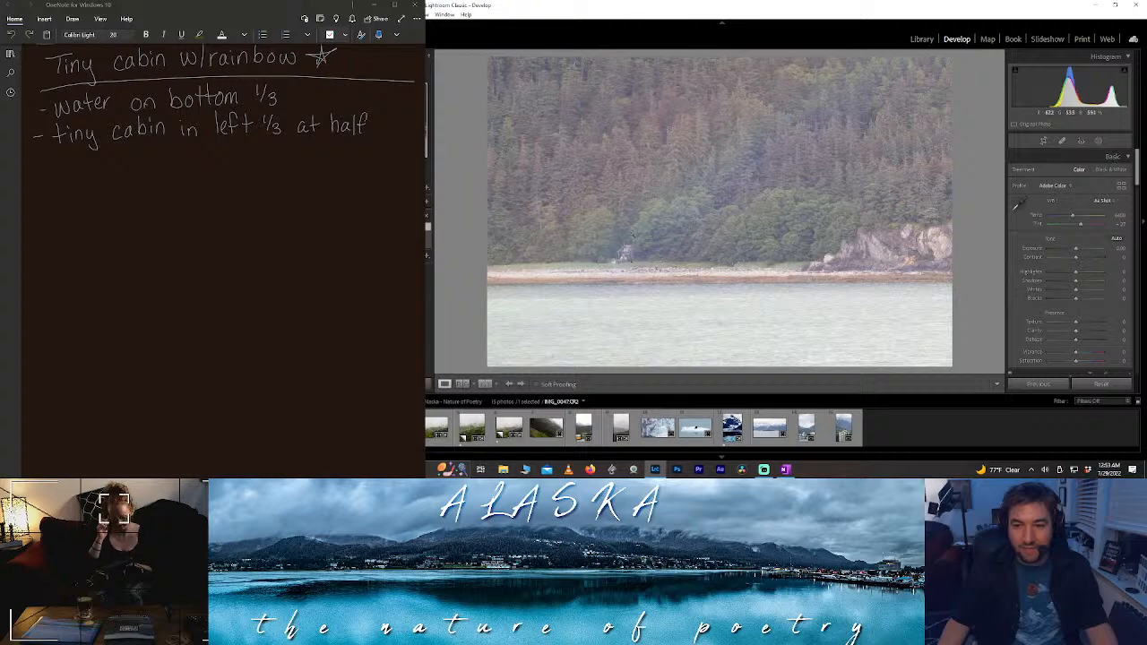
- Inspect the cabin up close, try Vibrance at +100 with boosted Saturation on the photo, and reset both
left_click_drag(618, 249, 647, 245)
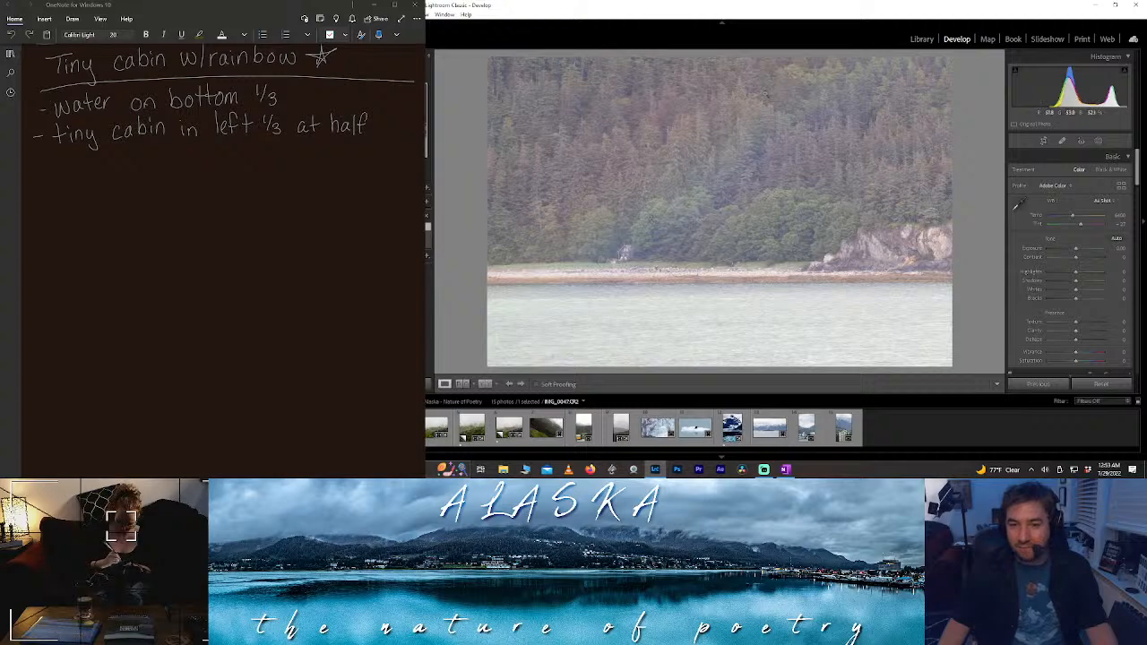
left_click(623, 253)
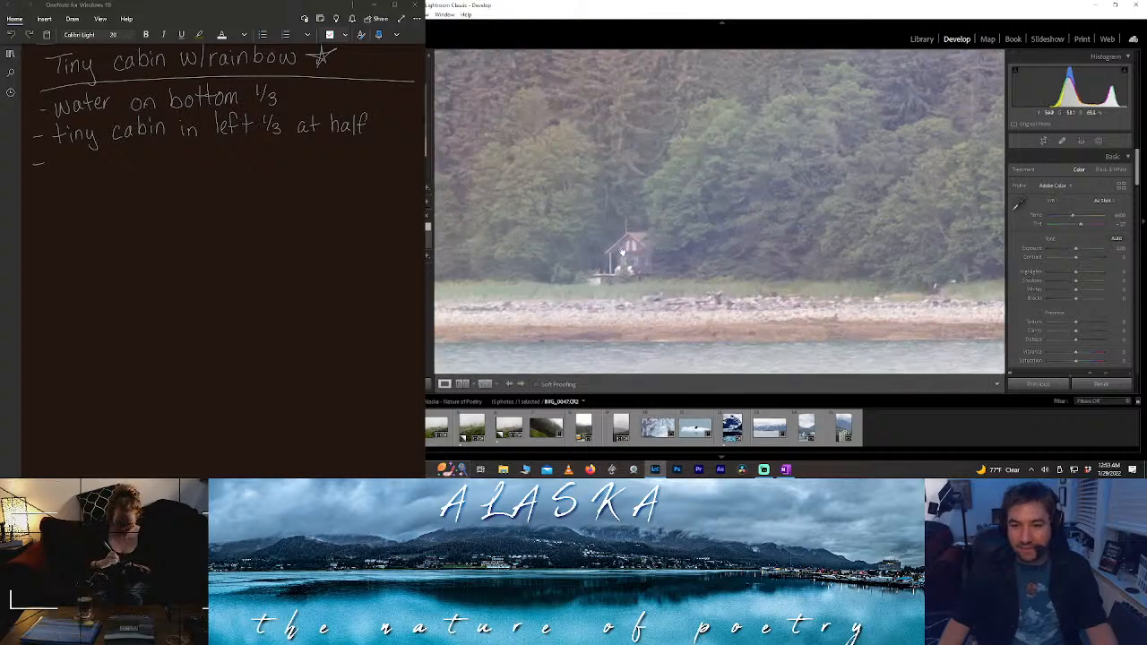
left_click(624, 250)
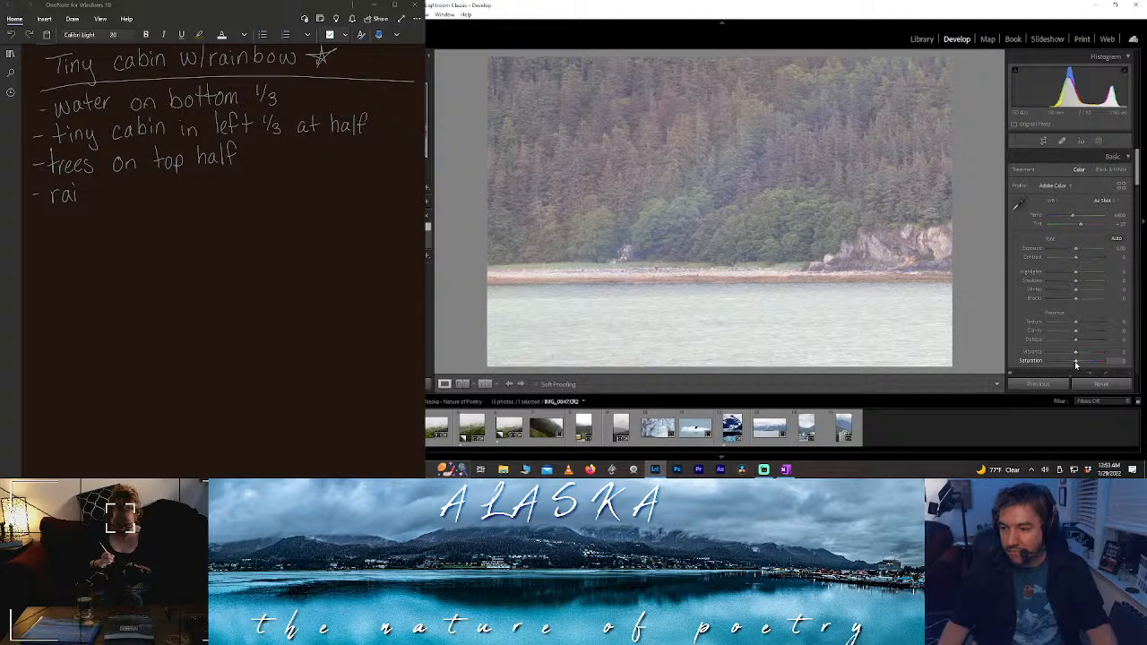
mouse_move(1081, 364)
left_mouse_down()
mouse_move(1102, 362)
mouse_move(1102, 352)
left_mouse_up()
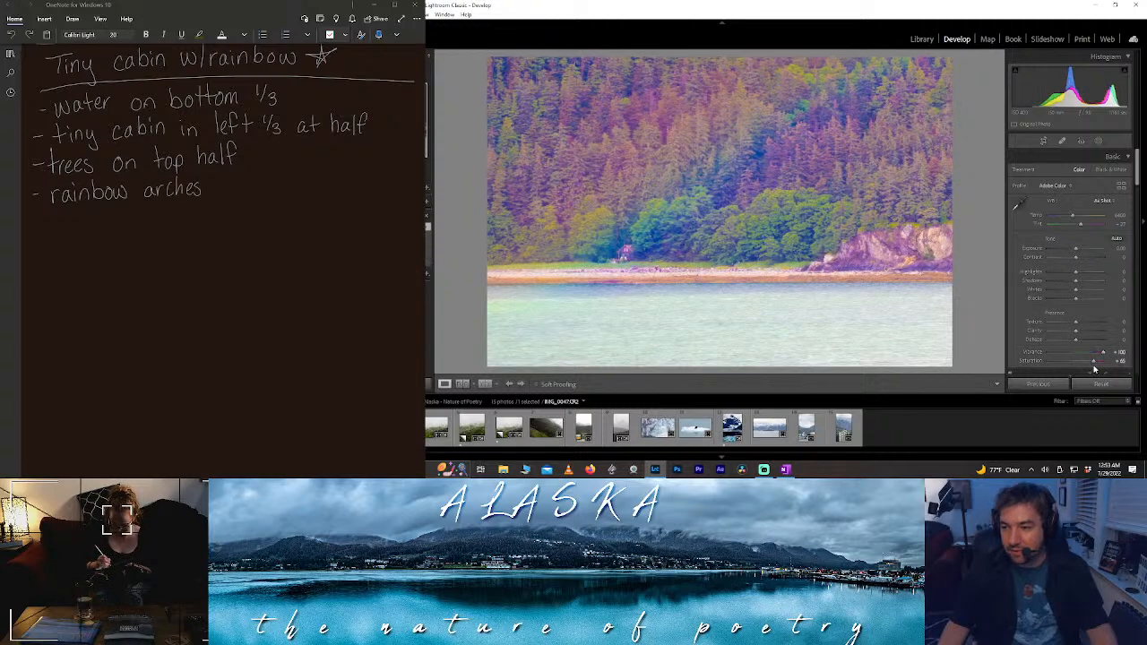
double_click(1093, 360)
double_click(1102, 352)
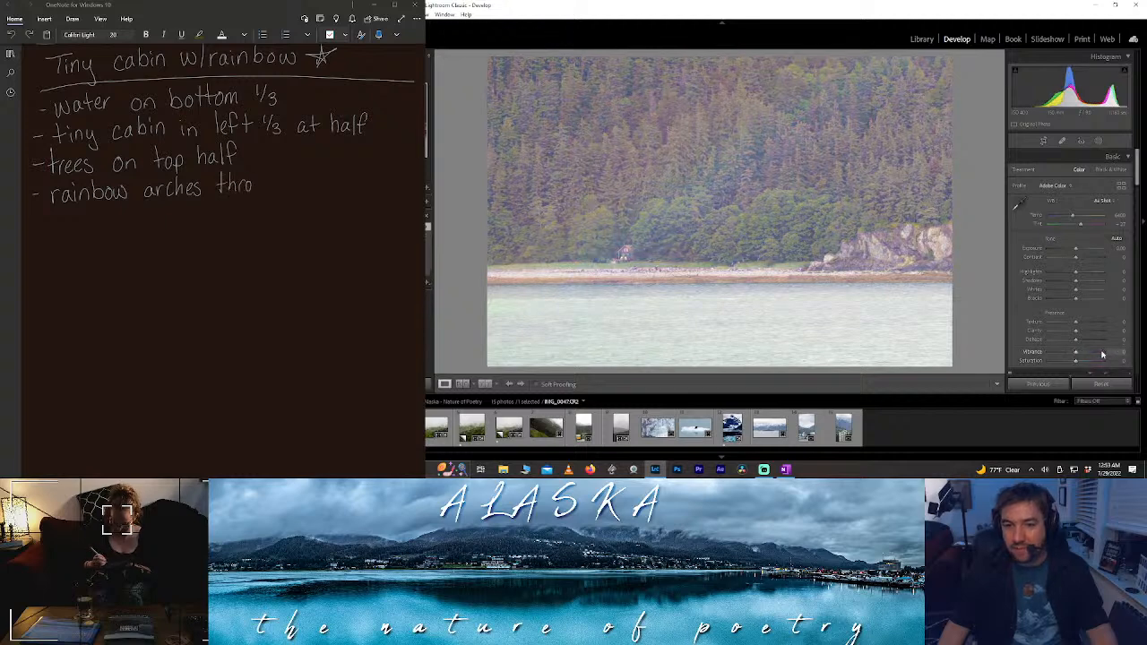
- Set the photo's Saturation to +74 and Texture to +42, resetting a trial Dehaze increase in between
left_click(1095, 361)
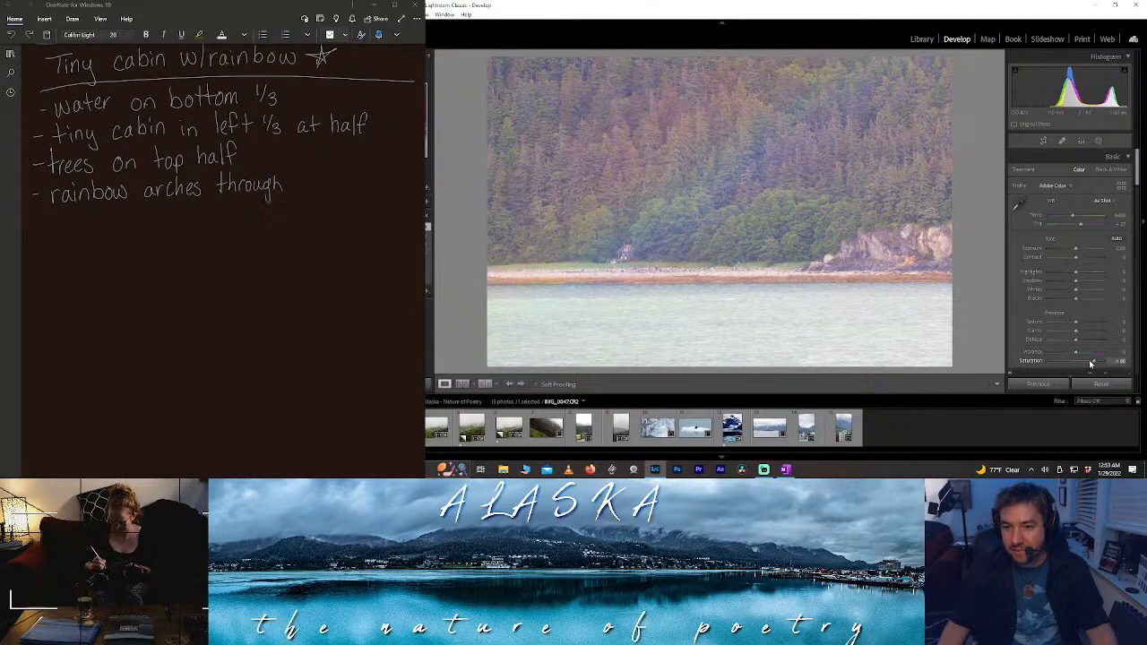
mouse_move(1090, 362)
left_mouse_down()
mouse_move(1110, 334)
mouse_move(1087, 341)
left_mouse_up()
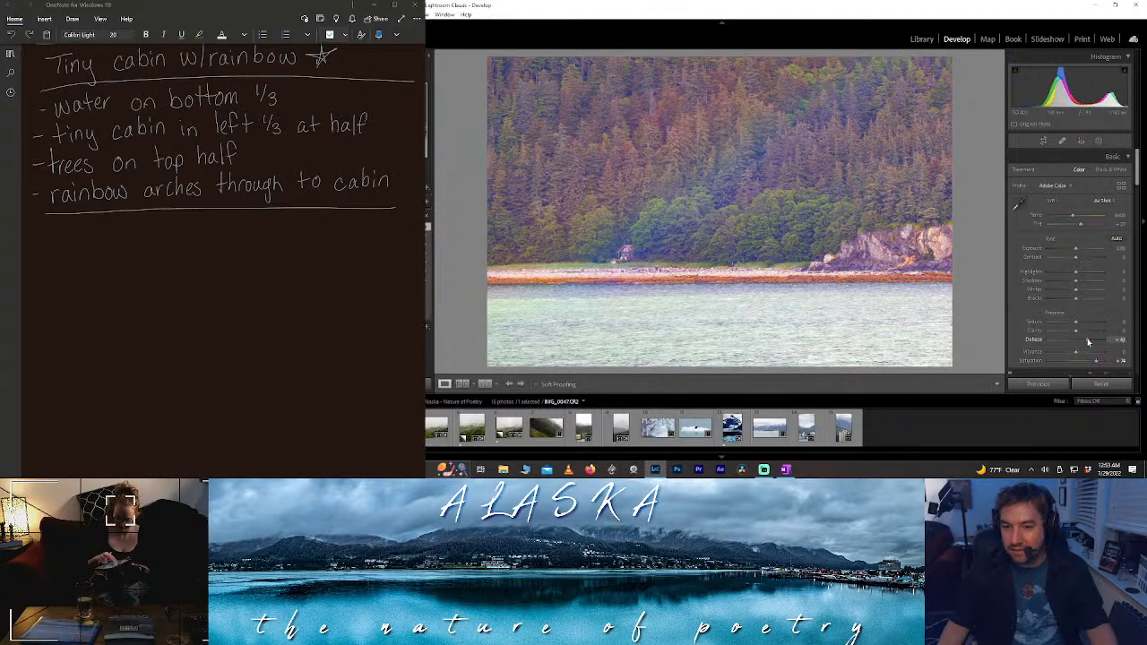
double_click(1087, 342)
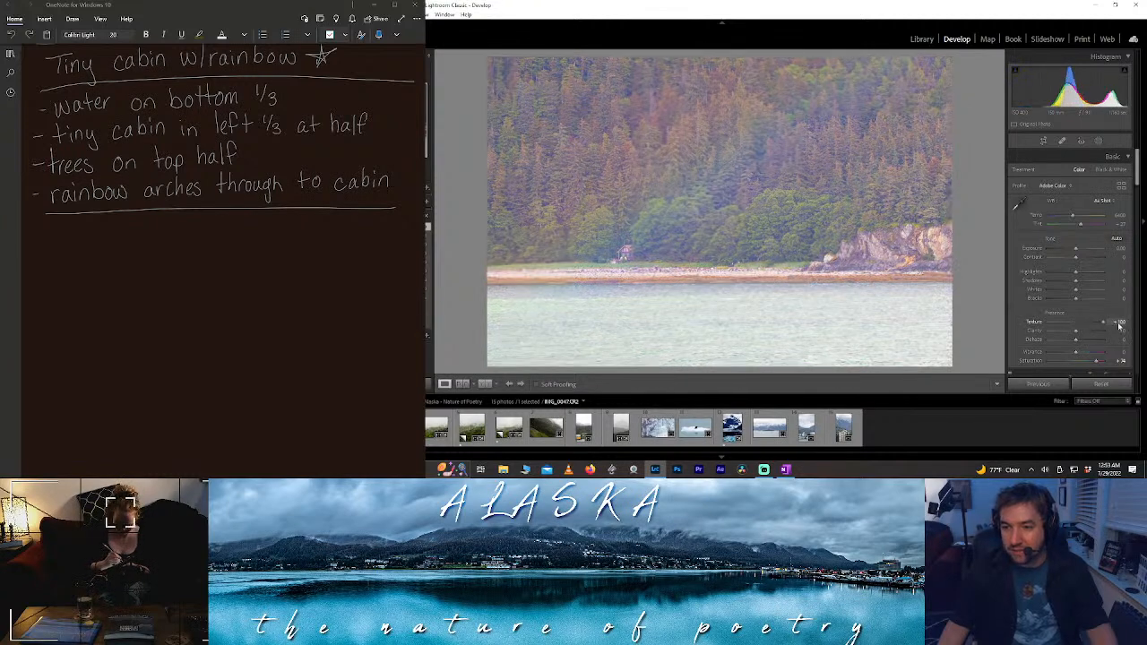
type("40")
key("Return")
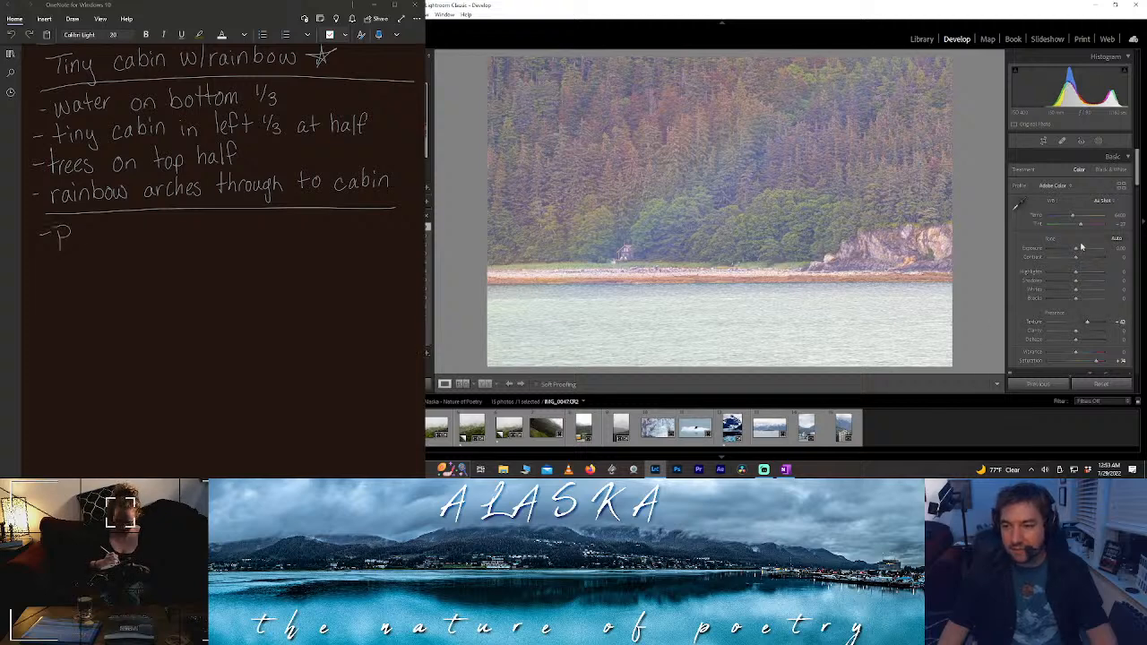
- Try Clarity at +100 and reset it, set Dehaze to +19, and lower Blacks to about -35
left_click_drag(1075, 330, 1103, 331)
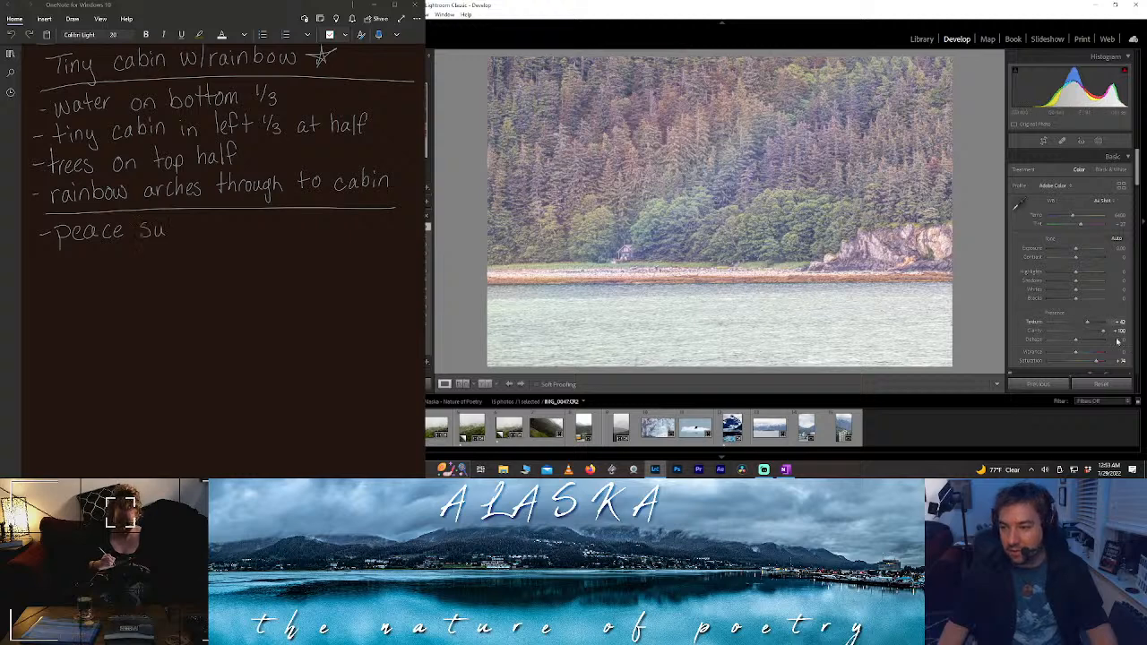
left_click_drag(1107, 333, 1085, 334)
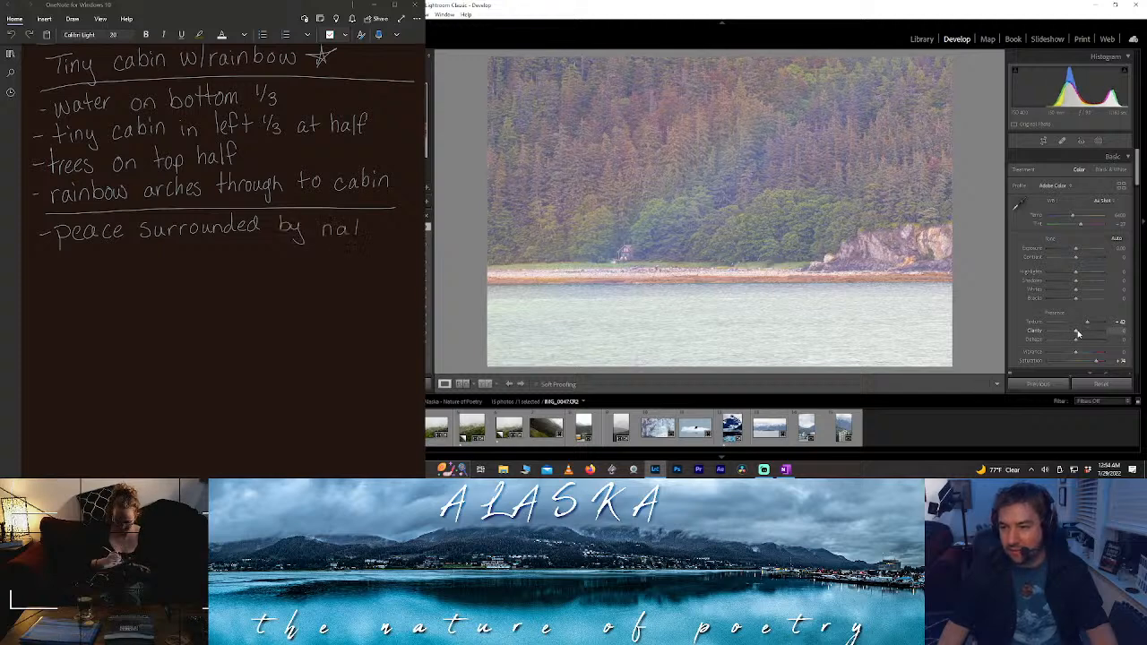
left_click_drag(1080, 342, 1081, 342)
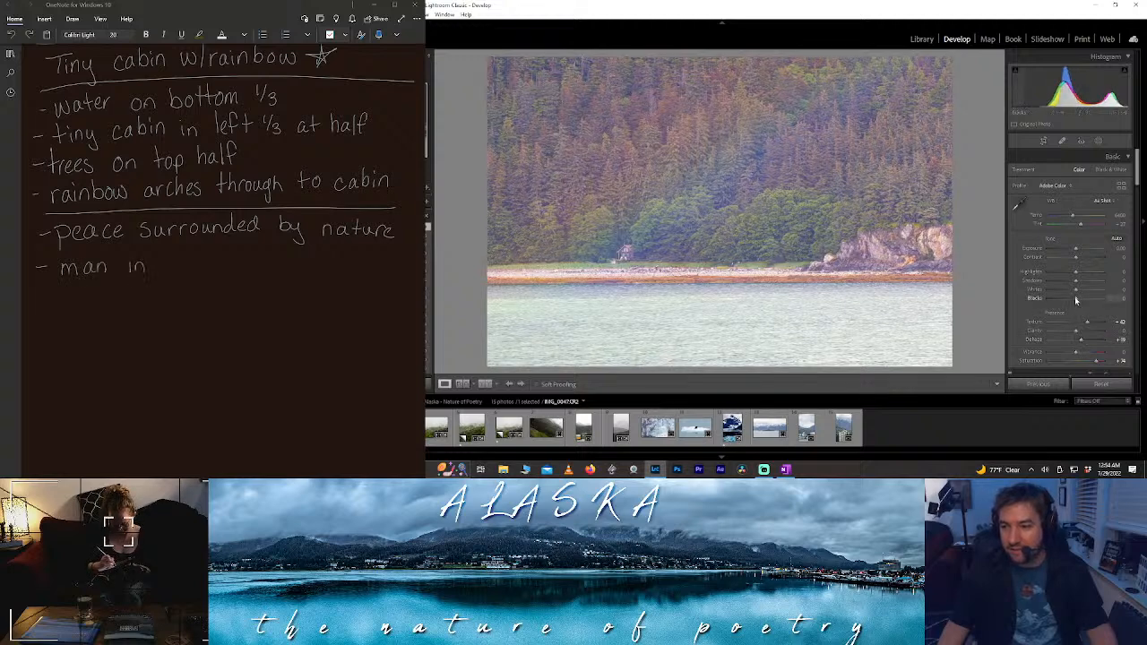
mouse_move(1074, 299)
left_mouse_down()
mouse_move(1052, 299)
mouse_move(1066, 301)
left_mouse_up()
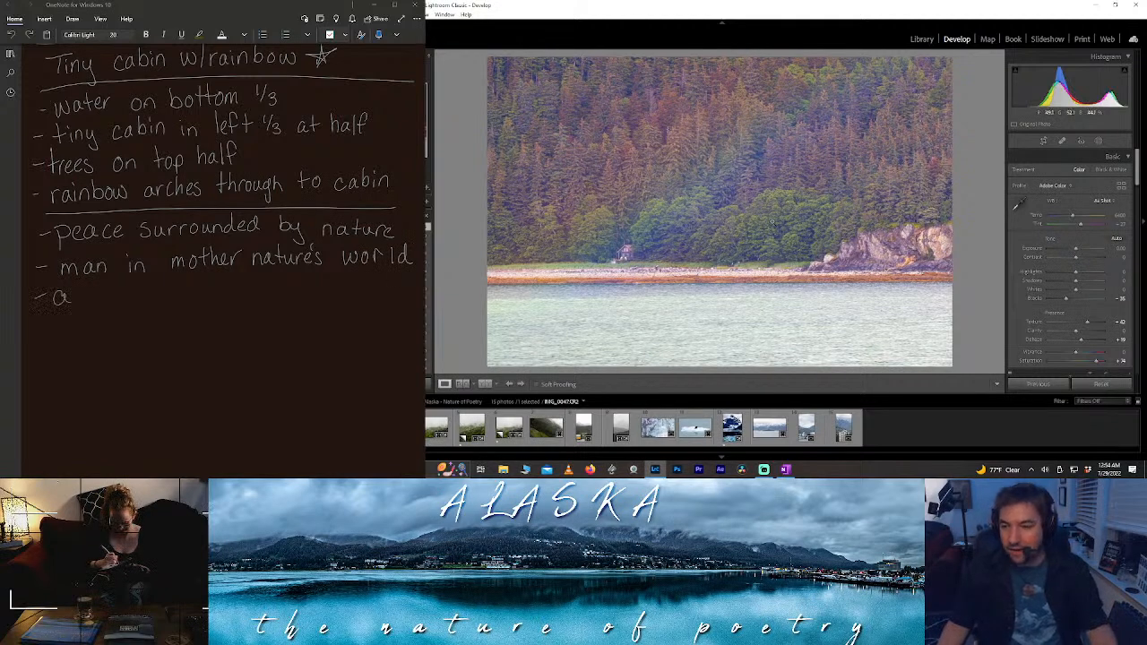
- Crop the cabin photo to the 4 x 5 / 8 x 10 ratio, shift the frame toward the original's left edge, and widen it
left_click(1042, 140)
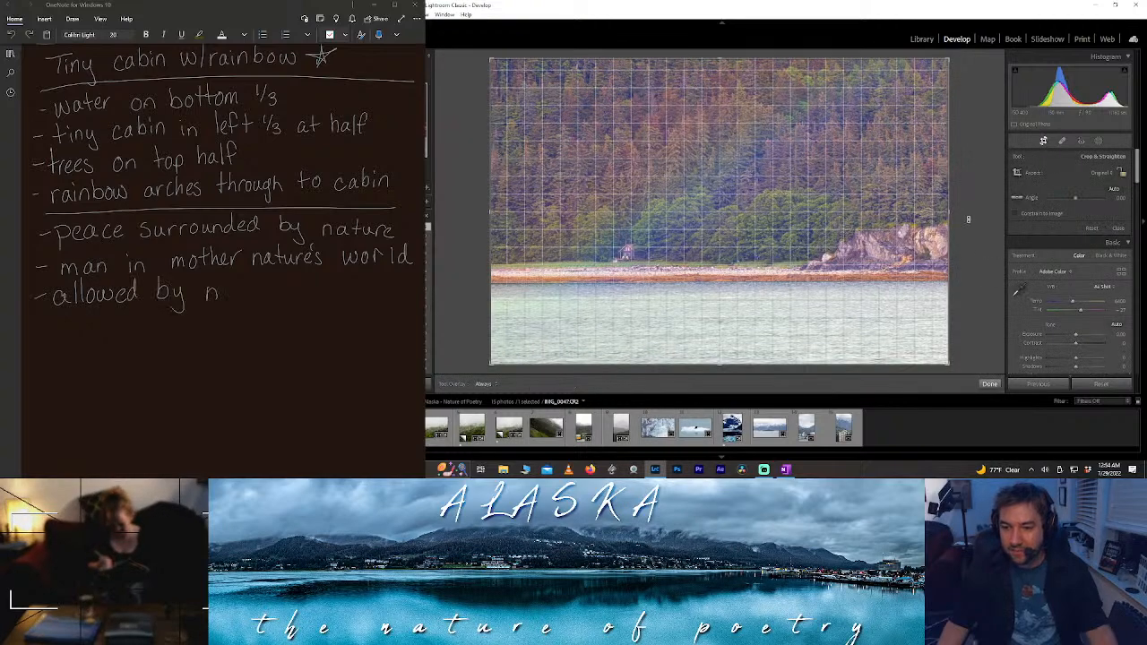
left_click(989, 384)
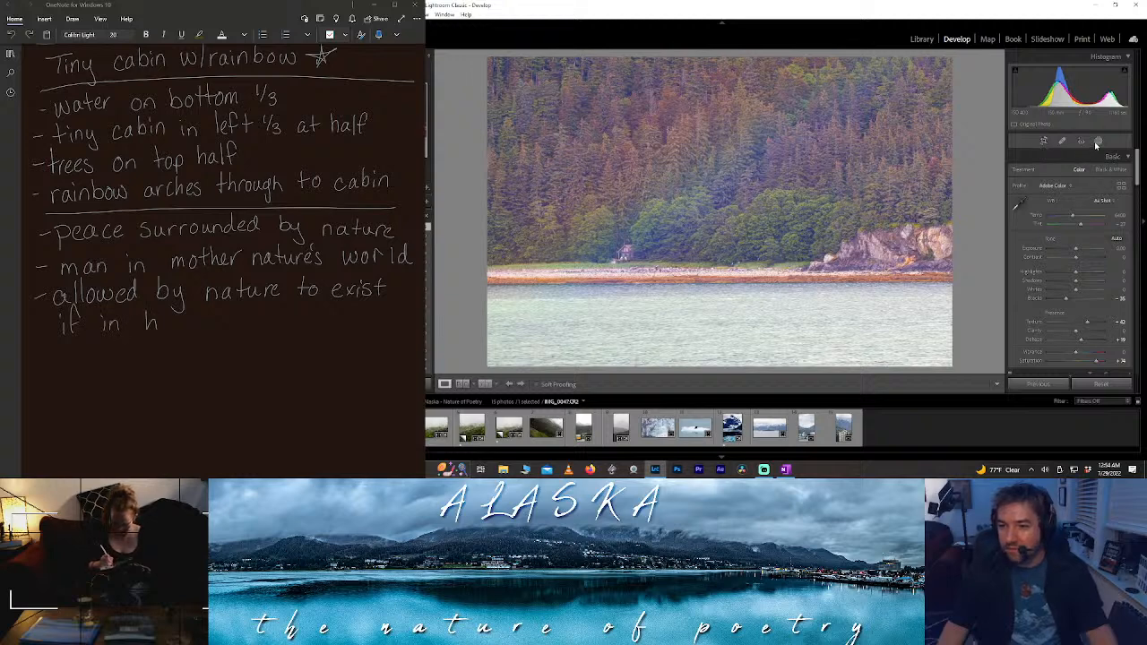
left_click(1043, 142)
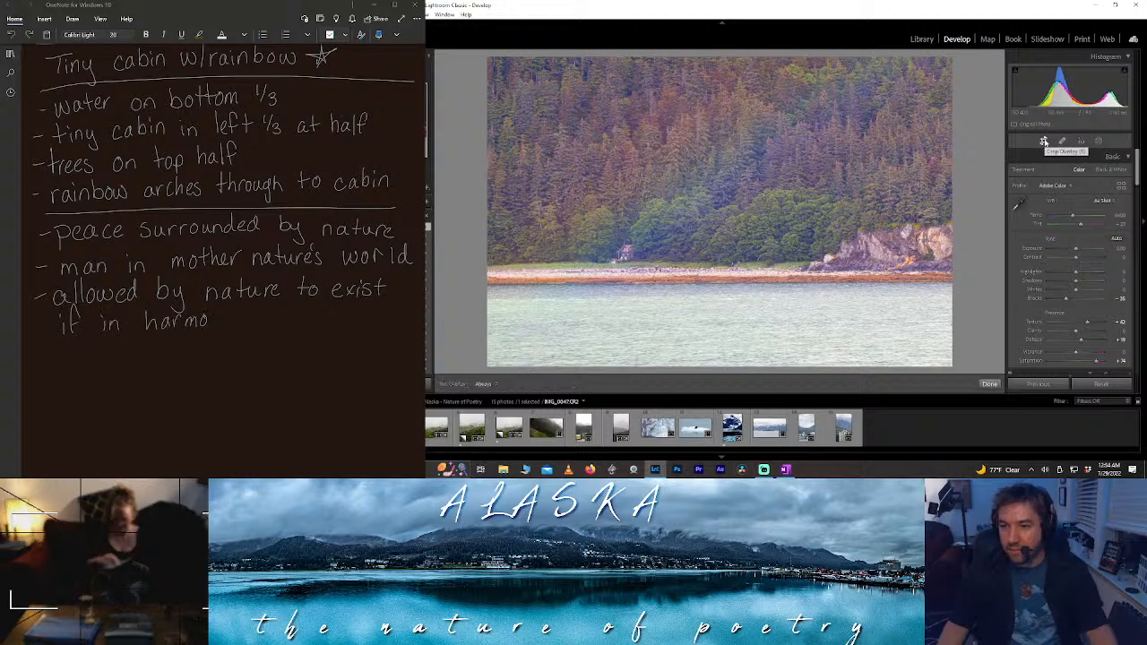
left_click(1109, 172)
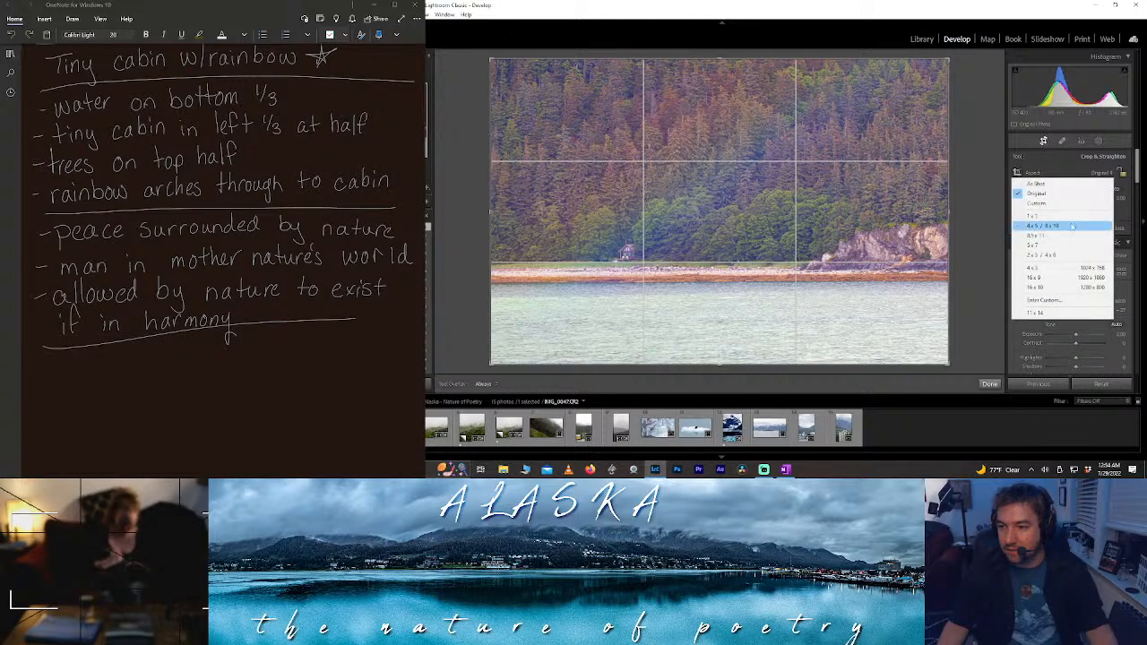
left_click(1071, 226)
left_click_drag(824, 238, 901, 238)
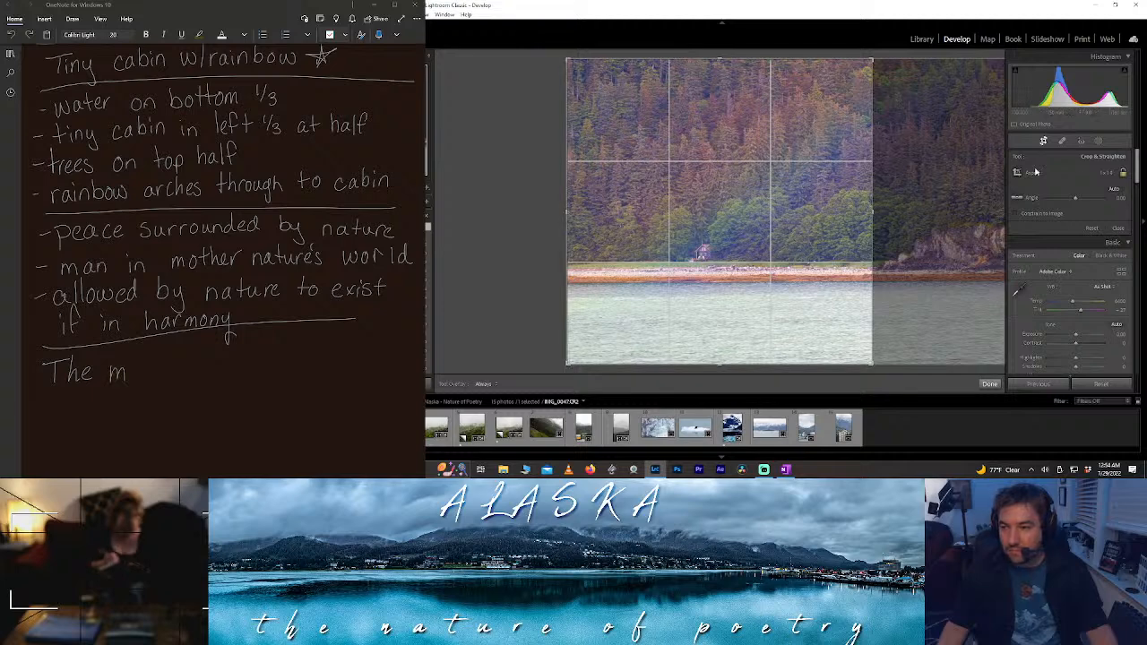
mouse_move(873, 219)
left_mouse_down()
mouse_move(912, 219)
mouse_move(895, 219)
left_mouse_up()
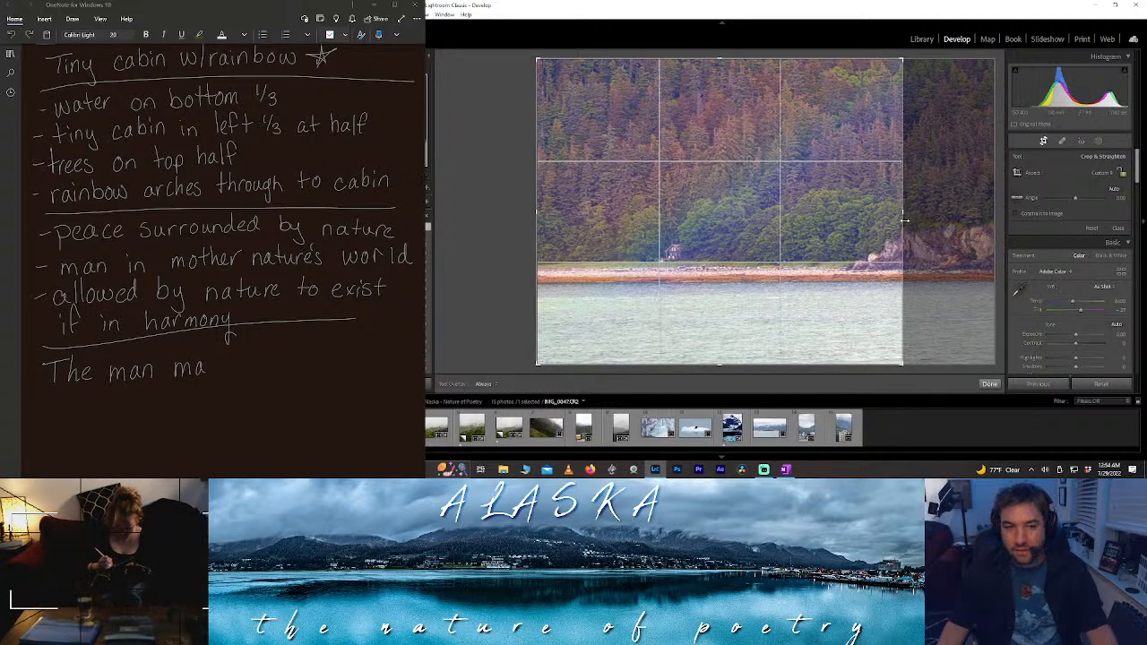
- Trim the water from the crop's lower edge, rotate it slightly, undo a trial widening to the right, and apply the crop
mouse_move(714, 366)
left_mouse_down()
mouse_move(704, 321)
mouse_move(700, 339)
mouse_move(785, 336)
left_mouse_up()
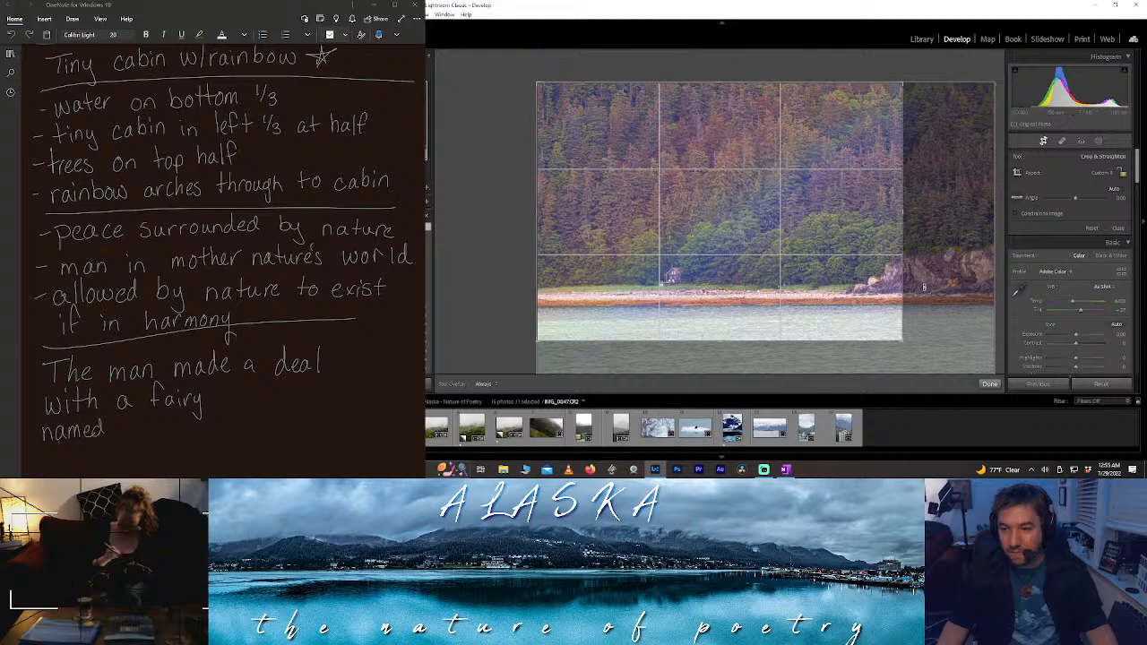
left_click_drag(924, 288, 923, 288)
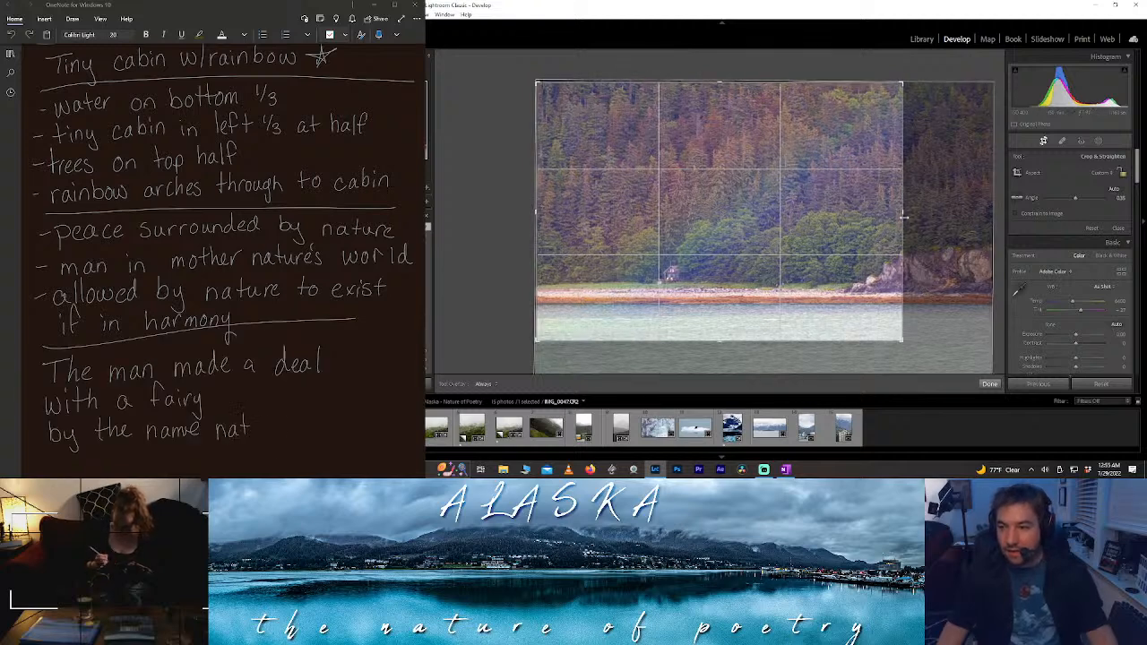
left_click_drag(904, 217, 962, 216)
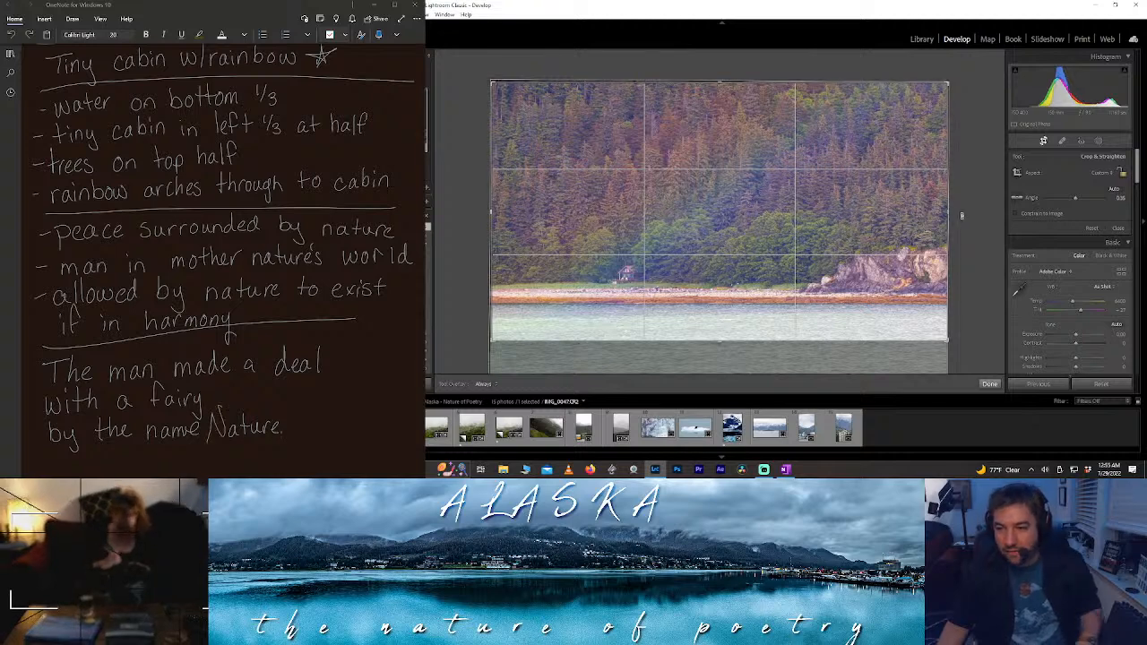
key("ctrl+z")
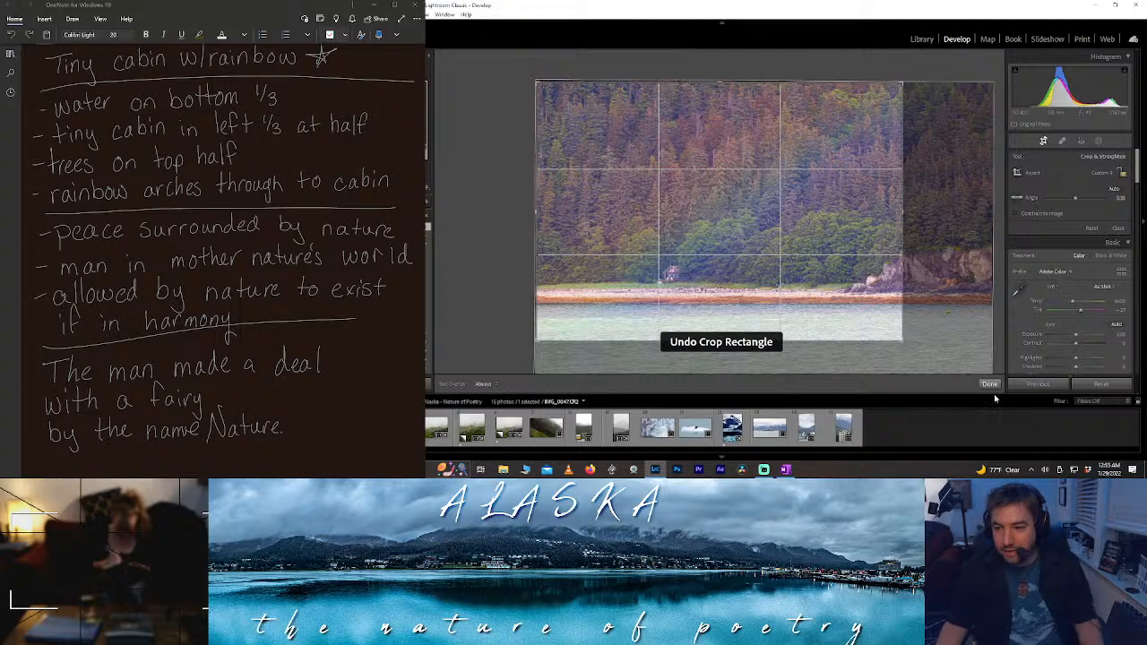
left_click(989, 384)
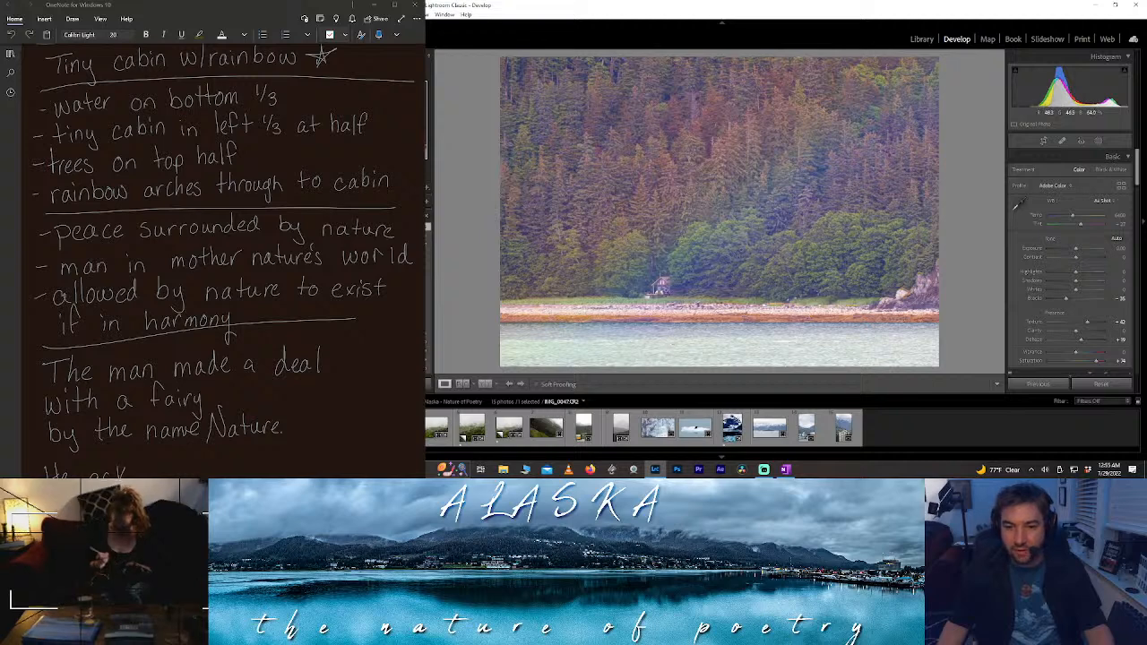
left_click(1044, 142)
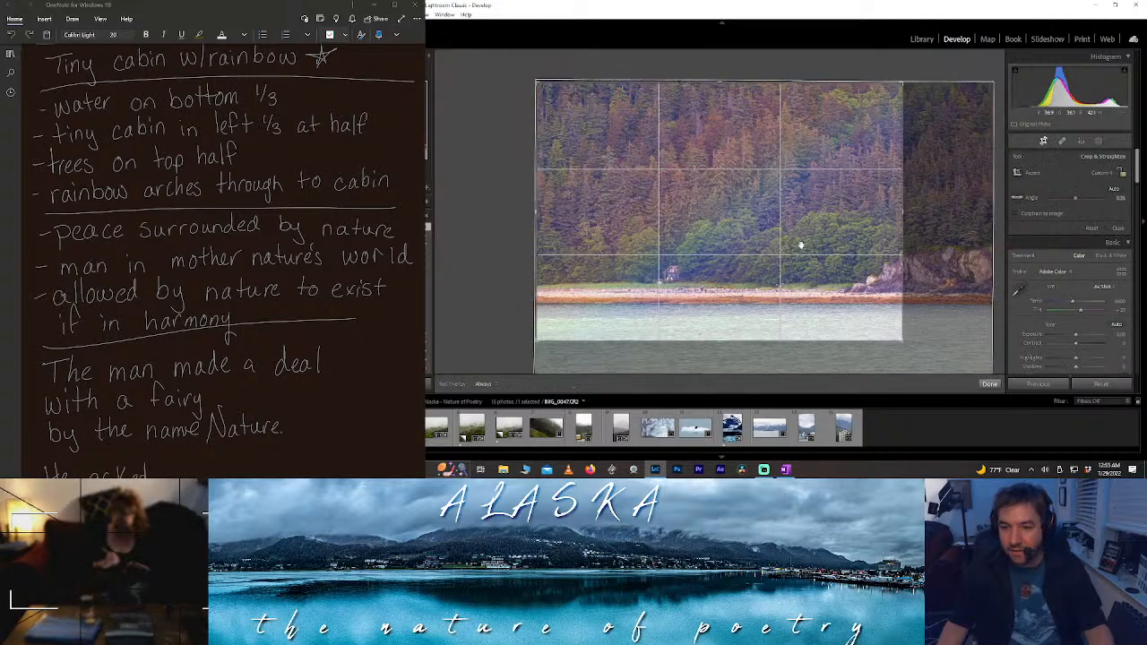
left_click(989, 383)
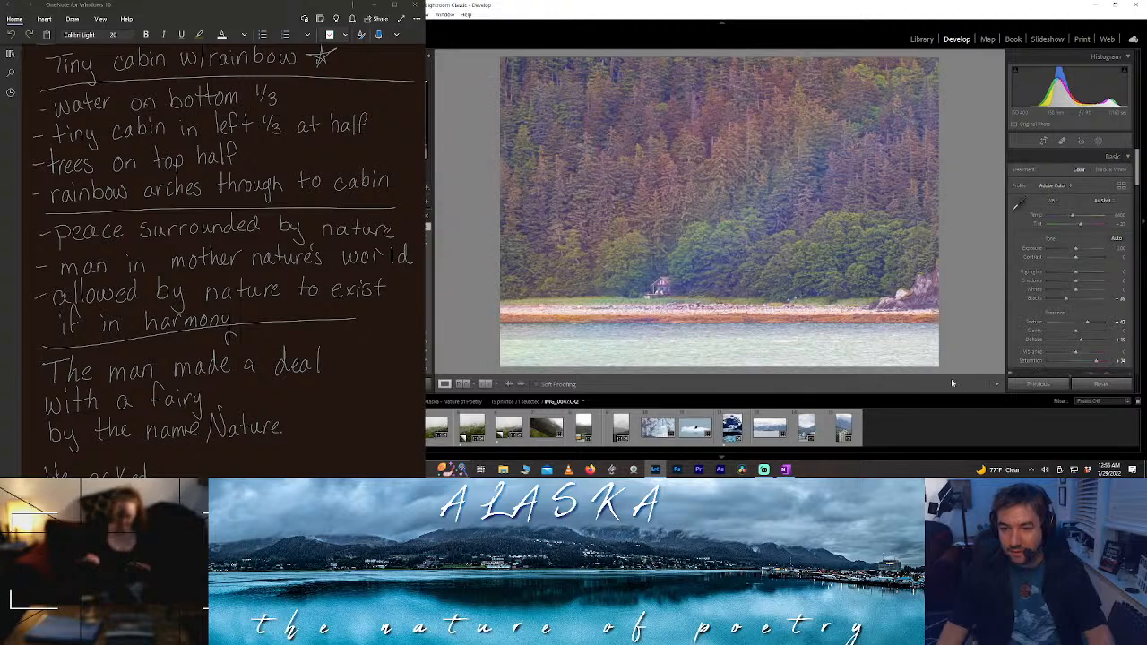
- Mask the shoreline with Select Subject and set its Saturation to about -60, Blacks to about -30 and Temp to about -7
left_click(1099, 142)
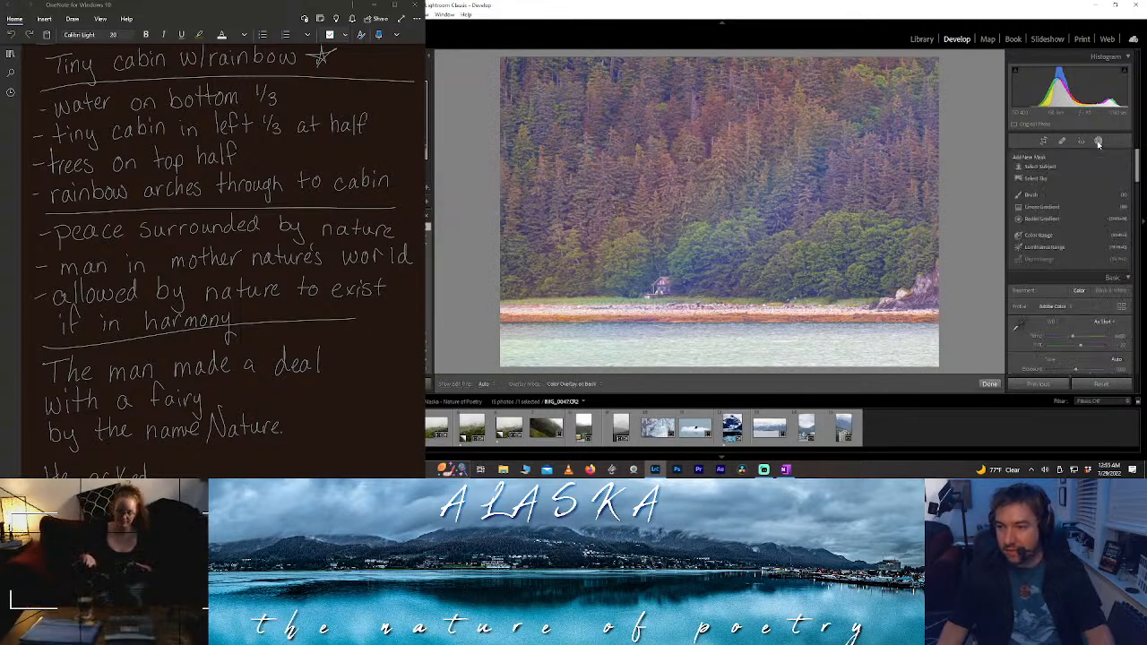
left_click(1041, 167)
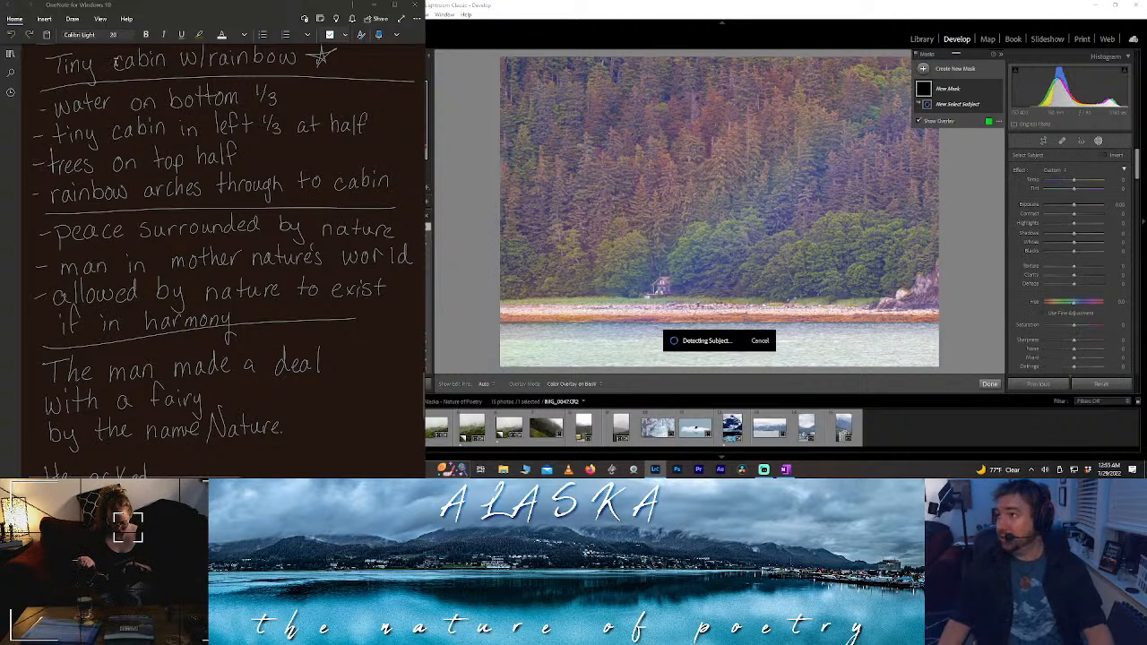
scroll(241, 325, "down", 5)
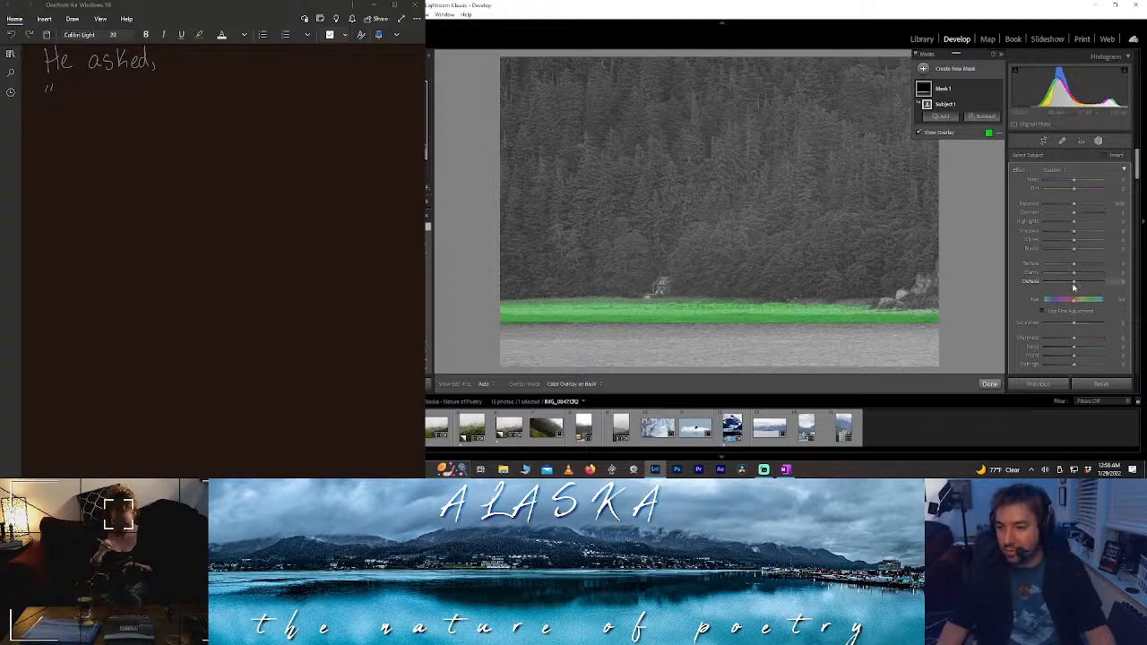
left_click_drag(1070, 323, 1061, 323)
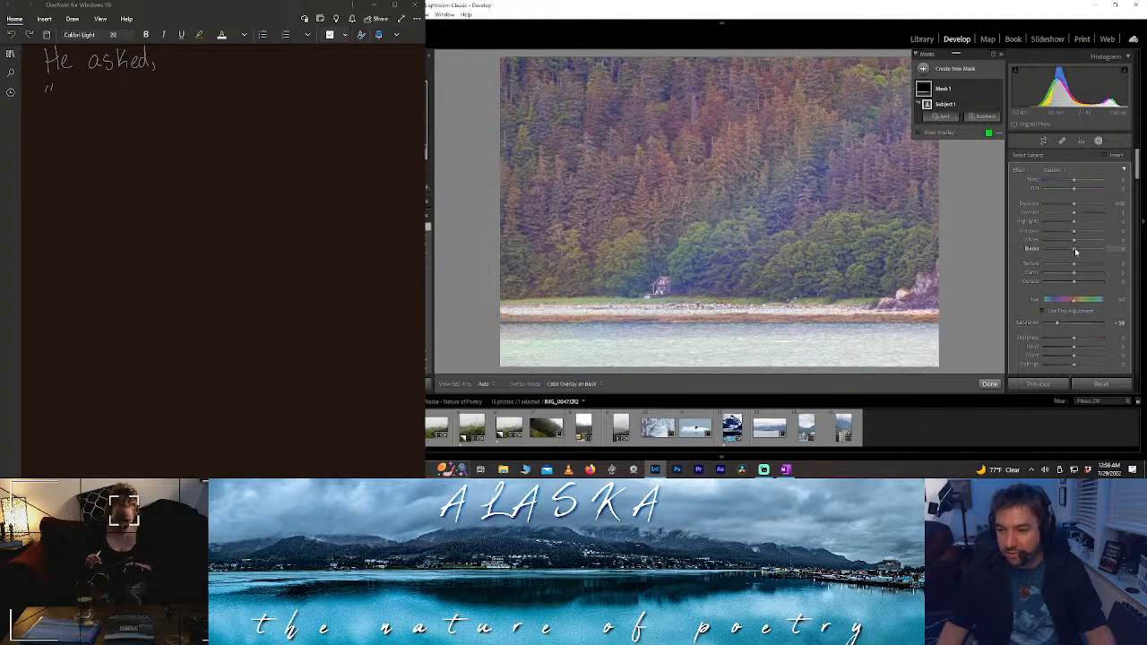
left_click_drag(1073, 248, 1064, 252)
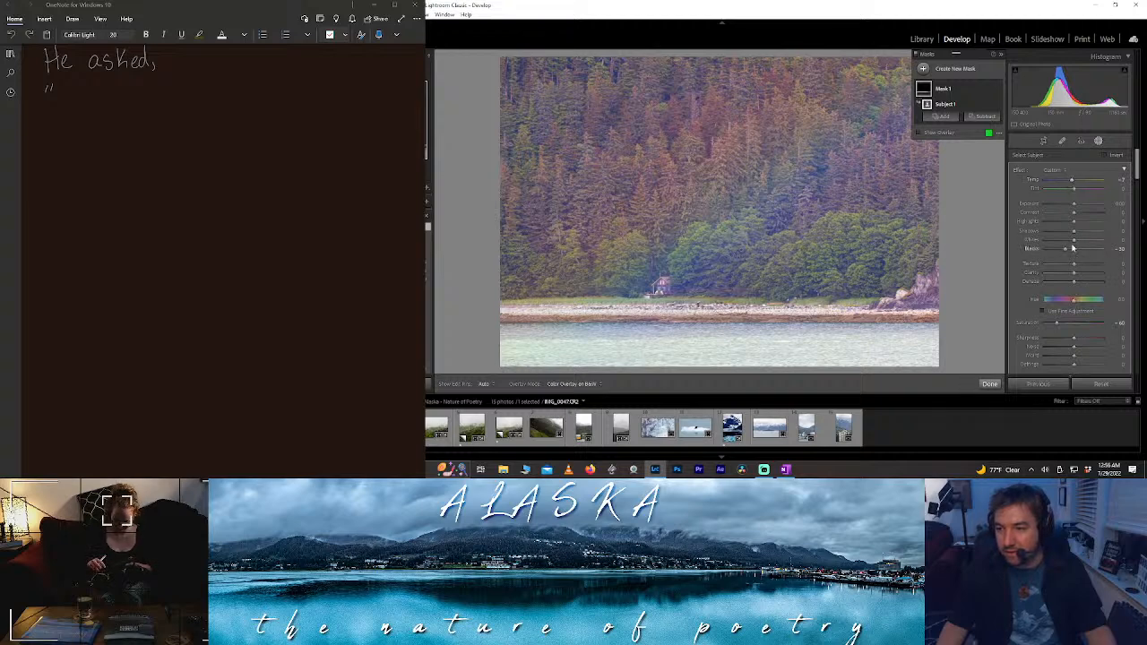
mouse_move(1074, 227)
left_mouse_down()
mouse_move(1086, 227)
mouse_move(1075, 228)
left_mouse_up()
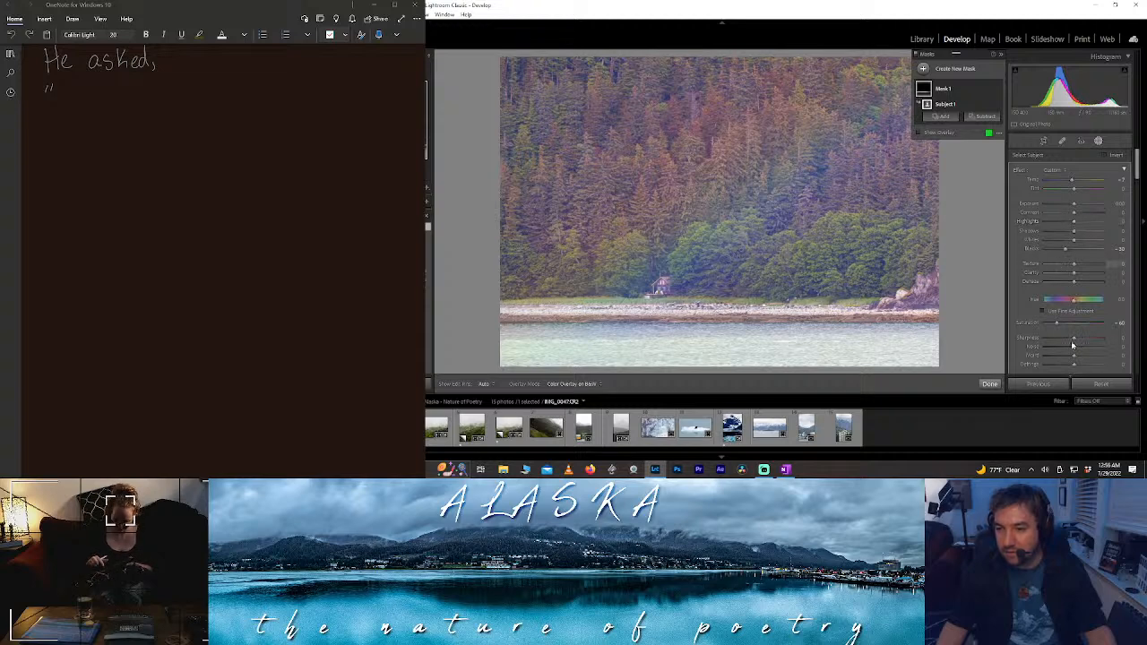
left_click(990, 384)
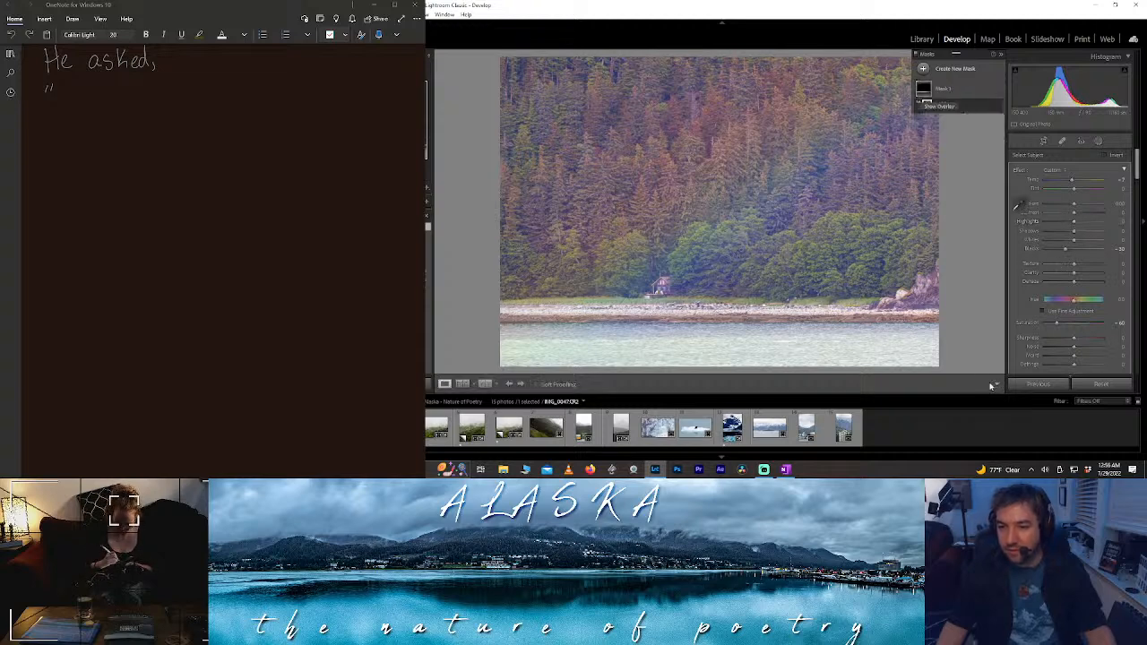
- Add a linear gradient mask over the water, cool its Temp to about -50, and shift the gradient slightly up to the shoreline
left_click(1098, 142)
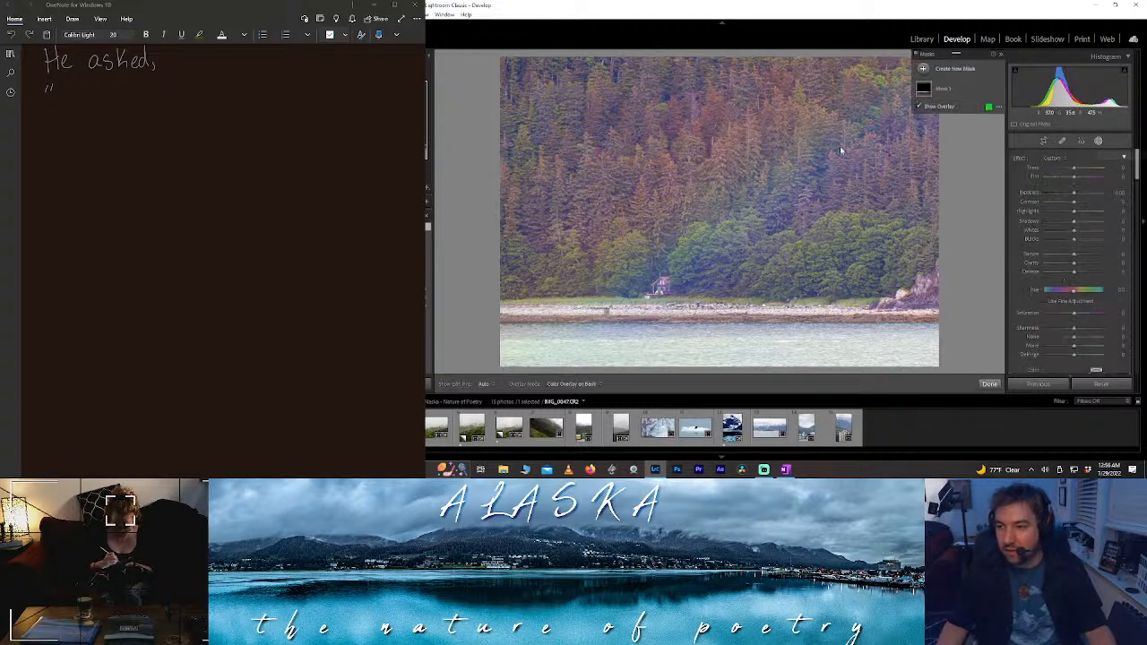
left_click(955, 68)
left_click(958, 131)
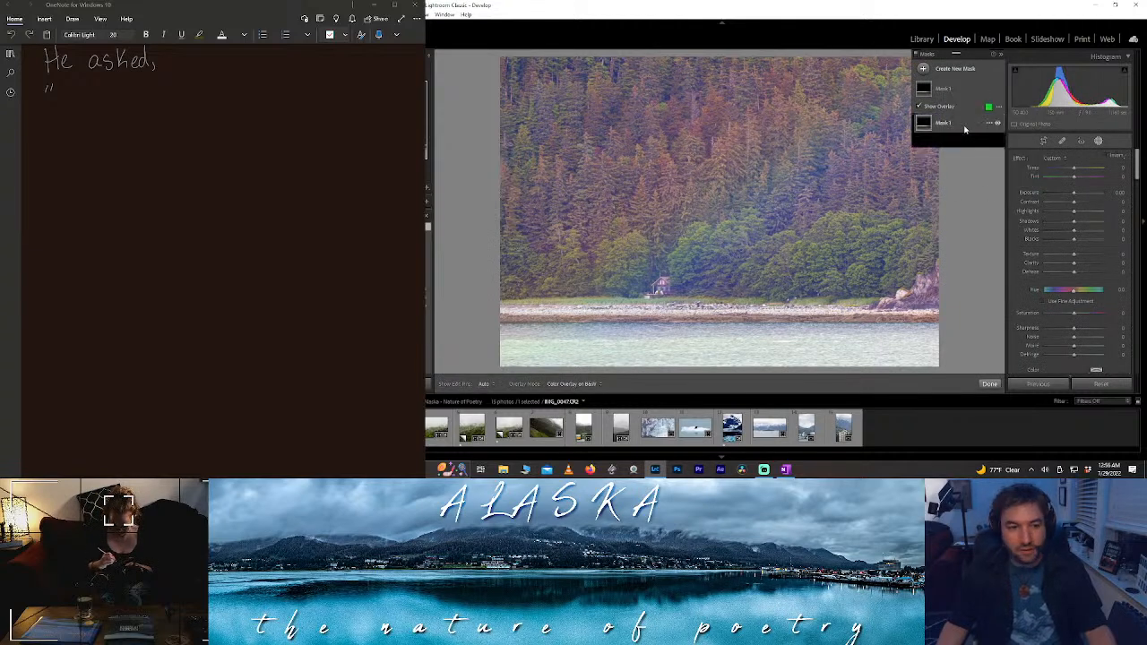
left_click_drag(605, 311, 706, 310)
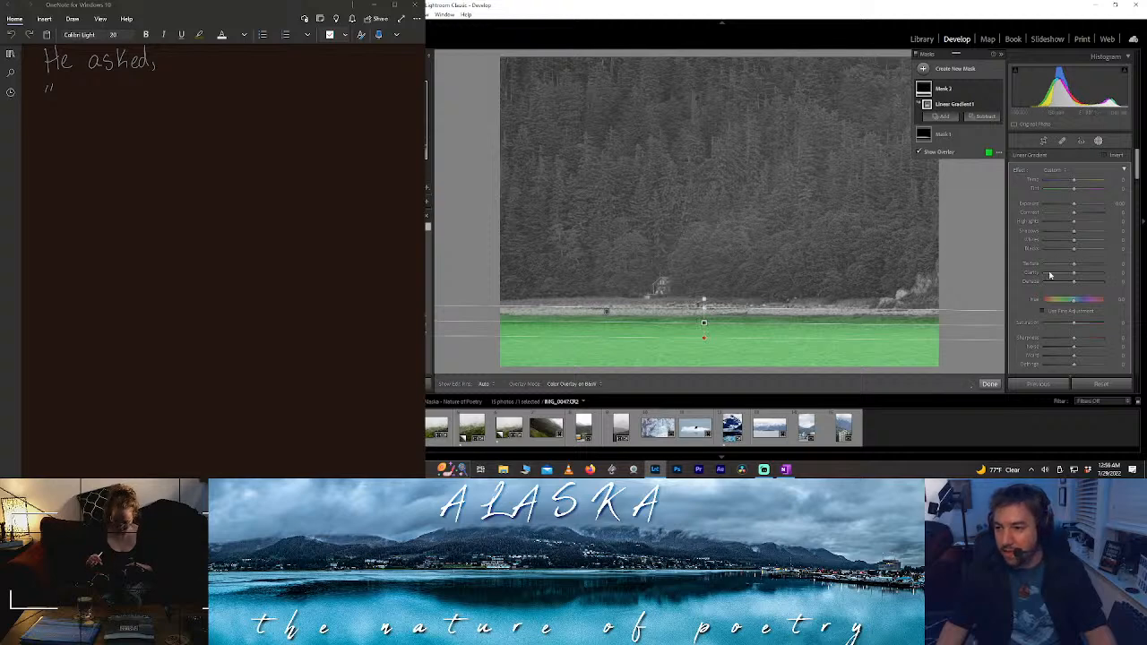
left_click(1059, 181)
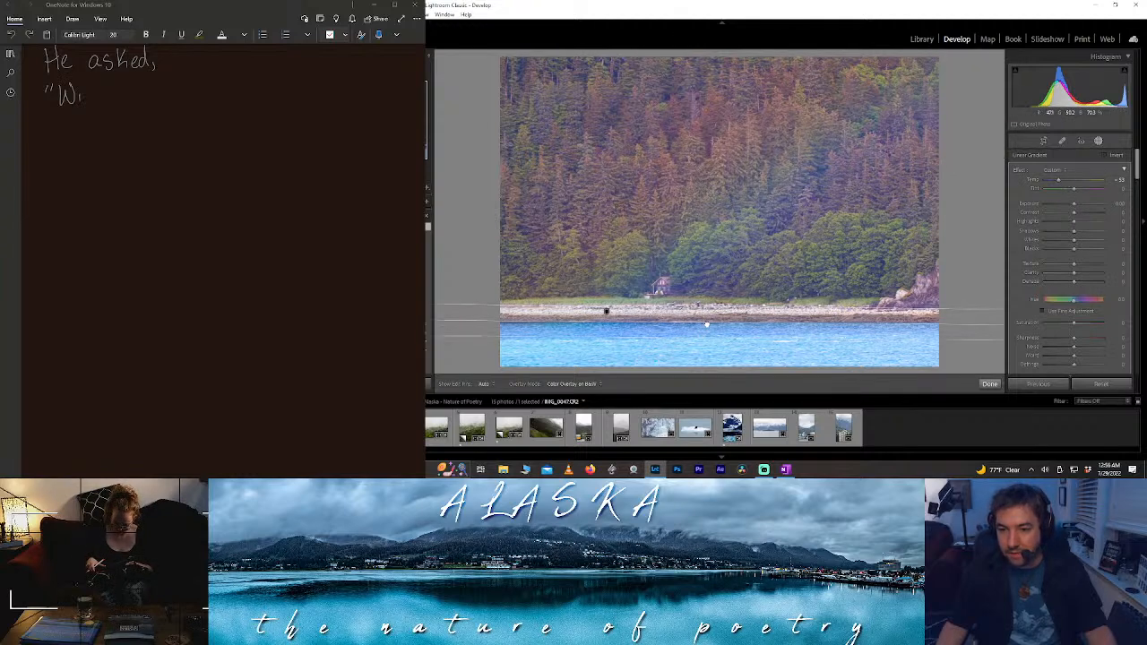
left_click_drag(702, 321, 706, 320)
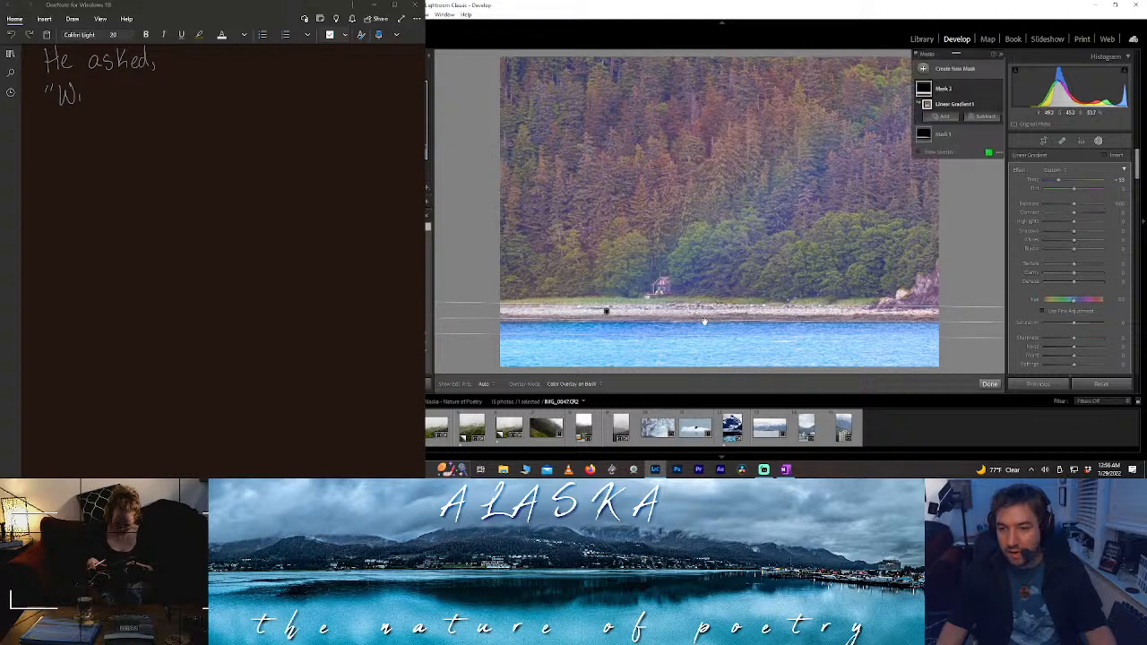
left_click(988, 384)
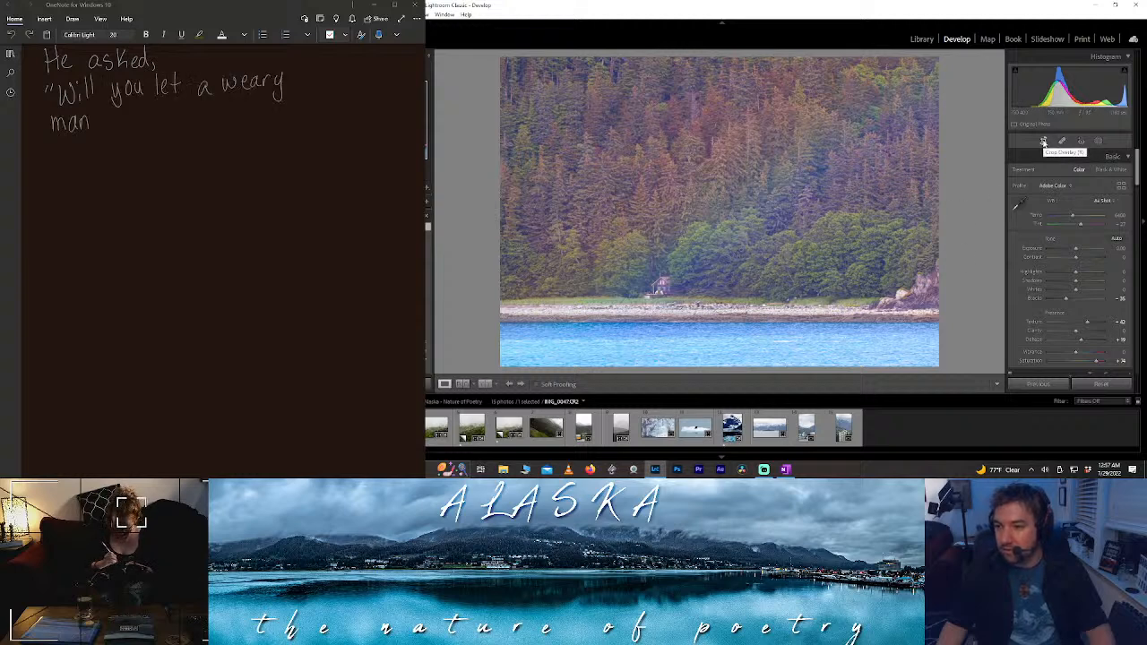
- Create a new linear gradient mask running diagonally across the photo's lower-right area, outside the rainbow, and adjust its angle and position
left_click(1097, 140)
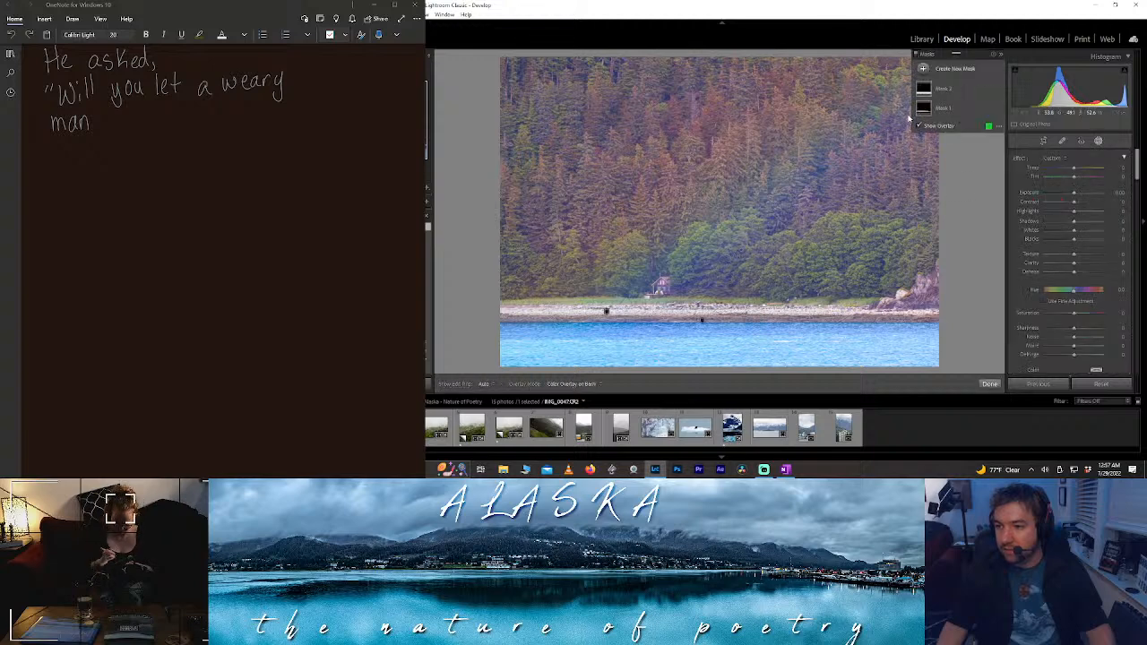
left_click(955, 68)
left_click(969, 136)
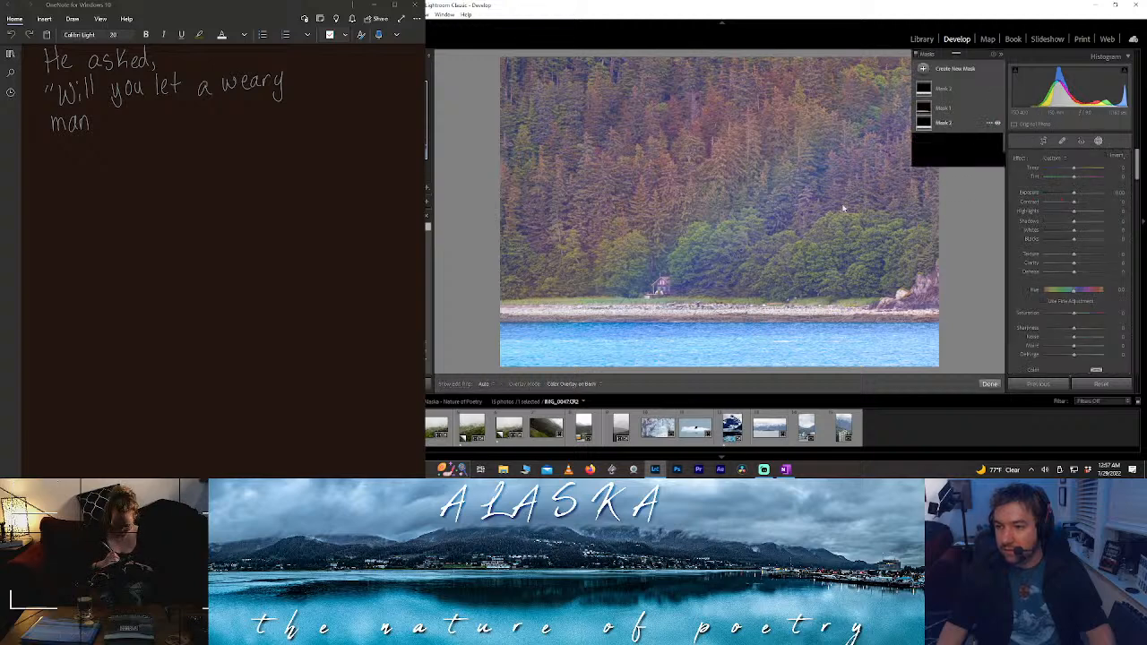
left_click_drag(842, 208, 761, 197)
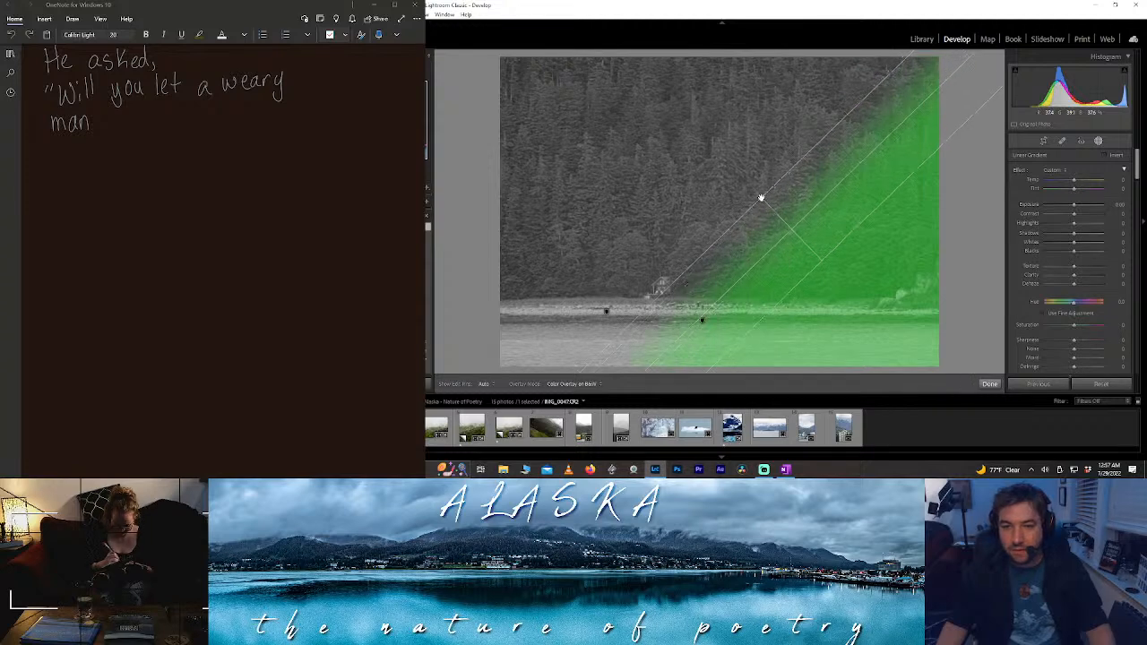
left_click_drag(761, 197, 810, 243)
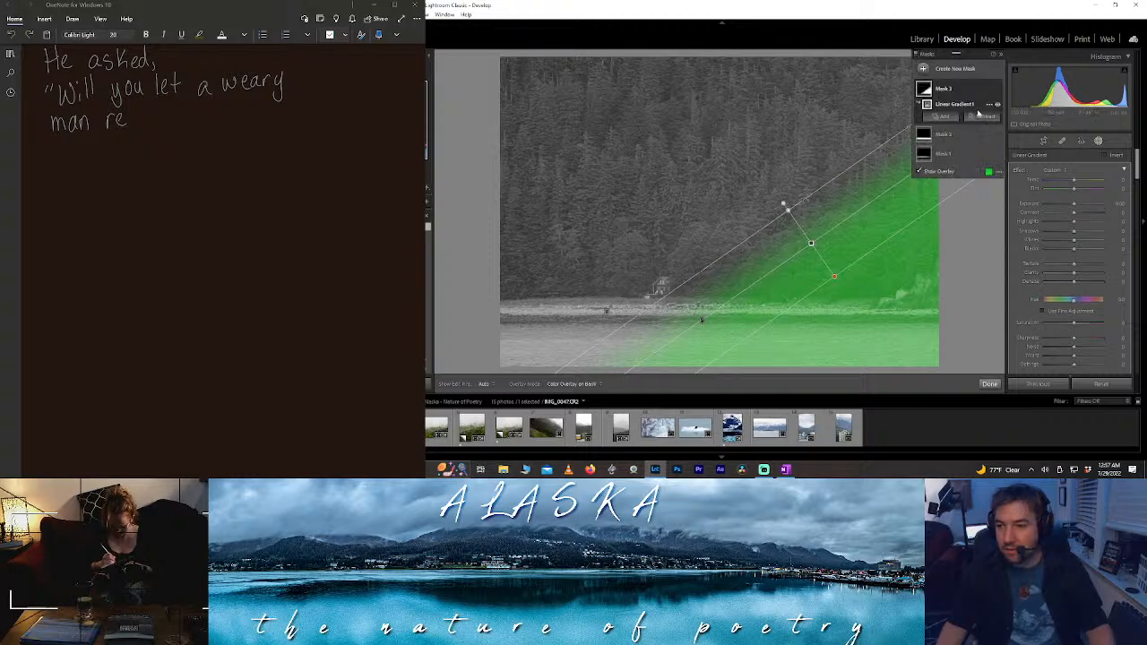
- Add a second diagonal linear gradient to the mask over the photo's upper-left trees and align its edge with the rainbow
left_click(941, 116)
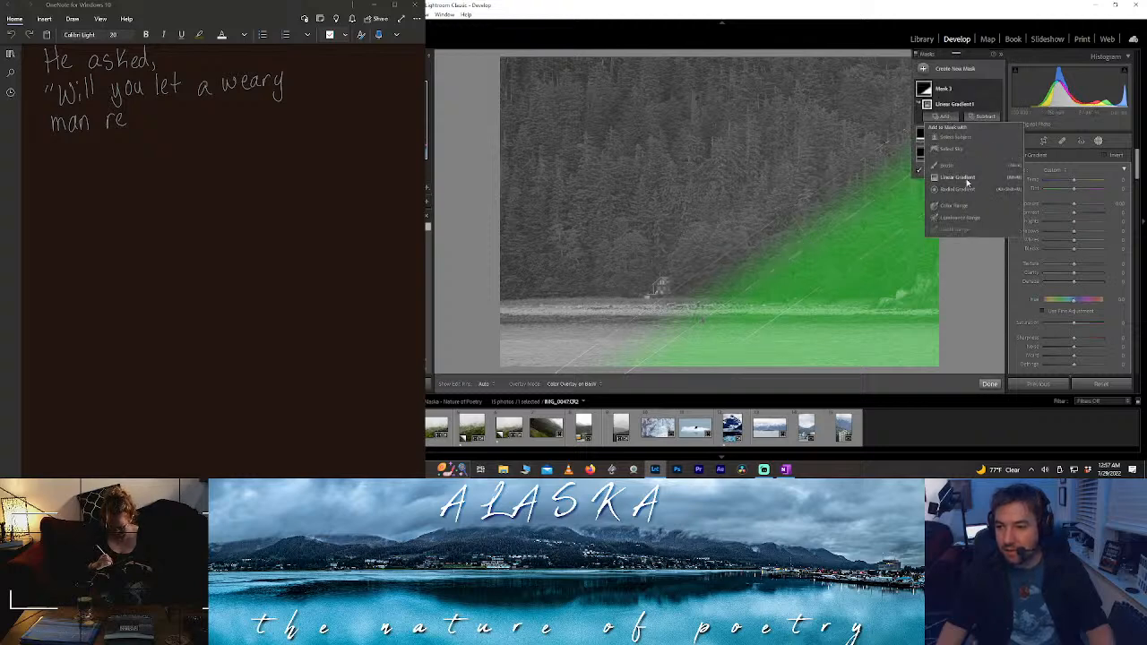
left_click(964, 178)
left_click_drag(635, 211, 619, 141)
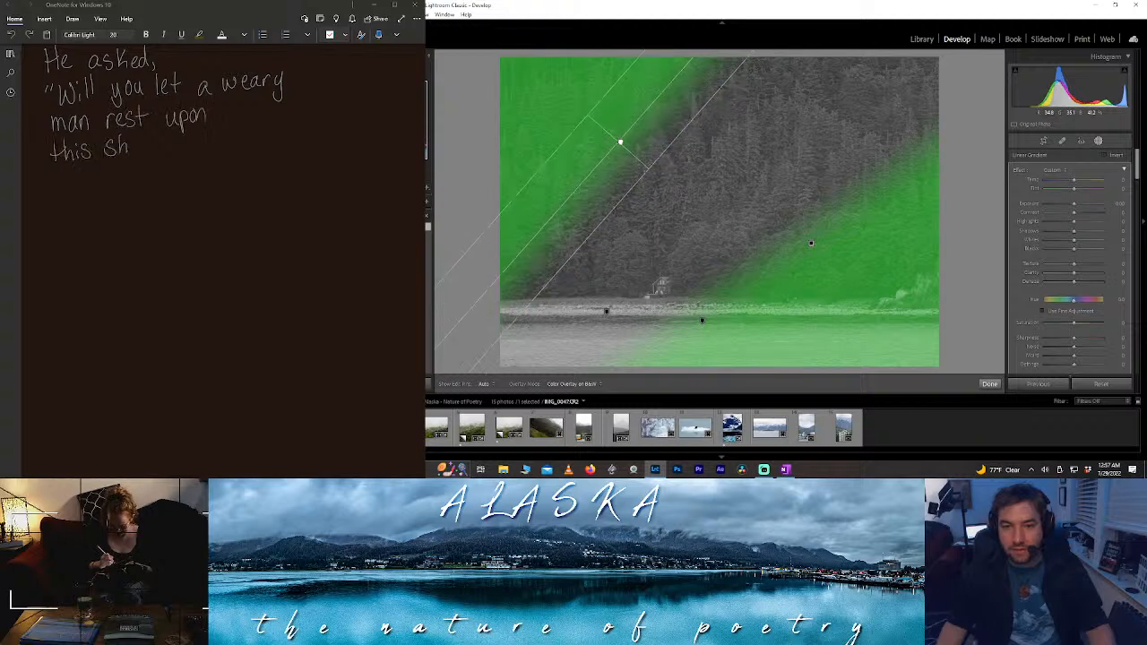
left_click_drag(692, 63, 694, 69)
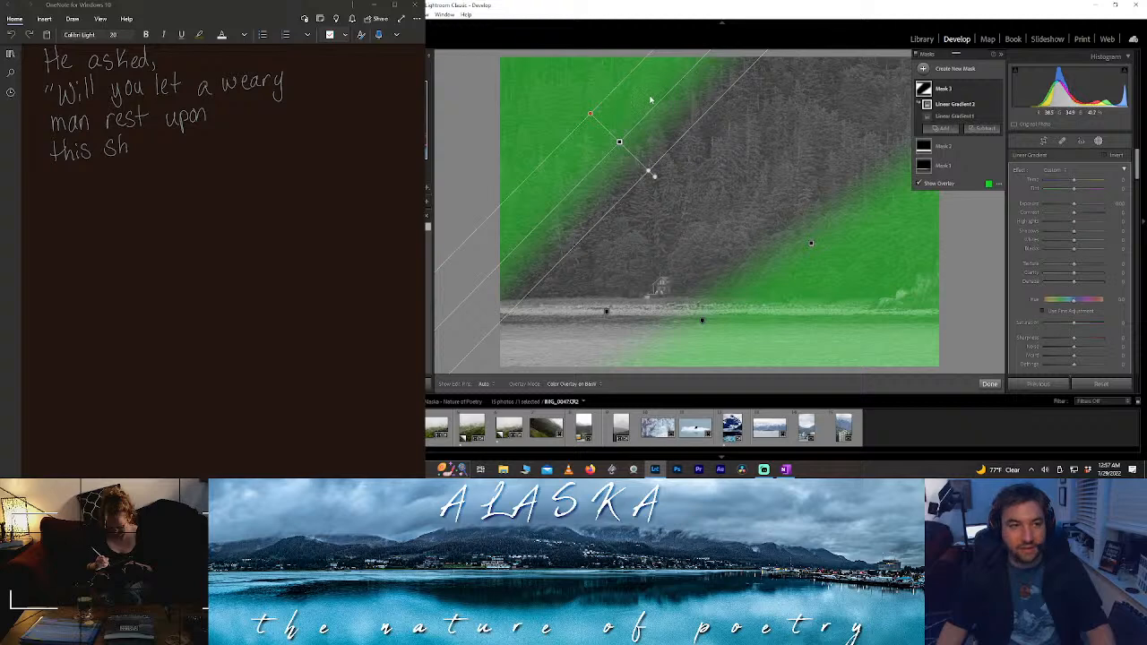
left_click_drag(619, 141, 581, 85)
left_click_drag(622, 126, 609, 141)
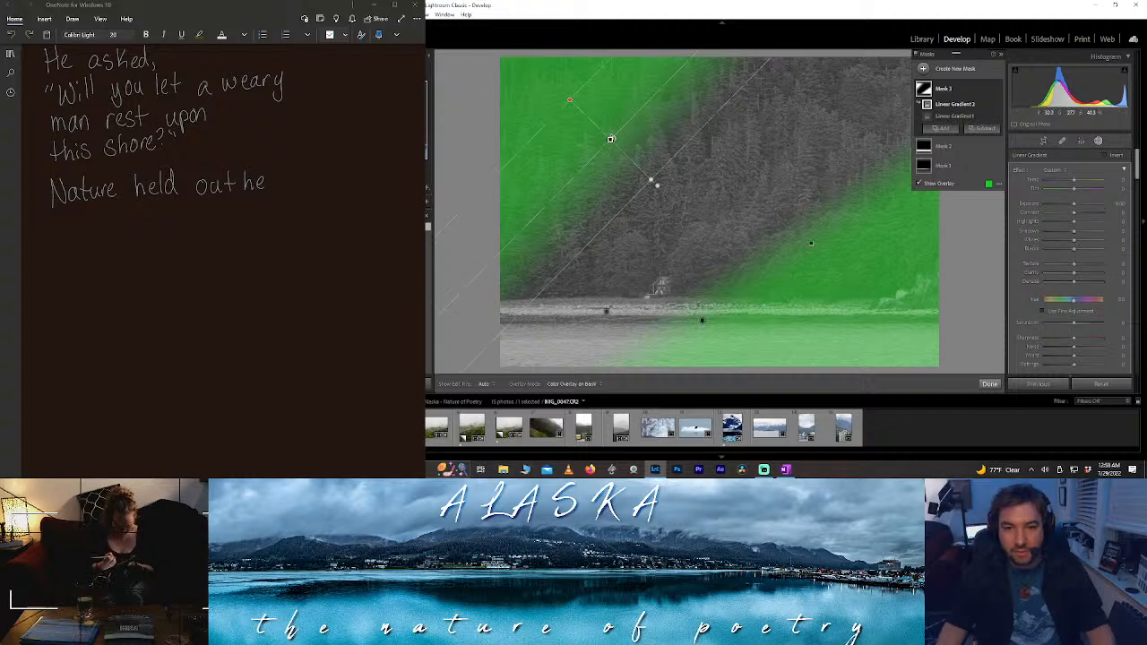
left_click_drag(612, 139, 615, 143)
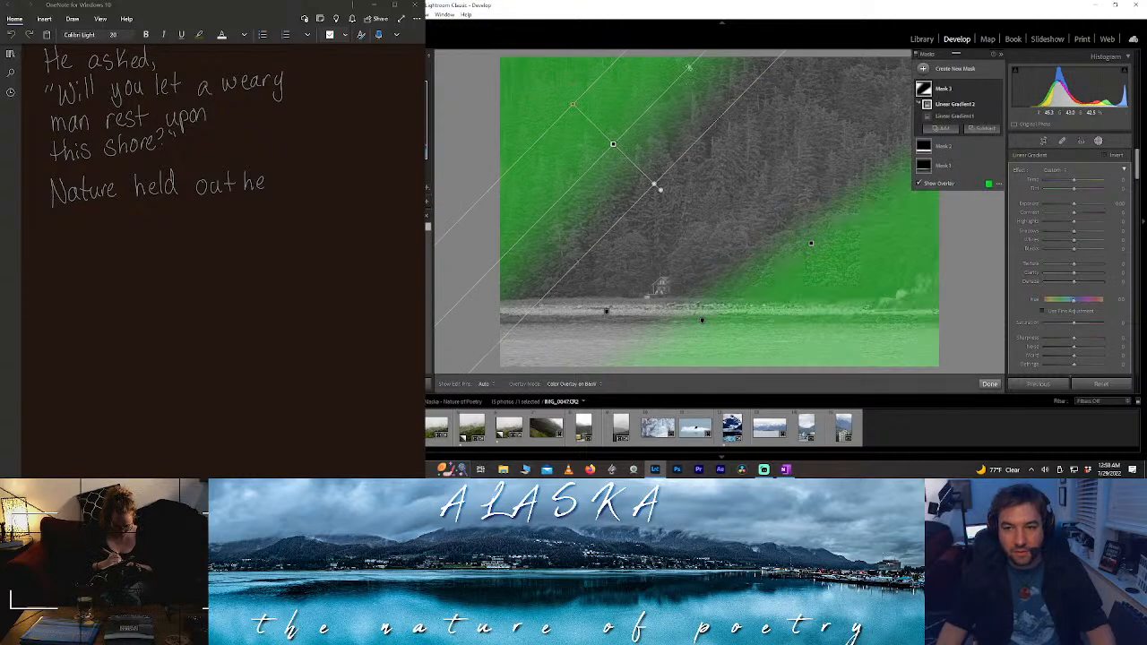
left_click_drag(689, 67, 683, 64)
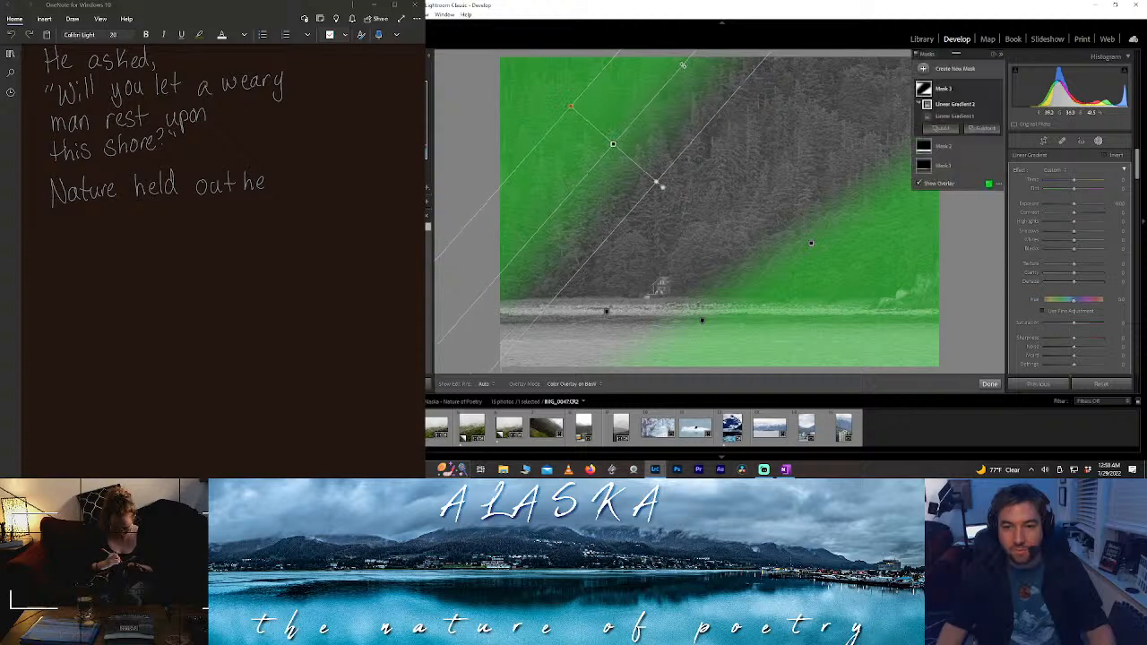
- Subtract a horizontal linear gradient from the diagonal mask so the water and shoreline are excluded
left_click(977, 131)
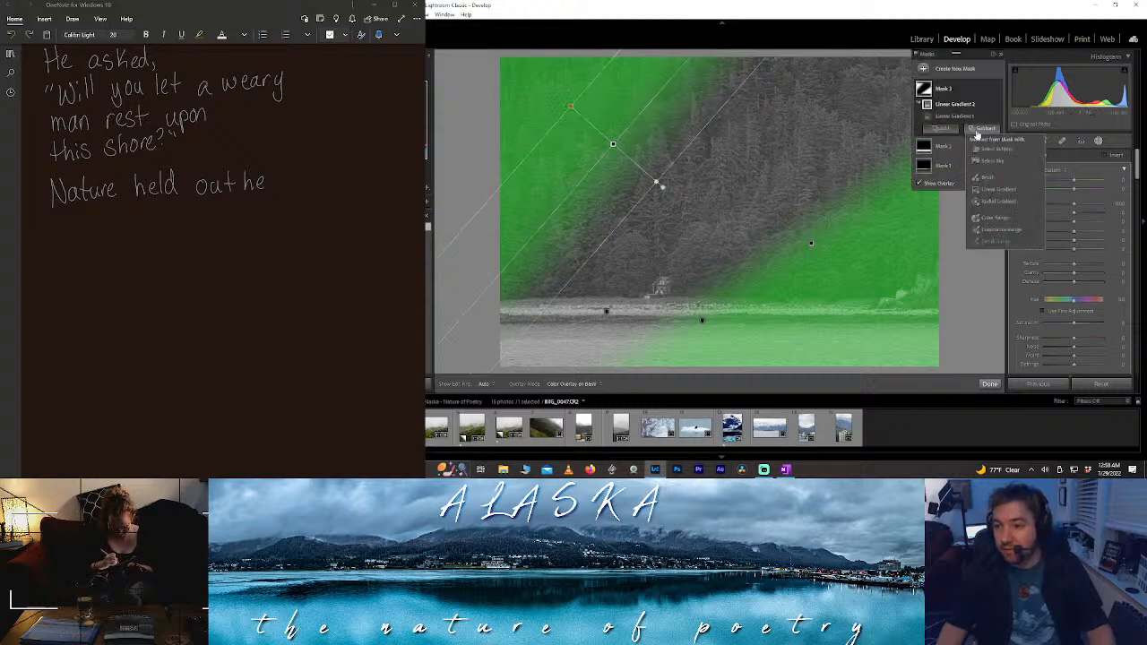
left_click(997, 189)
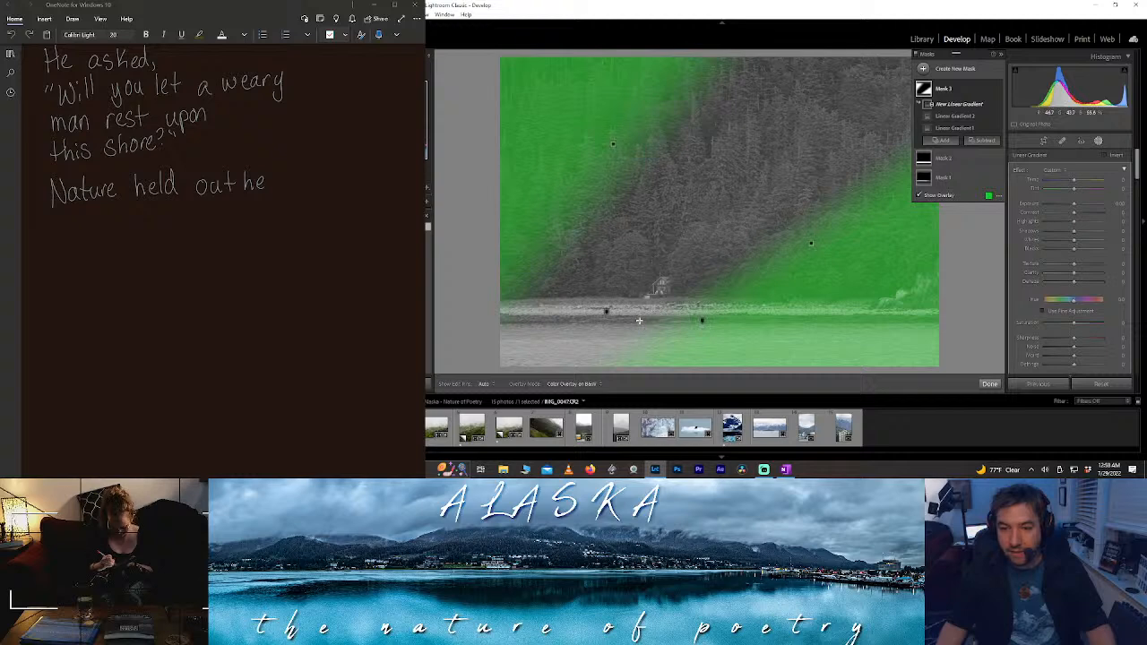
left_click_drag(638, 320, 705, 309)
left_click_drag(860, 305, 851, 302)
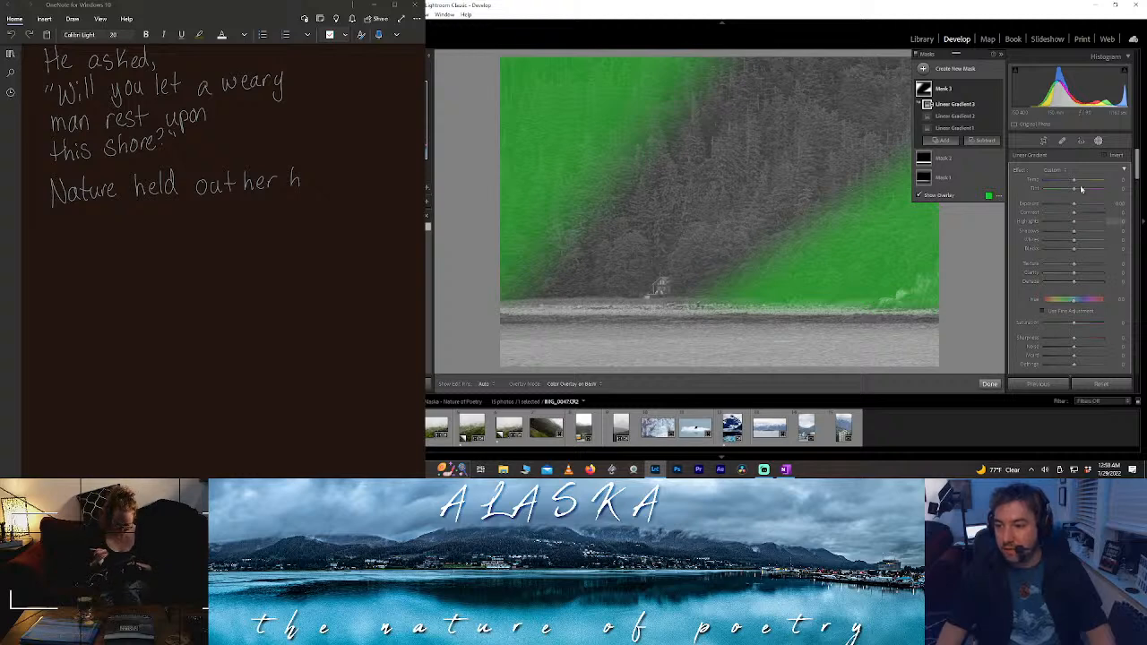
- Set the mask's Saturation to about -66, try and reset a strong Blacks reduction, and lower Shadows to about -25
key("o")
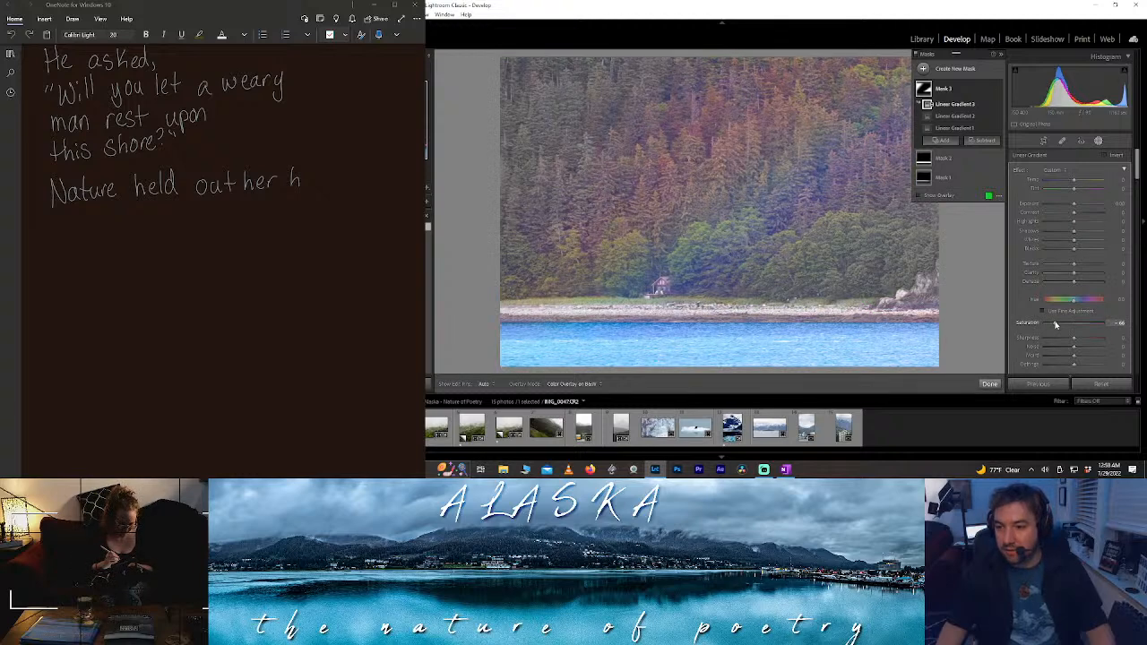
left_click(1055, 249)
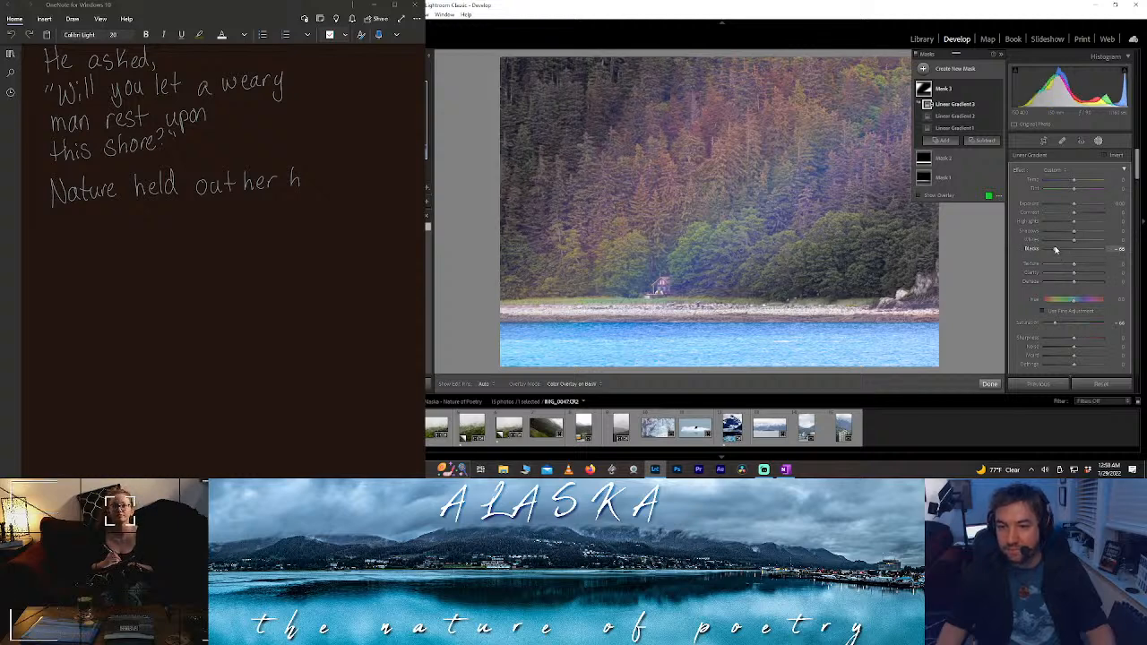
double_click(1055, 249)
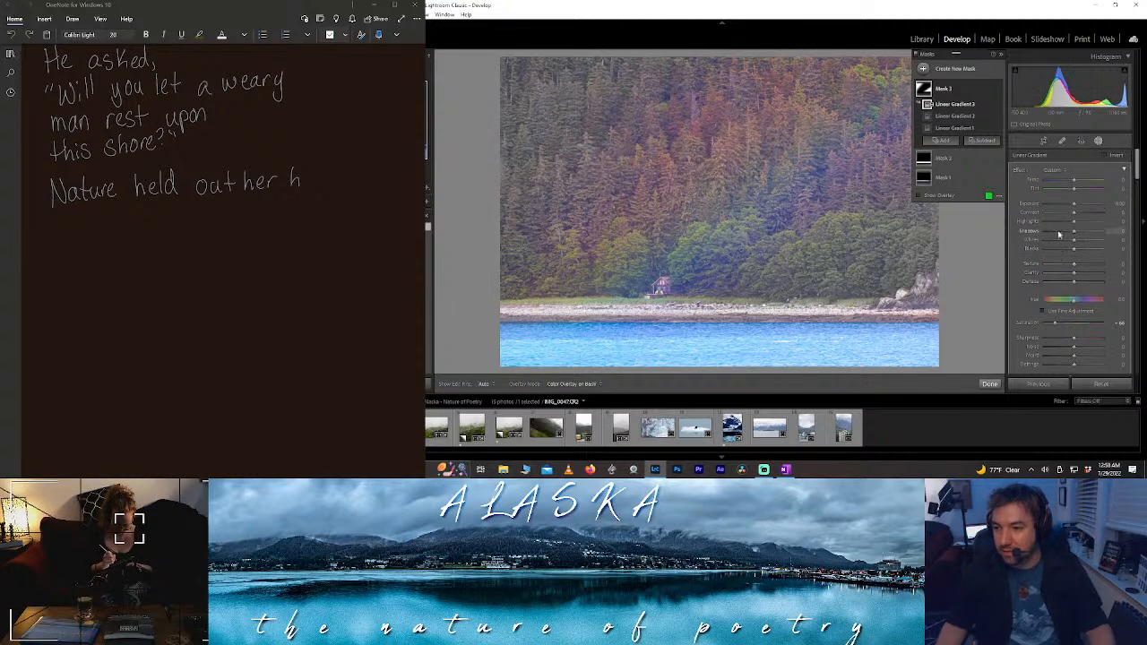
left_click(1058, 233)
left_click_drag(1041, 234, 1058, 238)
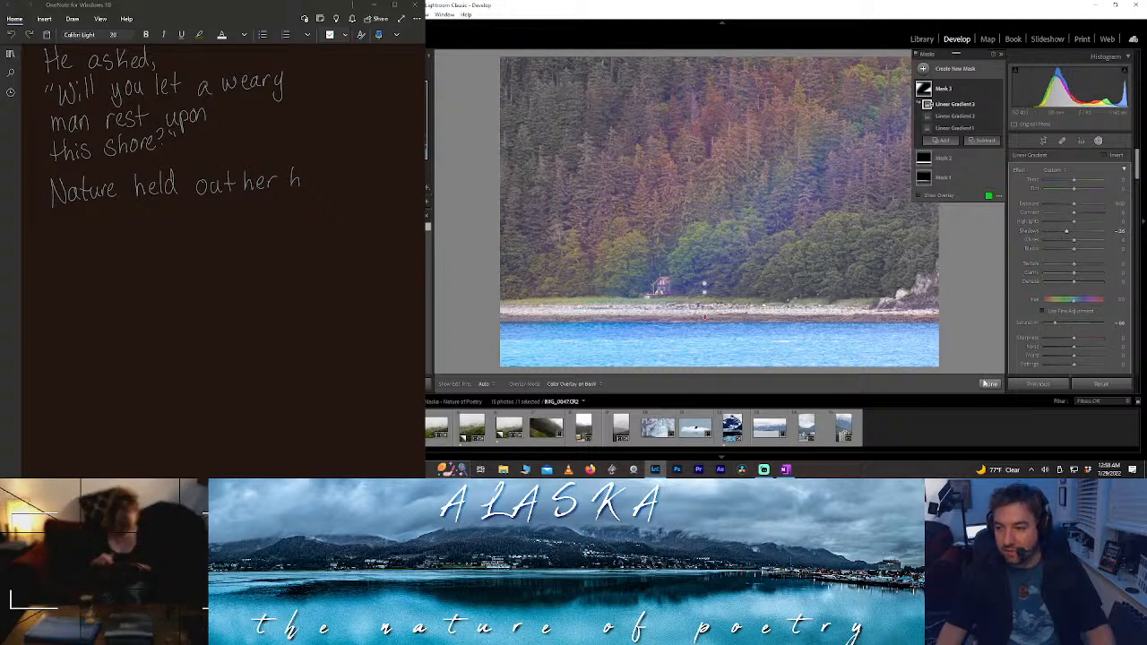
left_click(989, 384)
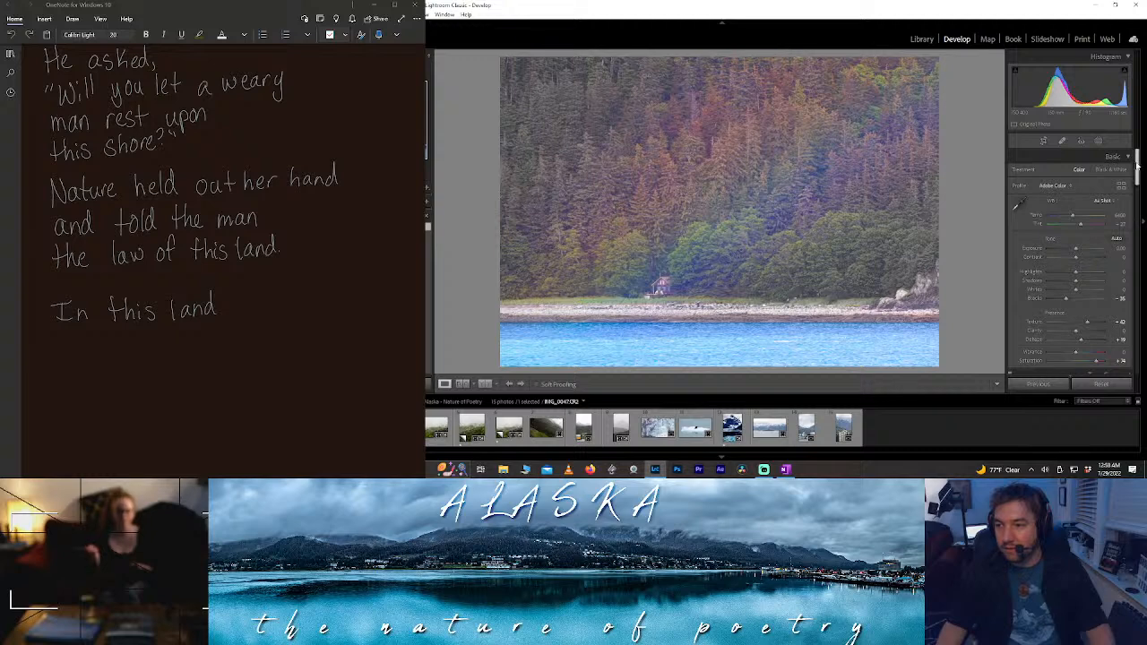
- Set the photo's HSL Saturation to about +51 Red, +31 Orange, +18 Yellow, +66 Green, +38 Blue and +57 Purple
left_click_drag(1136, 161, 1121, 206)
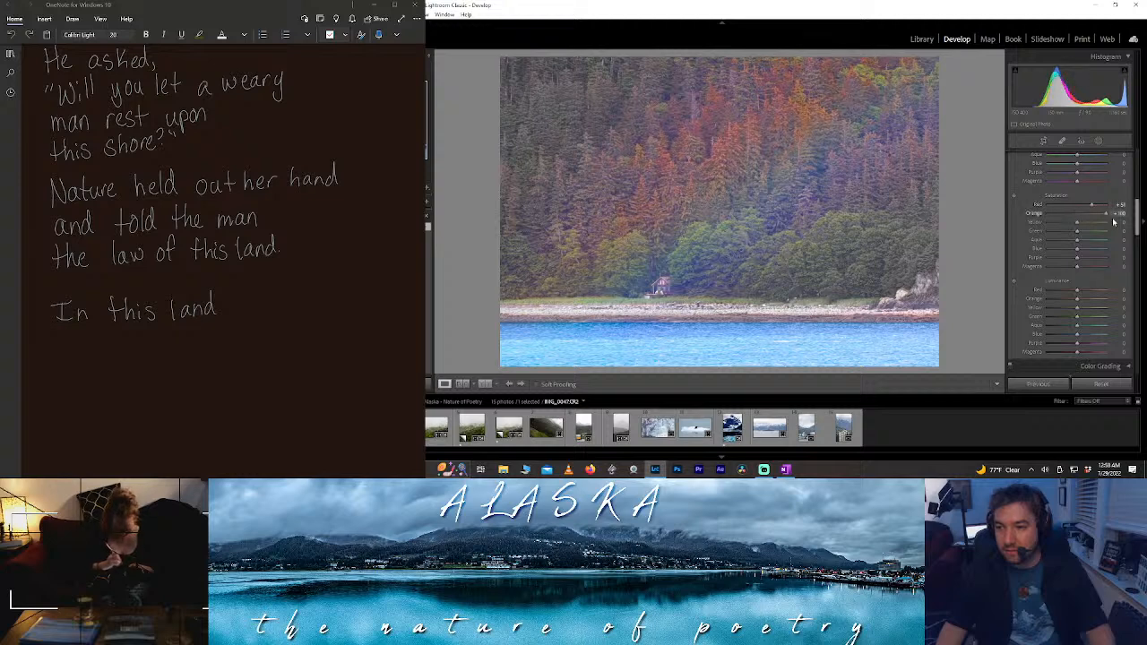
left_click_drag(1109, 221, 1085, 265)
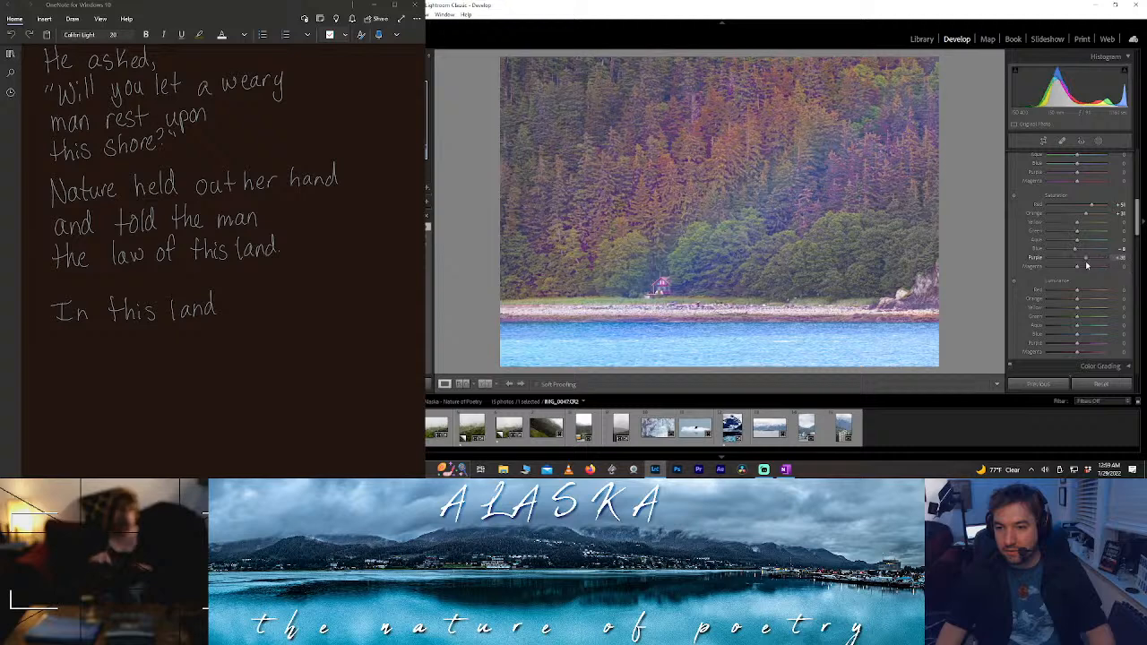
mouse_move(1078, 267)
left_mouse_down()
mouse_move(1120, 267)
mouse_move(1064, 267)
left_mouse_up()
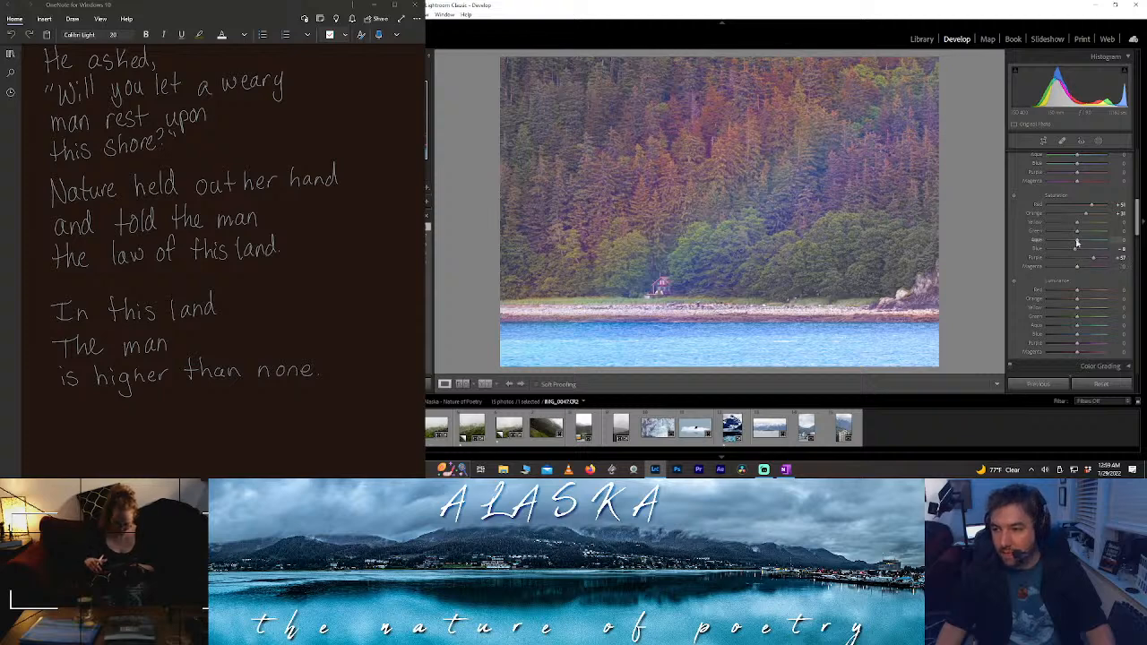
left_click_drag(1077, 235, 1128, 242)
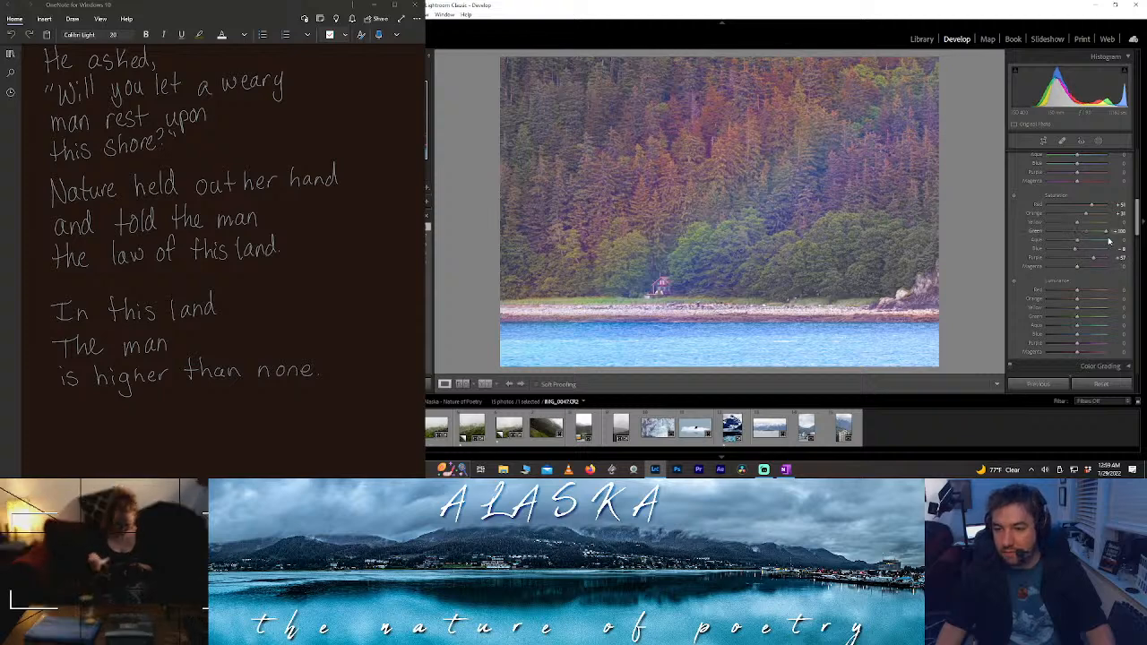
left_click_drag(1118, 226, 1078, 233)
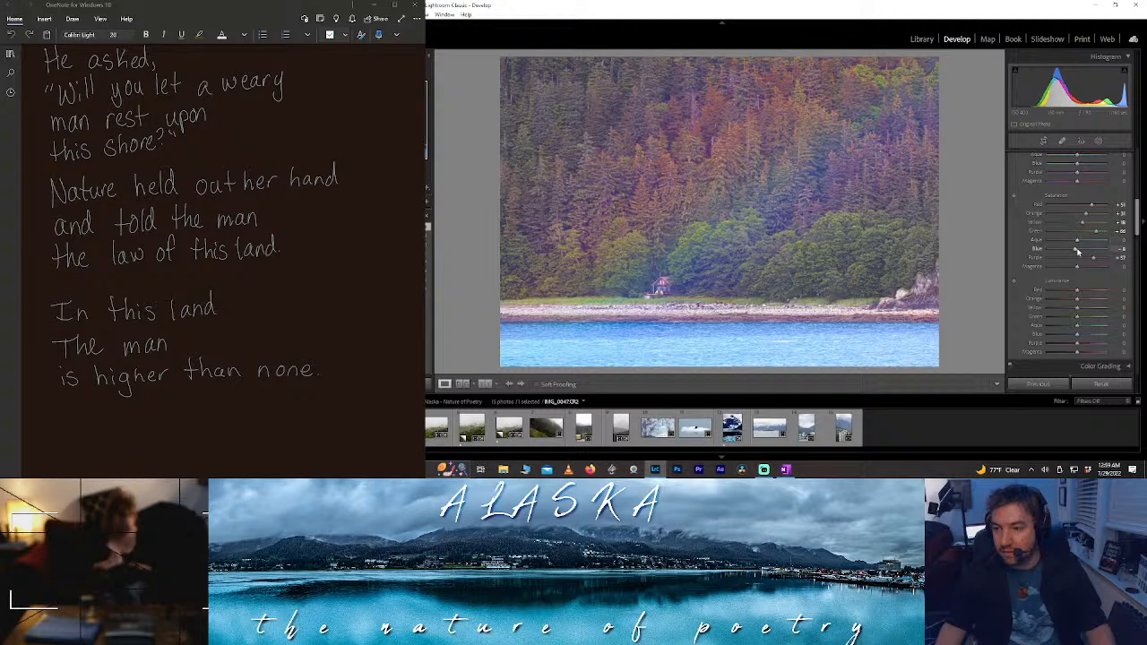
left_click_drag(1076, 252, 1089, 254)
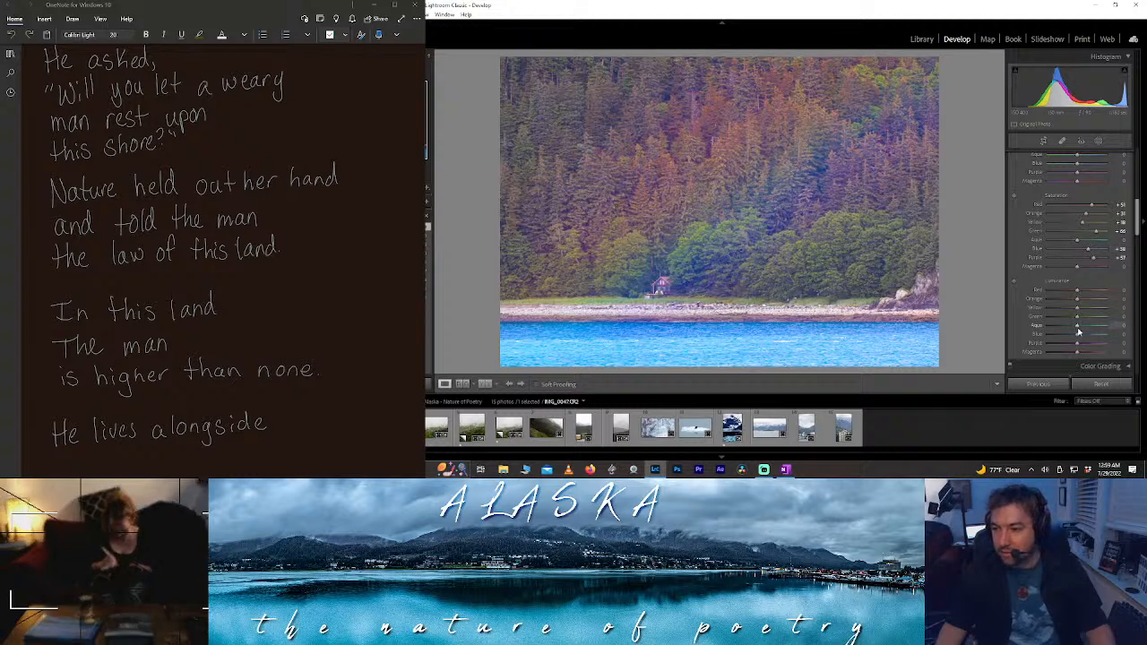
- Raise the HSL Luminance to about +66 Aqua, +46 Blue and +34 Green, leaving Red, Orange and Yellow at 0
left_click_drag(1076, 329, 1042, 332)
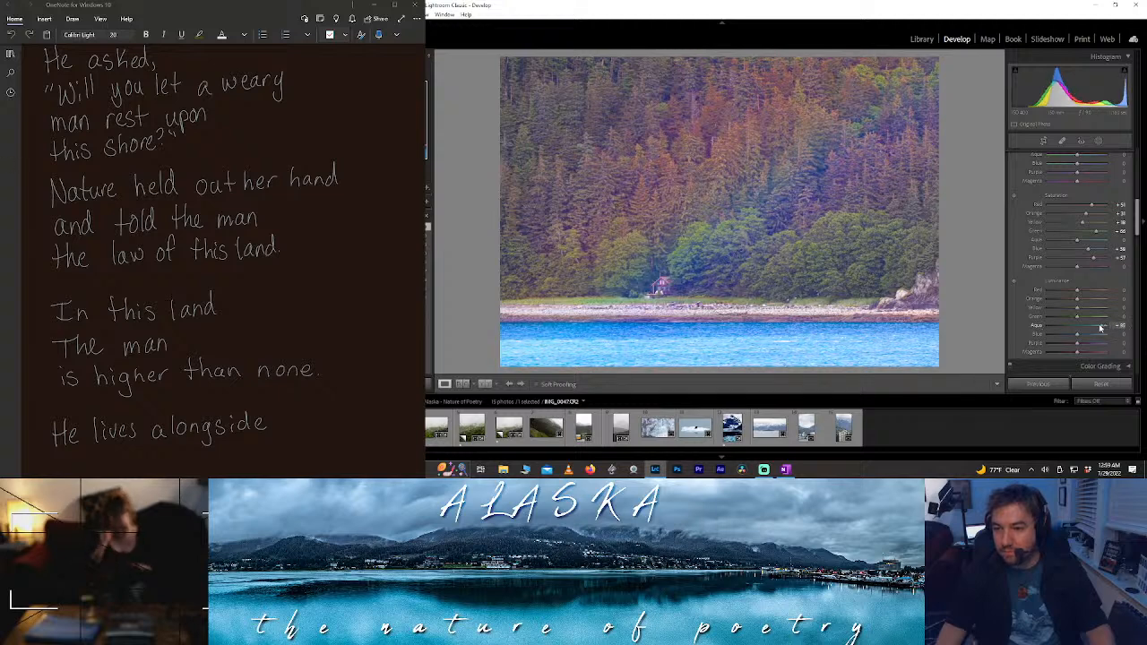
mouse_move(1100, 329)
left_mouse_down()
mouse_move(1091, 335)
mouse_move(1105, 338)
mouse_move(1090, 338)
left_mouse_up()
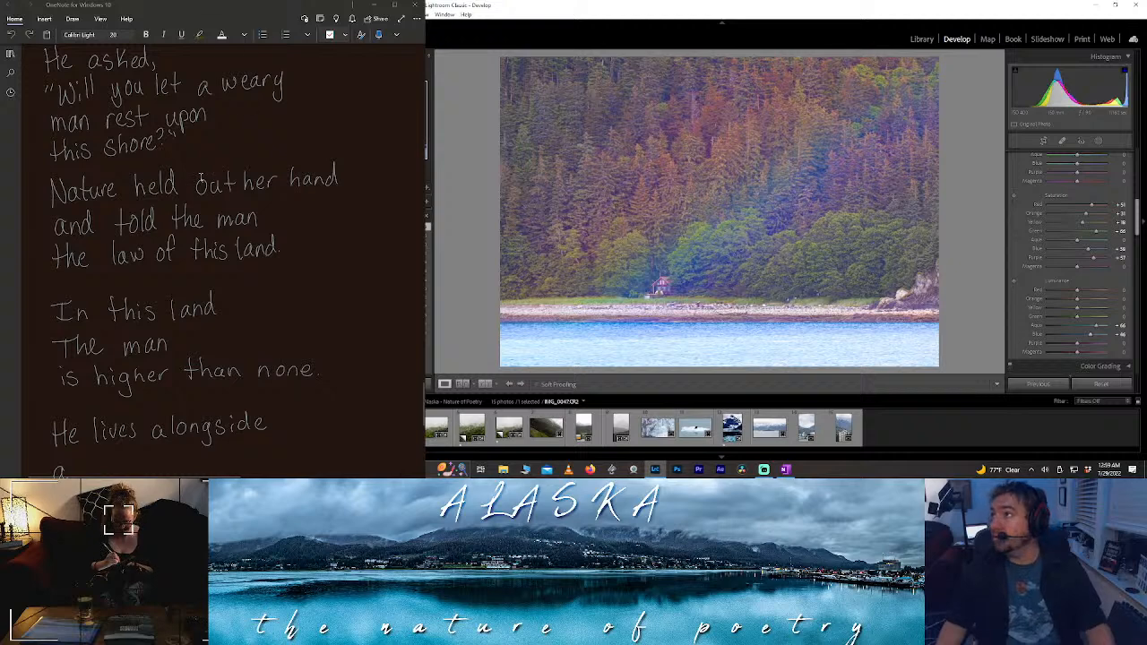
scroll(201, 179, "down", 5)
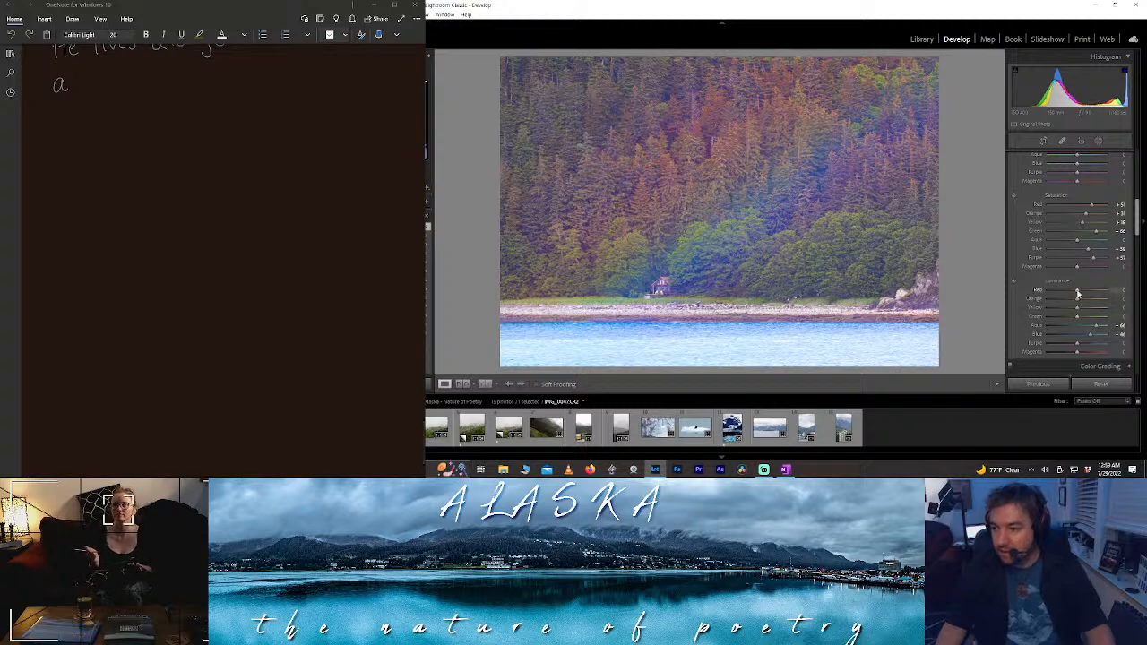
mouse_move(1078, 291)
left_mouse_down()
mouse_move(1102, 293)
mouse_move(1077, 294)
mouse_move(1110, 308)
mouse_move(1081, 309)
left_mouse_up()
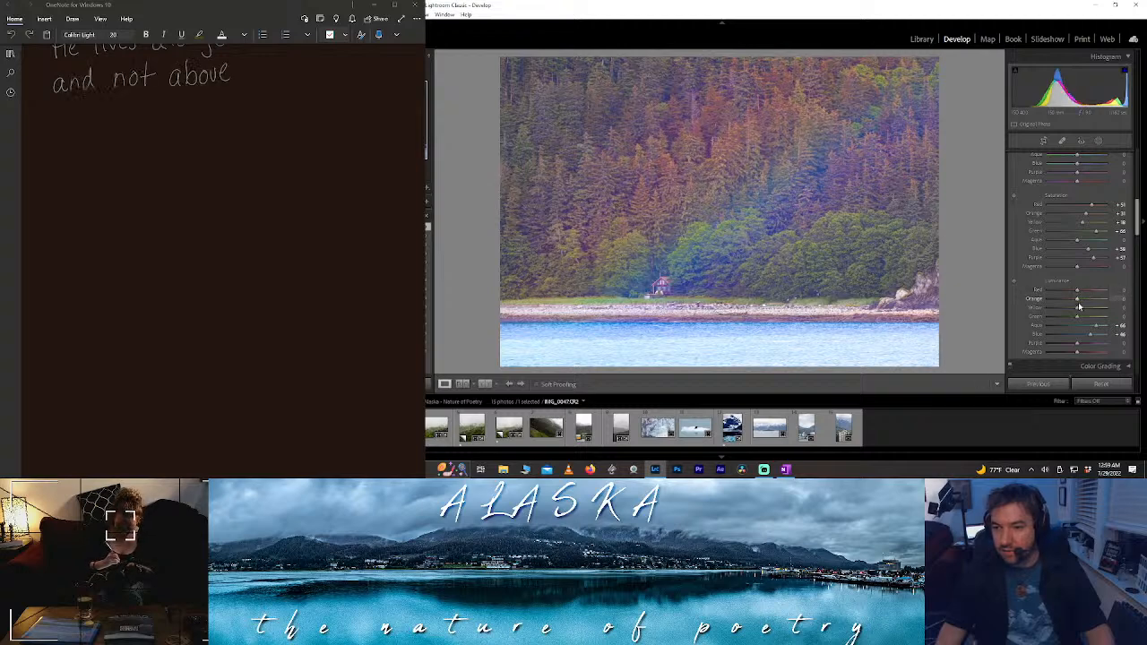
left_click_drag(1081, 311, 1102, 320)
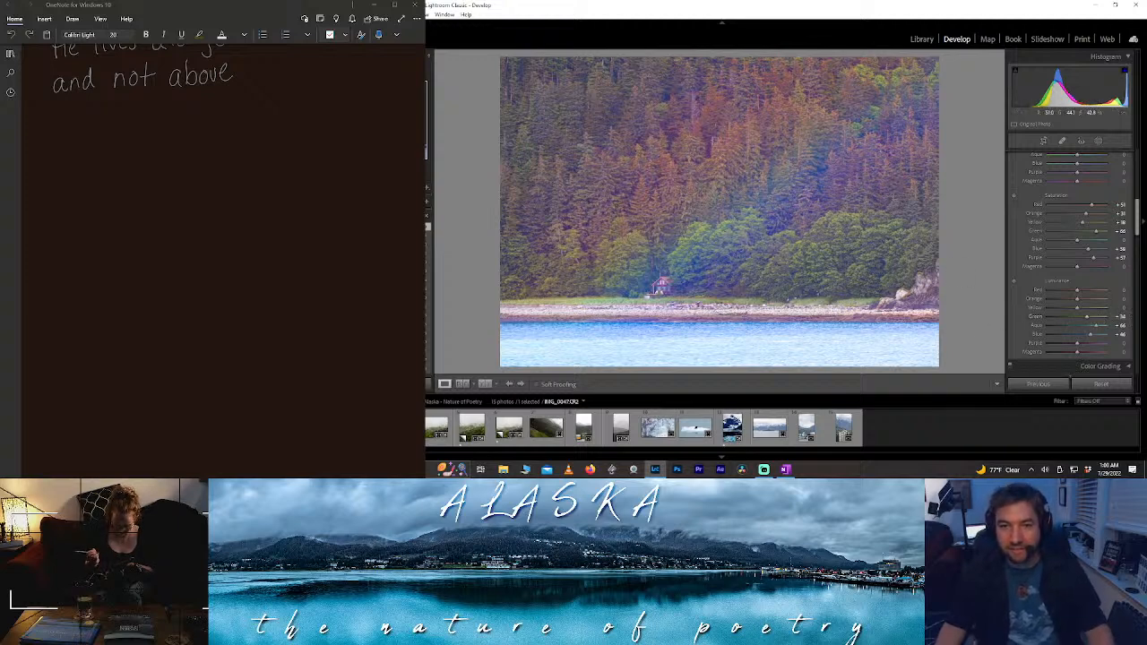
- Try different Magenta and Purple luminance values and reset both to 0
left_click_drag(1078, 348, 1112, 361)
left_click(1072, 357)
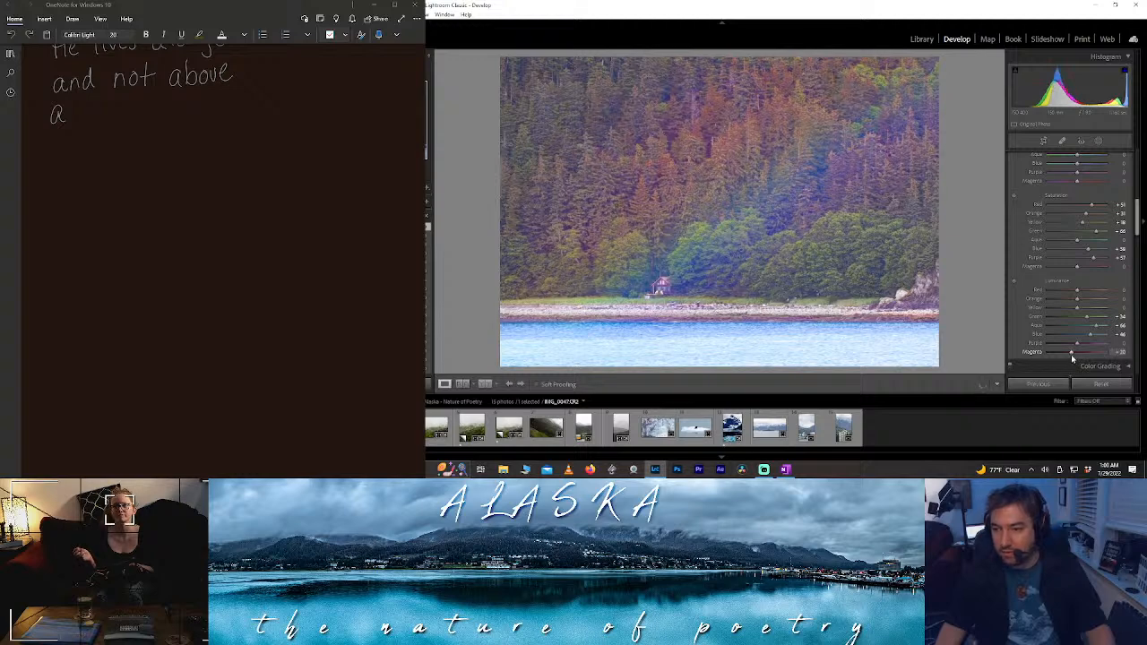
left_click_drag(1075, 342, 1058, 343)
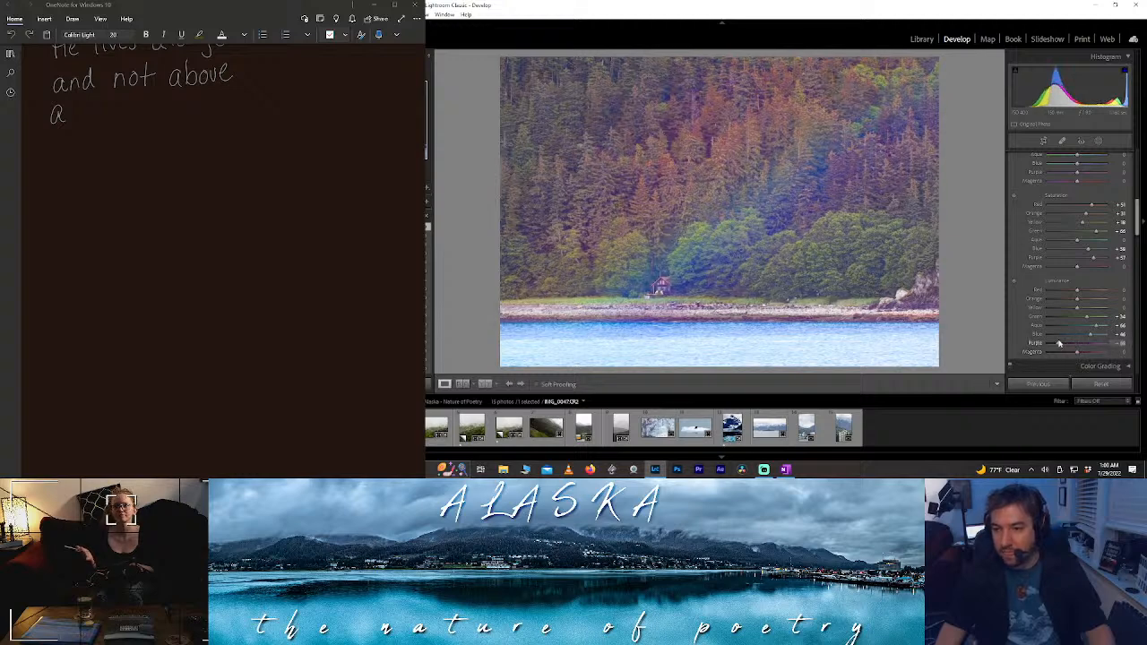
double_click(1070, 344)
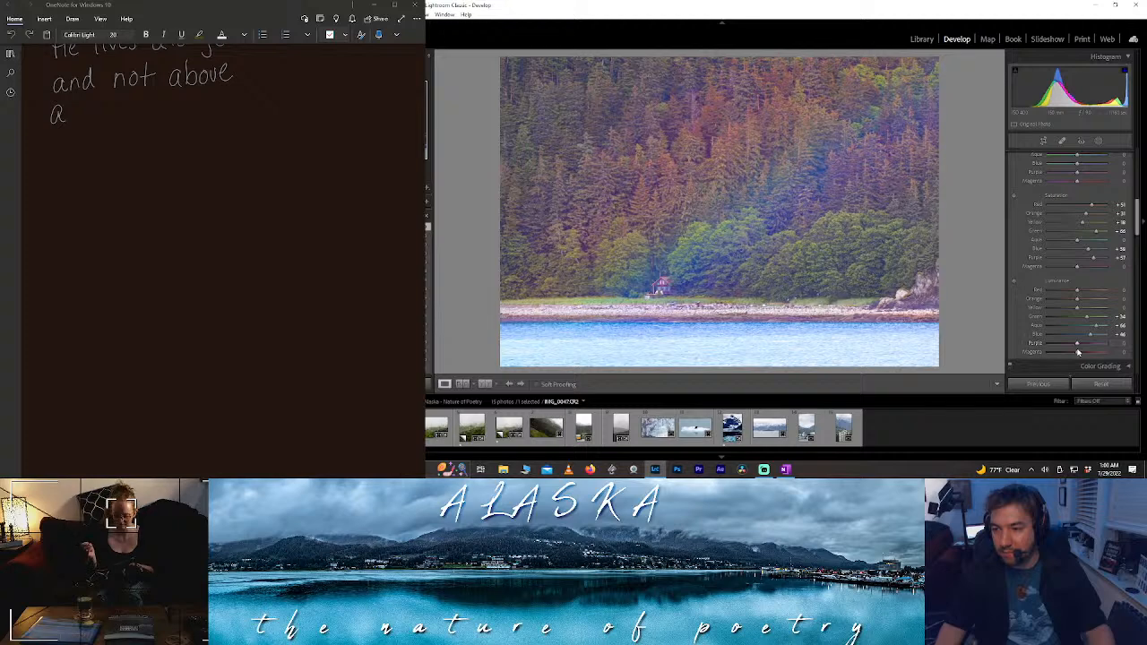
- Reopen Mask 3, the diagonal gradients outside the rainbow, and lower its Saturation to -100
left_click_drag(1135, 206, 1135, 155)
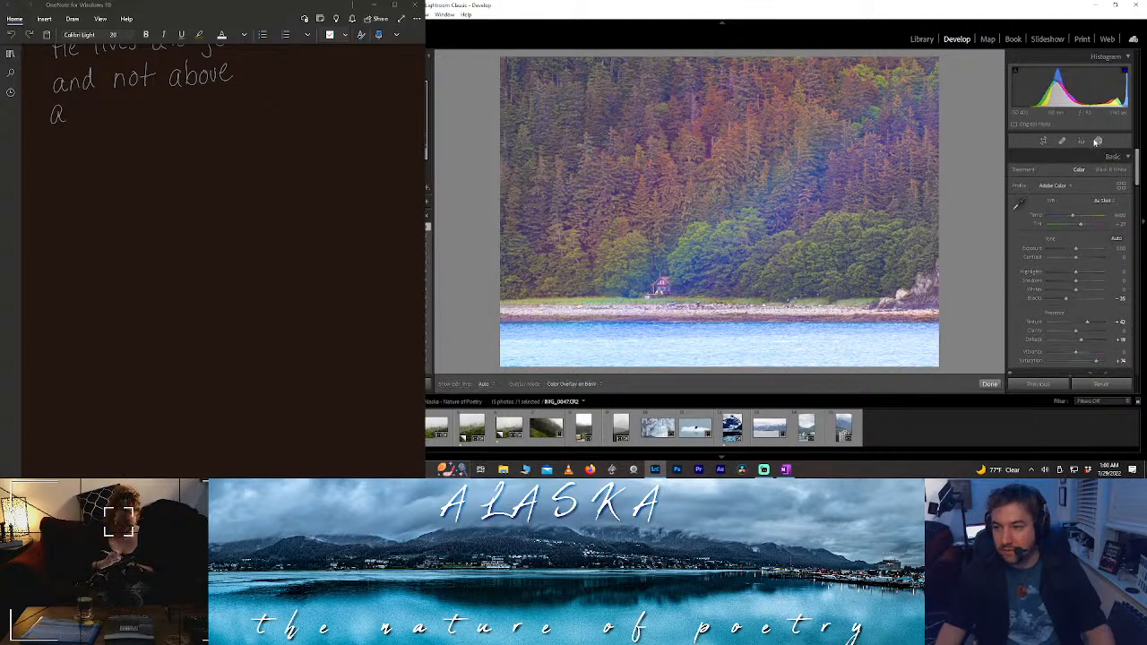
left_click(1098, 140)
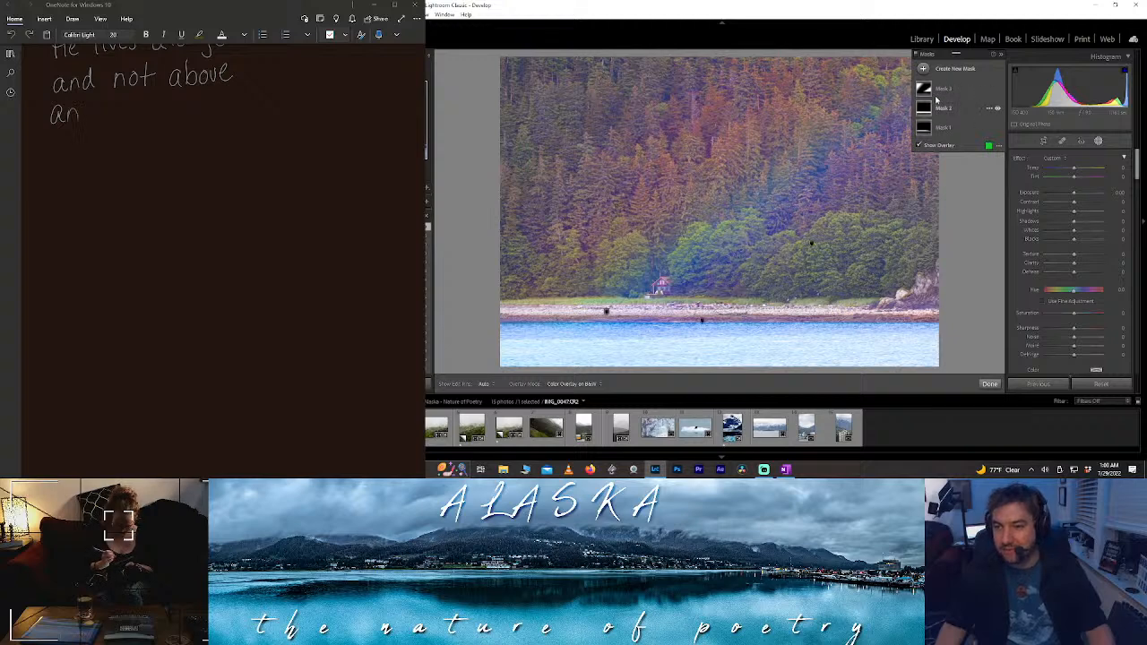
left_click(940, 93)
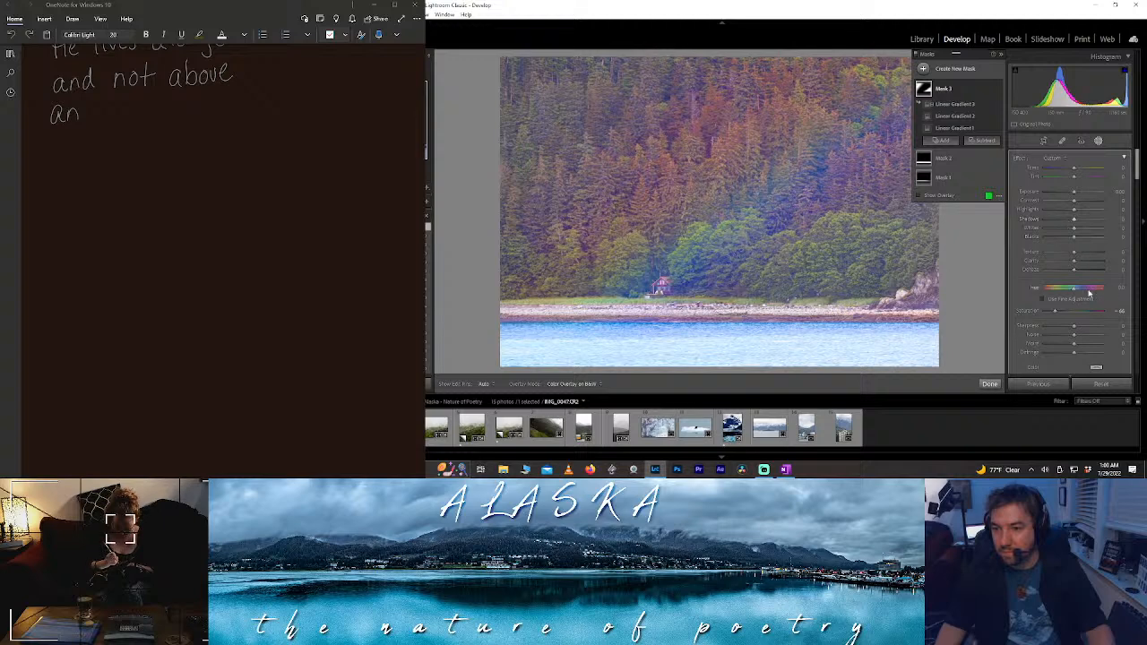
left_click_drag(1055, 313, 1029, 310)
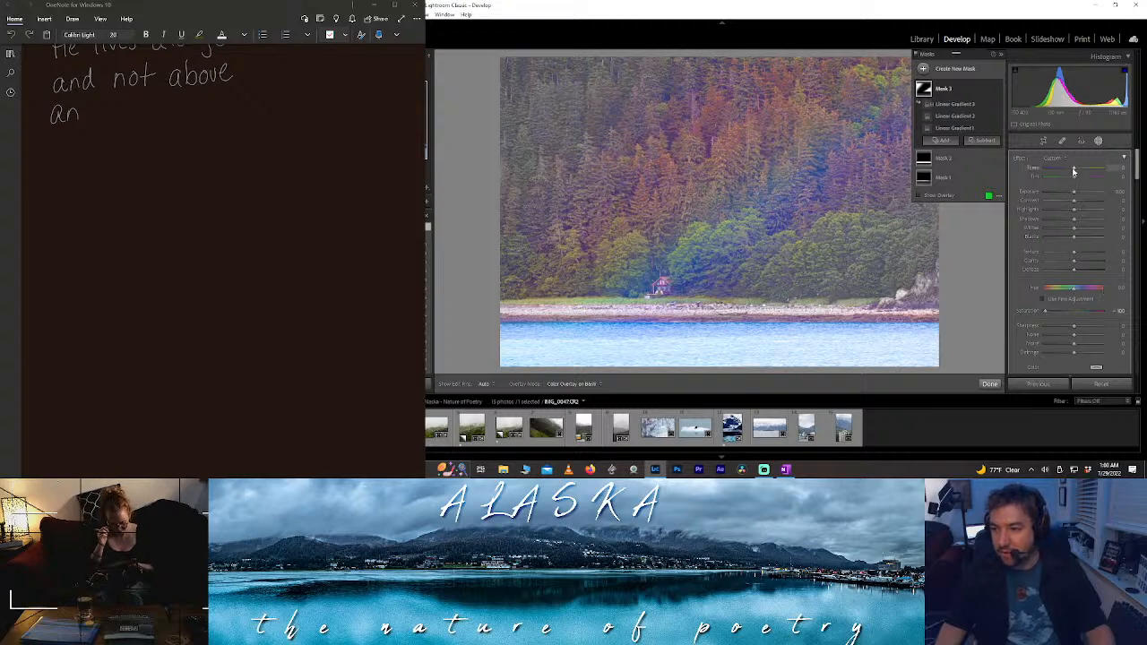
- Set Mask 3's Temp to about 16, Tint to about -21 and Saturation to about -74
left_click_drag(1073, 170, 1078, 173)
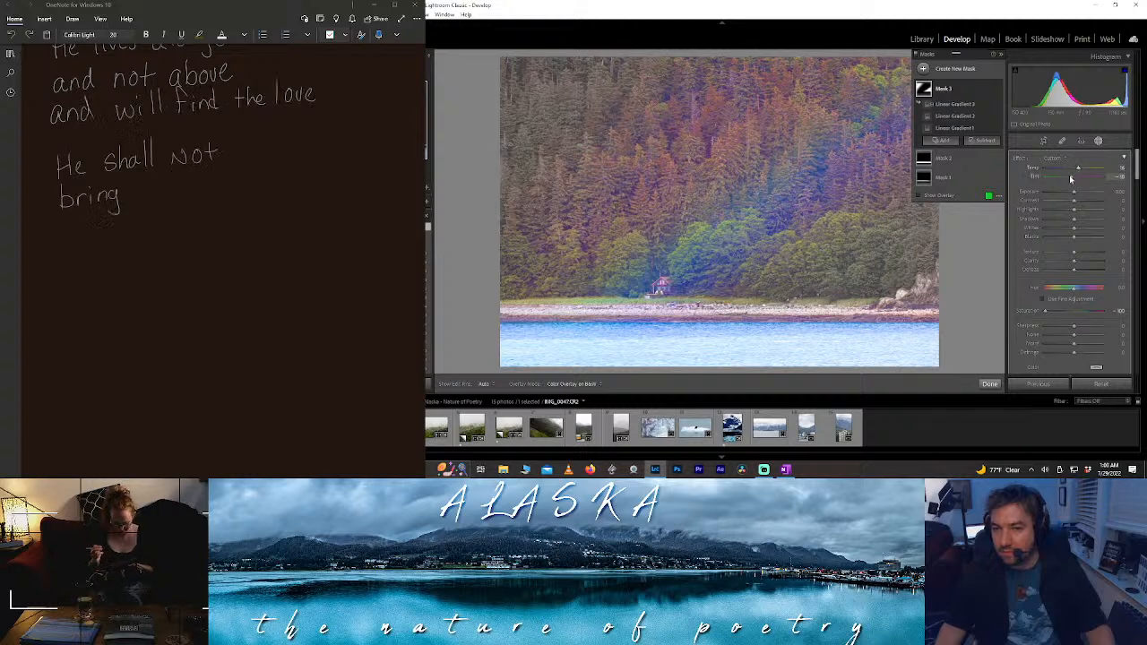
left_click_drag(1068, 179, 1062, 178)
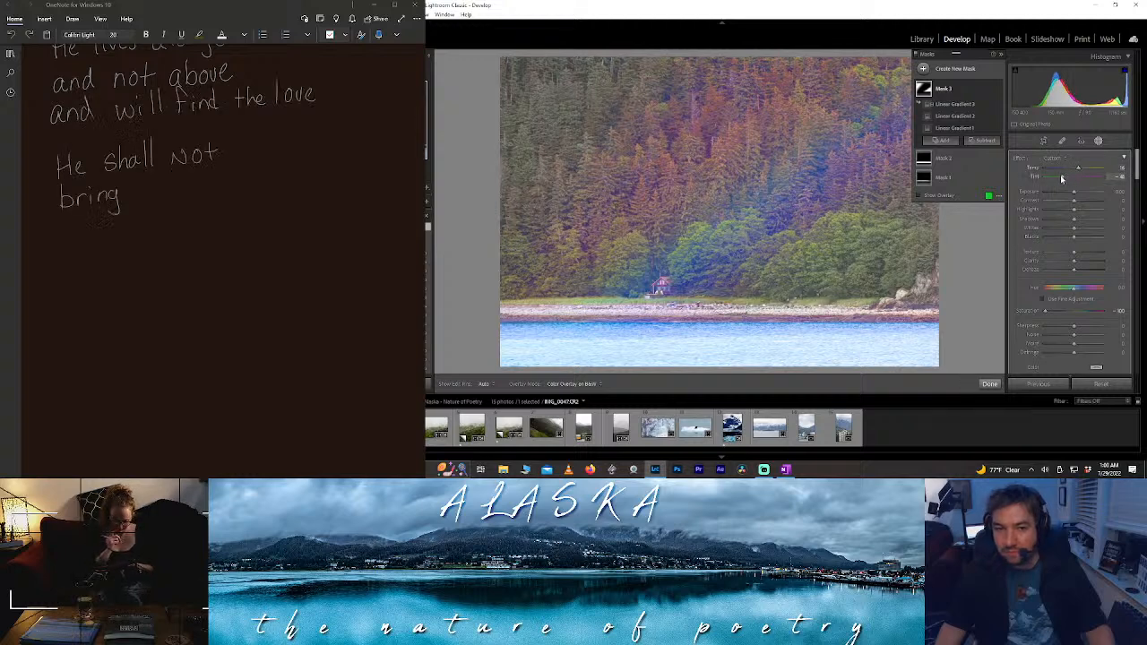
left_click_drag(1061, 178, 1068, 179)
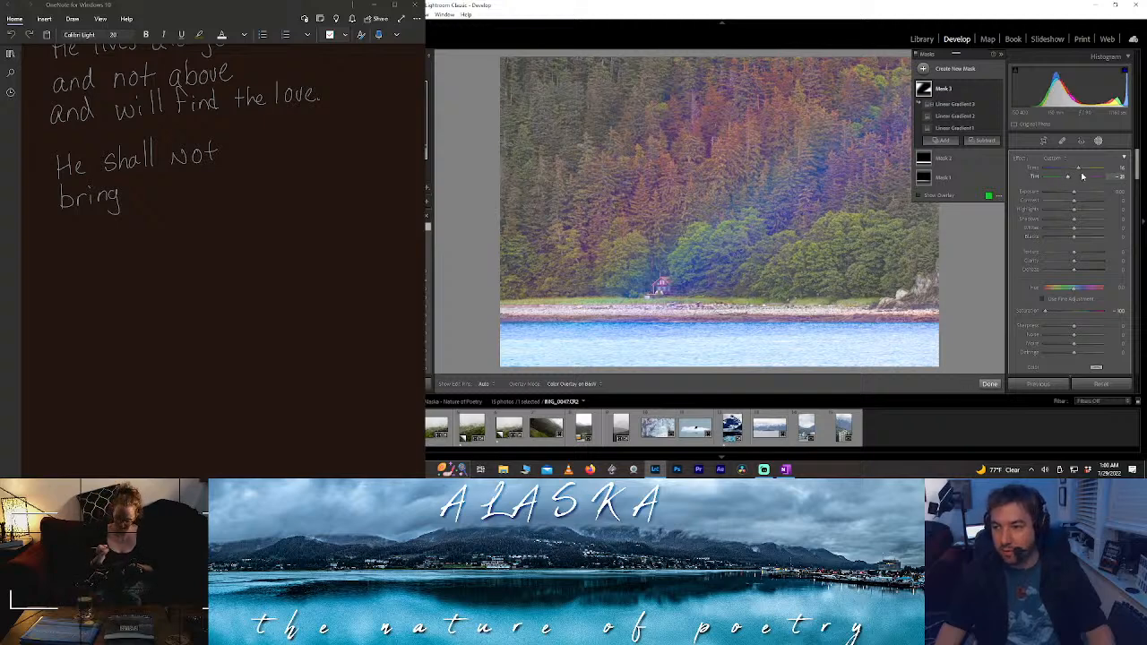
mouse_move(1047, 310)
left_mouse_down()
mouse_move(1061, 311)
mouse_move(1027, 310)
left_mouse_up()
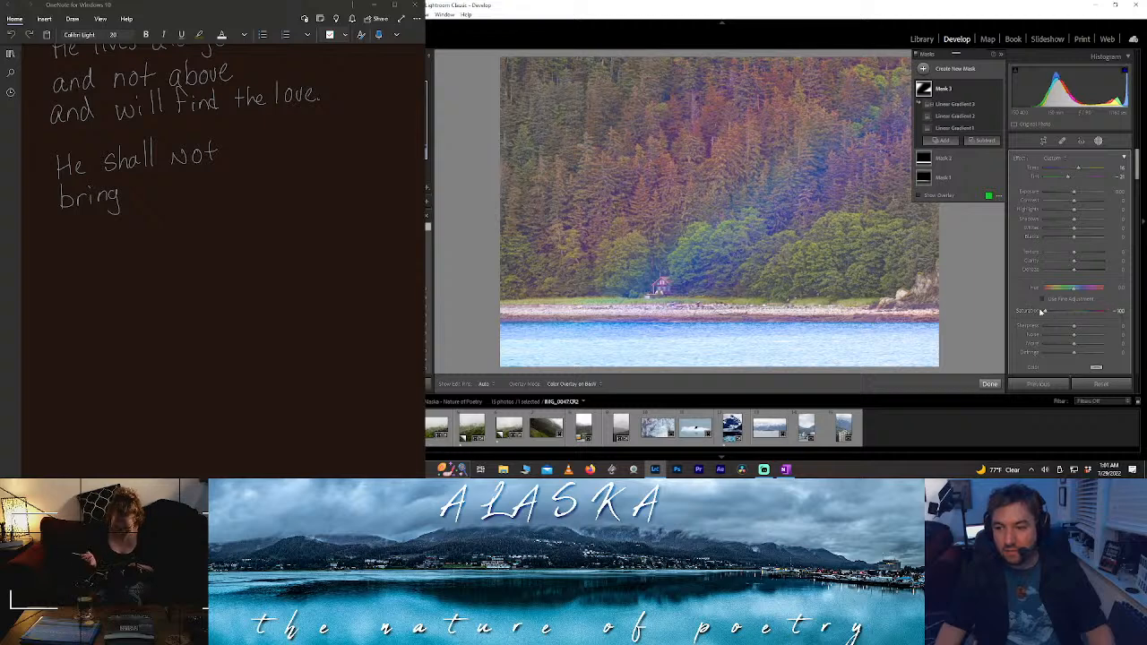
left_click_drag(1045, 311, 1052, 311)
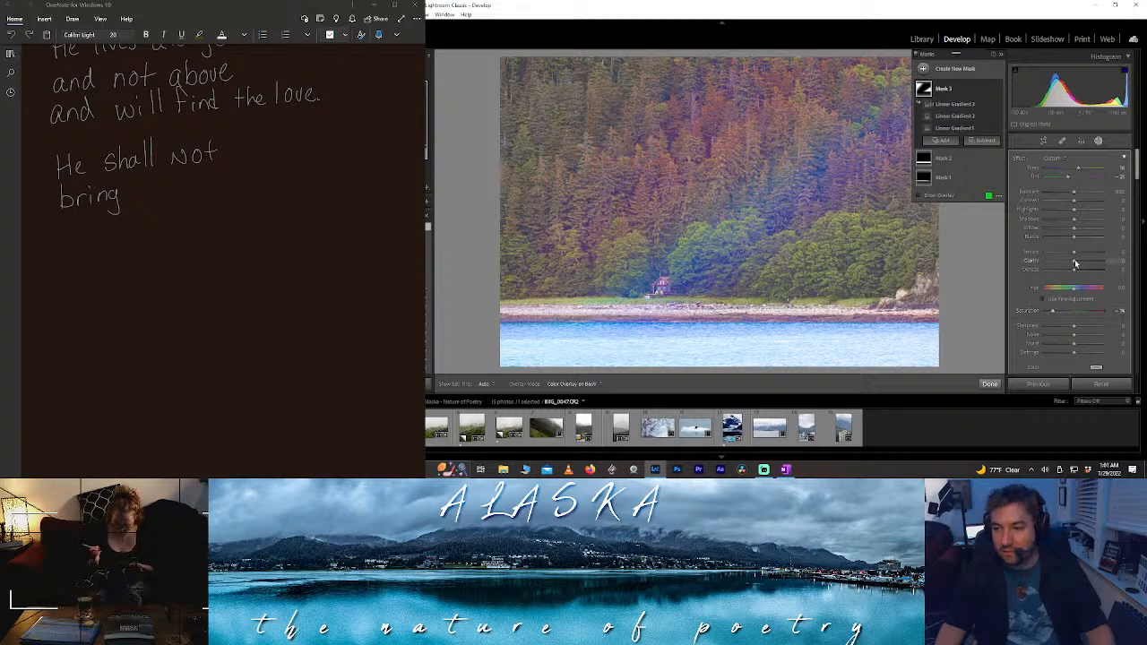
- Try extreme Clarity and Texture values on the mask, reset both to 0, and raise Dehaze to about 18
left_click_drag(1075, 261, 1031, 260)
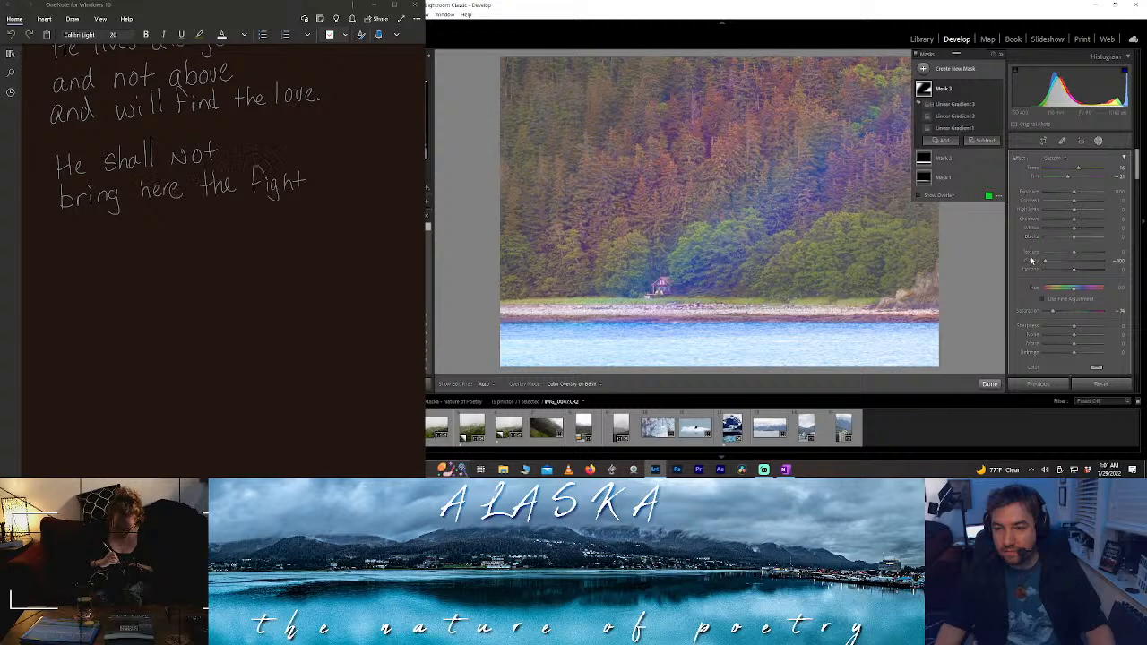
left_click_drag(1043, 263, 1139, 262)
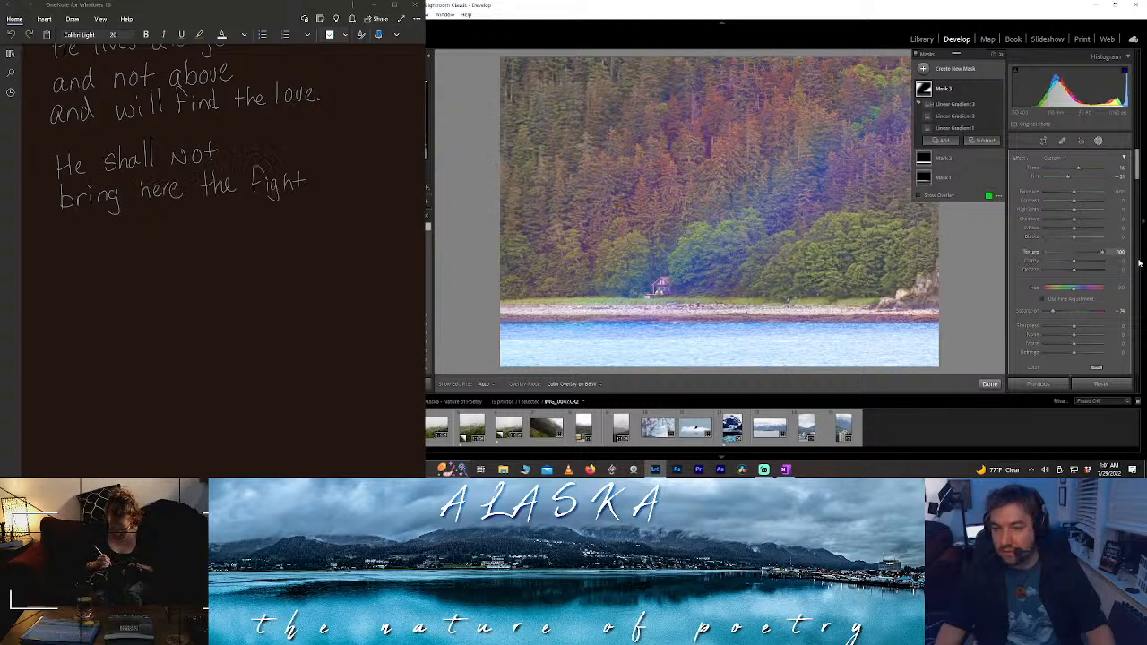
double_click(1103, 253)
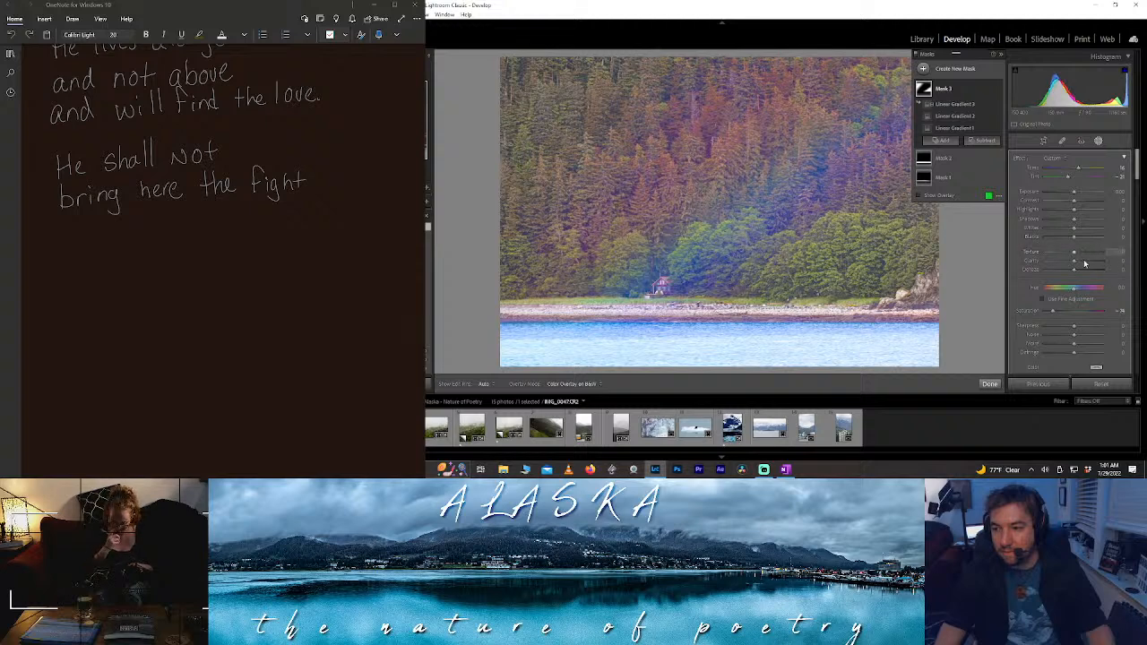
left_click_drag(1082, 272, 1077, 272)
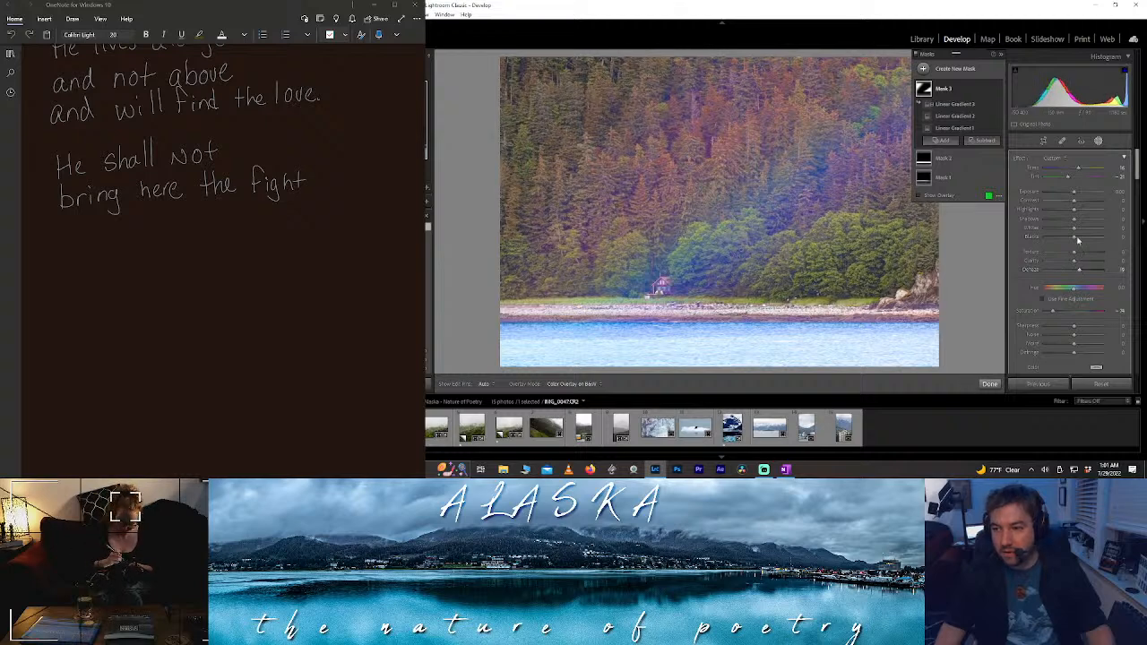
- Lower the mask's Shadows to about -13 and Highlights to -100, trying Whites and Contrast changes but returning both to 0
mouse_move(1075, 223)
left_mouse_down()
mouse_move(1060, 220)
mouse_move(1074, 221)
left_mouse_up()
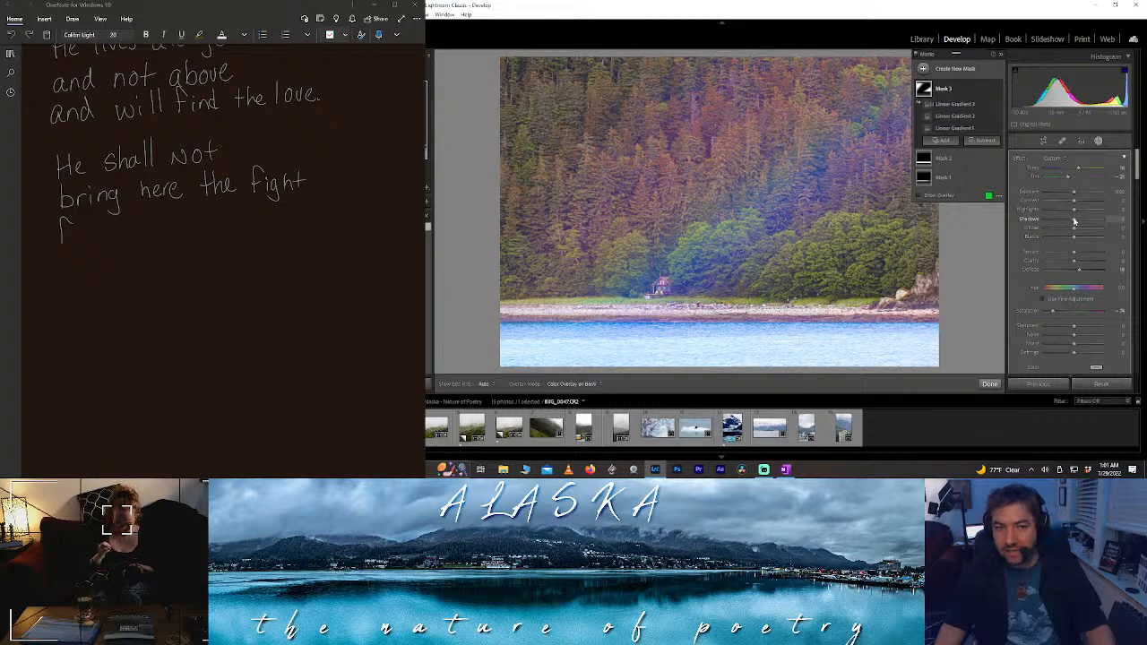
left_click_drag(1074, 221, 1072, 221)
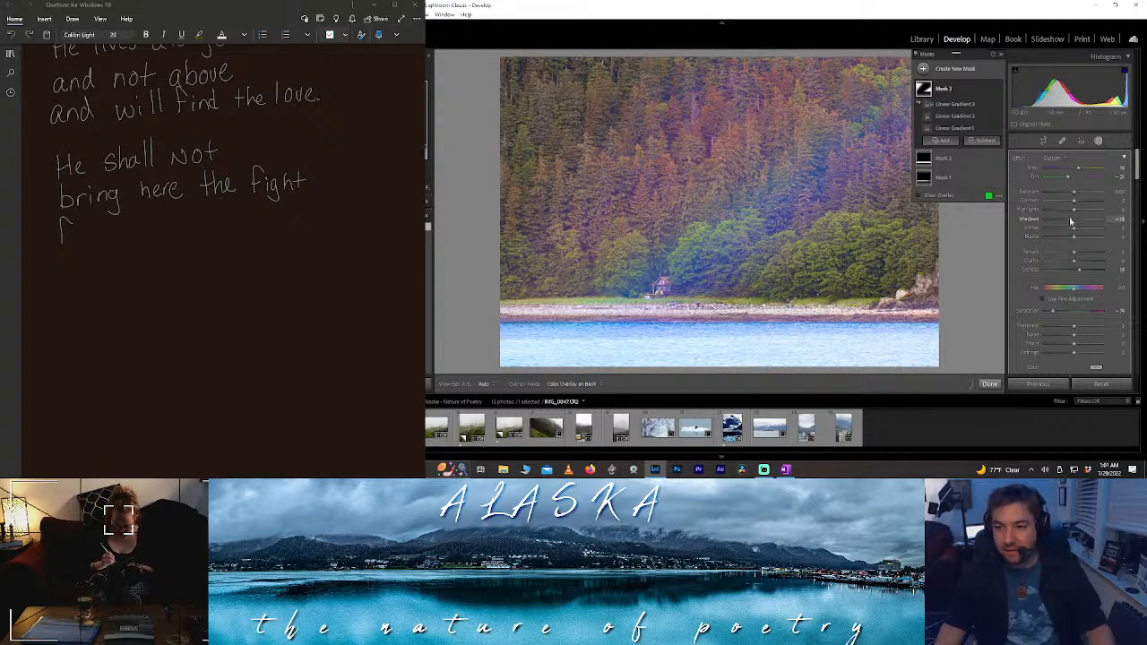
left_click_drag(1069, 221, 1003, 206)
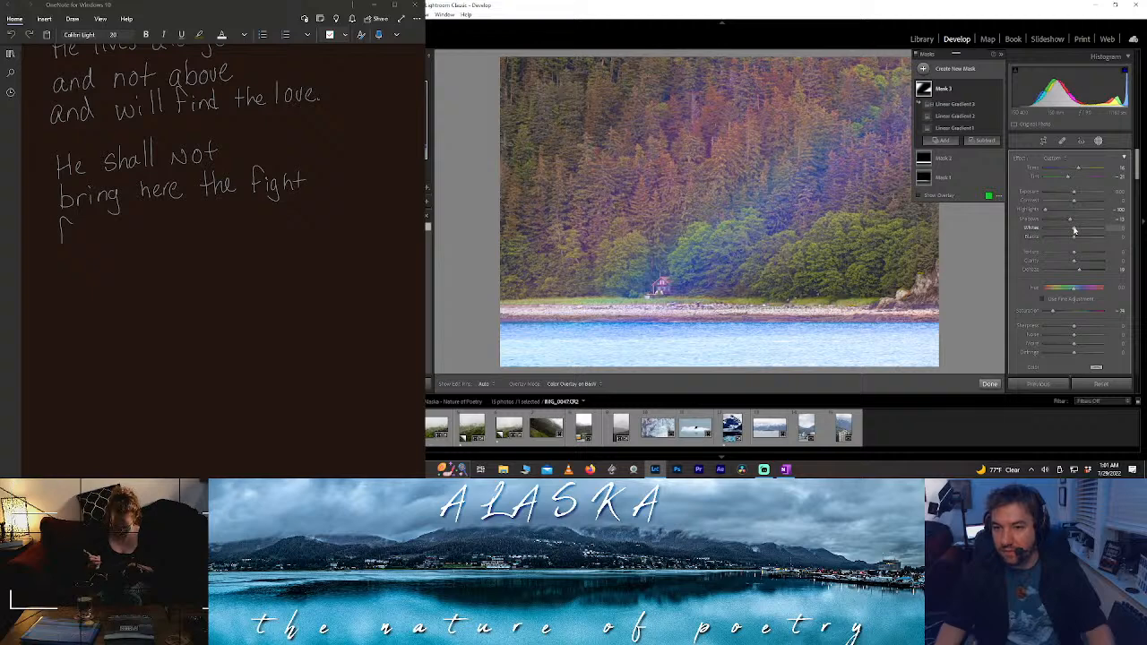
left_click_drag(1074, 230, 1049, 230)
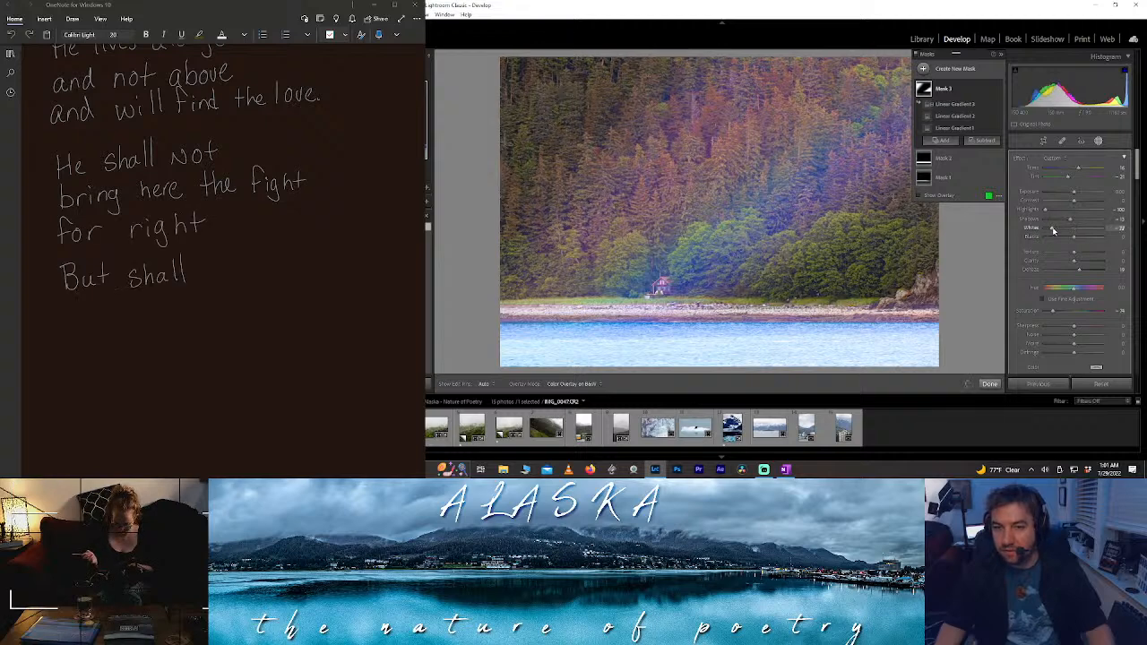
double_click(1053, 231)
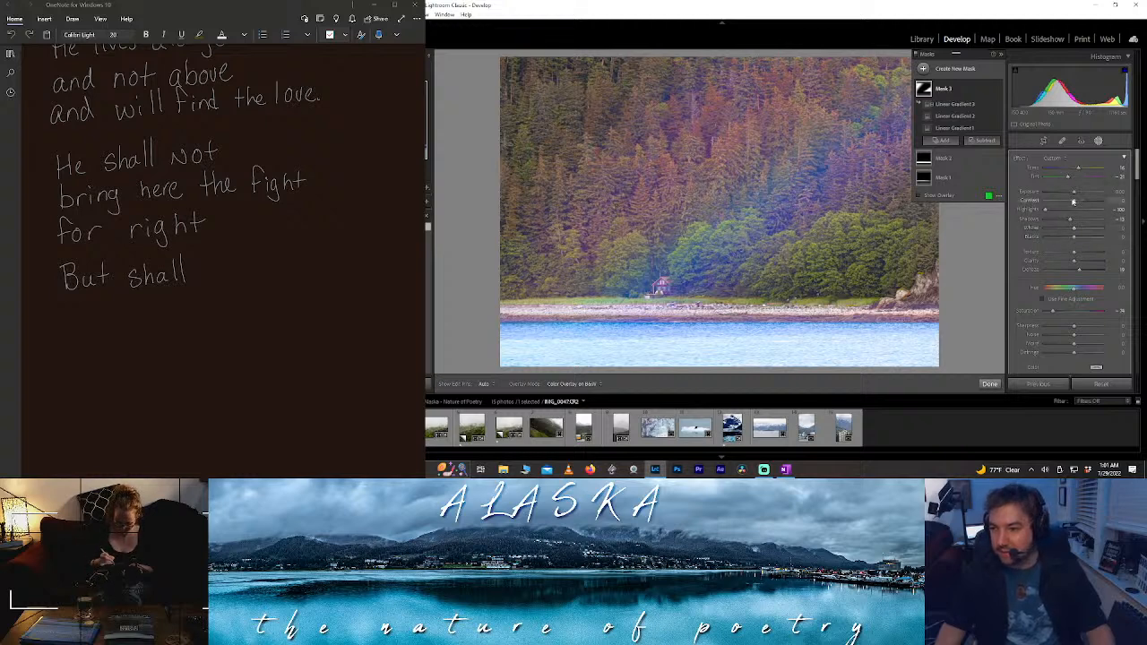
mouse_move(1064, 204)
left_mouse_down()
mouse_move(1032, 201)
mouse_move(1088, 203)
mouse_move(1075, 202)
left_mouse_up()
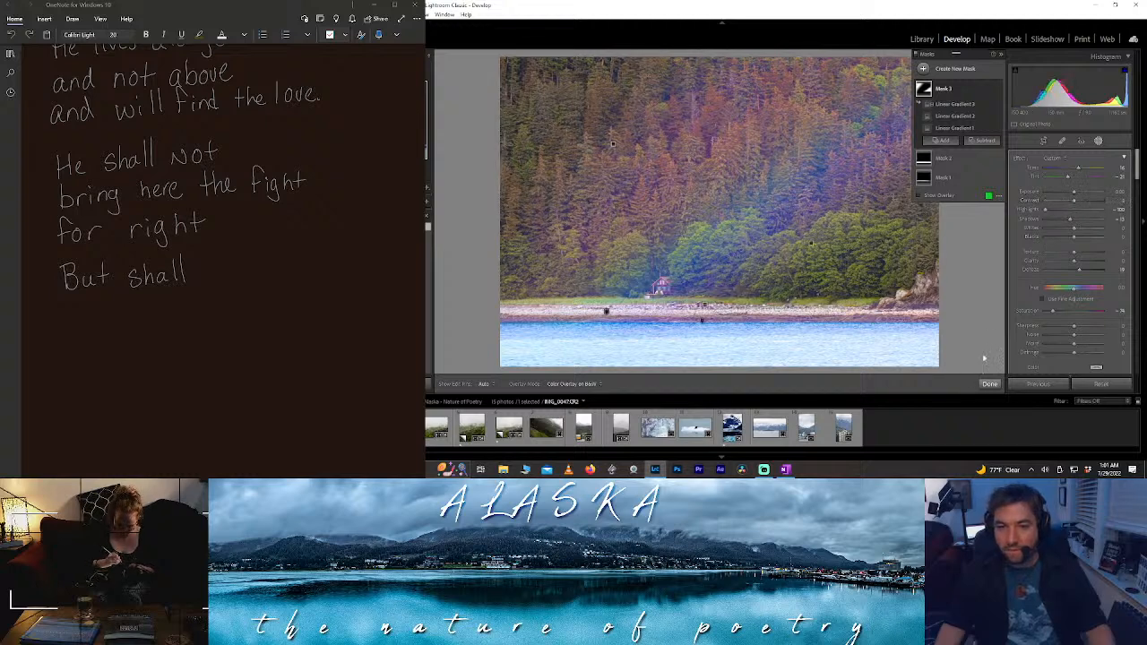
- Set Mask 3's Saturation to -100 and finish the mask editing
left_click_drag(1052, 311, 1042, 313)
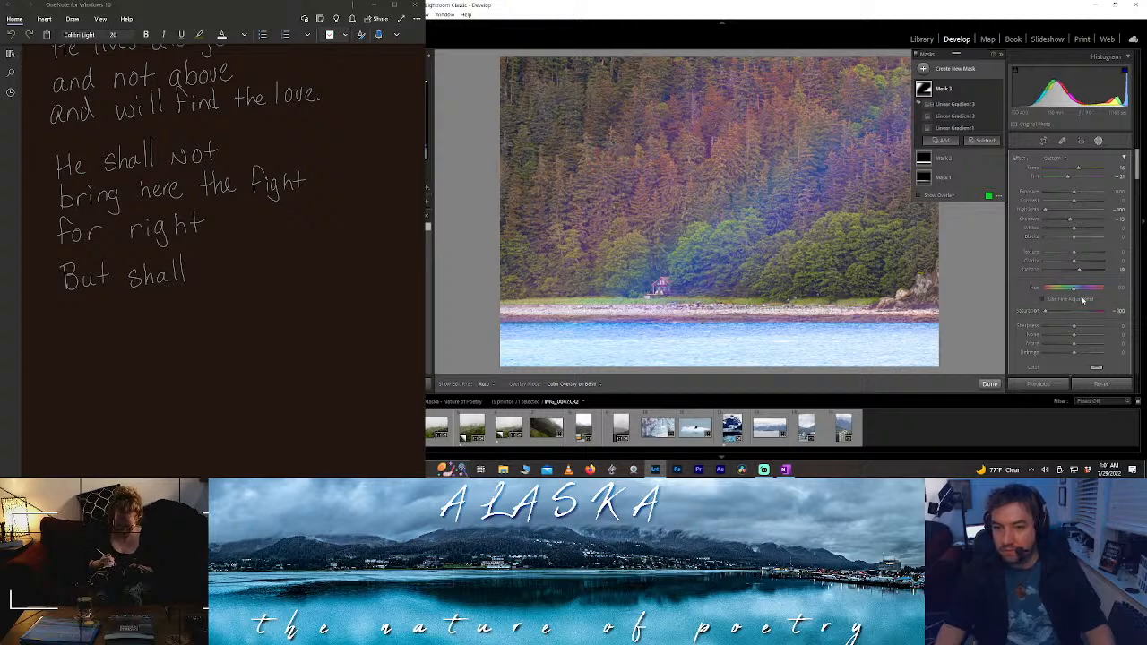
left_click(989, 383)
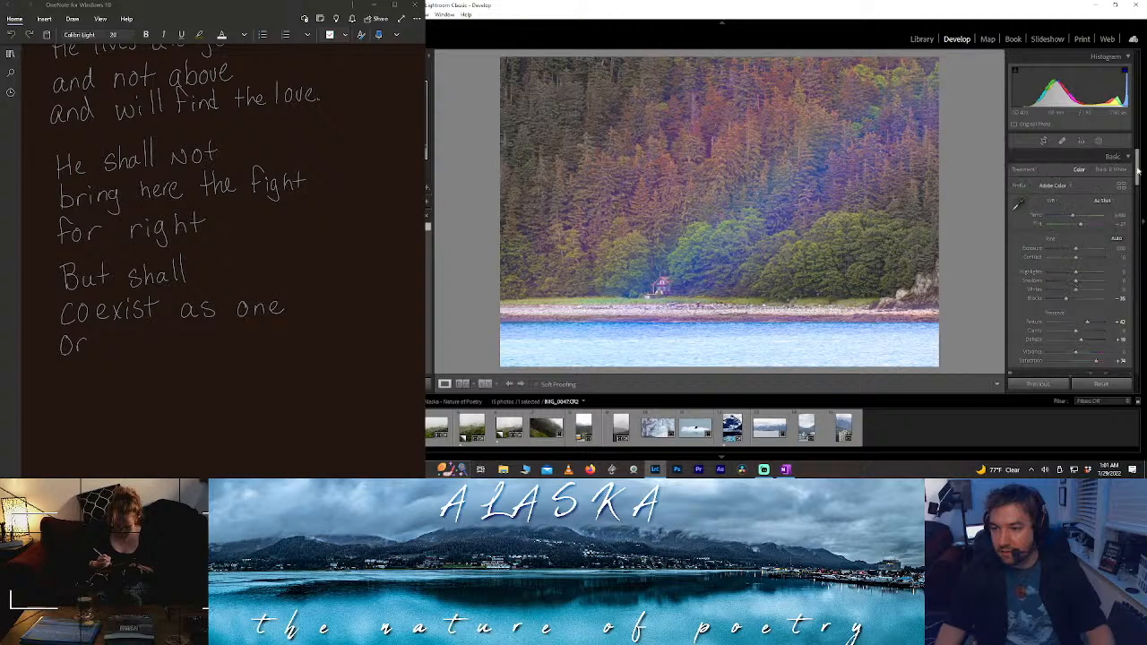
- Inspect the cabin up close, reopen Mask 2 and shift its linear gradient slightly lower over the water
left_click(653, 285)
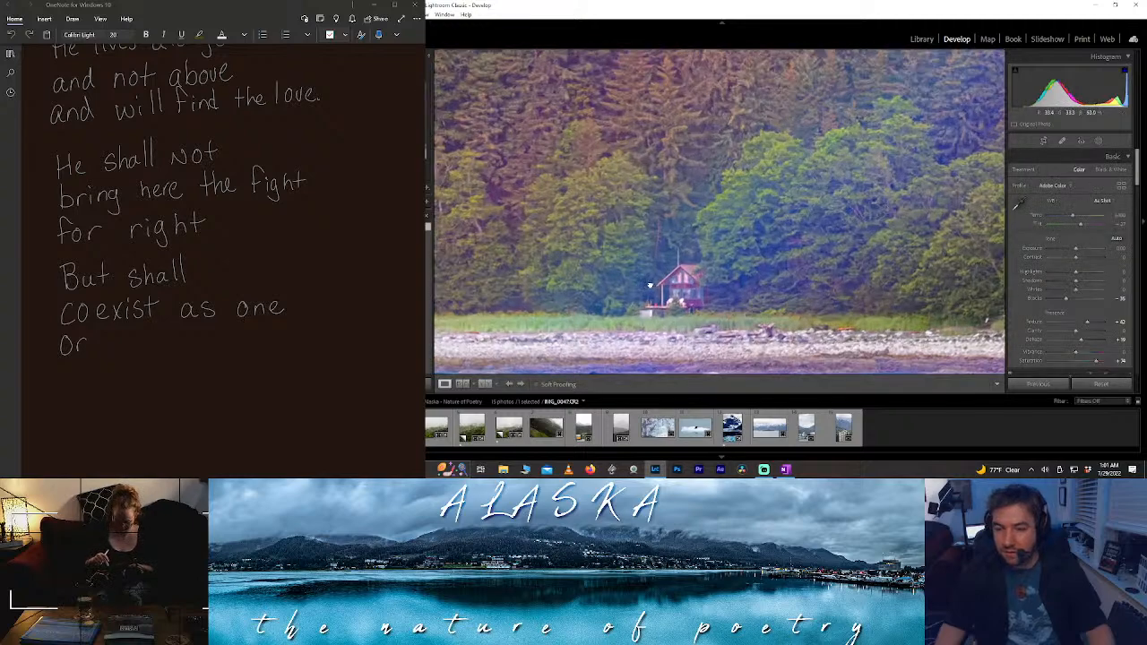
left_click(649, 285)
left_click(1099, 141)
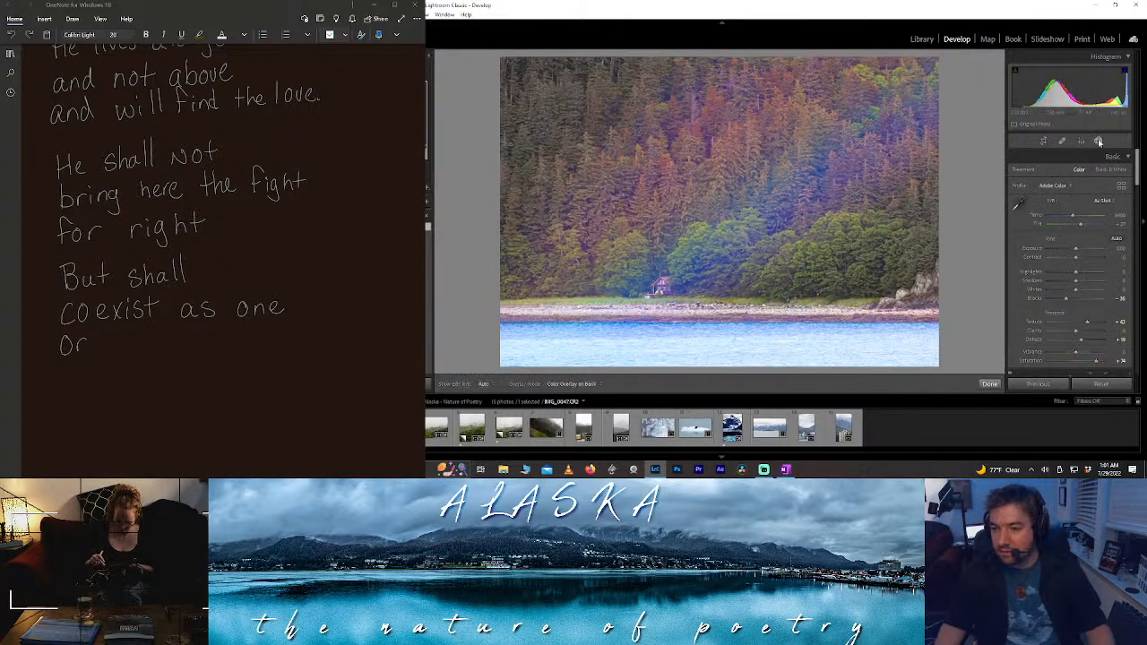
left_click(966, 109)
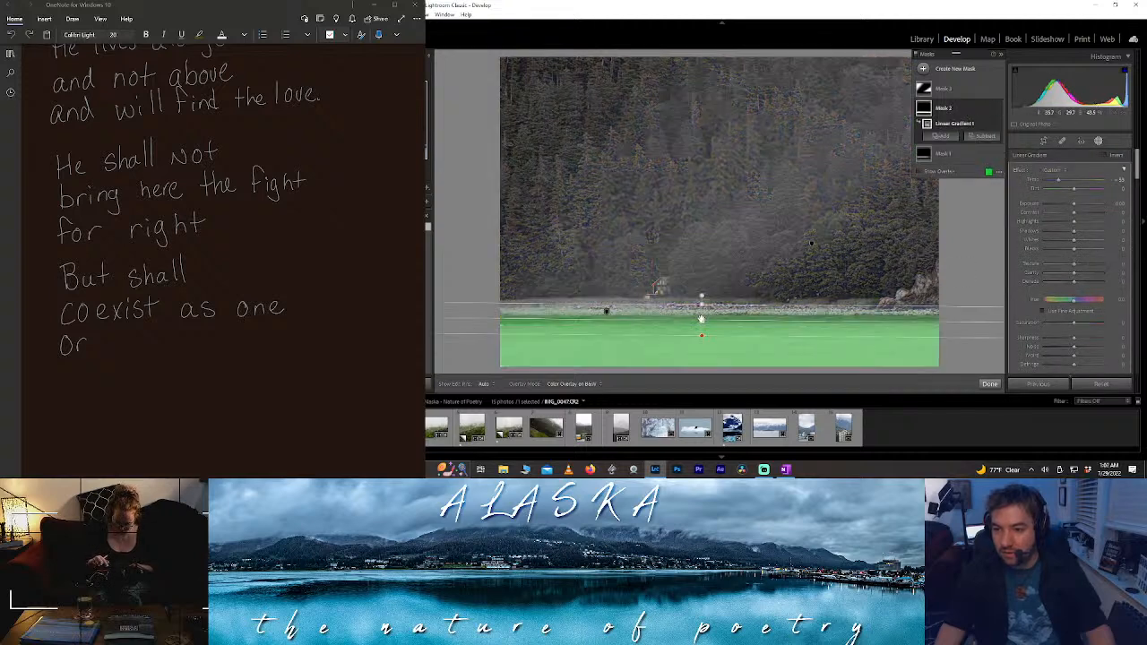
left_click_drag(700, 318, 703, 323)
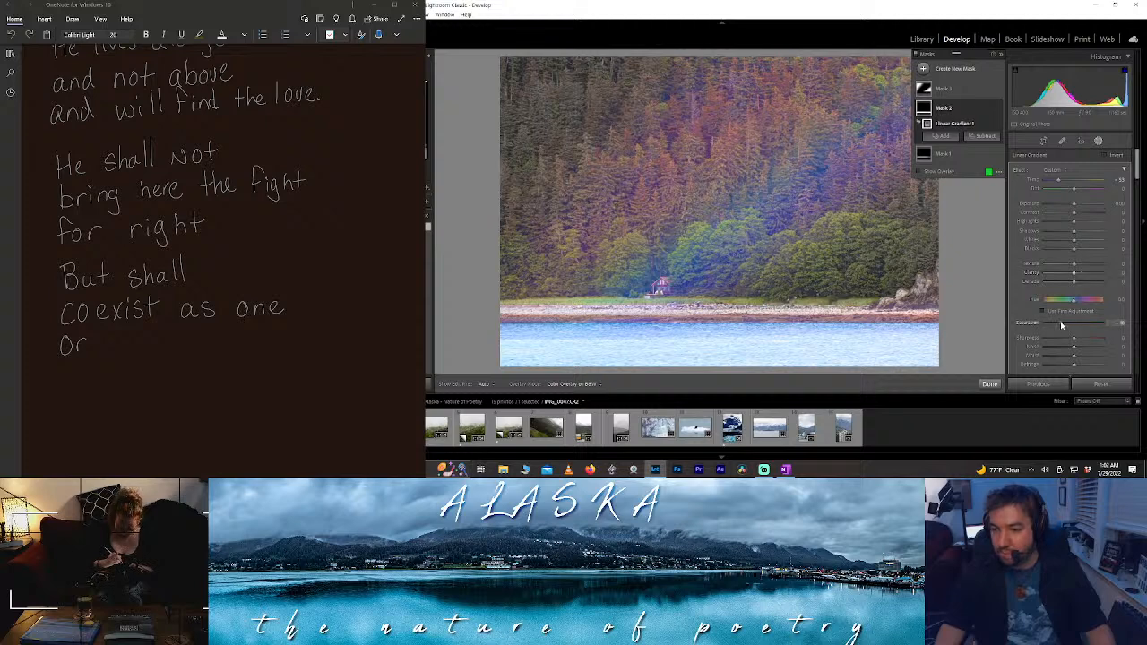
- Set Mask 2's Highlights to about -60, Shadows to about -66 and Contrast to about -38, trying Saturation at 40 but resetting it to 0
left_click_drag(1059, 321, 1086, 329)
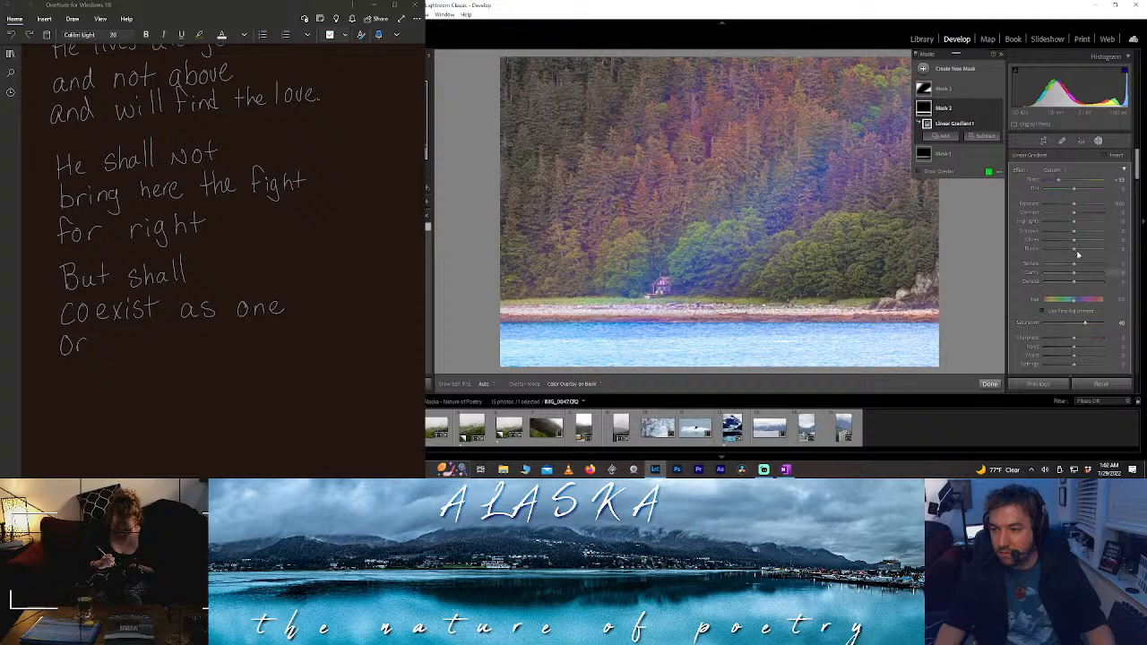
left_click_drag(1071, 224, 1056, 224)
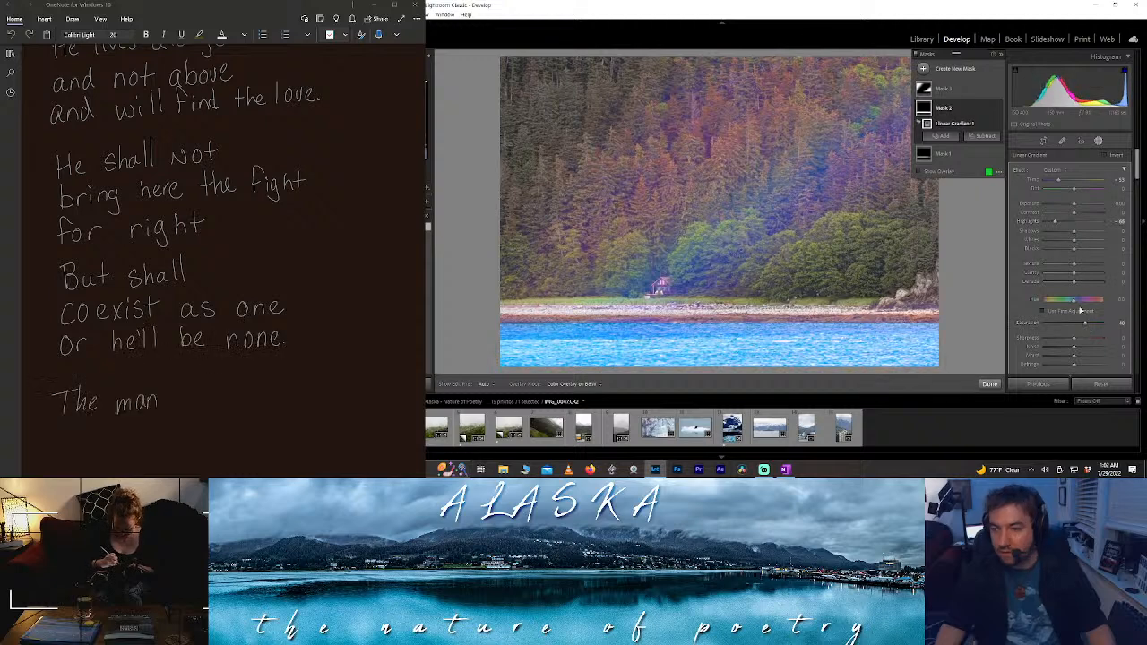
double_click(1083, 324)
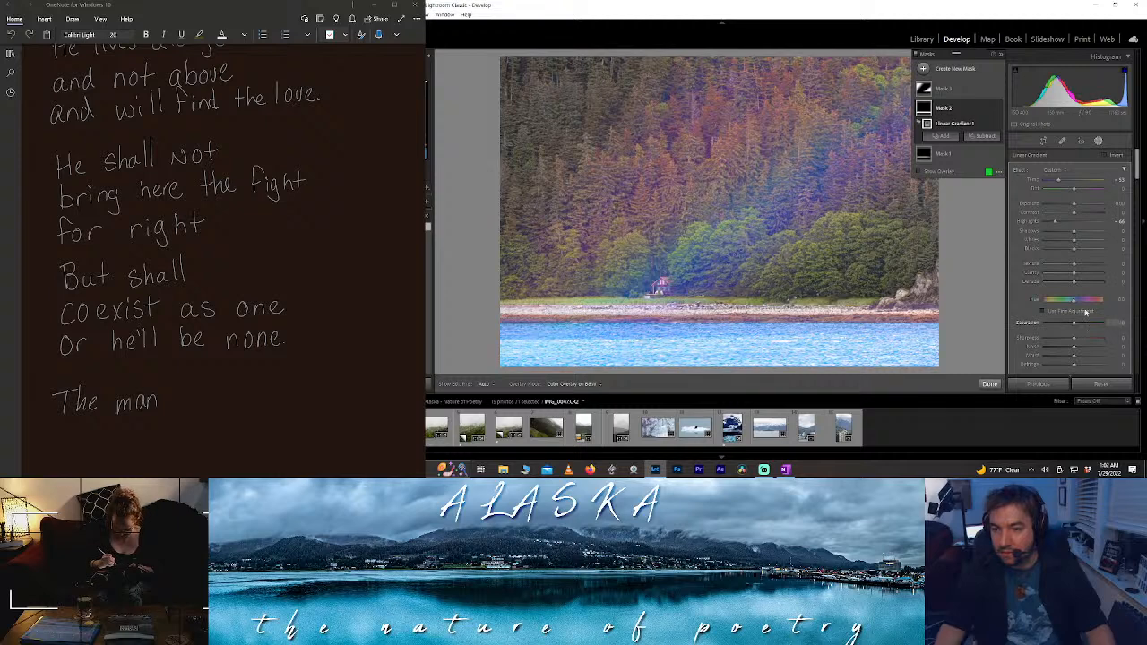
left_click_drag(1073, 234, 1017, 230)
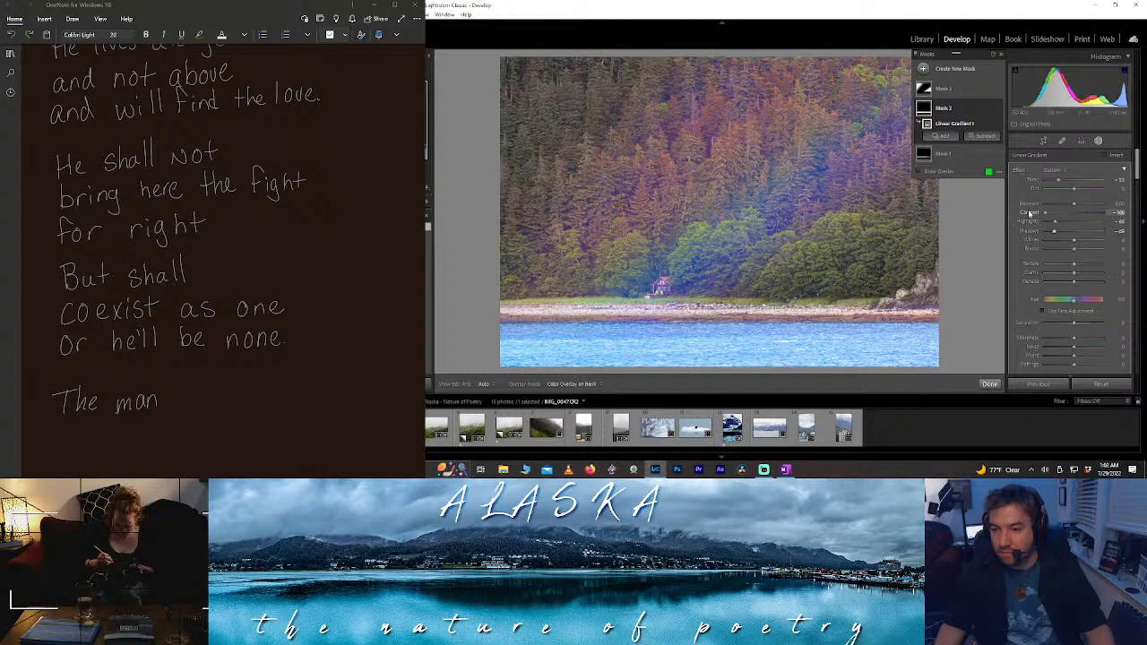
left_click_drag(1050, 216, 1062, 216)
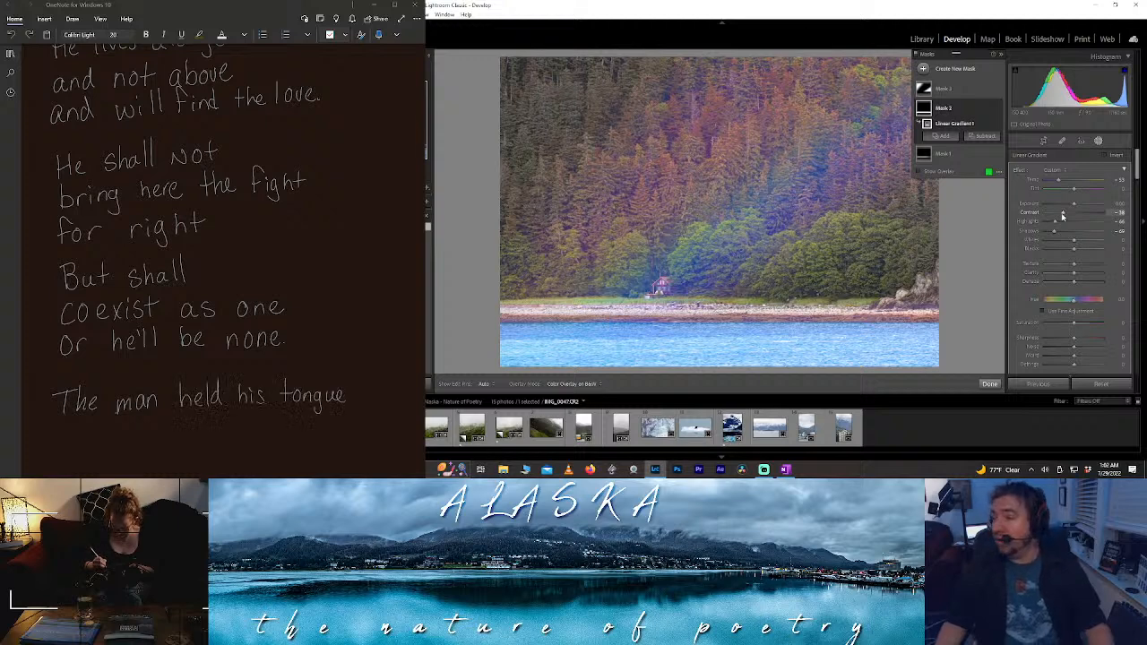
left_click(988, 385)
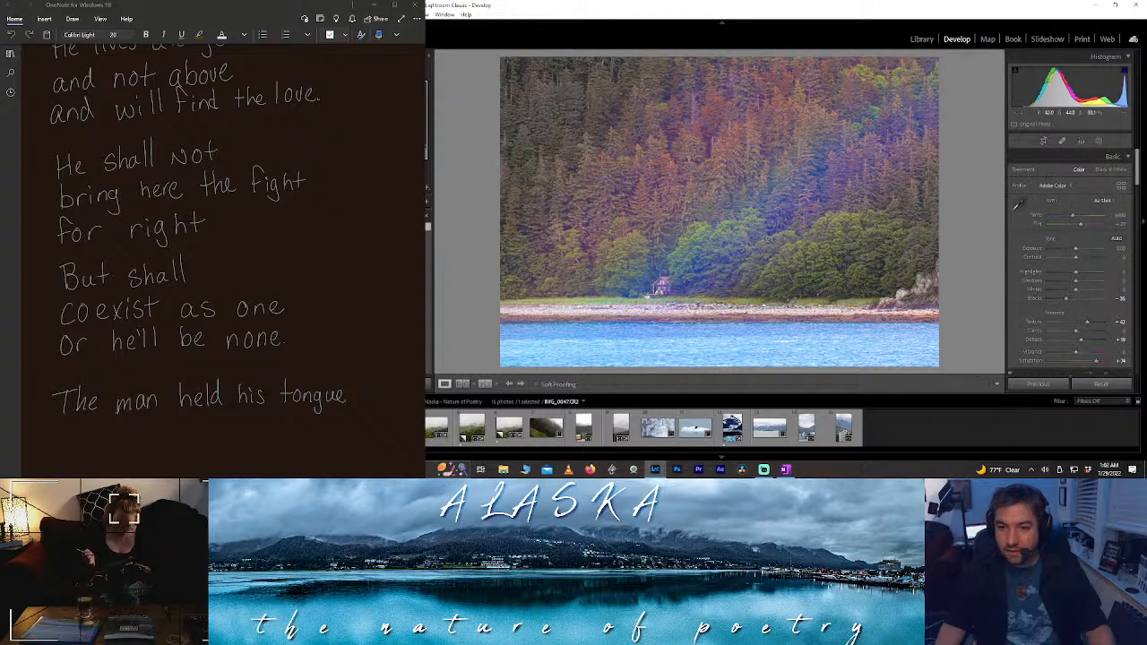
- Create a new linear gradient mask running diagonally across the upper-left part of the forest
left_click(812, 117)
left_click(724, 174)
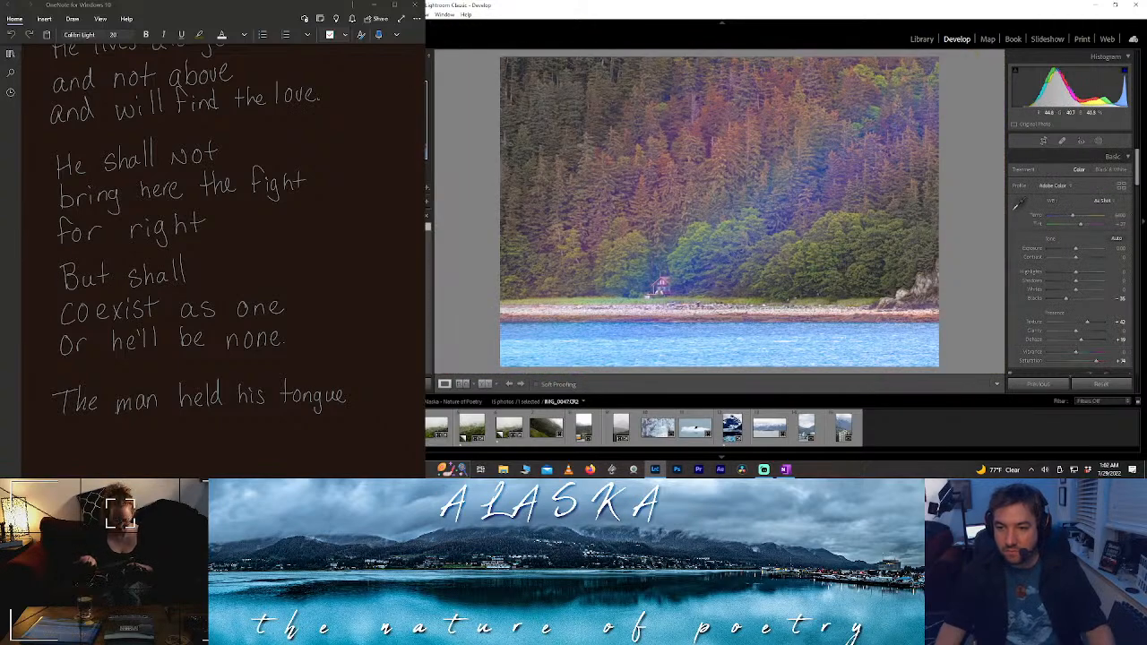
left_click(1100, 142)
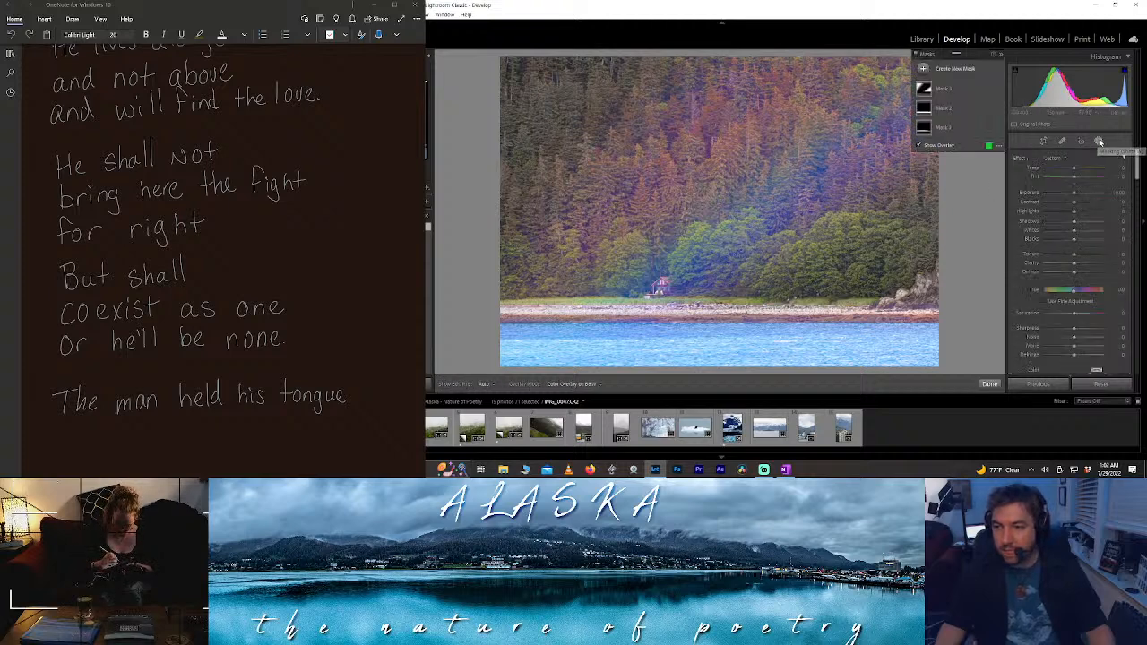
left_click(963, 71)
left_click(966, 134)
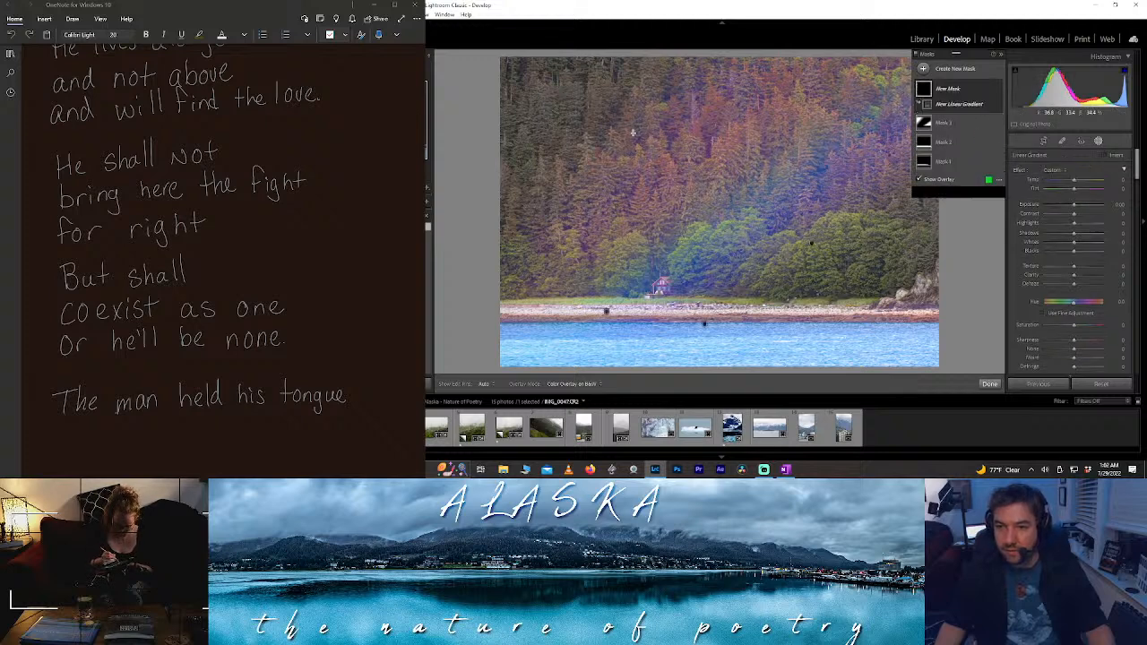
left_click_drag(633, 133, 659, 105)
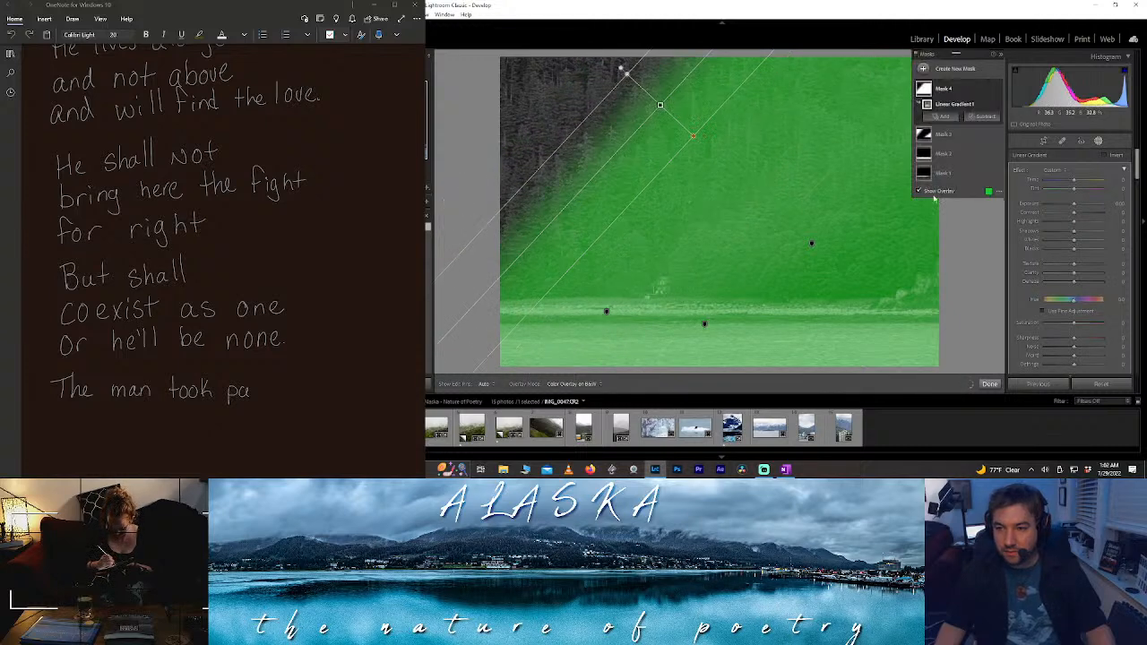
- Switch the mask overlay mode to Color Overlay, then rotate and shift the new gradient to follow the rainbow's upper-left edge
left_click(920, 192)
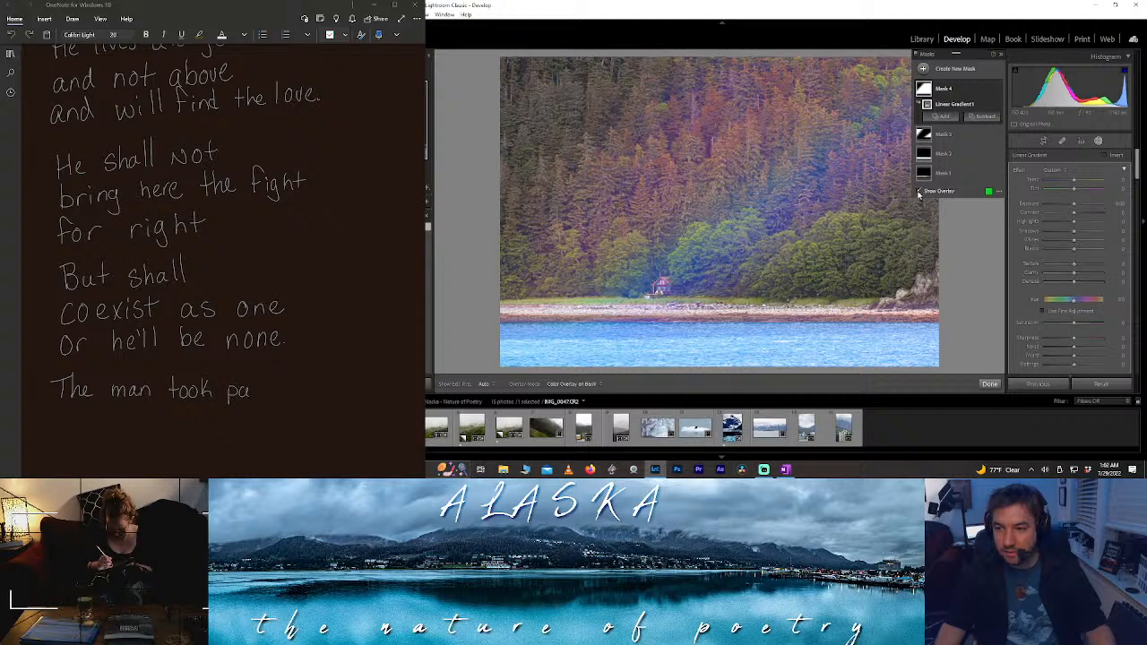
left_click(918, 191)
left_click(579, 383)
left_click(564, 395)
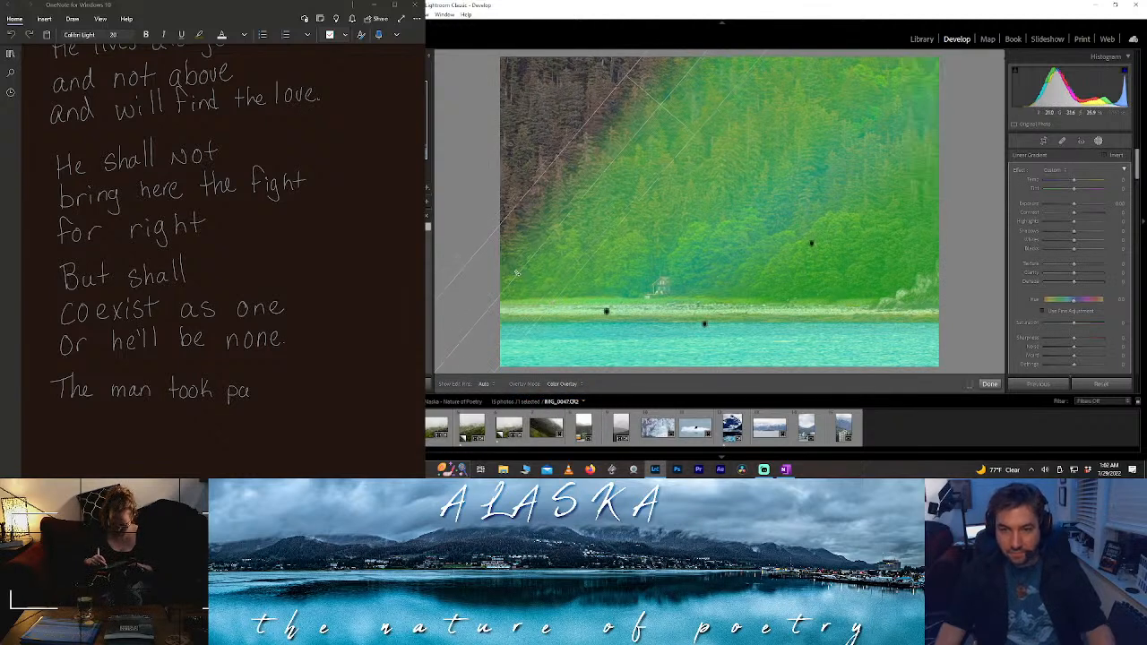
left_click_drag(516, 272, 555, 197)
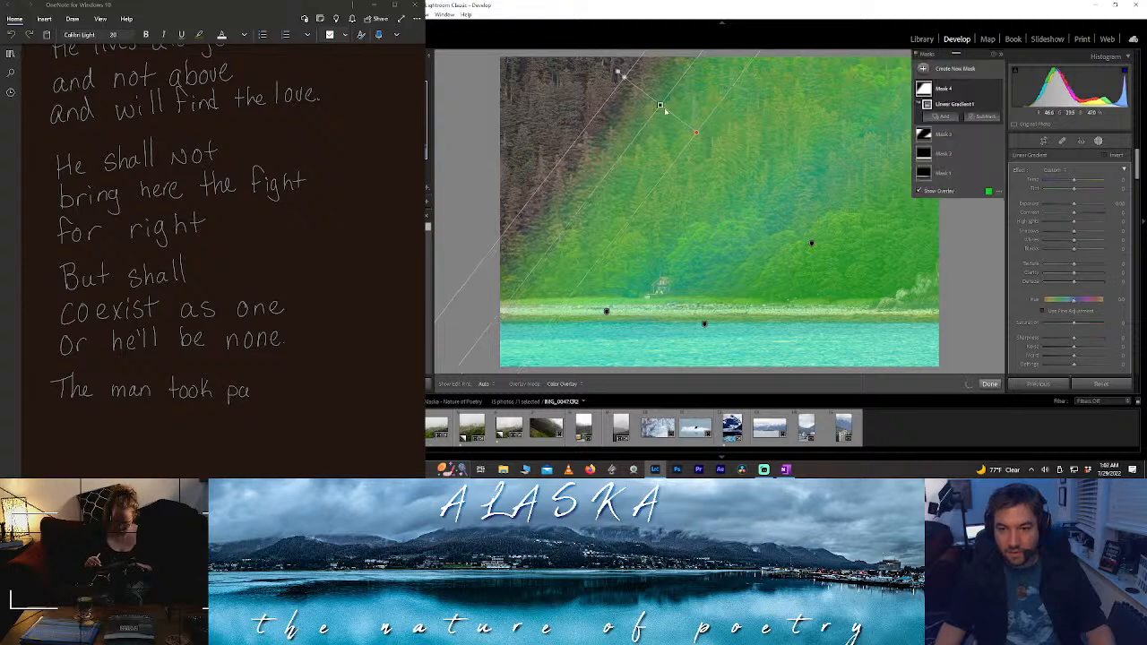
mouse_move(661, 105)
left_mouse_down()
mouse_move(716, 152)
mouse_move(652, 105)
mouse_move(661, 112)
left_mouse_up()
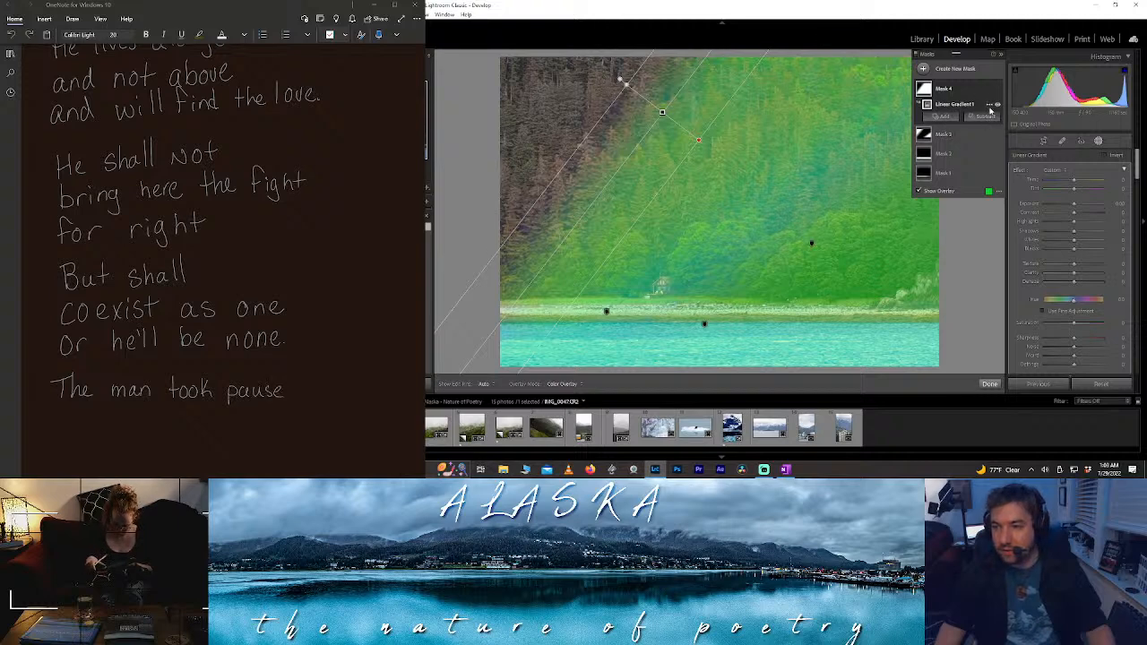
- Intersect Mask 4 with a second linear gradient, rotated and placed diagonally along the rainbow's lower-right edge
left_click(988, 106)
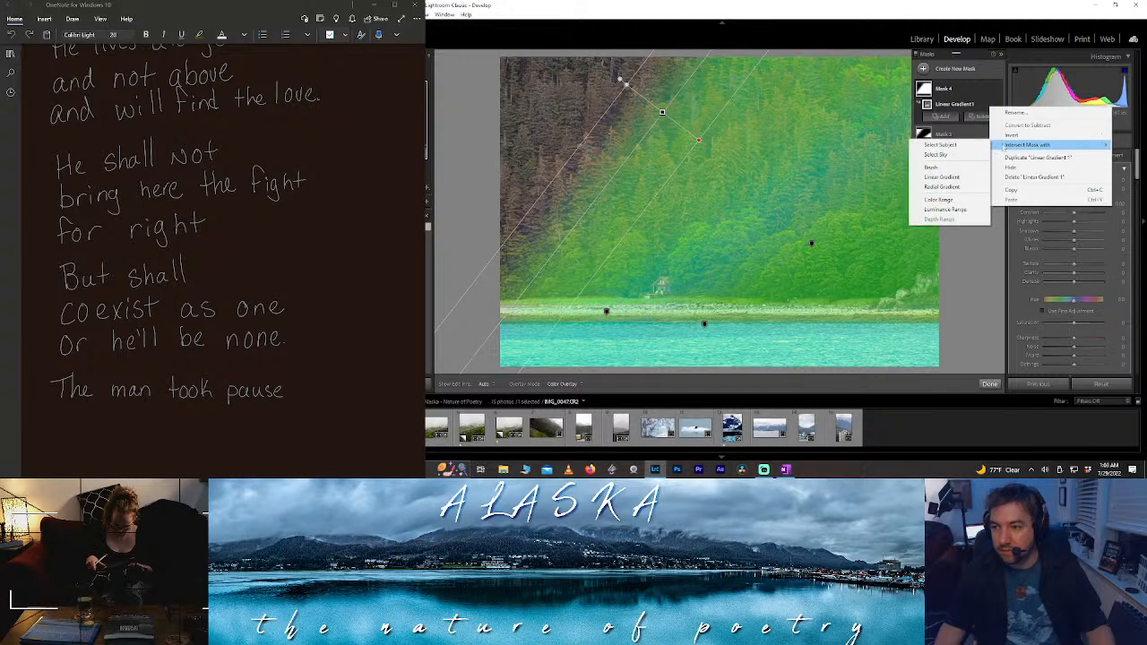
left_click(1012, 134)
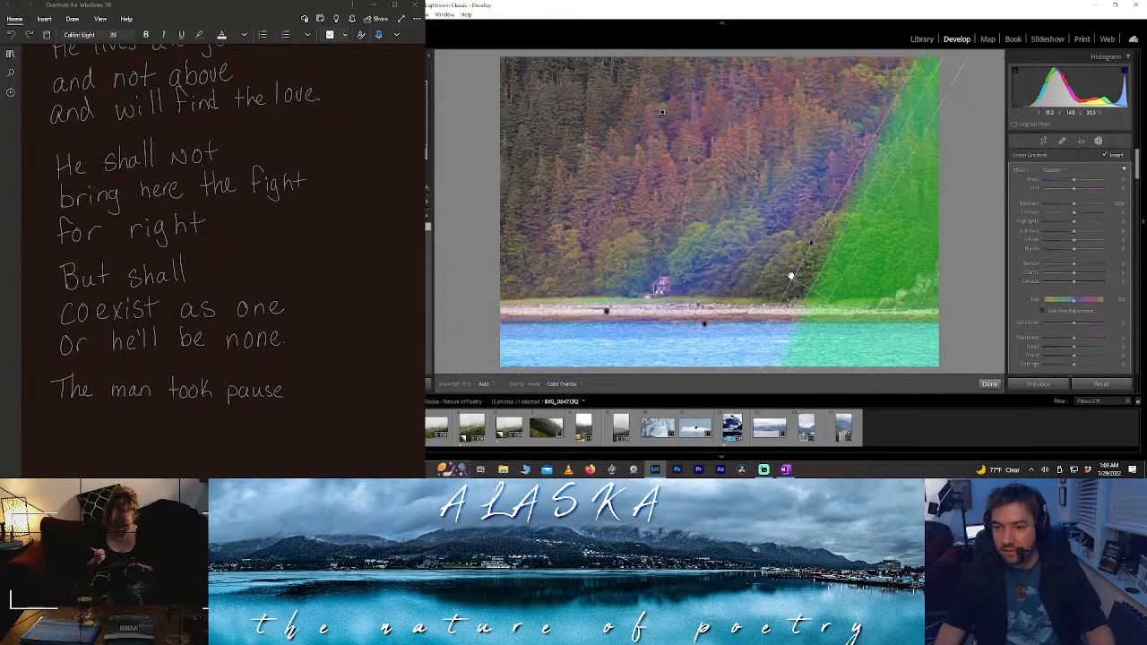
left_click_drag(790, 276, 873, 159)
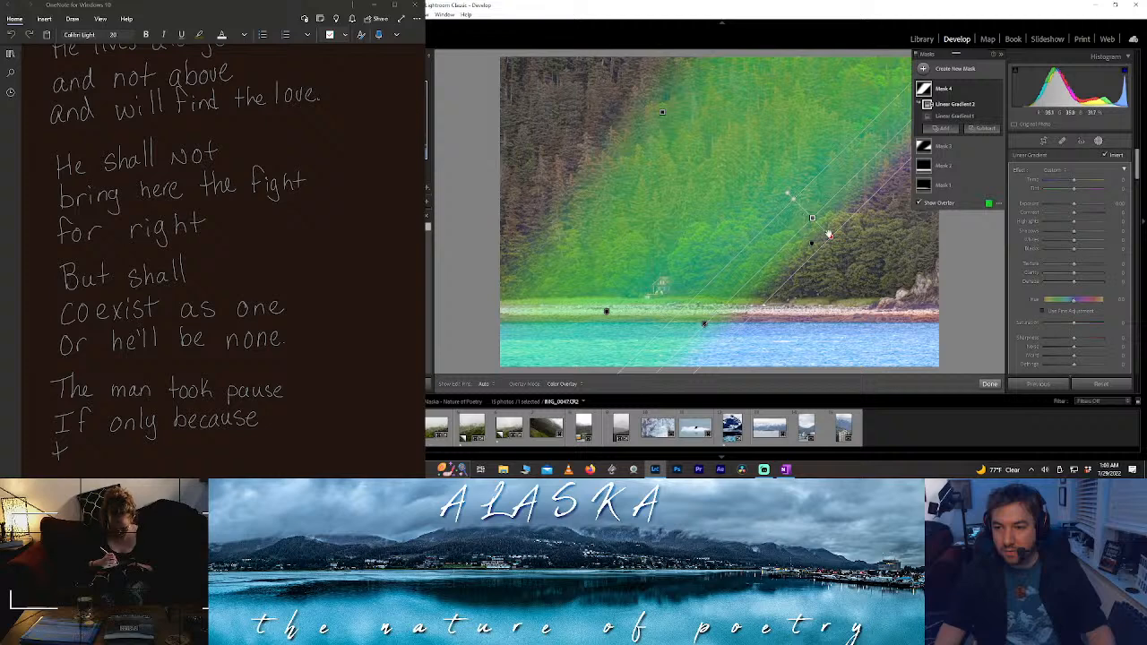
left_click_drag(829, 234, 885, 108)
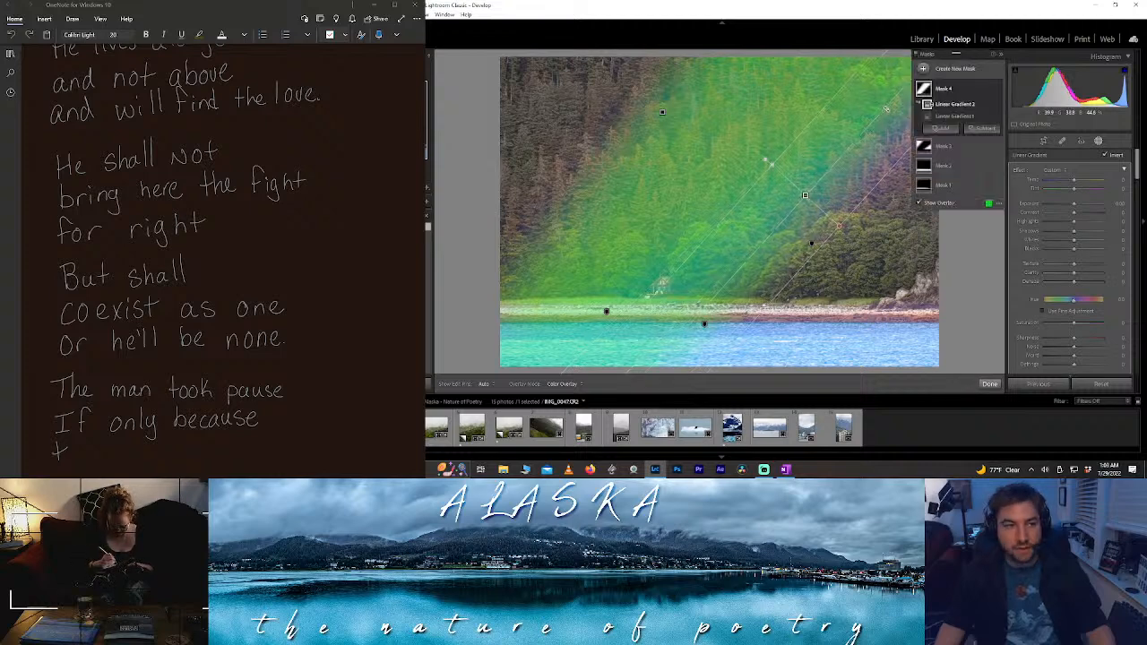
- Subtract a horizontal linear gradient over the shoreline and water from Mask 4
left_click(983, 129)
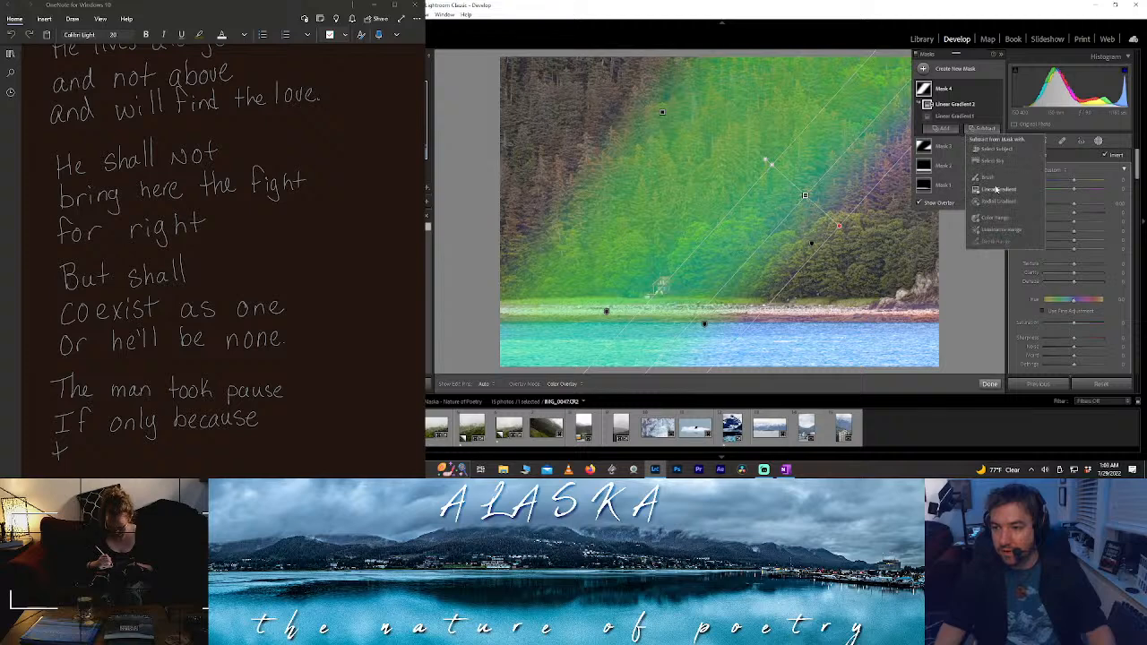
left_click(996, 189)
left_click_drag(639, 327, 824, 316)
left_click_drag(642, 304, 628, 289)
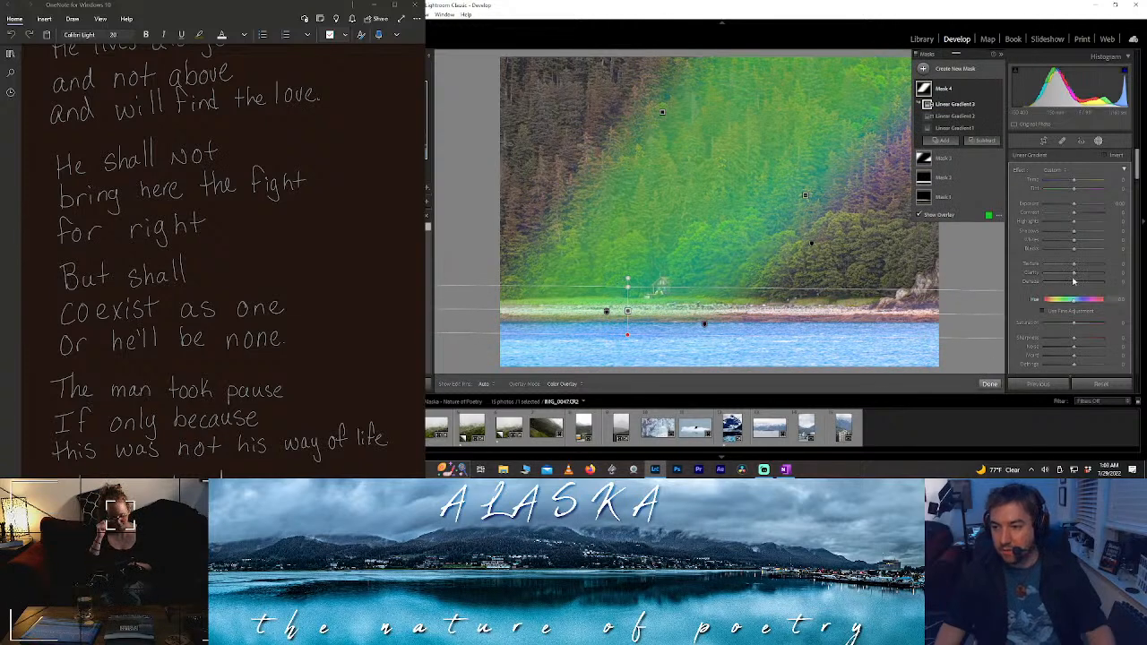
- Try Mask 4's Saturation at about 46 and about 16, and test a strong Clarity change
left_click(1086, 325)
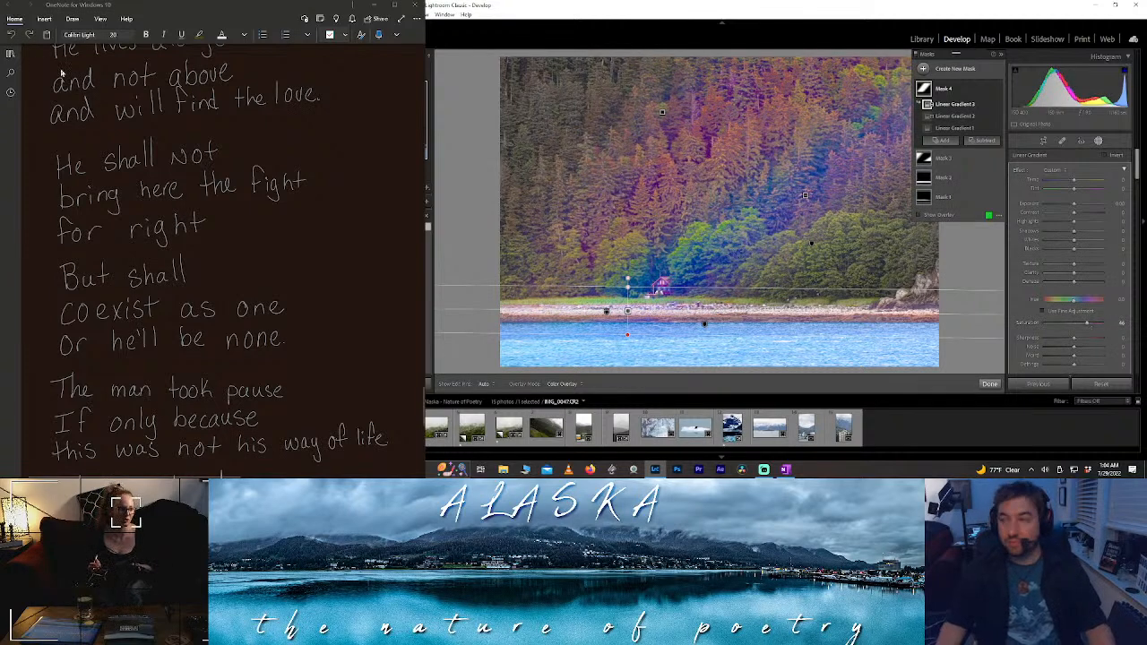
scroll(107, 163, "down", 5)
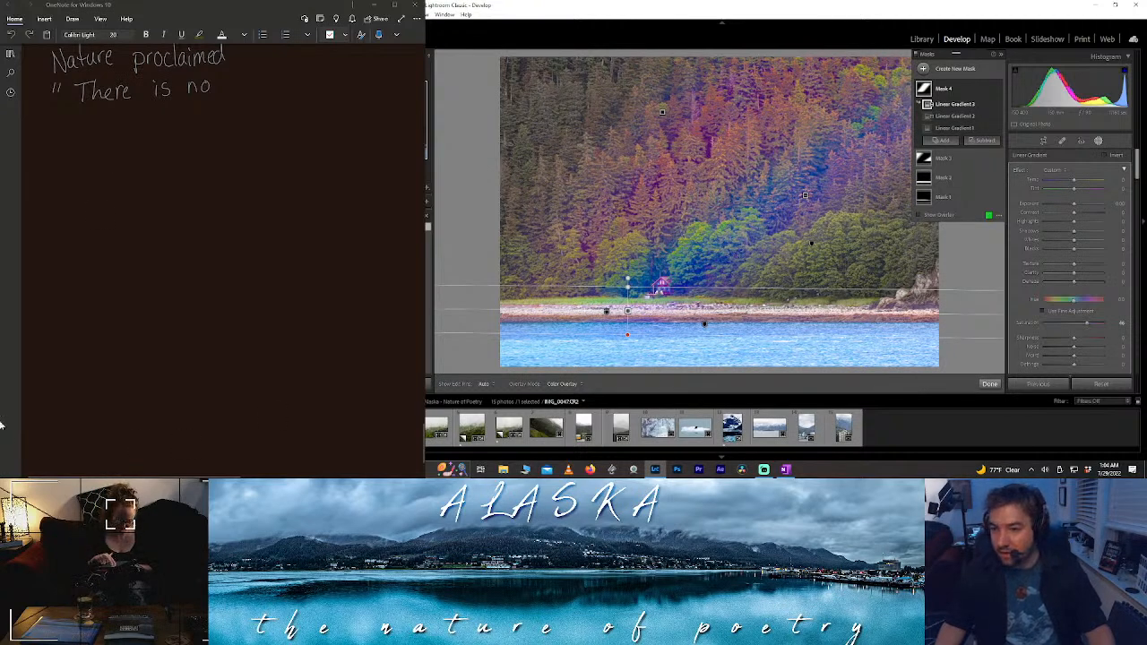
left_click(1079, 324)
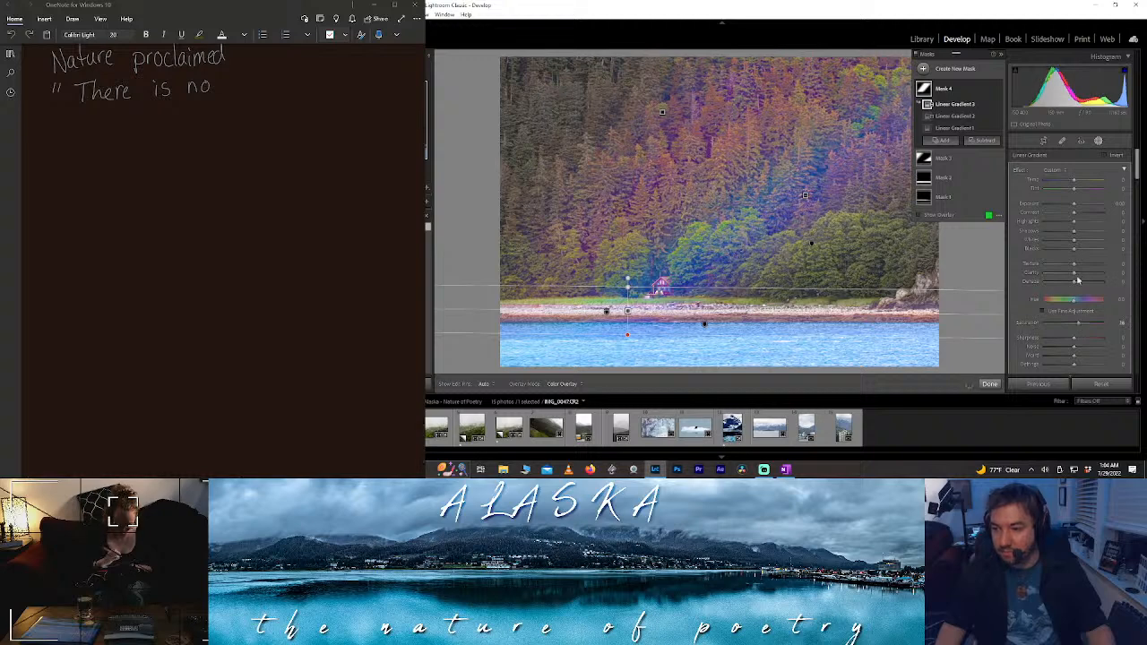
left_click(1103, 276)
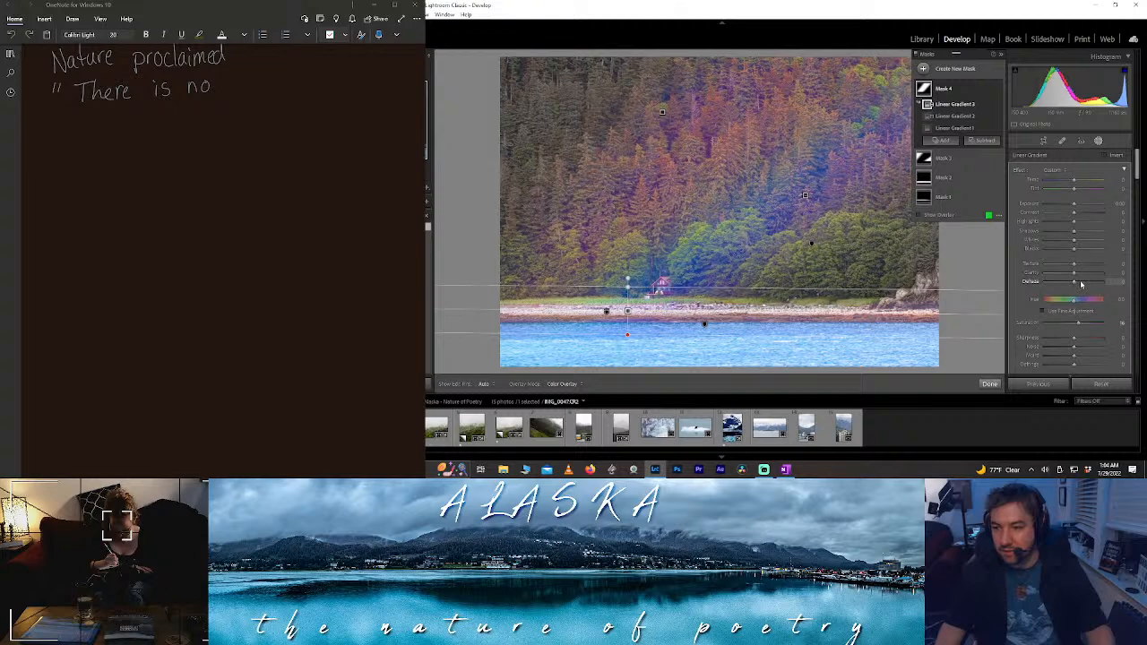
- Set Mask 4's Dehaze to 27, resetting it once to compare the effect
left_click_drag(1081, 284, 1089, 286)
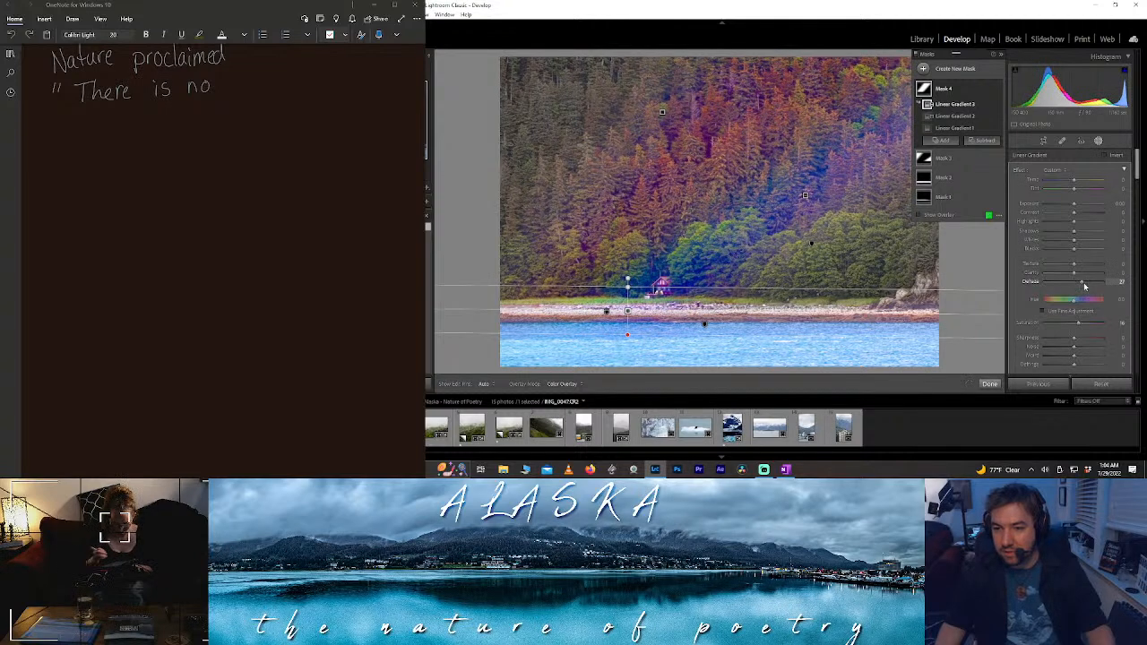
double_click(1084, 286)
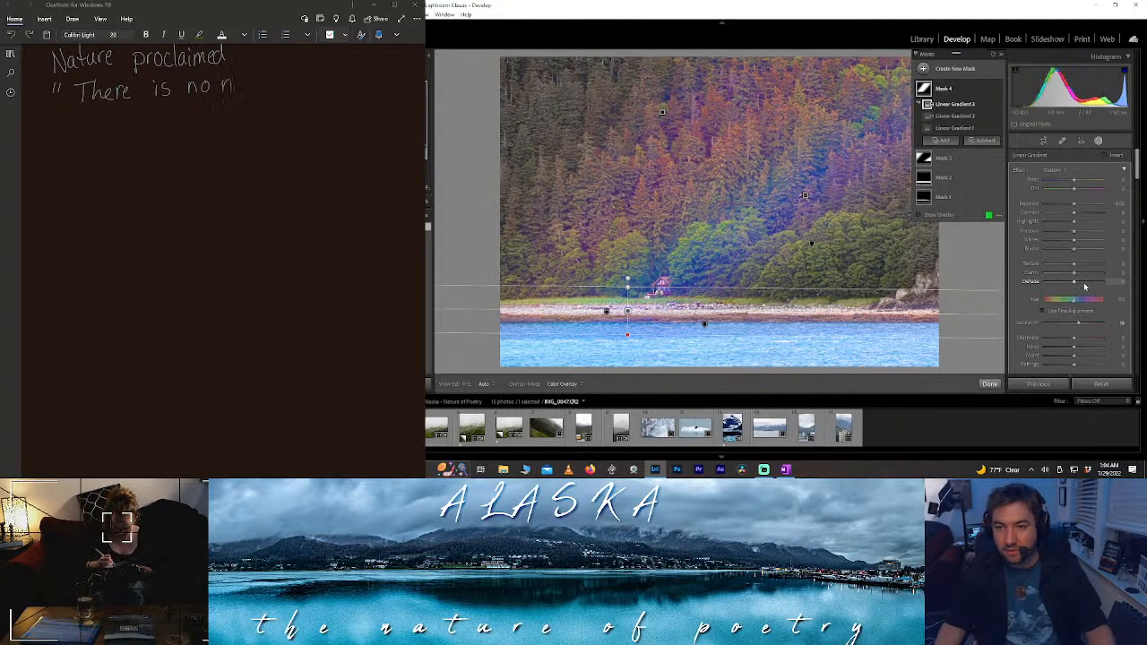
left_click(1084, 283)
left_click_drag(1084, 286, 1081, 287)
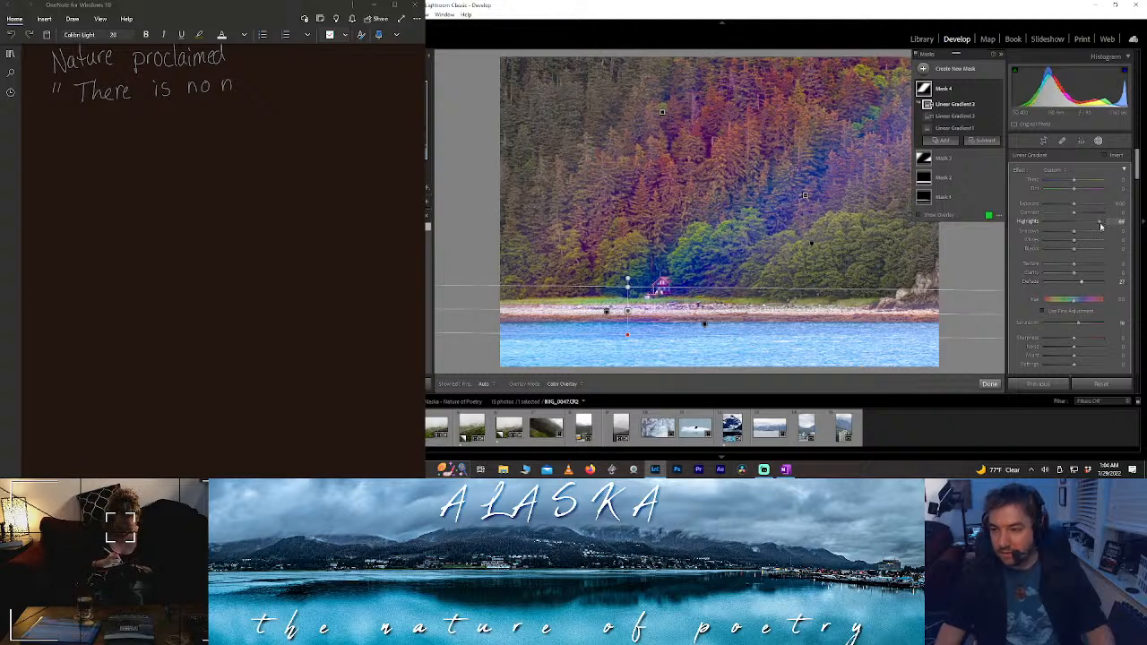
- Set Mask 4's Highlights to about 60 and Shadows to about 47, try Texture changes, and return Texture and Saturation to 0
left_click_drag(1102, 221, 1032, 211)
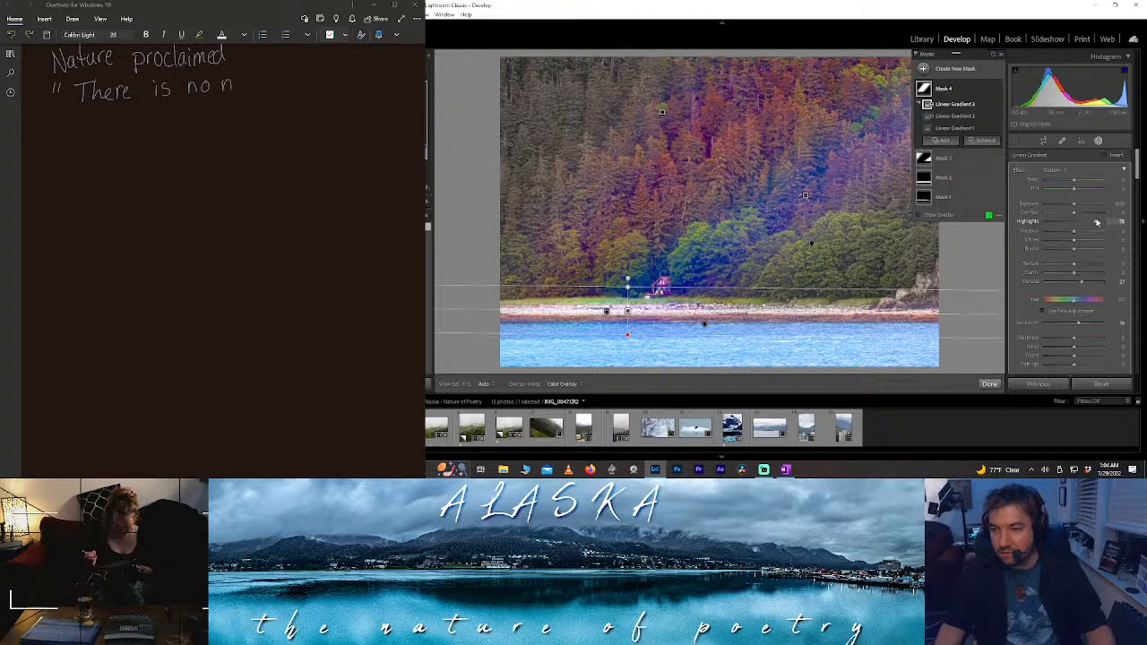
left_click_drag(1073, 233, 1086, 236)
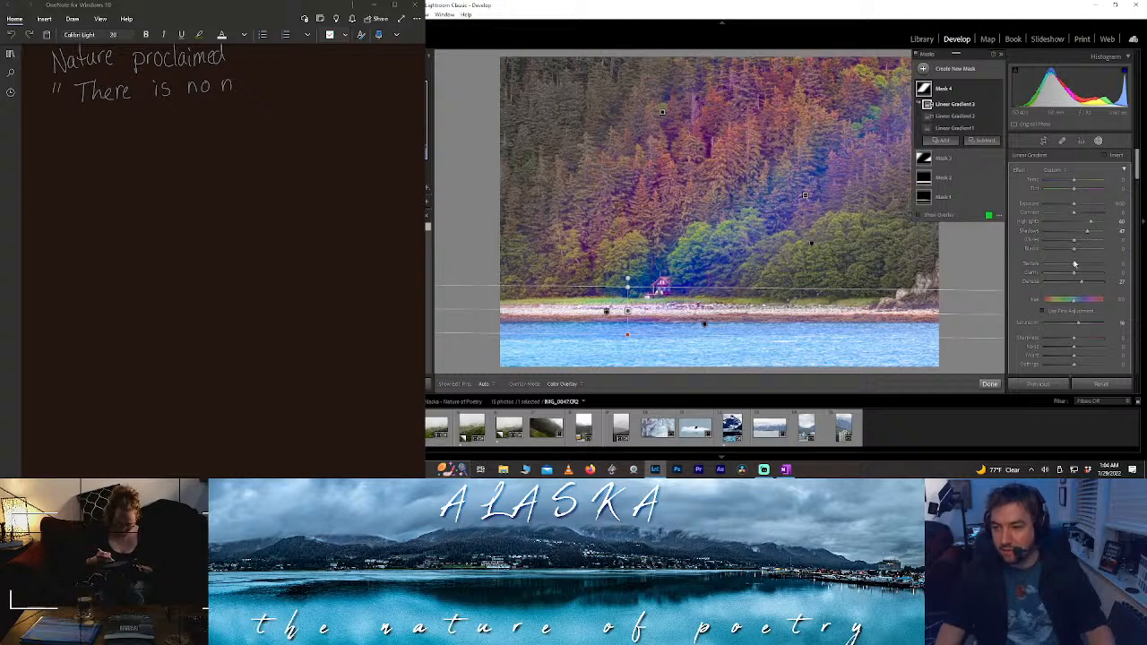
mouse_move(1073, 266)
left_mouse_down()
mouse_move(1125, 273)
mouse_move(980, 255)
left_mouse_up()
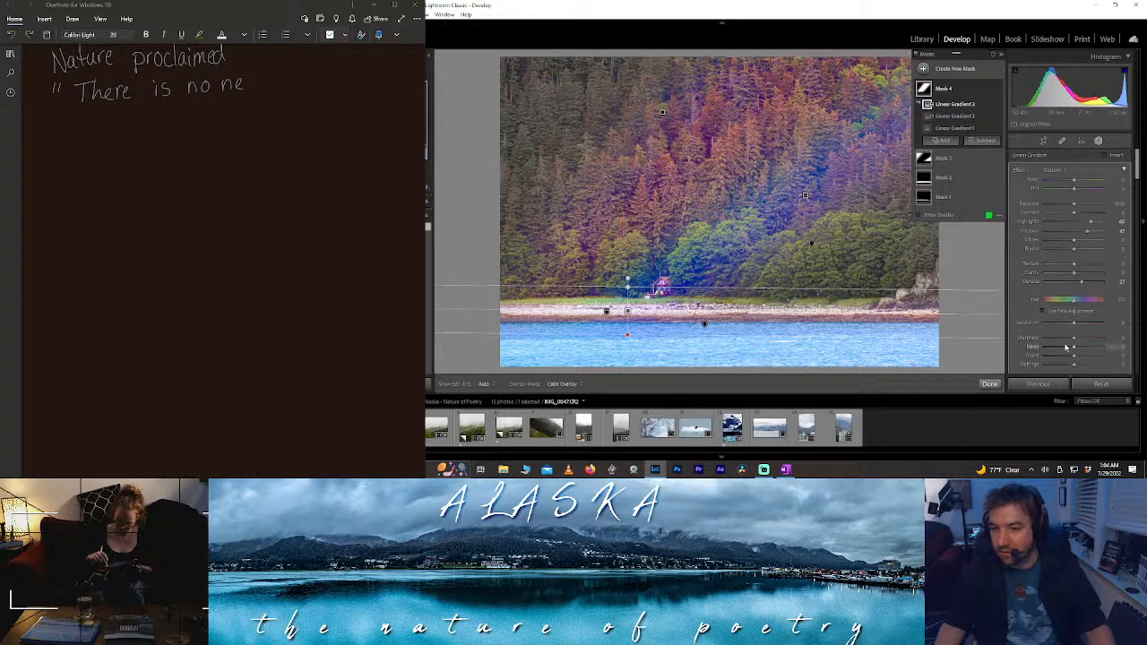
- Shift Mask 3's upper-left linear gradient farther toward the photo's upper-left corner and fine-tune its width and angle
left_click(957, 161)
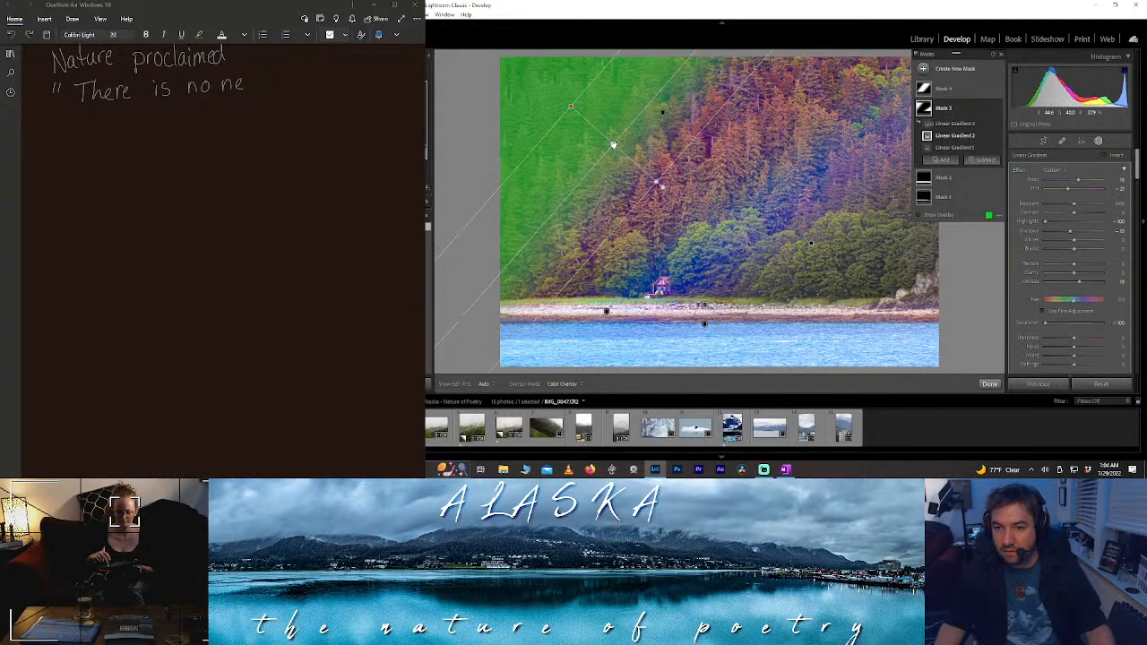
left_click_drag(653, 179, 679, 195)
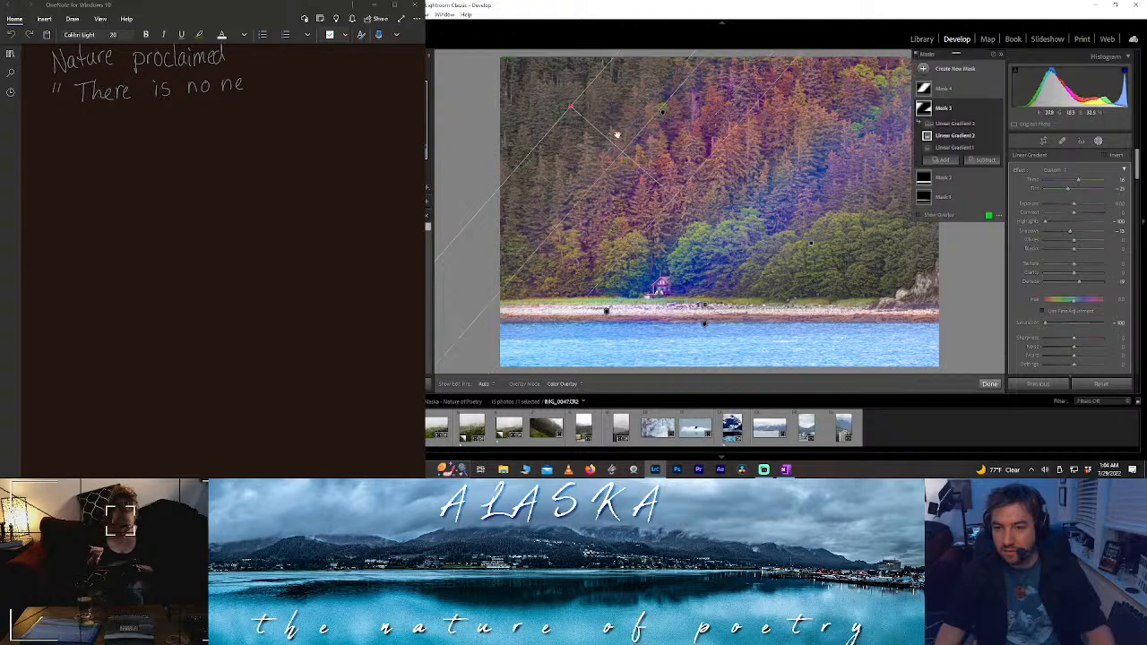
left_click_drag(626, 151, 591, 129)
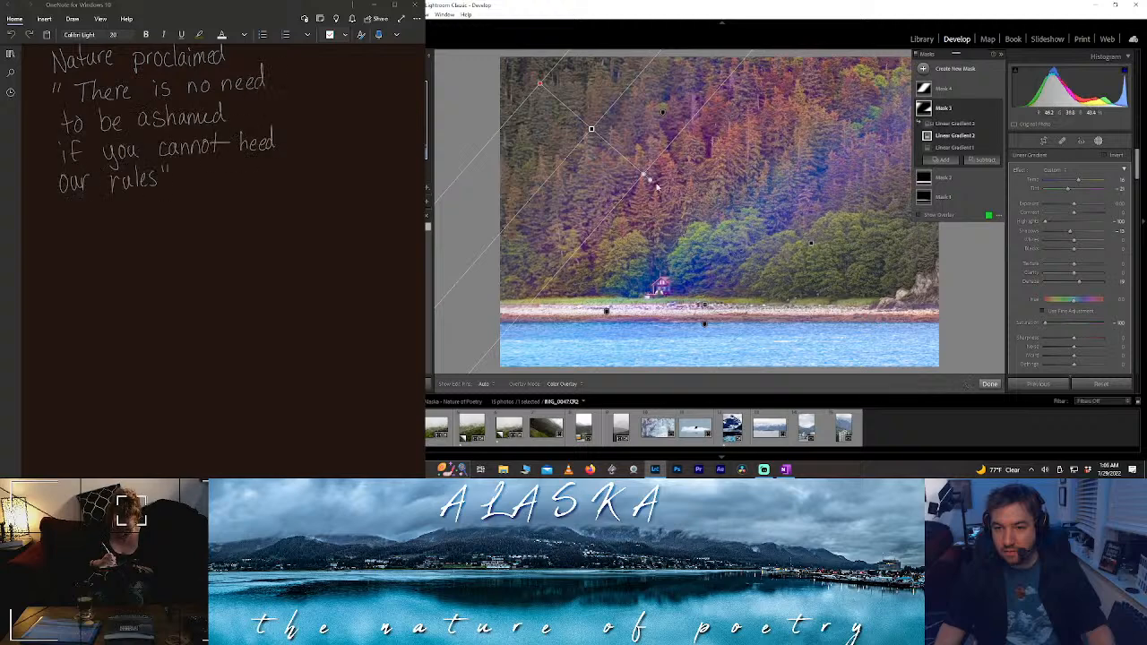
left_click_drag(650, 180, 654, 176)
left_click_drag(591, 130, 594, 131)
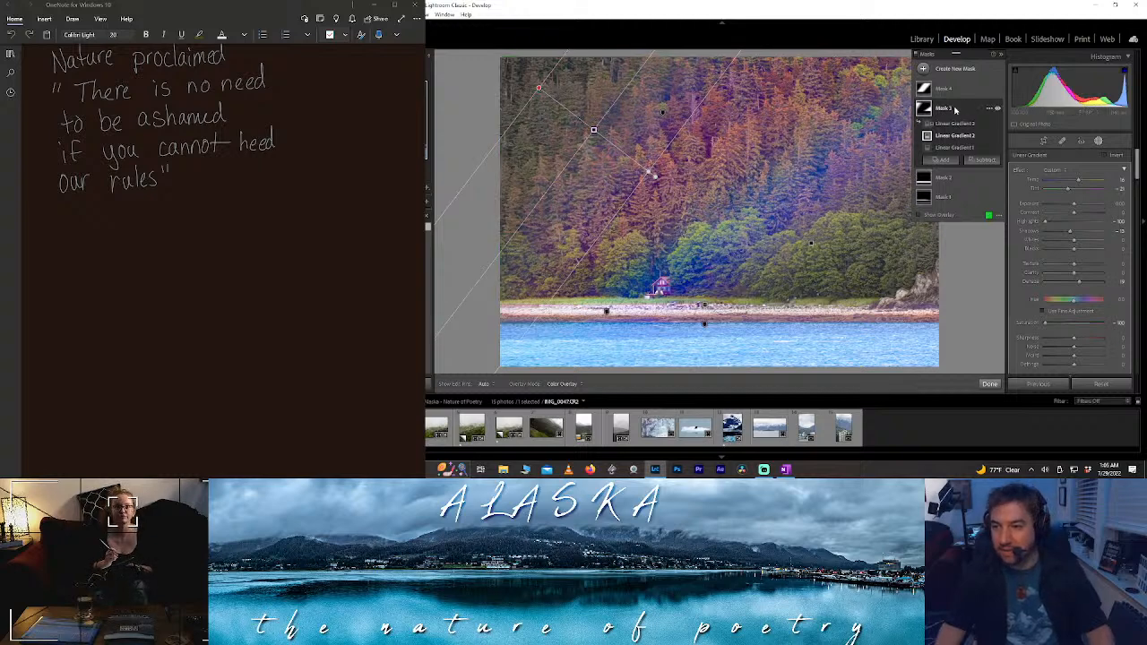
- Move Mask 3's lower-right linear gradient slightly up and to the right, and fine-tune the angle of its upper-left gradient
left_click(810, 243)
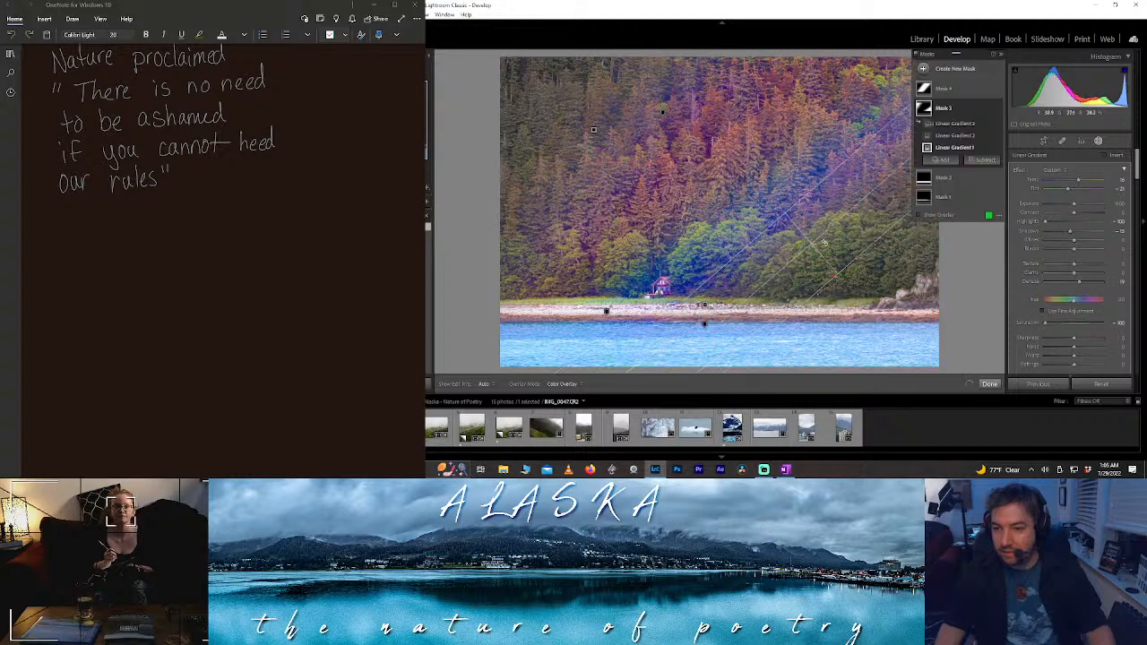
mouse_move(810, 243)
left_mouse_down()
mouse_move(824, 211)
mouse_move(832, 219)
left_mouse_up()
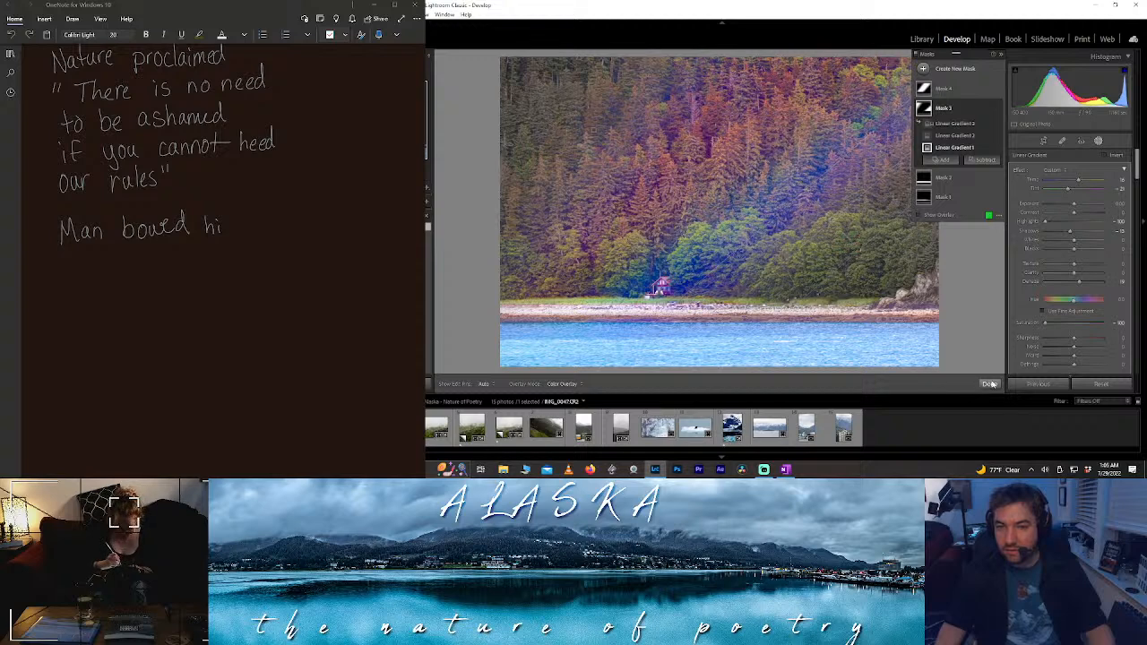
left_click(594, 132)
left_click_drag(637, 72, 631, 96)
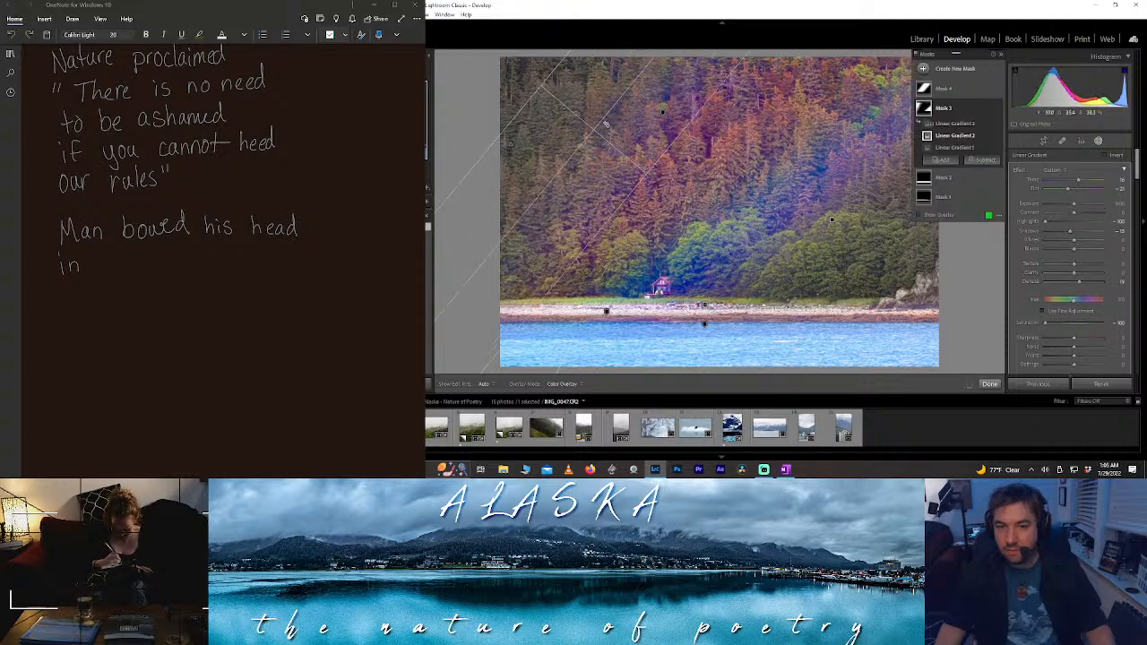
- Fine-tune the angle of Mask 4's upper-left linear gradient and finish masking
left_click(943, 87)
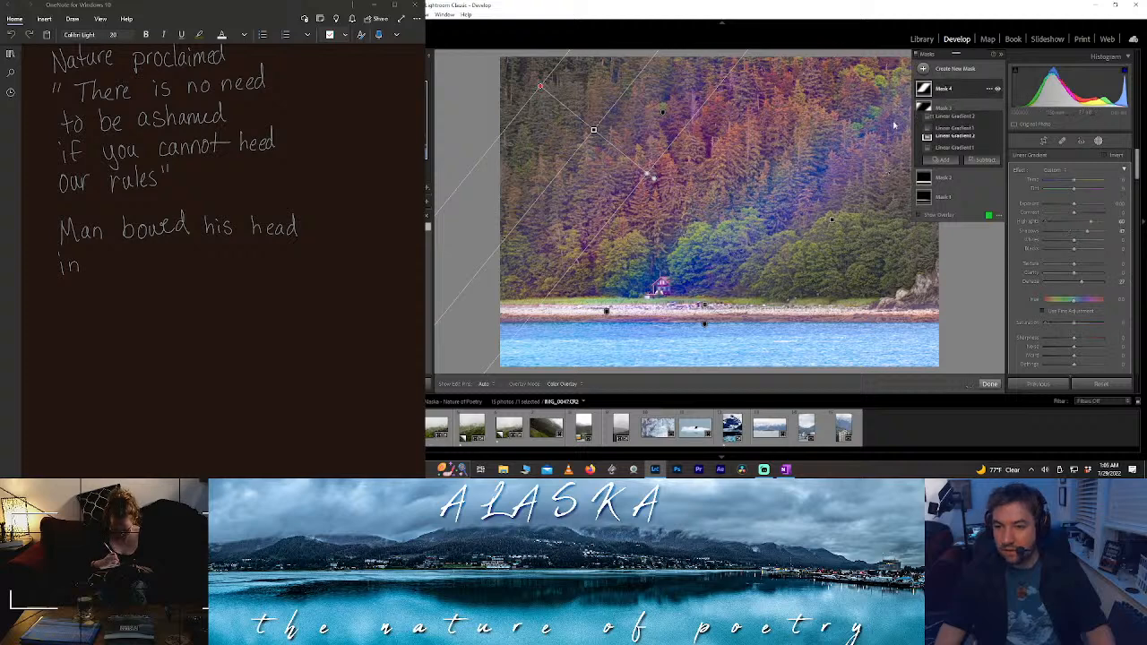
left_click(662, 115)
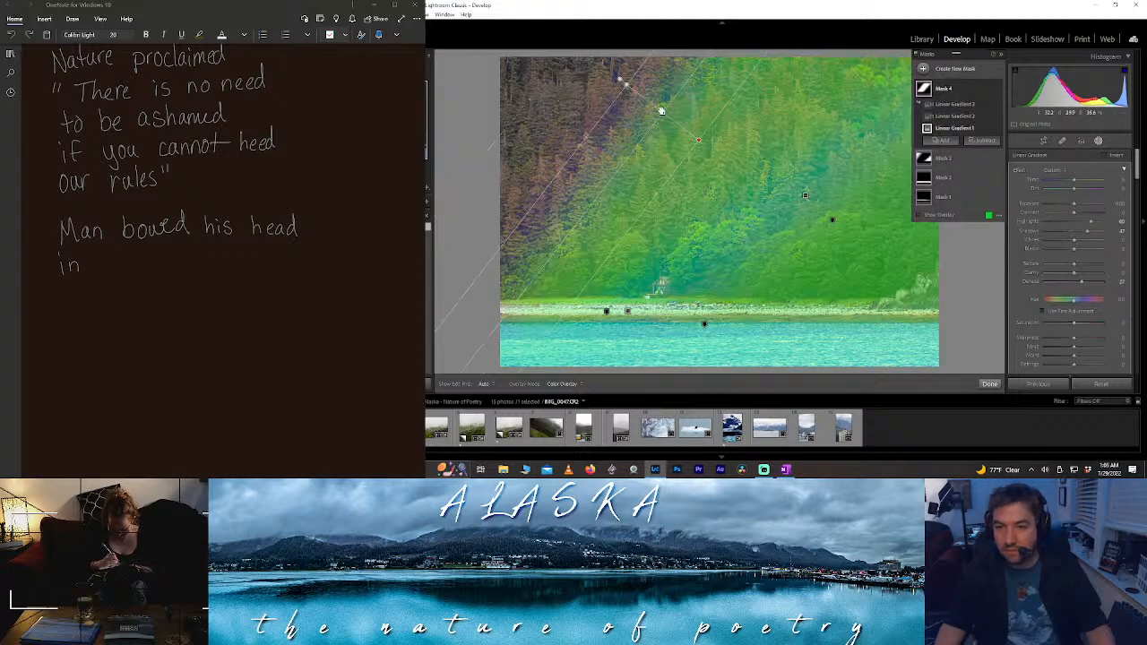
left_click_drag(638, 142, 605, 176)
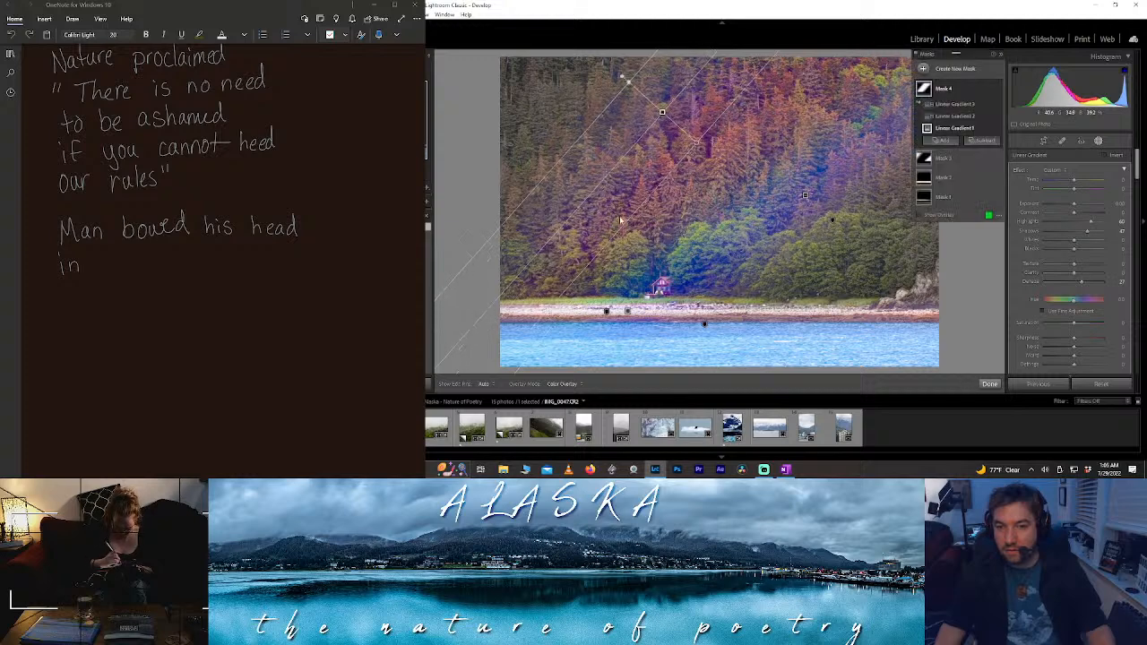
left_click(987, 384)
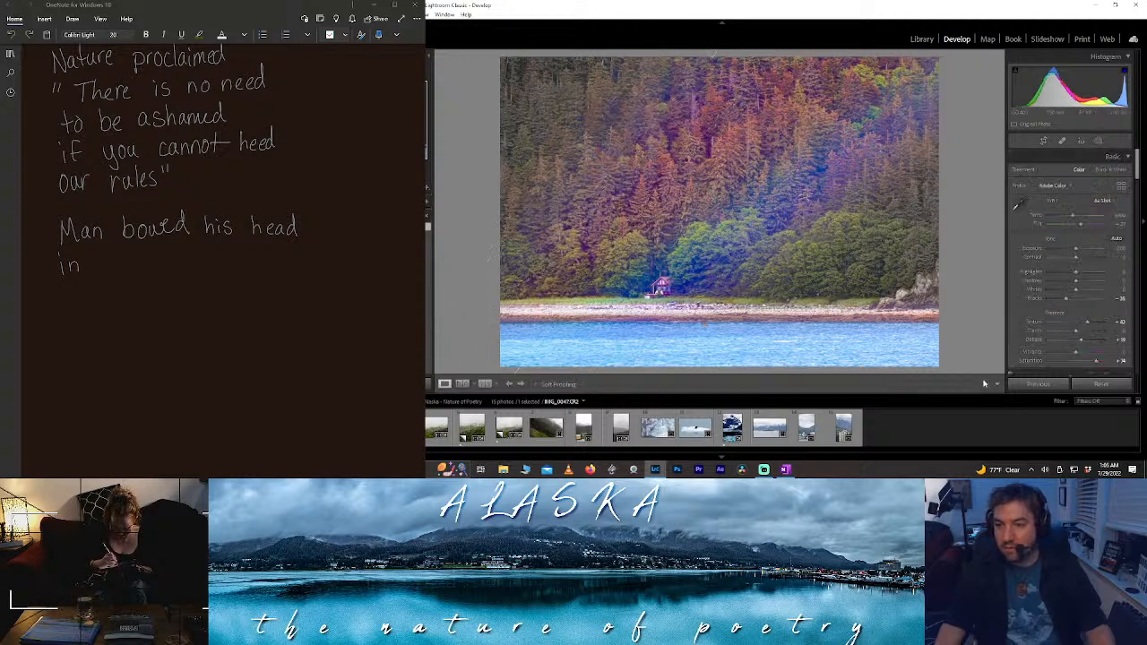
- Lower Mask 3's Whites to about -35, try its Clarity at about -43 and at 100, and return Clarity to 0
left_click(1100, 140)
left_click(938, 110)
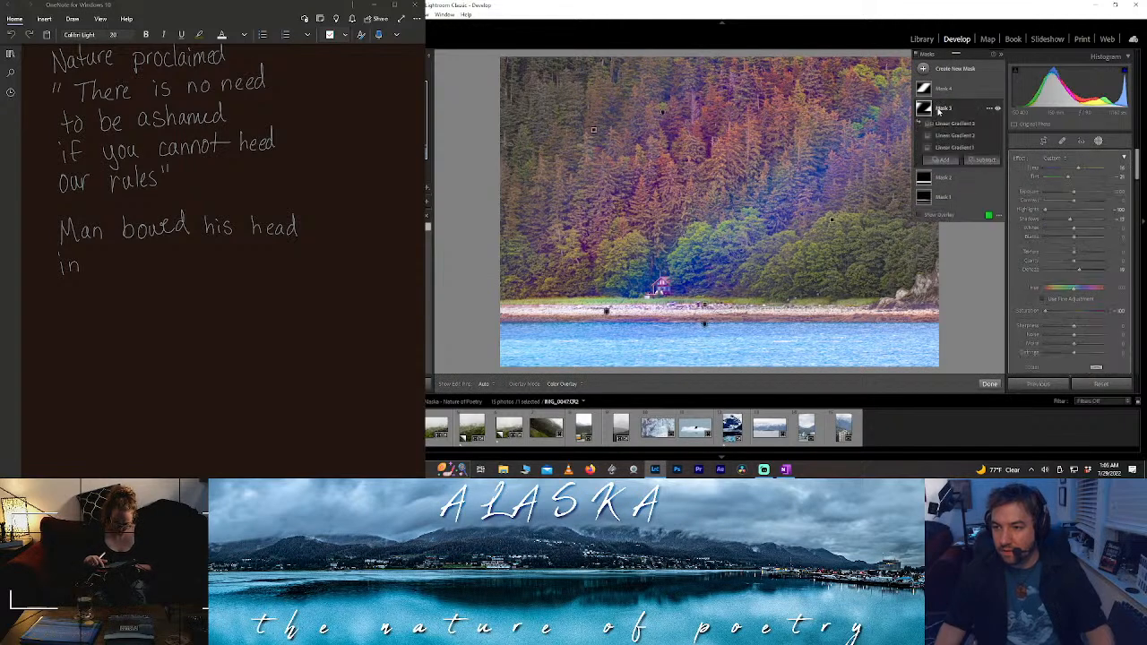
left_click_drag(1073, 192, 1058, 193)
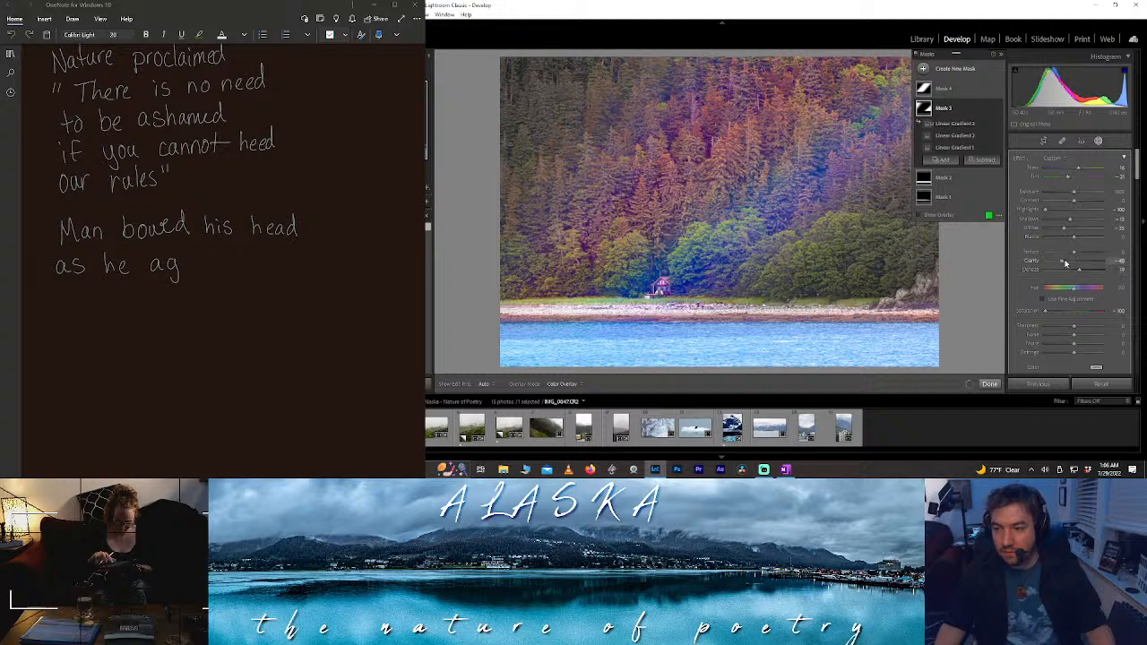
left_click_drag(1056, 260, 1124, 269)
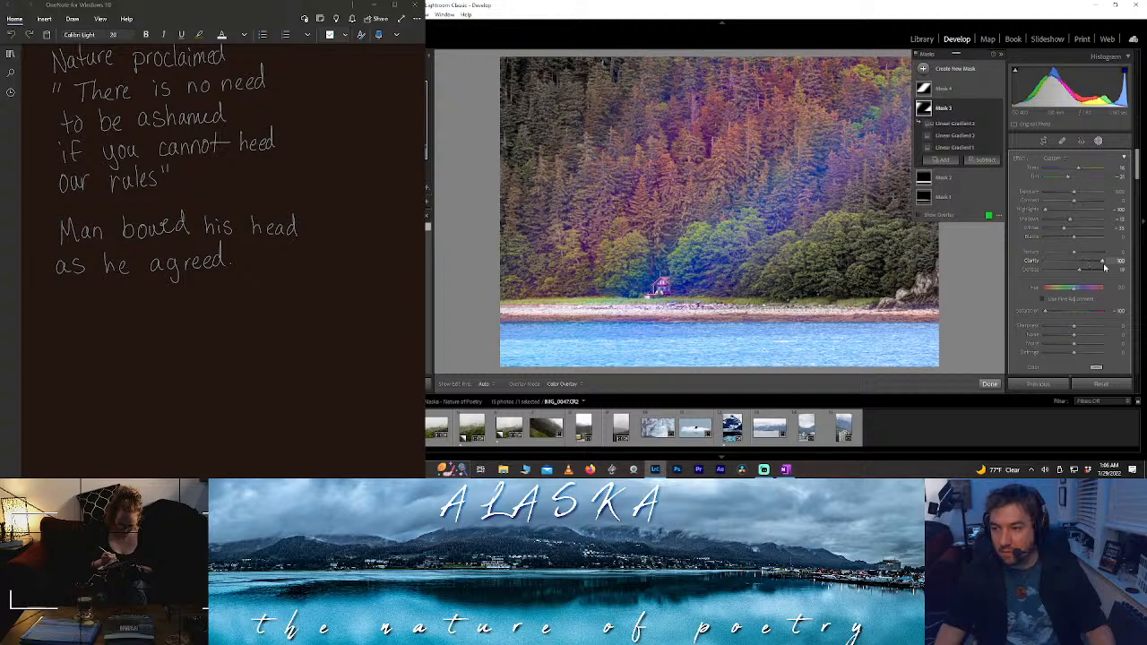
left_click_drag(1101, 262, 1087, 262)
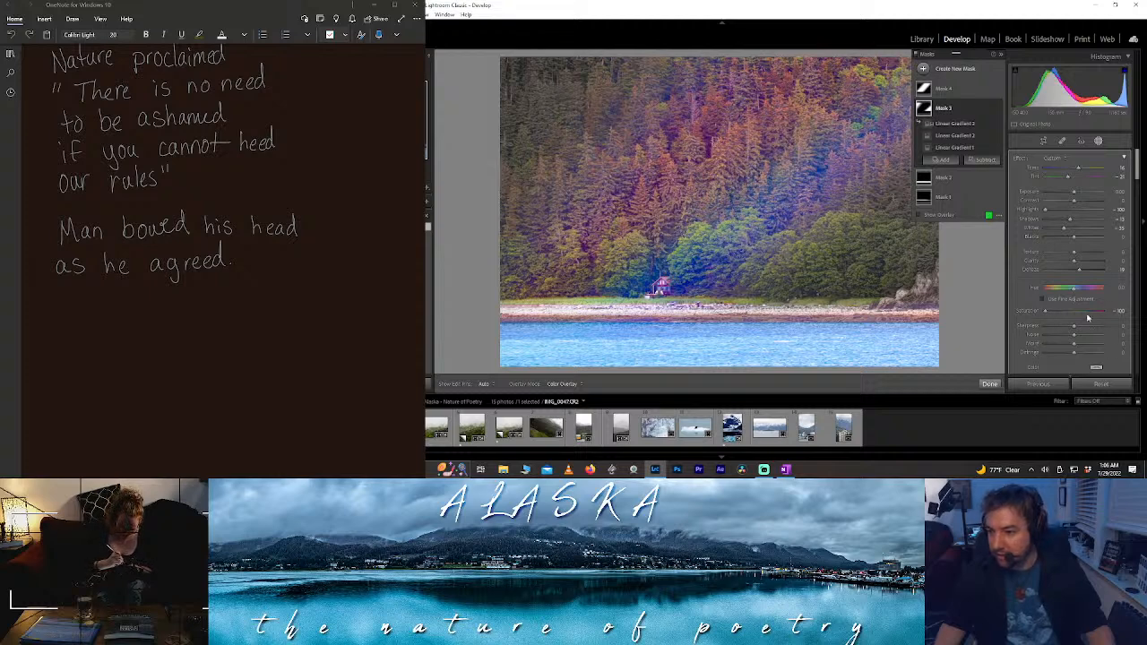
- Set Mask 3's Saturation and Contrast to about -80 and Tint to about -53, trying Texture at -100 and resetting it
left_click_drag(1019, 310, 1045, 311)
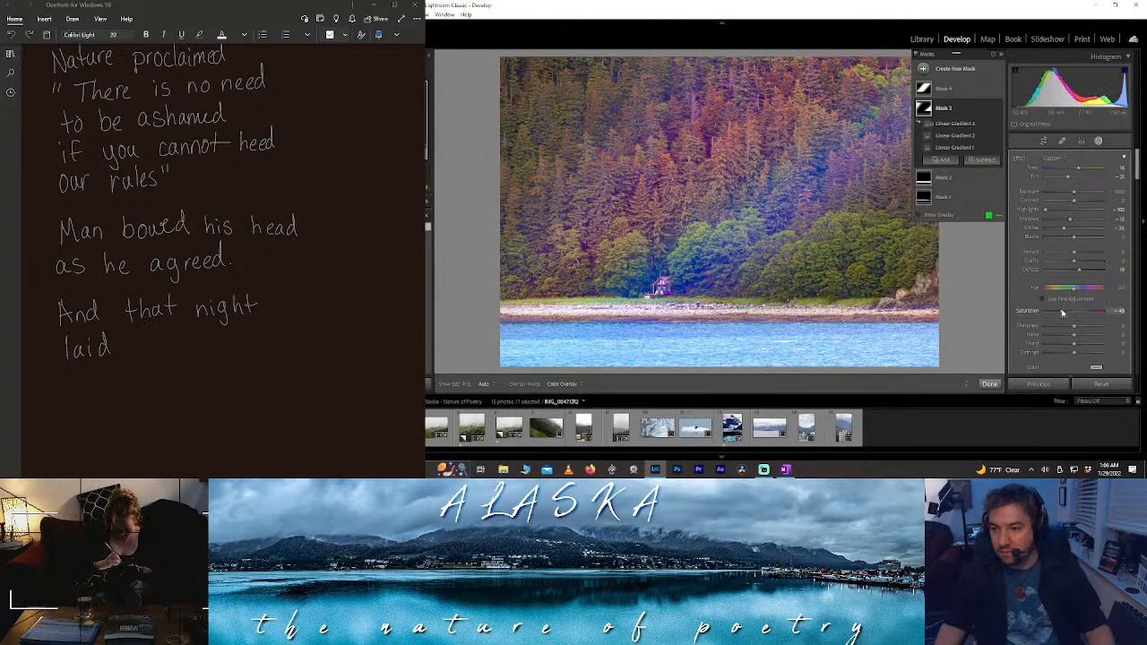
left_click_drag(1061, 311, 1051, 313)
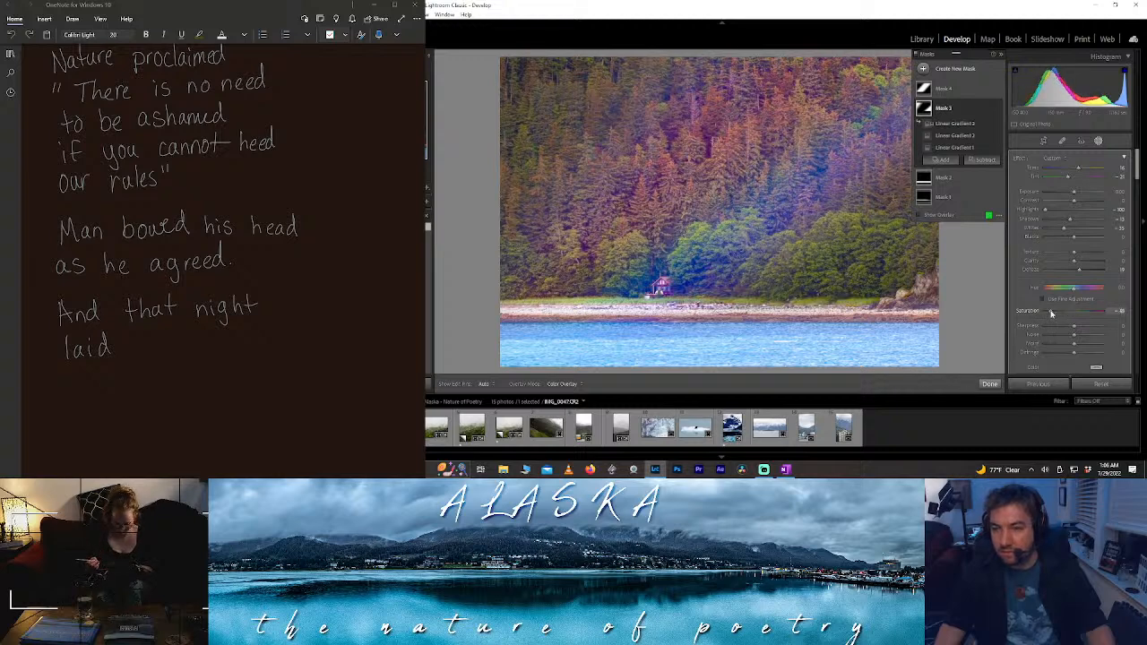
left_click_drag(1075, 253, 1005, 250)
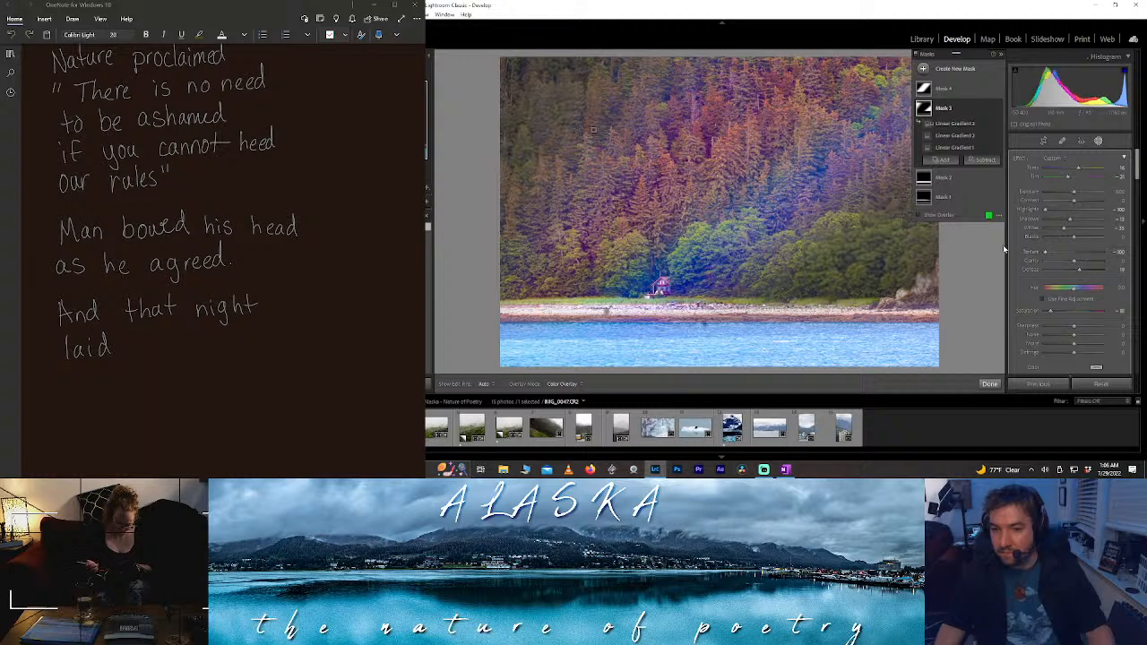
double_click(1046, 253)
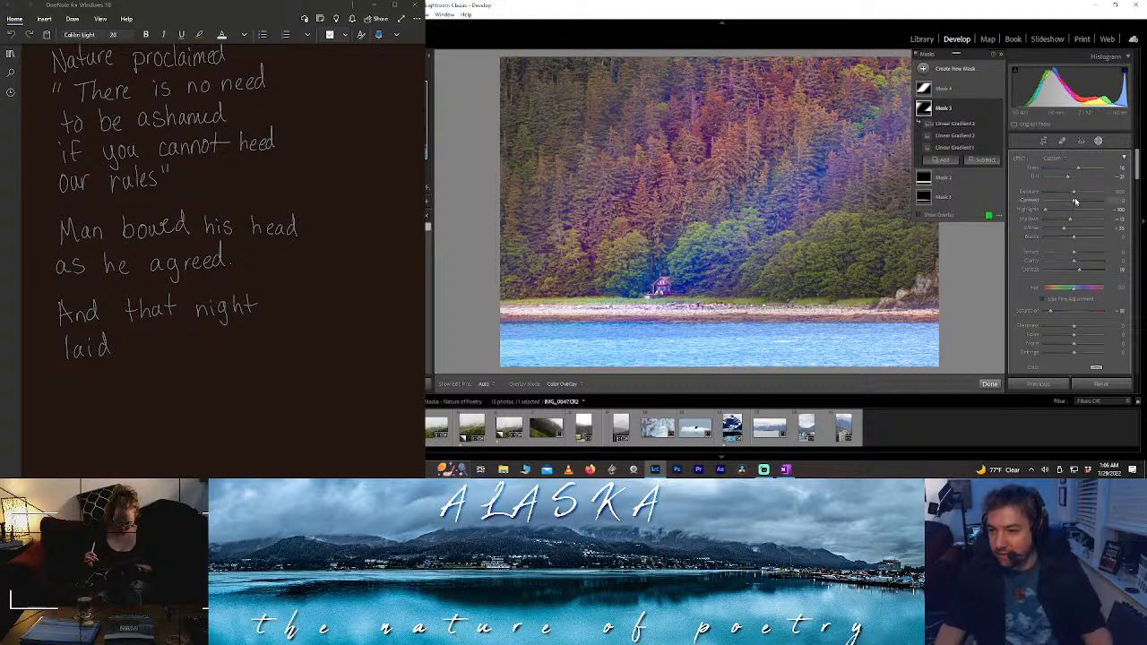
left_click_drag(1064, 202, 1054, 205)
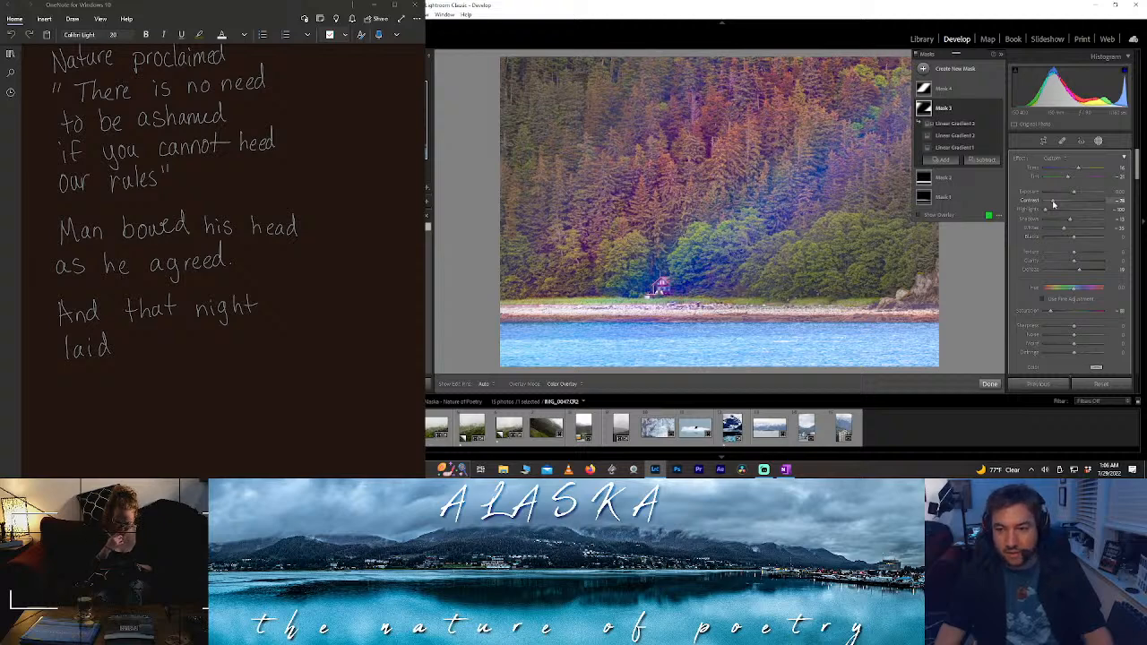
left_click_drag(1086, 204, 1047, 203)
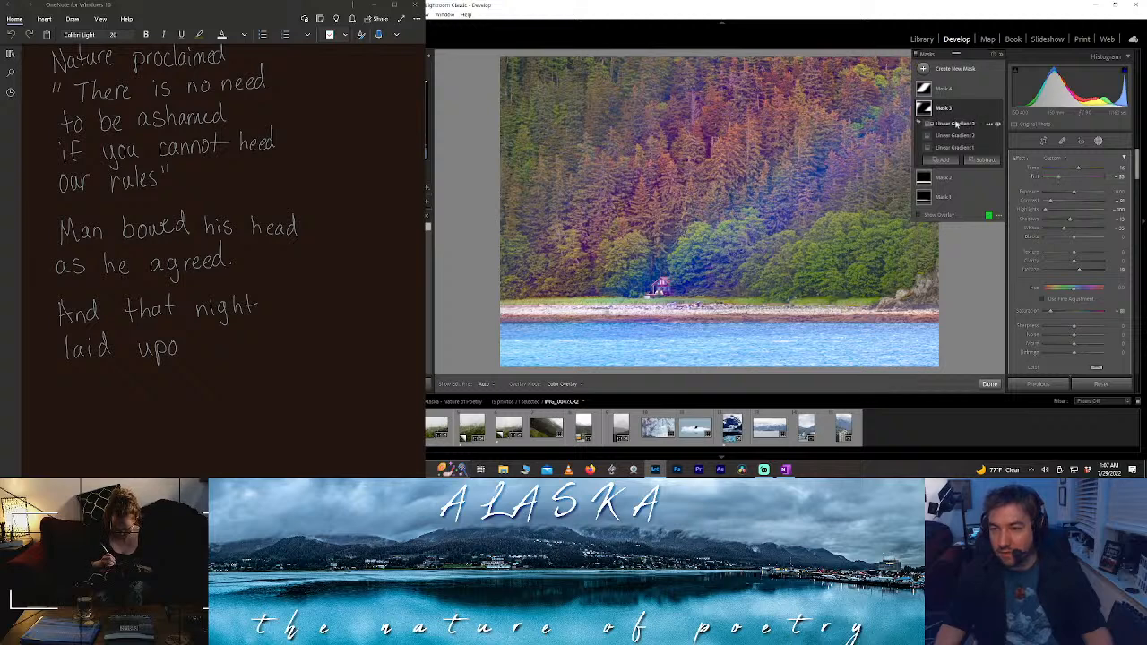
- Shift Mask 3's upper-left linear gradient slightly toward the center, tilt it steeper, and finish masking
left_click(594, 130)
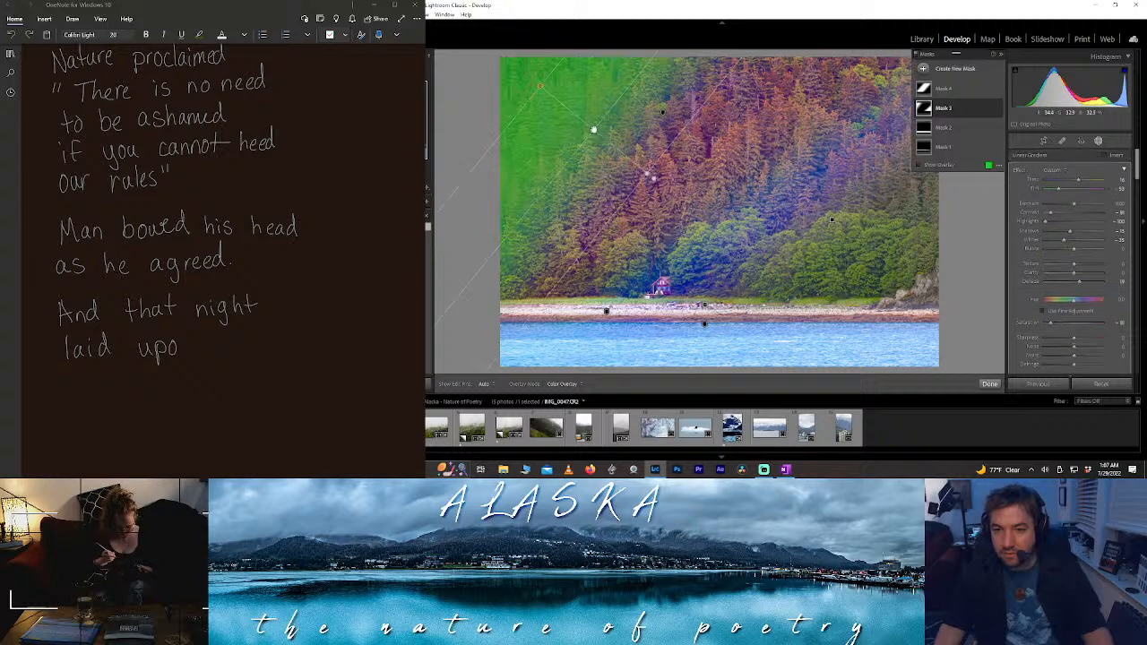
left_click(597, 133)
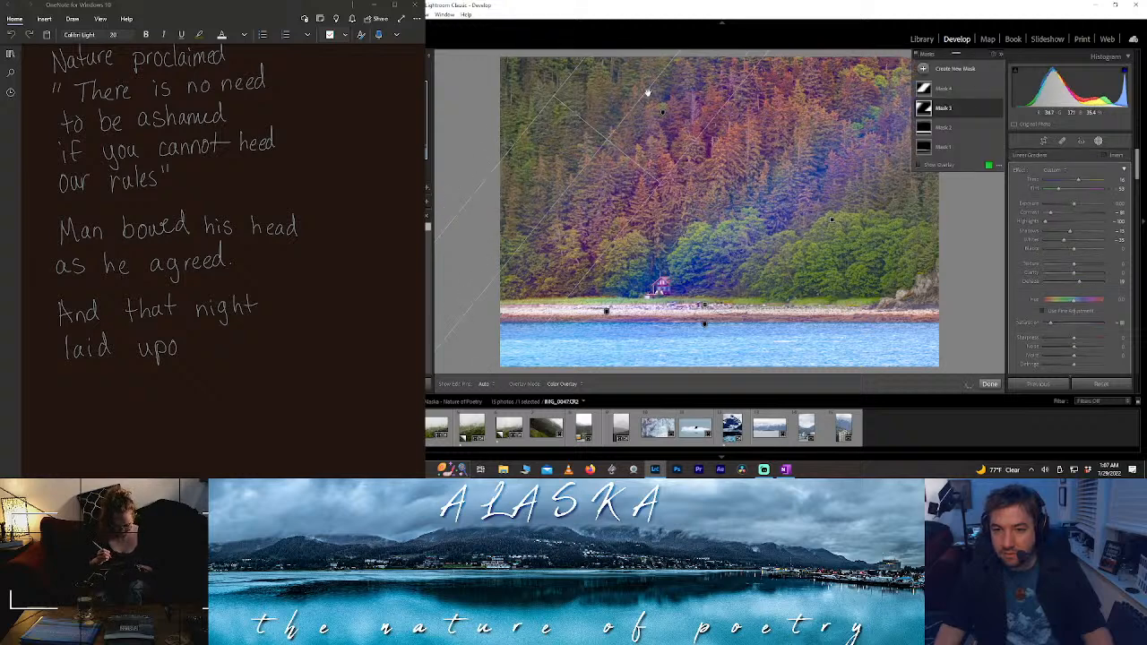
left_click_drag(647, 92, 662, 62)
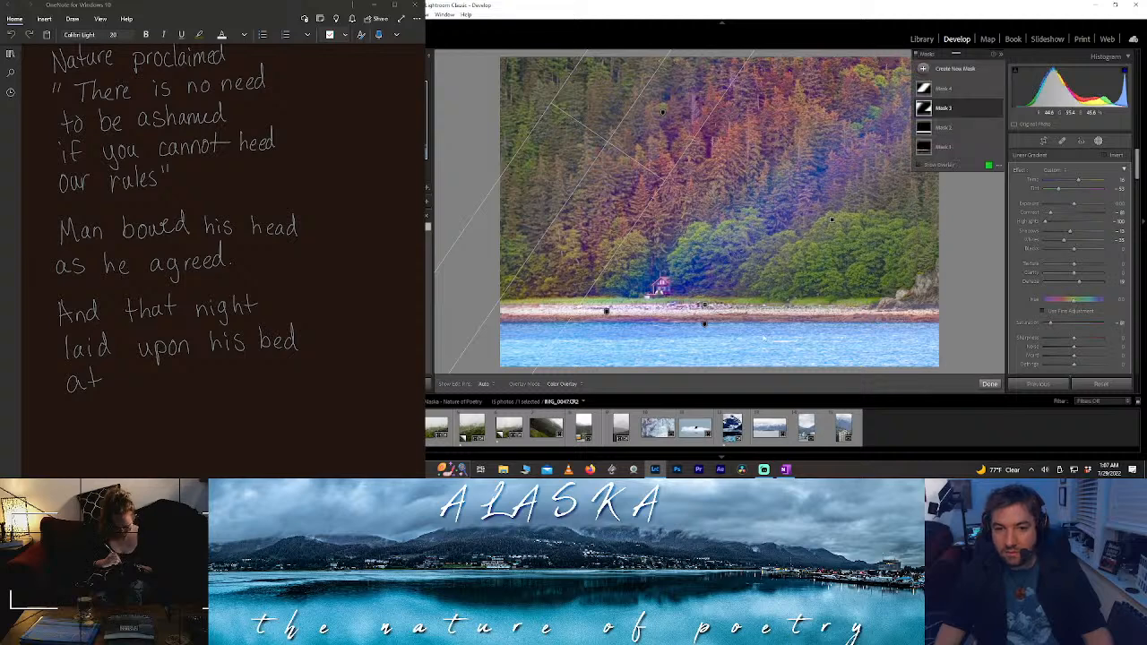
left_click(989, 385)
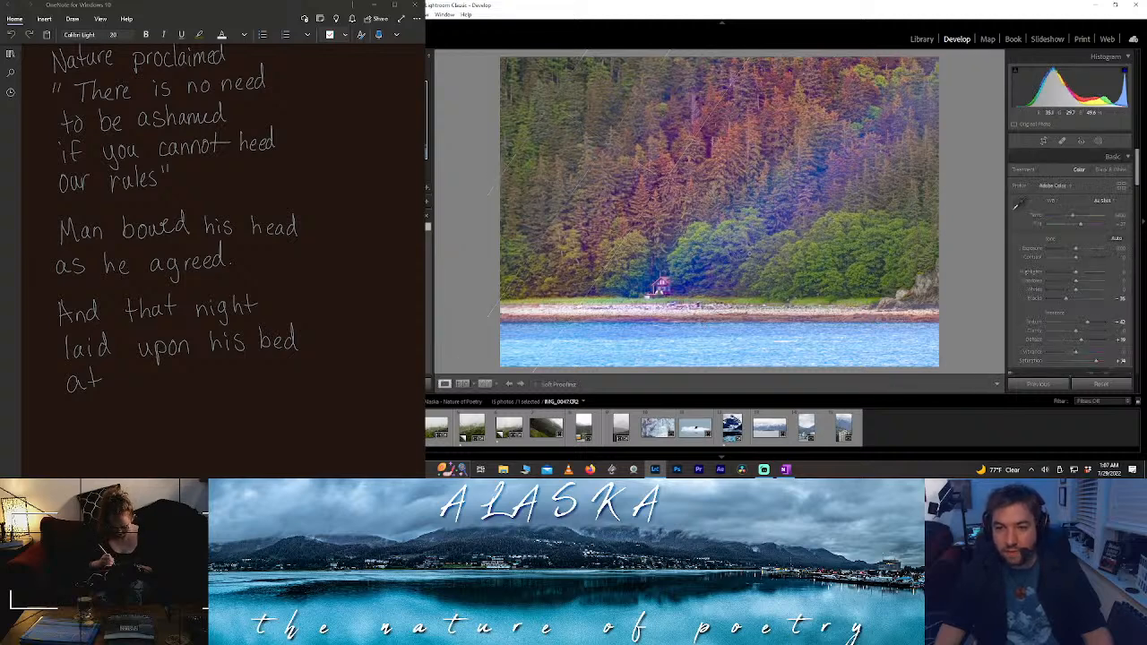
- Review the global Basic and HSL adjustments, and compare the photo with Mask 3 hidden and shown
scroll(1071, 269, "down", 5)
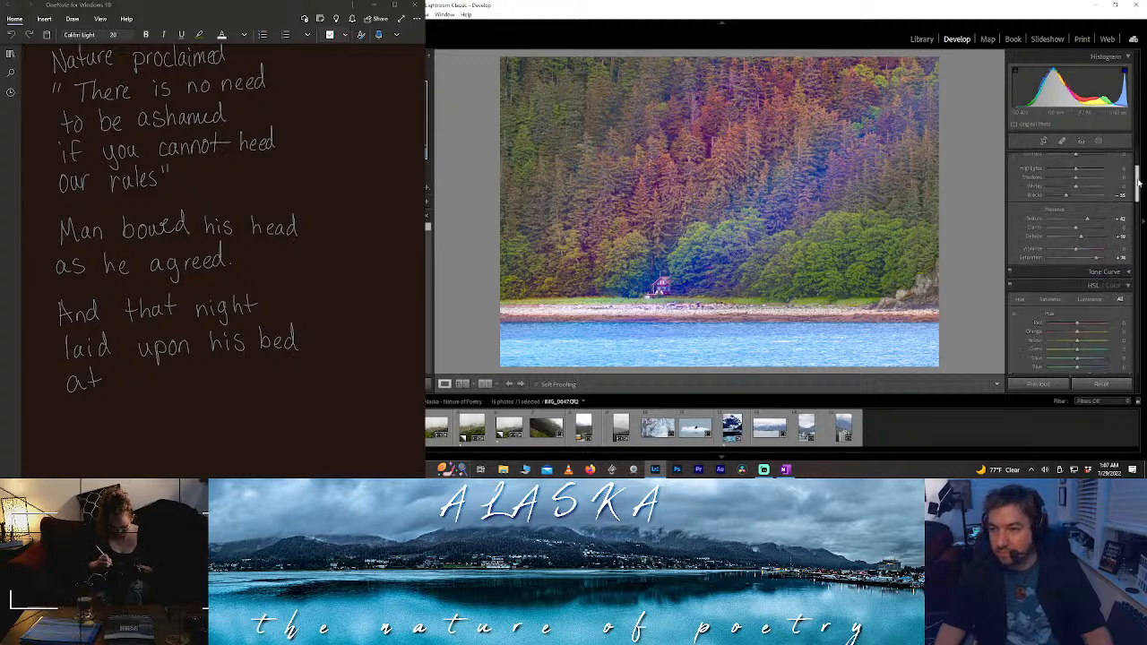
scroll(1071, 269, "up", 5)
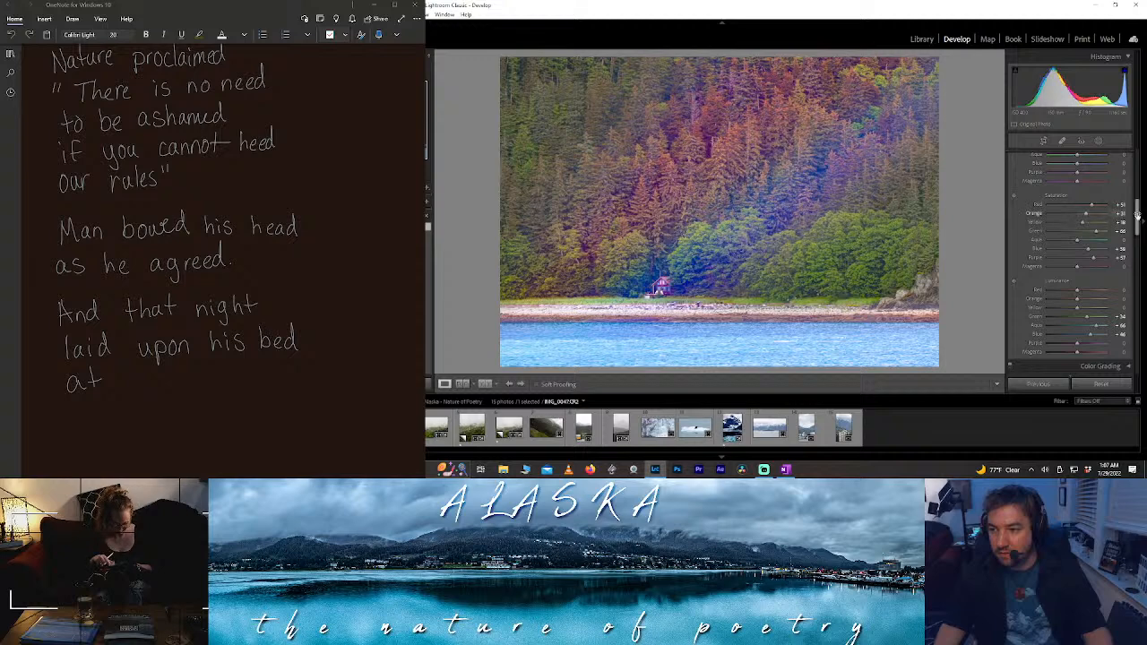
scroll(1139, 199, "up", 2)
scroll(1140, 199, "up", 3)
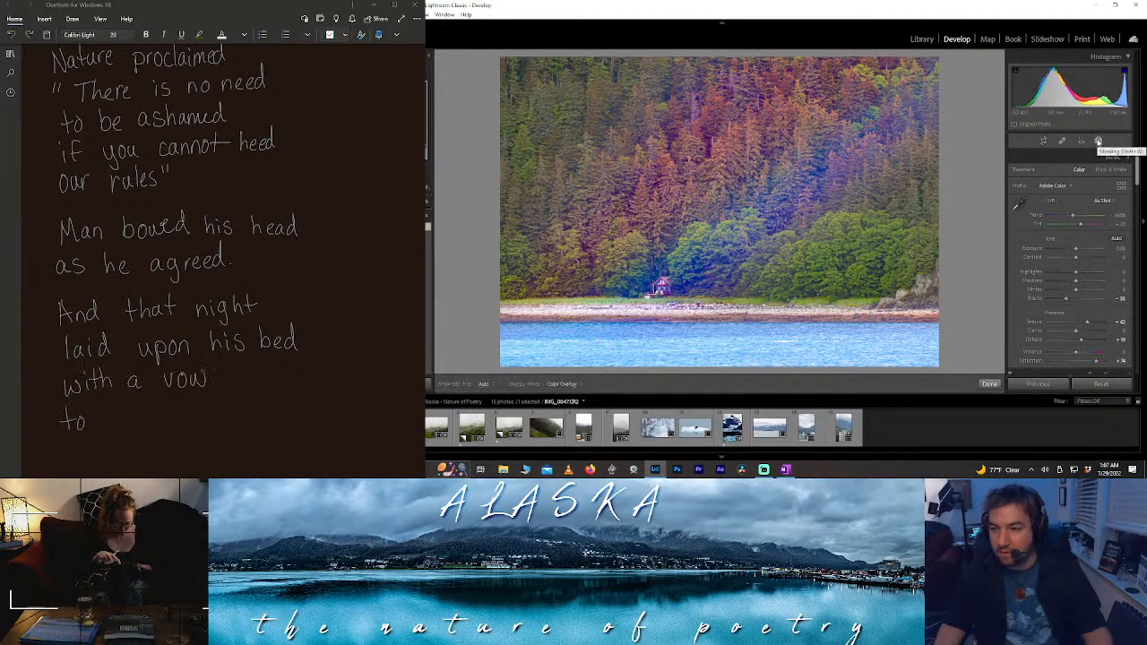
left_click(1098, 142)
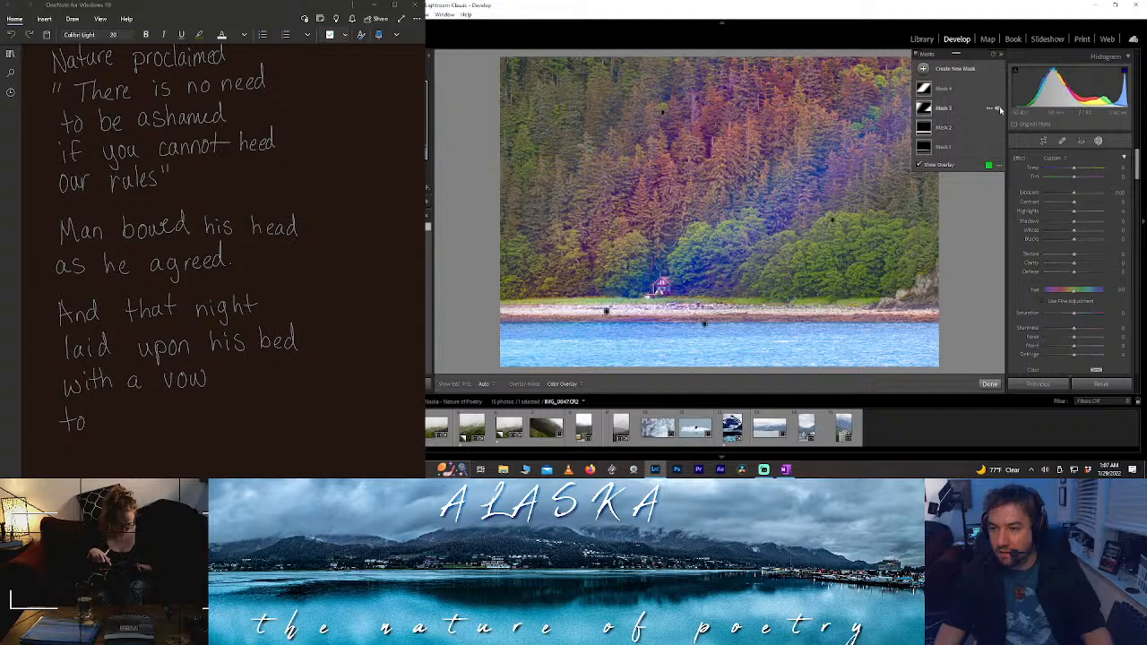
left_click(998, 108)
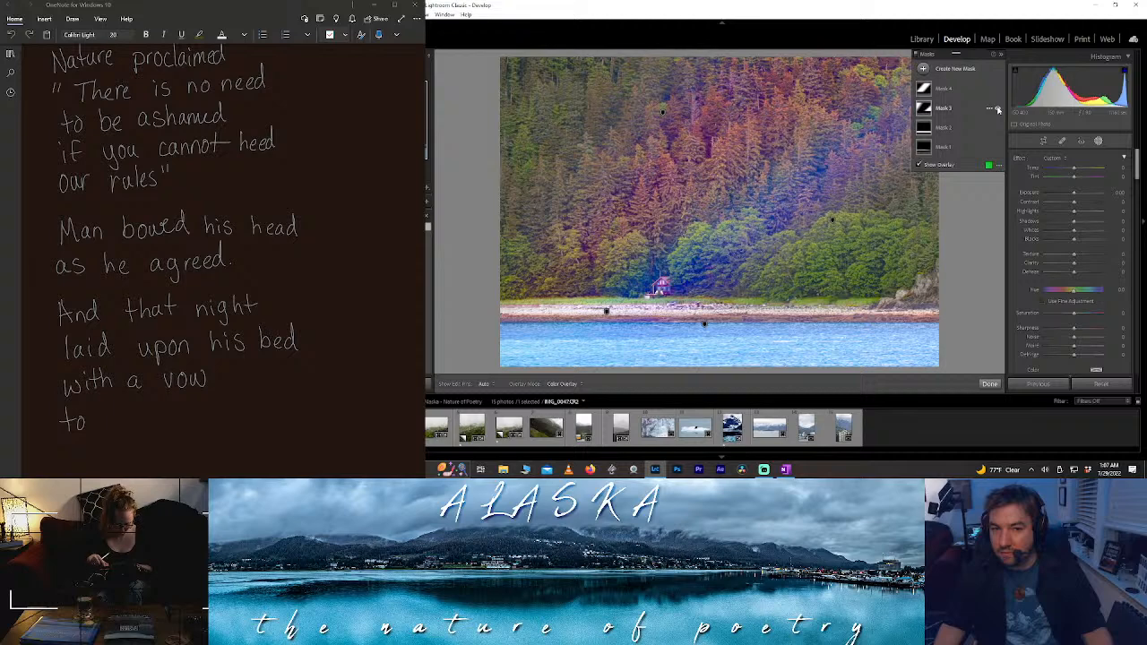
- Move Mask 3's lower-right and upper-left linear gradients outward, away from the rainbow band, and fine-tune the upper-left gradient's angle
left_click(964, 109)
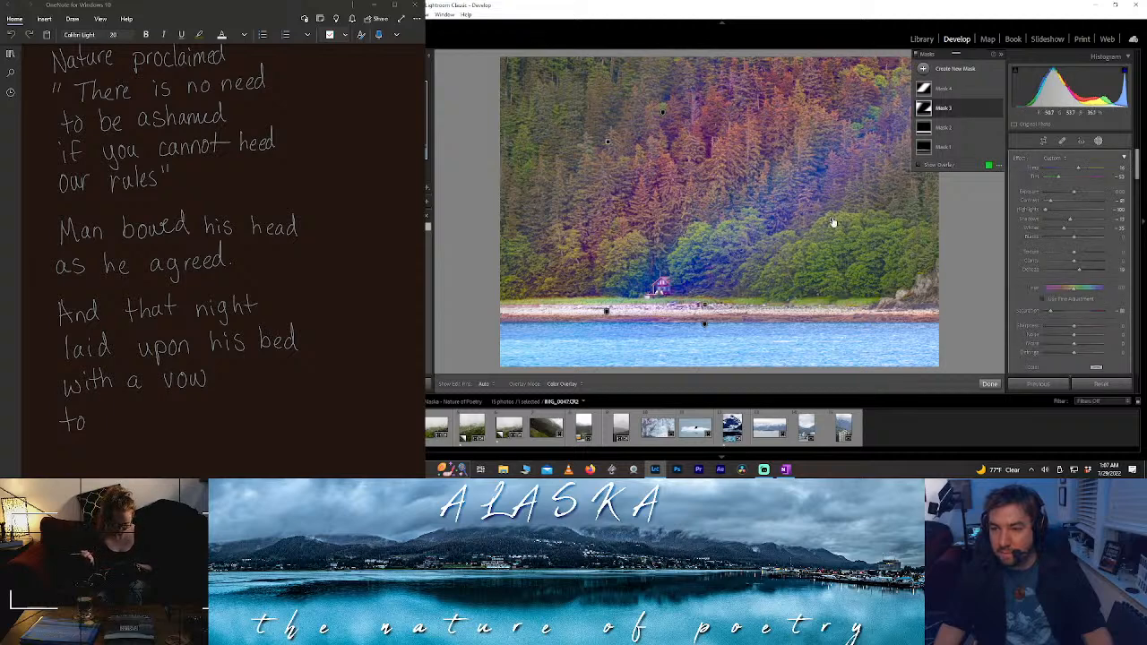
left_click(832, 221)
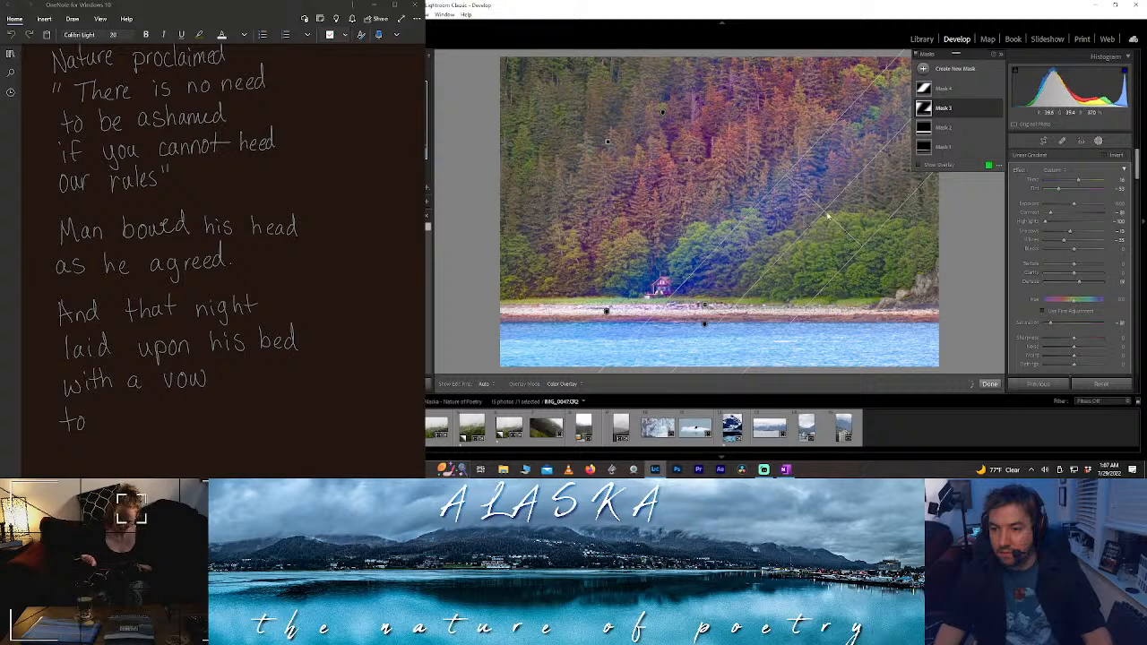
mouse_move(830, 216)
left_mouse_down()
mouse_move(827, 197)
mouse_move(855, 209)
left_mouse_up()
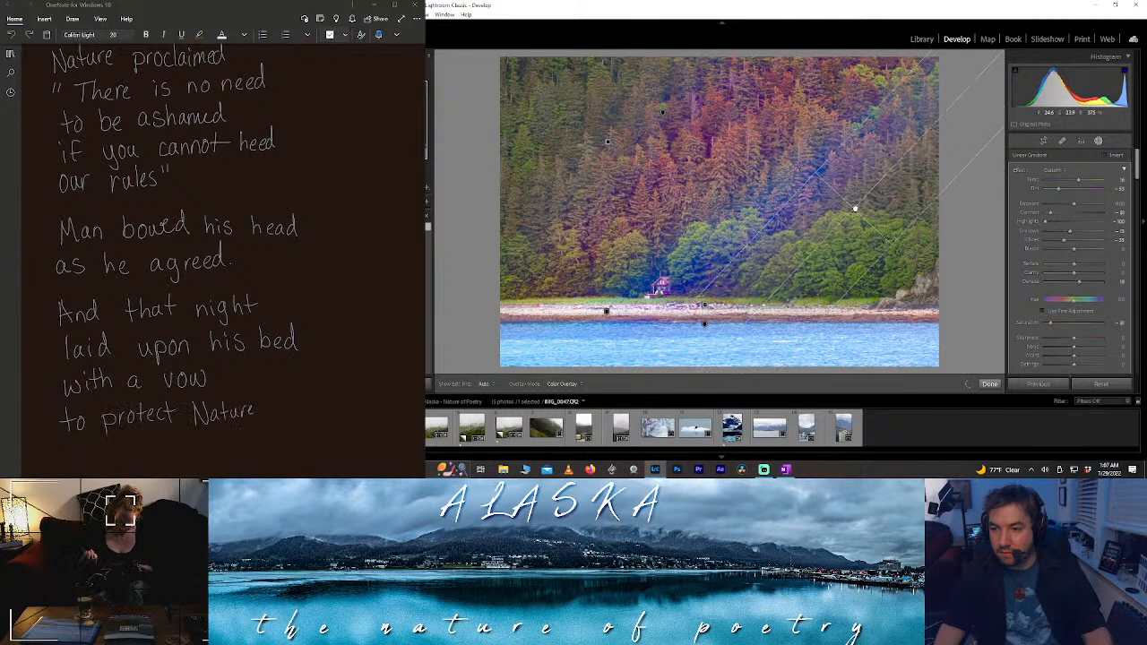
left_click(608, 141)
left_click_drag(621, 112, 601, 124)
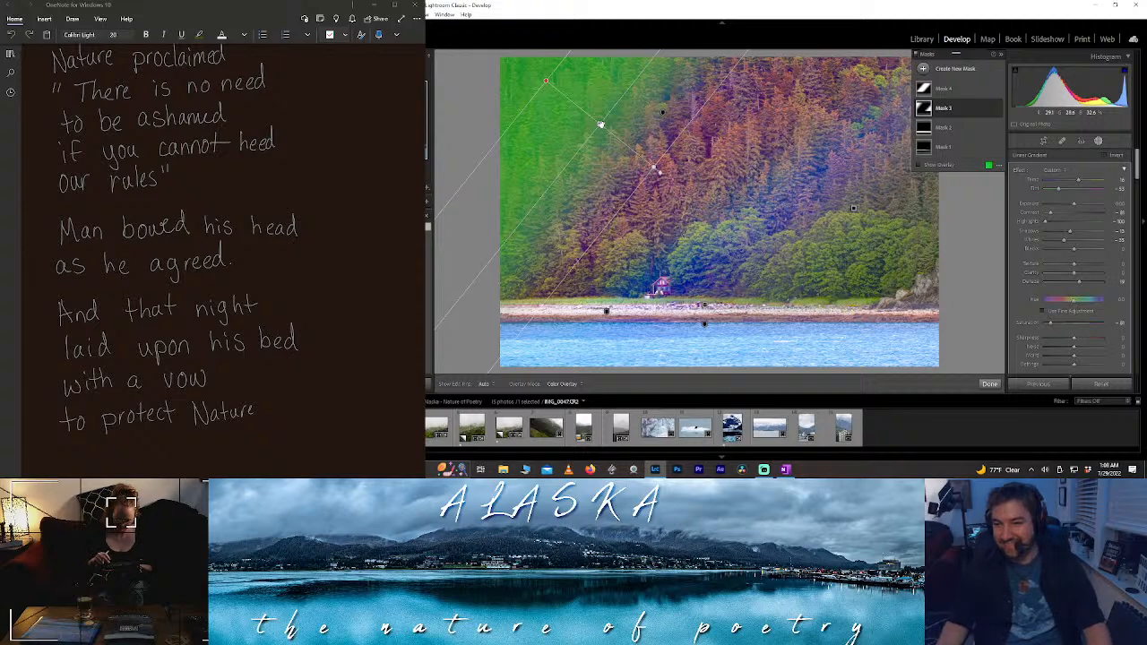
left_click_drag(646, 65, 647, 66)
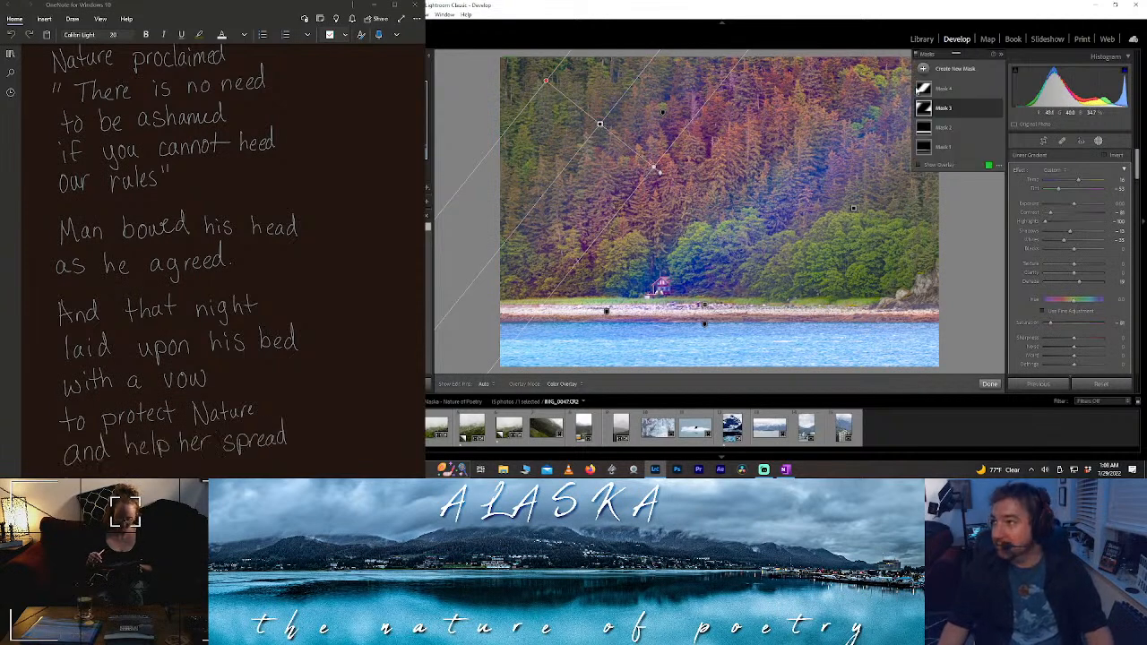
- Finish masking the cabin photo, set its rating to 1, and continue the handwritten poem with "to the men who fight"
scroll(240, 189, "down", 5)
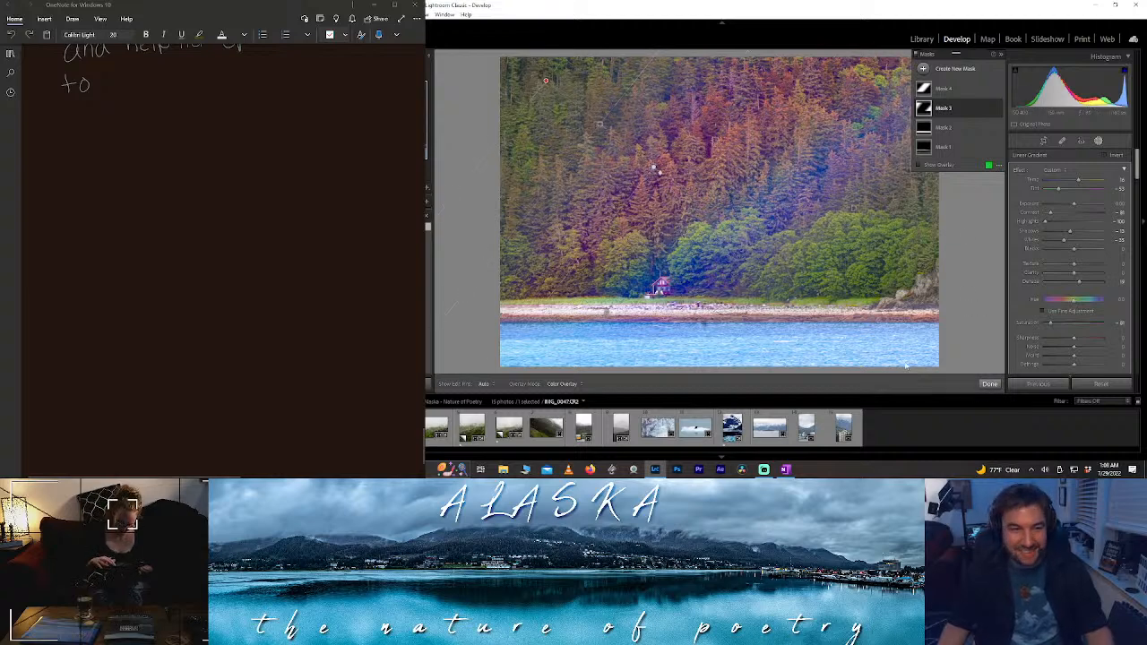
left_click(989, 385)
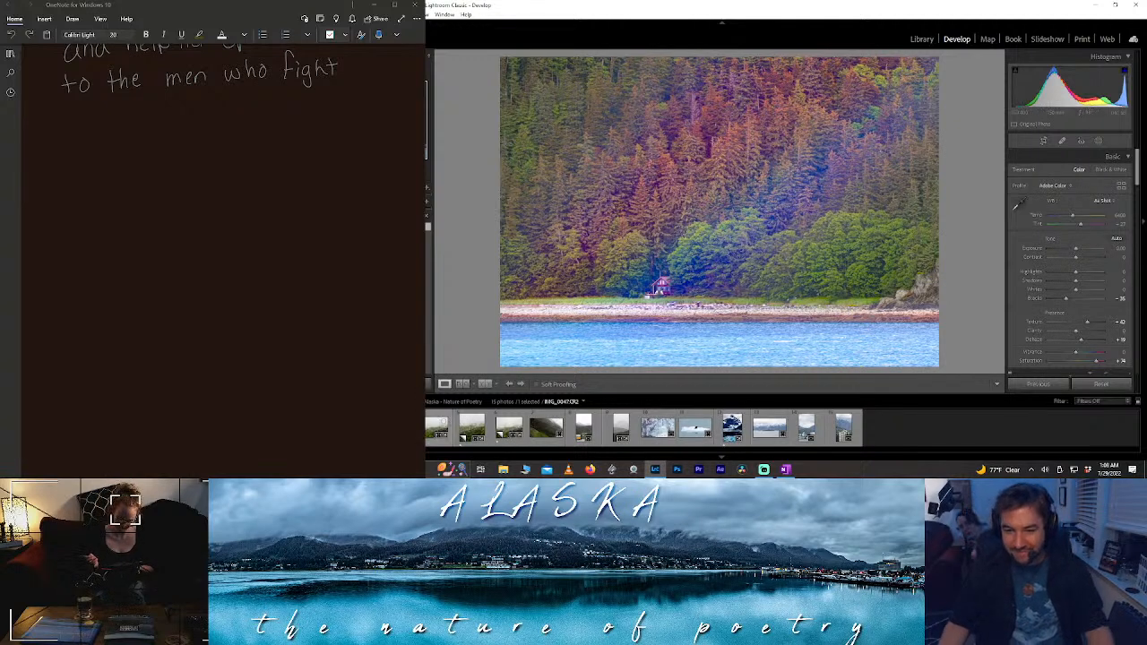
key("1")
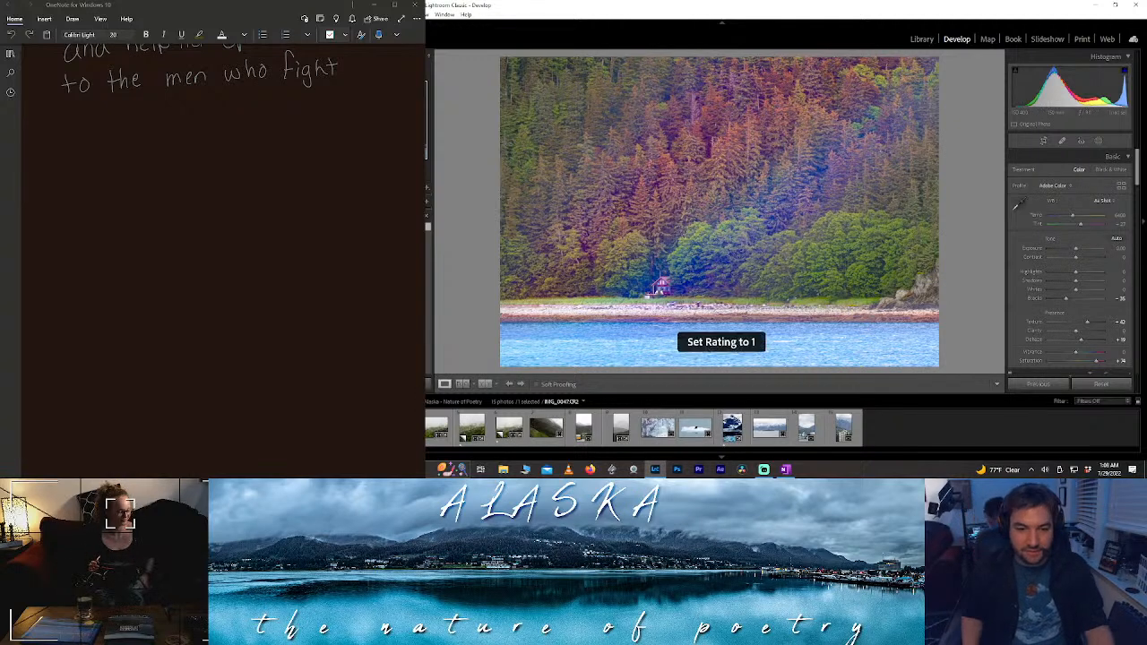
left_click_drag(61, 131, 83, 127)
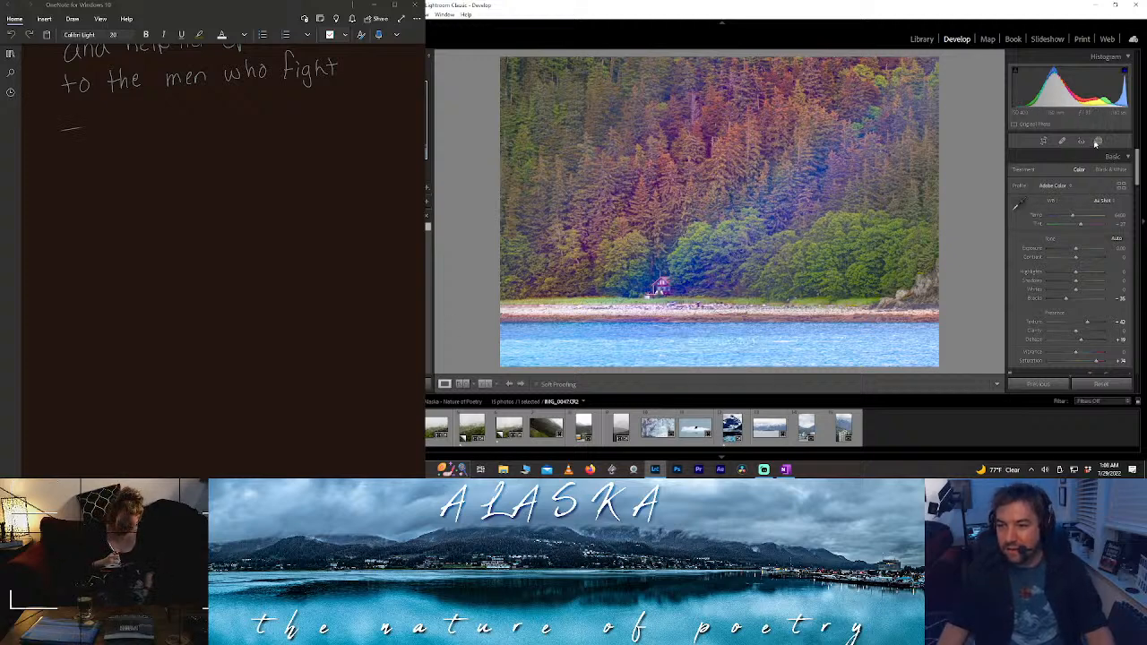
- Lower Mask 2's Whites to about -55 to tone down the water, and finish masking
left_click(1099, 141)
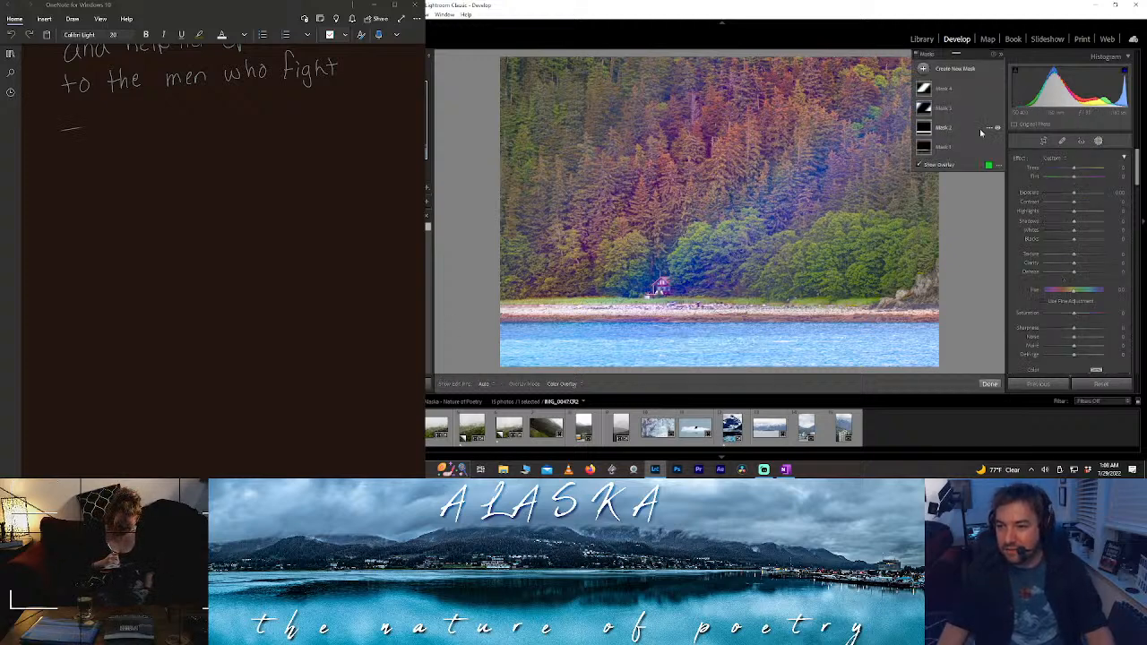
left_click(944, 127)
left_click_drag(1070, 325, 1067, 325)
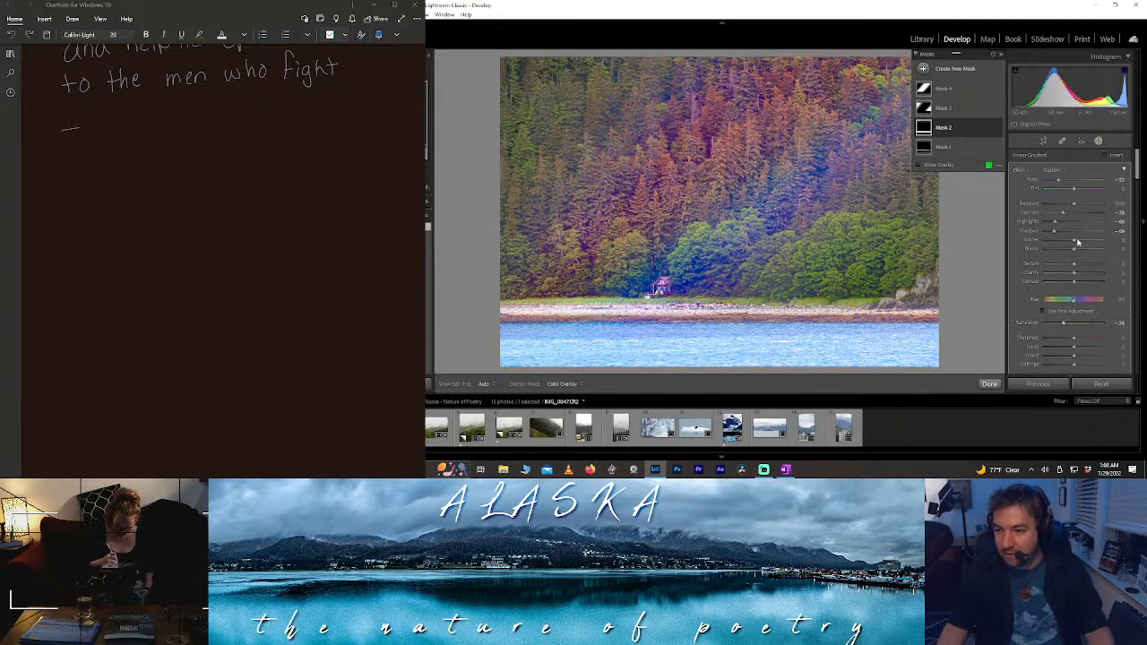
left_click_drag(1072, 242, 1059, 245)
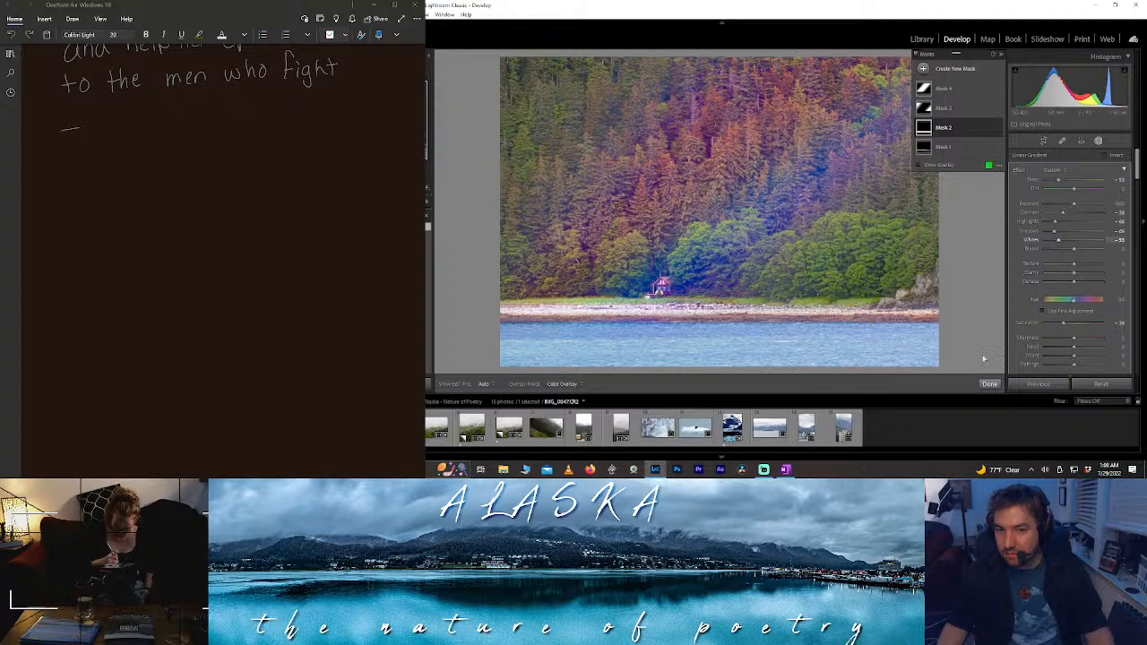
left_click(991, 384)
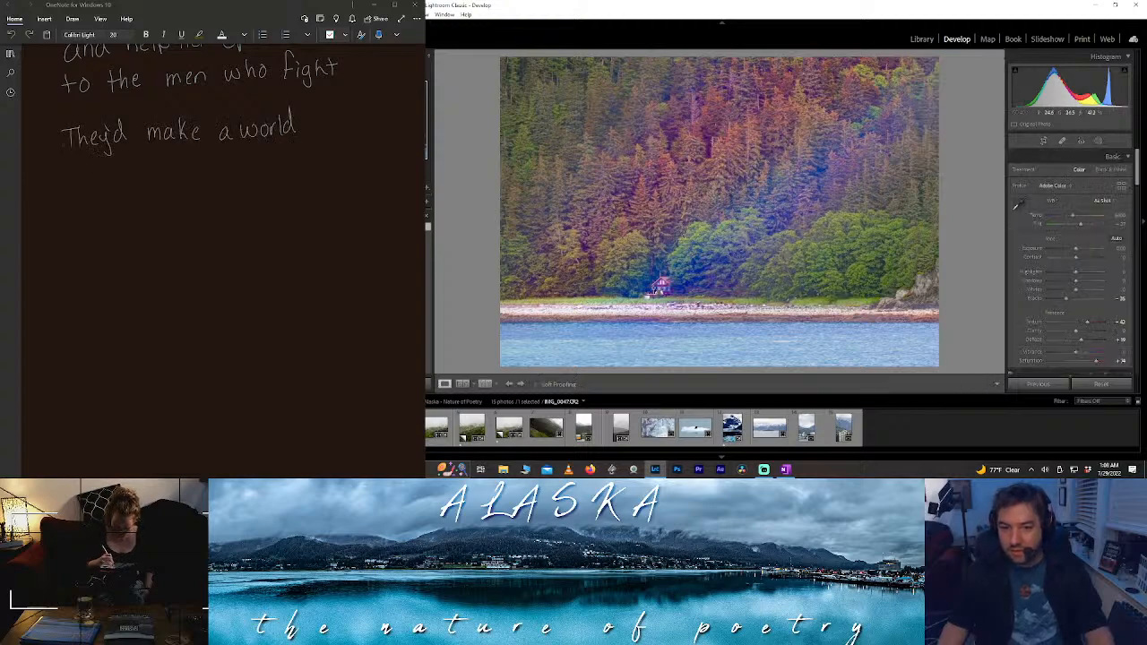
- Create a new brush mask and paint it over the small cabin at the forest's edge
left_click(658, 289)
left_click(661, 292)
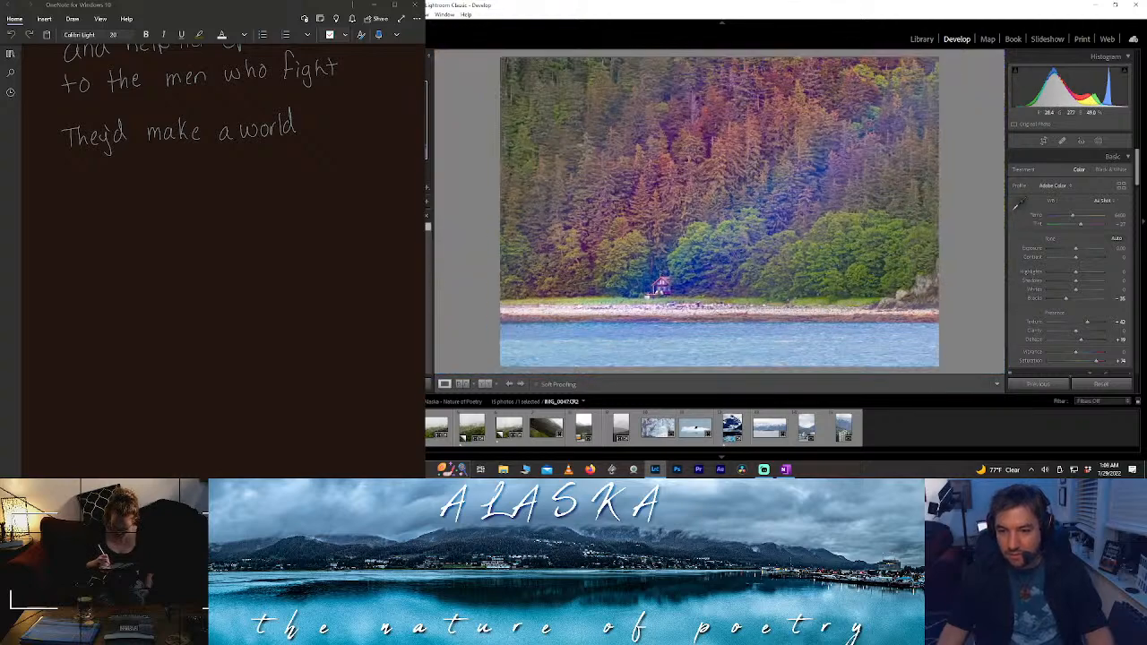
left_click(1098, 141)
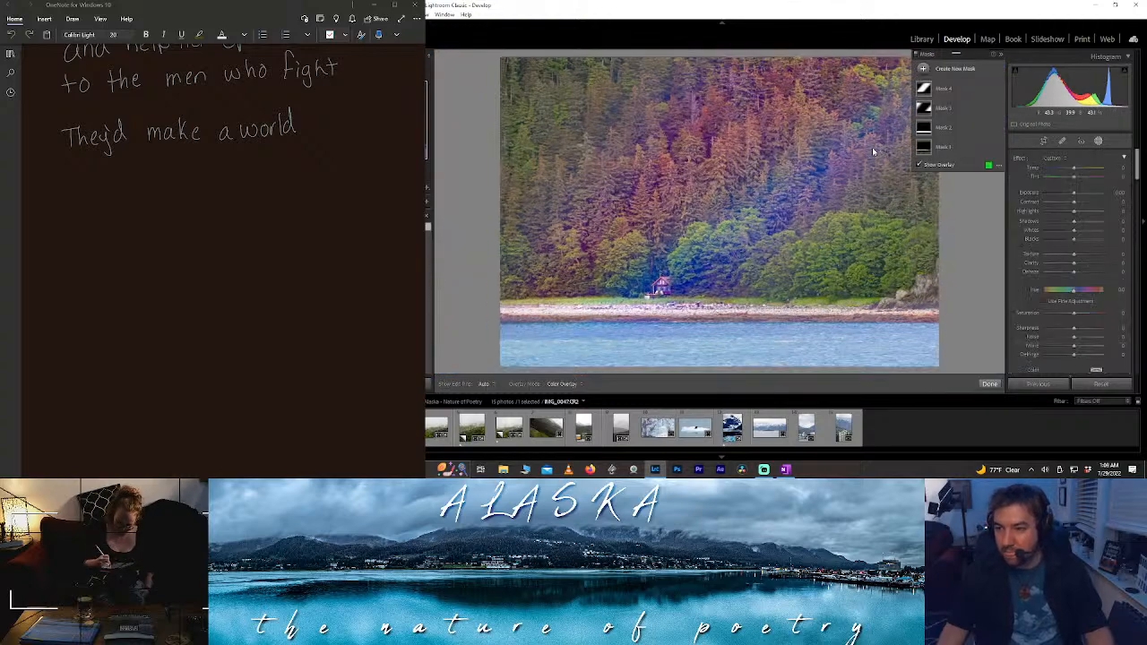
left_click(955, 70)
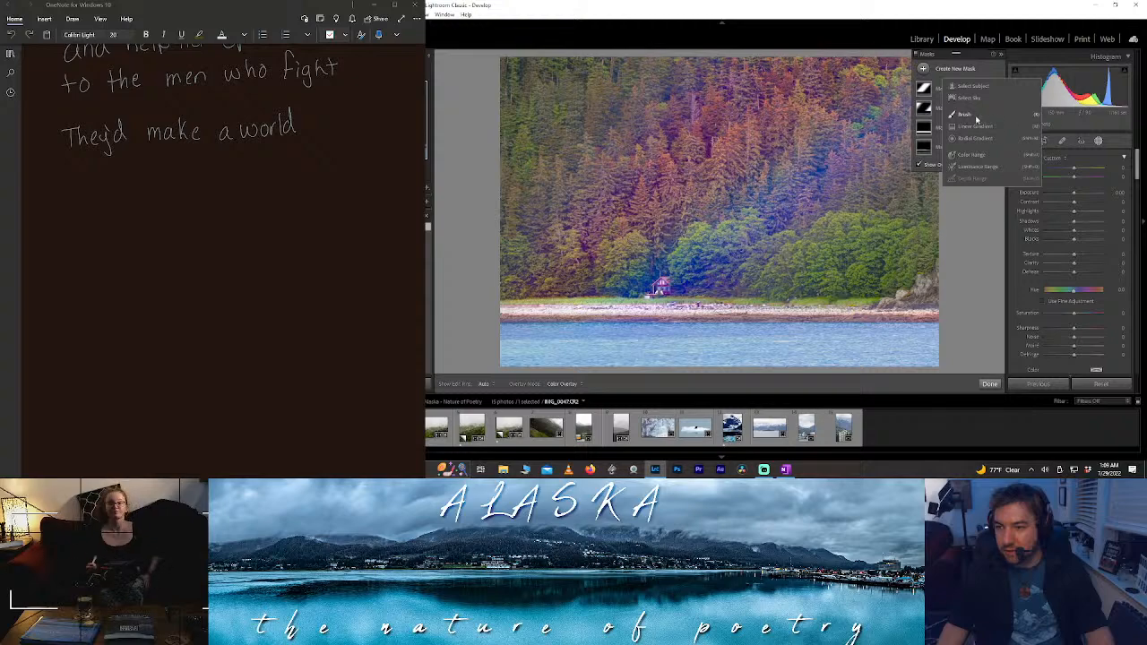
left_click(977, 115)
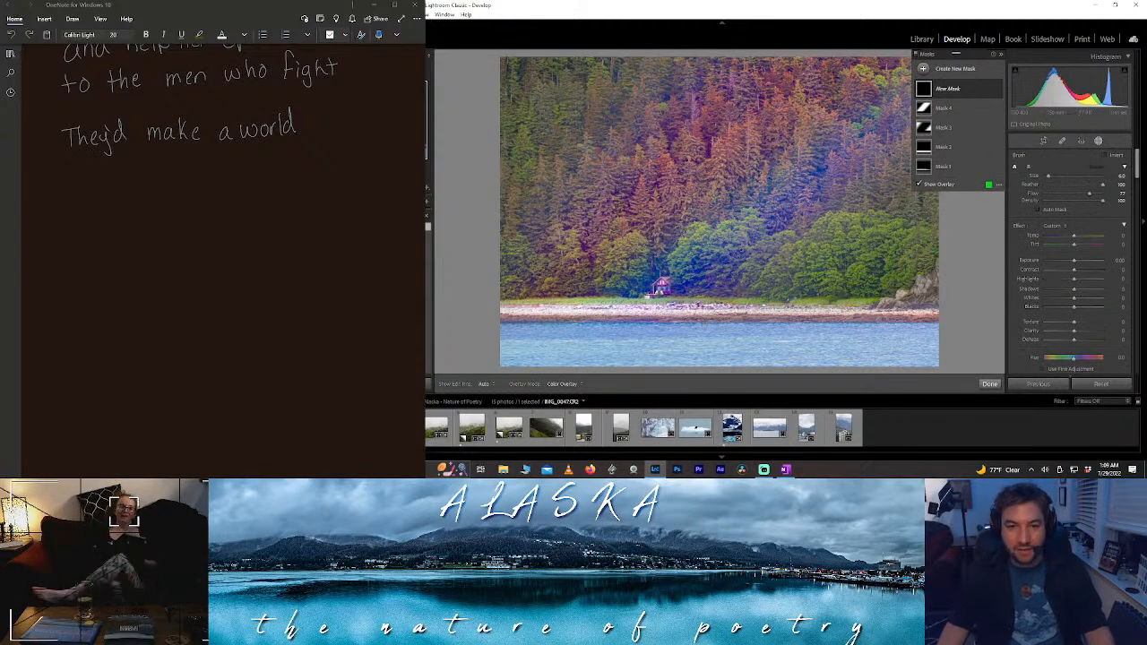
key("z")
scroll(734, 235, "up", 2)
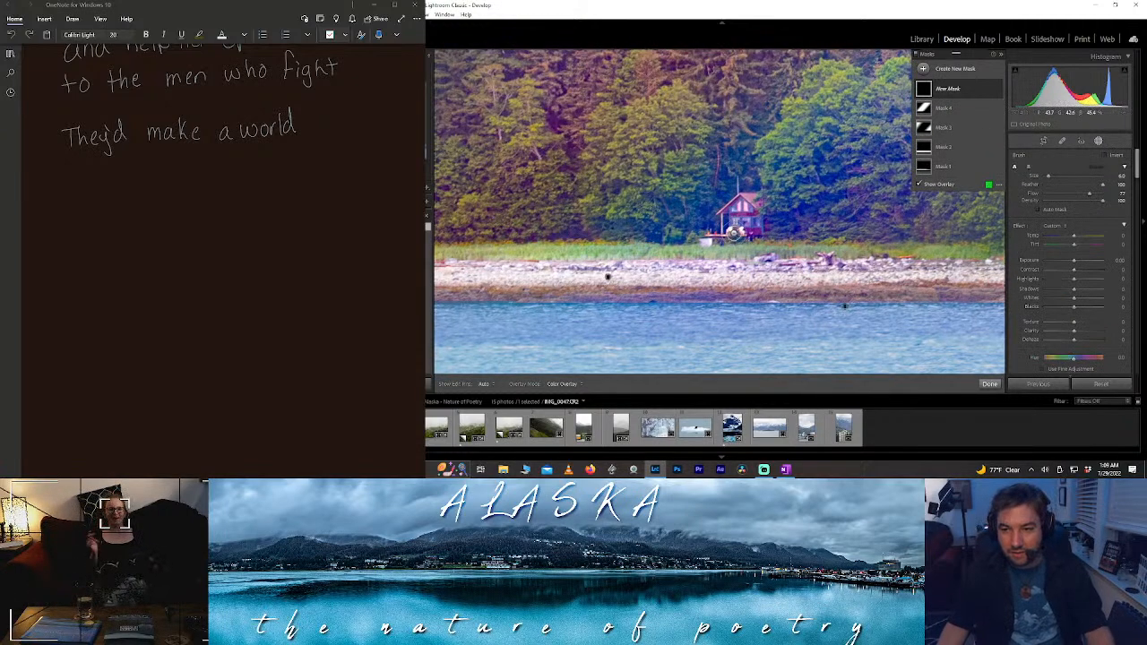
mouse_move(735, 231)
left_mouse_down()
mouse_move(746, 233)
mouse_move(734, 201)
mouse_move(757, 222)
mouse_move(730, 202)
mouse_move(756, 198)
mouse_move(712, 228)
mouse_move(755, 215)
left_mouse_up()
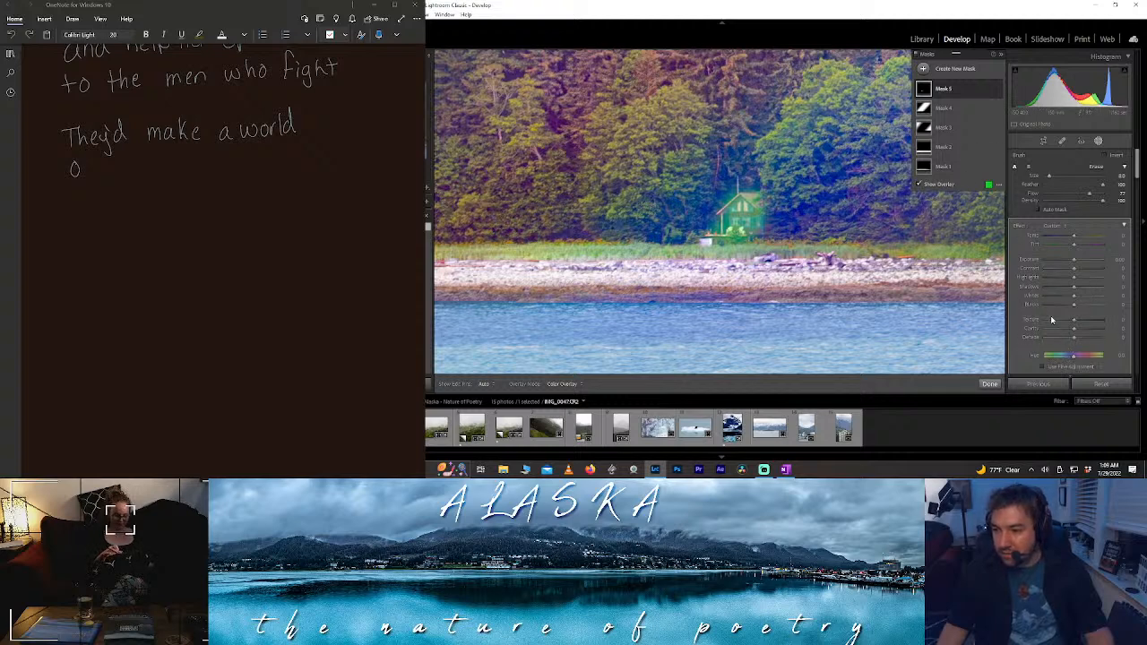
- Set the cabin mask's Saturation to about -38, Texture to 100 and Whites to 32, trying Temp and Highlights and resetting both
scroll(1052, 320, "down", 3)
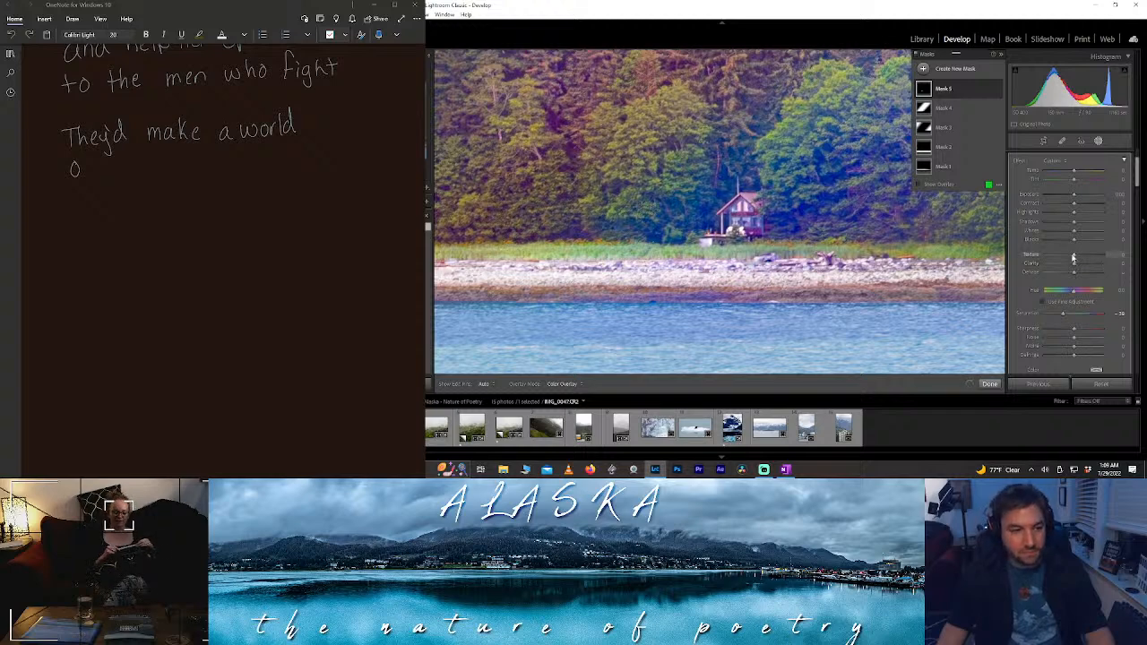
left_click_drag(1073, 257, 1030, 257)
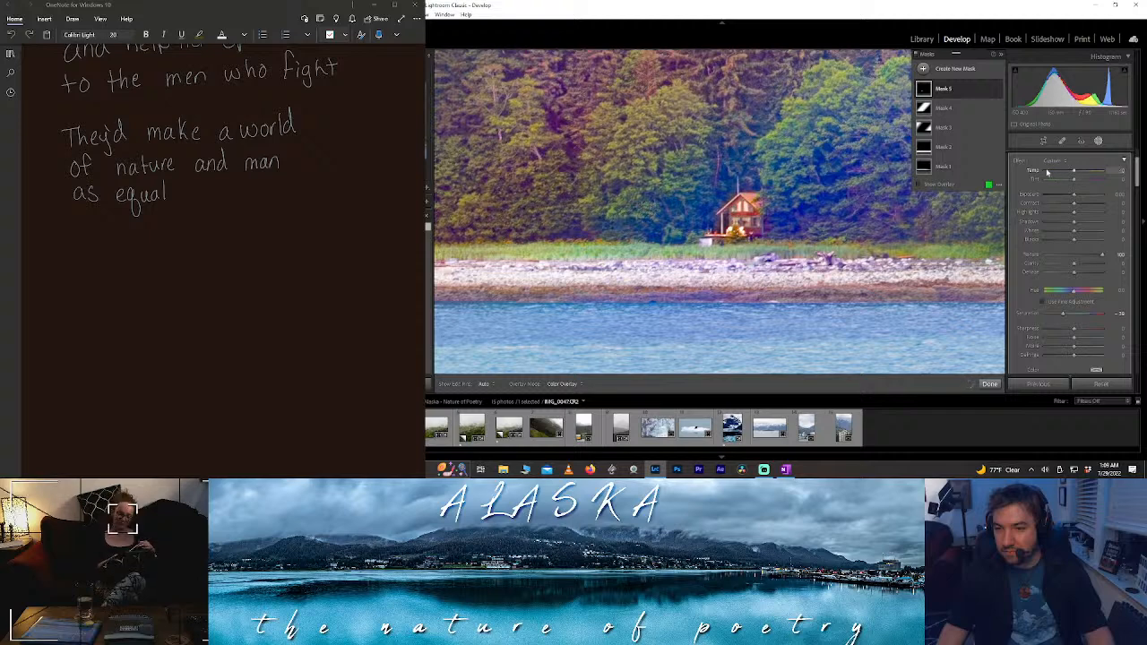
left_click_drag(1047, 171, 1052, 172)
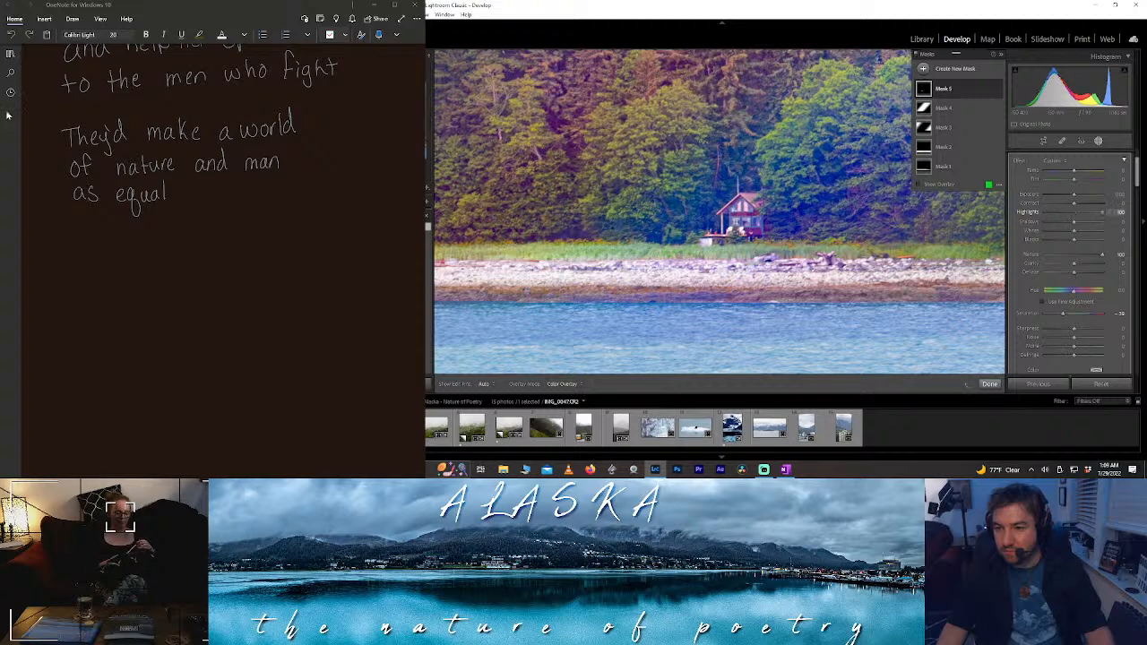
left_click_drag(1102, 212, 1086, 233)
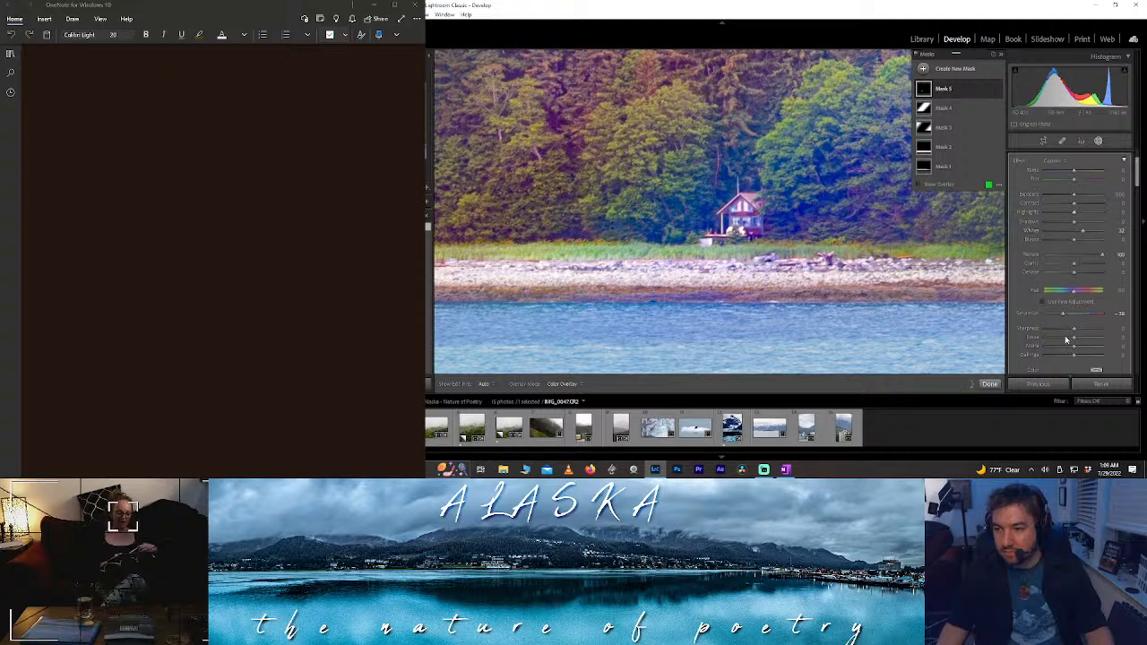
- Try raising the cabin mask's Clarity and reset it, set Highlights to about 83, and finish masking
mouse_move(1073, 272)
left_mouse_down()
mouse_move(1082, 277)
mouse_move(1053, 276)
mouse_move(1072, 263)
mouse_move(1051, 266)
left_mouse_up()
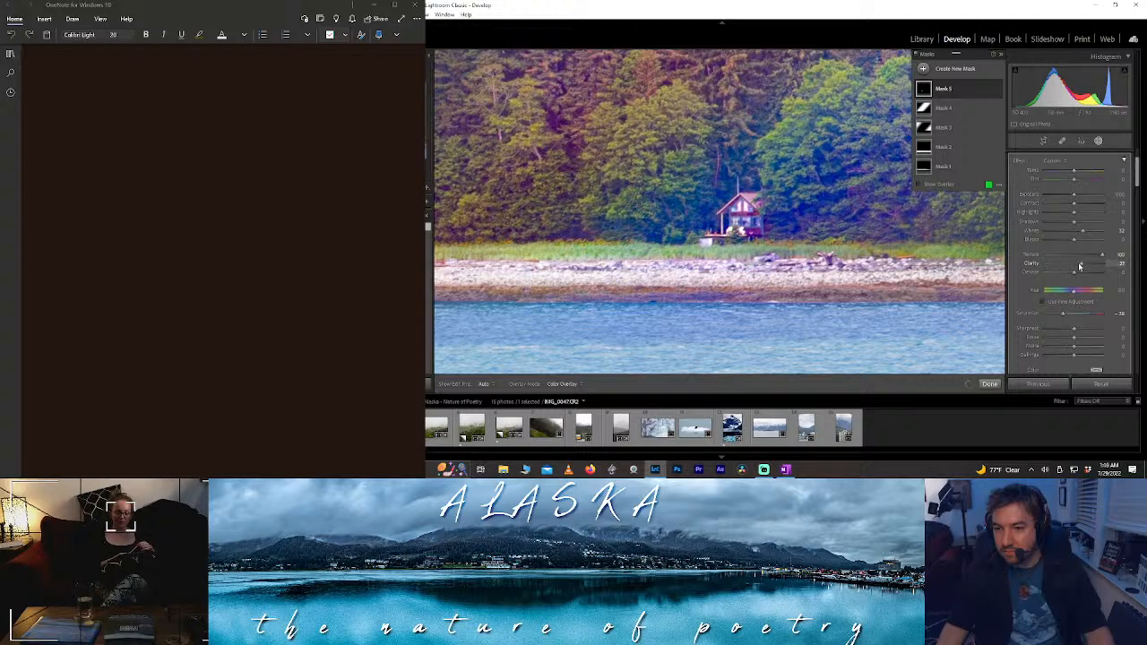
double_click(1079, 266)
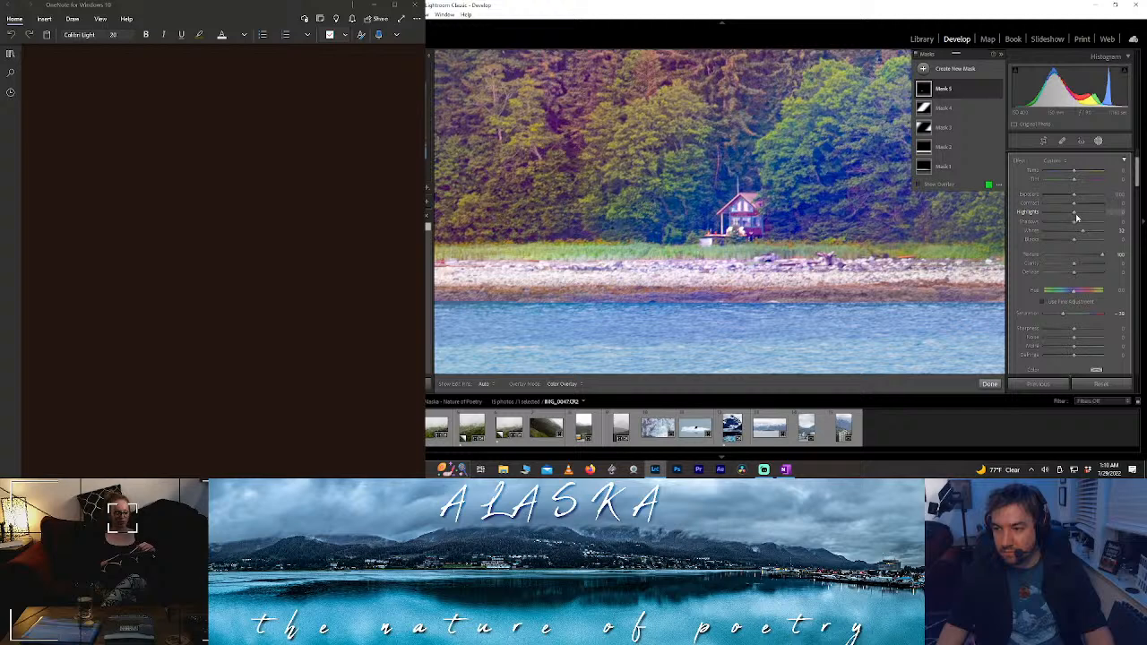
left_click_drag(1102, 212, 1021, 208)
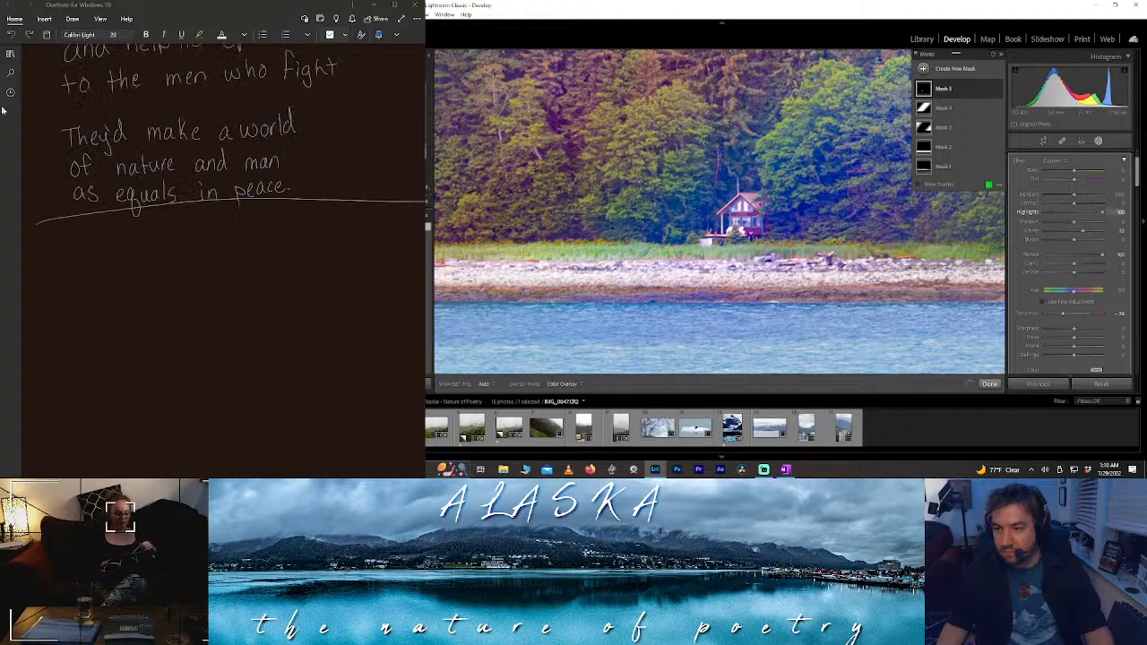
left_click_drag(1102, 212, 1096, 216)
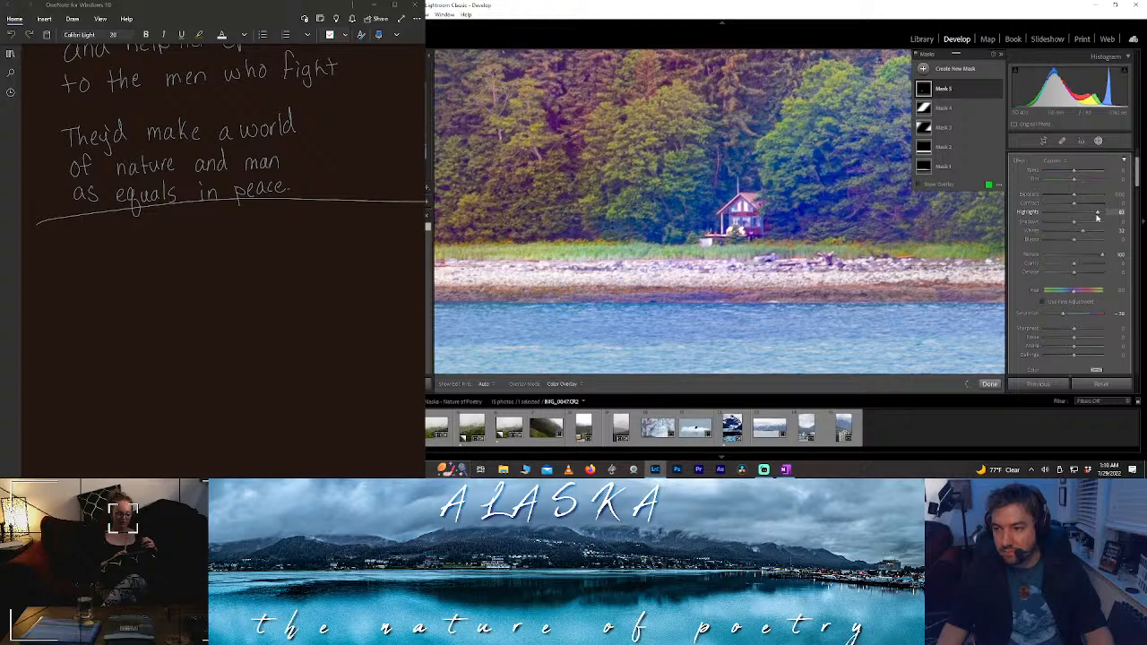
left_click(989, 385)
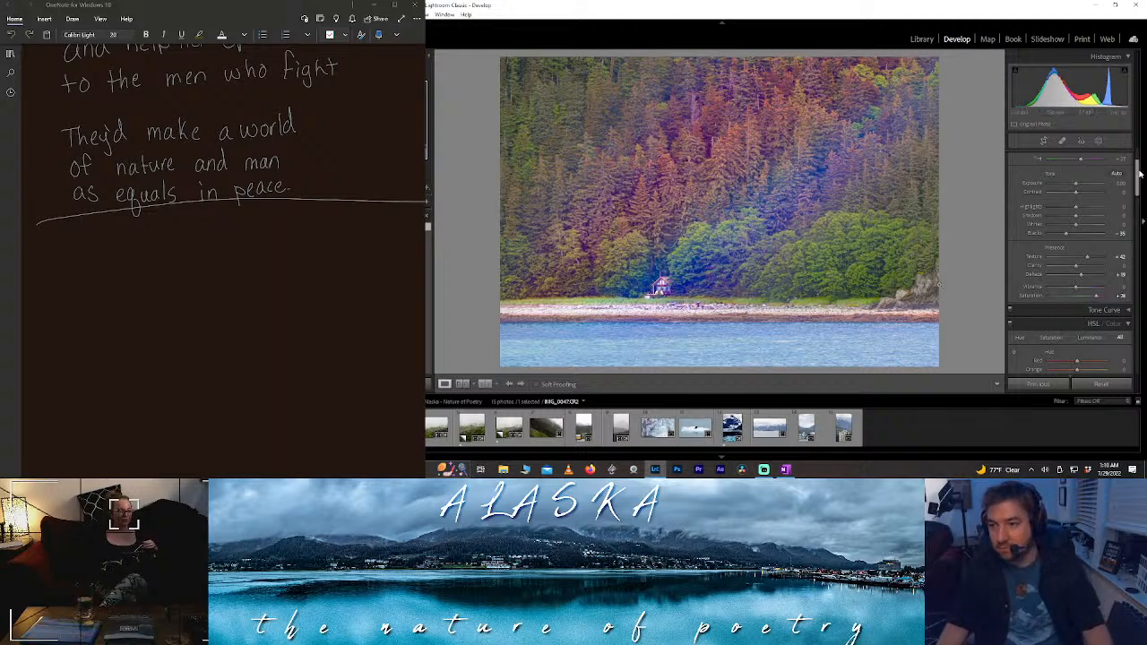
- Add a linear gradient mask covering the forest above the shoreline, lower its Dehaze to about -7, and finish masking
left_click(1099, 142)
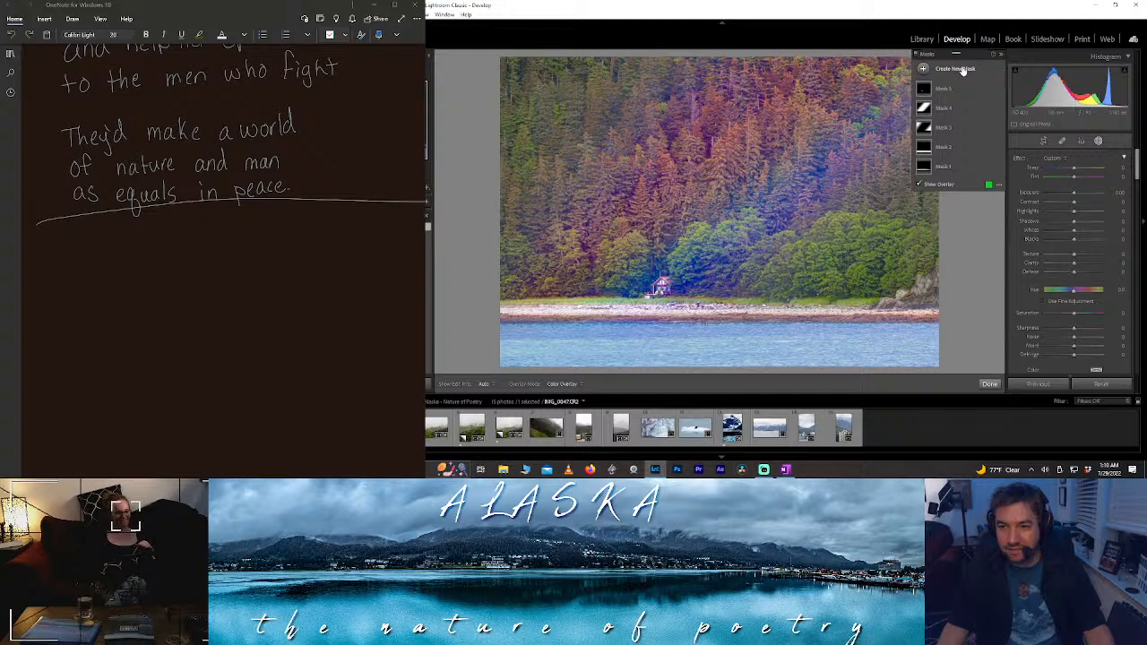
left_click(963, 69)
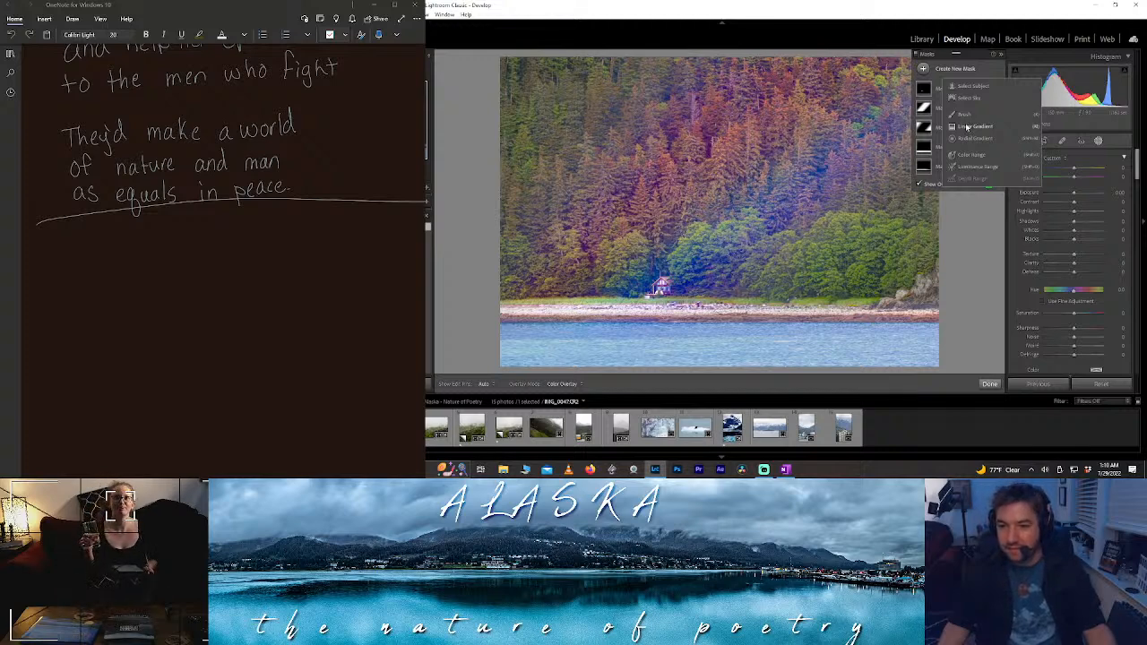
left_click(967, 127)
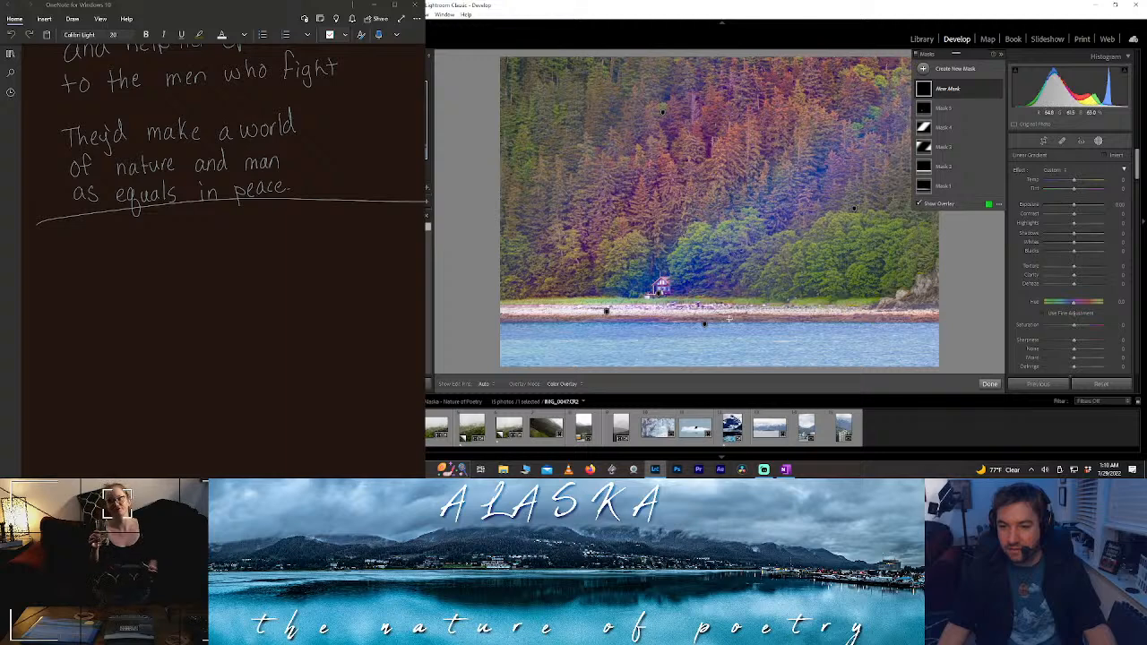
mouse_move(729, 319)
left_mouse_down()
mouse_move(726, 368)
mouse_move(728, 331)
mouse_move(710, 317)
left_mouse_up()
left_click_drag(957, 306, 1008, 312)
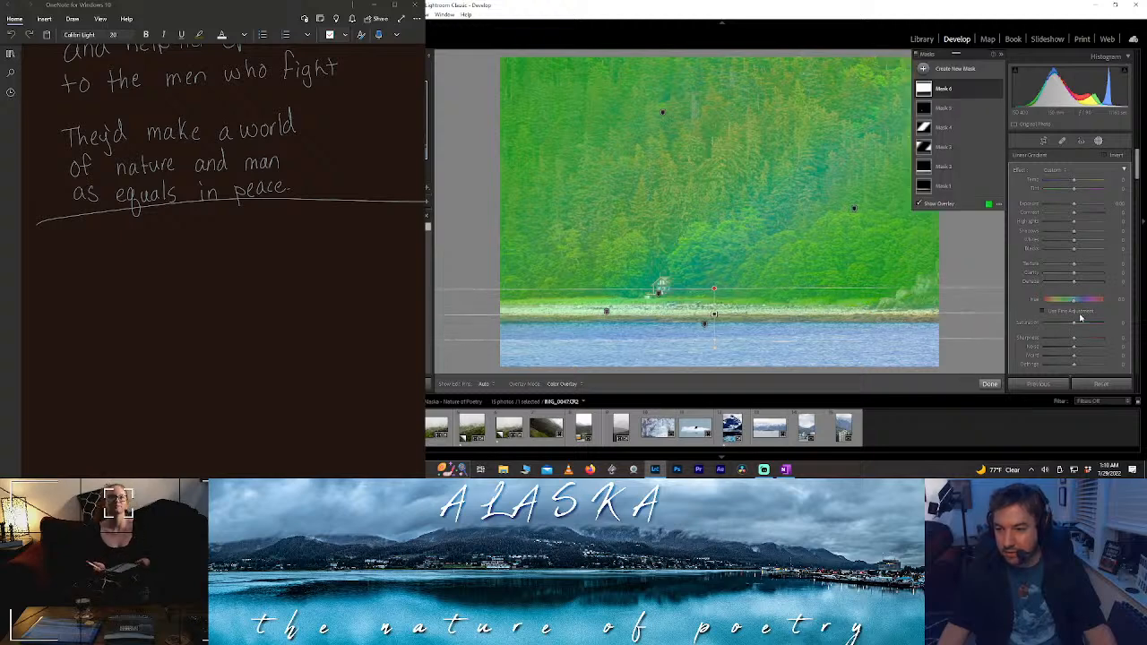
left_click_drag(1073, 282, 1073, 284)
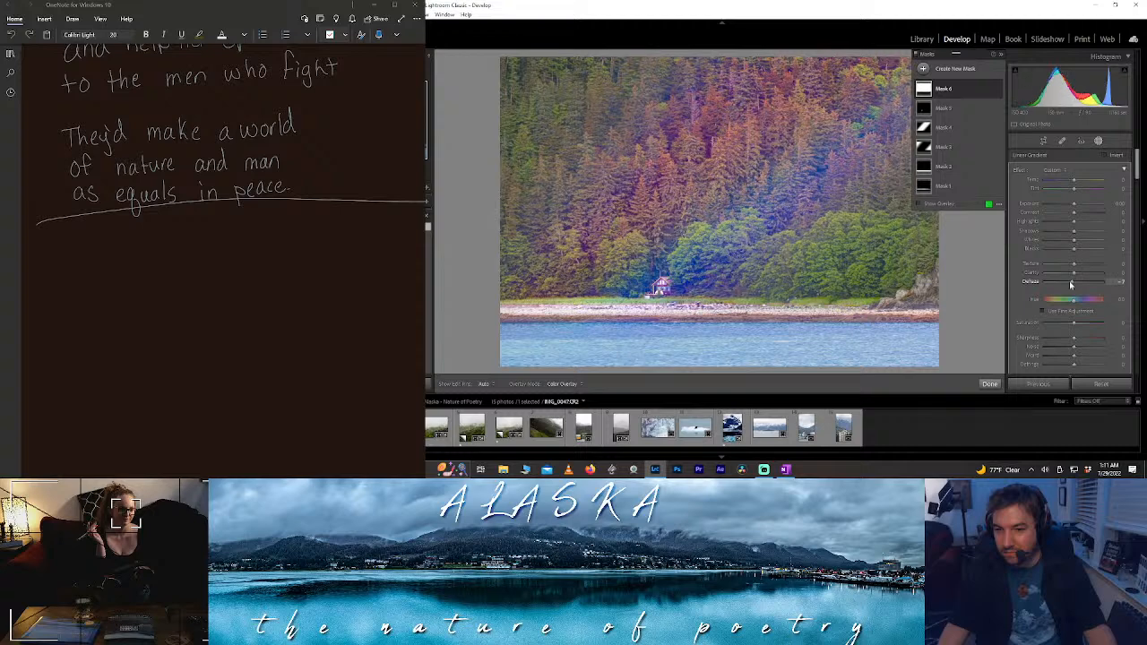
left_click(989, 385)
- Add a post-crop vignette with Amount at about +8 and Feather at 100
scroll(1046, 274, "down", 15)
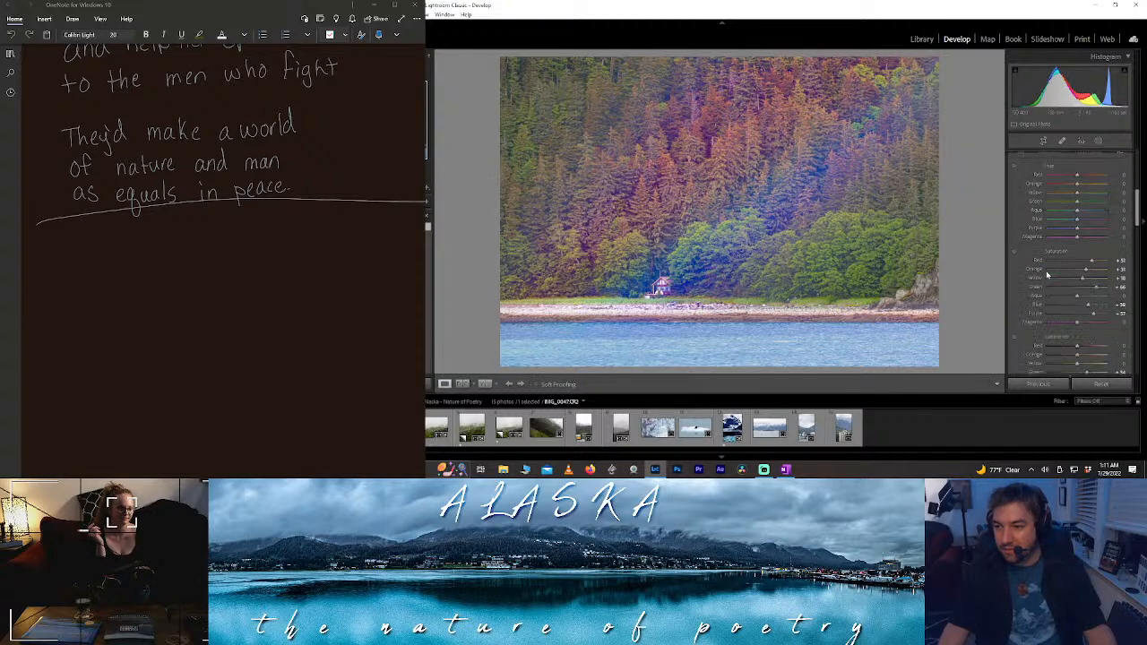
scroll(1046, 274, "up", 3)
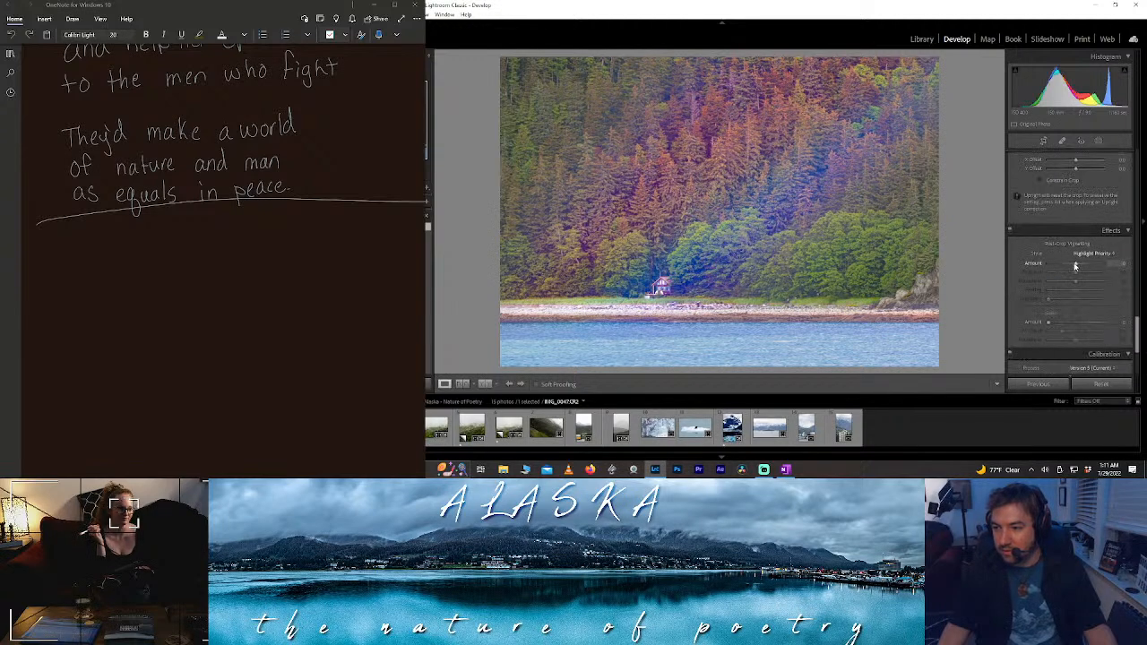
left_click_drag(1075, 266, 1077, 267)
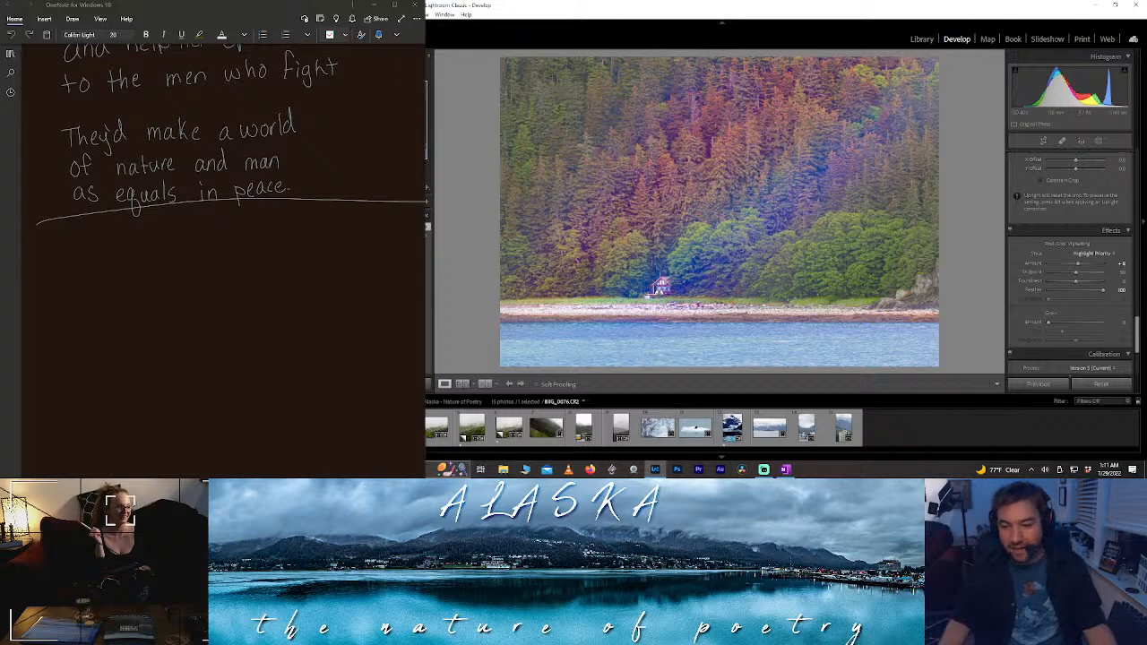
- Open the photo of the eagle on the ice floe and set its crop aspect ratio to 1 x 1
left_click(695, 428)
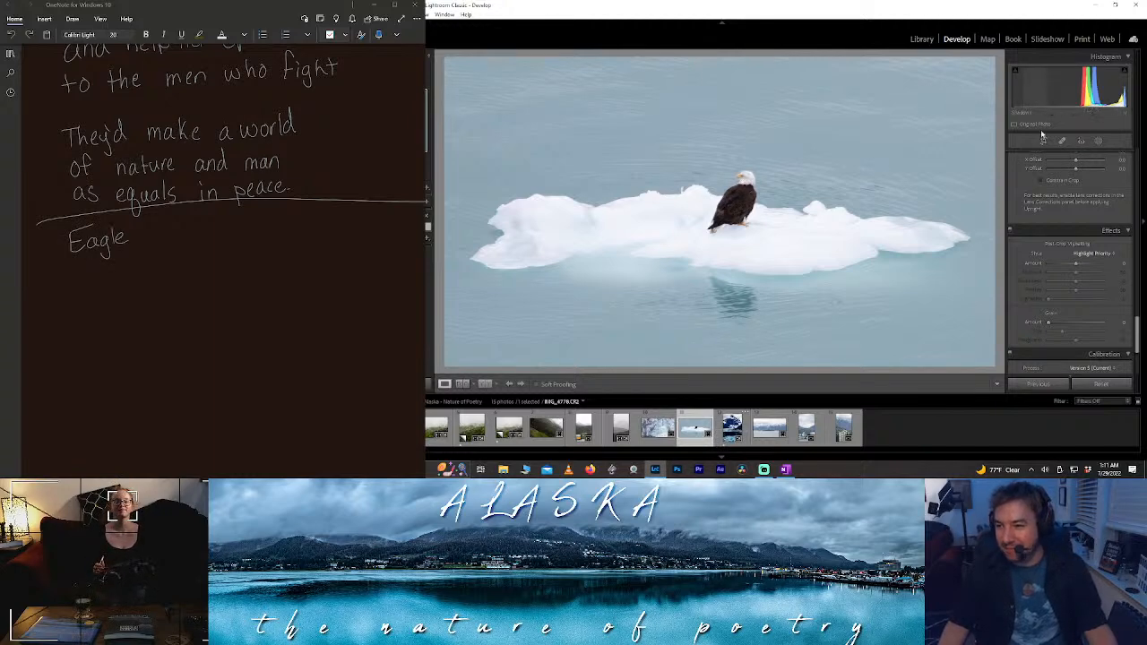
scroll(1050, 184, "up", 10)
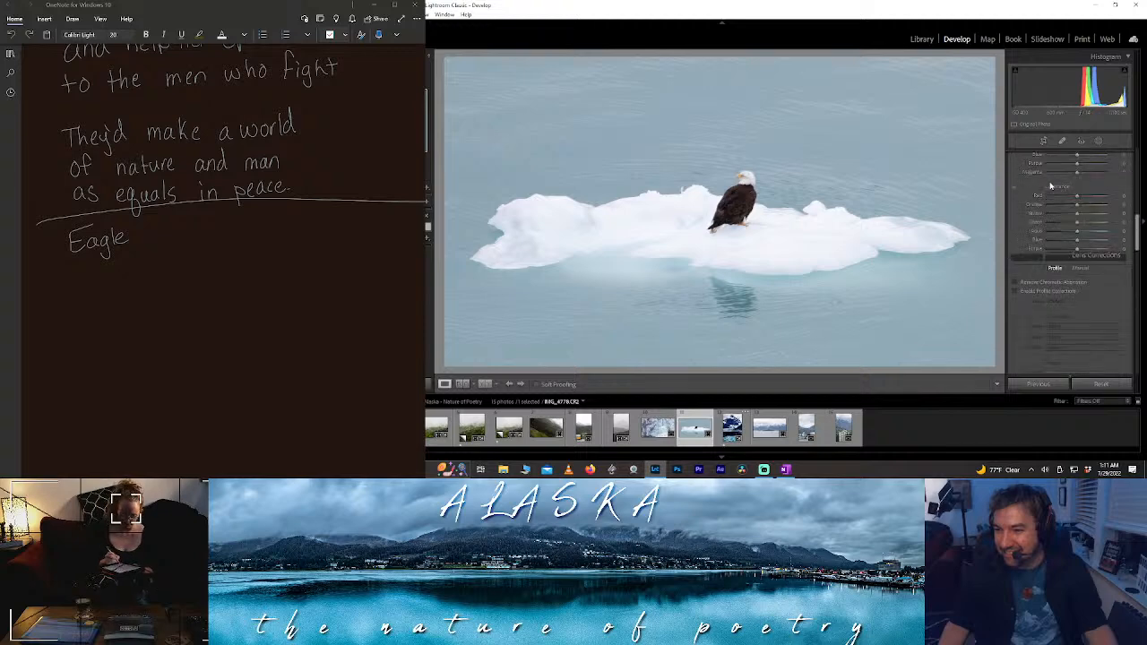
left_click(1044, 141)
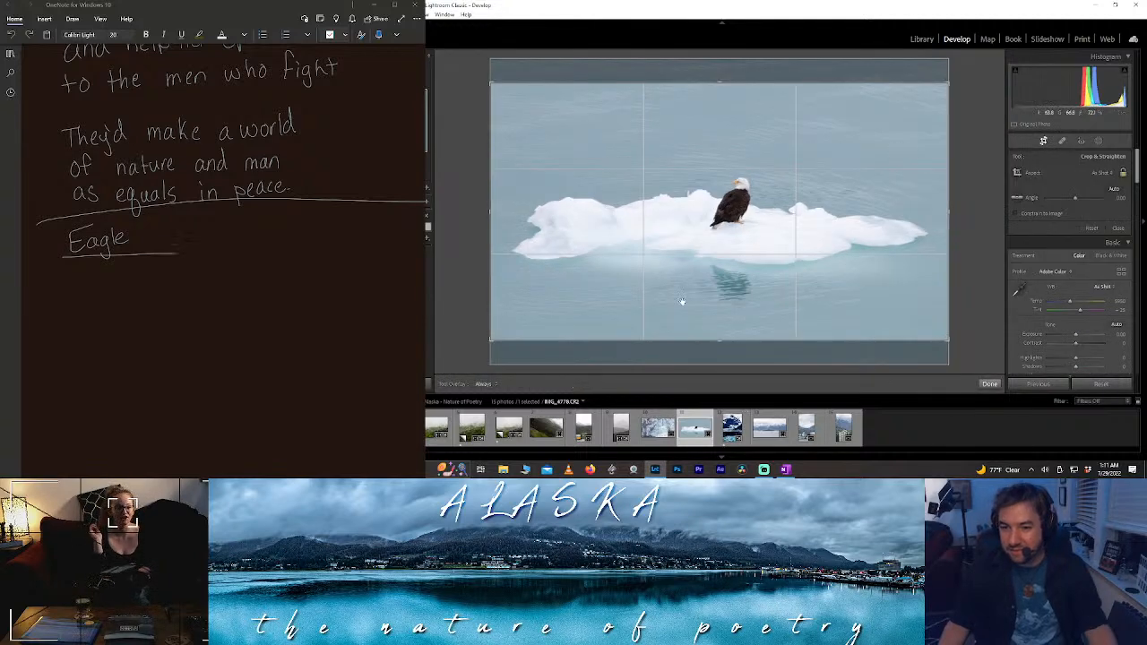
left_click(1109, 174)
left_click(1059, 223)
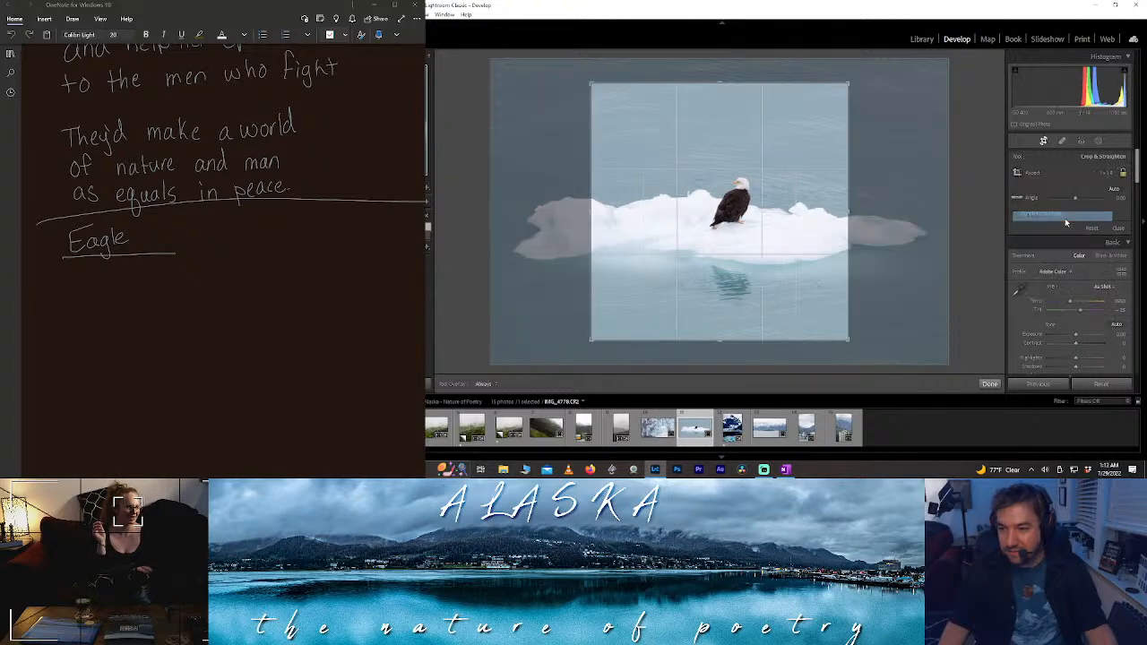
- Try the As Shot crop ratio on the eagle photo, and set the crop aspect to Original
left_click(1107, 174)
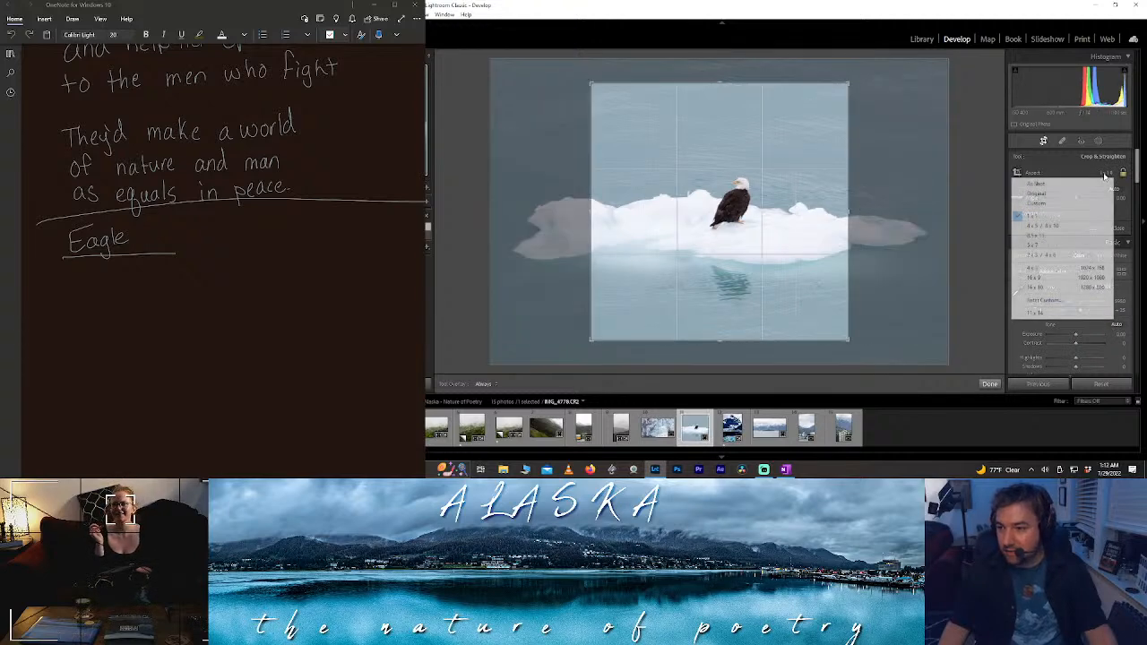
left_click(1046, 185)
left_click(1107, 175)
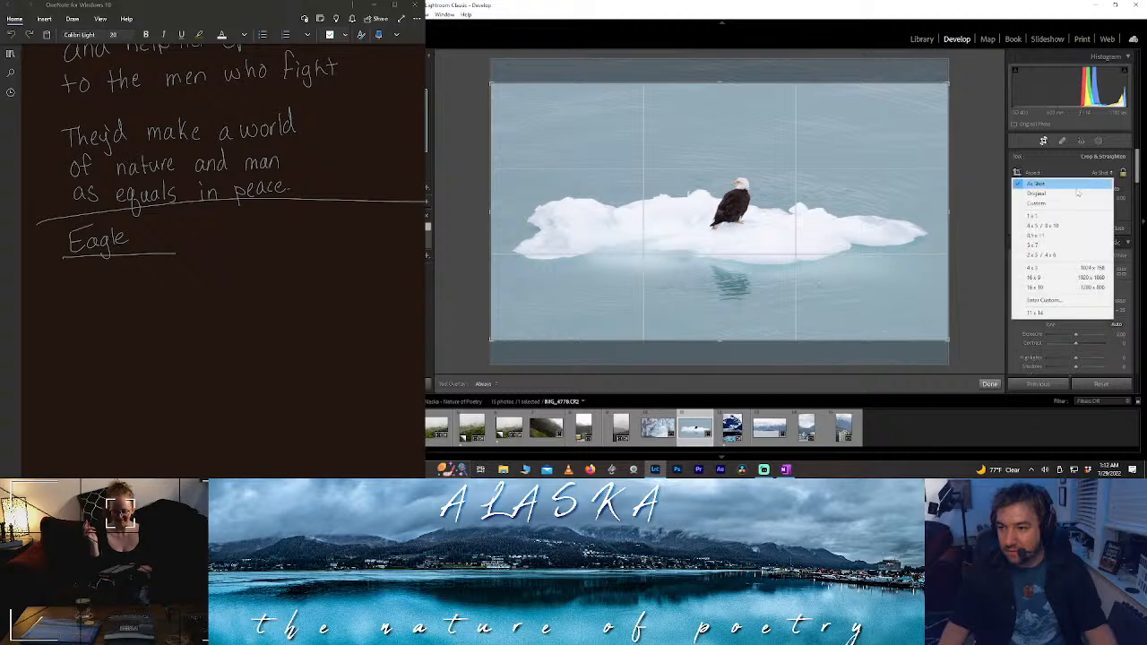
left_click(1067, 197)
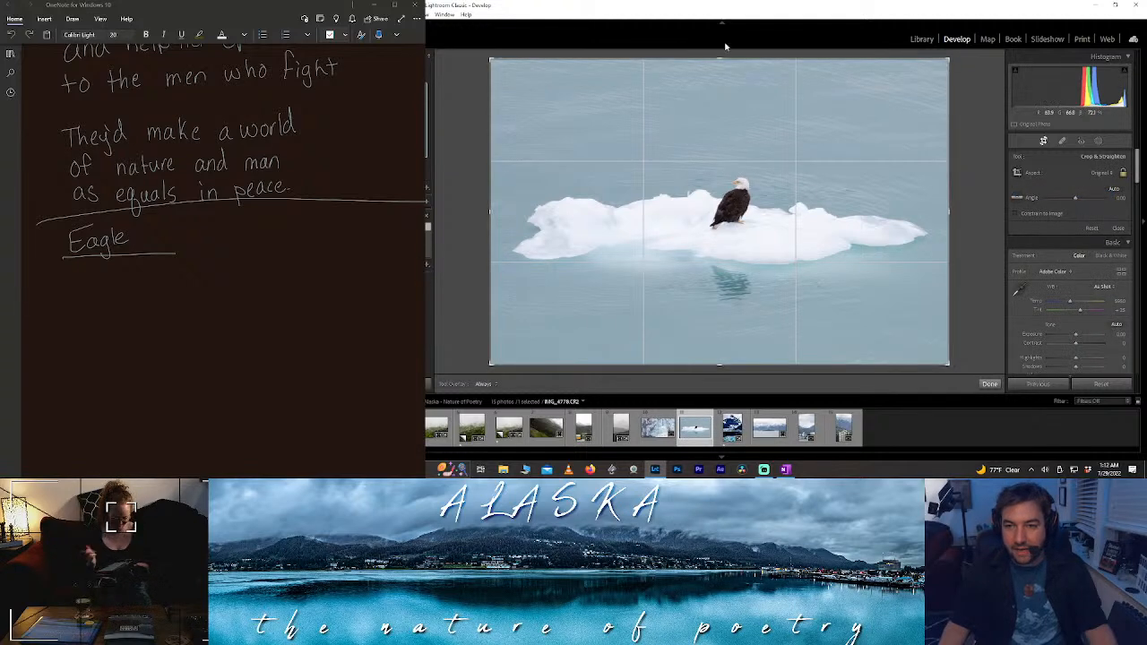
- Unlock the crop aspect ratio, trim water above and below the ice floe while keeping the photo's full width, and apply the crop
left_click_drag(718, 57, 692, 78)
left_click(1121, 173)
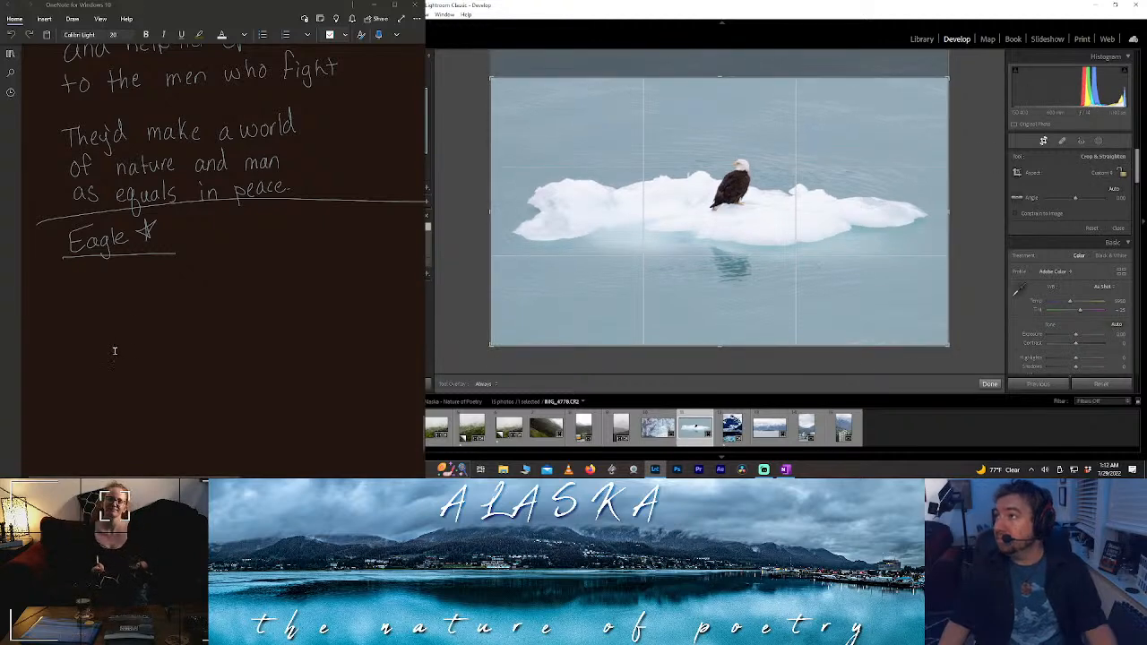
scroll(113, 346, "down", 4)
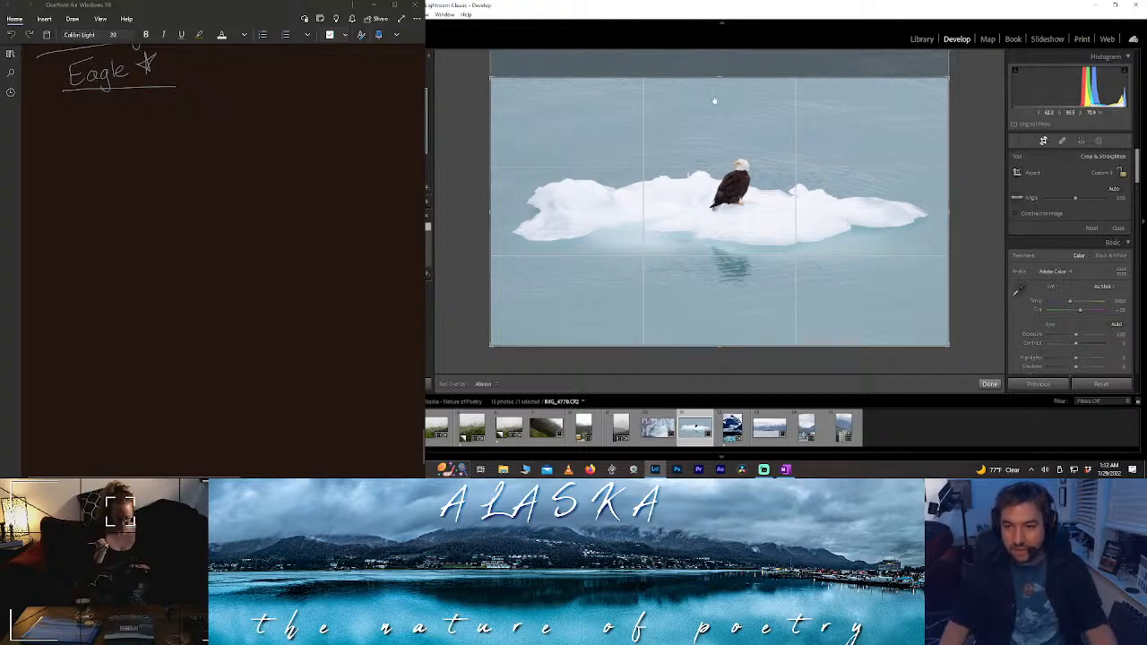
mouse_move(726, 74)
left_mouse_down()
mouse_move(726, 62)
mouse_move(726, 81)
left_mouse_up()
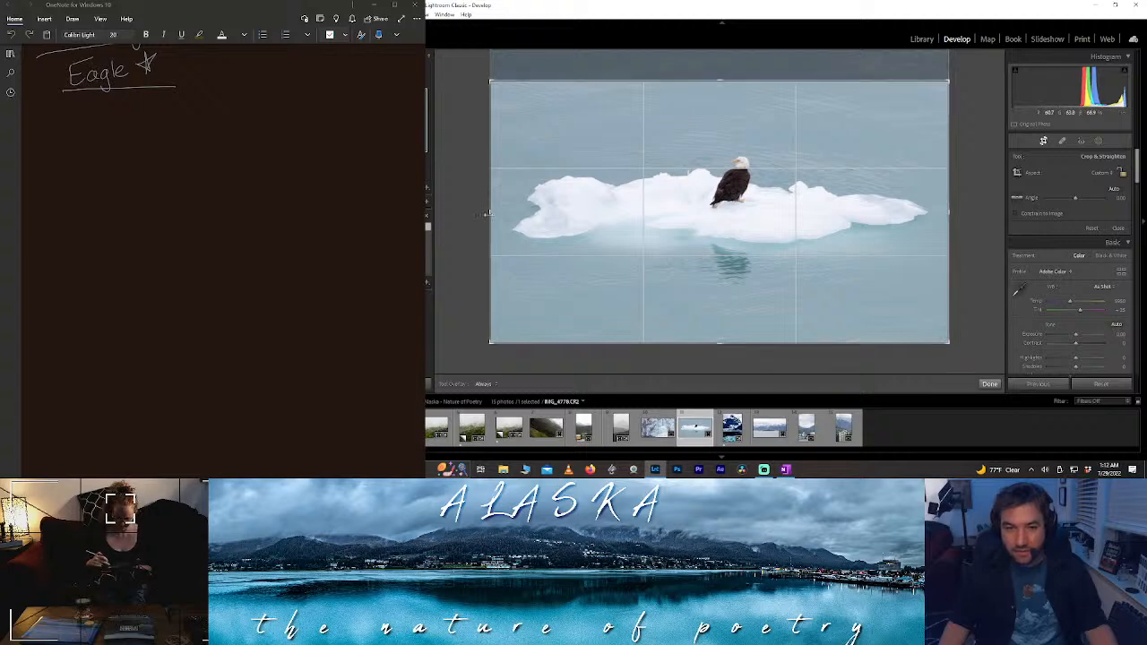
left_click_drag(717, 81, 692, 74)
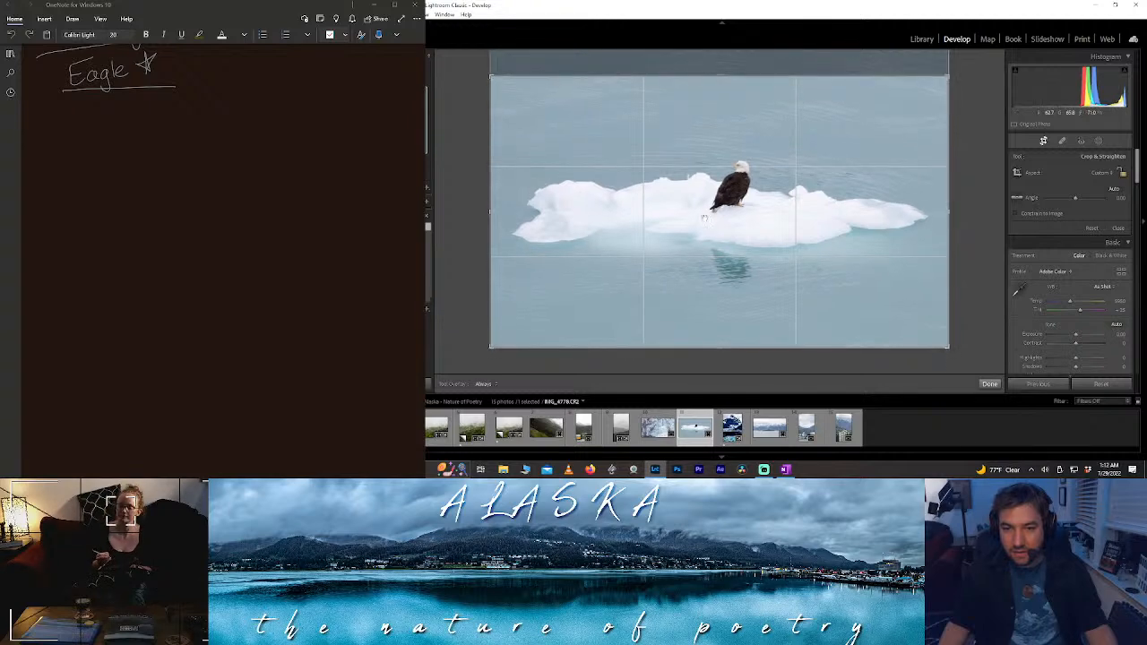
left_click_drag(717, 347, 716, 339)
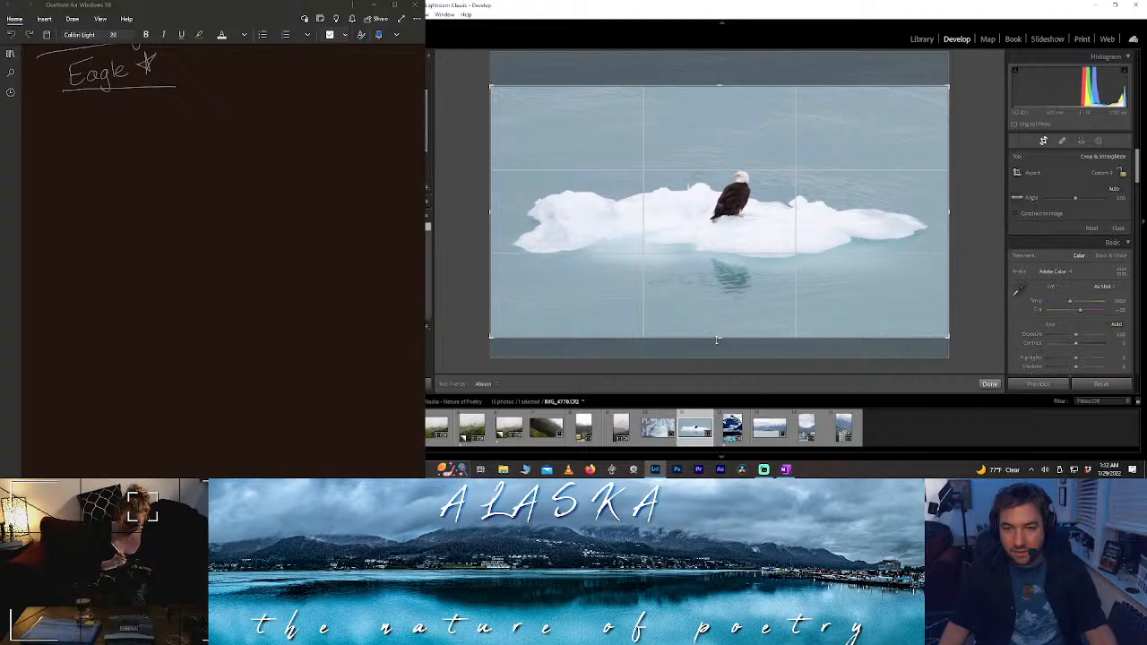
left_click(989, 385)
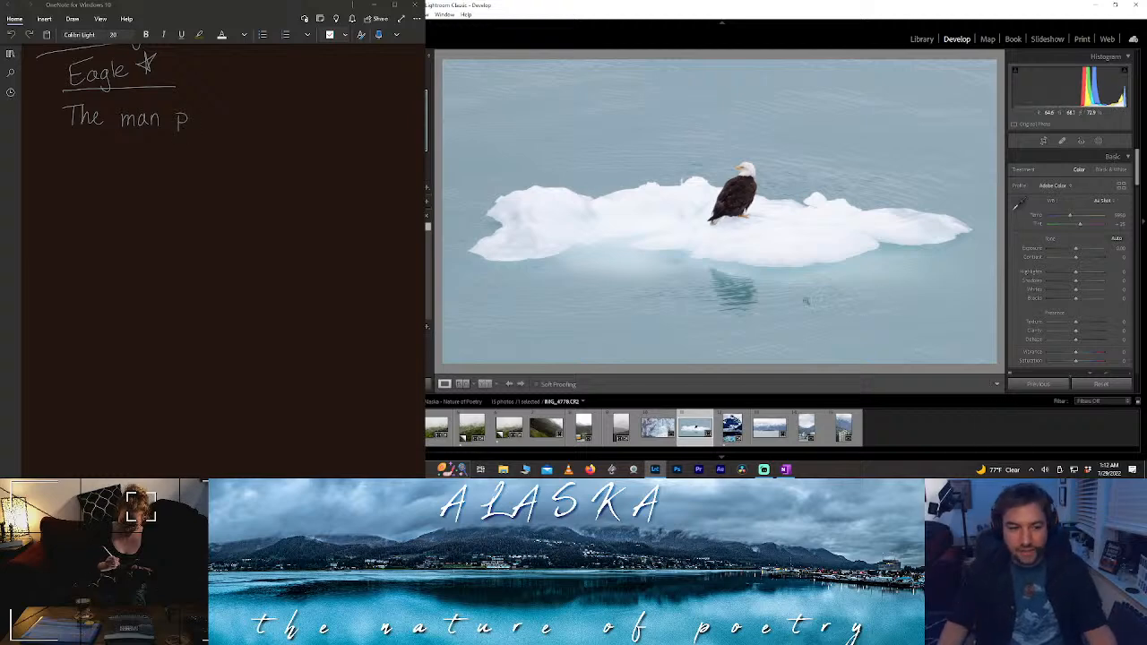
- Raise Clarity on the eagle photo and lower Dehaze slightly
left_click(762, 199)
left_click(762, 199)
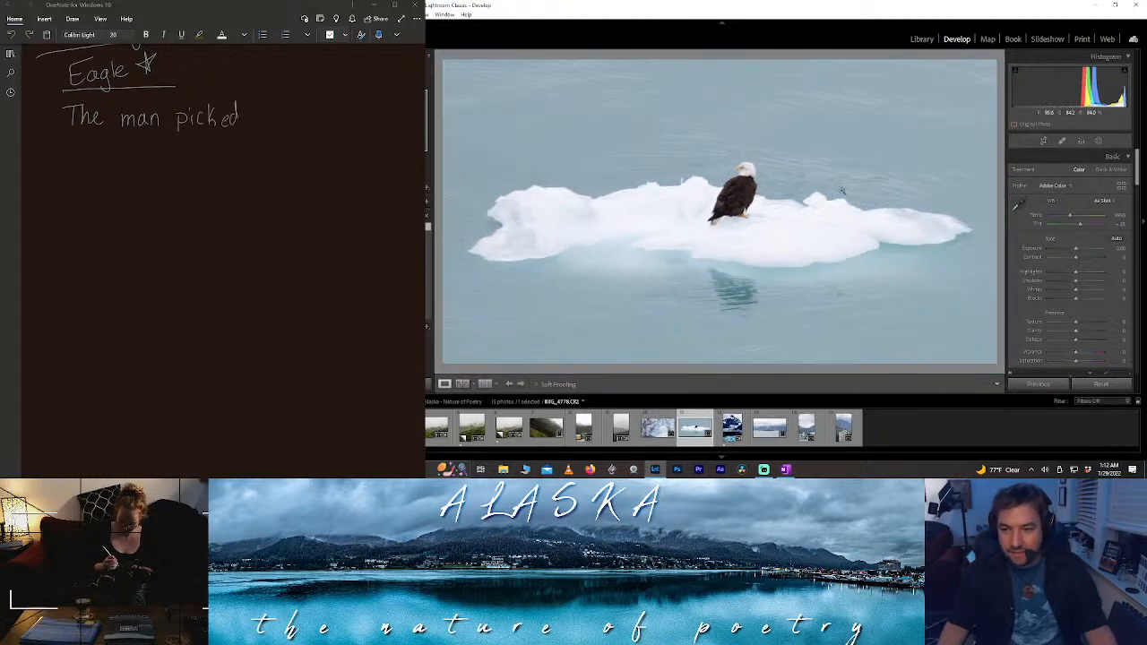
left_click_drag(1076, 334, 1137, 325)
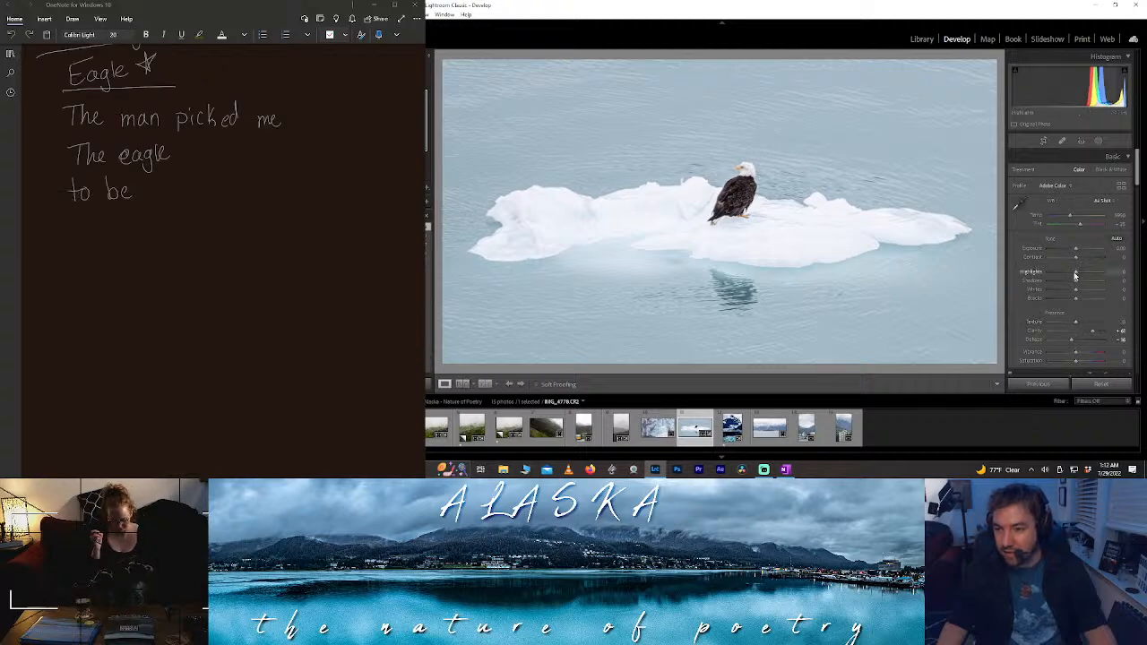
- Set Highlights to -100, reset Blacks to 0 and lift Shadows slightly
left_click_drag(1075, 271, 1057, 274)
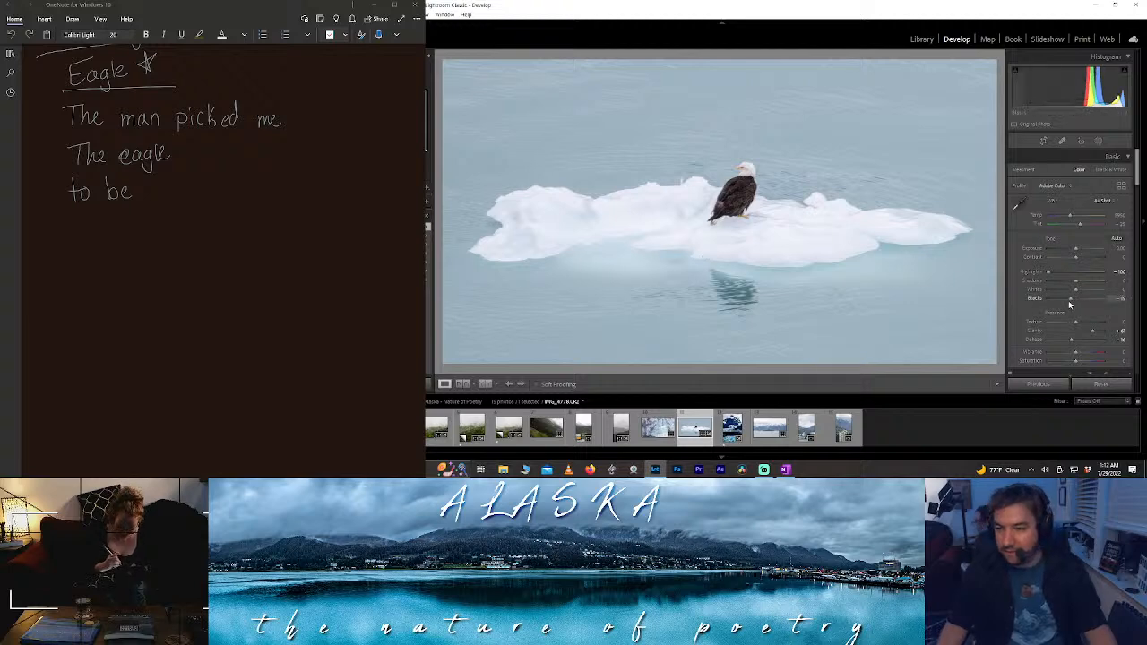
left_click_drag(1074, 299, 1077, 303)
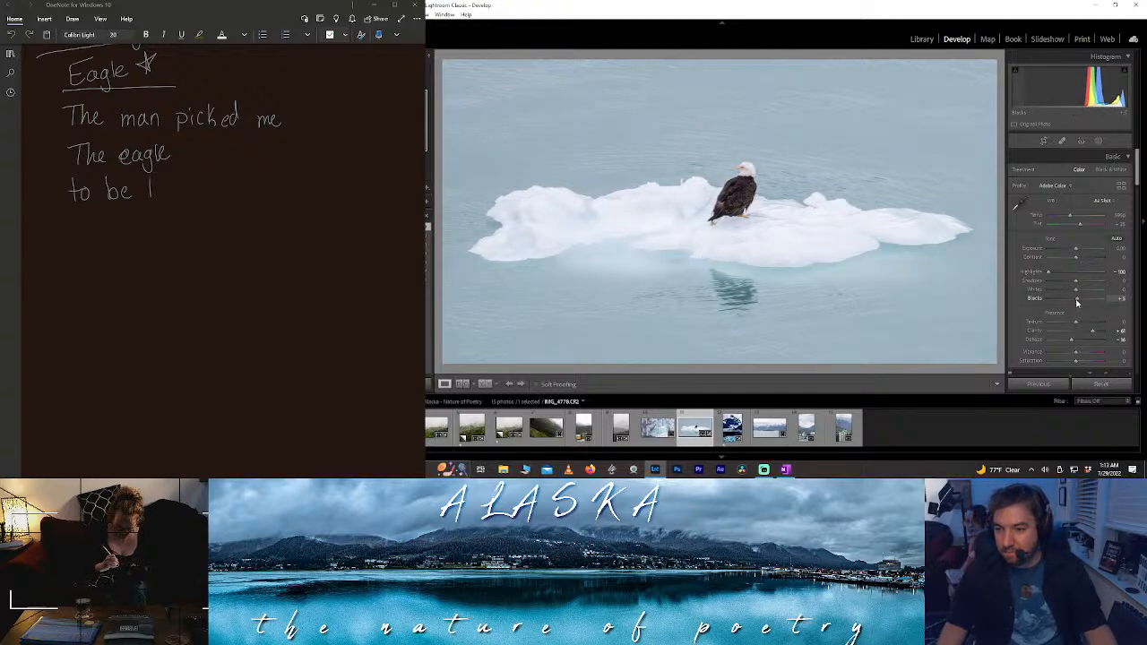
double_click(1077, 301)
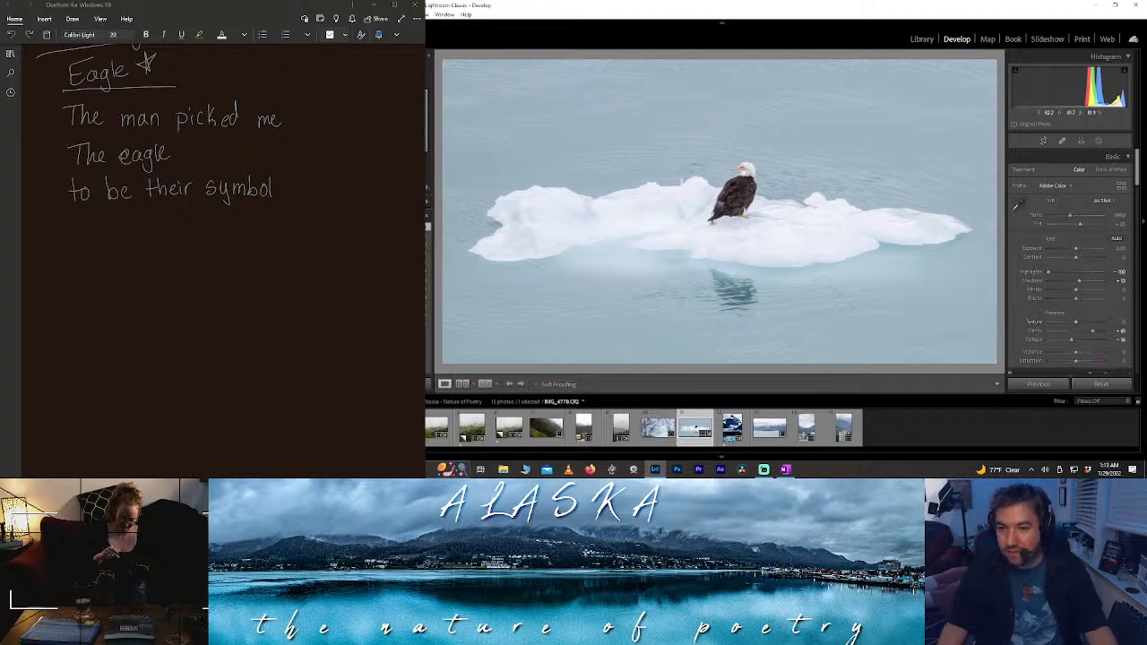
- Trim the crop slightly at the photo's left edge and apply it
left_click(752, 157)
left_click(512, 200)
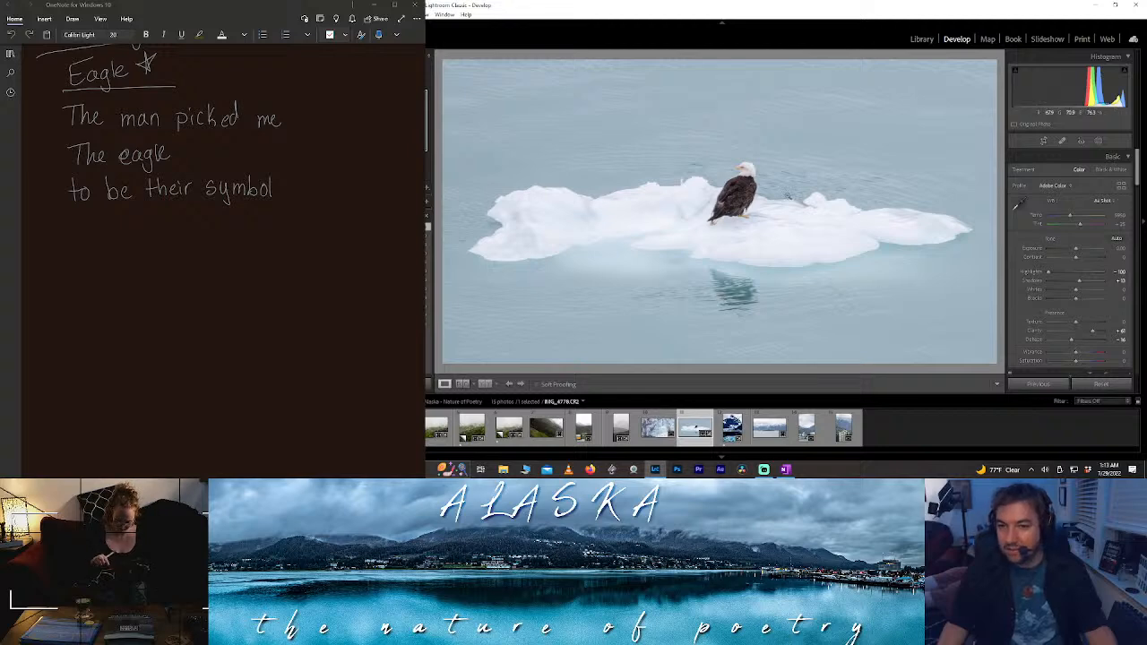
left_click(1043, 142)
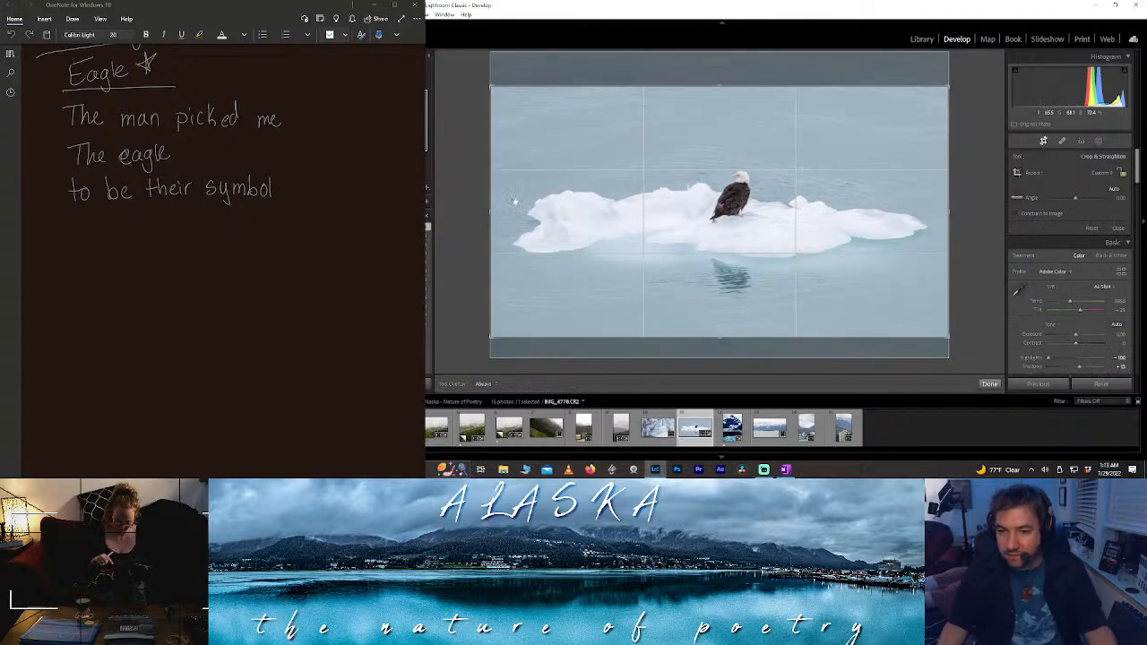
left_click_drag(490, 206, 498, 206)
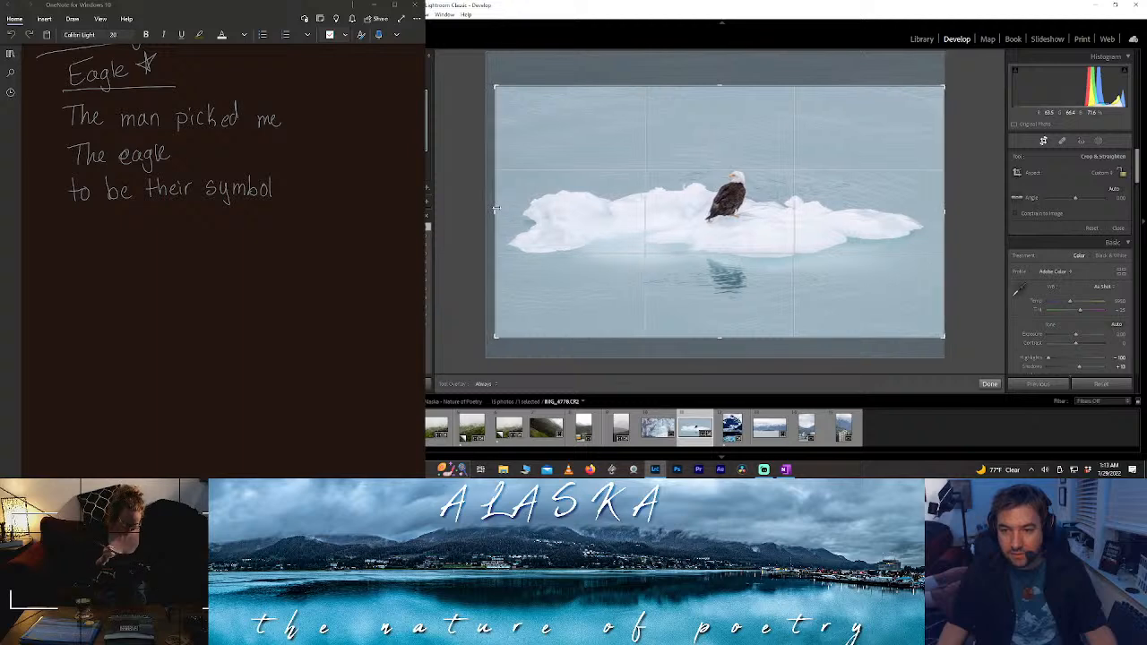
left_click(989, 384)
- Try extending the crop to the photo's full height, and undo that crop change
left_click(1042, 141)
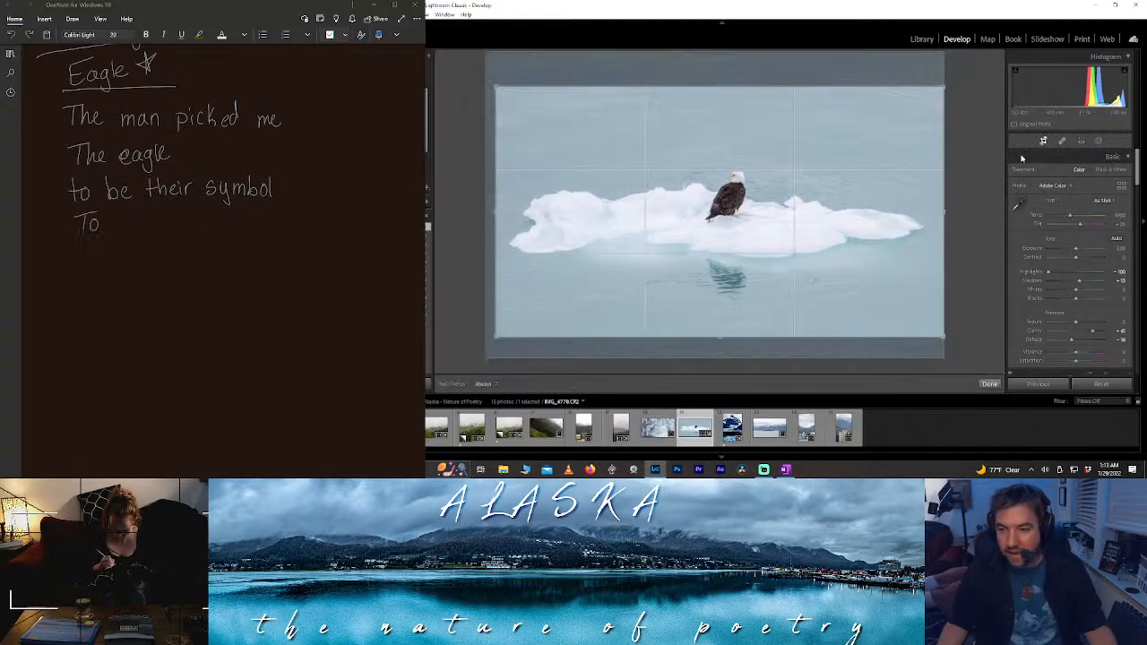
left_click_drag(728, 335, 730, 362)
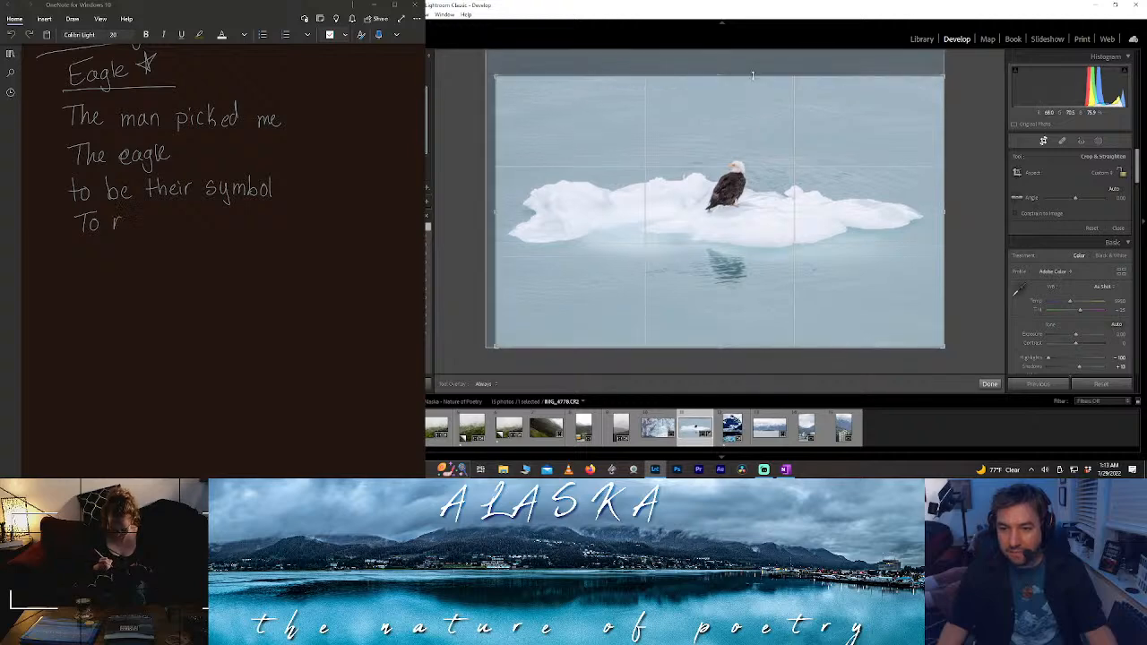
left_click_drag(729, 76, 742, 37)
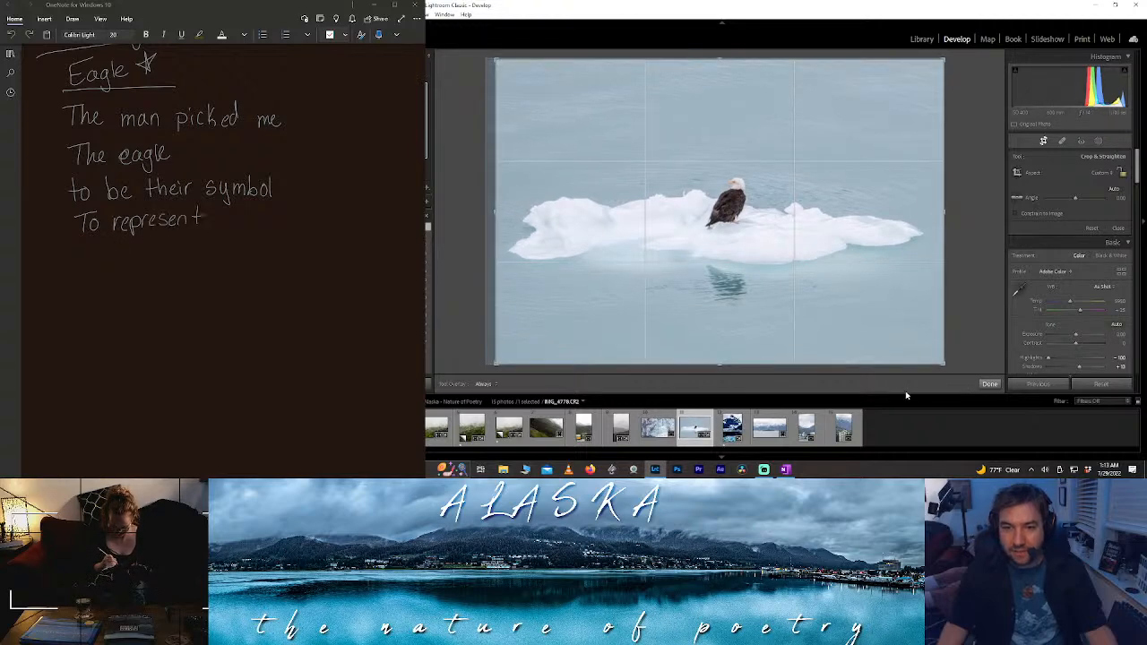
left_click(989, 383)
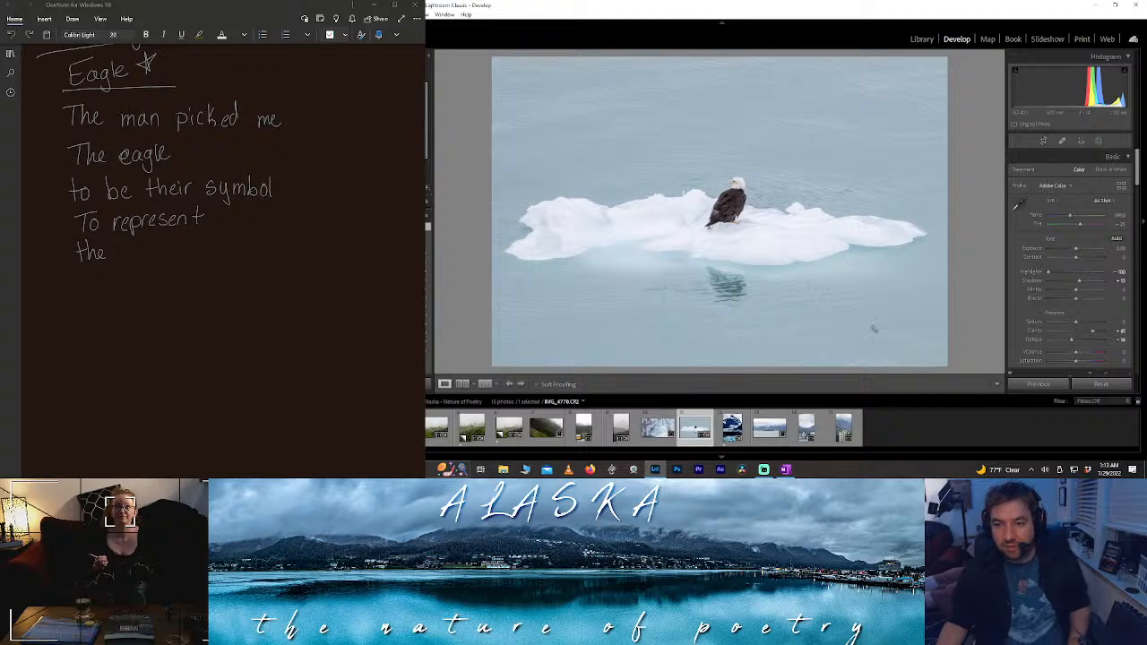
key("ctrl+z")
key("ctrl+z")
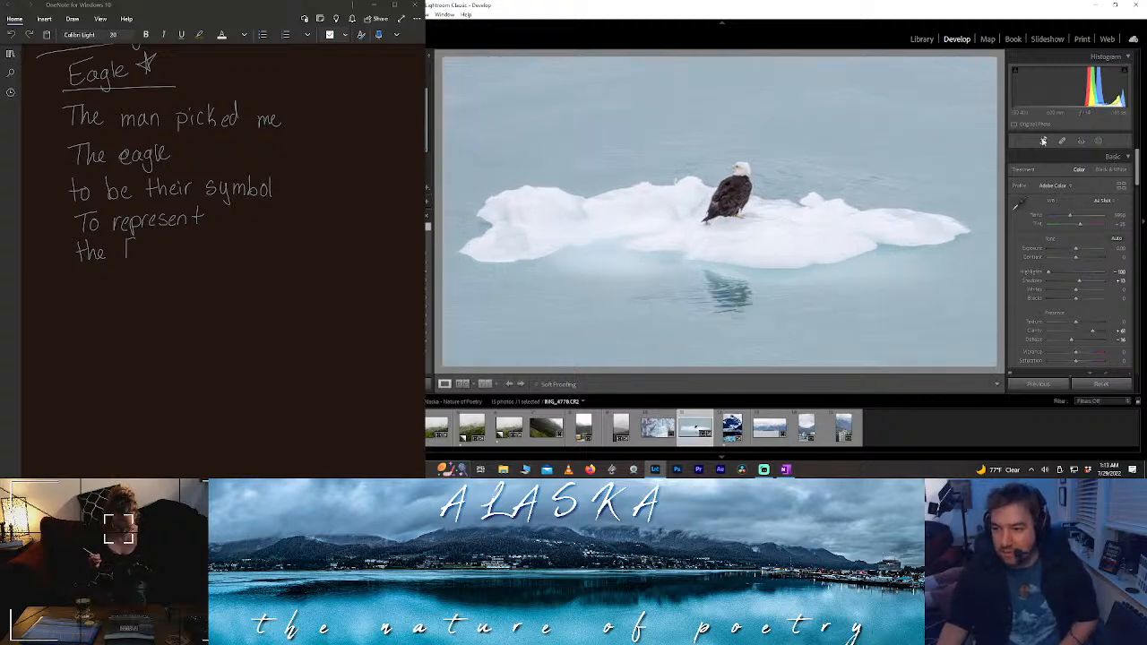
- Extend the crop slightly at its lower and upper edges to include more water, and apply it
left_click(1043, 141)
left_click_drag(734, 339, 733, 347)
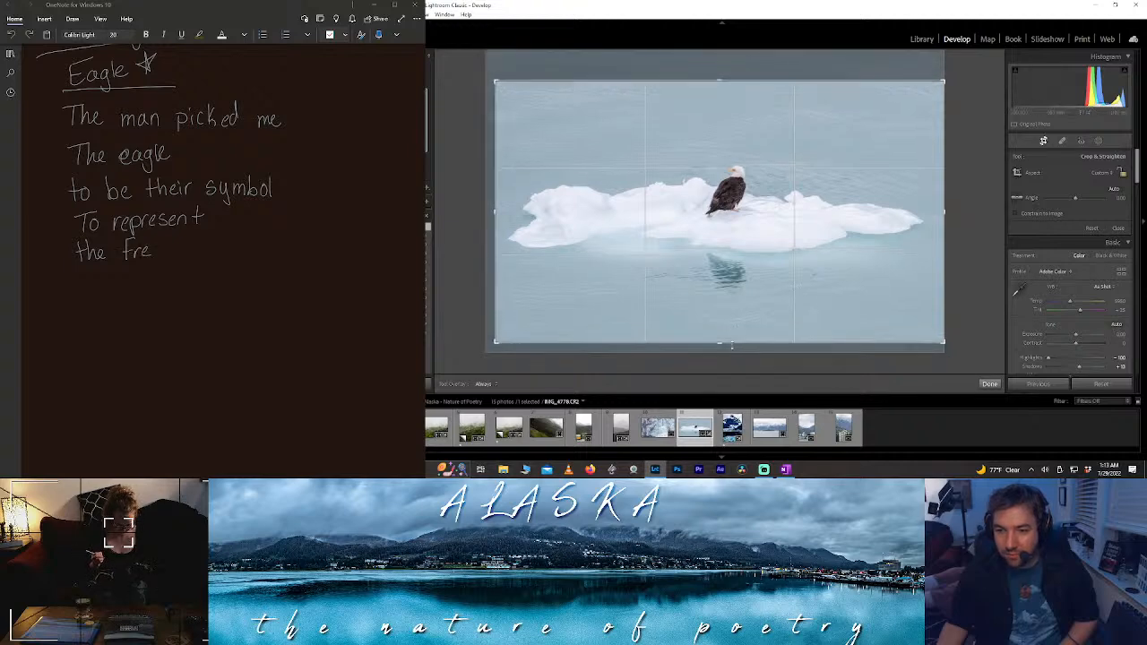
left_click_drag(710, 78, 710, 75)
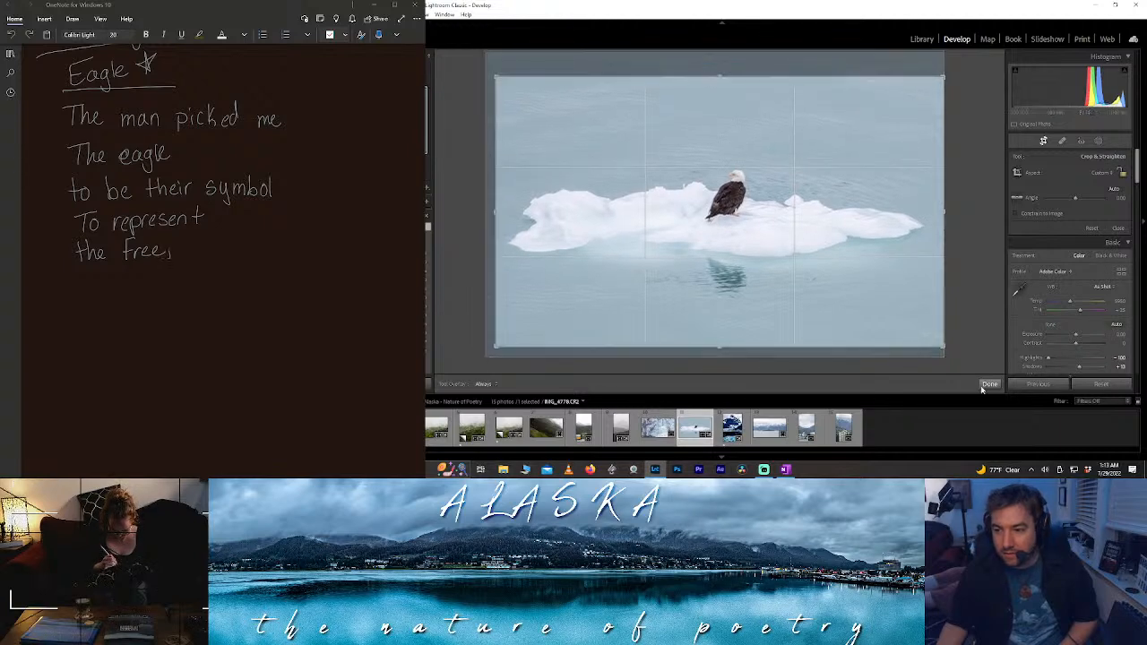
left_click(988, 384)
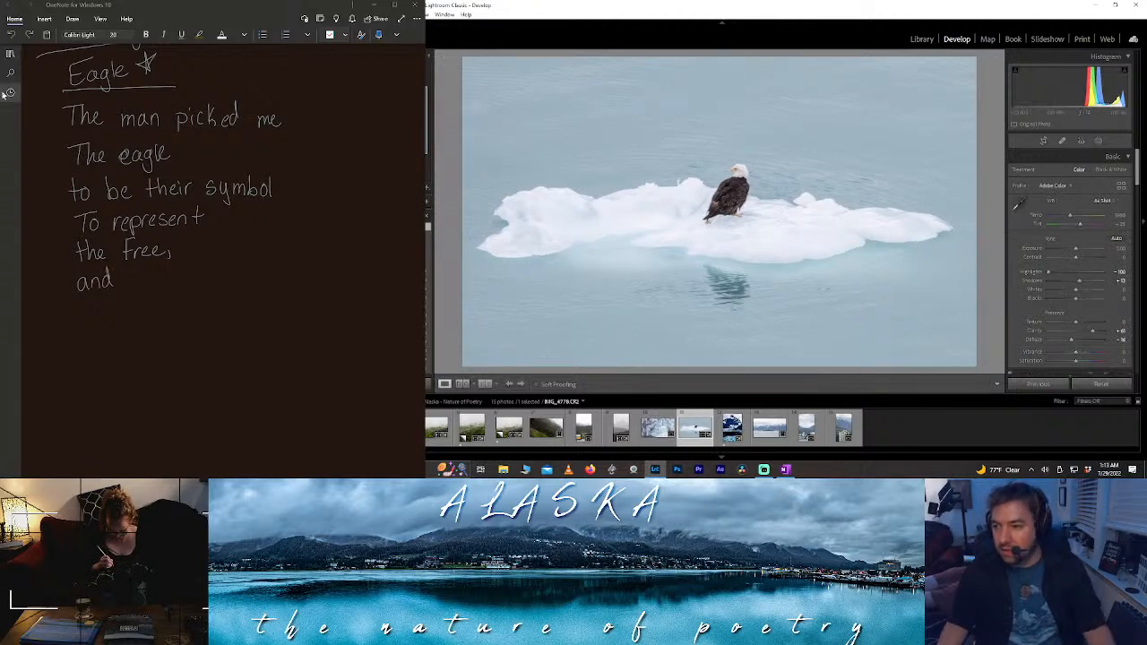
- Create a Select Subject mask covering the eagle and the ice
left_click(1098, 141)
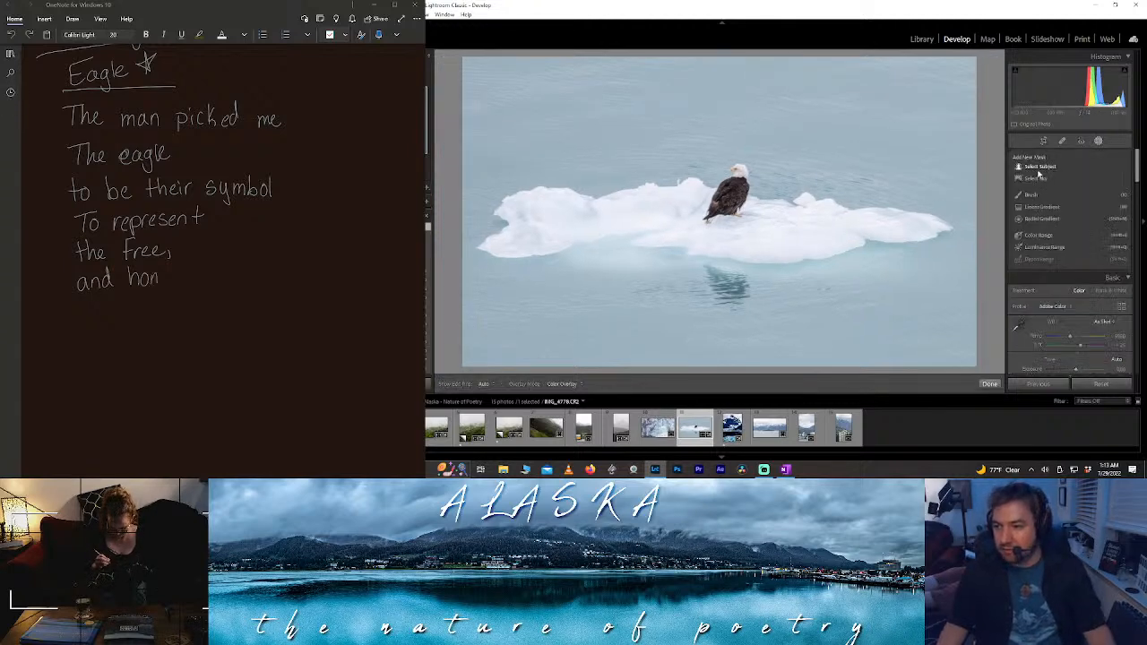
left_click(1039, 167)
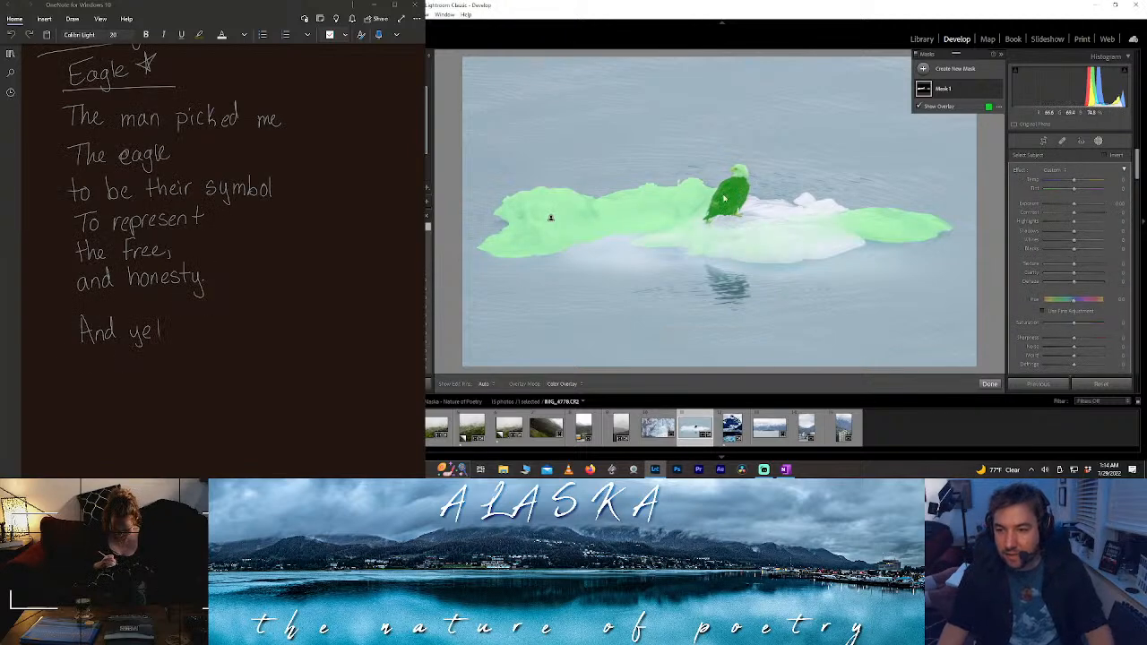
- Try inverting the subject mask and subtracting from it with a brush, and revert to the original mask
left_click(1105, 155)
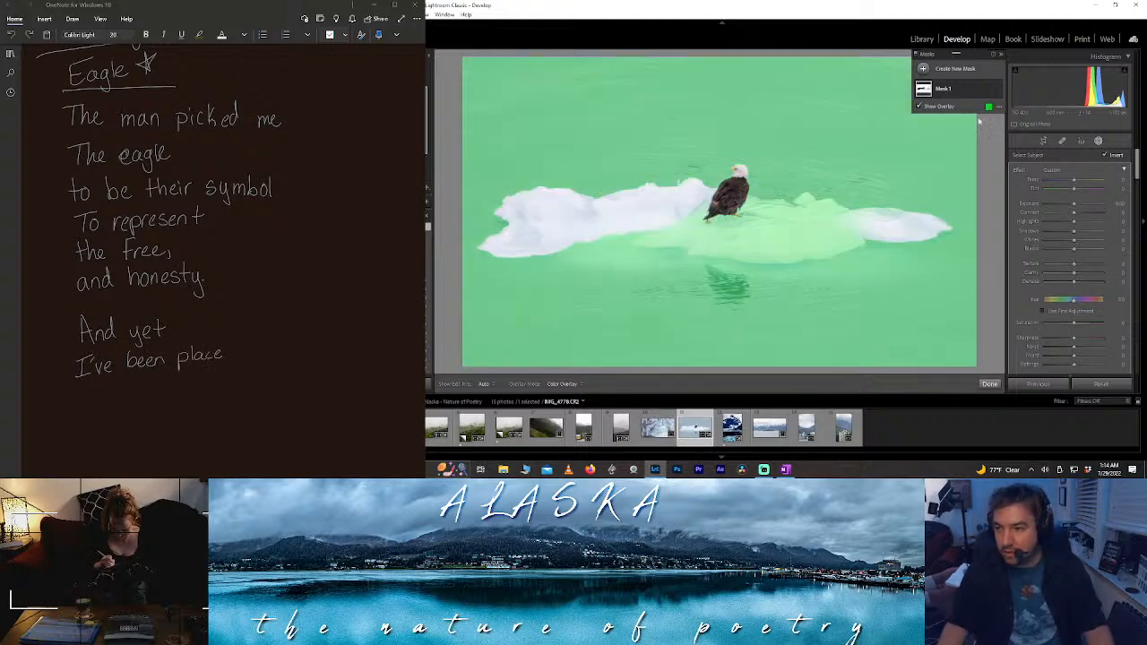
left_click(960, 87)
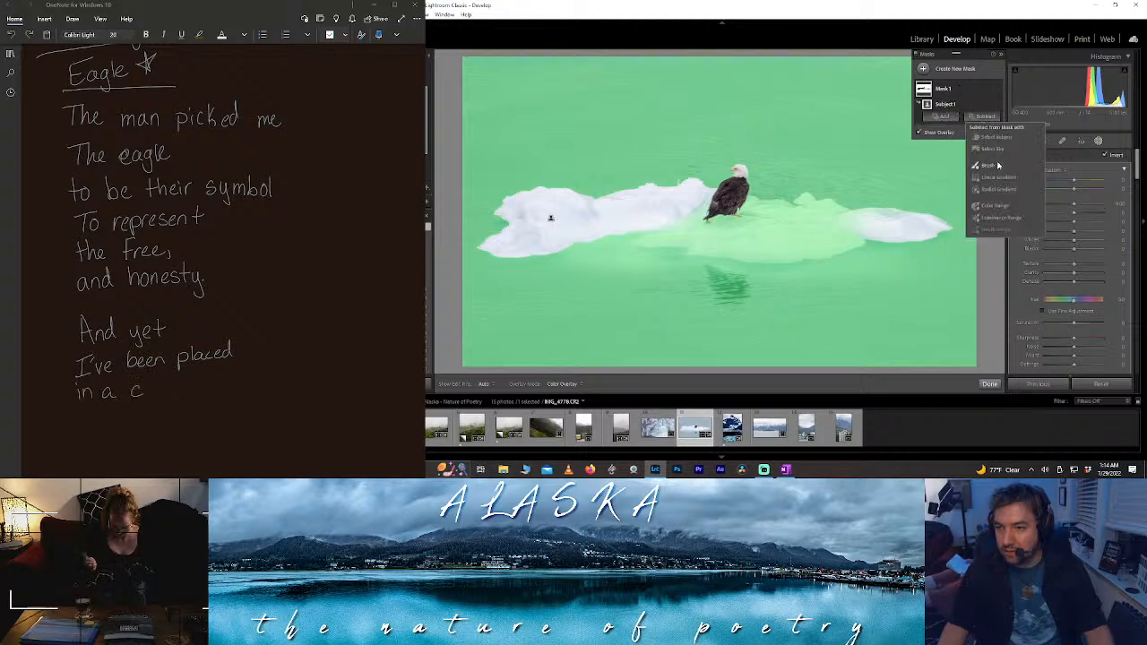
left_click(998, 167)
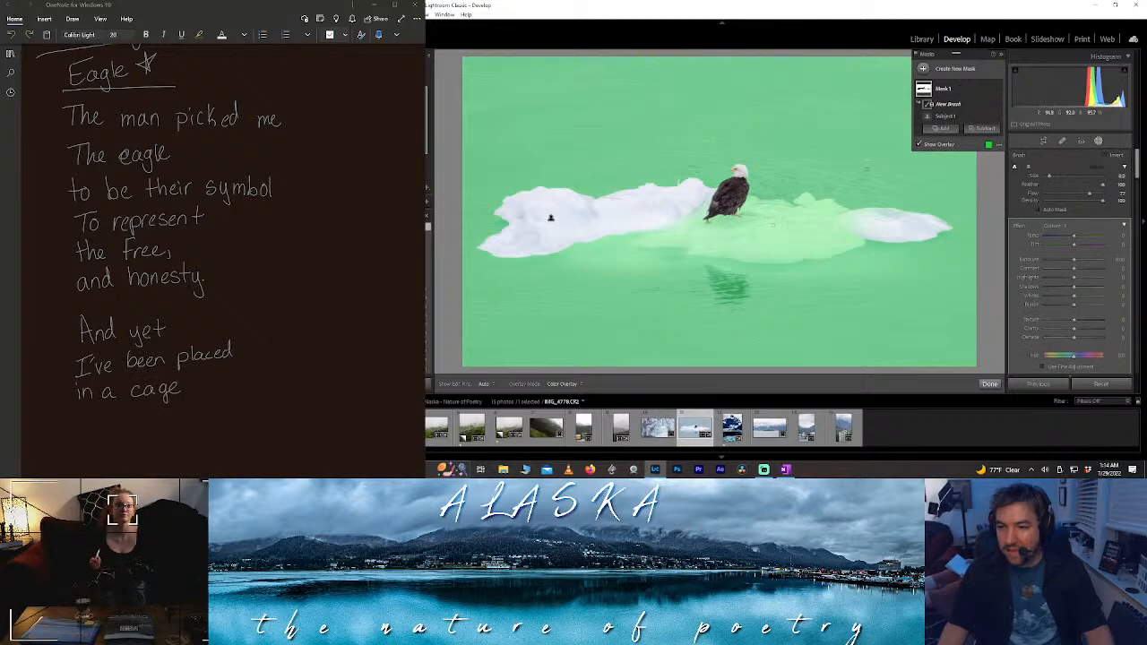
left_click(960, 118)
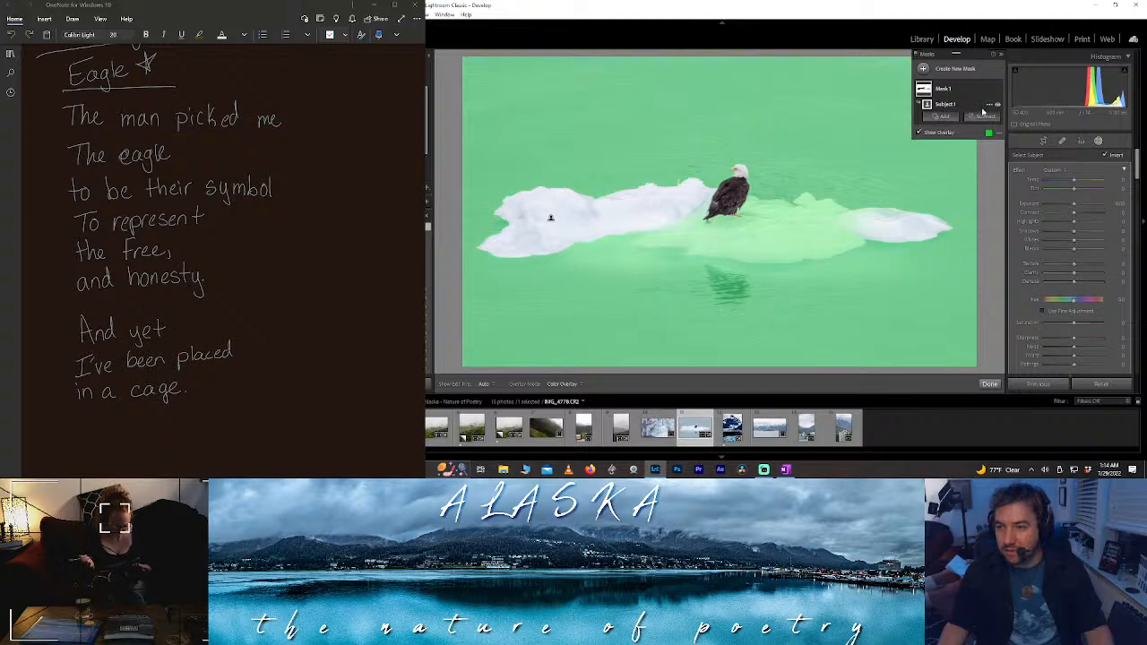
left_click(1105, 158)
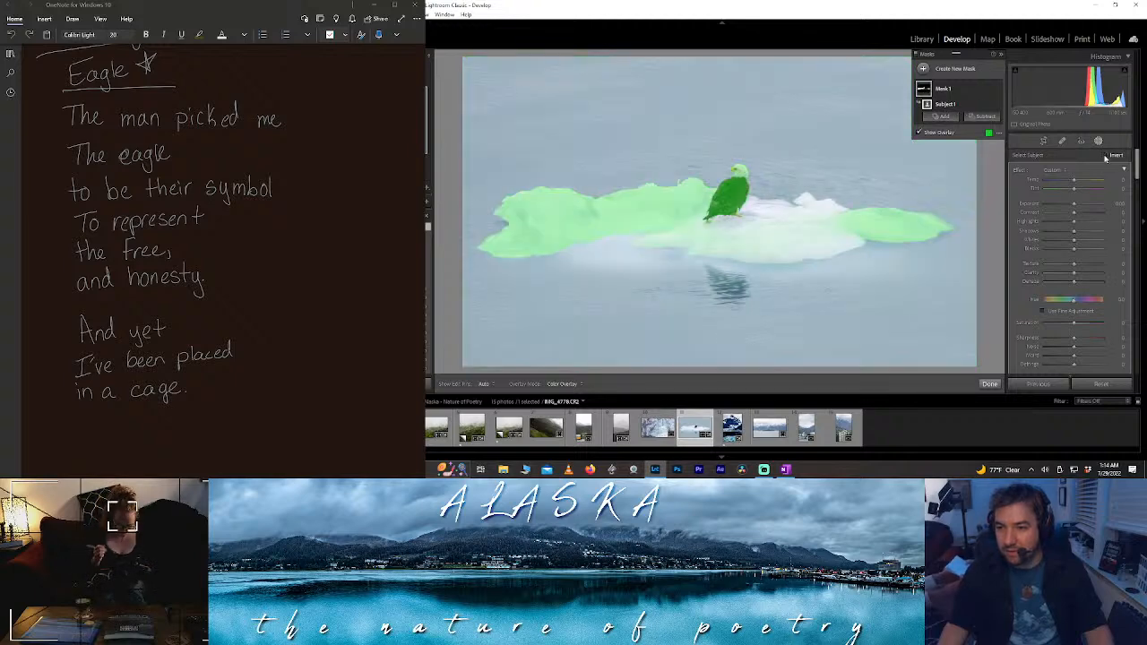
- Add a brush to the mask and paint in the missing ice beside and beneath the eagle
left_click(941, 121)
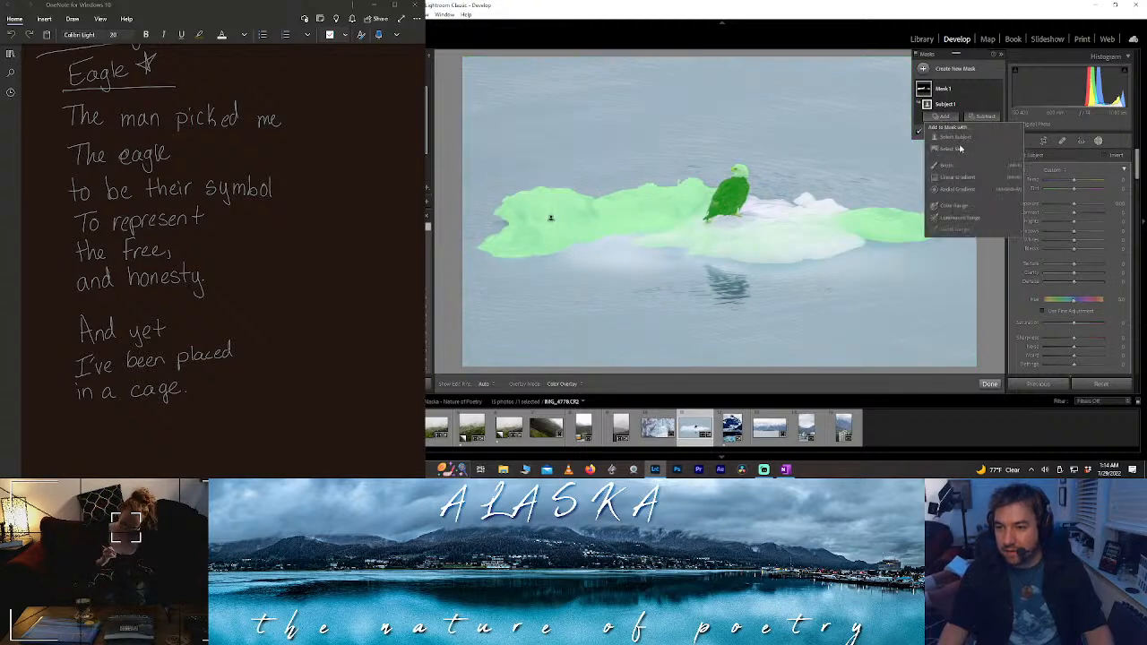
left_click(952, 158)
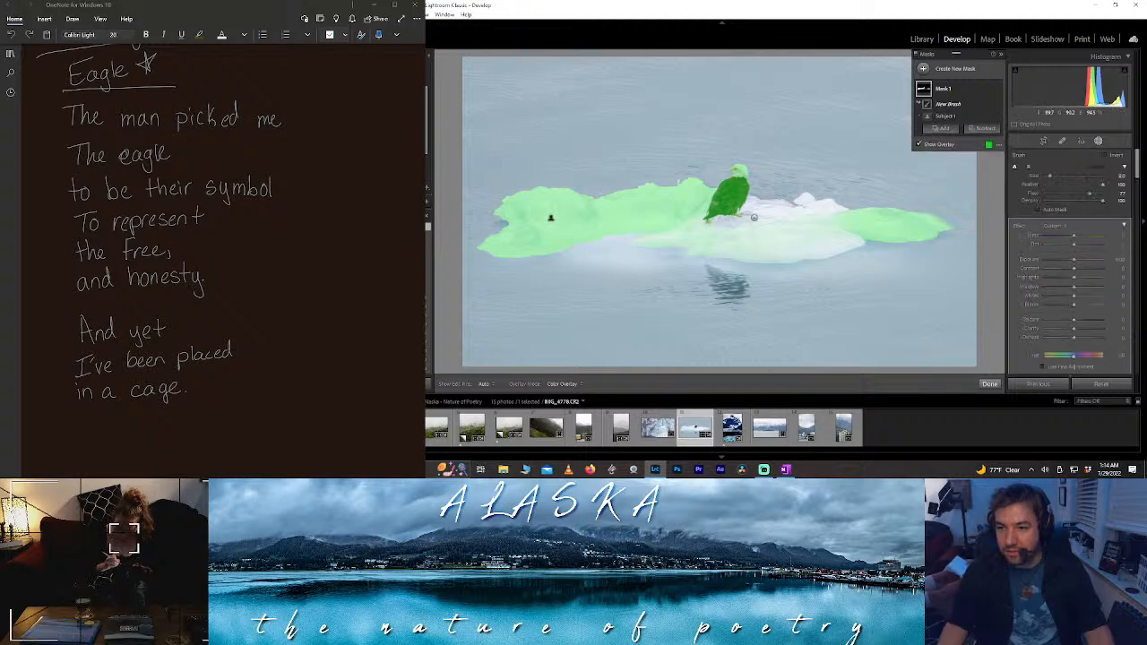
left_click_drag(752, 222, 760, 220)
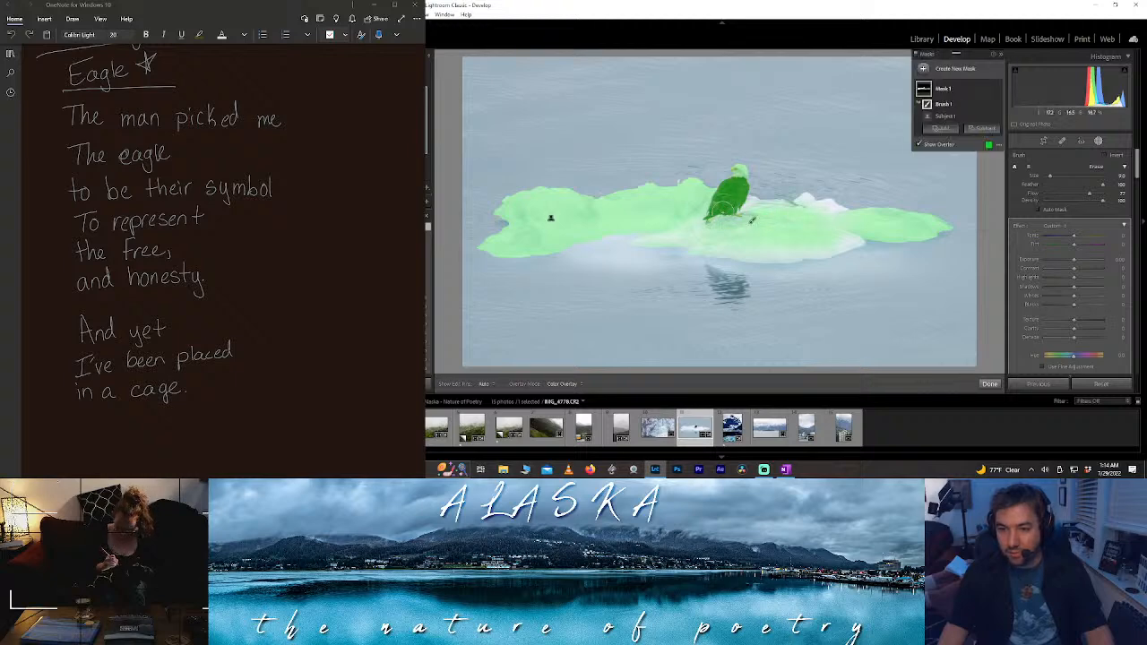
left_click_drag(723, 208, 726, 206)
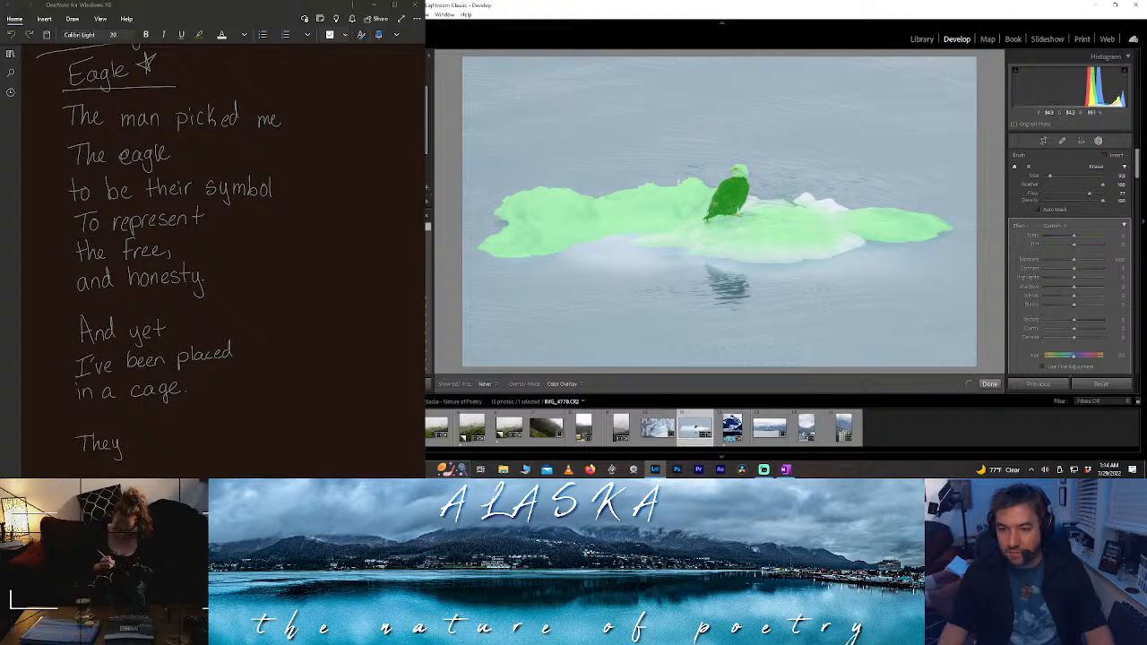
left_click(751, 219)
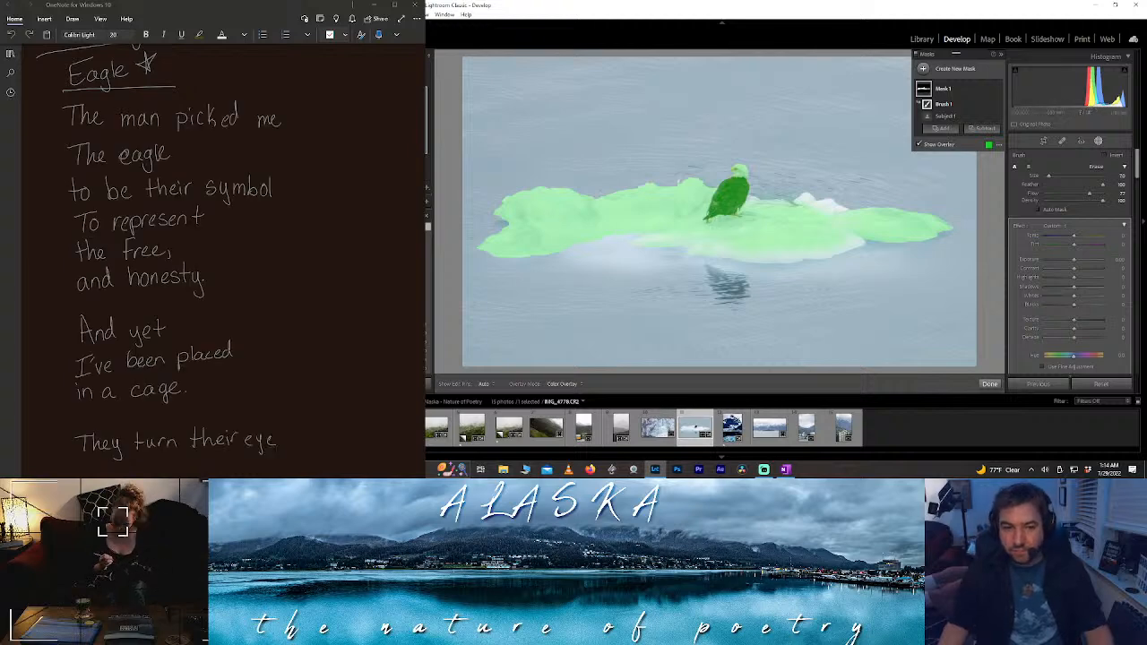
- Paint the remaining uncovered ice peaks behind the eagle into the mask at close range
key("z")
left_click(615, 264)
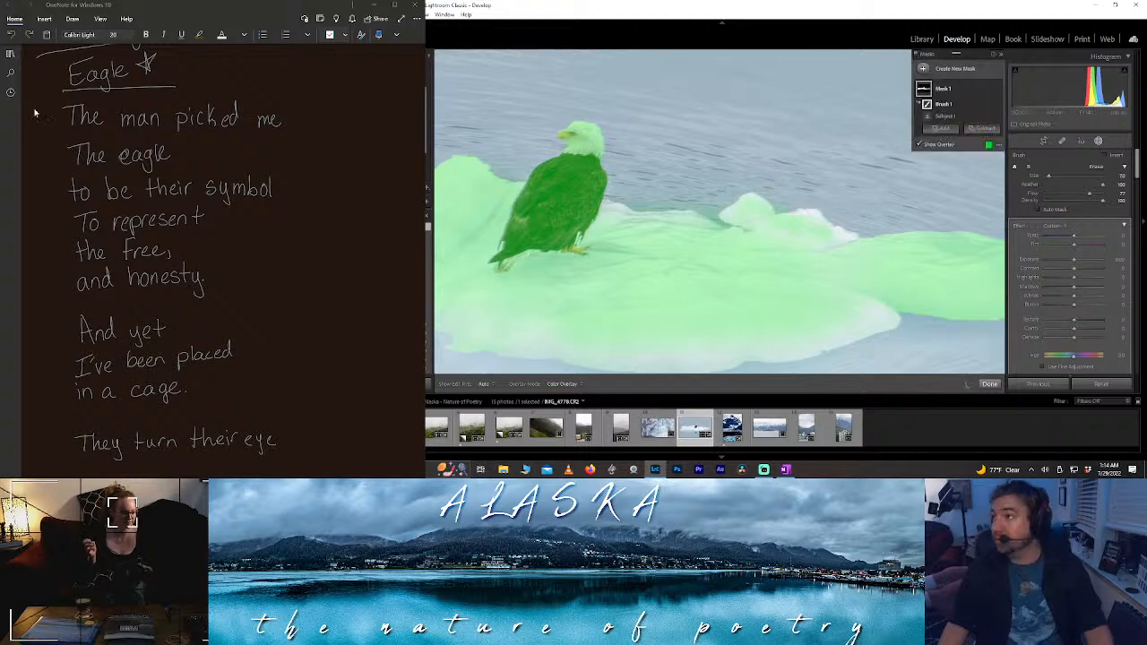
scroll(129, 198, "down", 5)
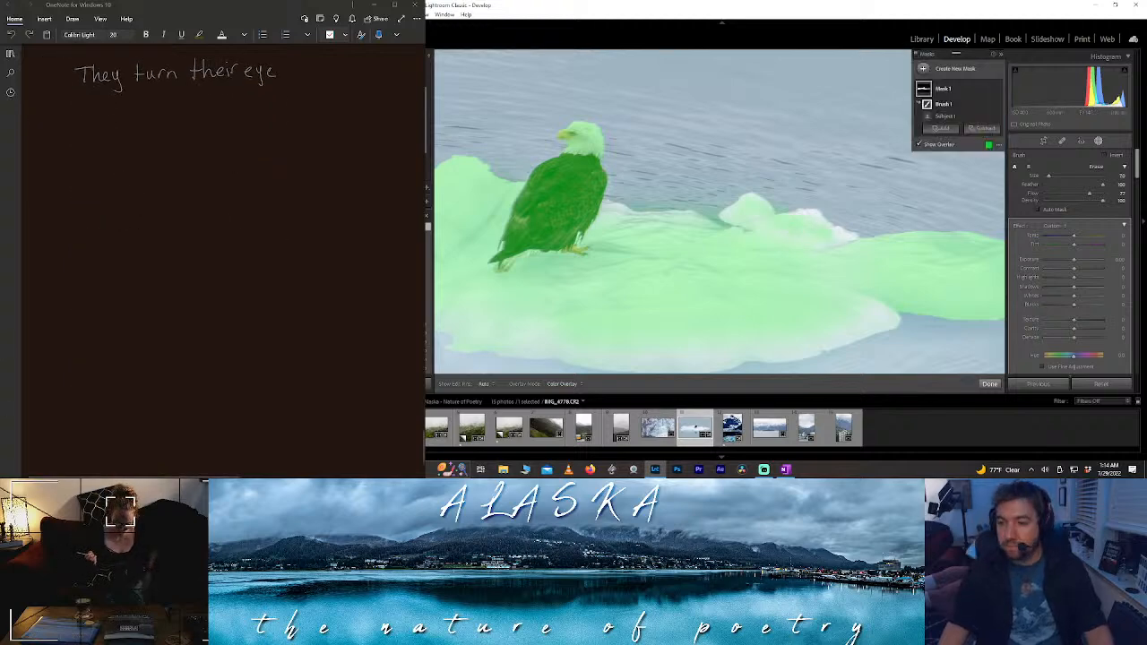
left_click(613, 263)
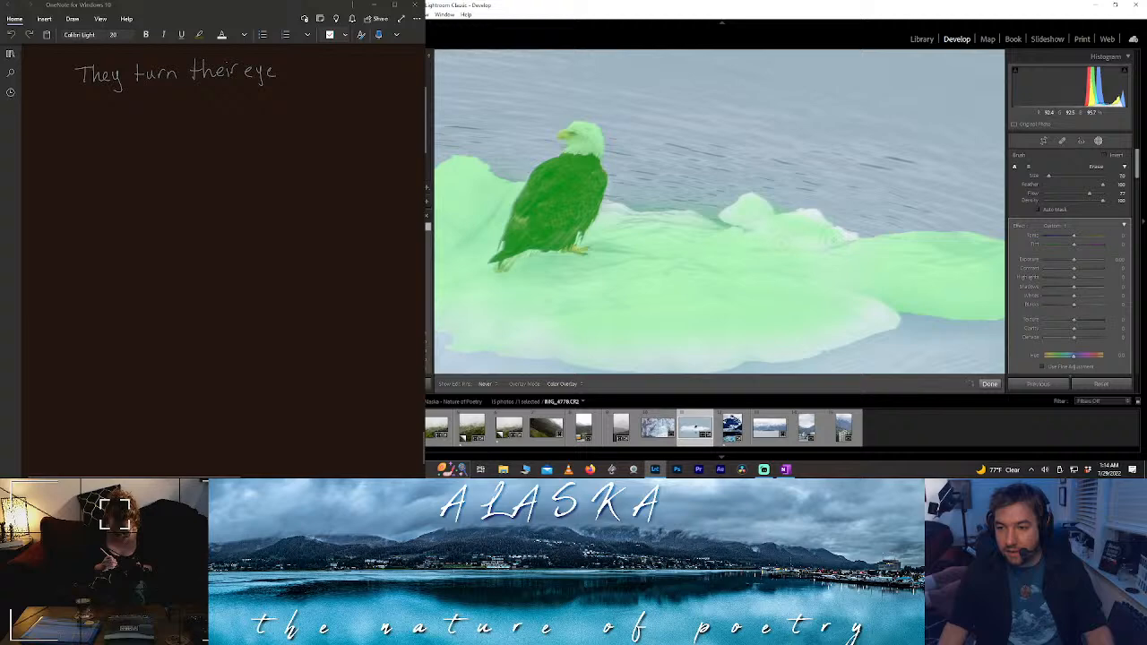
- In OneNote, handwrite "blind as it might be" below the line "They turn their eye"
left_click_drag(81, 93, 82, 111)
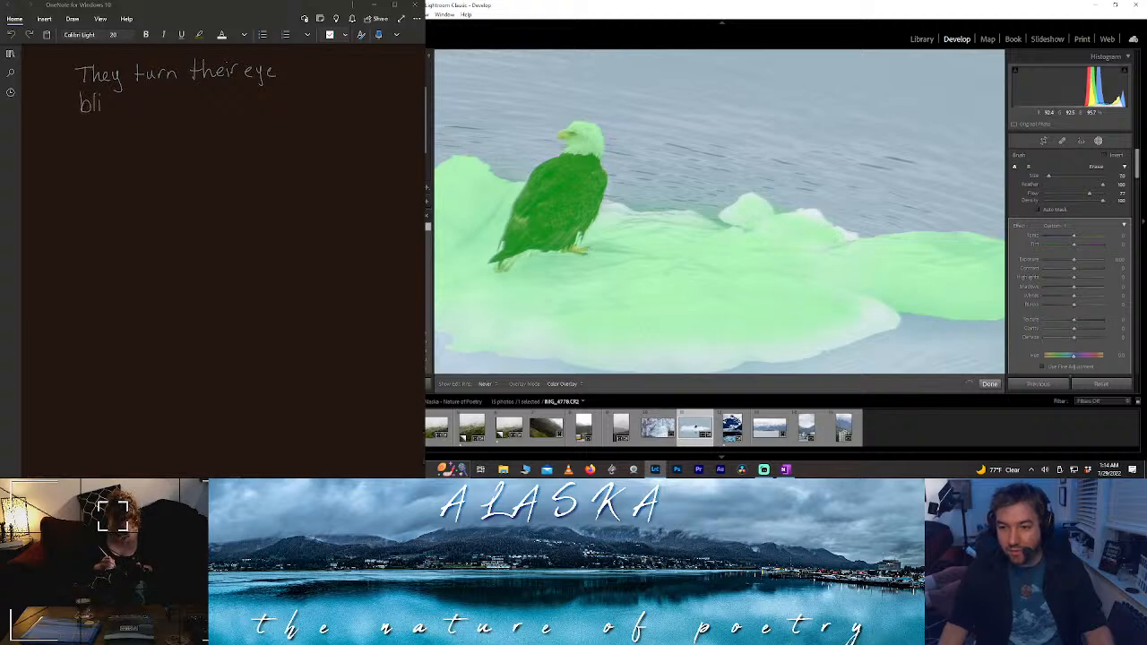
key("z")
mouse_move(104, 100)
left_mouse_down()
mouse_move(122, 111)
mouse_move(211, 96)
mouse_move(261, 104)
left_mouse_up()
left_click_drag(269, 98, 276, 103)
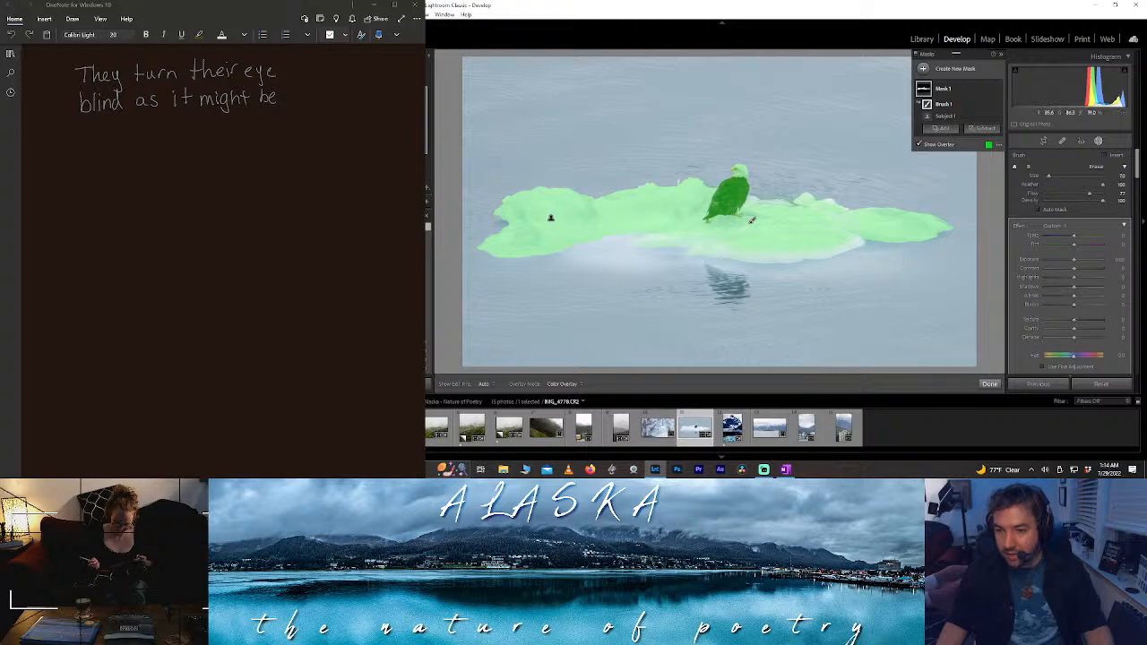
key("h")
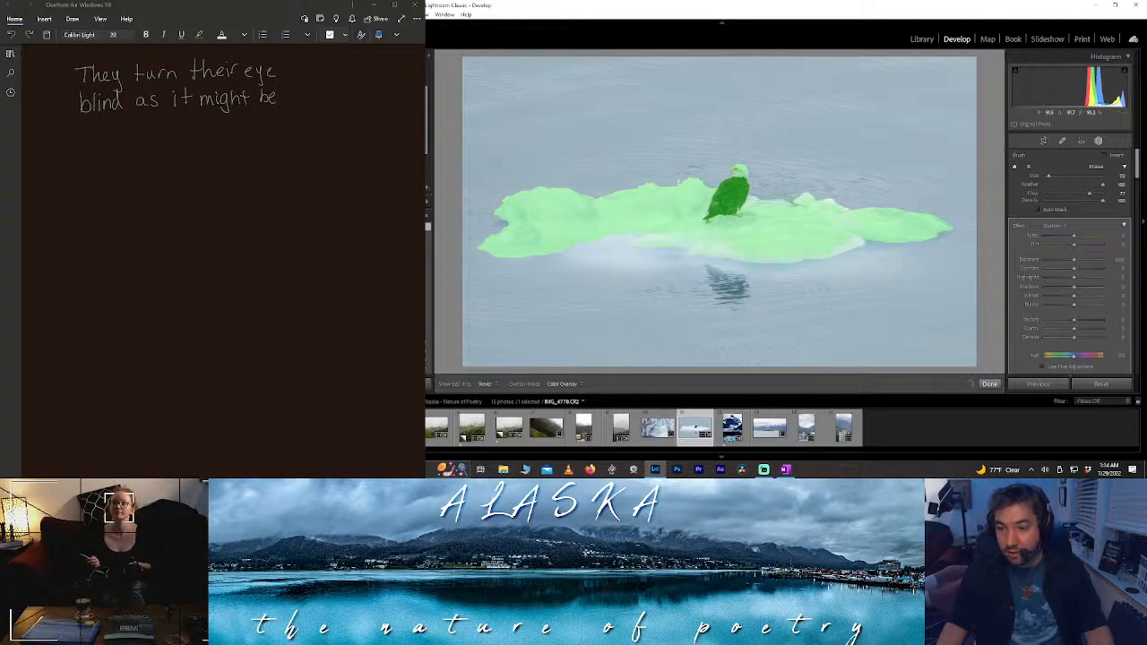
key("h")
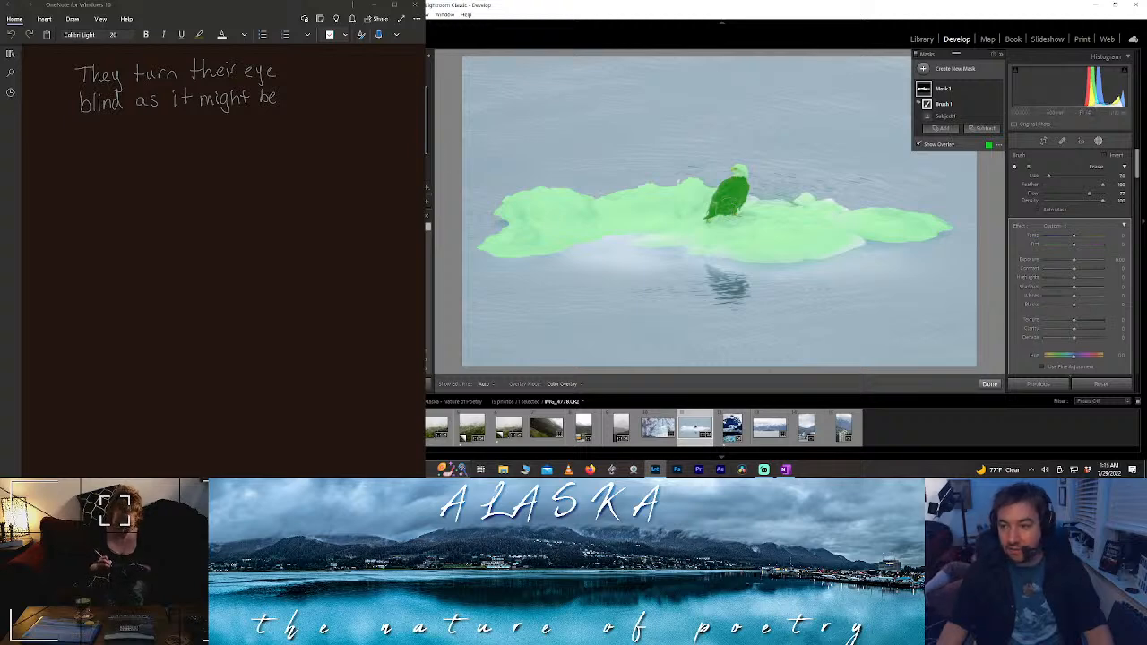
- Add commas after "eye" and "might be" in the OneNote poem, and finish the photo's current mask editing
left_click_drag(280, 101, 278, 81)
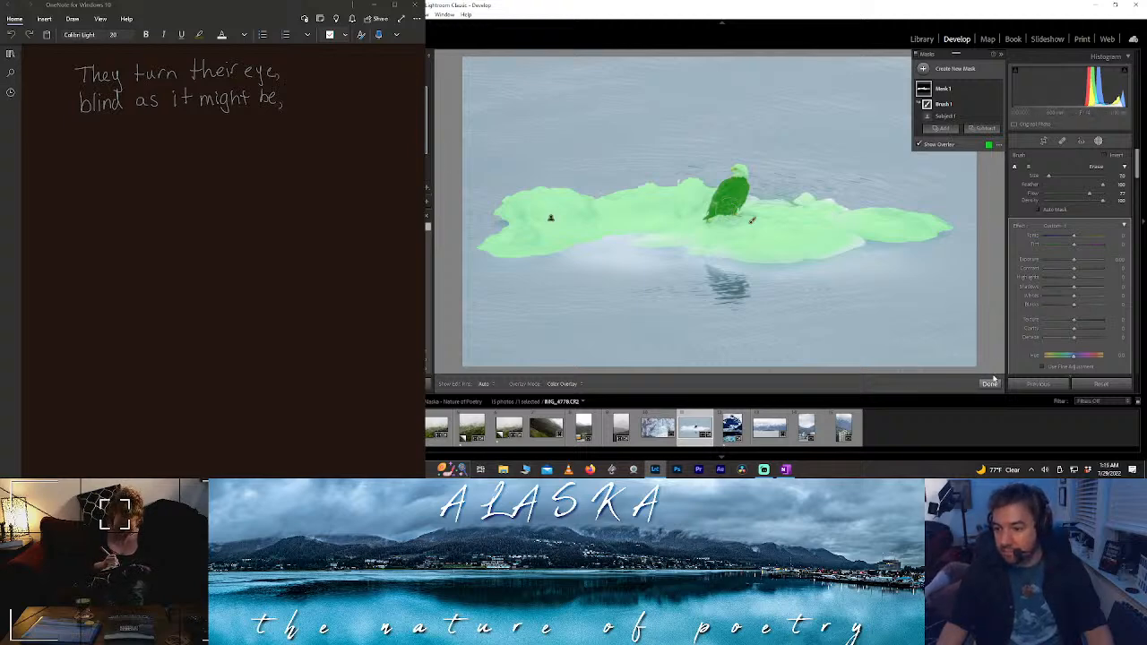
left_click(990, 384)
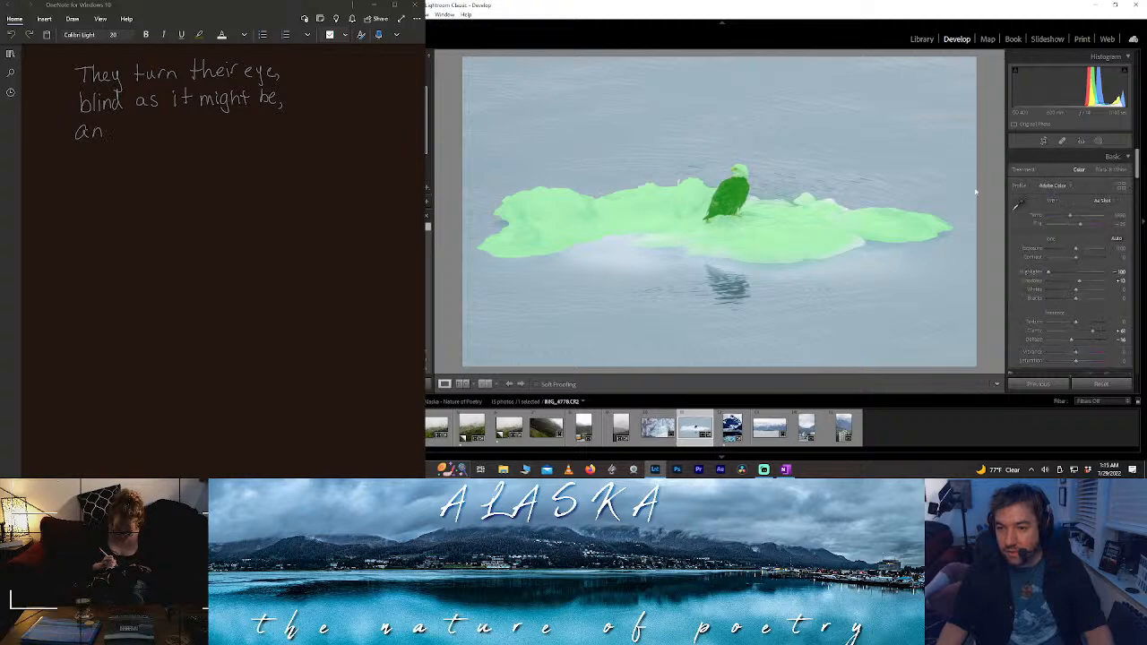
- Create a new Color Range mask sampled from the water behind the eagle, with Refine at 27
left_click(1097, 143)
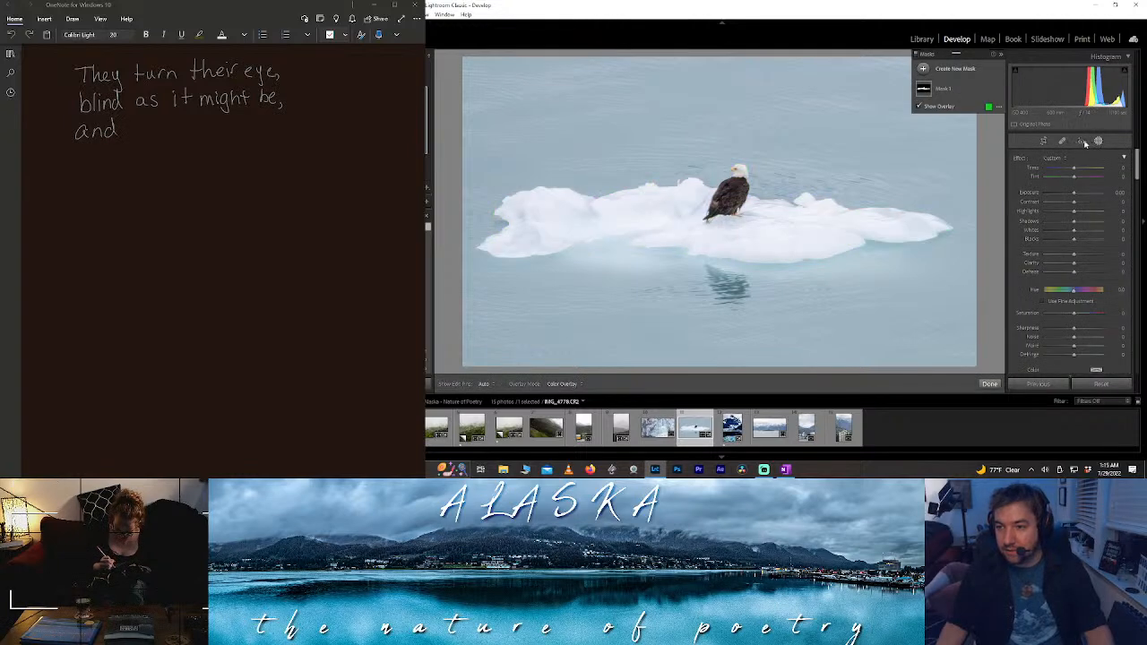
left_click(955, 69)
left_click(970, 154)
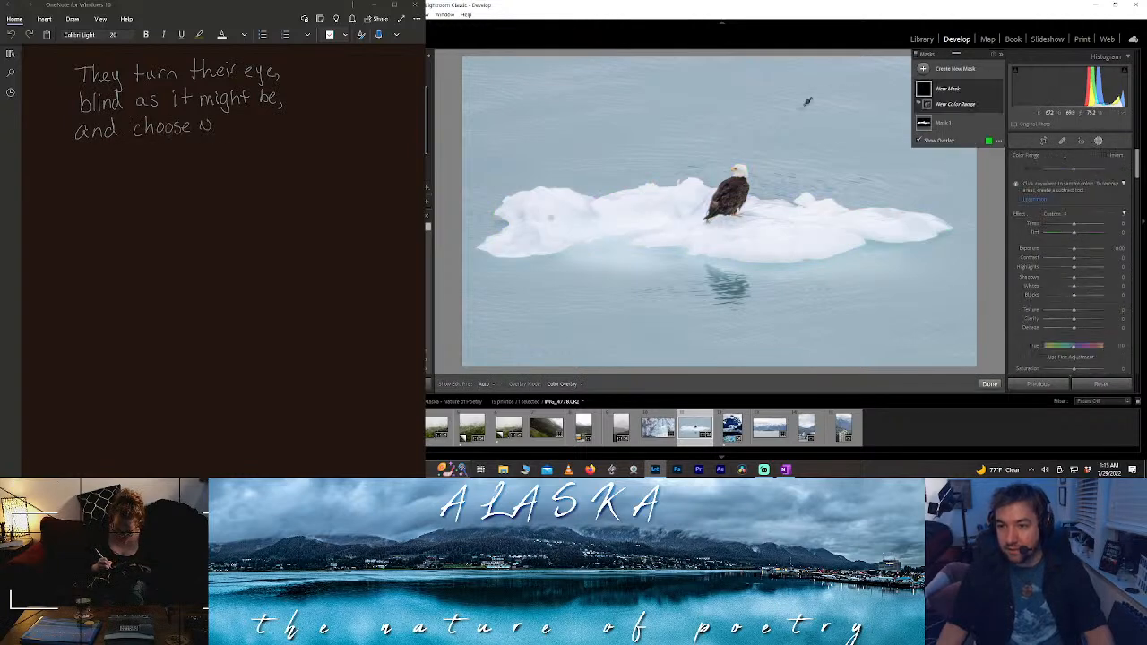
left_click(776, 111)
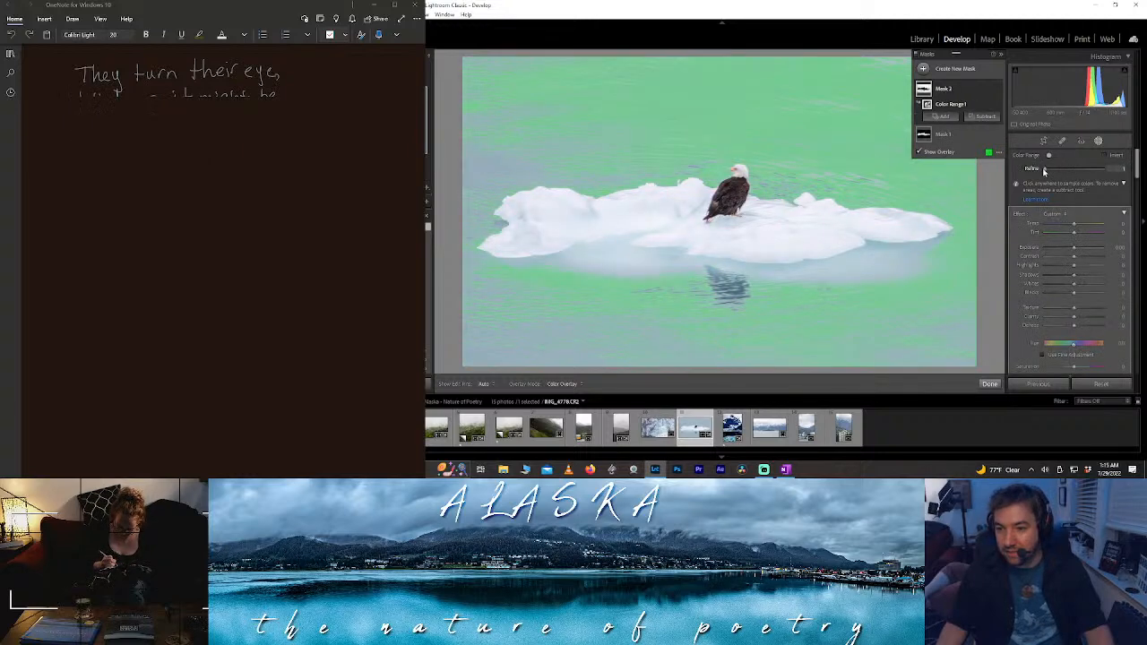
left_click_drag(1051, 173, 1059, 172)
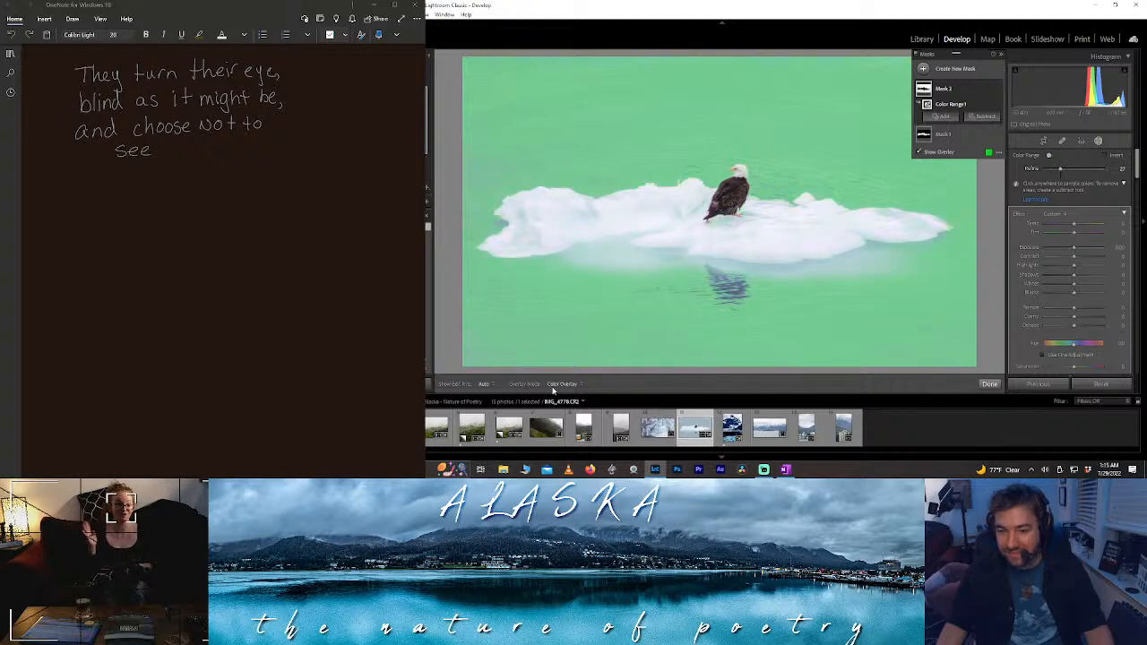
- Set the mask overlay to Color Overlay on B&W, refine the water mask to 26, and close masking
left_click(563, 384)
left_click(555, 404)
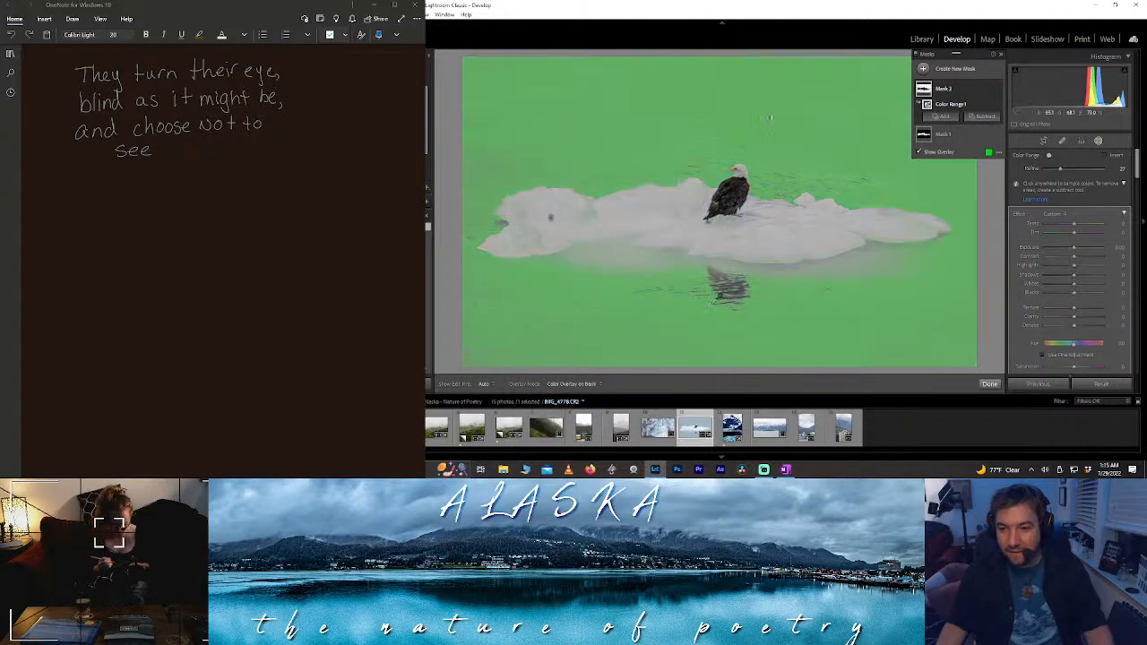
mouse_move(1061, 170)
left_mouse_down()
mouse_move(1070, 170)
mouse_move(1051, 169)
mouse_move(1066, 170)
left_mouse_up()
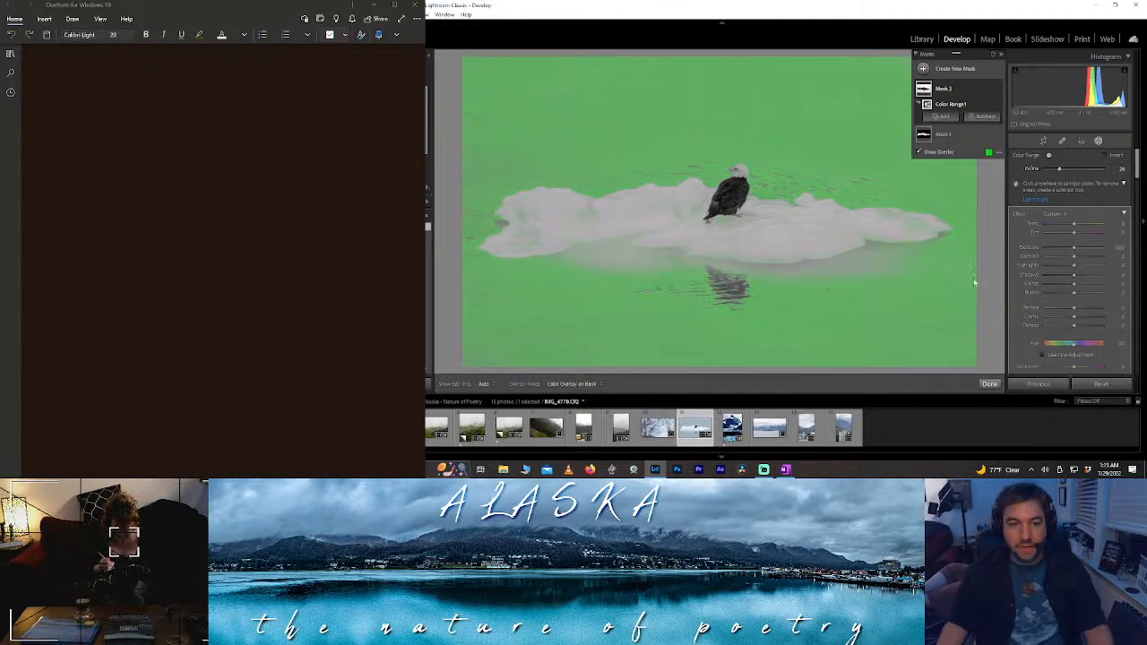
left_click(989, 384)
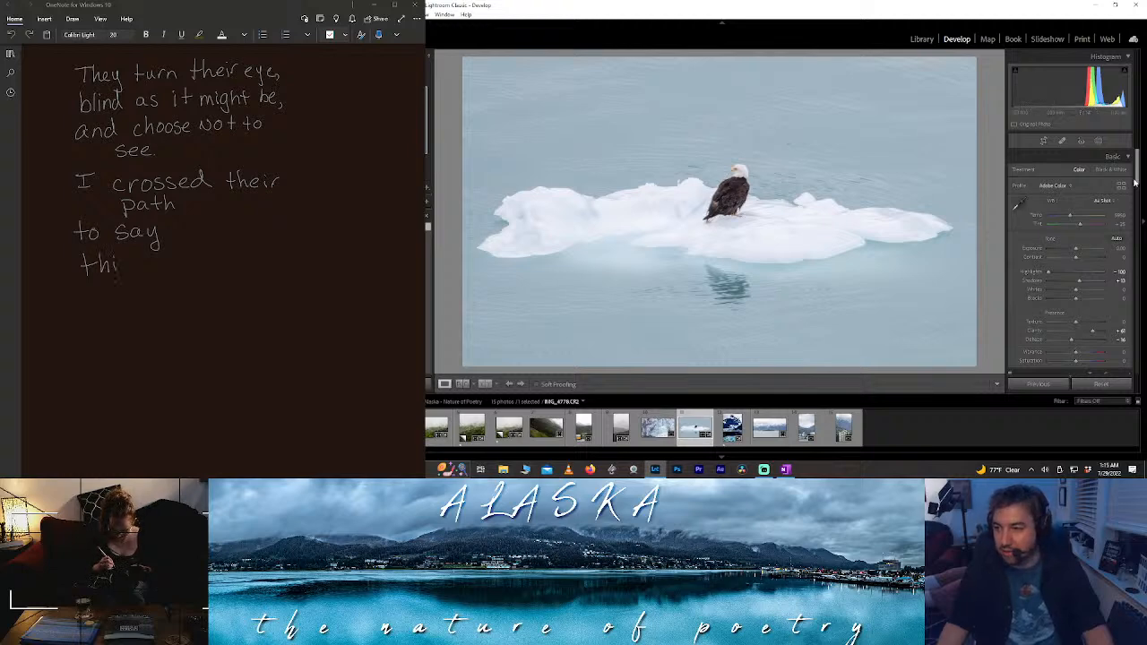
- Set the photo's blue saturation to +89, aqua luminance to +63 and aqua saturation to +58
left_click_drag(1138, 176, 1138, 223)
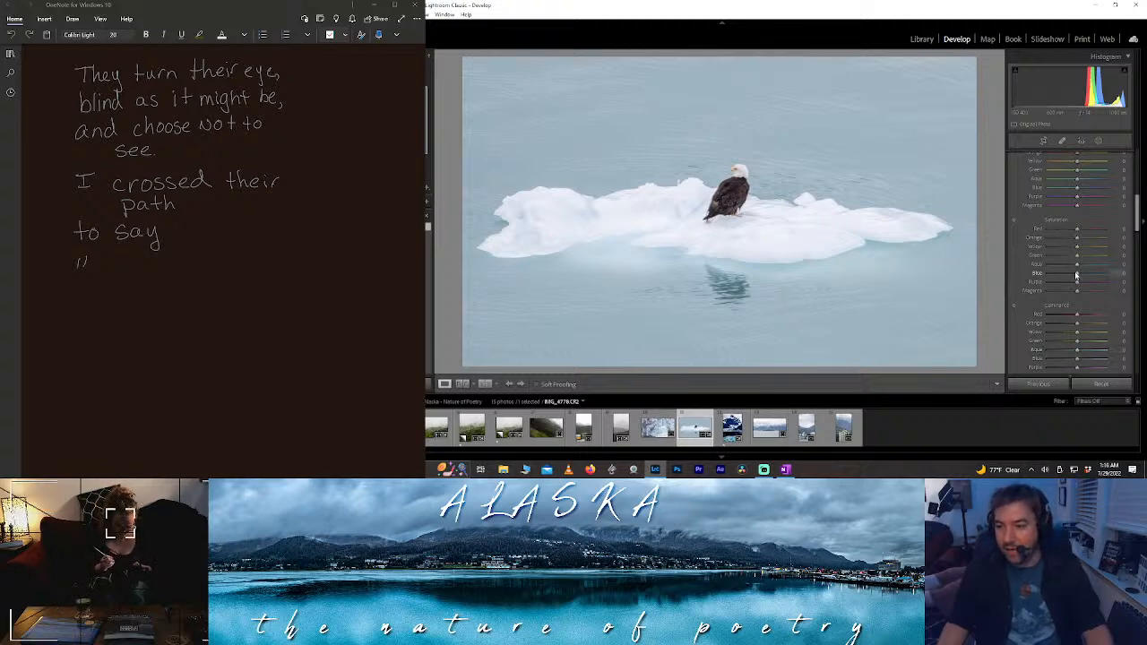
left_click(1103, 275)
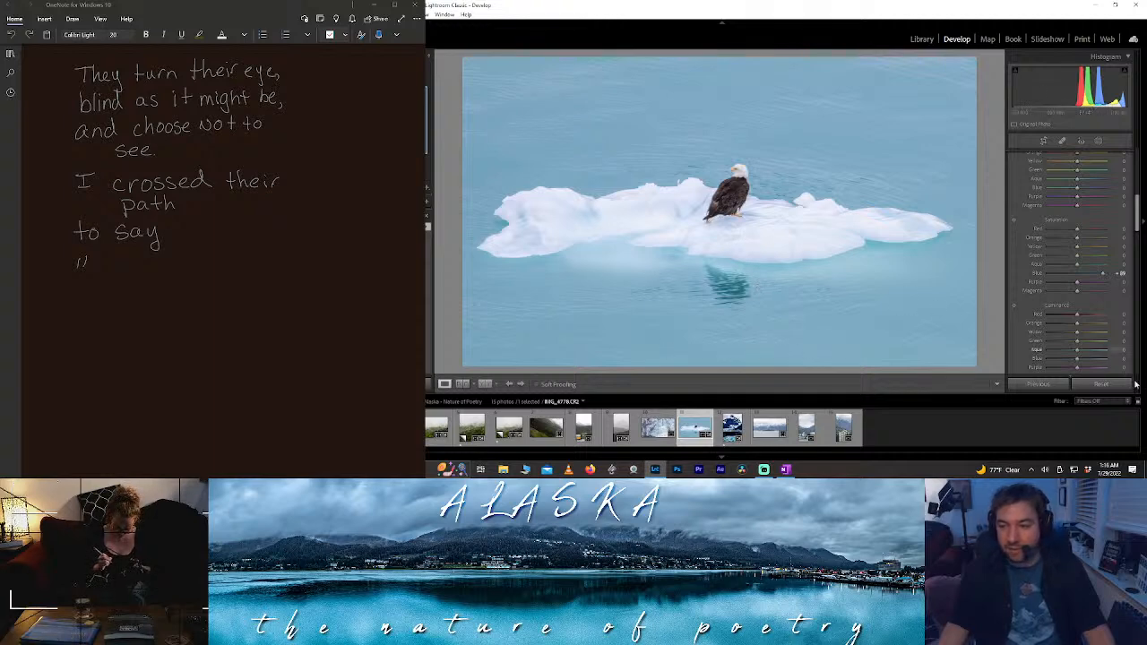
left_click(1069, 358)
left_click_drag(1068, 357, 1094, 353)
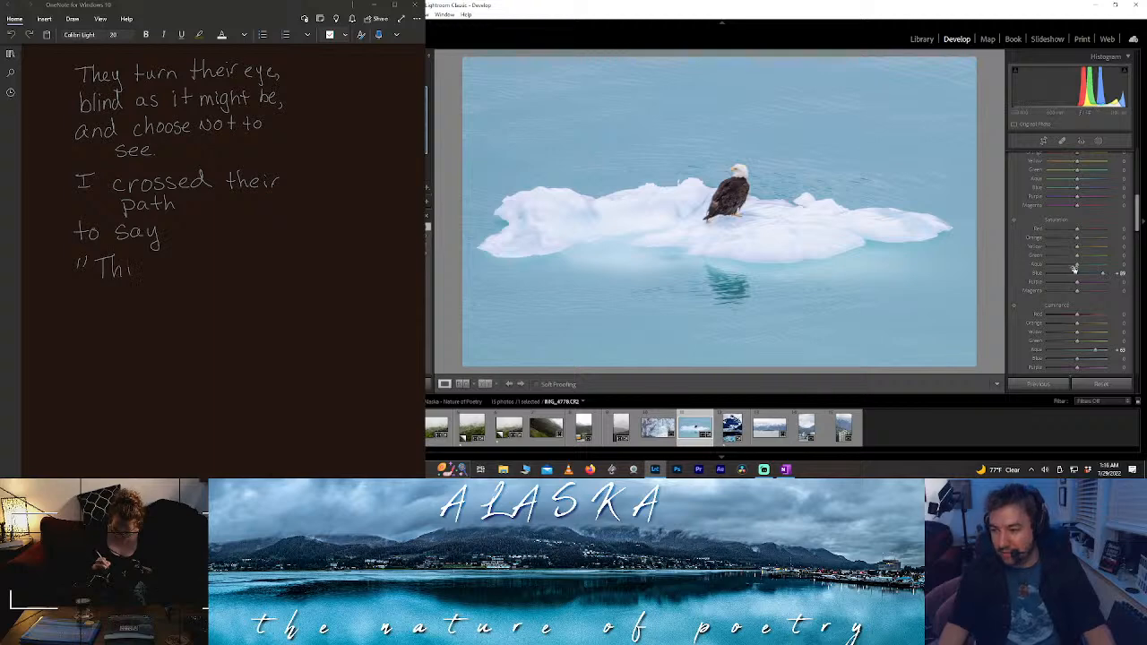
mouse_move(1075, 265)
left_mouse_down()
mouse_move(1130, 274)
mouse_move(1093, 266)
left_mouse_up()
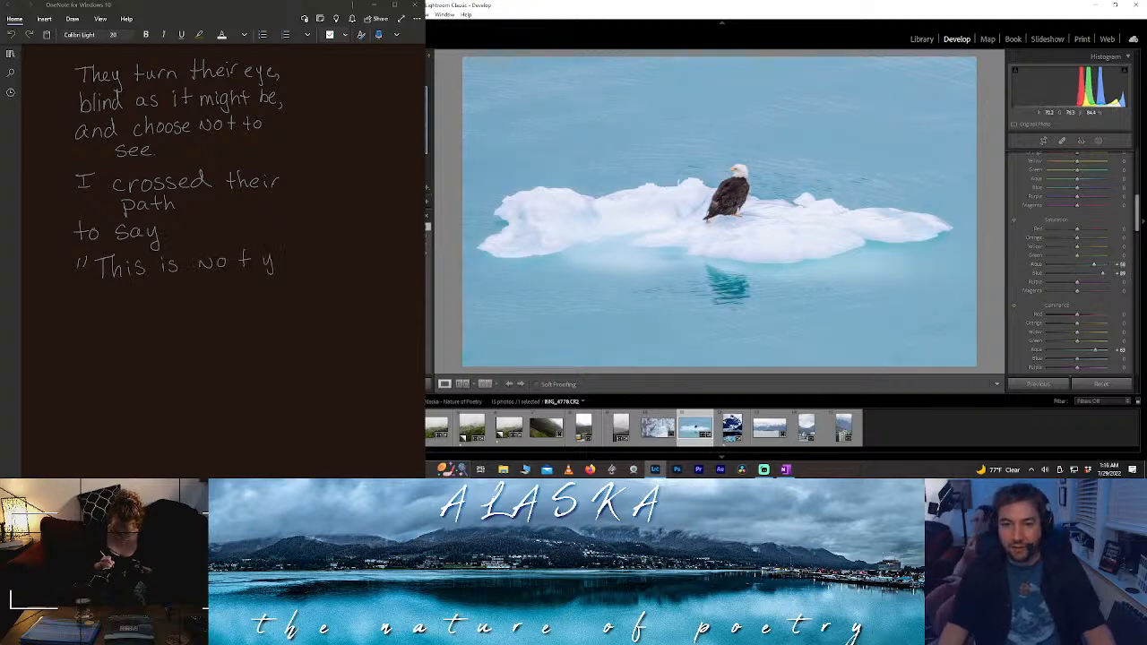
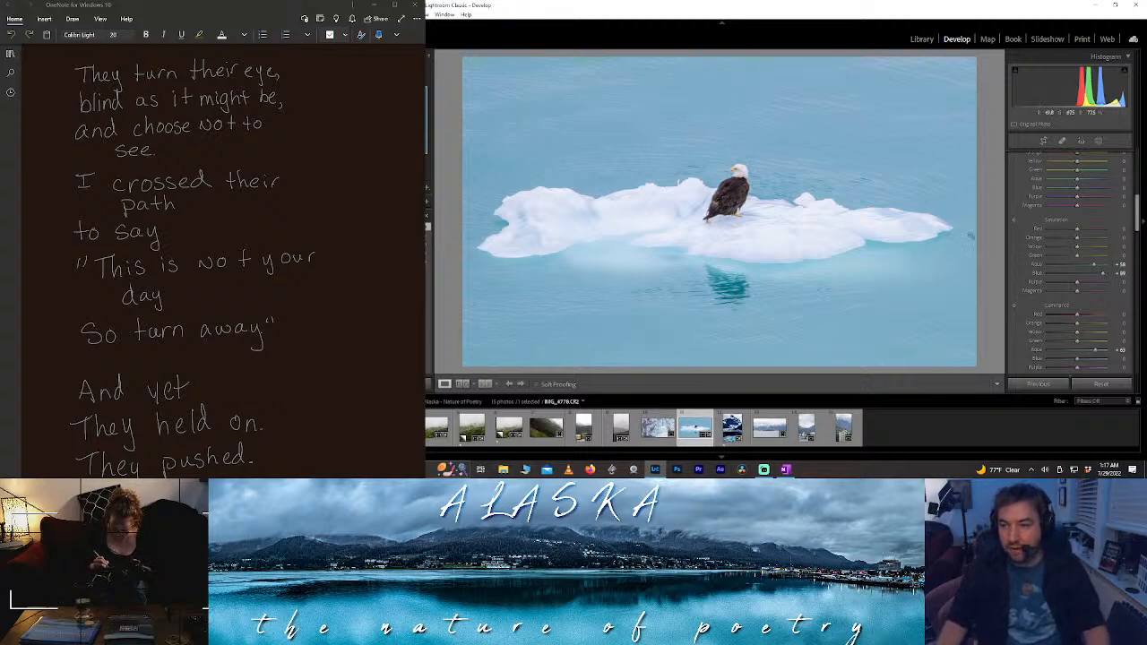
- Strengthen the eagle's warm colors by setting orange saturation to +75 and red saturation to +58, checking it at close range
left_click_drag(1078, 248, 992, 252)
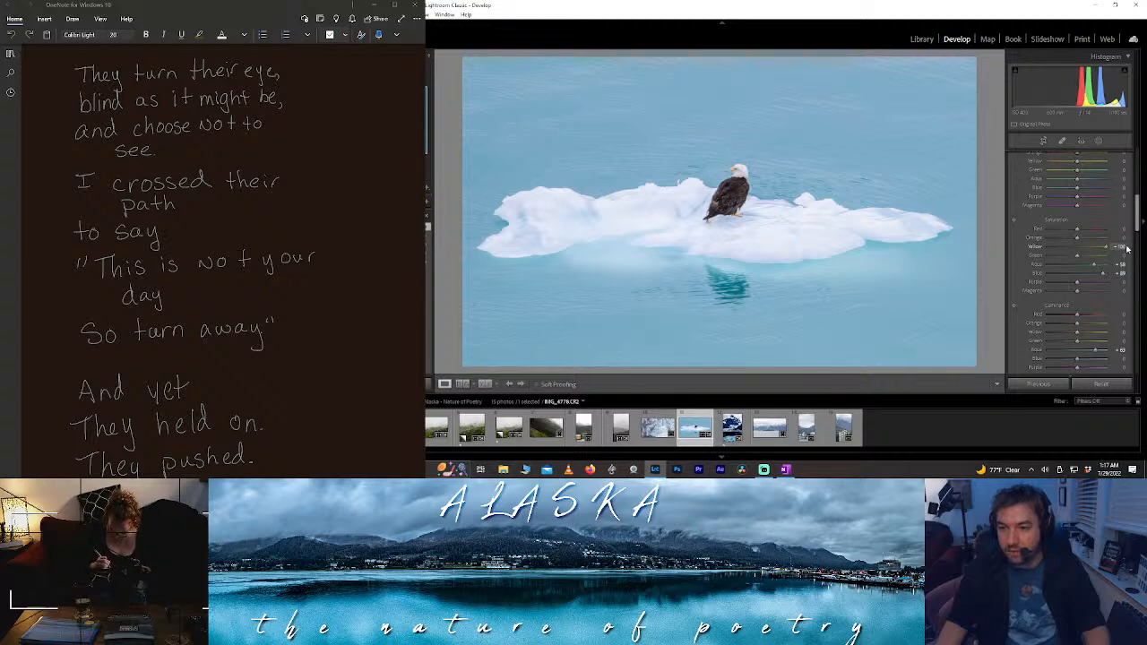
left_click_drag(1086, 248, 1075, 240)
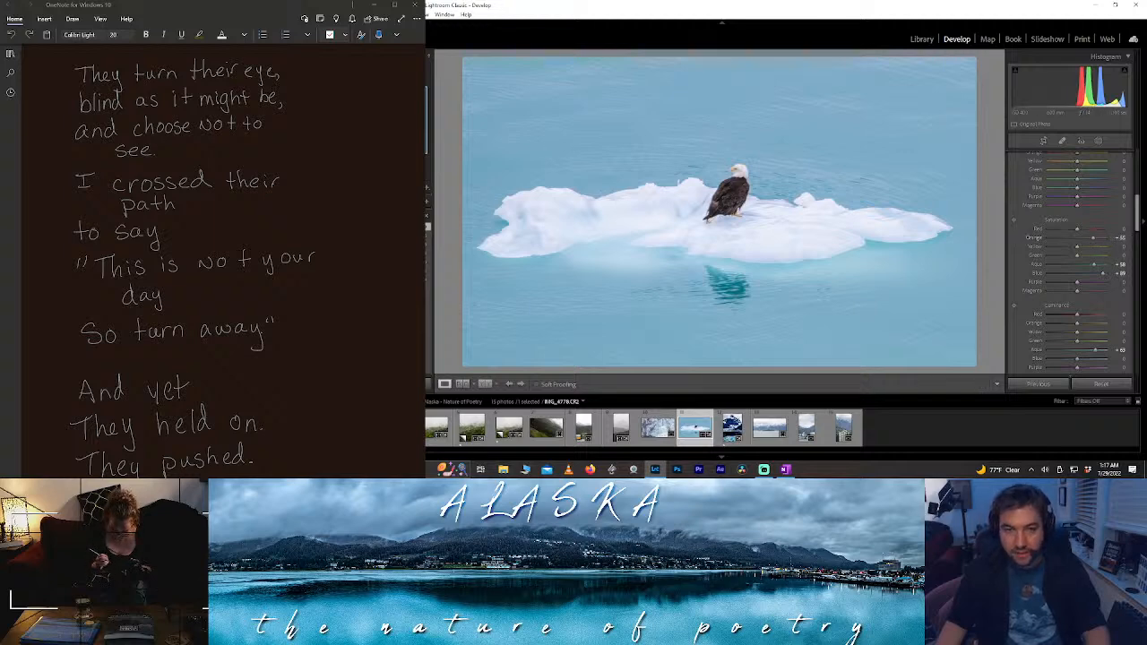
left_click(731, 180)
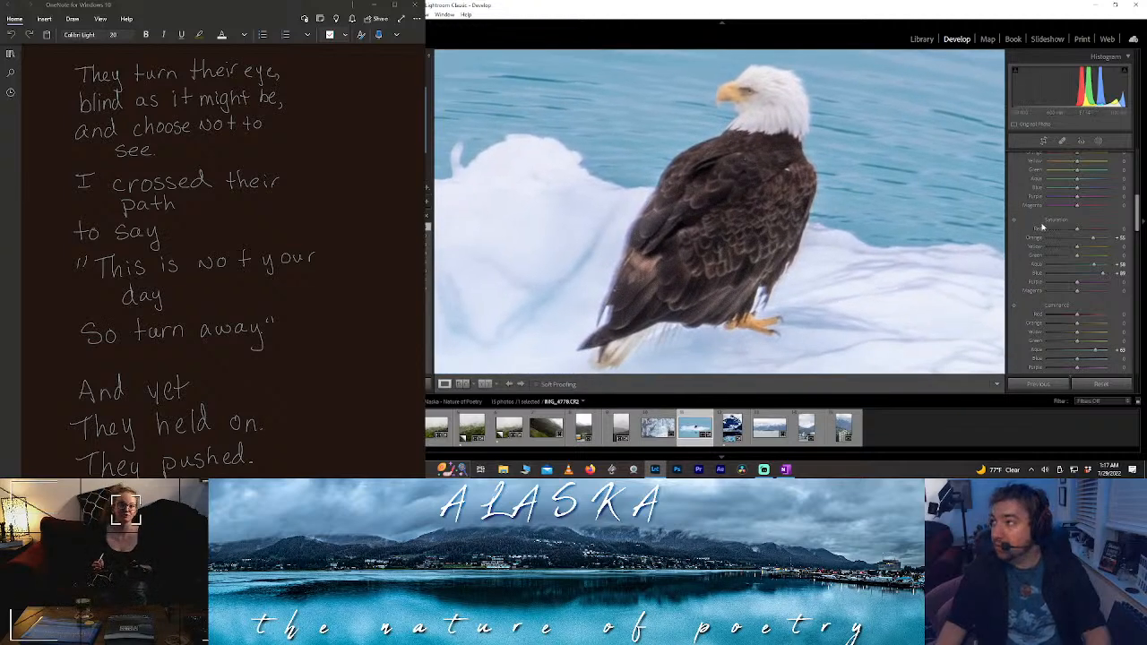
scroll(188, 211, "down", 10)
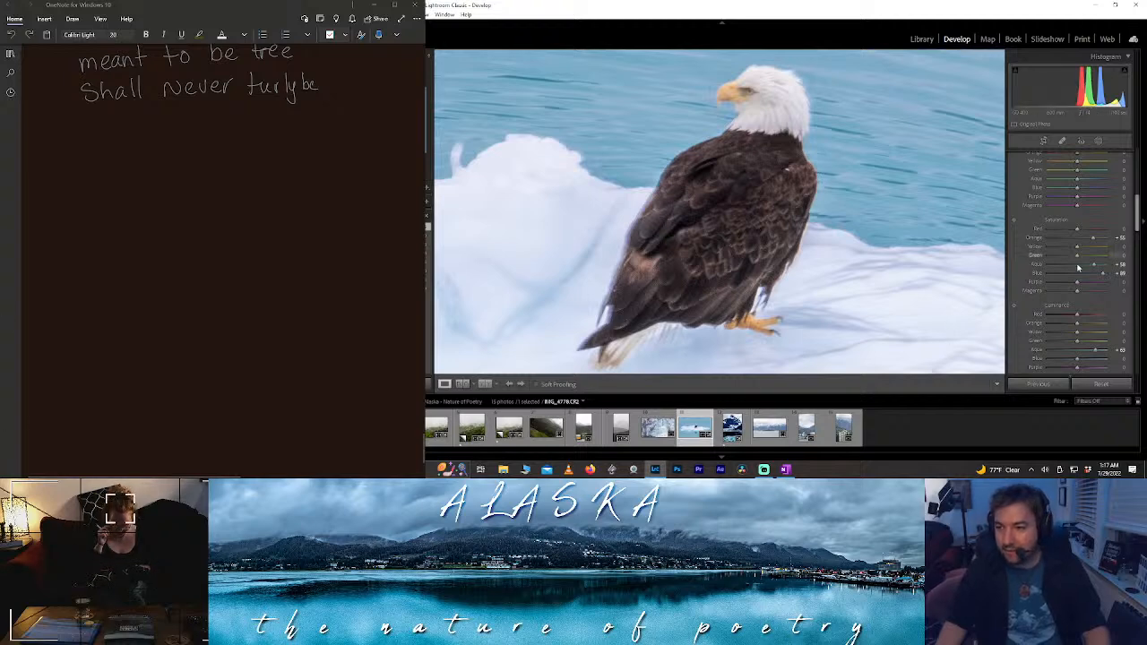
left_click_drag(1093, 238, 1055, 235)
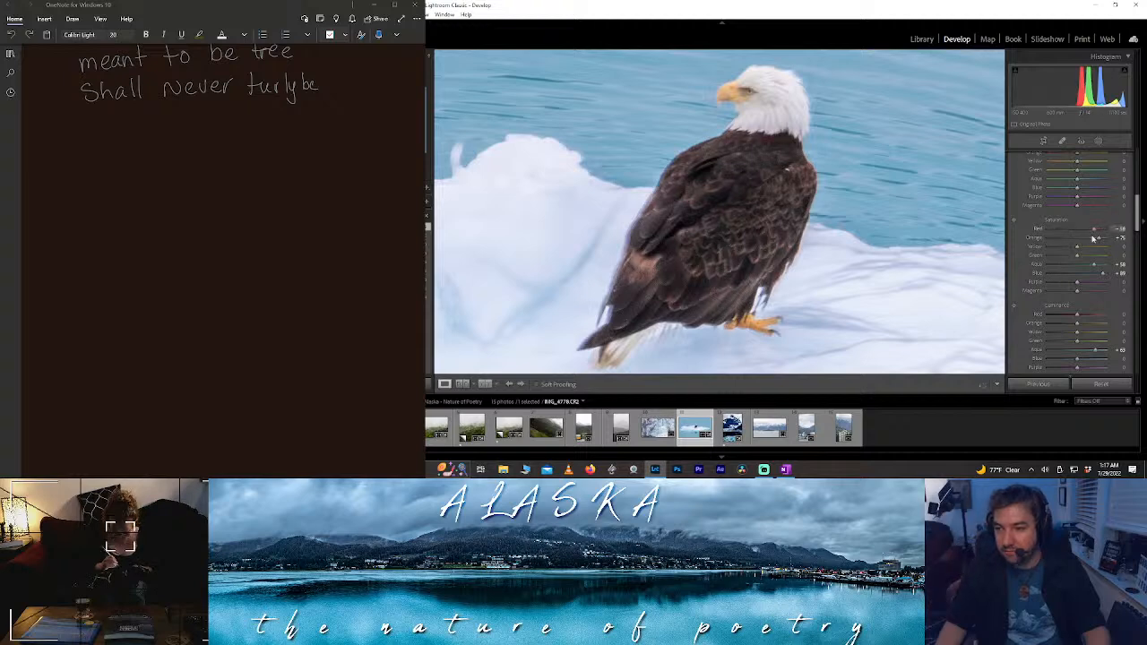
left_click(740, 191)
left_click(741, 191)
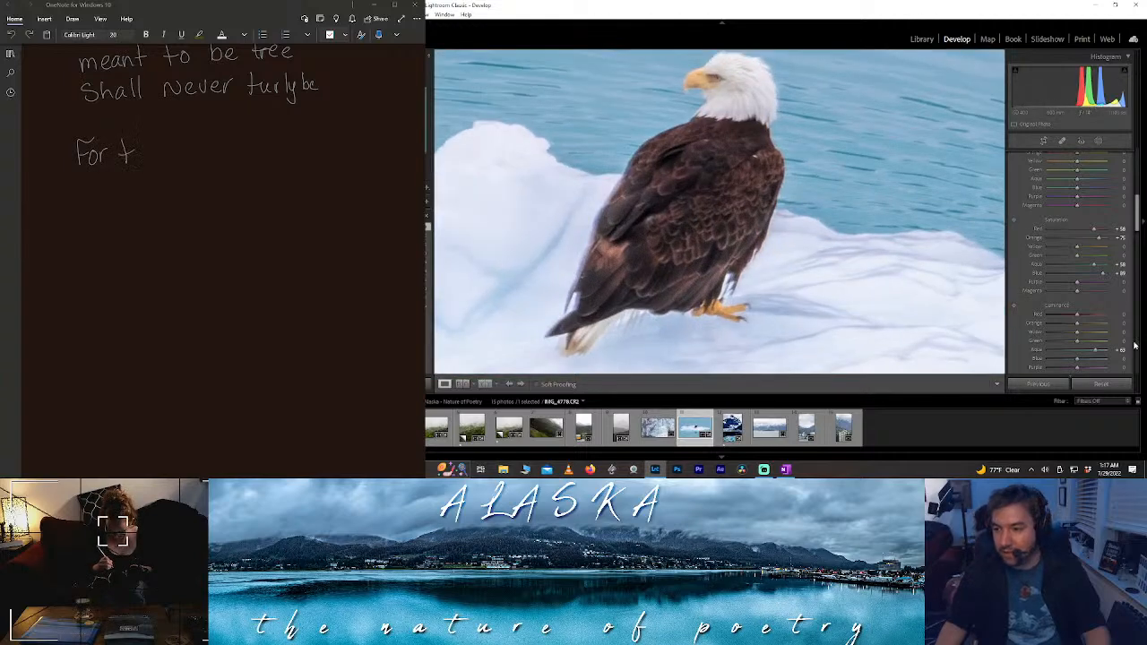
- Try changing the red luminance and compare the eagle at close range with the whole photo
left_click_drag(1078, 318, 1145, 315)
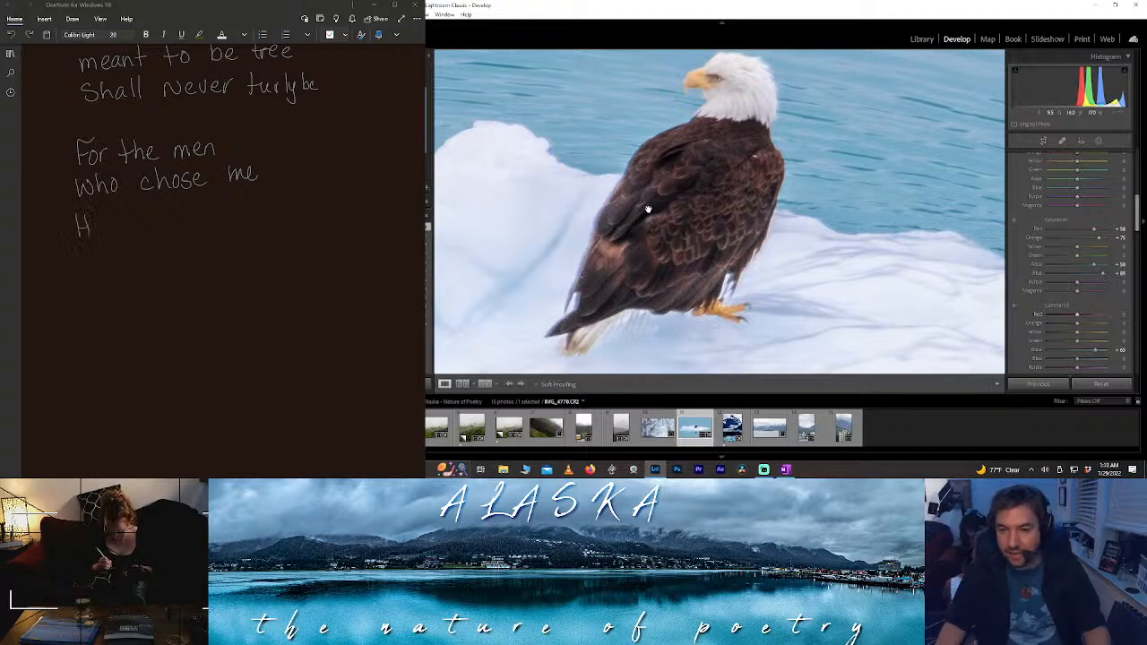
left_click(722, 89)
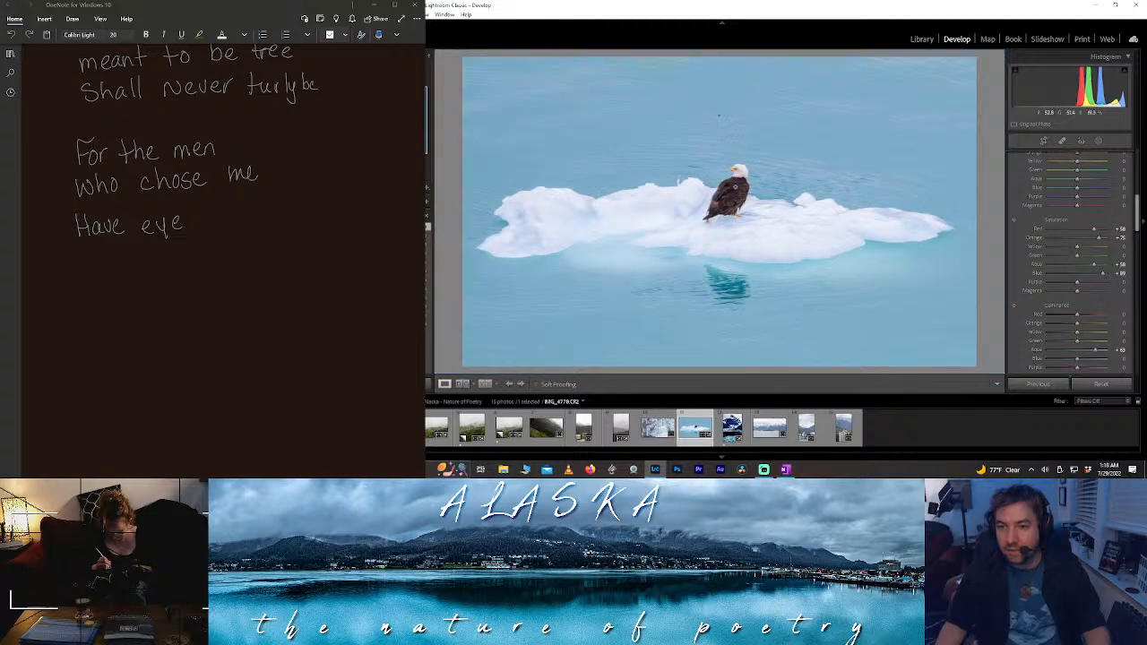
left_click(736, 184)
left_click_drag(753, 169, 745, 167)
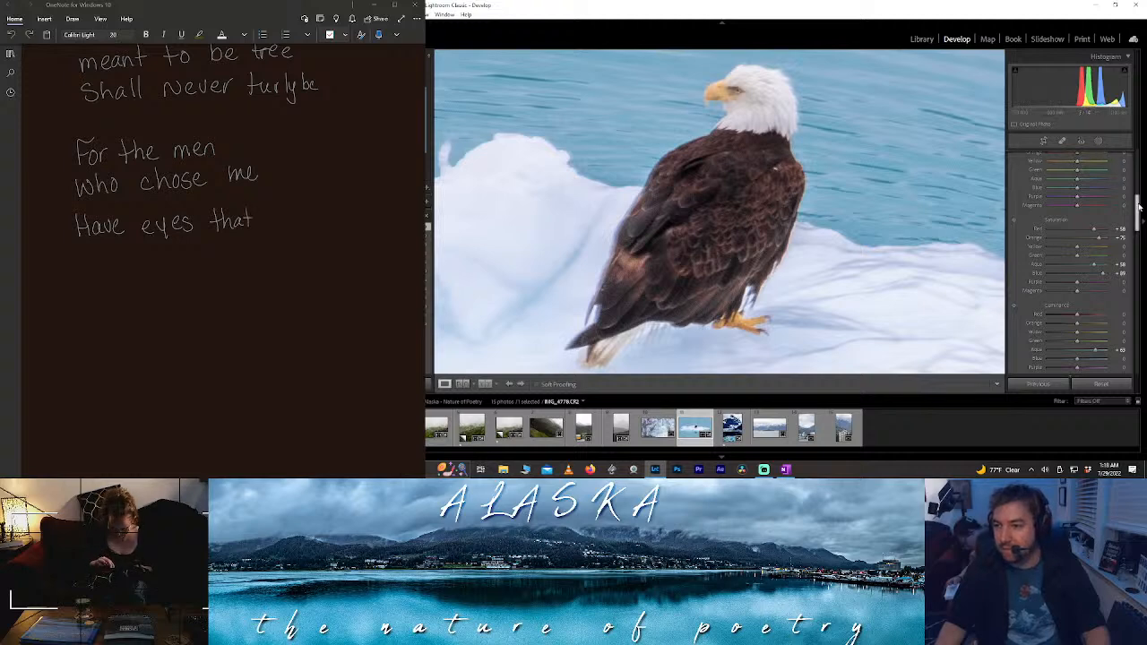
- Raise the whole photo's Texture to about +81 and check the eagle's feathers at close range
left_click_drag(1134, 209, 1133, 148)
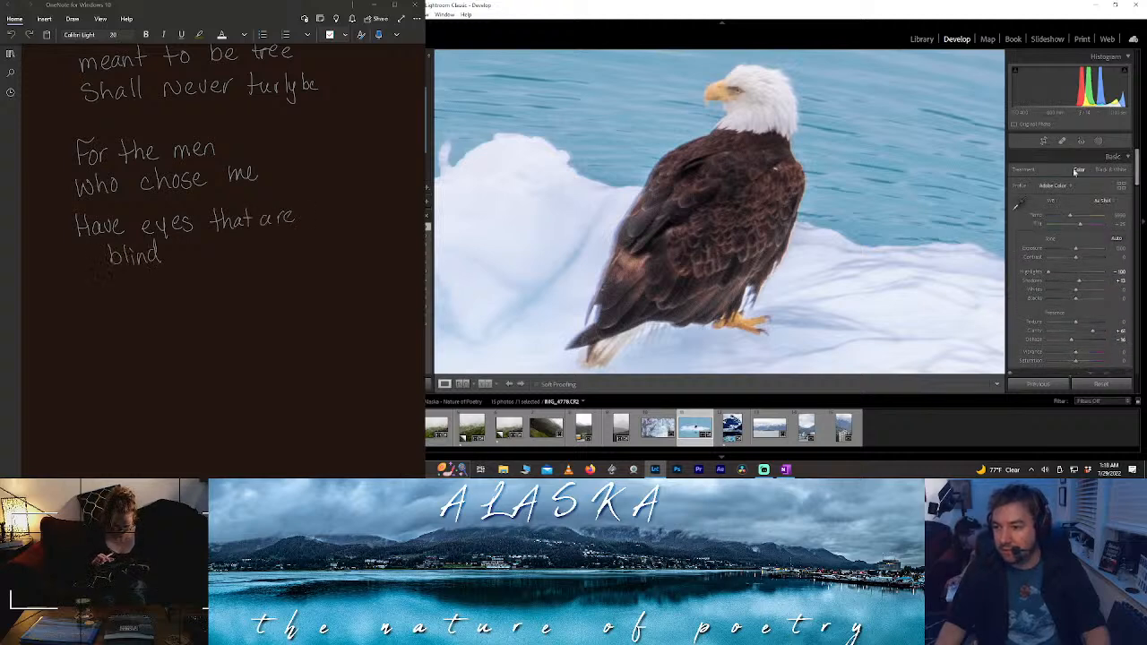
left_click(670, 223)
left_click(787, 236)
left_click(787, 236)
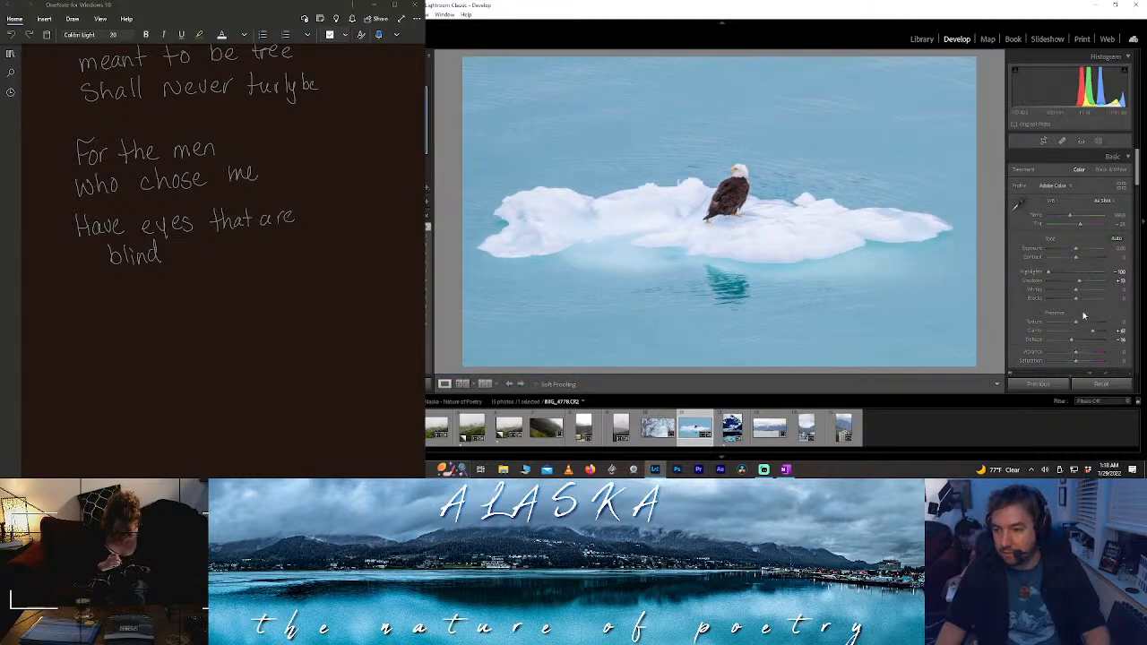
left_click_drag(1075, 323, 1122, 328)
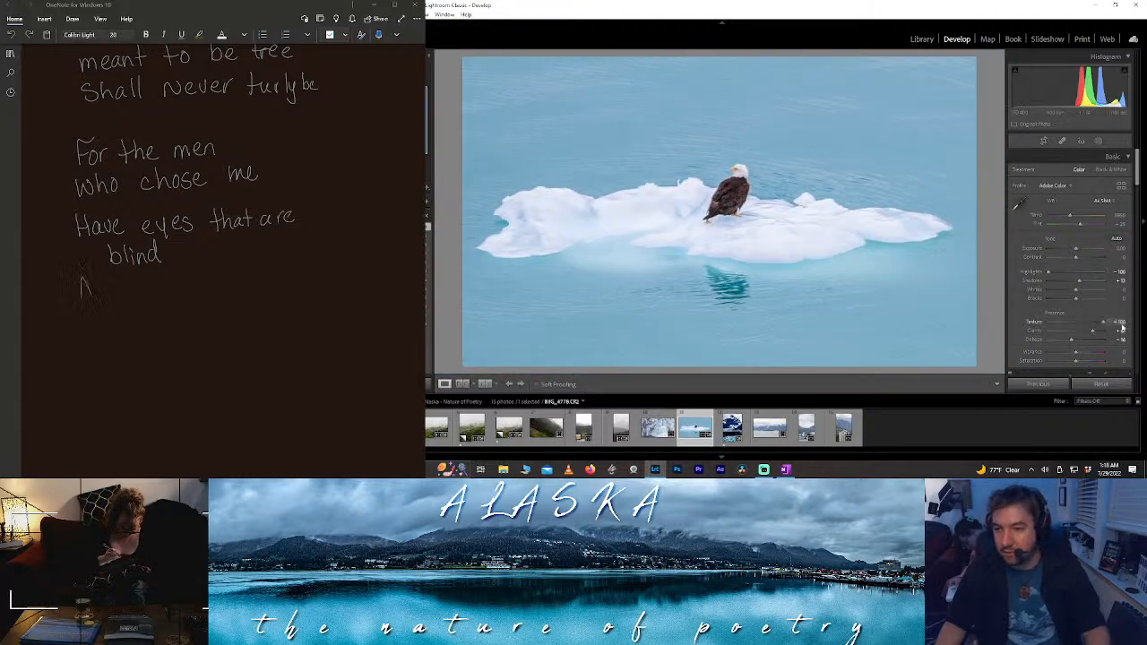
left_click(1114, 324)
type("30")
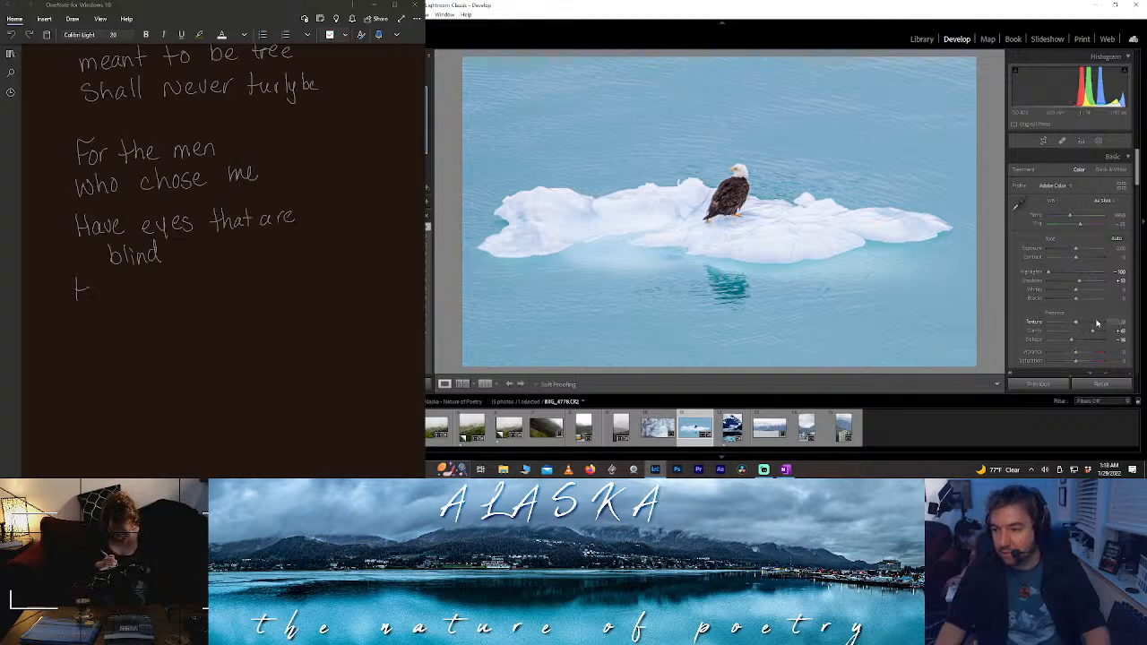
mouse_move(1081, 324)
left_mouse_down()
mouse_move(1093, 324)
mouse_move(978, 309)
mouse_move(1022, 304)
mouse_move(1102, 321)
left_mouse_up()
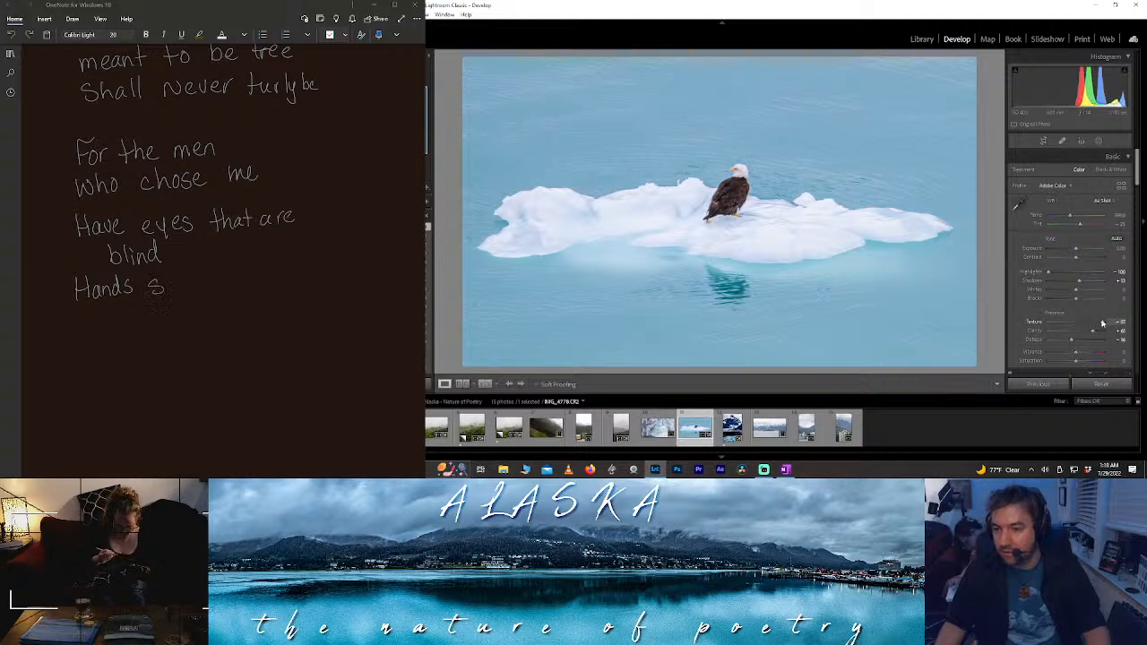
left_click(734, 184)
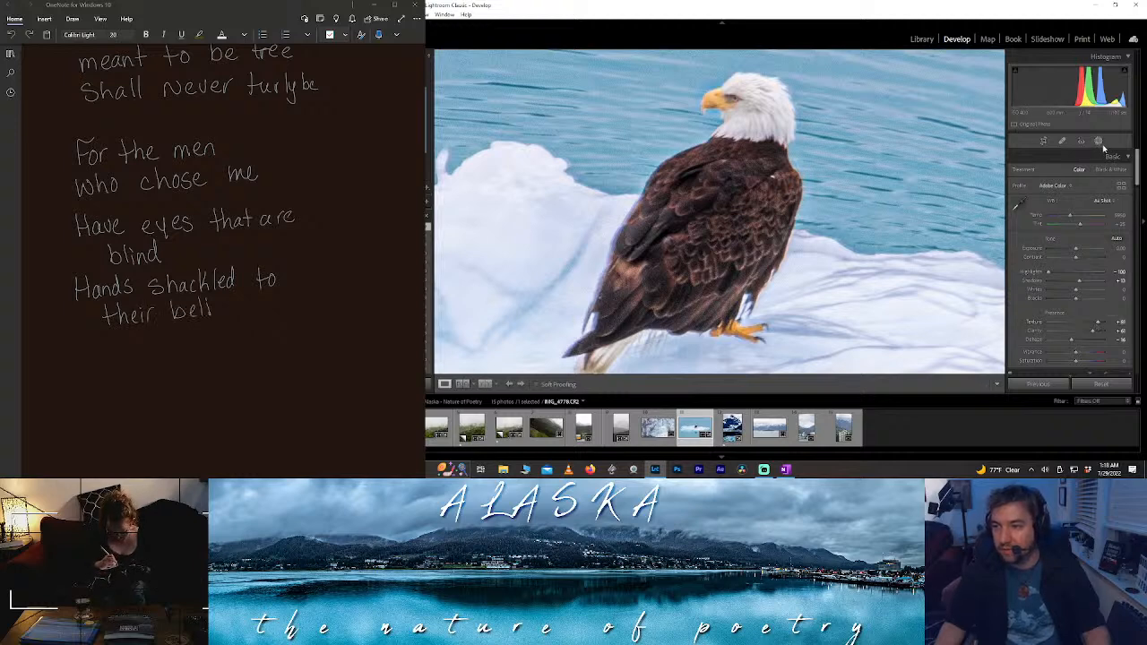
- Set Noise to 100 in the water's Color Range mask and hide the mask overlay
left_click(1098, 141)
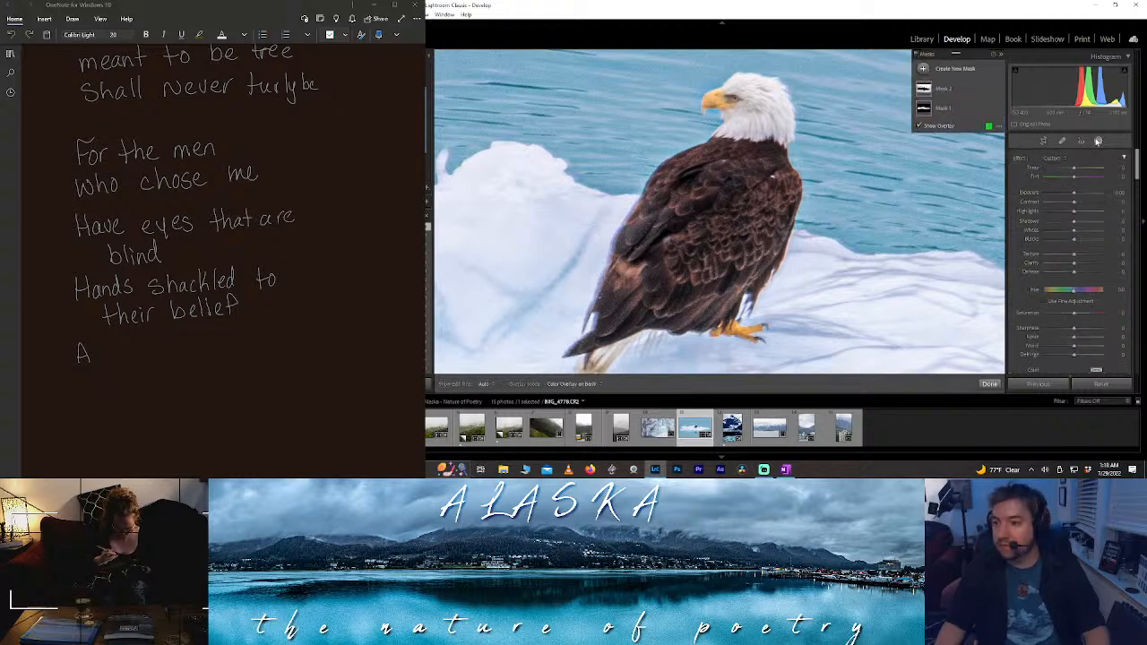
left_click(947, 89)
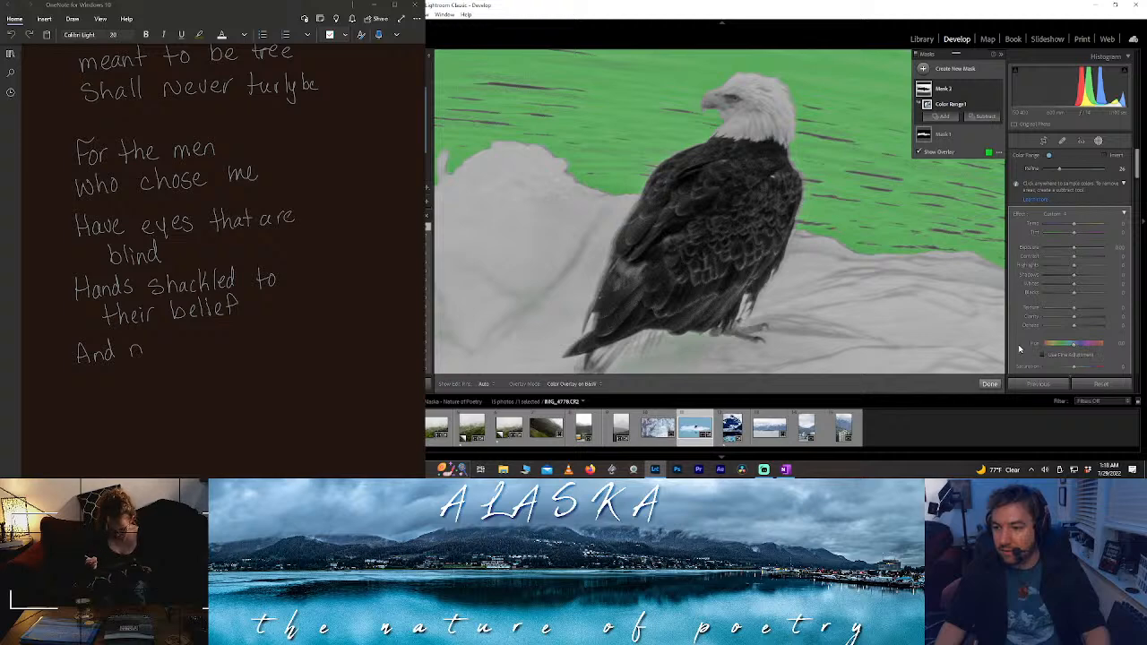
scroll(1037, 347, "down", 3)
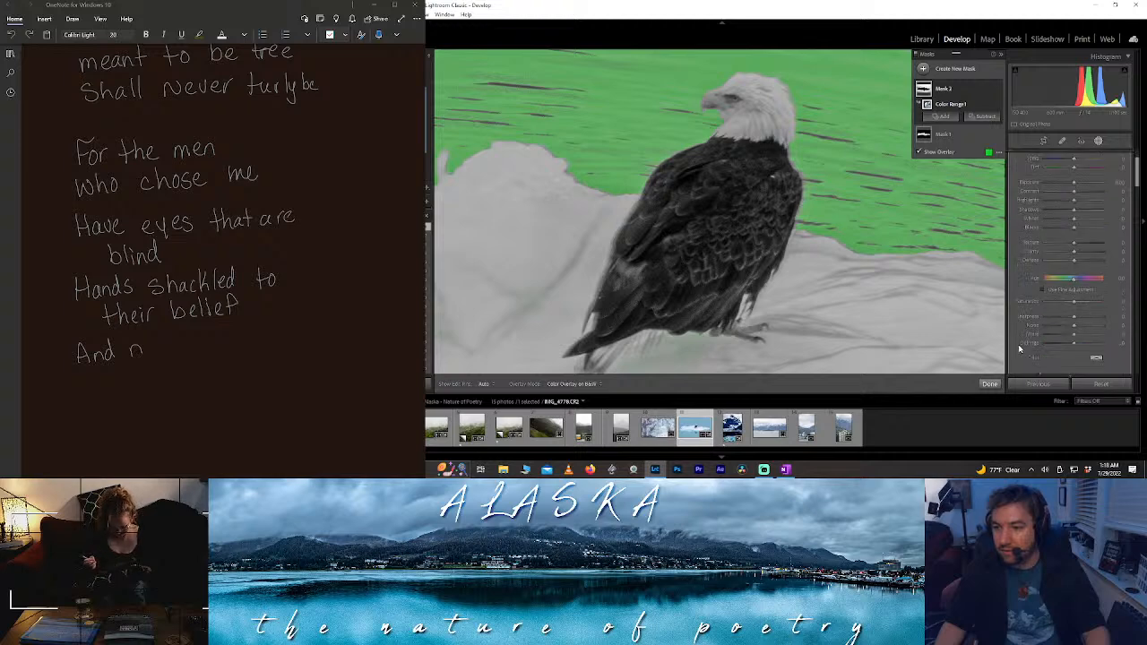
left_click(1110, 327)
key("o")
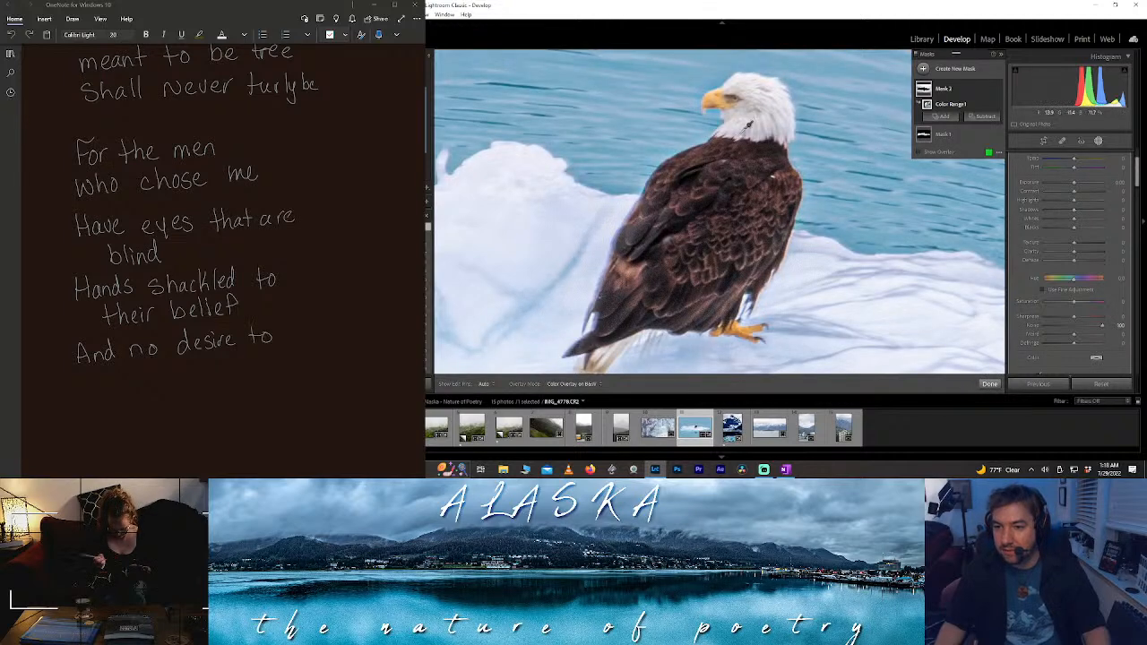
- Create a new Brush mask and dab it over the eagle's eye at close range
left_click(958, 72)
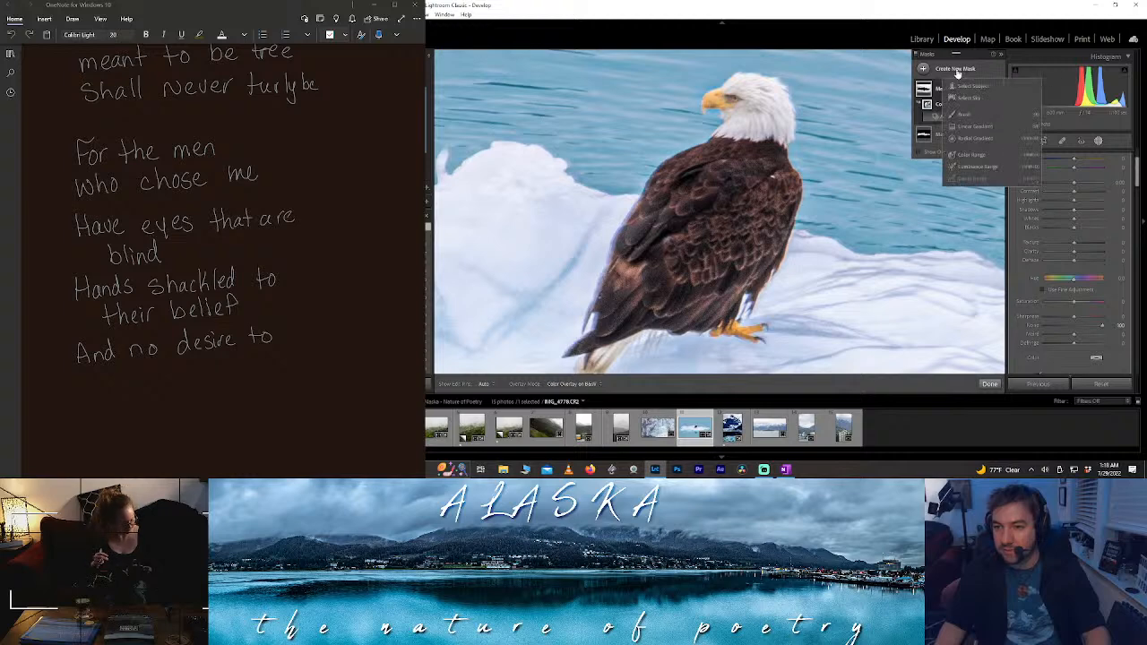
left_click(963, 115)
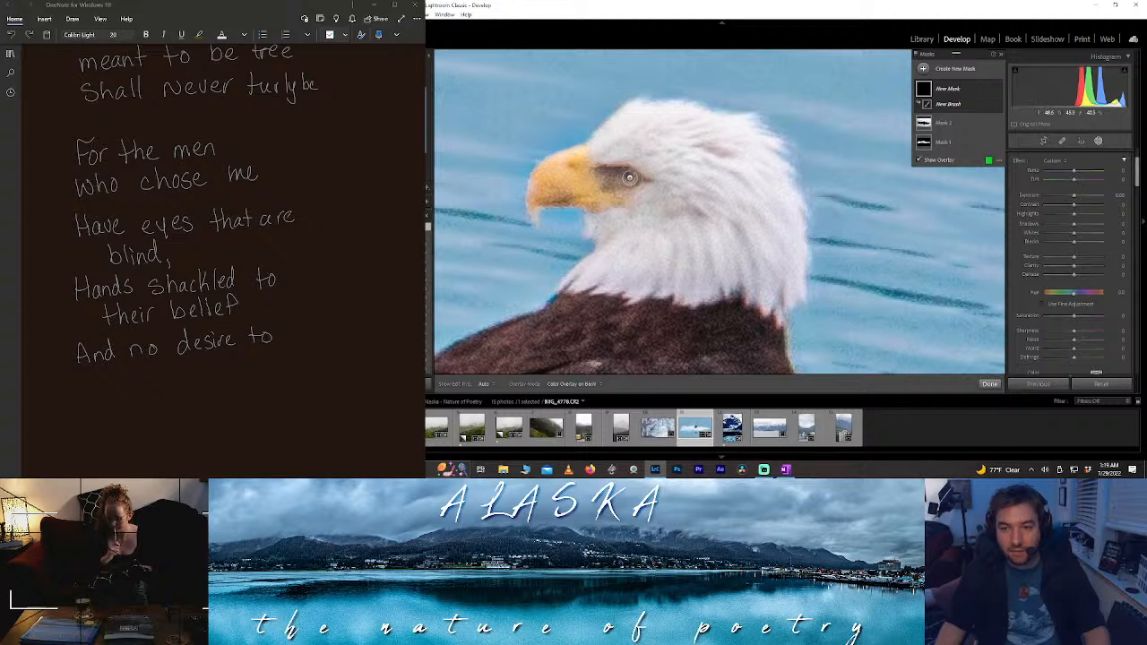
left_click(628, 177)
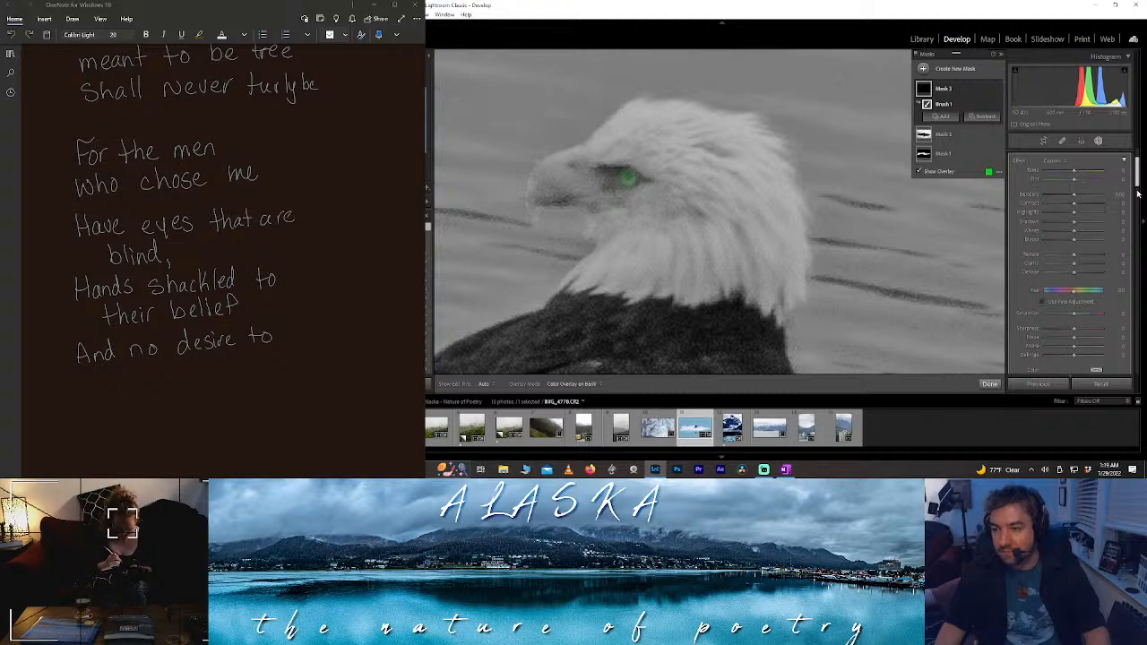
- Repaint the eagle's eye with a new brush in the same mask at Flow 100, and set the mask's Highlights to 100
scroll(1138, 179, "up", 1)
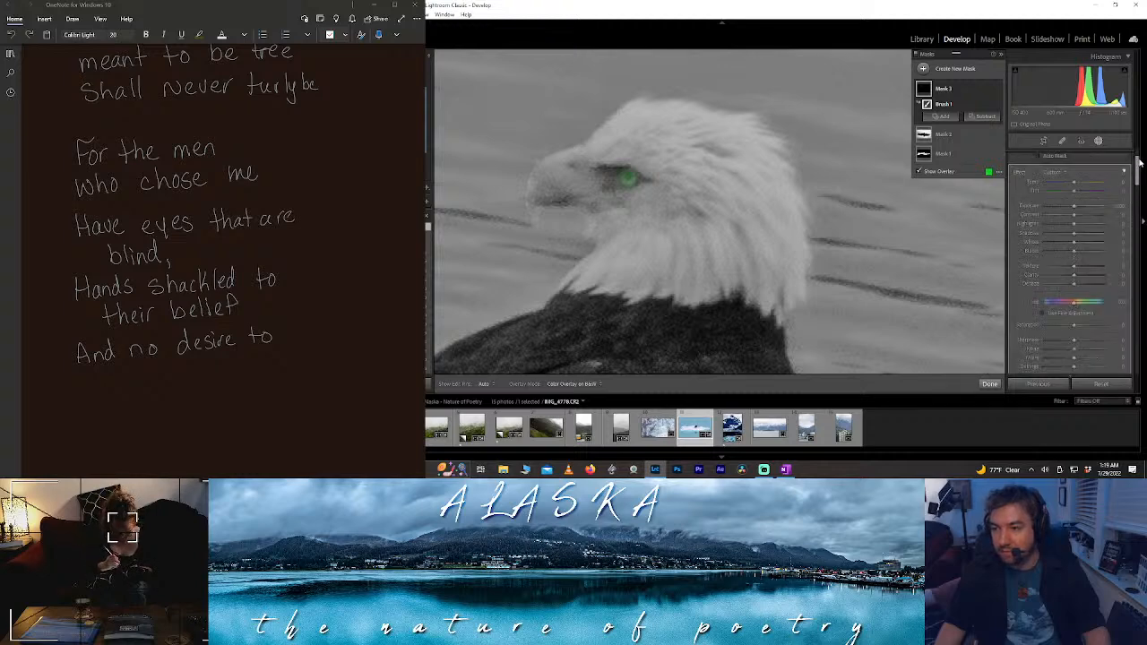
scroll(1138, 158, "up", 2)
left_click_drag(1090, 193, 1109, 196)
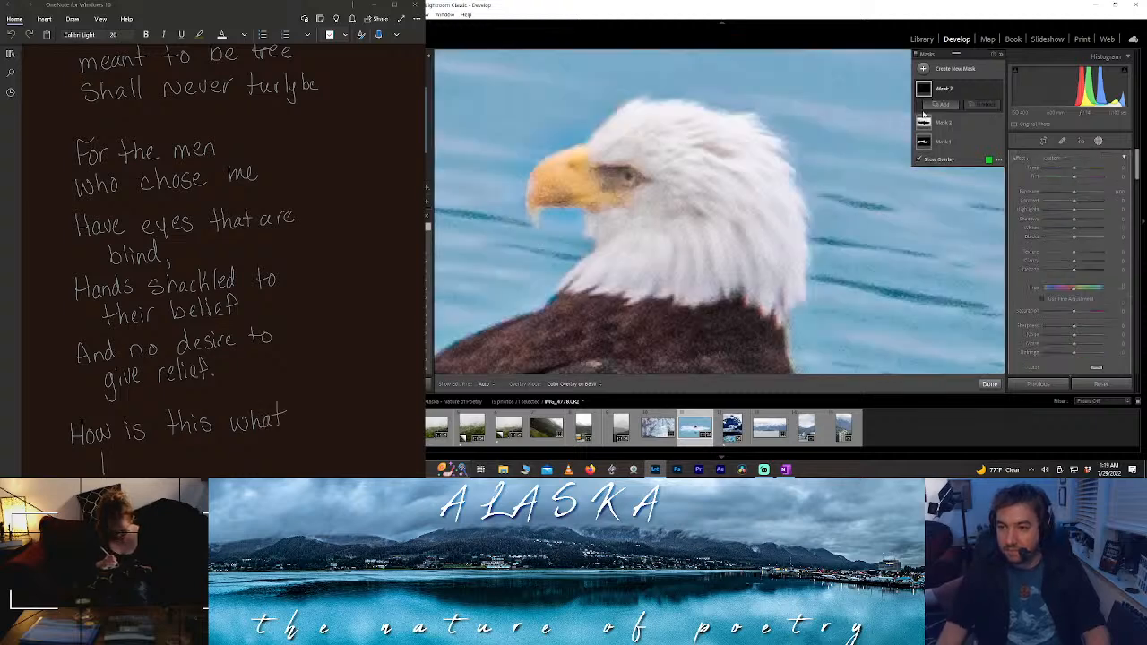
left_click(941, 107)
left_click(946, 154)
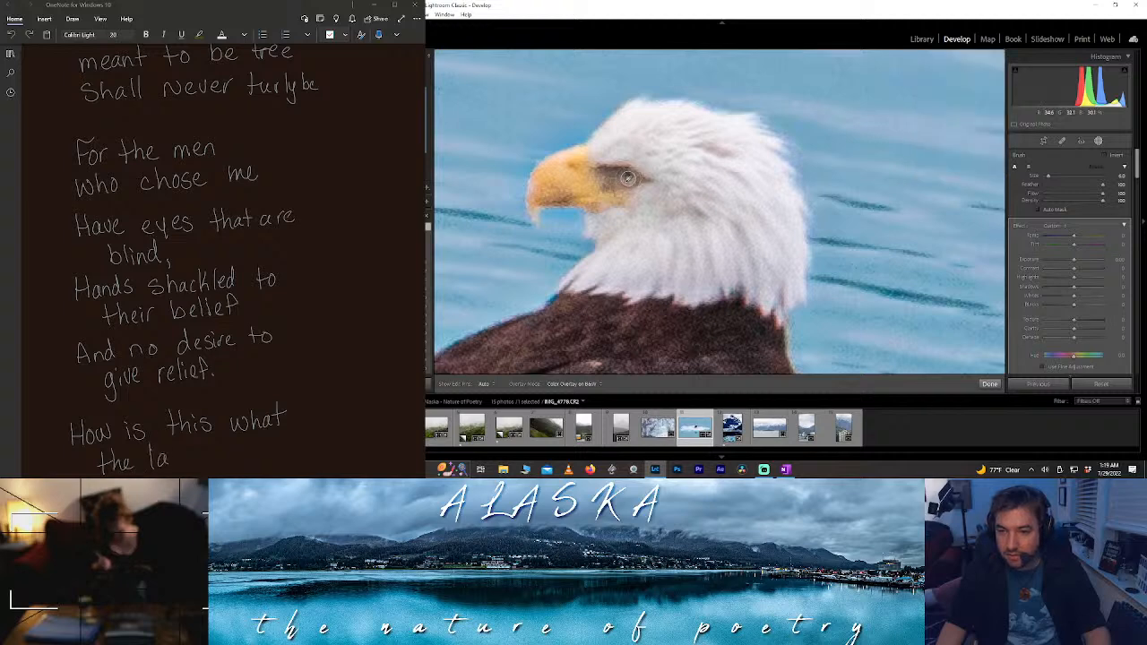
left_click(627, 178)
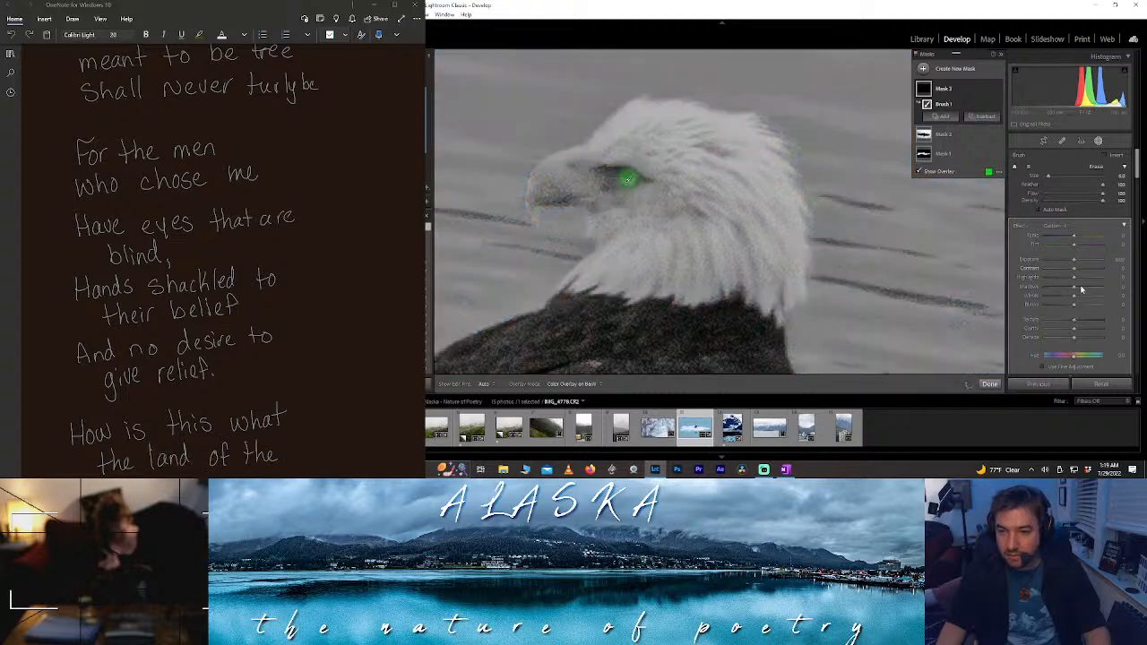
left_click_drag(1075, 278, 1102, 278)
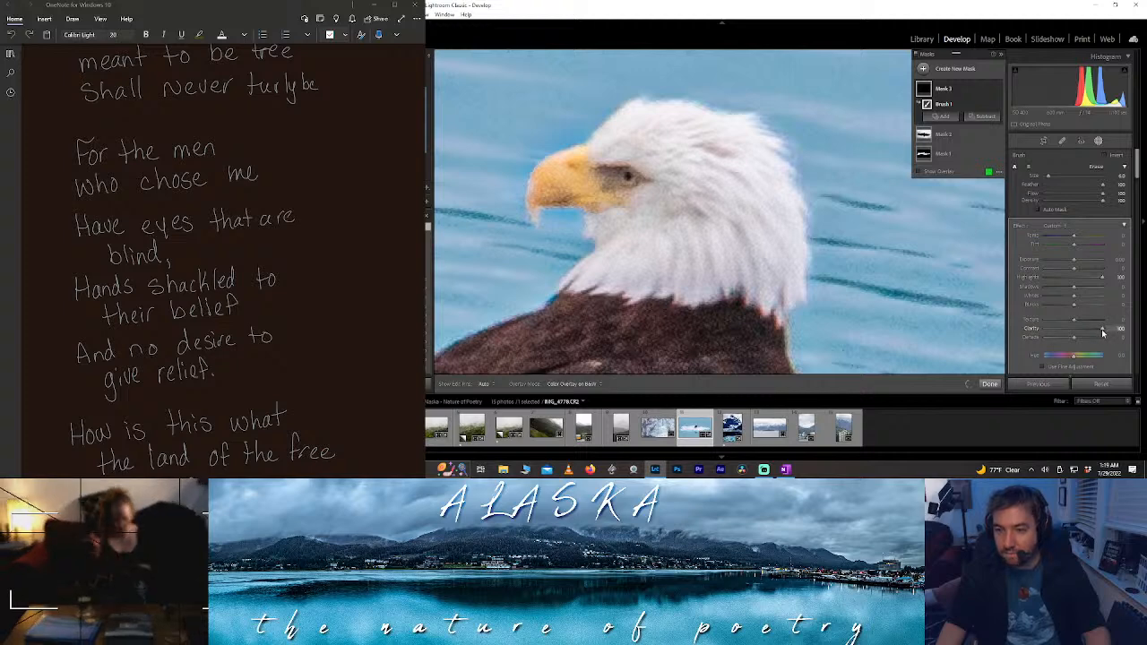
- Switch to OneNote and start handwriting the next stanza below "became?" with the line "They chose me"
scroll(124, 218, "down", 2)
scroll(123, 218, "down", 6)
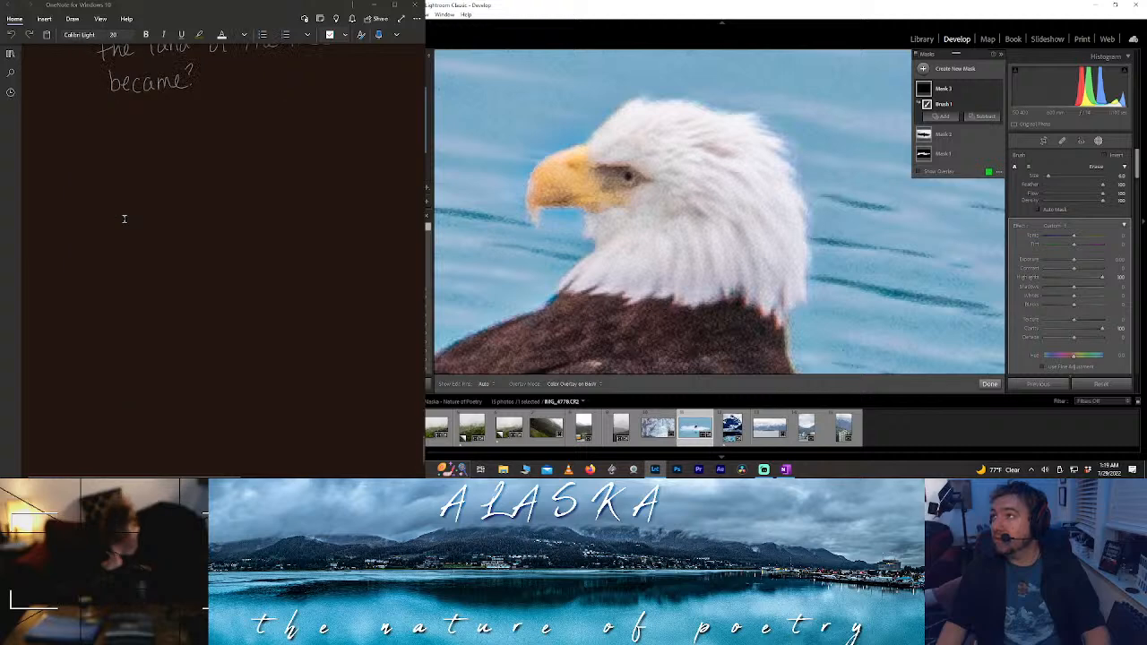
mouse_move(74, 126)
left_mouse_down()
mouse_move(91, 124)
mouse_move(84, 145)
mouse_move(104, 145)
left_mouse_up()
mouse_move(107, 140)
left_mouse_down()
mouse_move(132, 162)
mouse_move(160, 145)
left_mouse_up()
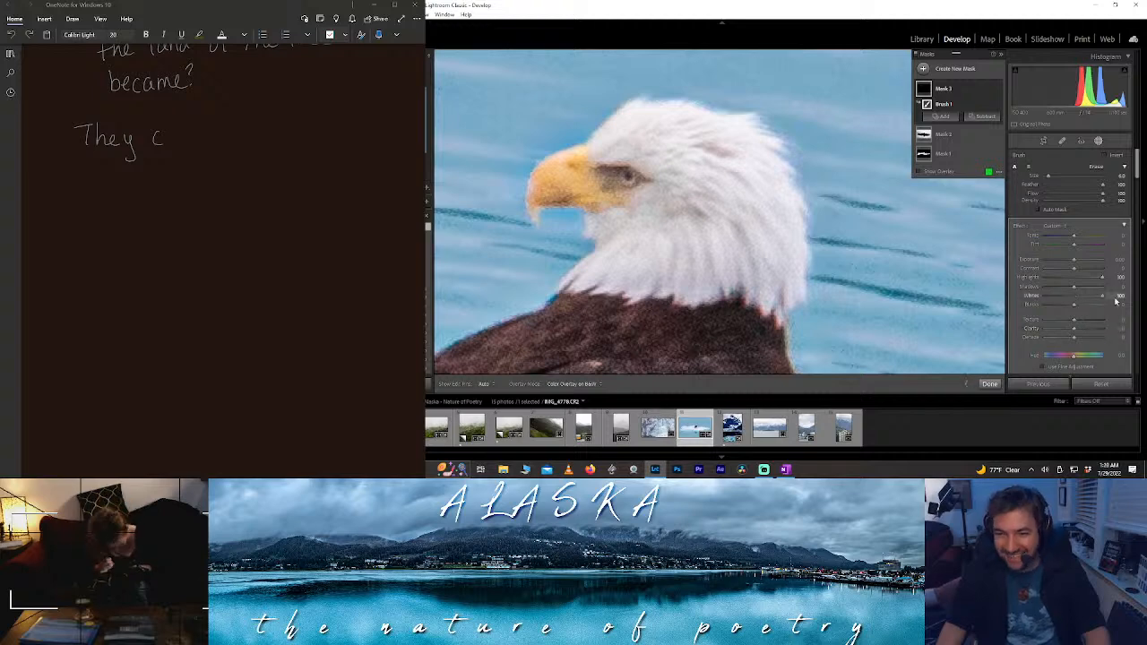
- Back in Lightroom Classic, set the eye mask's Whites to about 80, Saturation to 24 and Texture to 100
mouse_move(1074, 294)
left_mouse_down()
mouse_move(1116, 301)
mouse_move(1098, 300)
left_mouse_up()
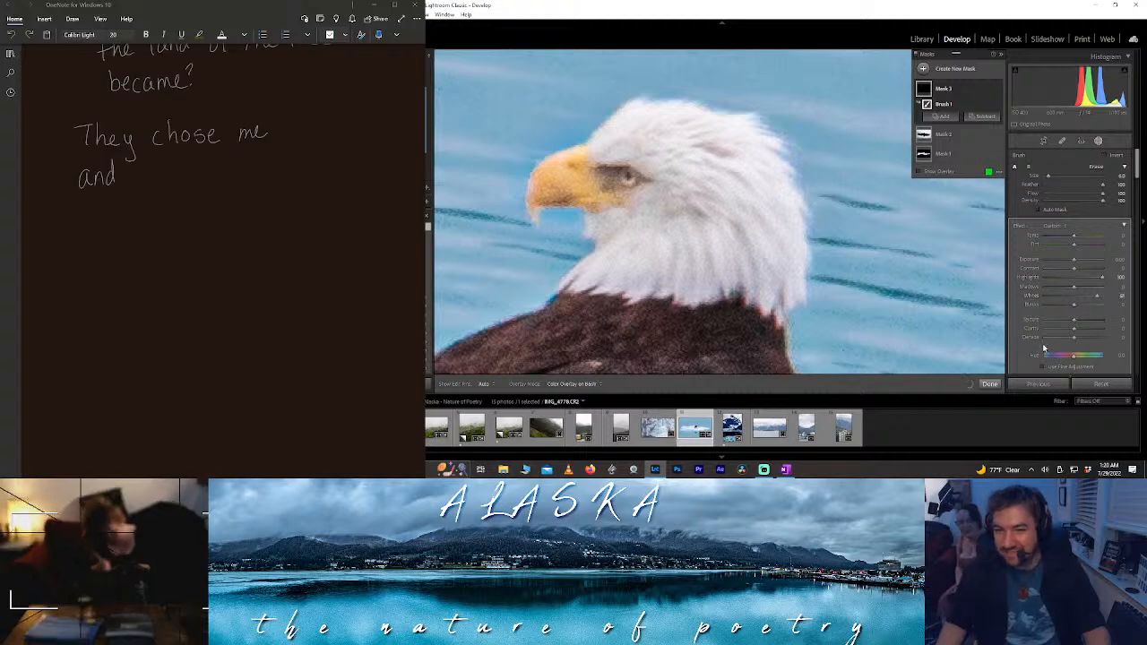
left_click(1137, 188)
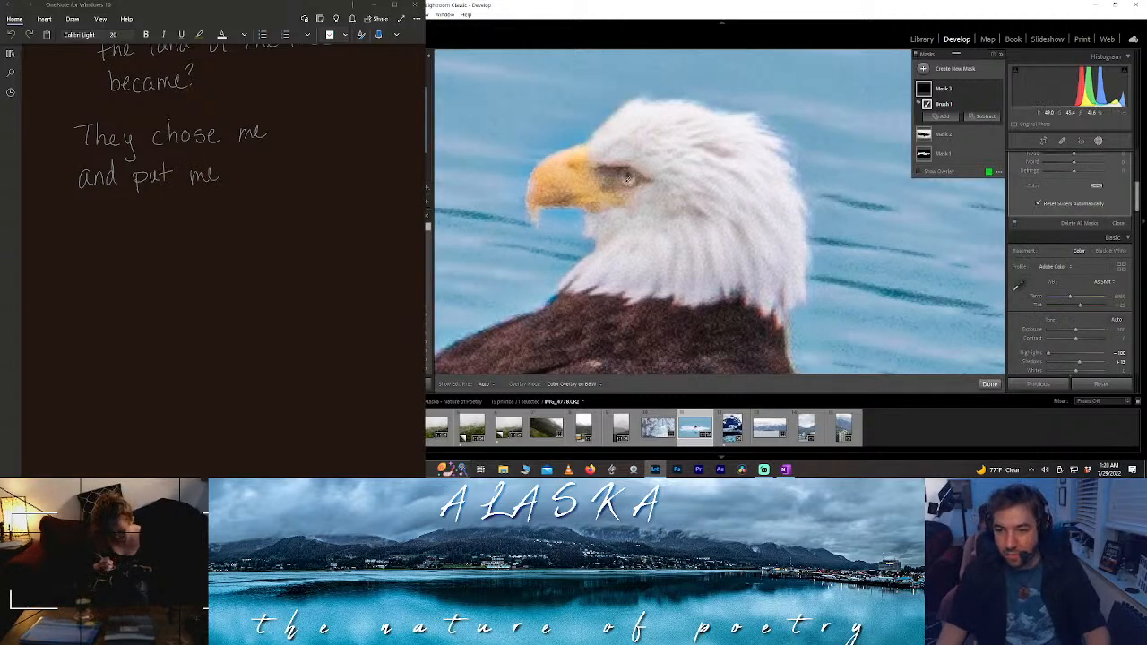
left_click(1139, 215)
mouse_move(1137, 215)
left_mouse_down()
mouse_move(1135, 226)
mouse_move(1139, 182)
left_mouse_up()
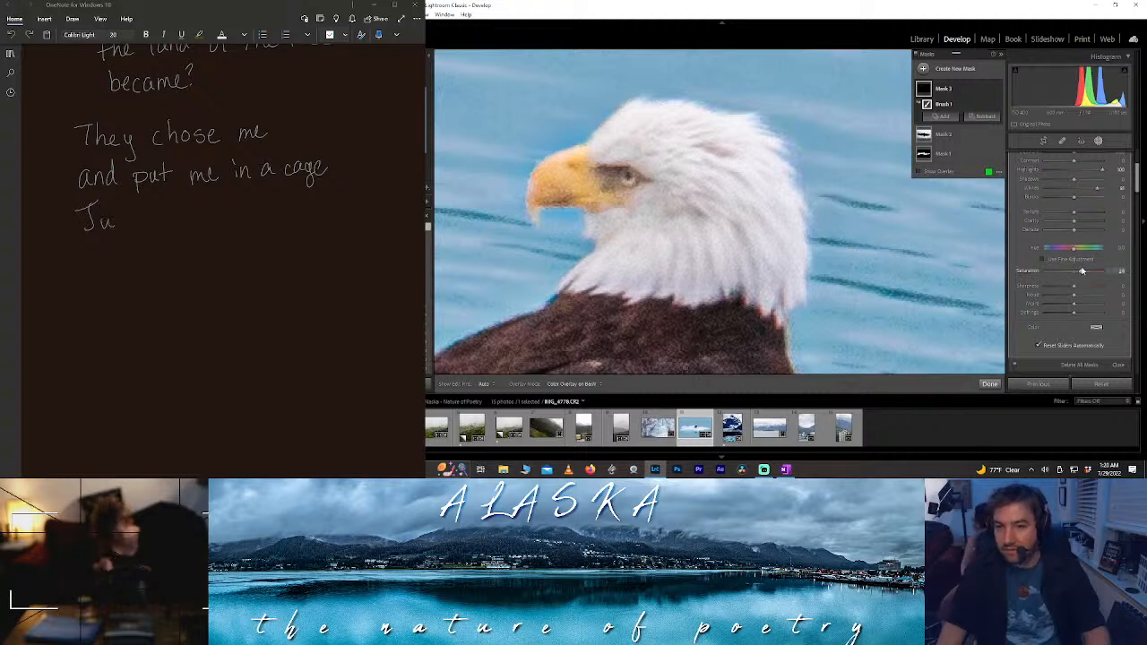
left_click_drag(1139, 184, 1141, 176)
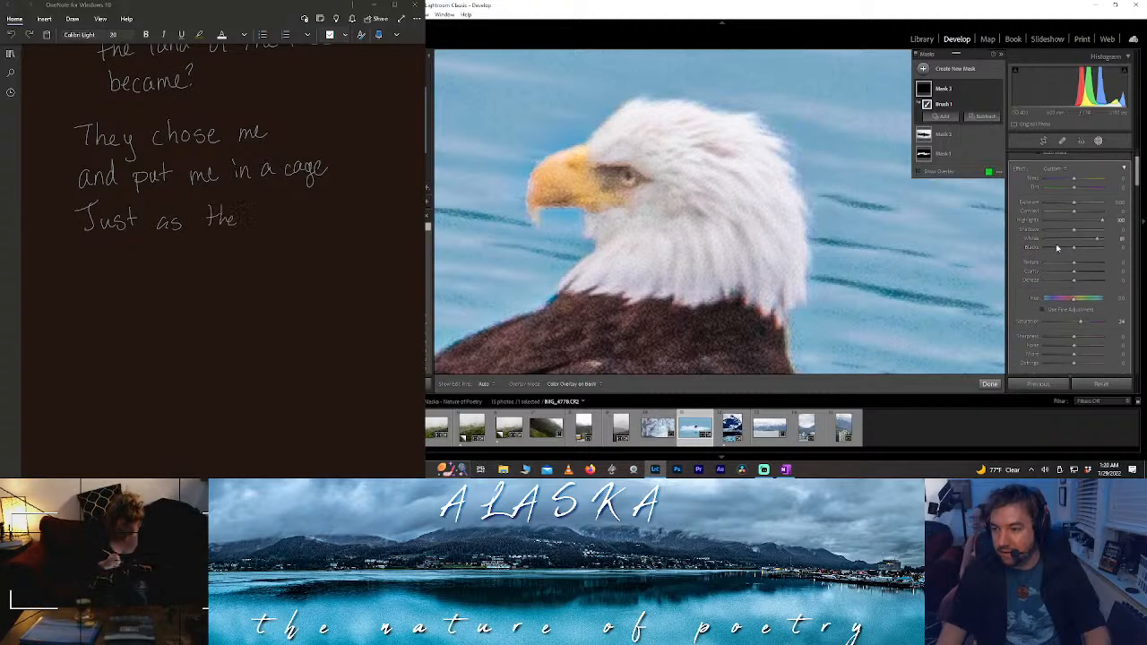
left_click_drag(1075, 267, 1141, 271)
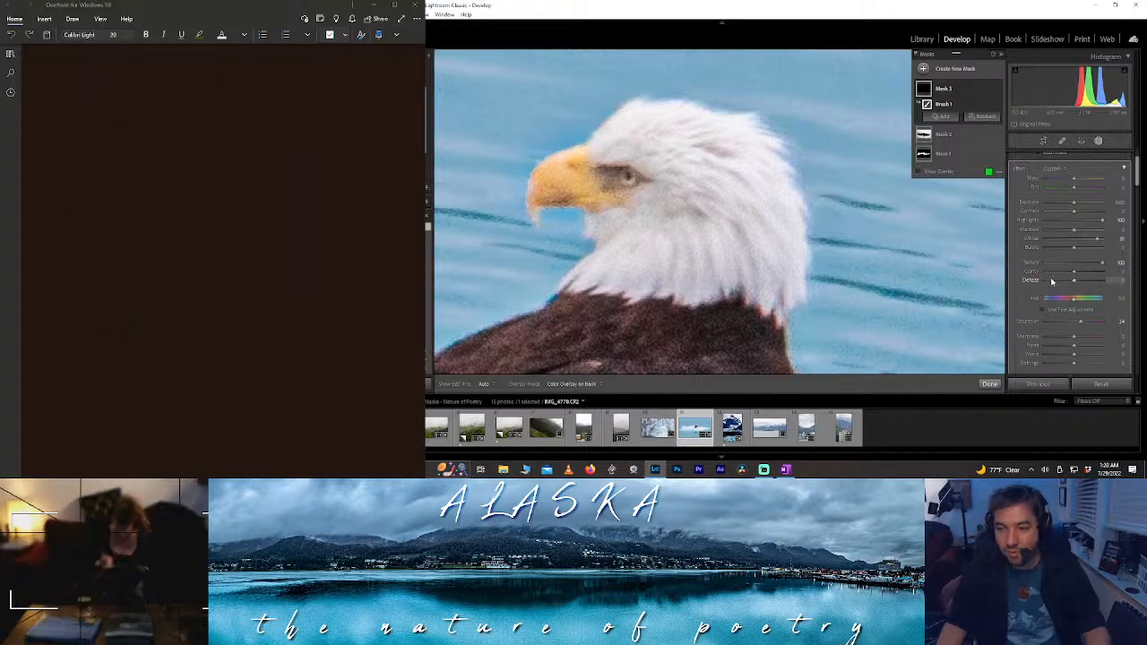
- Try raising the eye mask's Shadows, reset them, and increase its Saturation to near the maximum
left_click_drag(1074, 231, 1088, 231)
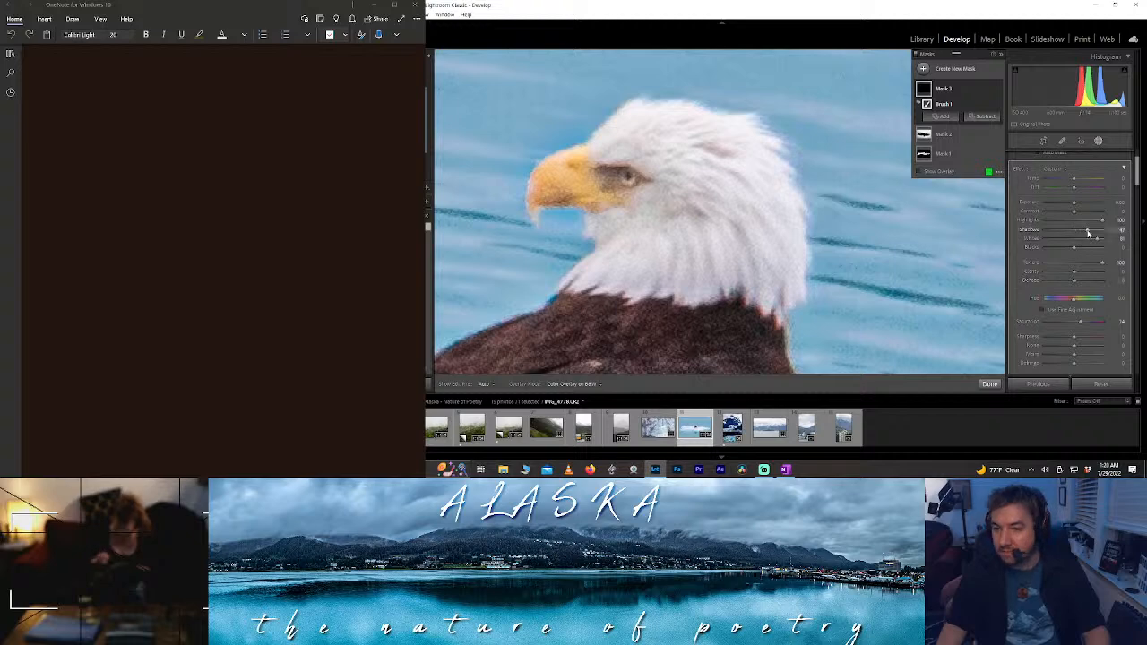
double_click(1087, 231)
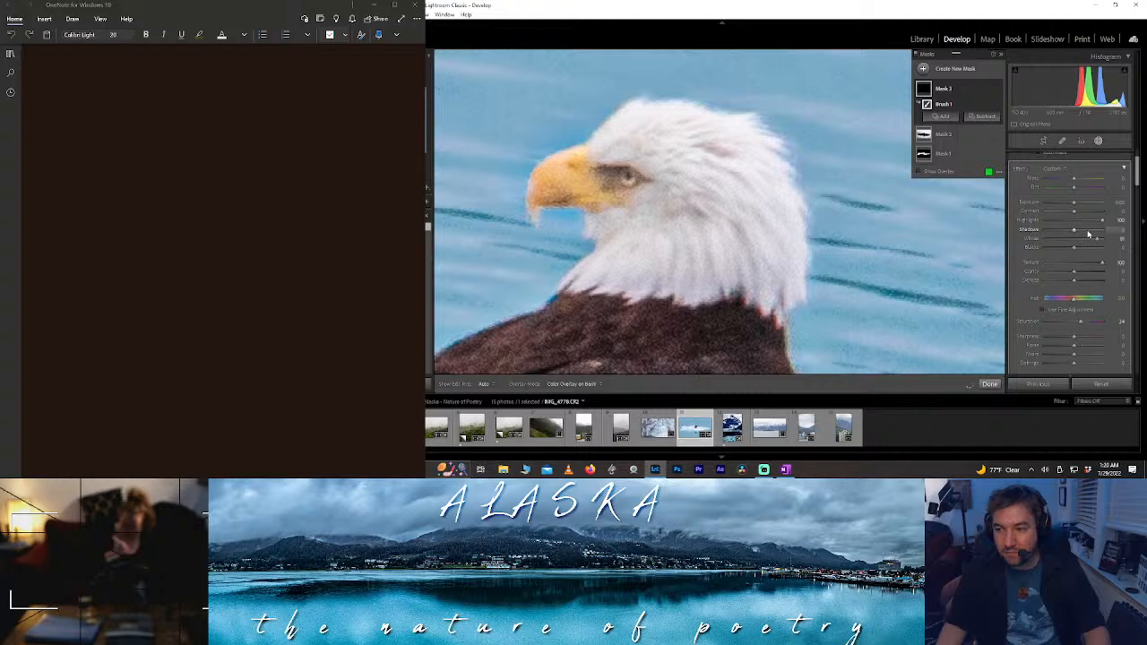
left_click_drag(1079, 322, 1103, 323)
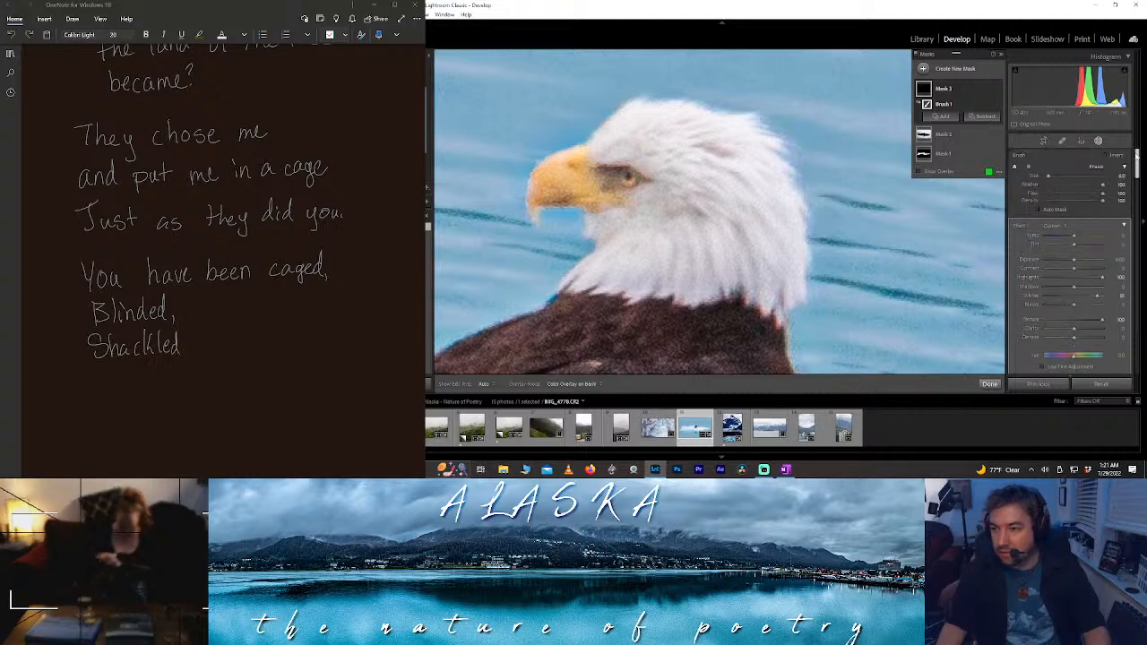
- Lower the brush Flow to about 30, paint softly over and in front of the eagle's eye, and finish masking
left_click(1080, 153)
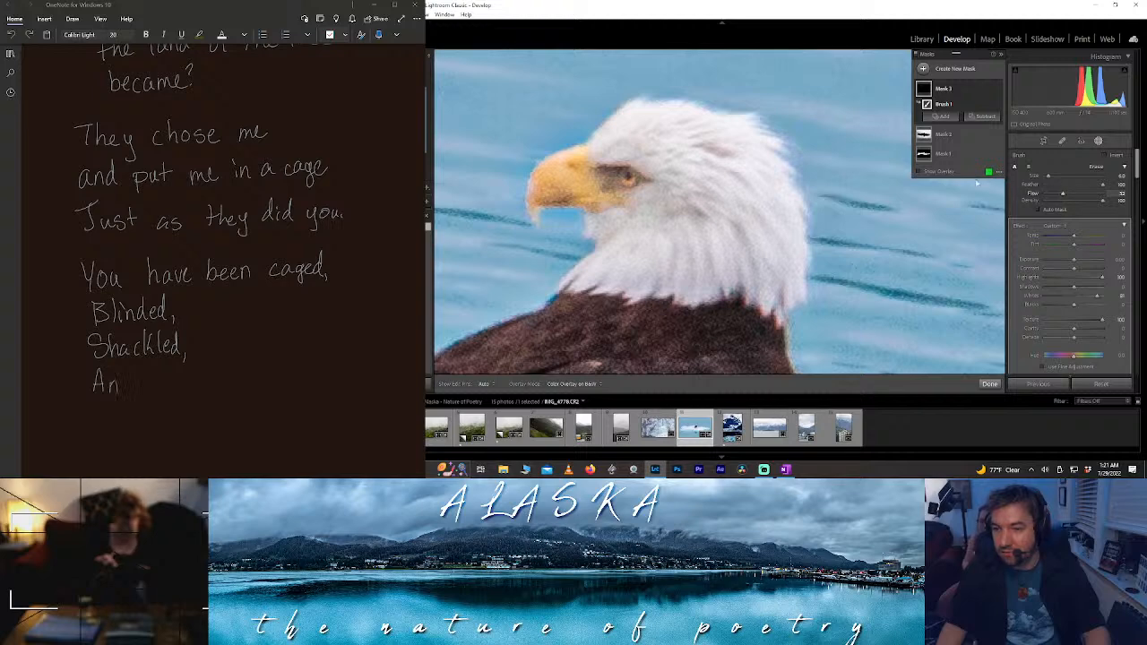
left_click(1063, 193)
left_click_drag(605, 174, 631, 178)
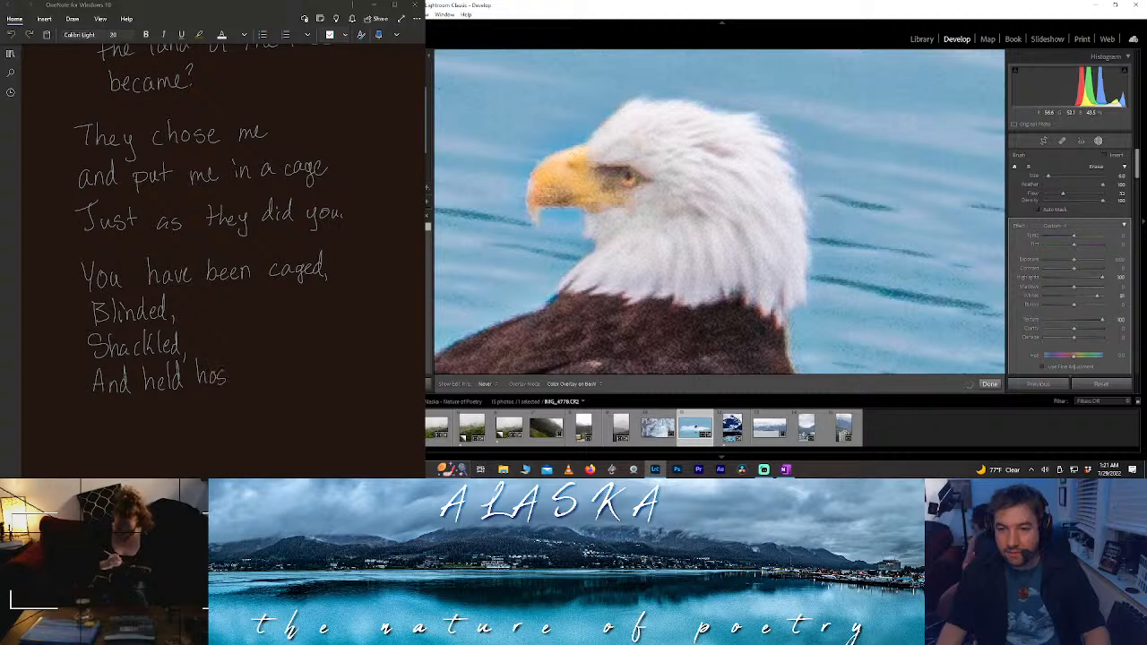
left_click_drag(616, 180, 609, 172)
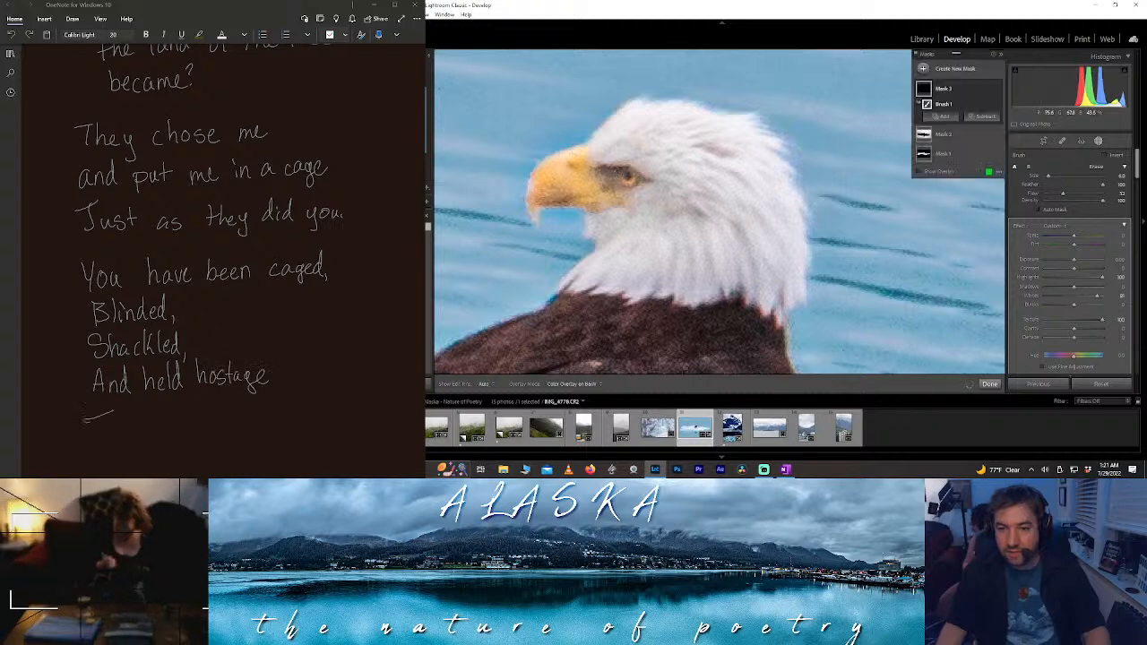
left_click(989, 385)
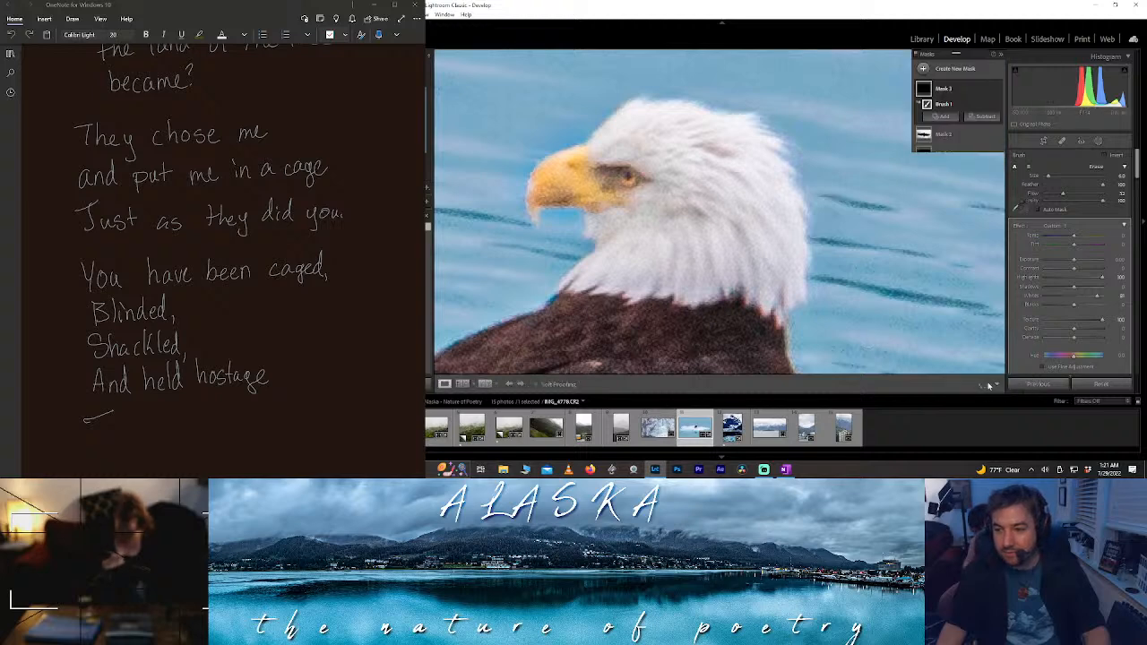
- Check the eagle's feathers at close range and in the whole photo, and reduce red saturation to about +50
key("z")
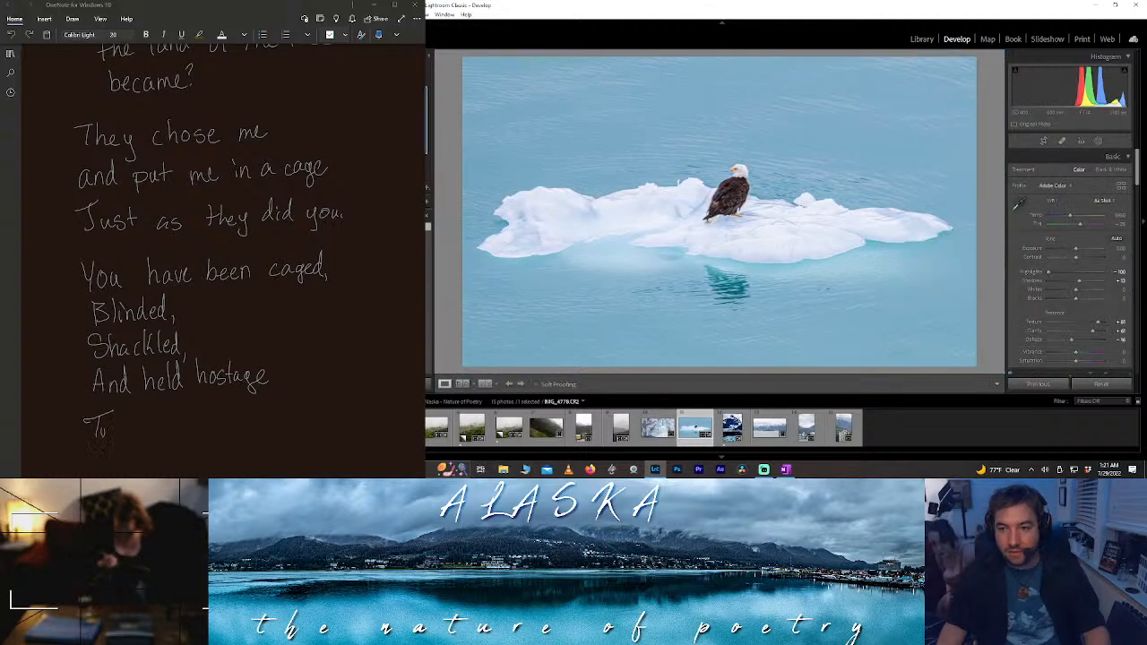
left_click(733, 204)
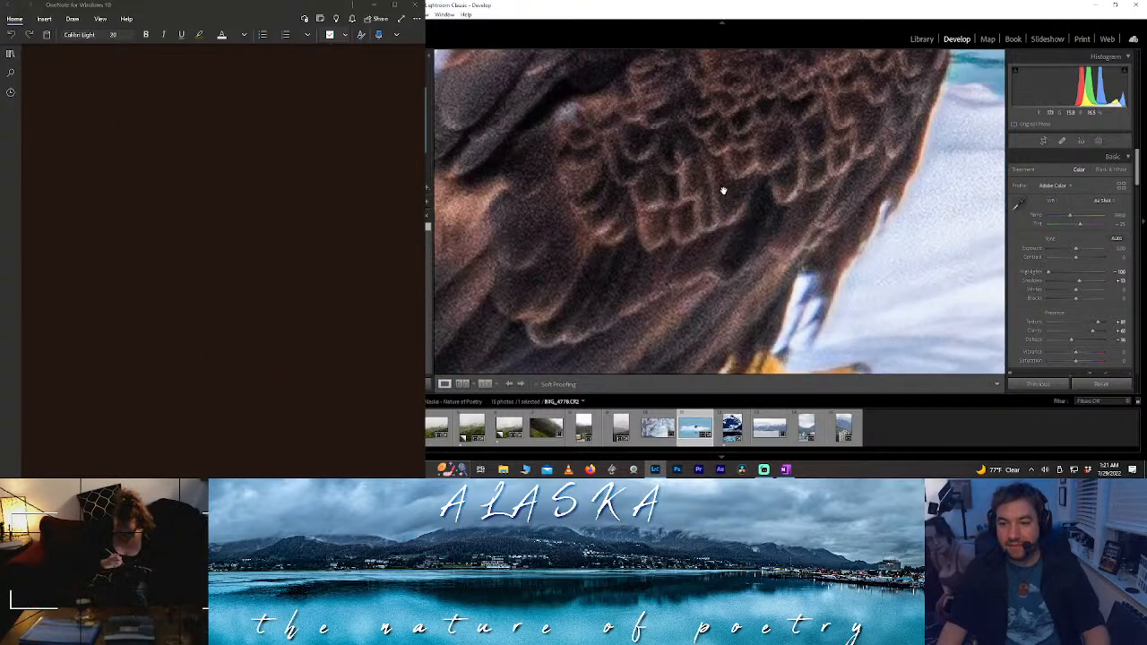
left_click_drag(722, 189, 788, 300)
left_click(724, 192)
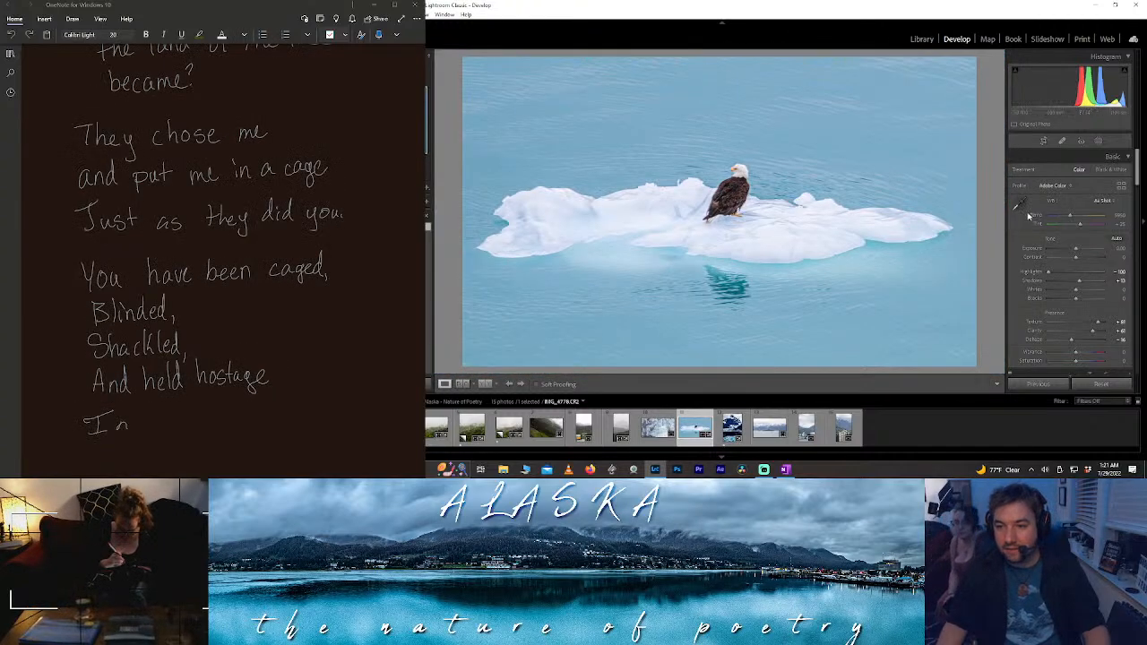
left_click_drag(1135, 170, 1131, 231)
scroll(1120, 242, "down", 3)
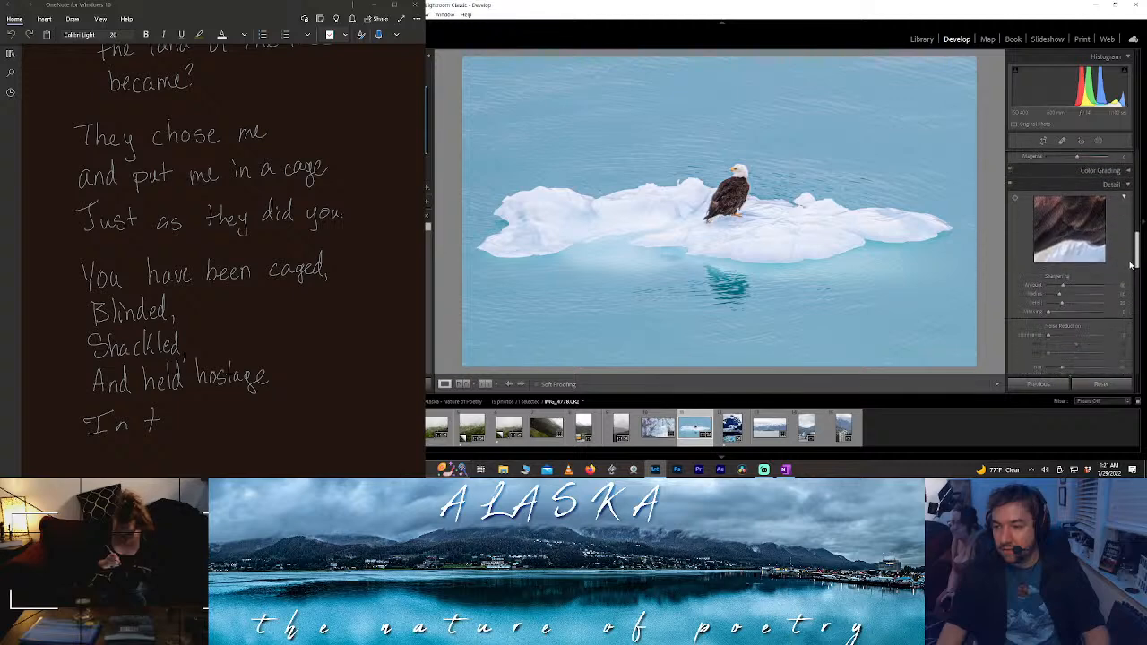
scroll(1106, 250, "up", 2)
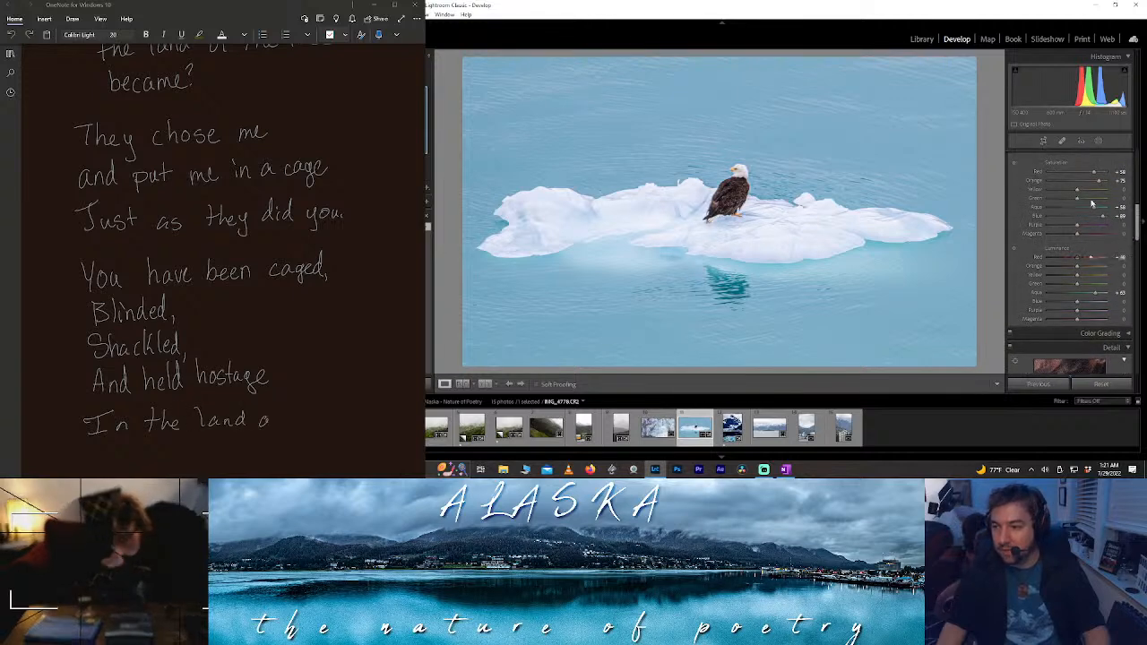
left_click(1056, 172)
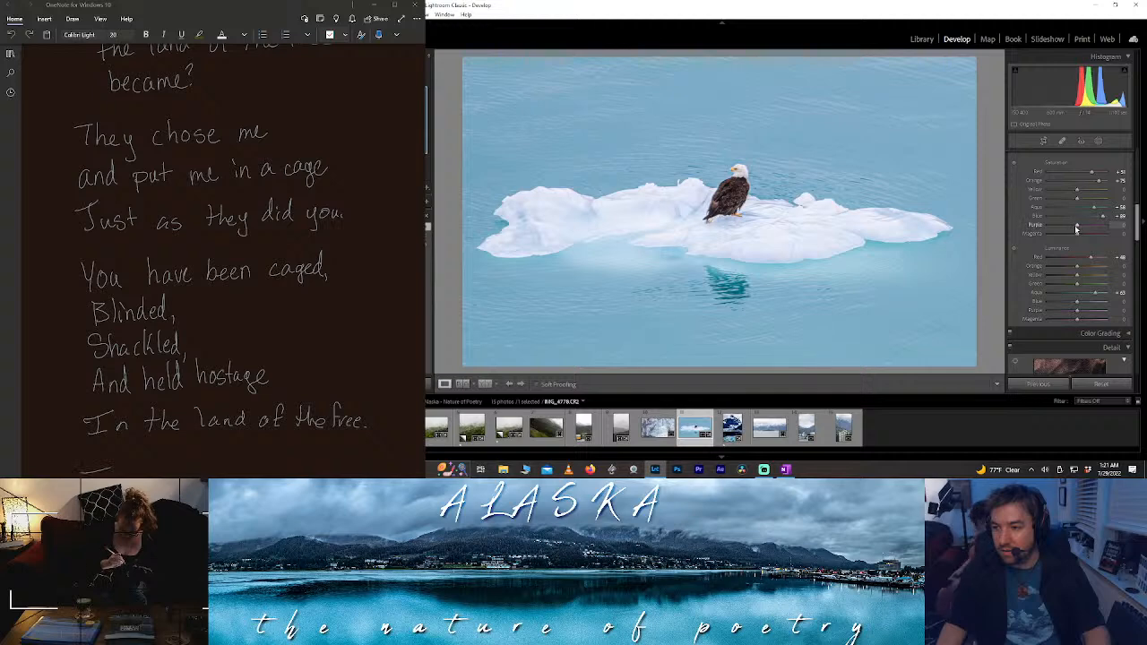
- Try raising purple saturation to +62, set purple luminance to -72, and reset purple saturation to 0
left_click_drag(1076, 228, 999, 225)
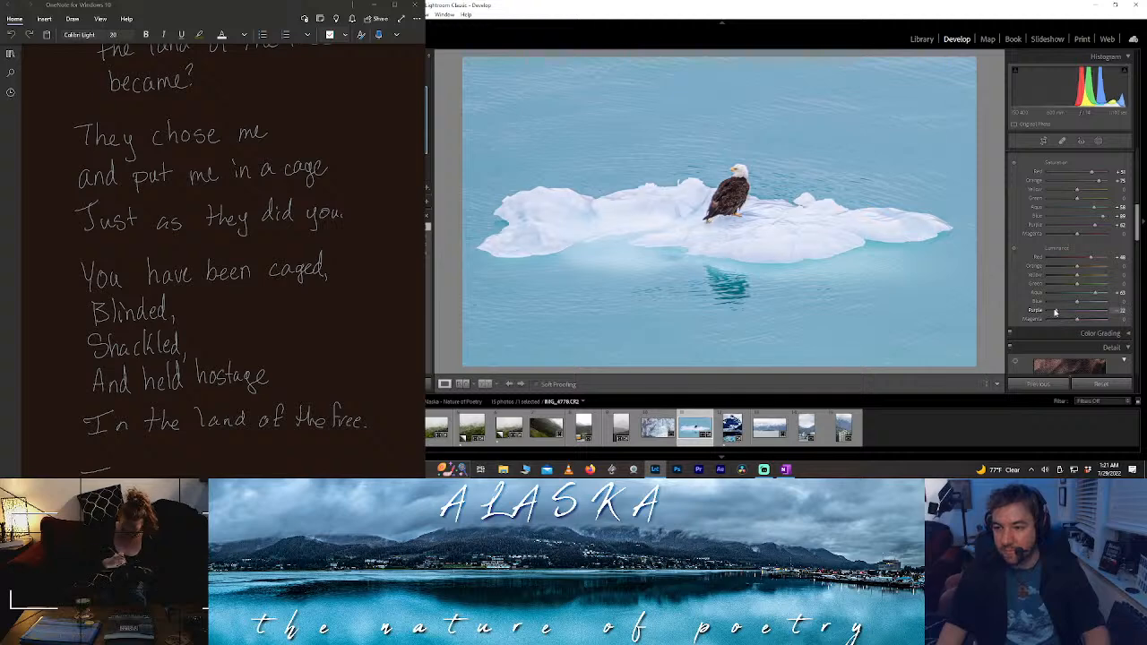
left_click_drag(1054, 312, 1034, 312)
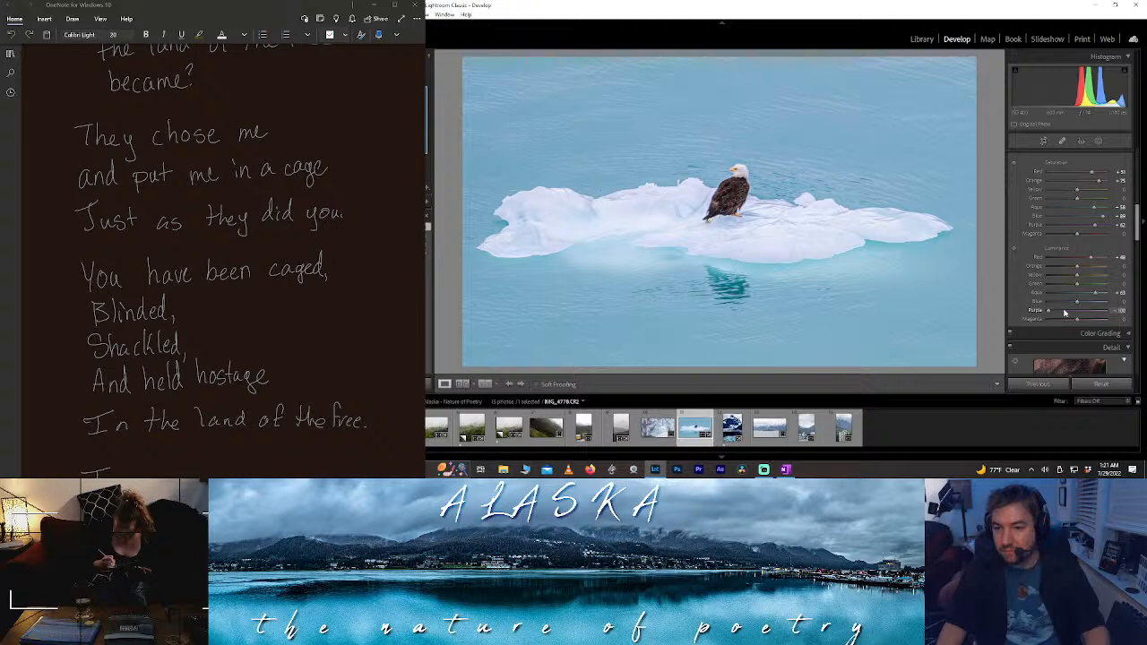
left_click(1064, 312)
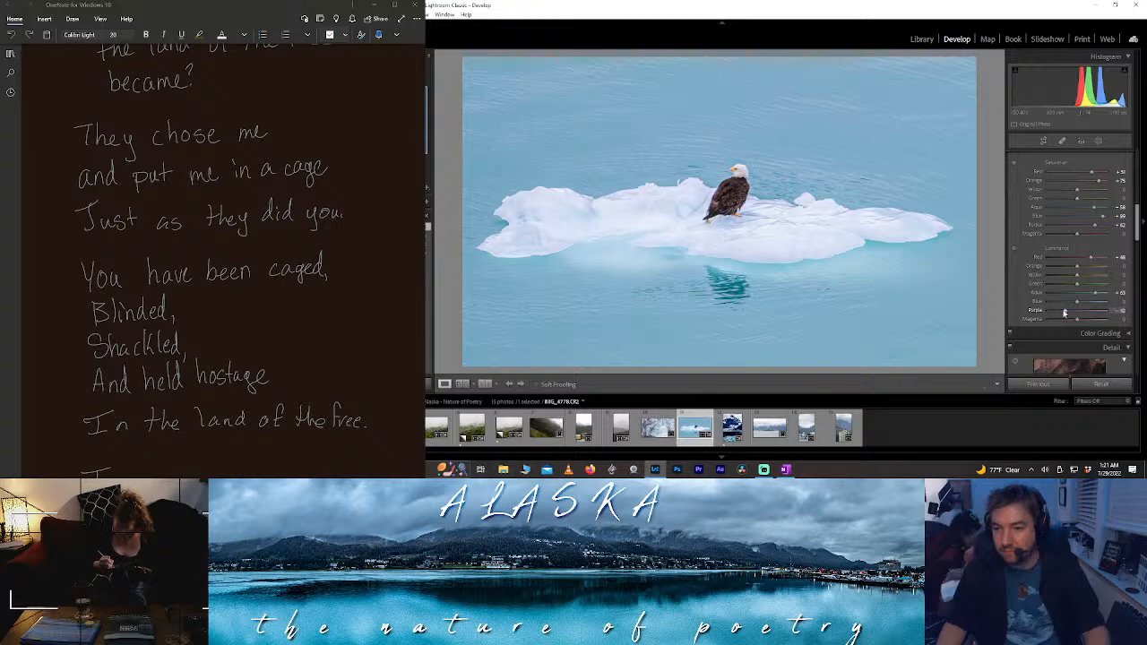
left_click_drag(1065, 312, 1056, 312)
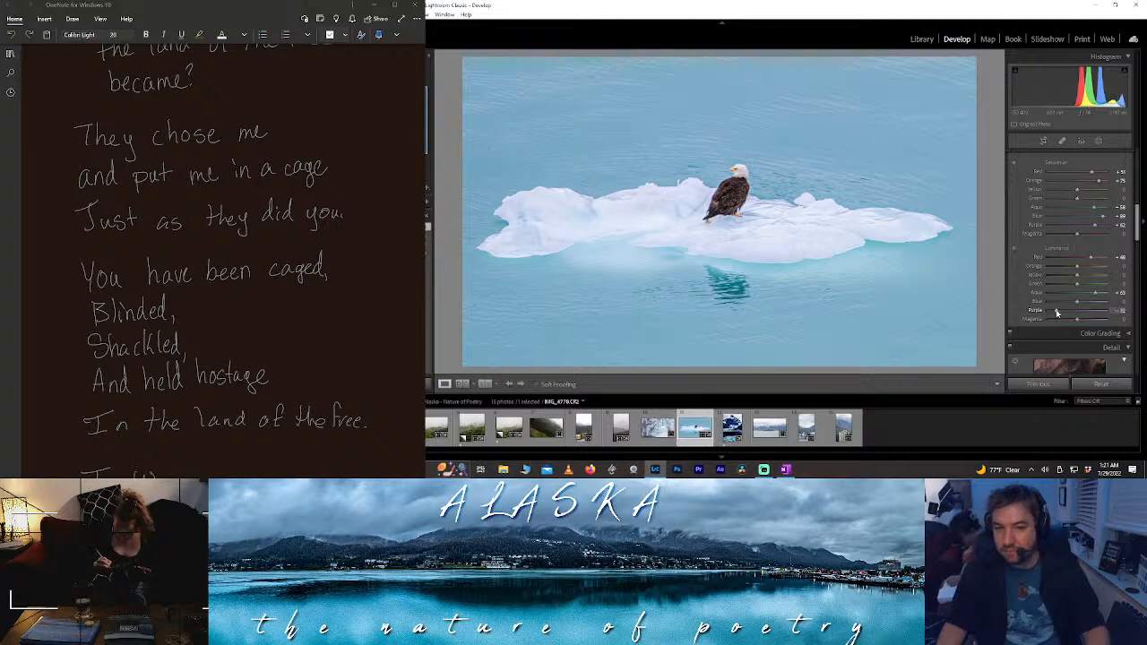
double_click(1092, 225)
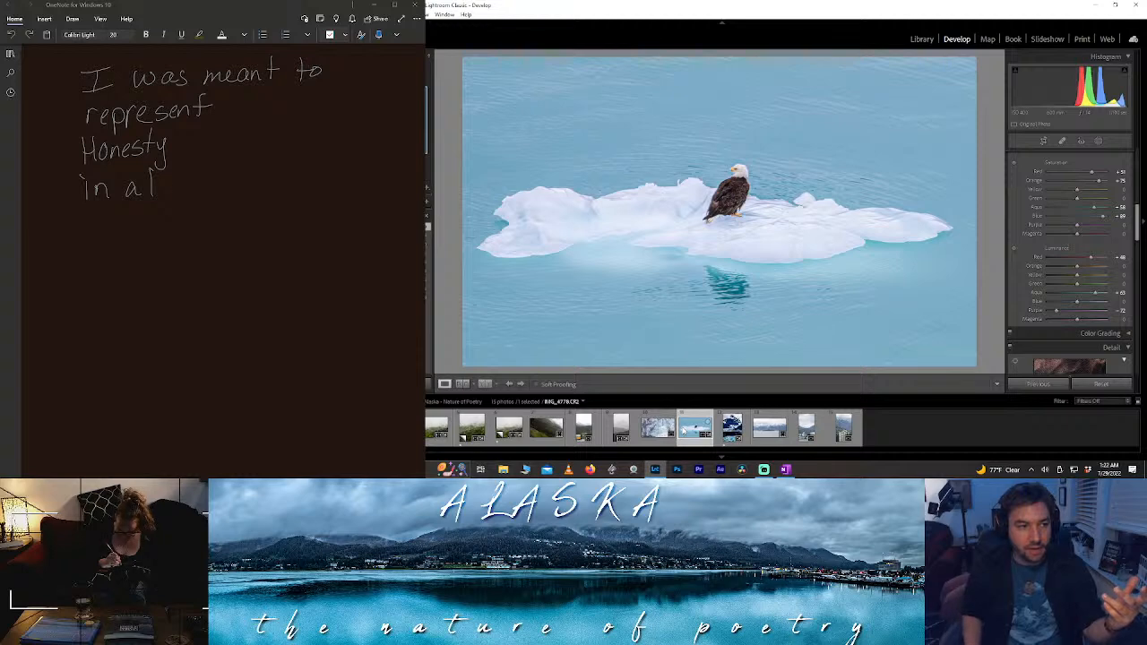
- Check the surface of the ice at close range and return to the whole eagle photo
key("1")
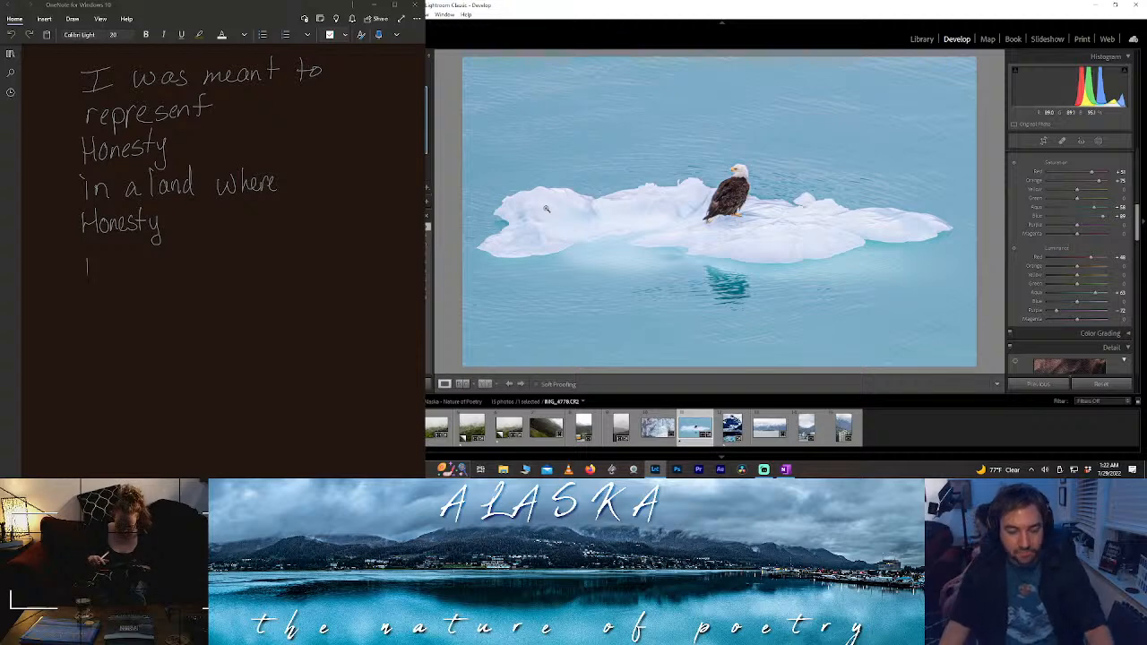
left_click(575, 209)
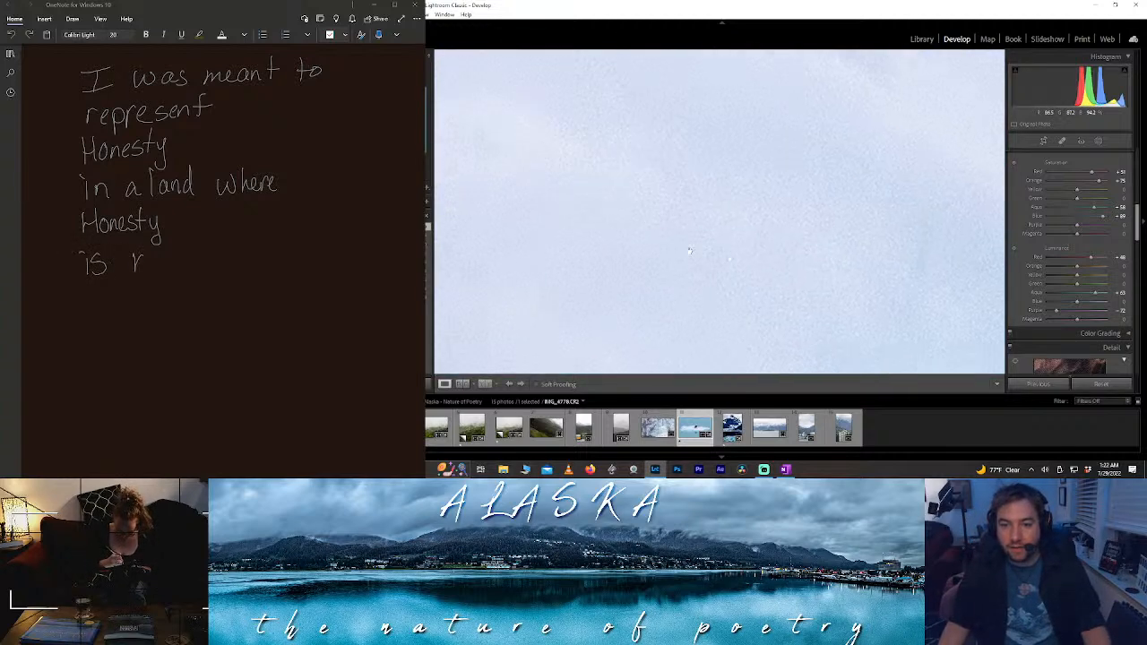
left_click(689, 253)
- Continue the handwritten poem with "rotten apples" and begin the following line with "coated"
left_click_drag(156, 257, 152, 258)
left_click_drag(169, 244, 166, 269)
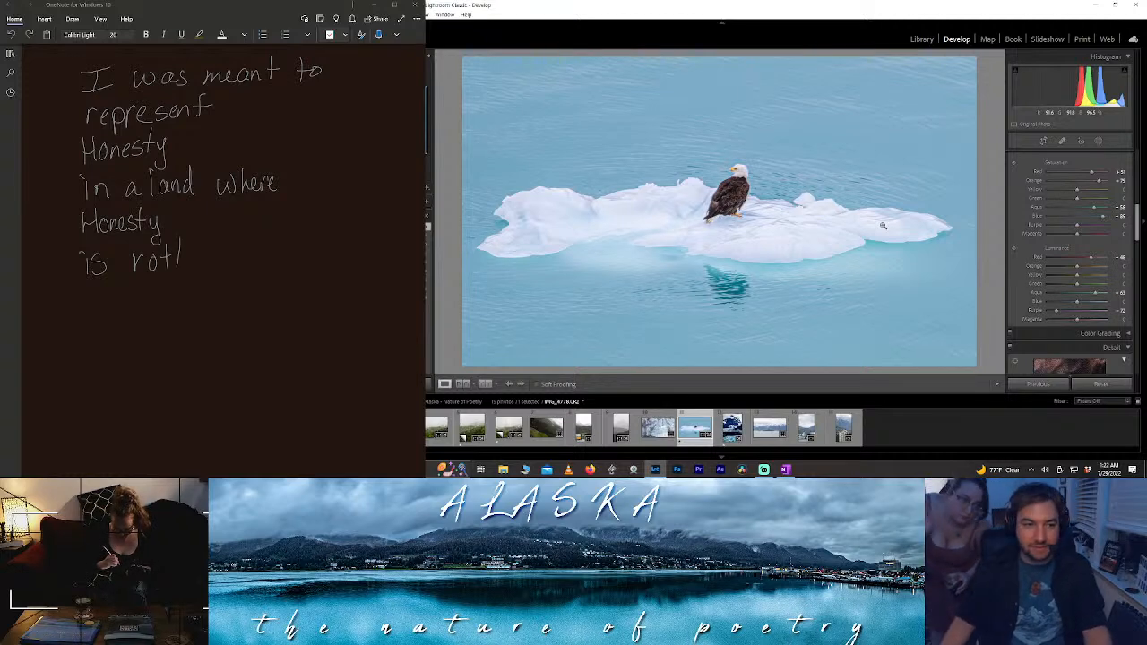
left_click_drag(187, 247, 185, 269)
left_click_drag(179, 255, 191, 255)
left_click_drag(195, 260, 204, 267)
left_click_drag(208, 269, 220, 267)
left_click_drag(235, 260, 240, 268)
left_click_drag(249, 258, 251, 269)
left_click_drag(262, 258, 265, 269)
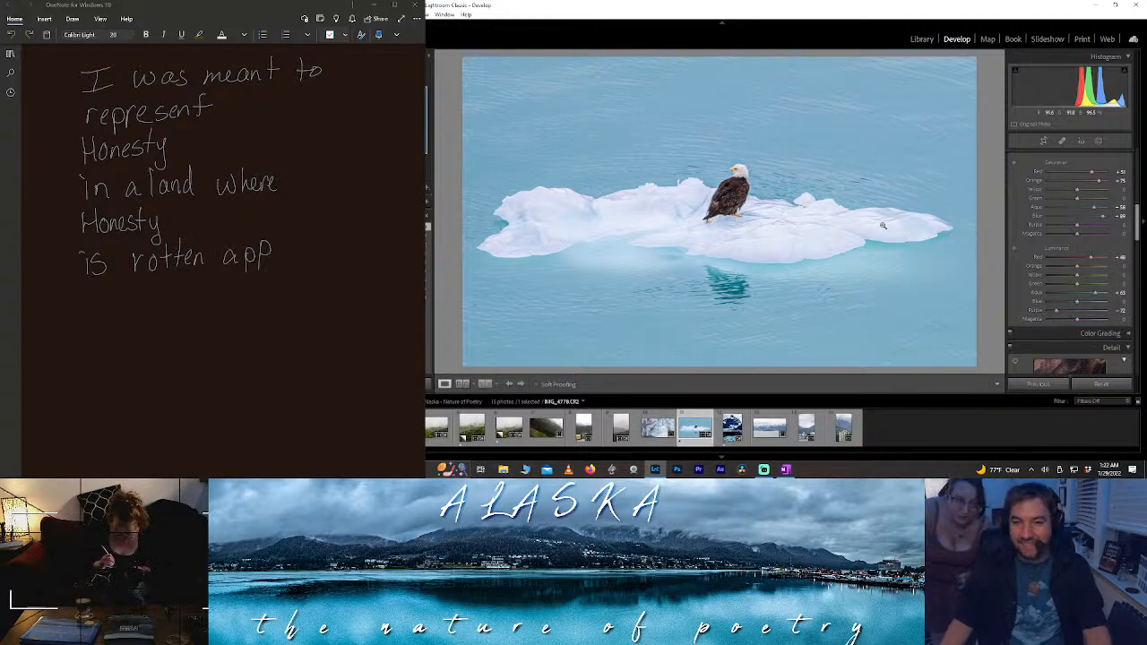
left_click_drag(278, 235, 292, 259)
left_click_drag(301, 244, 296, 262)
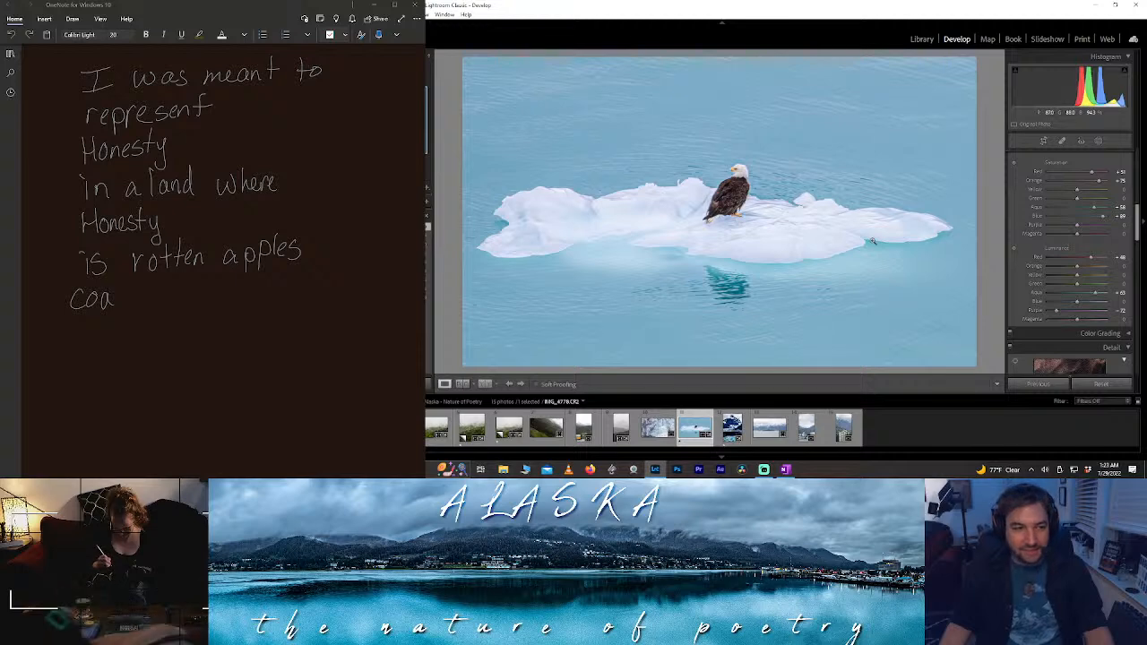
mouse_move(126, 284)
left_mouse_down()
mouse_move(124, 305)
mouse_move(129, 291)
left_mouse_up()
left_click_drag(128, 299, 137, 302)
left_click_drag(145, 296, 149, 305)
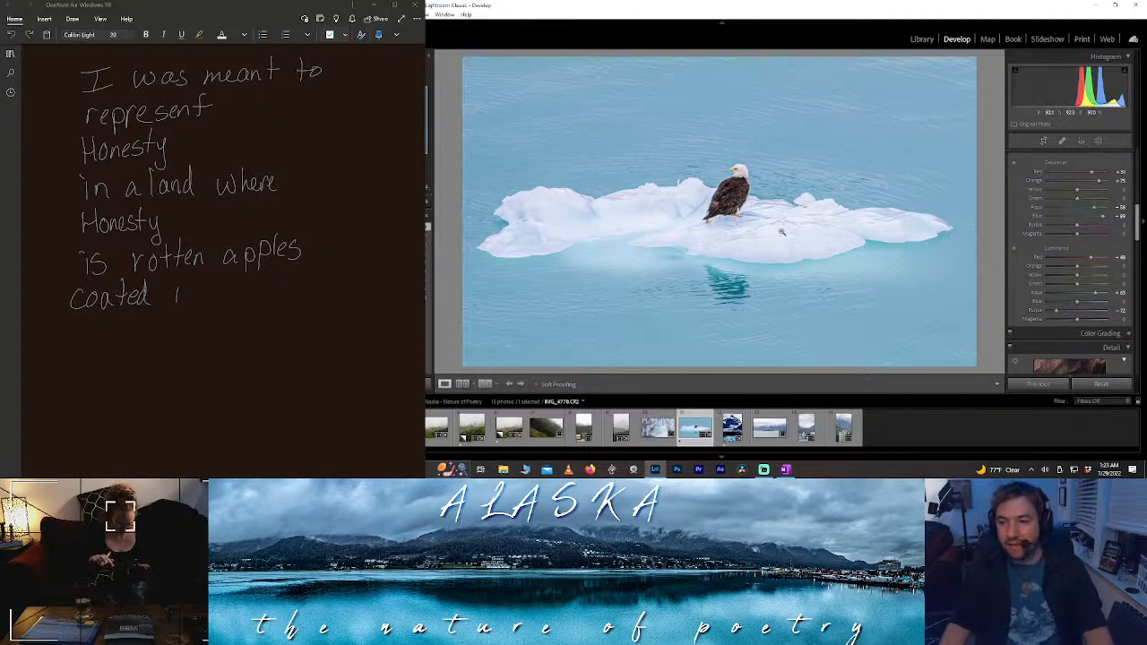
left_click(1098, 141)
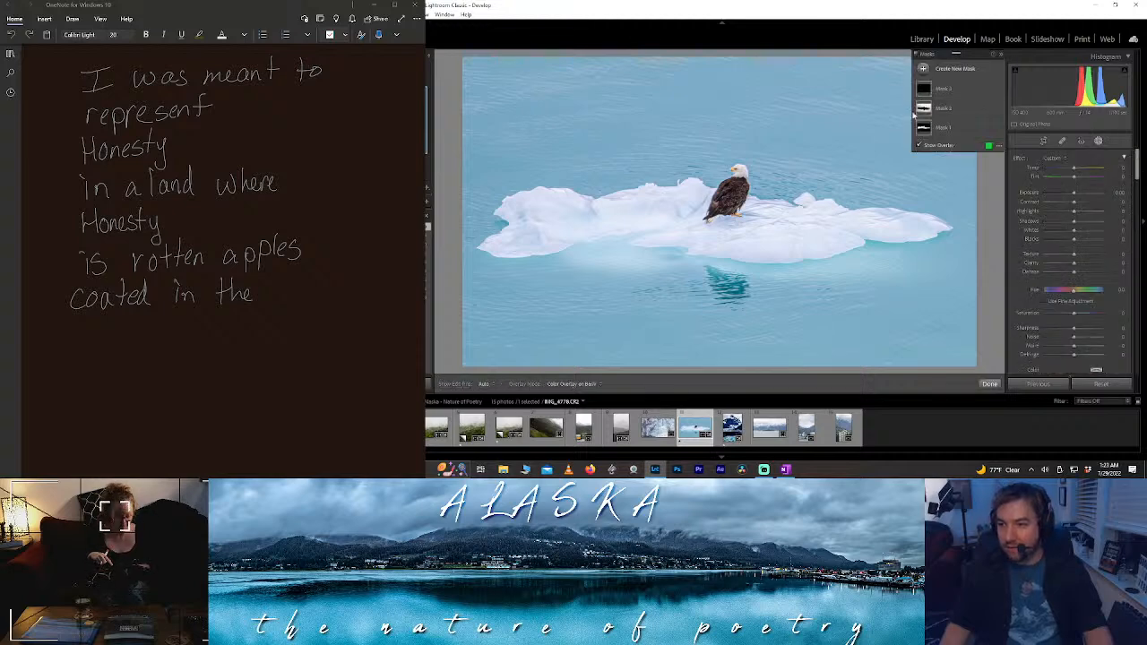
left_click(956, 69)
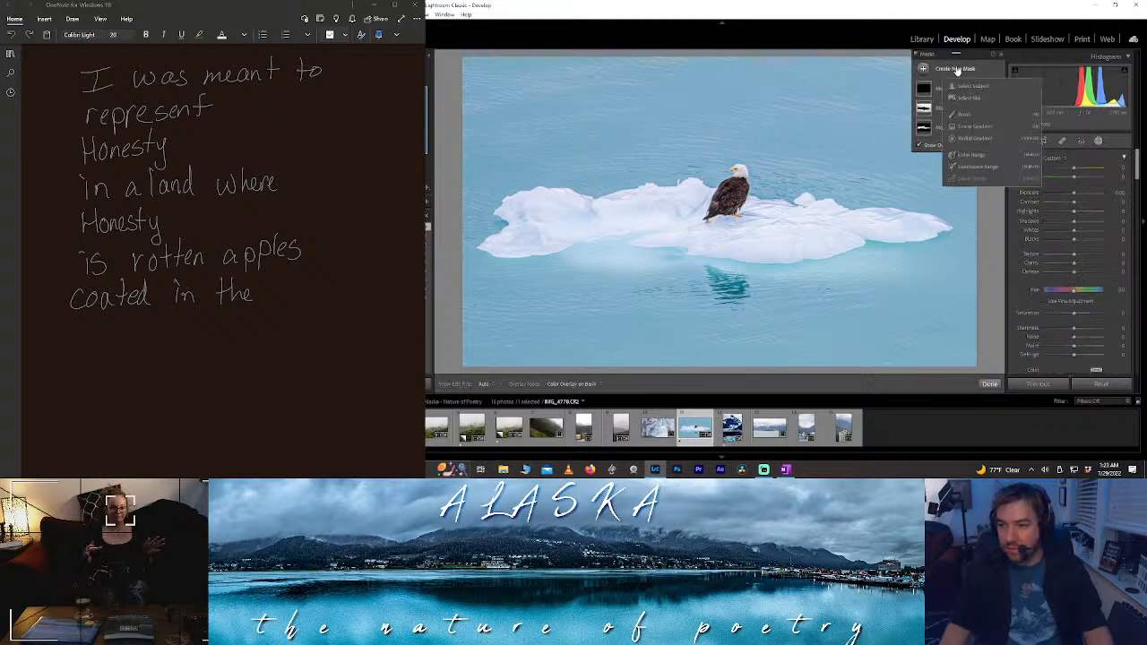
left_click(965, 120)
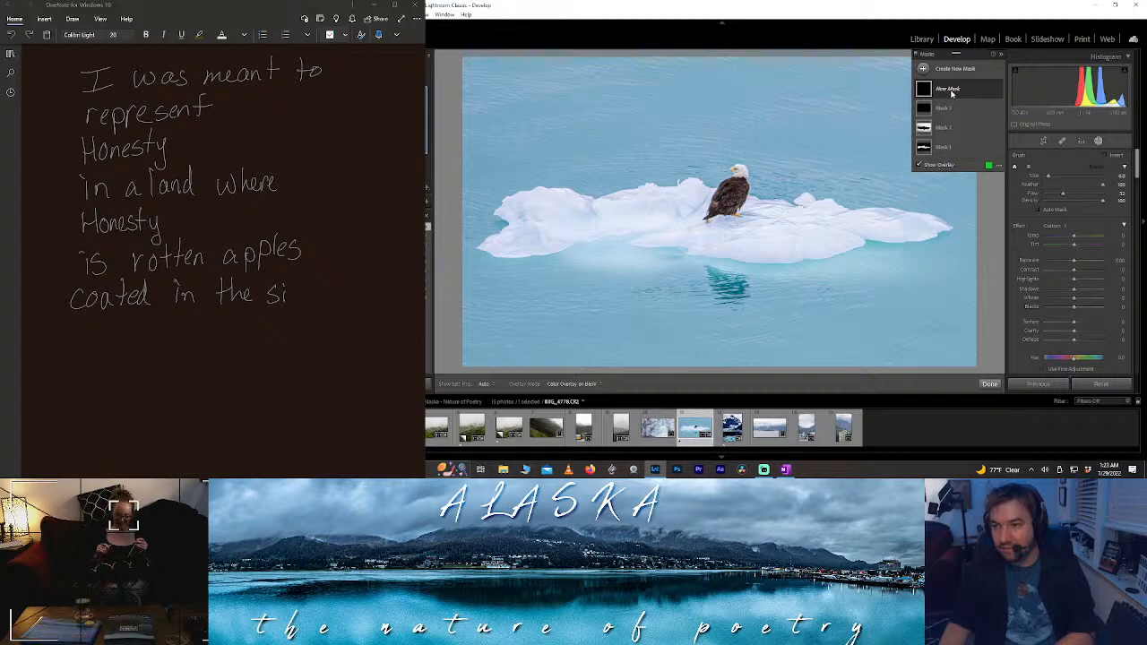
key("Delete")
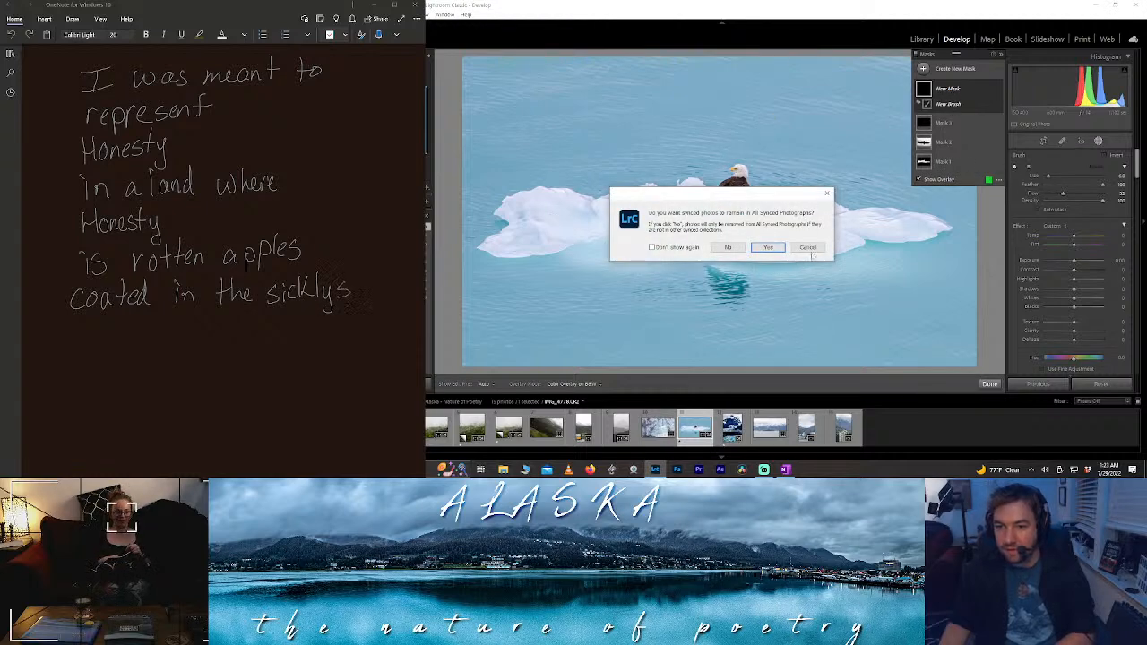
left_click(768, 247)
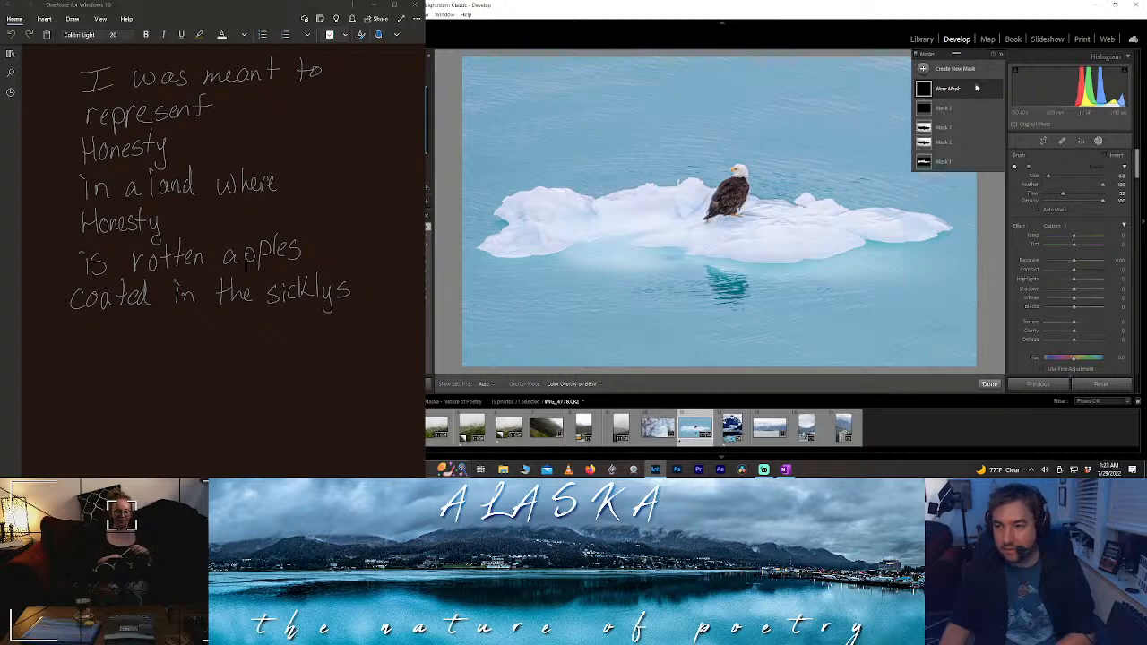
left_click(1098, 143)
- Create a Color Range mask sampled from the eagle's dark reflection in the water, with Refine at 22
left_click(1098, 141)
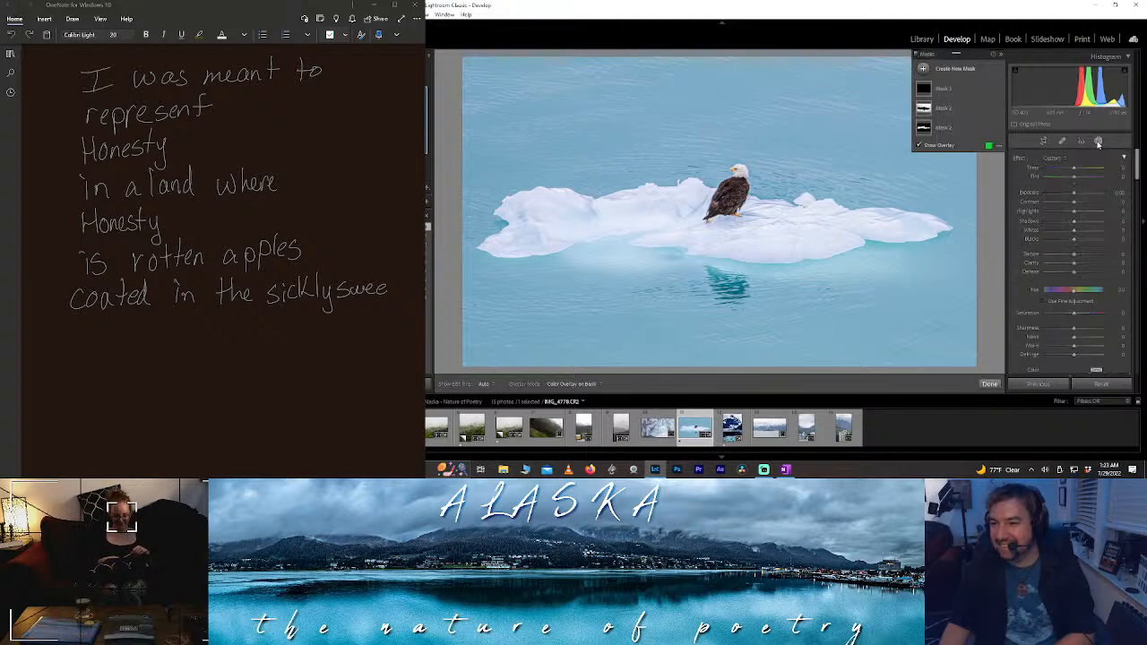
left_click(955, 69)
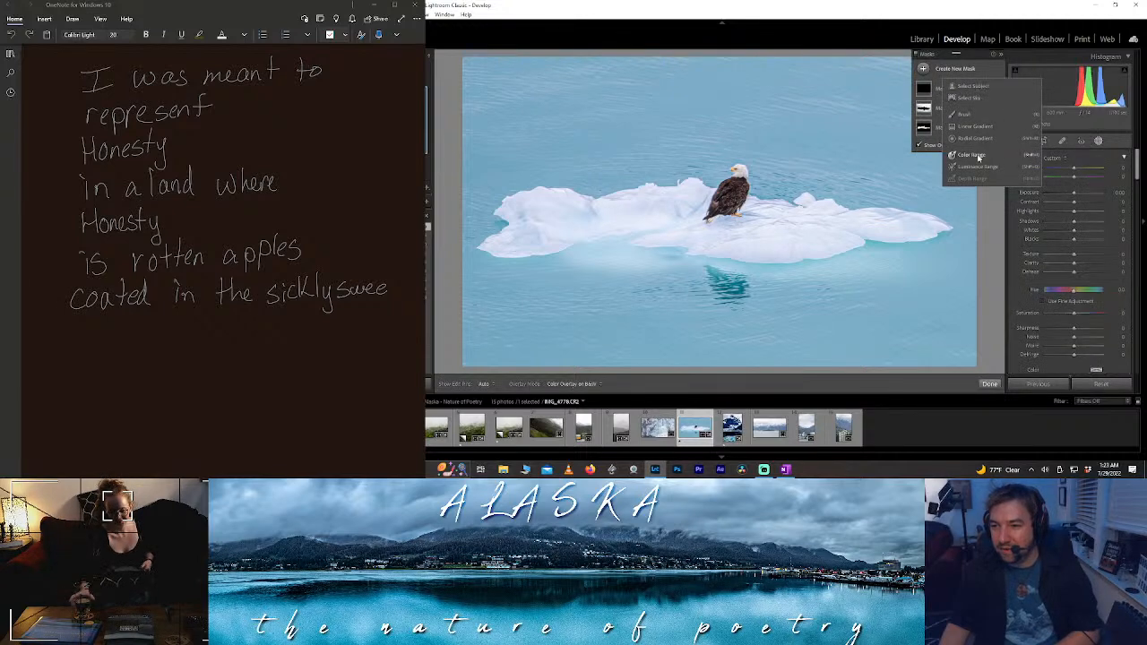
left_click(971, 154)
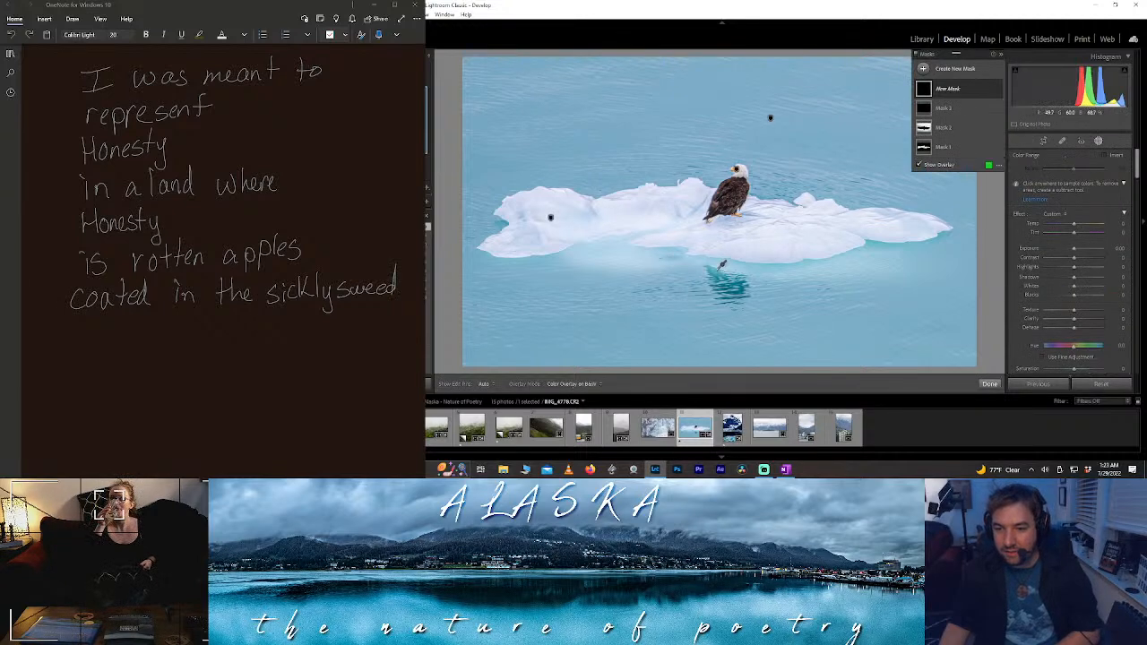
left_click(717, 269)
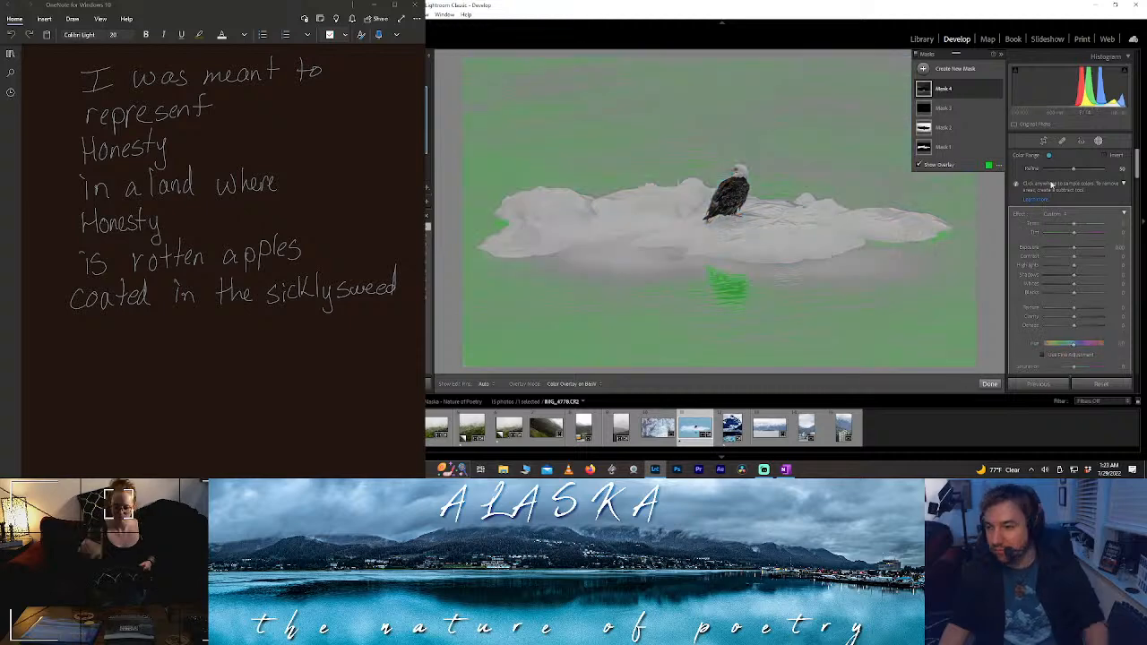
left_click_drag(1073, 168, 1054, 171)
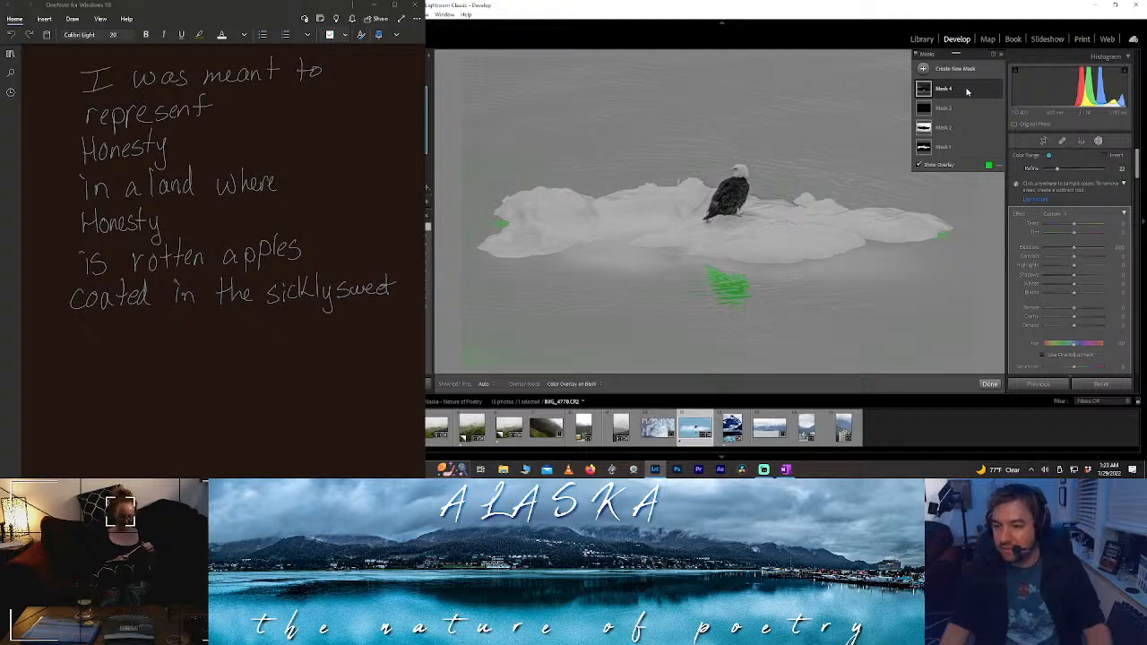
- Subtract the stray mask areas at both ends of the ice with a brush at size 10 and Flow 100
left_click(966, 90)
left_click(991, 118)
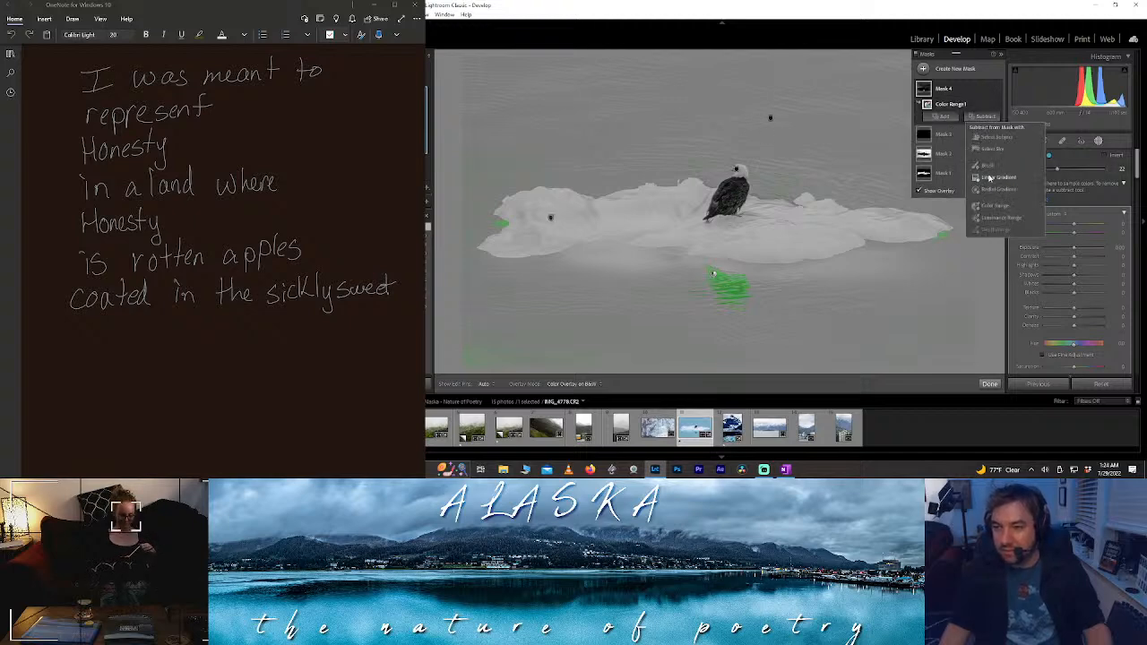
left_click(986, 165)
scroll(938, 242, "up", 3)
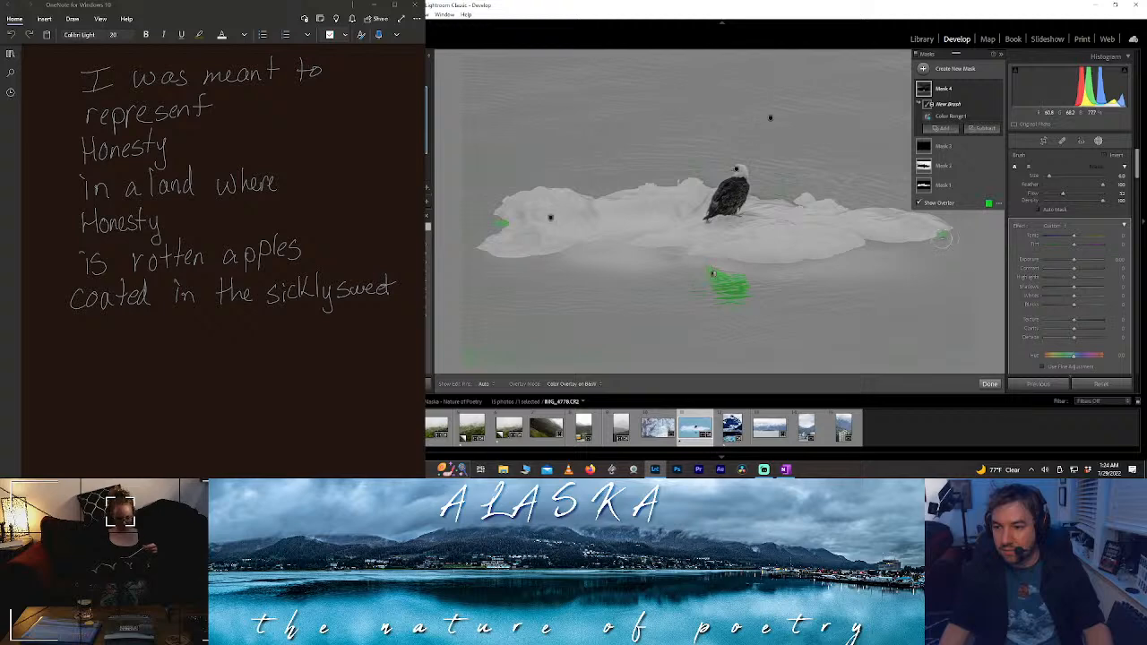
left_click(944, 240)
left_click_drag(1089, 197, 1117, 197)
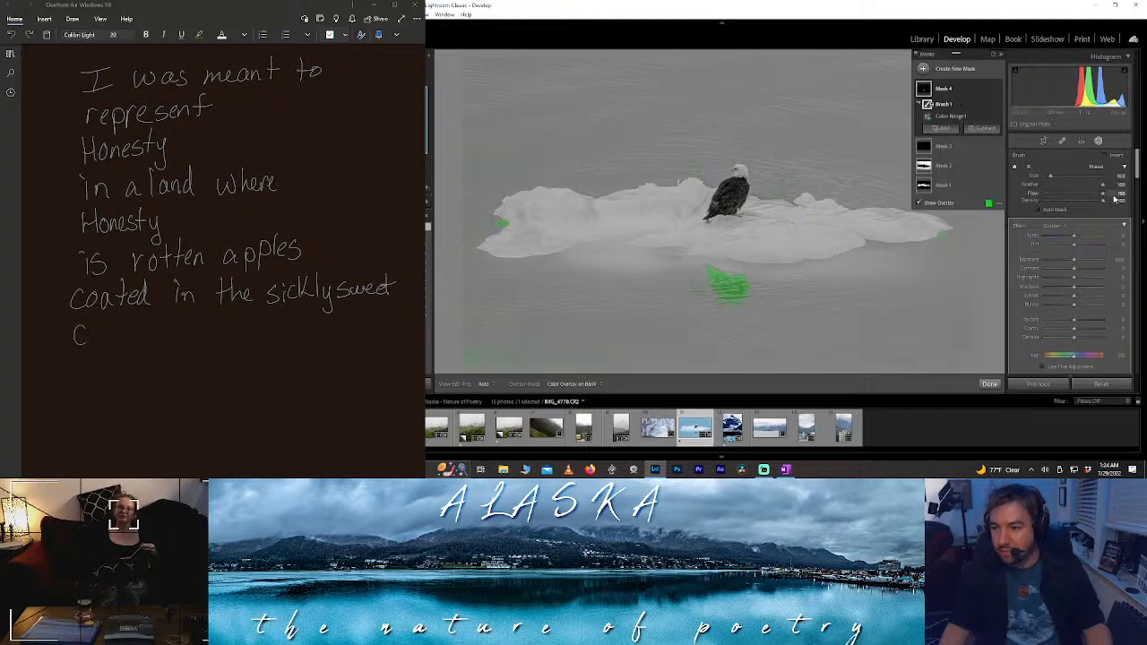
left_click_drag(959, 236, 943, 238)
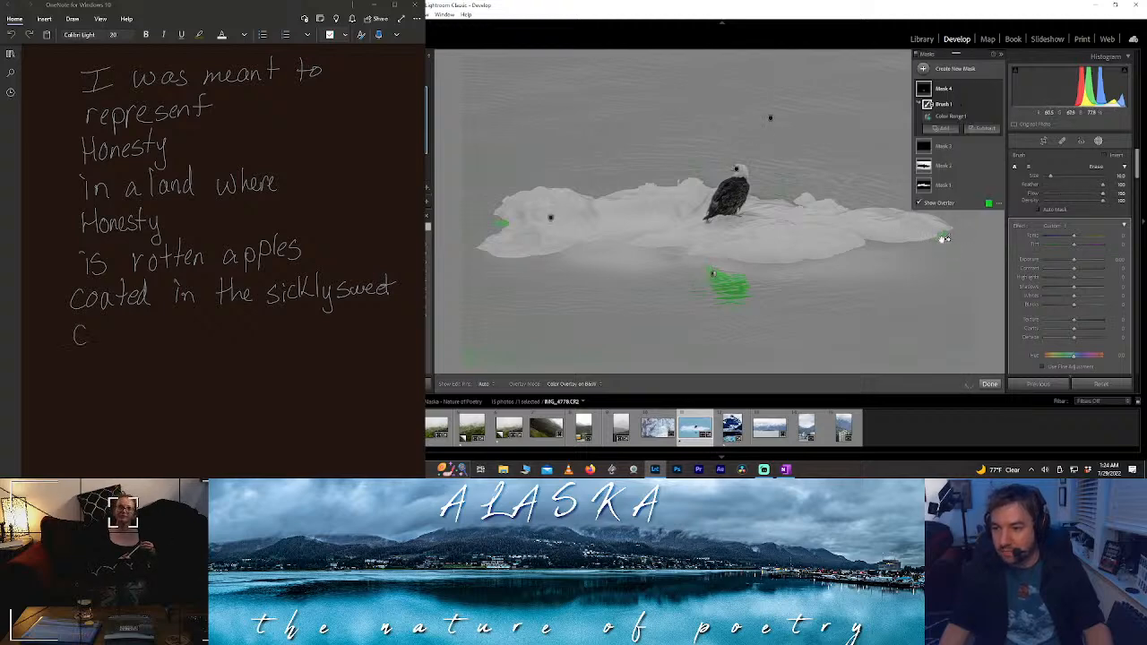
key("h")
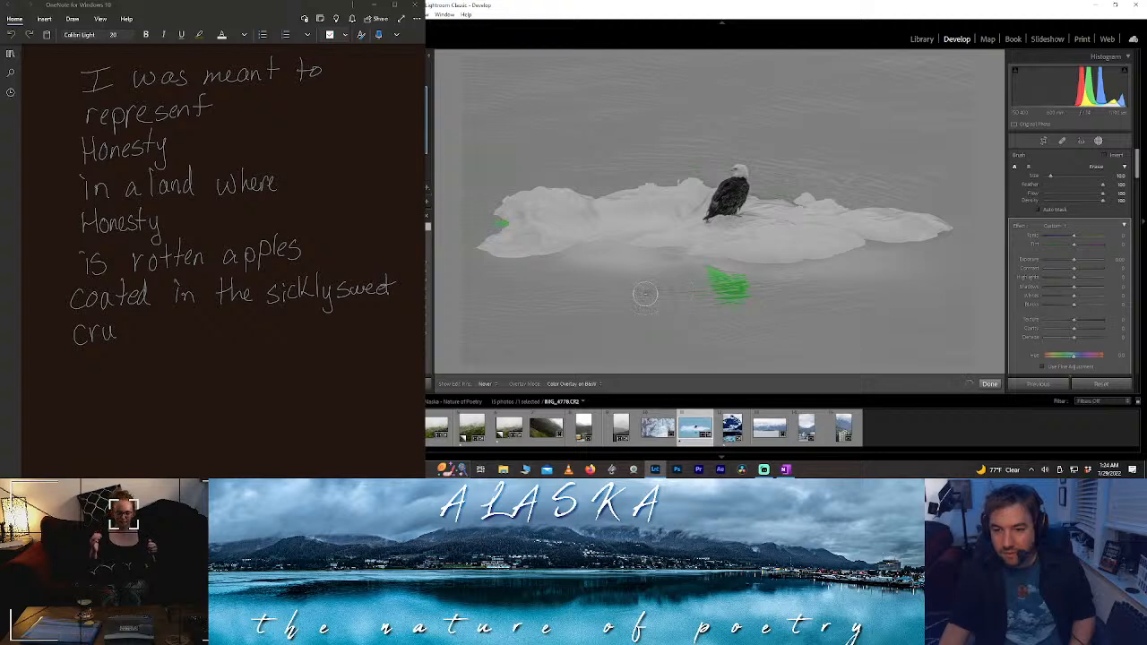
left_click_drag(503, 226, 478, 218)
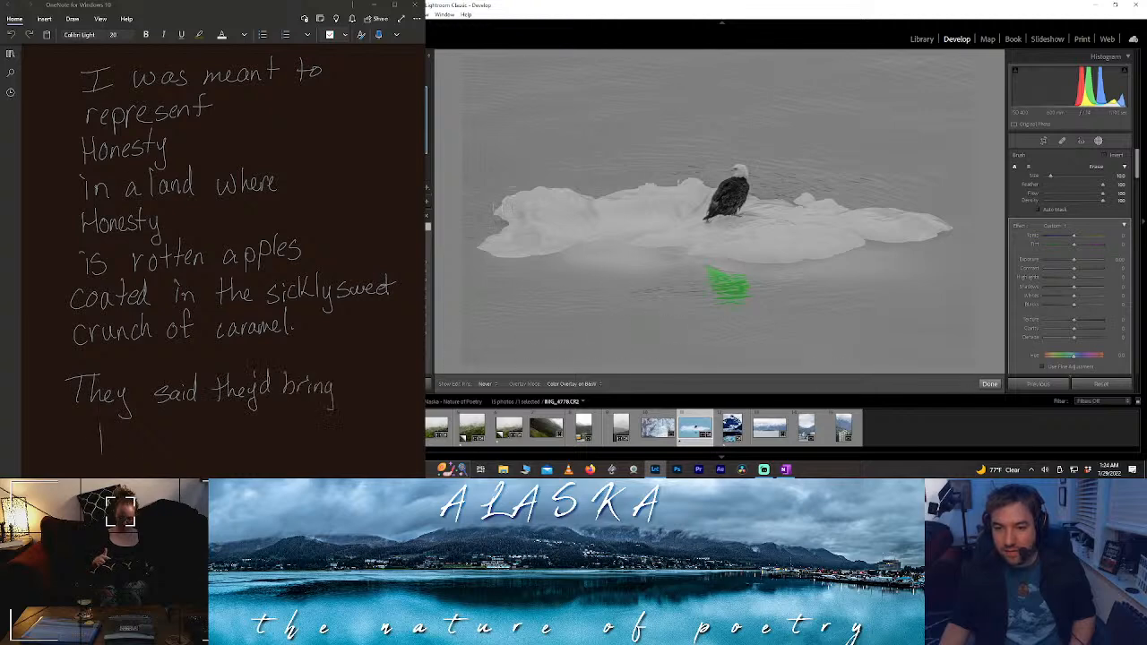
key("h")
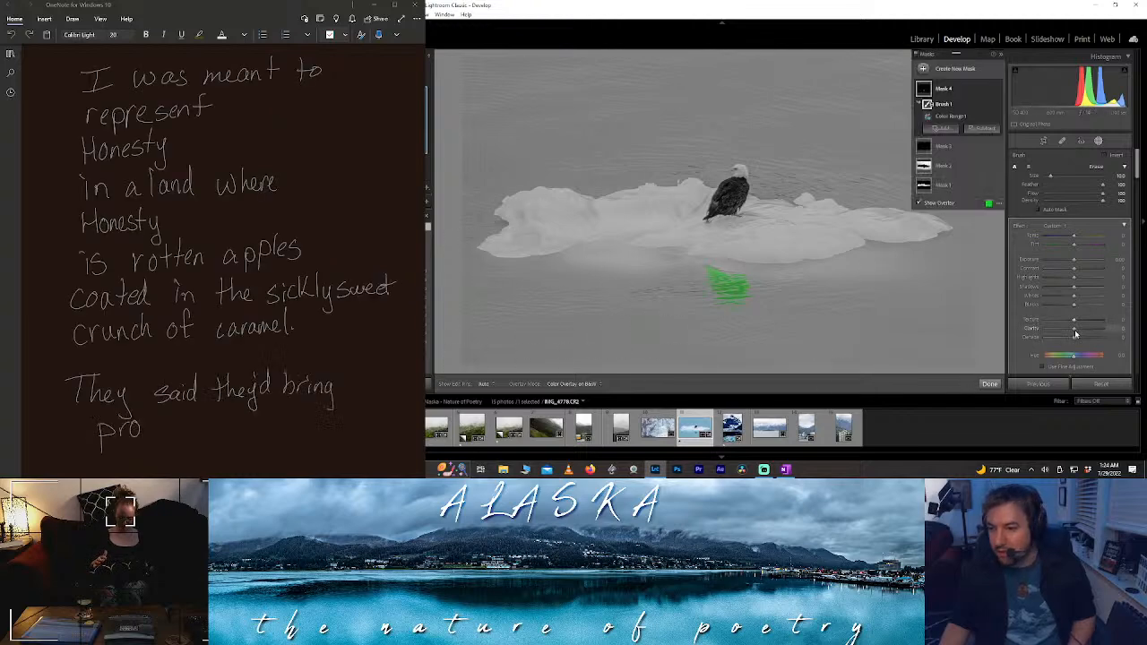
- Set the reflection mask's Clarity to about 60, Dehaze about 18, Shadows -22 and Texture -100, and finish masking
mouse_move(1075, 334)
left_mouse_down()
mouse_move(1106, 331)
mouse_move(1079, 341)
left_mouse_up()
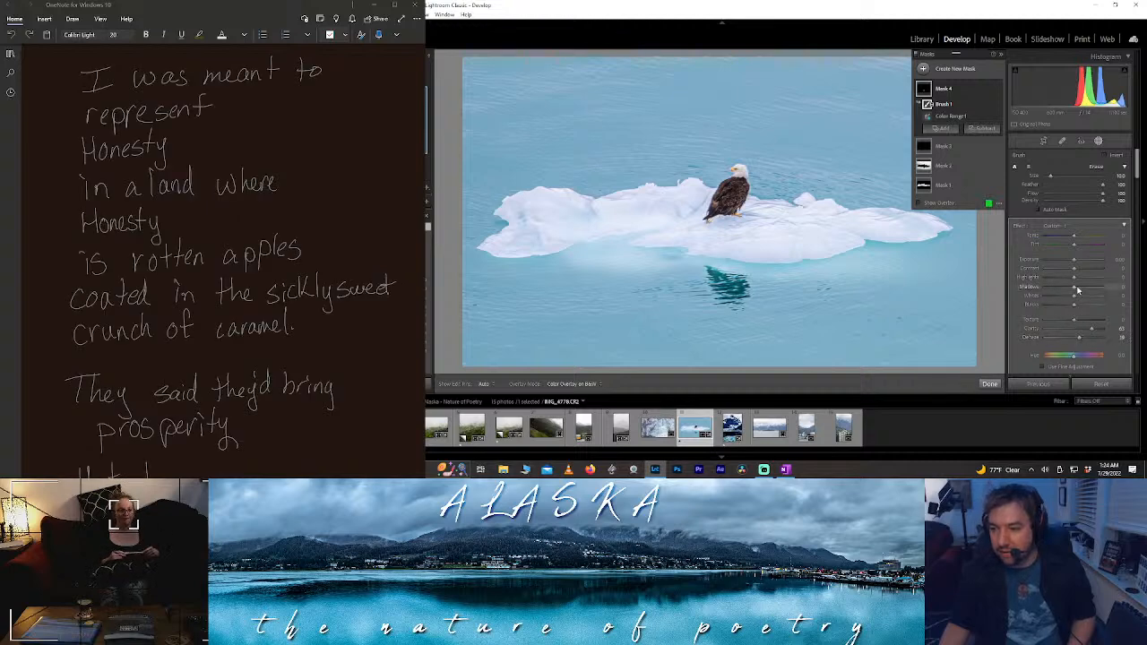
left_click_drag(1076, 289, 994, 277)
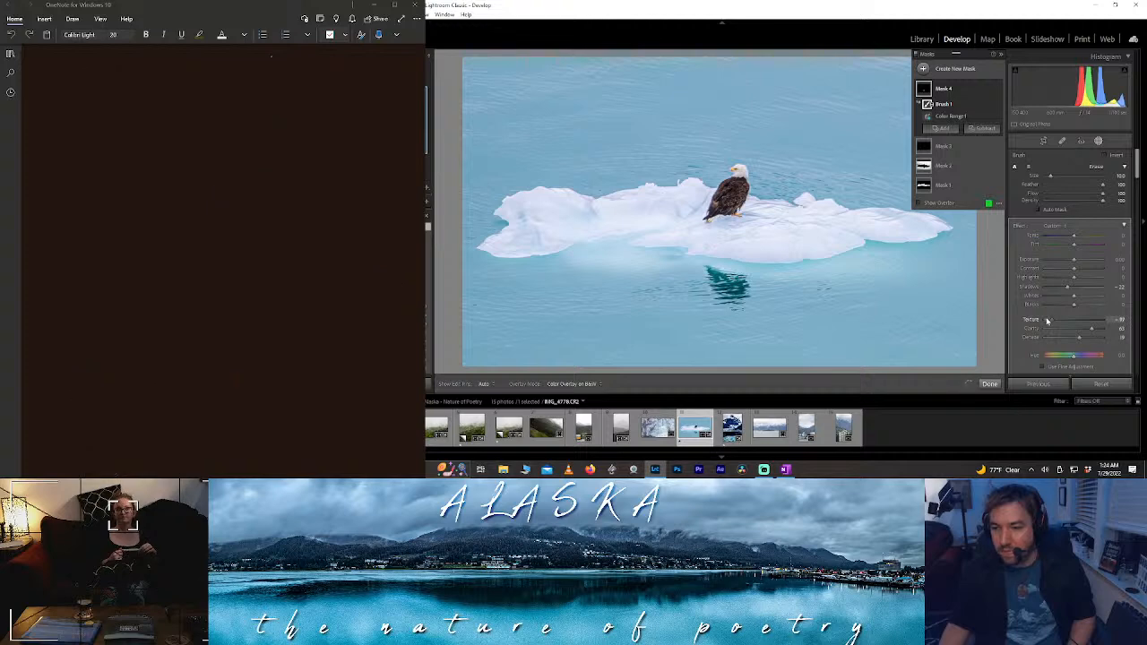
left_click_drag(1066, 322, 1003, 313)
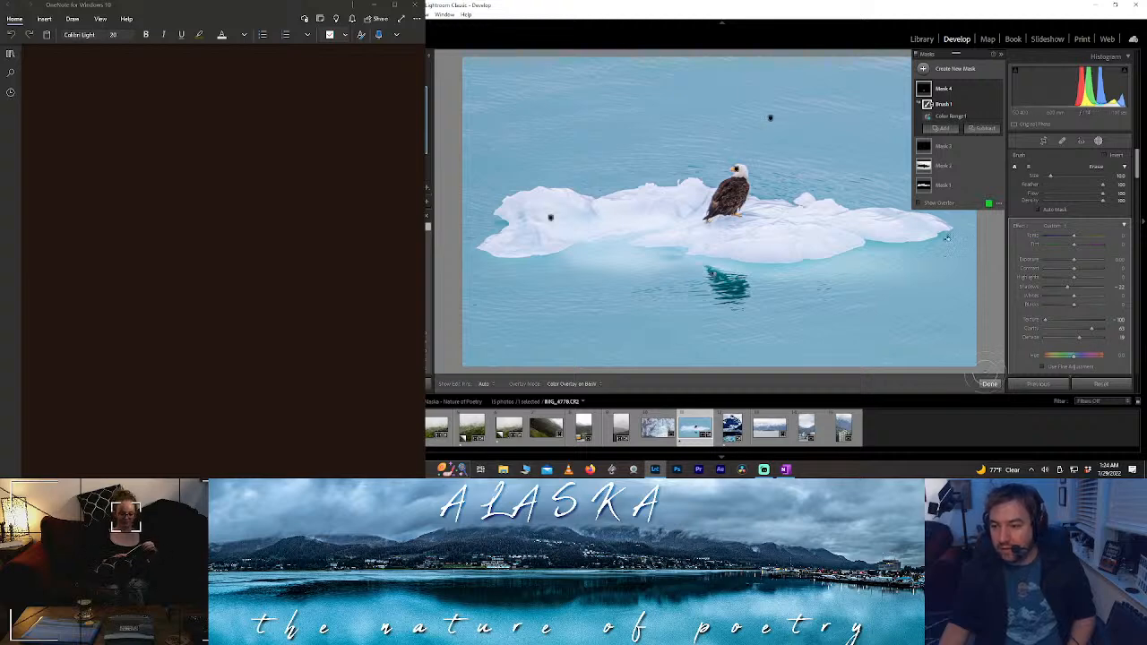
left_click(989, 385)
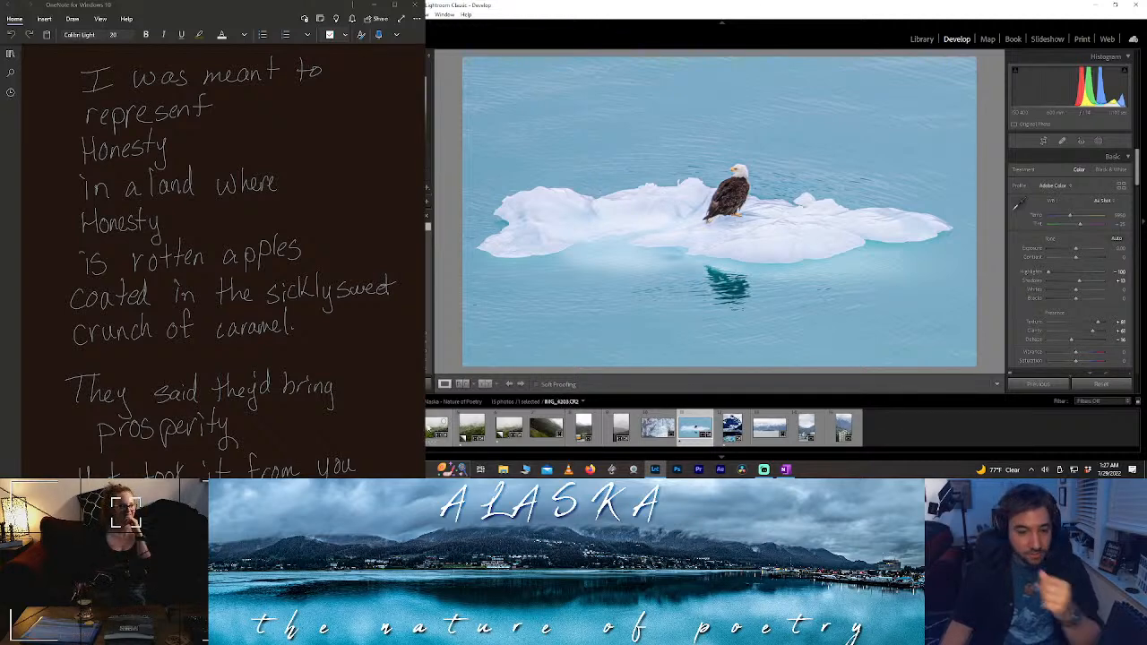
- Look through the collection's utility-pole, container-yard, waterfront-city and apartment-tower photos to choose the next one to edit
left_click(435, 430)
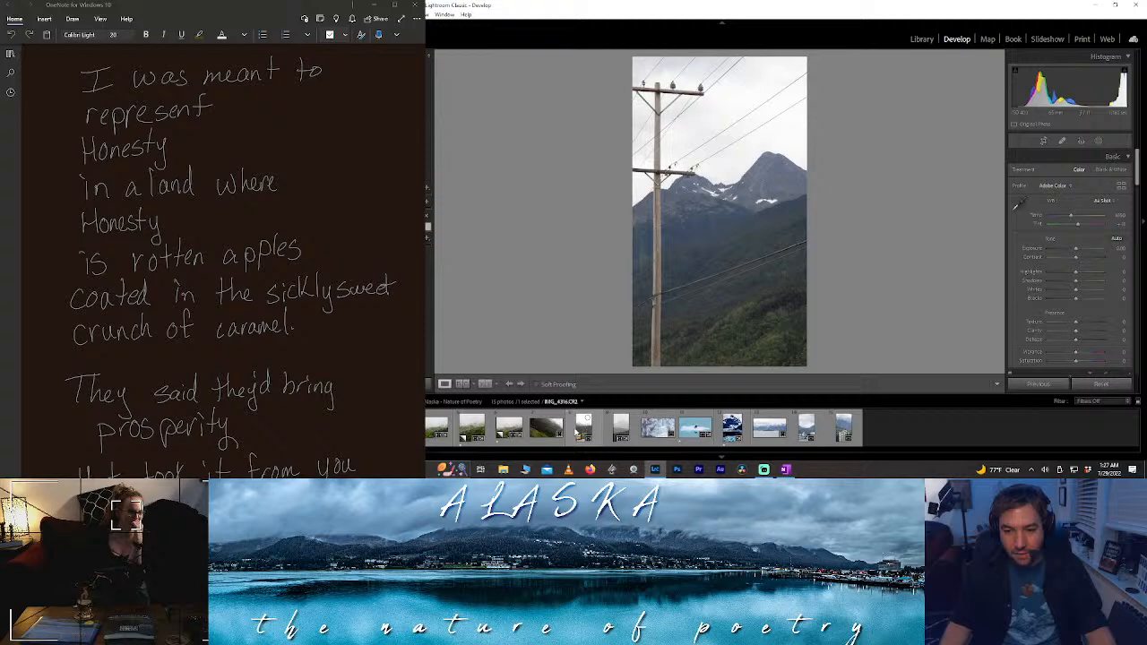
left_click(584, 428)
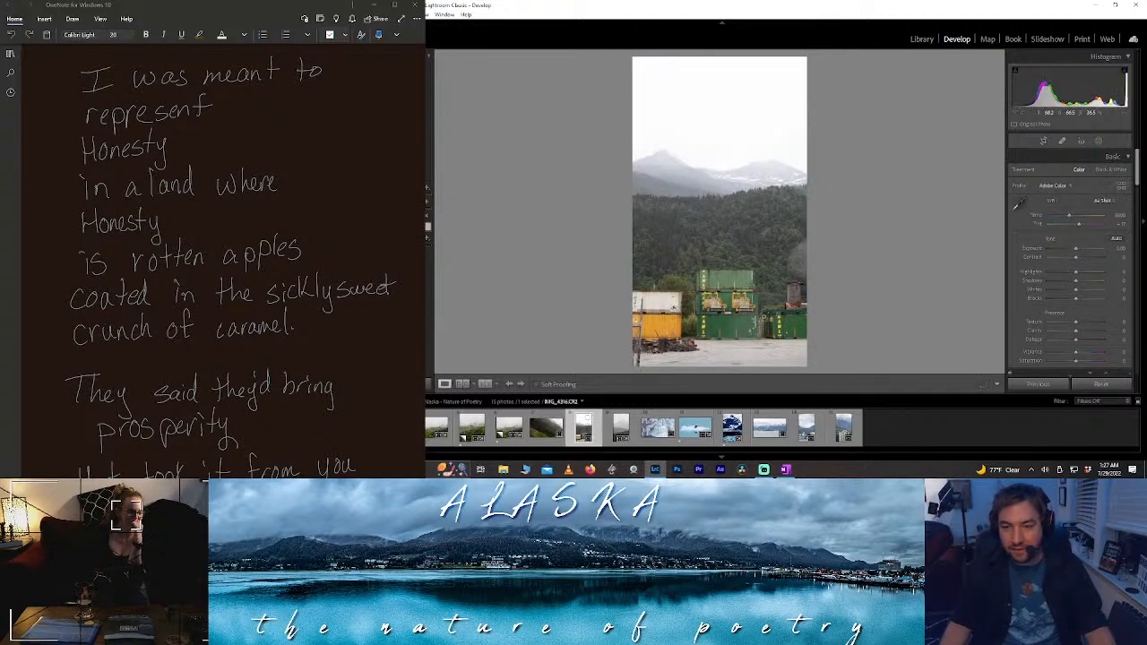
left_click(806, 428)
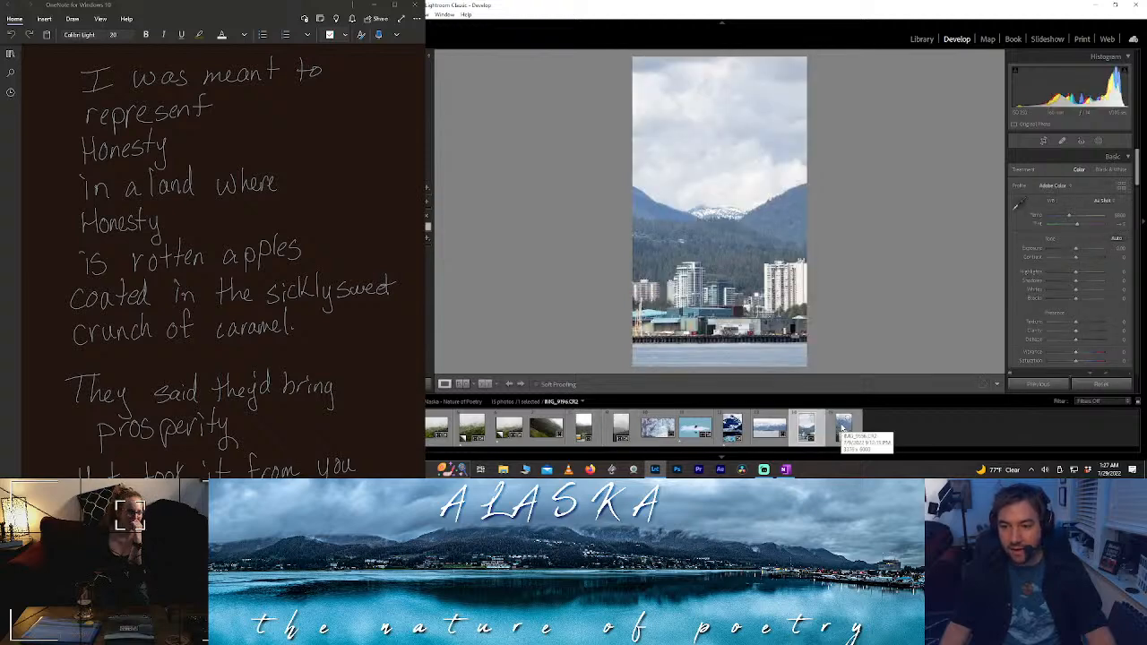
left_click(842, 428)
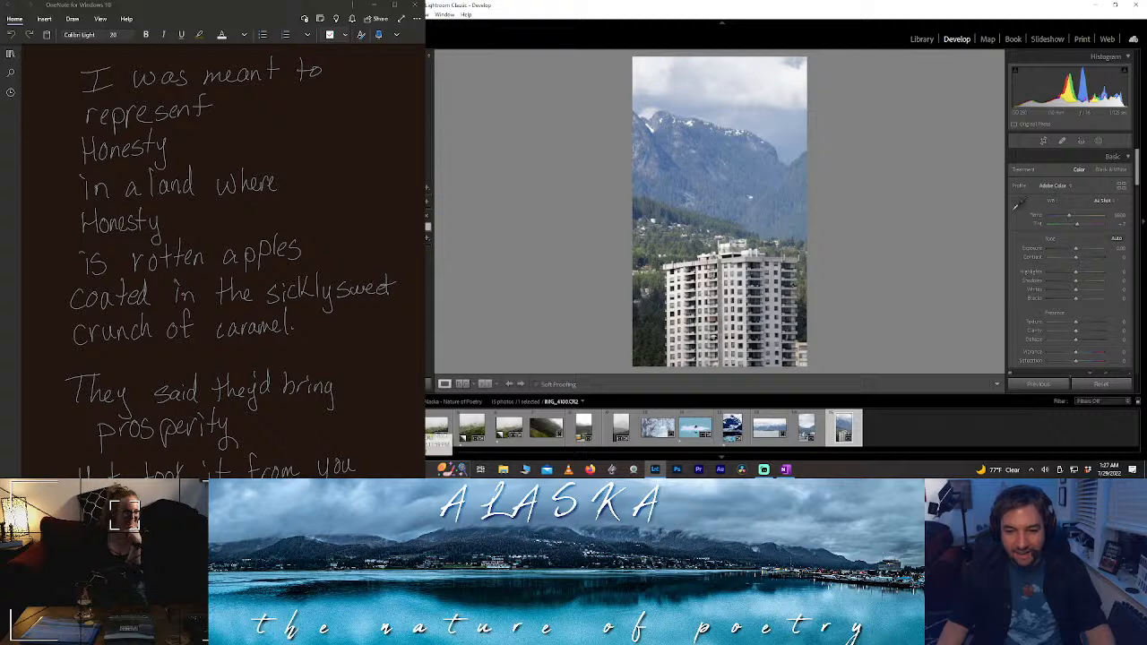
- Open the utility-pole mountain photo and widen its crop on both sides to the full original frame
left_click(438, 431)
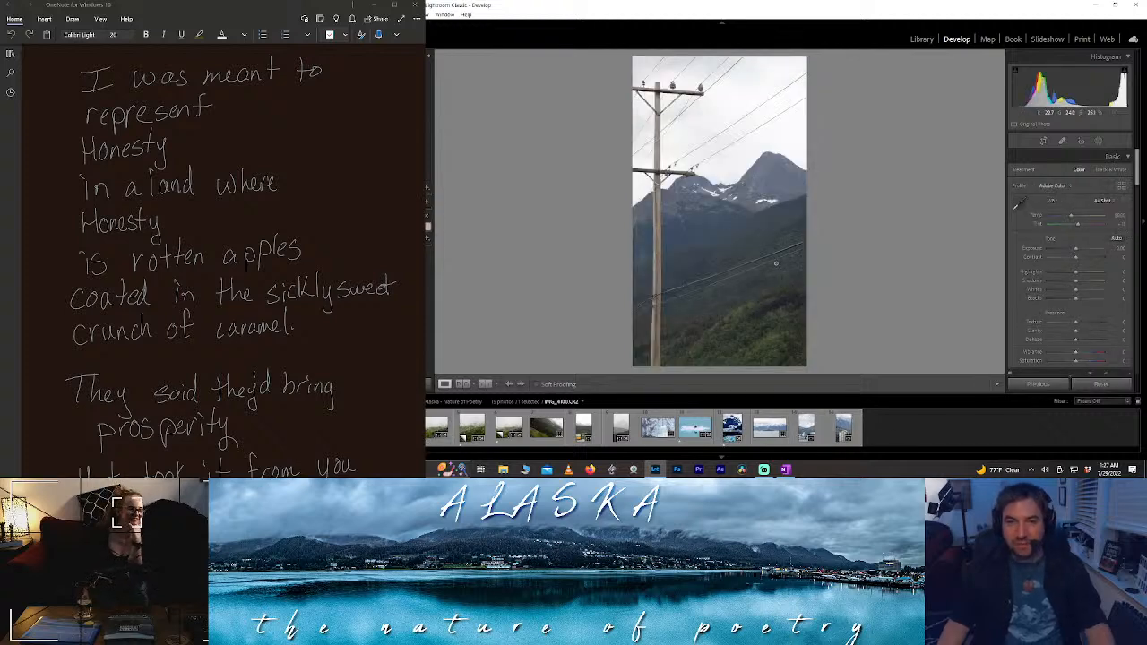
left_click(1044, 144)
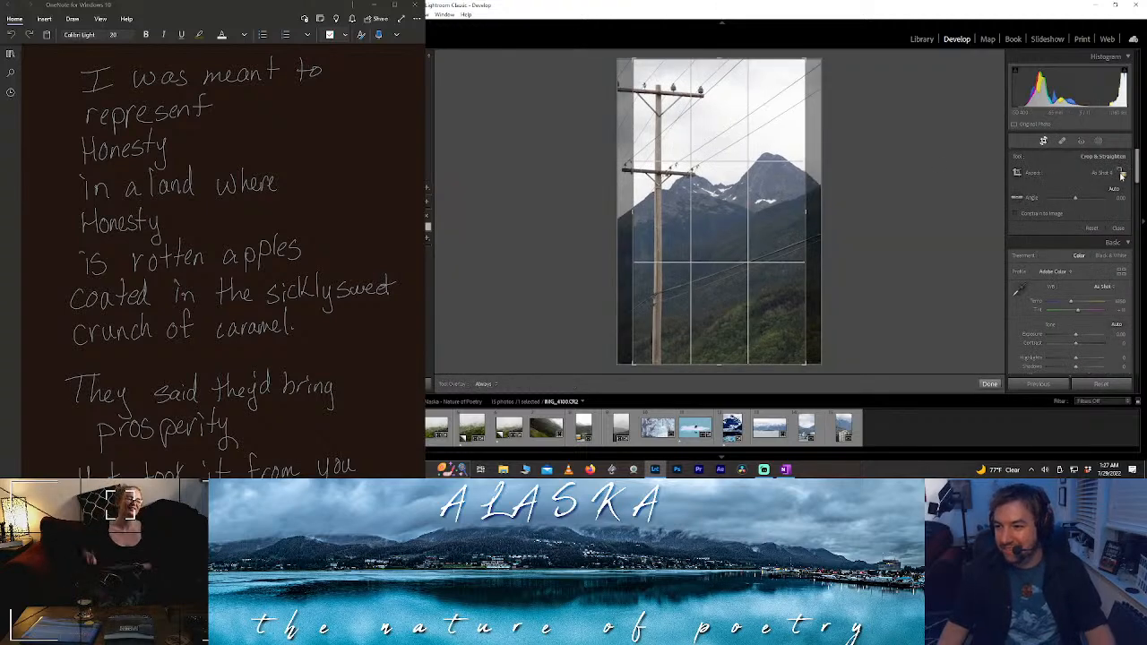
left_click_drag(634, 202, 616, 202)
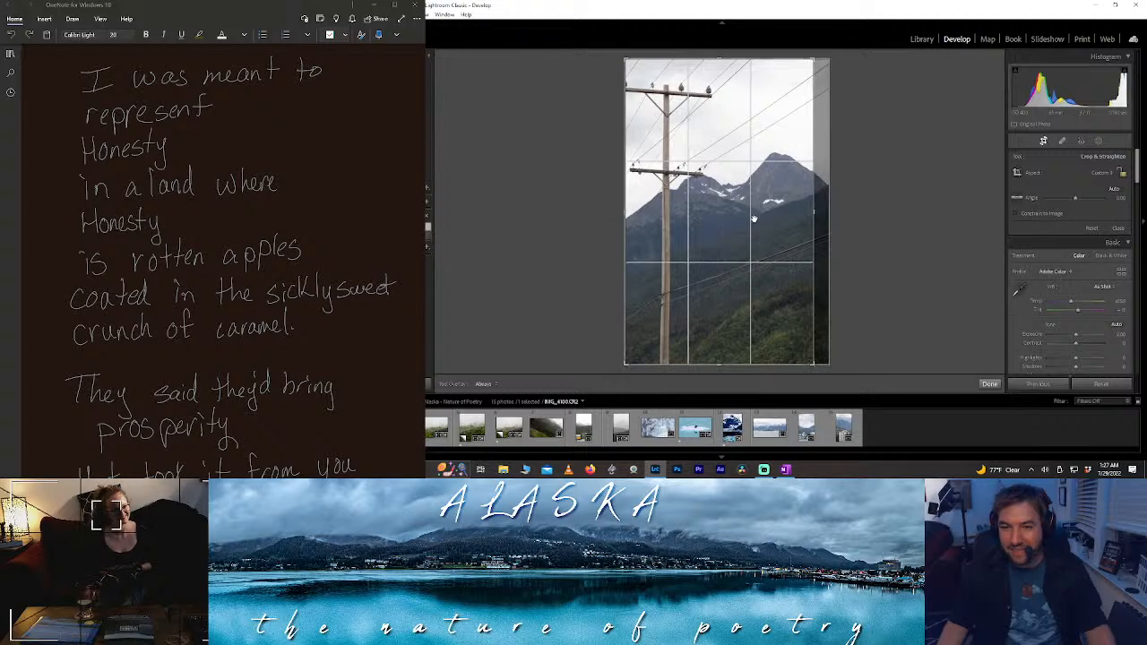
left_click_drag(818, 212, 852, 213)
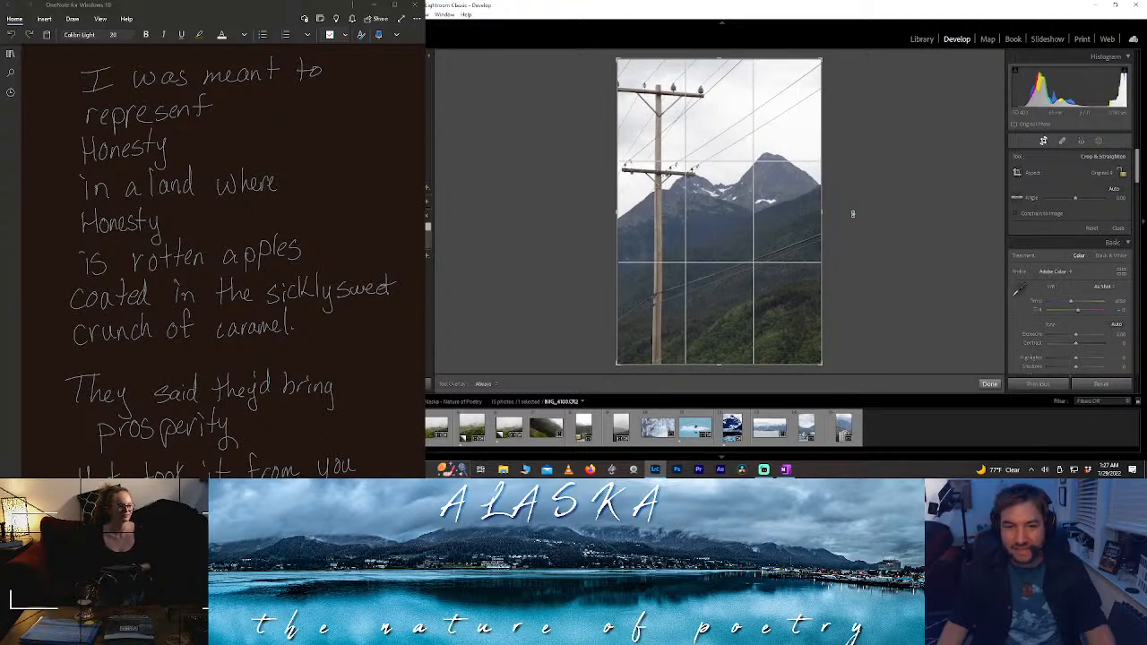
- Finish the utility-pole photo's crop and set its Clarity to +66 and Dehaze to +34
left_click(989, 384)
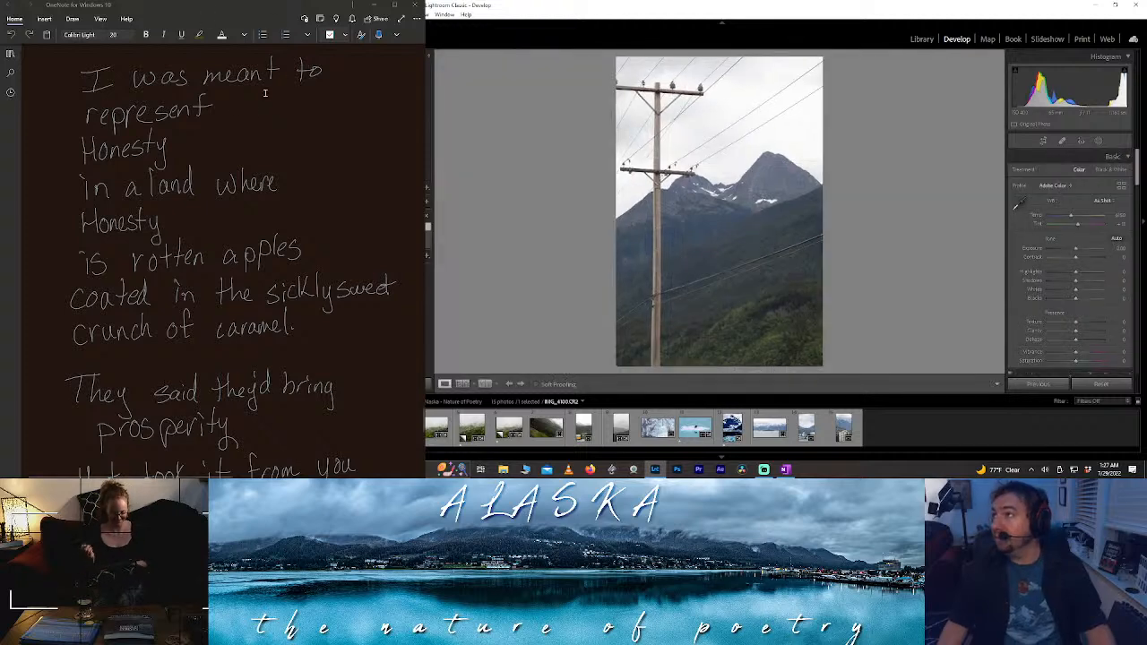
scroll(251, 120, "down", 8)
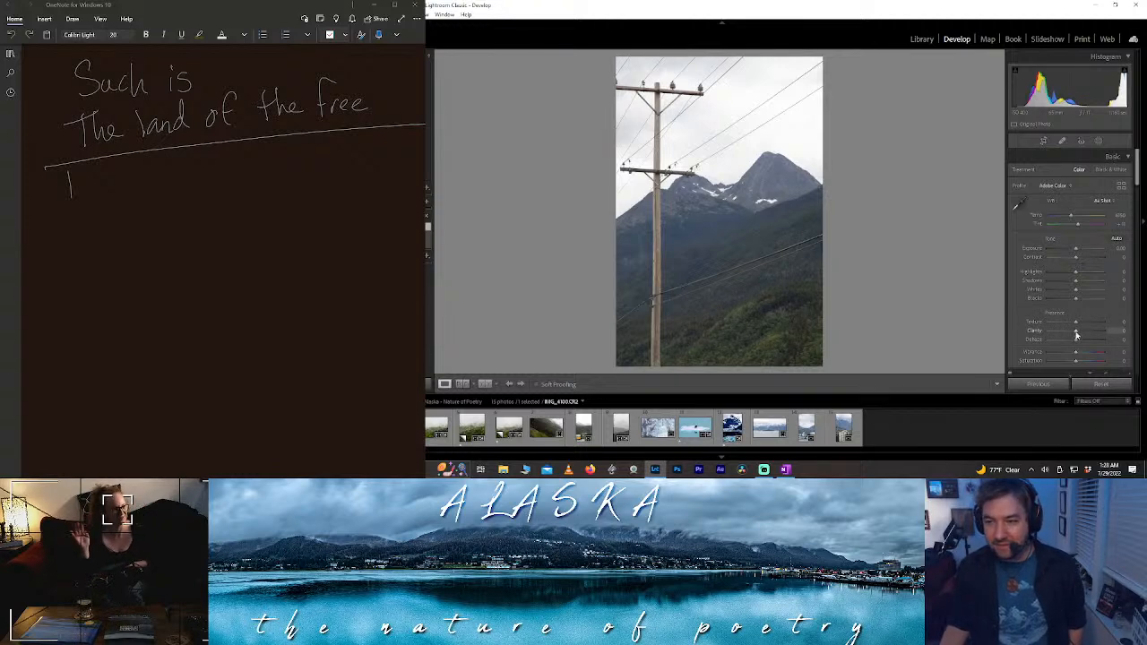
left_click_drag(1076, 335, 1092, 334)
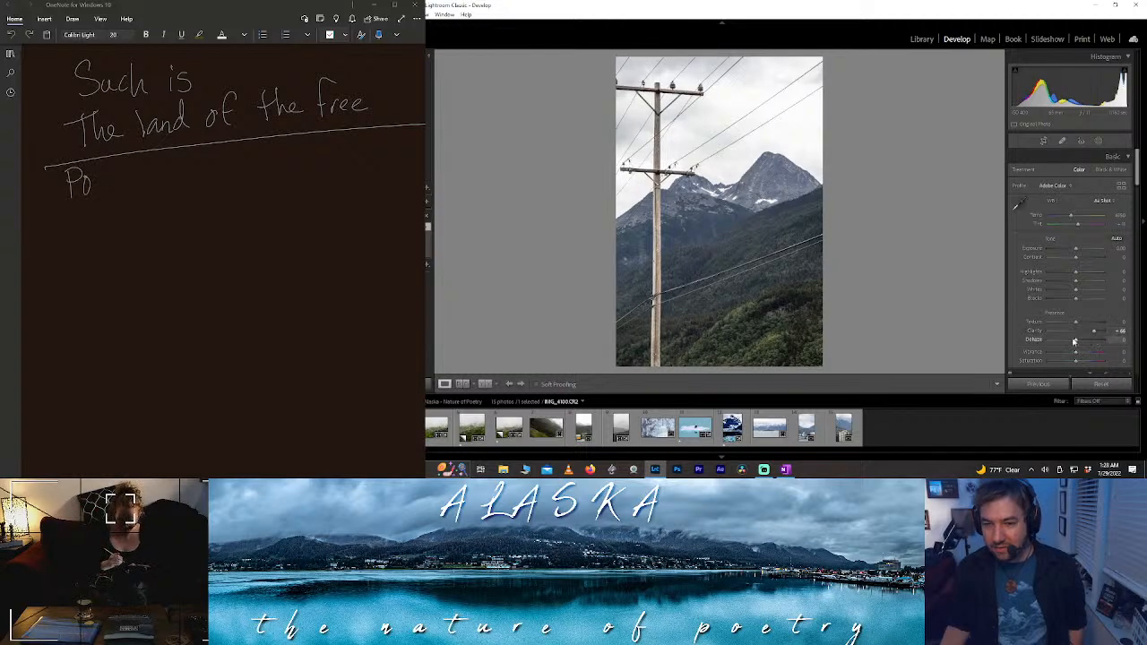
left_click_drag(1074, 342, 1086, 342)
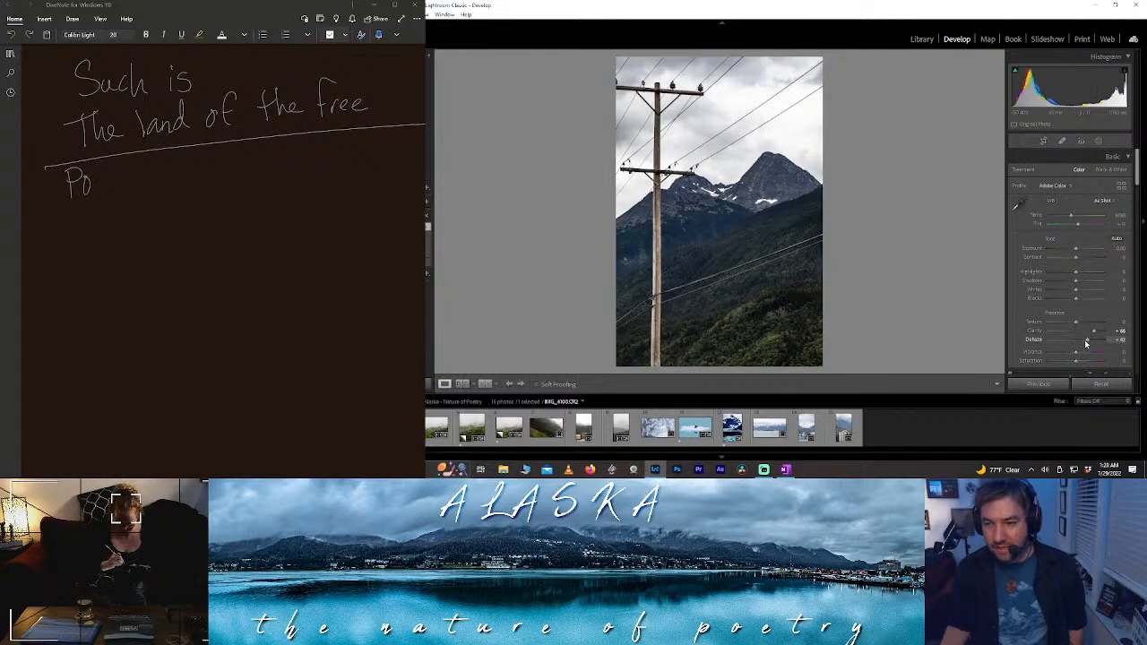
double_click(1085, 341)
left_click(1086, 341)
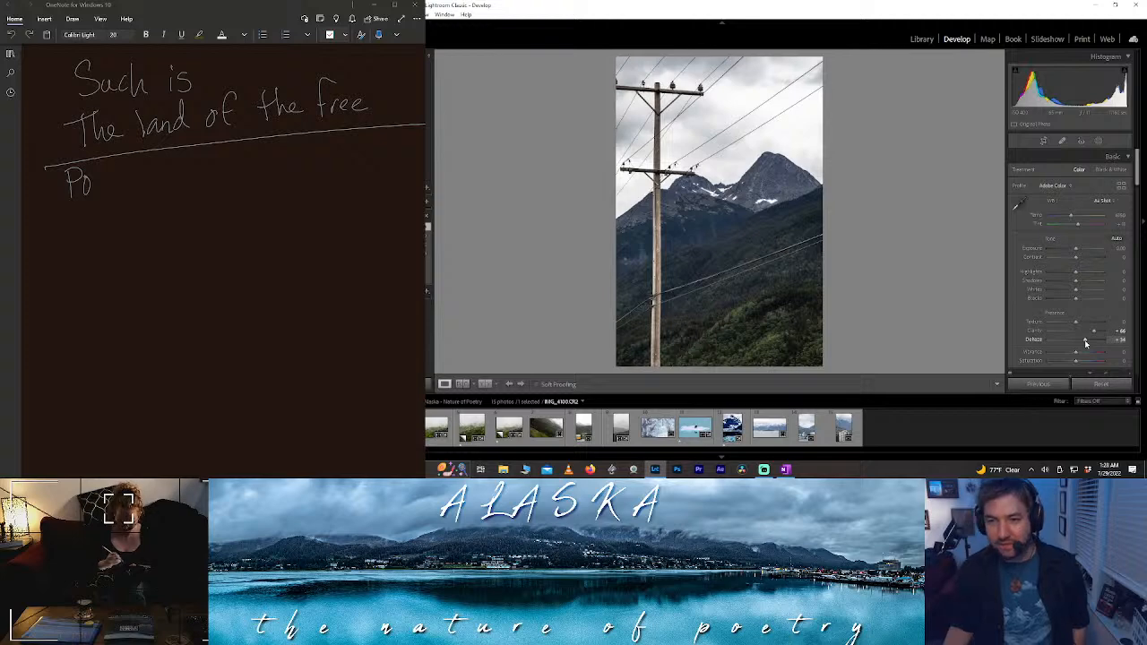
- Crop away a strip of dark hillside below and a thinner strip of sky above, keeping the full width
left_click(1043, 140)
left_click_drag(734, 367, 733, 343)
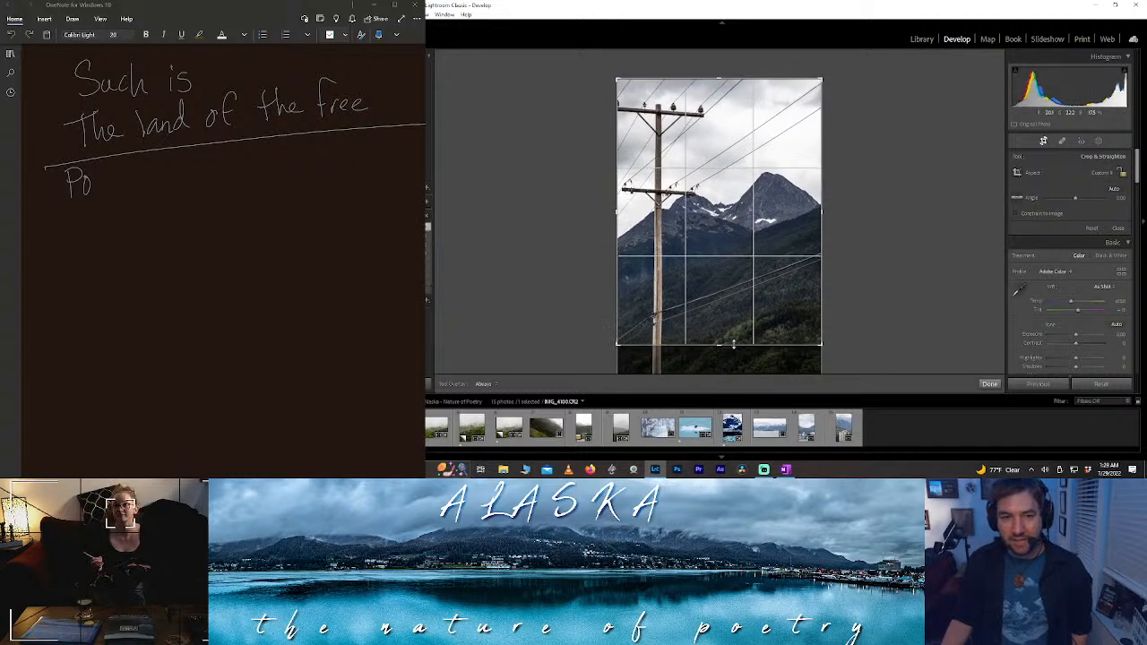
left_click_drag(690, 79, 691, 87)
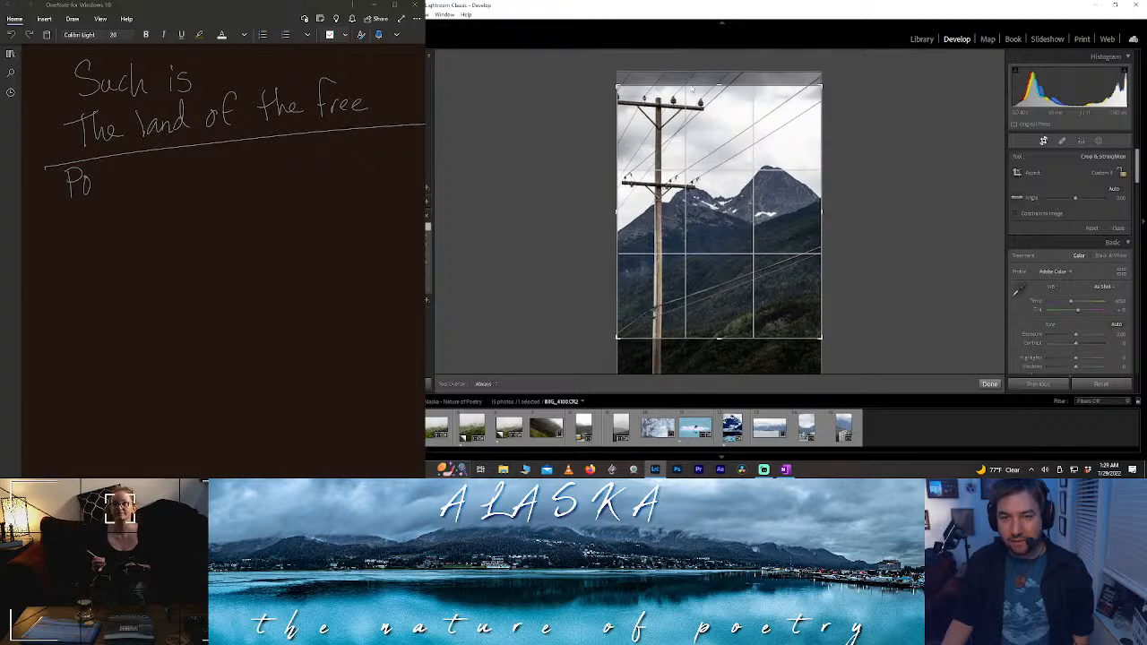
left_click(989, 384)
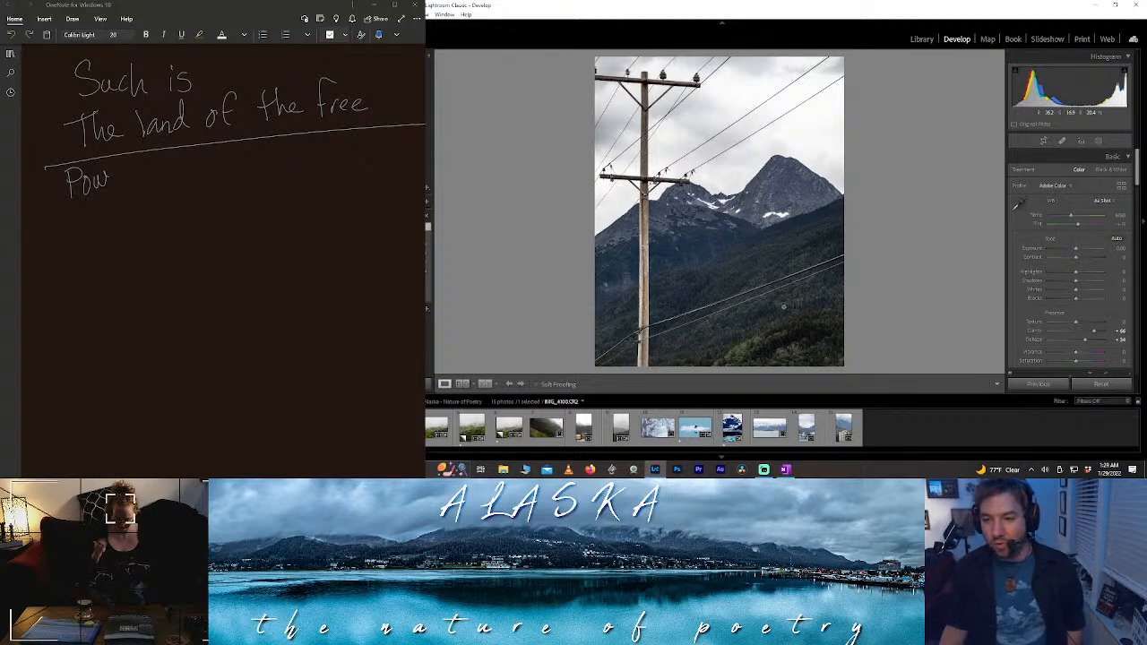
- Set the photo's Highlights to -56, Shadows to +53, Whites to +24 and Blacks to +16
mouse_move(1076, 273)
left_mouse_down()
mouse_move(1110, 273)
mouse_move(1042, 271)
mouse_move(1105, 284)
mouse_move(1090, 285)
left_mouse_up()
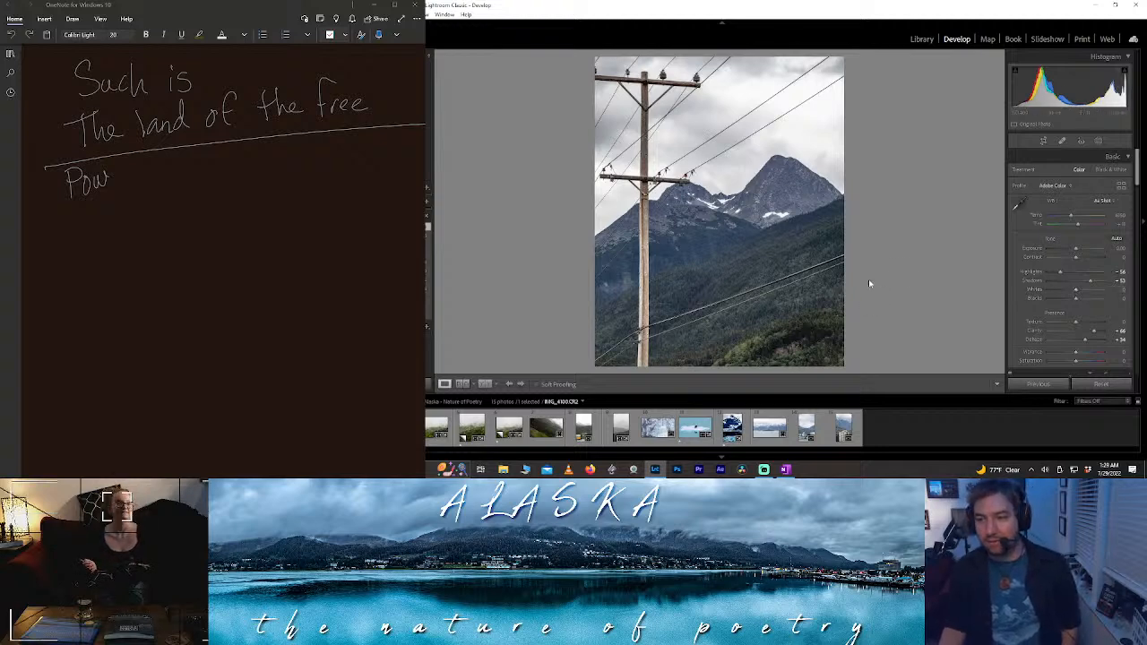
left_click_drag(1075, 290, 1083, 295)
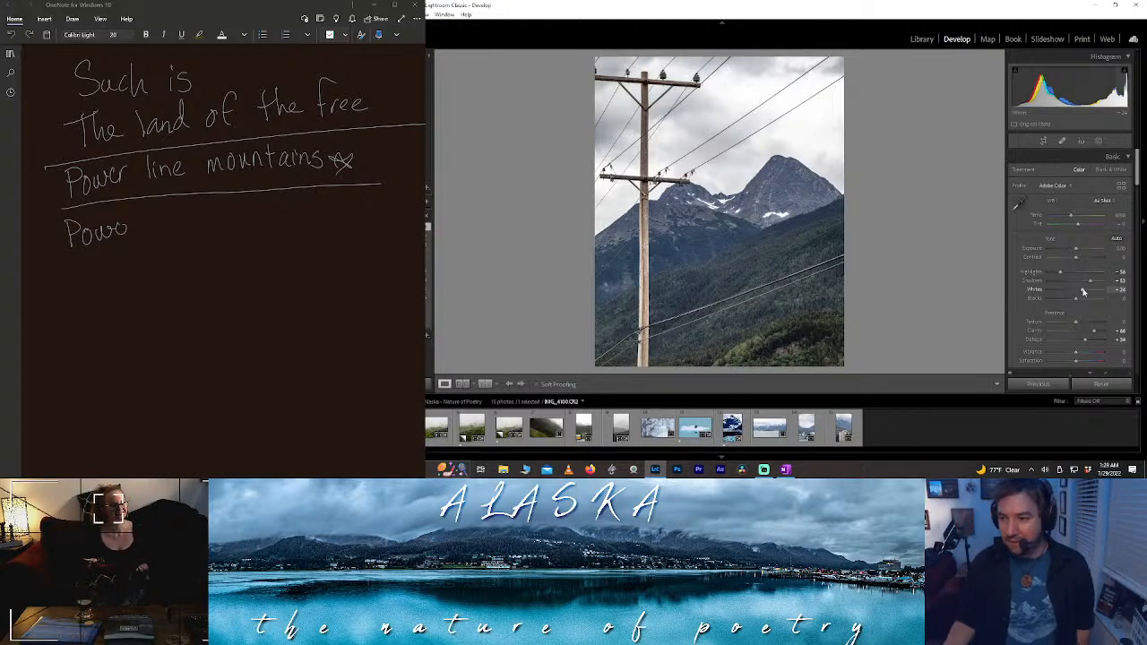
left_click_drag(1075, 298, 1079, 301)
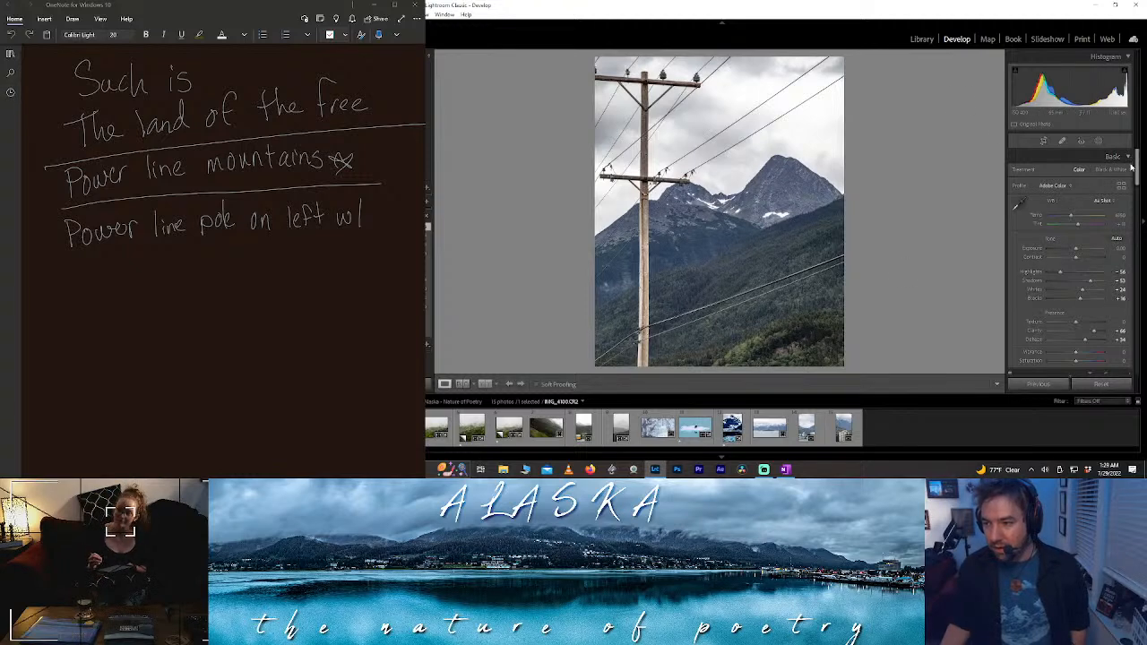
- Try boosting the Orange saturation to bring out the wooden pole
left_click_drag(1138, 169, 1138, 212)
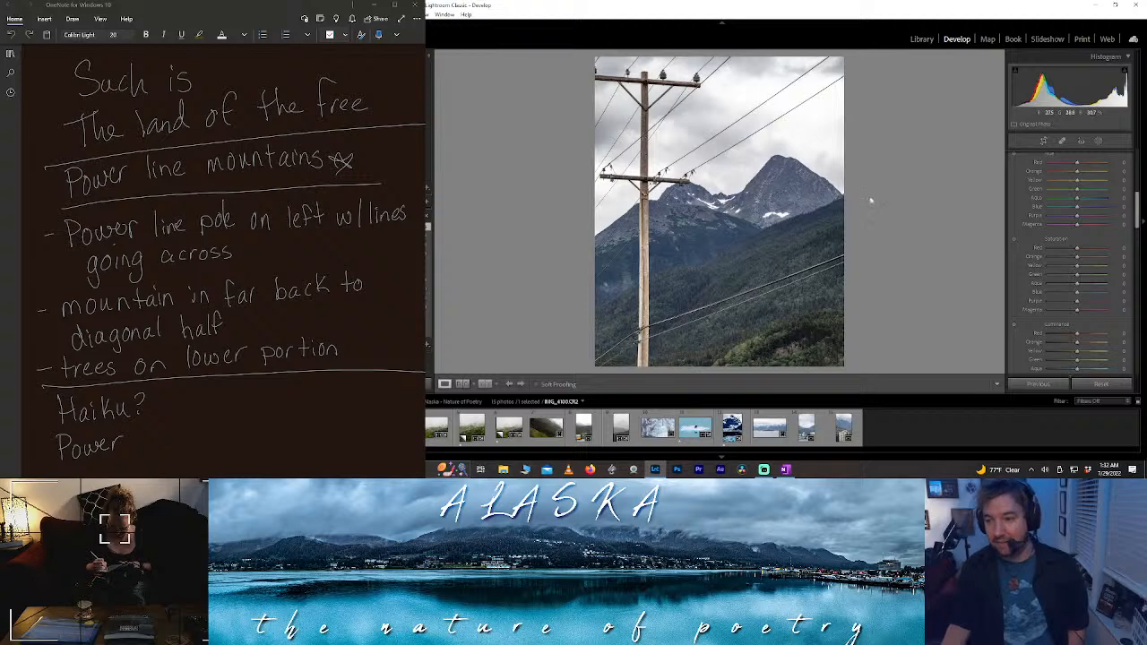
left_click_drag(1076, 258, 1106, 258)
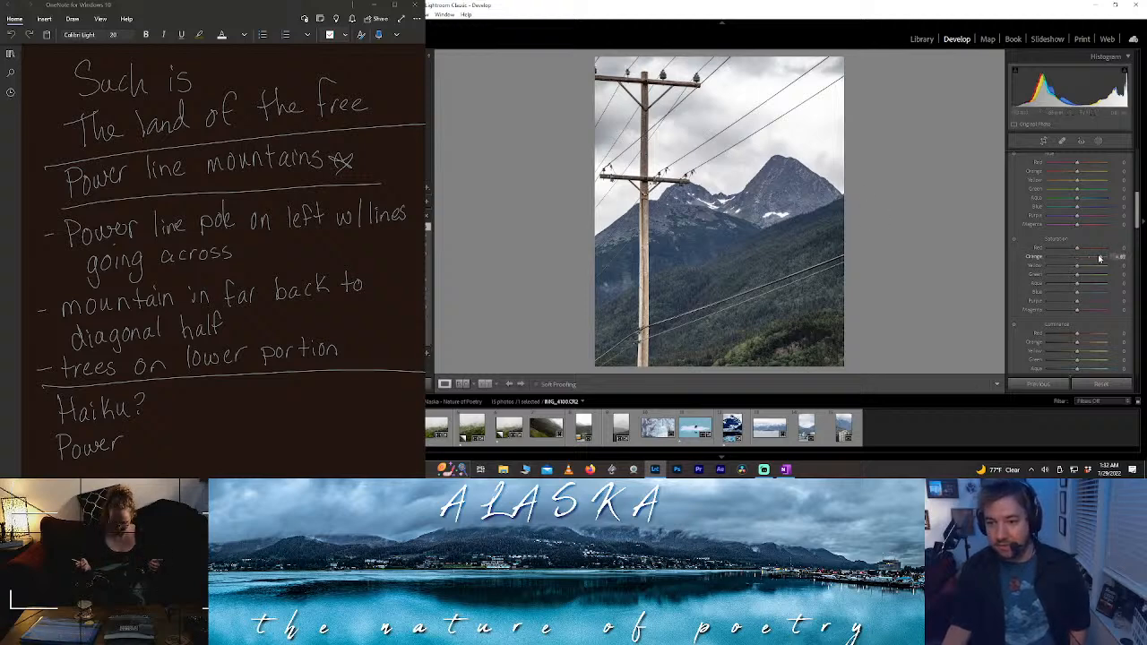
mouse_move(1105, 258)
left_mouse_down()
mouse_move(1003, 259)
mouse_move(1094, 262)
left_mouse_up()
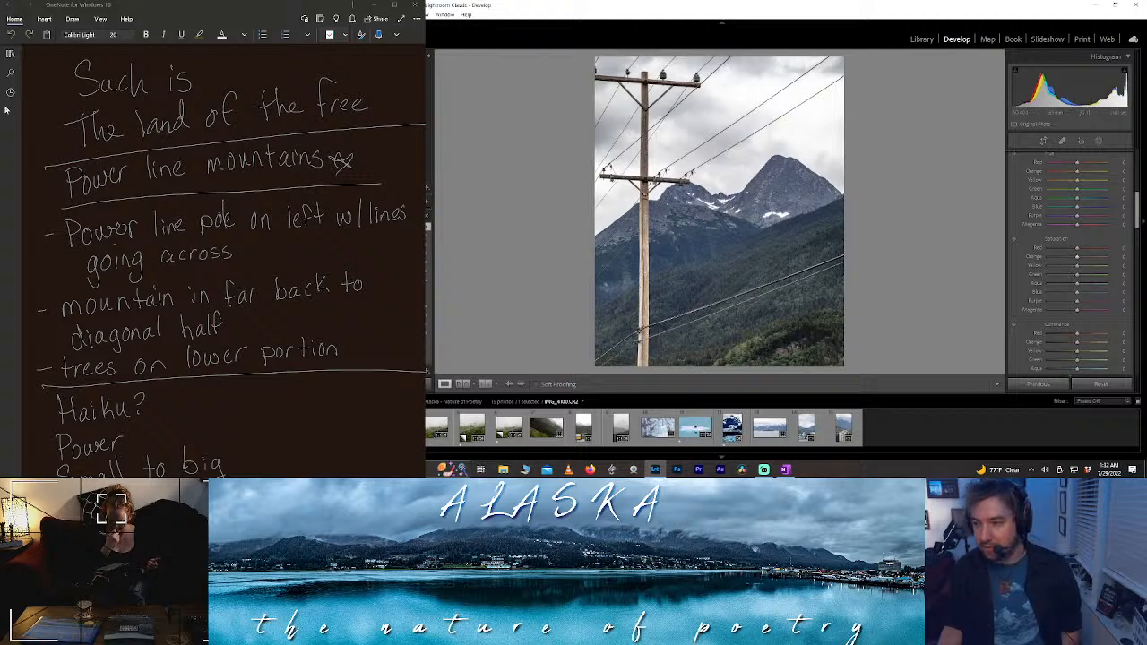
- Raise the whole photo's Texture moderately in the Basic adjustments
left_click_drag(1138, 220, 1138, 170)
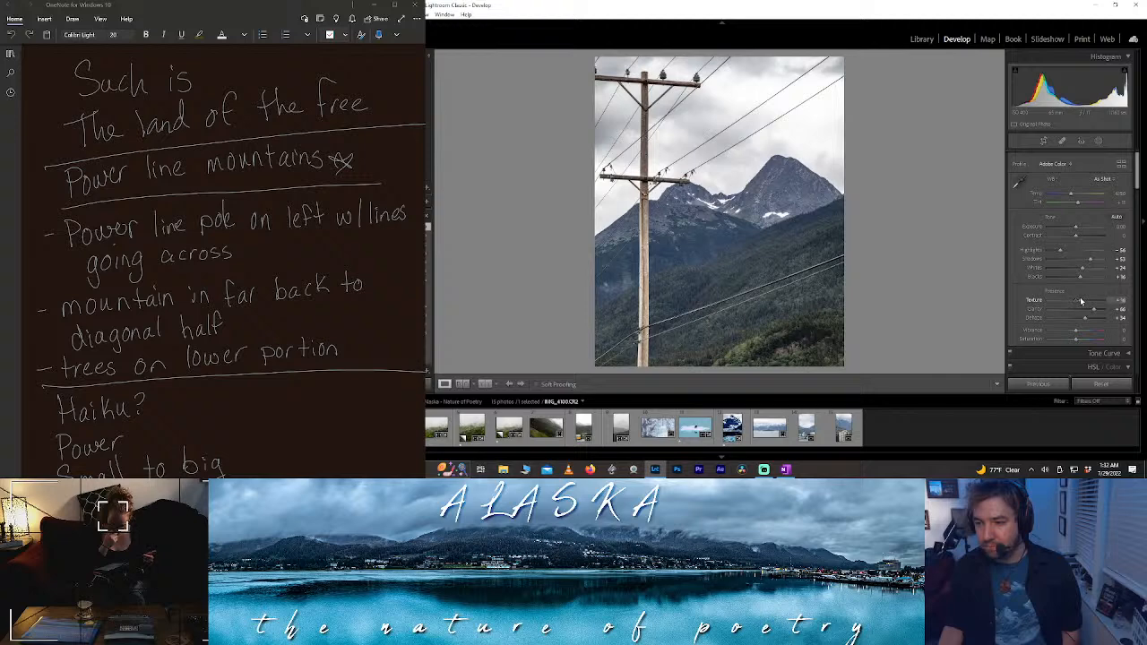
mouse_move(1081, 301)
left_mouse_down()
mouse_move(1105, 303)
mouse_move(1091, 304)
left_mouse_up()
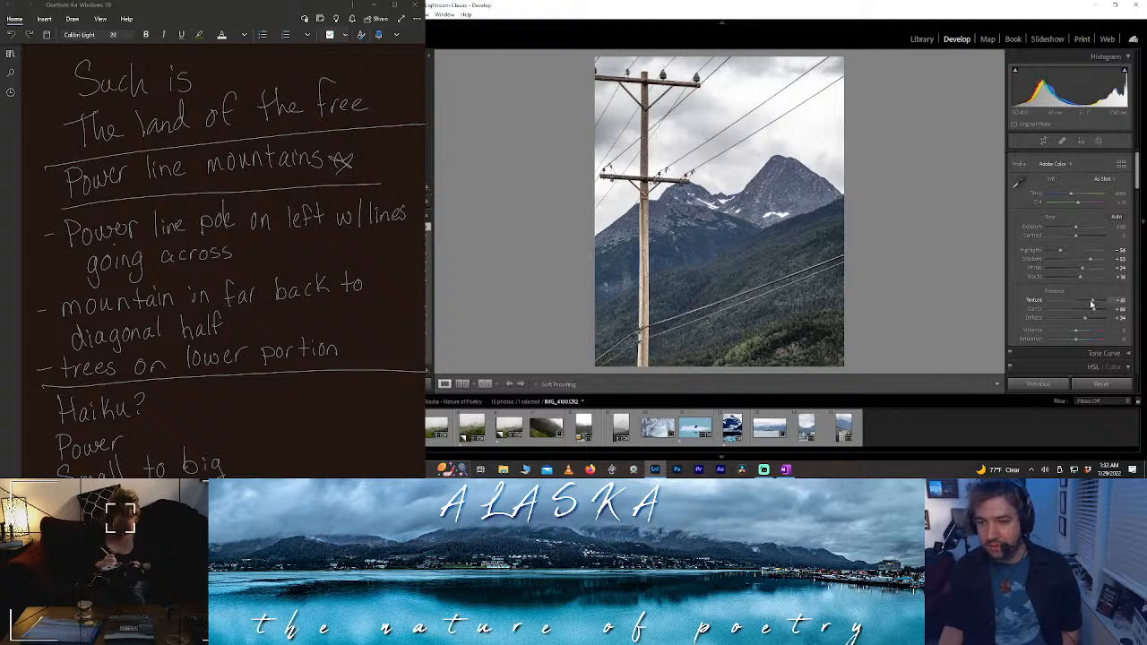
- Add an automatic sky mask and raise its Noise reduction strongly to smooth the clouds
left_click(1098, 141)
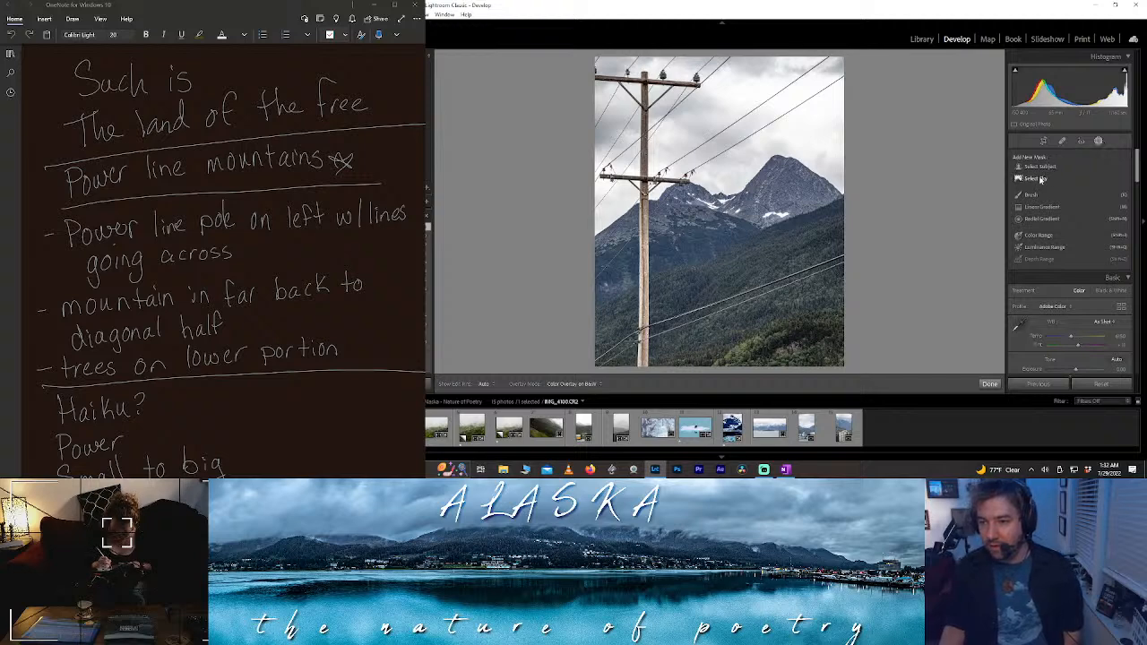
left_click(1041, 179)
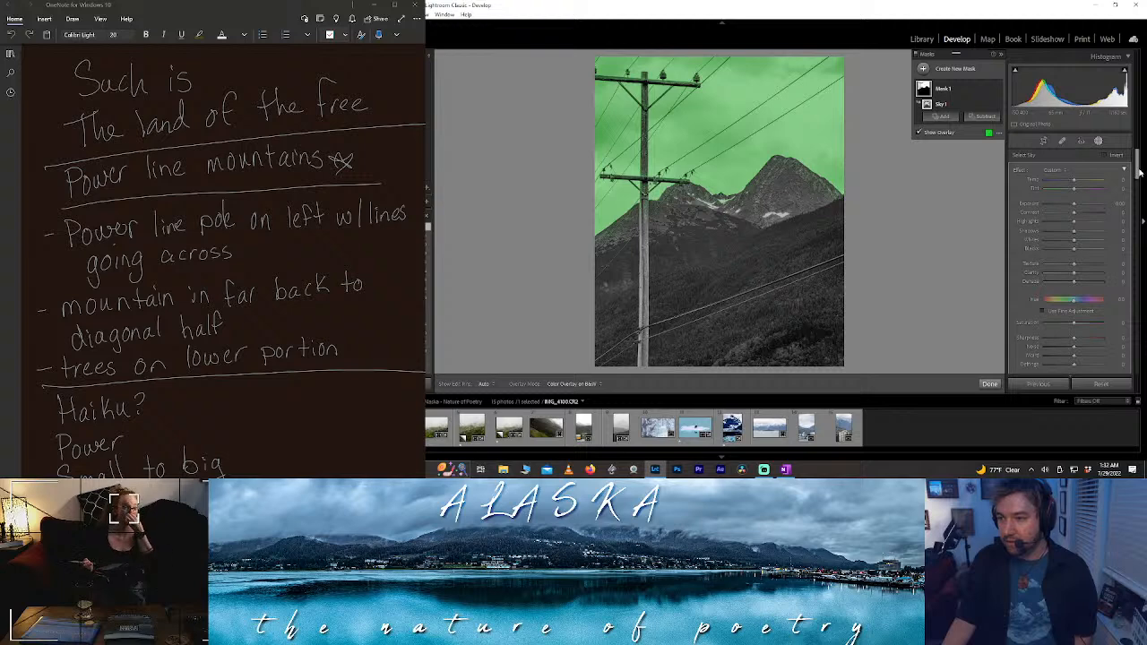
scroll(215, 176, "down", 5)
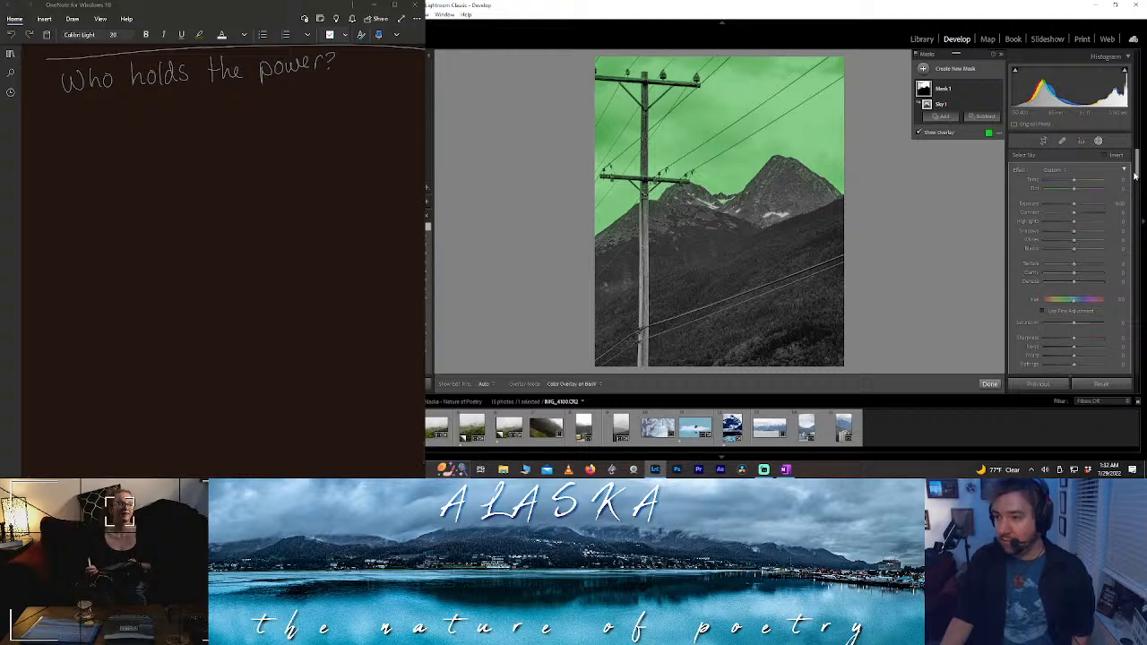
left_click_drag(1136, 175, 1136, 198)
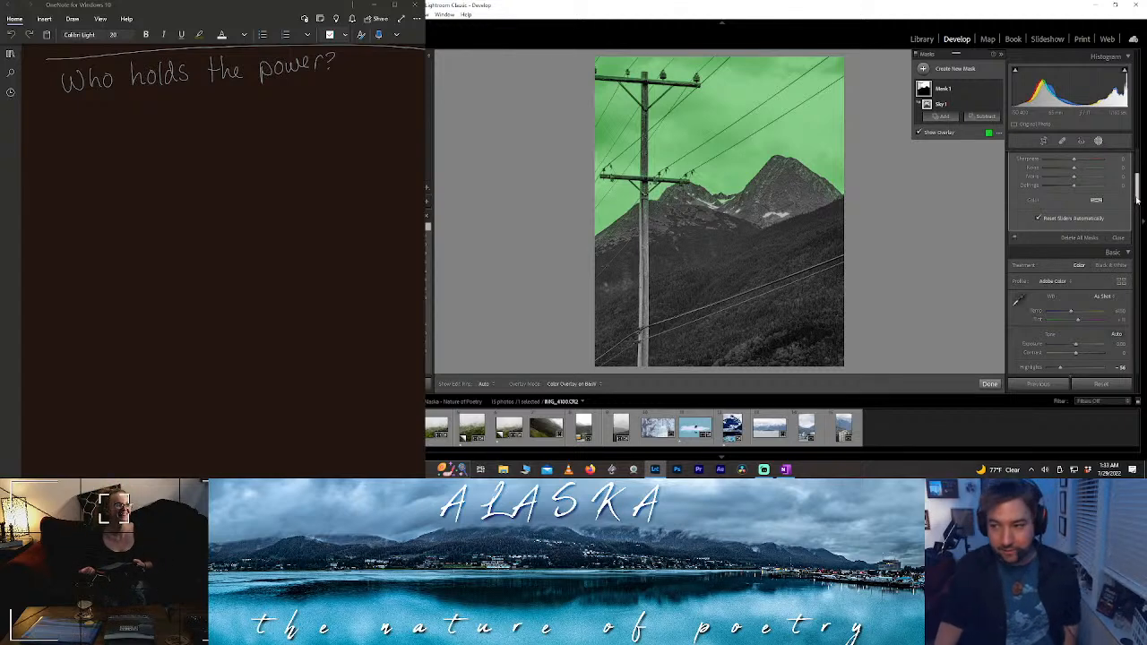
mouse_move(1136, 199)
left_mouse_down()
mouse_move(1133, 246)
mouse_move(1129, 179)
left_mouse_up()
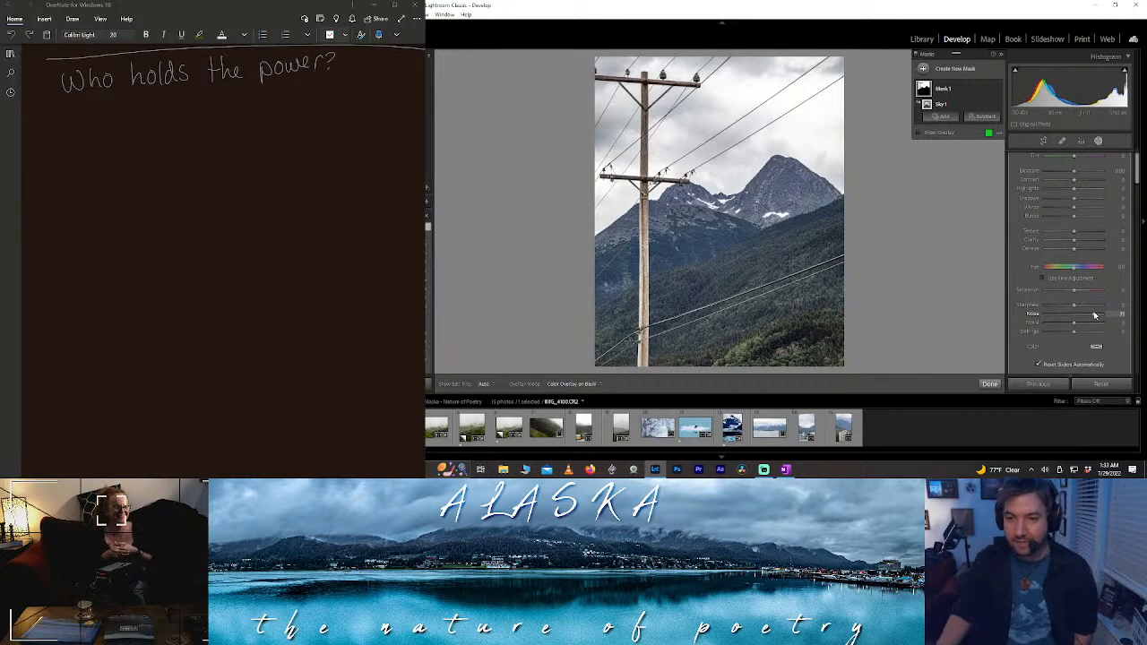
left_click(1094, 314)
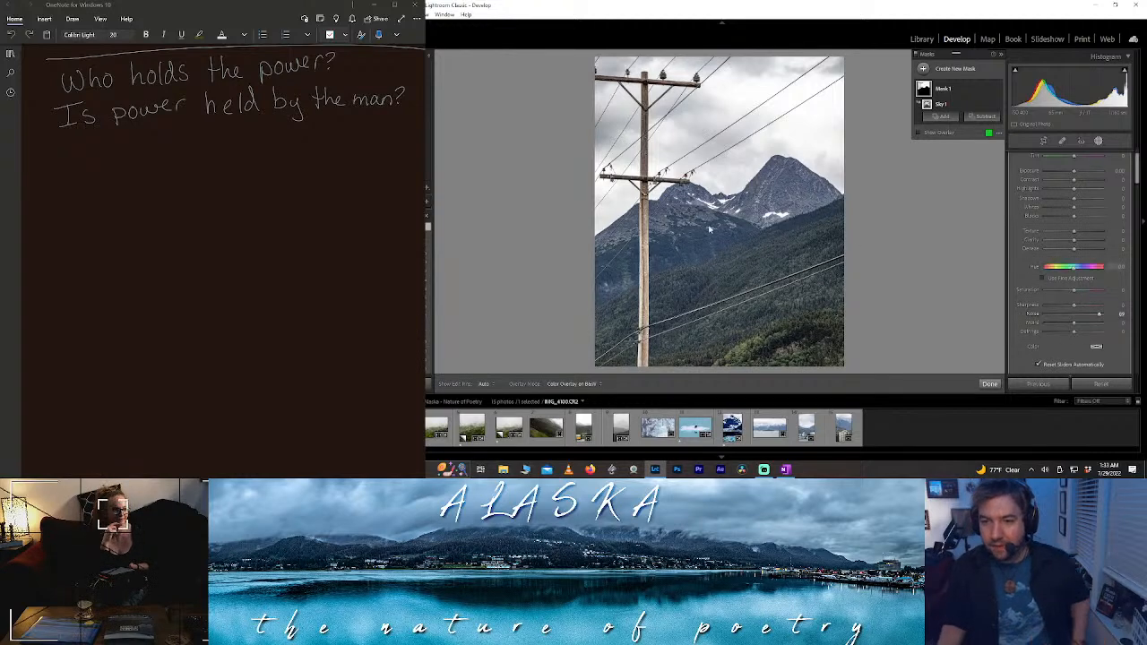
- Examine the sky and the mountain peak close up to check the masked noise reduction
key("z")
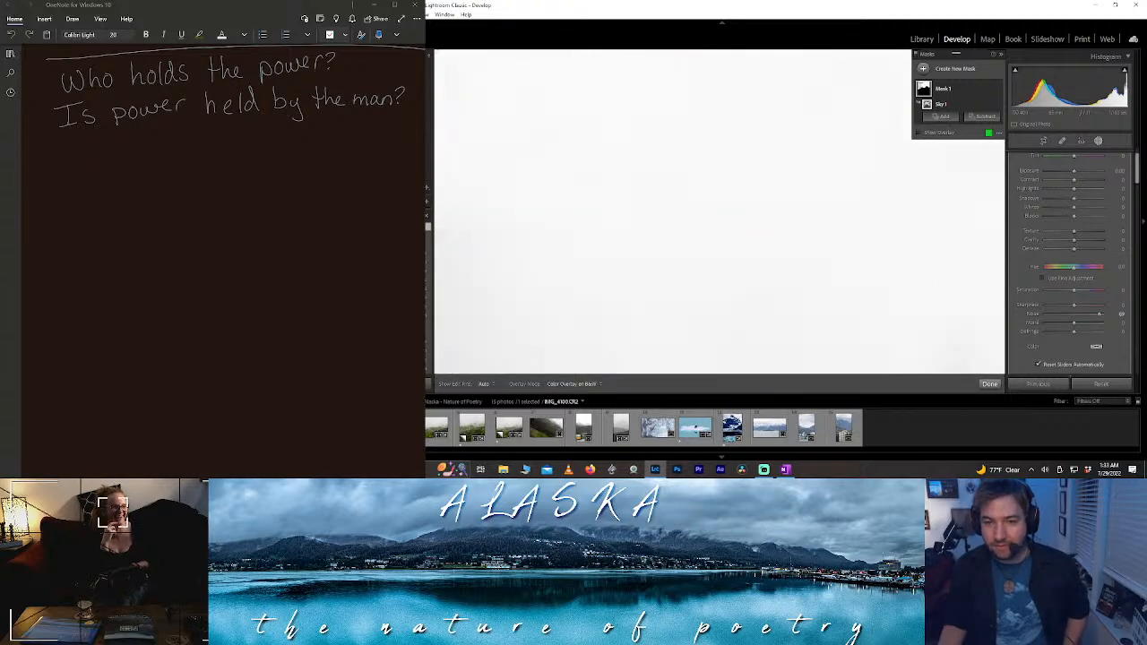
key("z")
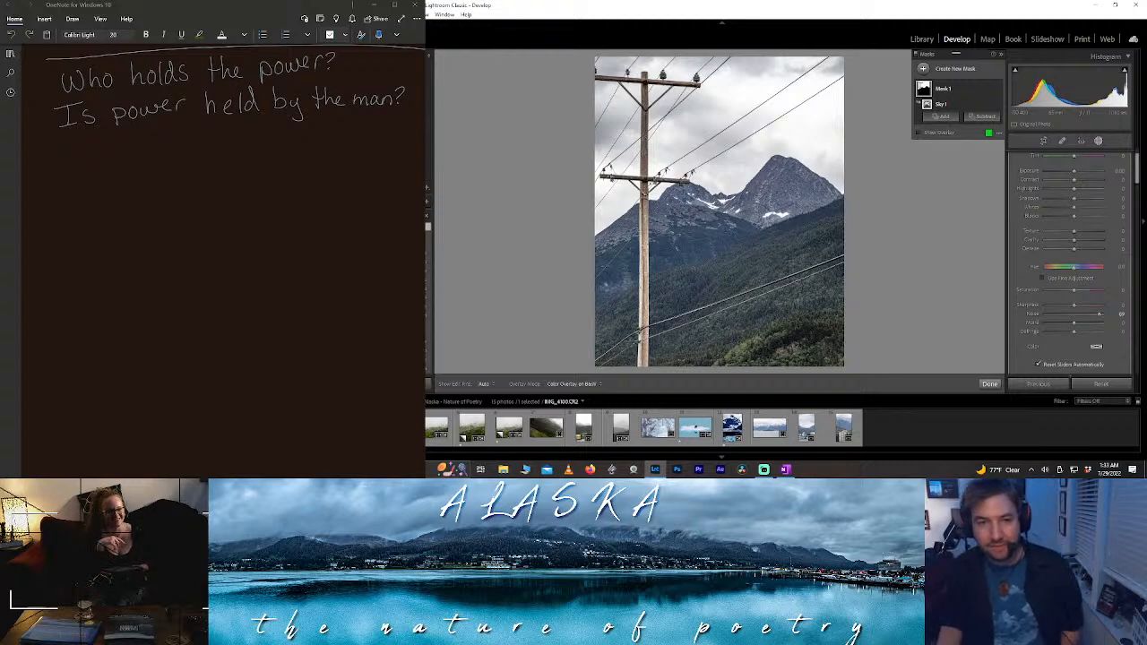
key("z")
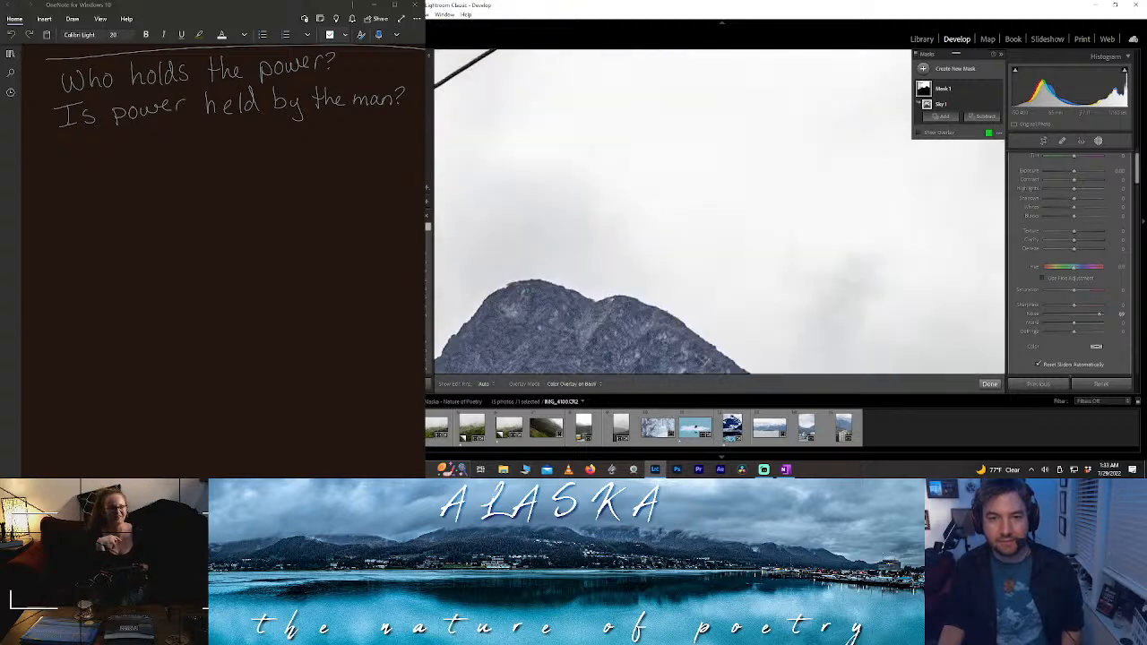
key("z")
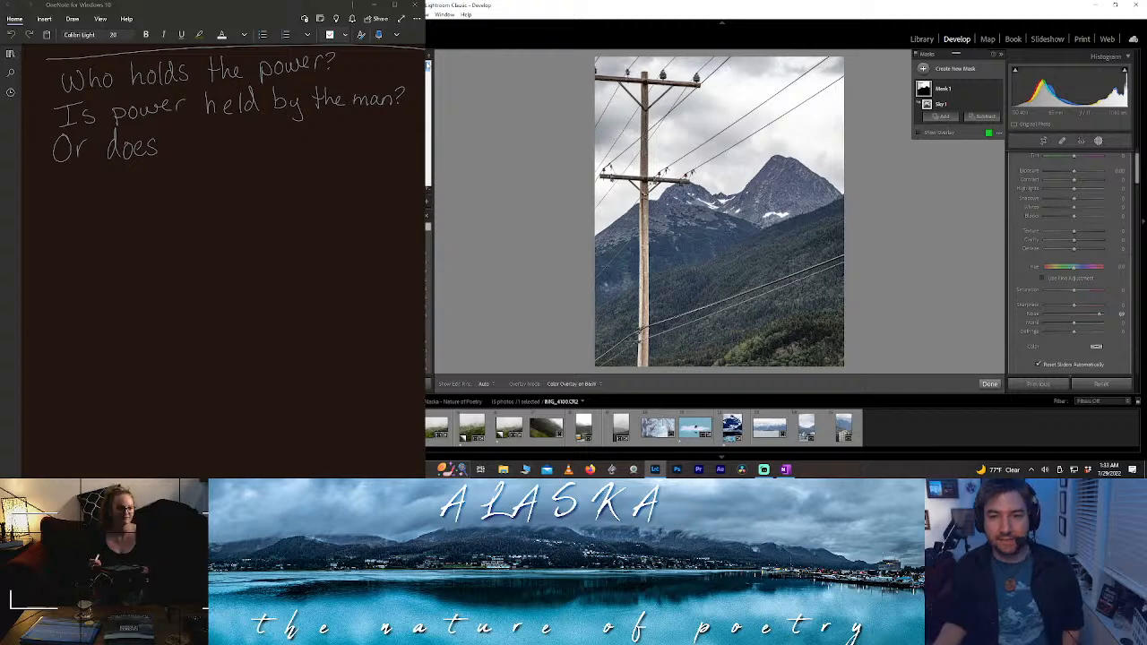
key("z")
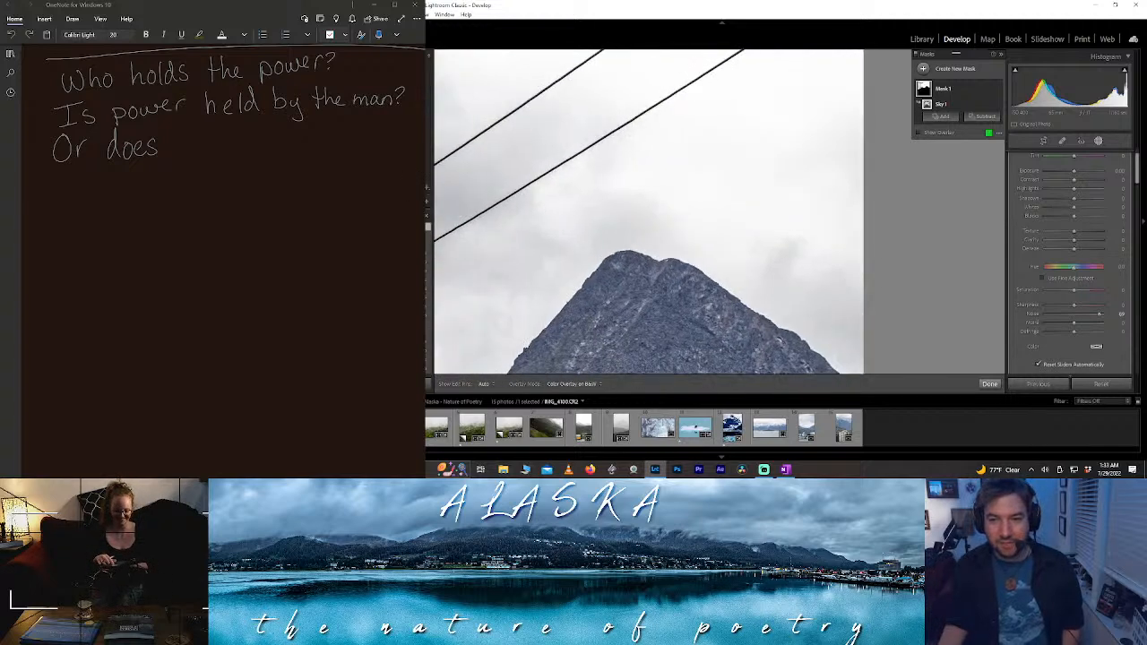
key("z")
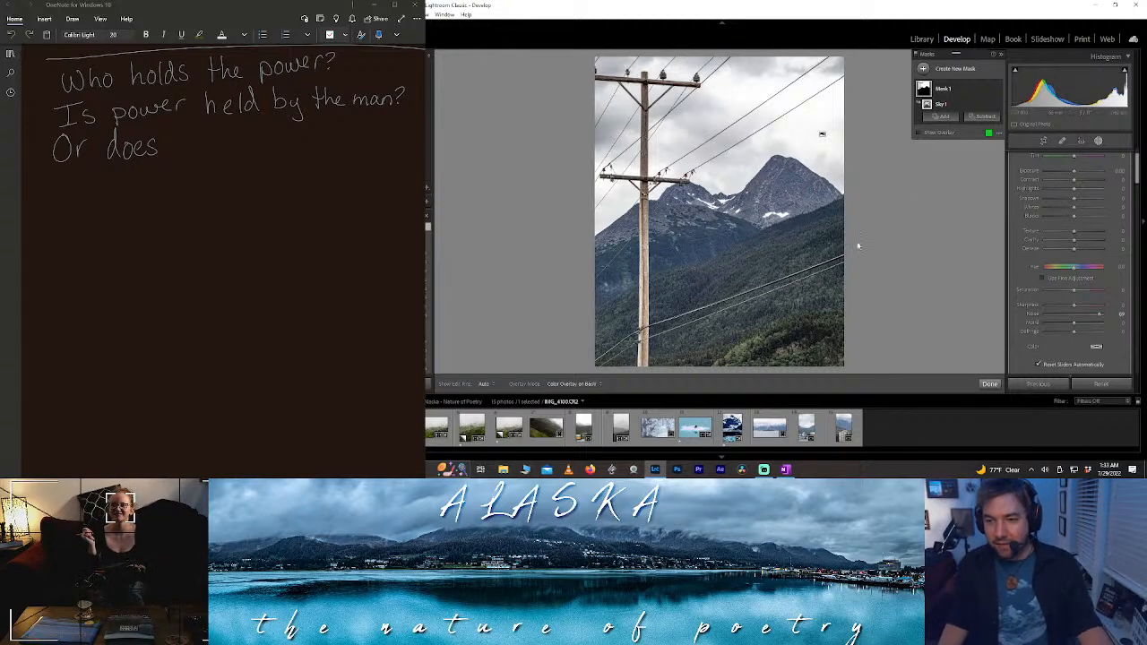
- Try an automatic subject mask for the utility pole, and delete that mask
left_click(957, 70)
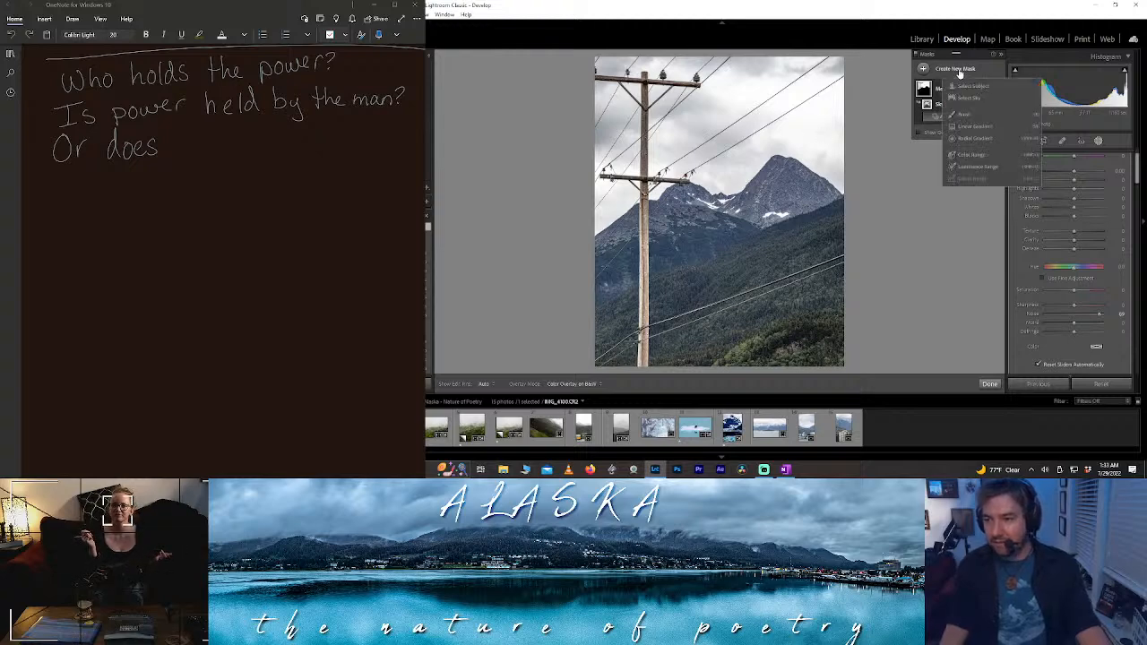
left_click(966, 86)
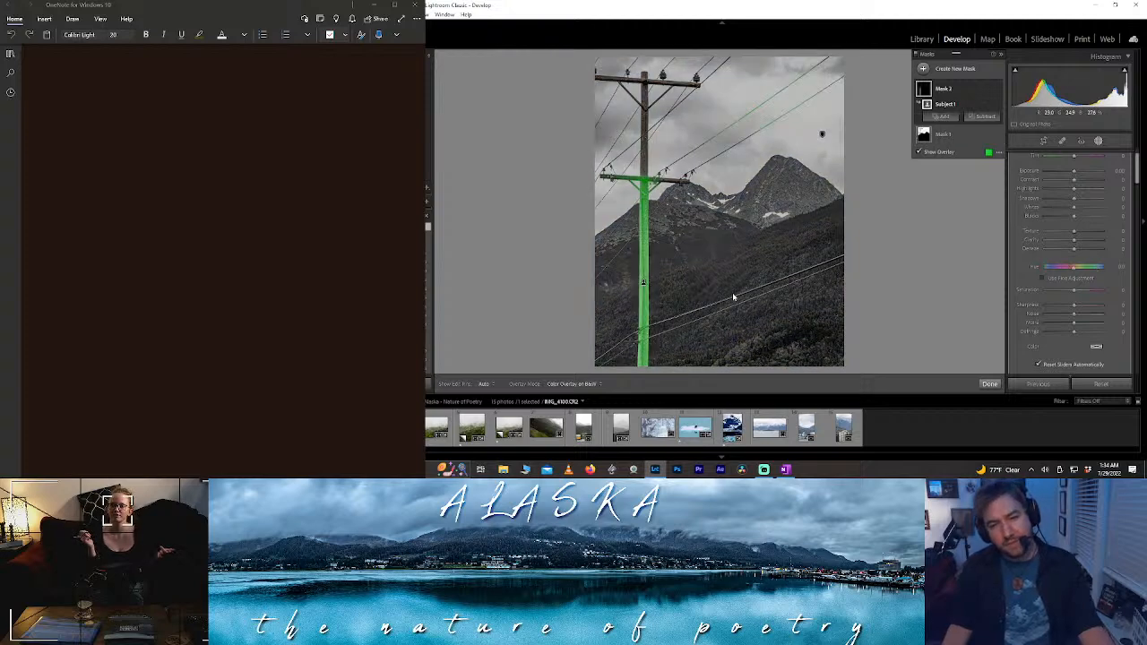
left_click(955, 89)
key("Delete")
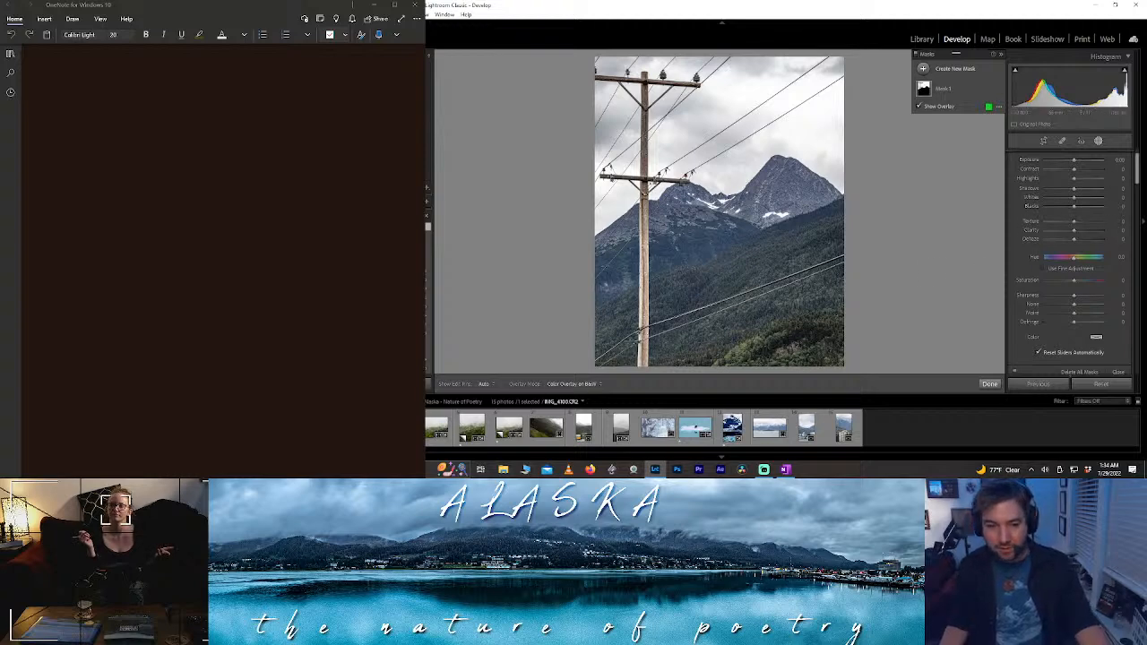
- Create a virtual copy of the utility-pole photo and return to the original photo
right_click(384, 425)
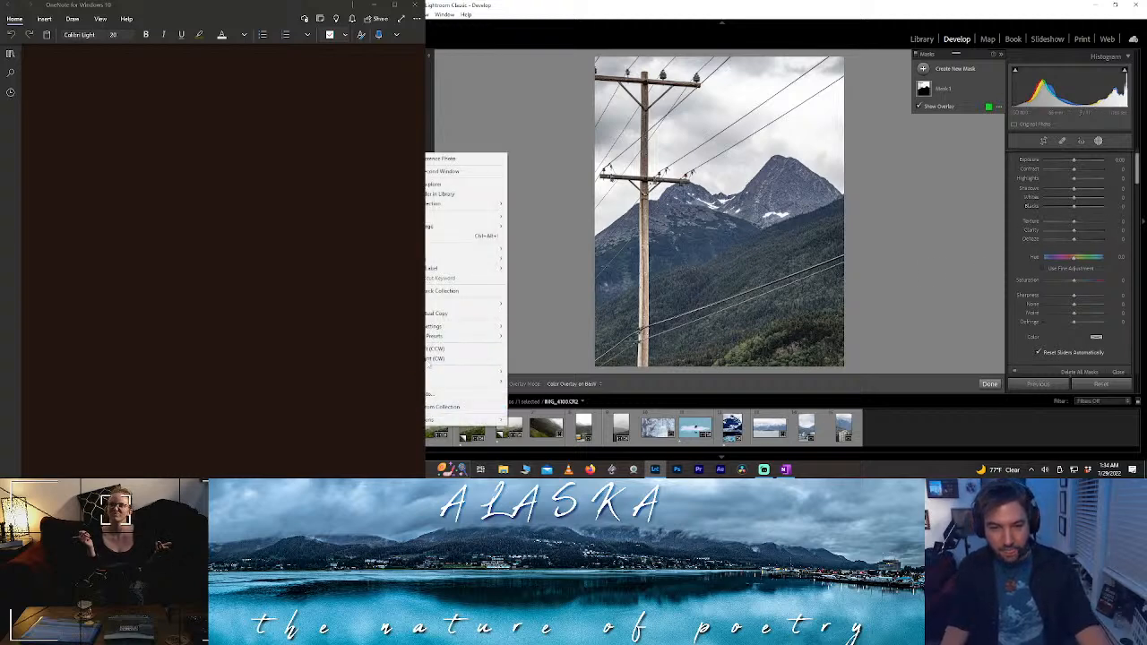
left_click(427, 313)
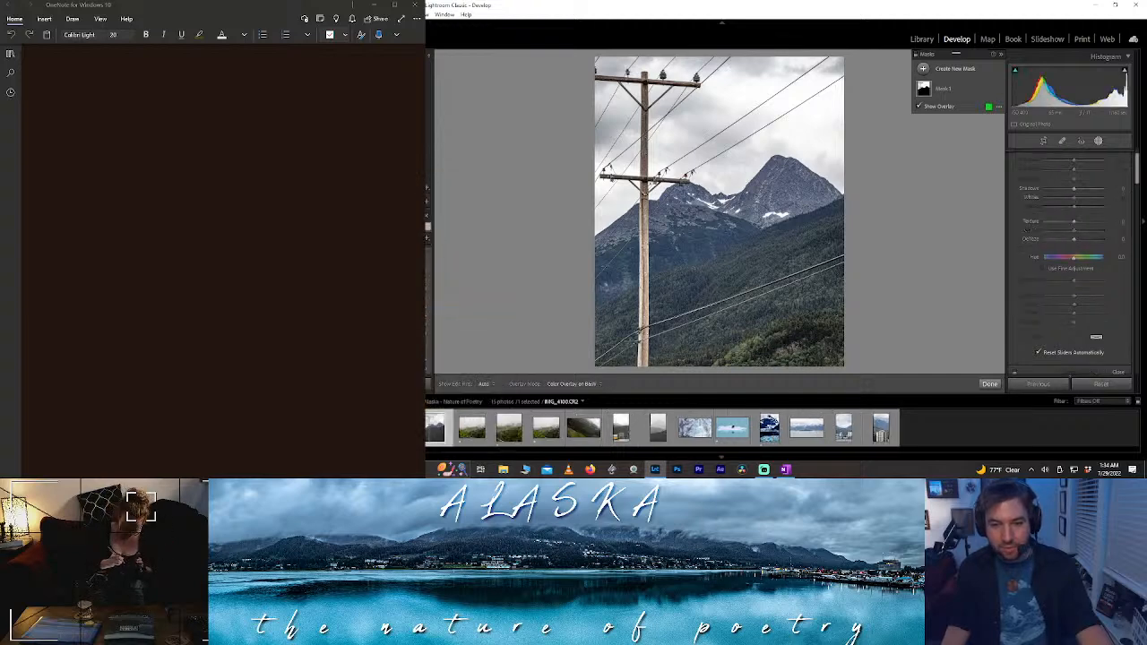
left_click(394, 427)
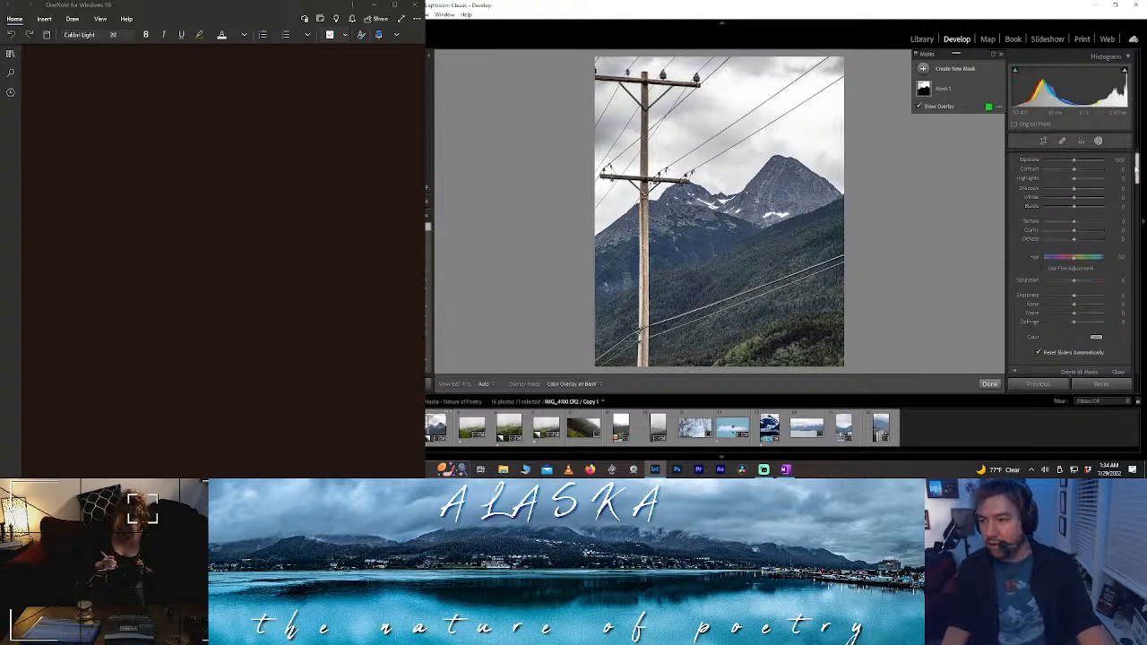
- Leave masking and set saturation to about +43 for Red and +100 for Orange and Yellow, with Orange luminance at +69 and Yellow luminance at 0
left_click_drag(1137, 168, 1119, 248)
left_click(989, 385)
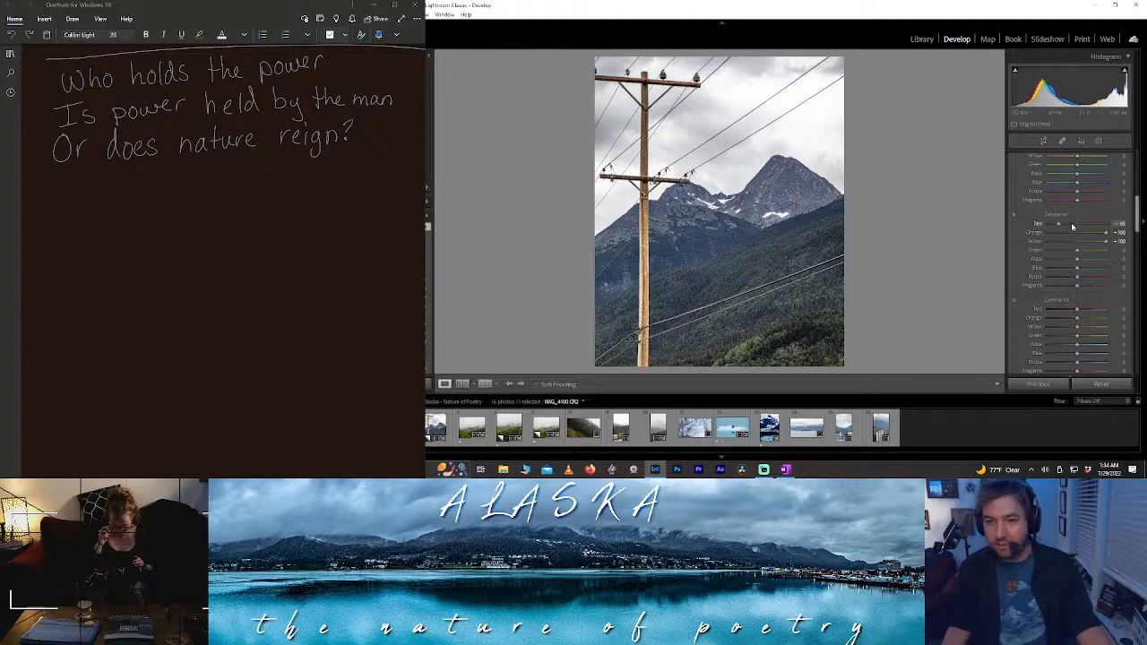
left_click_drag(1105, 223, 1091, 231)
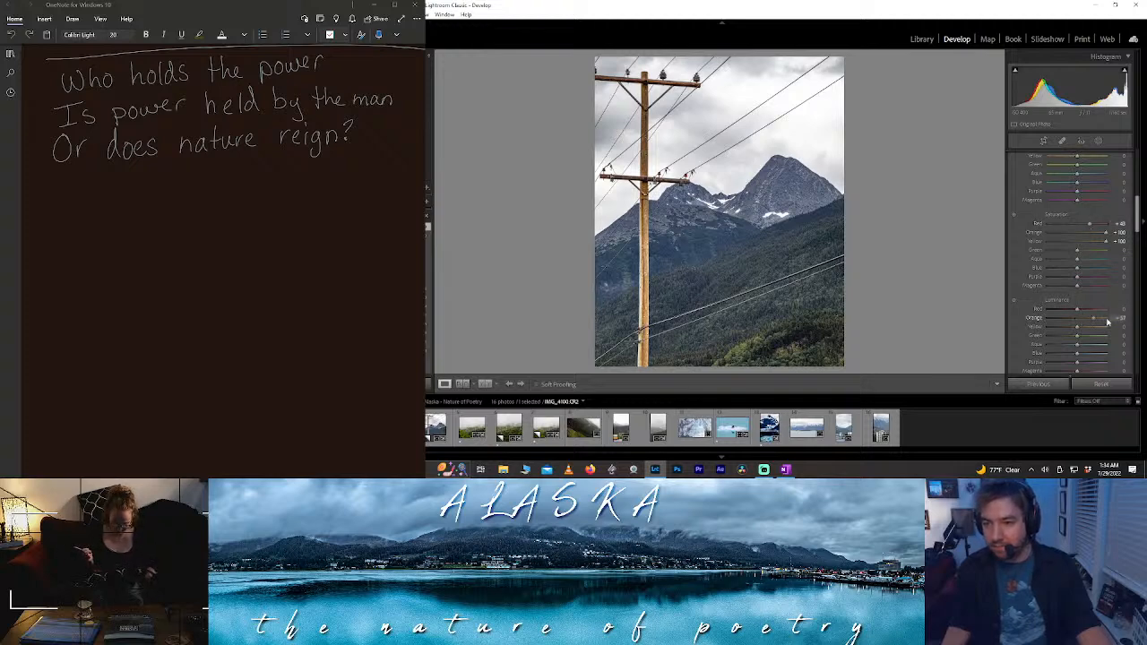
left_click_drag(1107, 320, 1057, 335)
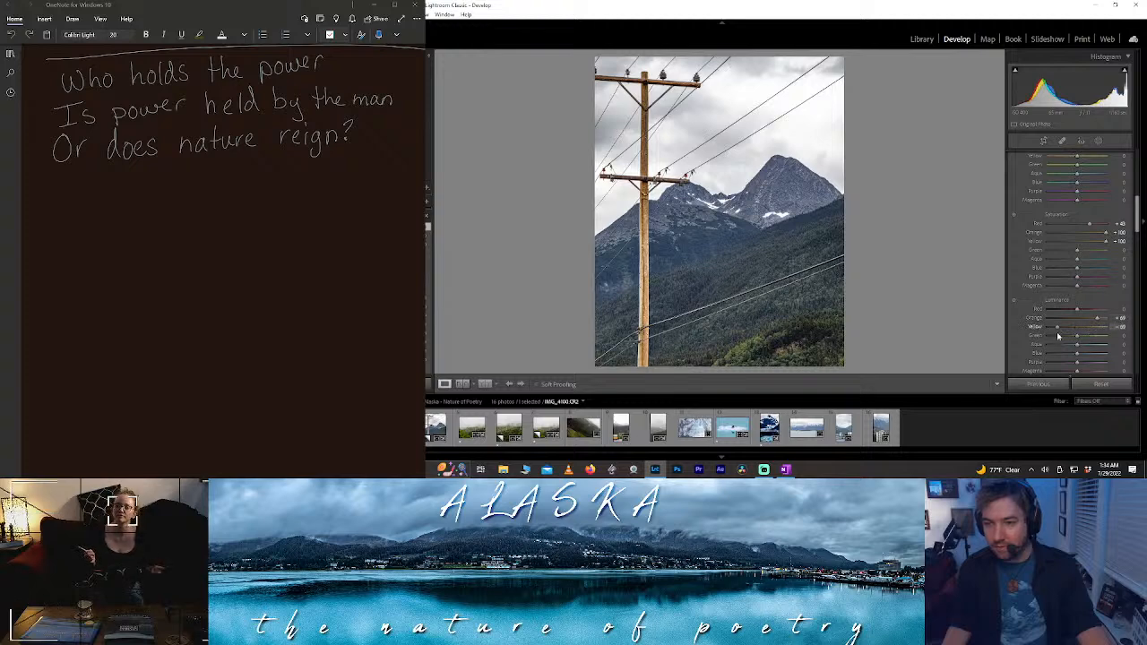
double_click(1057, 330)
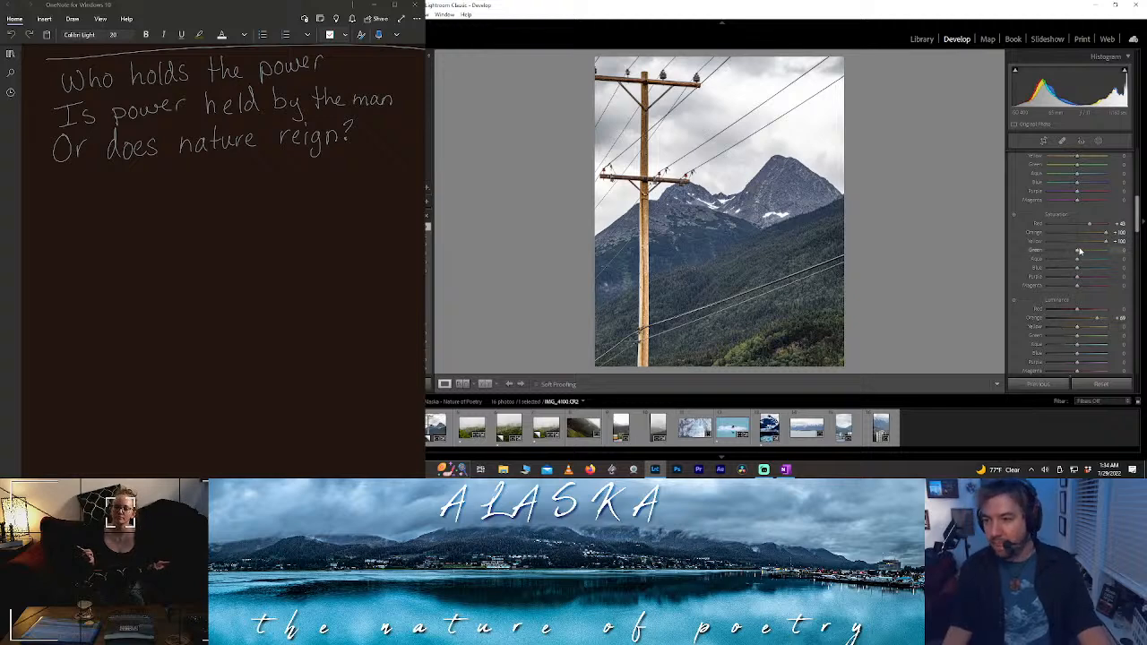
- Desaturate Green and Aqua to -100, Blue to -46 and Purple to -62, and set luminance Green -77, Aqua +20, Blue -43, Purple +100
left_click_drag(1078, 250, 1002, 244)
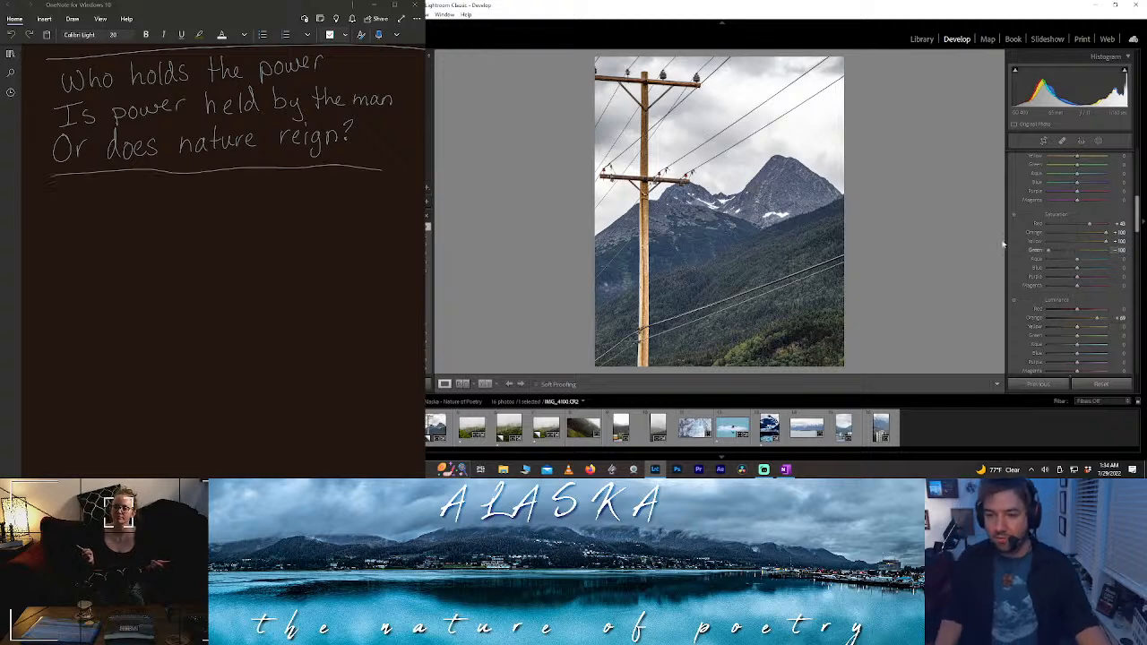
mouse_move(1078, 260)
left_mouse_down()
mouse_move(1030, 265)
mouse_move(1005, 283)
mouse_move(1061, 270)
left_mouse_up()
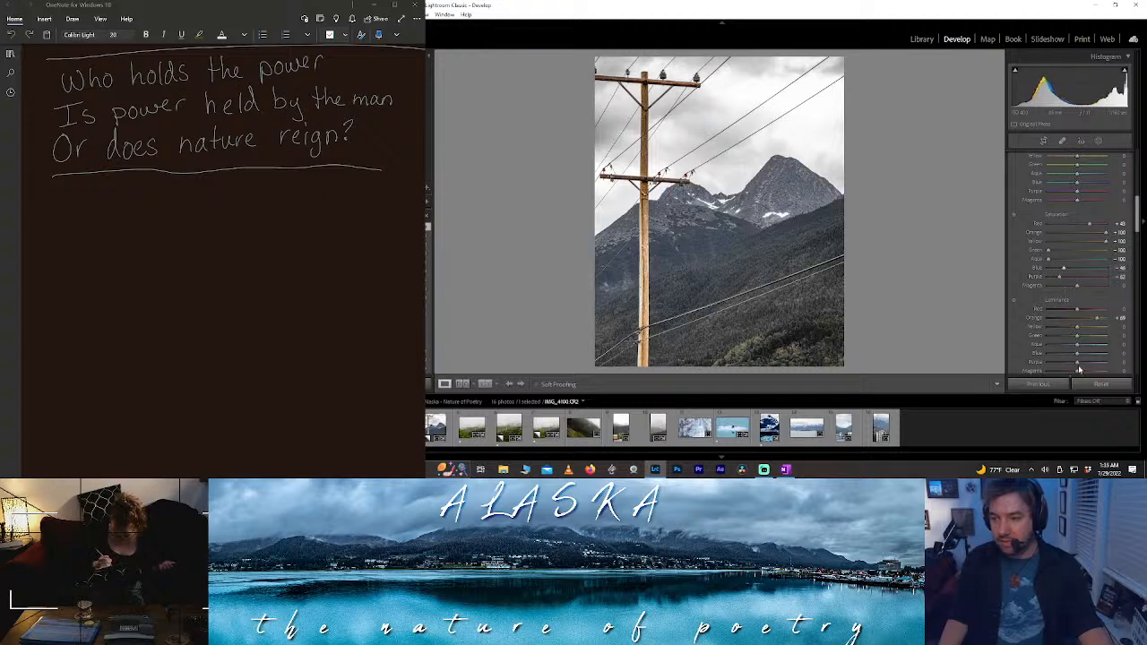
left_click_drag(1076, 356, 1062, 358)
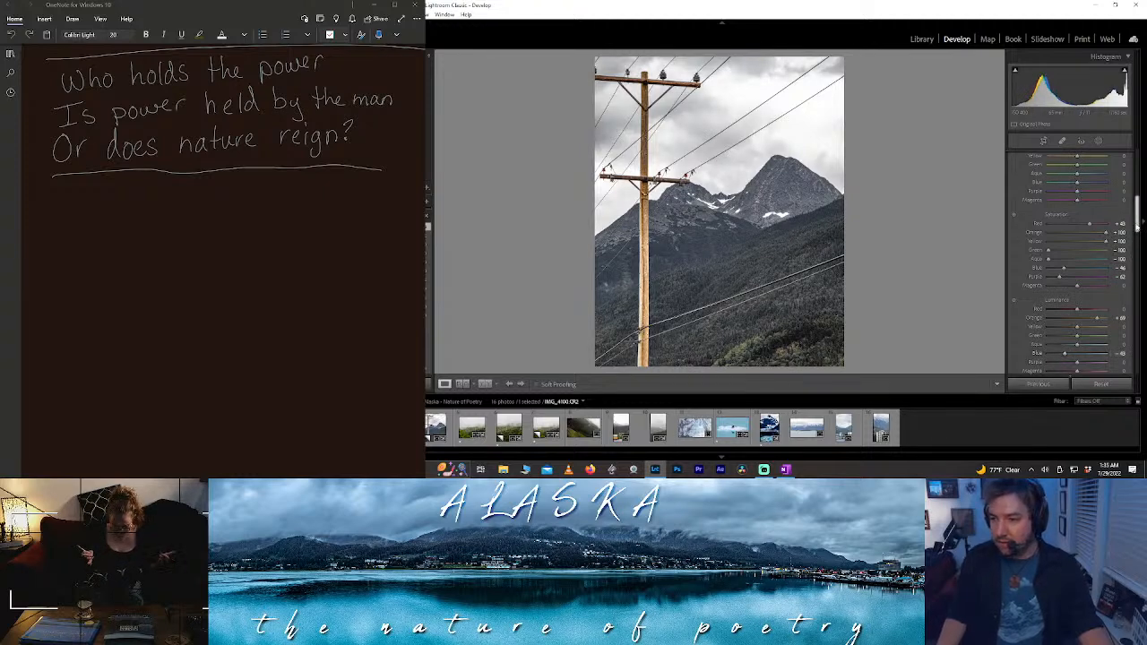
left_click_drag(1076, 337, 1016, 348)
mouse_move(1119, 350)
left_mouse_down()
mouse_move(1060, 343)
mouse_move(1083, 346)
left_mouse_up()
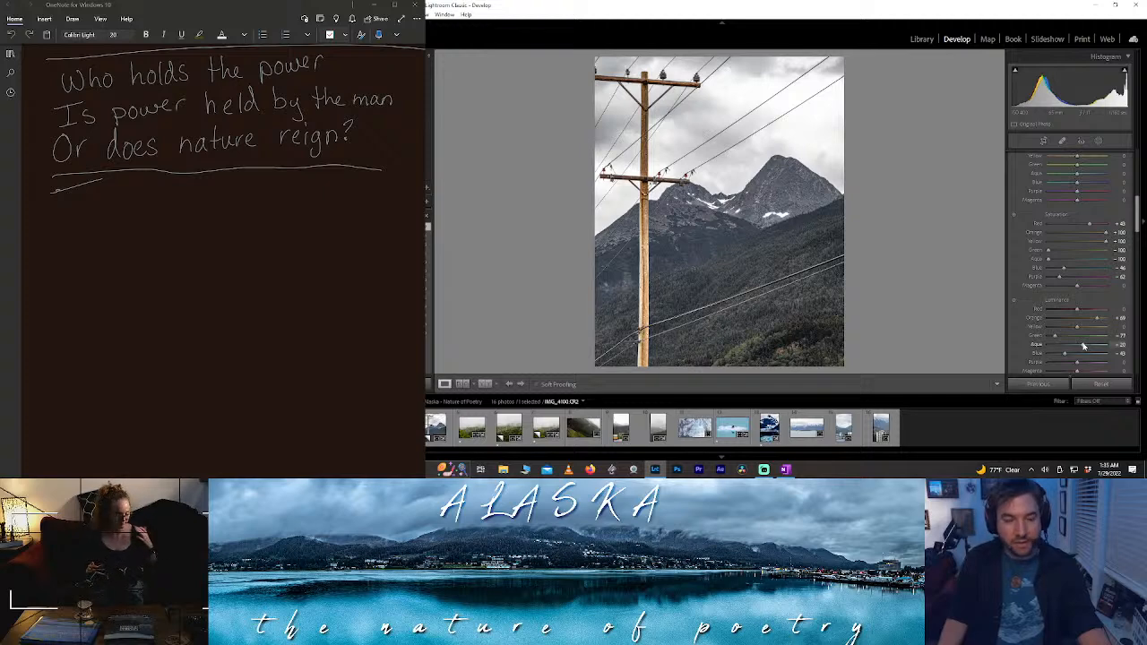
left_click_drag(1078, 365, 1132, 363)
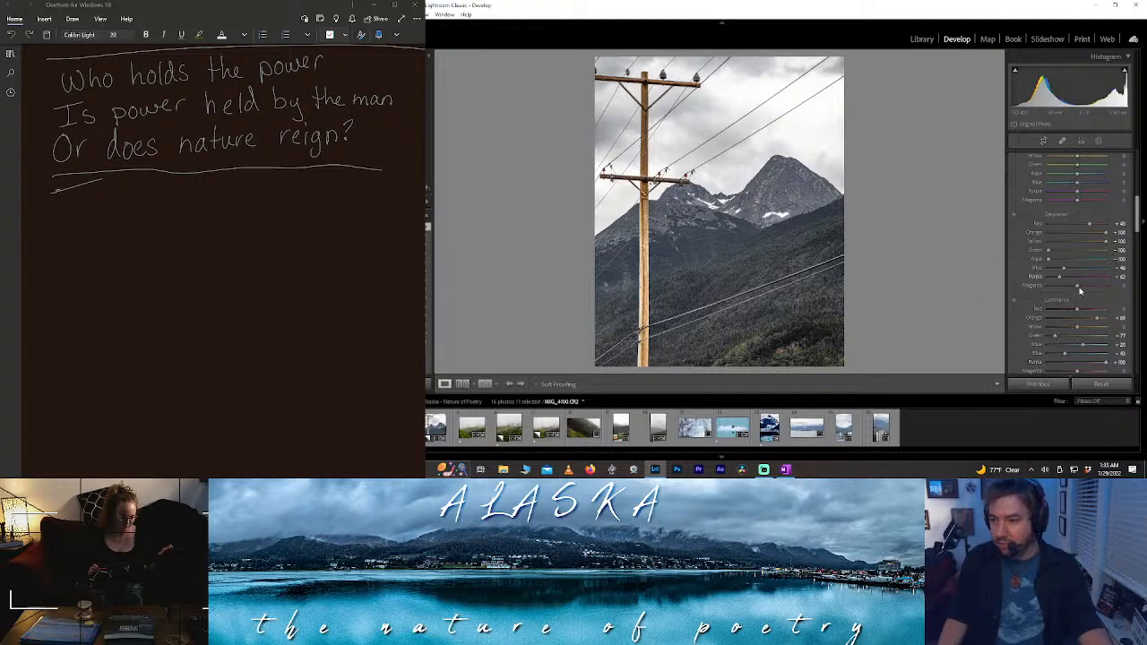
- Readjust saturation to -58 for Blue and -72 for Aqua, and raise Red luminance to +77
scroll(1136, 226, "down", 2)
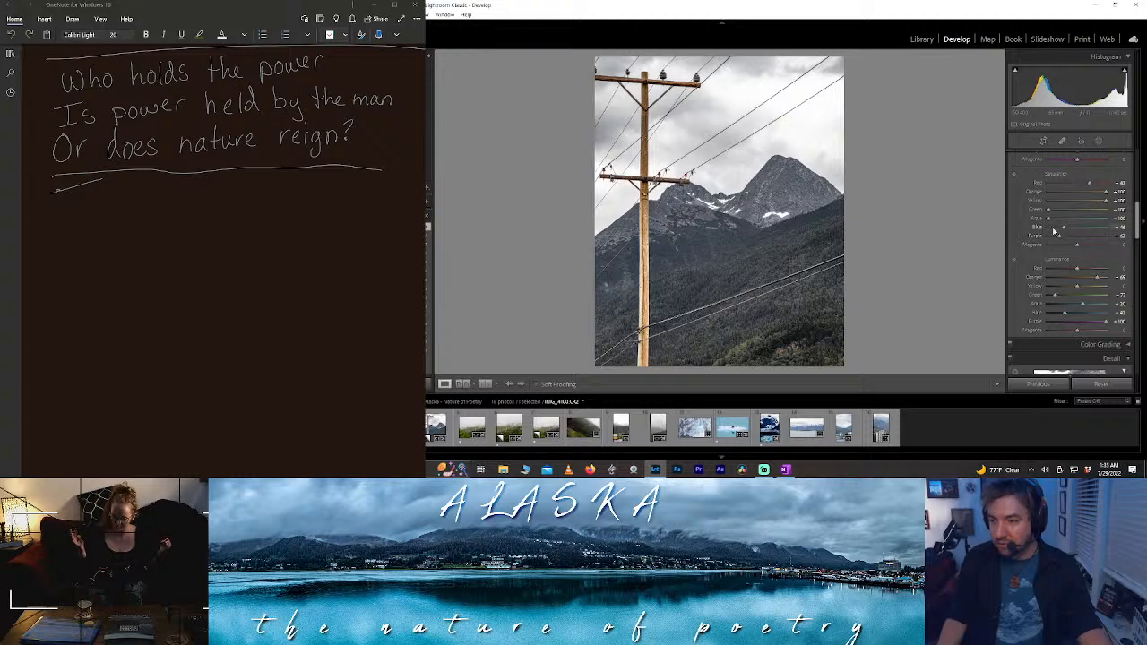
mouse_move(1062, 229)
left_mouse_down()
mouse_move(1036, 228)
mouse_move(1055, 231)
left_mouse_up()
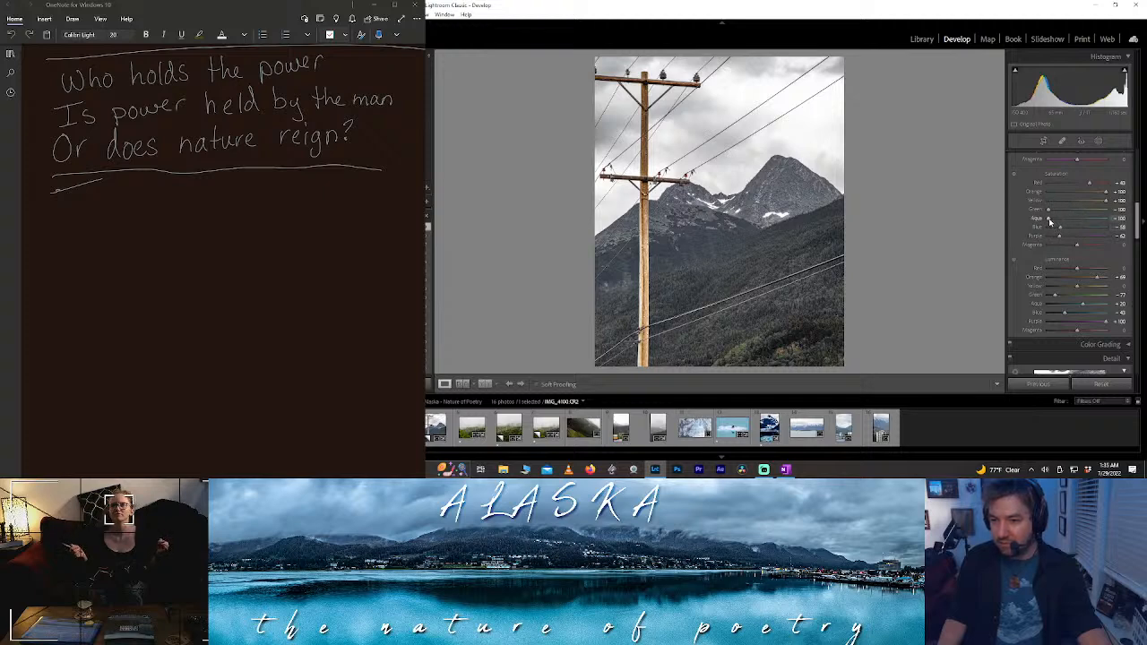
left_click_drag(1077, 224, 1068, 225)
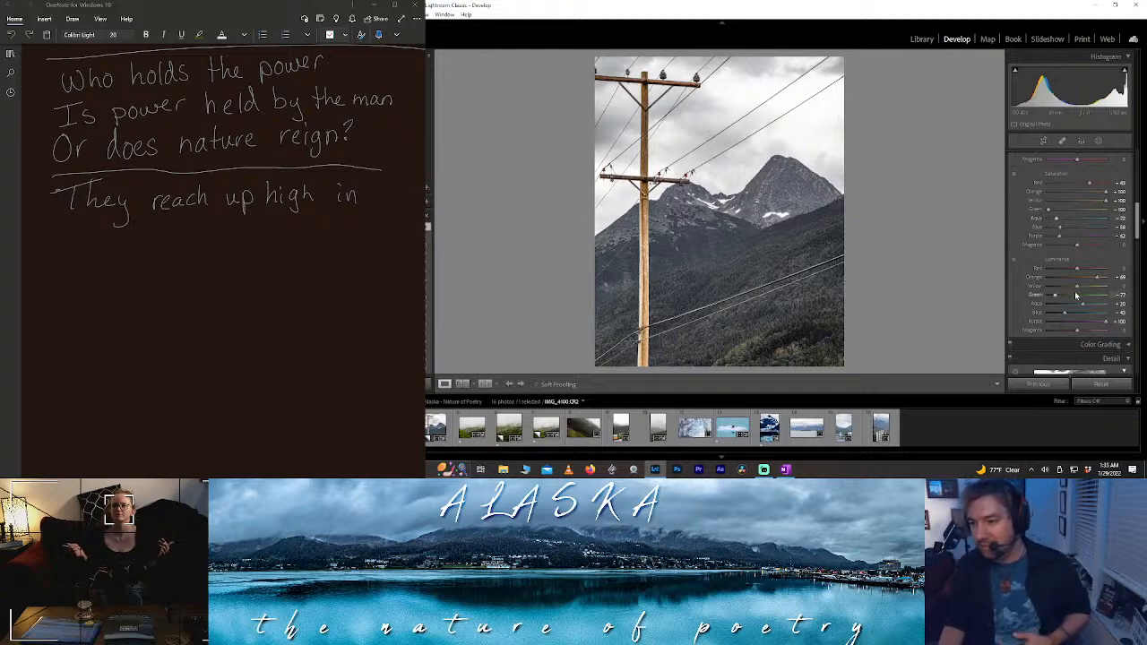
left_click_drag(1076, 268, 1026, 274)
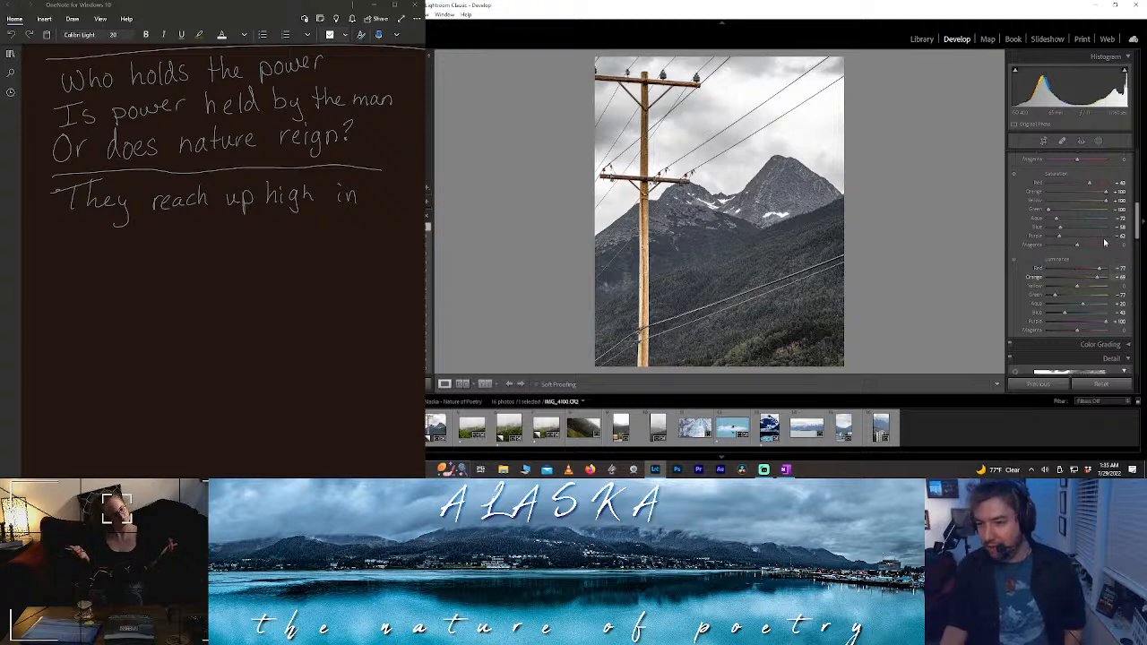
- Add a second automatic sky mask, invert it to cover the landscape and pole, and raise its Texture
left_click_drag(1141, 232, 1138, 173)
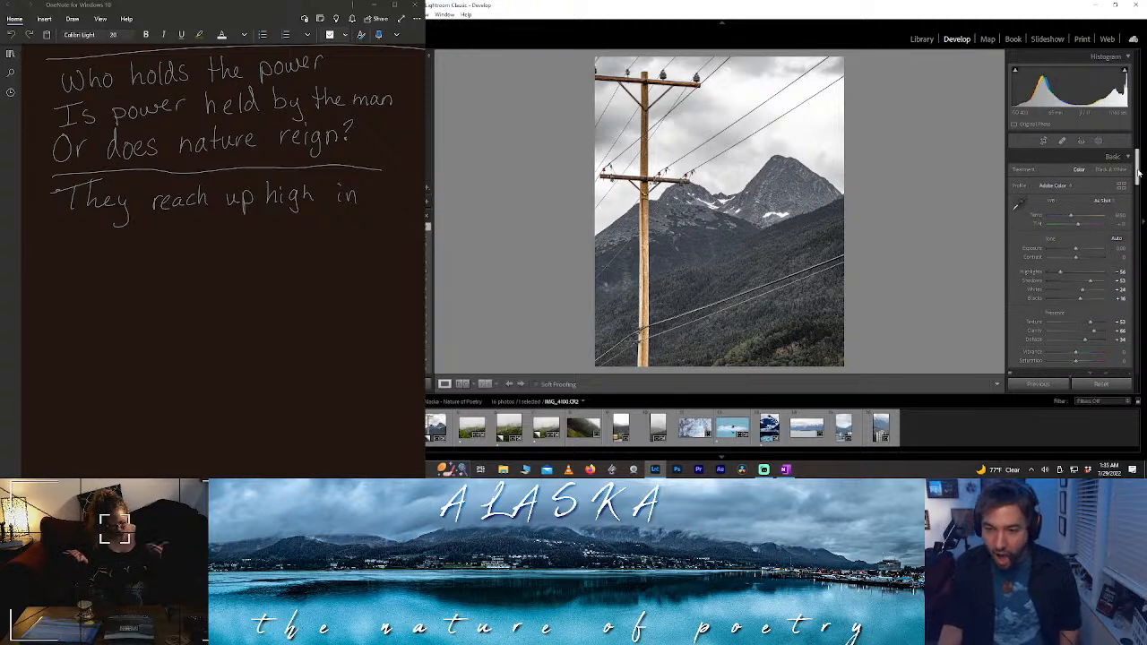
left_click(1099, 142)
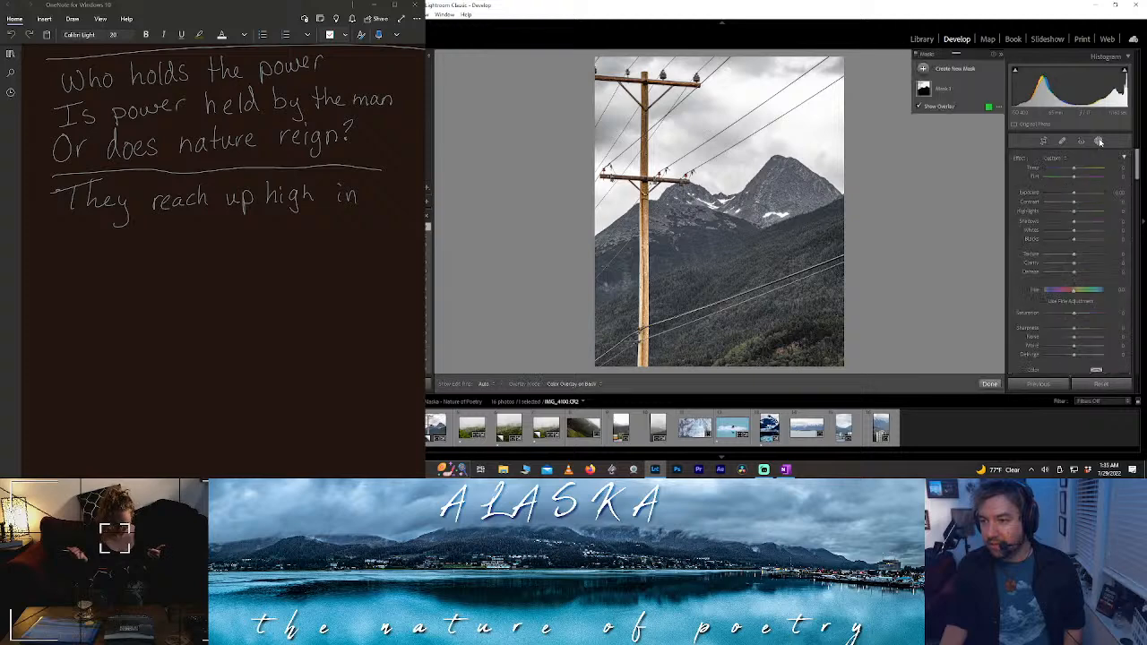
left_click(949, 70)
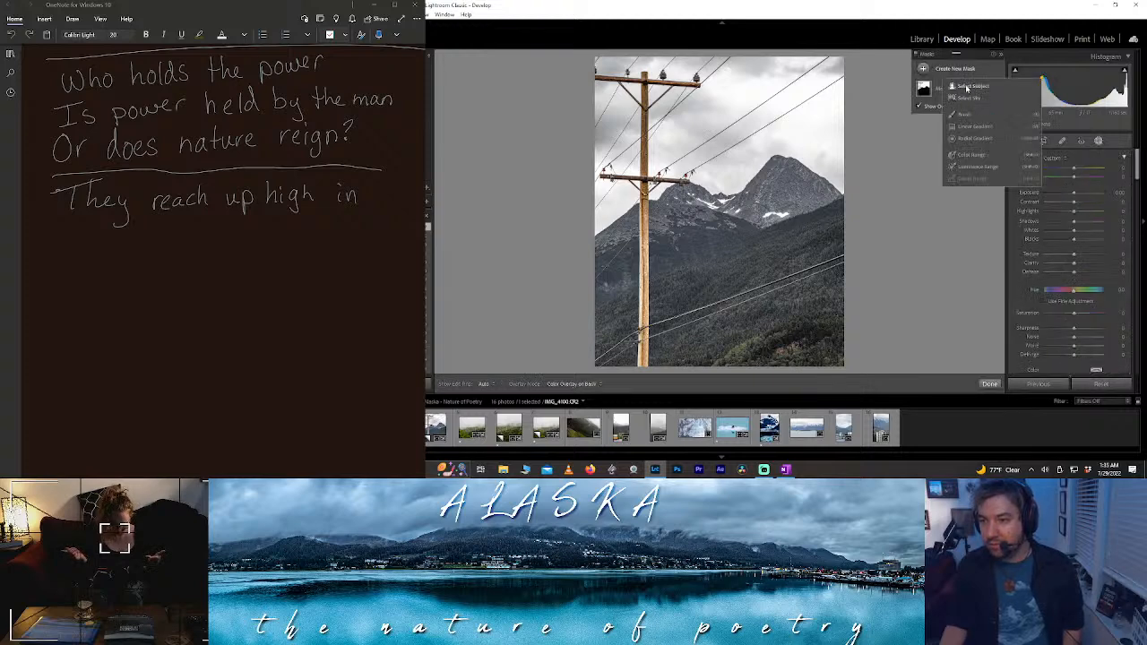
left_click(965, 95)
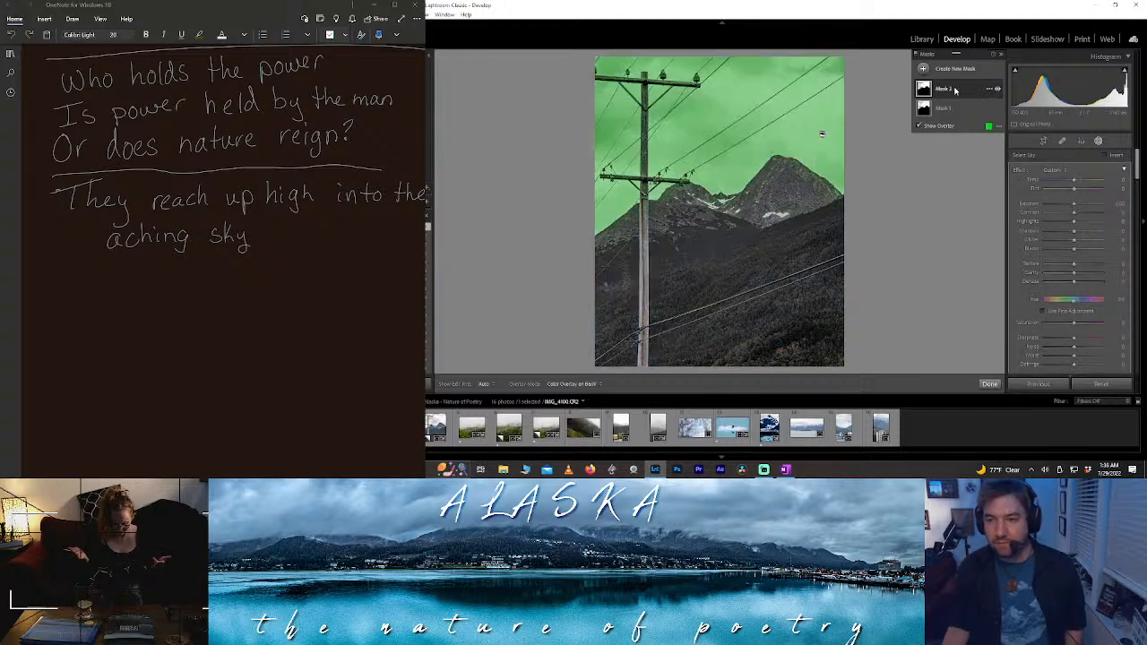
left_click(1104, 157)
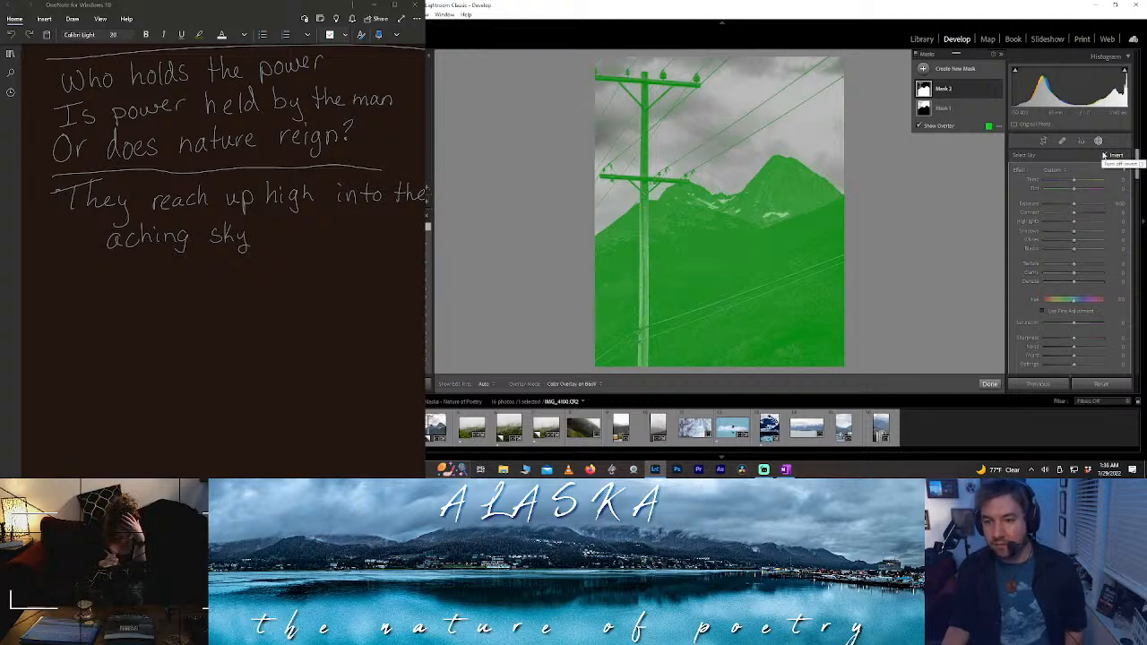
left_click_drag(1091, 266, 1122, 267)
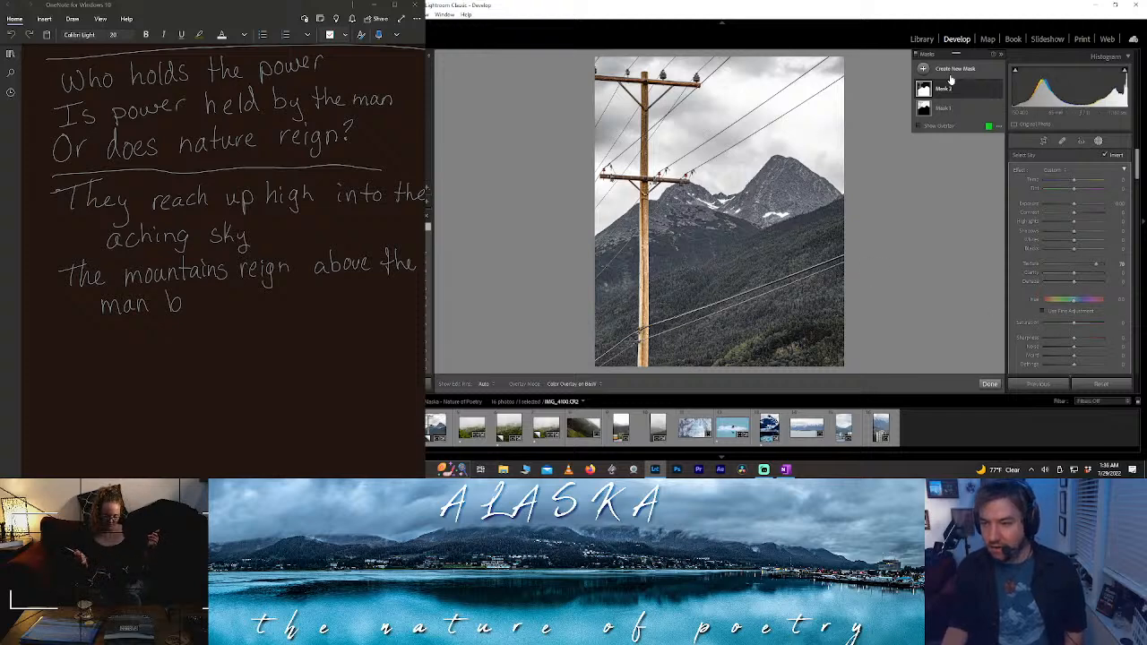
- Paint a brush mask over the green foreground hillside below the wires and lower its Saturation to -100
left_click(949, 74)
left_click(983, 115)
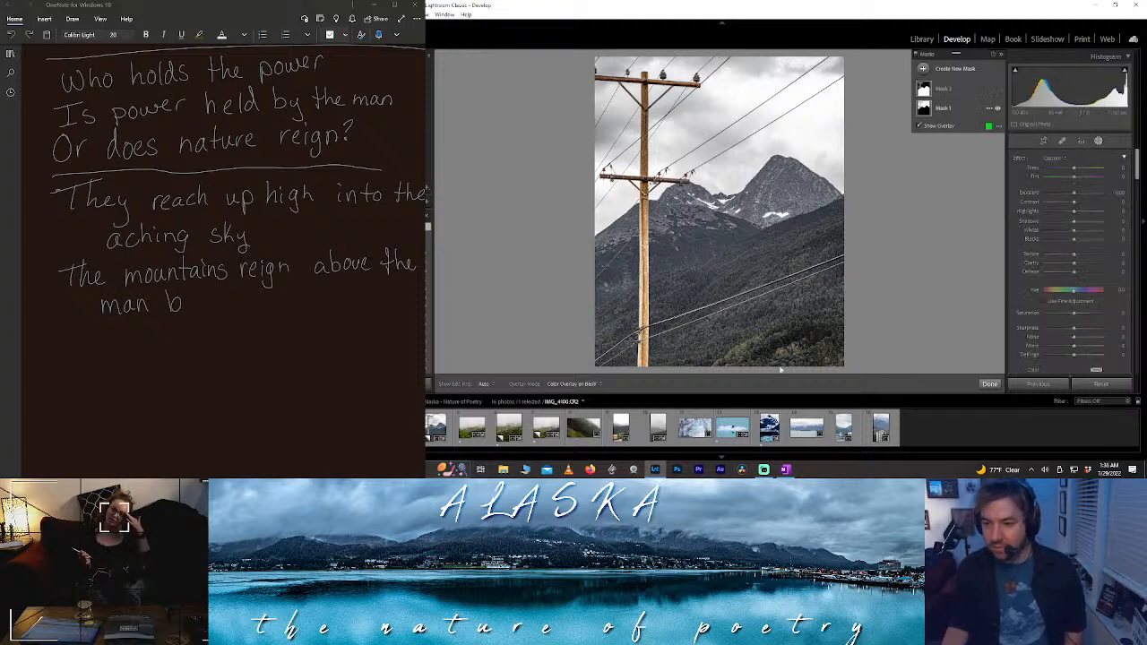
mouse_move(815, 324)
left_mouse_down()
mouse_move(753, 340)
mouse_move(806, 336)
mouse_move(833, 318)
mouse_move(757, 333)
mouse_move(687, 366)
left_mouse_up()
scroll(1028, 362, "down", 2)
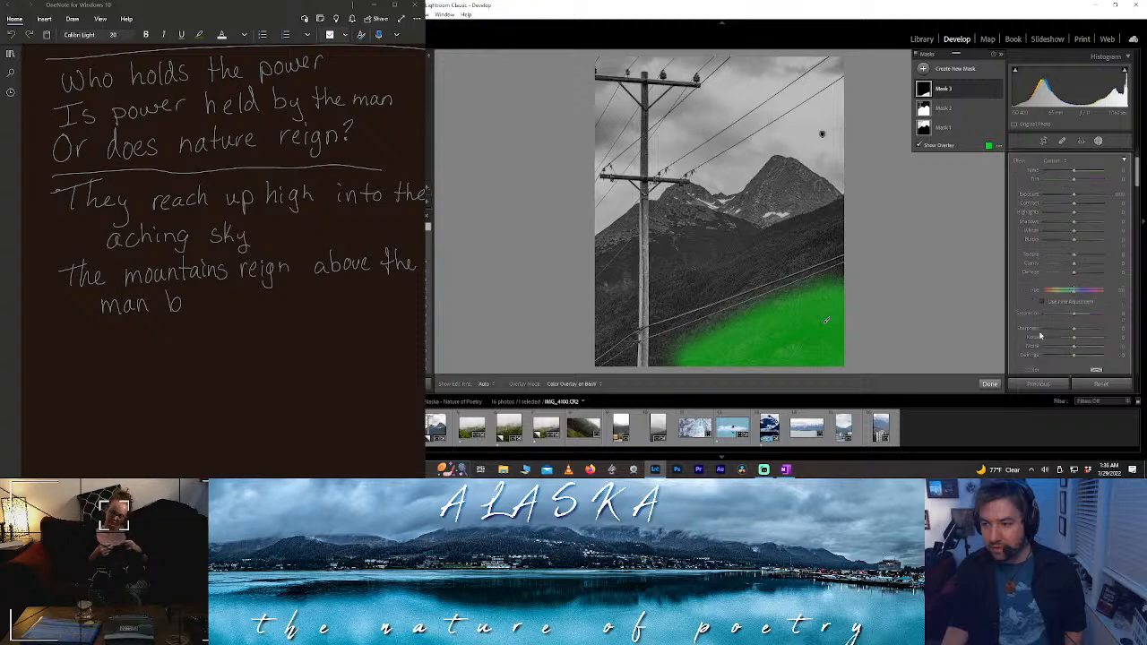
left_click_drag(1073, 313, 1041, 314)
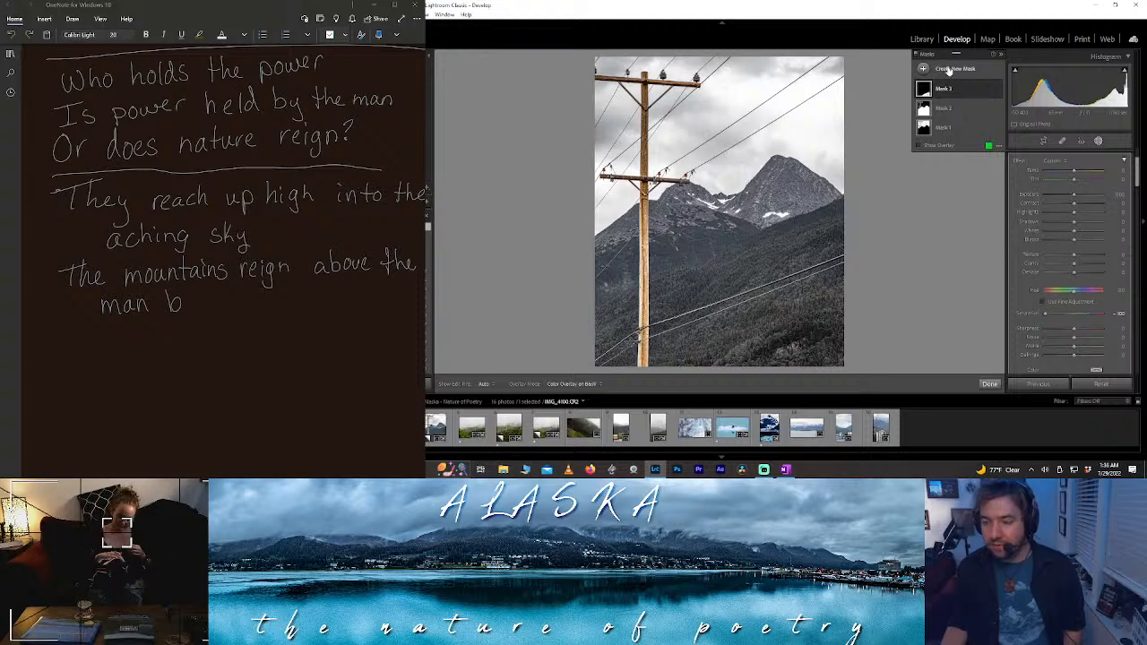
- Create a color range mask from the mountain peak, set Refine to 27, and add color samples from the forested slopes
left_click(949, 69)
left_click(980, 158)
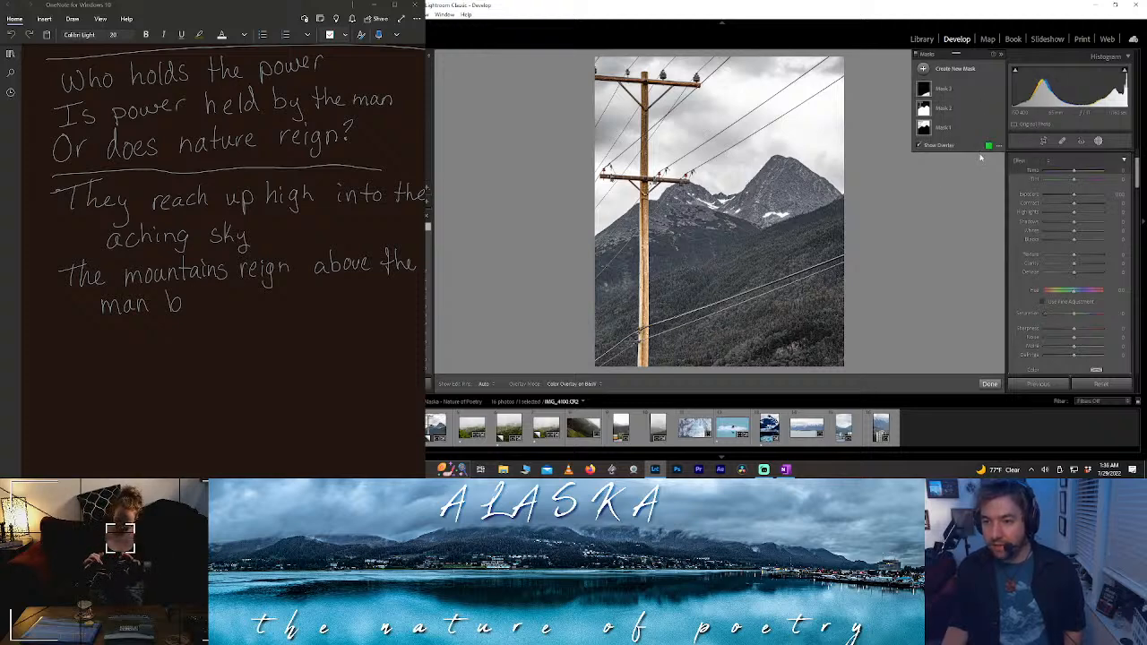
left_click(788, 189)
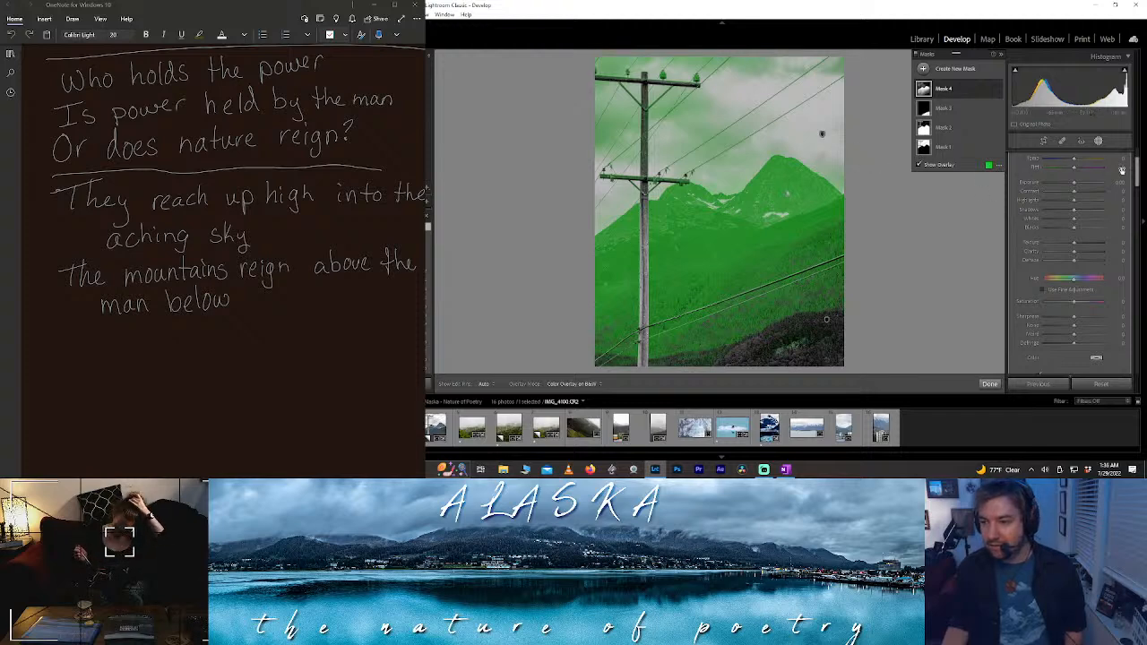
scroll(1121, 170, "up", 2)
mouse_move(1073, 169)
left_mouse_down()
mouse_move(1087, 171)
mouse_move(1064, 178)
left_mouse_up()
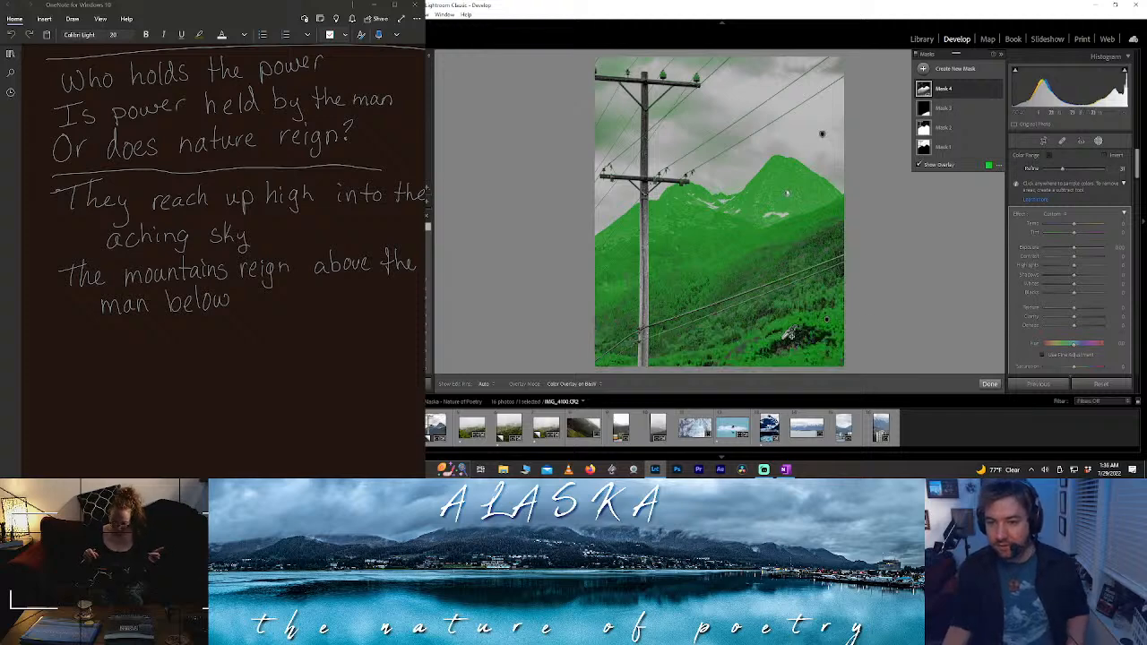
mouse_move(1061, 172)
left_mouse_down()
mouse_move(1035, 172)
mouse_move(1058, 175)
left_mouse_up()
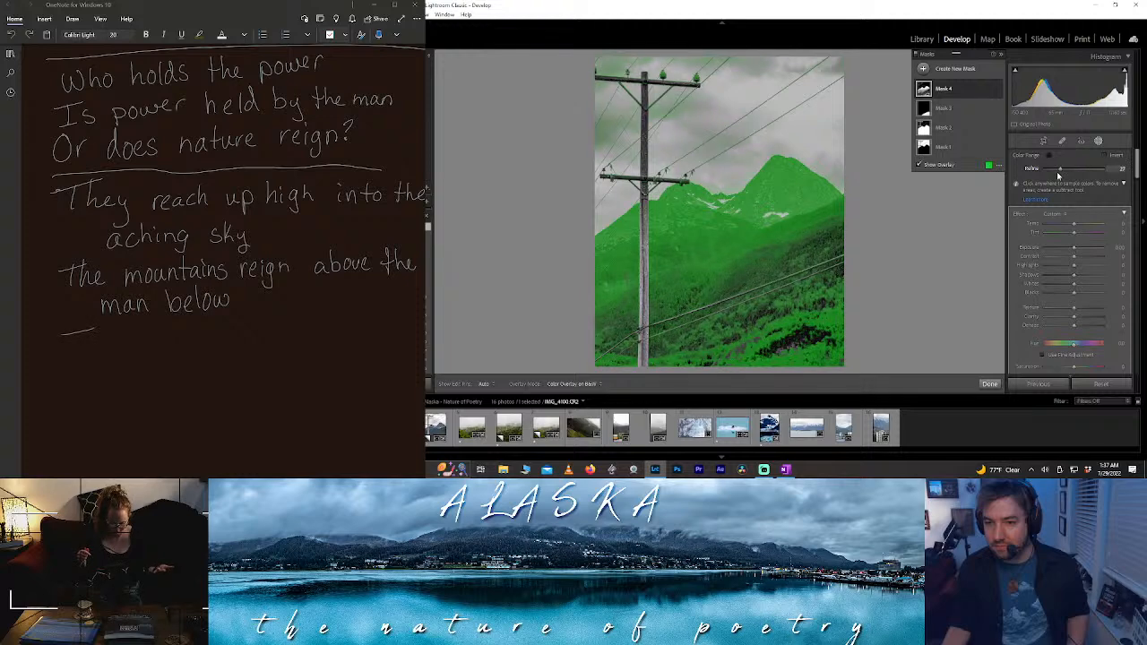
left_click(768, 259, "shift")
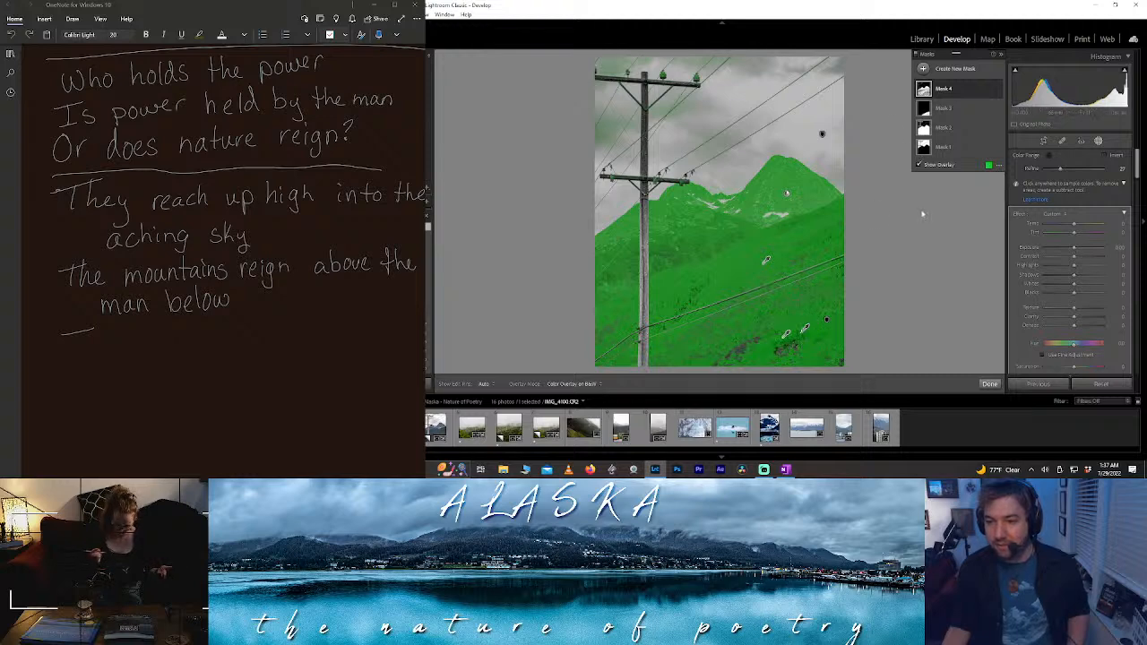
- Subtract the sky from the color range mask with brush strokes across the clouds and the pole's upper part
left_click(966, 88)
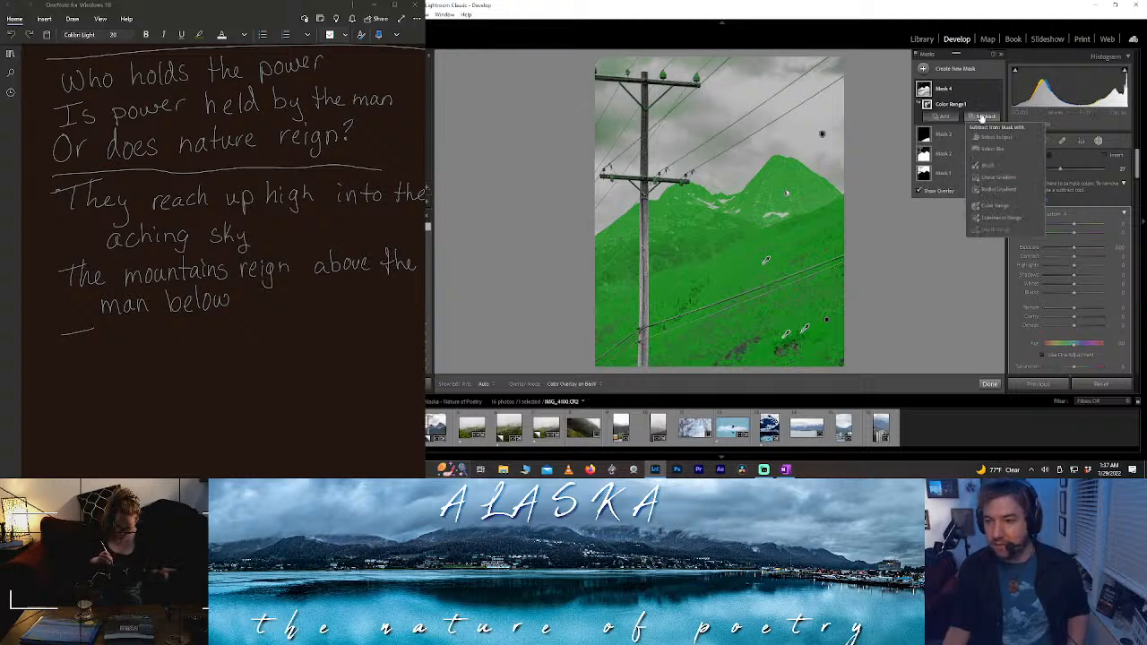
key("k")
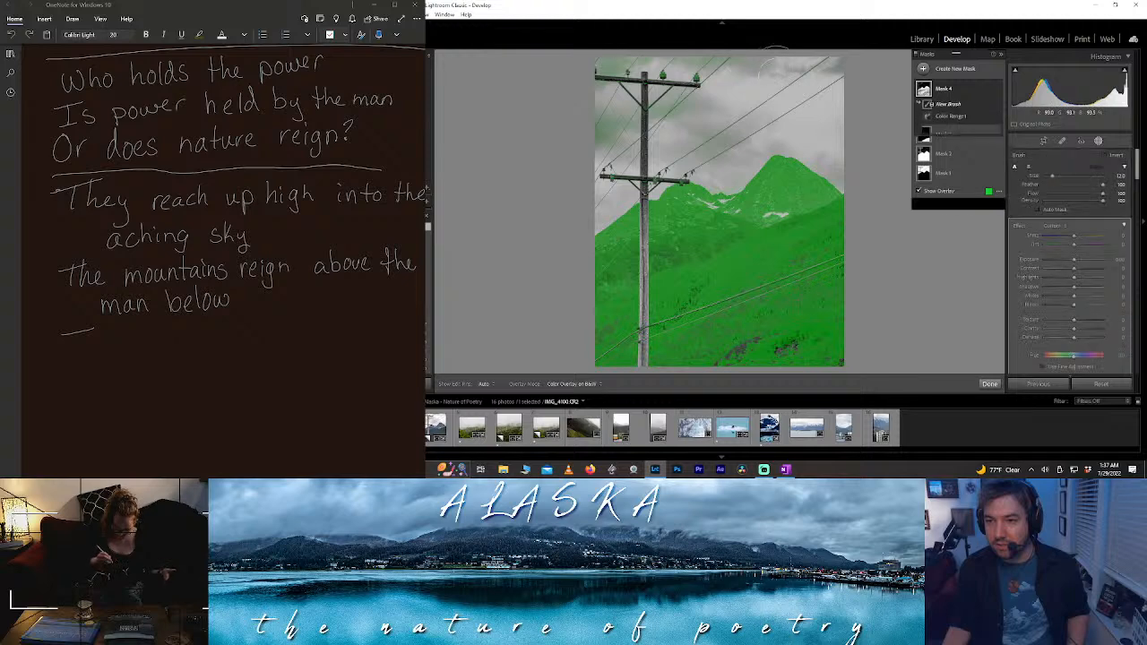
mouse_move(863, 86)
left_mouse_down()
mouse_move(690, 54)
mouse_move(647, 74)
mouse_move(598, 142)
left_mouse_up()
mouse_move(717, 43)
left_mouse_down()
mouse_move(699, 81)
mouse_move(591, 126)
left_mouse_up()
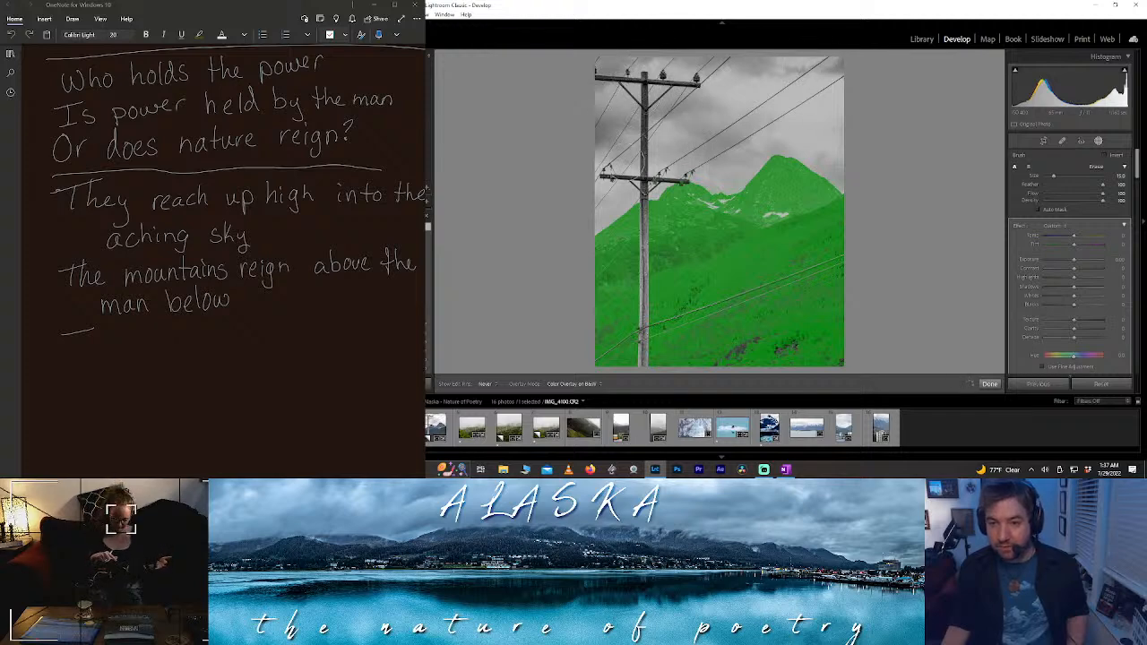
key("h")
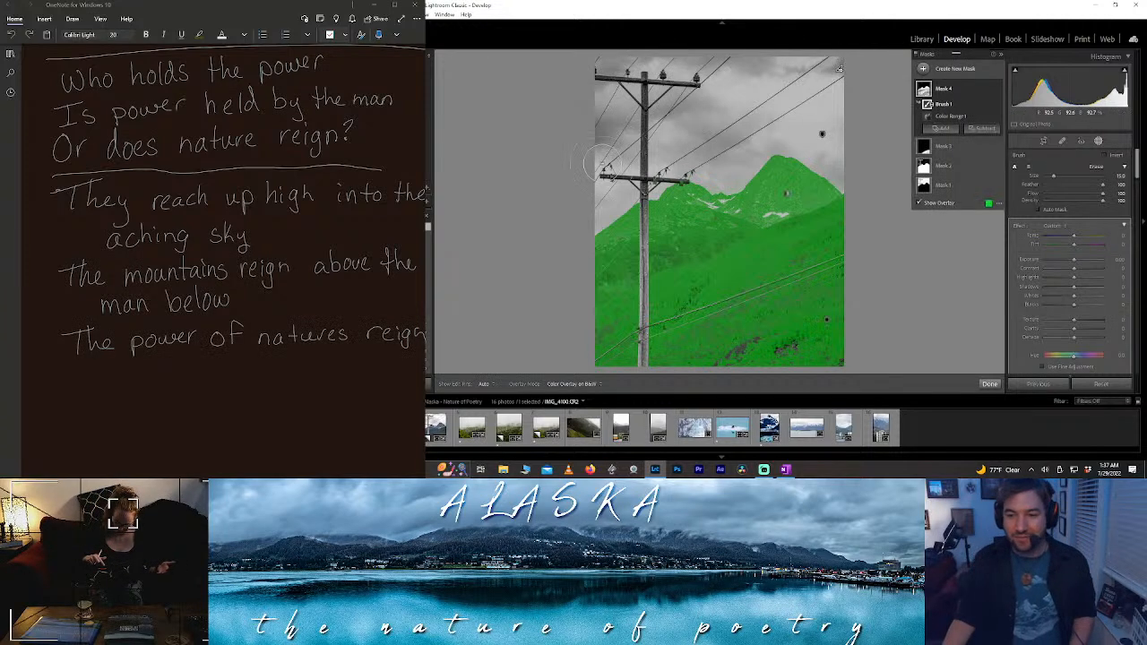
key("h")
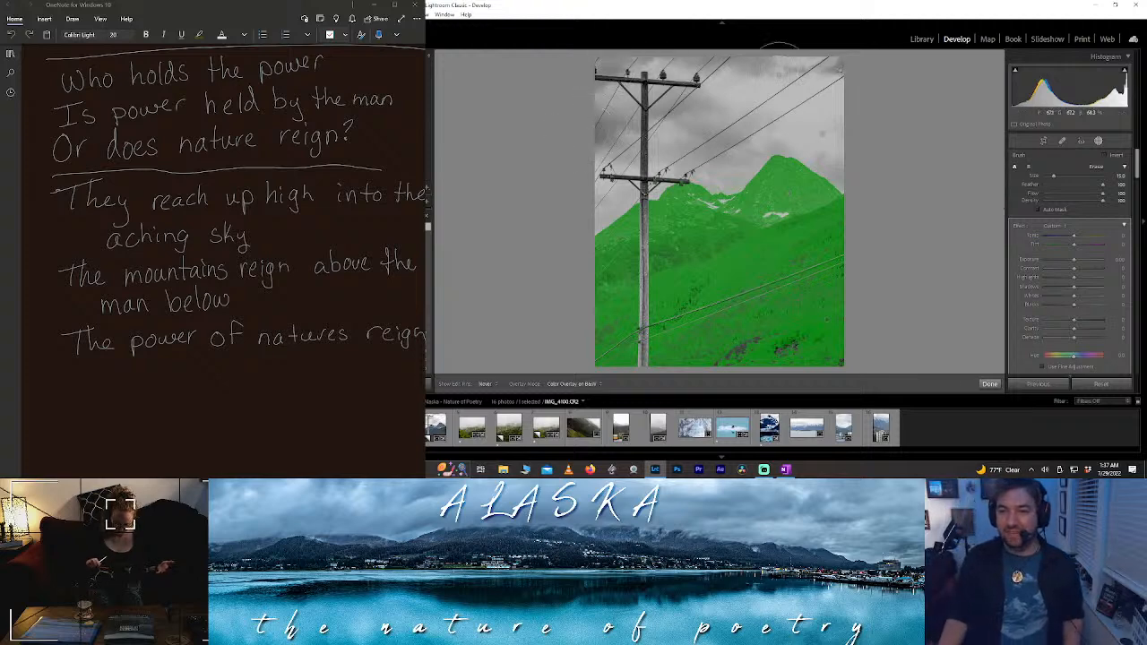
key("h")
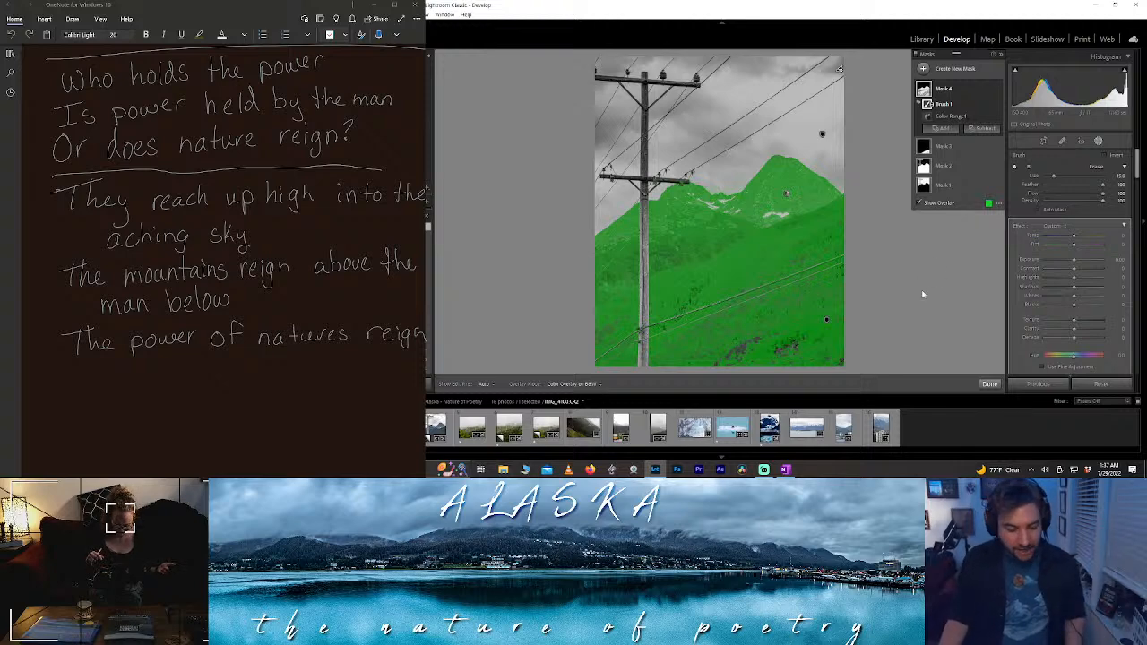
- Add a brush component to the color range mask and paint over the gaps in the foreground hillside
left_click(941, 133)
left_click(947, 177)
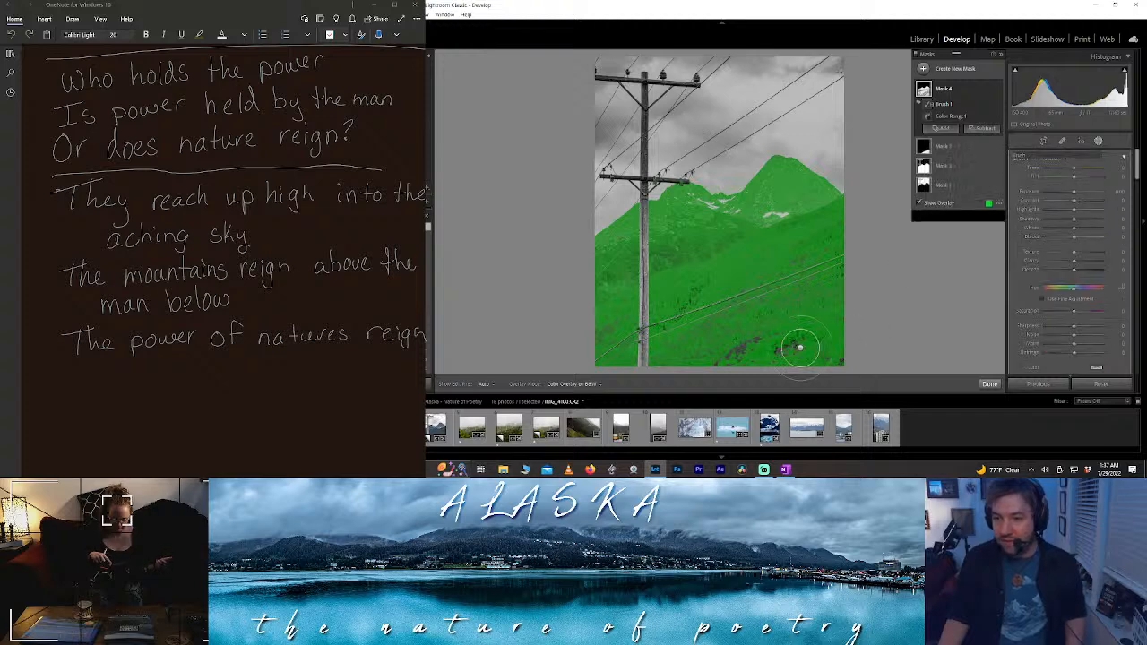
mouse_move(794, 350)
left_mouse_down()
mouse_move(711, 358)
mouse_move(837, 363)
left_mouse_up()
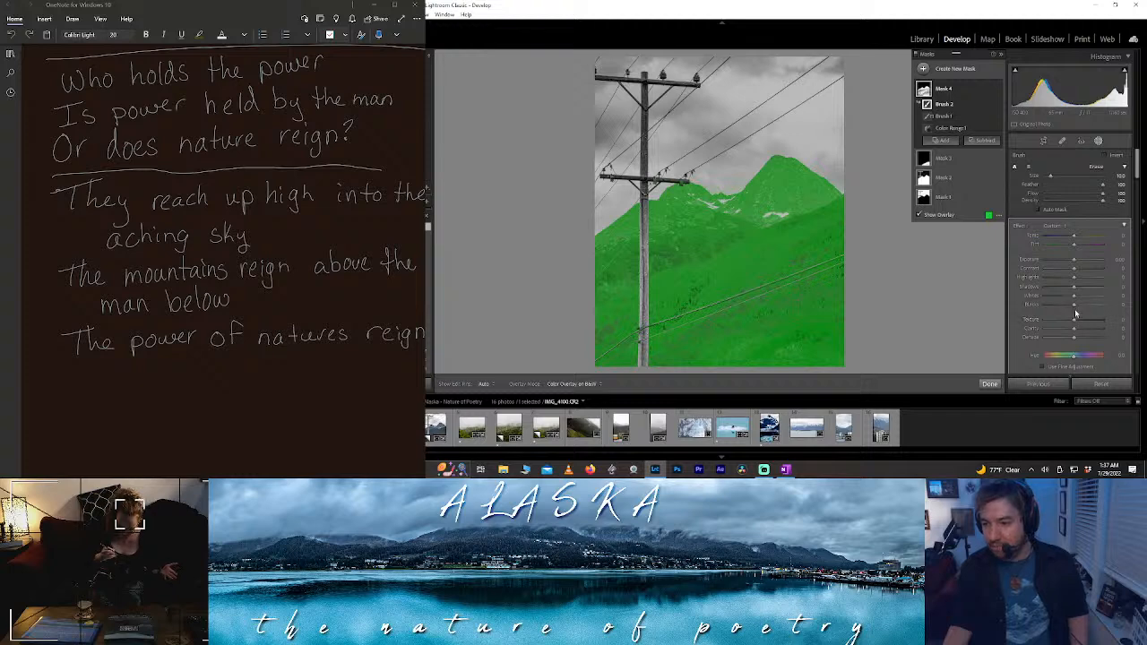
- Hide the mask overlay, lower the color range mask's Blacks, set Clarity to -77, raise Saturation, and finish masking
key("o")
left_click_drag(1068, 306, 1063, 307)
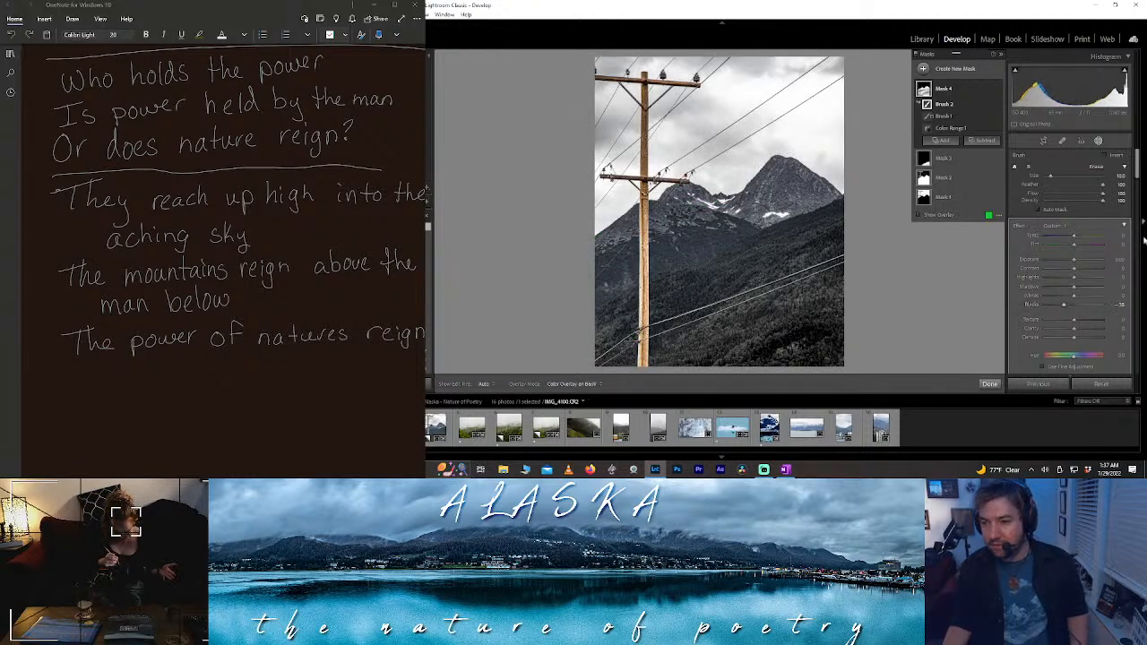
left_click_drag(1137, 175, 1137, 187)
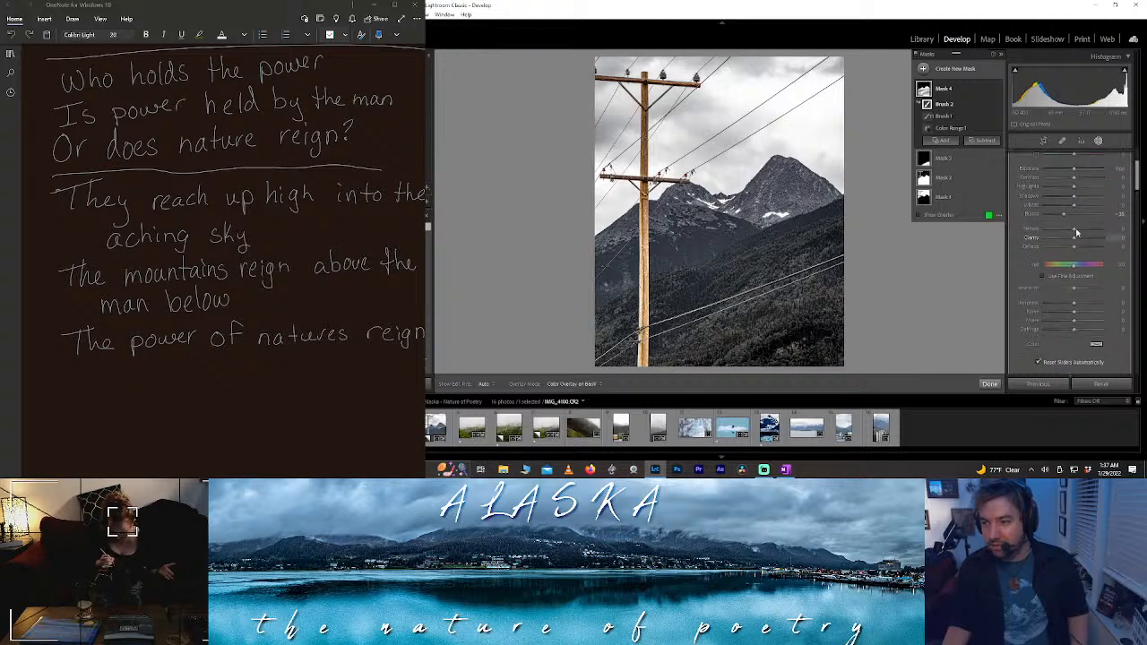
left_click_drag(1074, 230, 1119, 235)
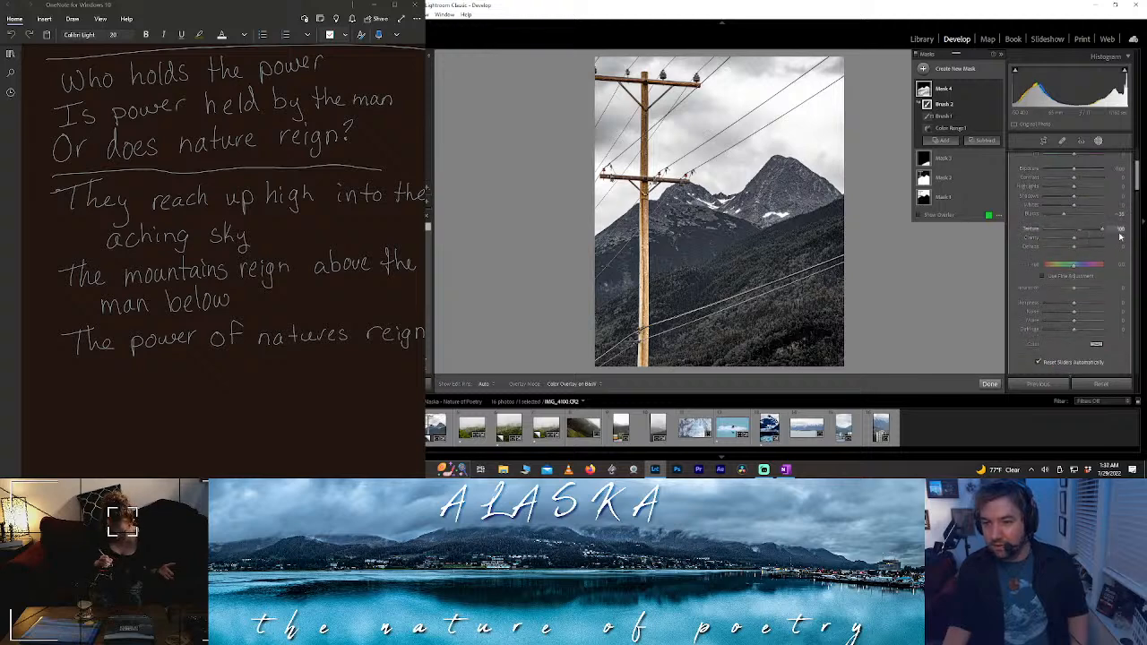
mouse_move(1046, 230)
left_mouse_down()
mouse_move(1033, 231)
mouse_move(1115, 248)
mouse_move(1022, 244)
mouse_move(1109, 250)
mouse_move(1067, 253)
mouse_move(1047, 239)
mouse_move(1102, 245)
mouse_move(1036, 239)
mouse_move(1053, 239)
left_mouse_up()
double_click(1062, 249)
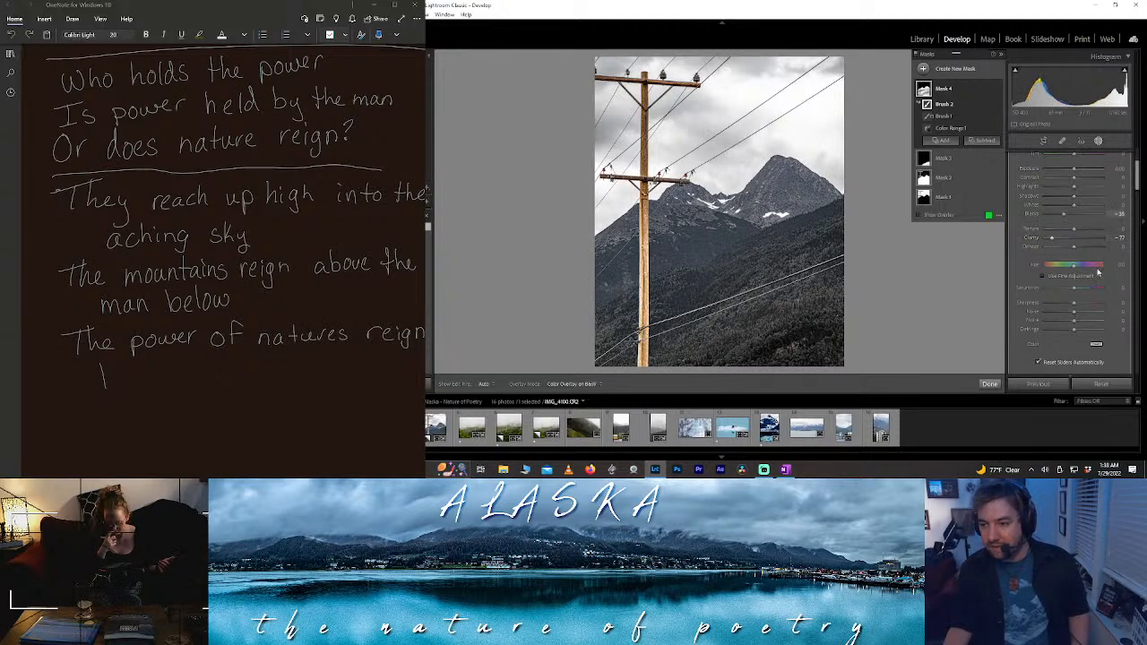
mouse_move(1076, 291)
left_mouse_down()
mouse_move(1116, 295)
mouse_move(1089, 290)
left_mouse_up()
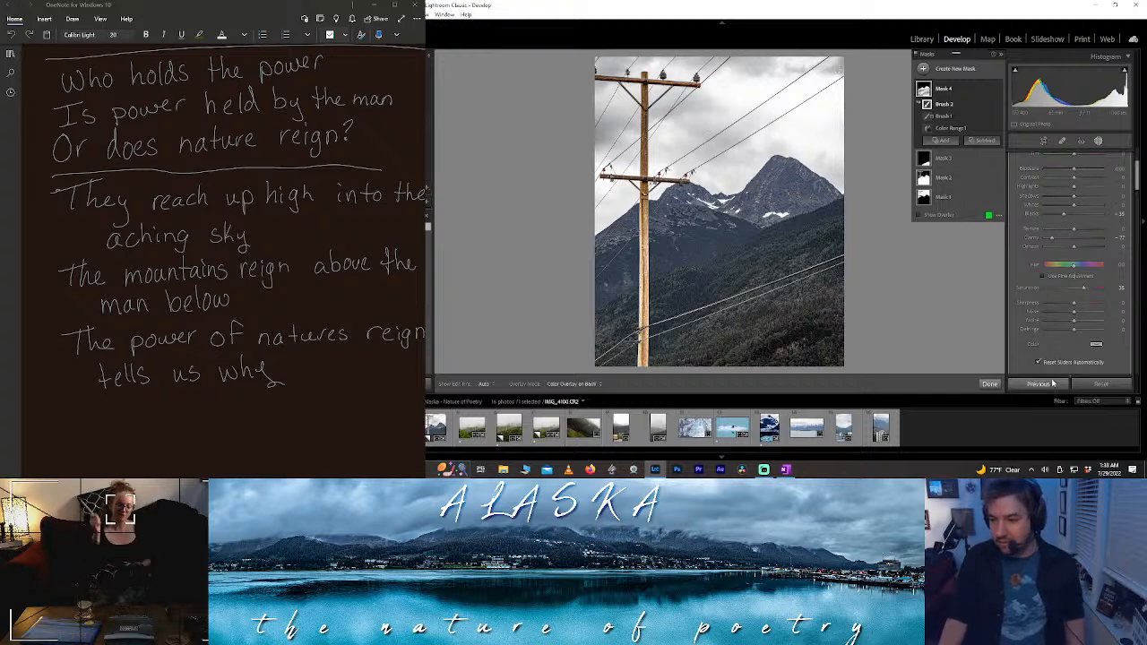
left_click(989, 383)
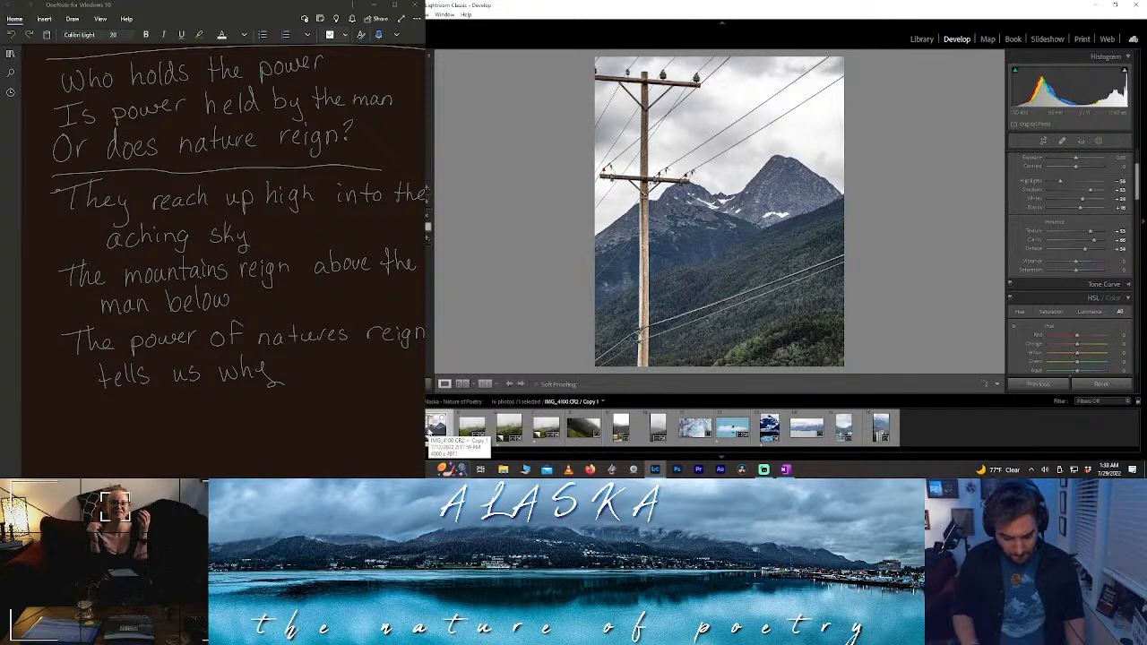
- Create a virtual copy of the color version of the utility-pole photo and open its sky mask for editing
right_click(434, 431)
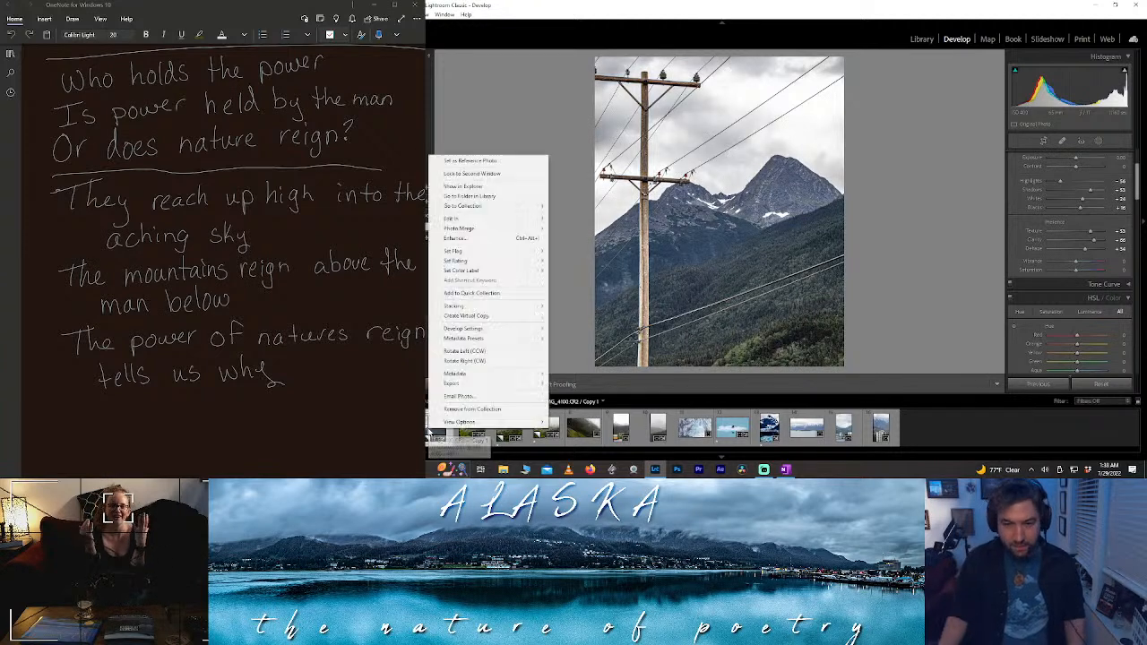
left_click(465, 316)
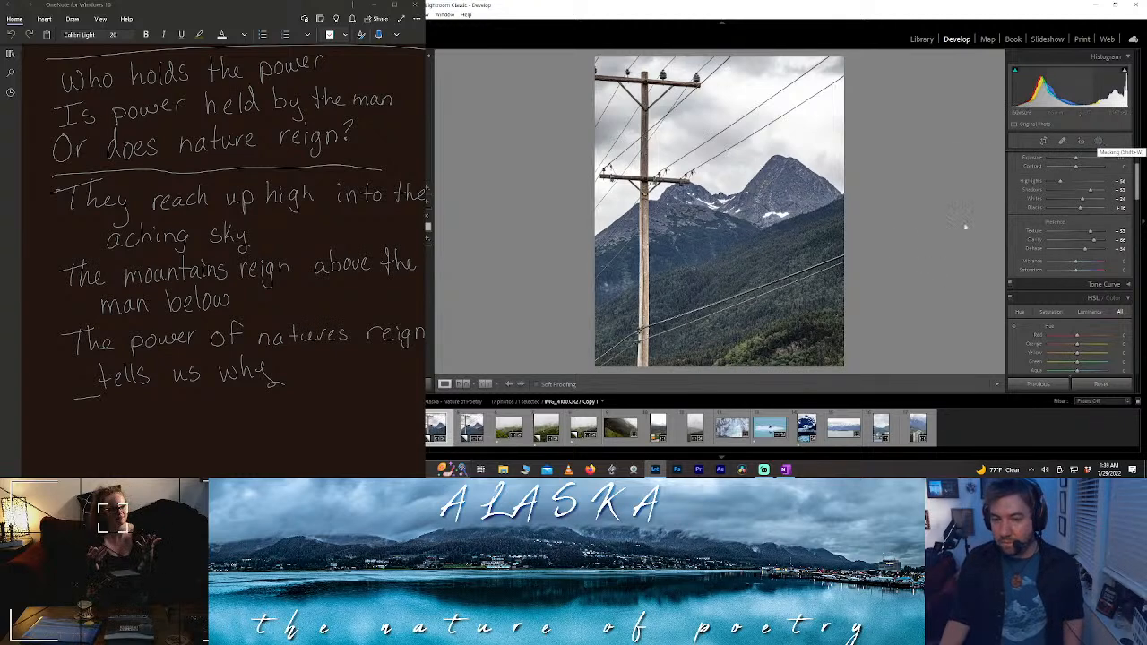
left_click(1098, 143)
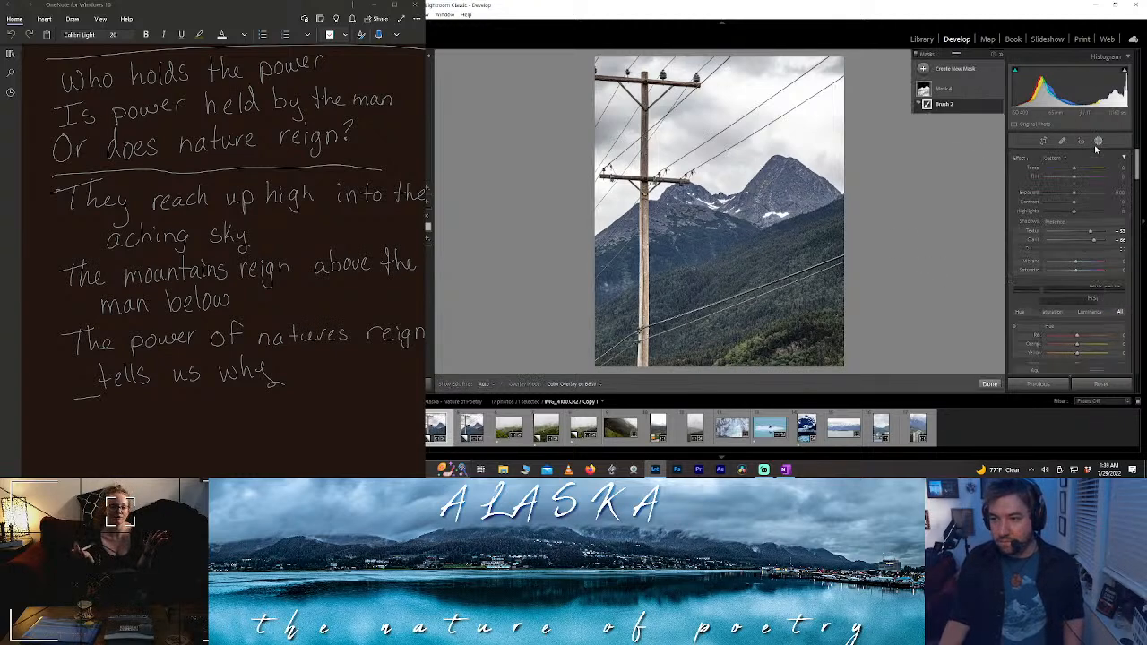
left_click(949, 90)
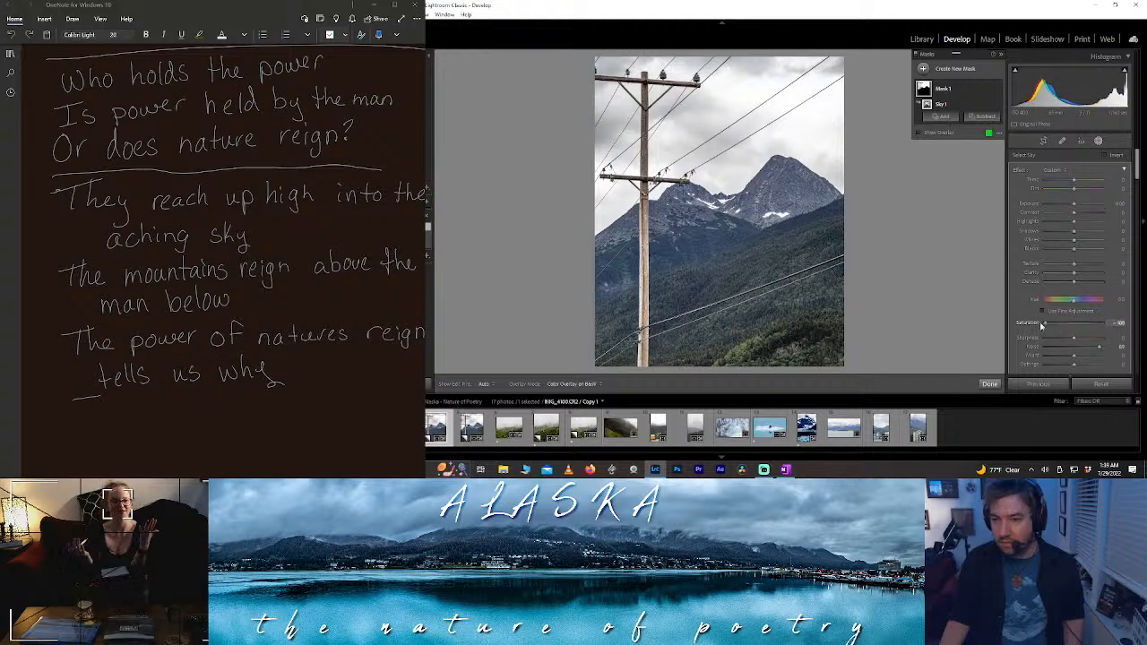
- Replace the sky mask's desaturation with a strong Saturation boost, lower Shadows, set Clarity to 26, and finish masking
double_click(1055, 323)
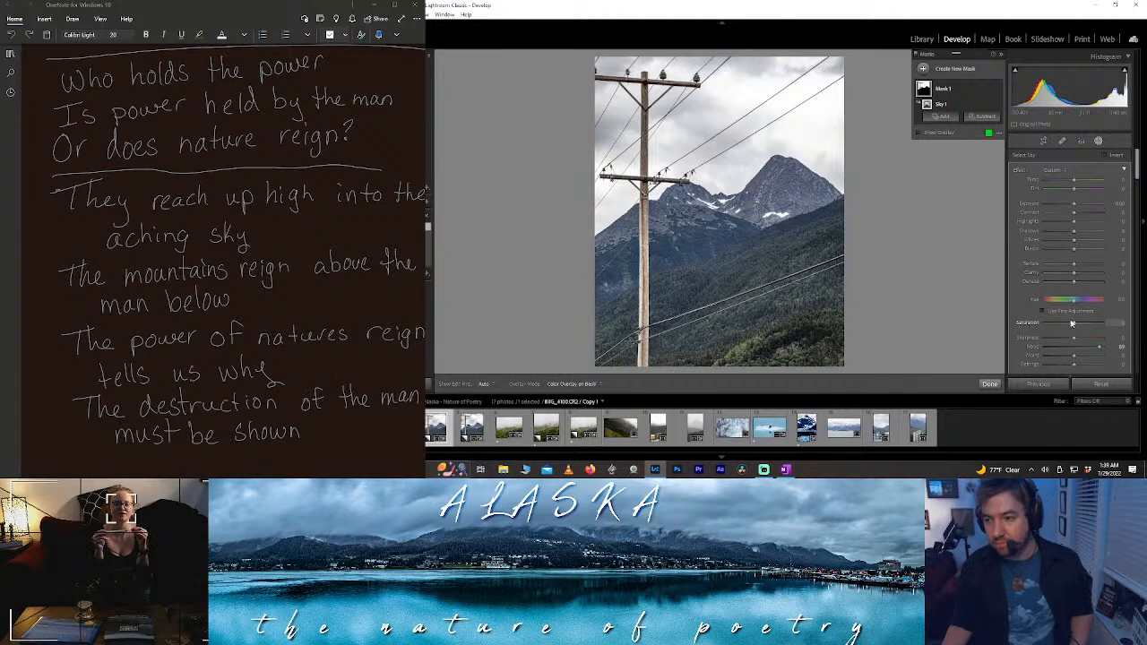
left_click_drag(1078, 323, 1106, 324)
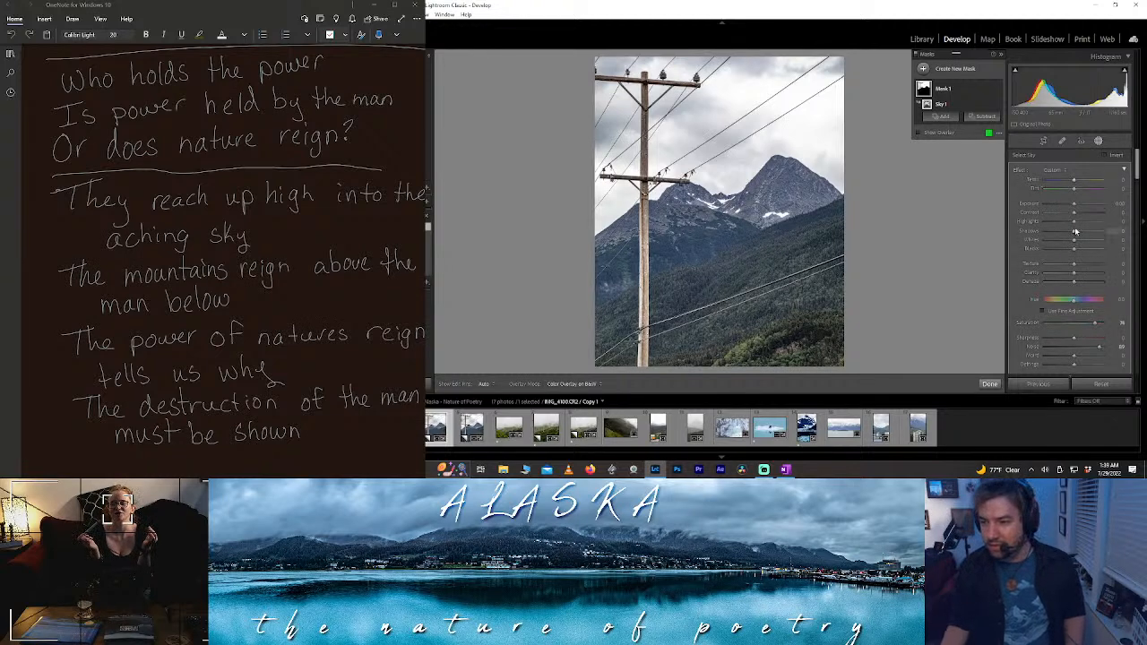
left_click_drag(1075, 231, 1109, 237)
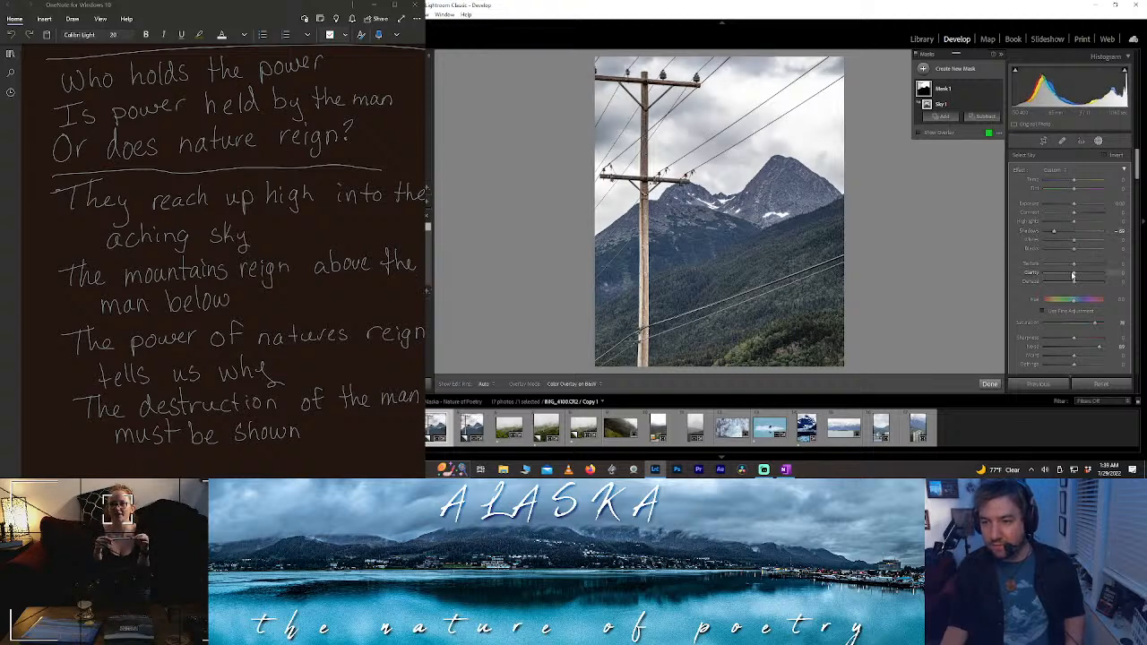
left_click_drag(1073, 274, 1092, 275)
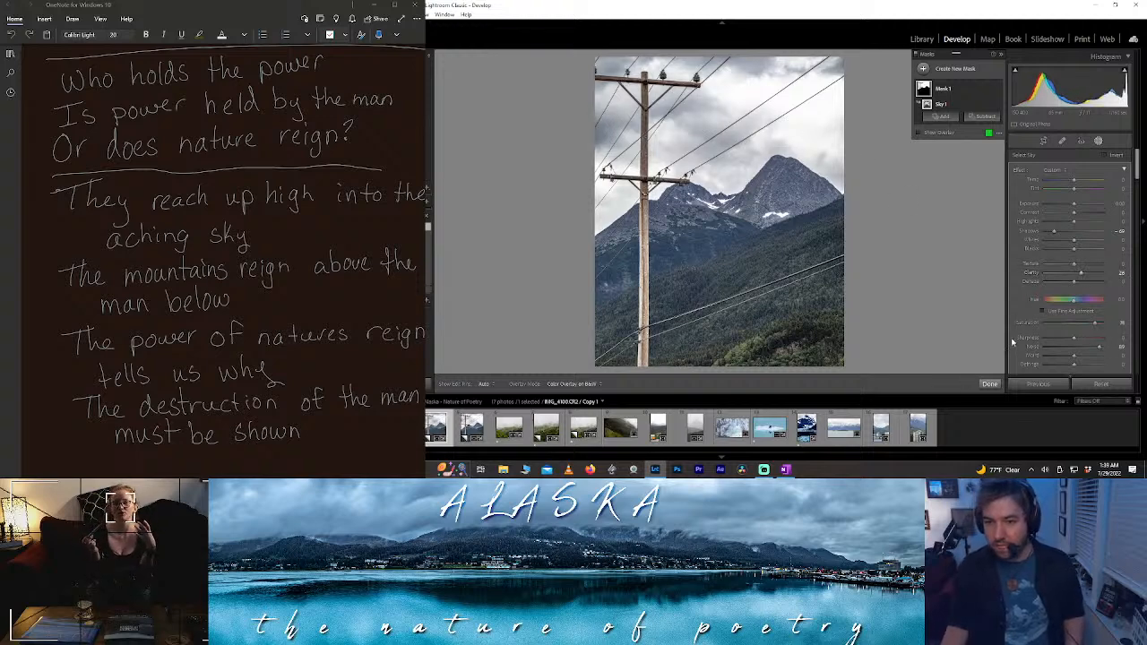
left_click(989, 383)
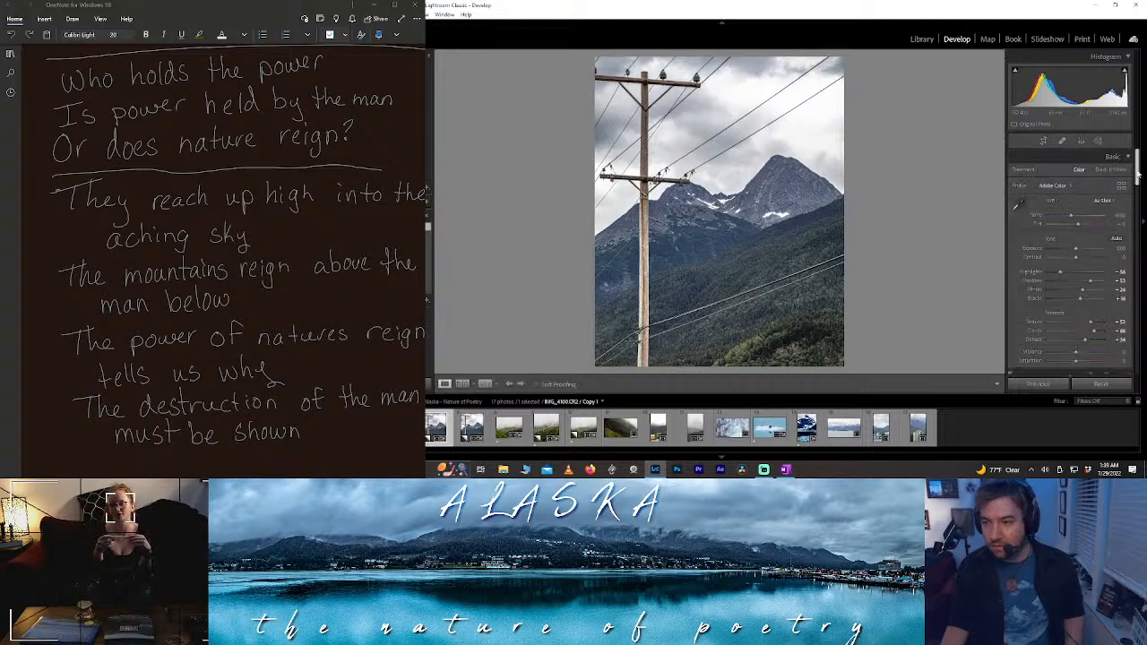
- Set HSL saturation to -100 for Orange and Yellow, +77 for Green and +82 for Purple, and raise Blue and Magenta
left_click_drag(1138, 172, 1125, 224)
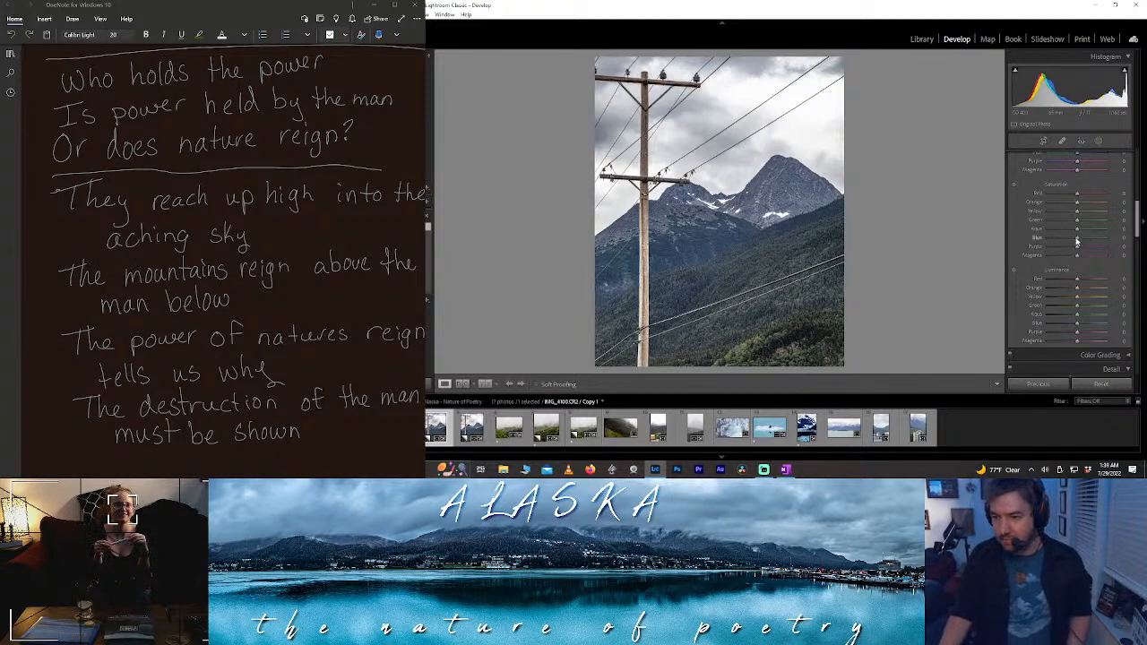
left_click_drag(1077, 238, 1091, 240)
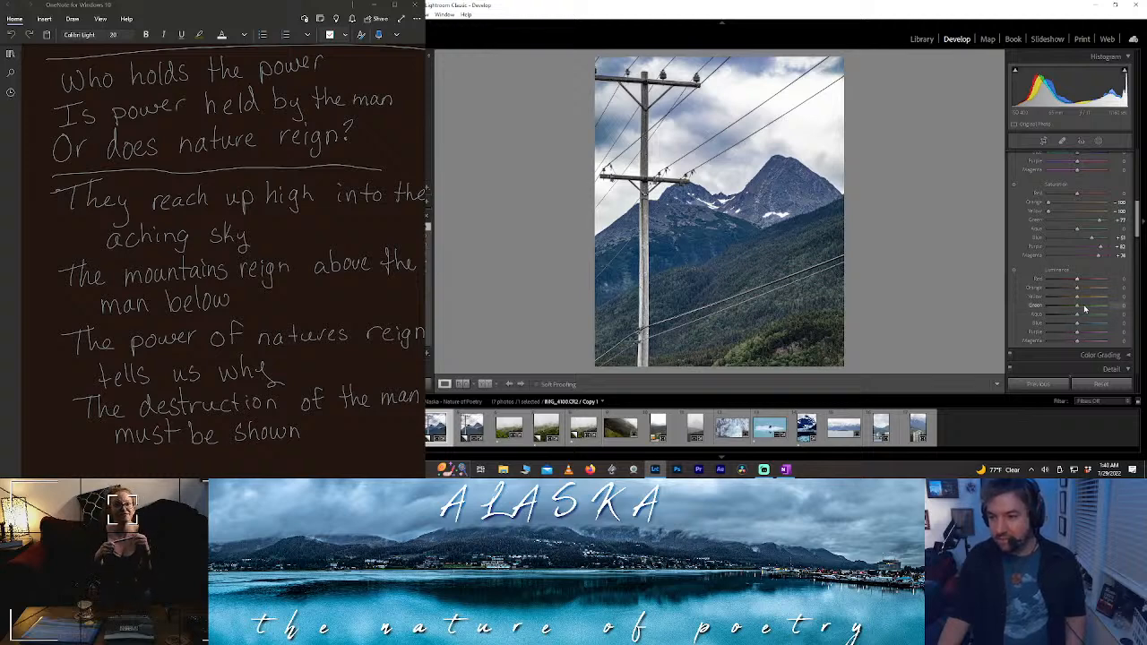
- Set HSL luminance to +42 for Blue and -100 for Orange and Yellow, leaving Red at its default
mouse_move(1076, 326)
left_mouse_down()
mouse_move(1104, 323)
mouse_move(1066, 326)
mouse_move(1087, 330)
left_mouse_up()
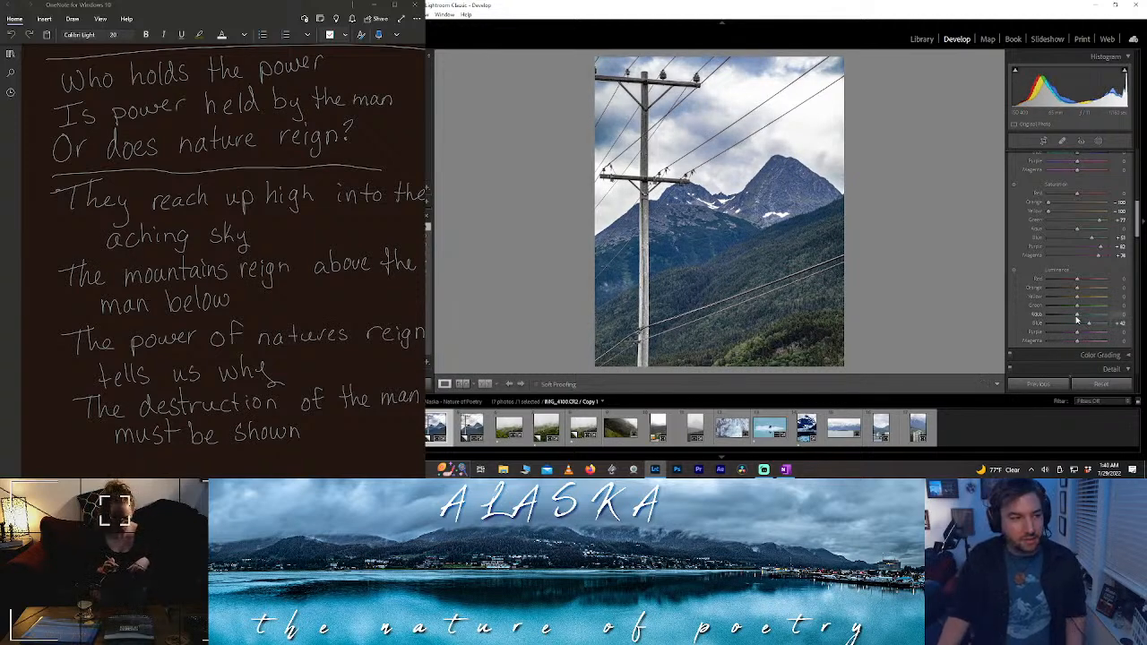
mouse_move(1078, 280)
left_mouse_down()
mouse_move(1117, 284)
mouse_move(1088, 285)
left_mouse_up()
double_click(1089, 285)
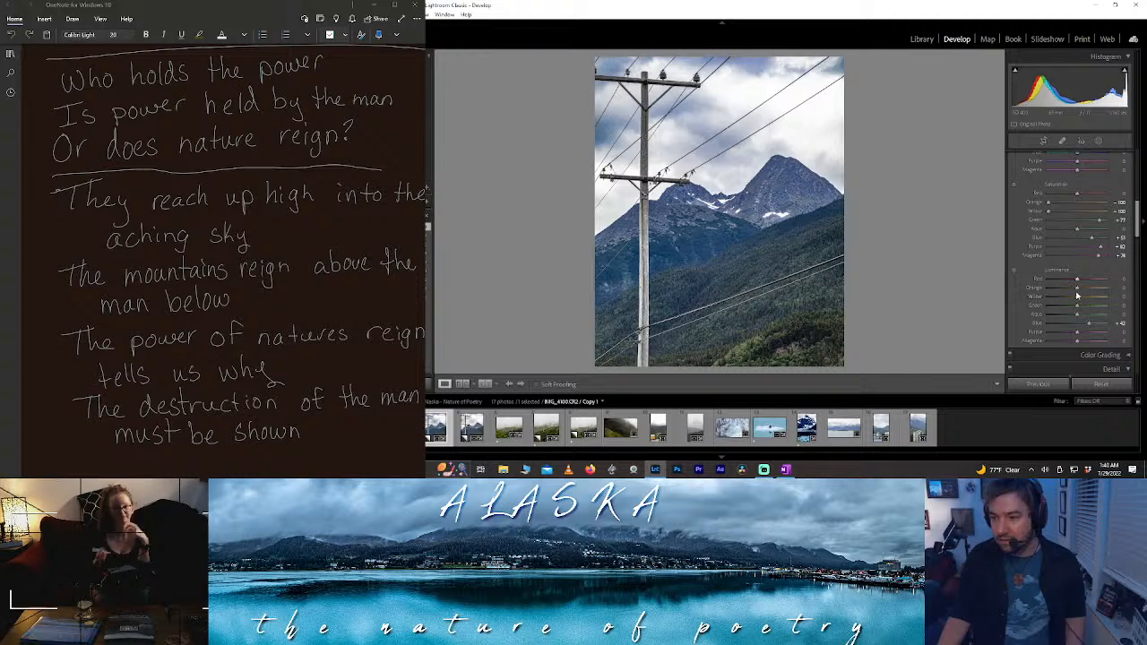
left_click_drag(1066, 292, 1035, 301)
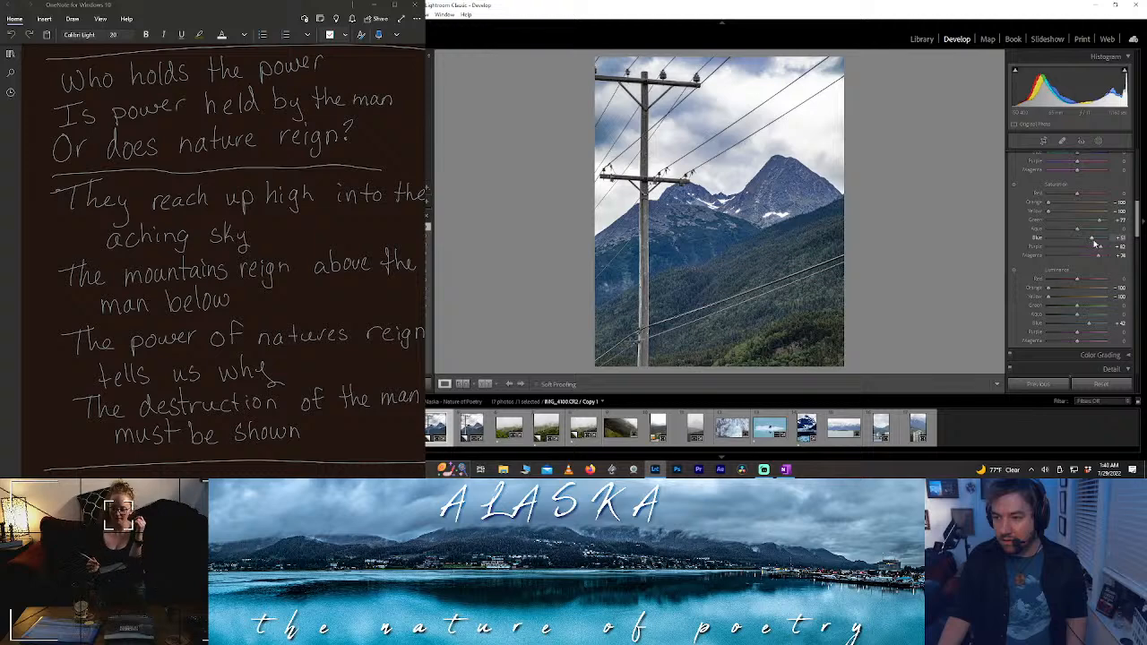
- Raise the Blue HSL saturation to +68 and the photo's overall Saturation to about +29
mouse_move(1092, 239)
left_mouse_down()
mouse_move(1118, 239)
mouse_move(1099, 241)
left_mouse_up()
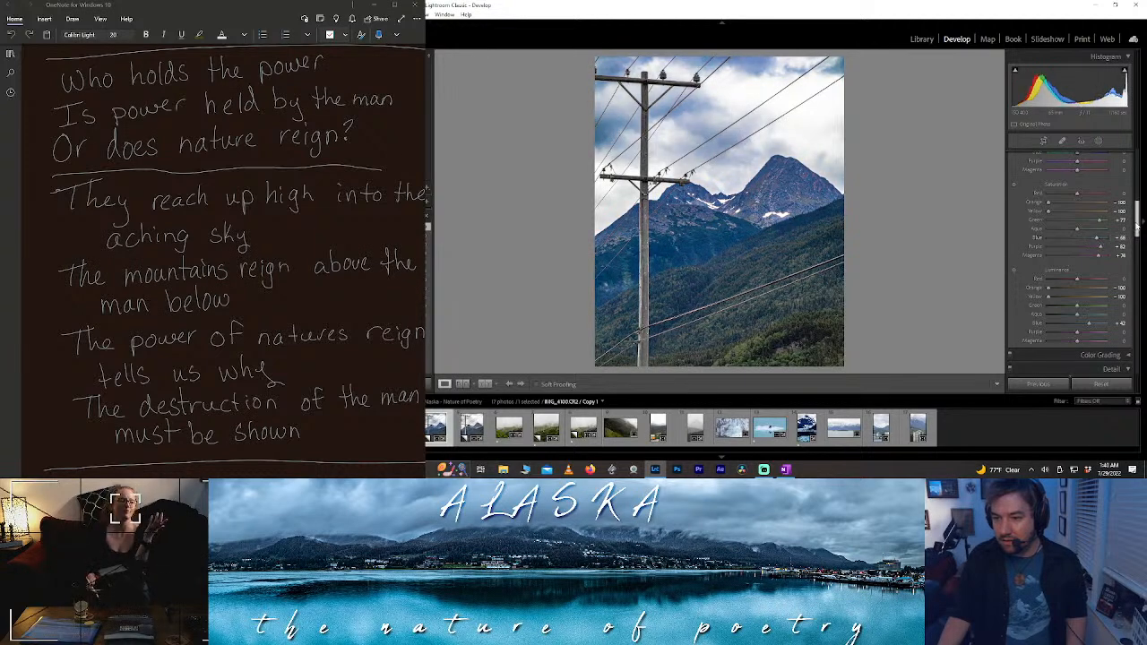
left_click(1141, 221)
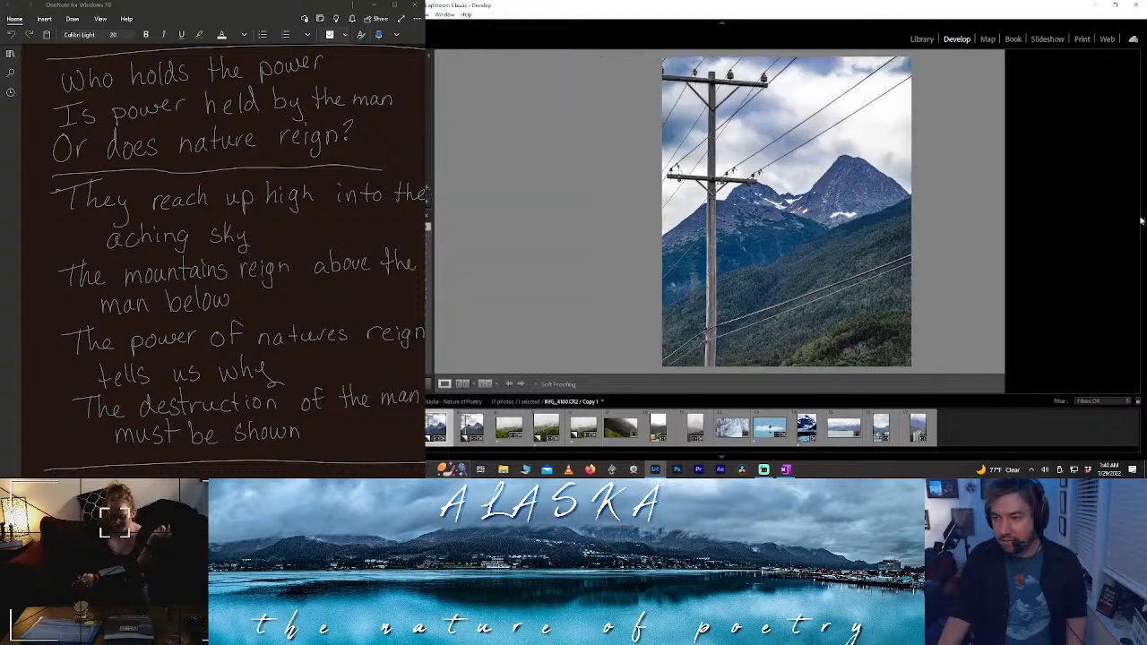
left_click(1141, 220)
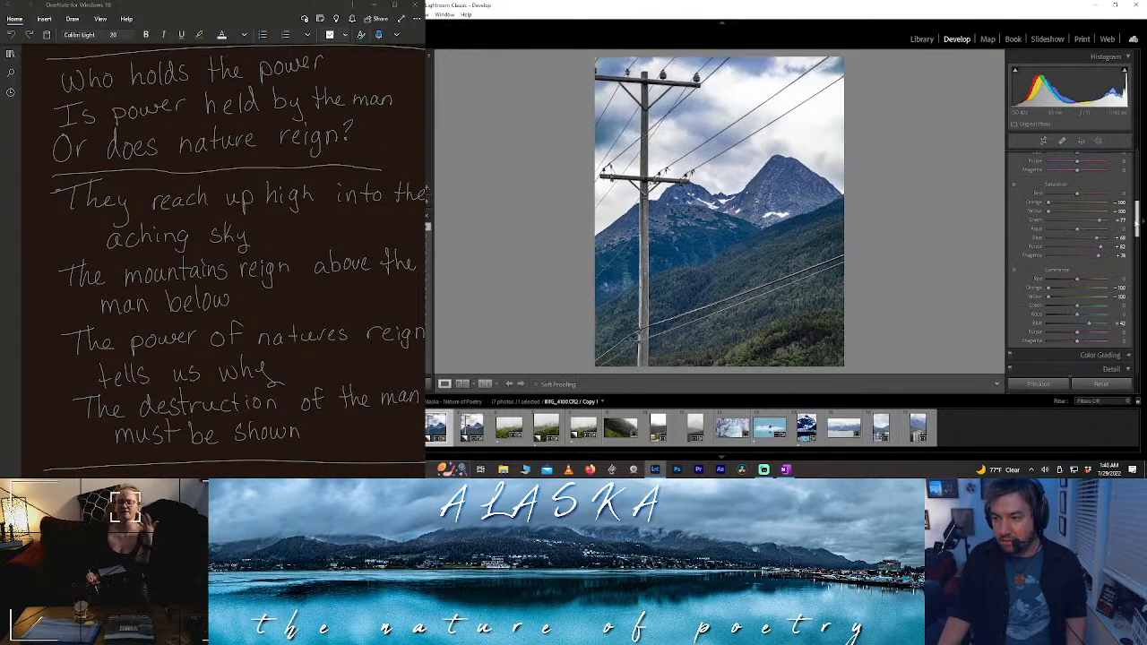
left_click_drag(1136, 223, 1130, 190)
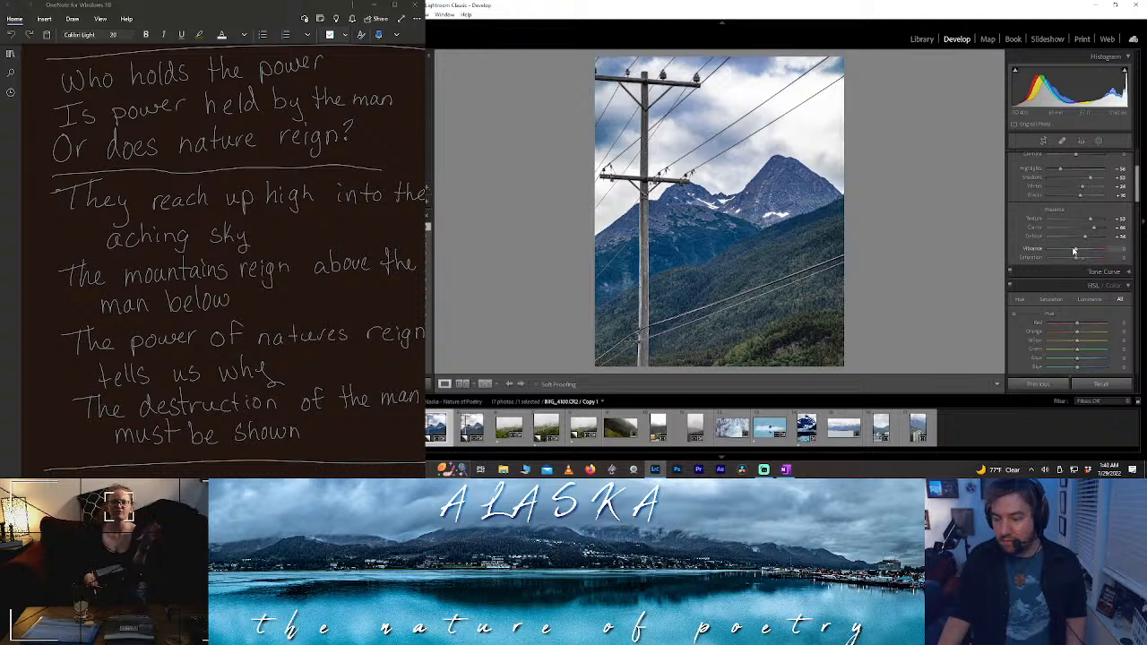
mouse_move(1074, 252)
left_mouse_down()
mouse_move(1097, 261)
mouse_move(1083, 261)
left_mouse_up()
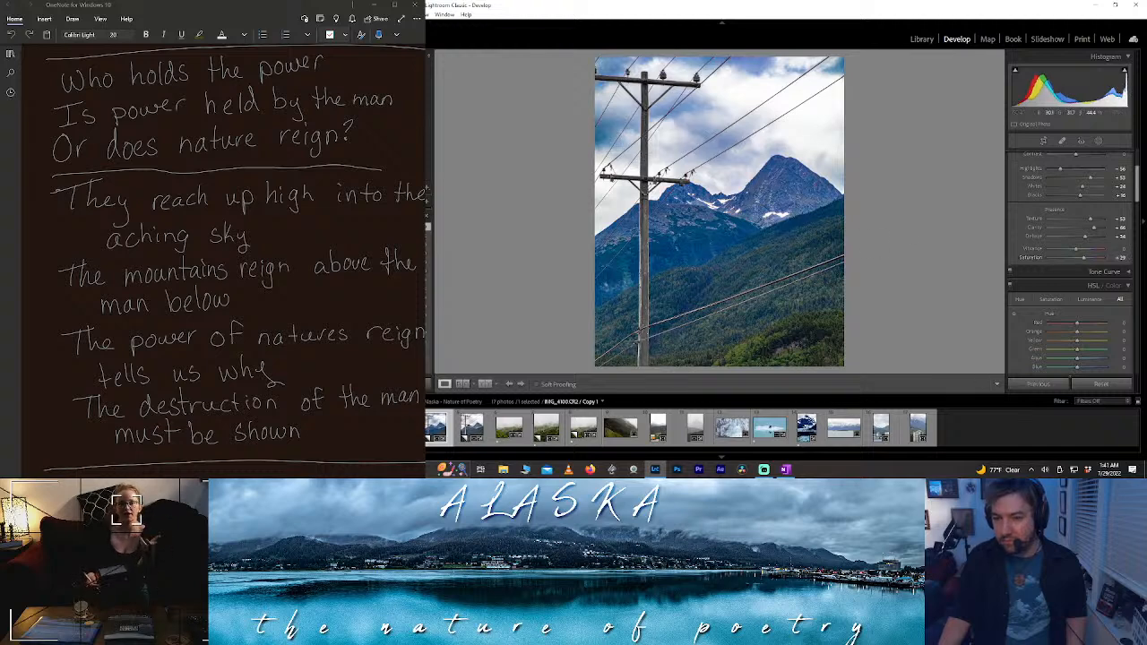
- Create a new mask with a color range sampled from the mountain peak in place of a trial linear gradient, and lower Refine
left_click(1097, 140)
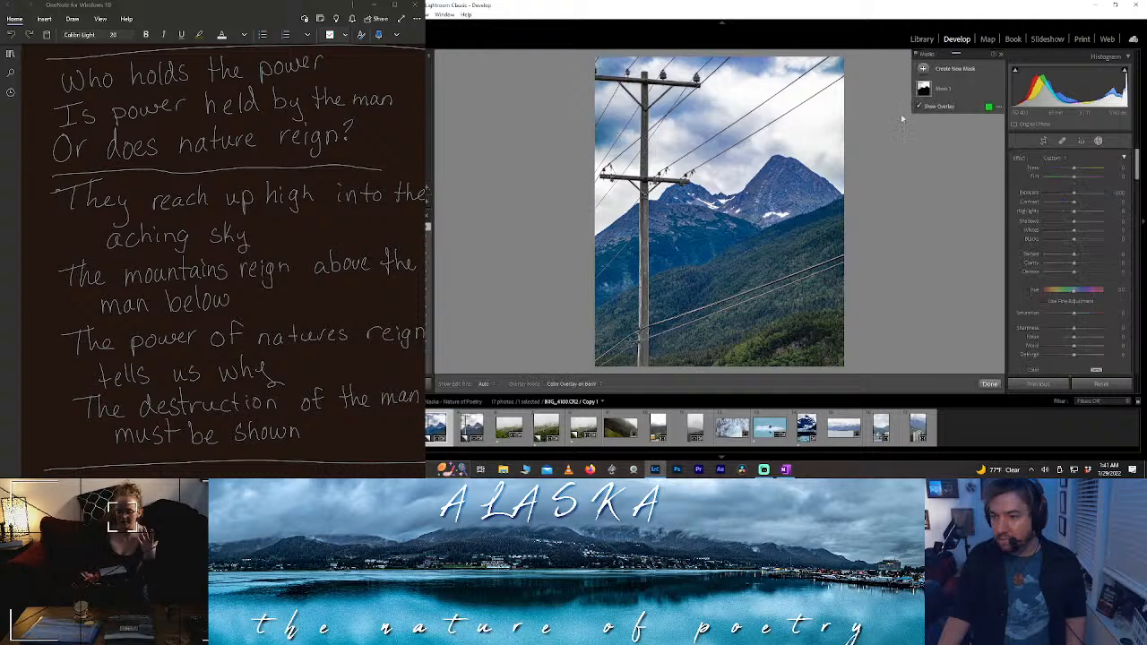
left_click(957, 69)
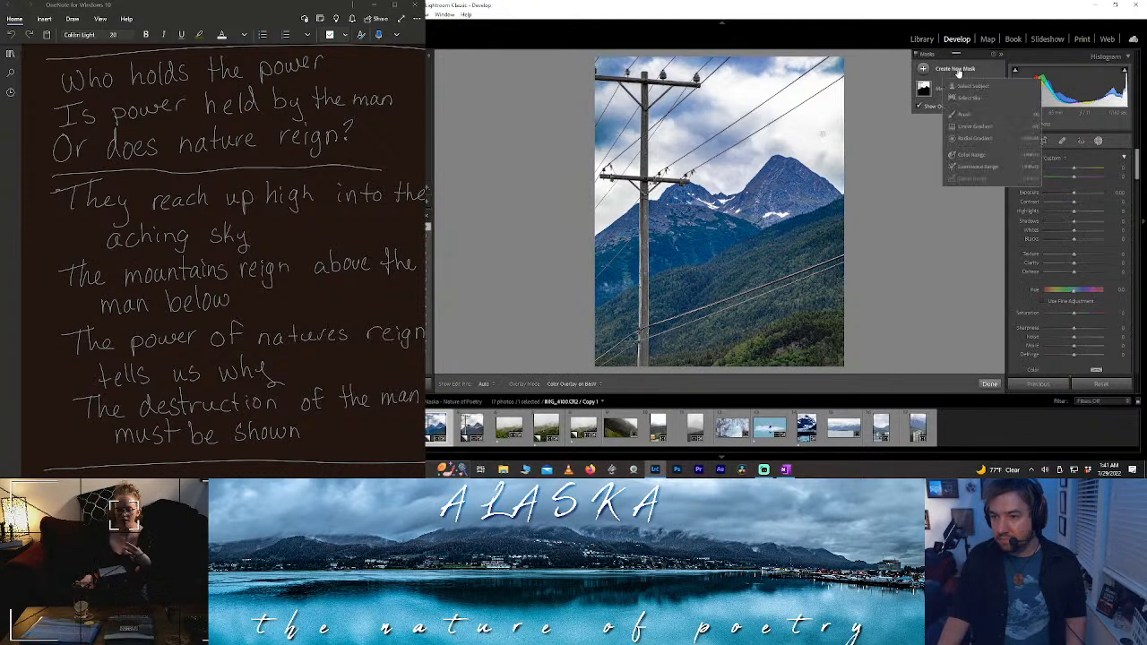
left_click(977, 129)
left_click_drag(724, 230, 724, 320)
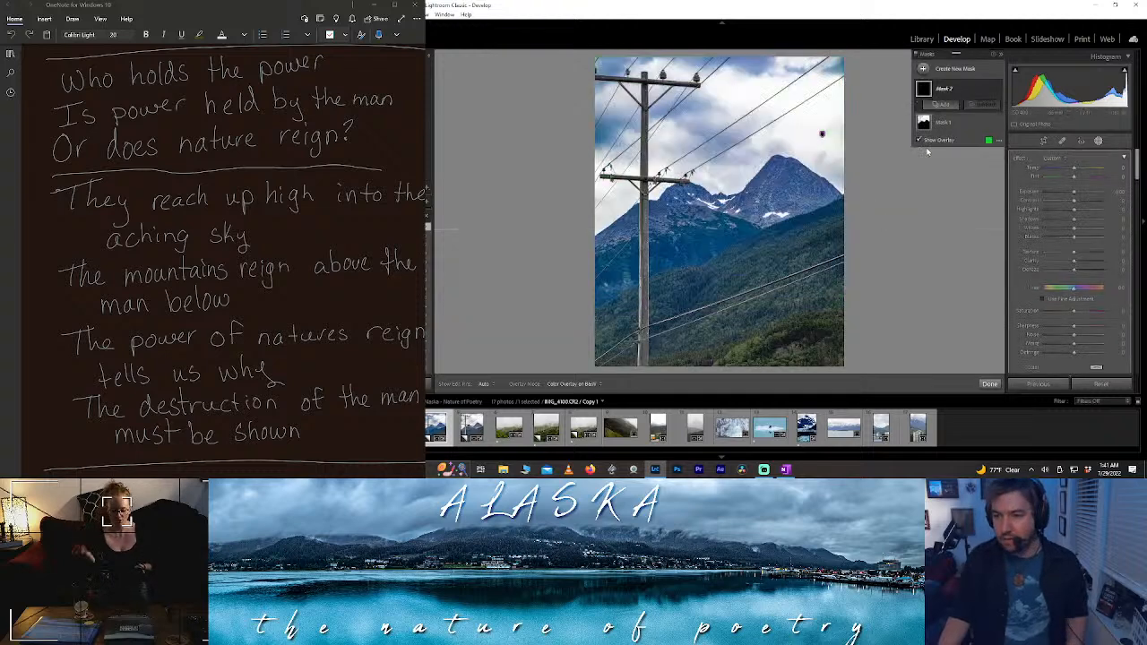
left_click(943, 104)
left_click(957, 194)
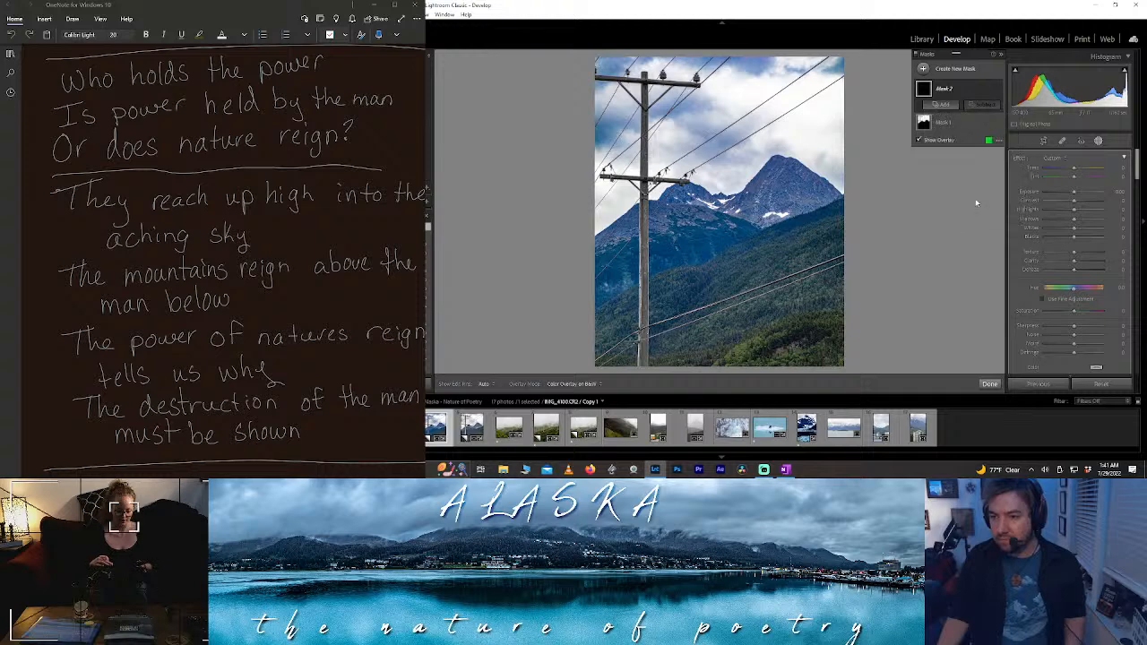
left_click(778, 162)
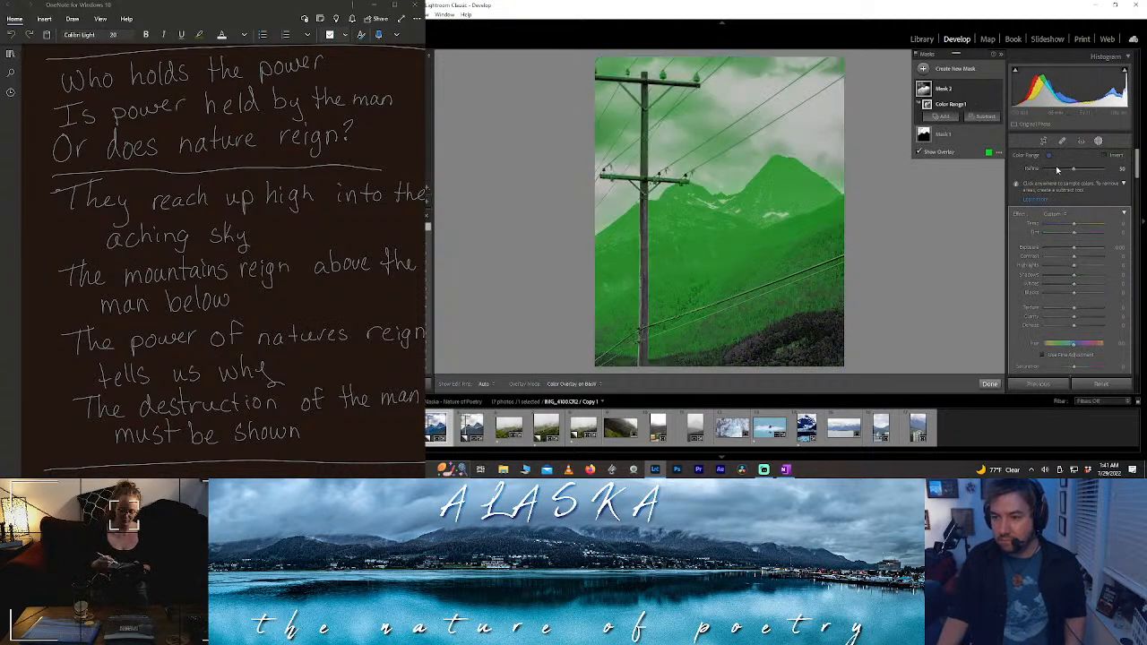
left_click_drag(1057, 170, 1054, 174)
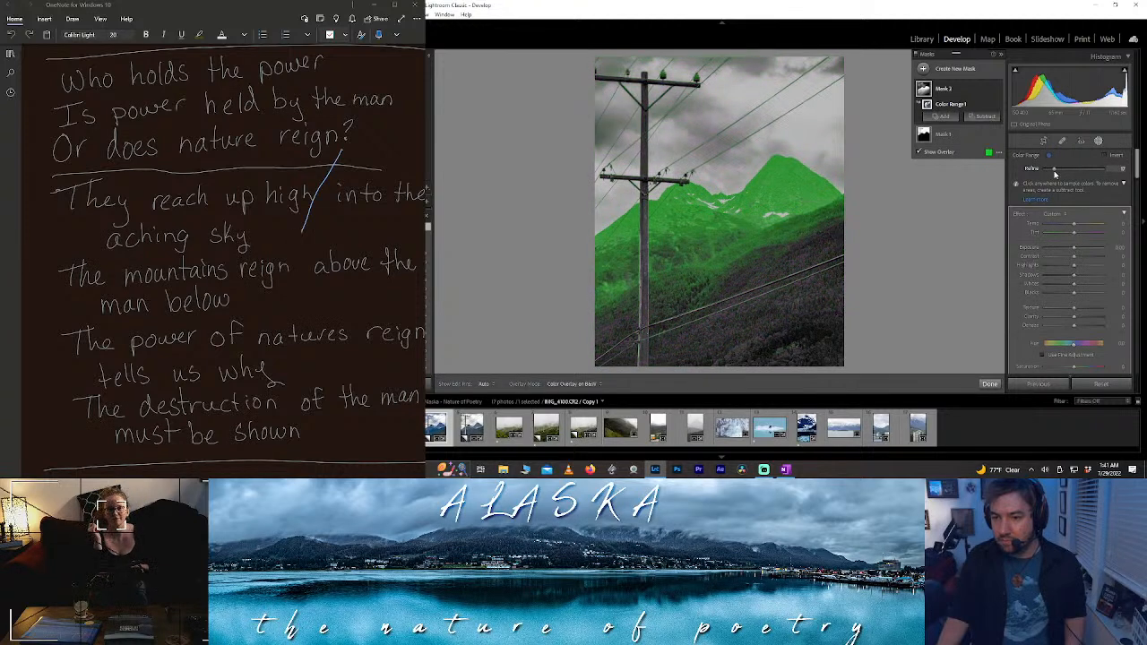
- Intersect the color range mask with a linear gradient placed across the mountains, limiting the selection to the peaks above the forested slopes
left_click(990, 104)
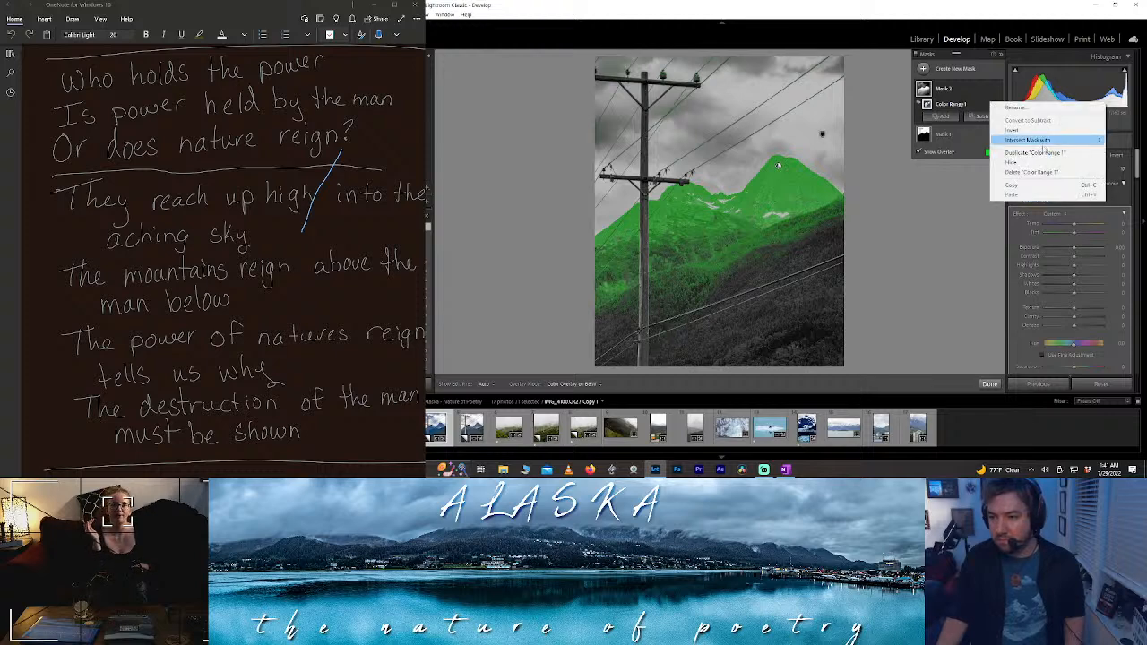
mouse_move(1030, 140)
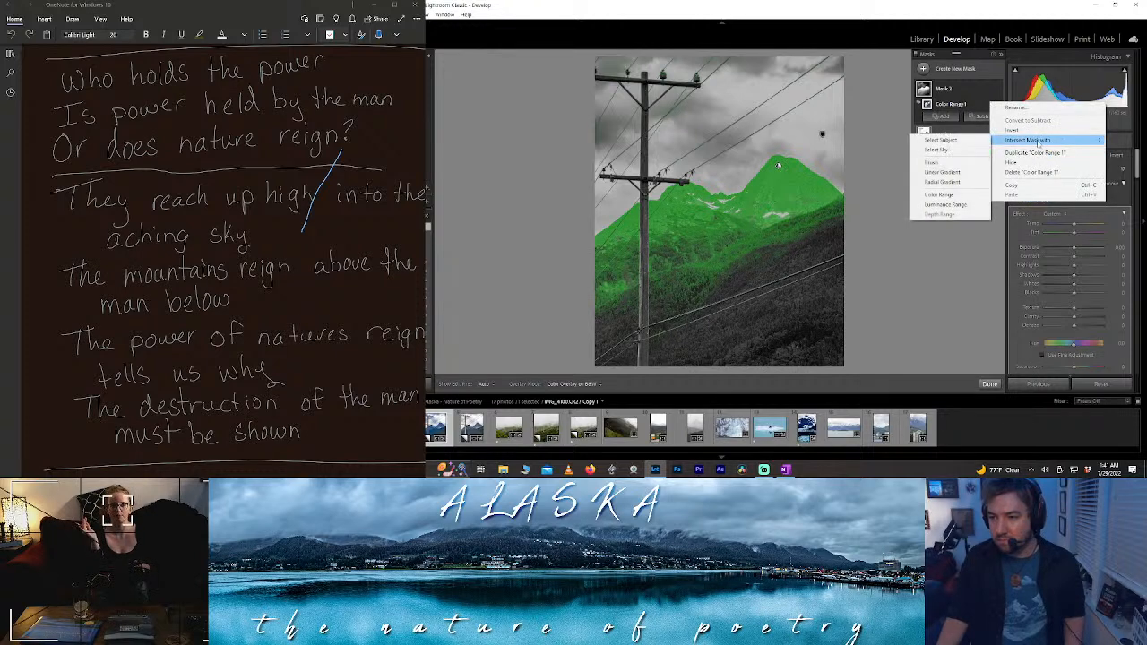
left_click(950, 174)
mouse_move(739, 216)
left_mouse_down()
mouse_move(660, 241)
mouse_move(710, 297)
mouse_move(746, 297)
mouse_move(747, 225)
mouse_move(763, 190)
mouse_move(750, 244)
left_mouse_up()
left_click_drag(866, 204, 864, 199)
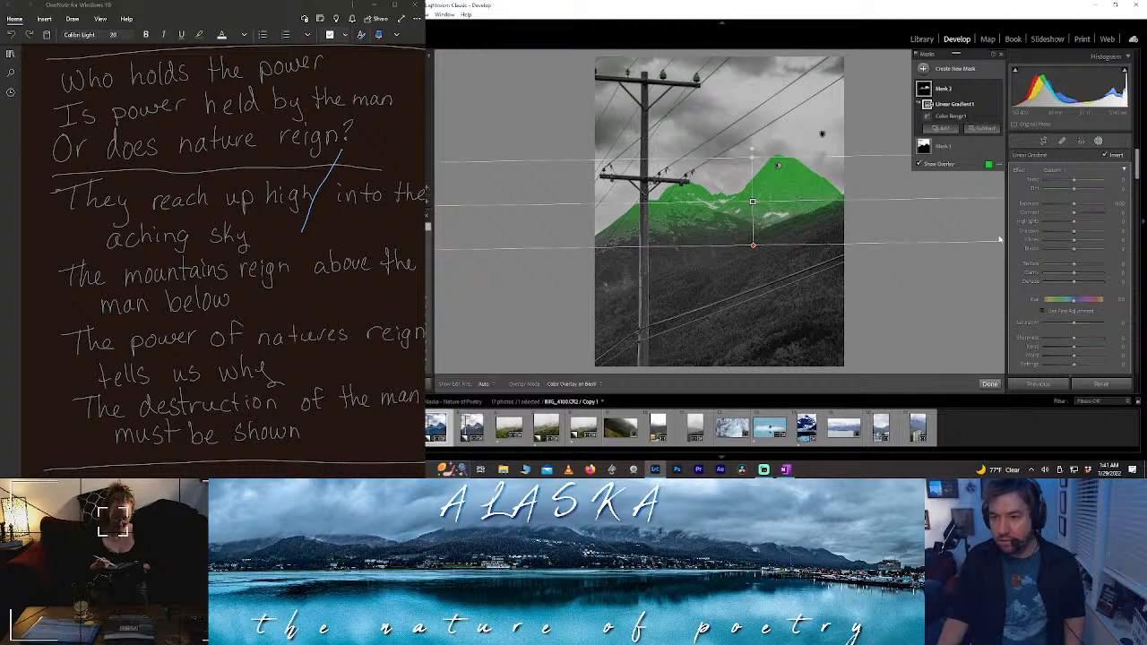
- Subtract a brush from the mountain peak mask and raise its Tint to about +45 so the peaks turn purple
left_click(979, 130)
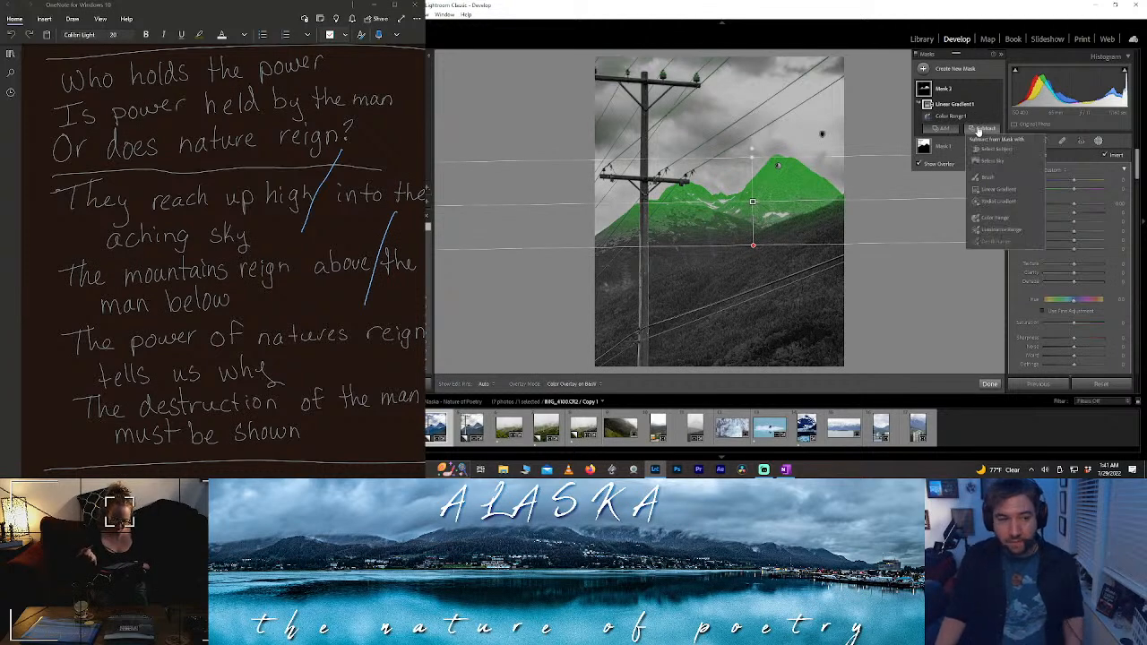
left_click(989, 177)
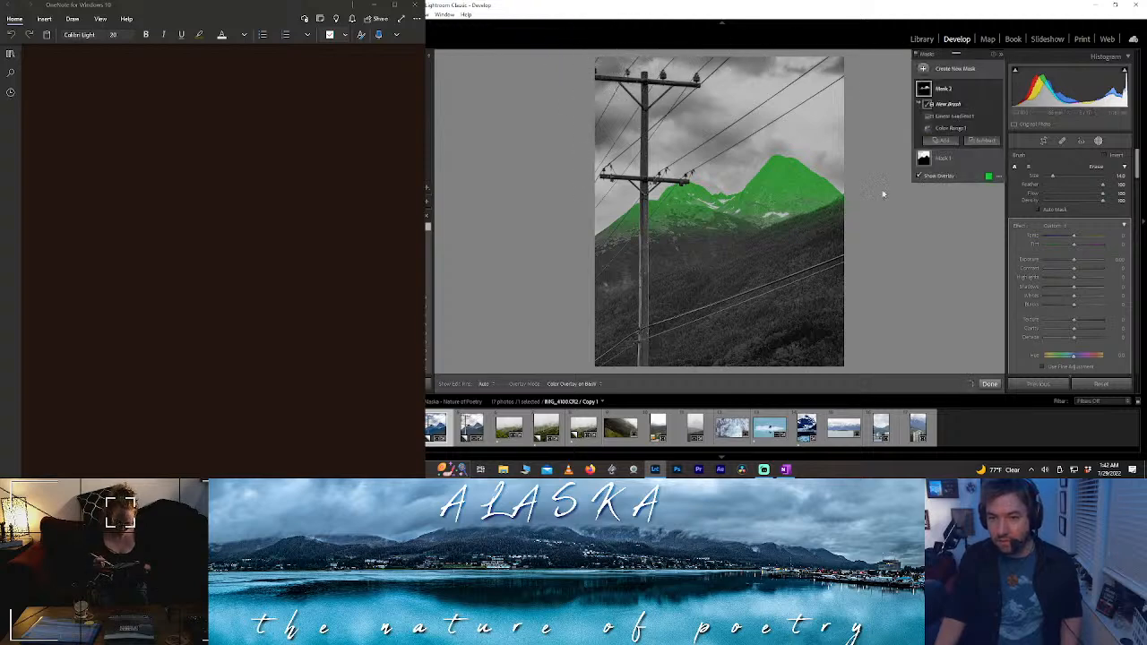
left_click_drag(1074, 246, 1079, 247)
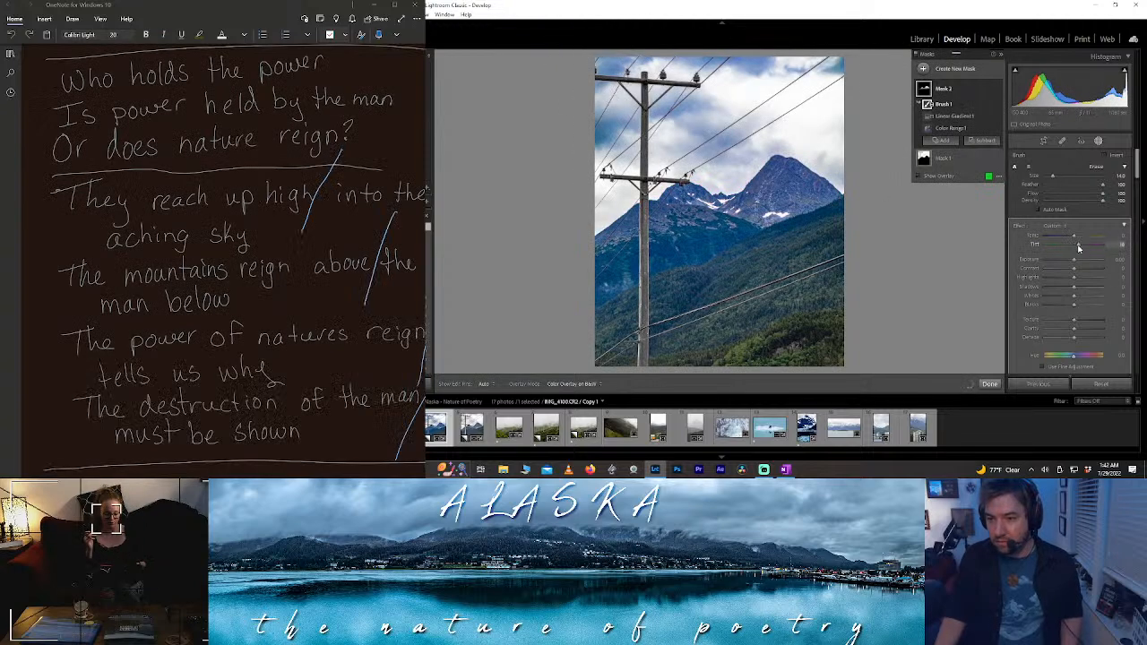
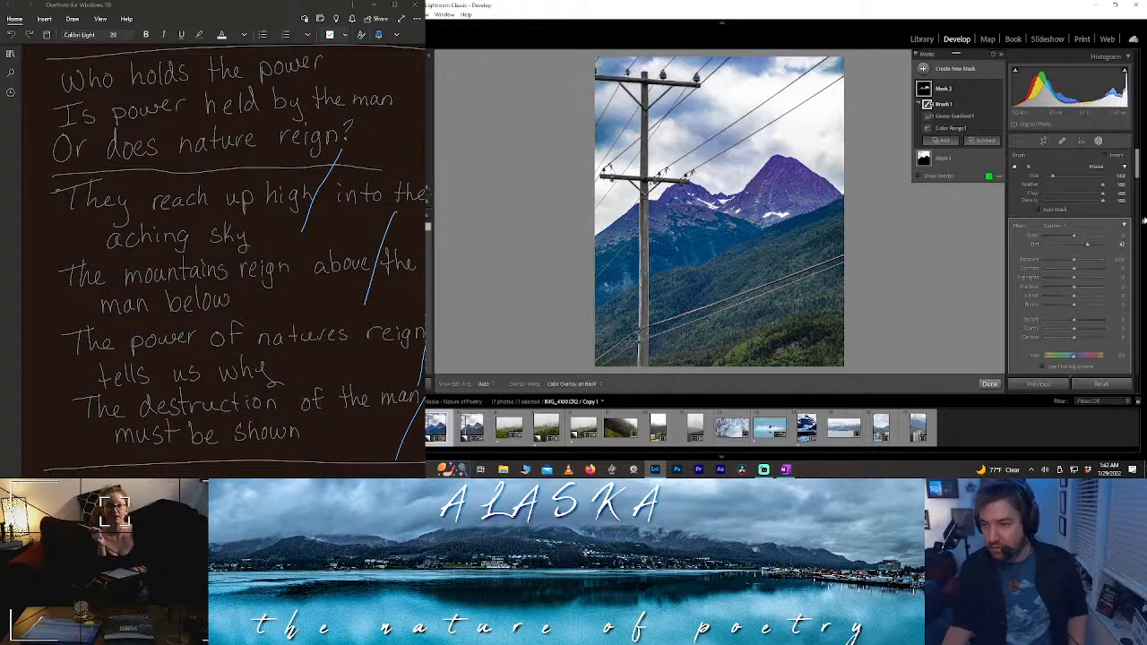
- Create a new color range mask sampled from the forested slope and set its Refine to about 24
left_click(1099, 141)
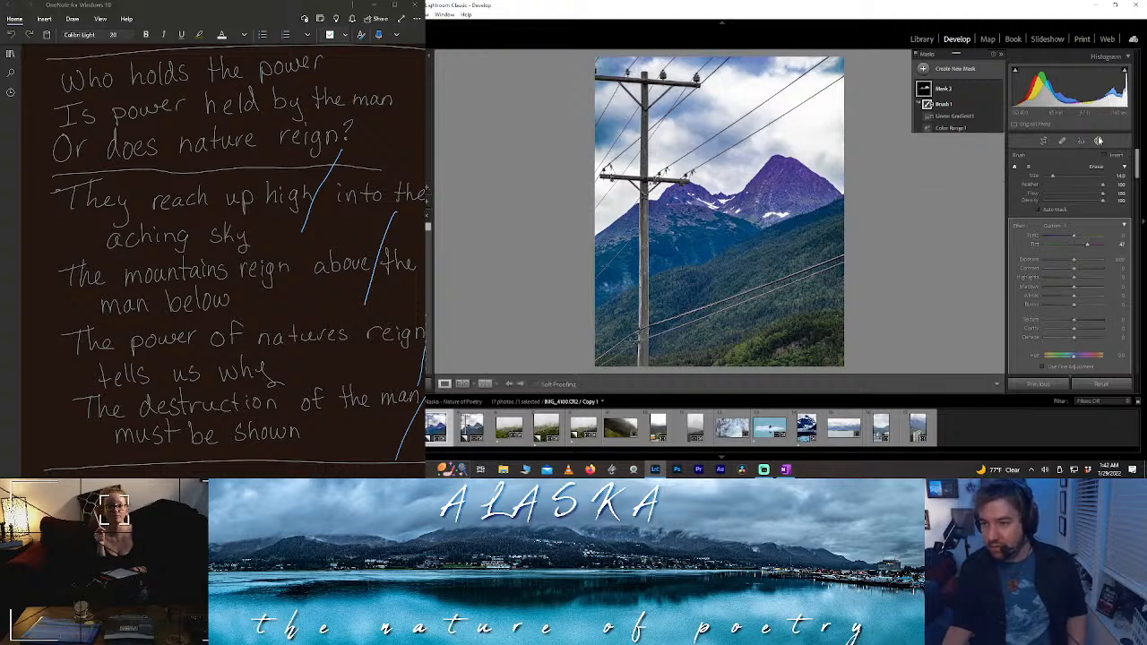
left_click(1099, 141)
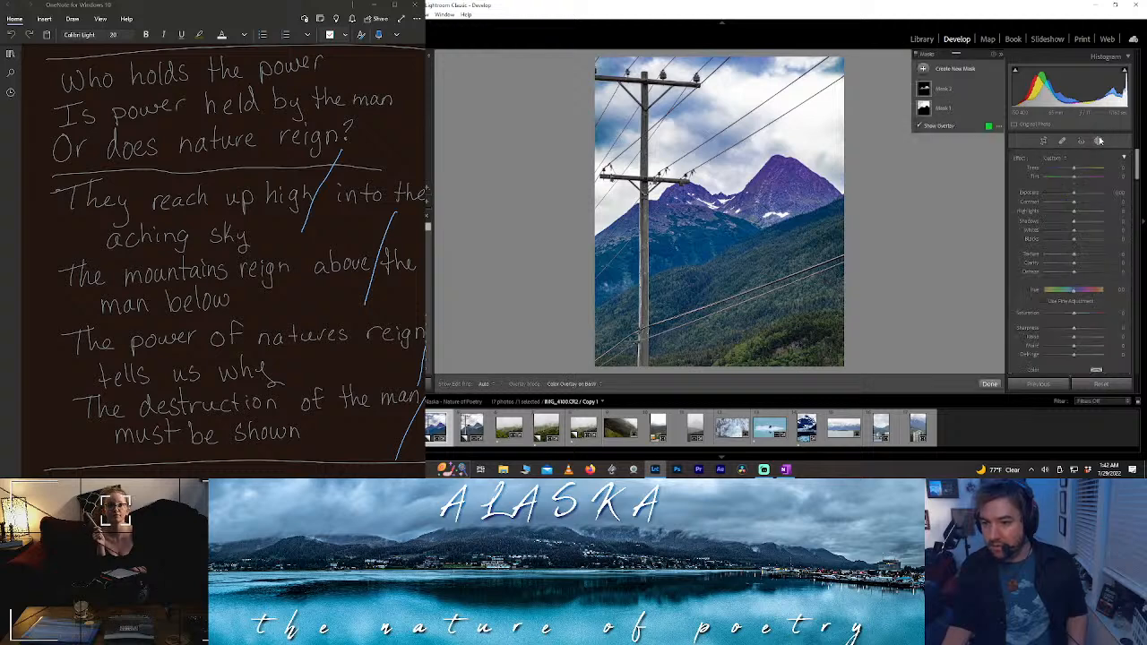
left_click(955, 71)
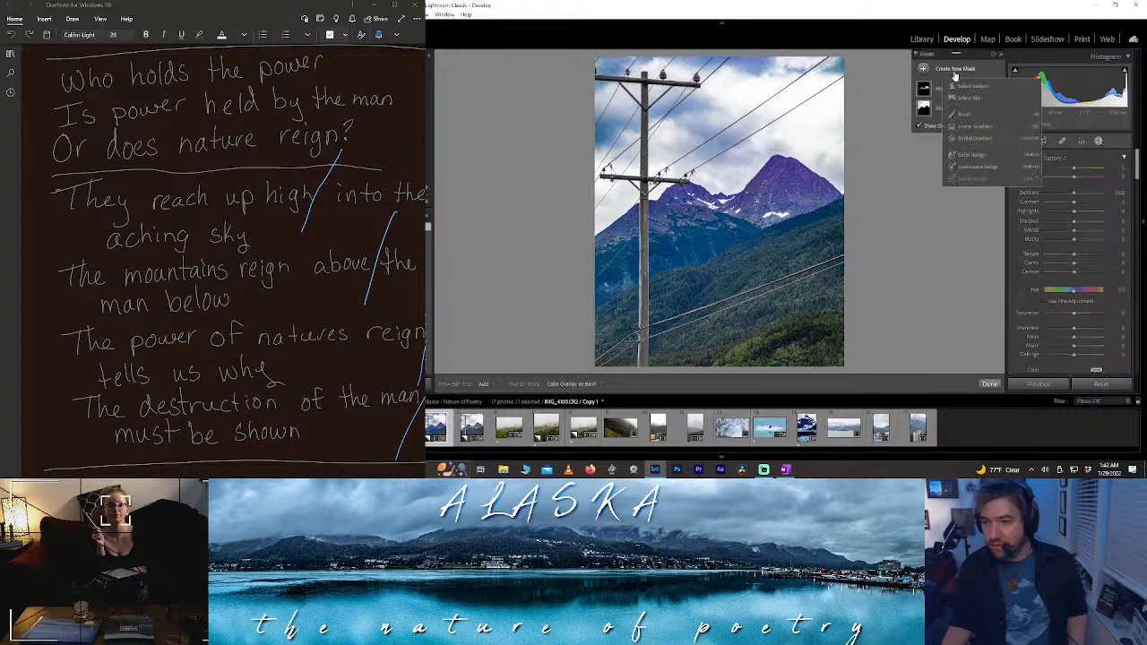
left_click(972, 162)
left_click(776, 259)
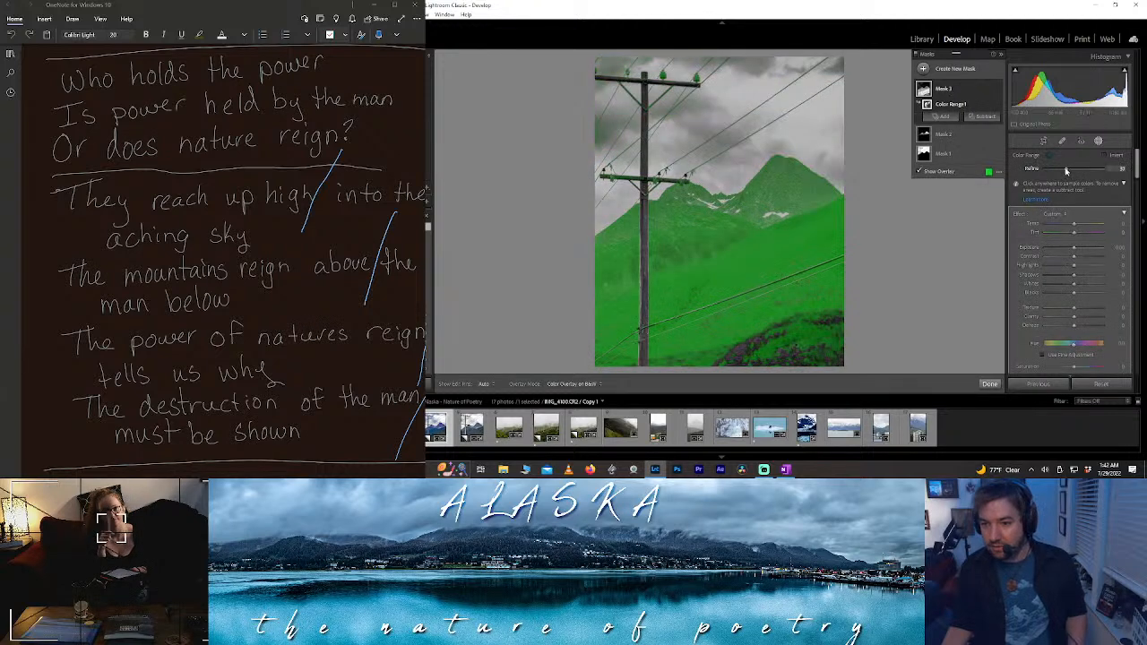
left_click_drag(1066, 170, 1056, 171)
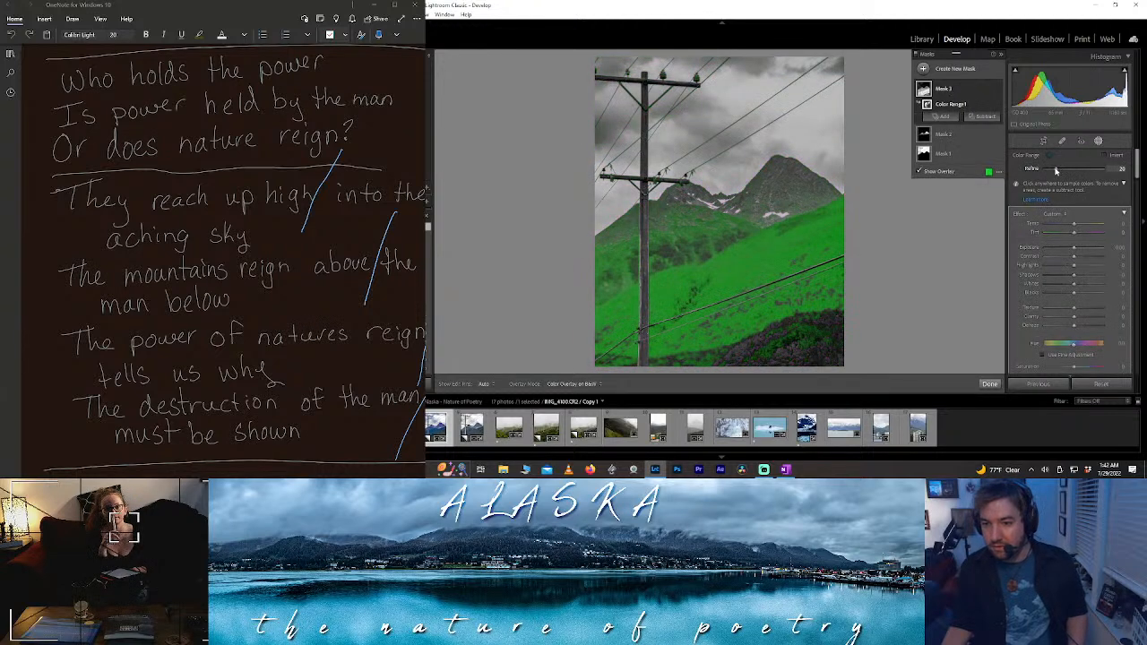
left_click_drag(1055, 170, 1060, 171)
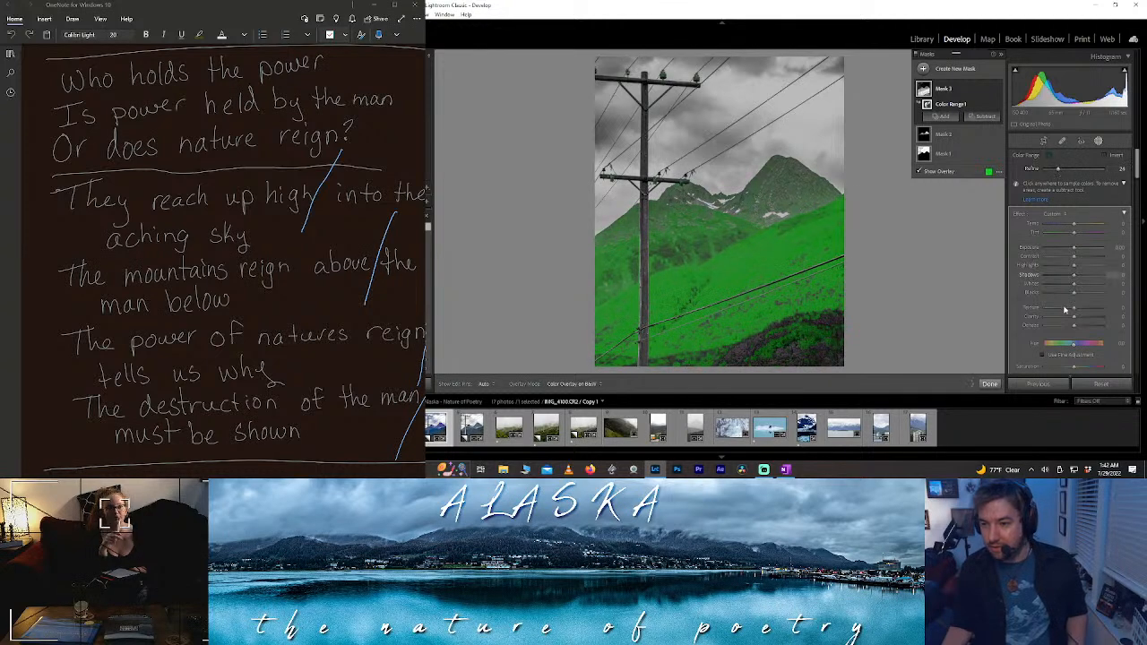
- Adjust the forest mask by raising Saturation to about 60, Highlights to 100 and Shadows to about 29
left_click_drag(1075, 368, 1092, 369)
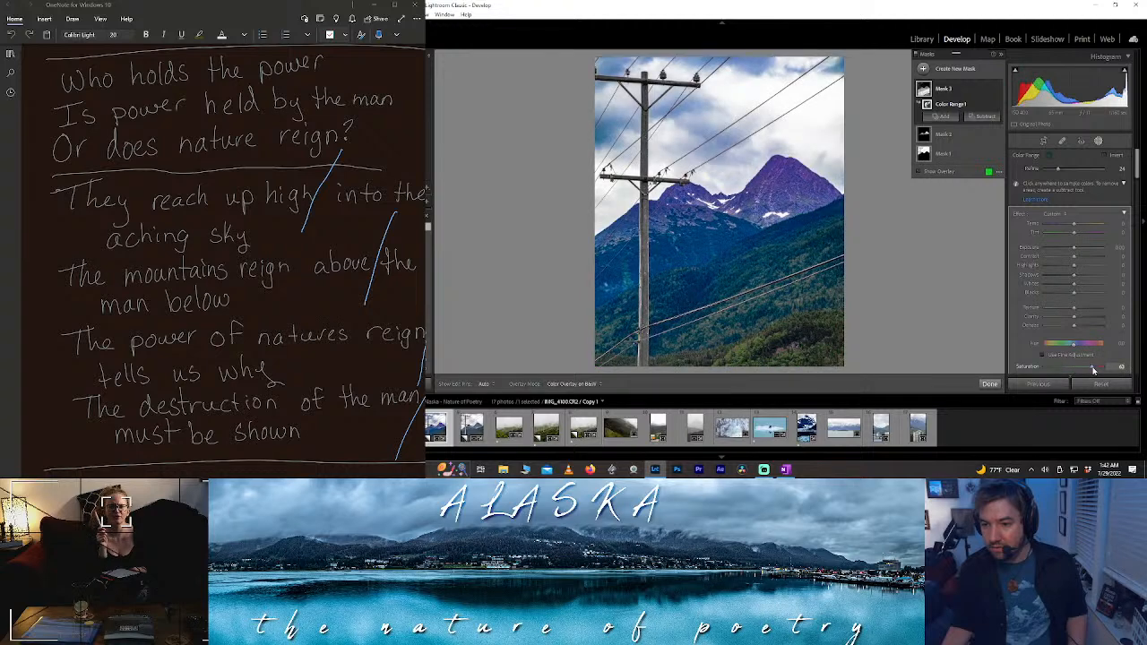
left_click(1081, 230)
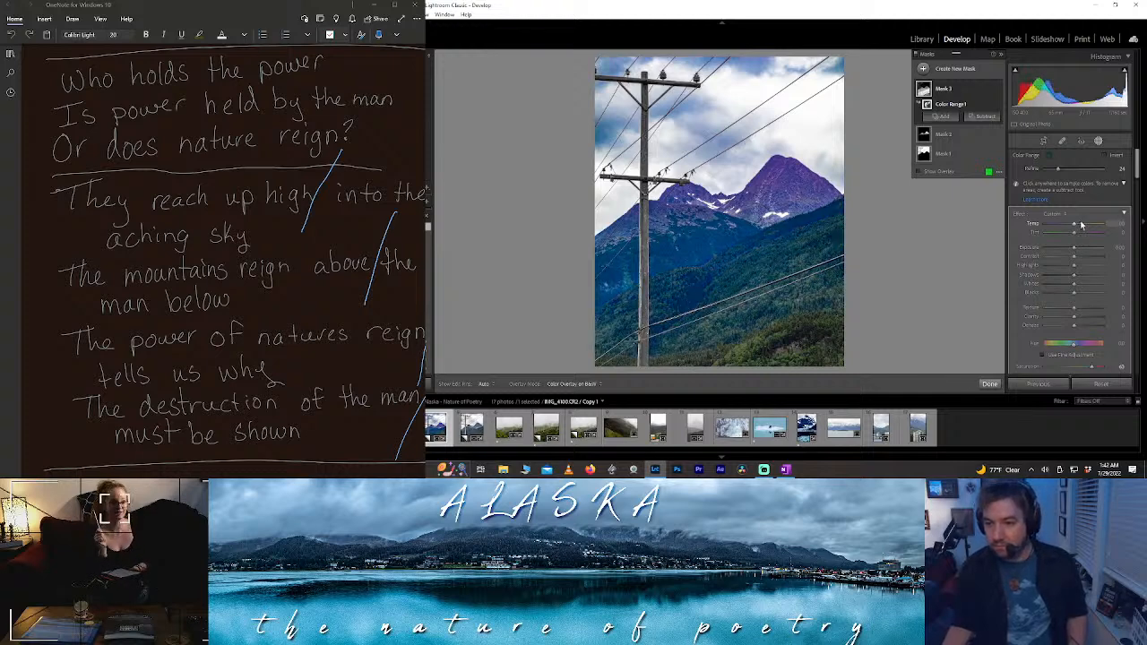
left_click(1068, 346)
mouse_move(1067, 346)
left_mouse_down()
mouse_move(1084, 349)
mouse_move(1066, 356)
mouse_move(1089, 352)
left_mouse_up()
left_click_drag(1075, 269, 1091, 274)
left_click_drag(1012, 267, 1083, 278)
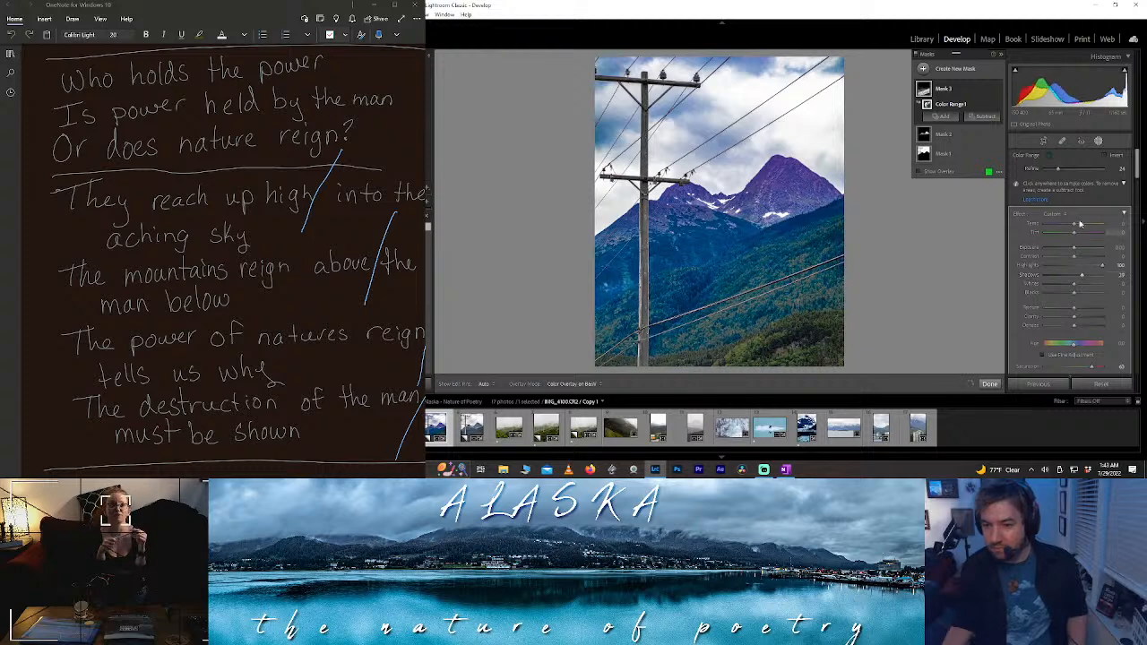
- Warm the forest mask's Temp slightly, return Tint to 0 after trying a greener shift, keep Saturation near 60, and finish masking
left_click_drag(1075, 229, 1069, 234)
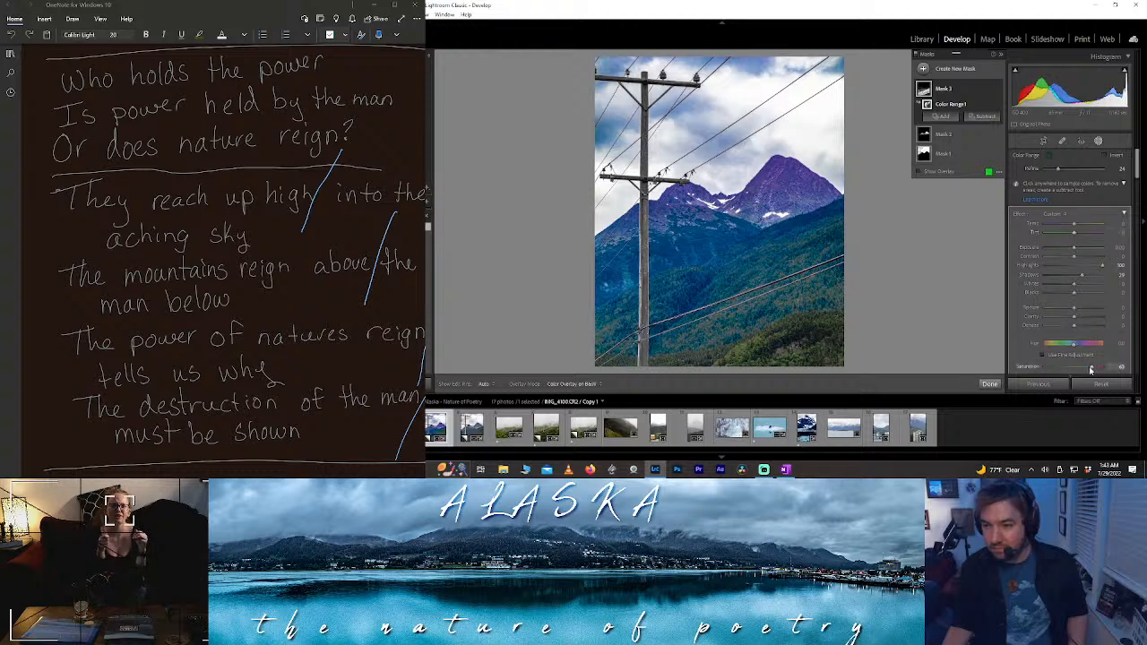
left_click_drag(1092, 370, 1093, 371)
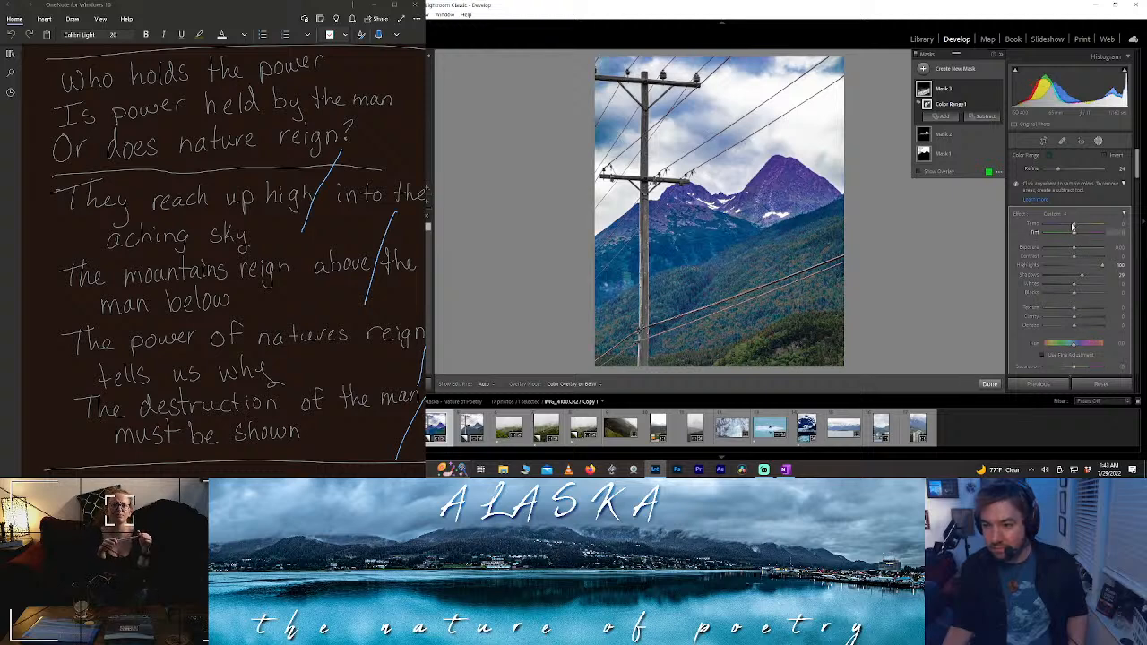
left_click_drag(1083, 225, 1083, 225)
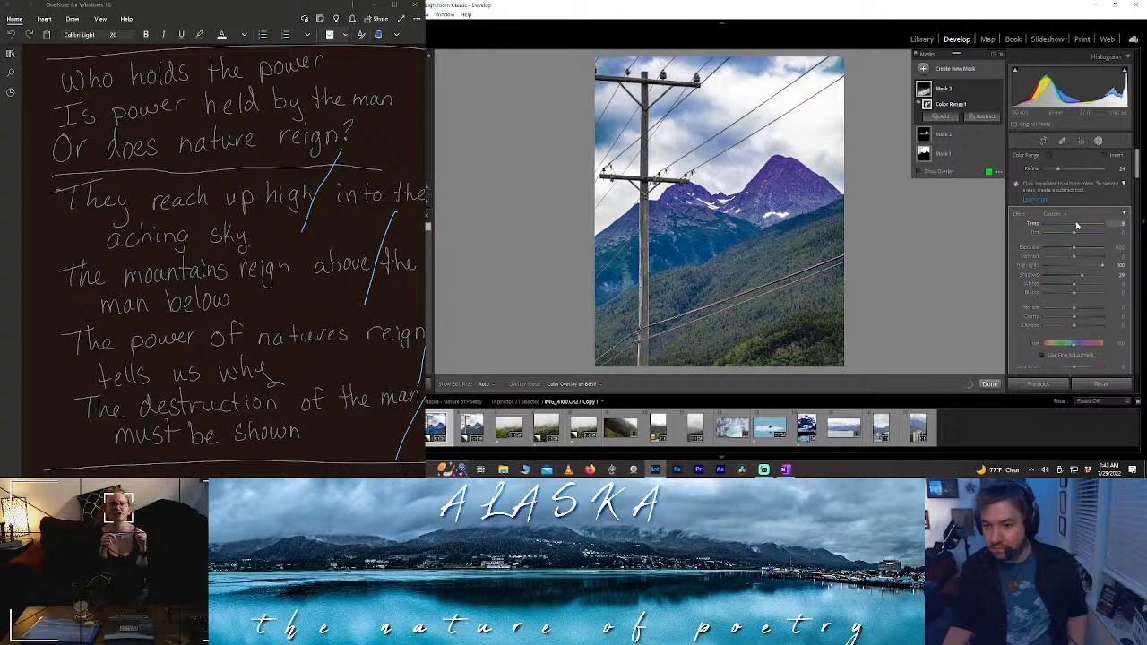
left_click(1066, 236)
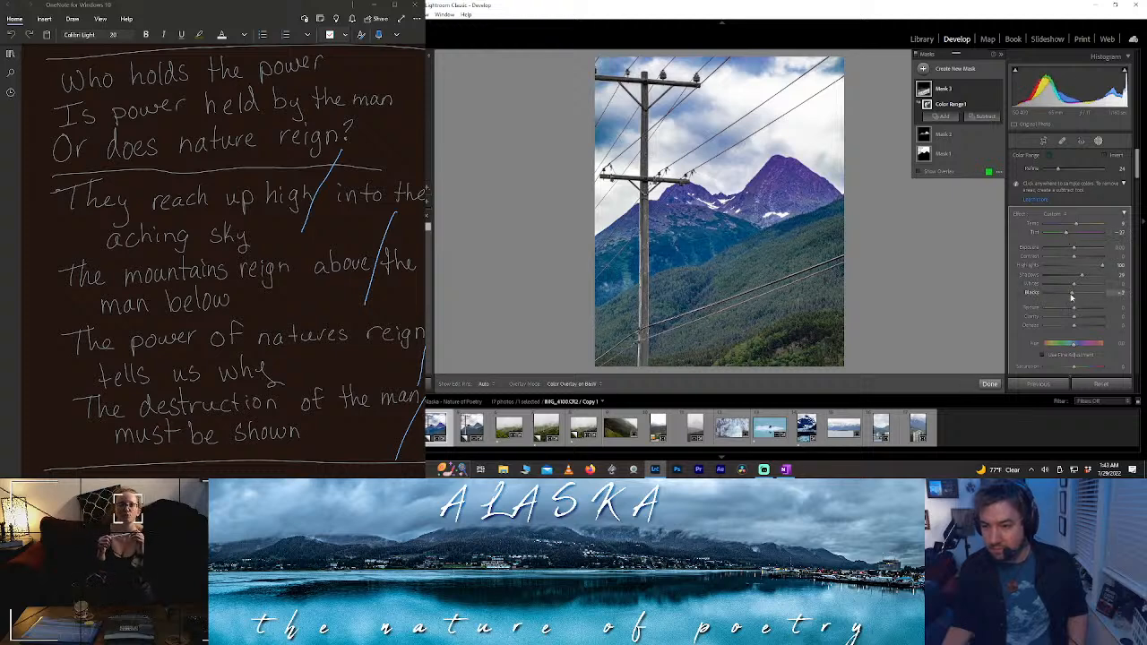
left_click_drag(1070, 296, 1080, 297)
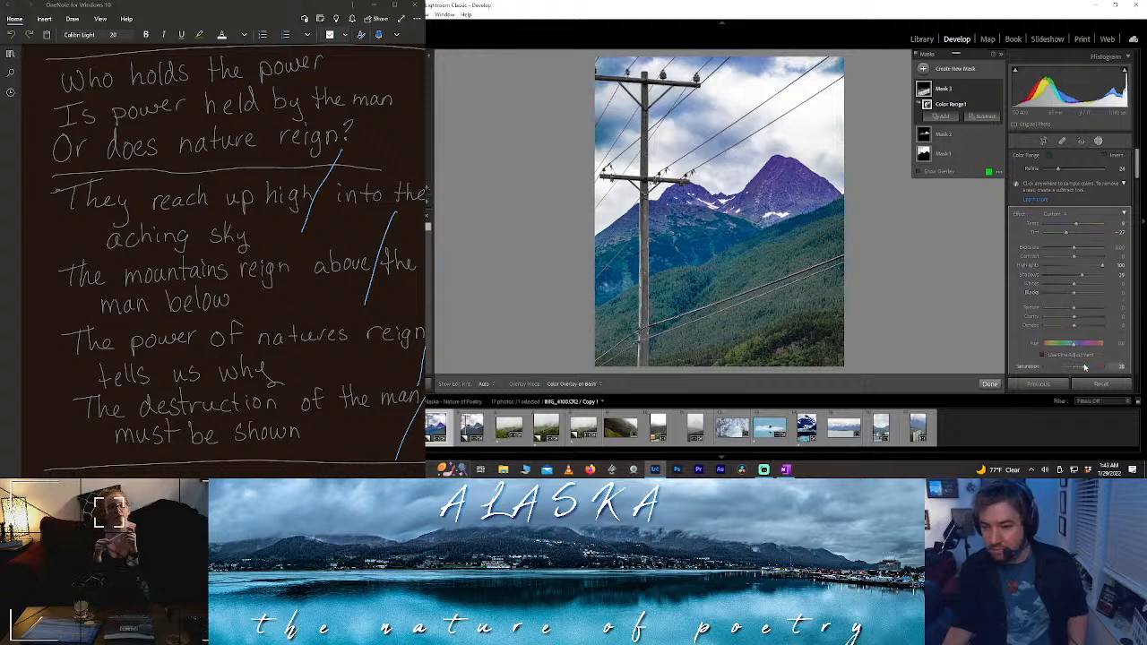
left_click_drag(1084, 367, 1090, 369)
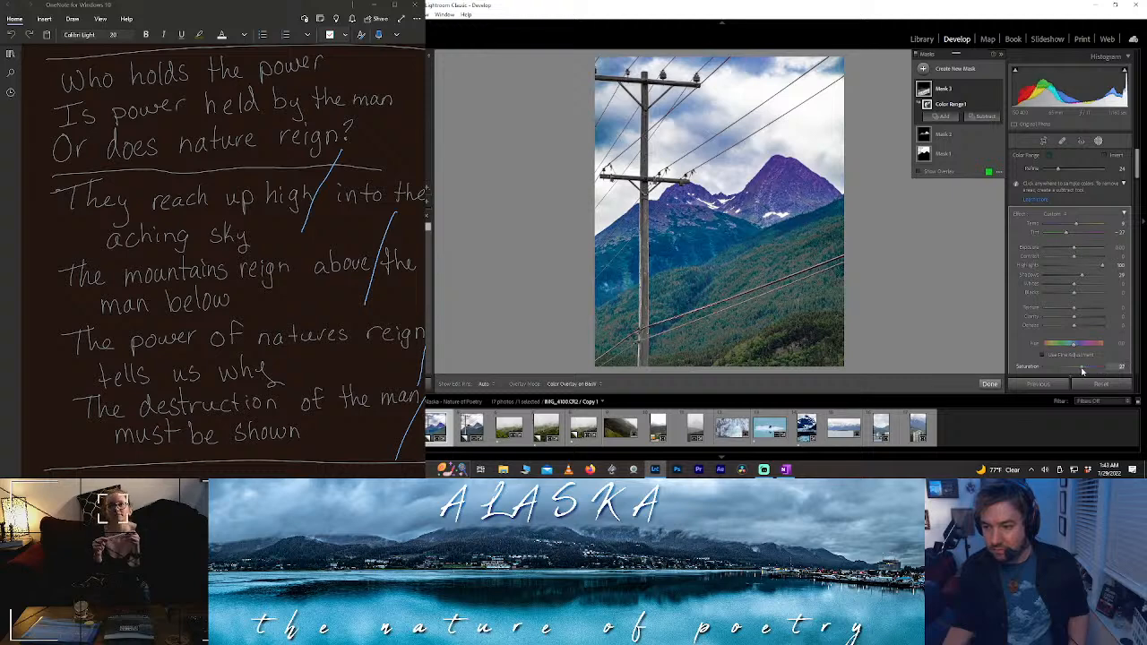
left_click(1067, 236)
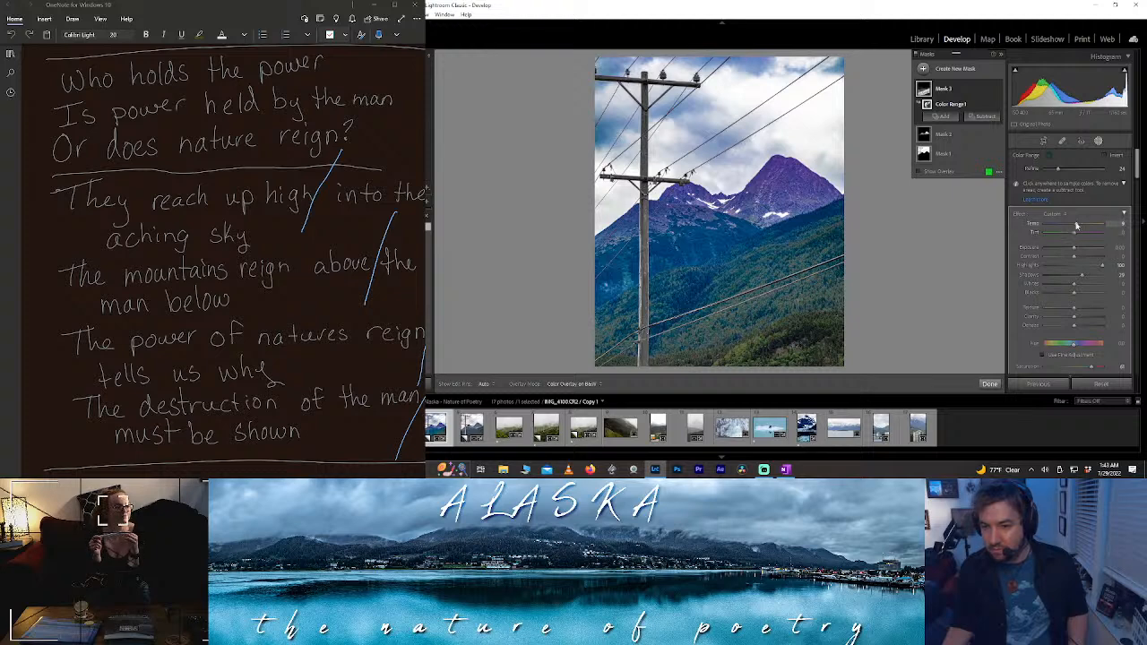
left_click_drag(1077, 226, 1081, 230)
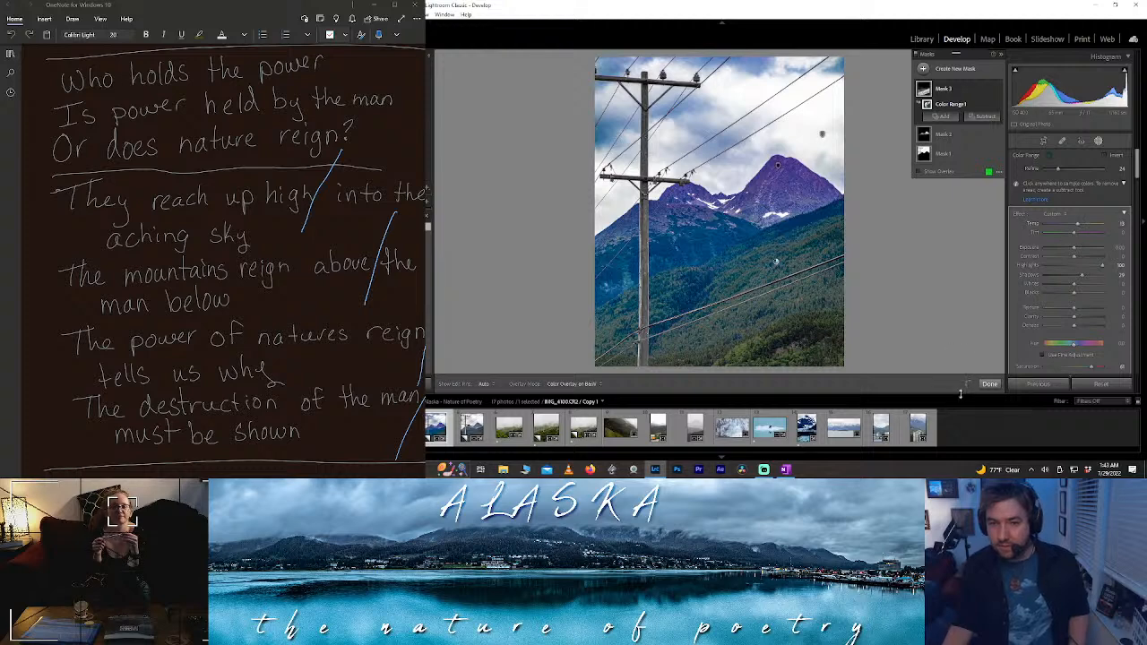
left_click(989, 385)
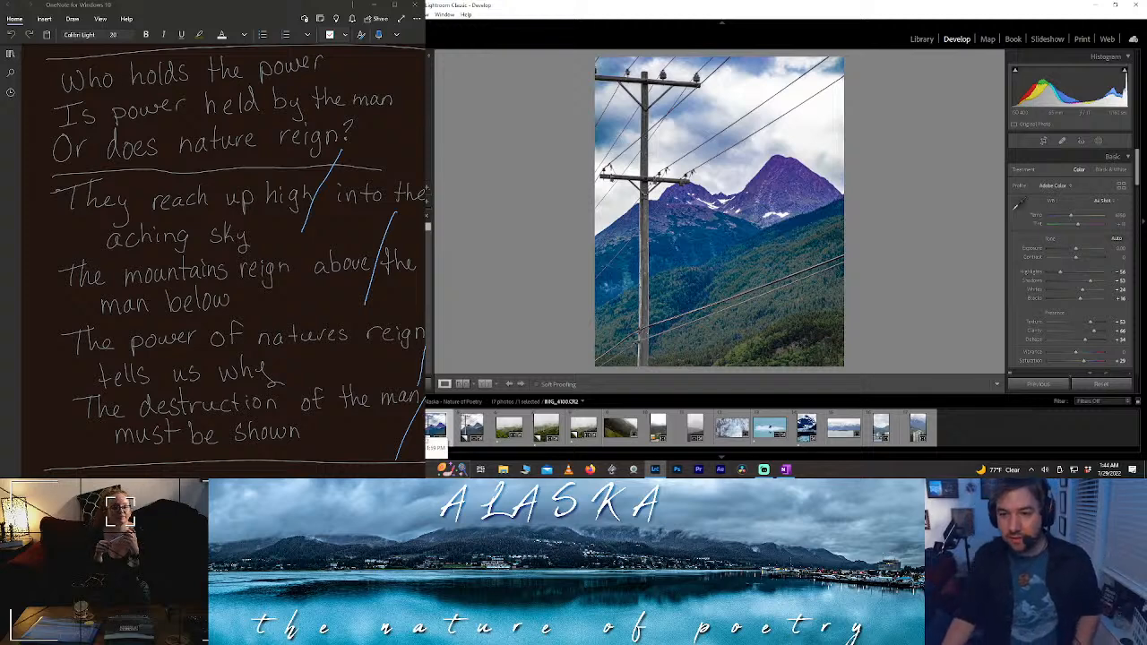
- On the muted color version with the brown pole, raise the HSL saturation to -14 for Blue and about -38 for Aqua
key("v")
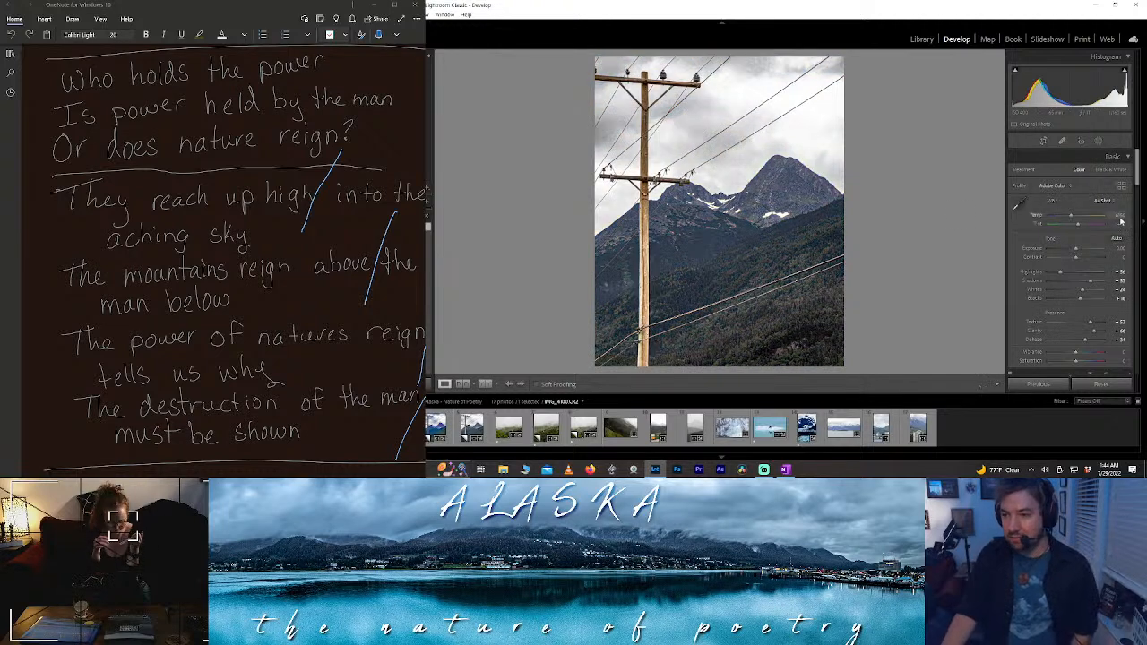
left_click_drag(1136, 179, 1136, 235)
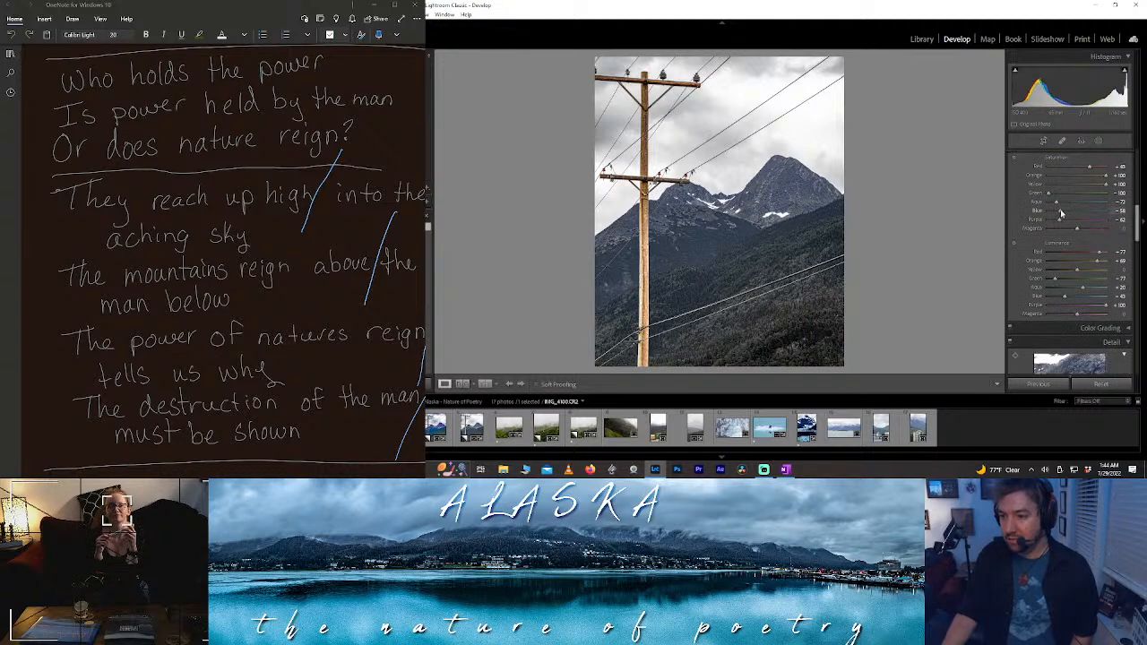
left_click_drag(1060, 211, 1075, 217)
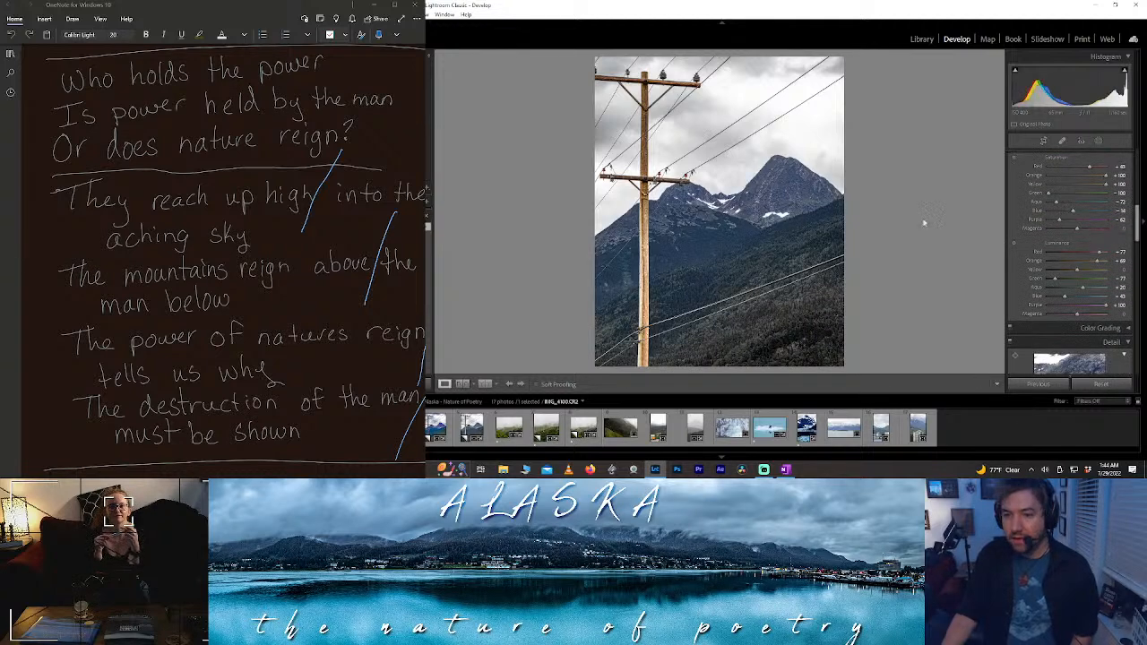
left_click_drag(1058, 204, 1066, 206)
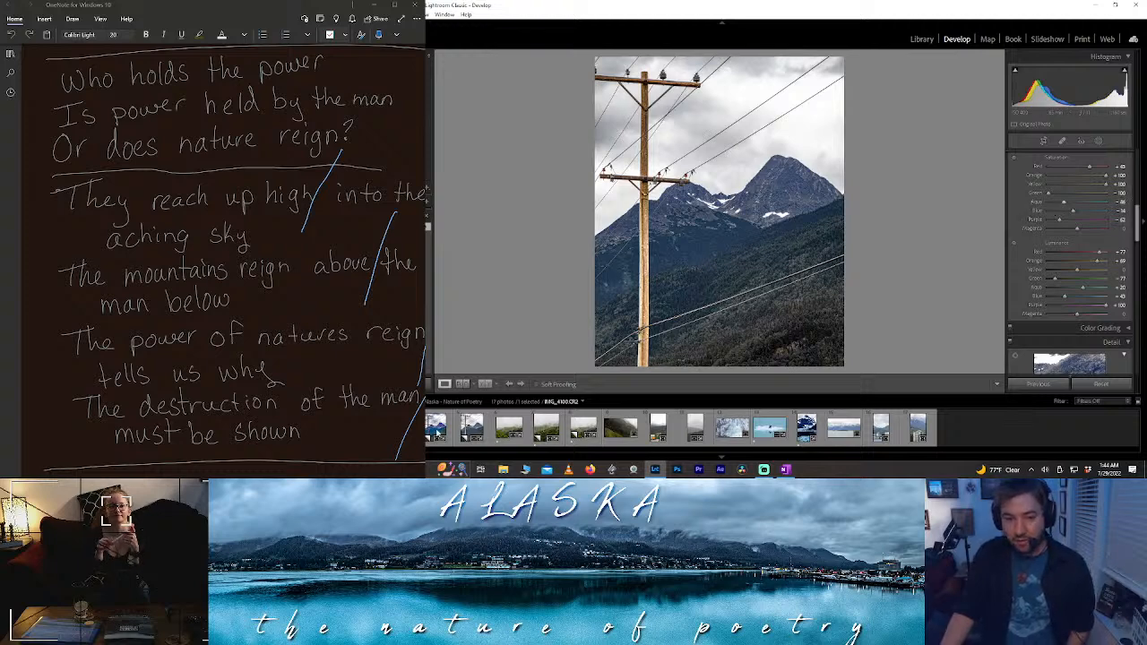
- Synchronize all settings and masks from the purple-mountain version to the neighboring Copy 2, replacing its existing masks
left_click(434, 429)
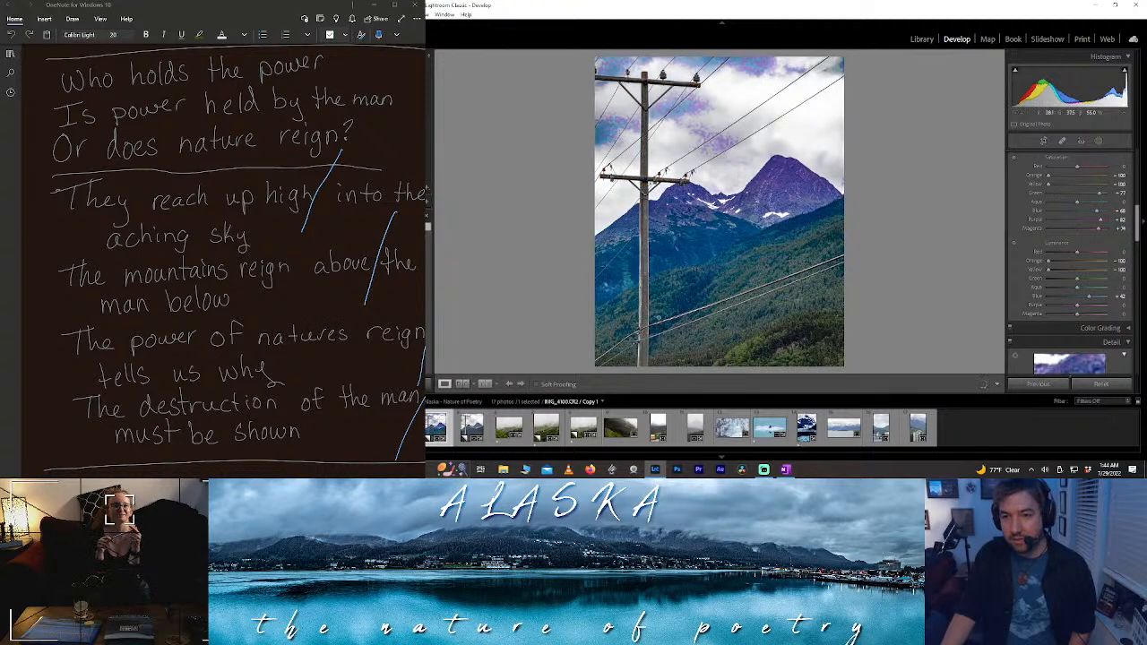
left_click(472, 428, "ctrl")
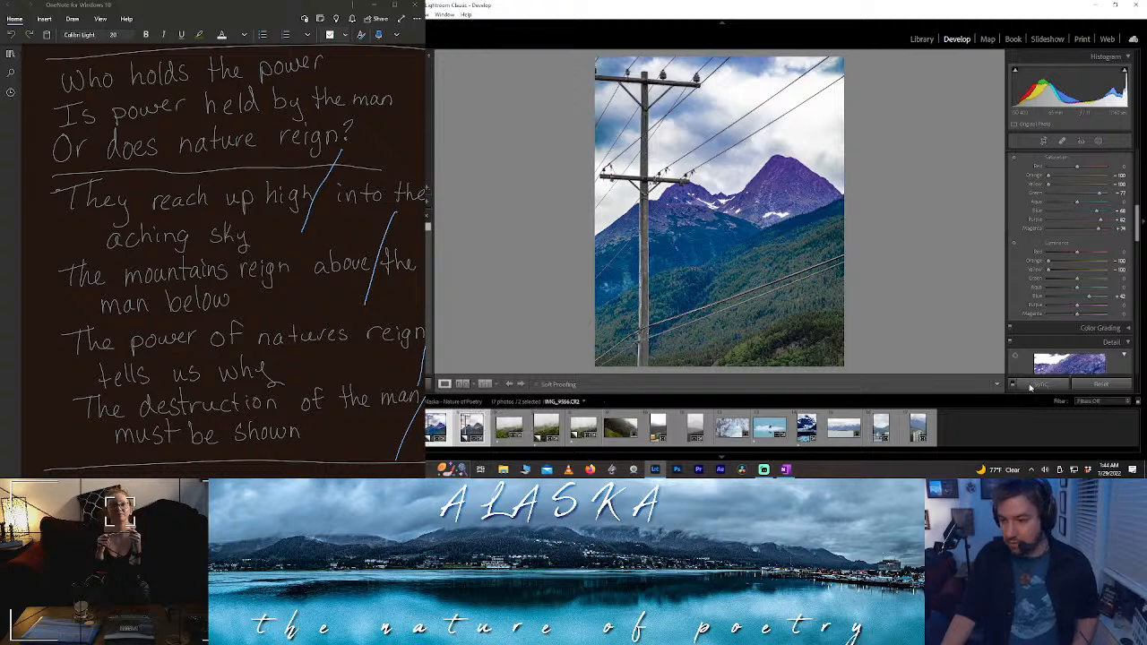
left_click(1039, 384)
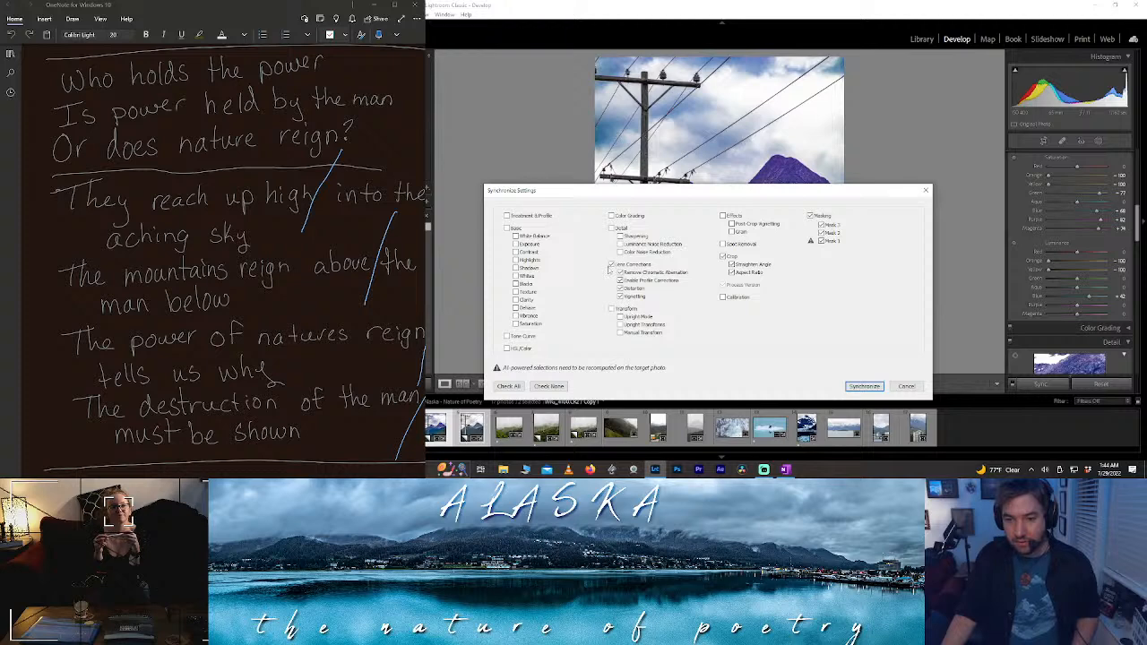
left_click(508, 385)
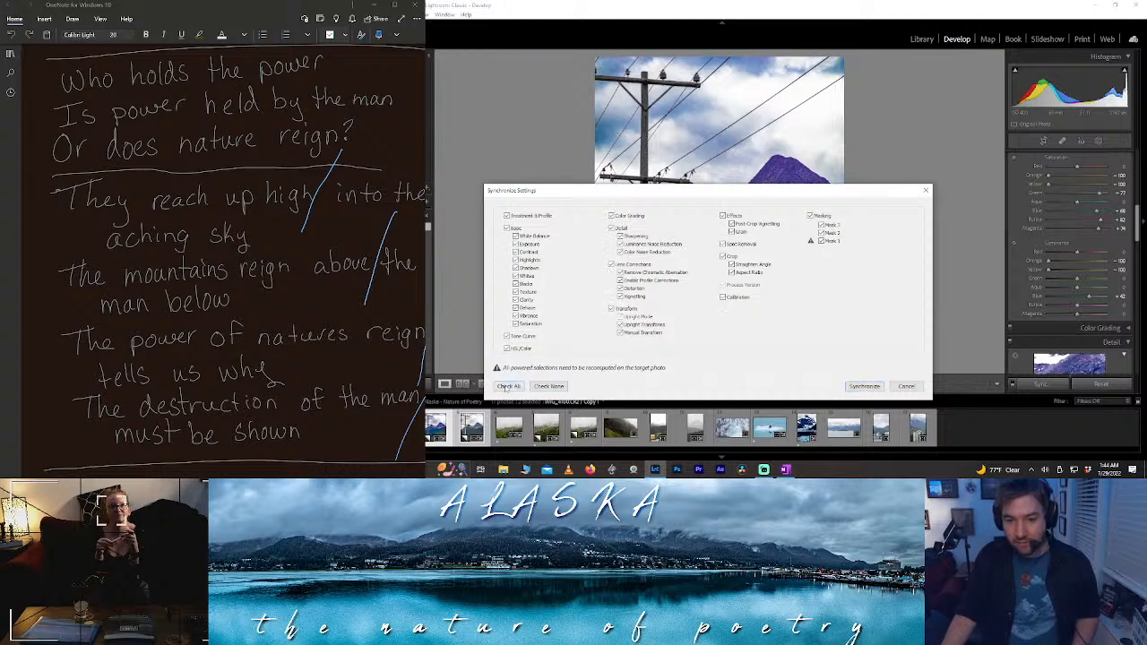
left_click(864, 386)
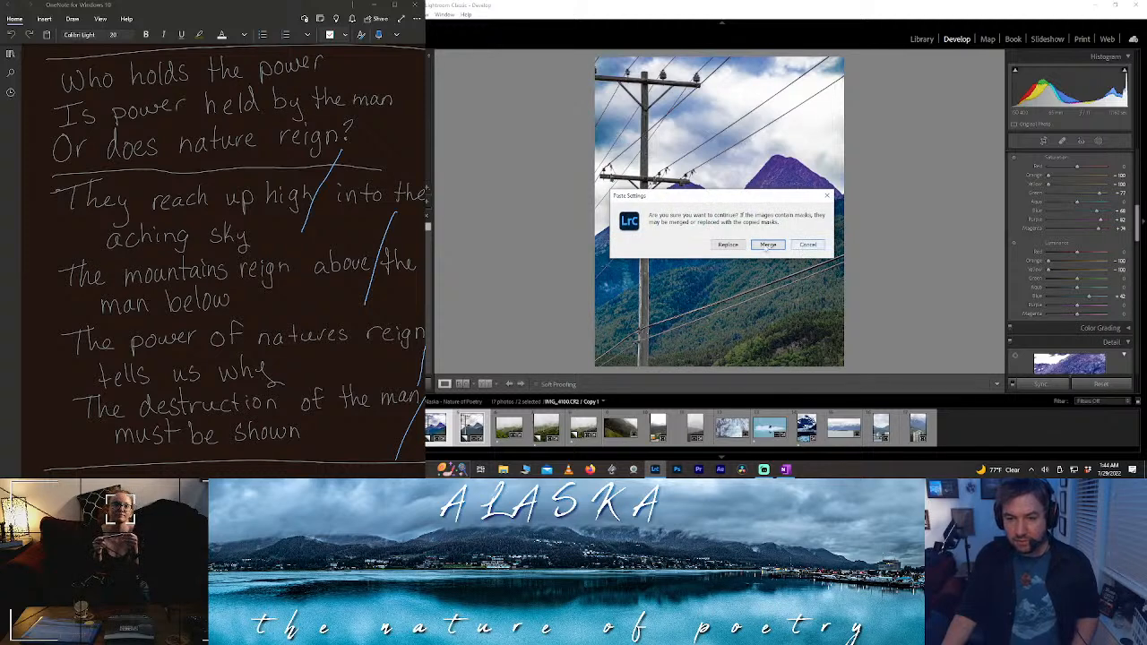
left_click(730, 246)
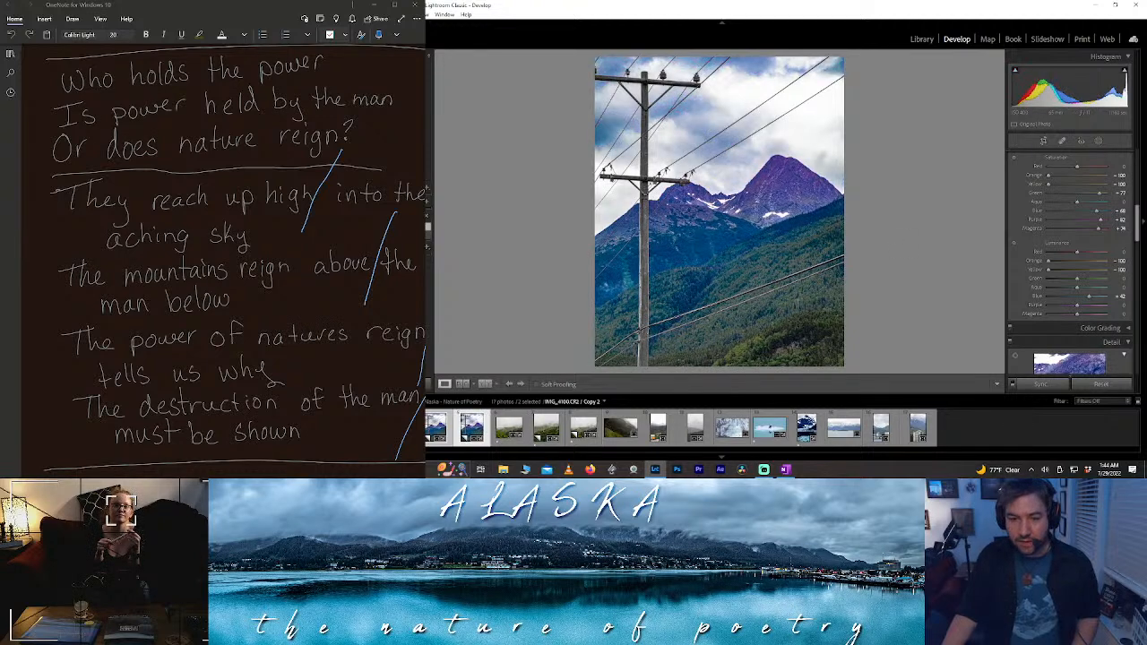
- On Copy 2 alone, reset the Orange and Yellow HSL saturation and luminance to 0
left_click(993, 415)
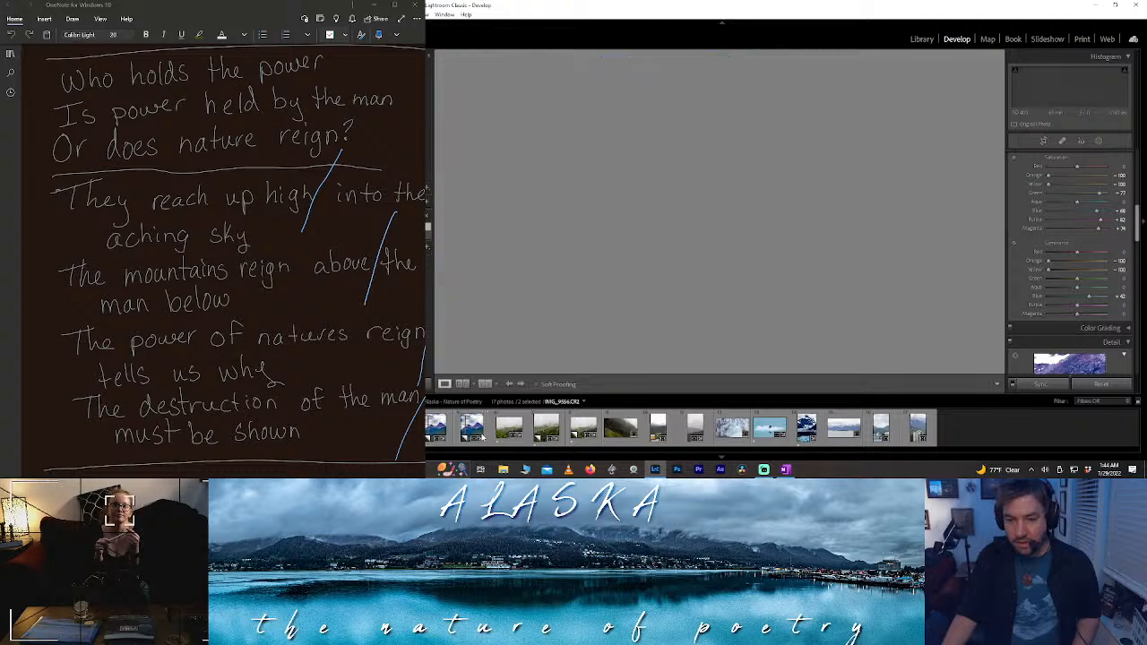
left_click(475, 430)
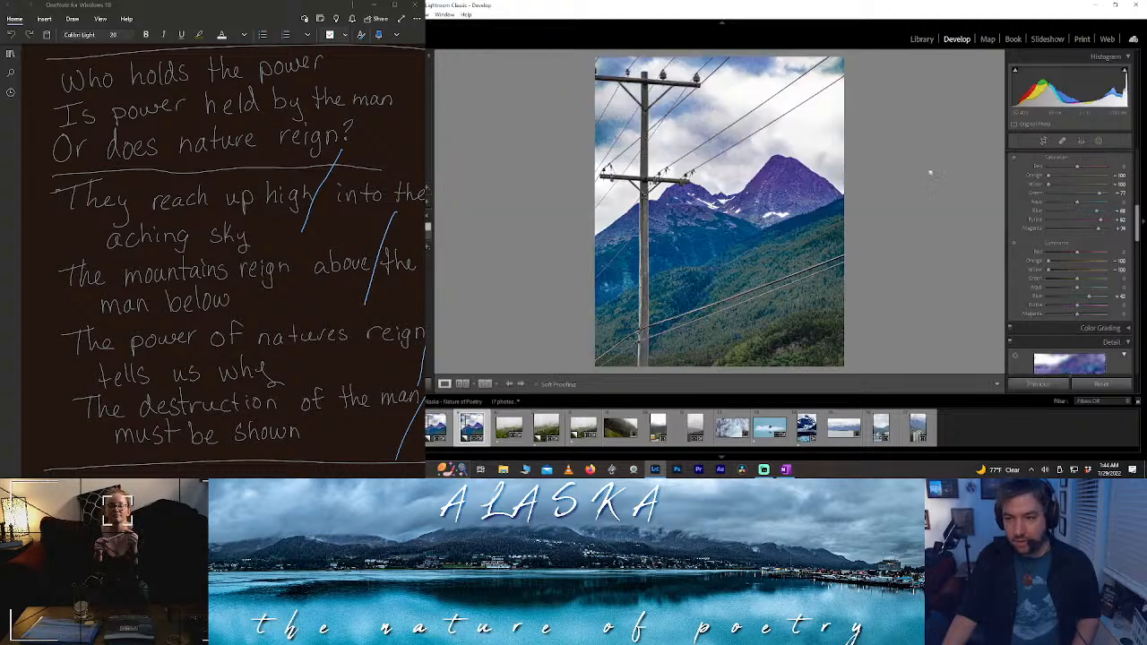
mouse_move(1139, 230)
left_mouse_down()
mouse_move(1130, 242)
mouse_move(1133, 217)
left_mouse_up()
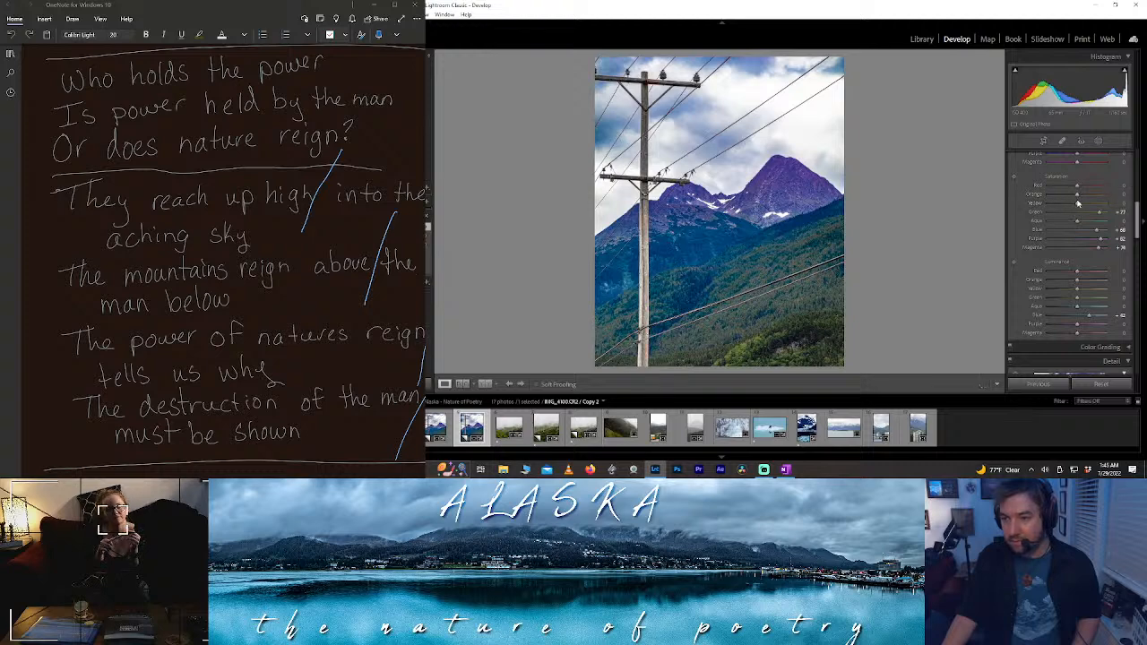
- On Copy 2, set HSL saturation to +57 for Orange and +20 for Yellow, with luminance about -35 for Orange and -54 for Yellow
mouse_move(1077, 199)
left_mouse_down()
mouse_move(1101, 209)
mouse_move(1082, 206)
left_mouse_up()
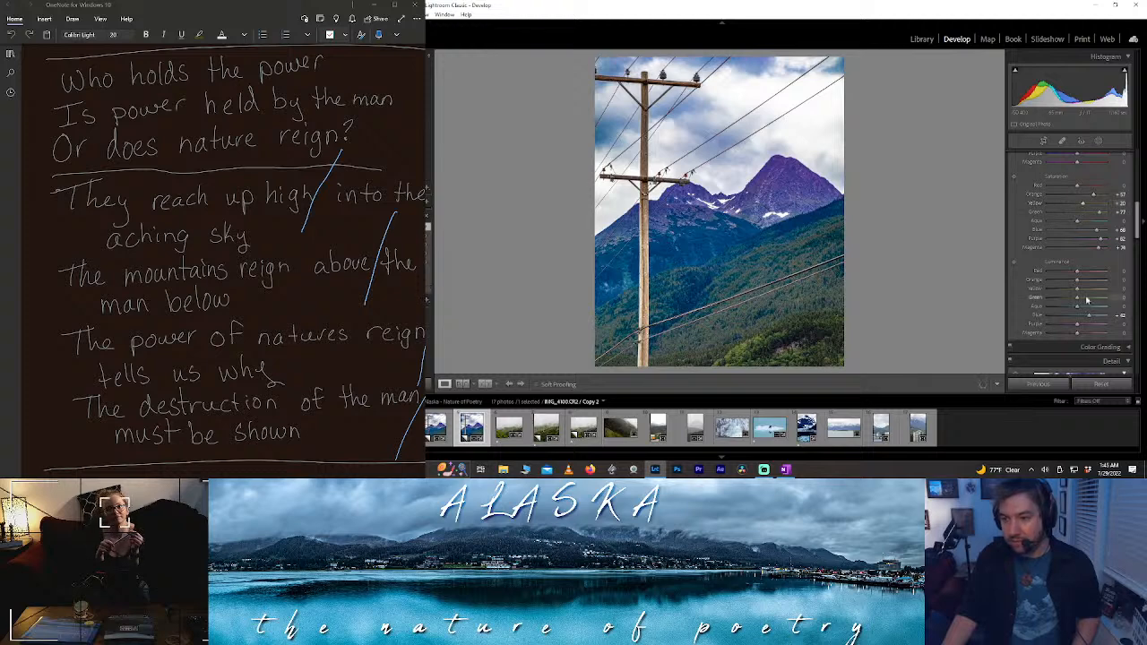
left_click_drag(1061, 291, 1026, 292)
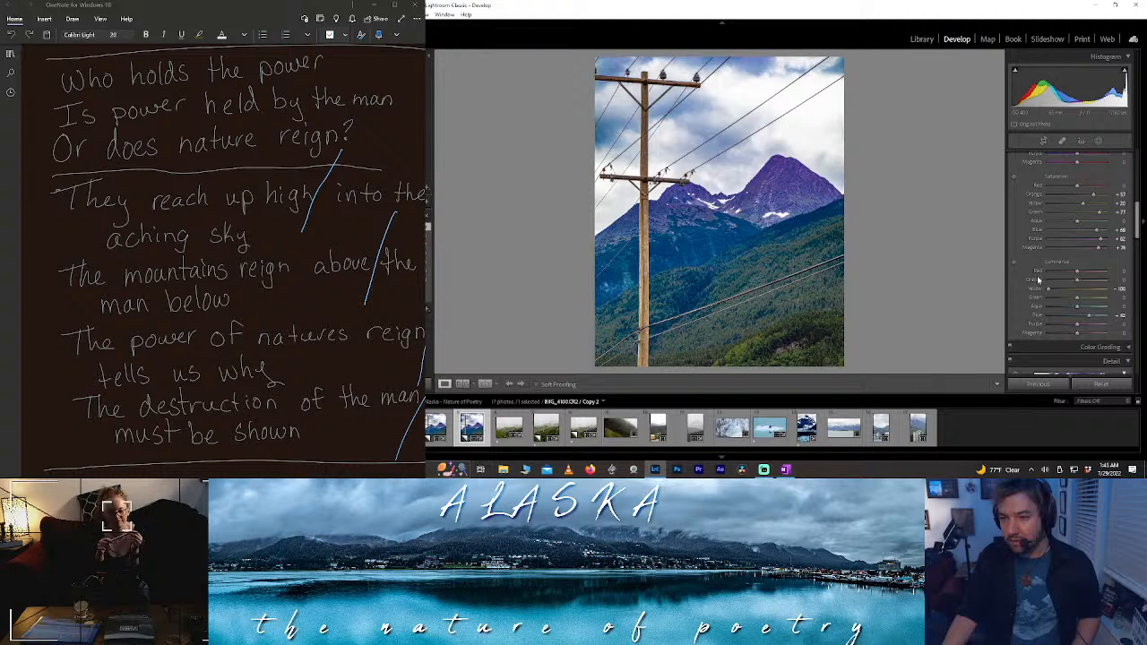
mouse_move(1076, 279)
left_mouse_down()
mouse_move(1020, 284)
mouse_move(1079, 282)
mouse_move(1046, 285)
mouse_move(1126, 300)
mouse_move(1069, 297)
left_mouse_up()
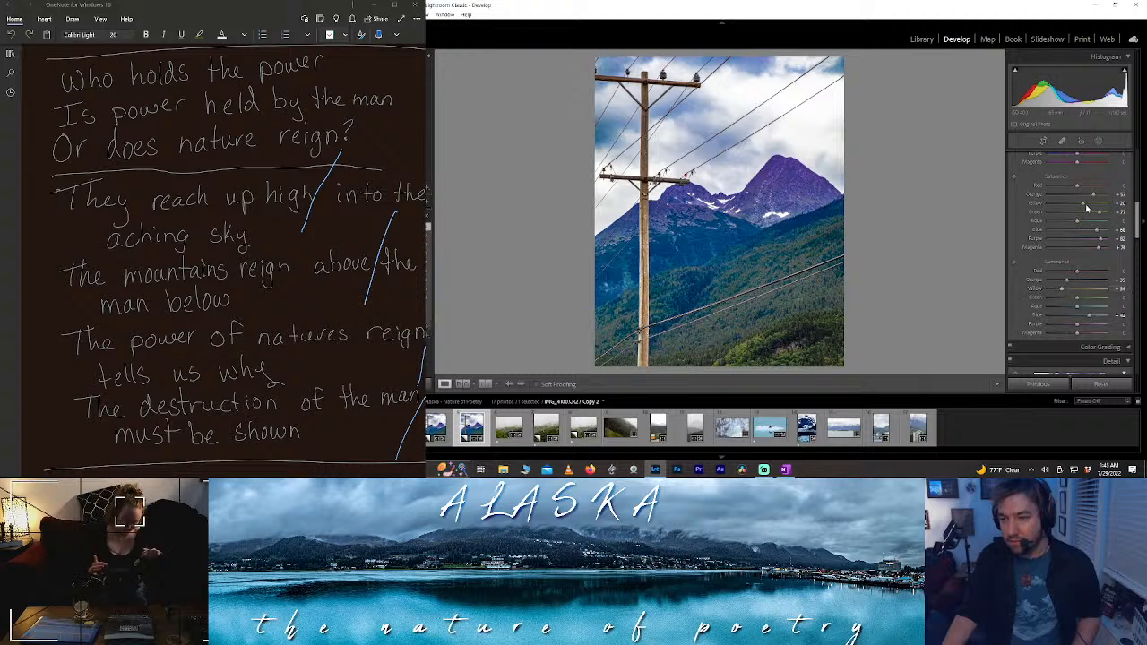
- Try resetting the Highlights of Copy 2 to 0 and undo the reset
left_click_drag(1138, 220, 1136, 158)
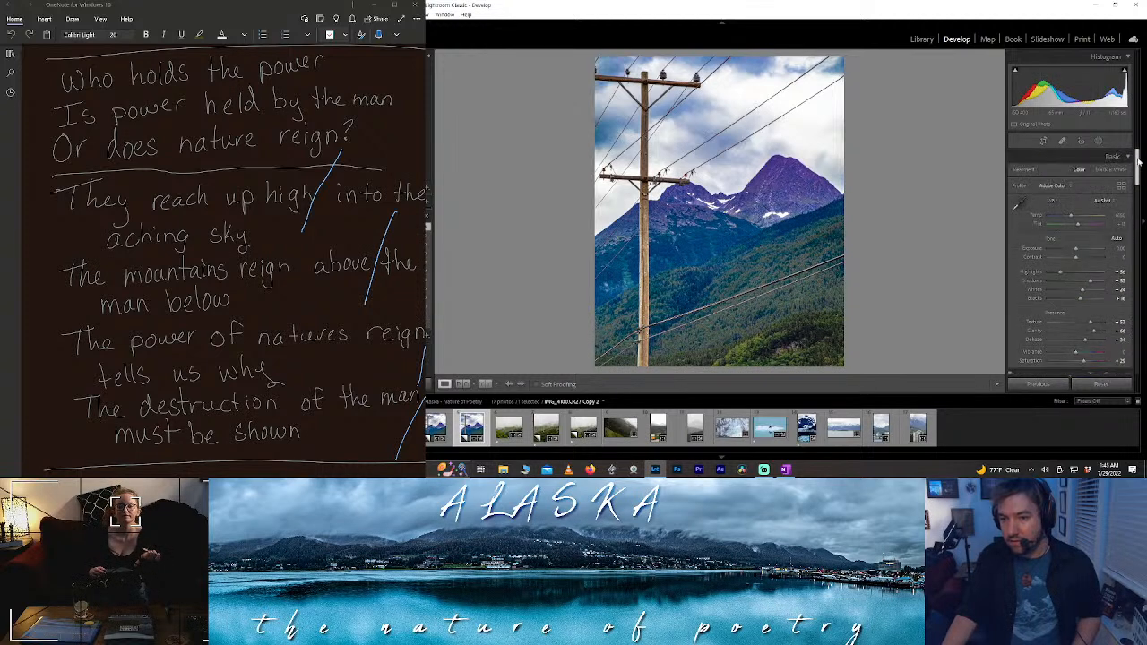
double_click(1058, 271)
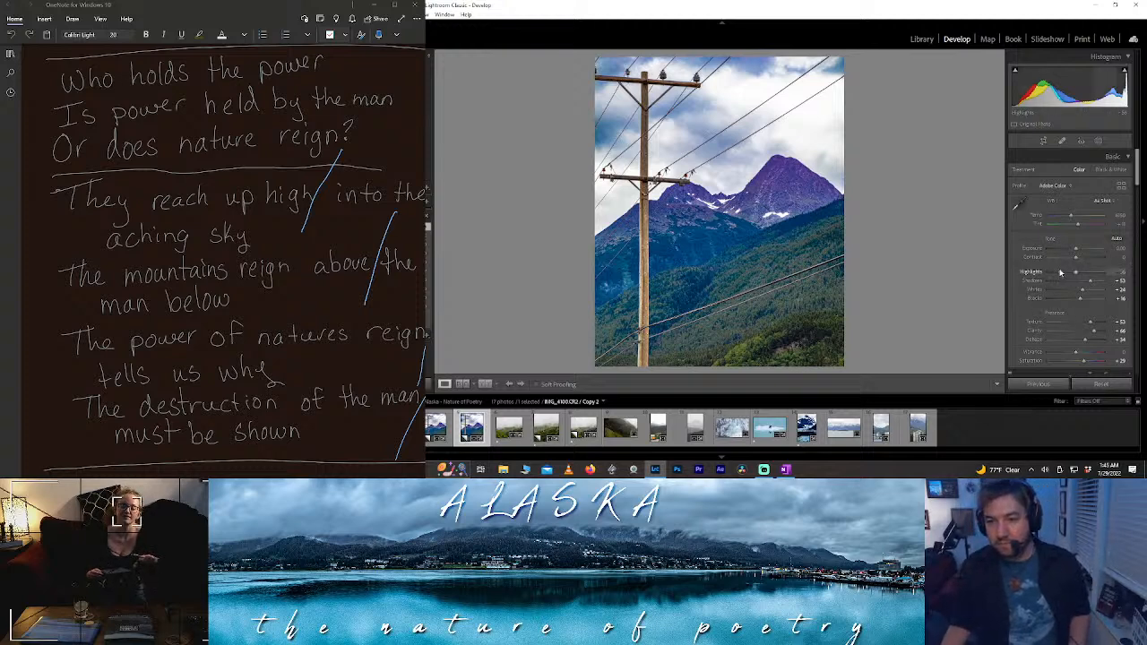
key("ctrl+z")
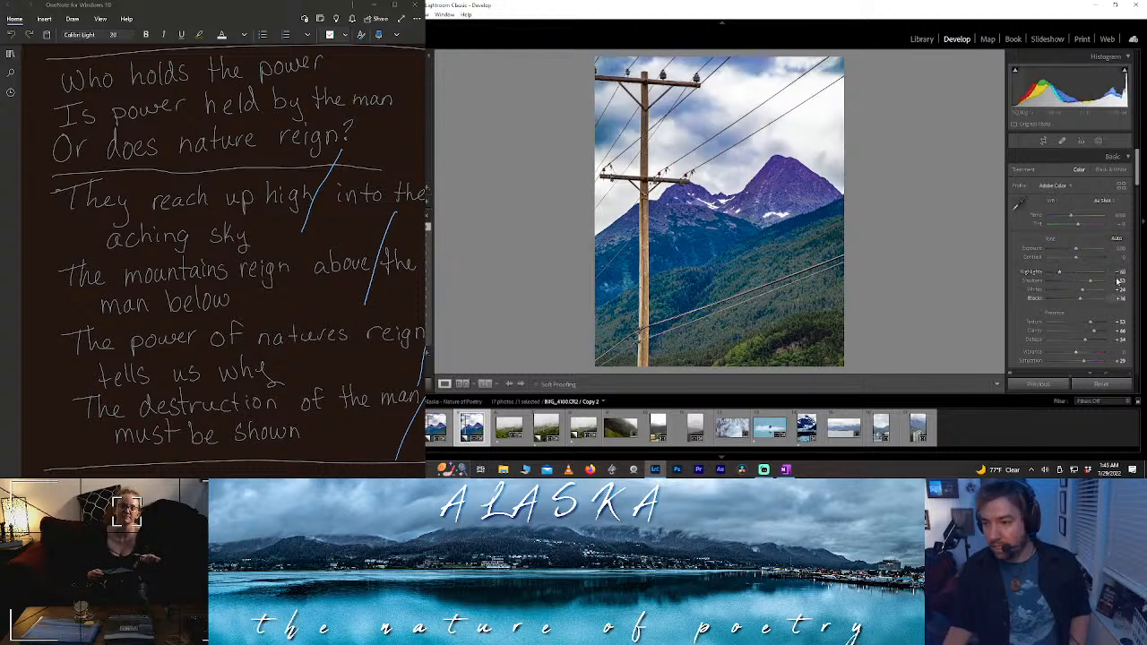
- Raise HSL Purple saturation to +100 and Purple luminance to about +69, and shift the Aqua hue to about -43
scroll(1116, 268, "down", 10)
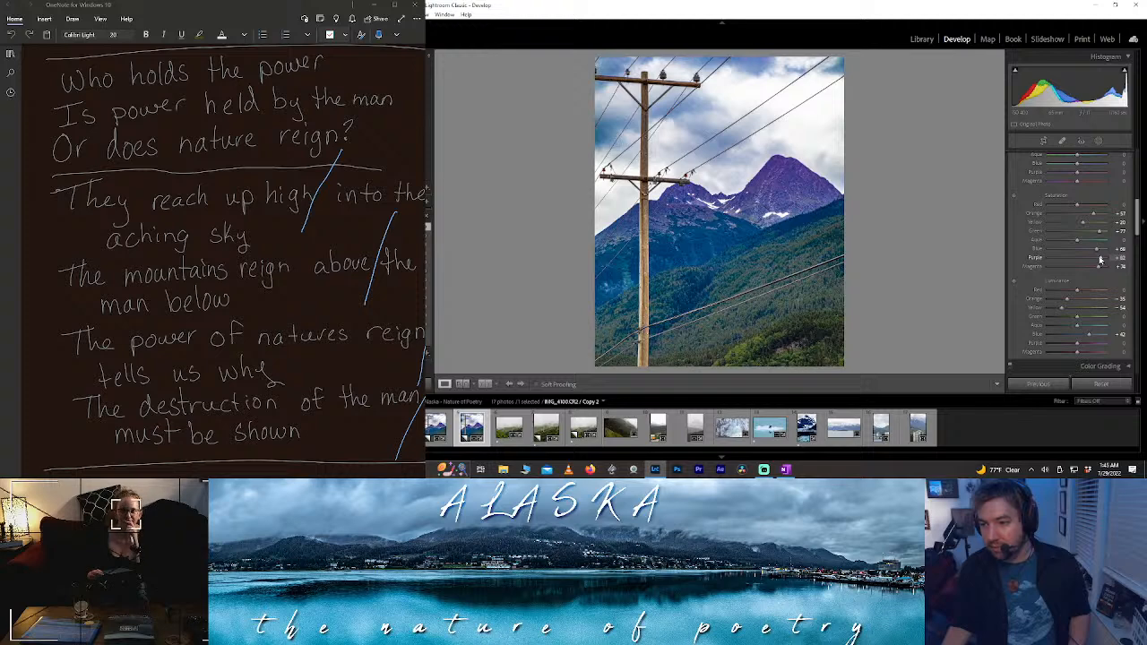
left_click_drag(1100, 260, 1119, 264)
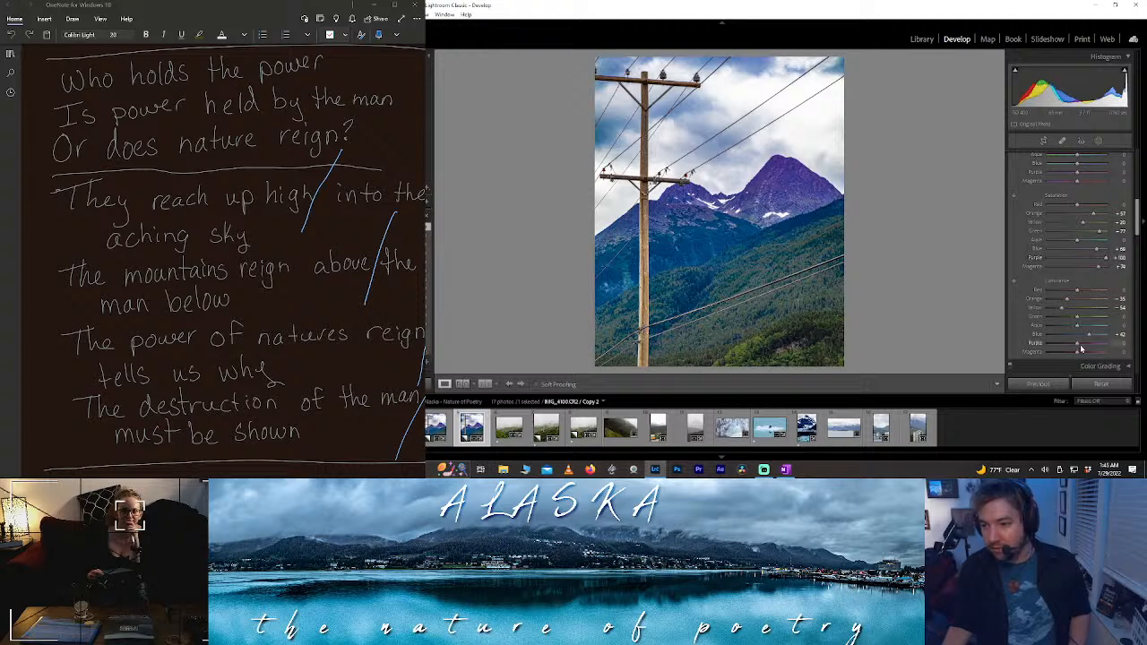
left_click_drag(1077, 345, 1101, 351)
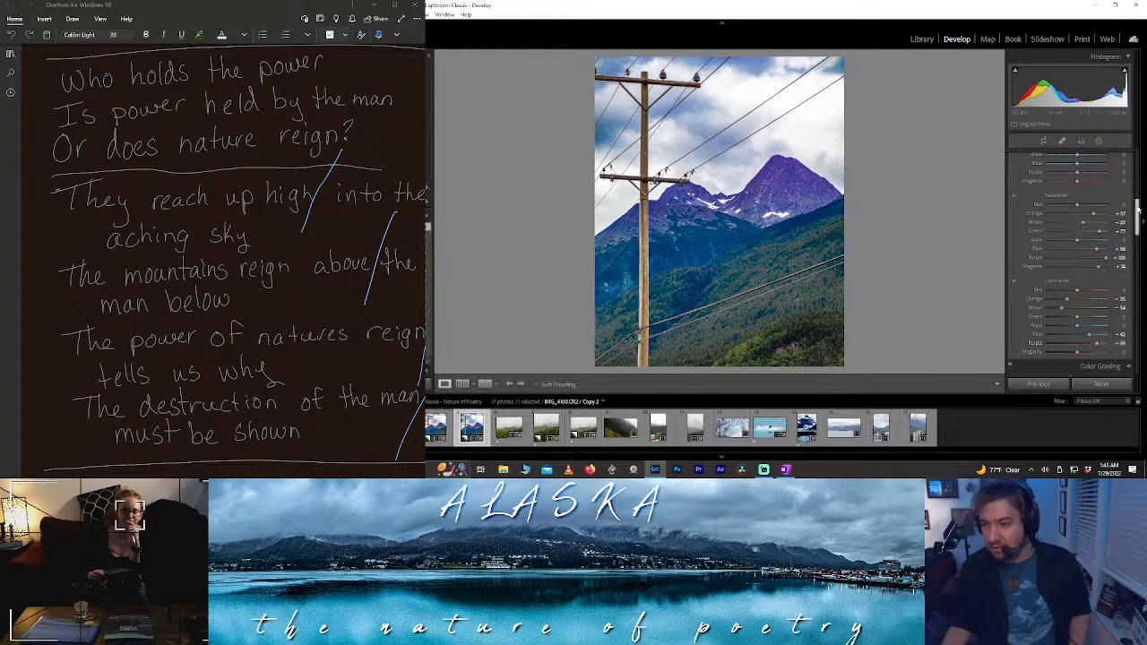
scroll(1124, 211, "up", 1)
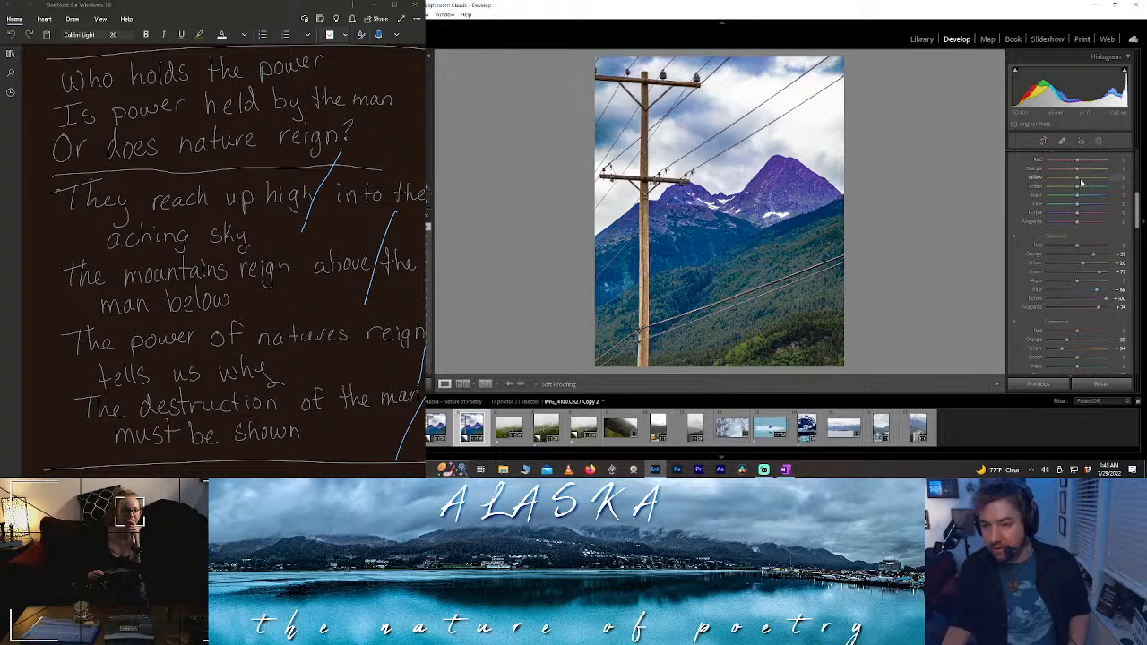
left_click_drag(1081, 183, 1007, 191)
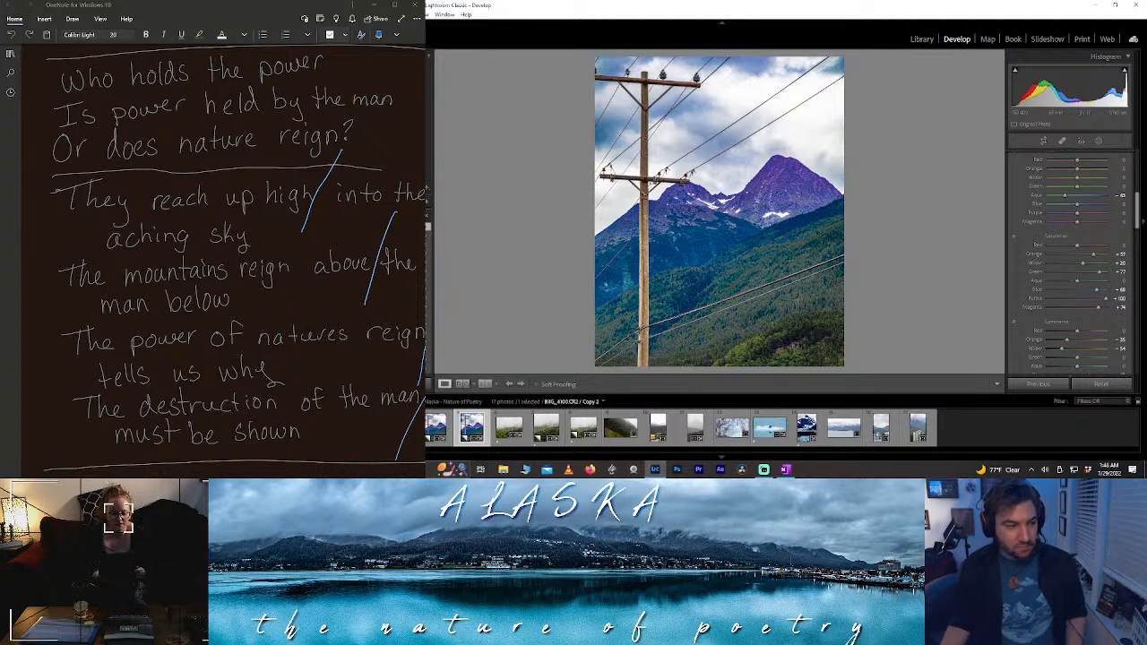
- Give both purple-mountain versions, Copy 2 and Copy 1, a one-star rating and return to Copy 2
key("alt+Tab")
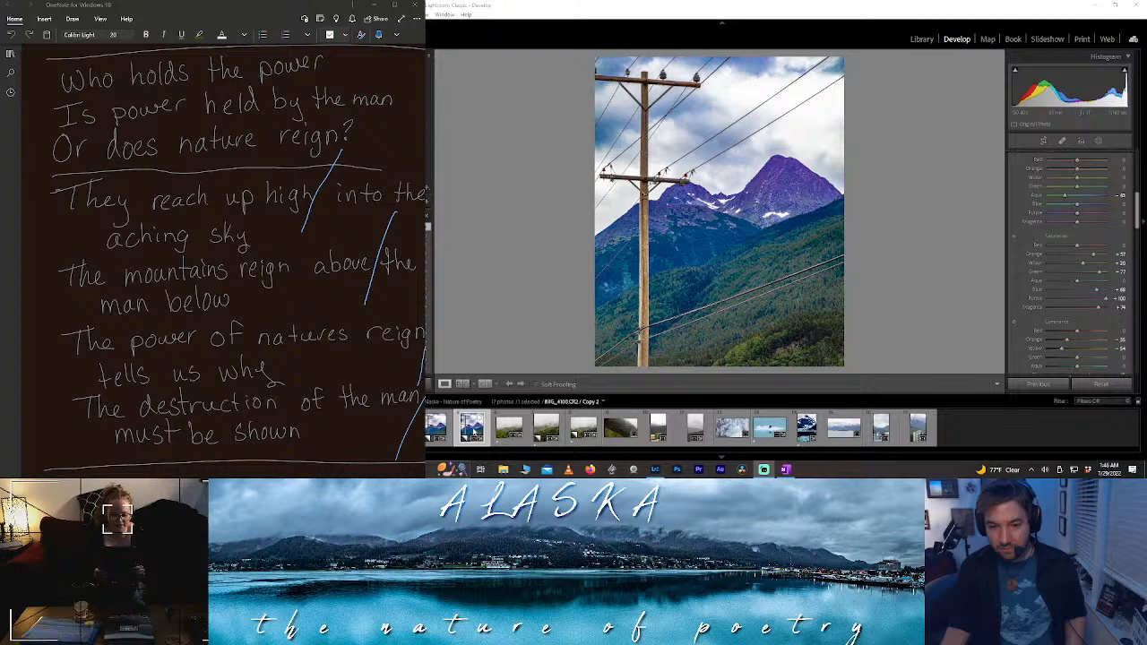
key("alt+Tab")
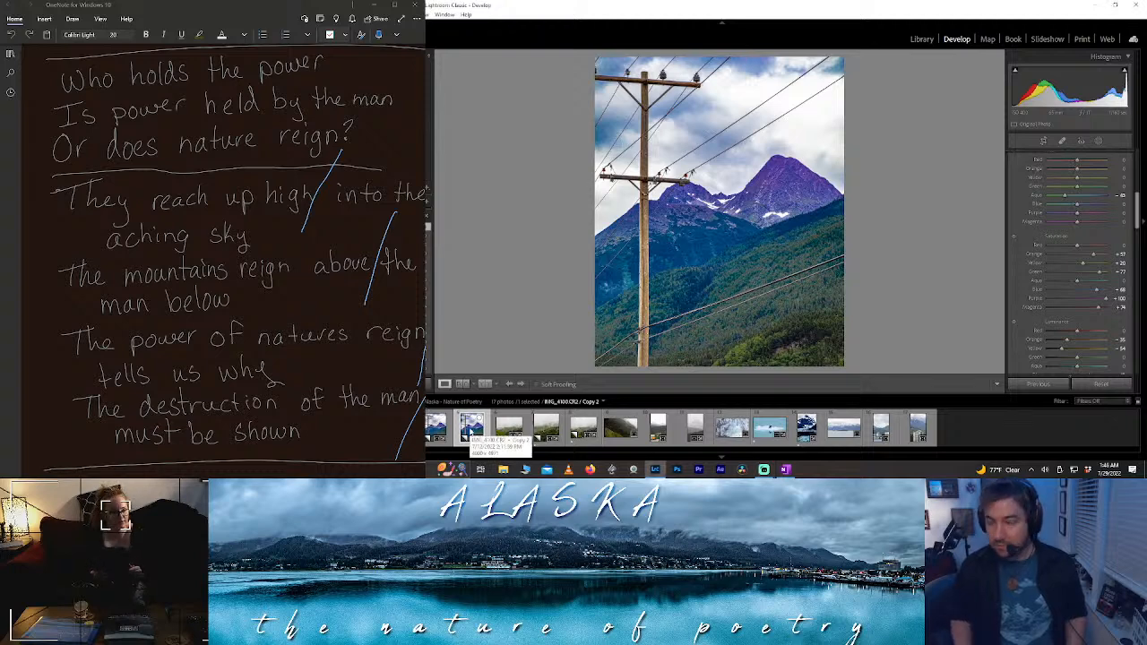
key("1")
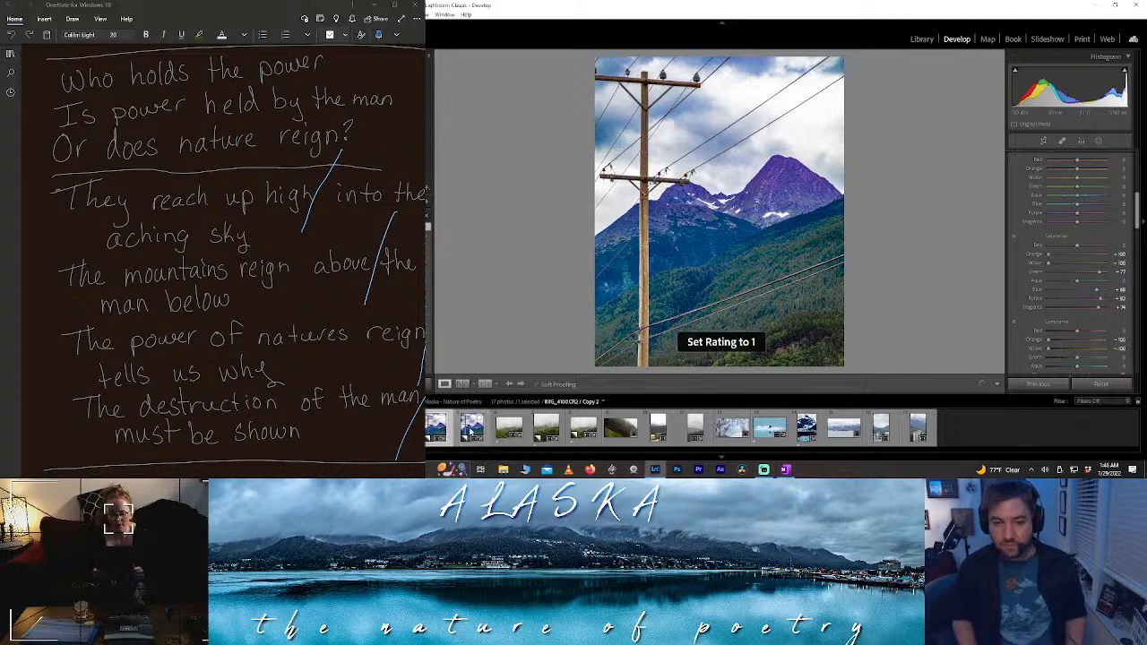
key("Left")
key("1")
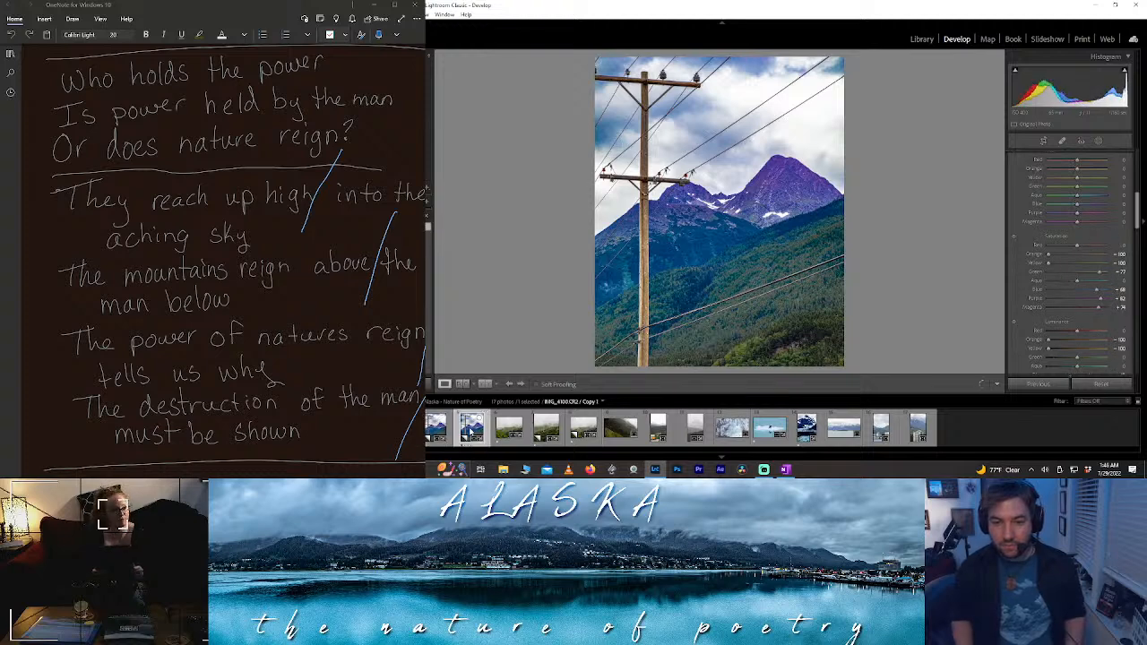
key("Right")
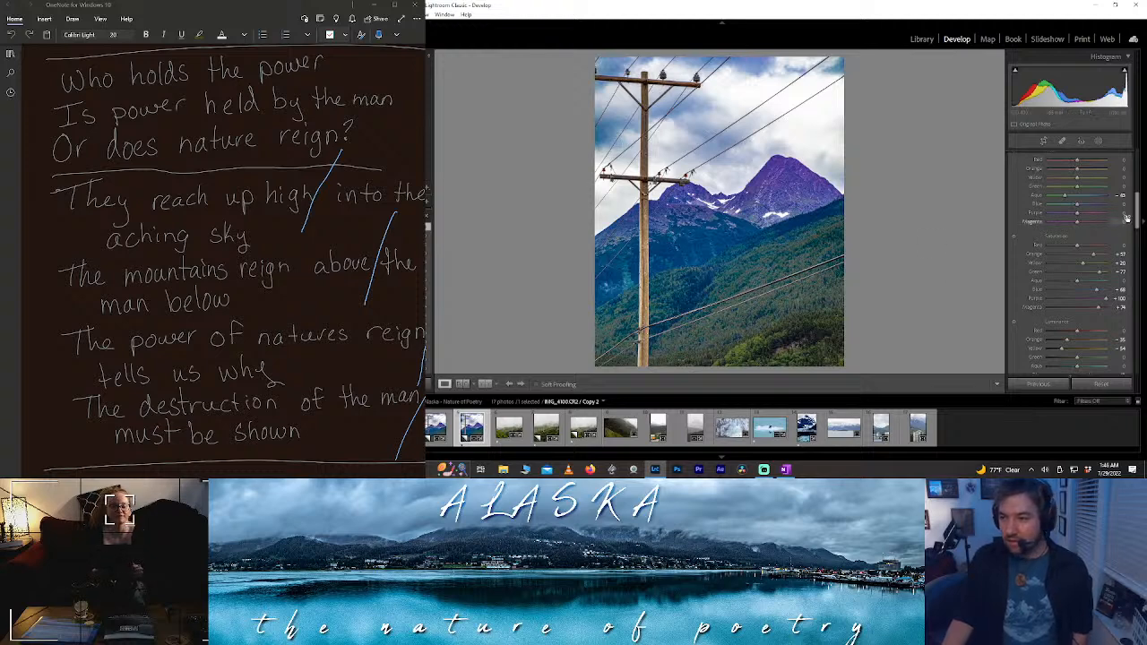
- Look through the unedited island, glacier and shoreline photos and open the foggy mountain peak photo IMG_4349.CR2
left_click_drag(1136, 215, 1137, 154)
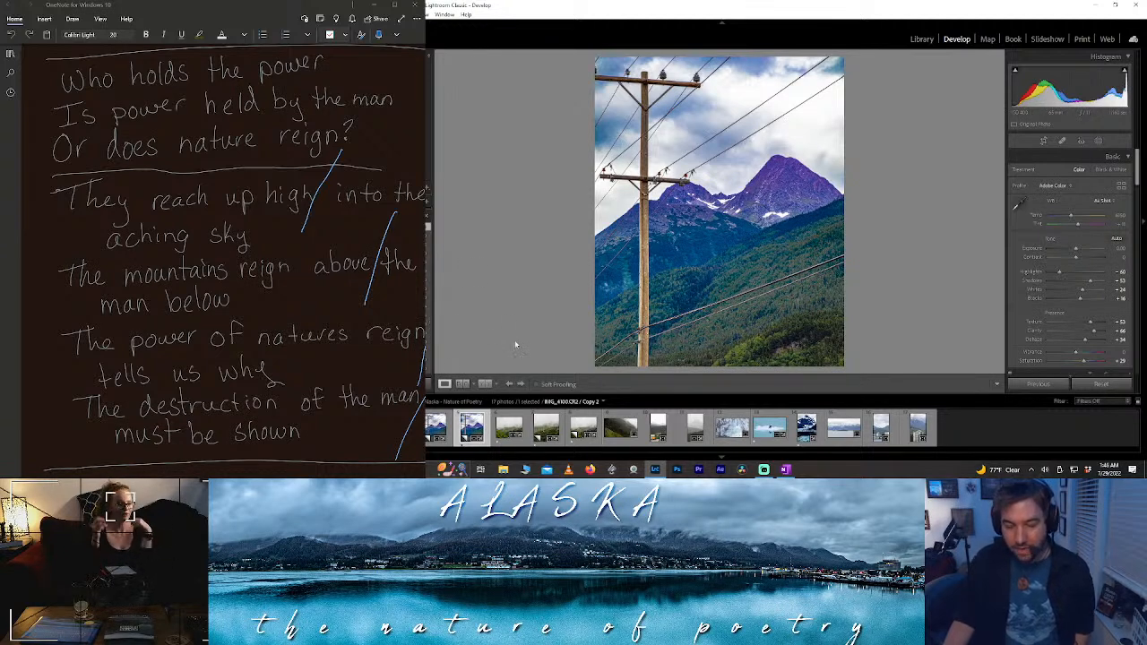
left_click(843, 429)
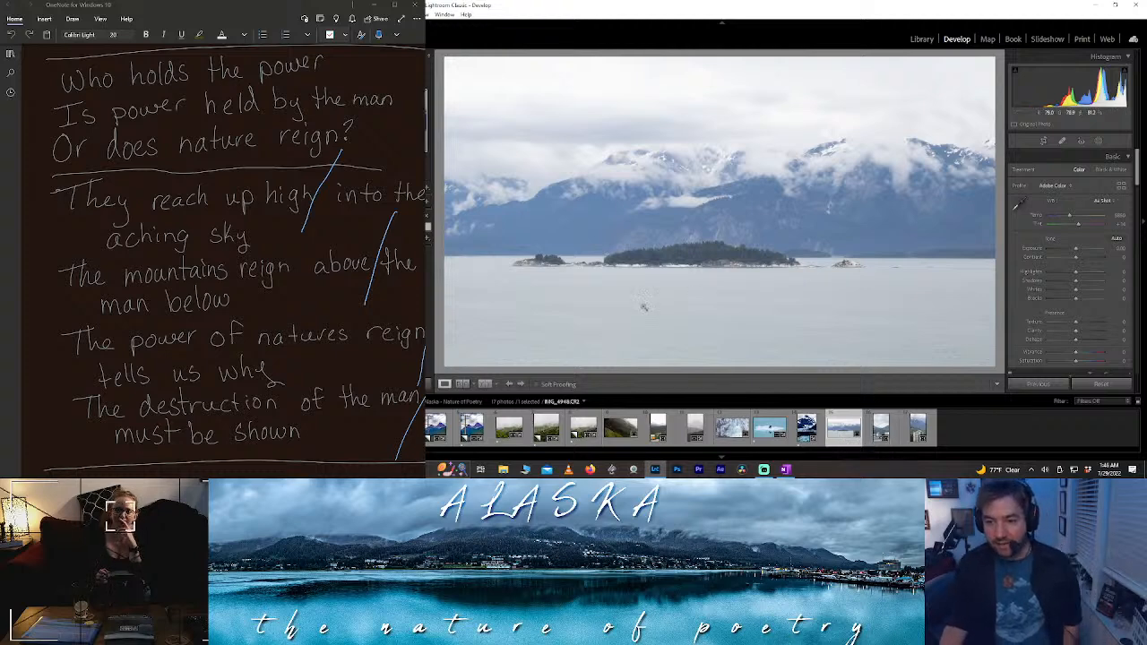
left_click(726, 429)
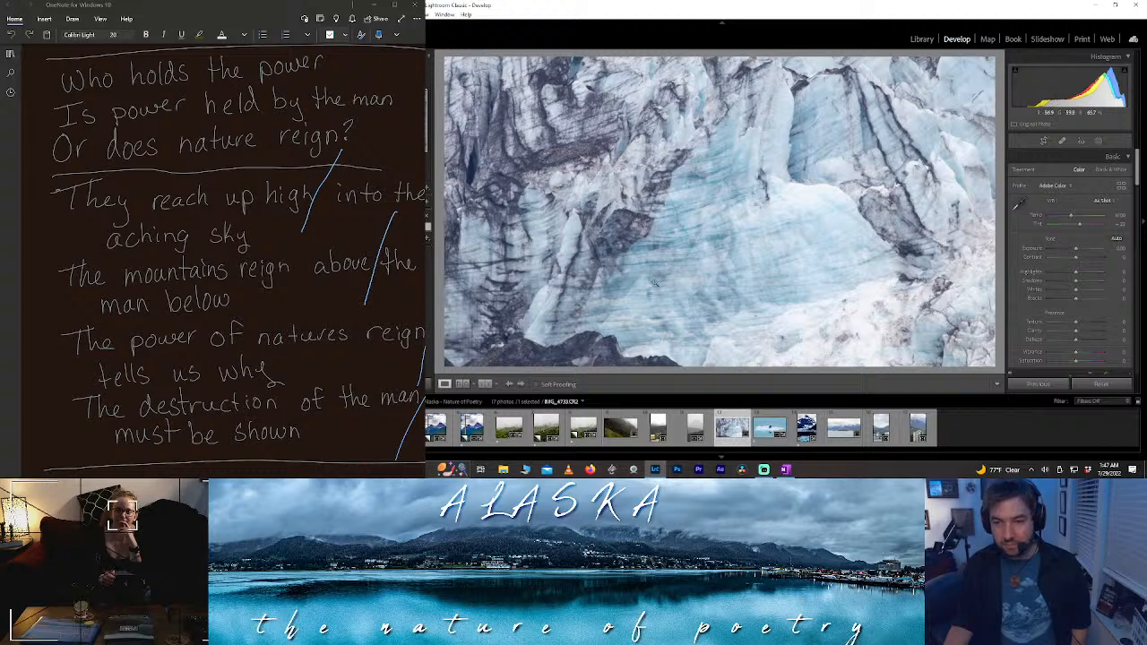
left_click(692, 430)
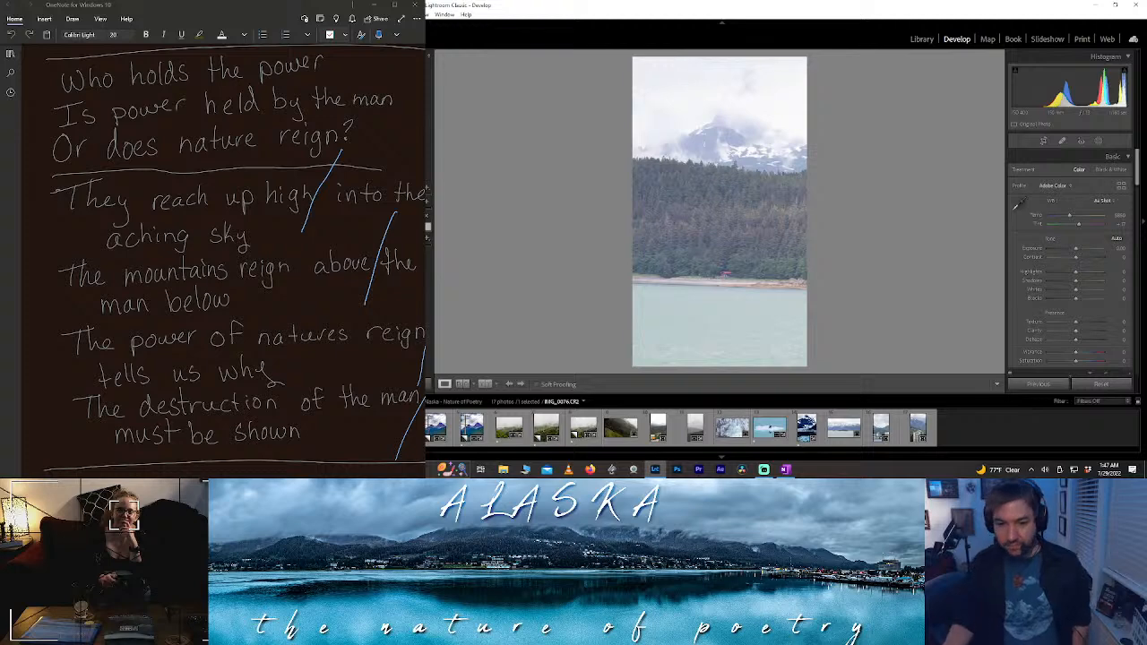
left_click(692, 433)
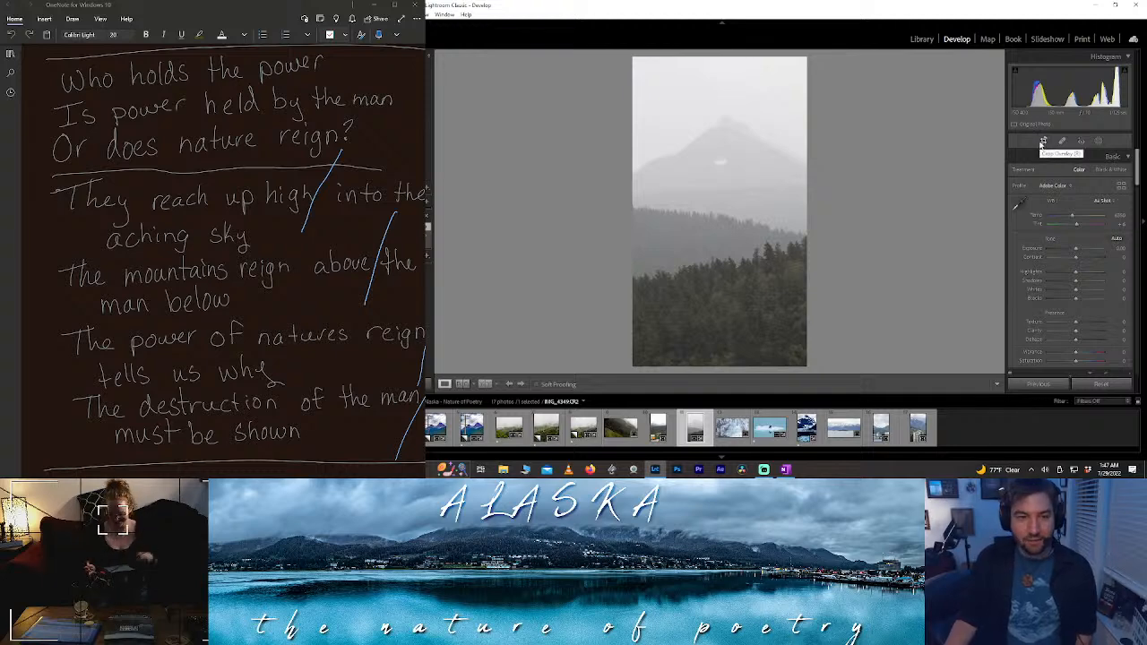
- Start cropping the foggy mountain photo, widening the frame to its full width and trimming the upper sky and lower forest
left_click(1043, 141)
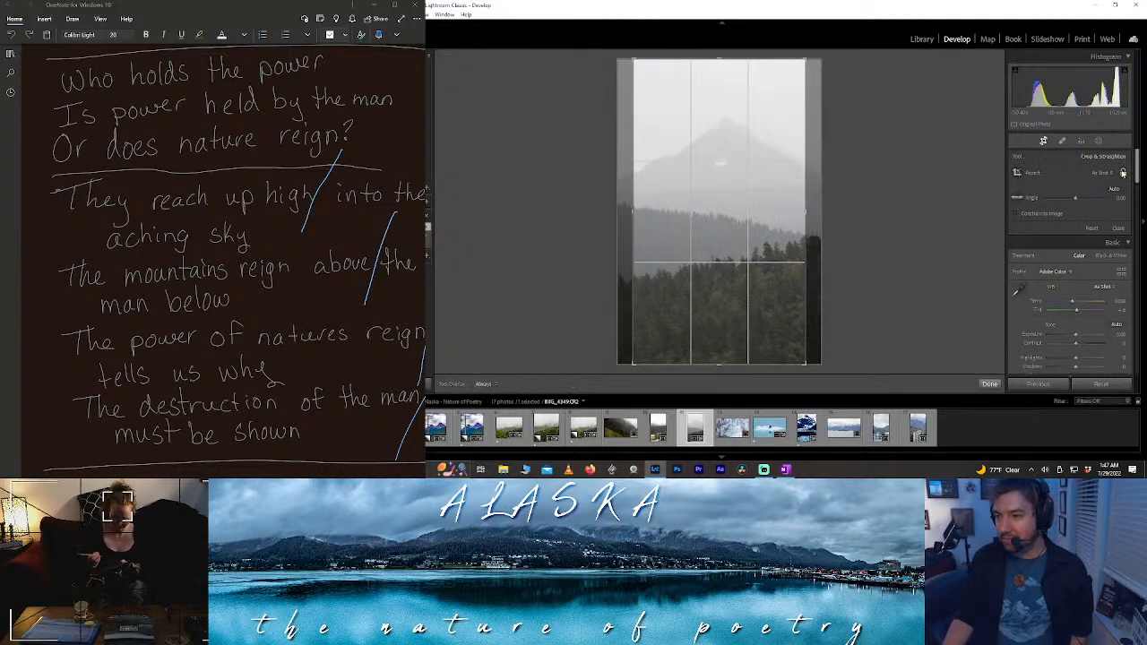
left_click_drag(805, 160, 829, 163)
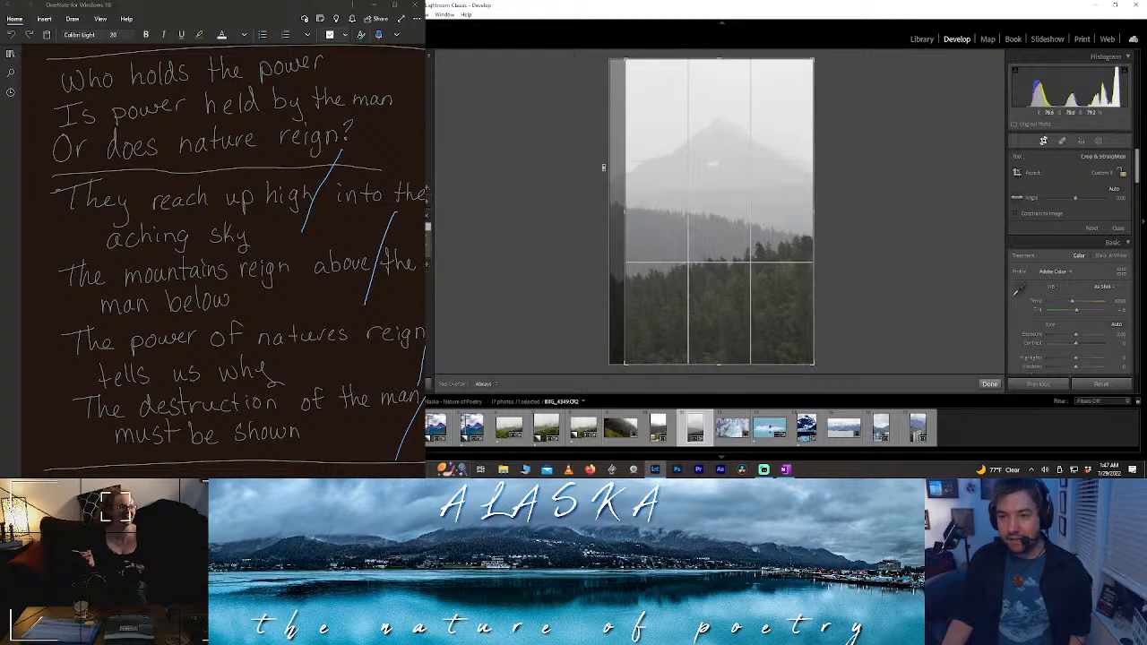
left_click_drag(625, 180, 598, 183)
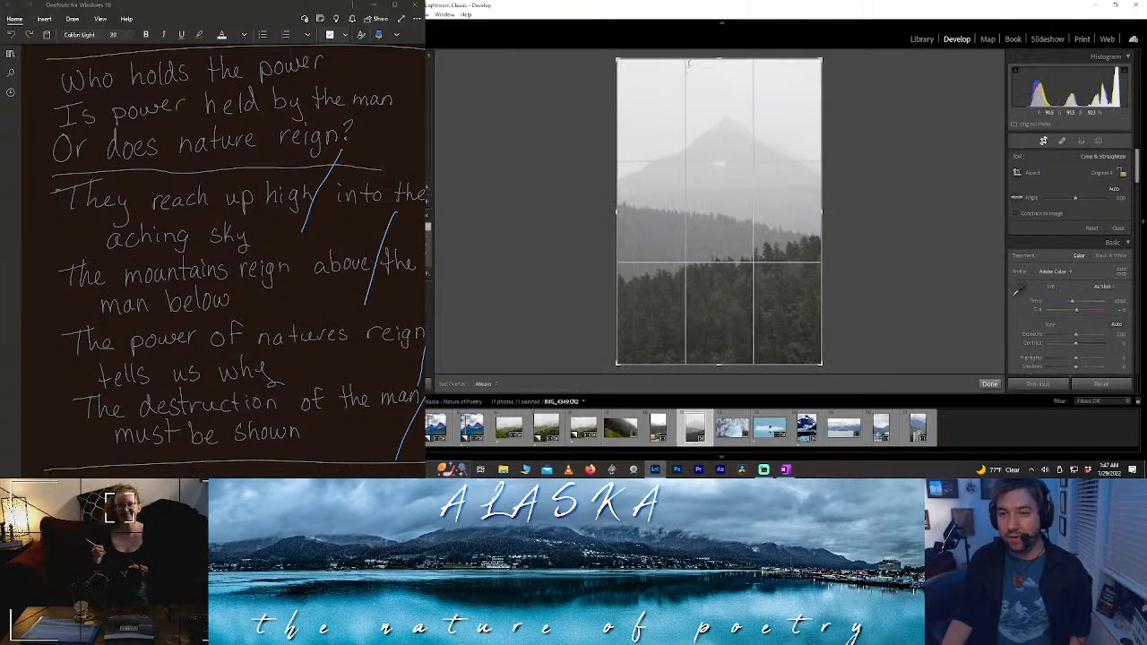
left_click_drag(689, 59, 687, 81)
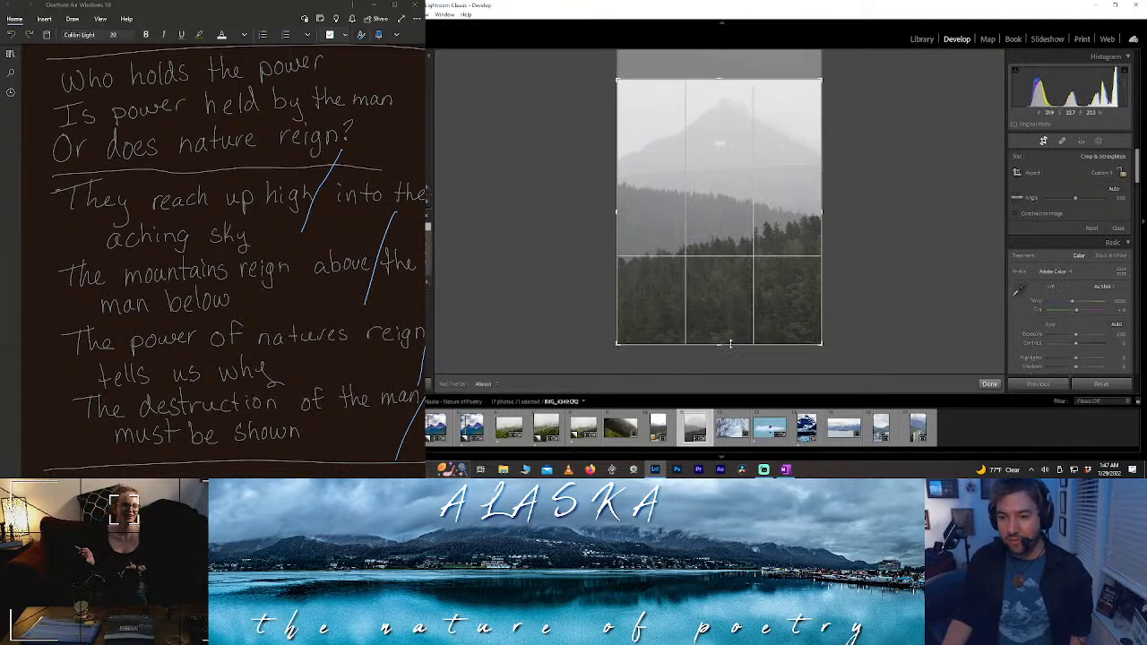
left_click_drag(728, 344, 735, 319)
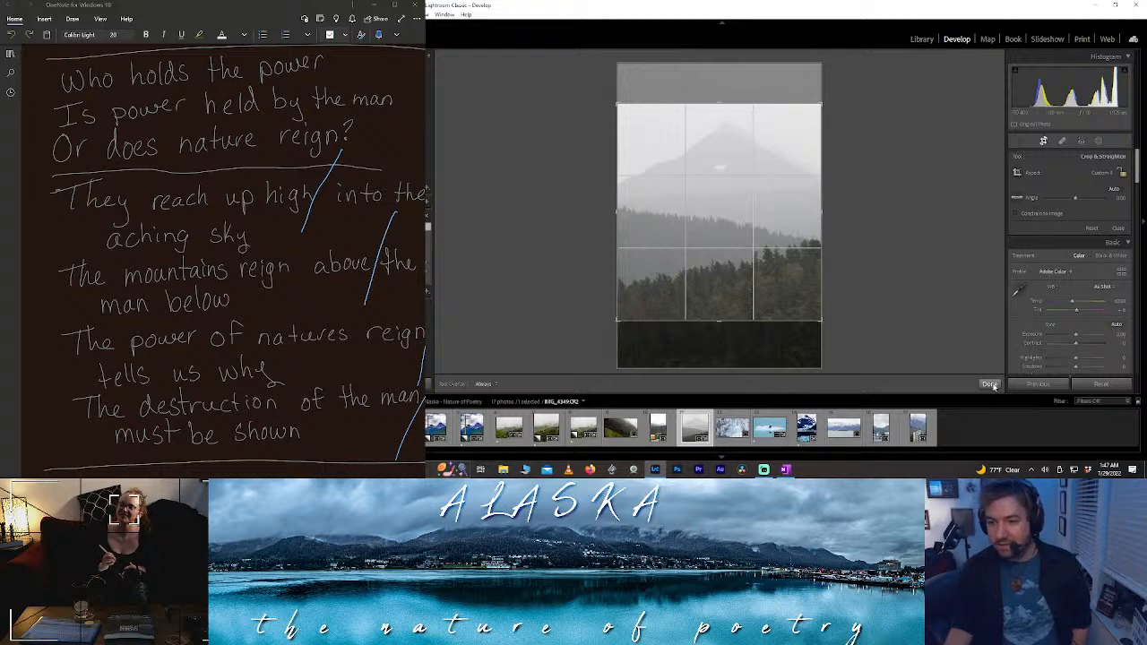
- Constrain the crop to the 4 x 5 / 8 x 10 aspect, extend it to full width, reposition the photo and apply the crop
left_click(1100, 172)
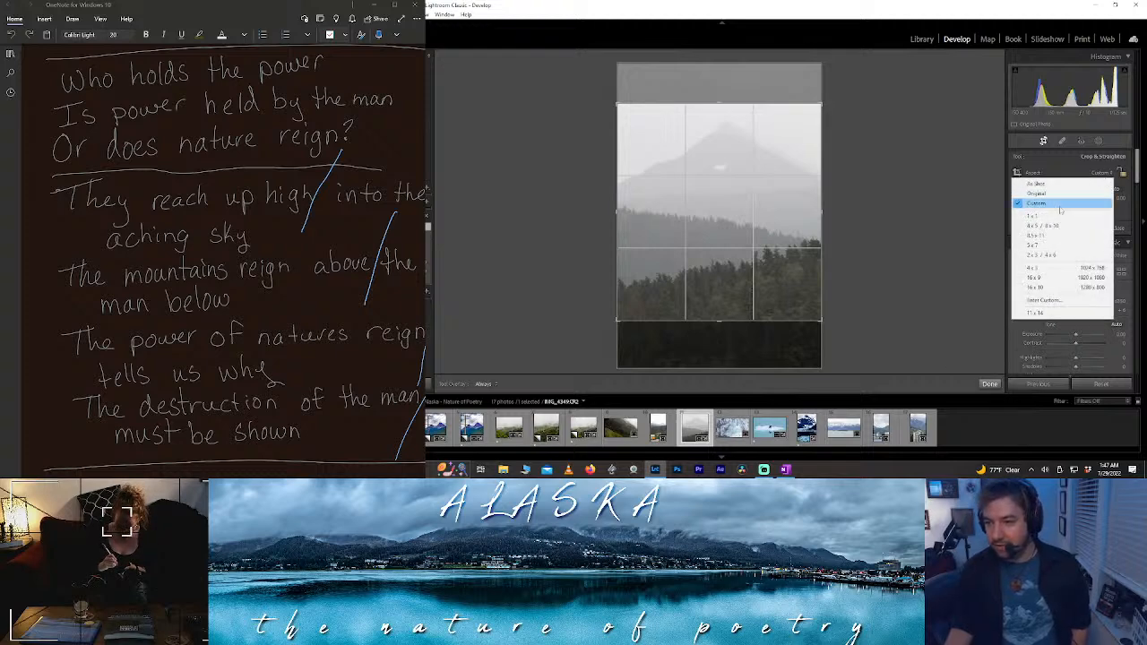
left_click(1049, 224)
left_click_drag(807, 202, 816, 200)
left_click_drag(623, 205, 595, 205)
mouse_move(673, 210)
left_mouse_down()
mouse_move(673, 196)
mouse_move(661, 227)
left_mouse_up()
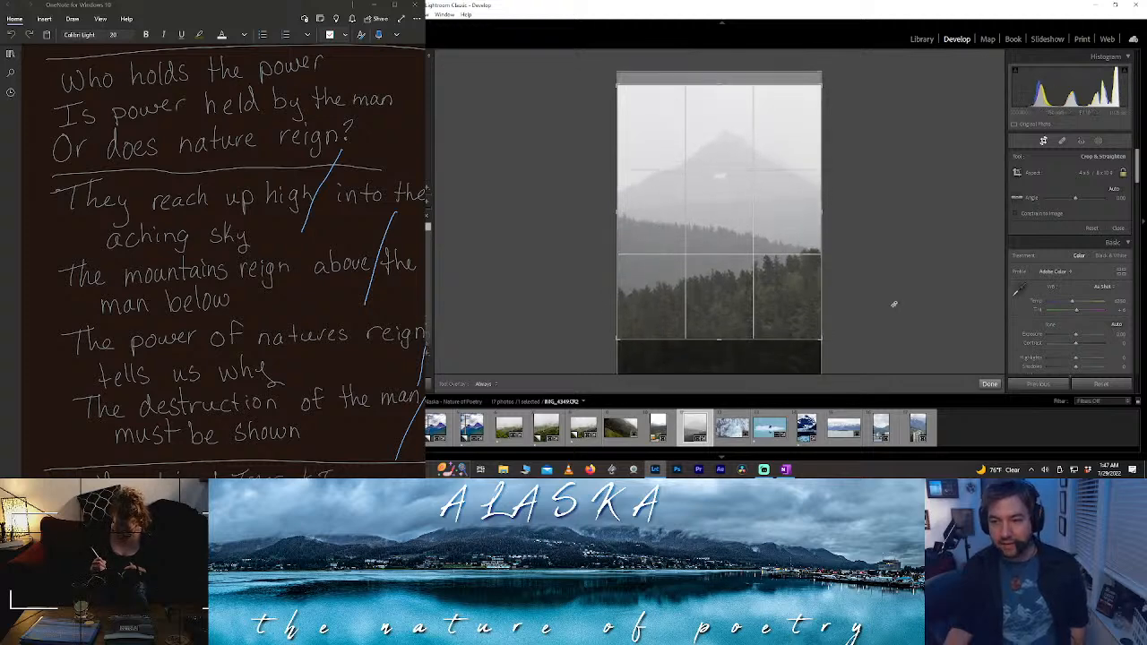
left_click(988, 383)
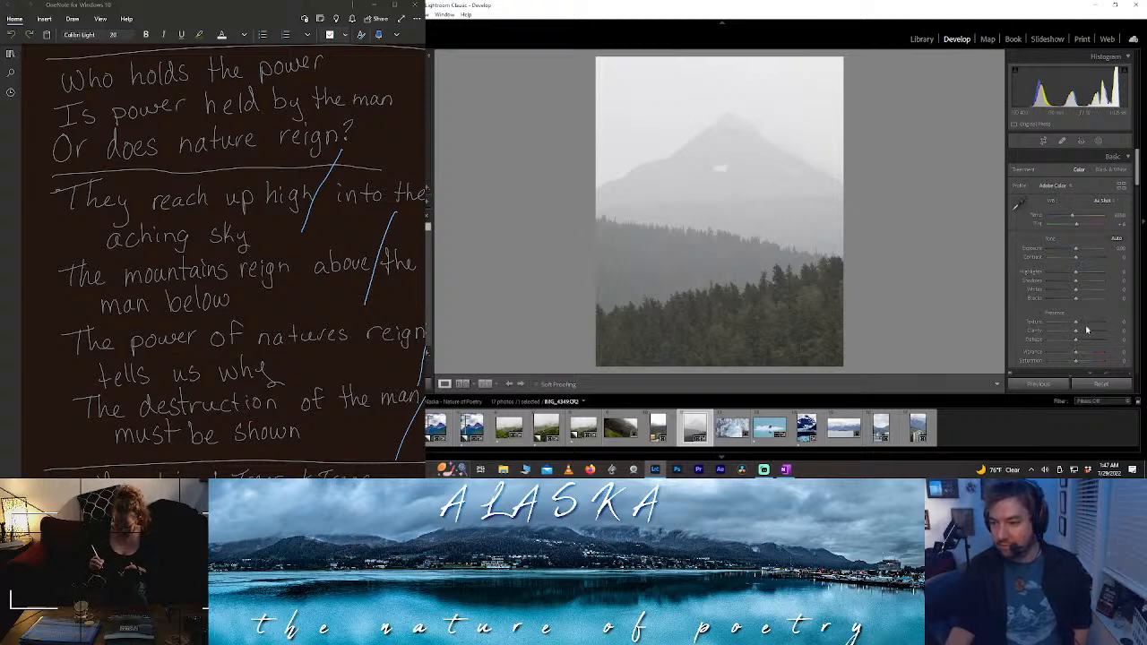
- Set the foggy mountain photo's Dehaze to about +45 and Clarity to about +35, and try stronger Texture before returning it near 0
mouse_move(1089, 349)
left_mouse_down()
mouse_move(1102, 351)
mouse_move(1087, 343)
left_mouse_up()
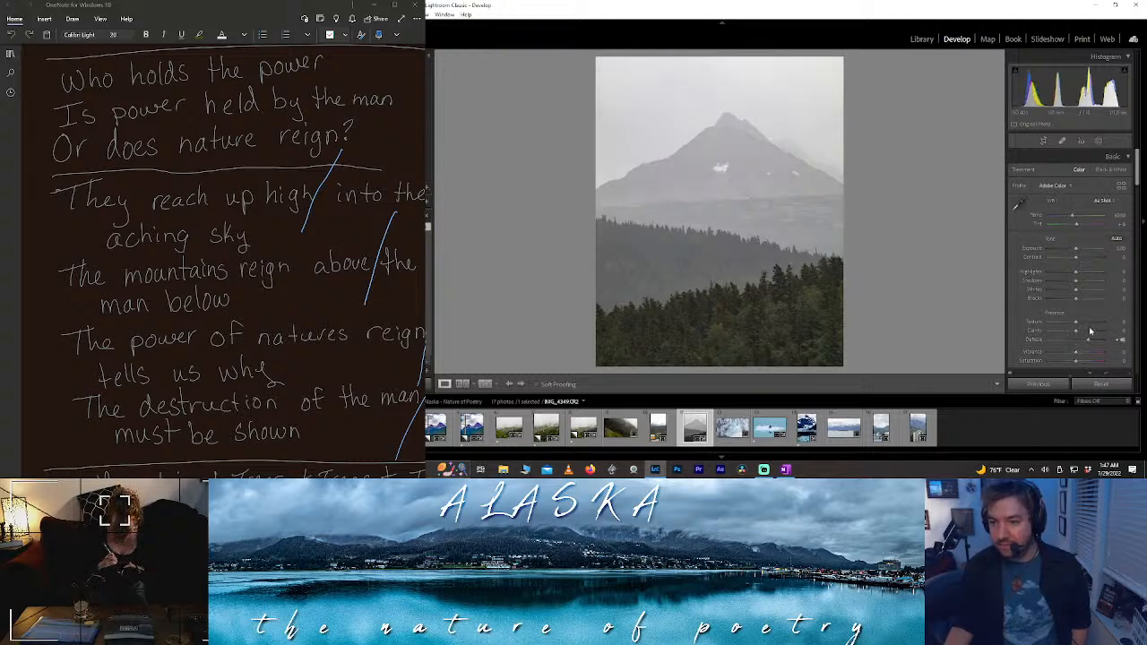
left_click_drag(1076, 333, 1126, 334)
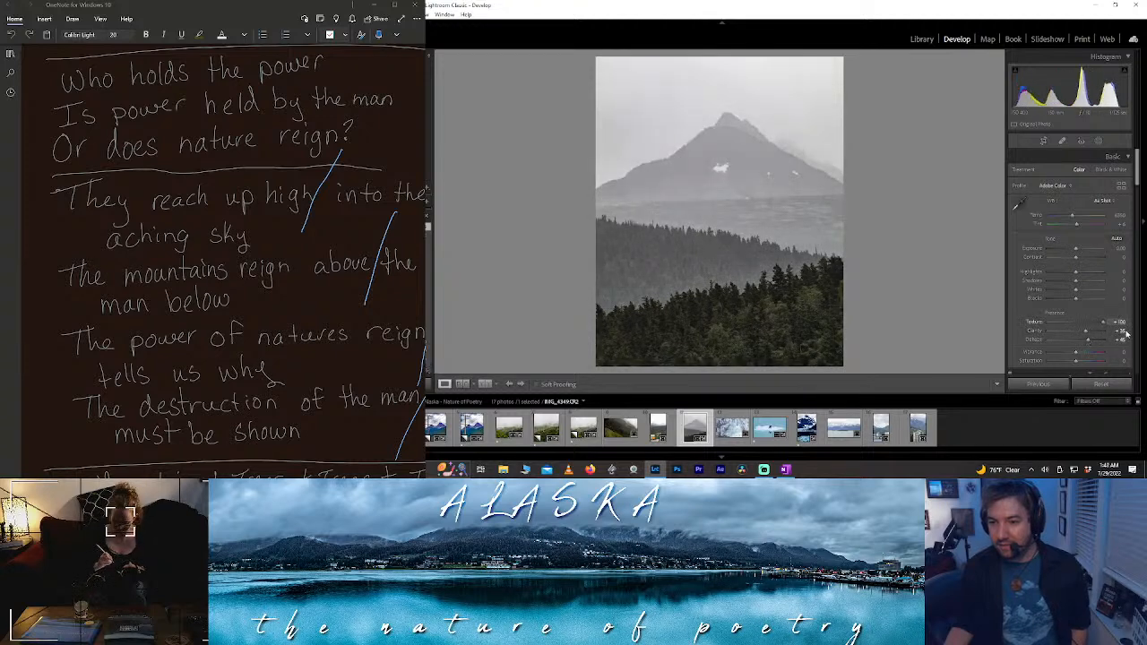
left_click_drag(1054, 332, 1072, 332)
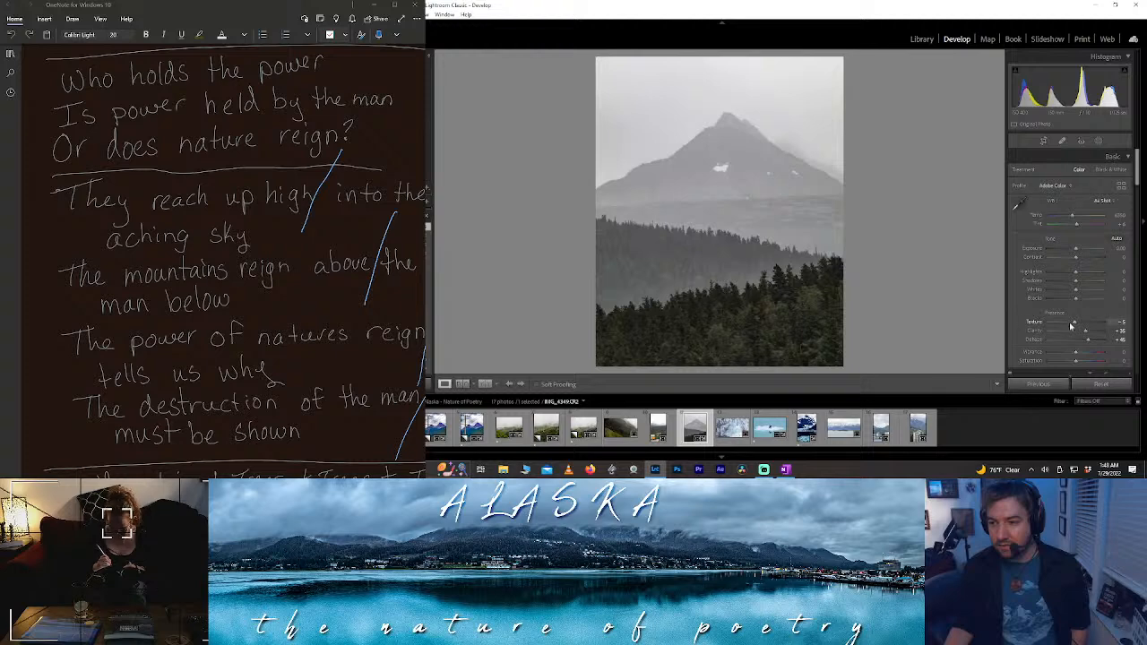
- Raise the foggy mountain photo's Highlights to about +56, Saturation to +77 and Shadows to about +90
mouse_move(1076, 271)
left_mouse_down()
mouse_move(1116, 281)
mouse_move(1093, 280)
left_mouse_up()
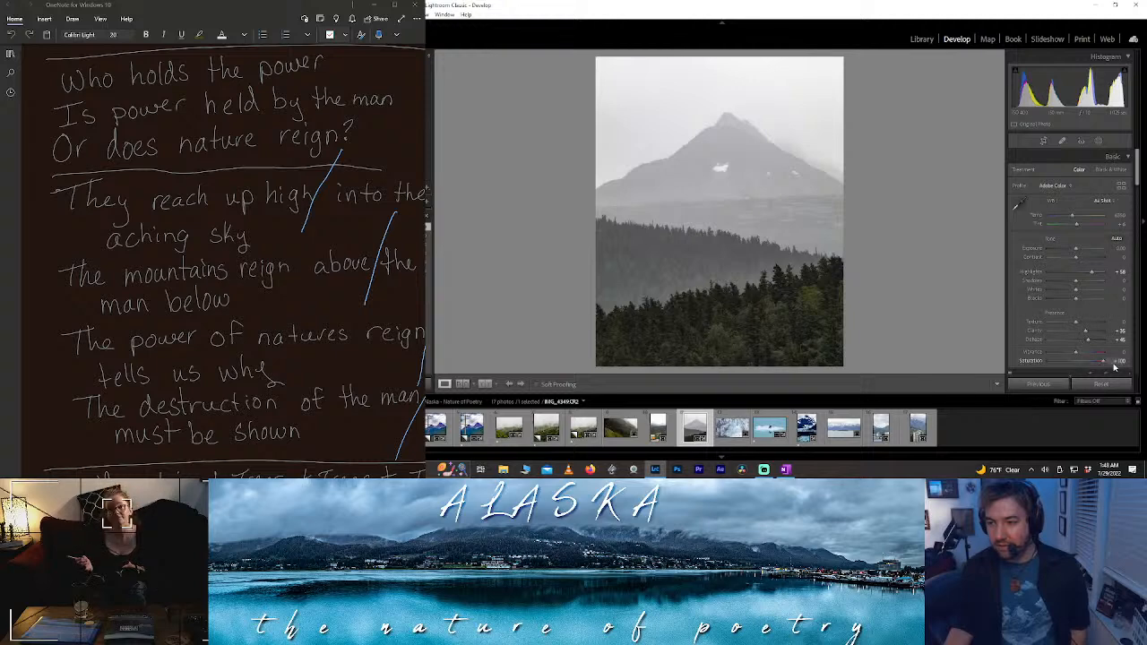
mouse_move(1114, 365)
left_mouse_down()
mouse_move(1076, 355)
mouse_move(1128, 369)
left_mouse_up()
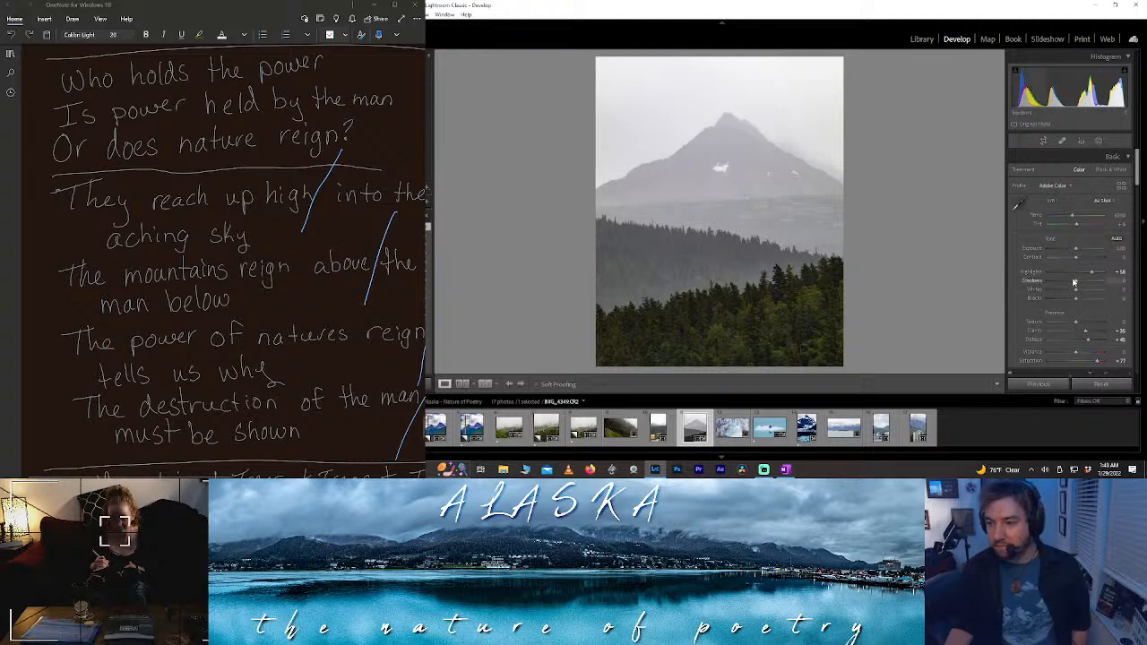
left_click_drag(1088, 291, 1105, 291)
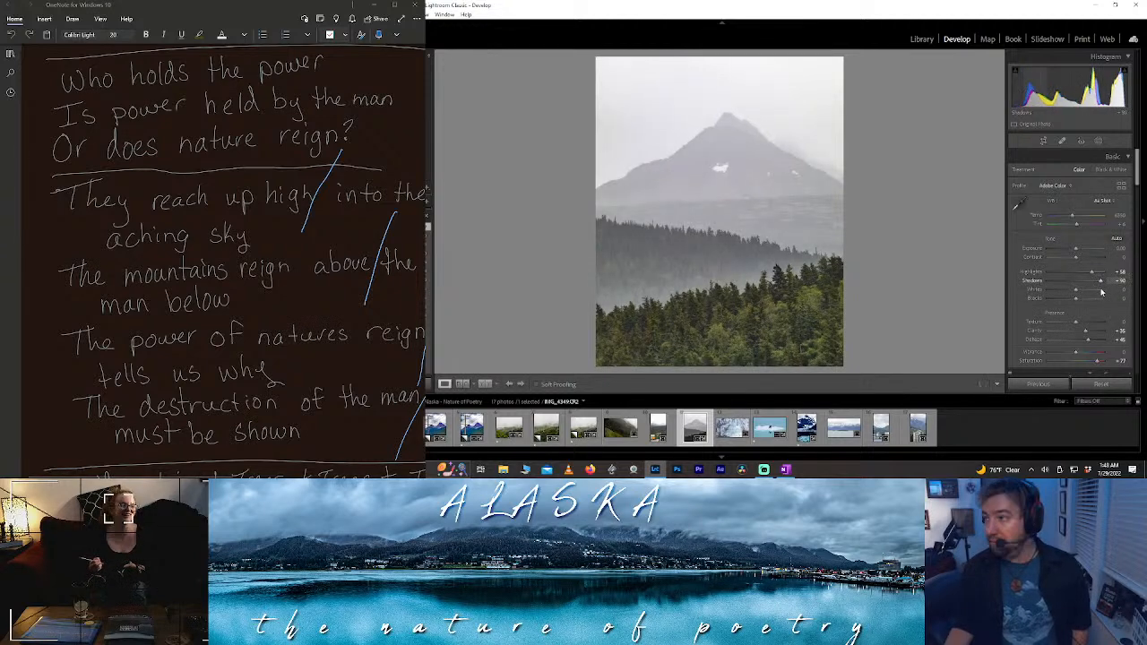
- Try straightening the foggy mountain photo by rotating its crop 3.14 degrees, and apply the crop
scroll(265, 197, "down", 8)
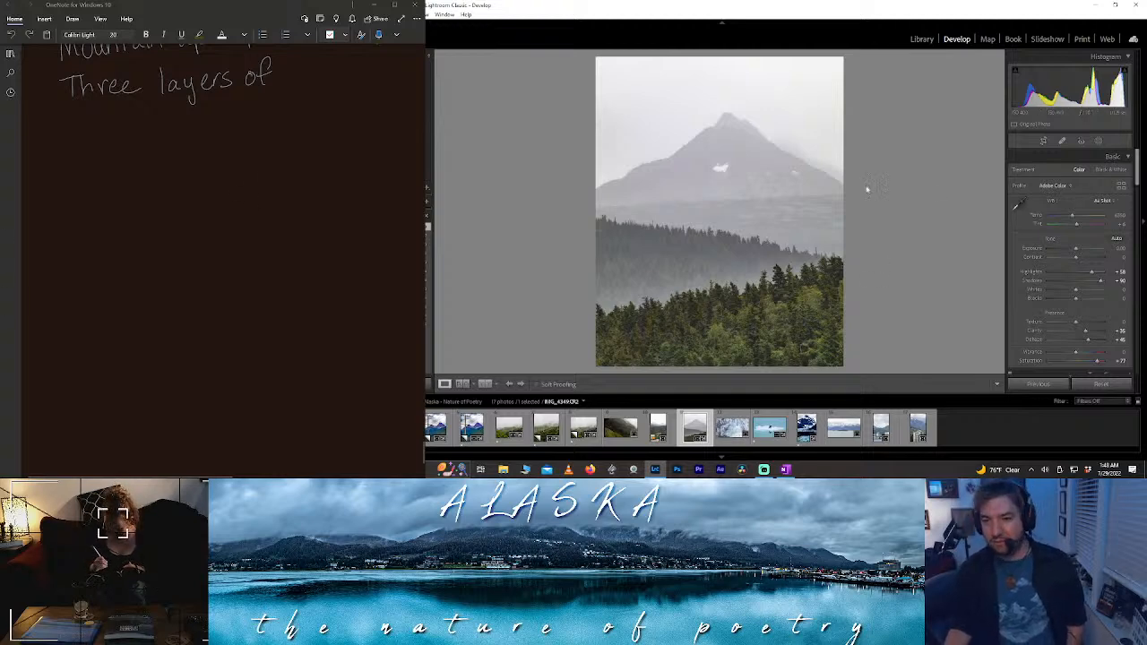
left_click(742, 158)
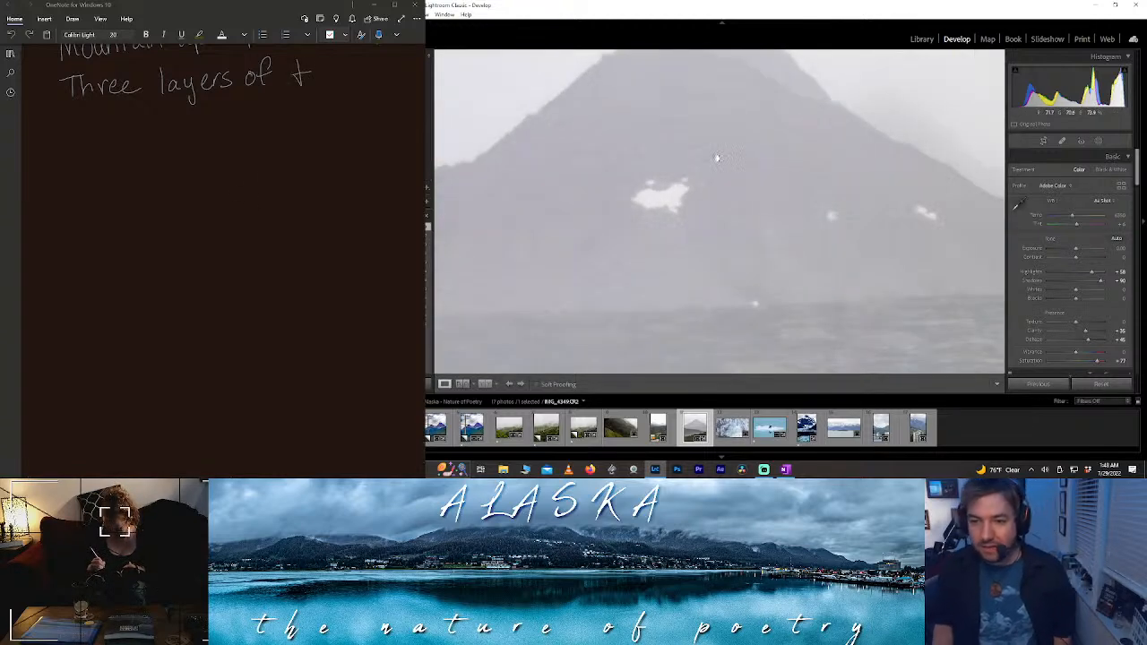
left_click(718, 160)
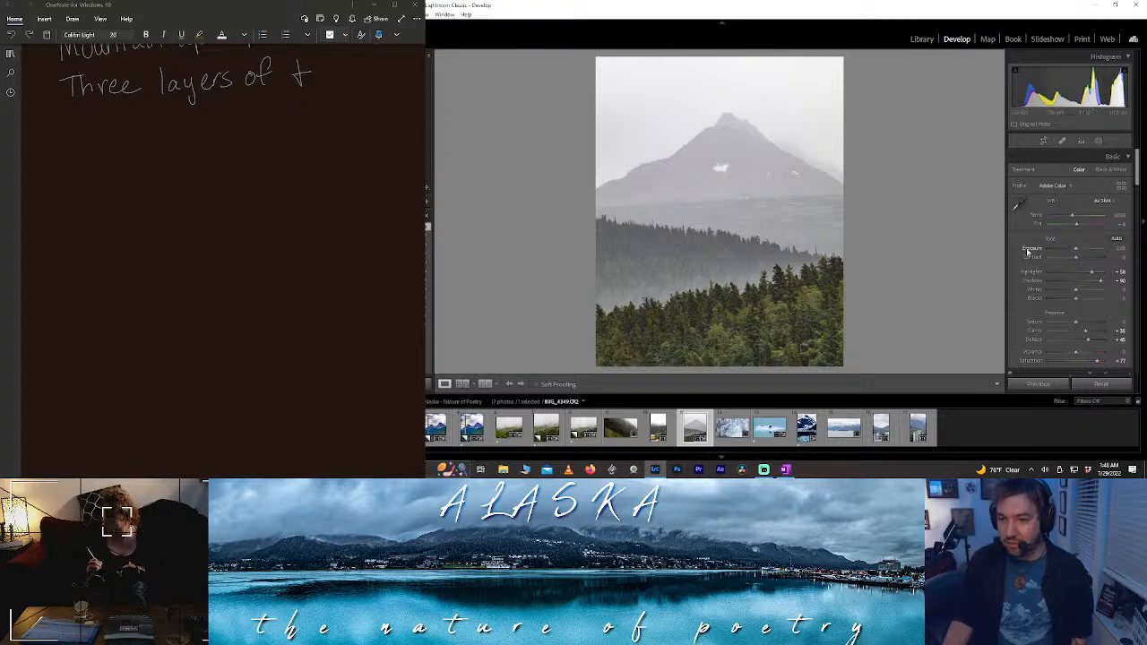
left_click(1042, 141)
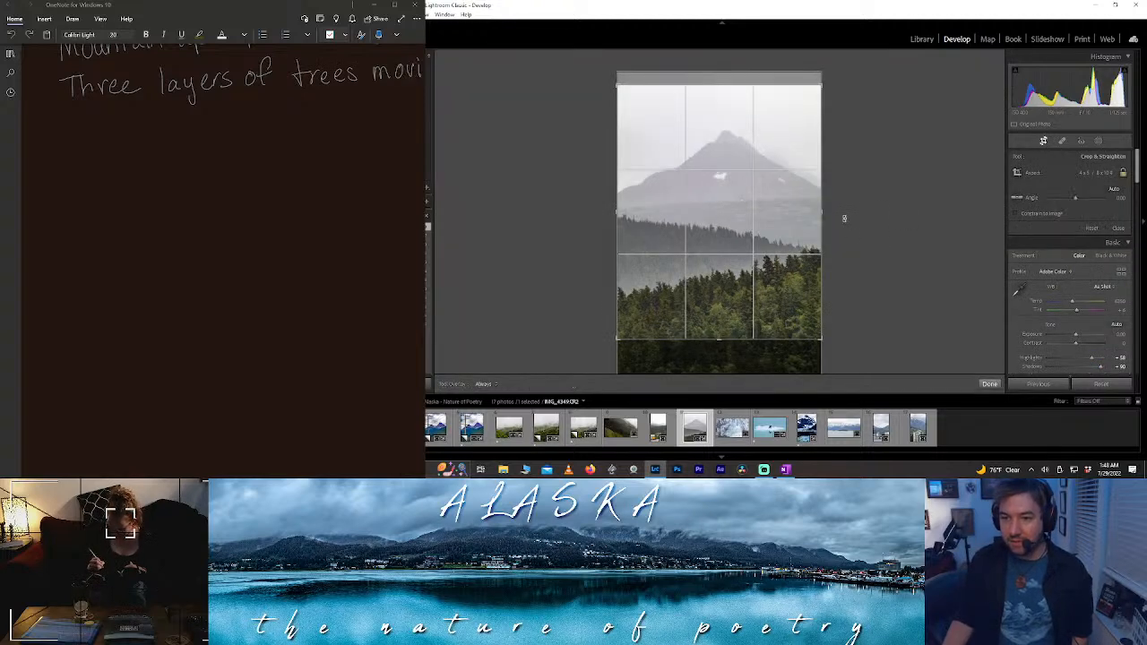
left_click_drag(845, 215, 843, 225)
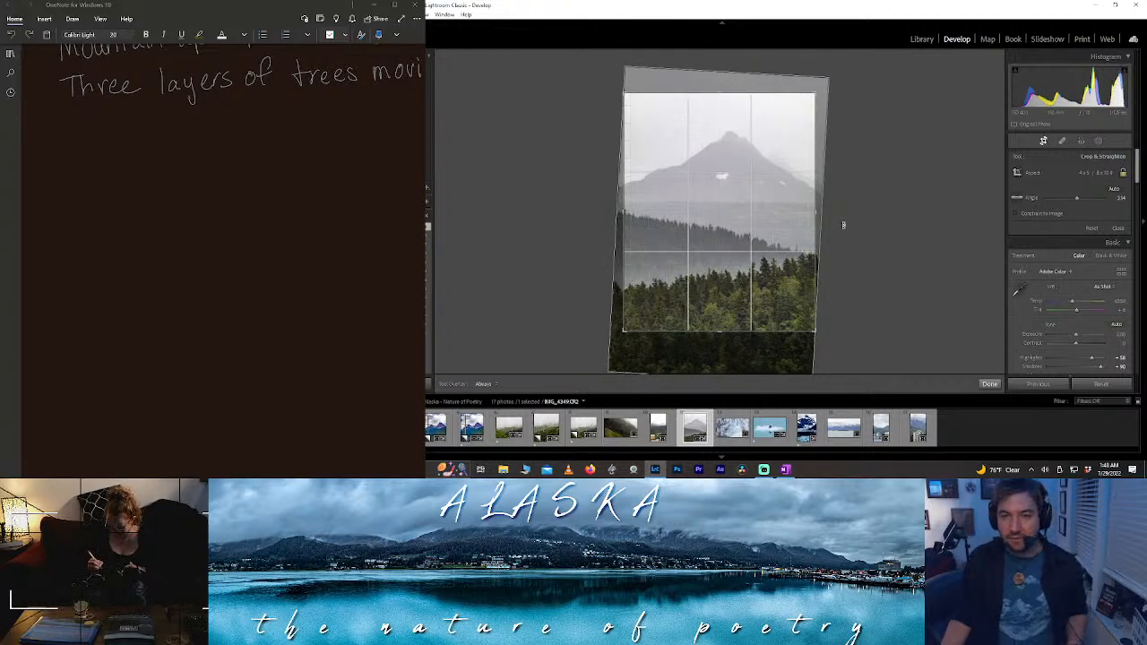
left_click_drag(843, 225, 840, 225)
left_click(990, 384)
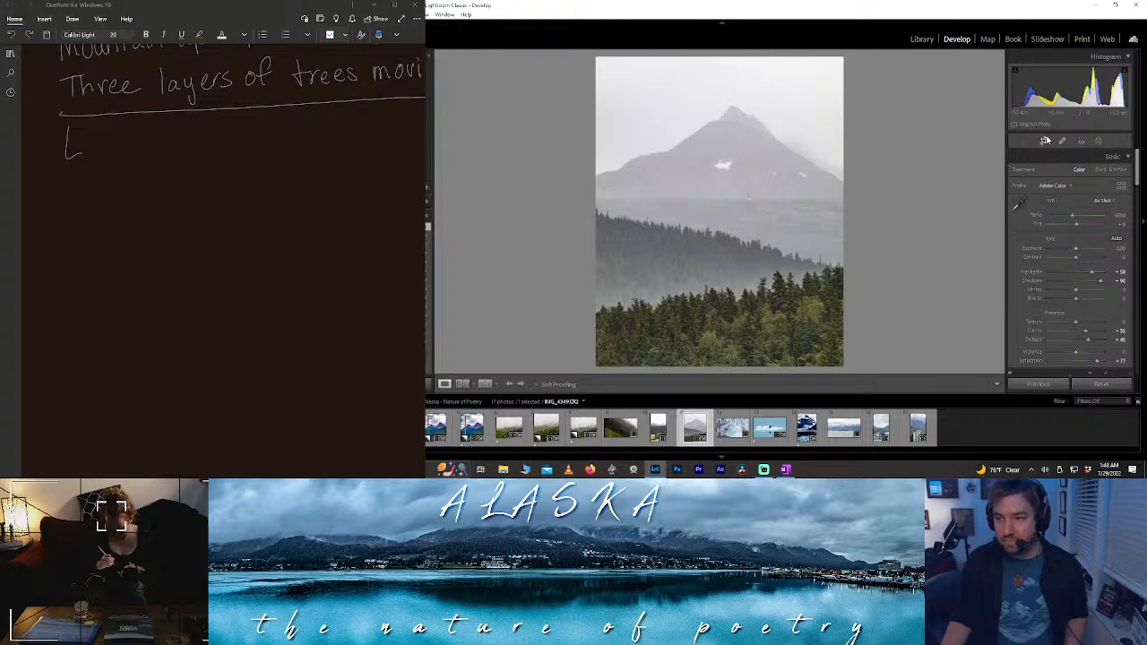
- Undo the 3.14-degree crop rotation, straighten the foggy mountain photo again and apply the crop
left_click(1044, 141)
key("ctrl+z")
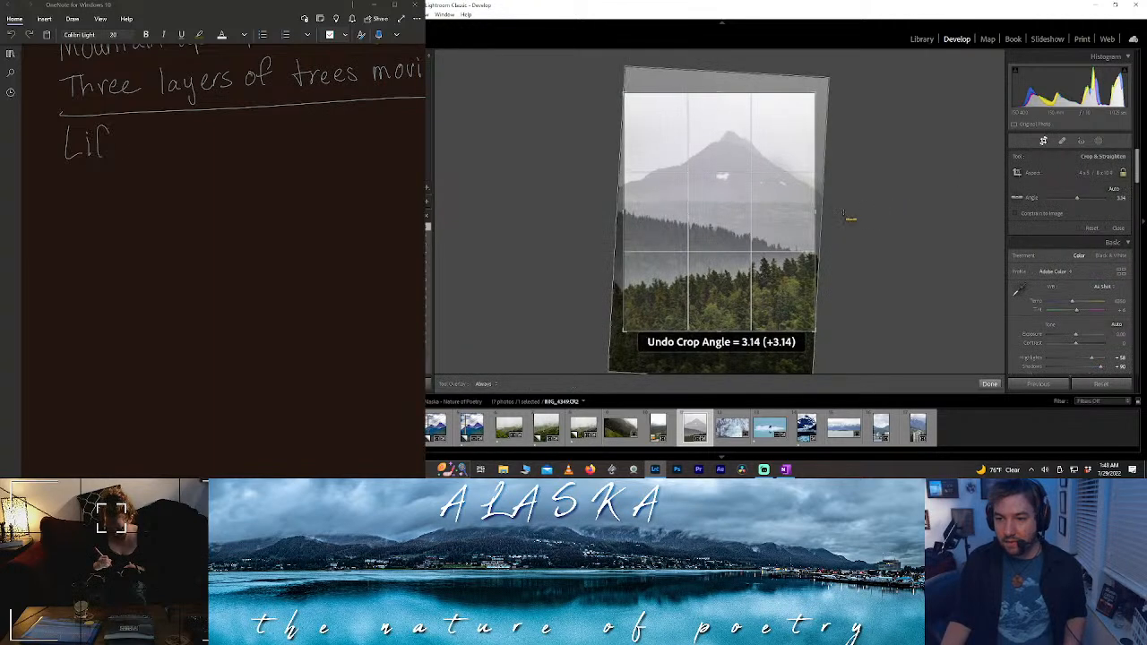
left_click_drag(831, 208, 932, 338)
left_click(989, 385)
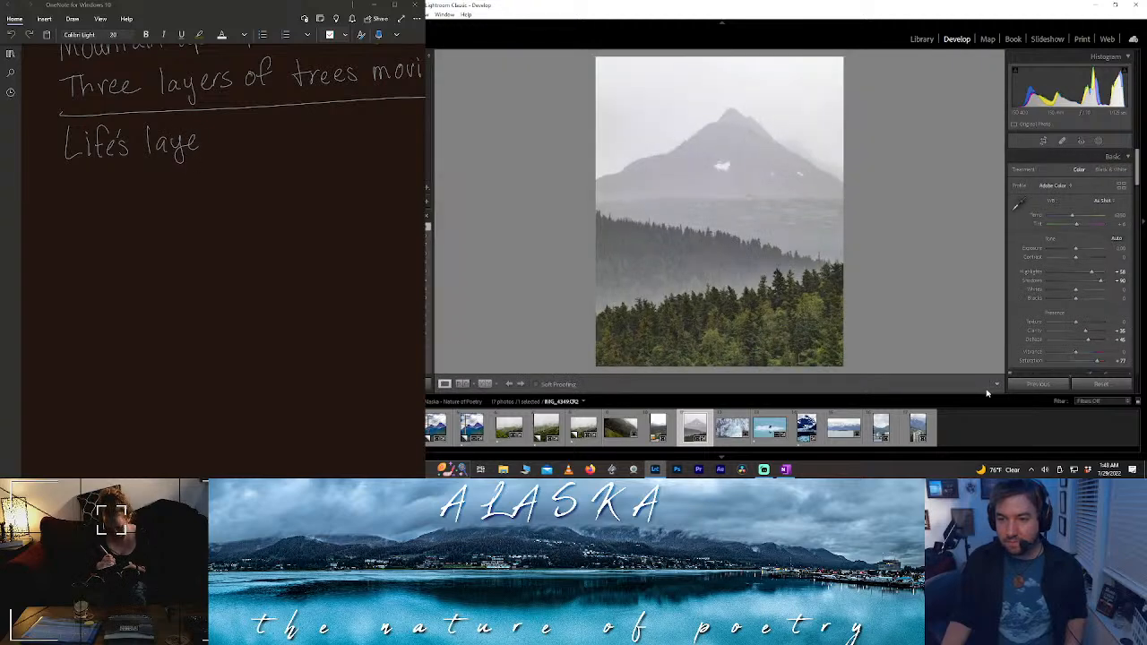
left_click(699, 206)
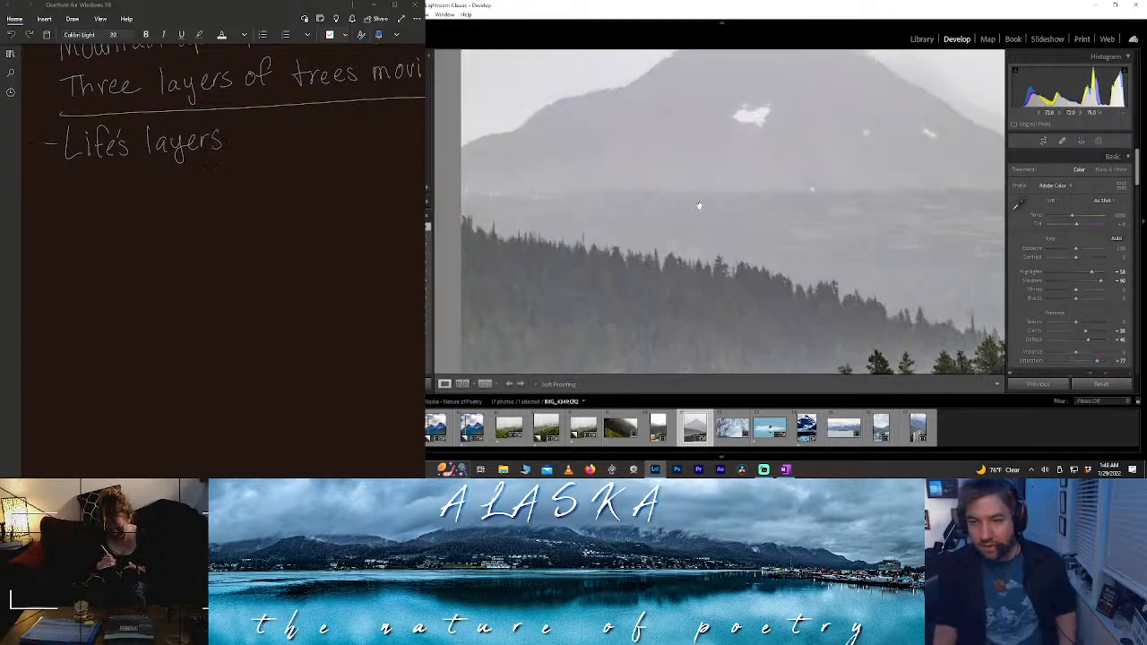
left_click(699, 205)
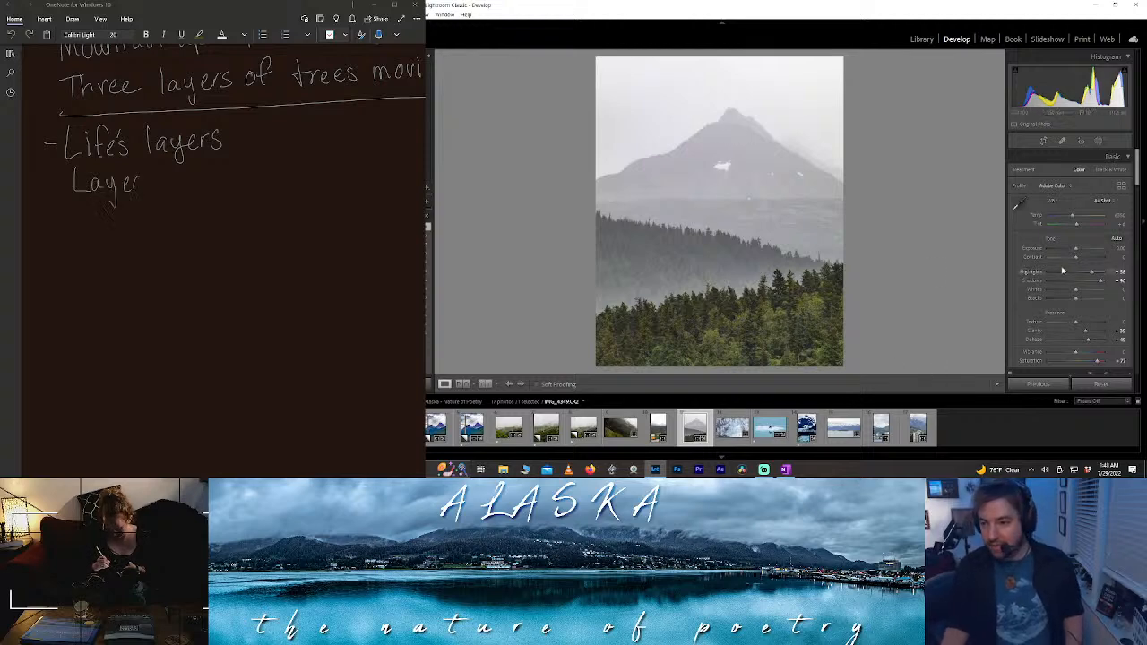
- Create a sky selection mask on the foggy mountain photo and add a brush component to it
left_click(1096, 141)
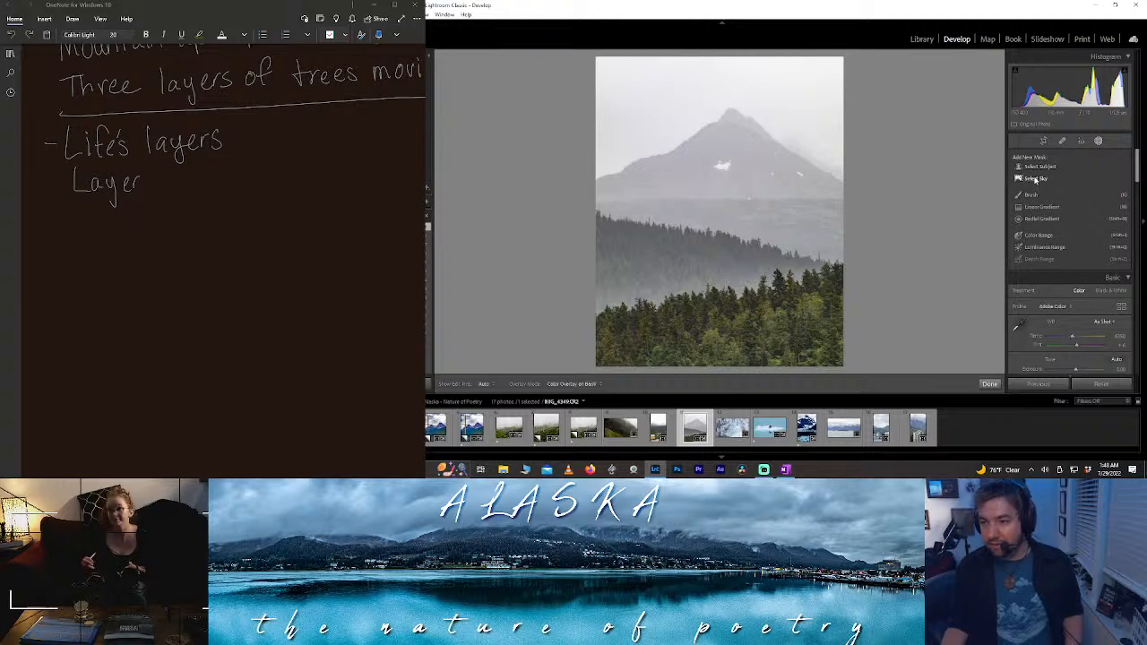
left_click(1035, 178)
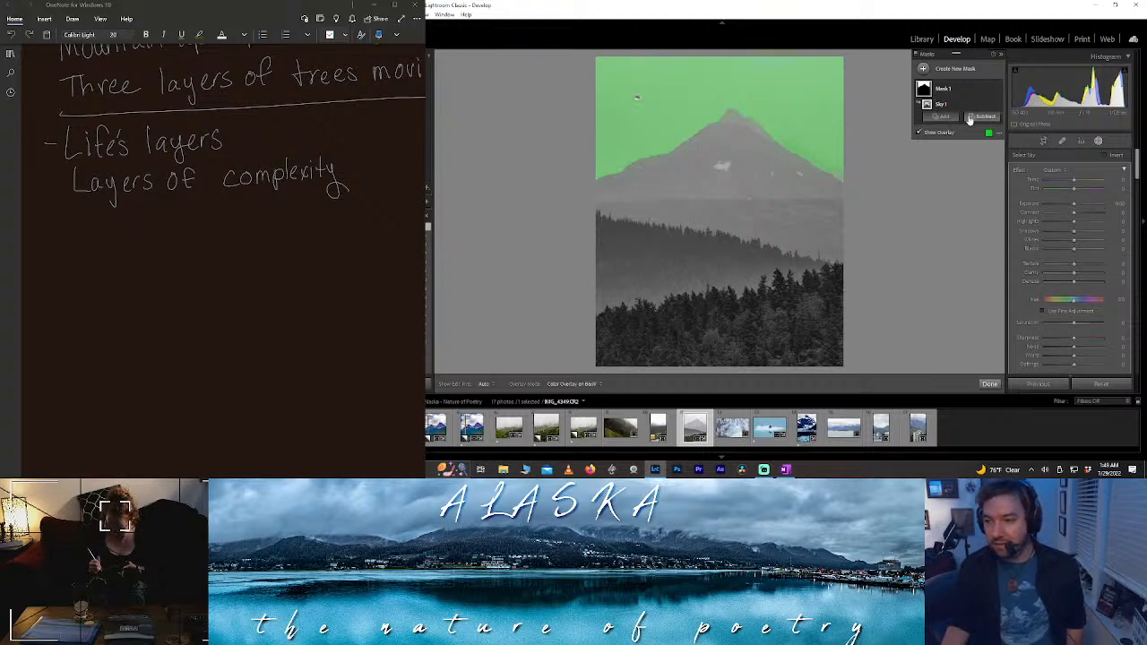
left_click(938, 117)
left_click(946, 165)
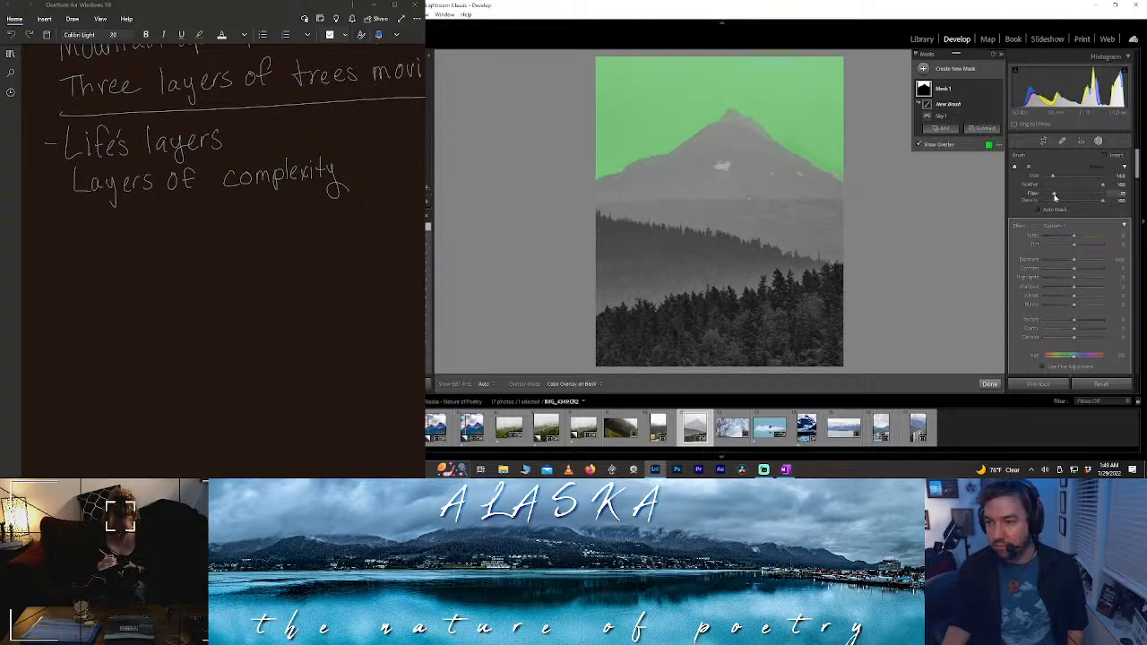
- Brush the sky mask softly over the mountain's upper slopes and handwrite "- Fog rolling in" in the OneNote idea list
left_click_drag(627, 164, 662, 158)
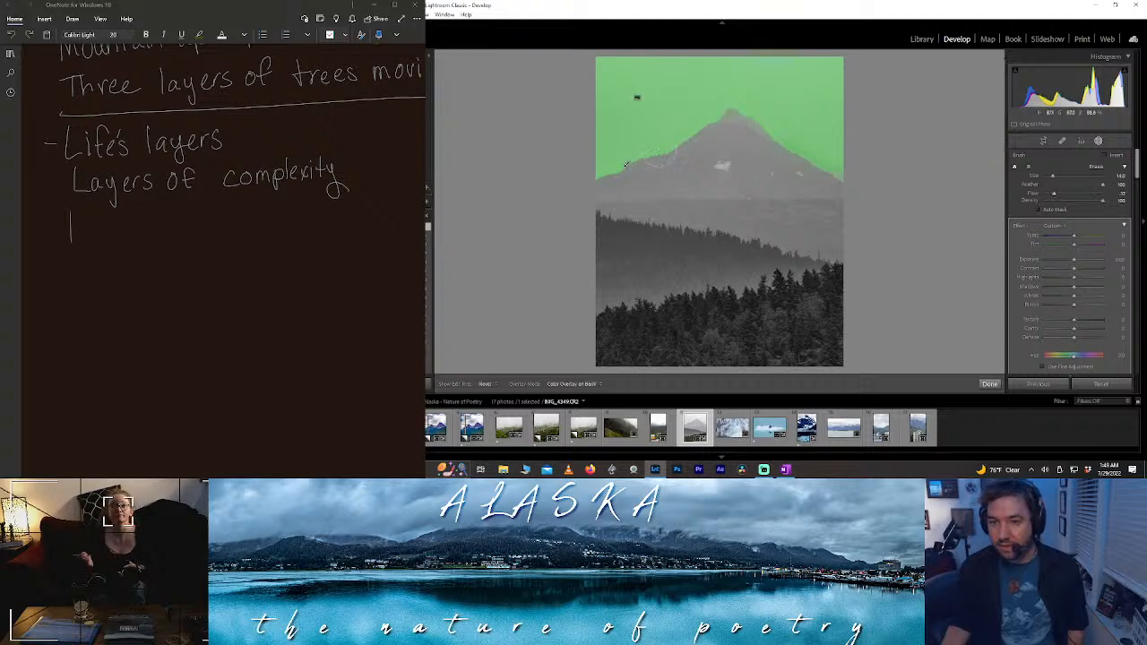
left_click_drag(89, 221, 89, 250)
left_click_drag(43, 229, 55, 229)
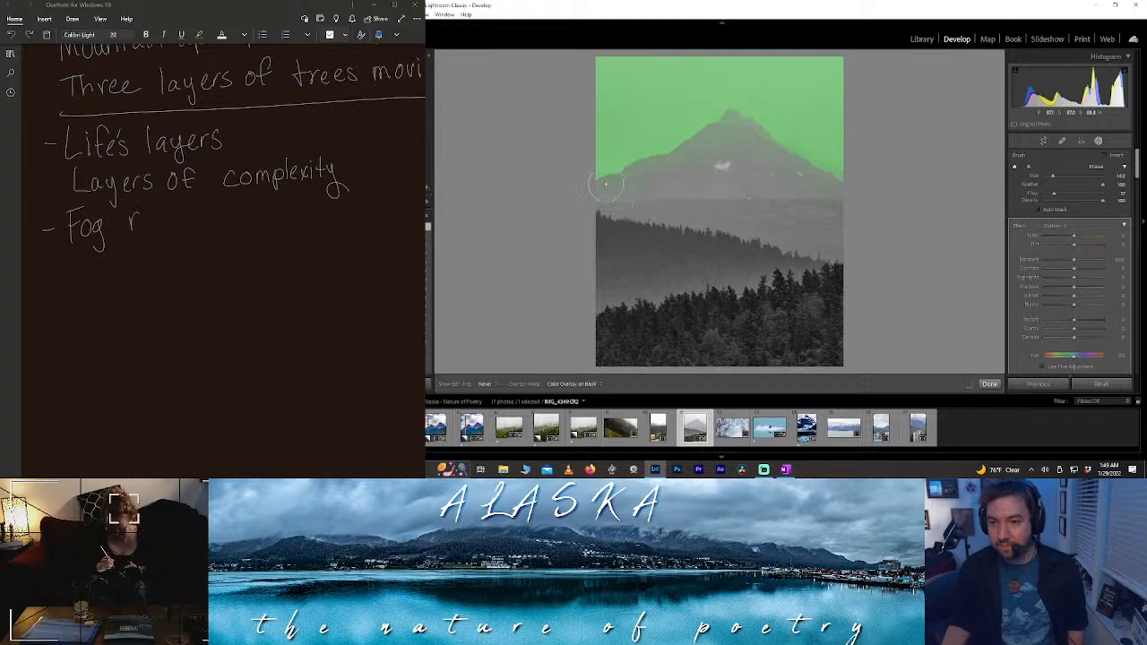
left_click_drag(606, 185, 607, 184)
left_click_drag(147, 218, 189, 227)
left_click(679, 167)
left_click_drag(205, 215, 204, 243)
left_click_drag(232, 215, 234, 226)
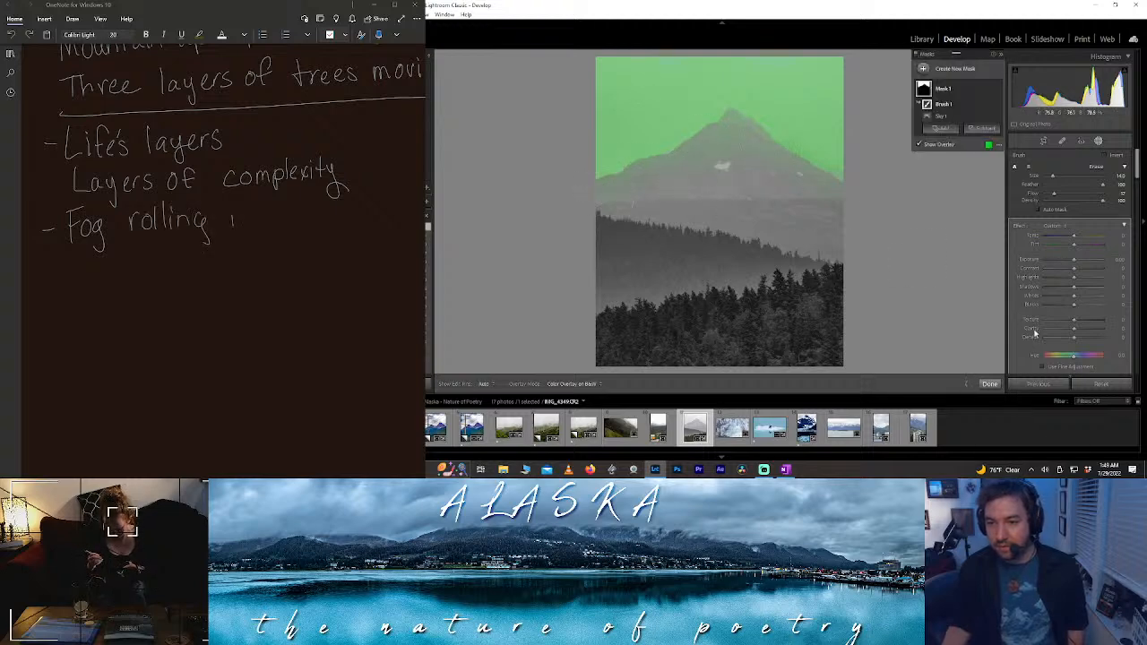
- Hide the mask overlay and set the sky mask's Texture to -100, Dehaze to about -26 and Highlights to about 43
left_click_drag(1074, 319, 997, 320)
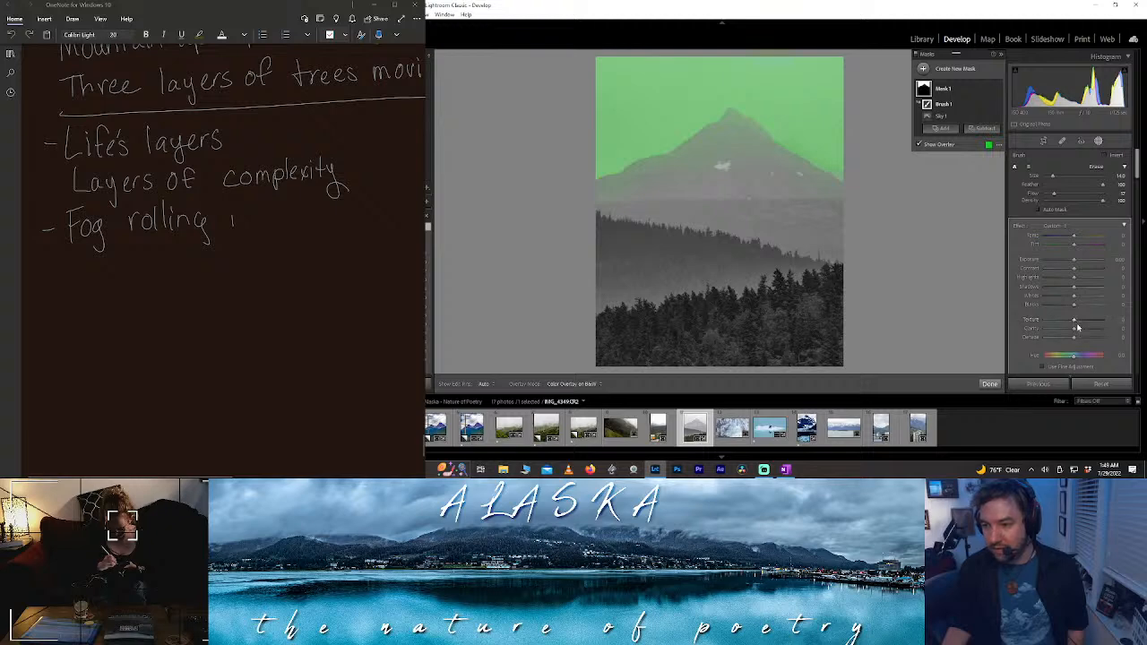
key("o")
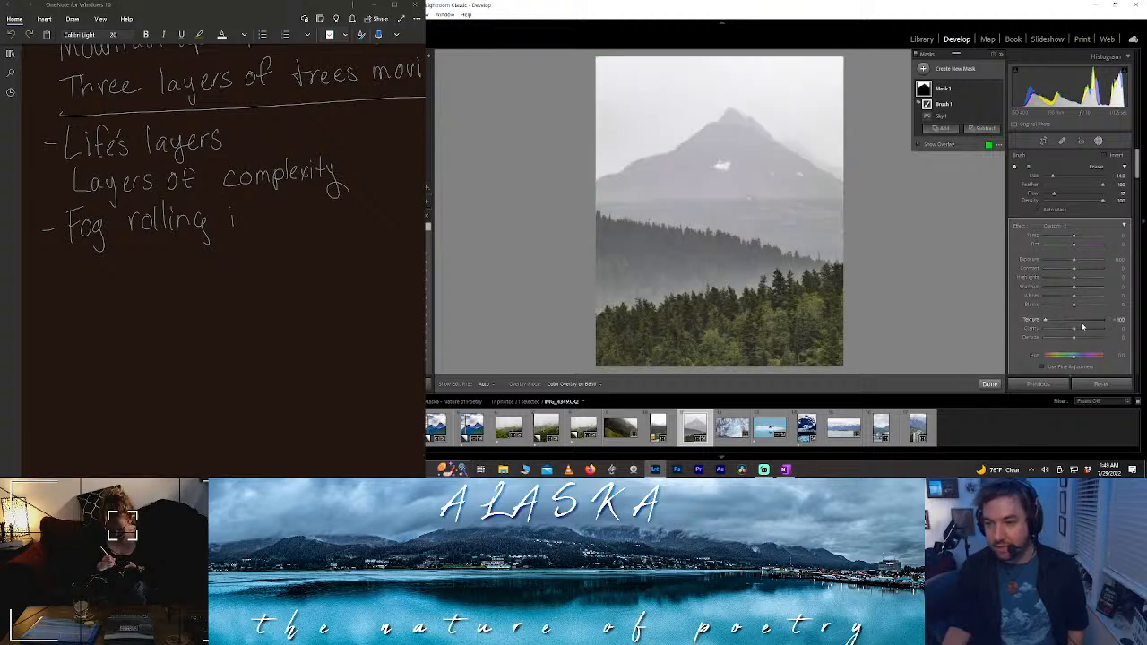
left_click_drag(1074, 339, 1119, 284)
double_click(1094, 306)
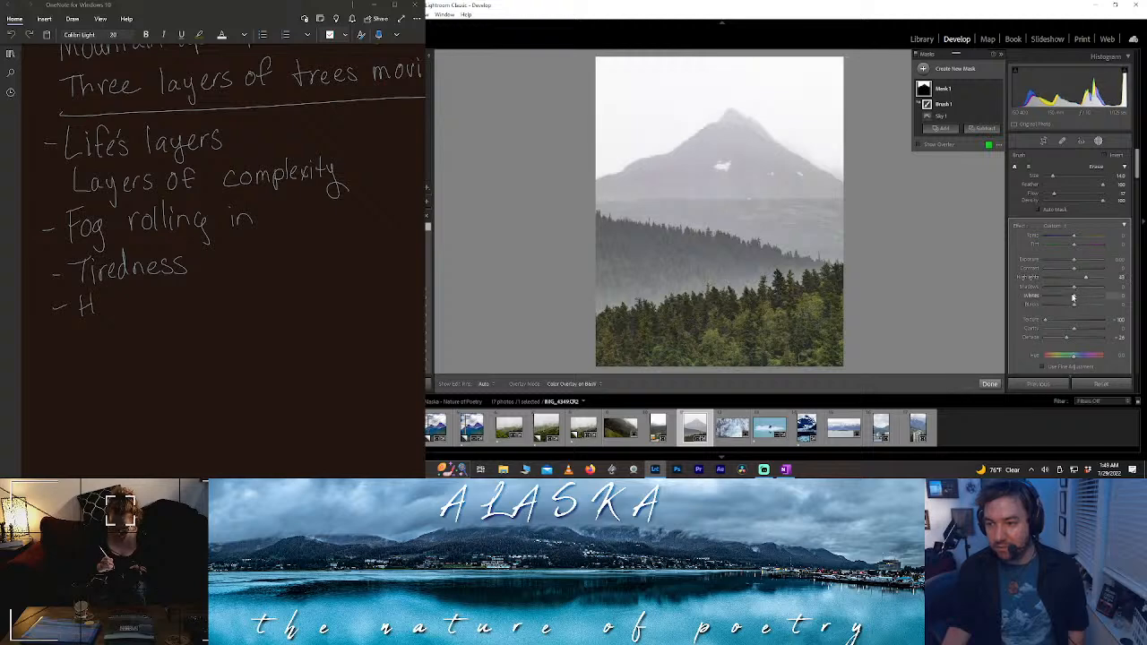
- Set the sky mask's Shadows to about -53, Blacks to -46, Clarity to 47 and Noise to 100, and finish masking
mouse_move(1077, 291)
left_mouse_down()
mouse_move(1019, 285)
mouse_move(1060, 288)
left_mouse_up()
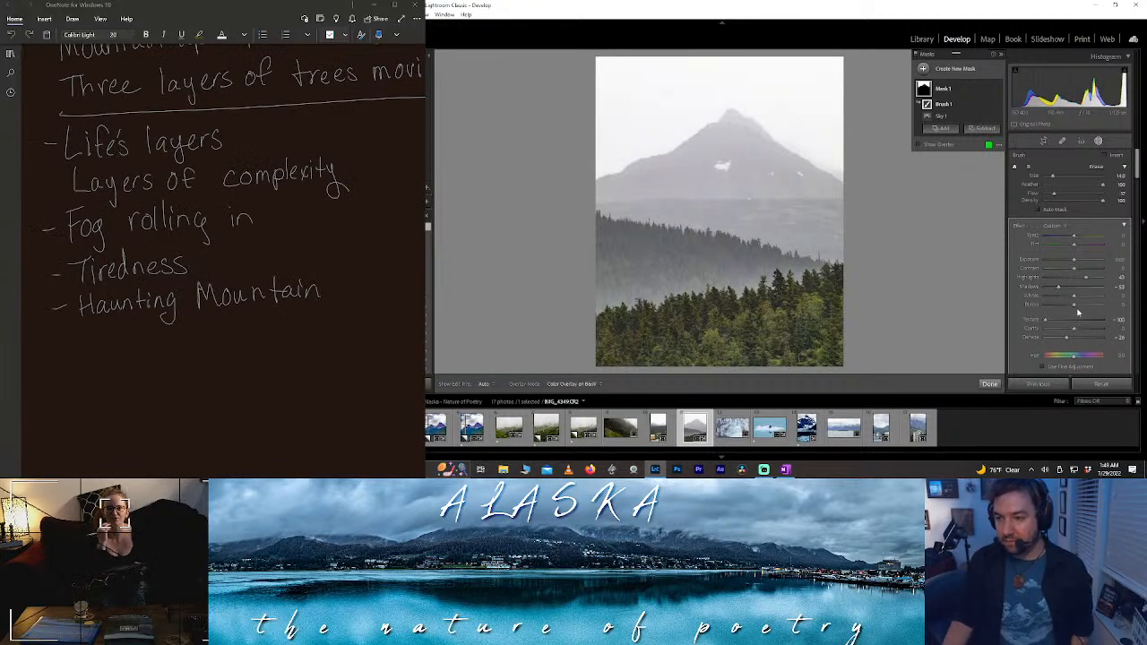
left_click(1078, 310)
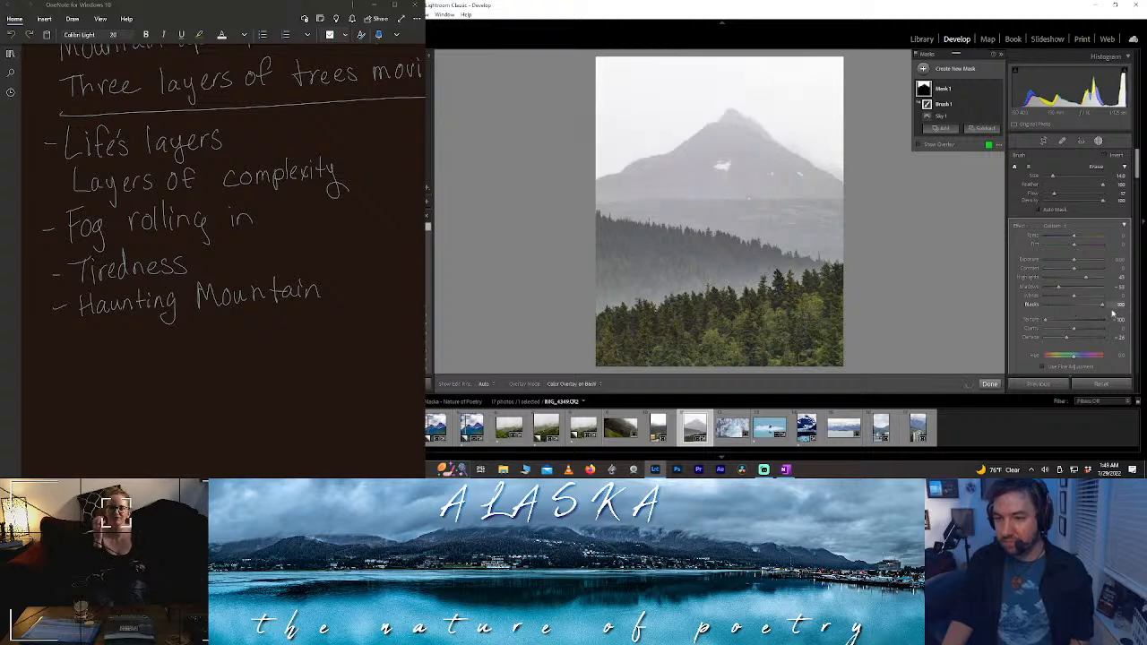
left_click_drag(1070, 305, 1088, 337)
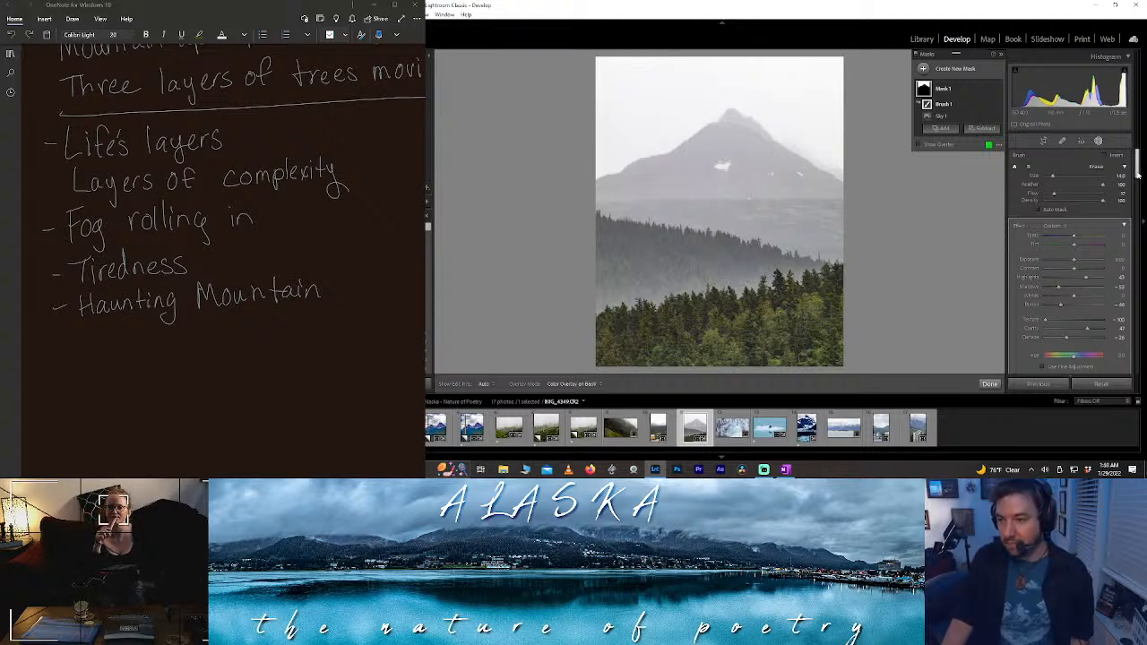
scroll(1133, 181, "down", 3)
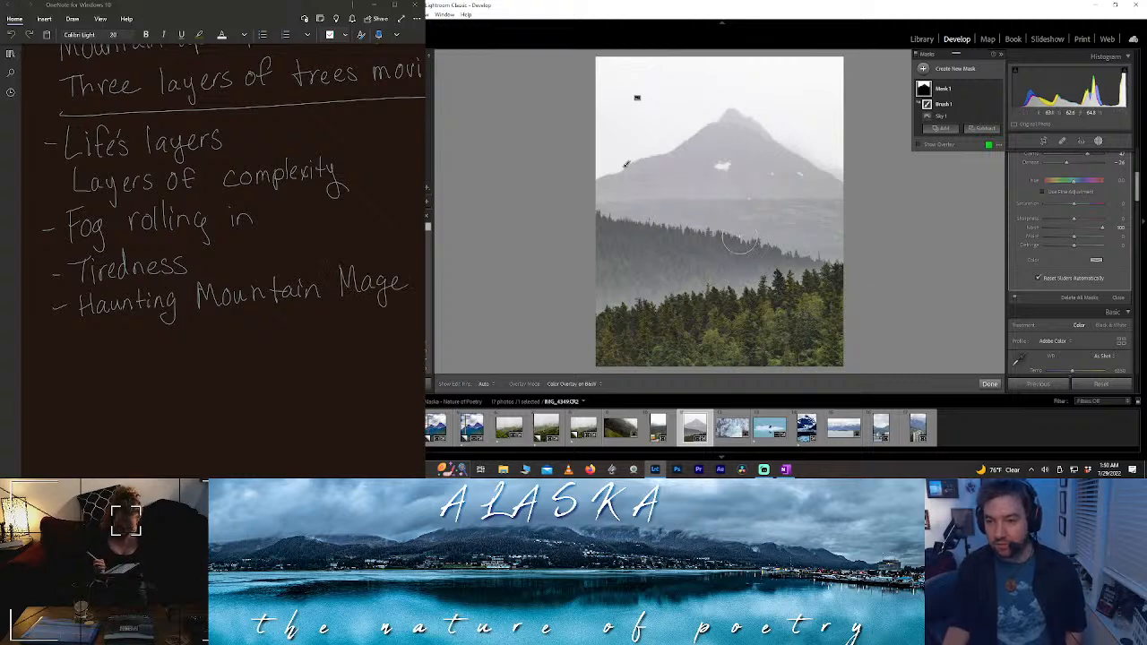
left_click(988, 384)
- Raise the foggy mountain photo's overall Whites to about +34 and draw a divider line under the OneNote idea list
left_click(716, 301)
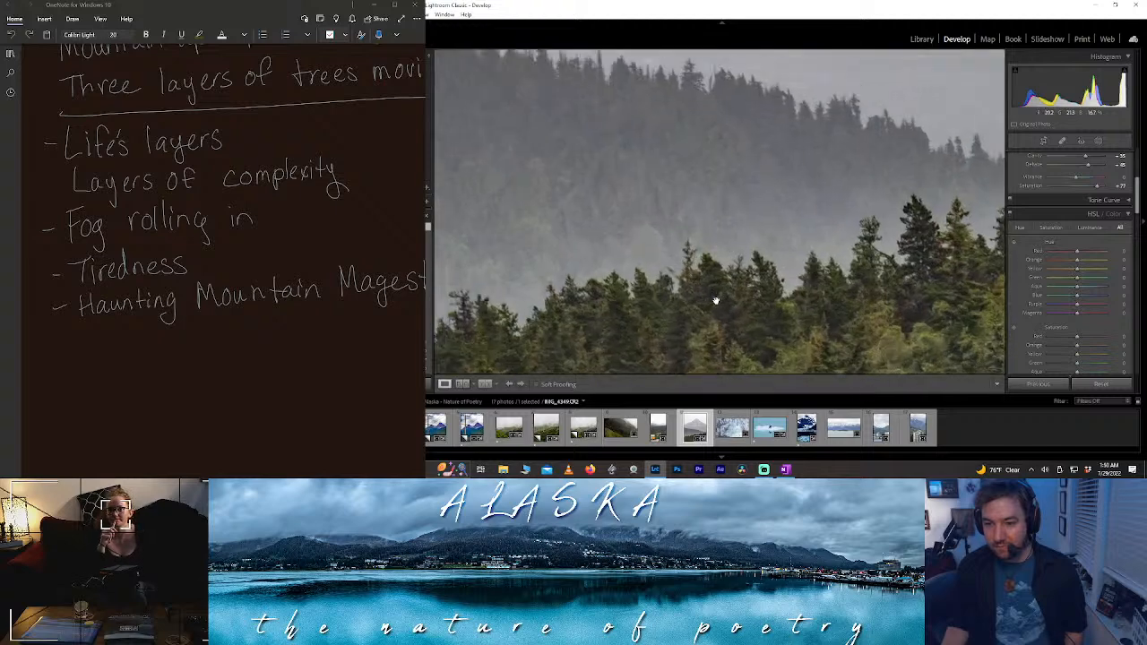
left_click_drag(729, 310, 717, 225)
left_click(718, 221)
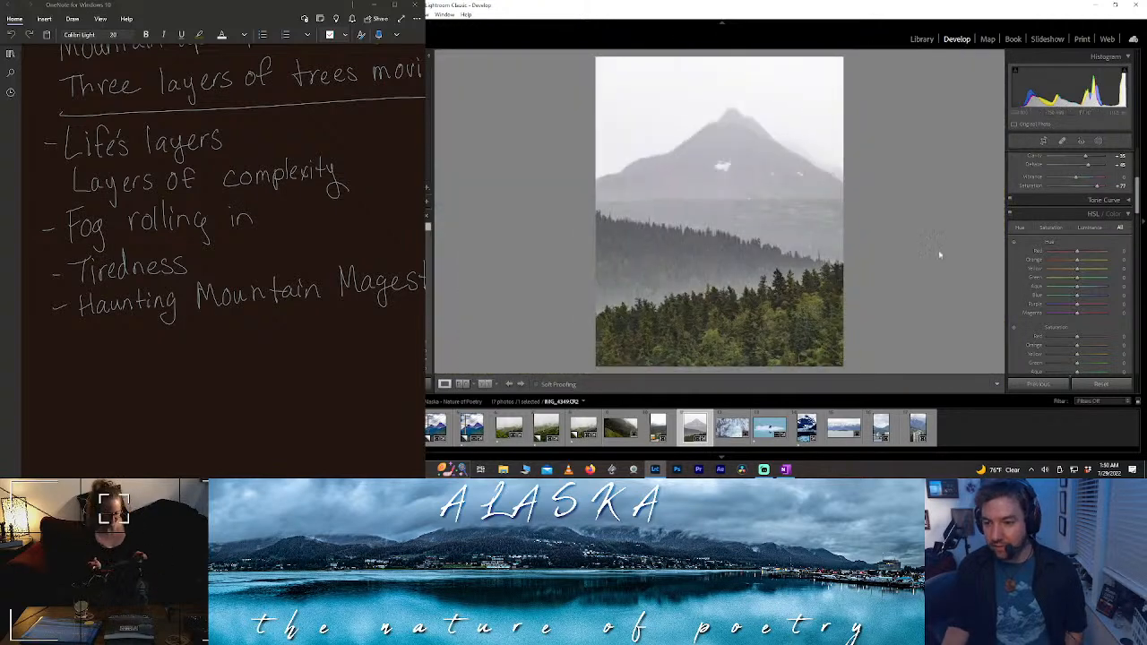
scroll(1138, 179, "up", 3)
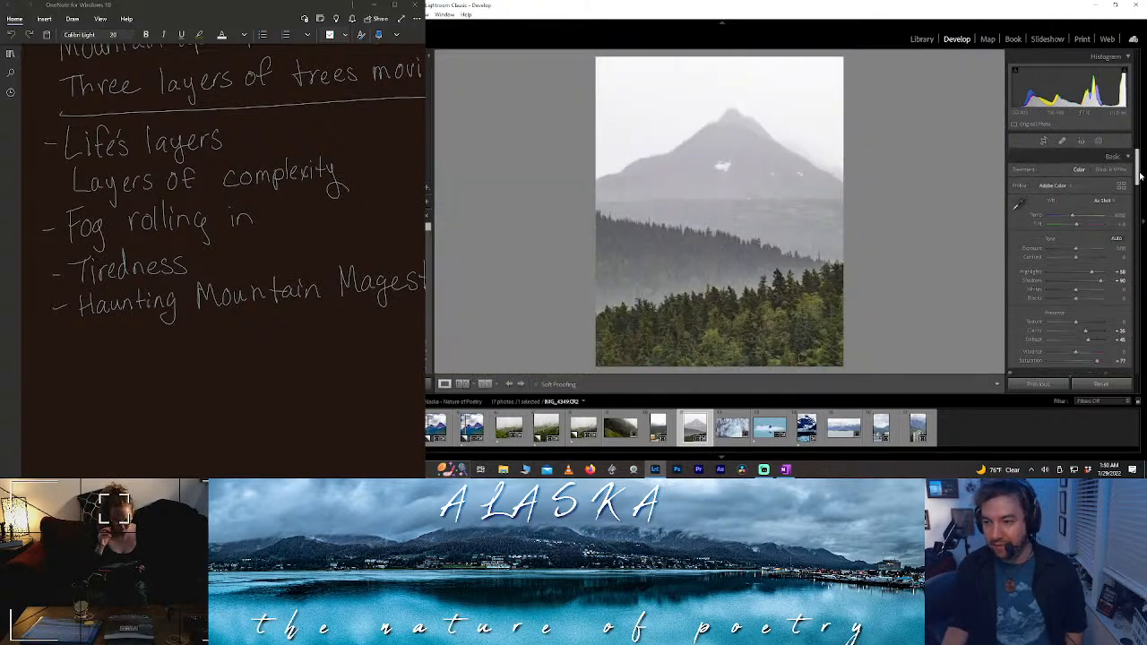
scroll(1136, 197, "down", 2)
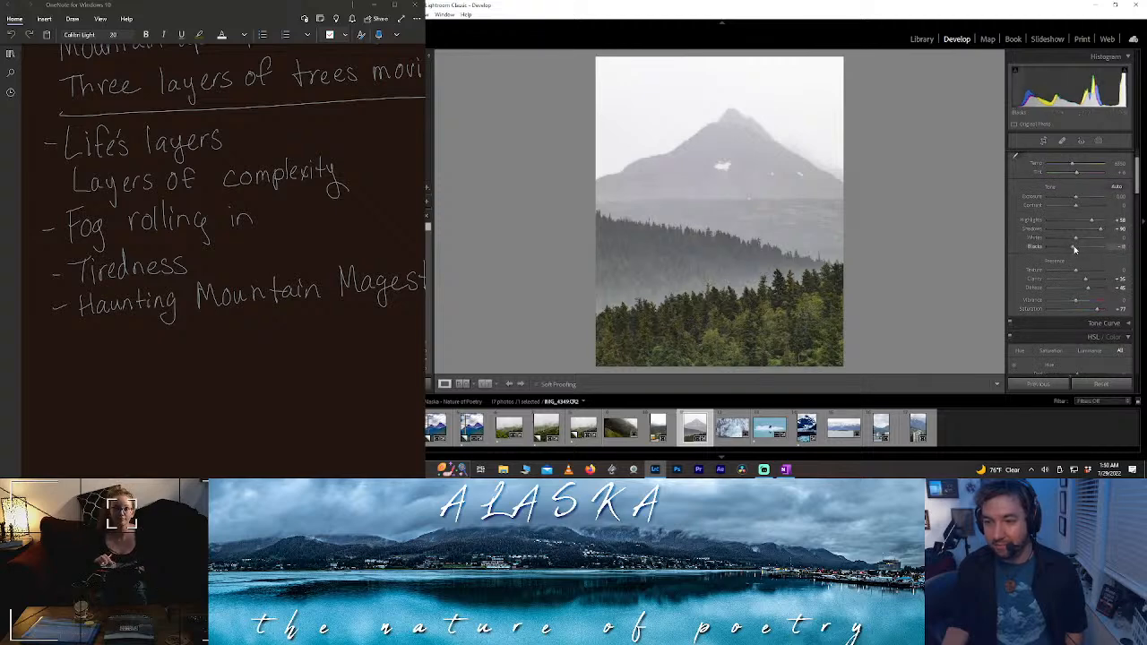
left_click_drag(1060, 245, 1085, 244)
left_click(763, 147)
left_click_drag(52, 333, 401, 315)
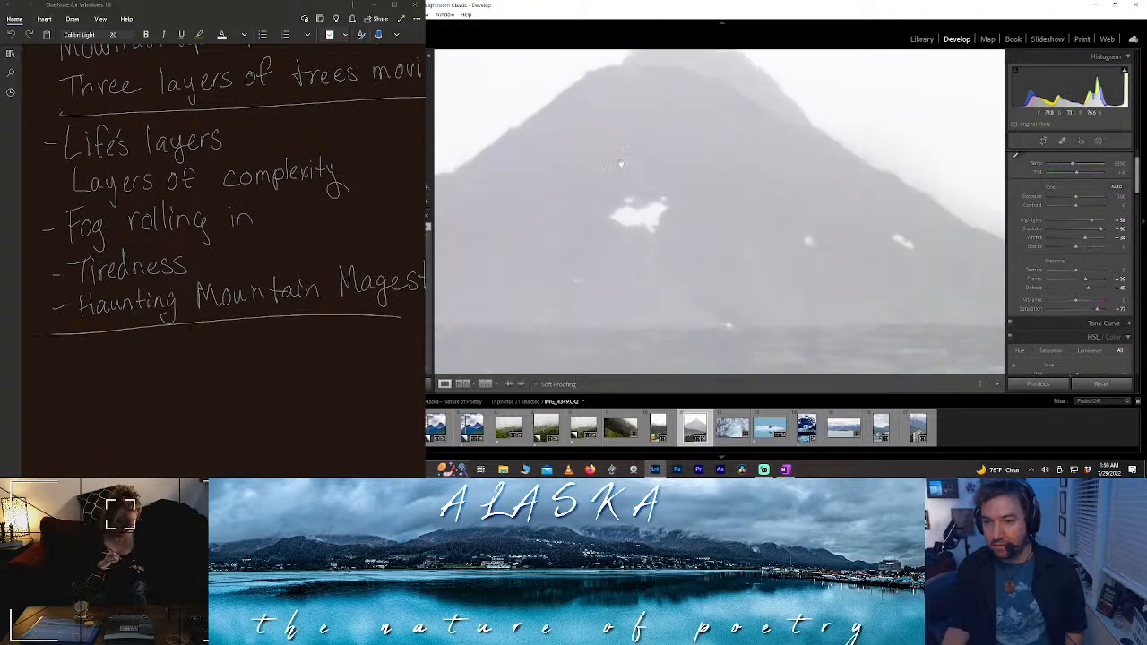
left_click(751, 145)
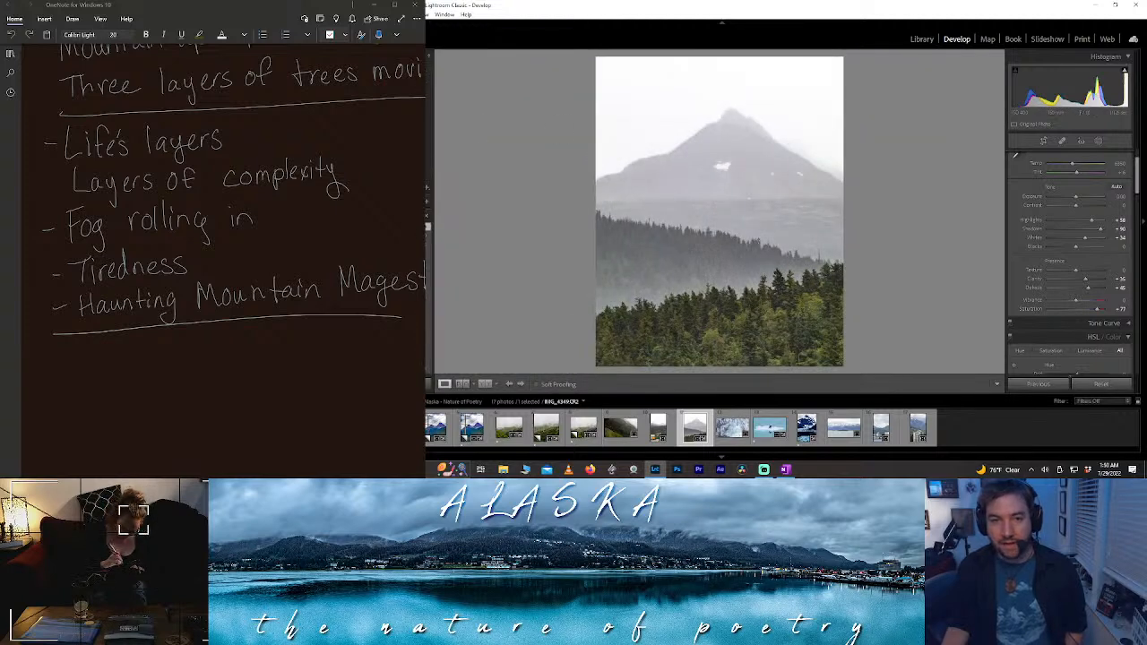
left_click_drag(721, 166, 717, 288)
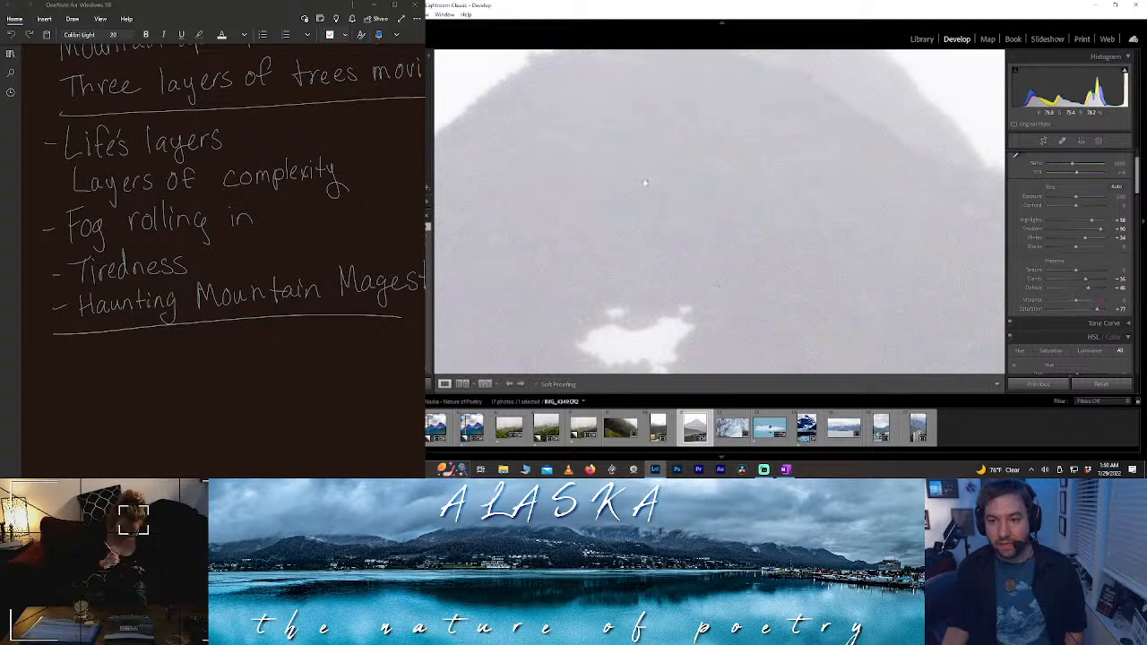
left_click(644, 182)
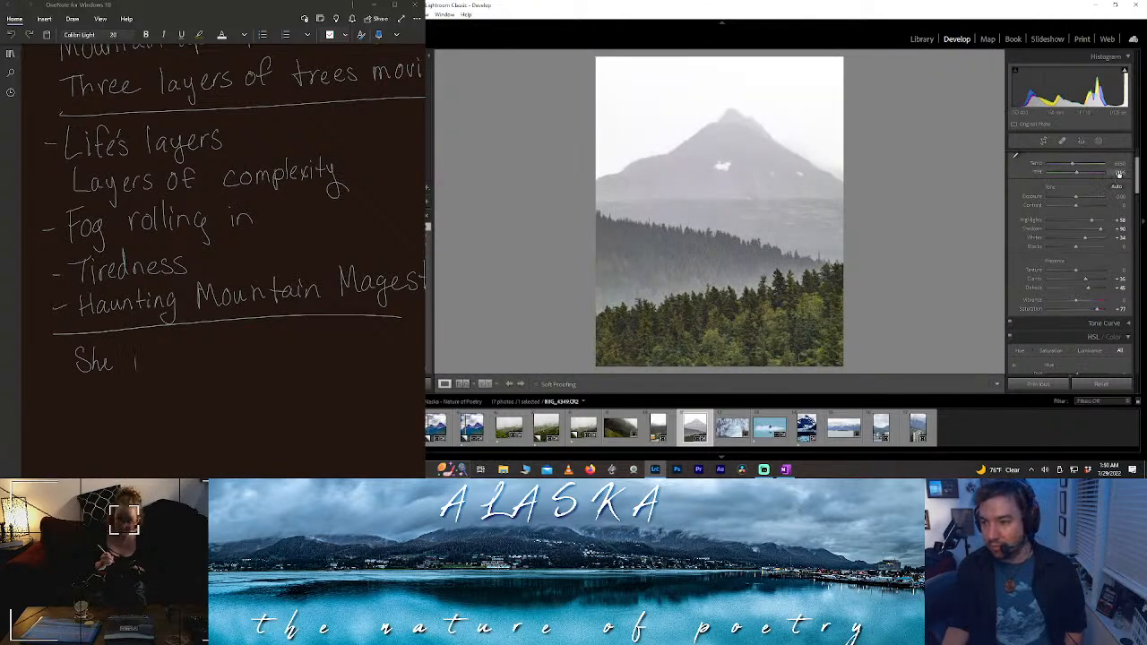
- Test the extremes of the photo's green Saturation and set it to about +42
scroll(1120, 206, "down", 5)
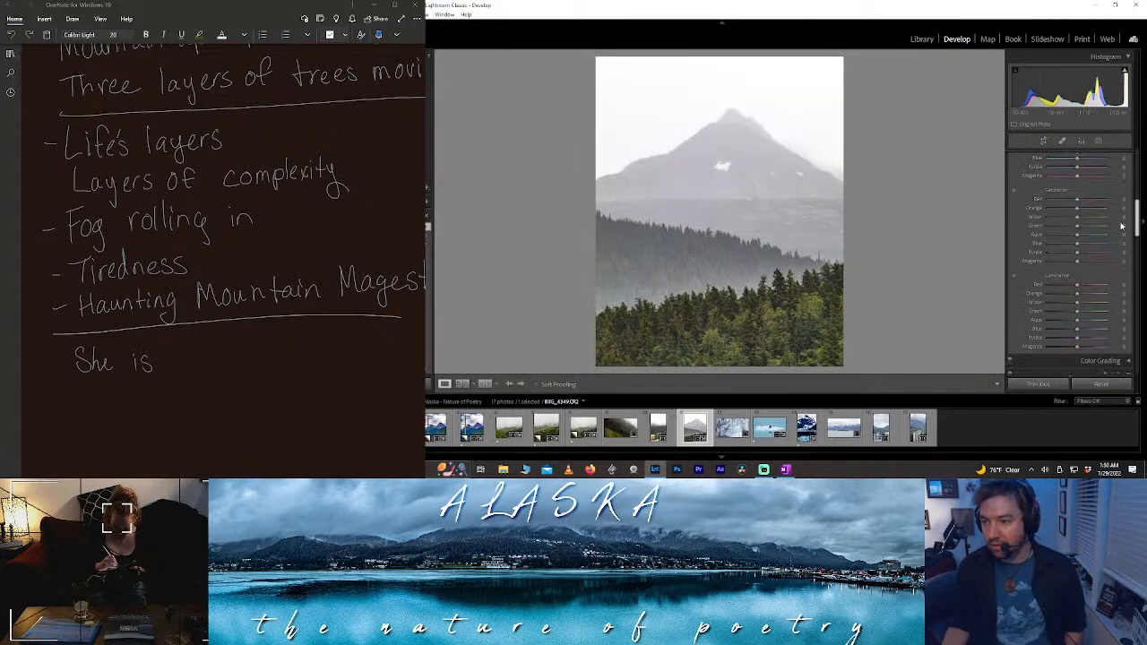
left_click_drag(1076, 230, 1132, 238)
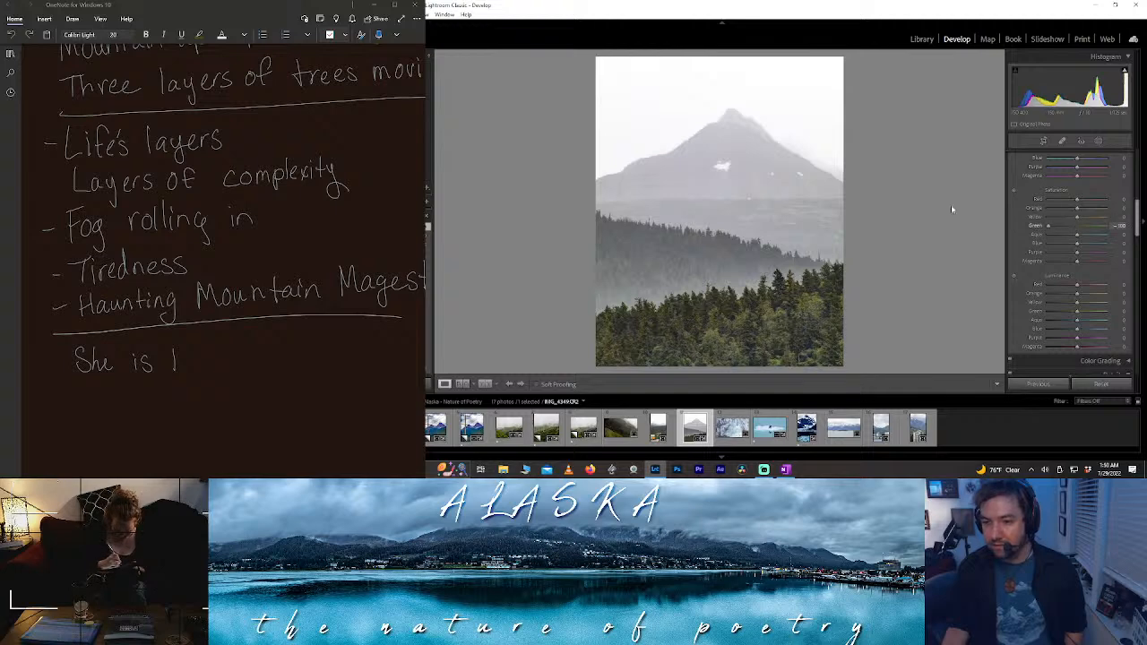
left_click_drag(1047, 226, 1089, 234)
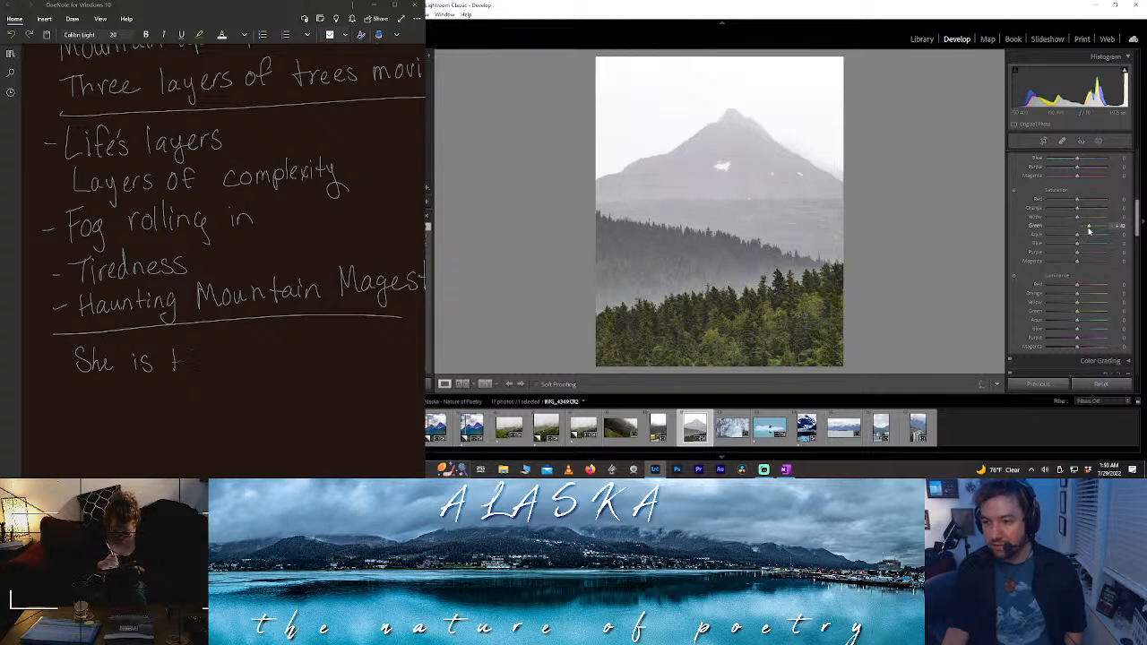
scroll(1073, 177, "up", 3)
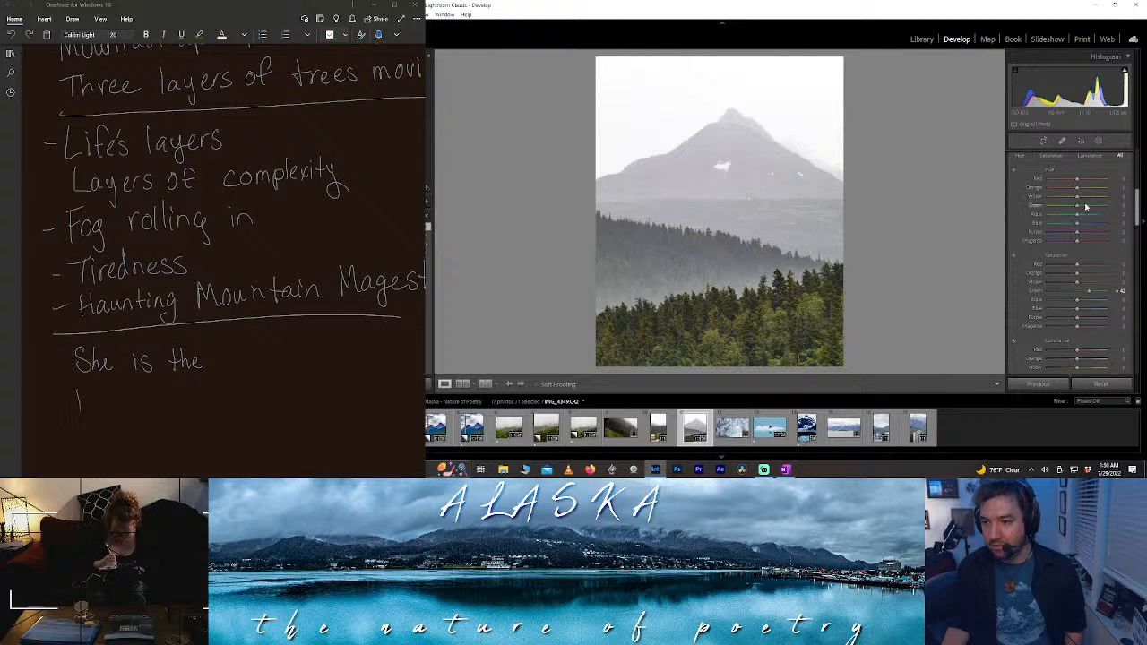
- Set the foggy mountain photo's yellow Hue to +42, green Luminance to about -58 and yellow Luminance to about +54
left_click_drag(1077, 198, 1089, 199)
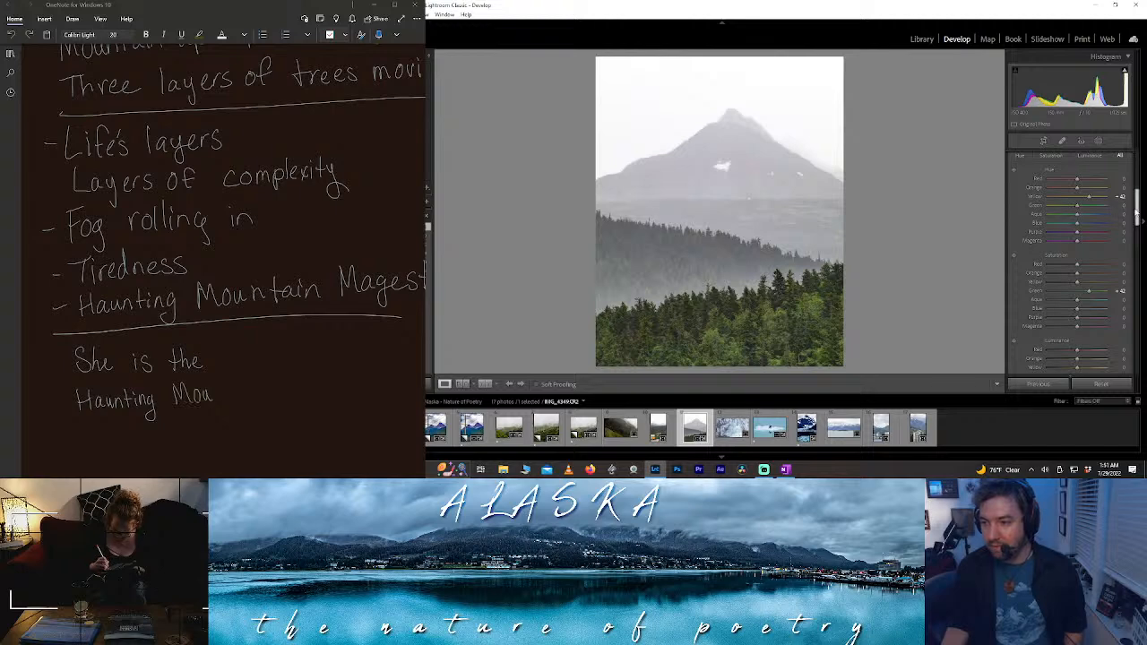
scroll(1123, 210, "down", 3)
left_click_drag(1075, 264, 1003, 261)
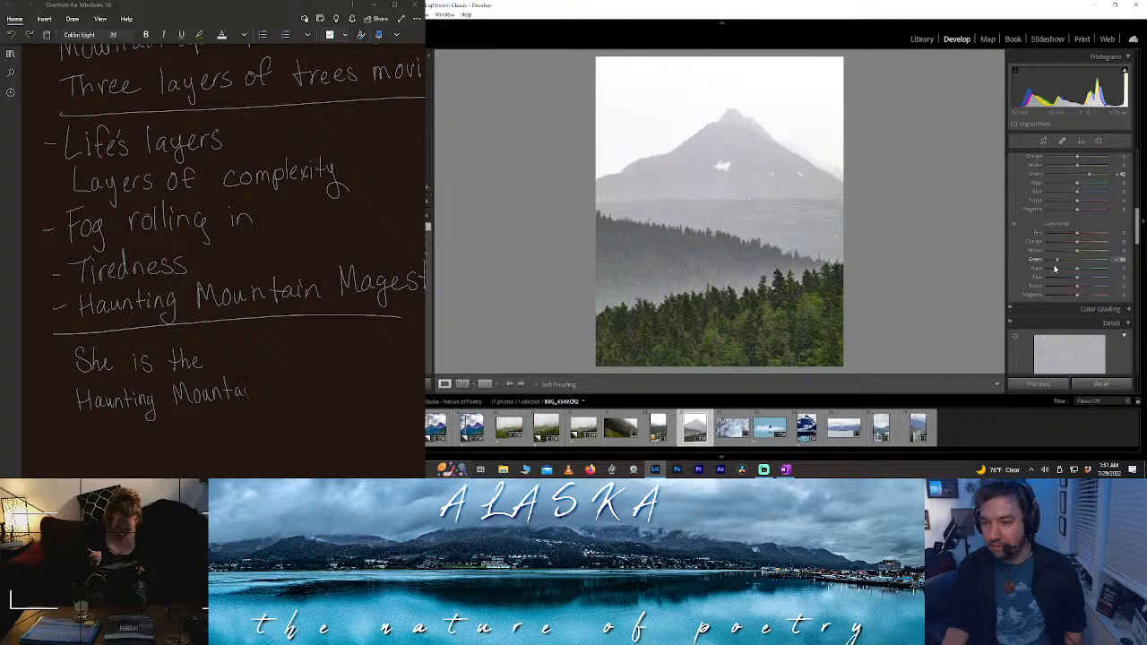
mouse_move(1077, 251)
left_mouse_down()
mouse_move(1020, 247)
mouse_move(1120, 263)
mouse_move(1091, 254)
left_mouse_up()
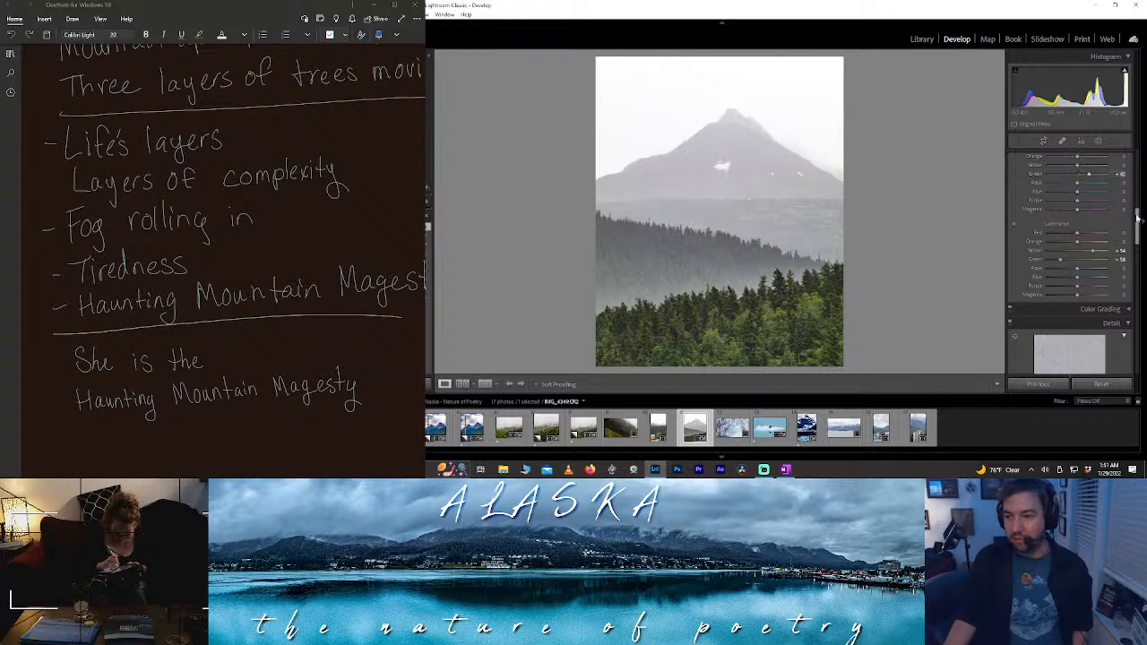
- Try different yellow, aqua, blue, purple and magenta Saturation levels on the mountain photo, and reset the blue Saturation
scroll(1136, 219, "up", 2)
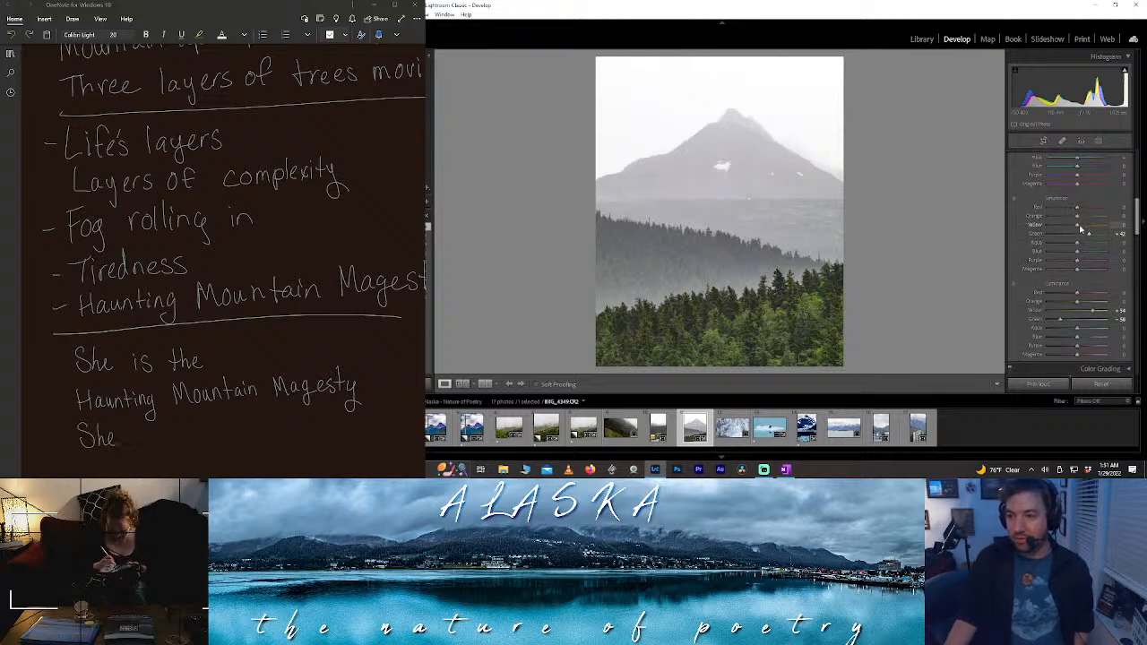
left_click_drag(1077, 224, 1036, 228)
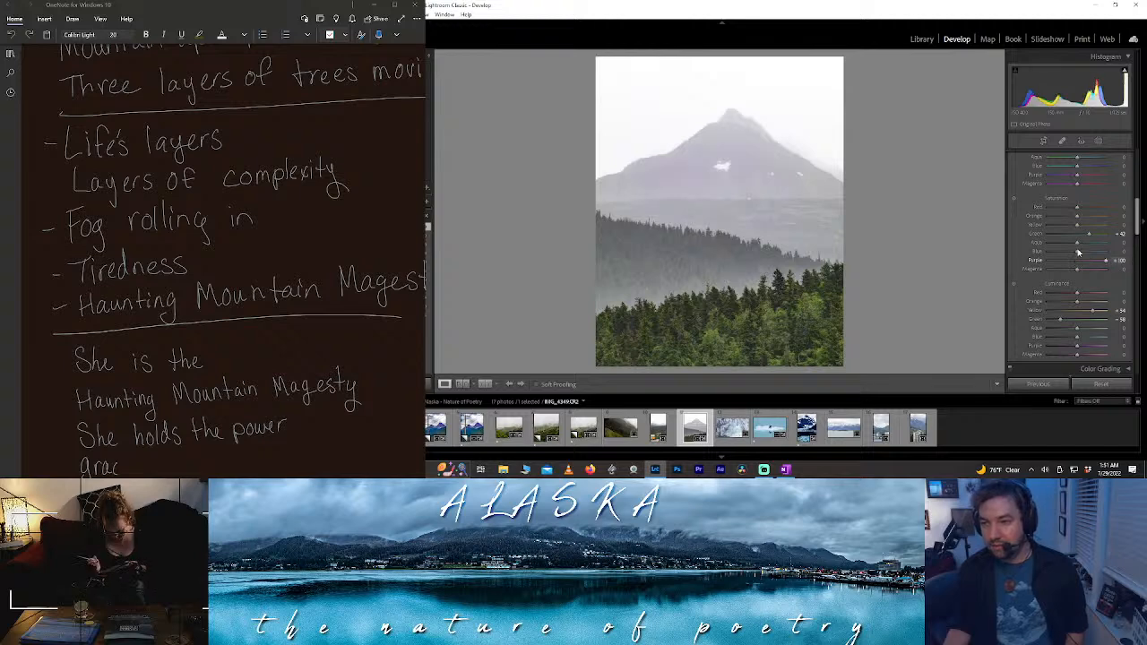
mouse_move(1078, 252)
left_mouse_down()
mouse_move(1111, 253)
mouse_move(1111, 270)
mouse_move(1127, 249)
mouse_move(1092, 251)
mouse_move(1085, 275)
mouse_move(1112, 254)
mouse_move(1099, 256)
left_mouse_up()
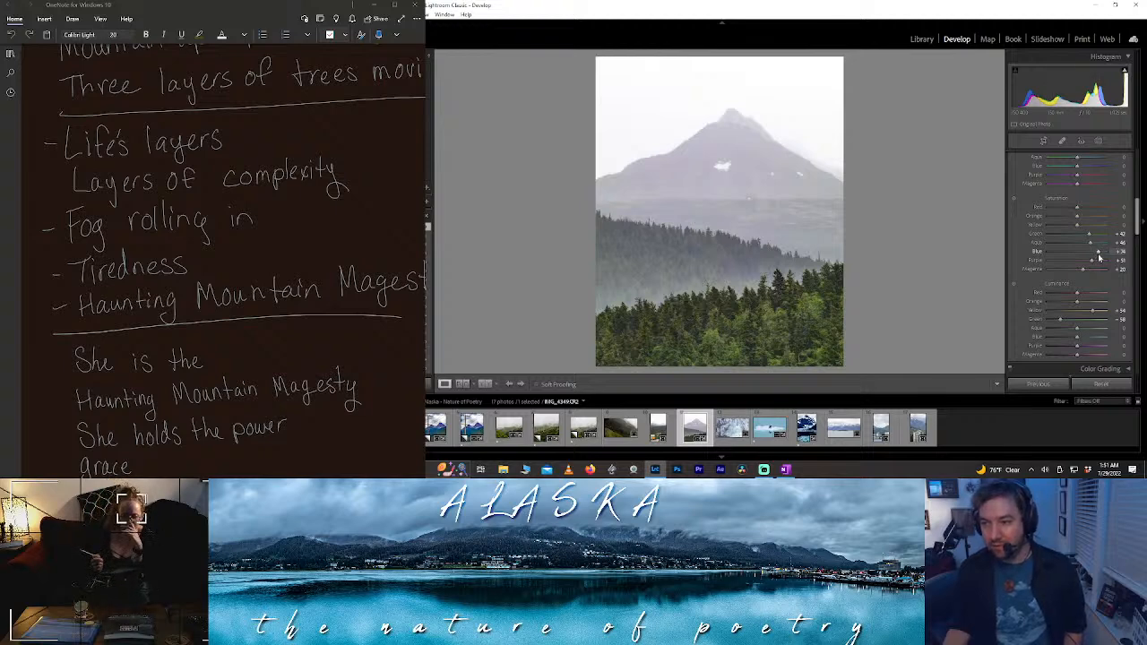
double_click(1099, 255)
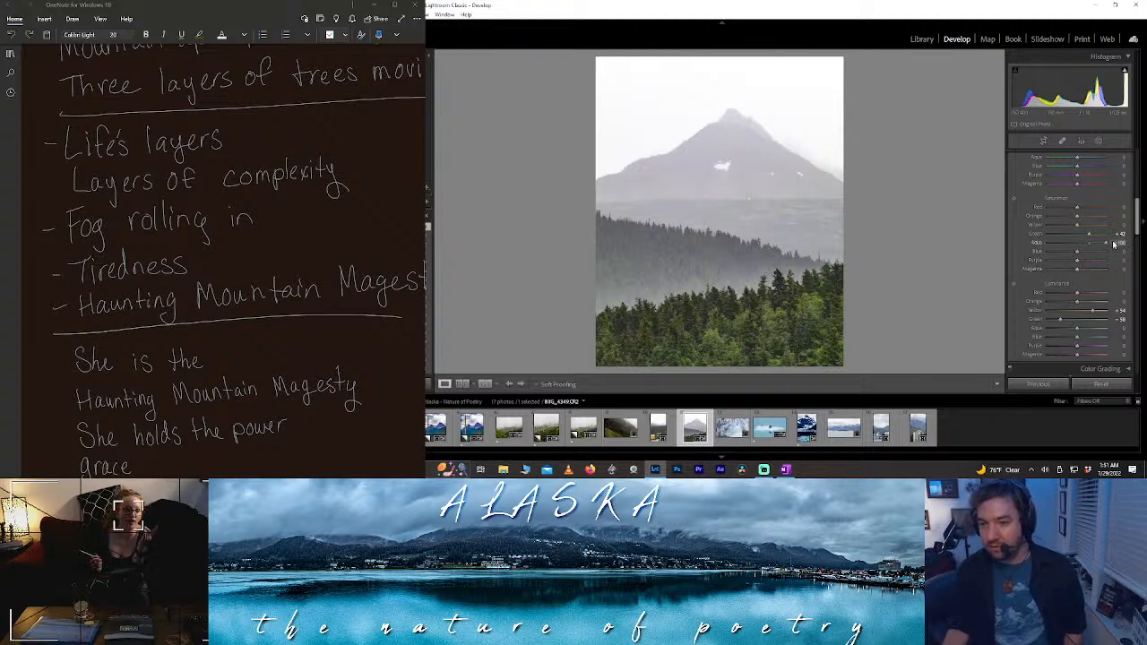
- Raise the green saturation to about +48 and lower the aqua saturation to +8 in the photo's HSL settings
scroll(218, 215, "down", 5)
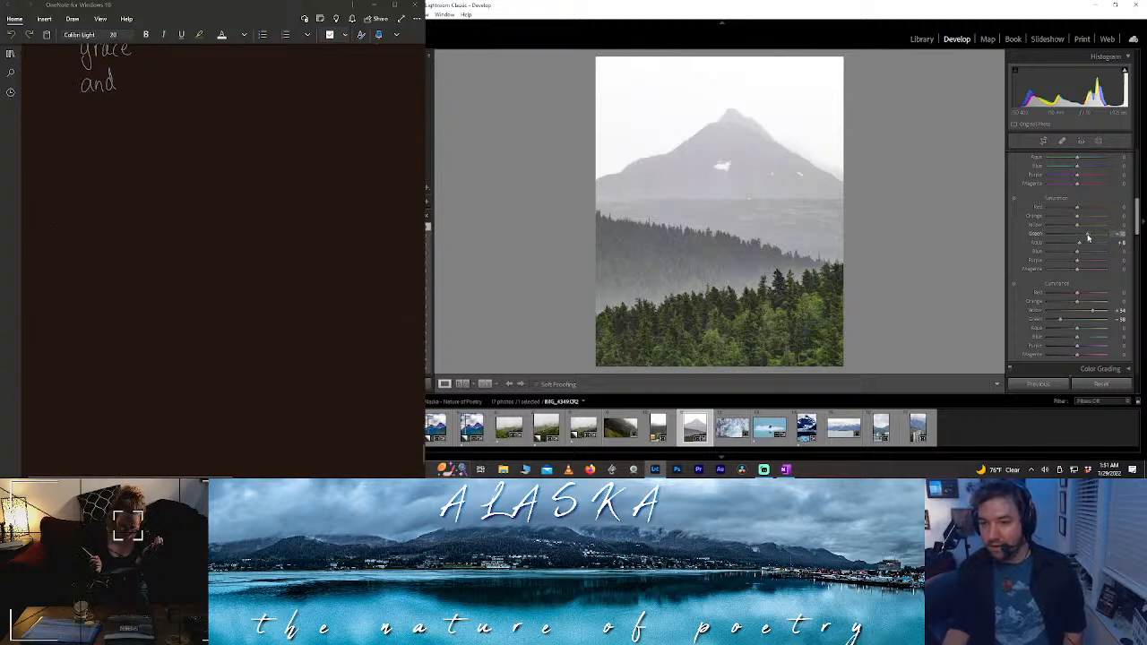
left_click_drag(1088, 238, 1091, 240)
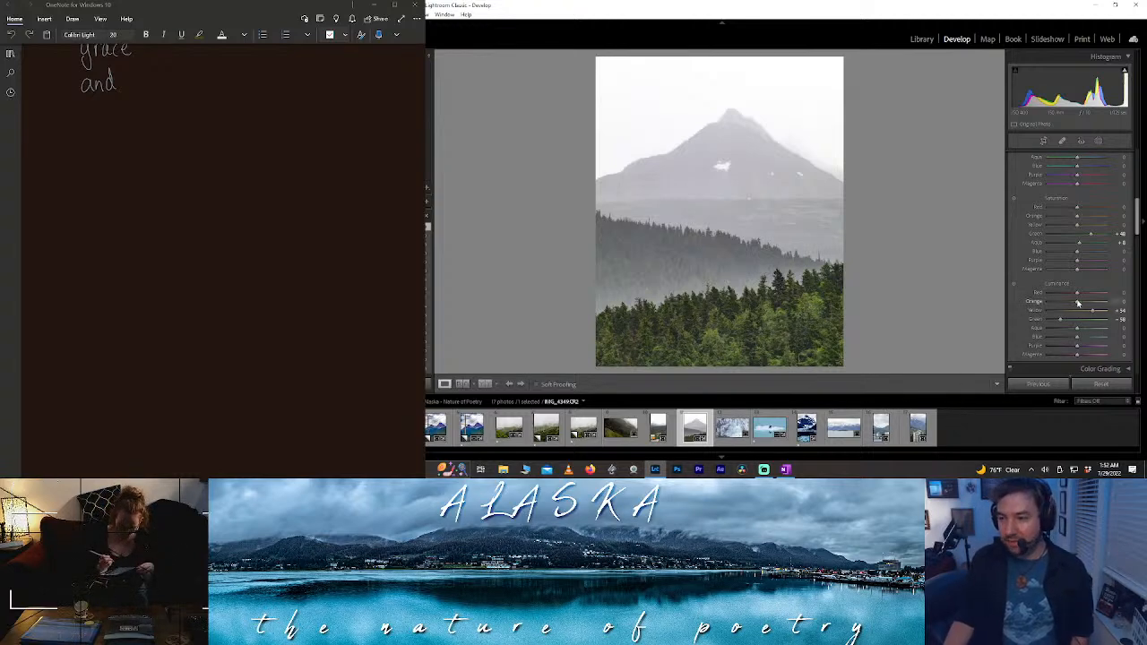
- Try the blue and purple luminance at -100, and reset both to zero
left_click_drag(1075, 341, 1103, 340)
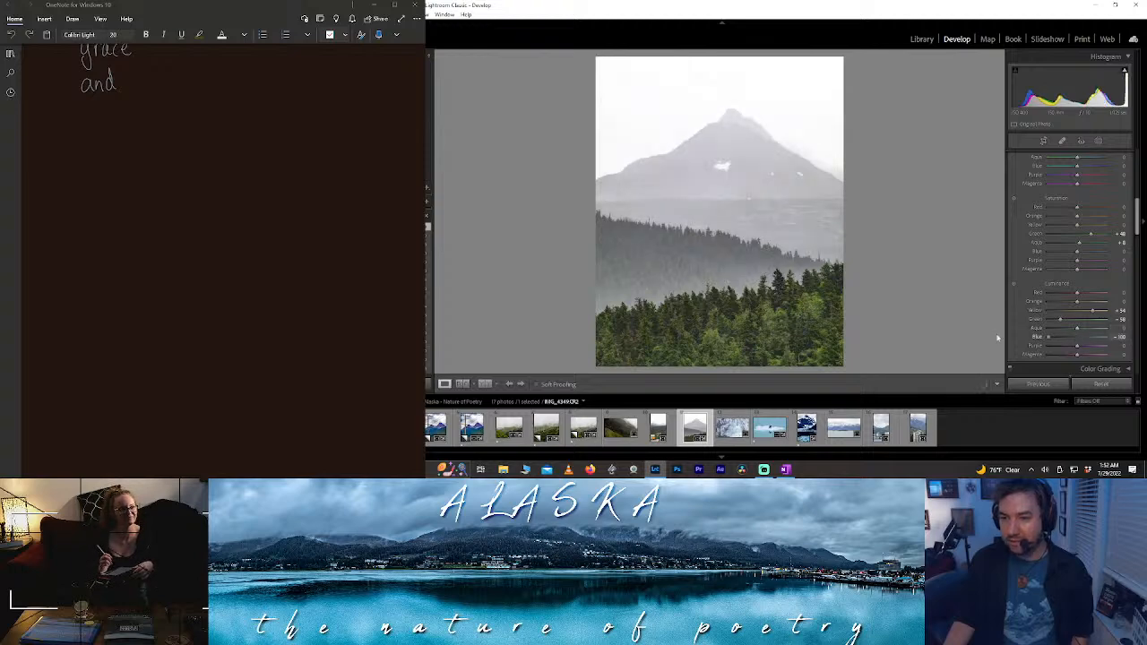
left_click_drag(998, 337, 1034, 340)
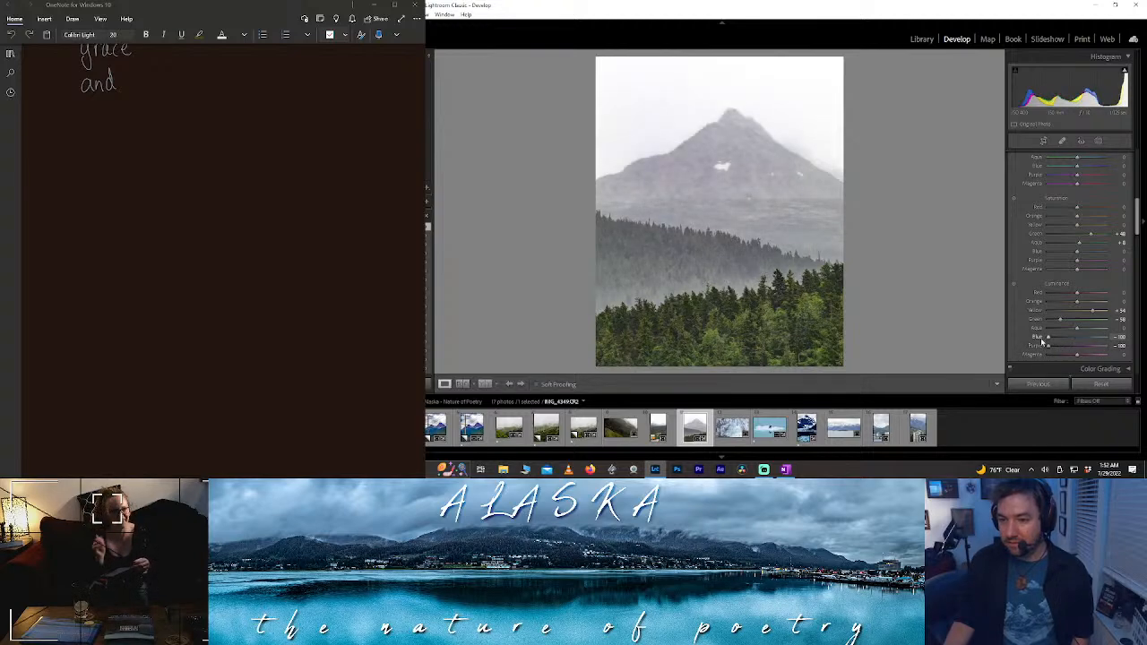
double_click(1048, 337)
double_click(1050, 345)
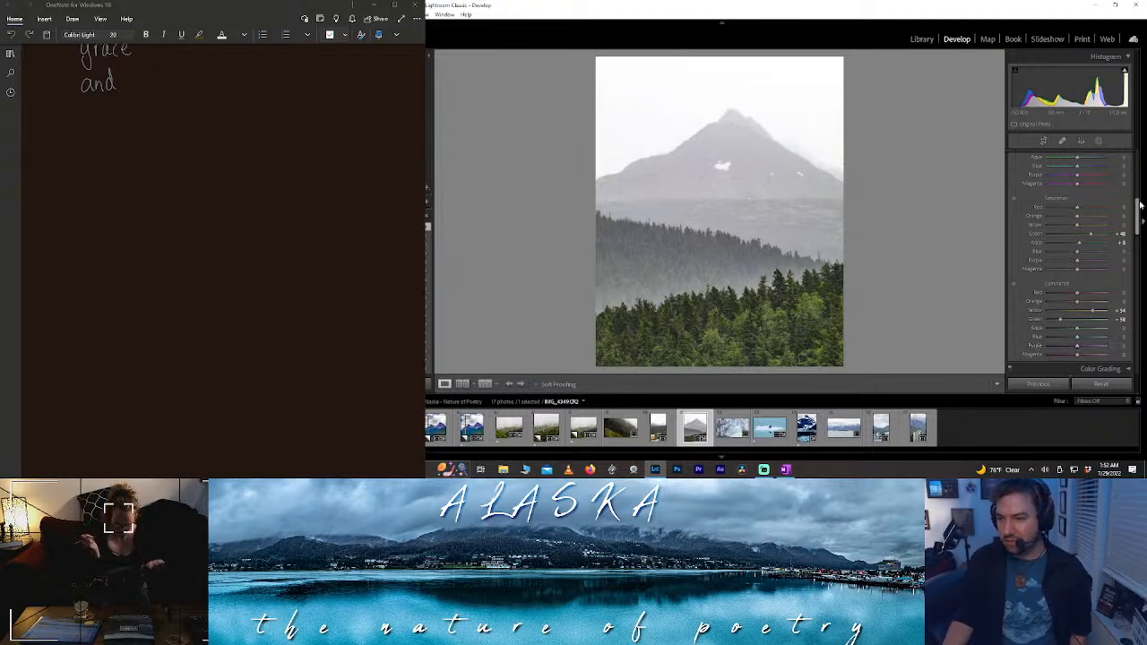
- Set the luminance noise reduction to about 20 in the Detail settings
left_click_drag(1131, 213, 1114, 240)
scroll(1114, 240, "down", 3)
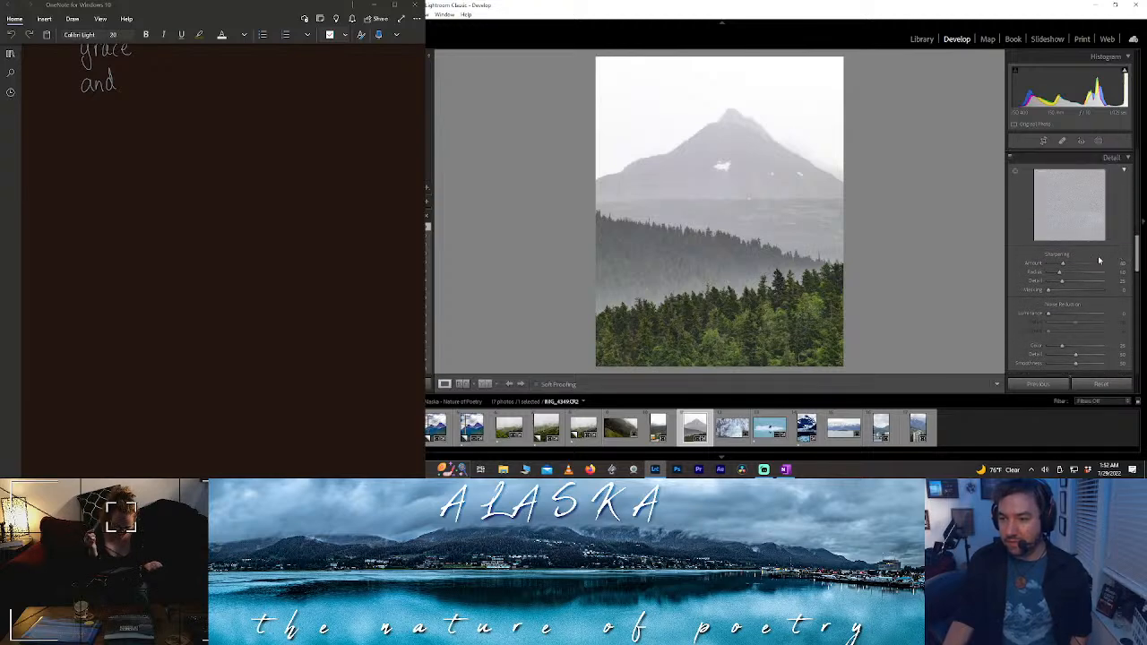
left_click_drag(1048, 314, 1060, 316)
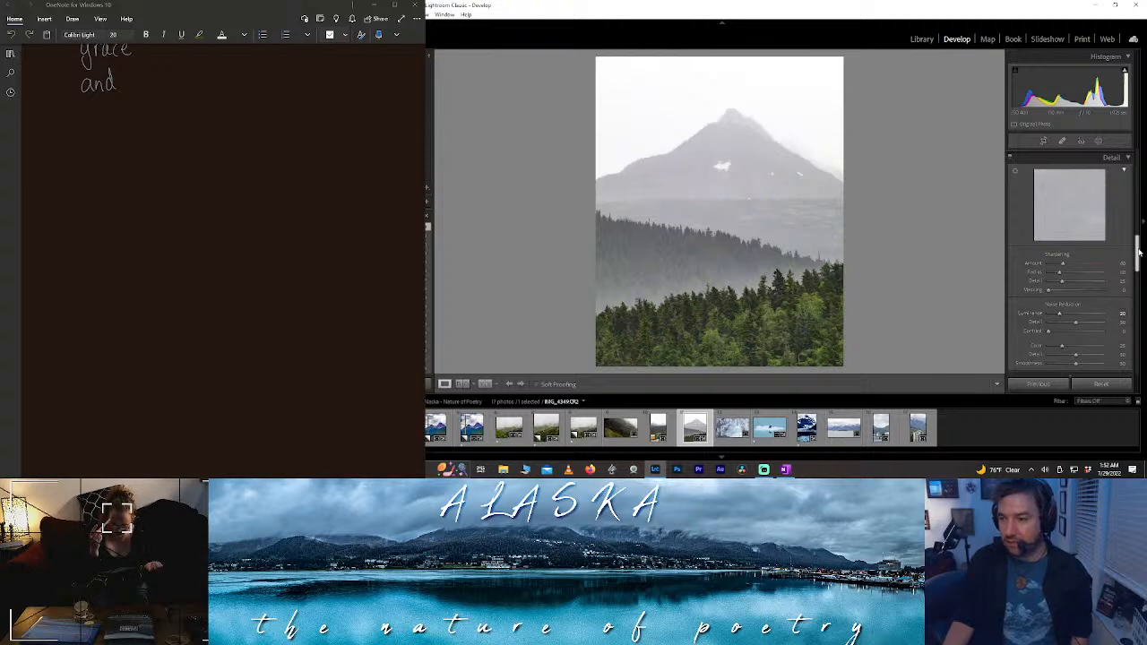
- Try shifting the red, green and blue primary hues in the camera calibration, restoring red and green to zero
left_click_drag(1138, 254, 1102, 359)
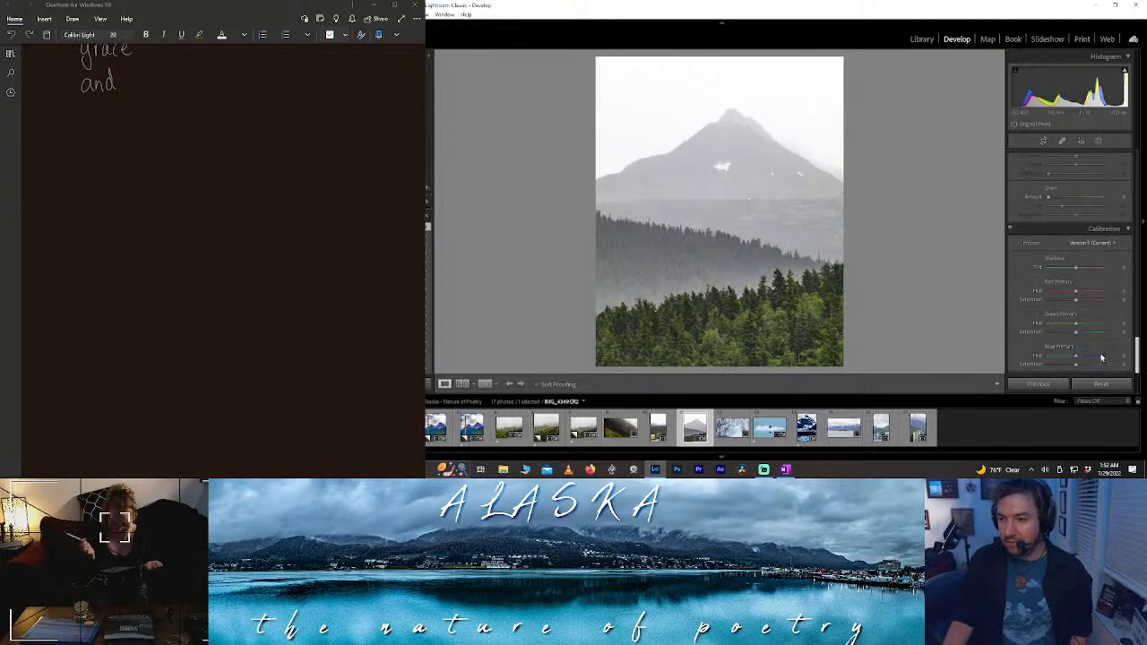
double_click(1067, 268)
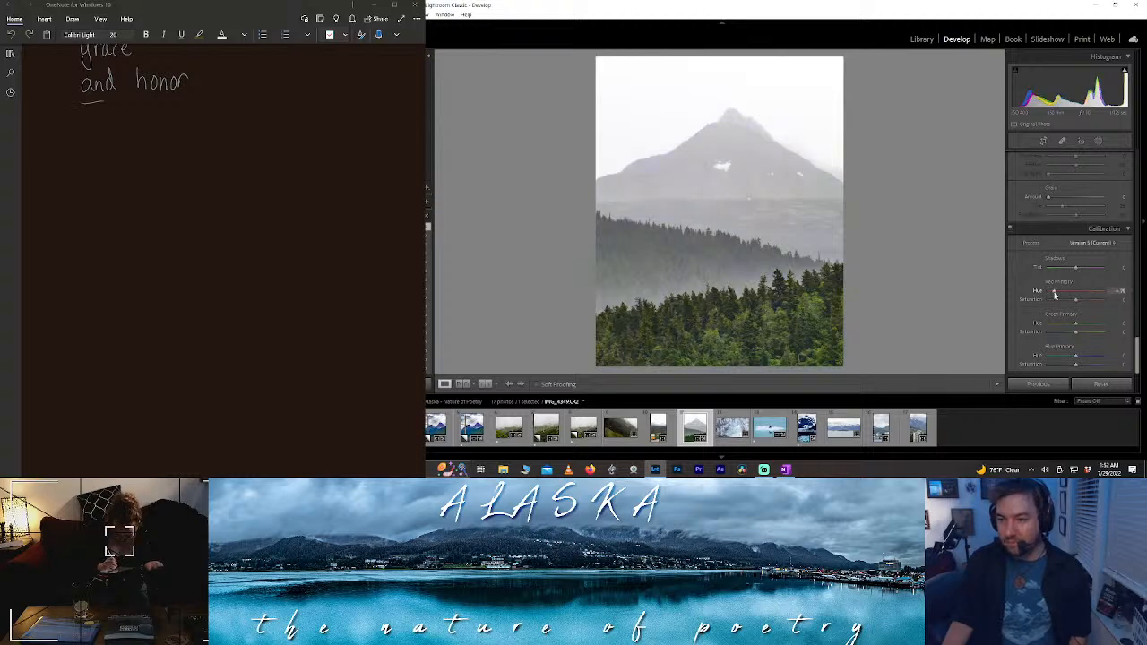
left_click_drag(1076, 326, 1089, 333)
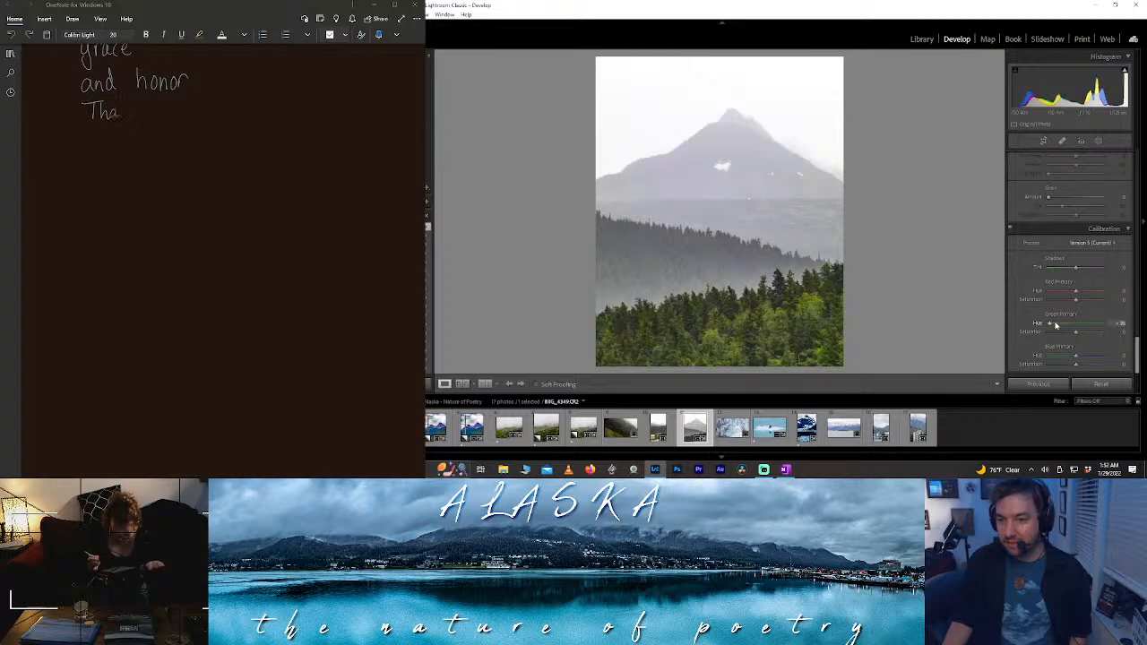
double_click(1050, 323)
left_click_drag(1076, 356, 1094, 360)
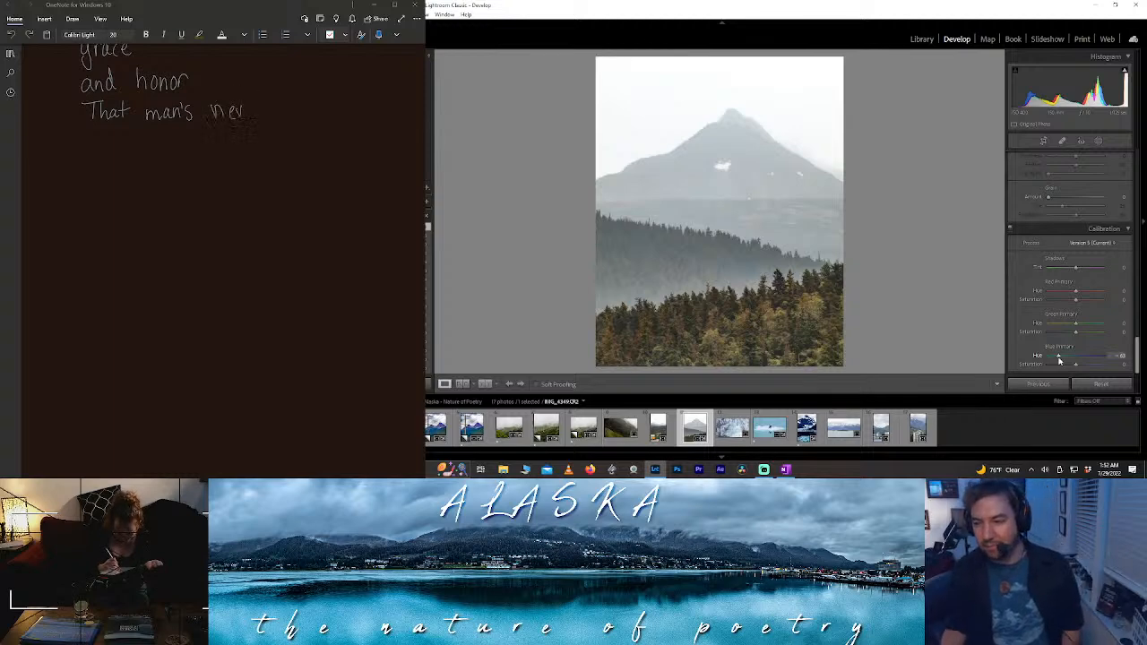
- Shift the calibration's shadow tint toward green to -27 and return the blue primary hue to zero
mouse_move(1075, 268)
left_mouse_down()
mouse_move(1101, 268)
mouse_move(1058, 269)
left_mouse_up()
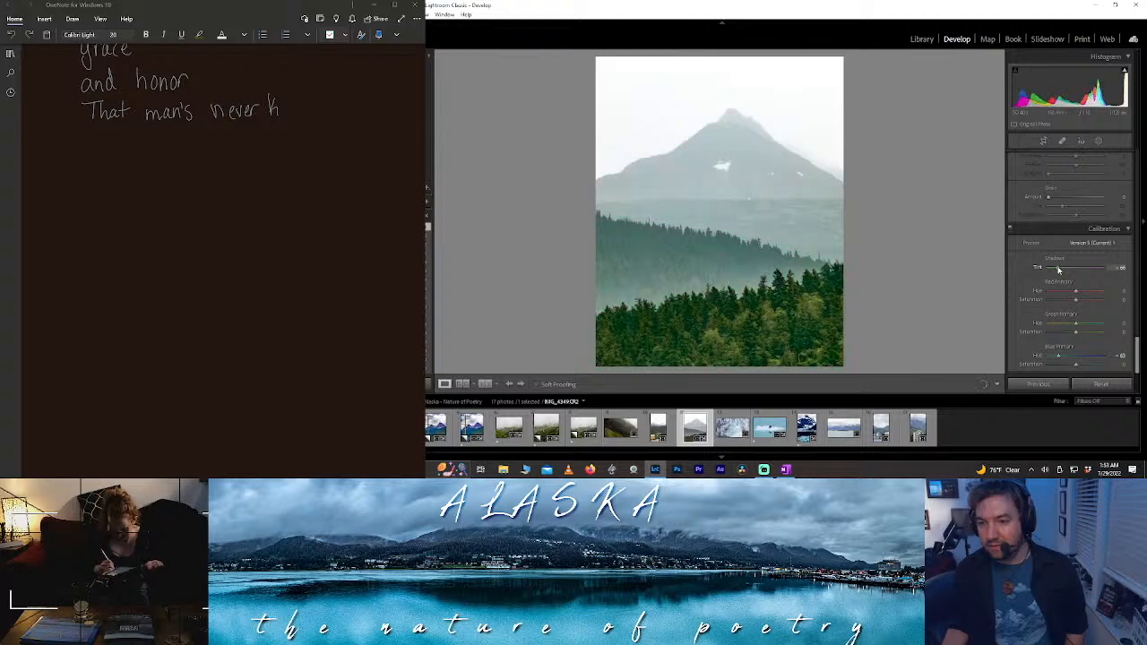
left_click_drag(1057, 356, 1065, 357)
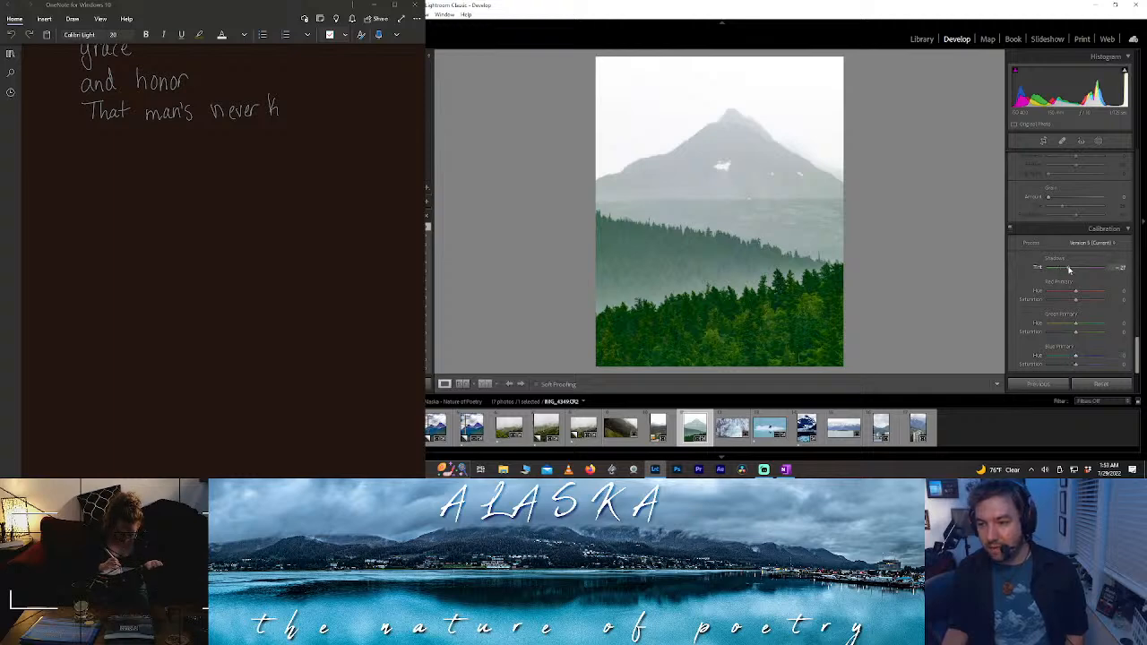
left_click_drag(1067, 268, 1066, 270)
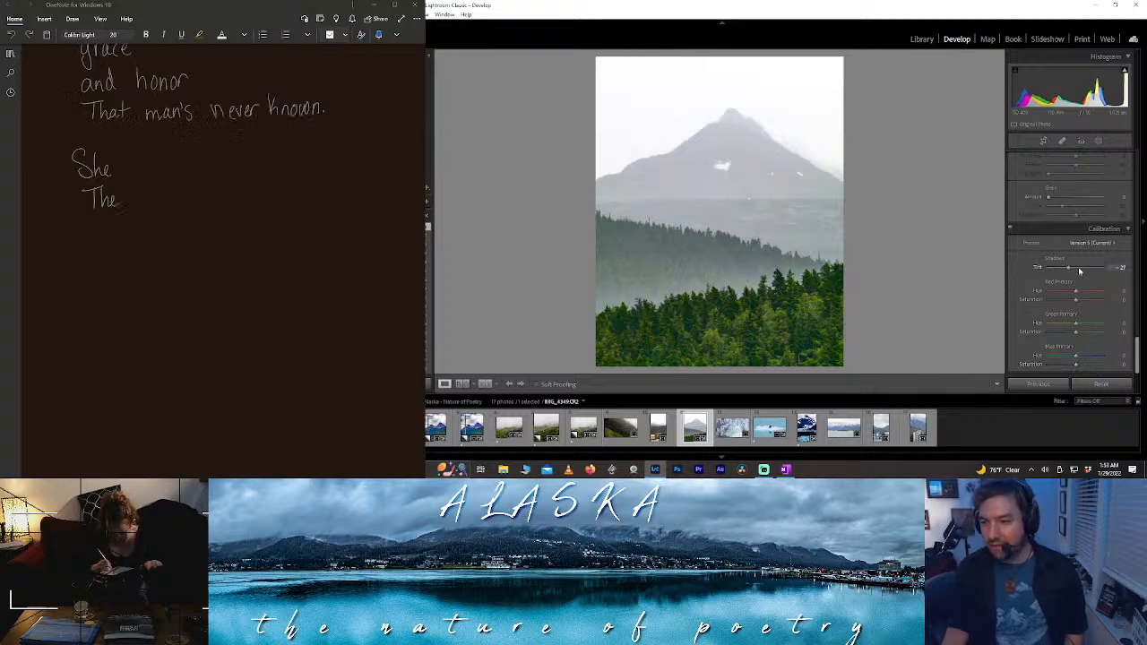
- Ease the calibration's green shadow tint slightly back toward neutral and shift the red primary hue well into negative values
left_click_drag(1136, 354, 1136, 166)
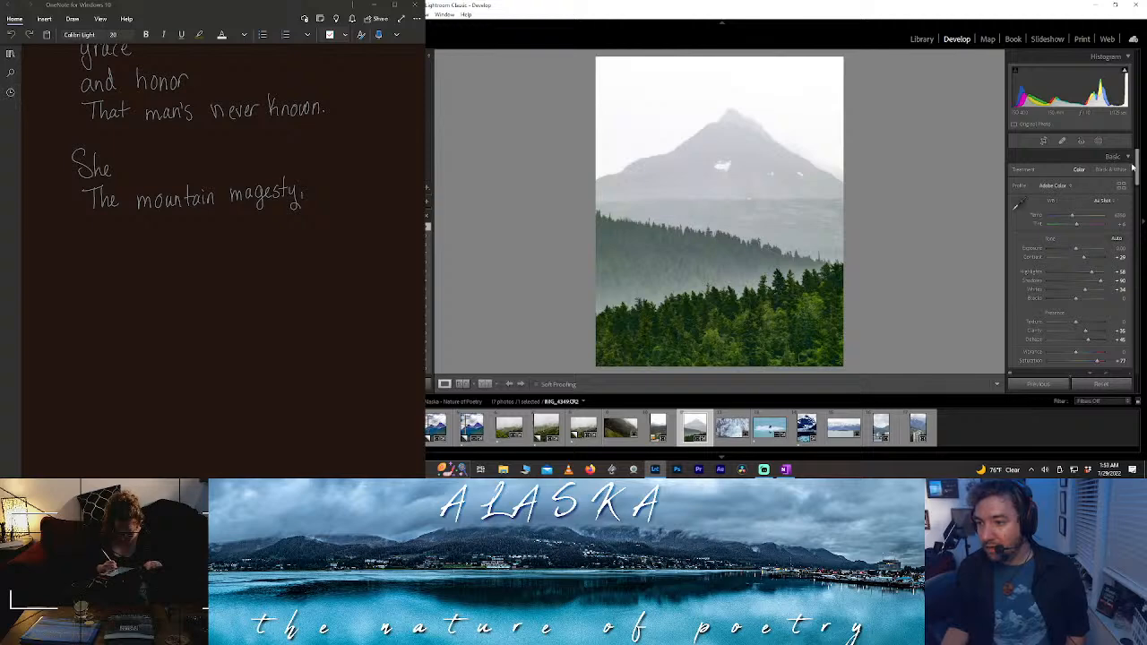
scroll(1120, 329, "down", 6)
scroll(1120, 328, "down", 5)
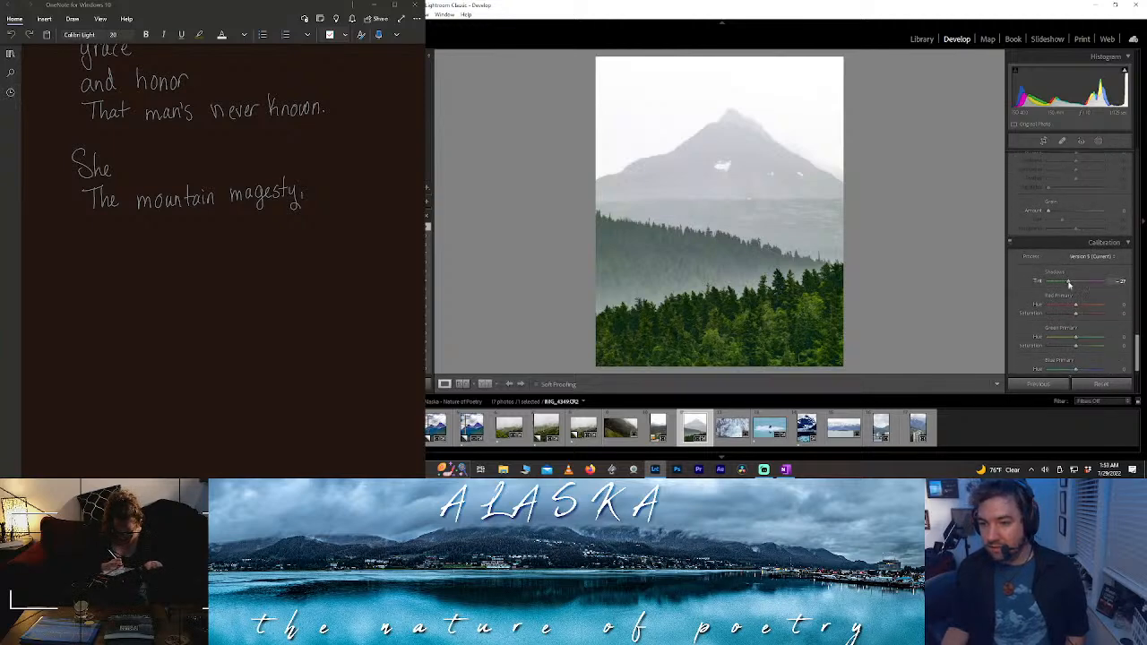
double_click(1068, 283)
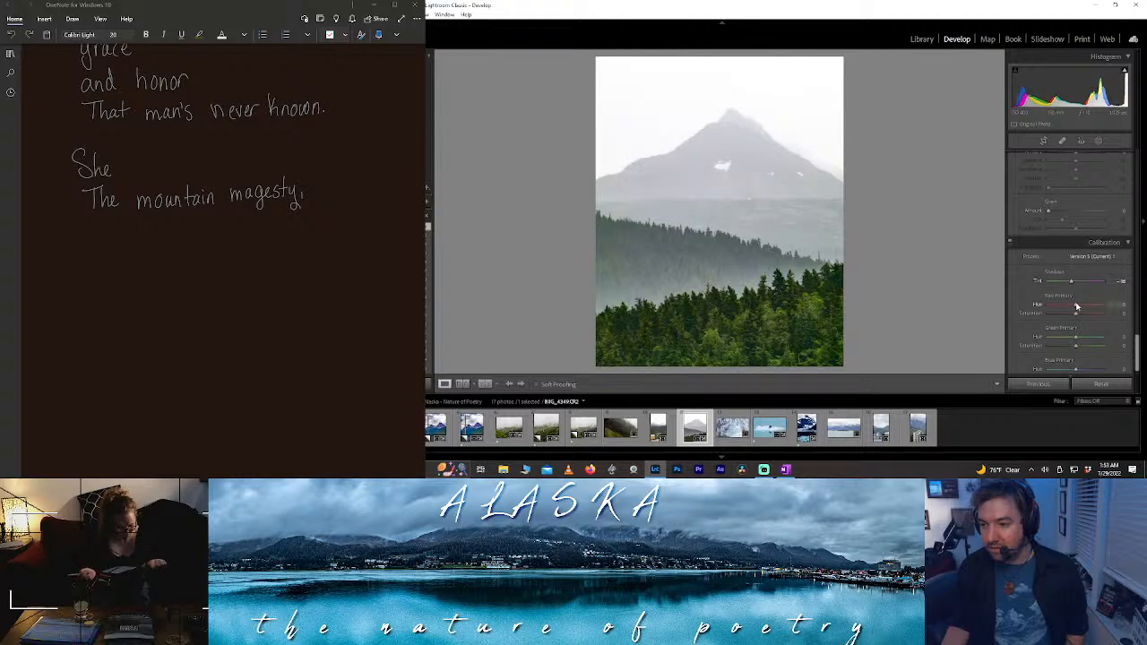
left_click_drag(1075, 305, 987, 312)
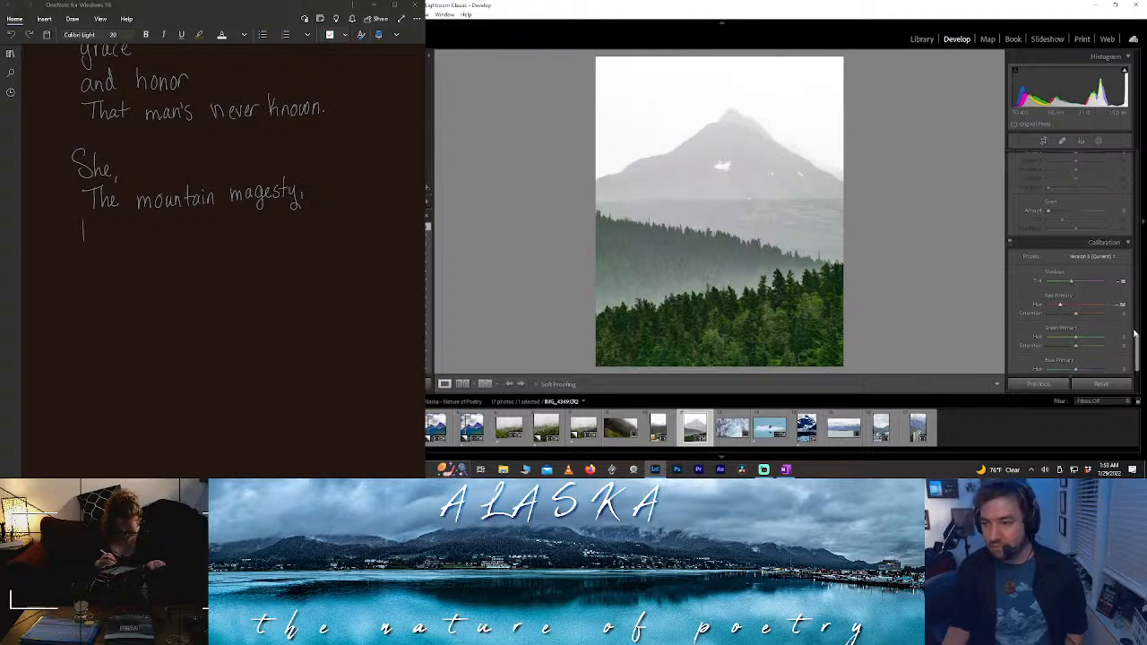
- Add a new linear gradient mask and position it over the forest in the lower part of the photo
left_click_drag(1140, 344, 1137, 161)
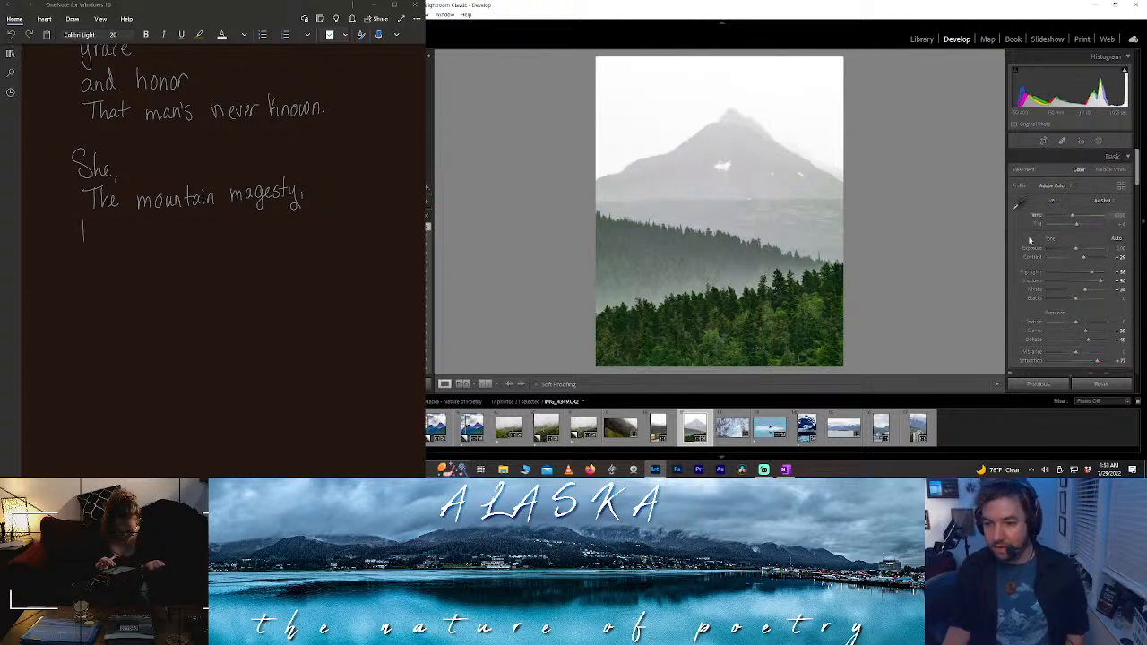
key("shift+w")
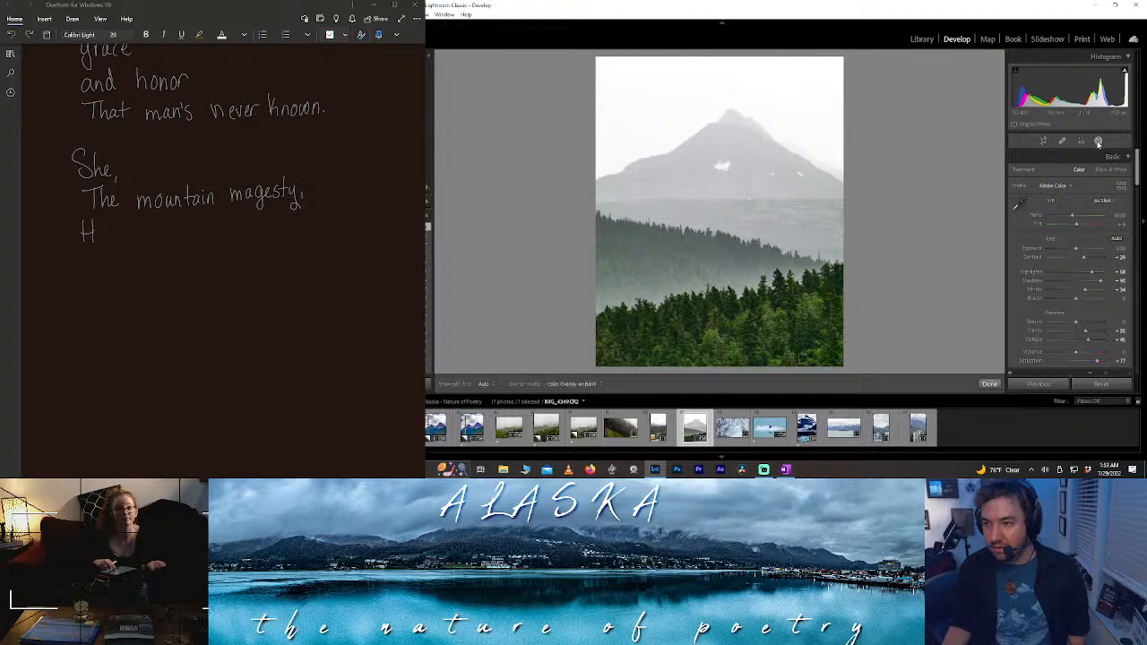
left_click(956, 70)
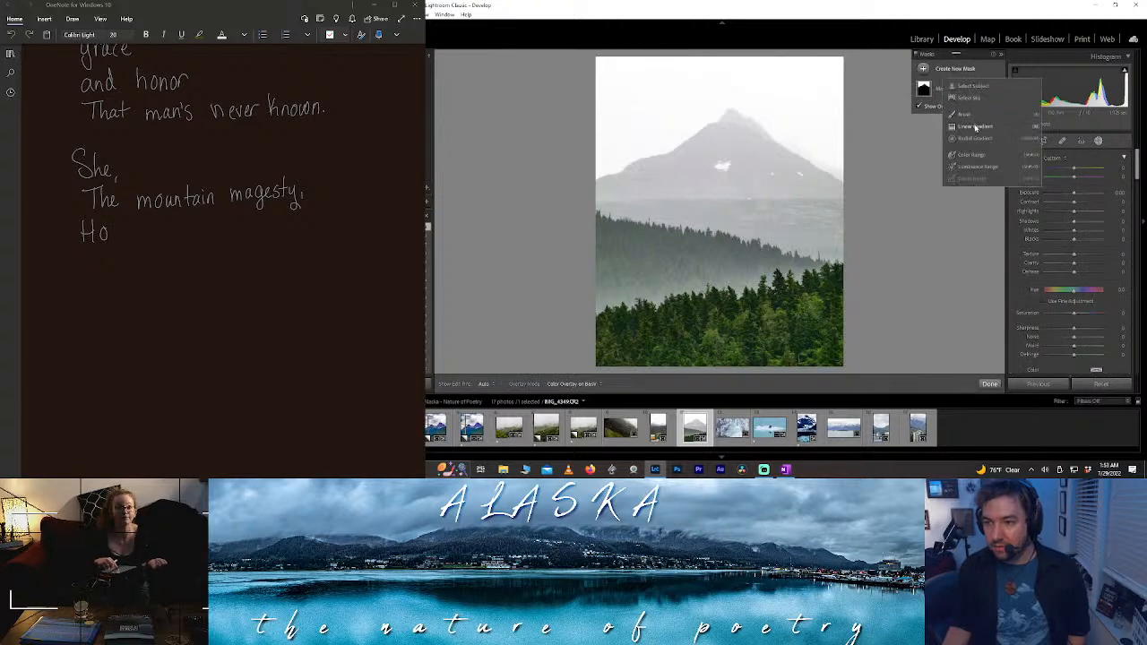
left_click(965, 125)
left_click_drag(710, 235, 705, 70)
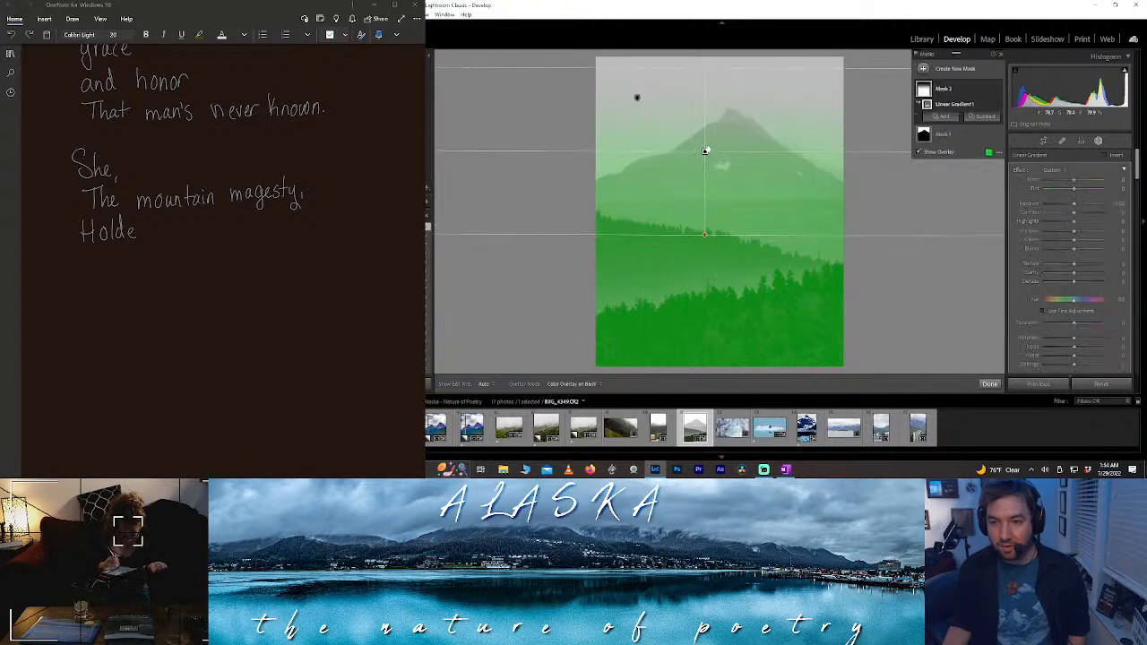
mouse_move(711, 159)
left_mouse_down()
mouse_move(714, 259)
mouse_move(739, 270)
left_mouse_up()
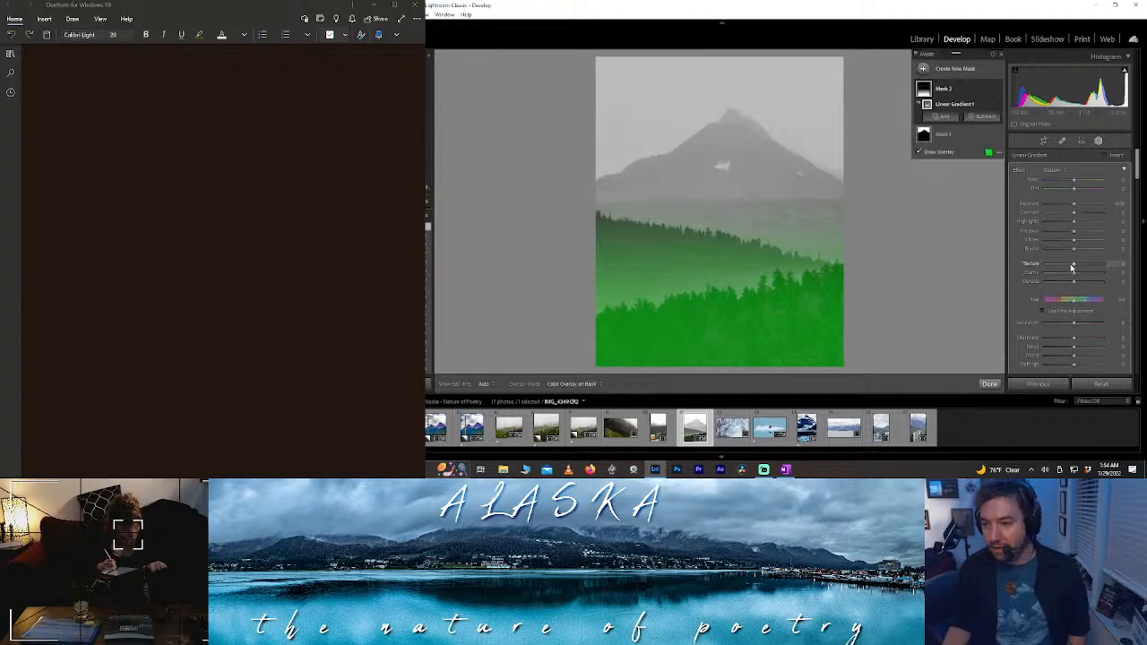
- Set the forest gradient's texture to 100 and apply moderate noise reduction, judging the trees up close
left_click_drag(1088, 267, 1127, 272)
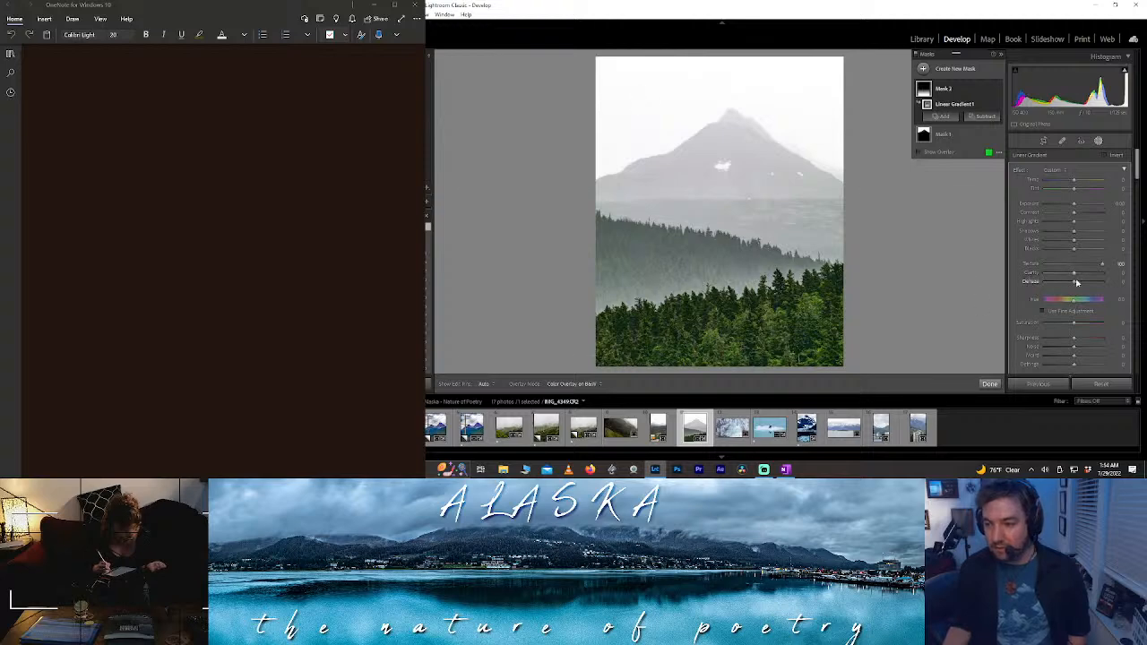
left_click_drag(1073, 250, 1073, 254)
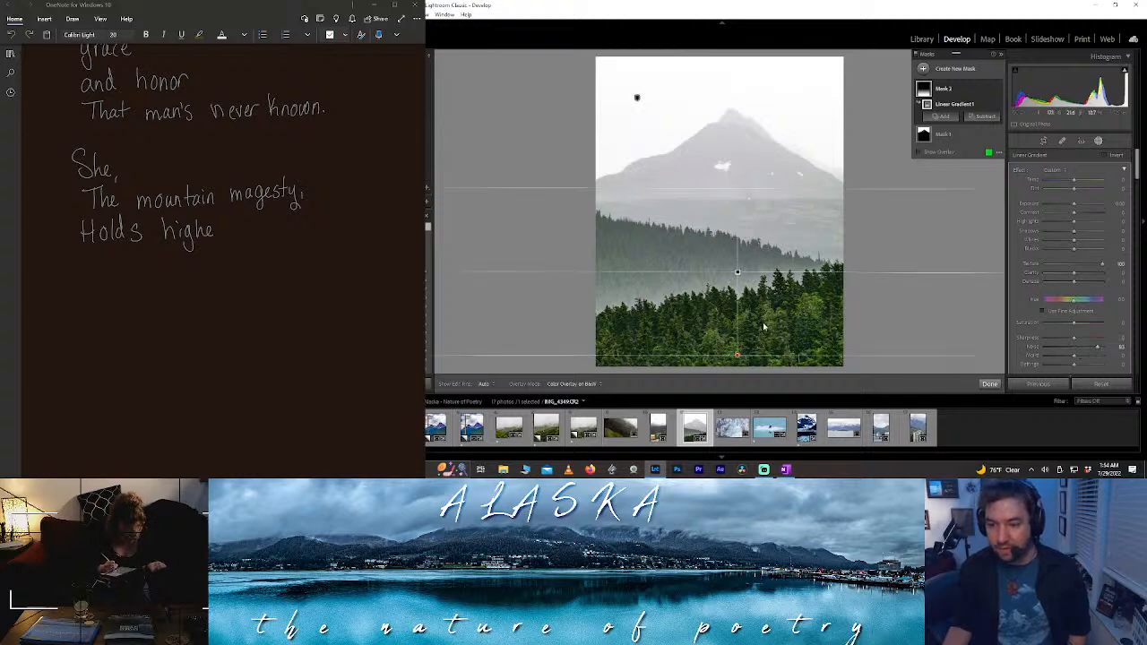
key("z")
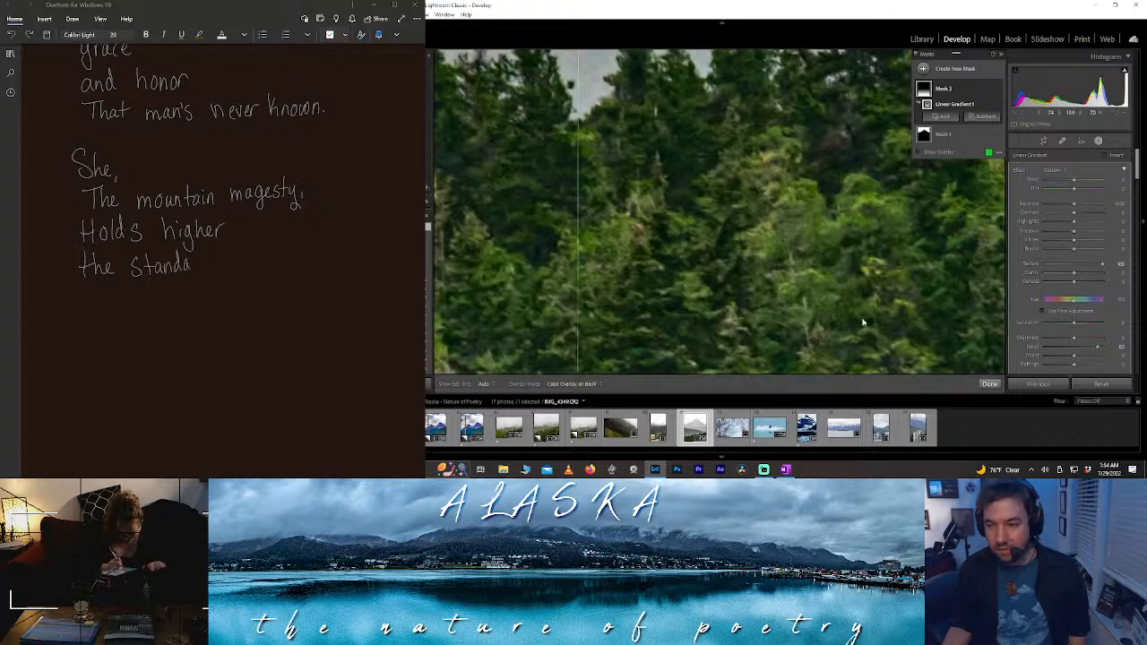
left_click_drag(1096, 346, 1084, 347)
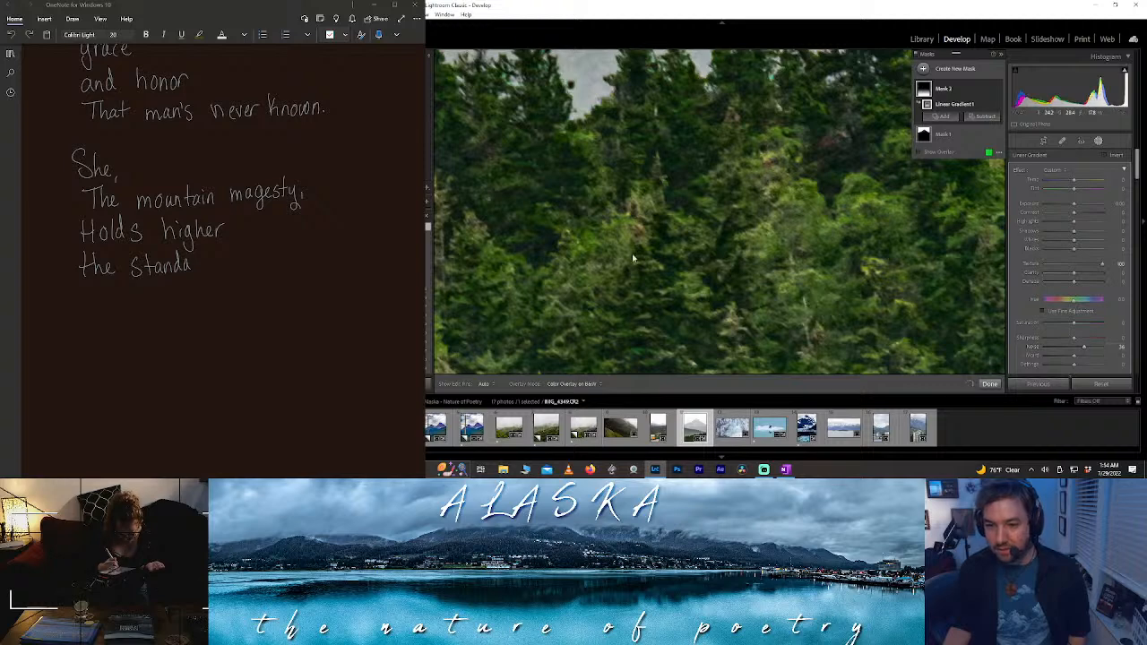
key("z")
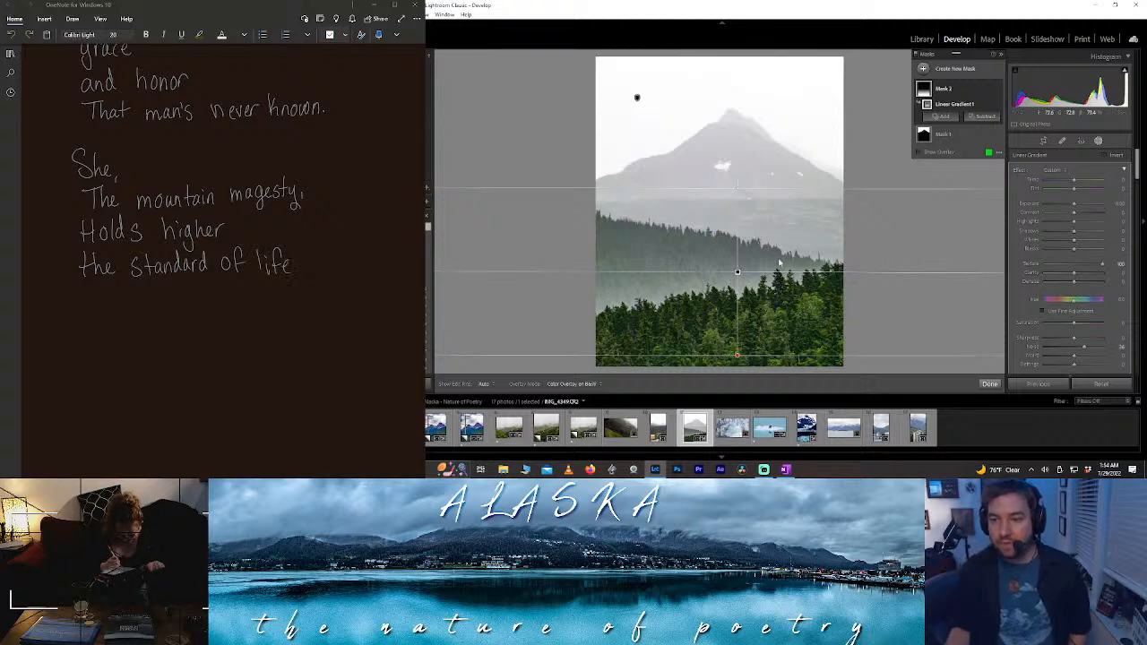
- Duplicate Mask 2 with its linear gradient and adjustments
left_click(962, 76)
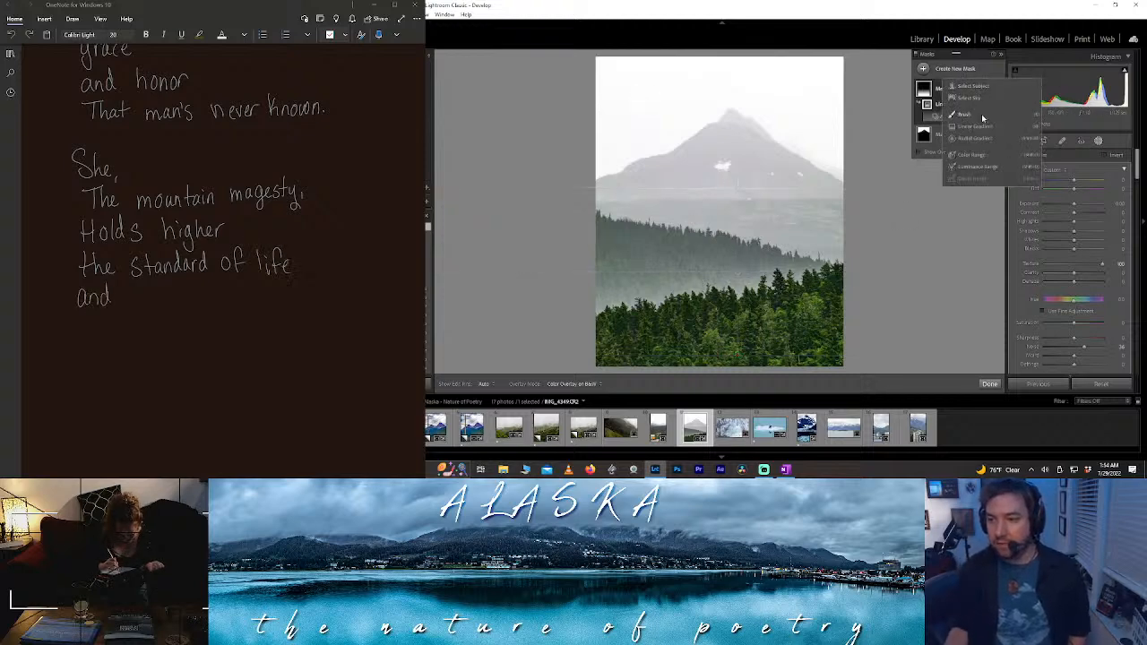
left_click(963, 73)
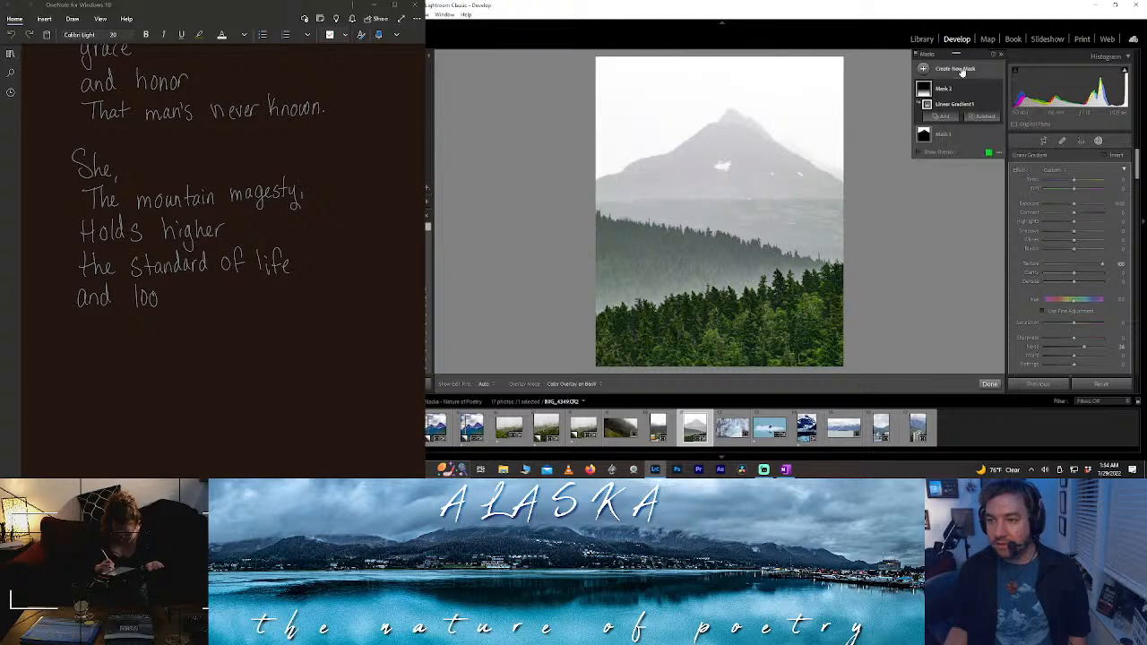
left_click(990, 106)
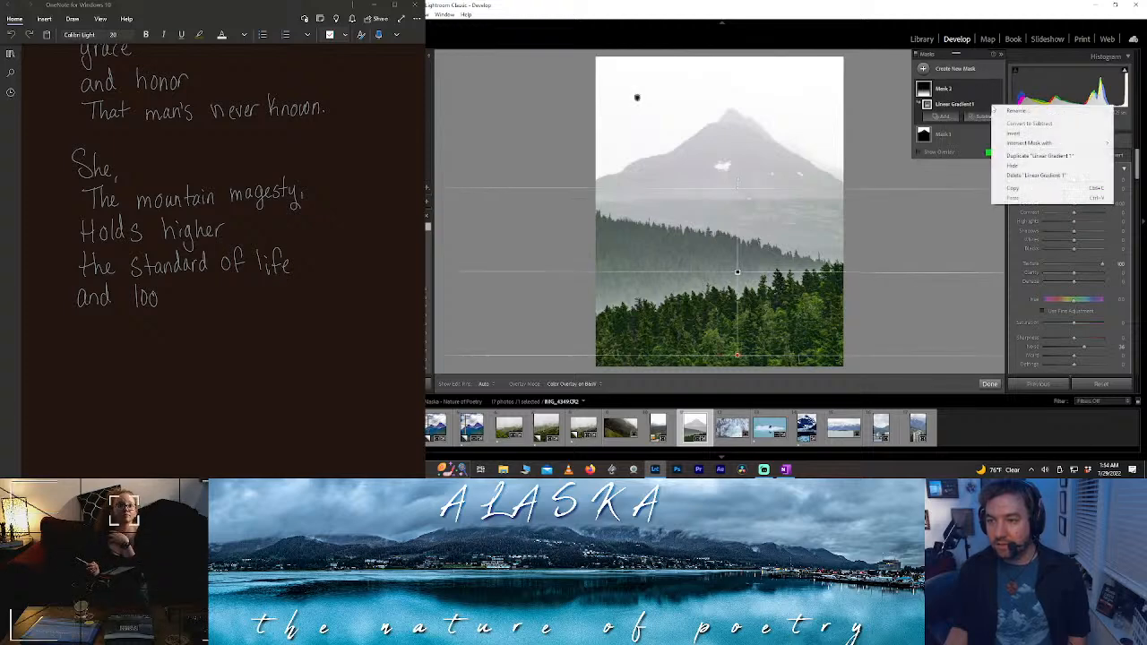
left_click(987, 87)
left_click(968, 89)
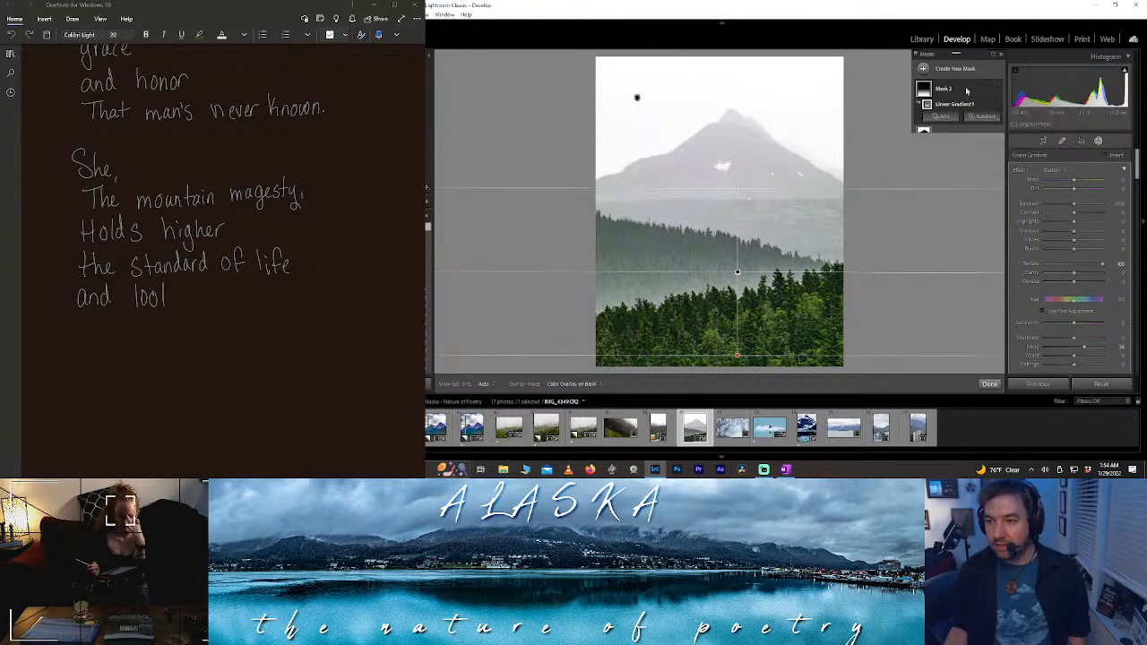
left_click(990, 90)
left_click(1026, 119)
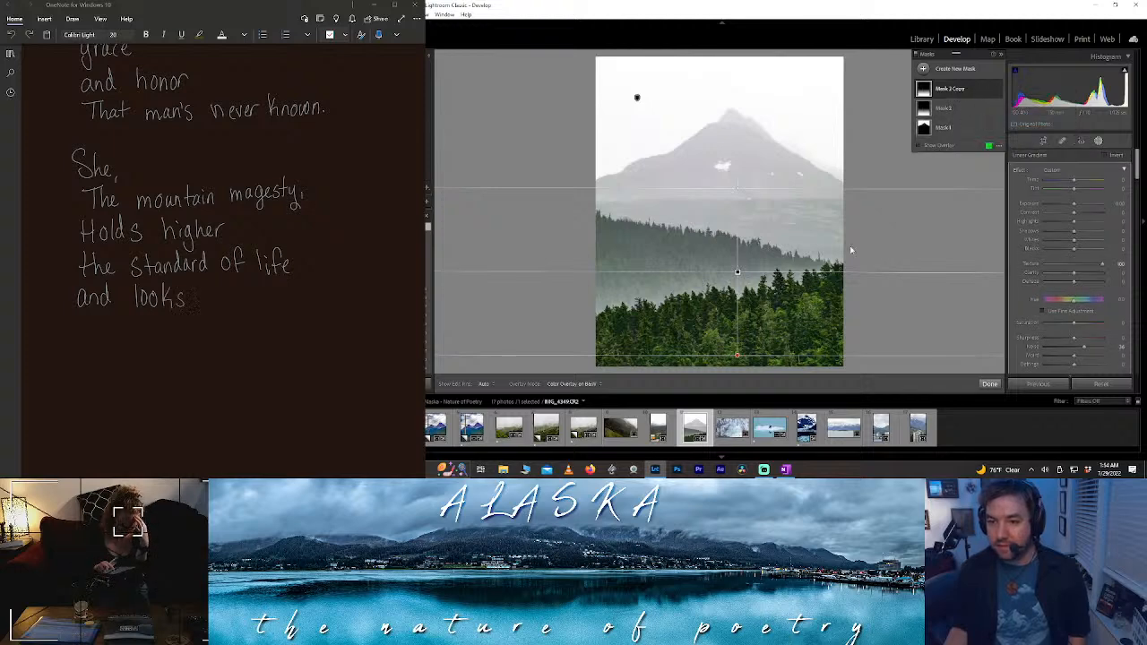
- Flip the duplicated gradient to cover the upper part of the photo and set its texture to -100
left_click_drag(853, 271, 589, 270)
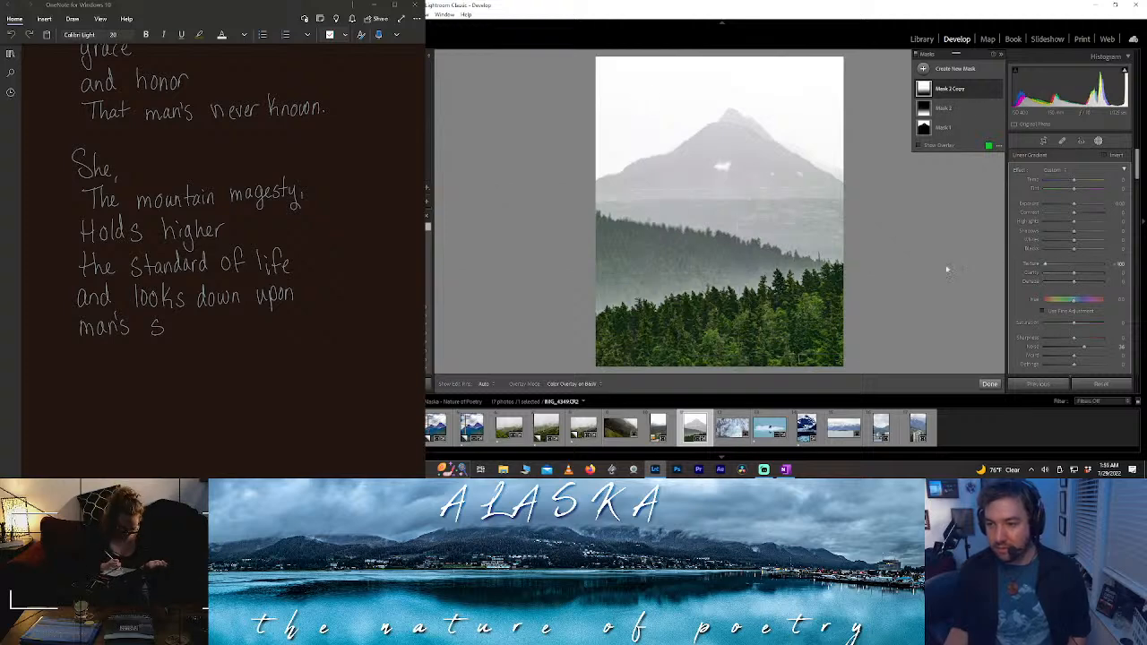
left_click_drag(874, 270, 870, 272)
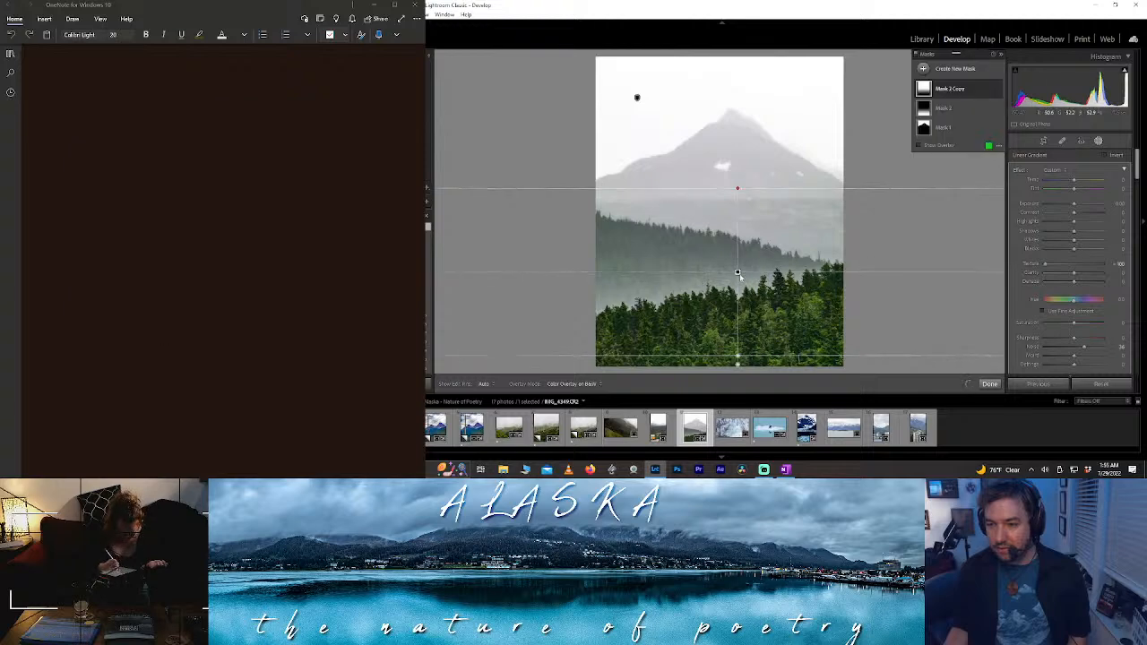
- Move the duplicated linear gradient up toward the mountain and lower its blacks to about -80
left_click_drag(737, 272, 730, 223)
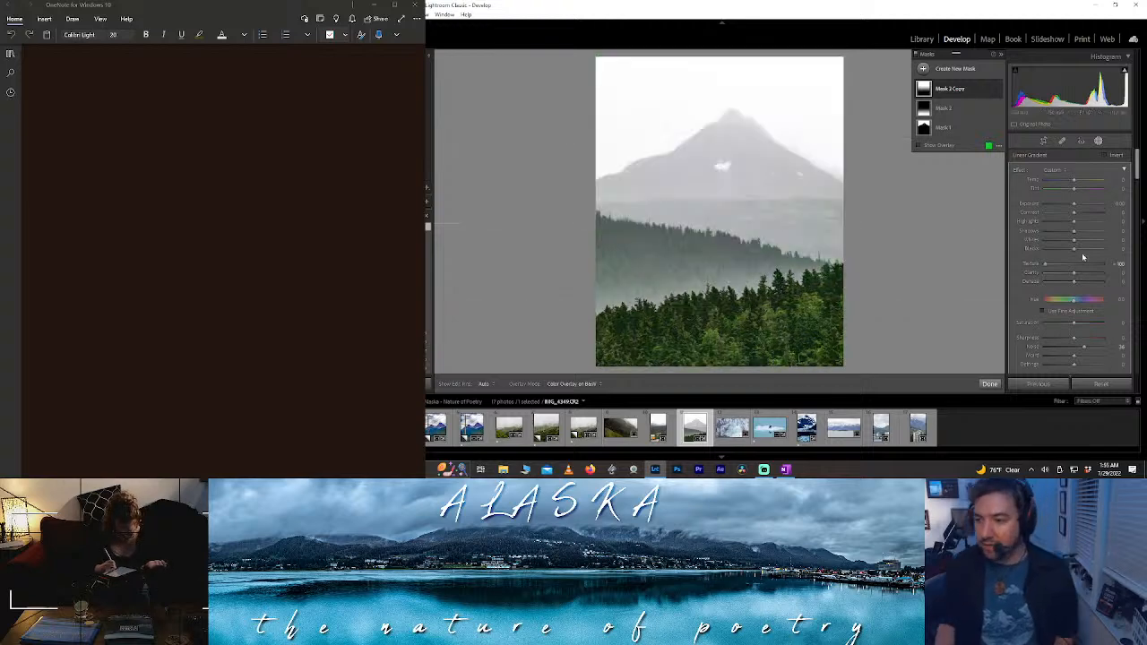
left_click_drag(1074, 249, 1052, 252)
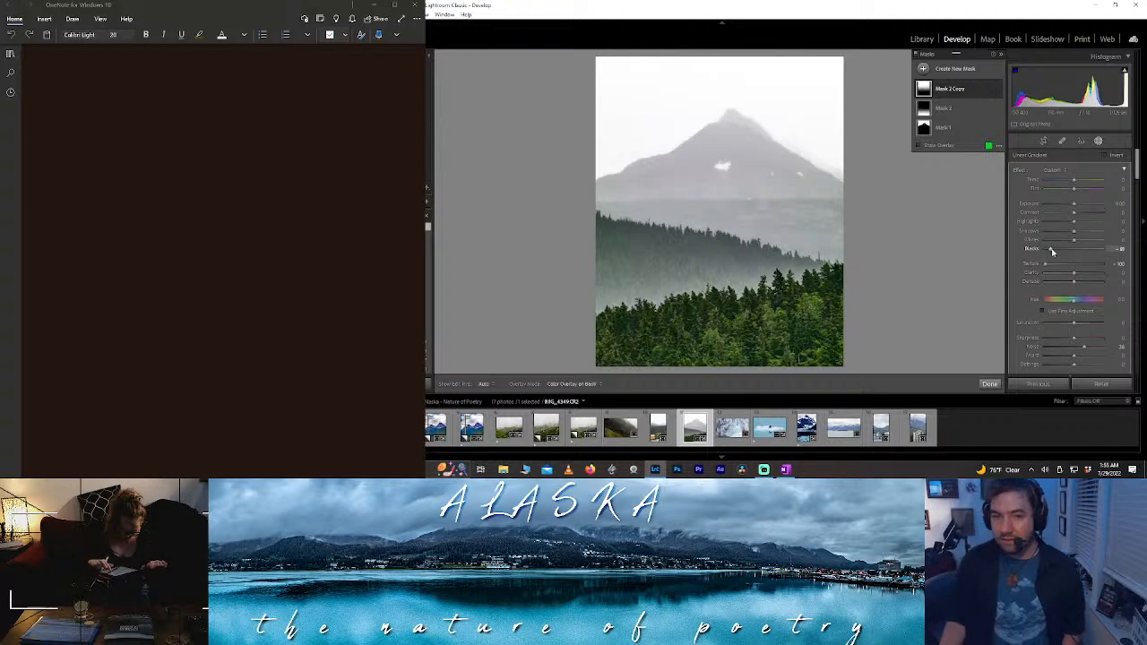
left_click(1068, 191)
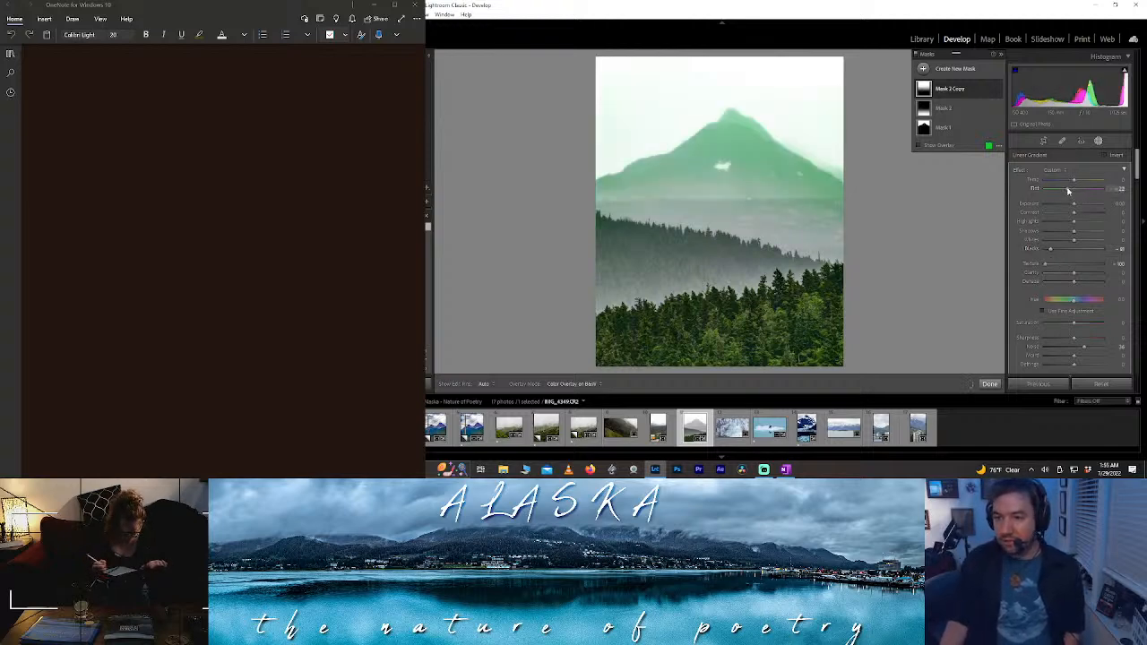
left_click_drag(1068, 190, 1073, 193)
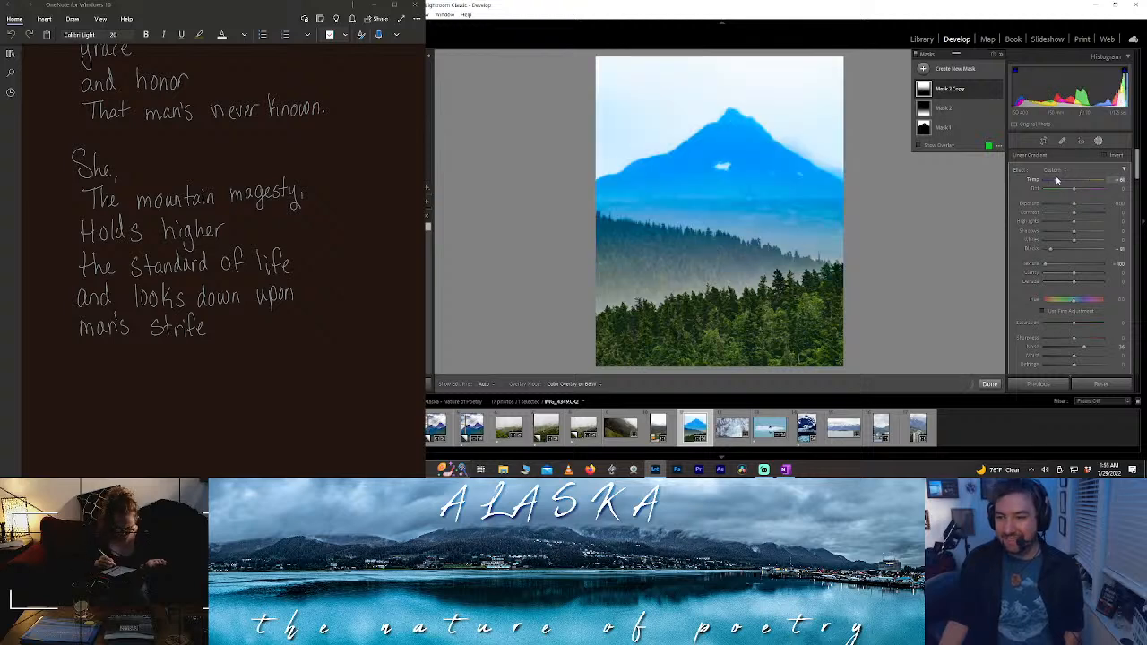
double_click(1057, 180)
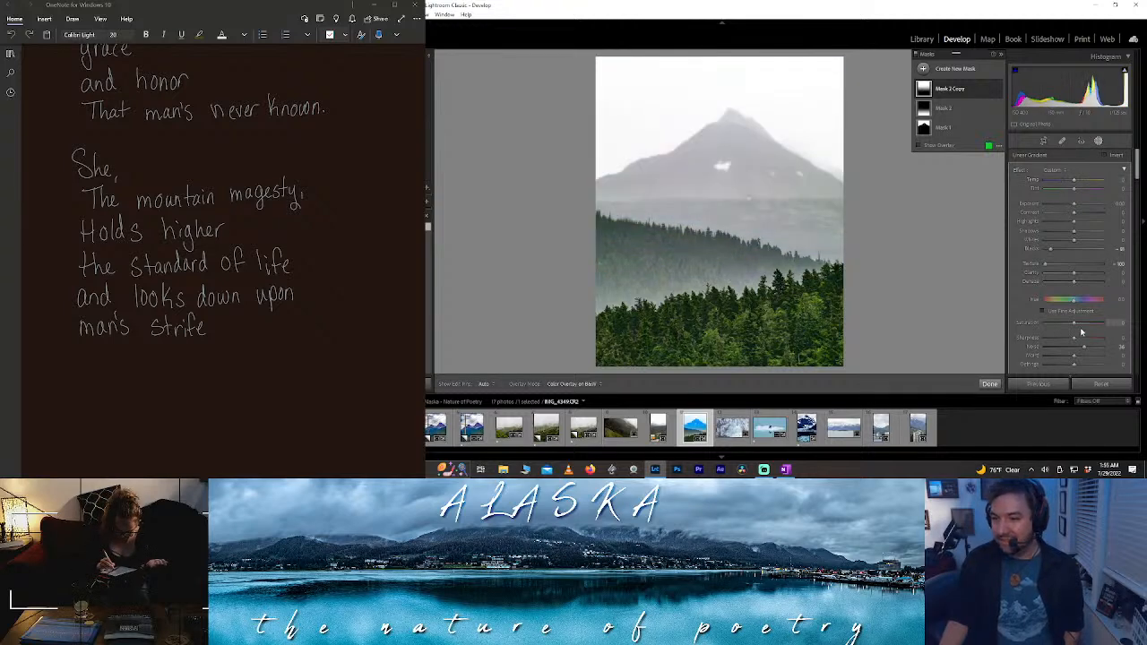
- Reduce the upper gradient's saturation to about -57 and cool its temperature to about -15, keeping the tint neutral
left_click_drag(1073, 323, 1064, 328)
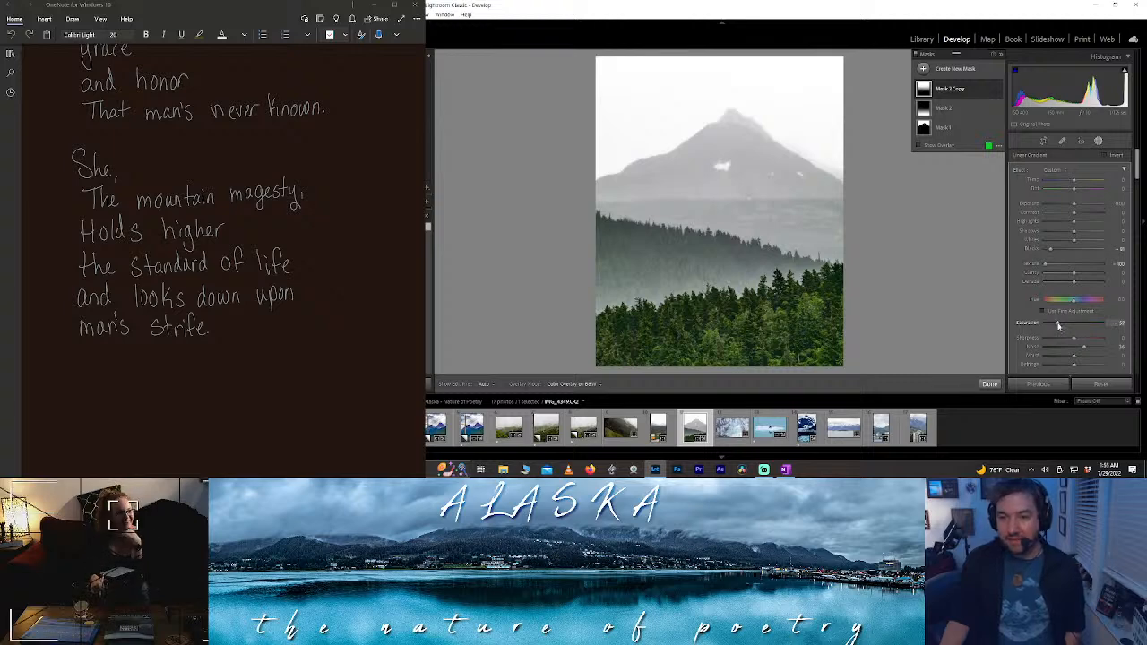
left_click(1061, 183)
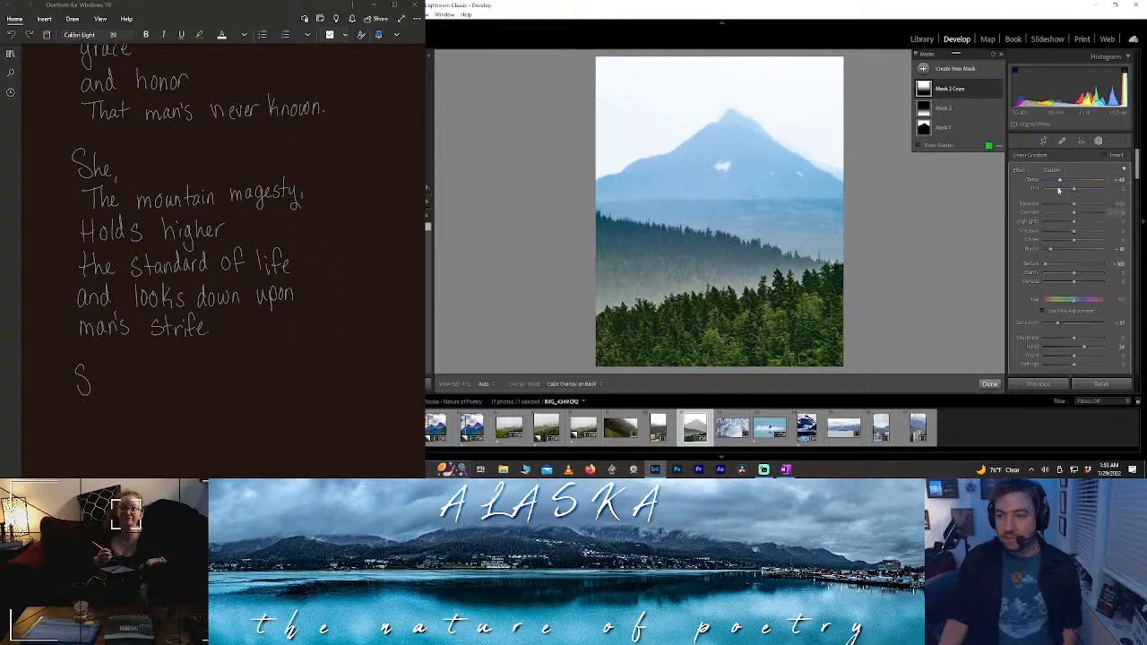
double_click(1062, 182)
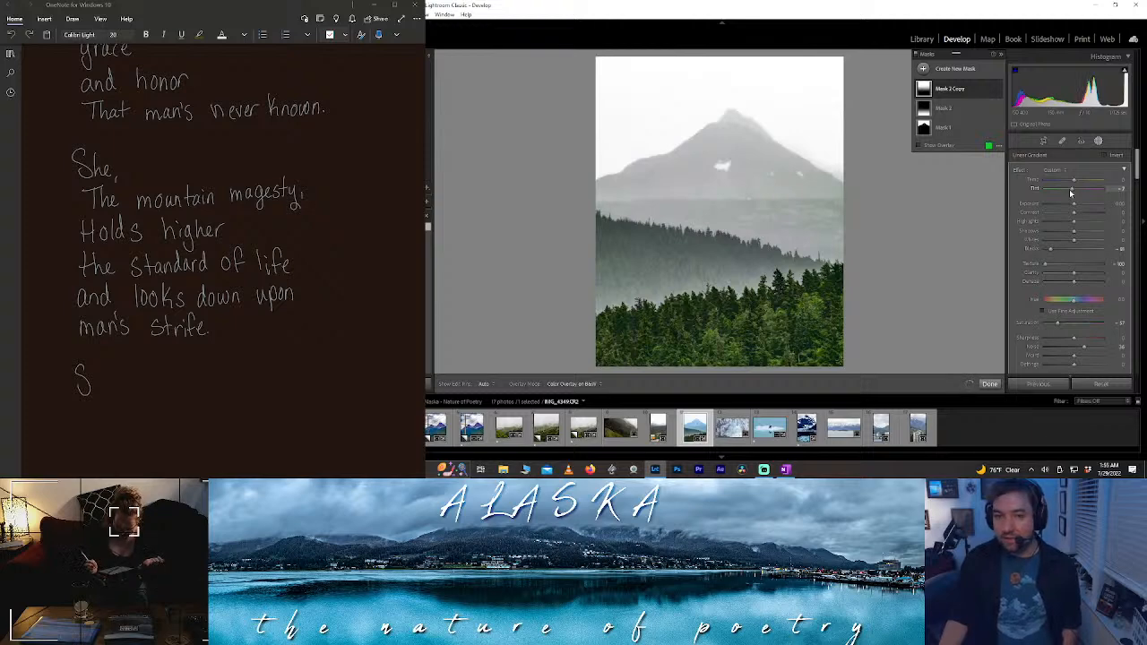
mouse_move(1070, 190)
left_mouse_down()
mouse_move(1082, 191)
mouse_move(1071, 190)
left_mouse_up()
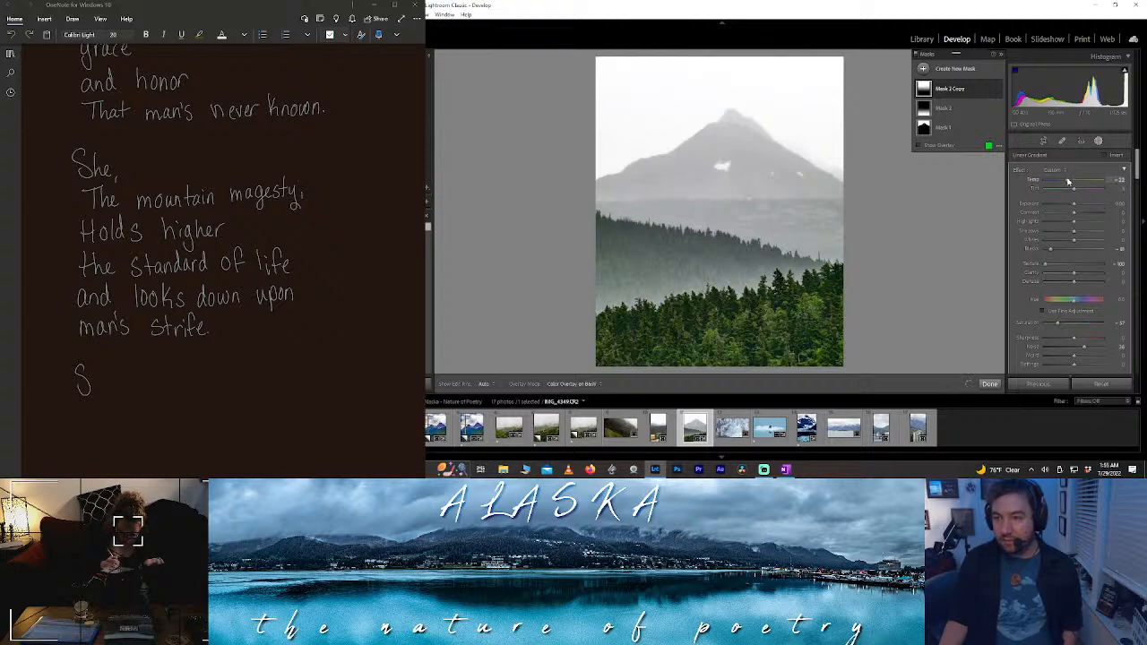
left_click_drag(1067, 182, 1070, 183)
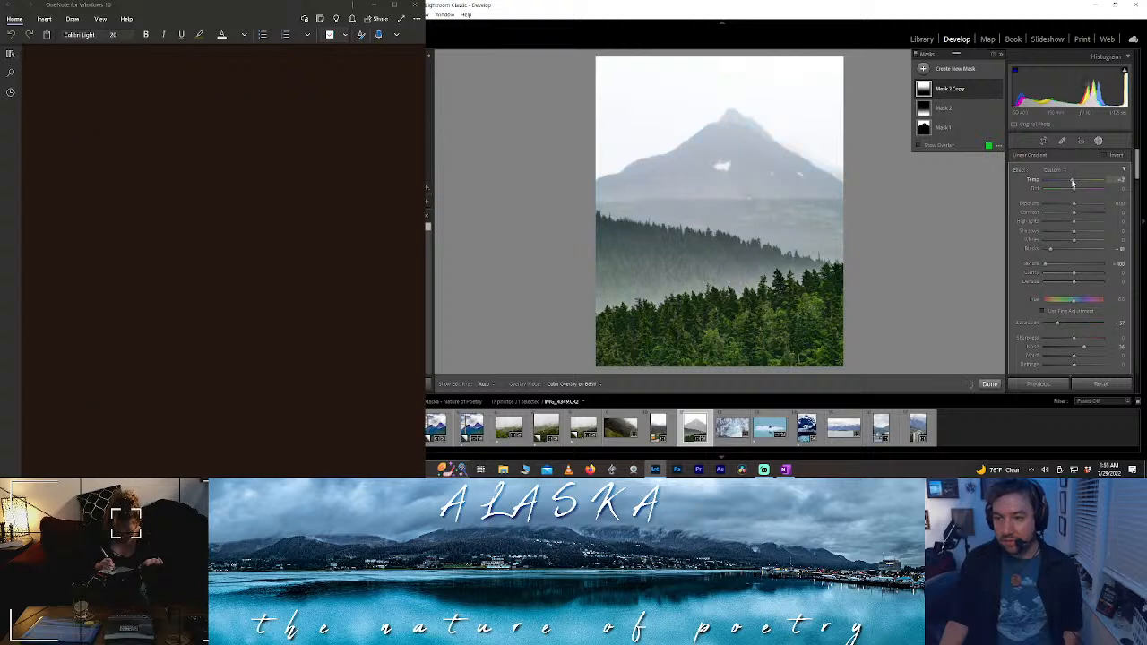
left_click_drag(1072, 183, 1070, 183)
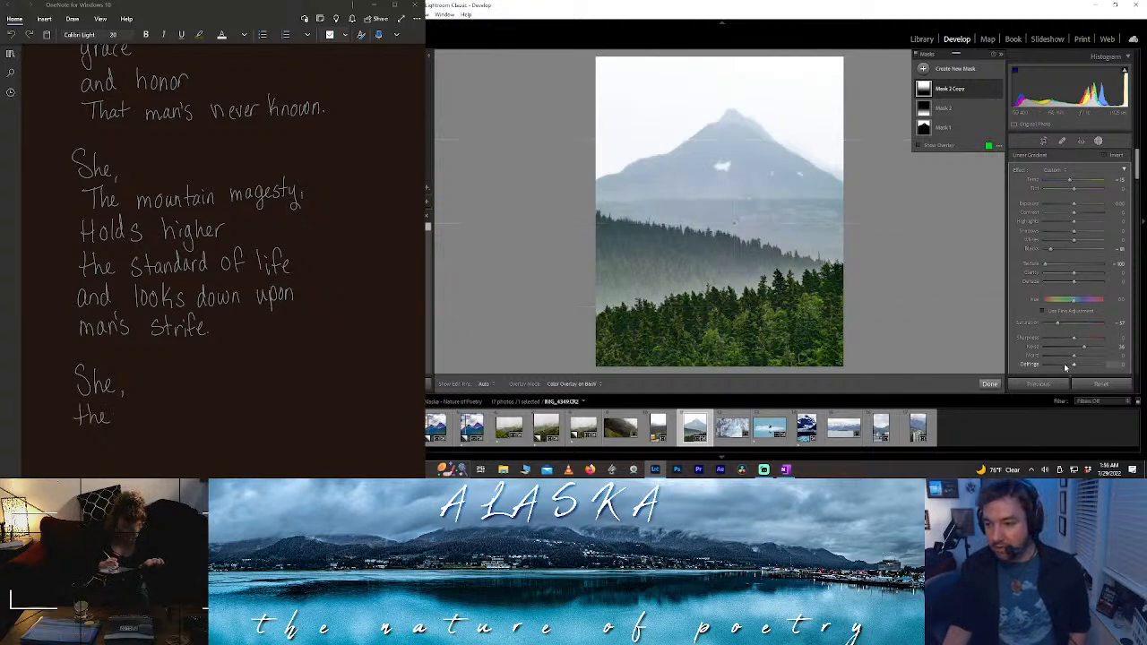
- Set the upper gradient's clarity to about -40 and dehaze to about 18, and inspect the mountain peak up close
mouse_move(1073, 285)
left_mouse_down()
mouse_move(1041, 274)
mouse_move(1078, 283)
left_mouse_up()
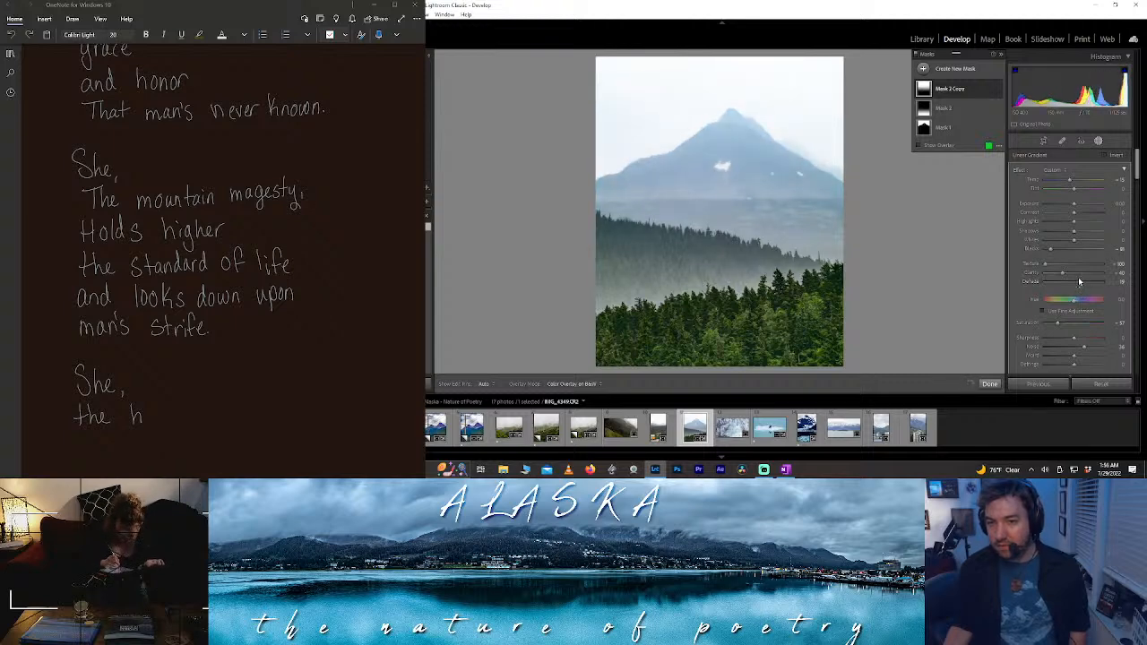
left_click(753, 145)
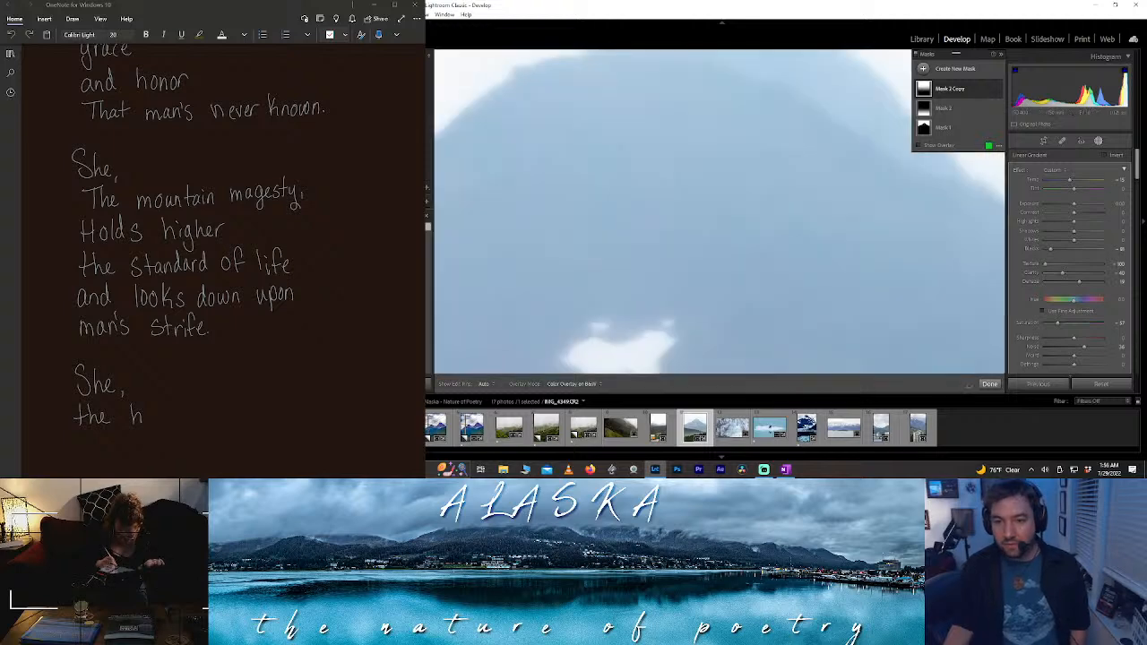
left_click_drag(734, 143, 896, 255)
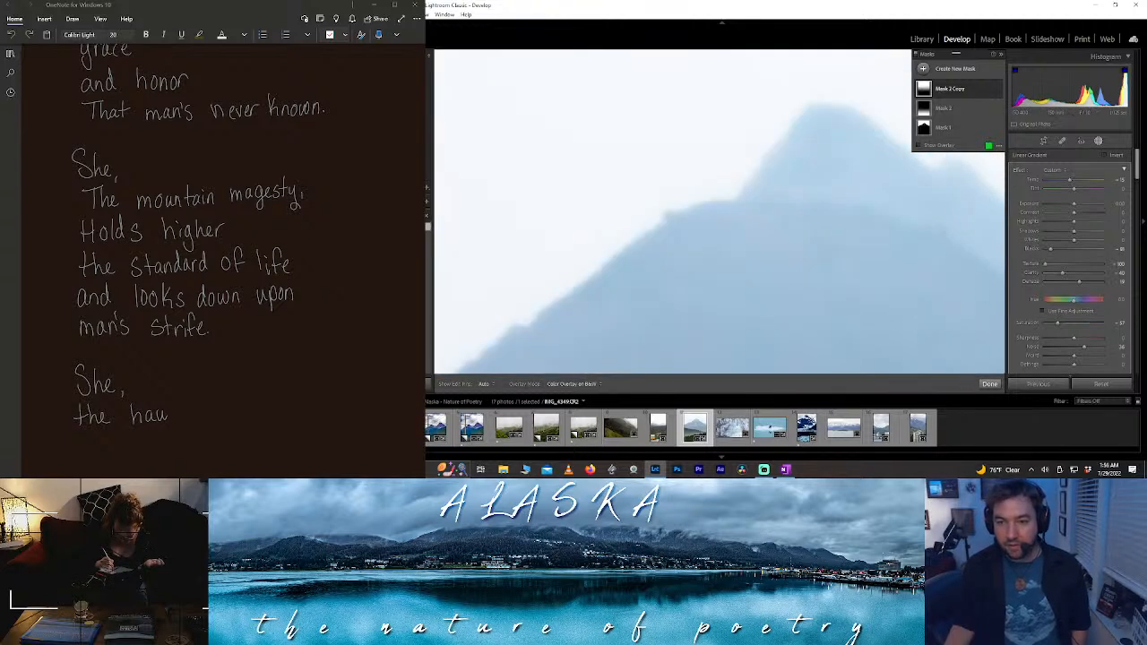
left_click(896, 255)
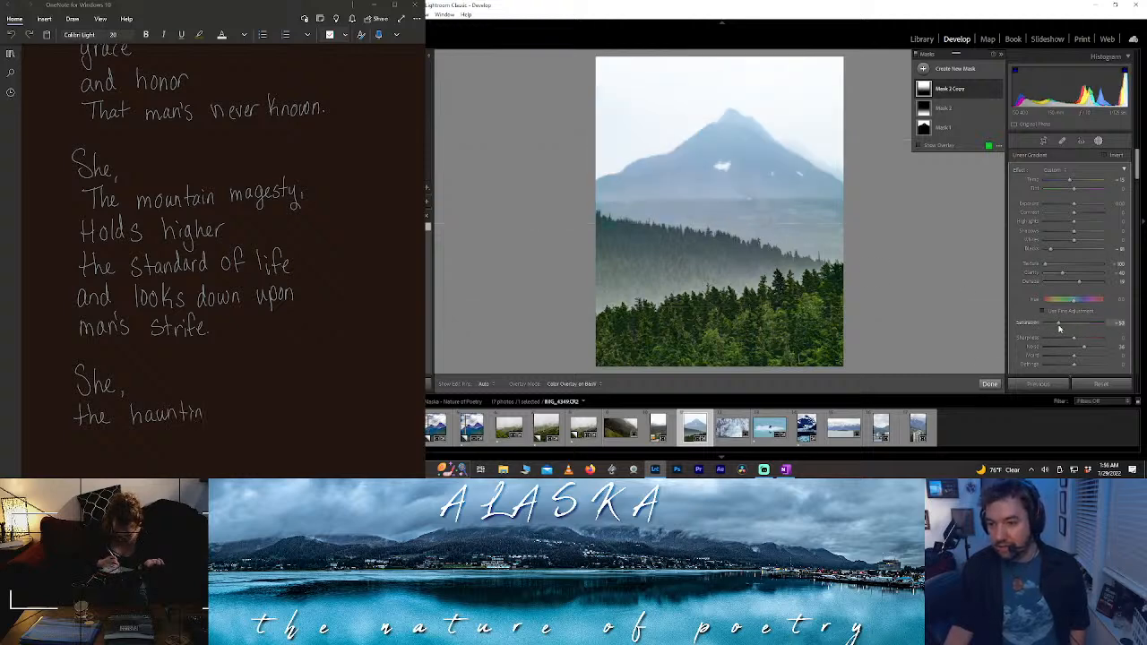
- Set the upper gradient's saturation to about -46 and finish editing the masks
left_click_drag(1059, 328, 1064, 329)
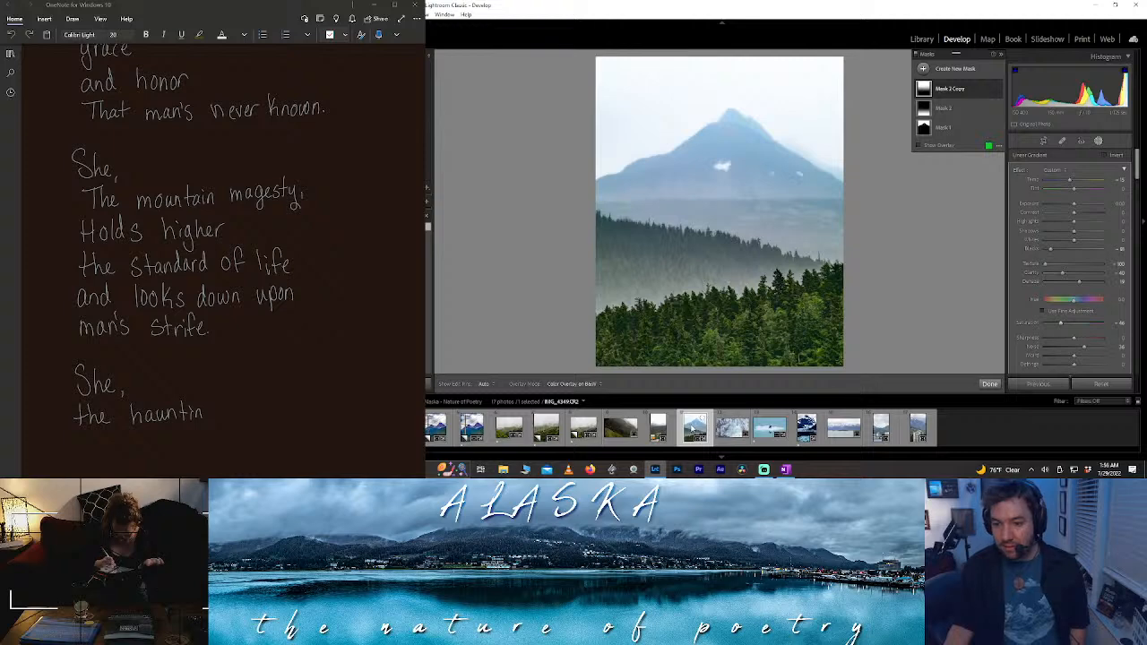
key("1")
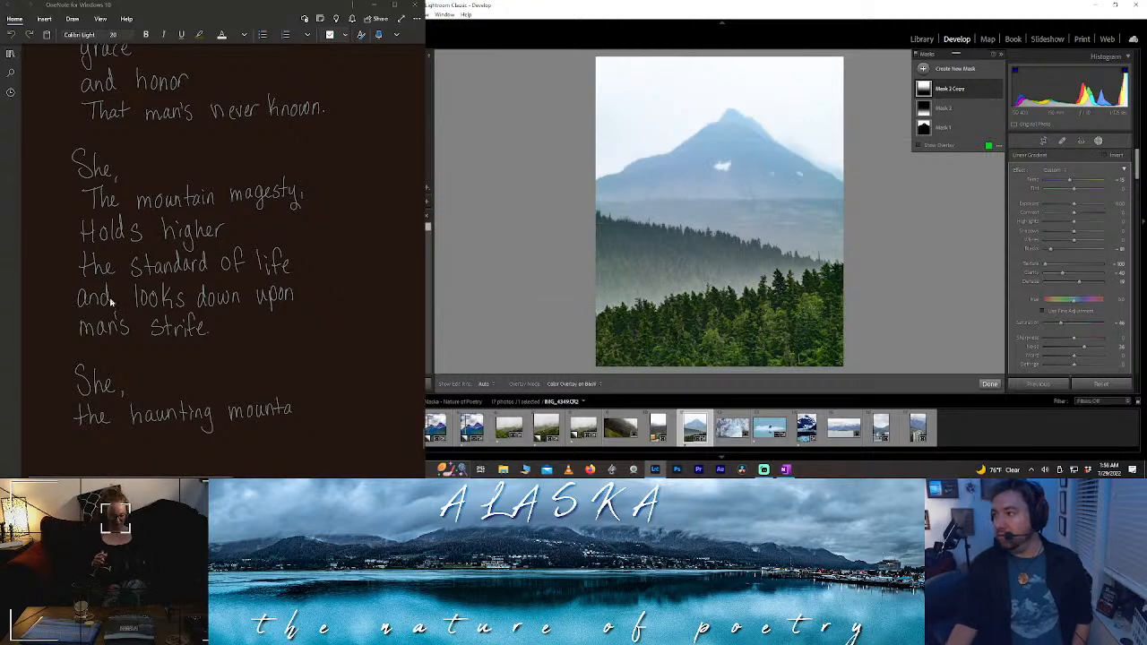
scroll(111, 298, "down", 5)
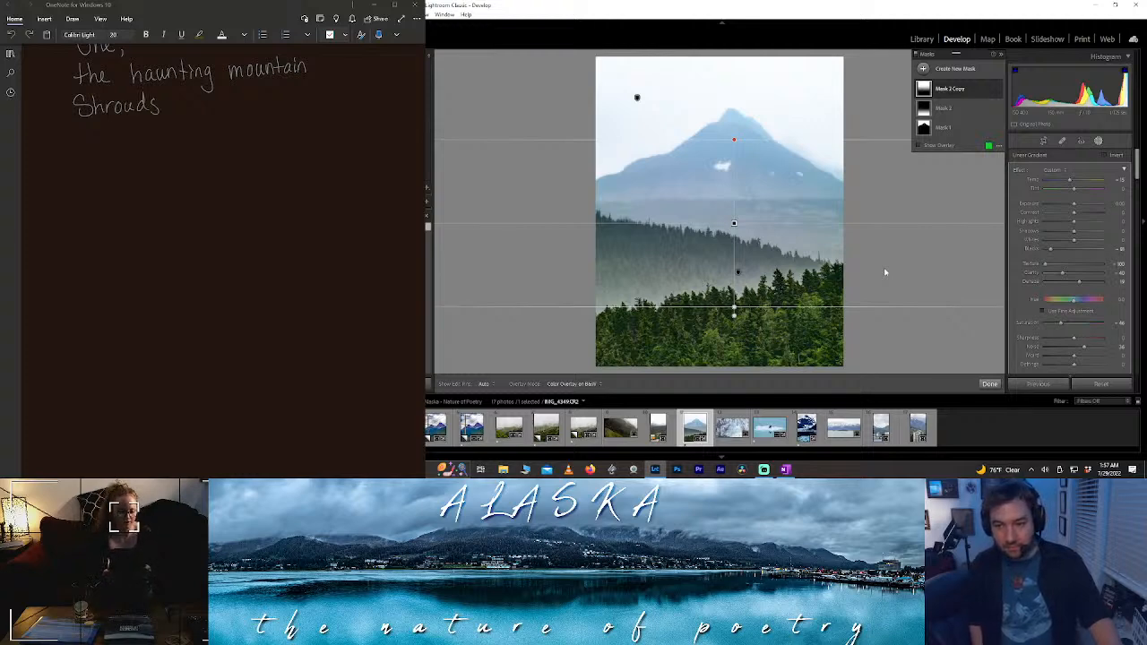
left_click(989, 384)
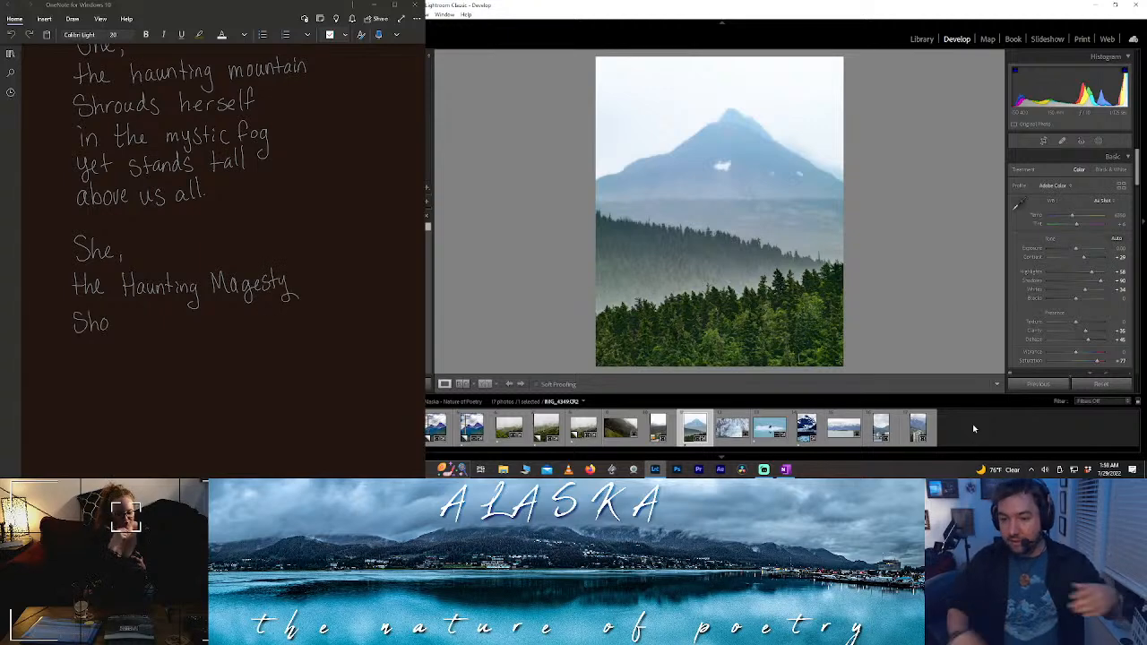
- Open the red train photo, unlock its crop aspect ratio and extend the crop to the full image height
left_click(617, 430)
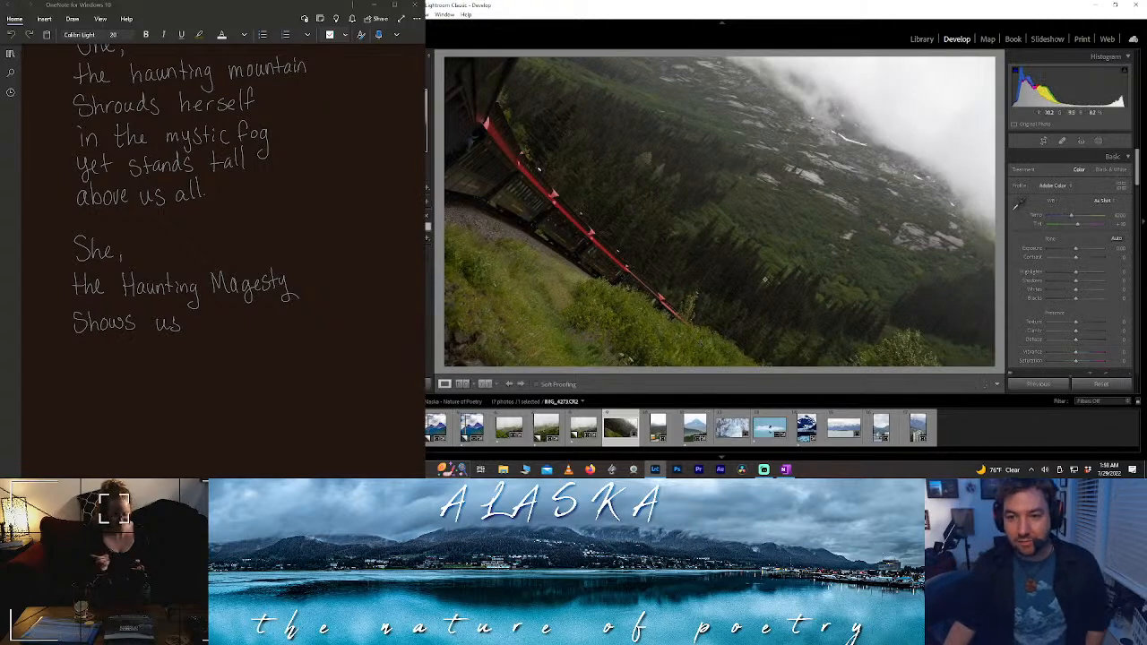
left_click(1042, 142)
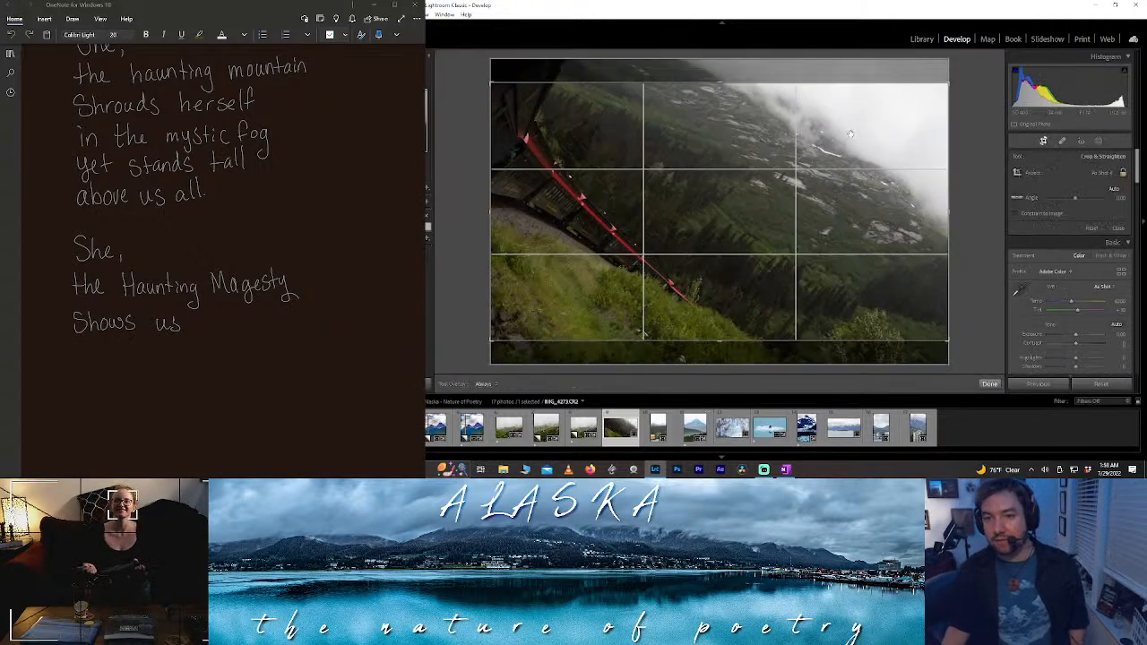
left_click(1122, 172)
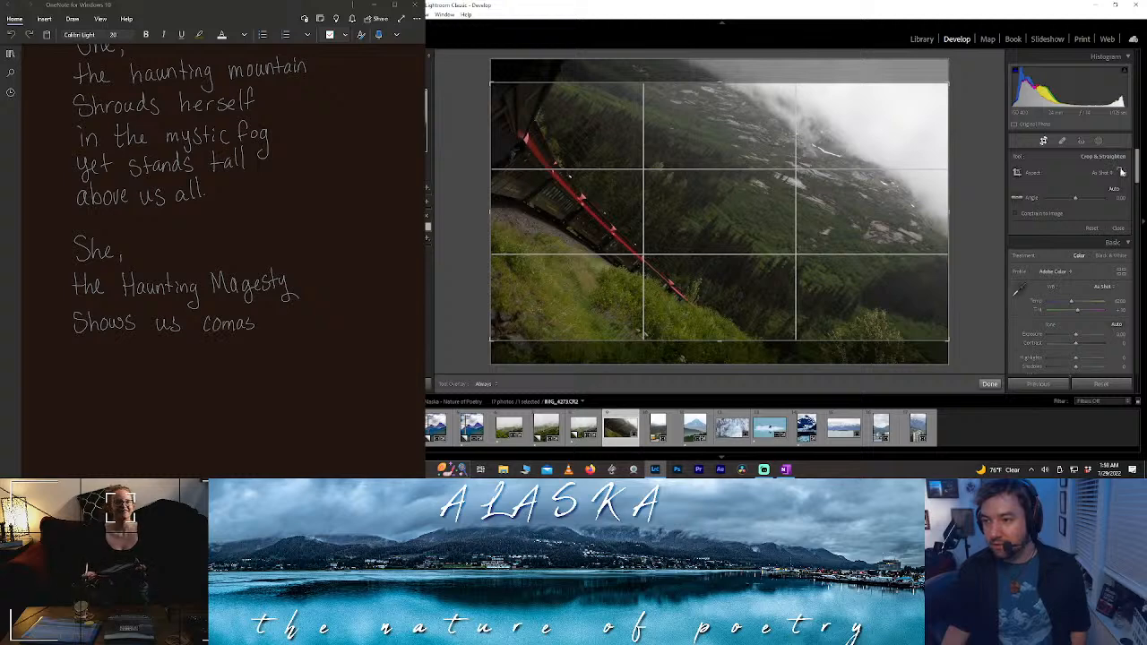
left_click_drag(719, 83, 719, 63)
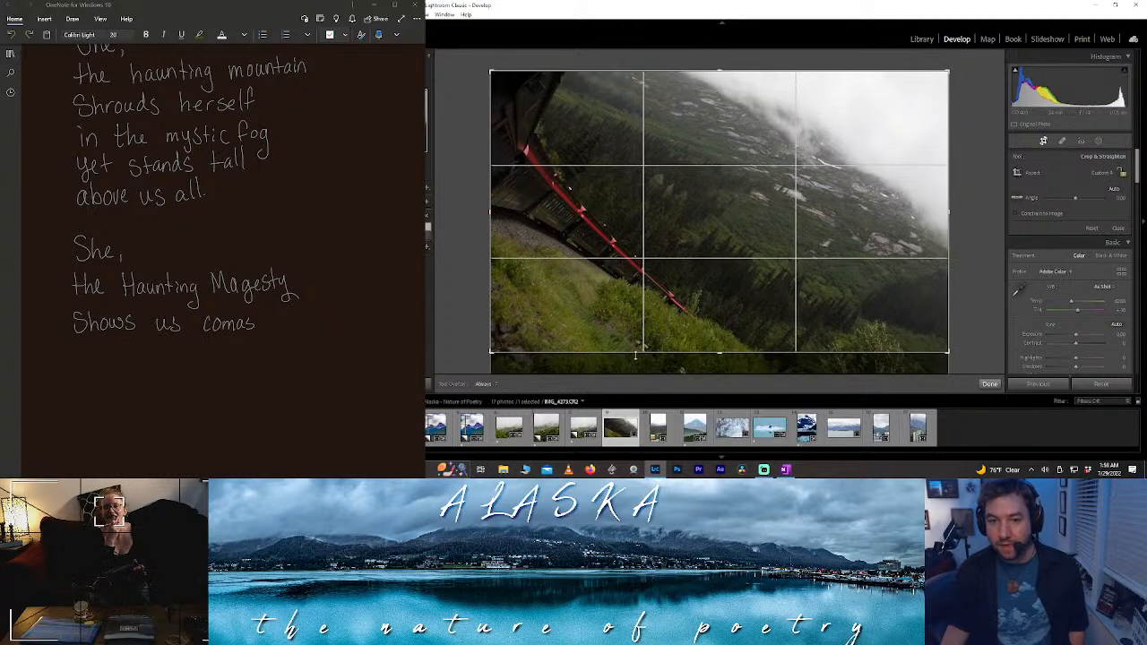
left_click_drag(638, 349, 627, 392)
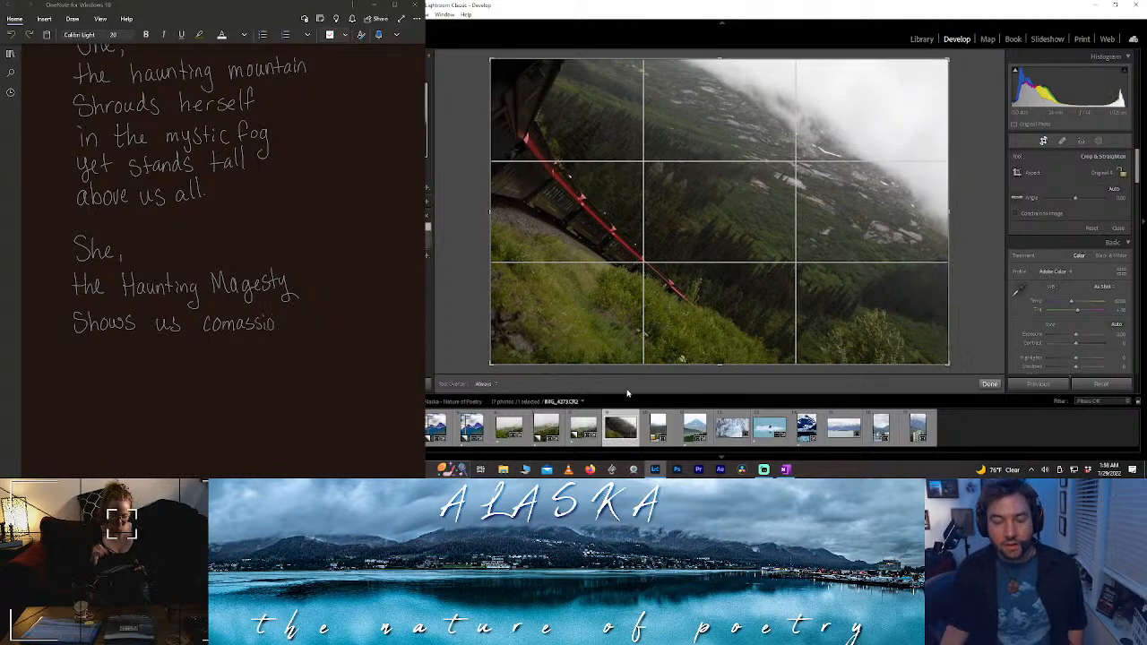
left_click(989, 384)
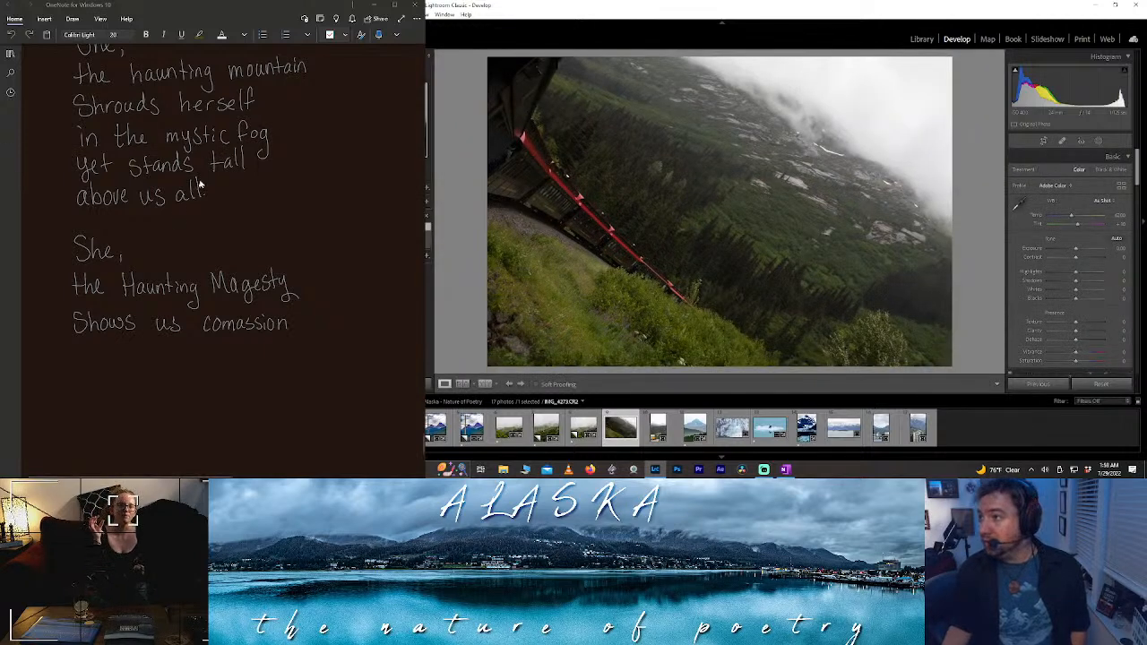
- Add strong dehaze to the train photo and set its clarity to 27
scroll(182, 213, "down", 3)
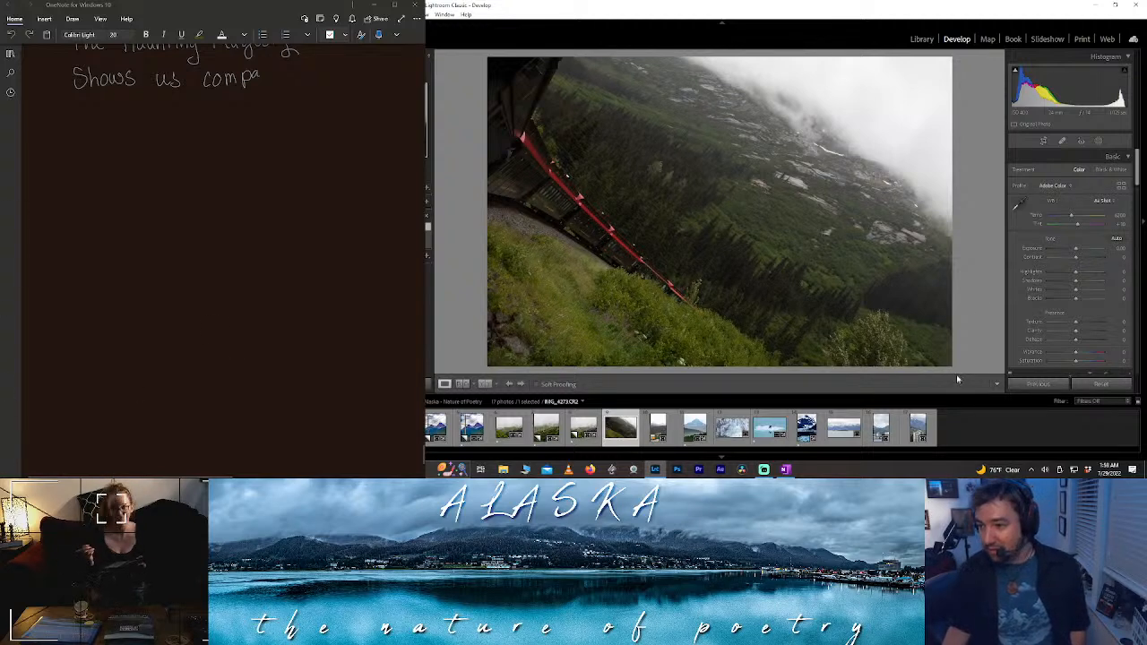
left_click_drag(1075, 339, 1095, 345)
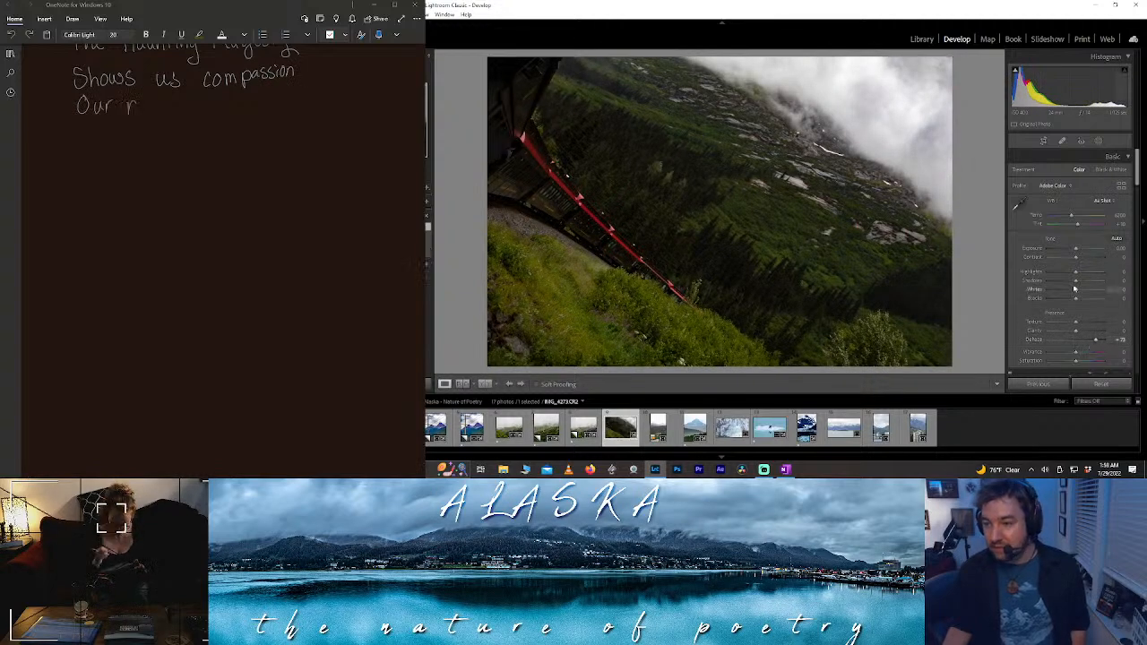
mouse_move(1072, 330)
left_mouse_down()
mouse_move(1100, 334)
mouse_move(1081, 335)
left_mouse_up()
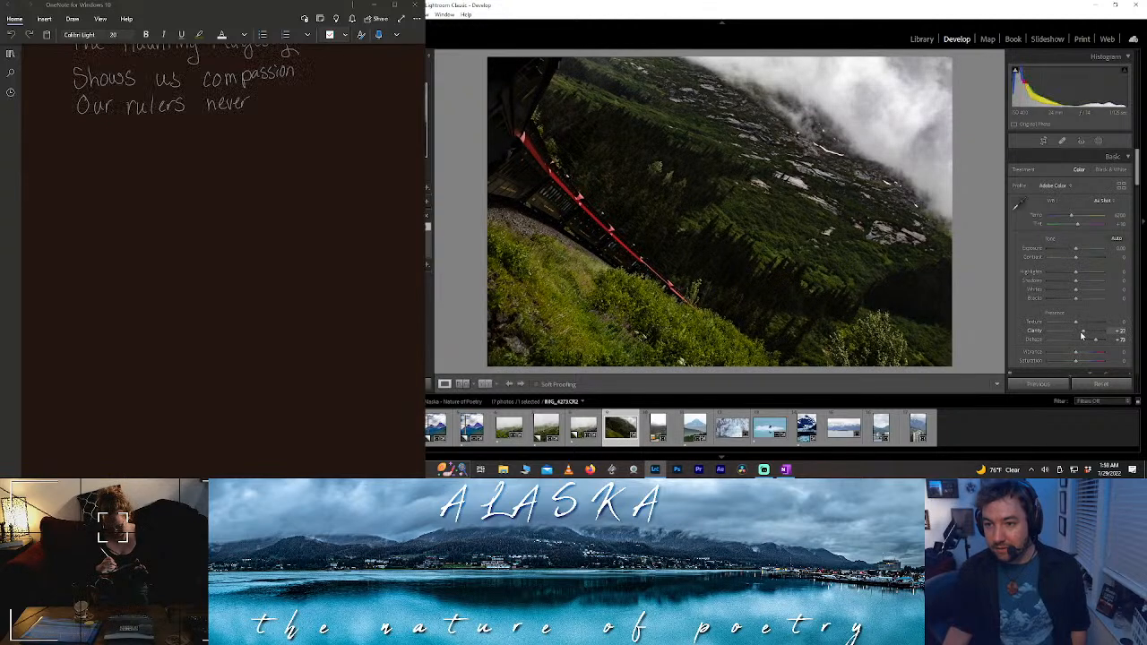
- Brighten the train photo's exposure to 1.20 and lower the highlights to -24
mouse_move(1075, 271)
left_mouse_down()
mouse_move(1107, 277)
mouse_move(1082, 250)
left_mouse_up()
double_click(1095, 272)
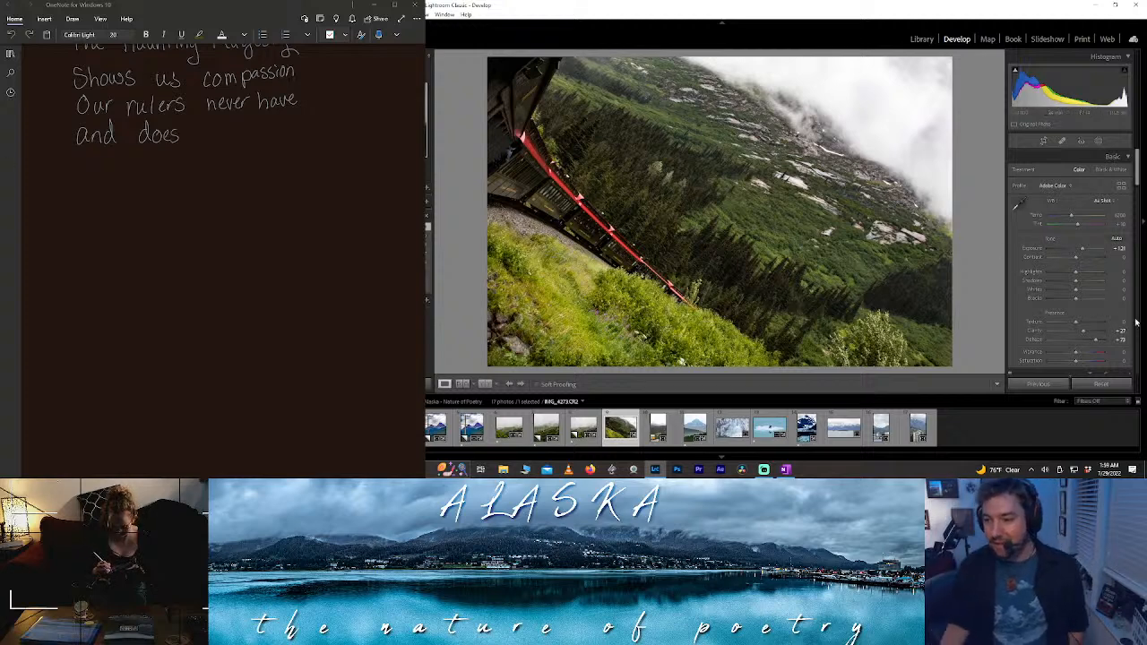
mouse_move(1076, 272)
left_mouse_down()
mouse_move(1101, 278)
mouse_move(1070, 276)
left_mouse_up()
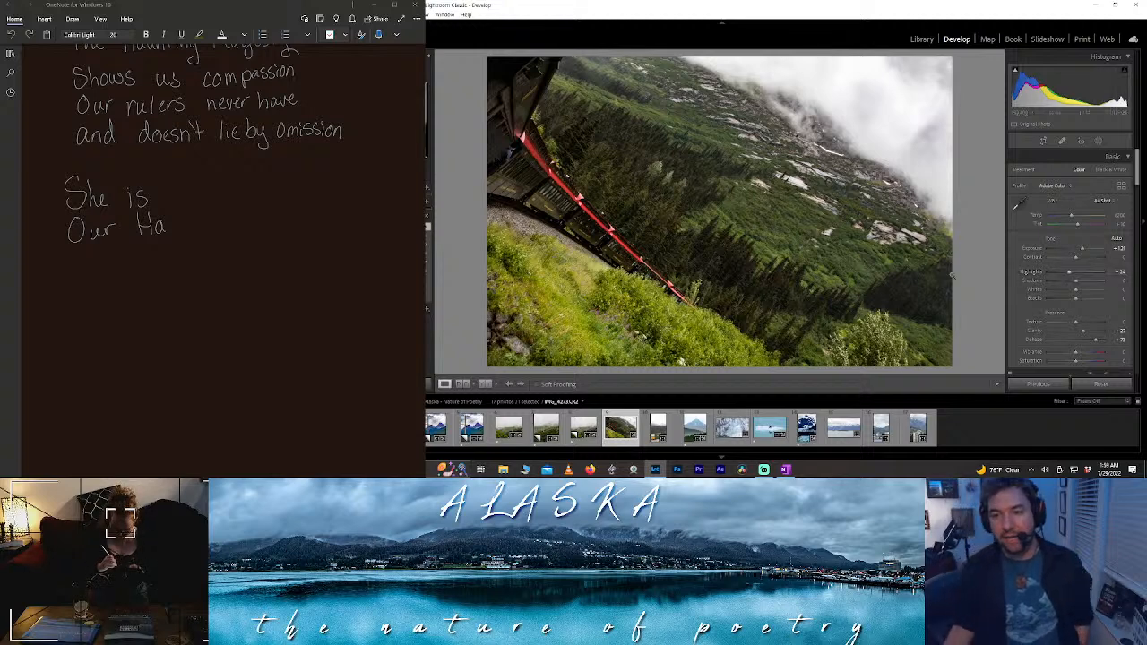
- Switch to OneNote and continue handwriting the word "Haunting" in the poem's last line
left_click_drag(167, 221, 199, 229)
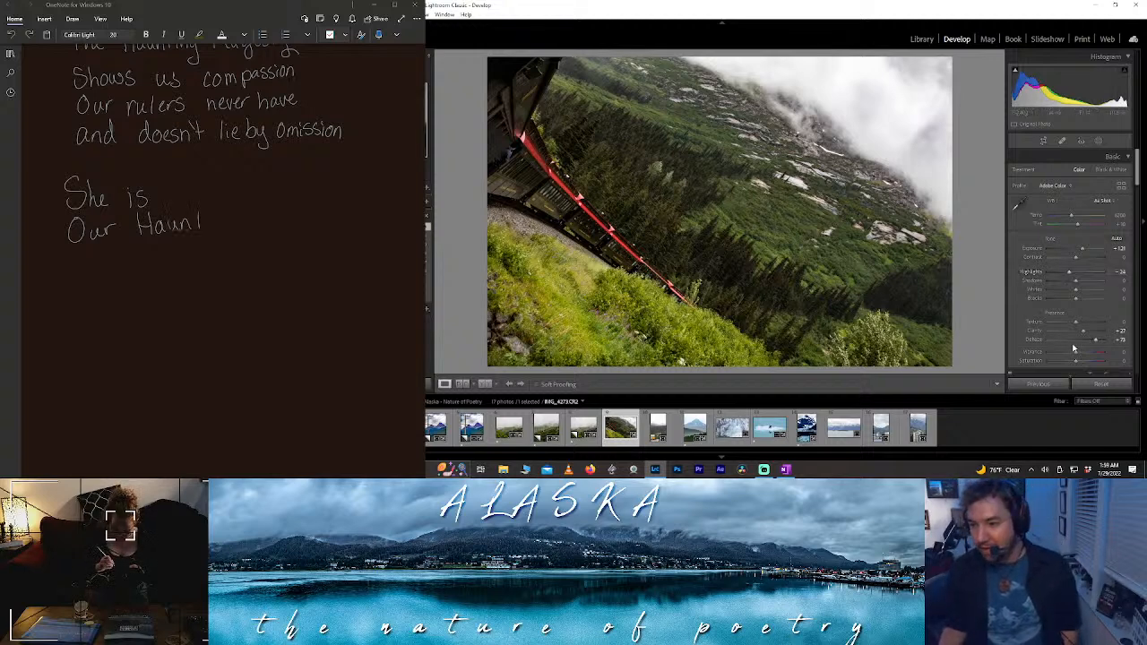
- Back in Lightroom Classic, try darker blacks, reset them to 0, and raise the train photo's shadows to 50
left_click_drag(1076, 298, 1068, 300)
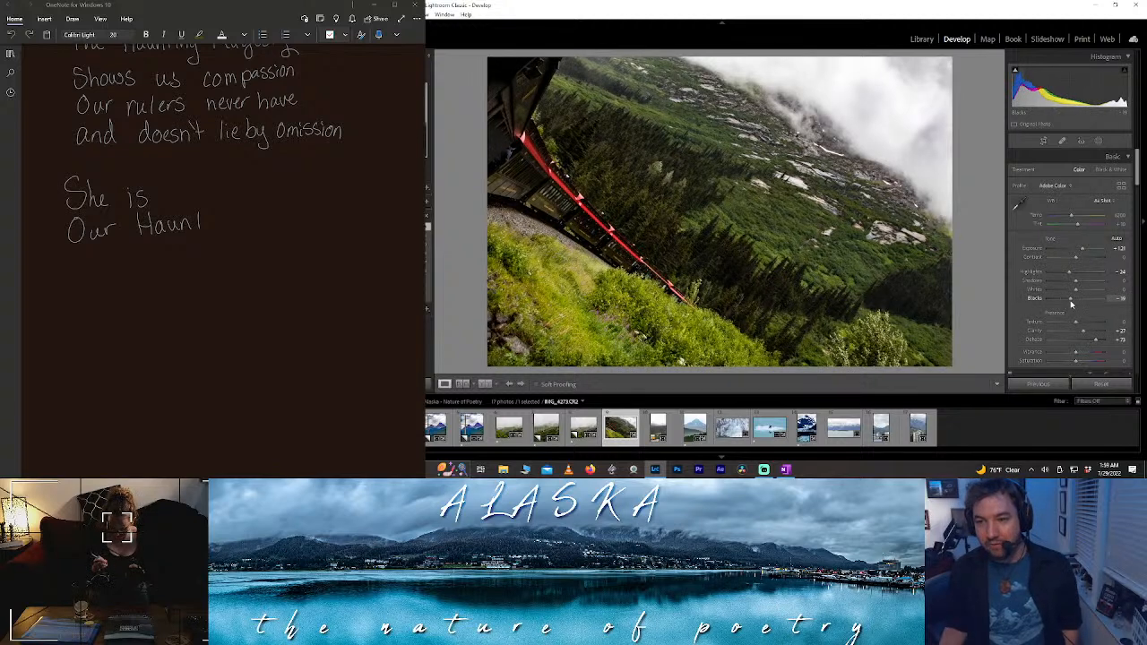
double_click(1071, 306)
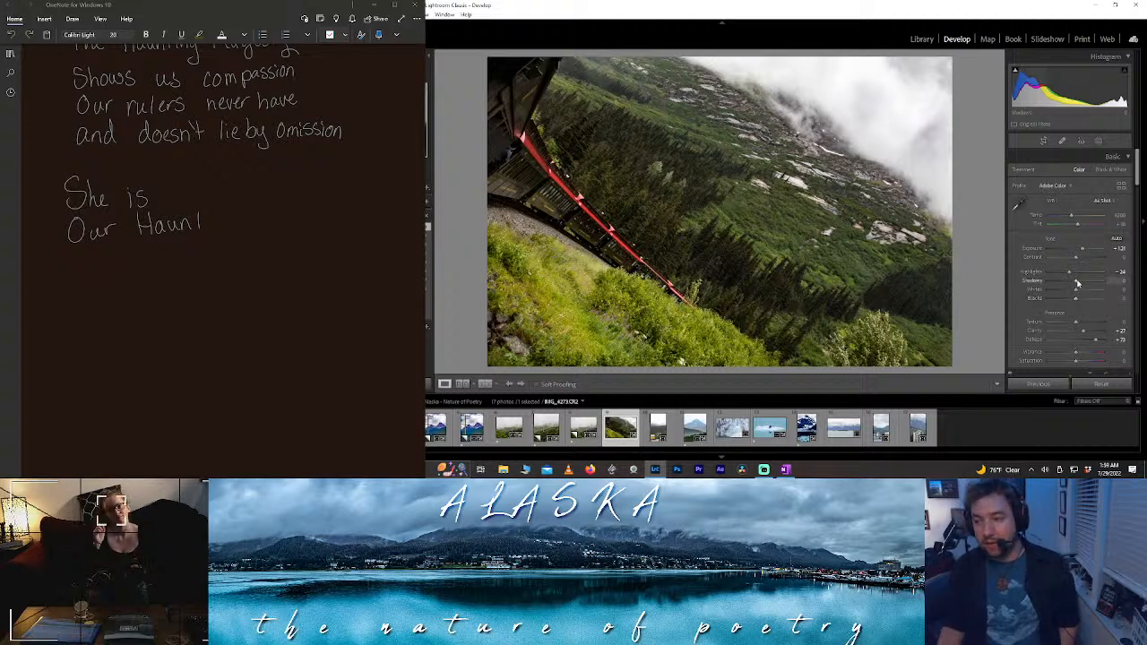
left_click_drag(1077, 285, 1089, 286)
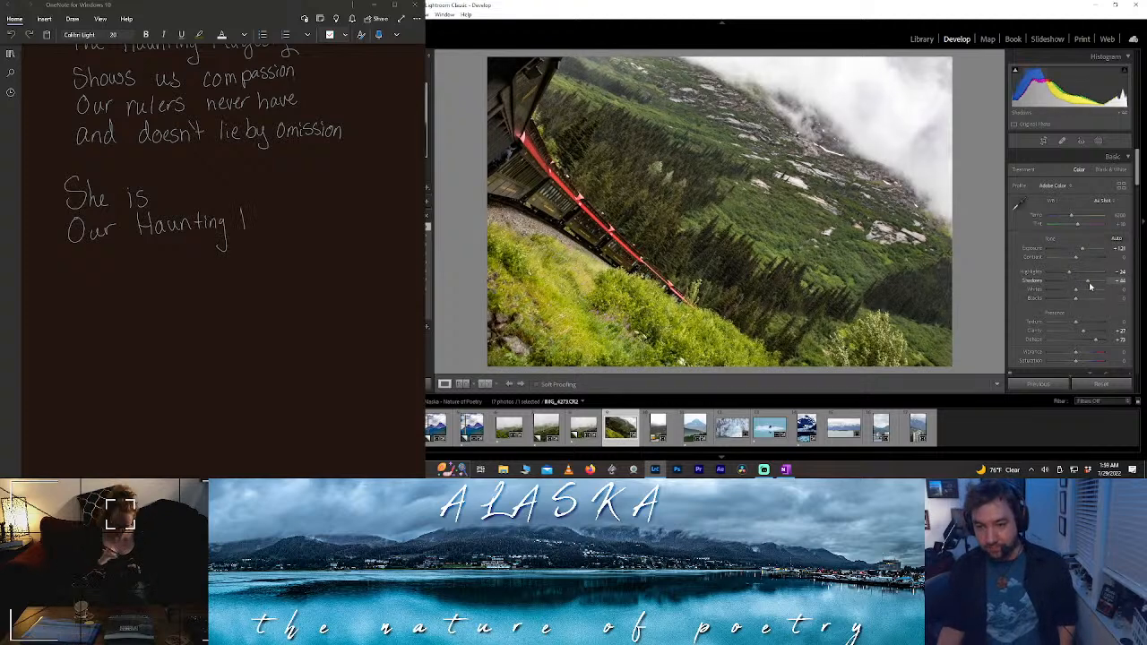
double_click(1090, 286)
left_click(1090, 286)
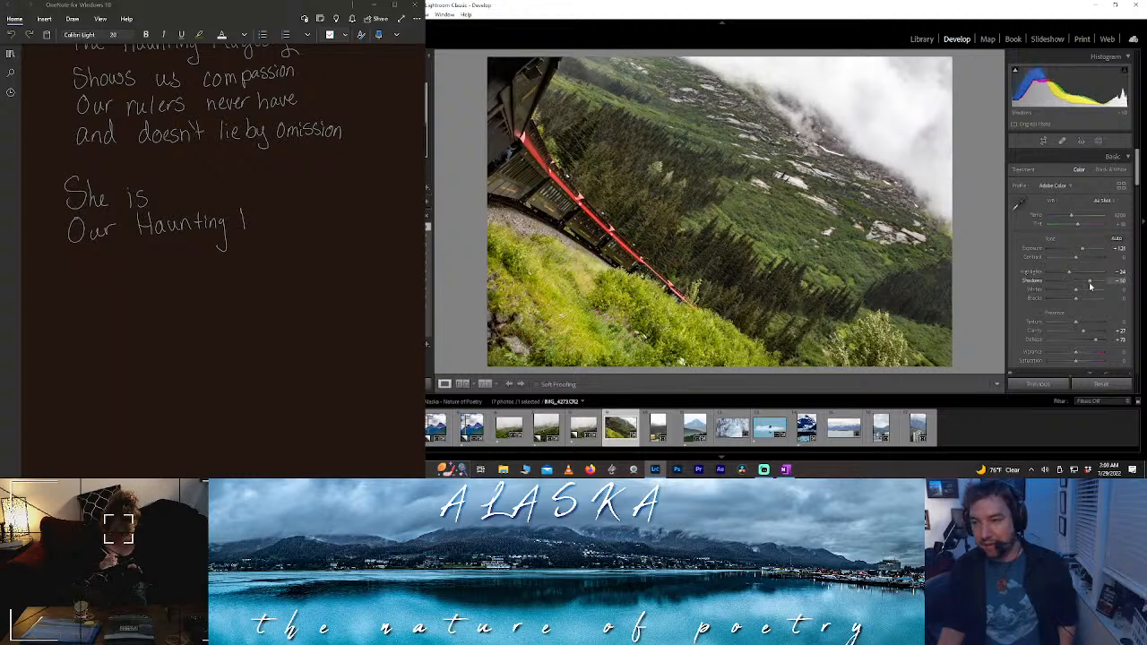
- Reduce the train photo's shadows to 34 and darken its blacks slightly
left_click_drag(1090, 286, 1085, 286)
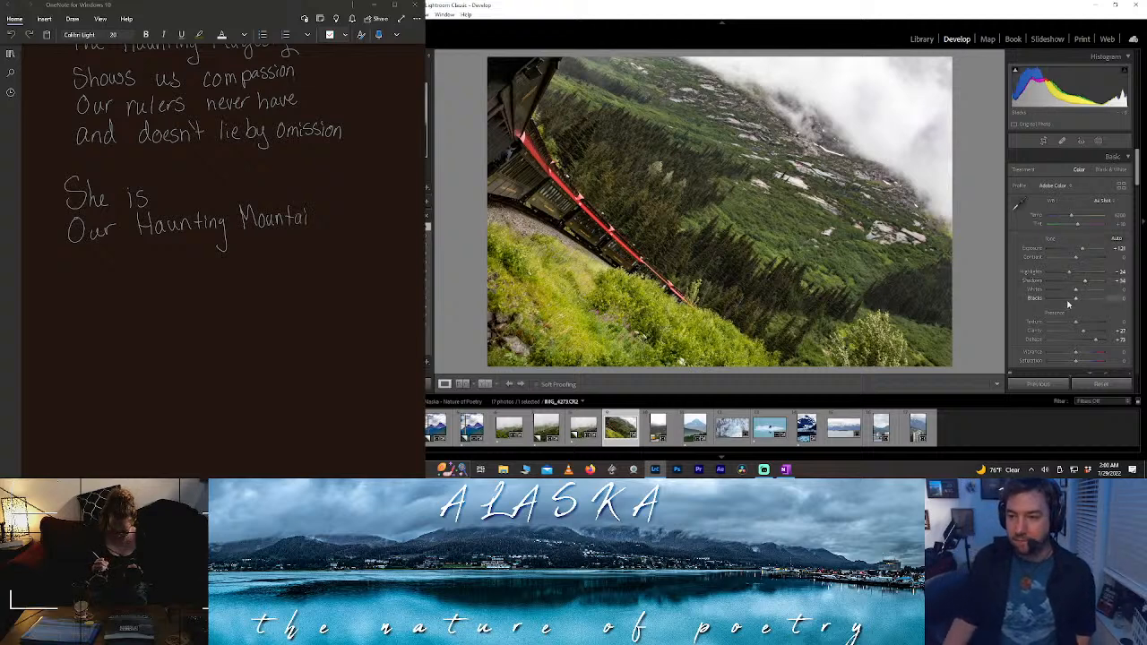
left_click_drag(1077, 302, 1071, 300)
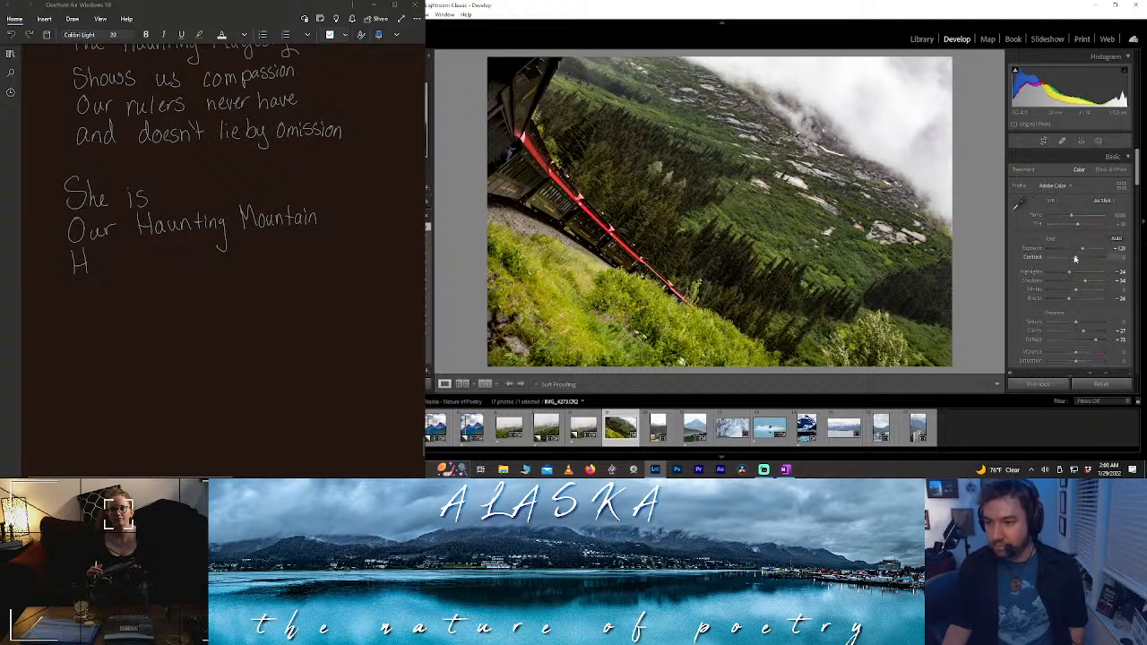
- Try changing the train photo's yellow saturation and yellow luminance in the HSL adjustments
scroll(1127, 208, "down", 5)
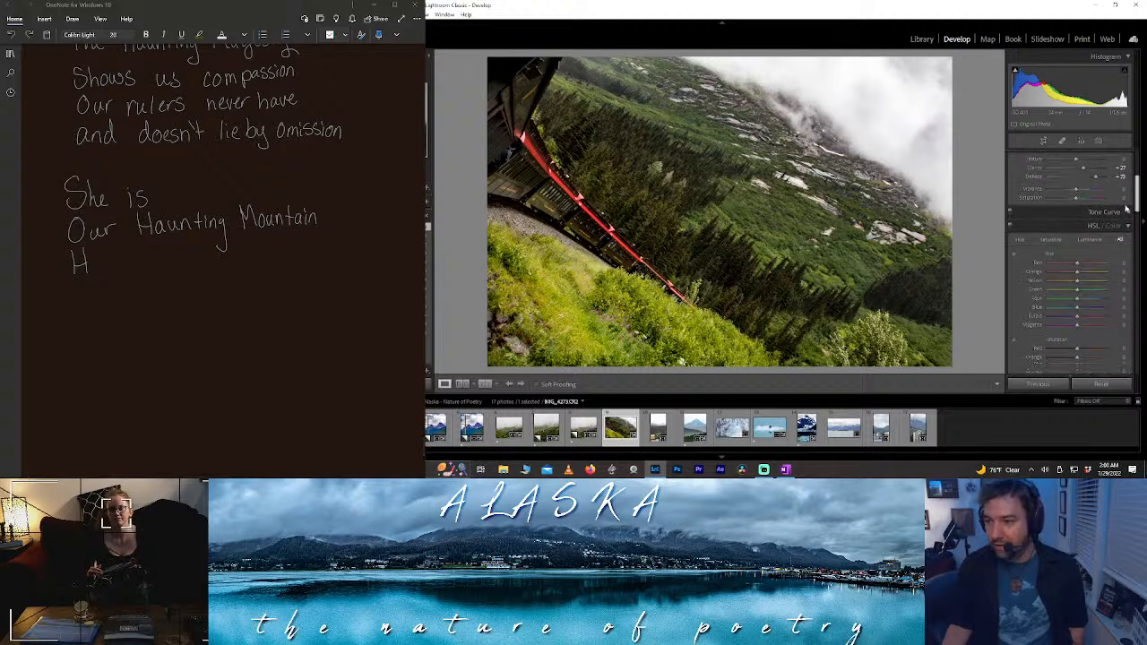
scroll(1127, 207, "down", 4)
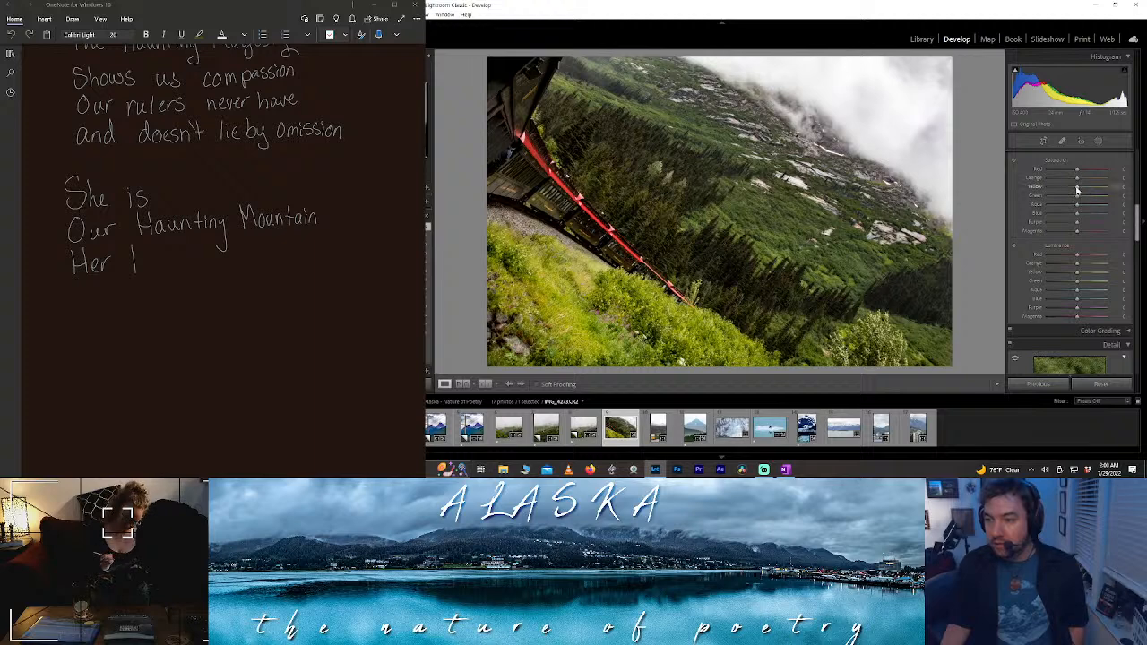
left_click_drag(1077, 189, 1088, 196)
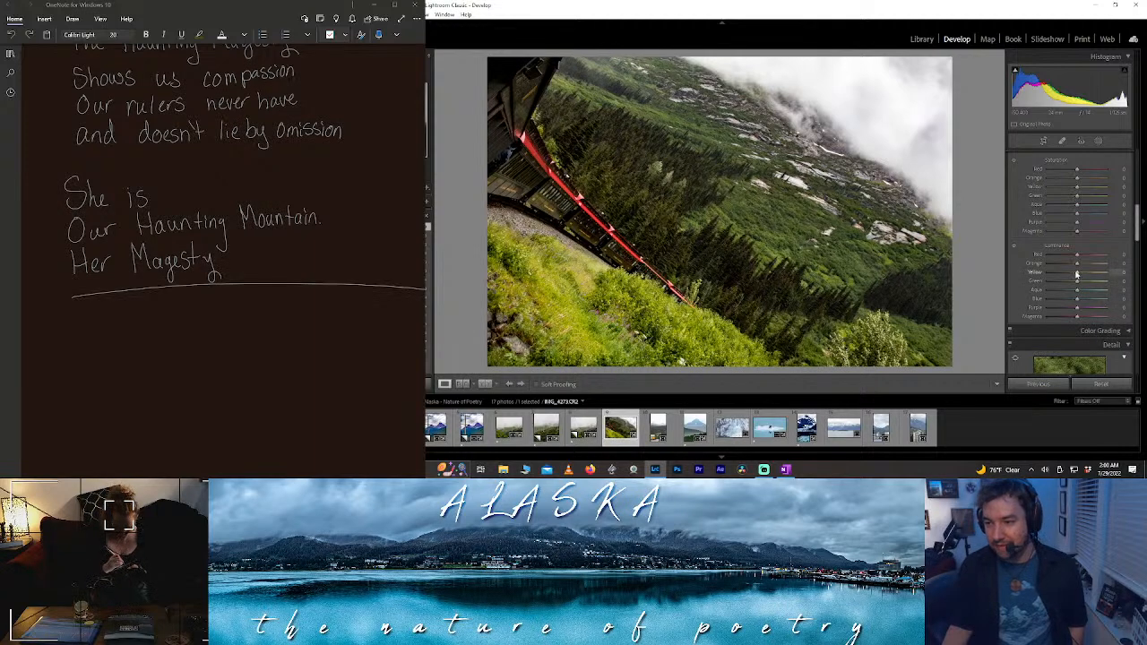
left_click_drag(1078, 273, 1066, 274)
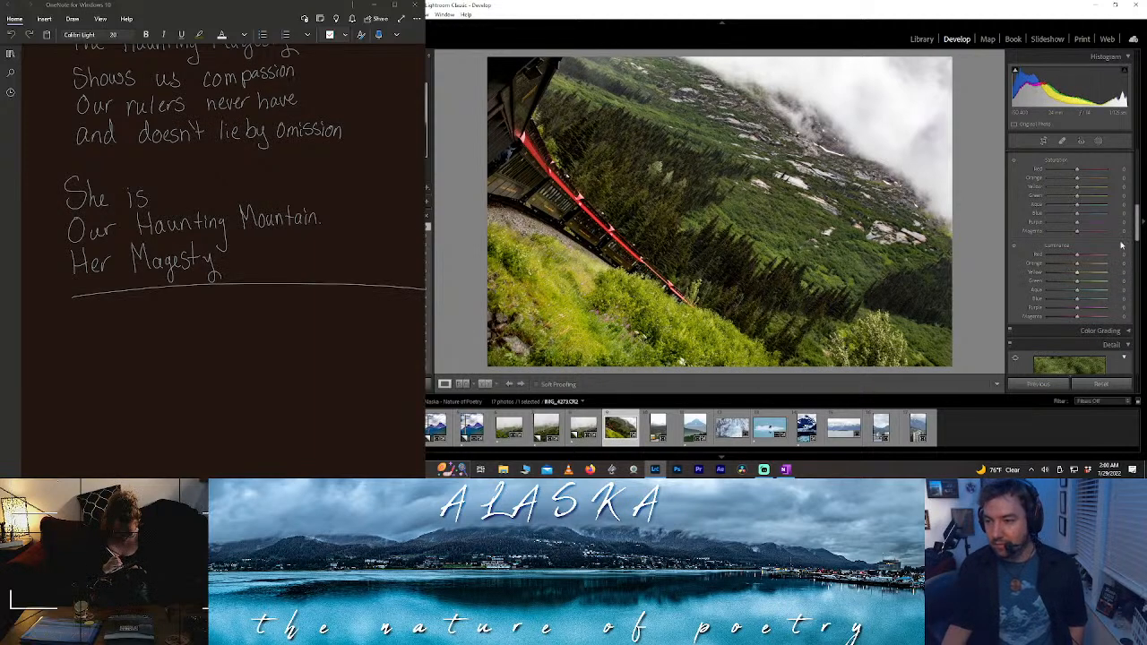
- Shift the yellow hue to 35 and the green hue to -43, and try a lower yellow saturation before resetting it
scroll(1070, 260, "up", 3)
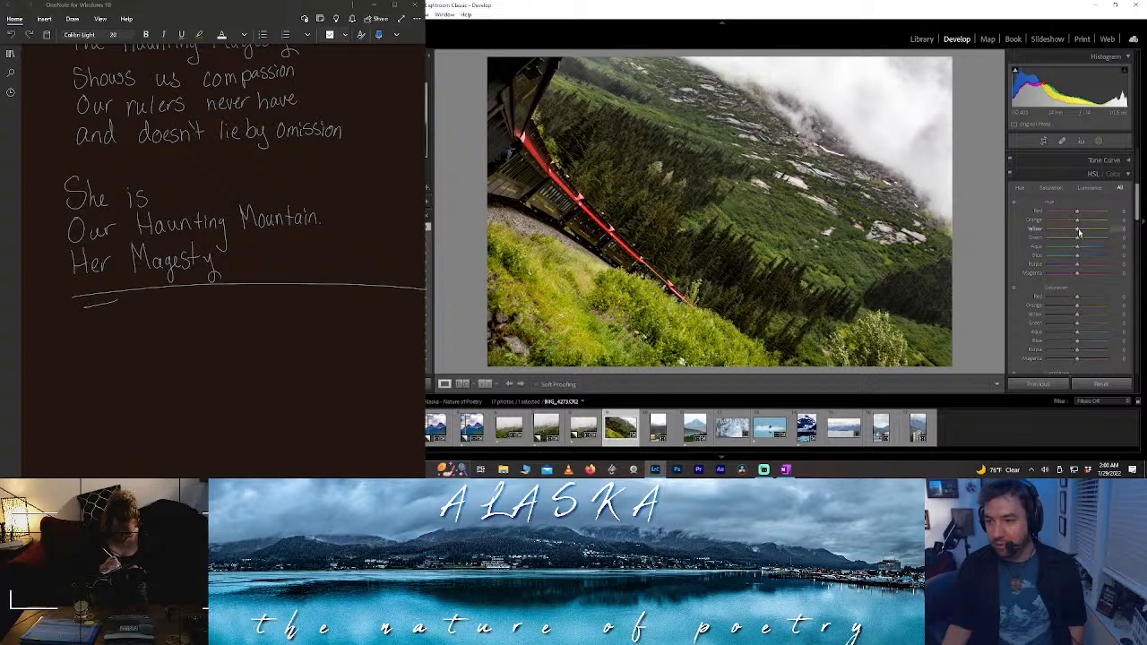
left_click_drag(1068, 231, 1086, 234)
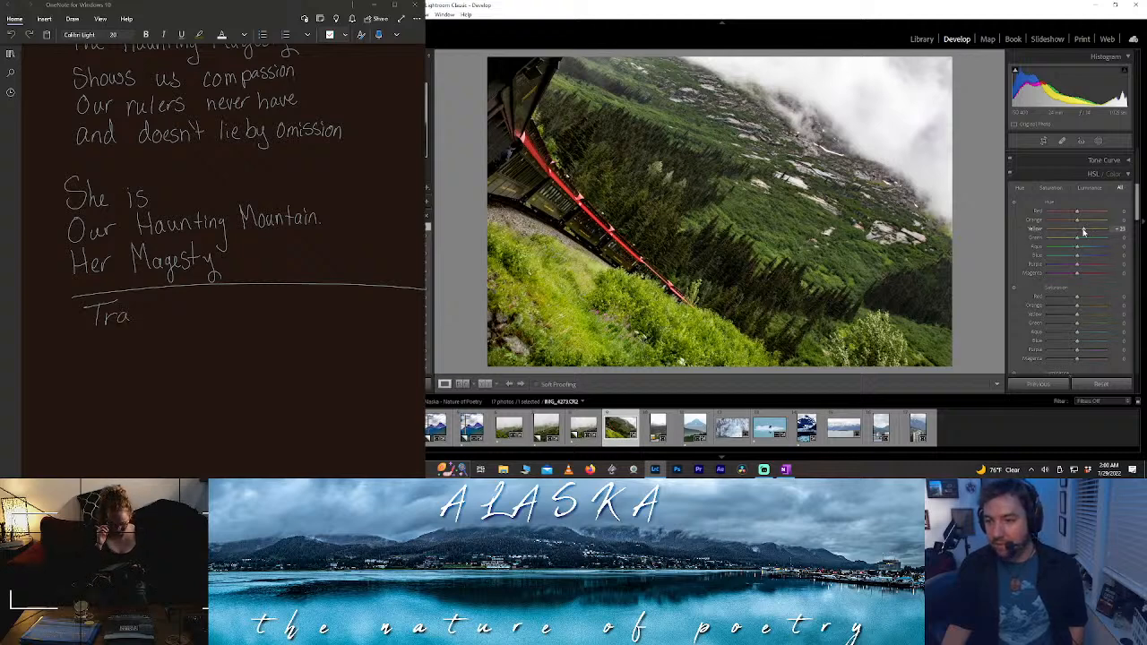
mouse_move(1082, 231)
left_mouse_down()
mouse_move(1097, 238)
mouse_move(1064, 243)
left_mouse_up()
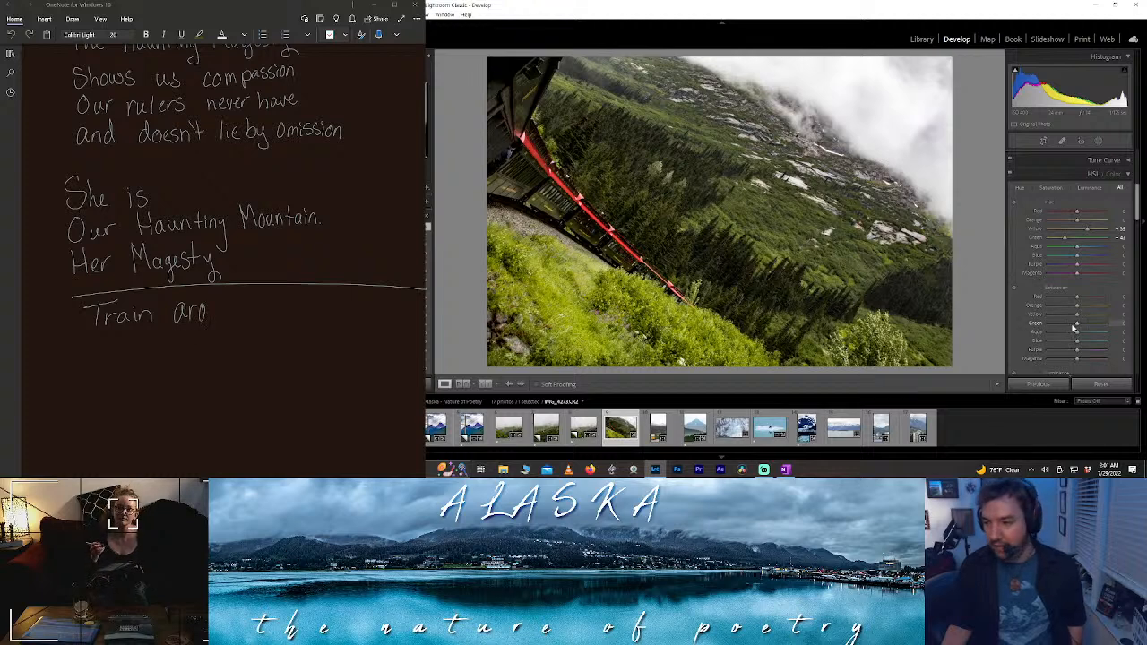
left_click_drag(1076, 315, 1064, 317)
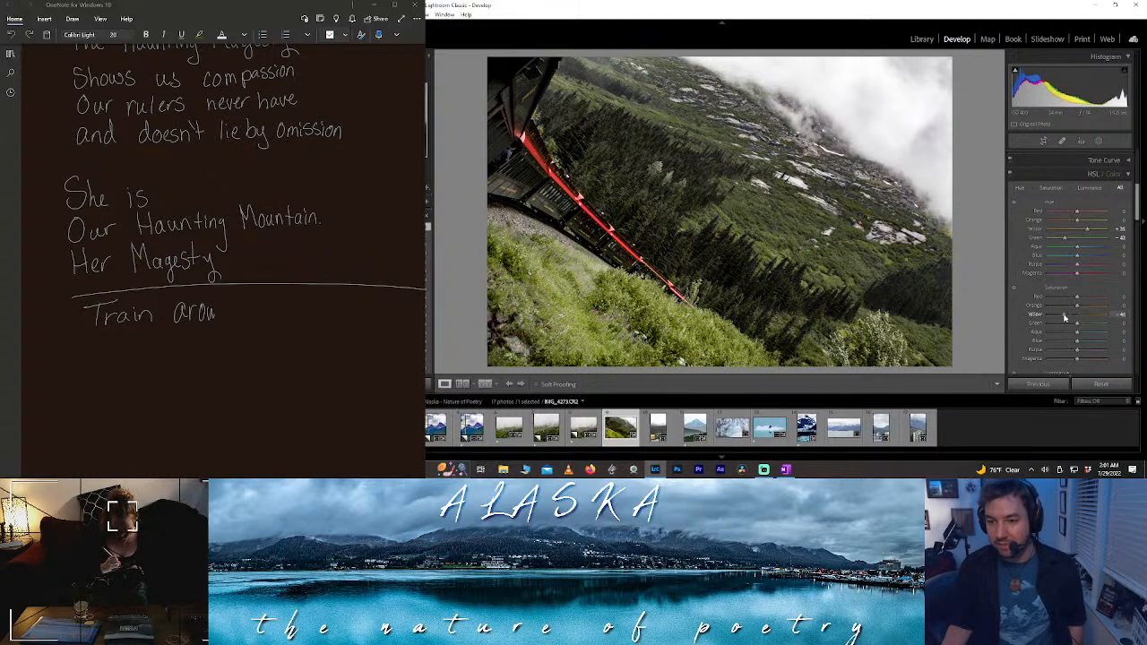
double_click(1064, 317)
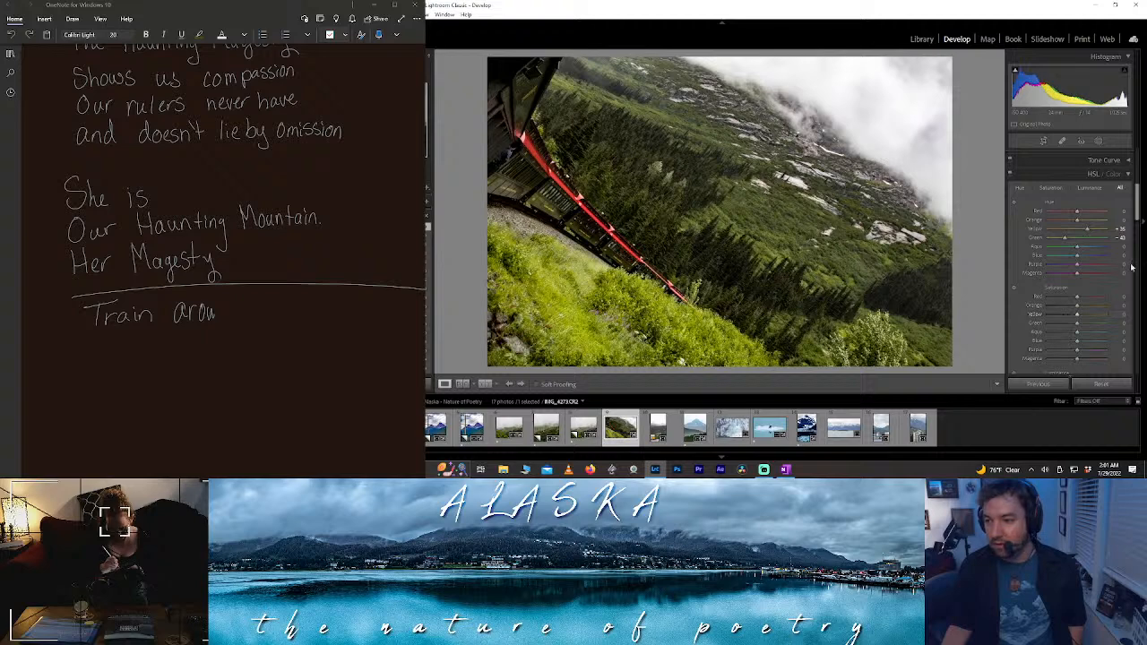
- Lower the train photo's yellow luminance to -15 and raise its red saturation to 51
left_click_drag(1139, 228, 1139, 253)
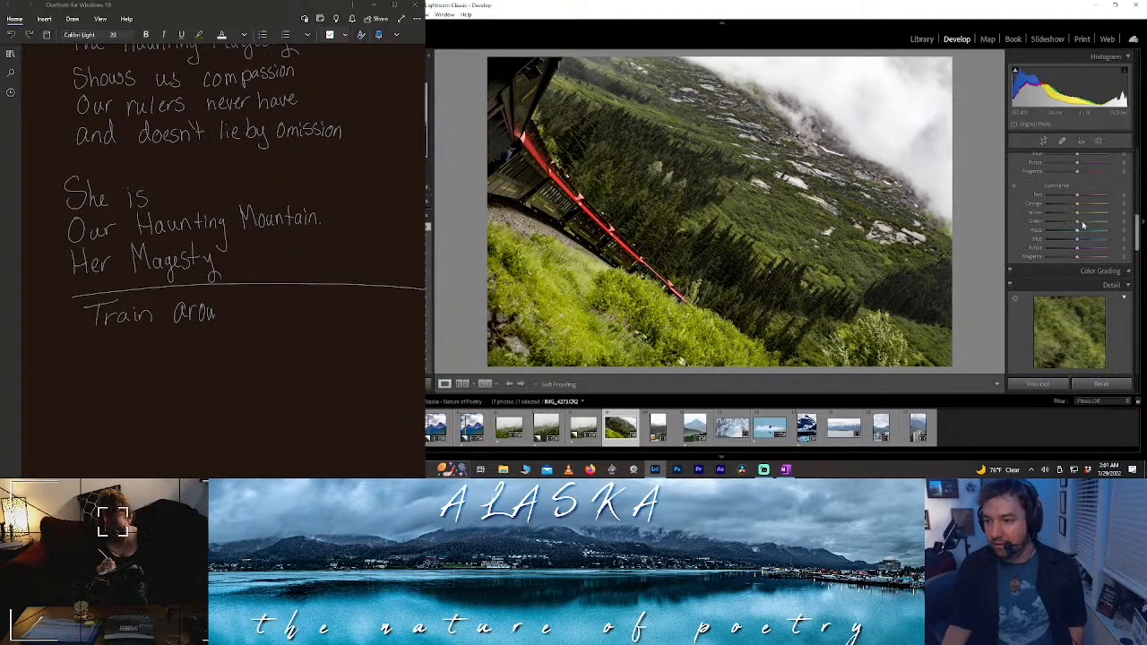
mouse_move(1077, 216)
left_mouse_down()
mouse_move(1067, 217)
mouse_move(1100, 223)
mouse_move(1069, 224)
mouse_move(1079, 222)
left_mouse_up()
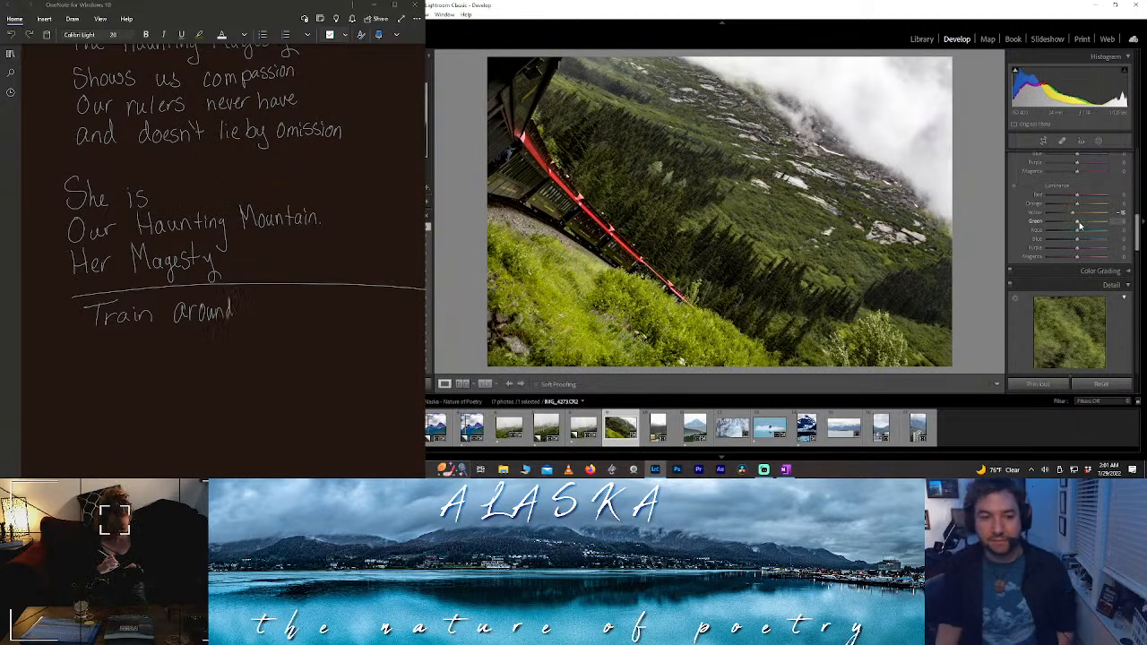
double_click(1078, 222)
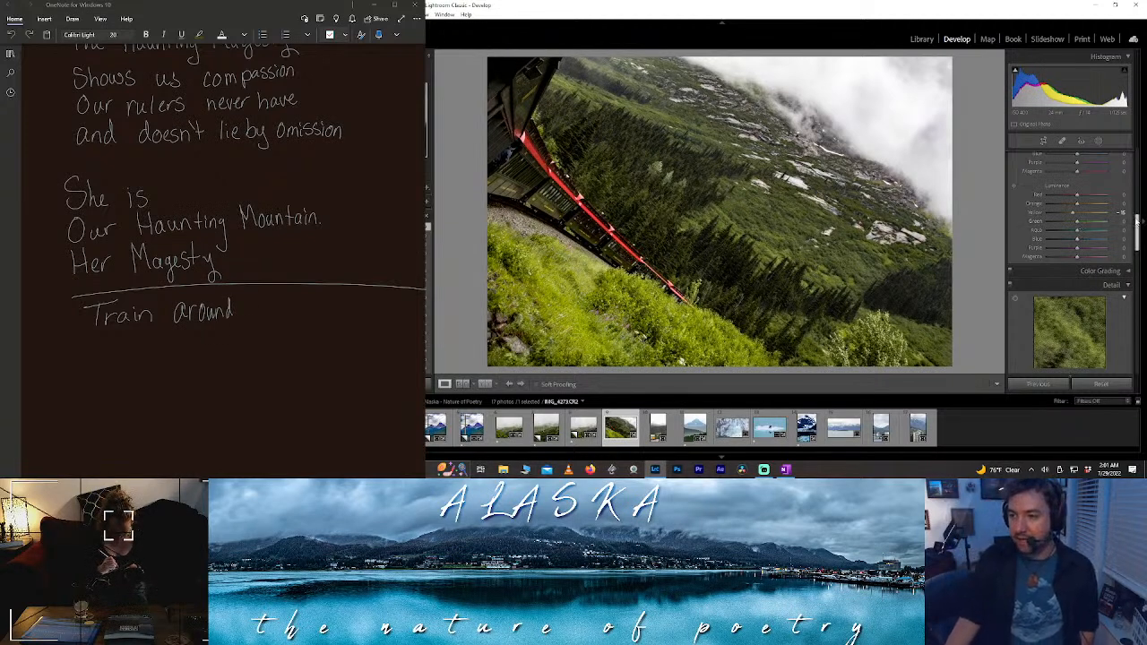
left_click_drag(1136, 219, 1136, 200)
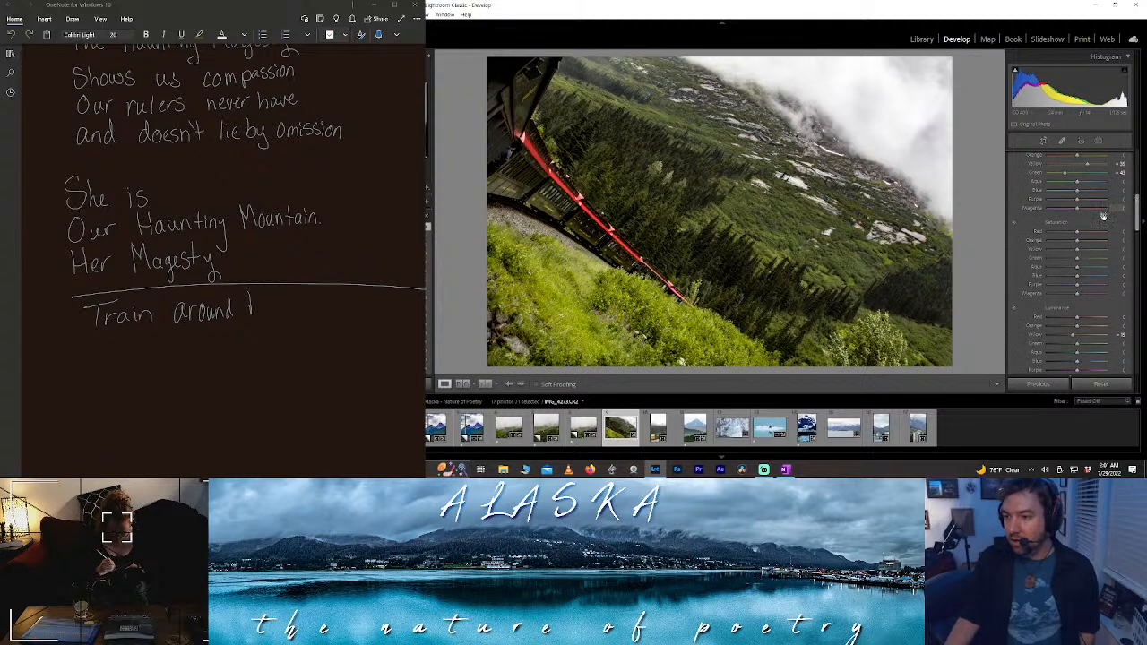
mouse_move(1077, 234)
left_mouse_down()
mouse_move(1111, 236)
mouse_move(1072, 240)
mouse_move(1108, 236)
mouse_move(1096, 236)
left_mouse_up()
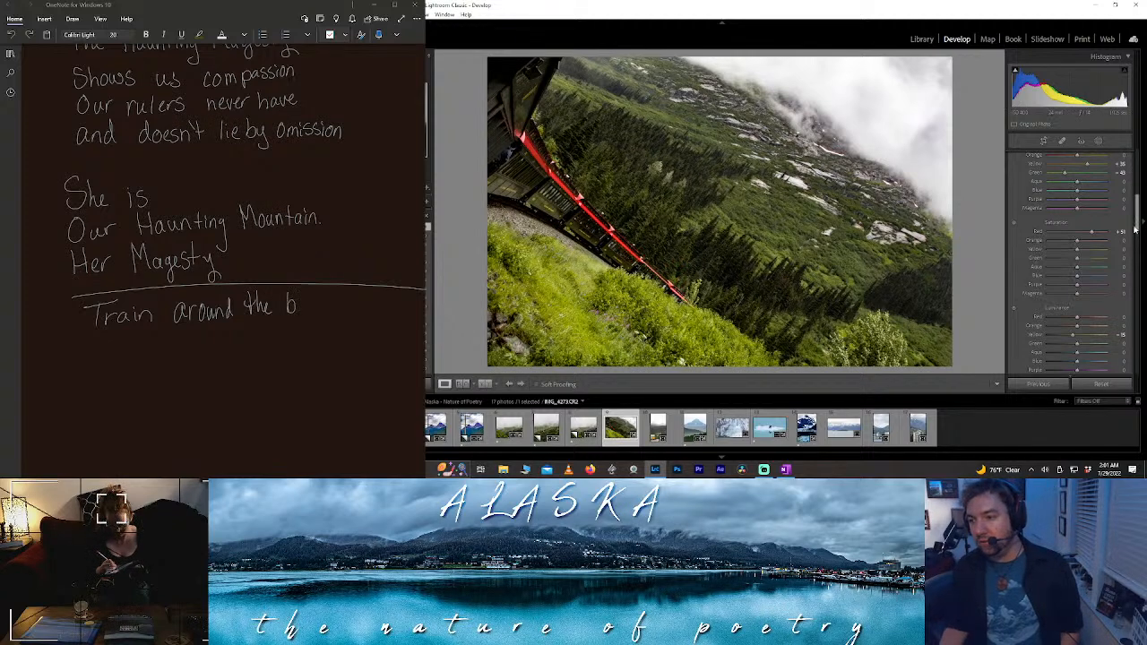
- Return to the basic tone adjustments and deepen the train photo's blacks to about -44
left_click_drag(1136, 229, 1136, 193)
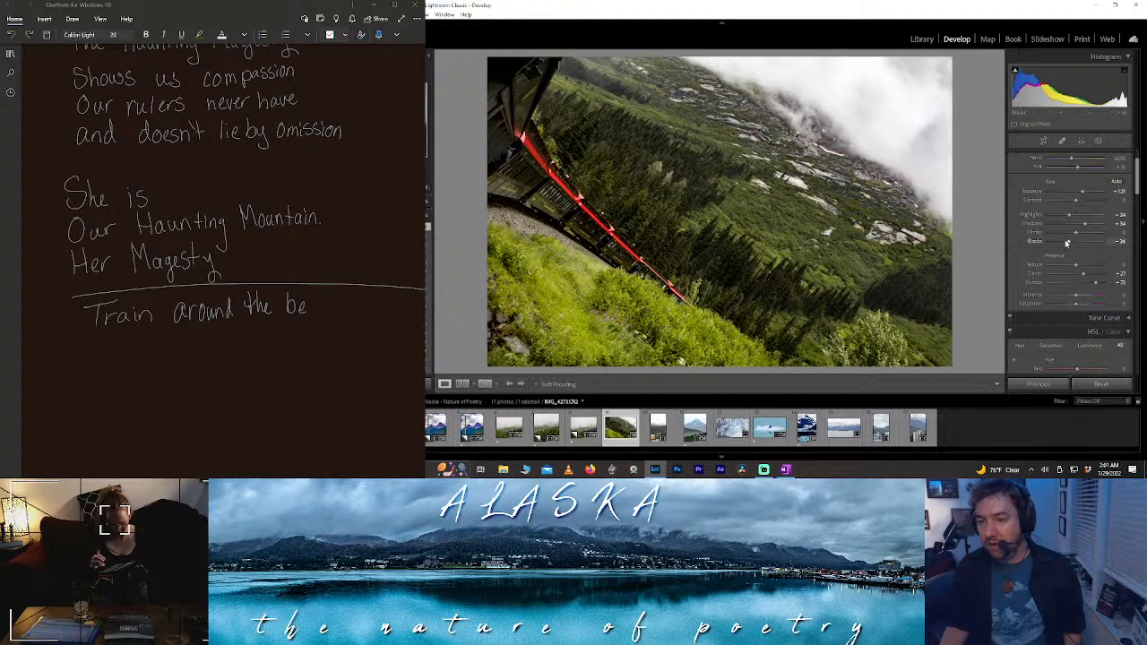
left_click_drag(1068, 242, 1065, 243)
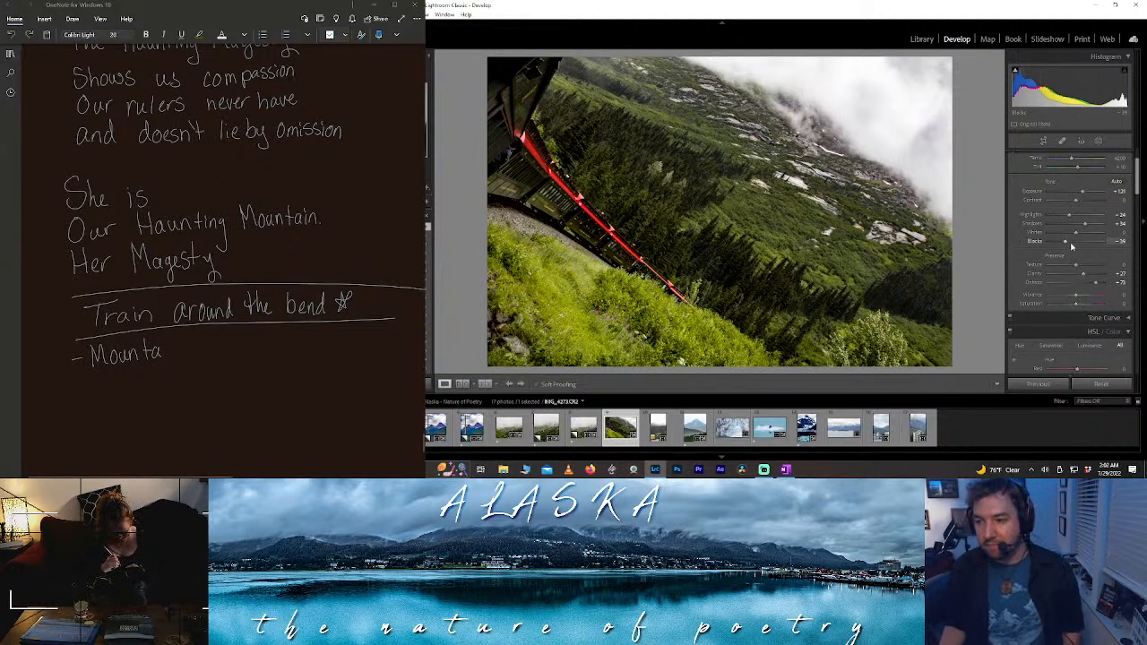
left_click_drag(1065, 244, 1063, 243)
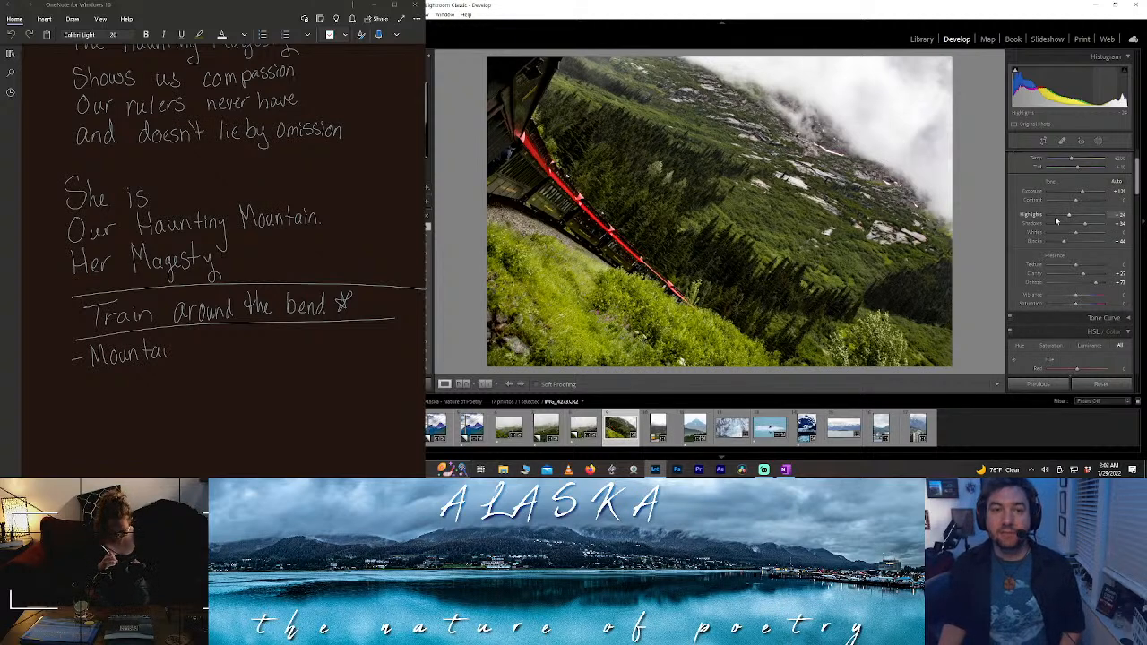
- Boost the orange saturation to 92, yellow to about 74 and blue to 54, and test the aqua saturation
left_click_drag(1137, 189, 1110, 275)
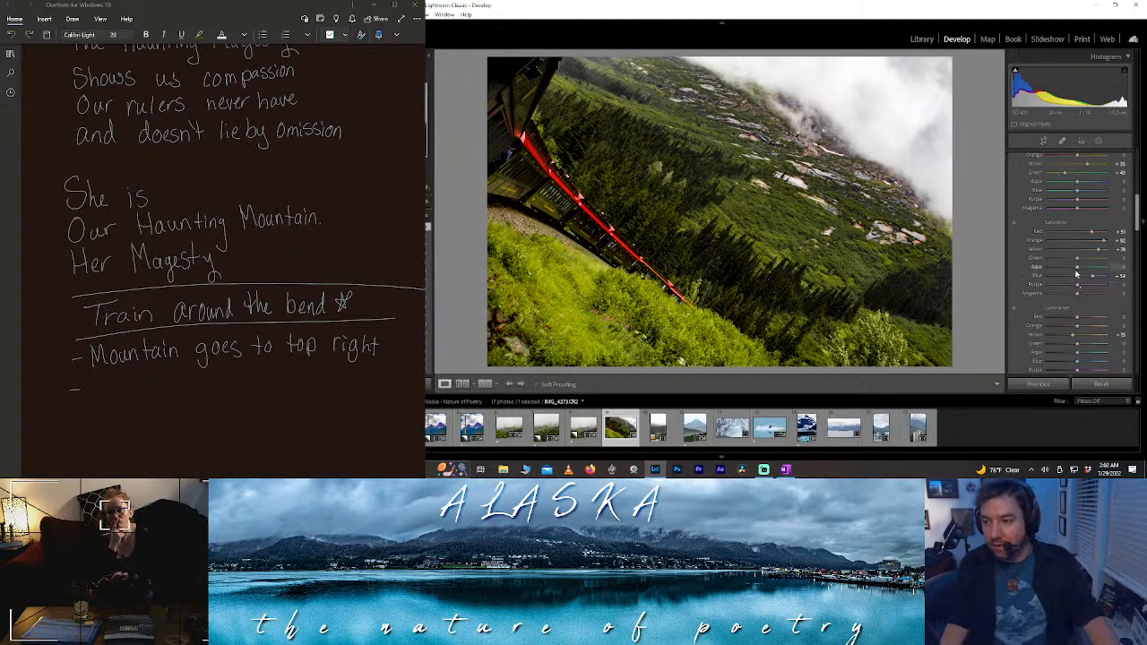
left_click_drag(1076, 267, 1128, 276)
left_click_drag(1088, 271, 1084, 273)
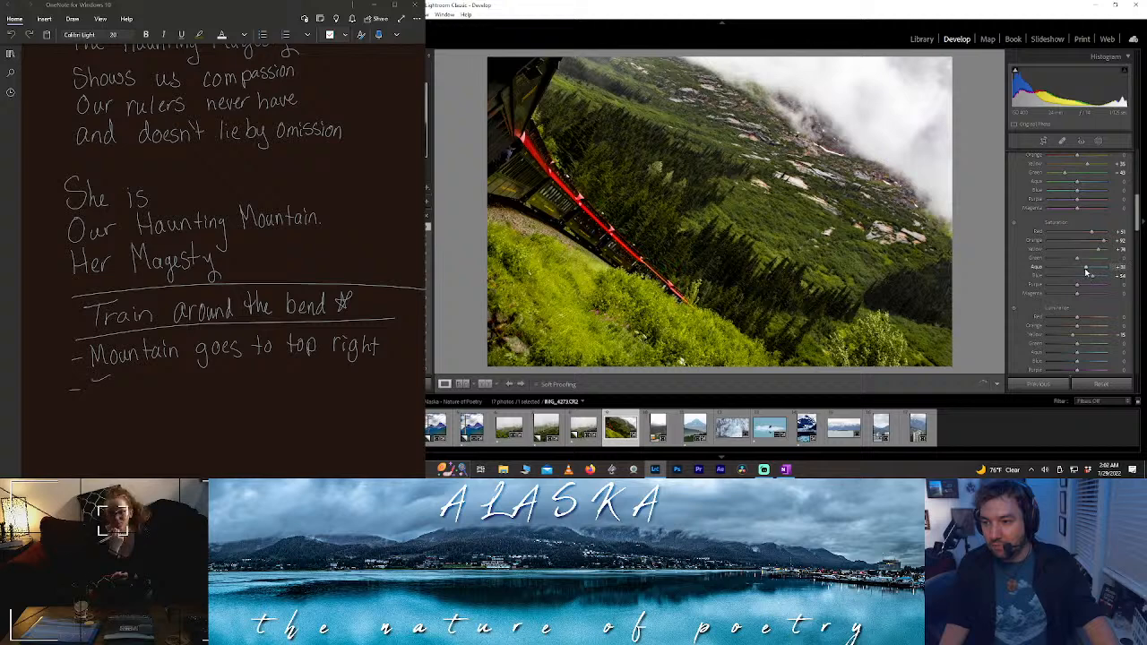
scroll(163, 253, "down", 5)
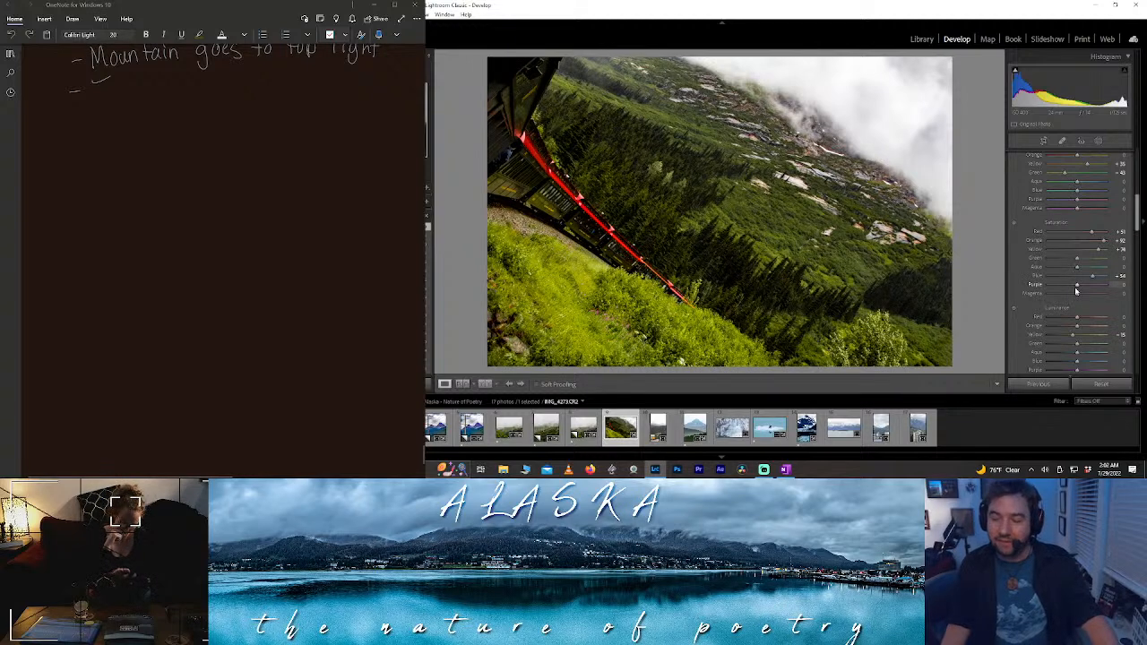
- Test the purple and magenta saturation extremes, and set purple to 54 and magenta to 82
left_click_drag(1076, 289, 1117, 294)
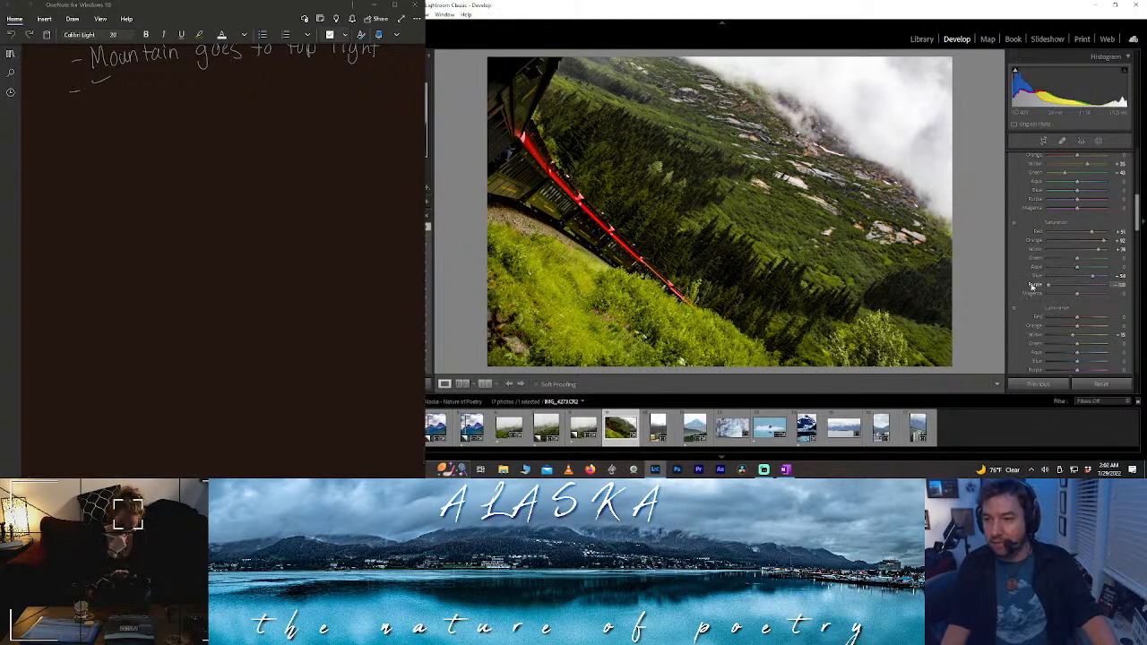
left_click_drag(1032, 285, 1130, 303)
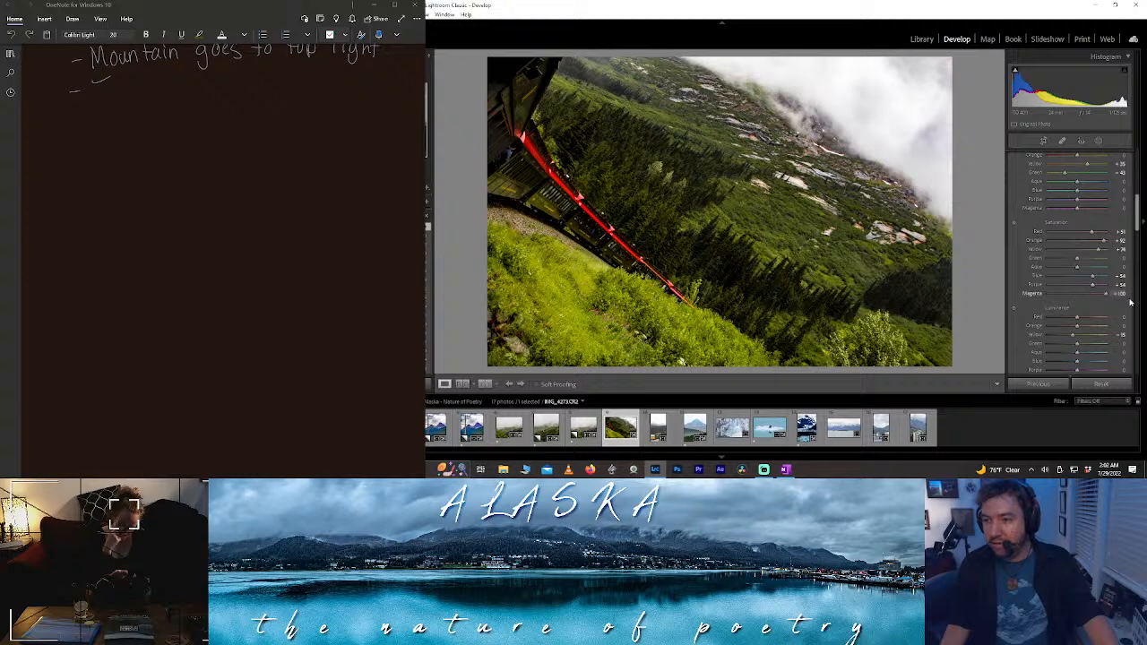
left_click_drag(1022, 293, 1101, 297)
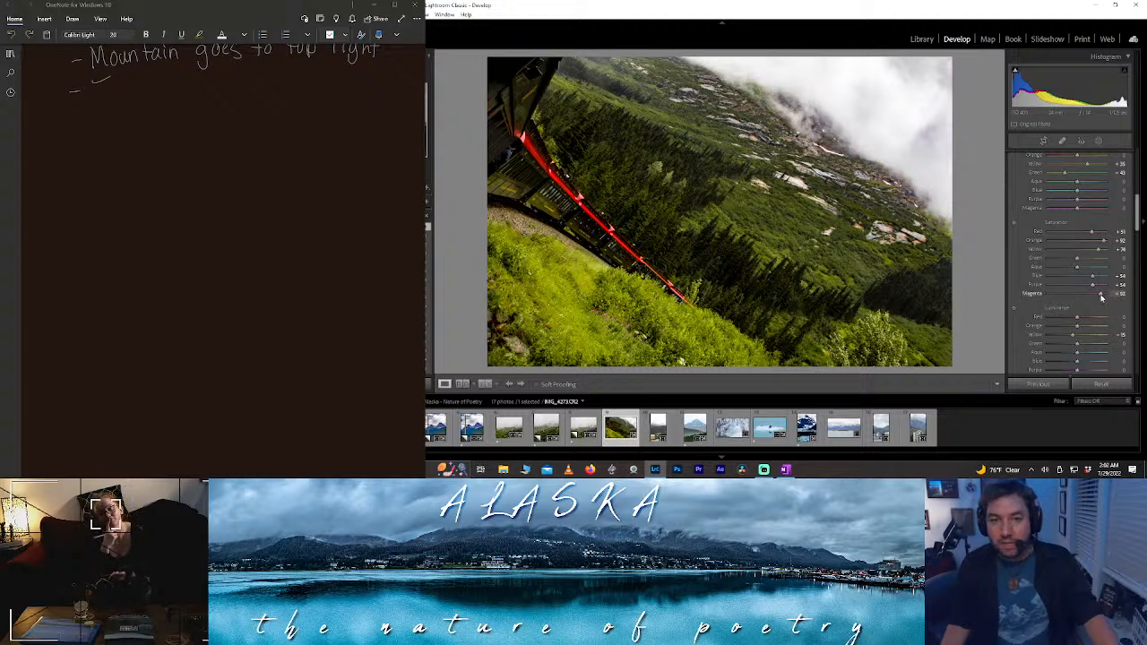
- Switch to OneNote and finish handwriting the bullet "Tilted image" in the train photo notes
scroll(1135, 231, "down", 1)
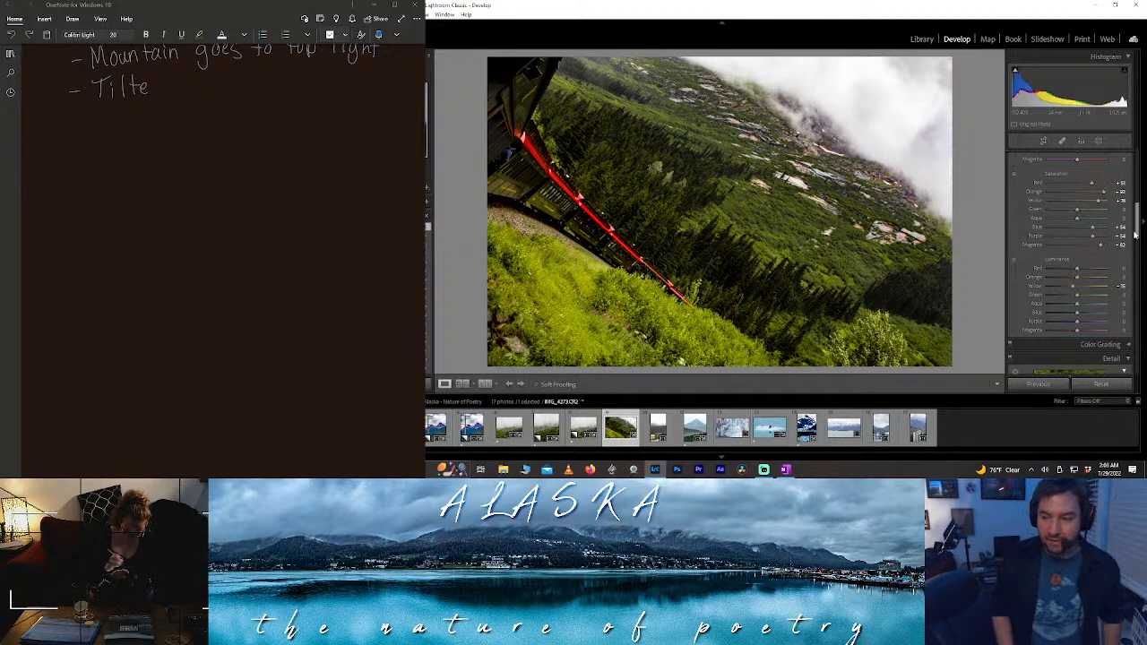
type("d")
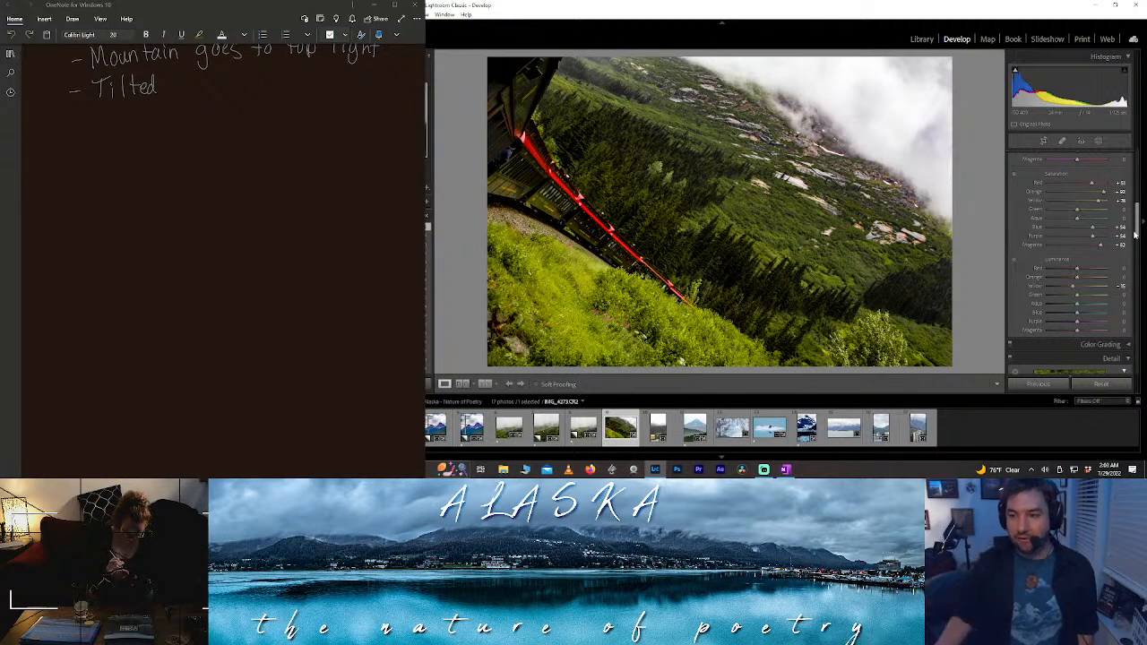
type(" image")
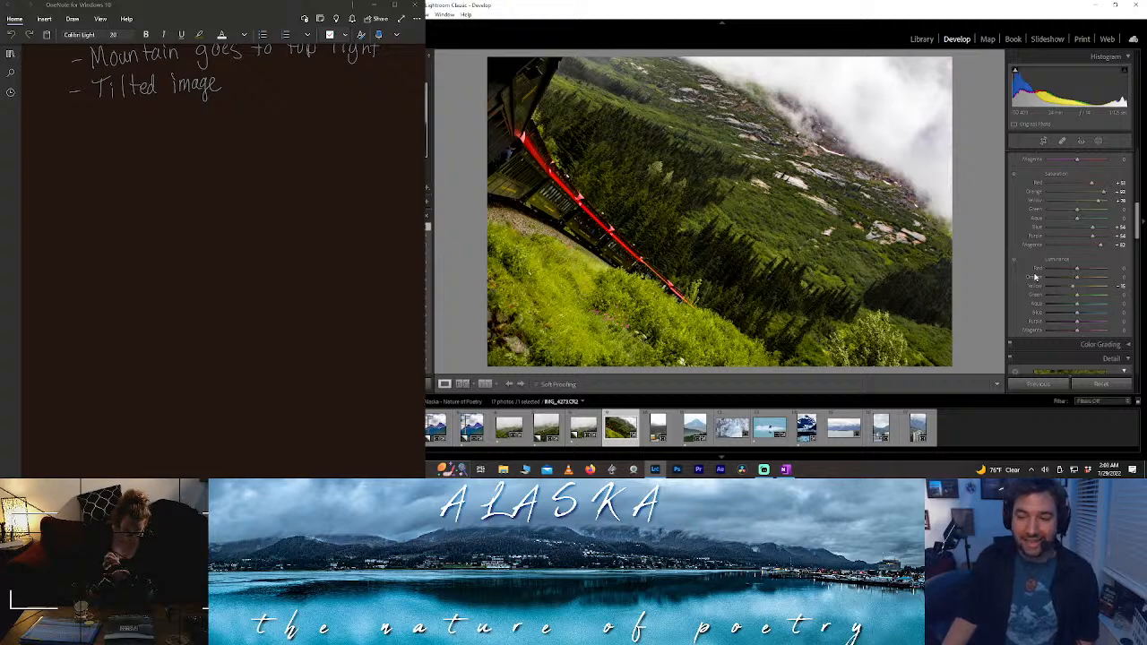
- Set green luminance to about 46 and blue luminance to about -46 in Lightroom Classic, and start a "train" bullet in OneNote
mouse_move(1076, 298)
left_mouse_down()
mouse_move(1056, 298)
mouse_move(1089, 303)
left_mouse_up()
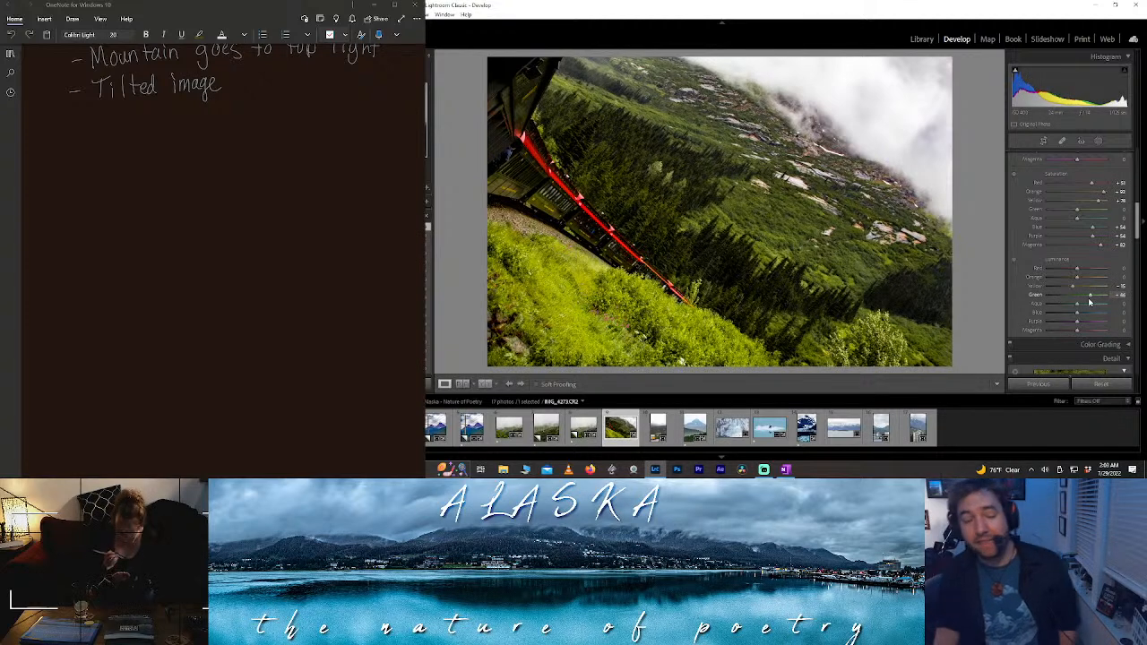
key("Return")
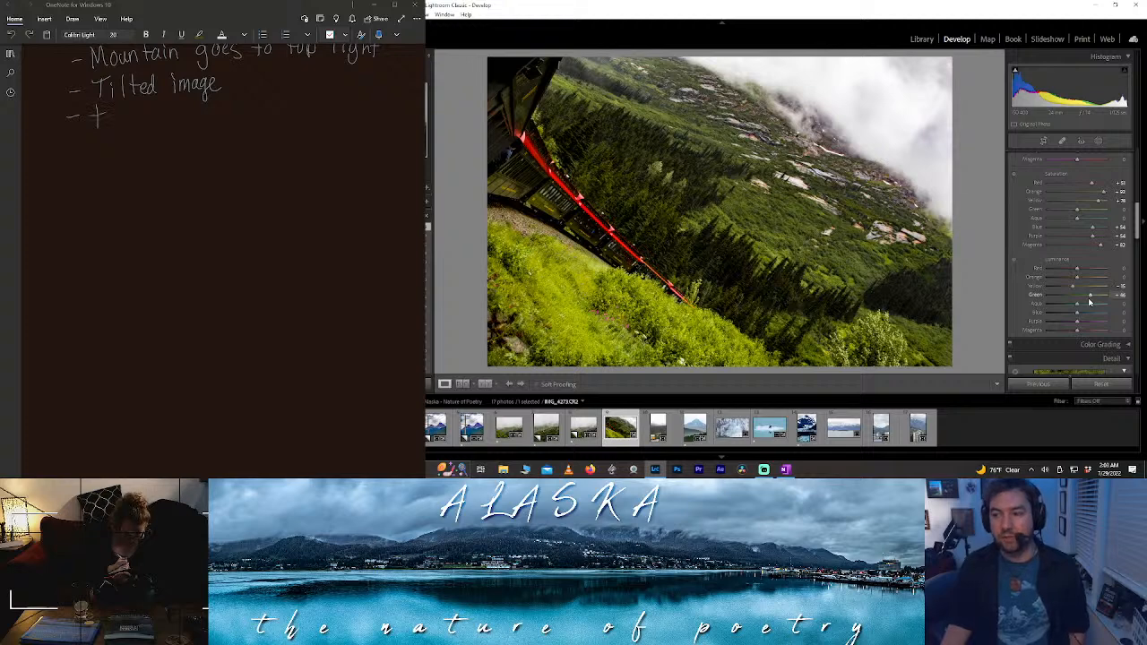
mouse_move(1077, 312)
left_mouse_down()
mouse_move(1113, 311)
mouse_move(1061, 312)
mouse_move(1104, 305)
mouse_move(1091, 309)
left_mouse_up()
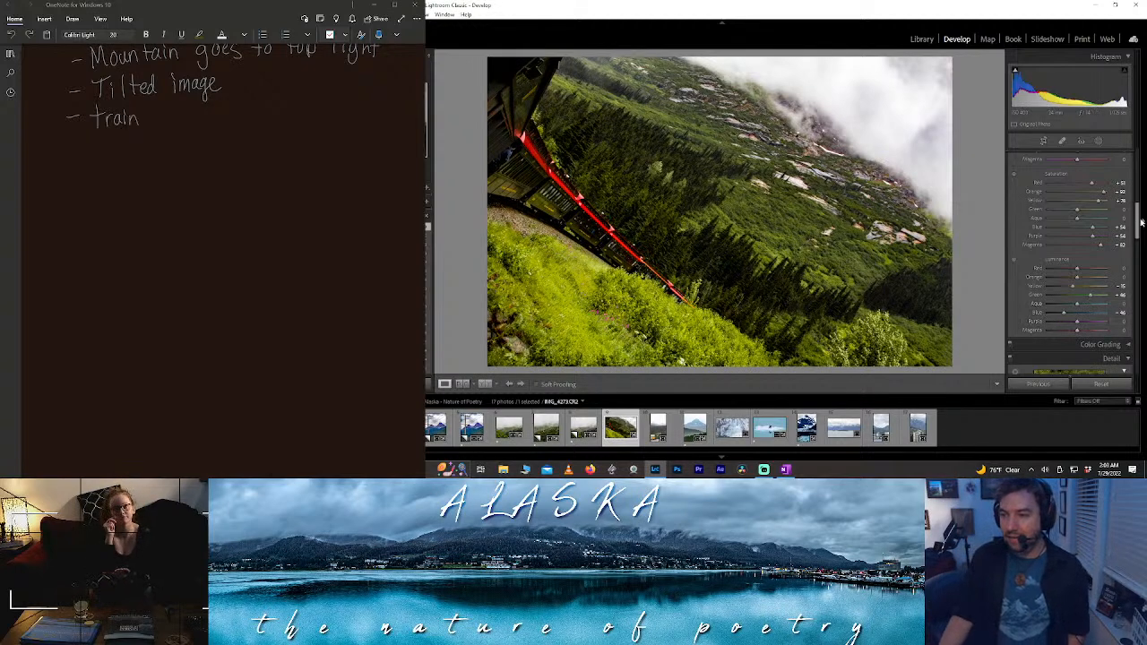
- Desaturate the train photo's yellows to about -66 and reduce the green luminance to about 31
left_click_drag(1077, 215, 1058, 202)
double_click(1066, 213)
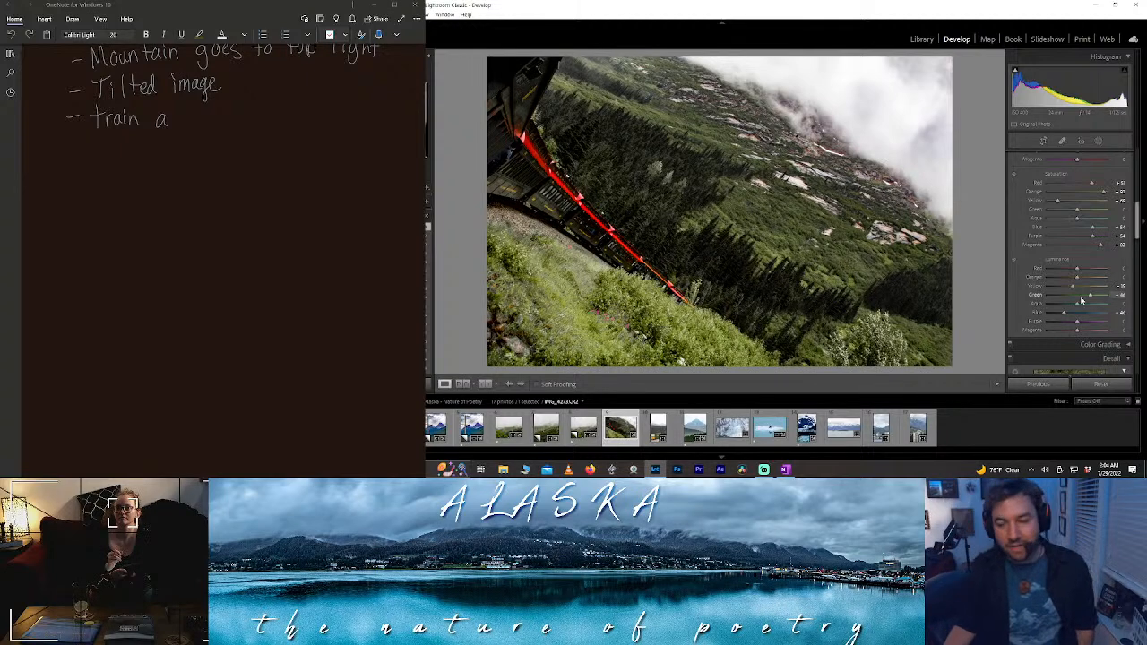
mouse_move(1093, 296)
left_mouse_down()
mouse_move(1103, 298)
mouse_move(1073, 300)
mouse_move(1086, 299)
left_mouse_up()
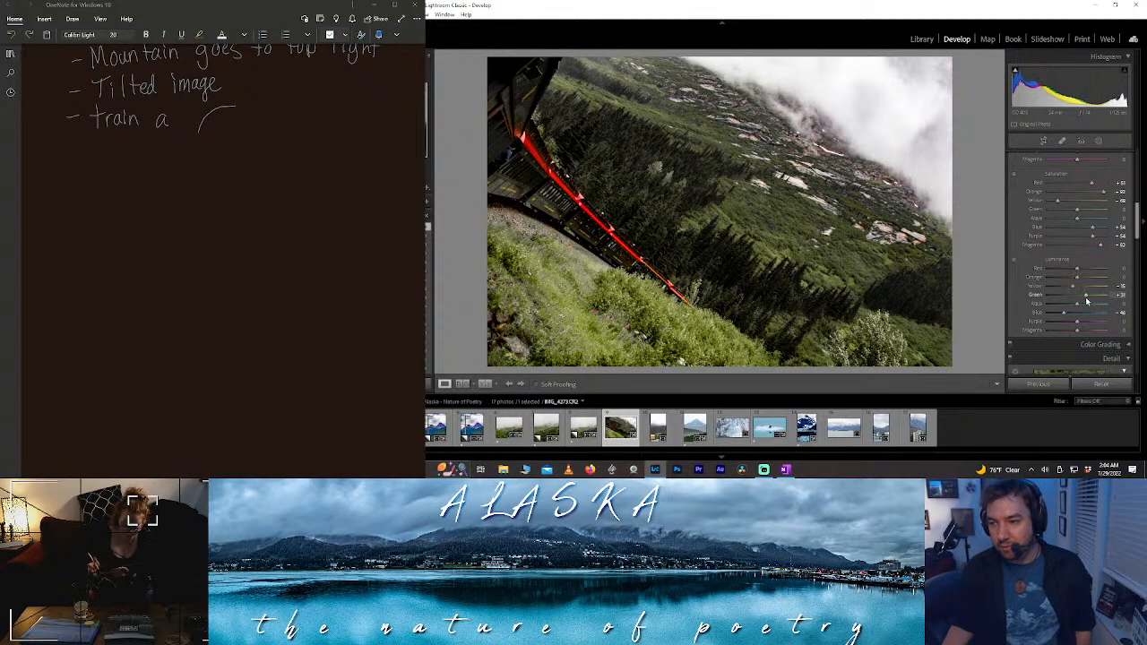
- Set the yellow saturation to about -80, the green saturation to about 45 and the red luminance to about -49
left_click_drag(1106, 211, 1056, 204)
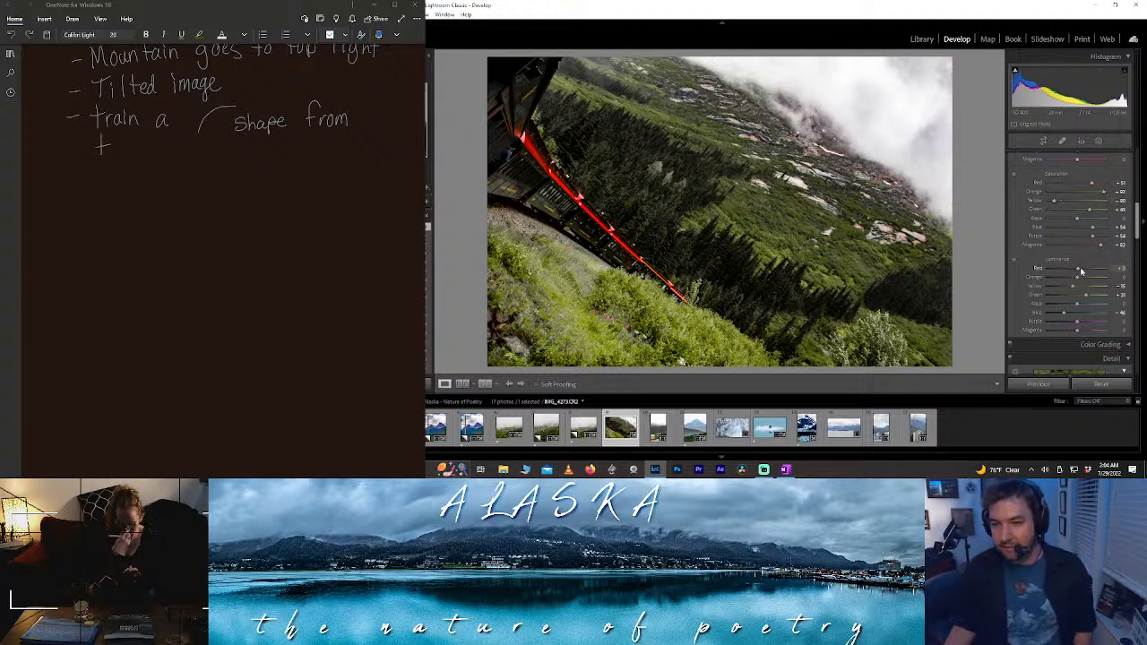
mouse_move(1077, 269)
left_mouse_down()
mouse_move(1120, 271)
mouse_move(1048, 271)
mouse_move(1065, 272)
left_mouse_up()
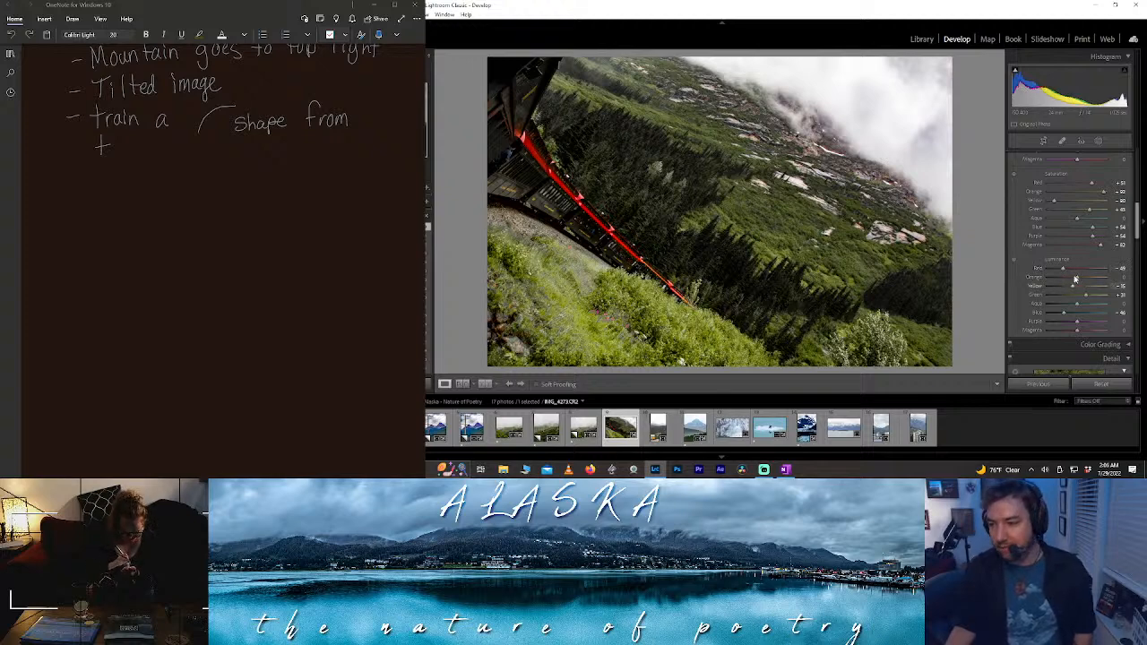
- Adjust the orange luminance of the train photo and lower the highlights to about -53
mouse_move(1133, 231)
left_mouse_down()
mouse_move(1135, 242)
mouse_move(1135, 218)
left_mouse_up()
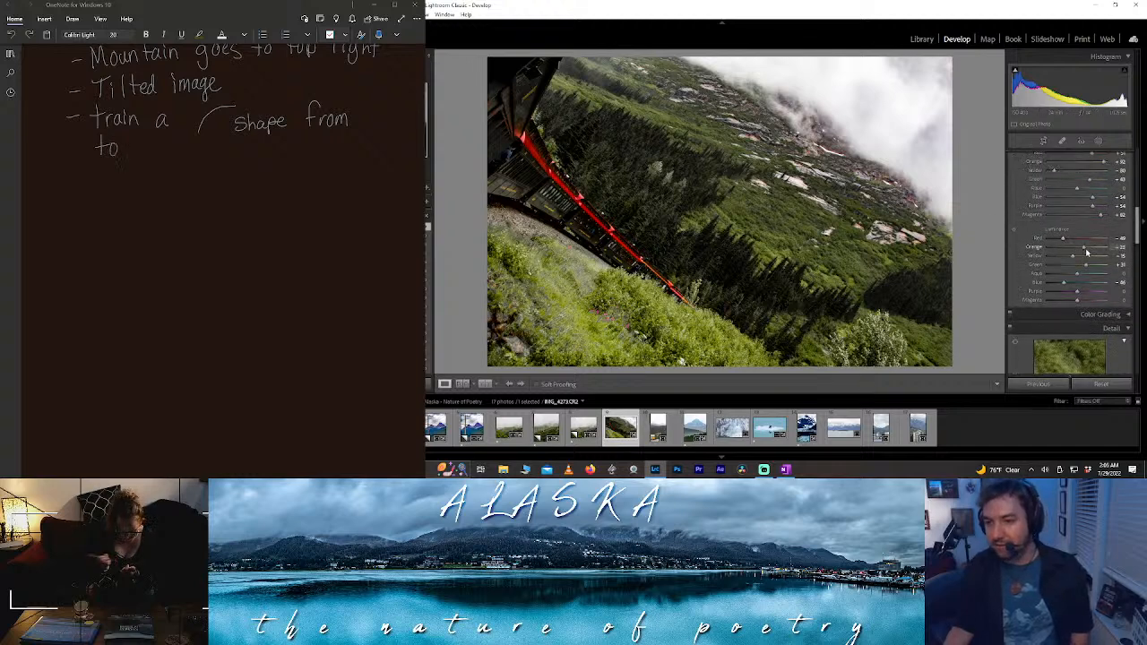
mouse_move(1085, 250)
left_mouse_down()
mouse_move(1110, 254)
mouse_move(1045, 258)
mouse_move(1080, 256)
left_mouse_up()
left_click_drag(1134, 222, 1136, 179)
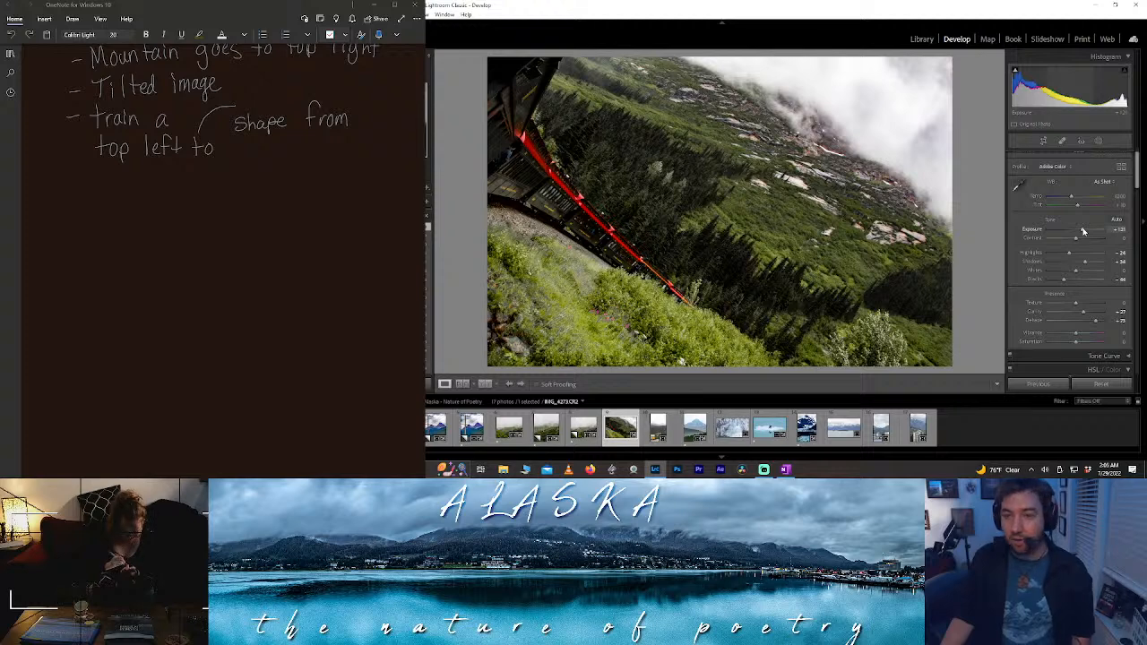
left_click_drag(1077, 240, 1061, 259)
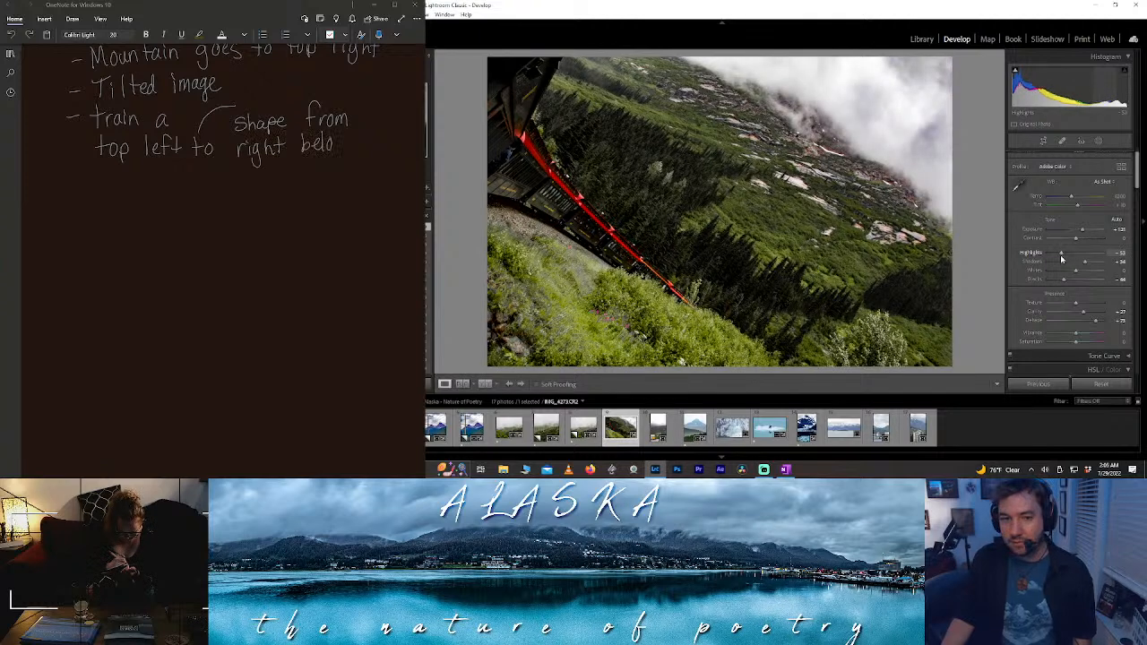
- Crop the train photo from its right edge to a narrower custom aspect, removing part of the hillside and clouds
left_click(1042, 141)
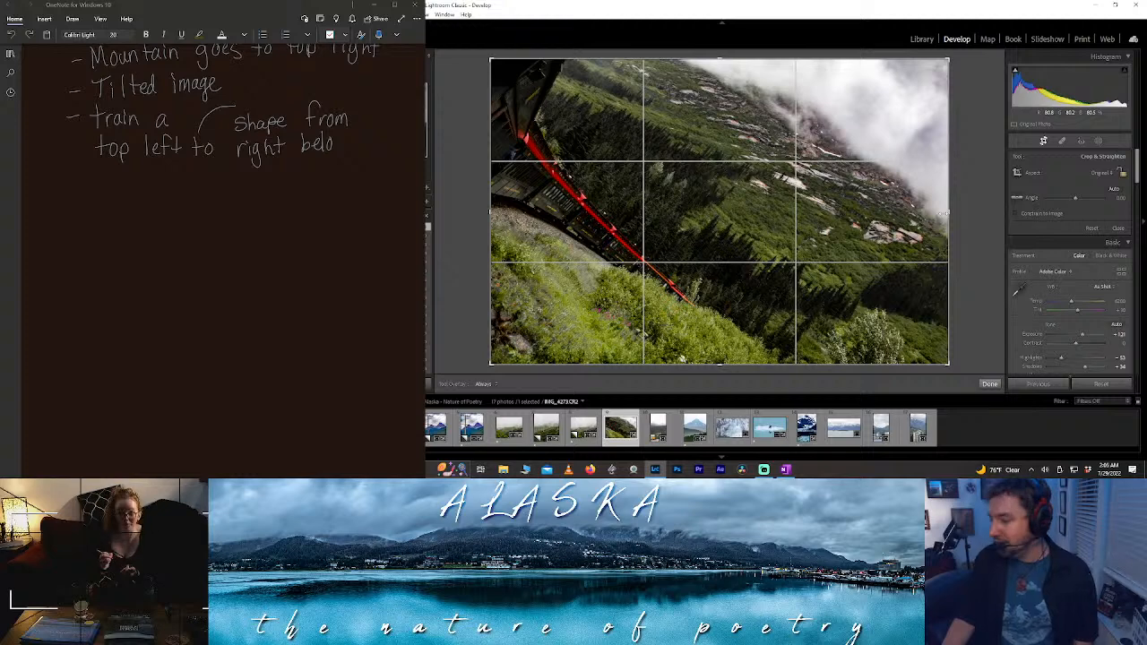
left_click_drag(953, 213, 891, 216)
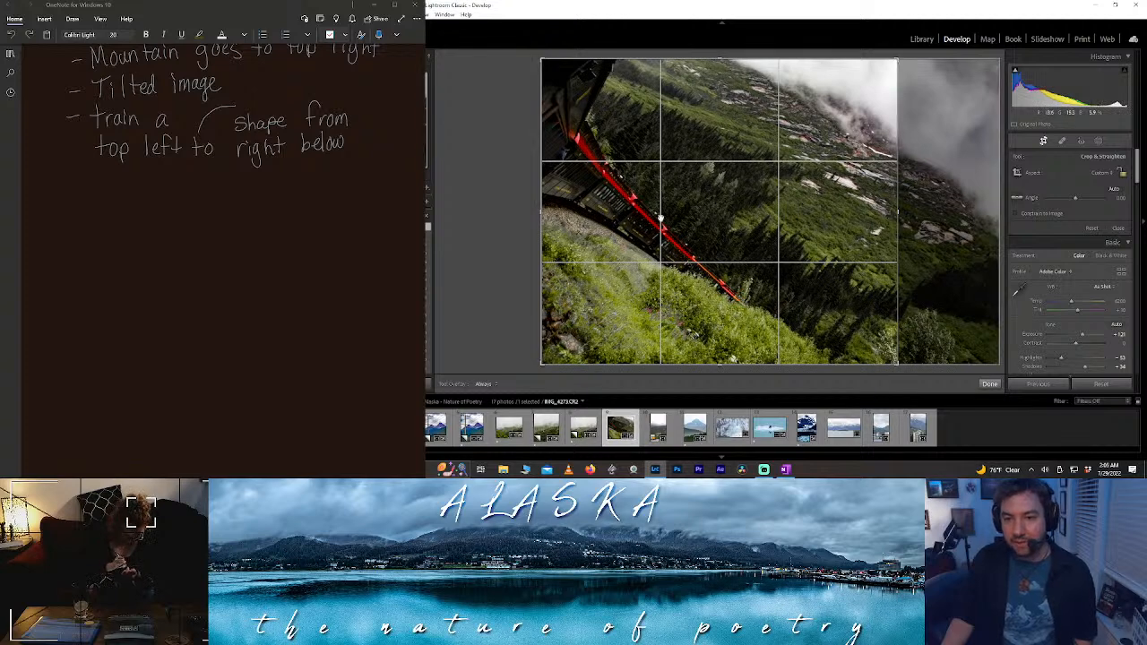
left_click(983, 383)
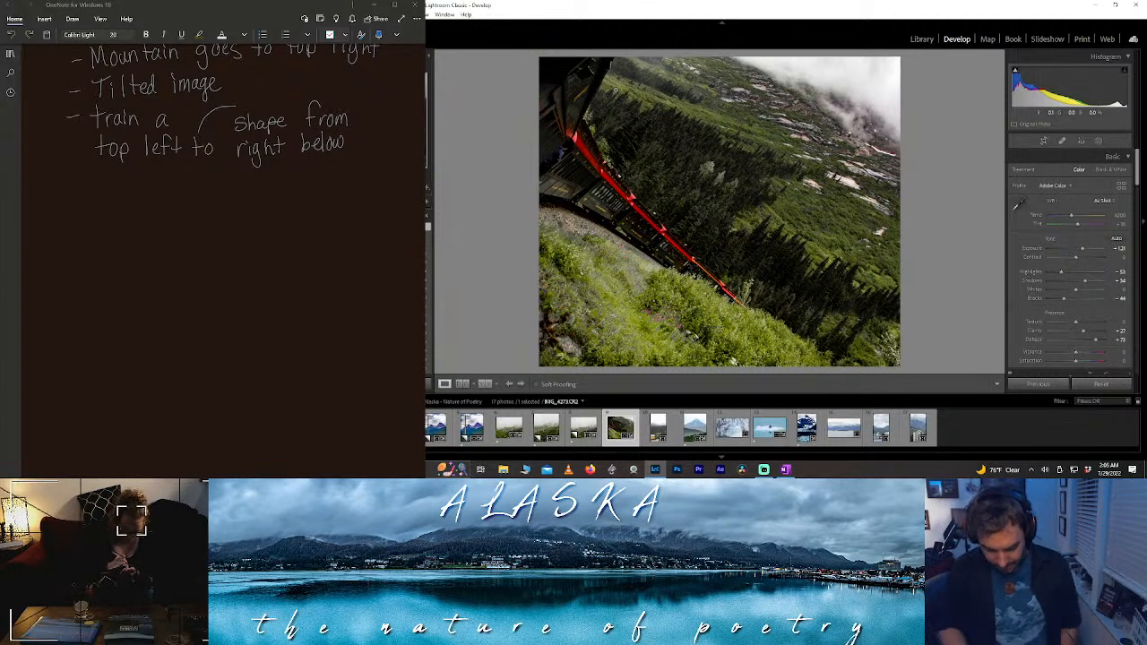
- Try the photo rotated 90 degrees counterclockwise, restore its orientation, and try out a higher Texture setting
key("ctrl+bracketleft")
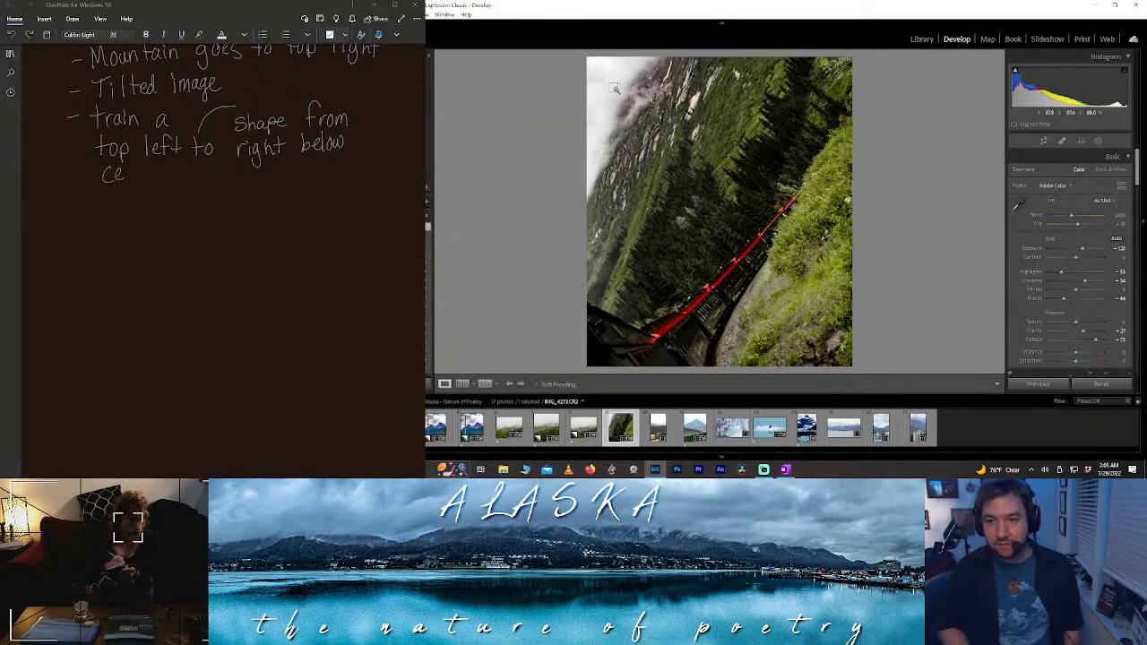
key("ctrl+bracketright")
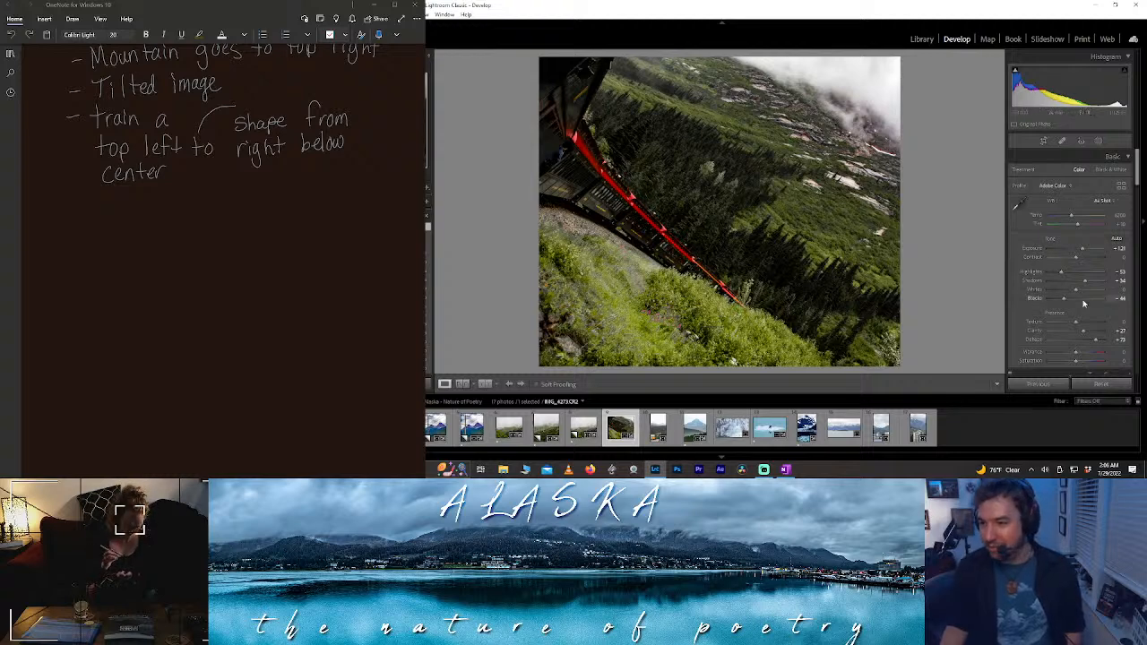
left_click_drag(1076, 323, 1110, 326)
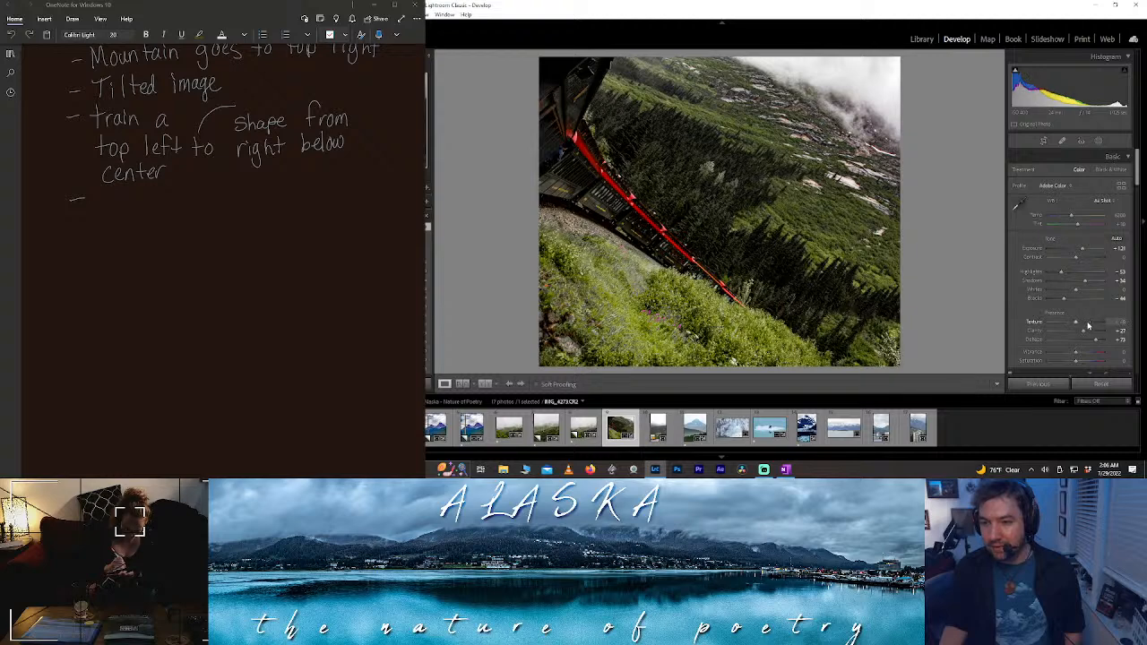
- Create a new mask with Select Subject and remove the subject selection from it
left_click(1100, 142)
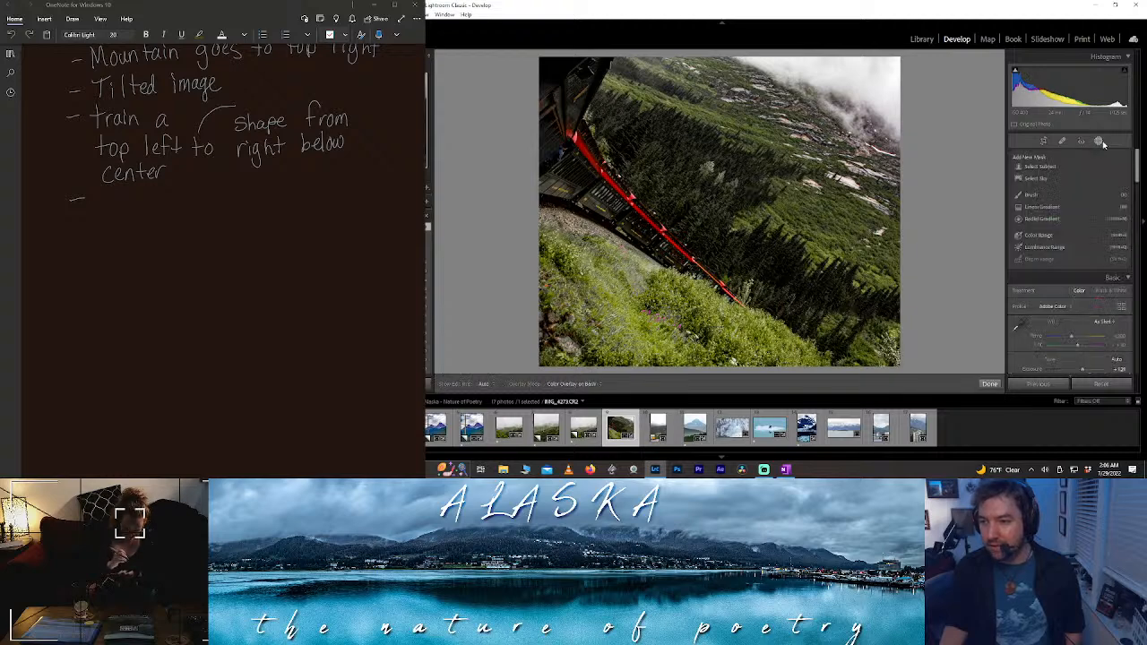
left_click(1045, 168)
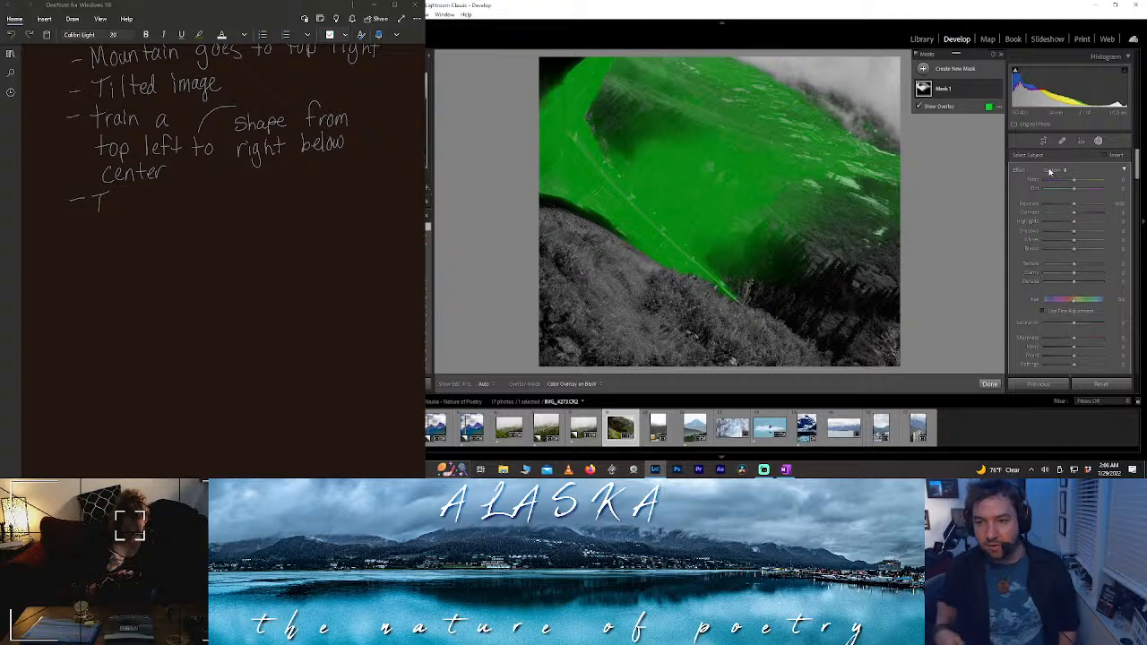
left_click(948, 88)
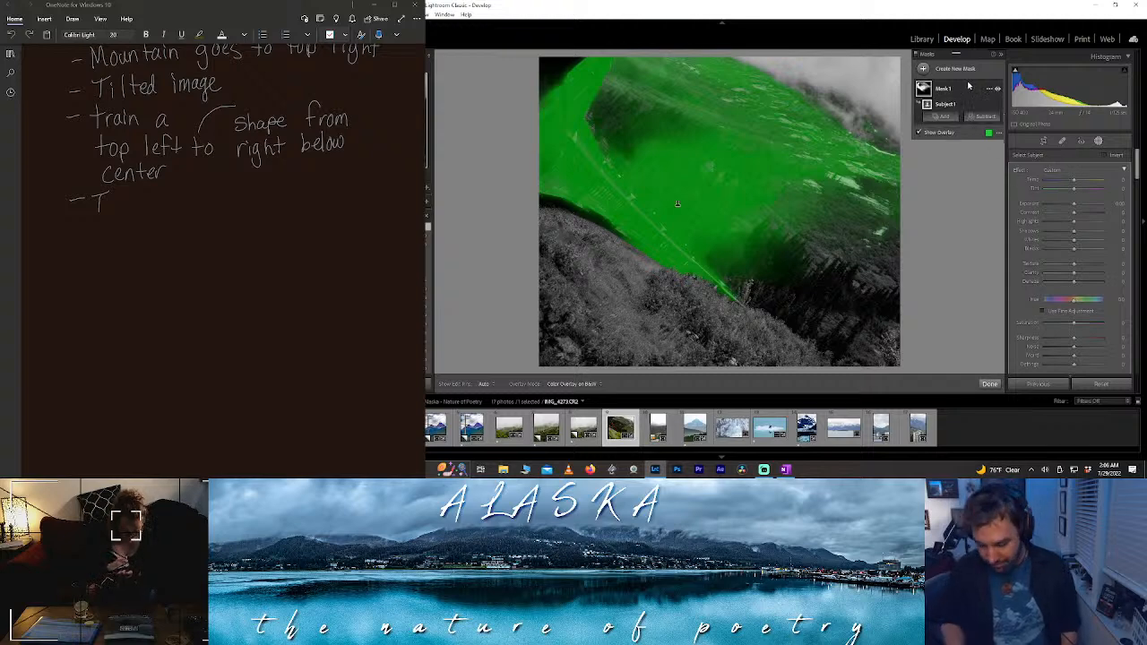
- Add a Color Range to the mask, sampling the foreground grass and the far hillside, and set Refine to about 21
left_click(941, 103)
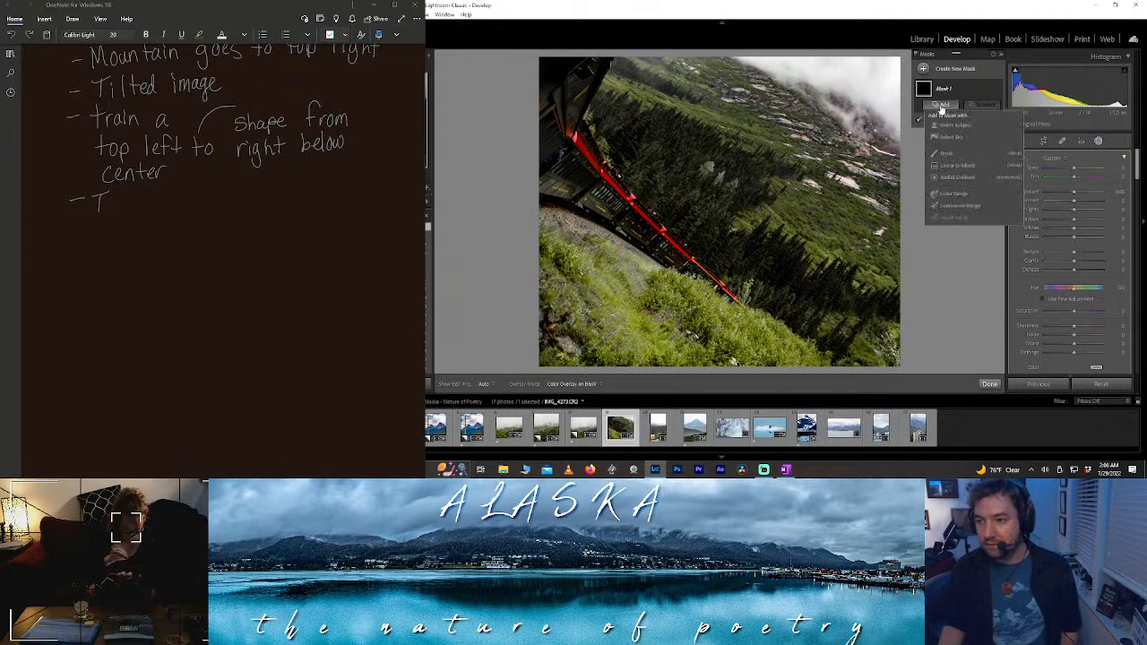
left_click(950, 195)
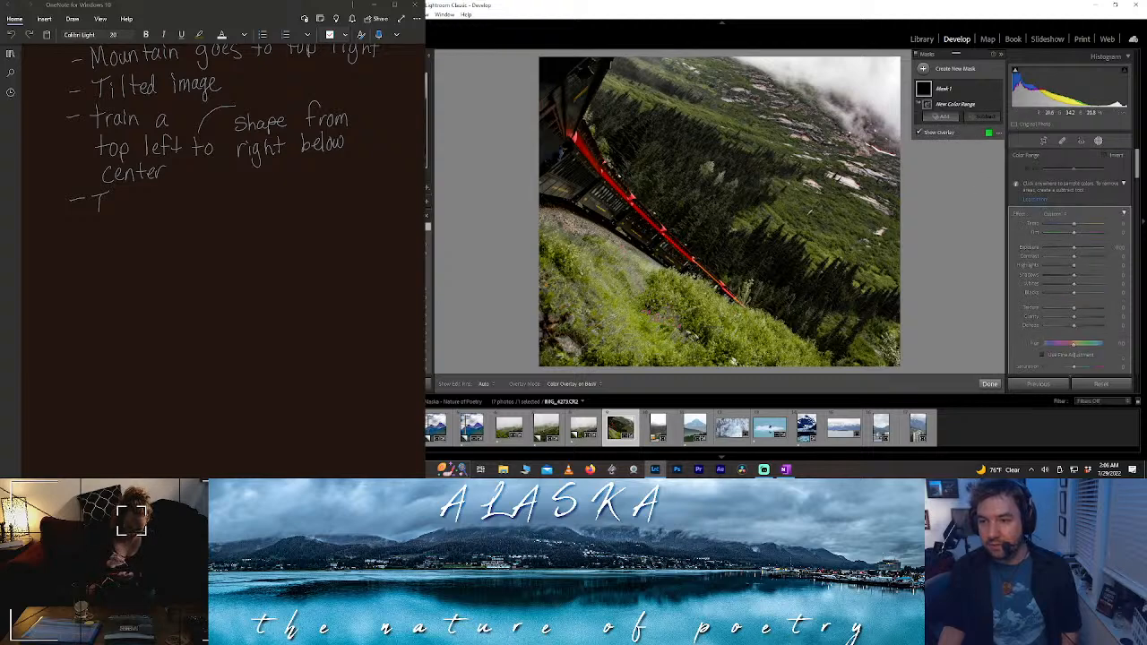
left_click(807, 215)
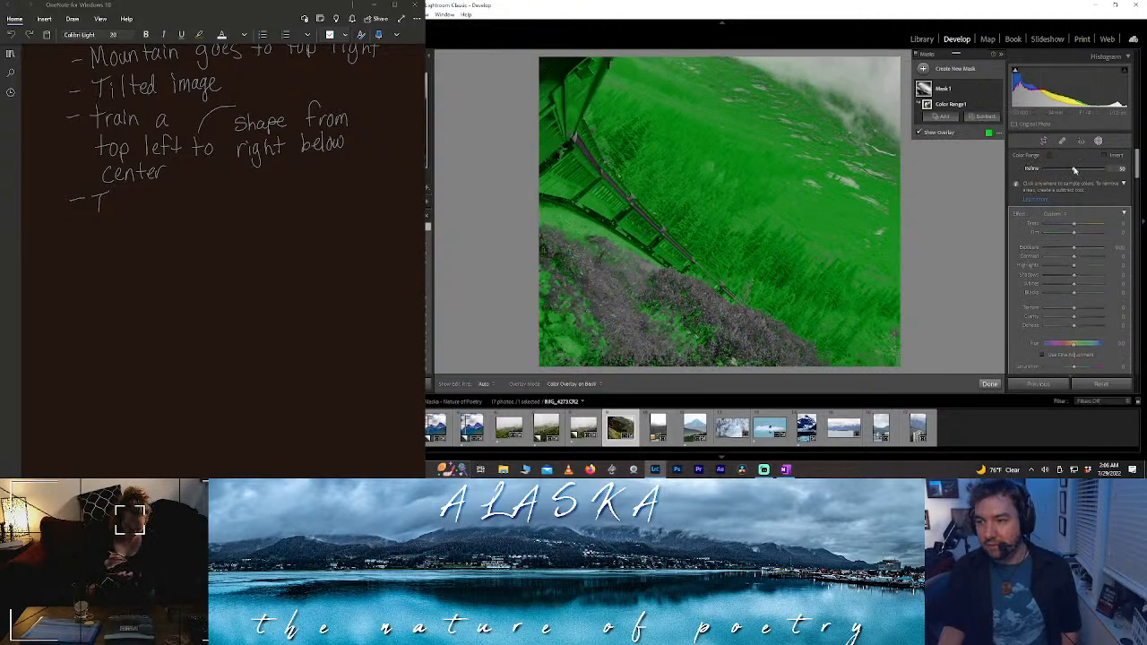
left_click_drag(1074, 170, 1051, 170)
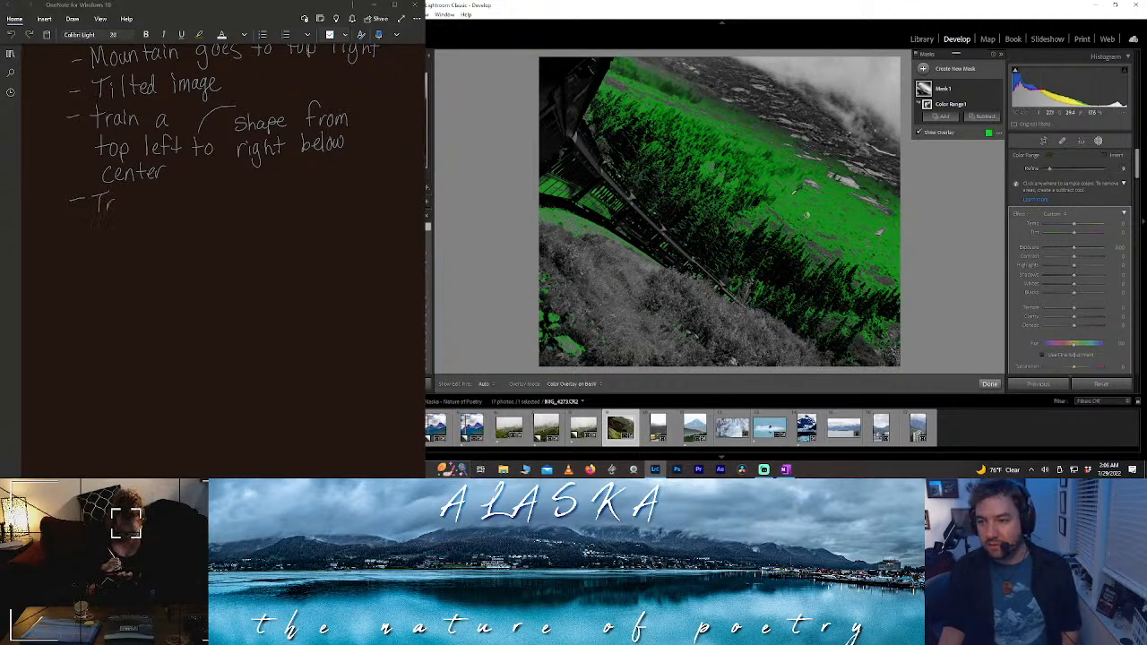
left_click(620, 300)
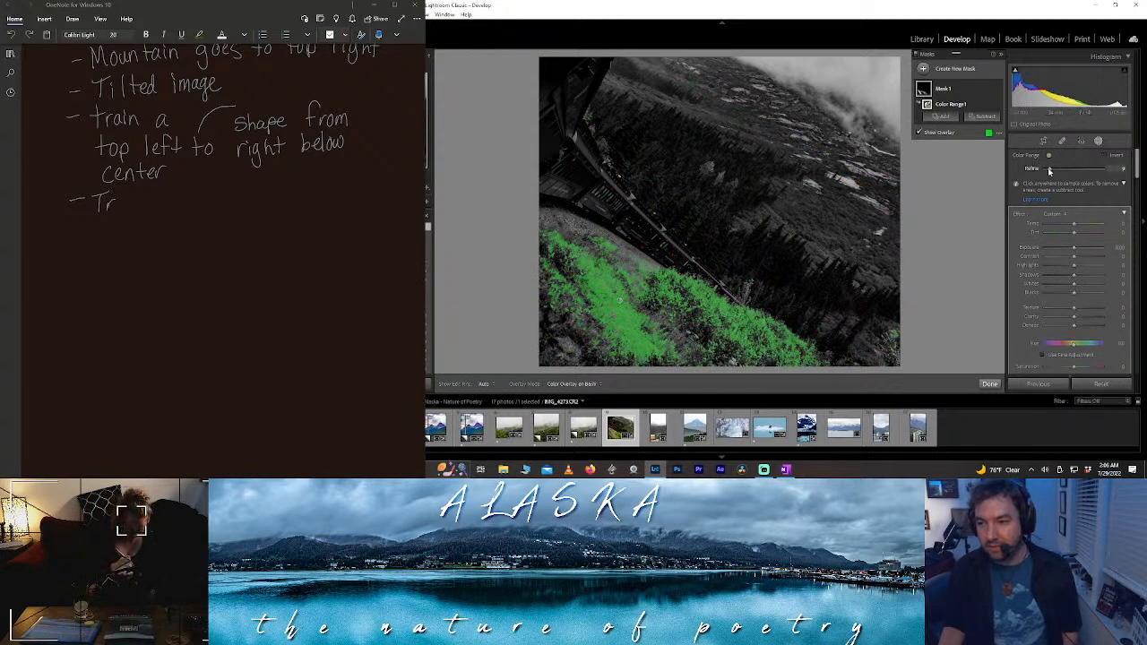
left_click_drag(1050, 170, 1063, 168)
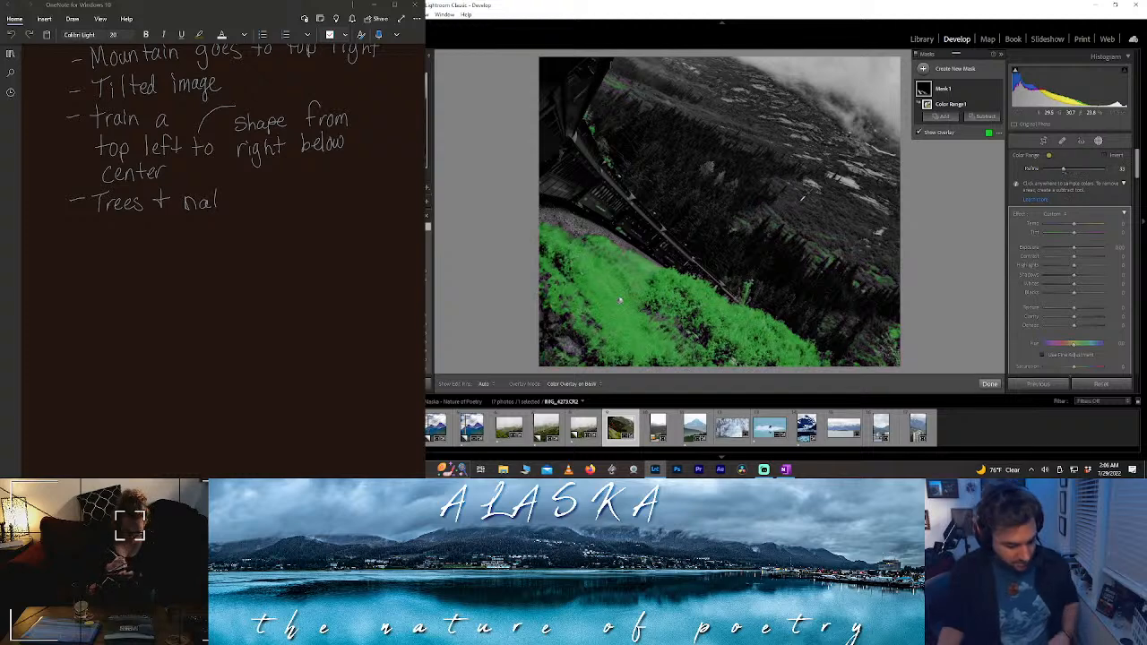
left_click(802, 197, "shift")
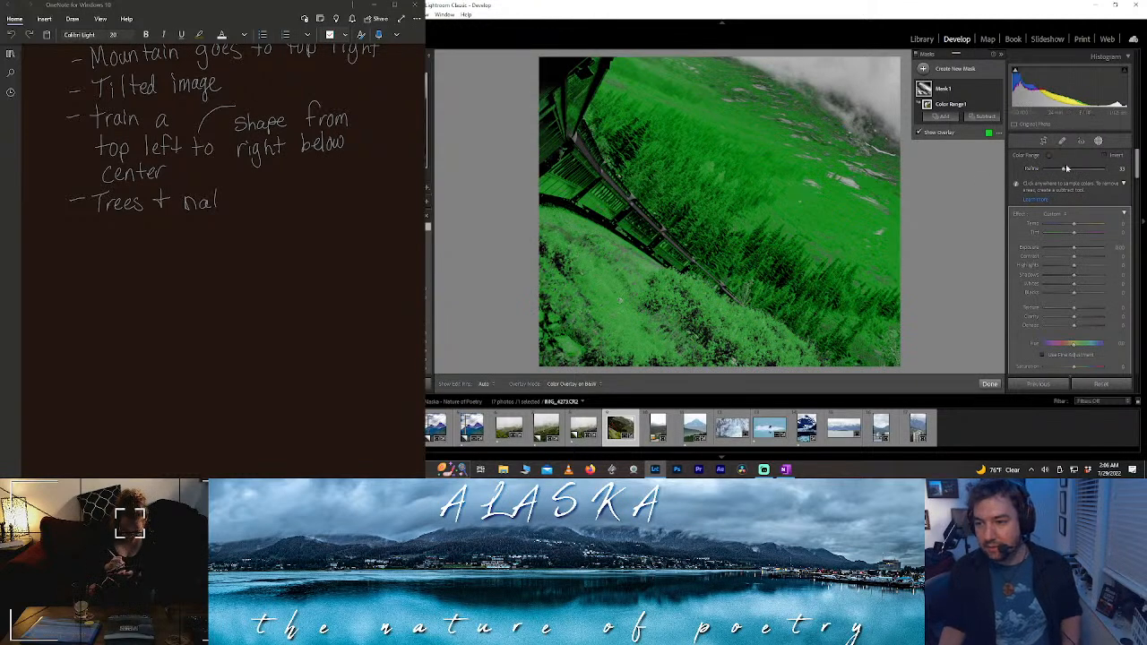
left_click_drag(1066, 169, 1055, 171)
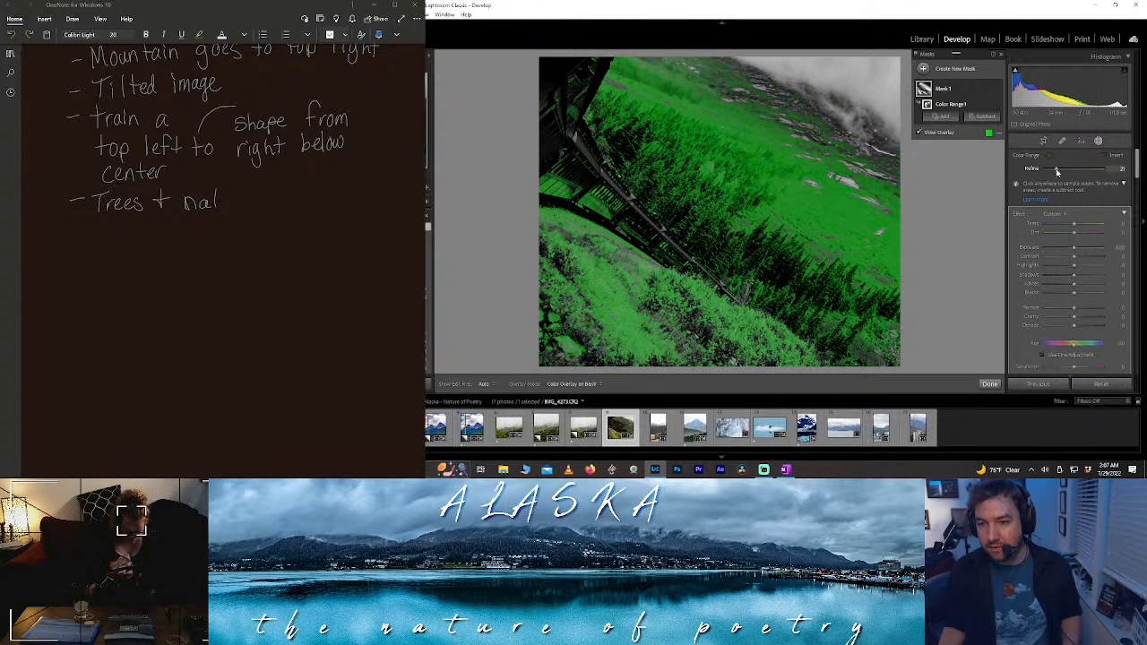
- Subtract the train and the dark structure beside it from the mask with a brush
left_click(986, 117)
left_click(989, 165)
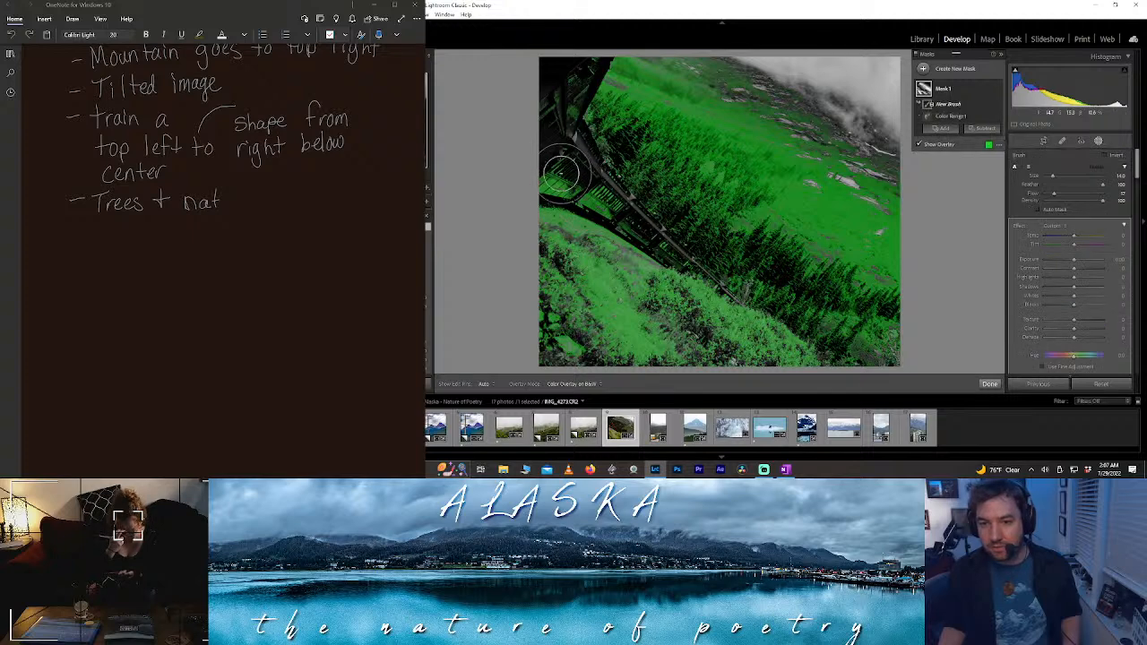
left_click_drag(561, 174, 584, 195)
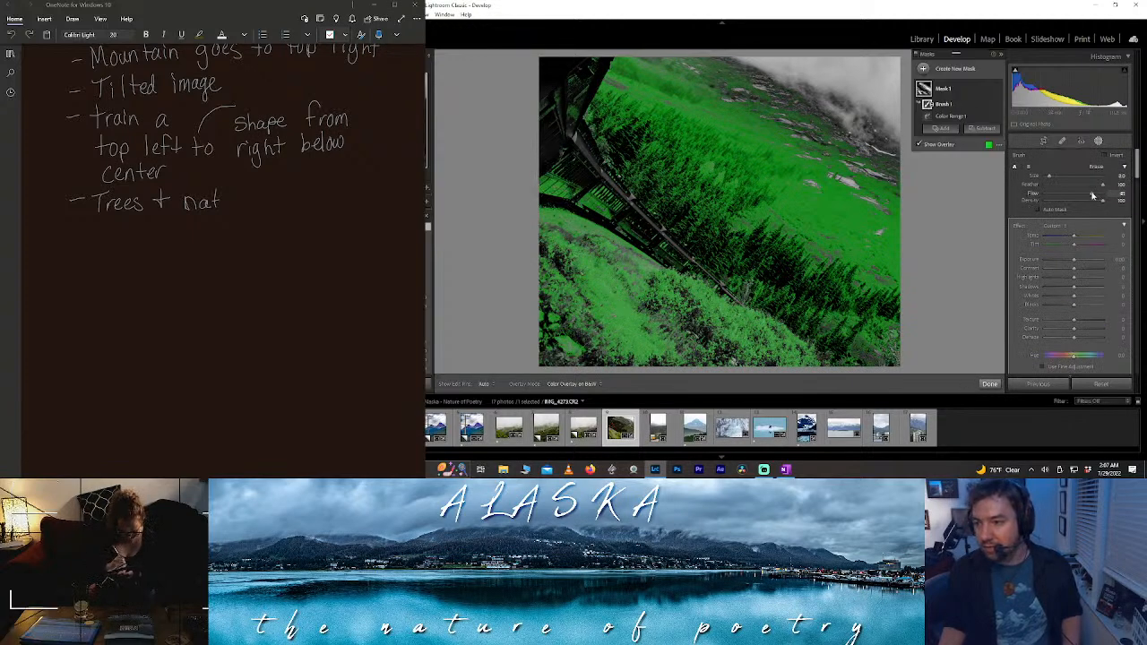
key("h")
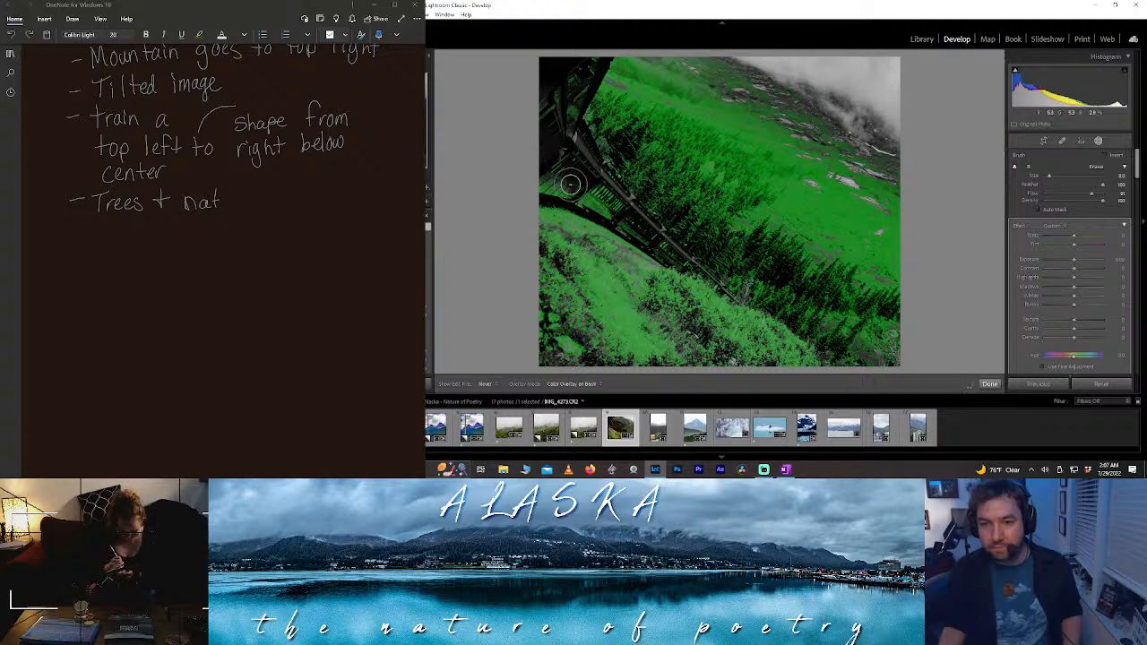
mouse_move(569, 184)
left_mouse_down()
mouse_move(602, 208)
mouse_move(568, 189)
mouse_move(583, 185)
mouse_move(538, 188)
mouse_move(613, 214)
mouse_move(562, 179)
mouse_move(548, 147)
mouse_move(573, 85)
mouse_move(542, 106)
mouse_move(565, 116)
mouse_move(585, 72)
mouse_move(564, 159)
left_mouse_up()
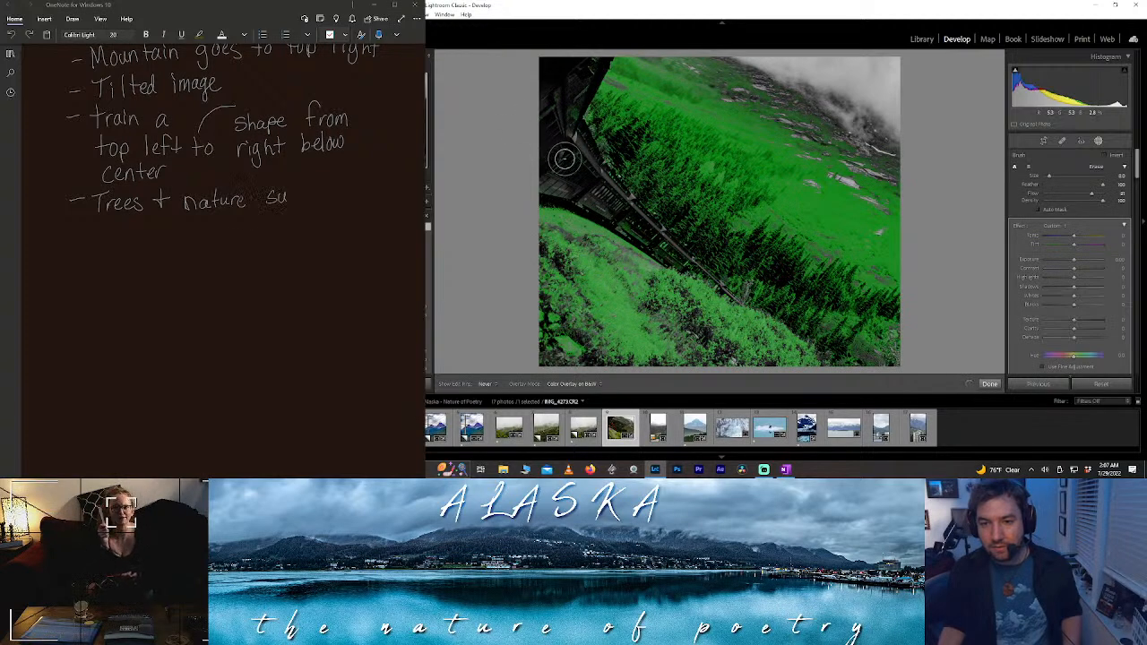
key("h")
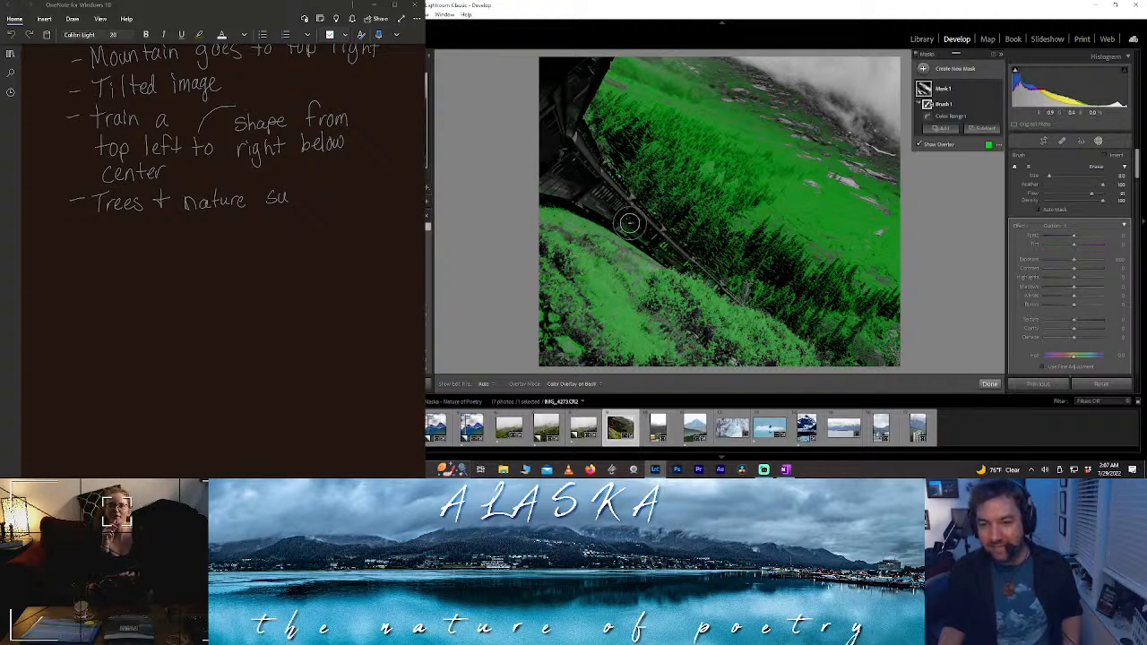
key("h")
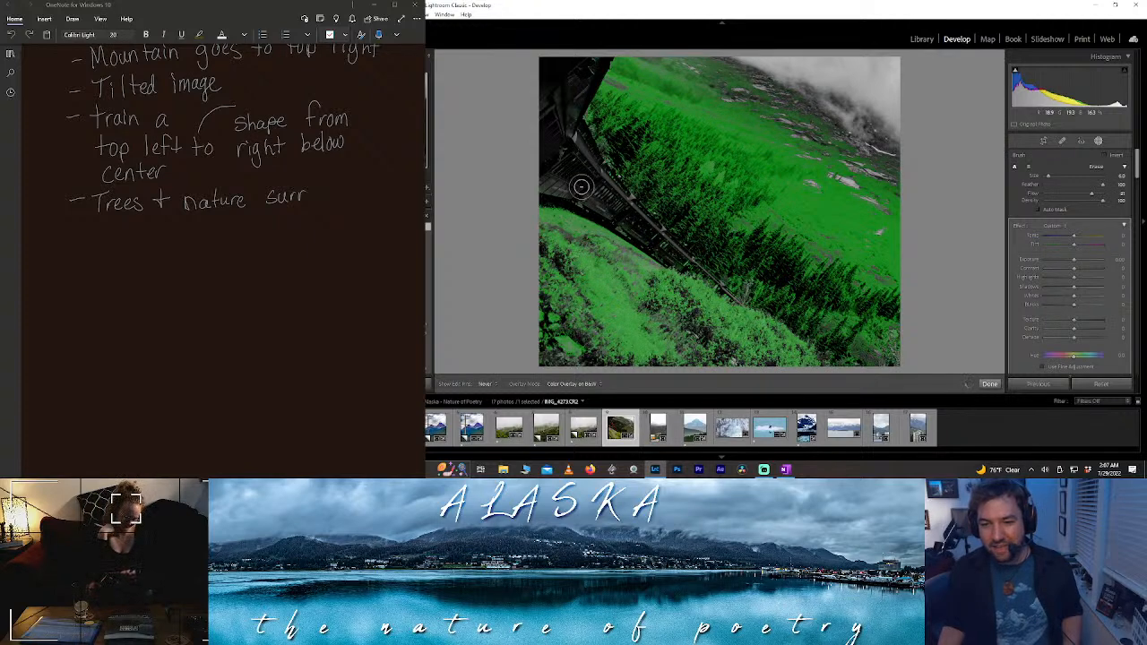
key("h")
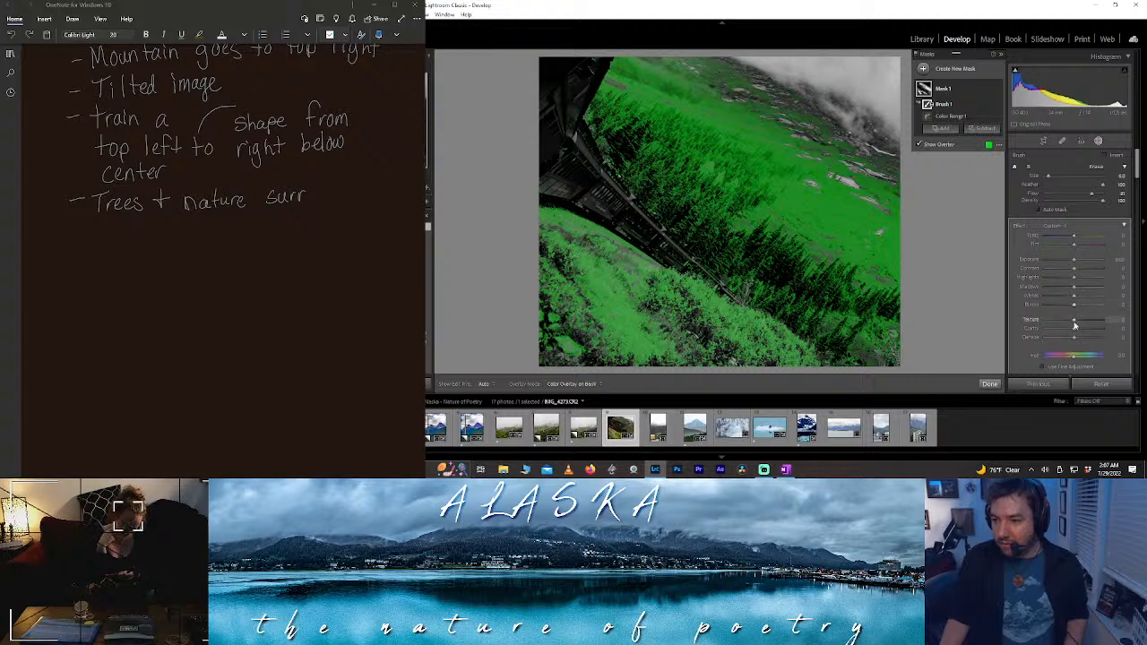
- Set the greenery mask's Texture to 100 and its Tint to about -72
left_click_drag(1075, 320, 1126, 328)
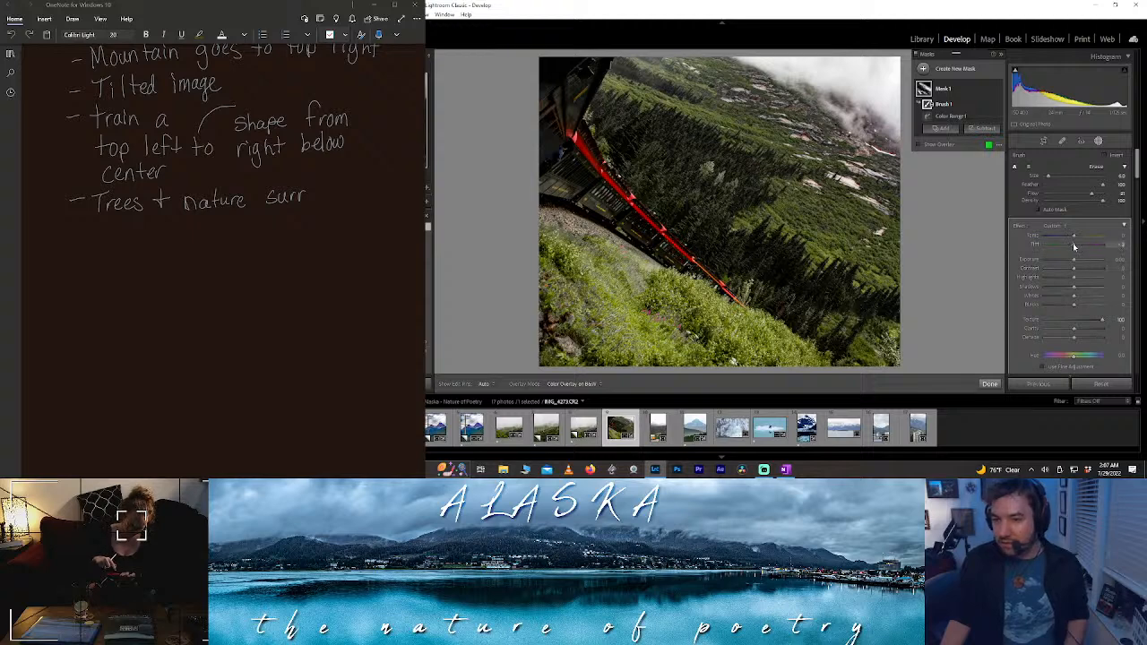
left_click_drag(1073, 244, 1054, 248)
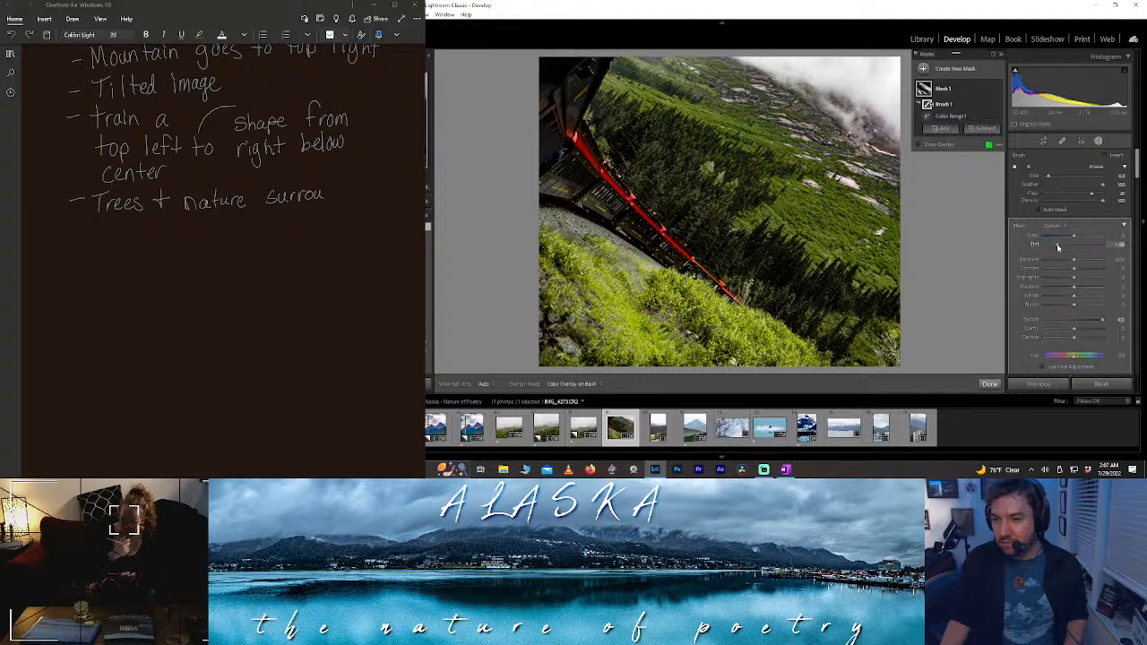
left_click_drag(1058, 247, 1064, 249)
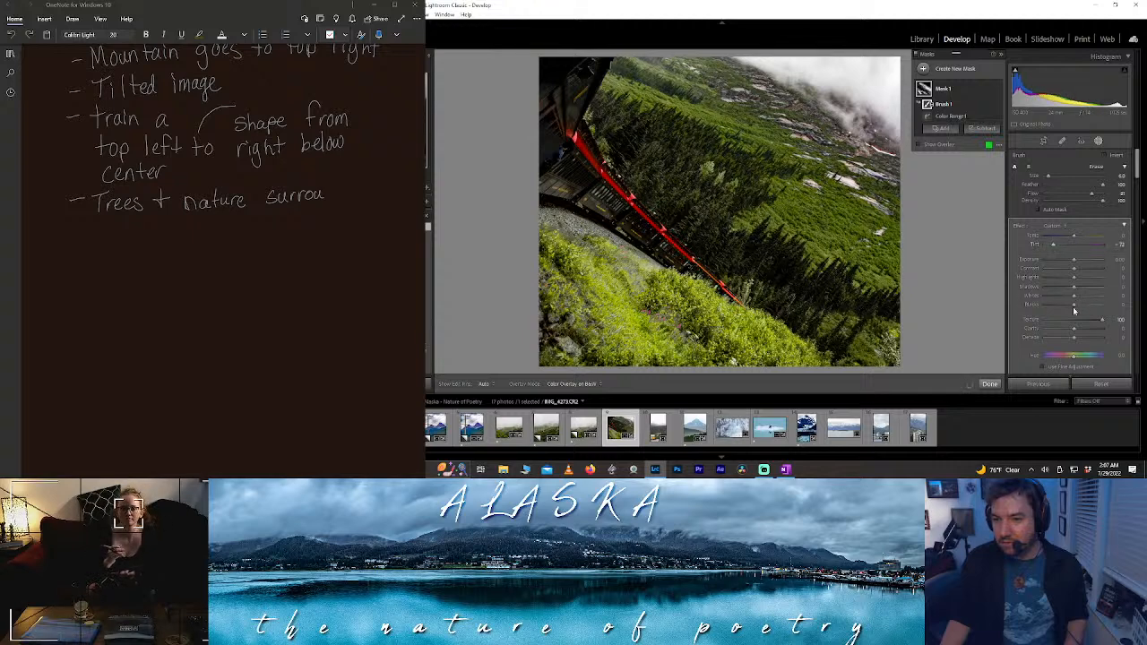
- Raise the greenery mask's highlights to about 33 and finish masking
left_click_drag(1069, 310, 1058, 309)
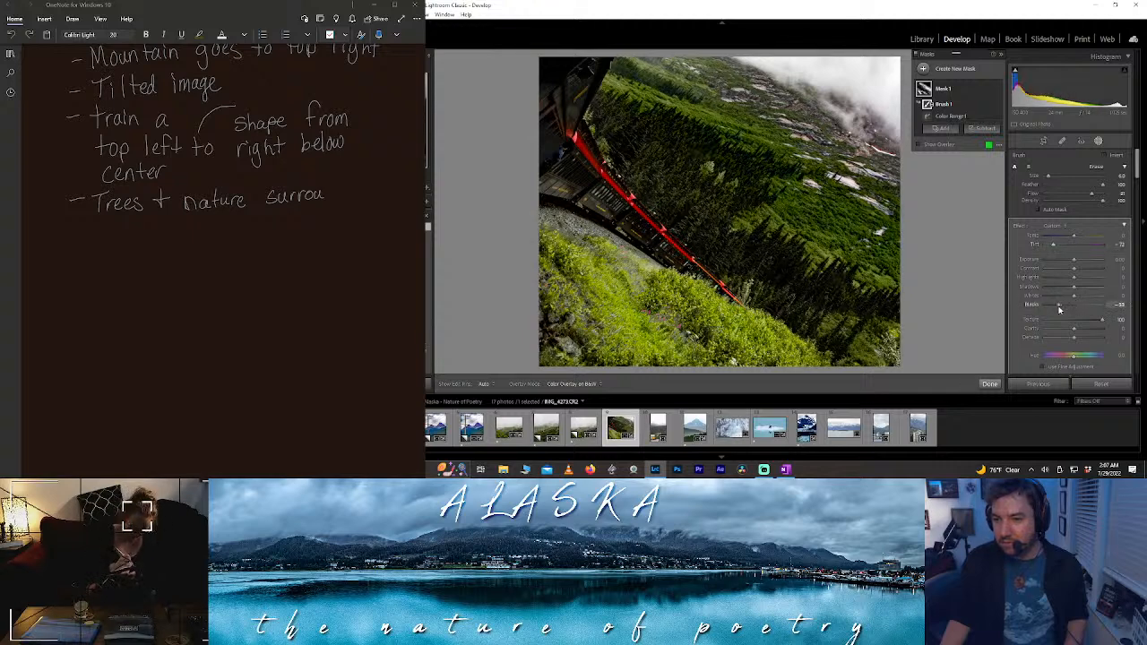
double_click(1058, 308)
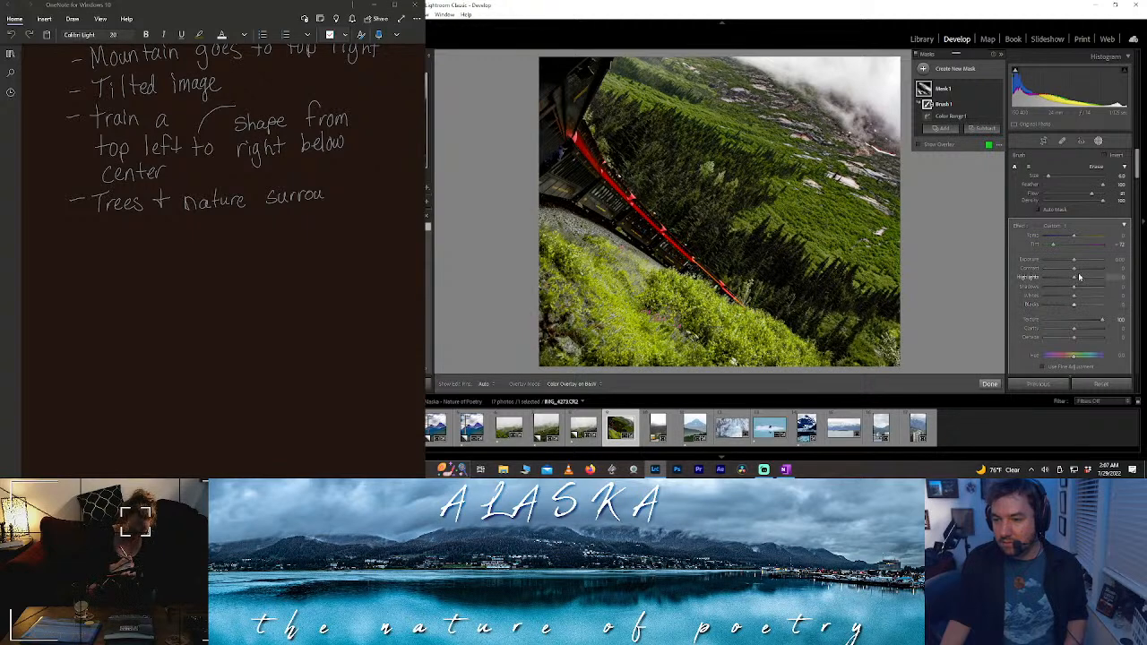
left_click_drag(1075, 282, 1082, 282)
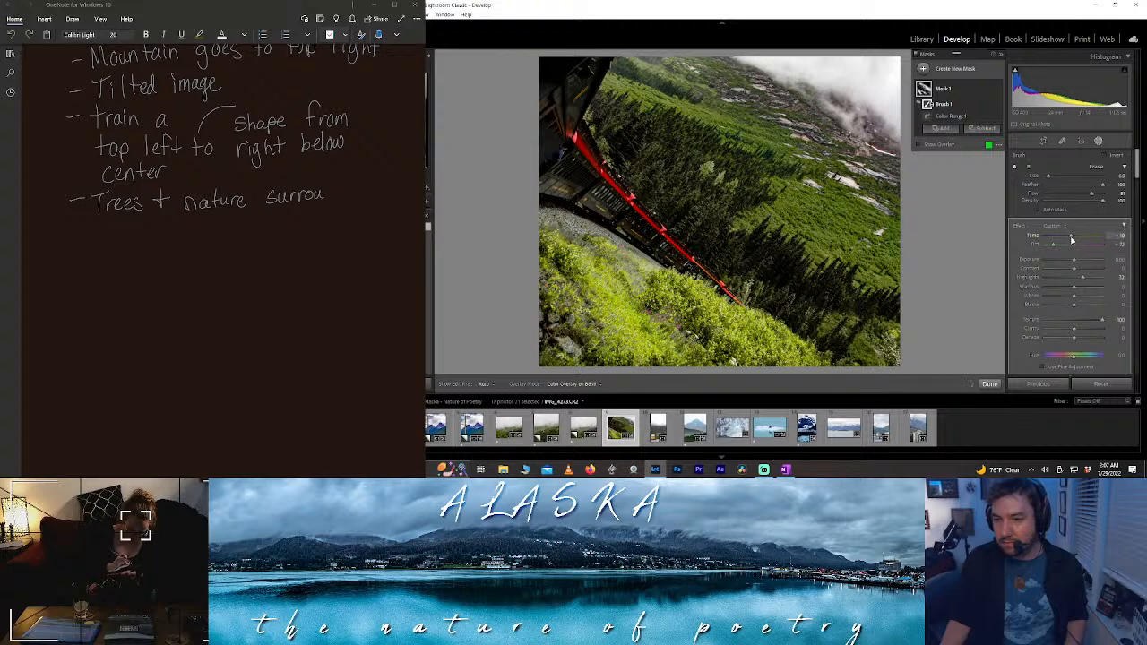
left_click_drag(1071, 238, 1068, 240)
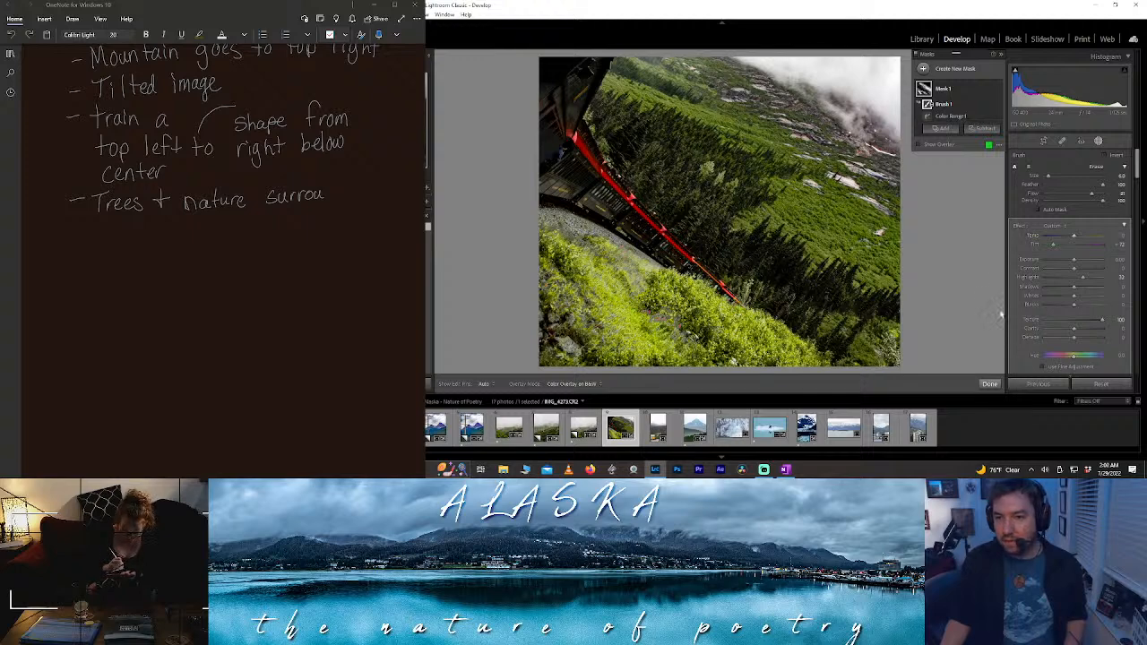
left_click(988, 384)
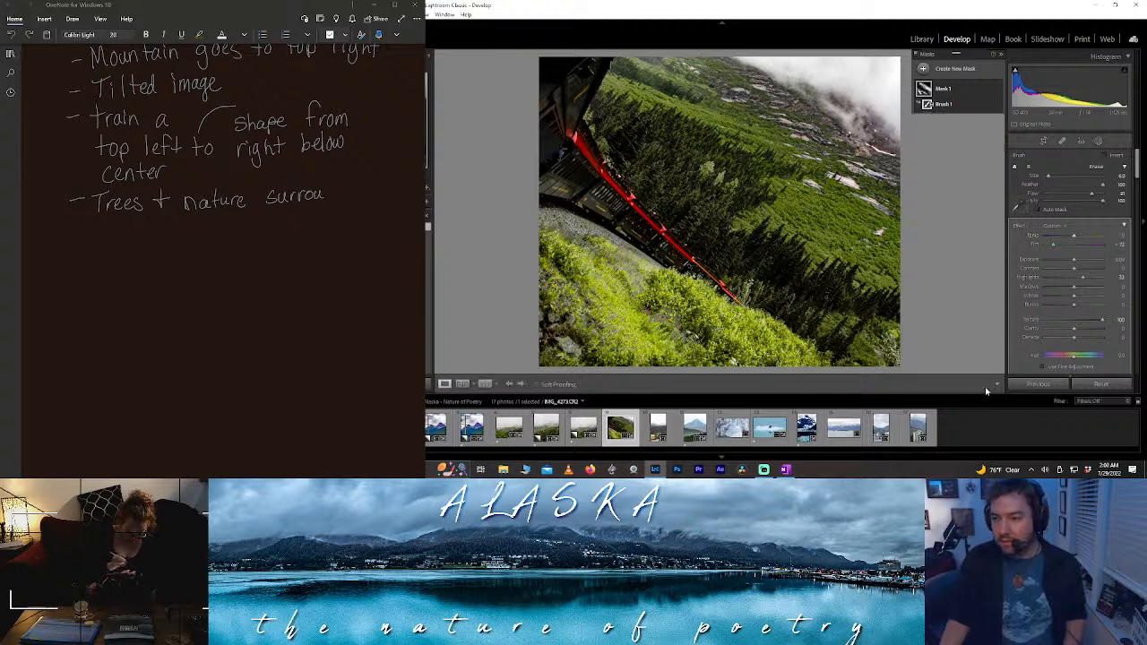
- Set the Yellow hue to about +66 and the Yellow luminance to about -62, then inspect the foreground flowers up close
scroll(1088, 307, "down", 3)
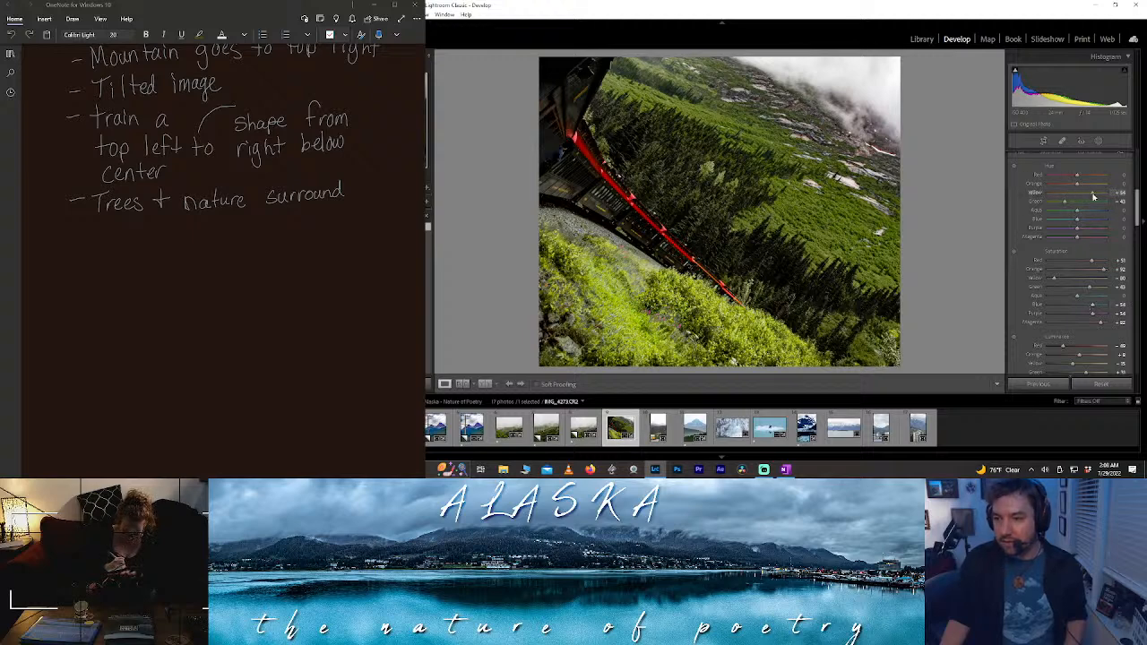
left_click_drag(1053, 195, 1106, 199)
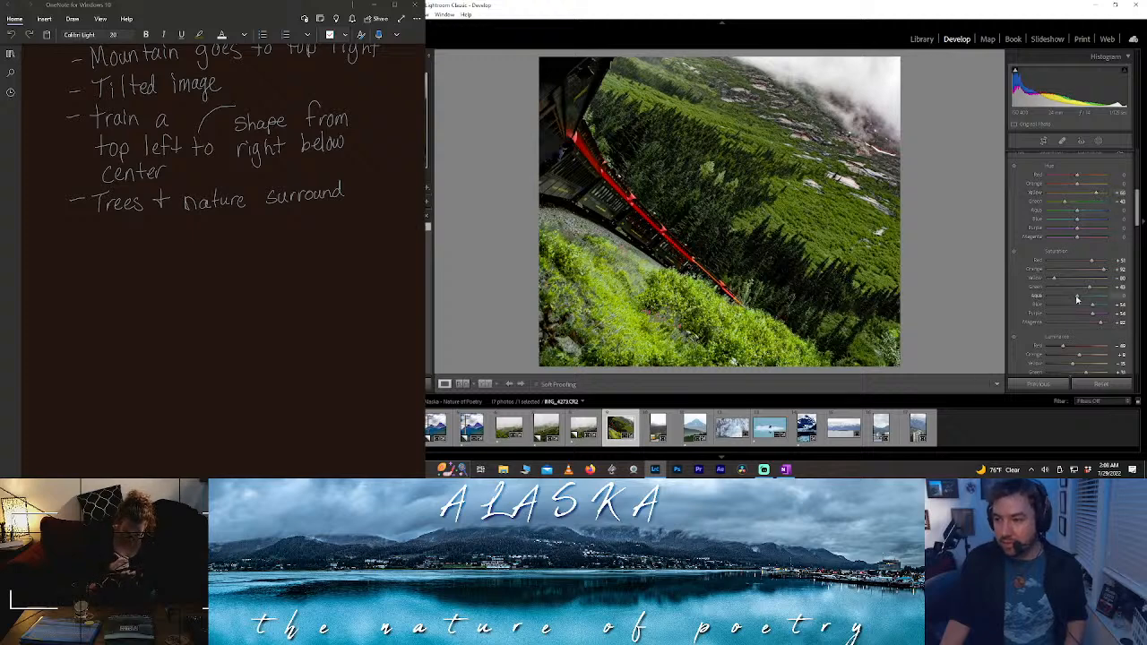
left_click_drag(1086, 375, 1059, 365)
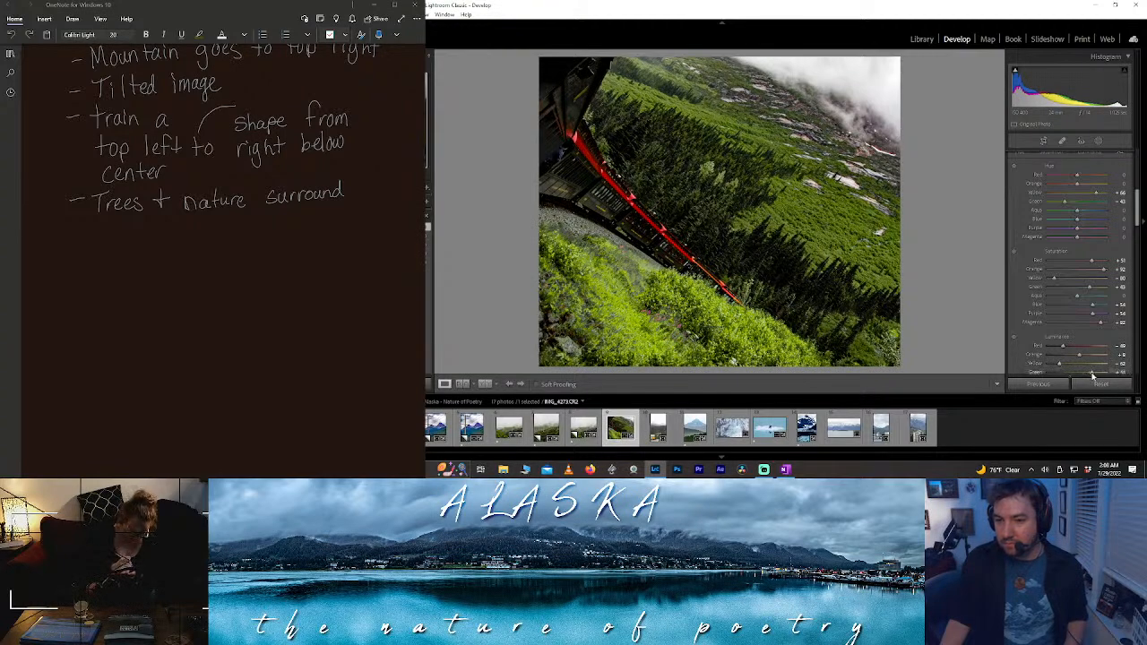
left_click(663, 317)
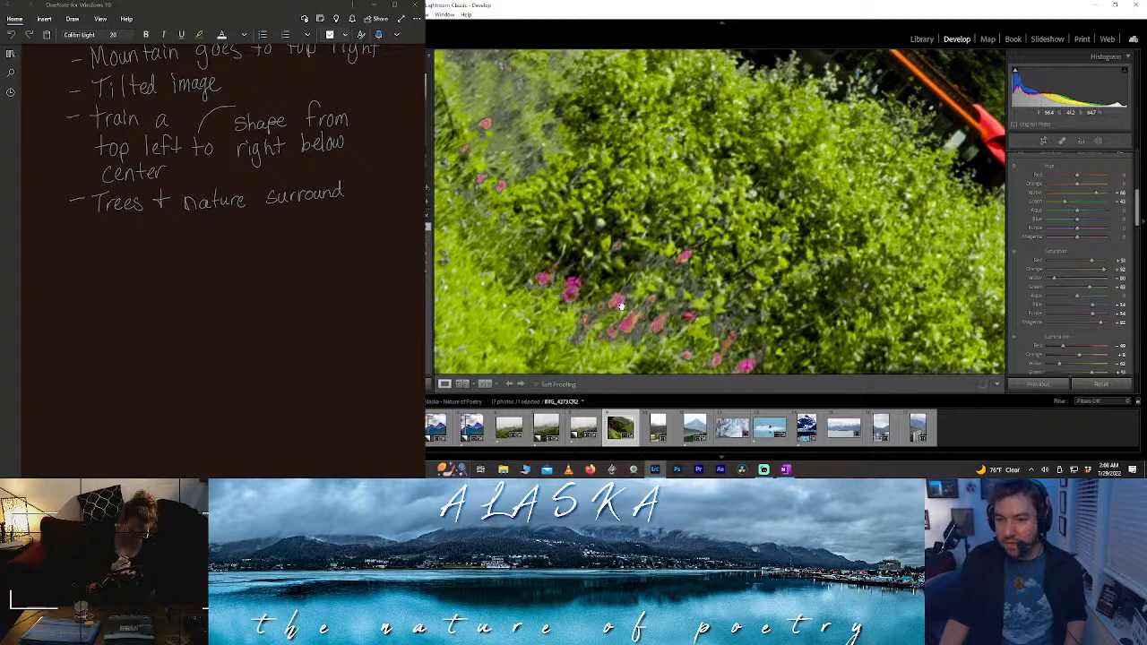
left_click(664, 318)
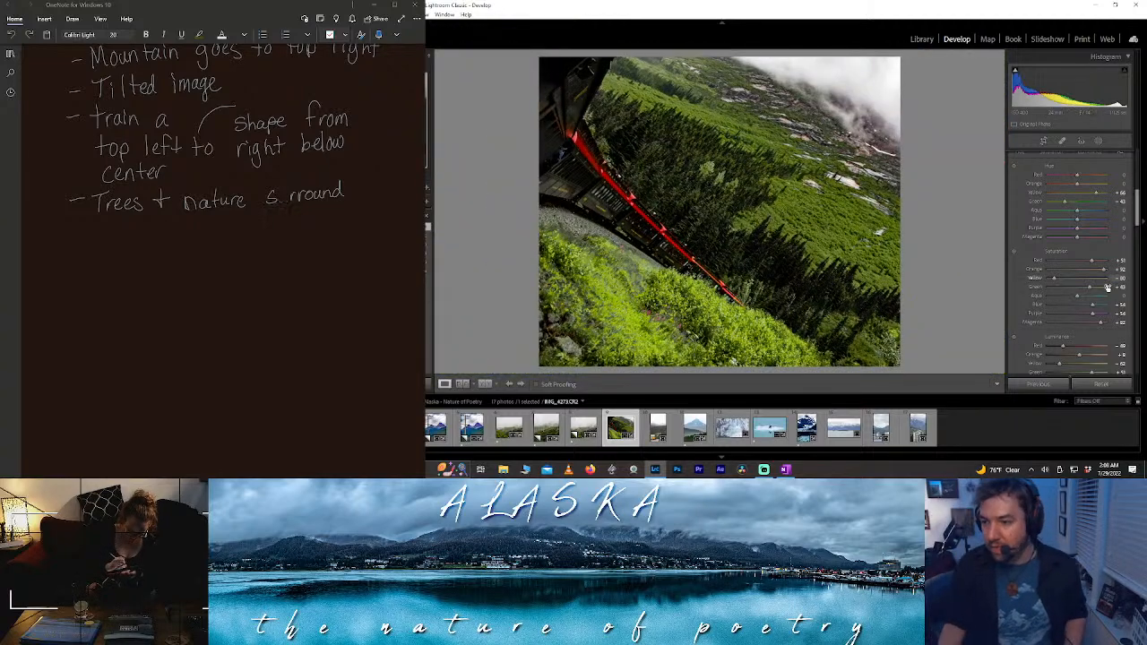
scroll(1131, 246, "down", 3)
scroll(1131, 246, "down", 1)
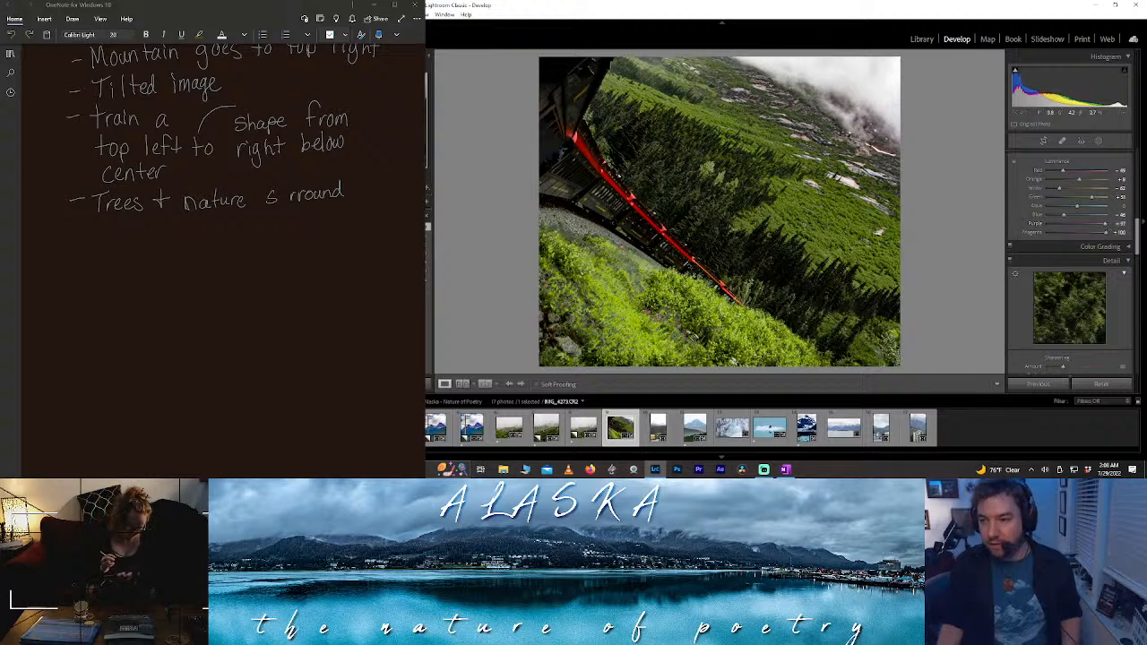
left_click(1140, 229)
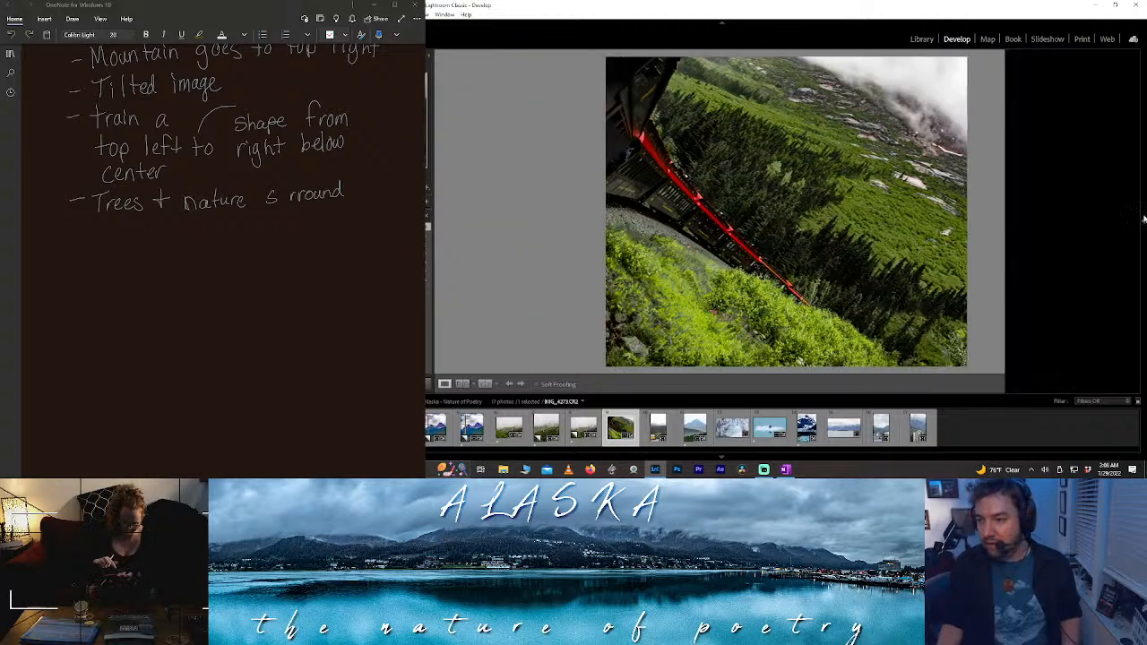
left_click(1141, 230)
left_click_drag(1137, 235, 1138, 141)
- Fill the gap in the handwritten word after "nature" with the letter o
left_click_drag(274, 192, 273, 194)
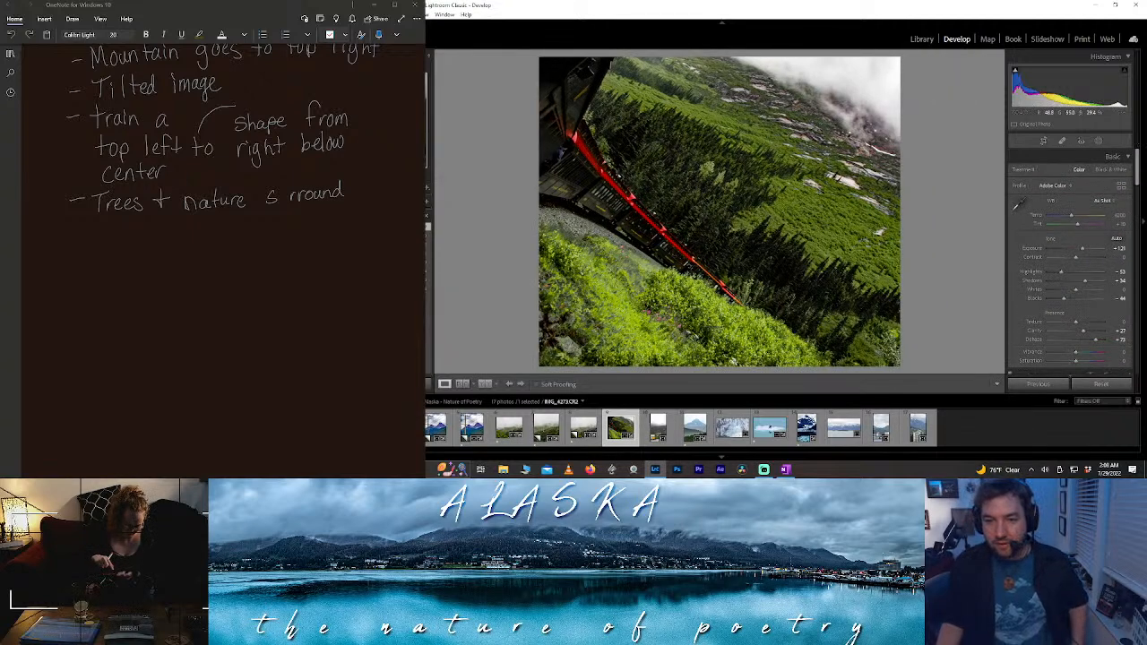
- Add a brush to the existing greenery mask with its Flow at about 45 and finish masking
left_click(1100, 143)
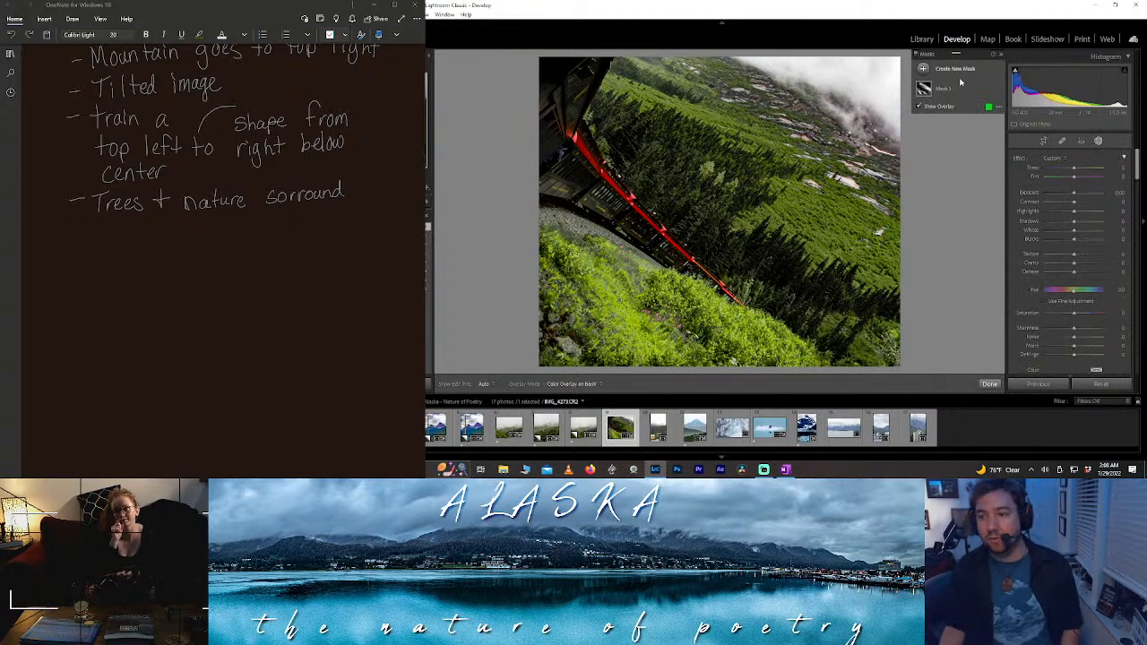
left_click(940, 88)
left_click(941, 130)
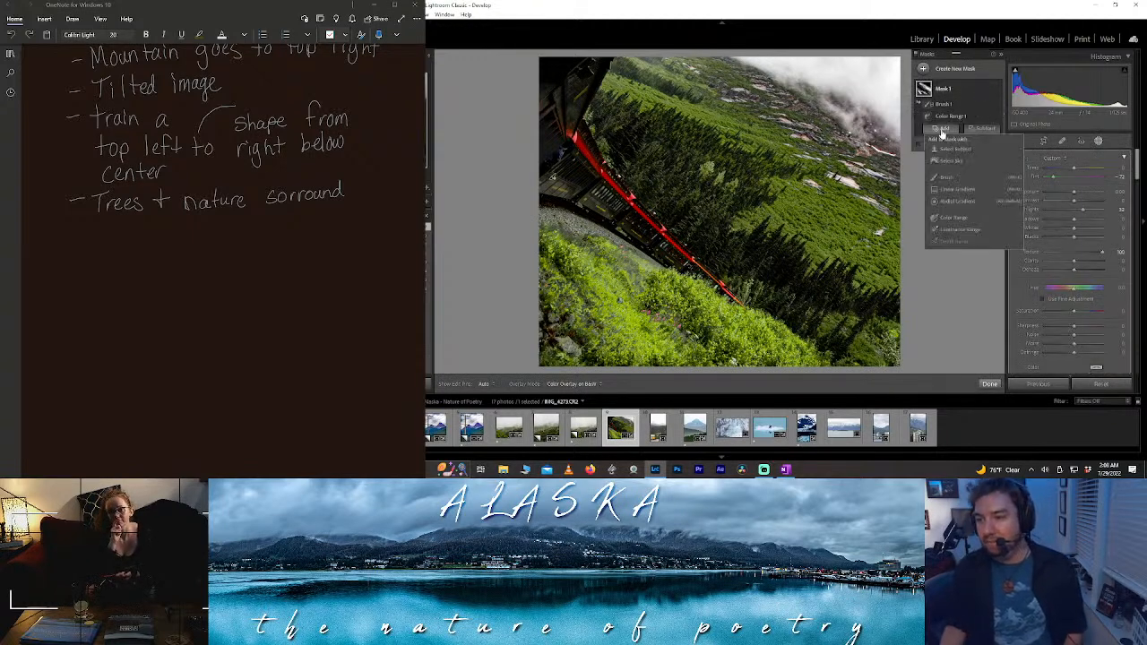
left_click(962, 178)
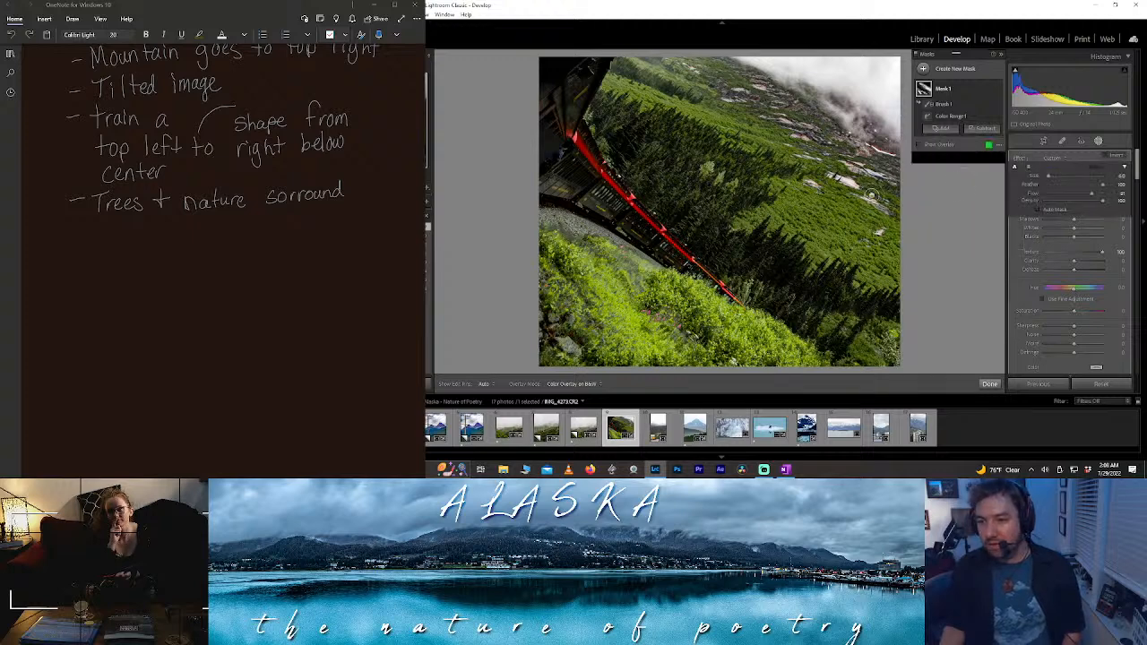
left_click(1071, 194)
key("h")
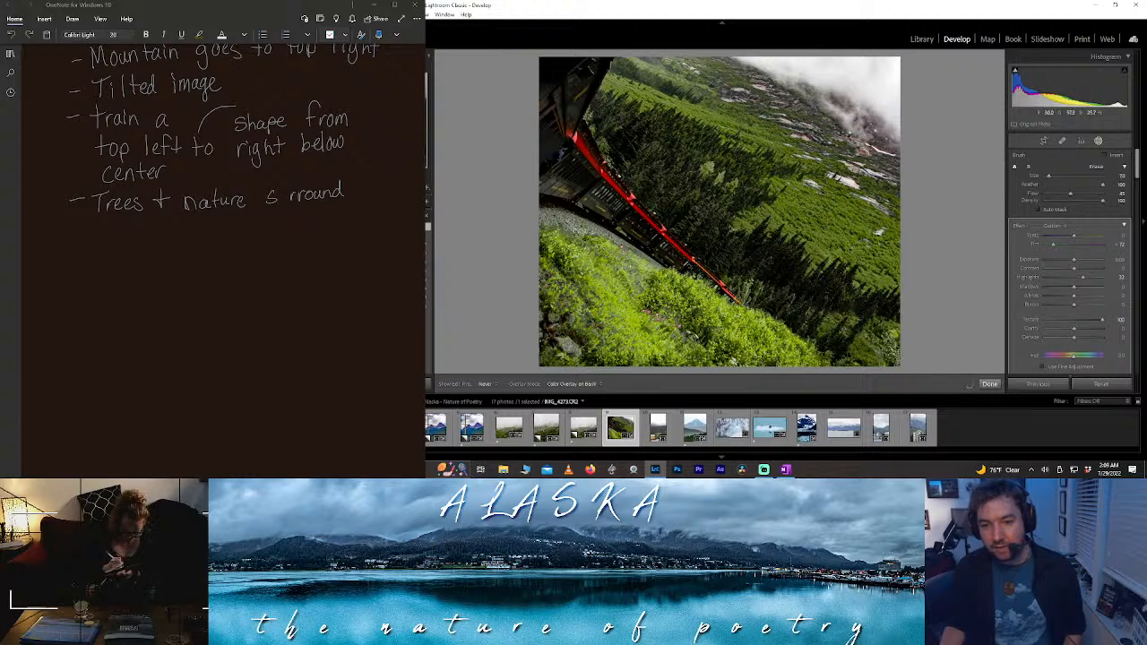
key("h")
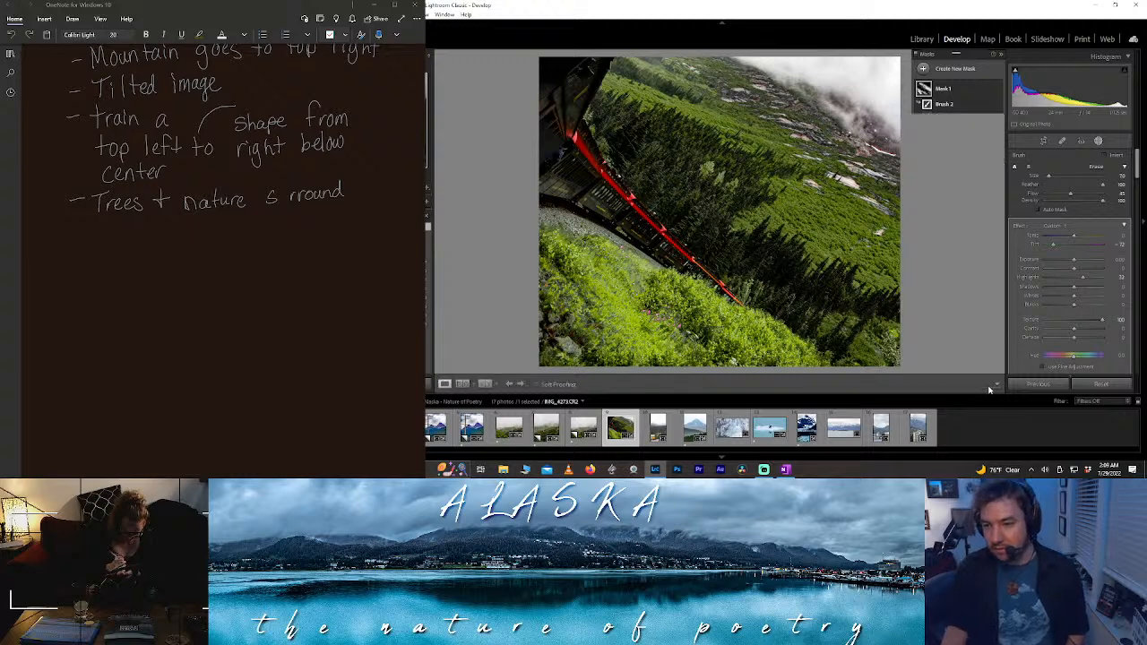
left_click(1098, 140)
left_click(1111, 171)
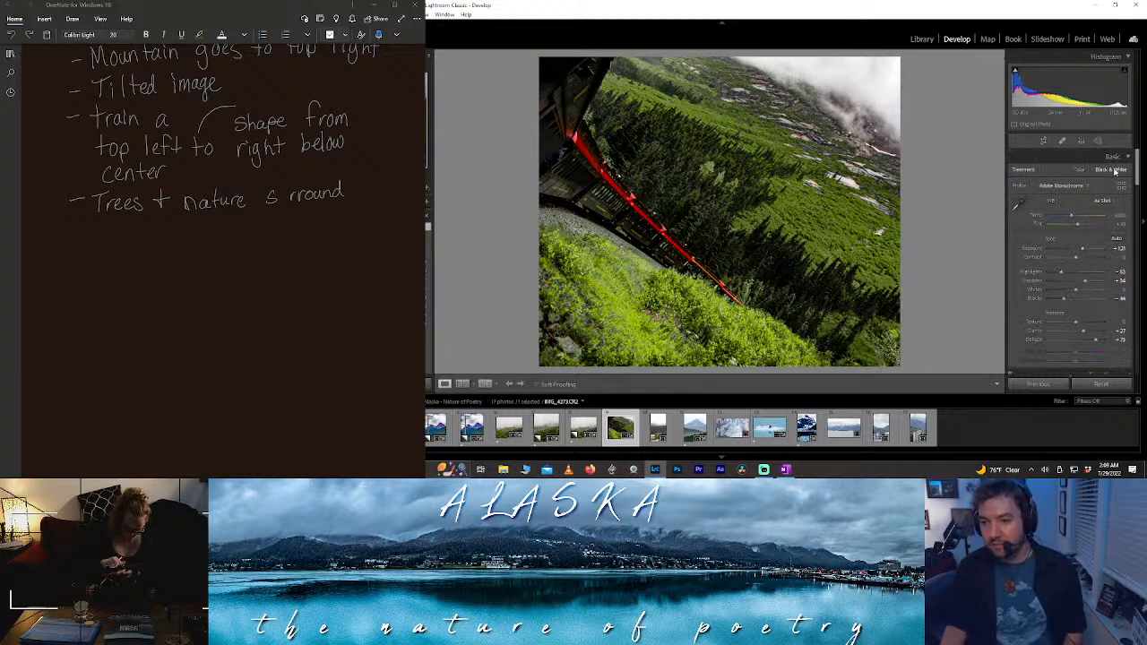
left_click(1080, 170)
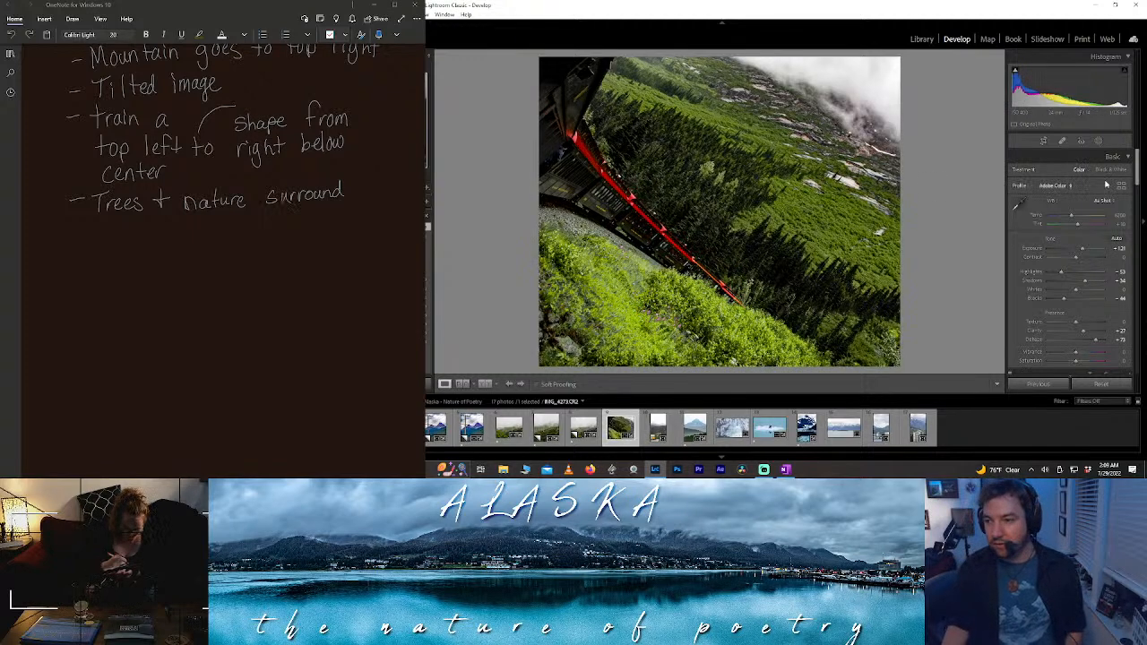
- Create a Luminance Range mask sampled from the dark structure beside the train and narrow its range to 0/0 through about 1/26
left_click(1098, 141)
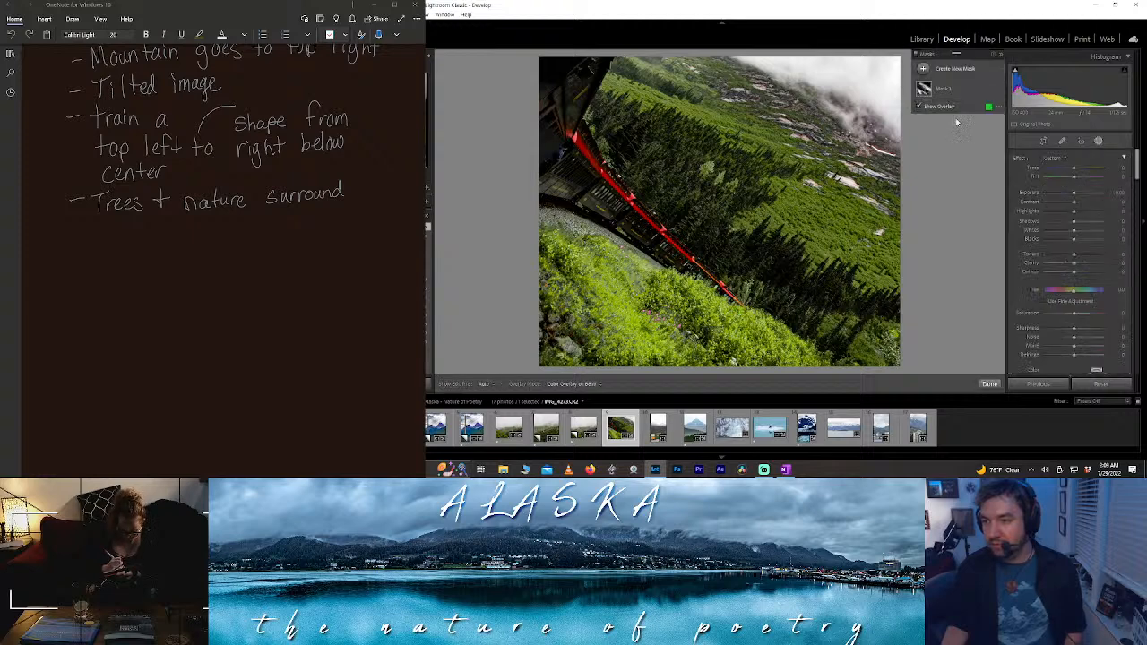
left_click(950, 71)
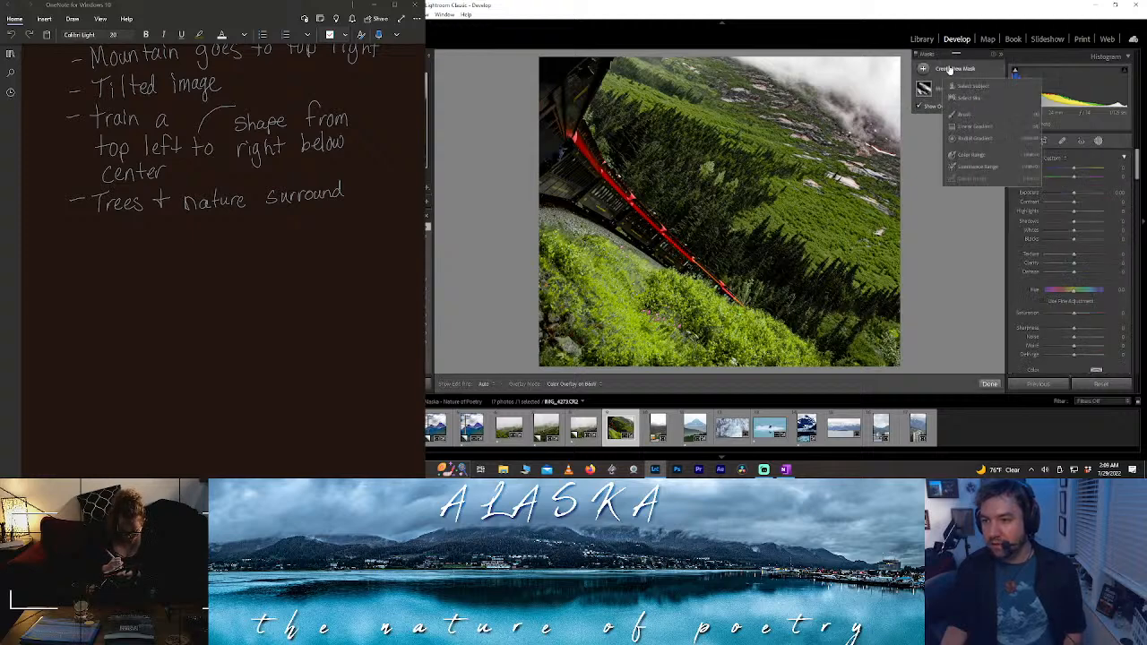
left_click(976, 167)
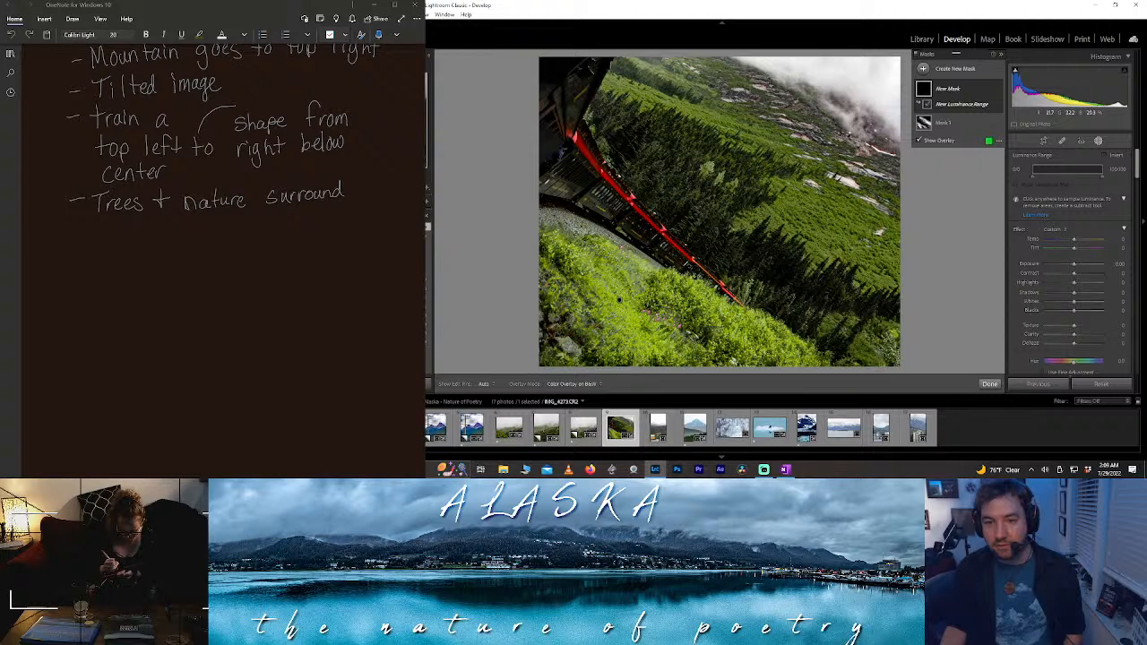
left_click(550, 184)
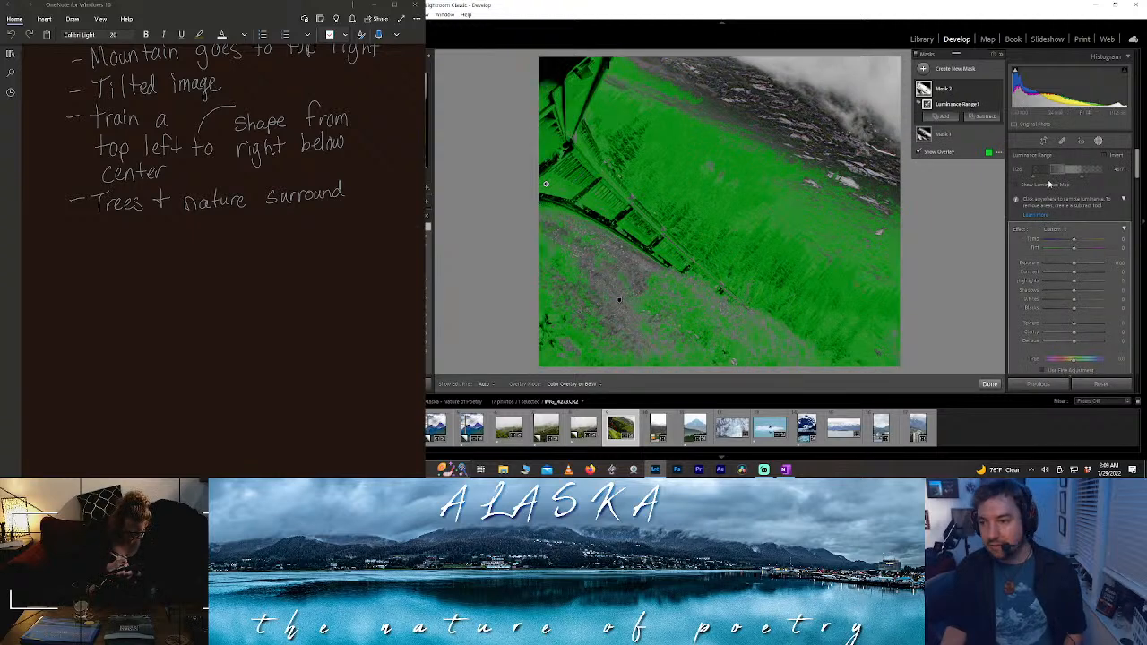
left_click_drag(1080, 179, 1050, 179)
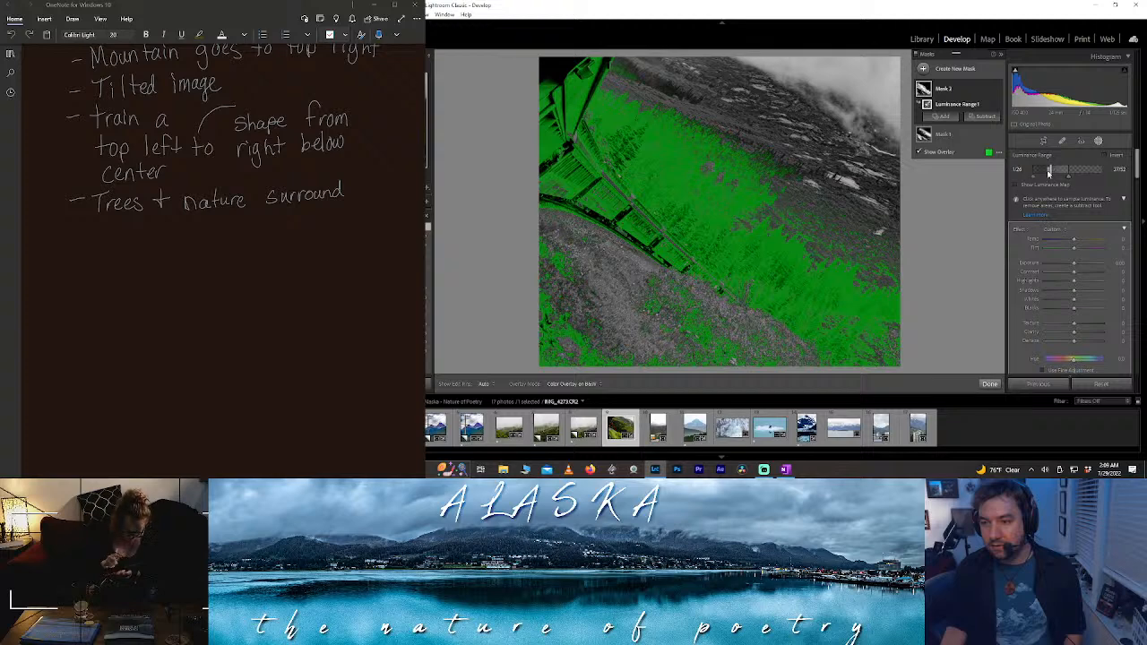
mouse_move(1044, 171)
left_mouse_down()
mouse_move(1066, 171)
mouse_move(1045, 180)
mouse_move(1037, 170)
left_mouse_up()
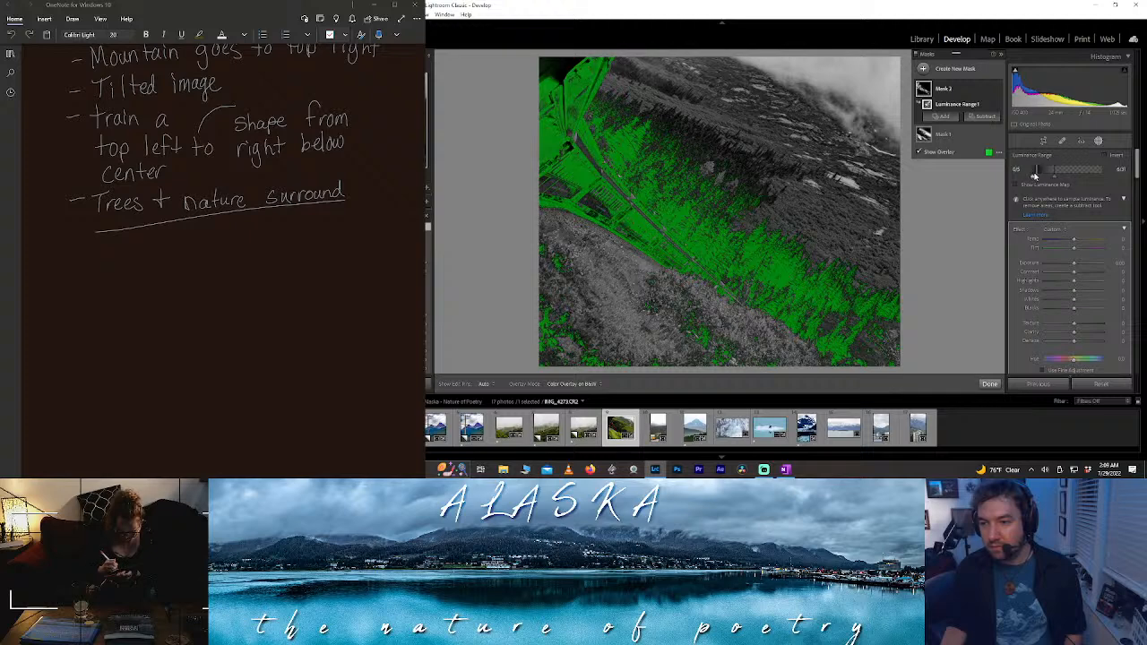
left_click_drag(1038, 170, 1034, 171)
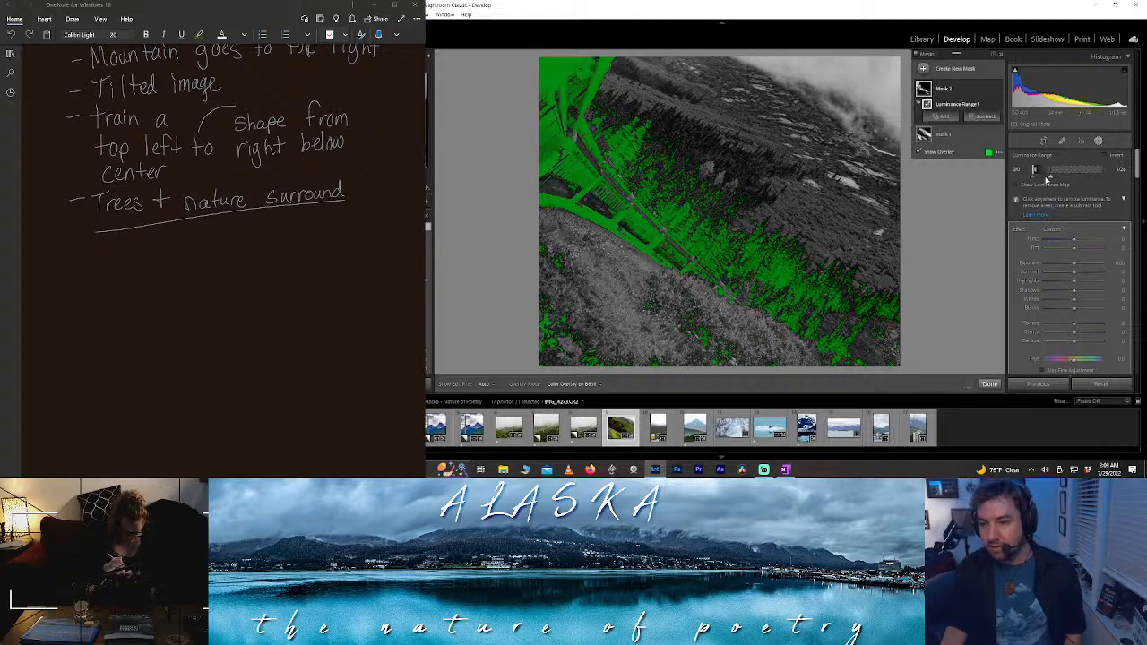
left_click_drag(1050, 180, 1053, 179)
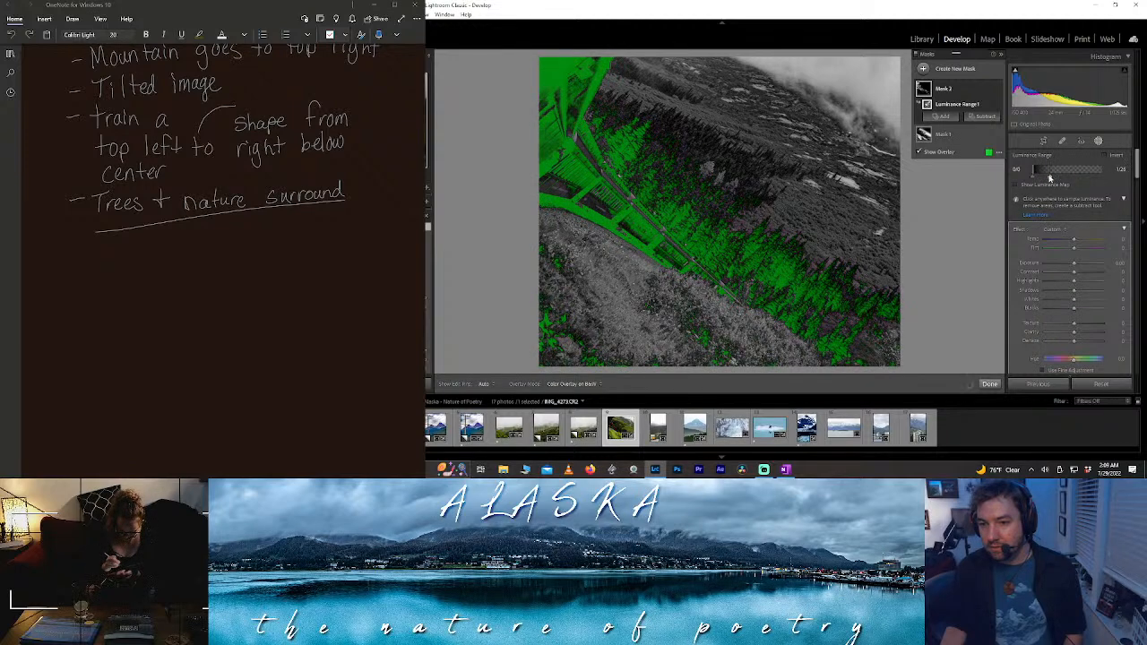
- Subtract the foreground greenery and the forest beside the train from the luminance mask with a brush at Flow 100
left_click(985, 116)
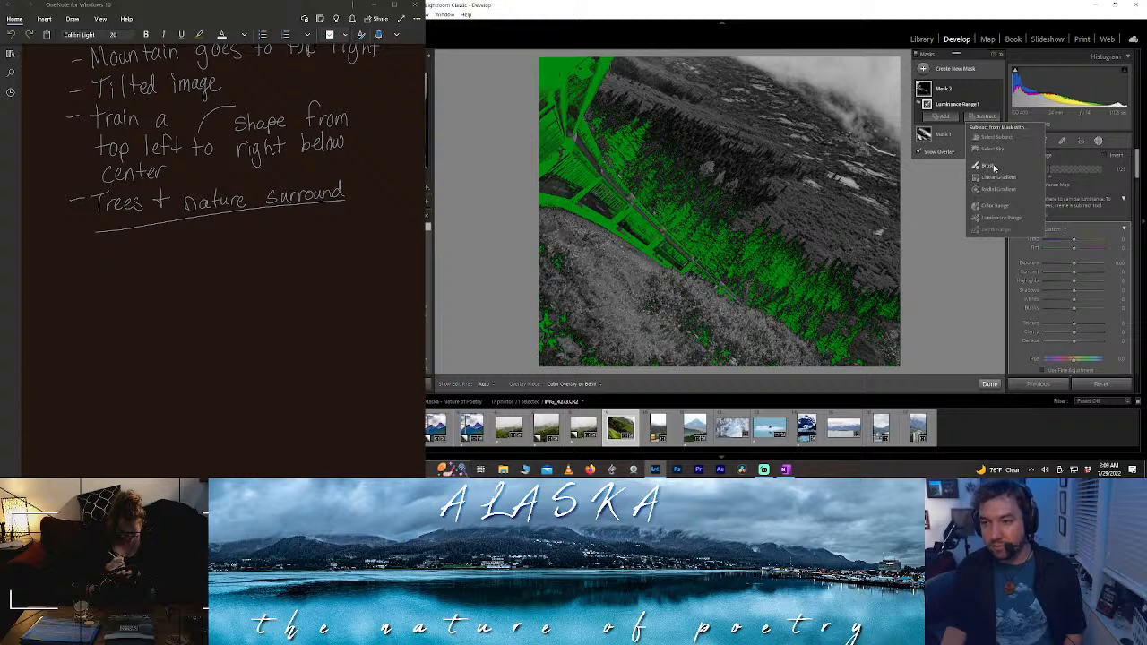
left_click(988, 166)
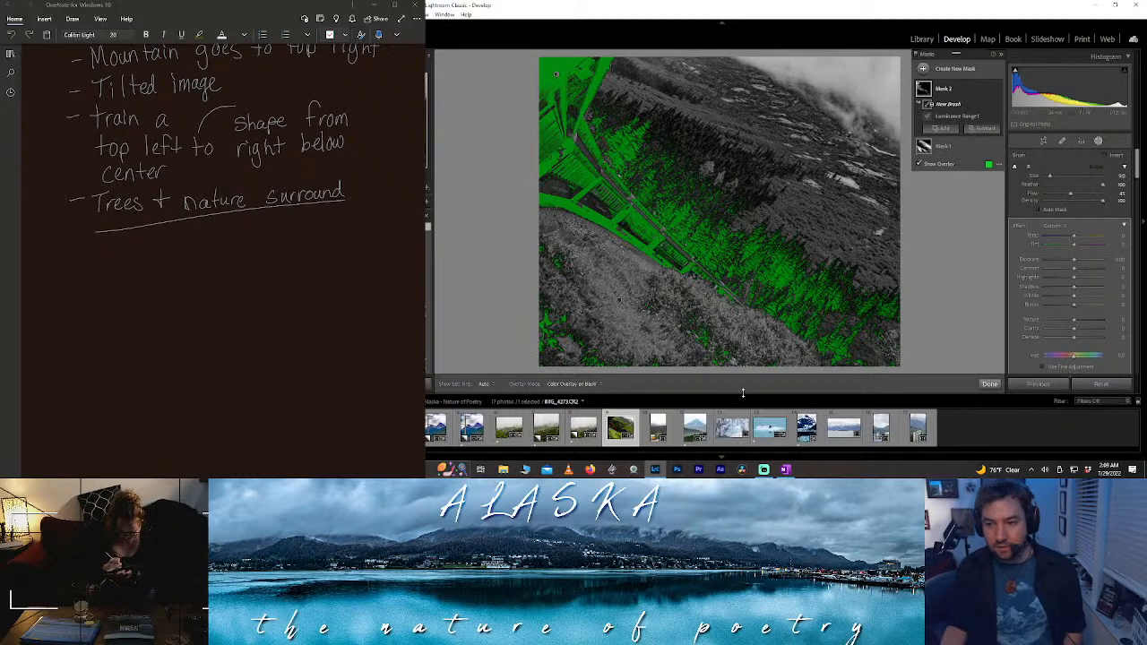
mouse_move(726, 349)
left_mouse_down()
mouse_move(693, 351)
mouse_move(695, 323)
mouse_move(722, 359)
mouse_move(553, 349)
left_mouse_up()
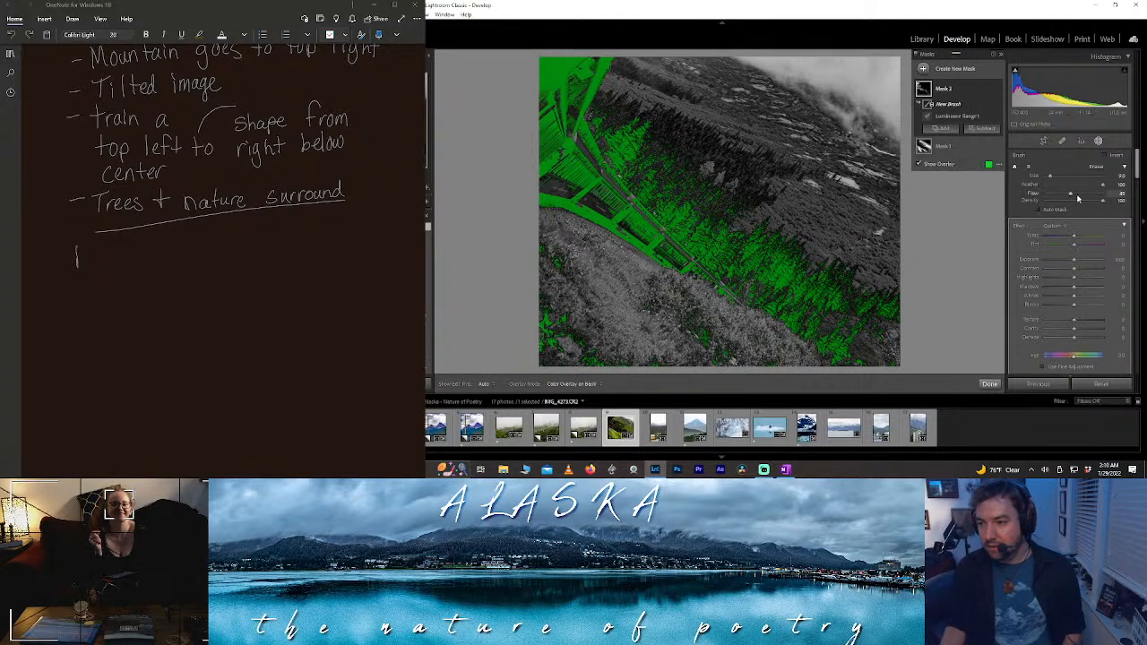
mouse_move(735, 354)
left_mouse_down()
mouse_move(683, 324)
mouse_move(693, 352)
mouse_move(555, 352)
mouse_move(524, 325)
mouse_move(553, 345)
mouse_move(559, 312)
mouse_move(556, 322)
mouse_move(544, 252)
mouse_move(730, 357)
left_mouse_up()
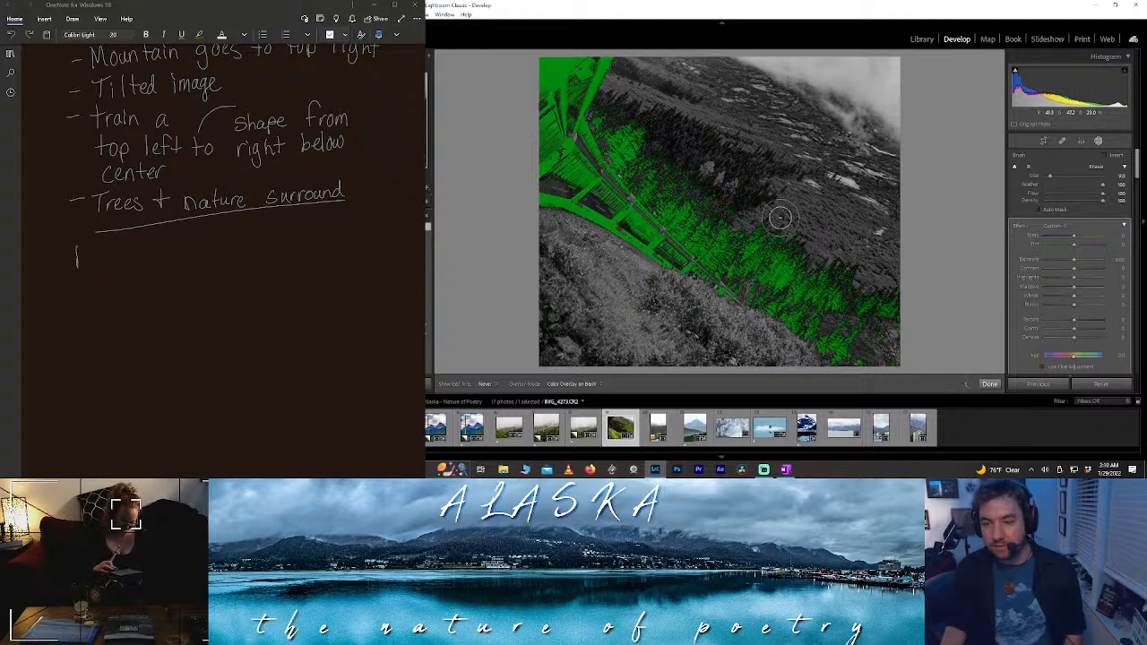
key("h")
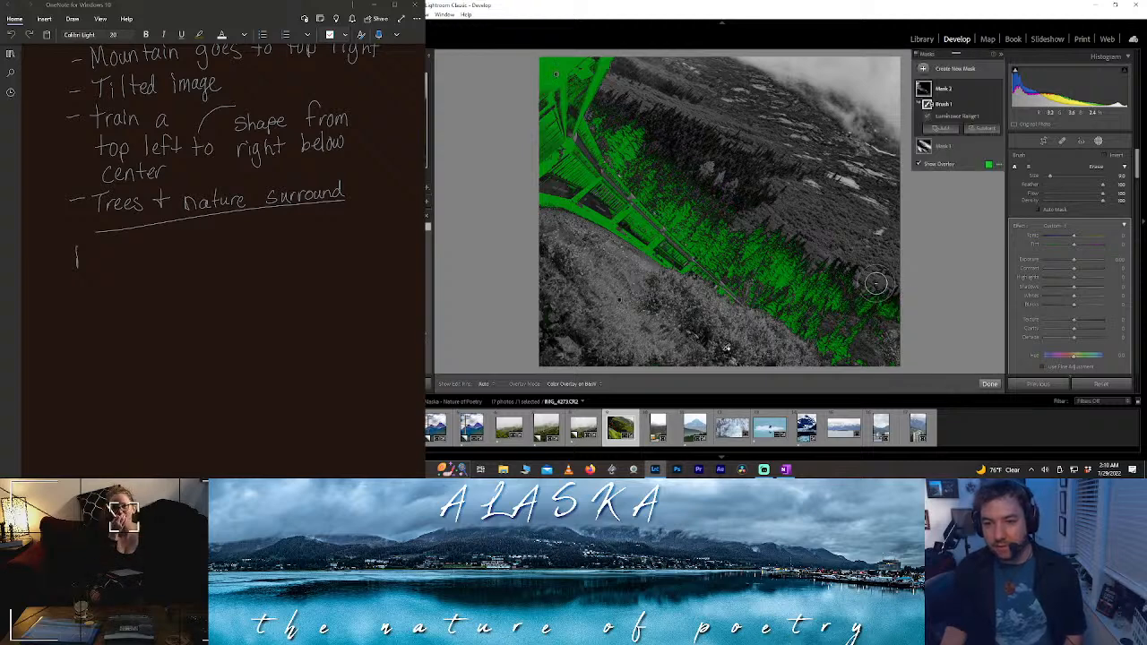
key("h")
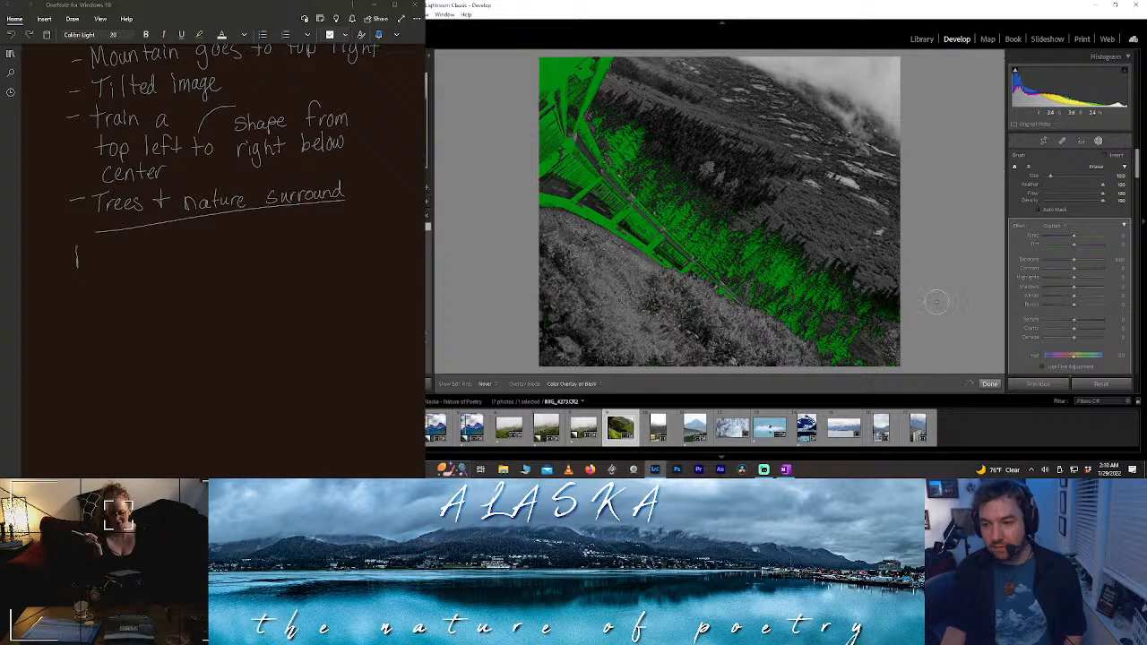
mouse_move(810, 253)
left_mouse_down()
mouse_move(772, 232)
mouse_move(789, 257)
mouse_move(751, 253)
mouse_move(822, 276)
mouse_move(865, 320)
mouse_move(855, 348)
mouse_move(770, 267)
mouse_move(790, 331)
mouse_move(843, 365)
mouse_move(817, 320)
mouse_move(621, 110)
mouse_move(646, 145)
mouse_move(617, 130)
mouse_move(636, 165)
mouse_move(620, 155)
mouse_move(736, 262)
mouse_move(701, 192)
mouse_move(678, 184)
mouse_move(693, 213)
mouse_move(717, 192)
left_mouse_up()
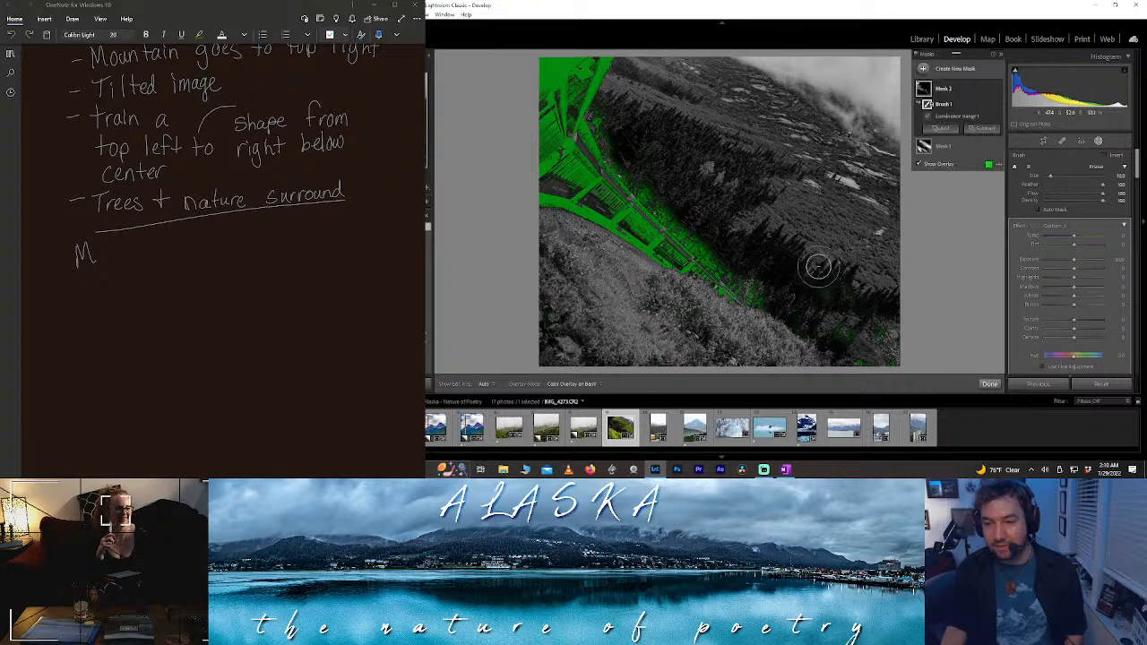
mouse_move(727, 235)
left_mouse_down()
mouse_move(691, 220)
mouse_move(620, 127)
mouse_move(673, 204)
mouse_move(621, 127)
mouse_move(696, 215)
mouse_move(627, 132)
mouse_move(621, 103)
mouse_move(725, 210)
mouse_move(743, 253)
mouse_move(683, 214)
mouse_move(699, 240)
mouse_move(859, 336)
mouse_move(821, 287)
mouse_move(876, 343)
left_mouse_up()
key("h")
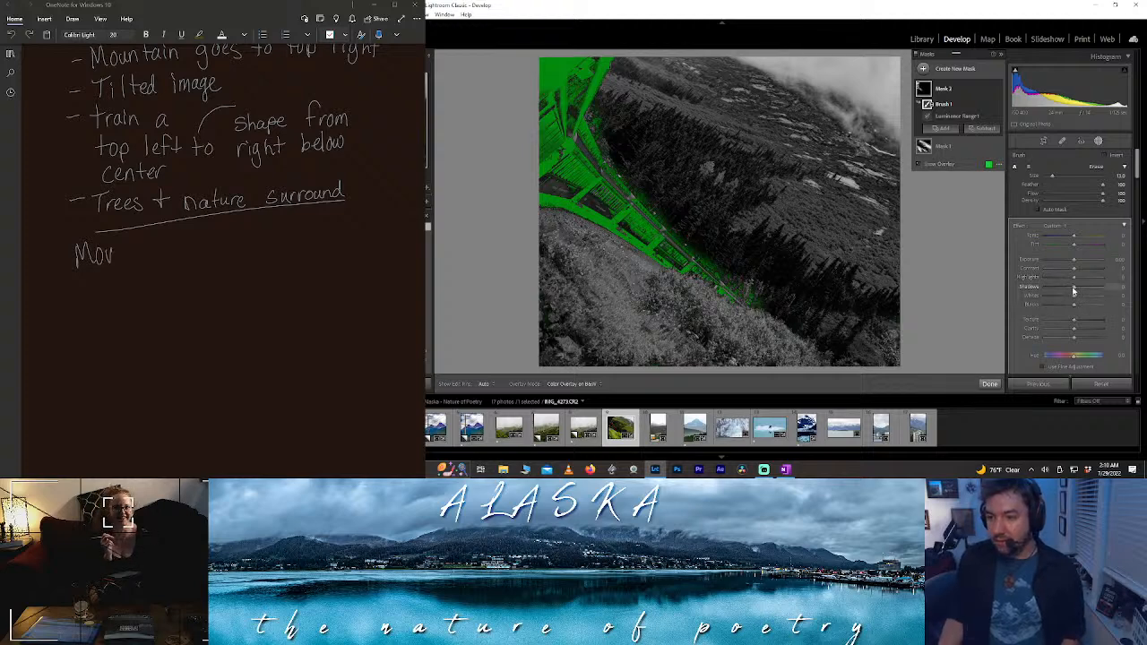
- Set the train mask's Shadows and Texture to 100 and Highlights to about 60, try raised Blacks, reset them, and finish masking
left_click_drag(1074, 290, 1121, 280)
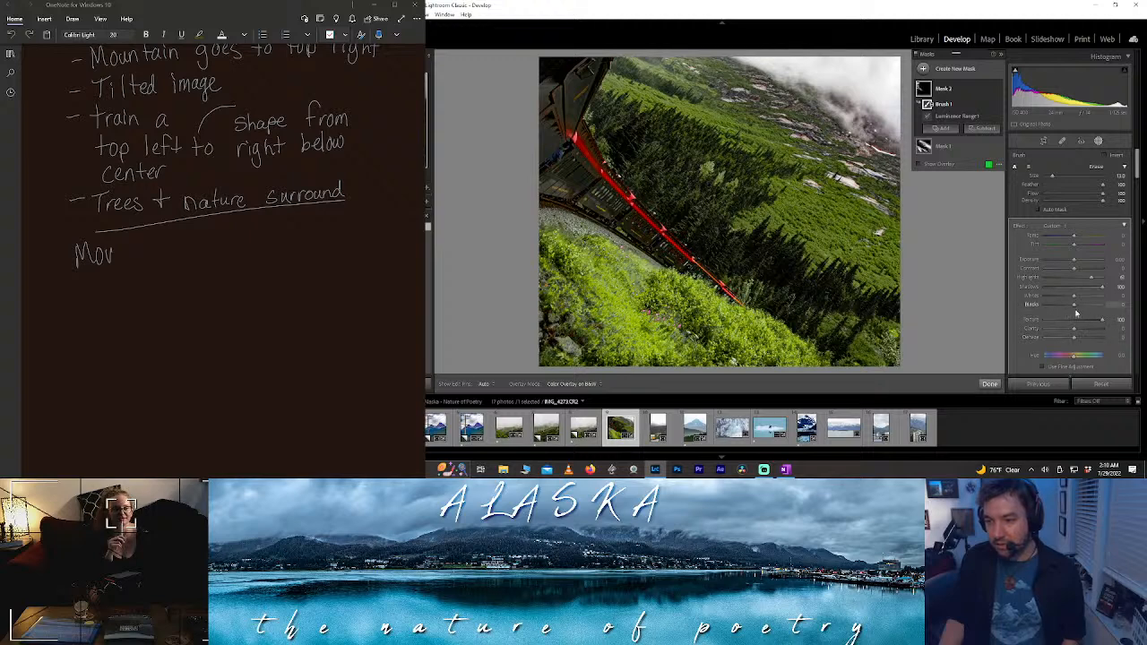
left_click_drag(1076, 311, 1093, 314)
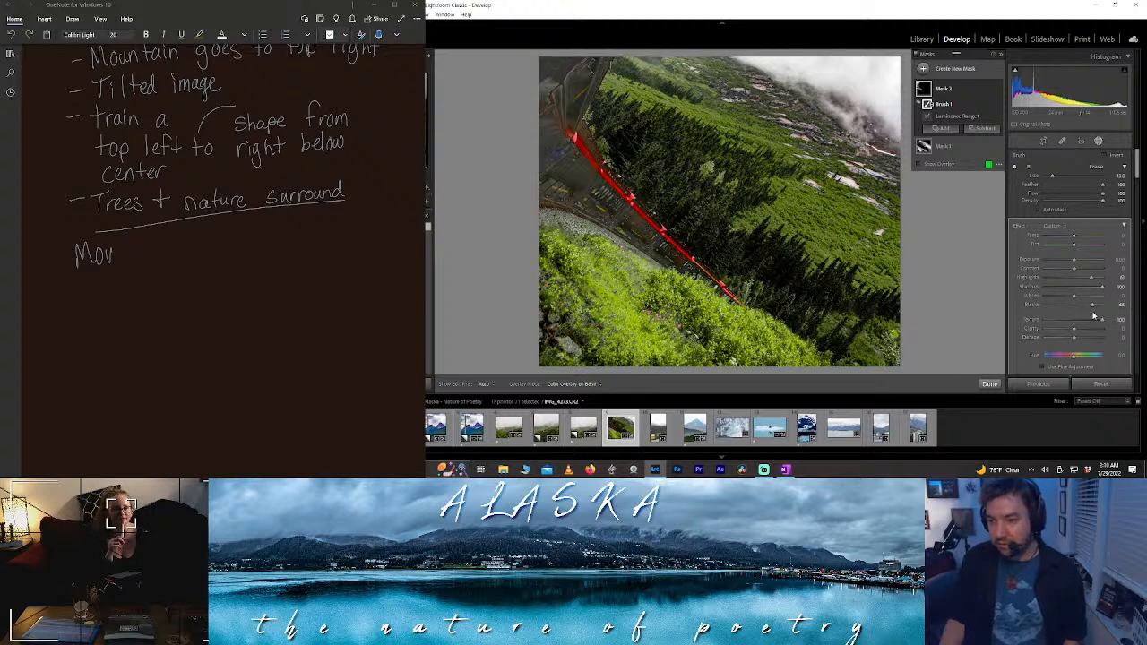
double_click(1093, 310)
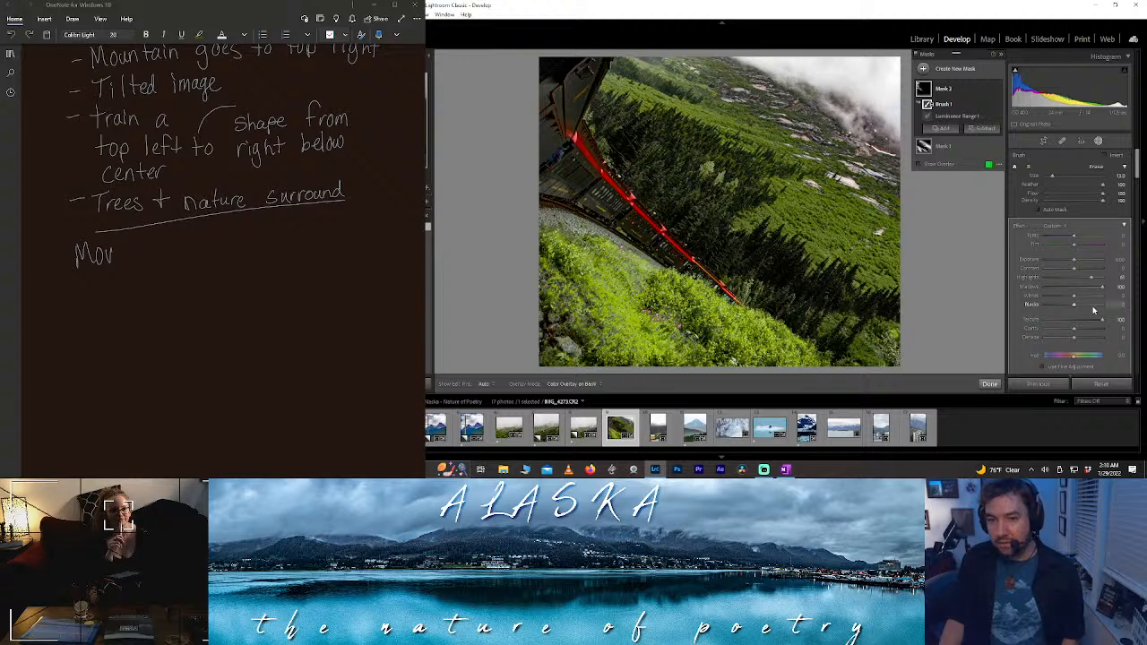
left_click(989, 384)
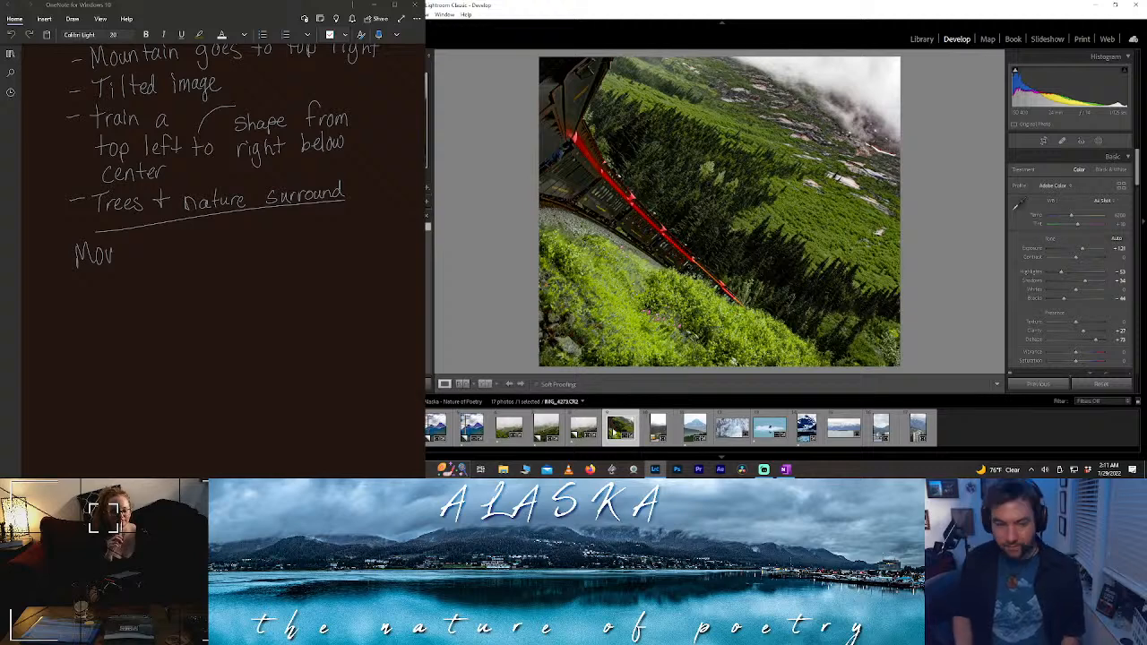
- Handwrite a dashed note beginning "Moving w/vs. against" under the underlined list of composition notes
key("1")
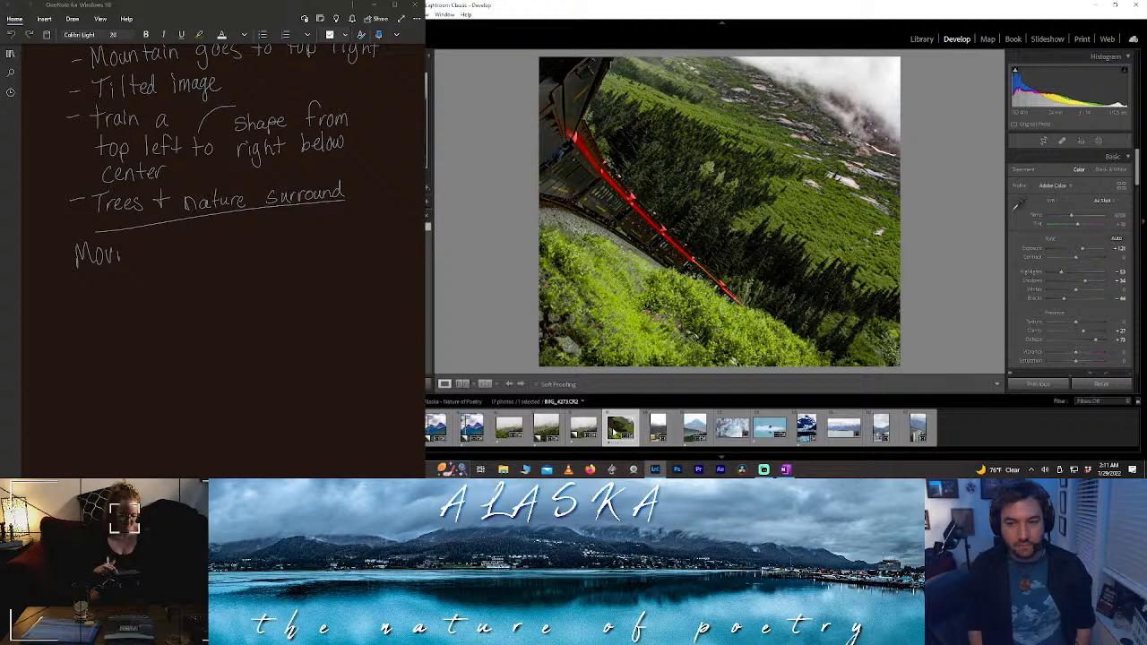
left_click_drag(120, 252, 130, 262)
left_click_drag(140, 249, 132, 271)
left_click_drag(59, 259, 68, 258)
left_click_drag(155, 243, 173, 239)
left_click_drag(182, 232, 177, 256)
left_click_drag(184, 242, 191, 253)
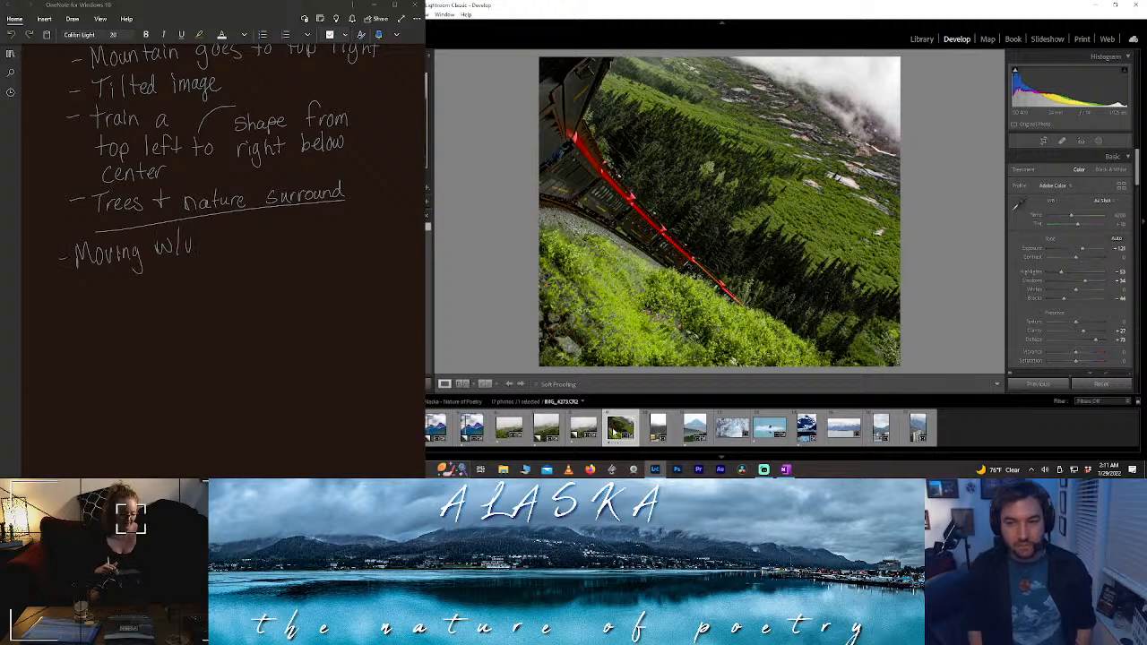
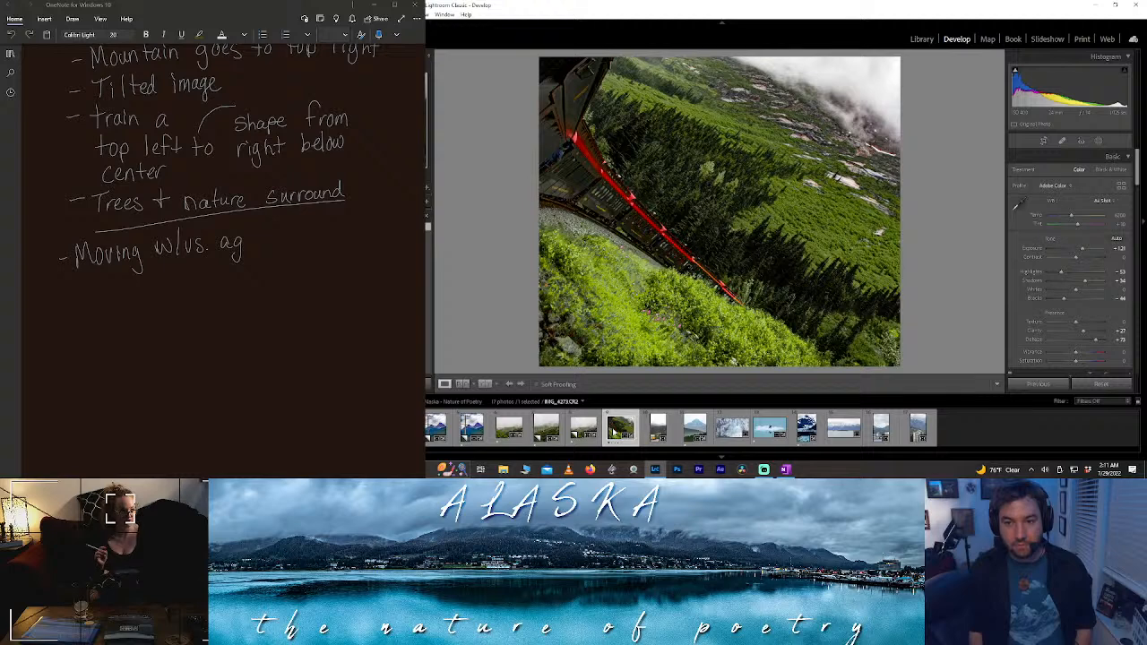
left_click_drag(254, 236, 257, 247)
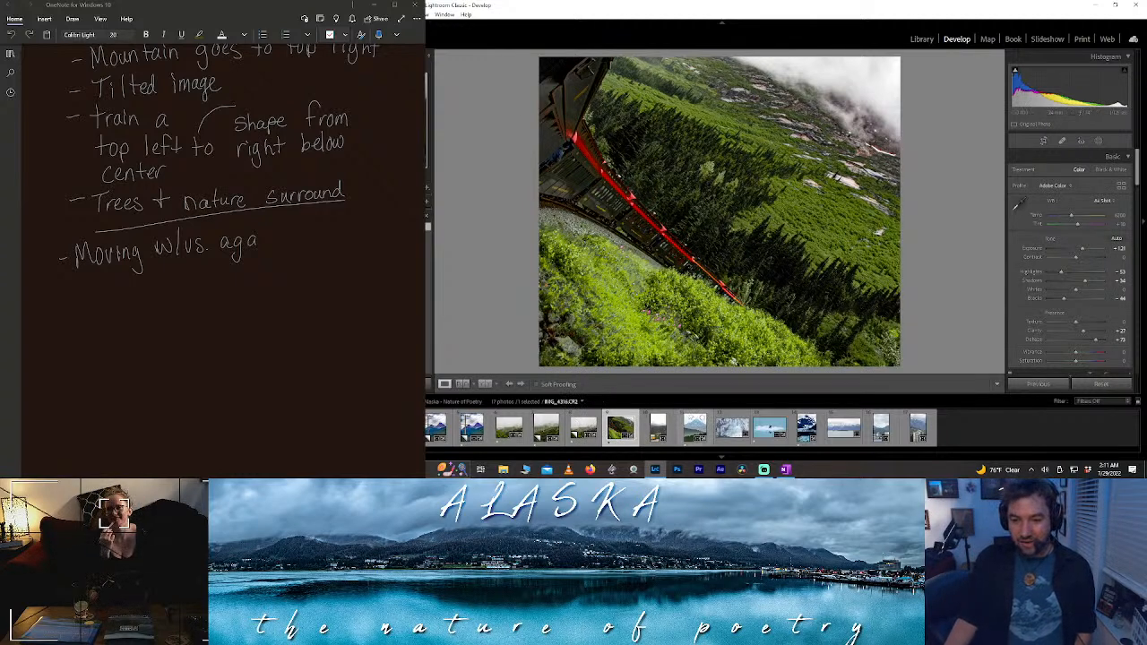
- On the misty mountain peak photo, set the Temp of the Mask 2 Copy linear gradient to -10 and deselect the photo
left_click(695, 430)
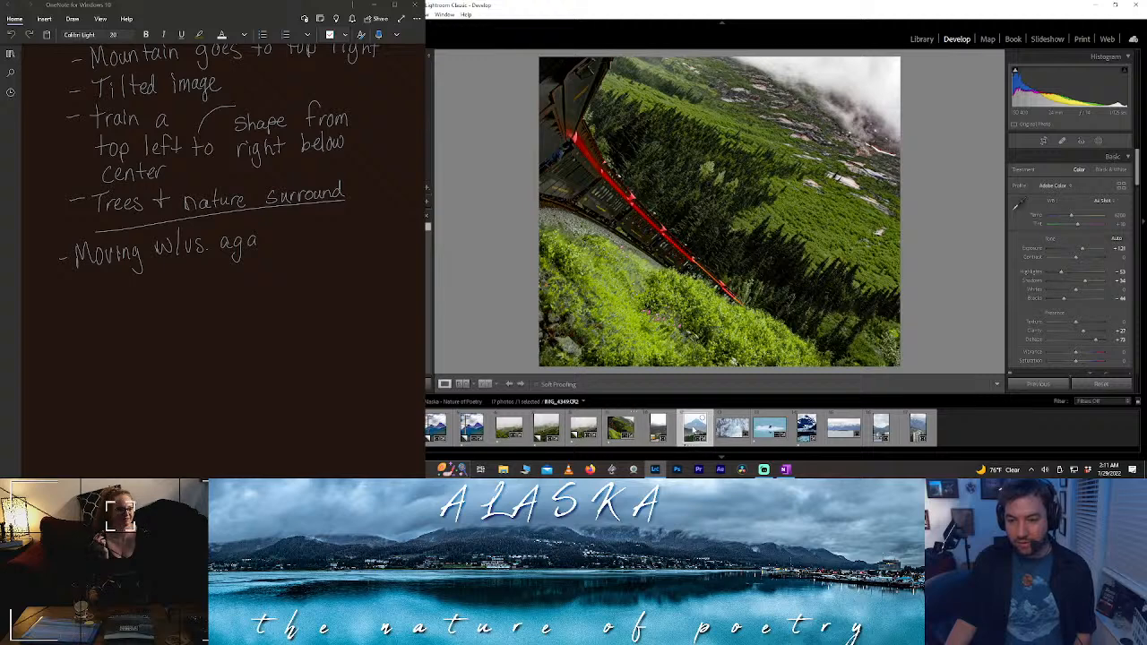
left_click(1099, 143)
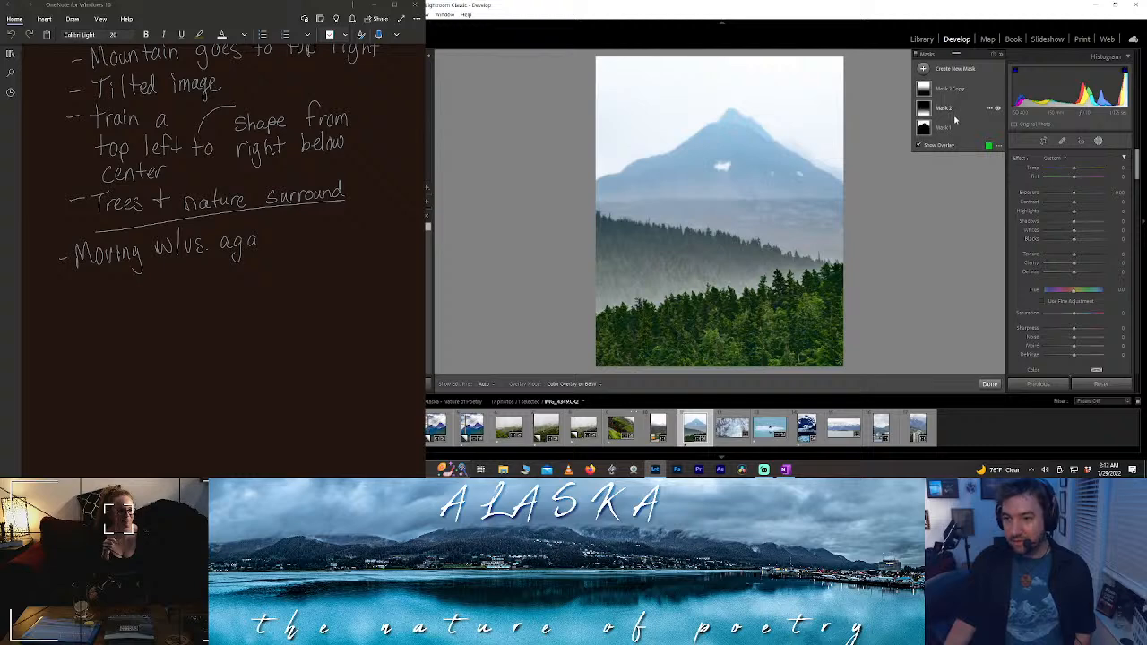
left_click(950, 88)
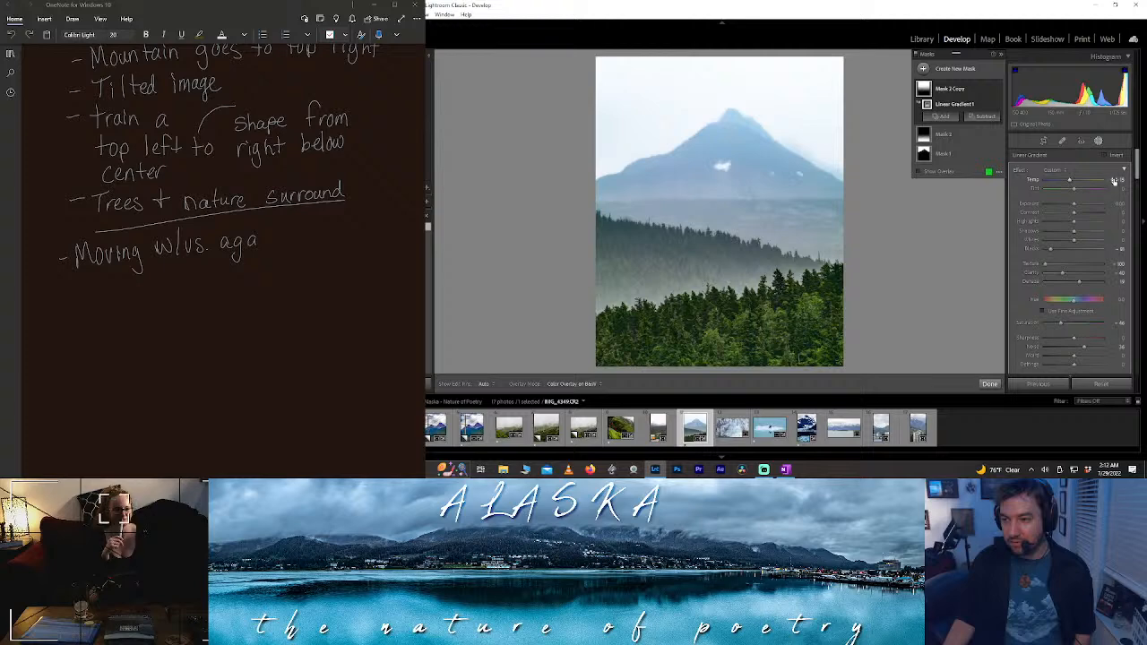
key("BackSpace")
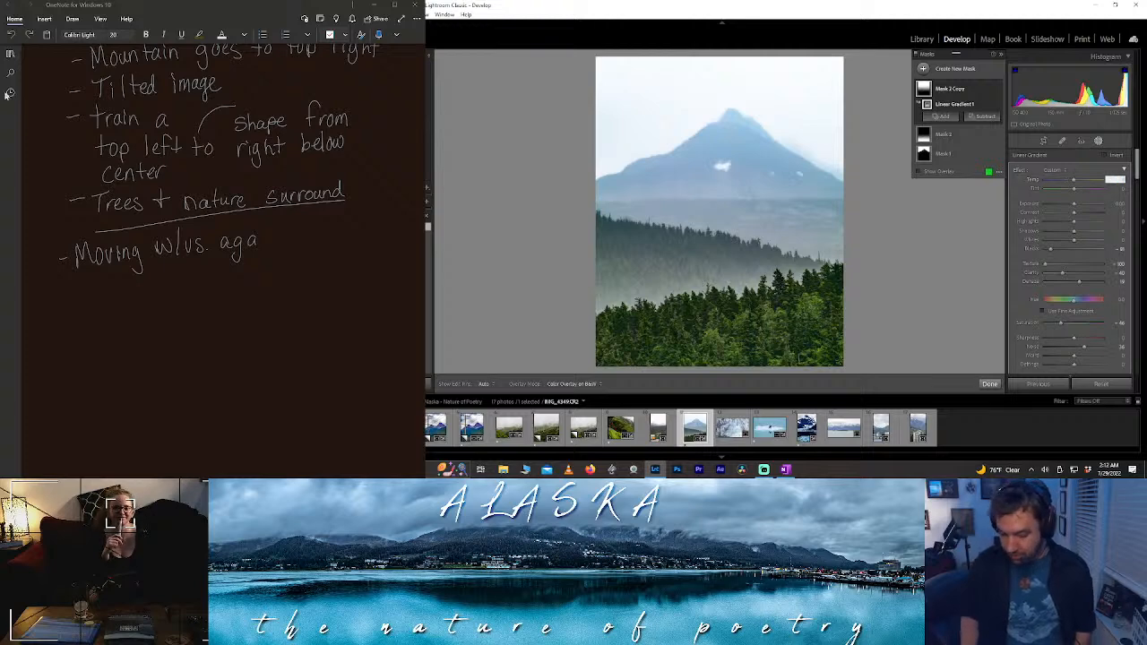
type("-10")
key("Return")
left_click(965, 430)
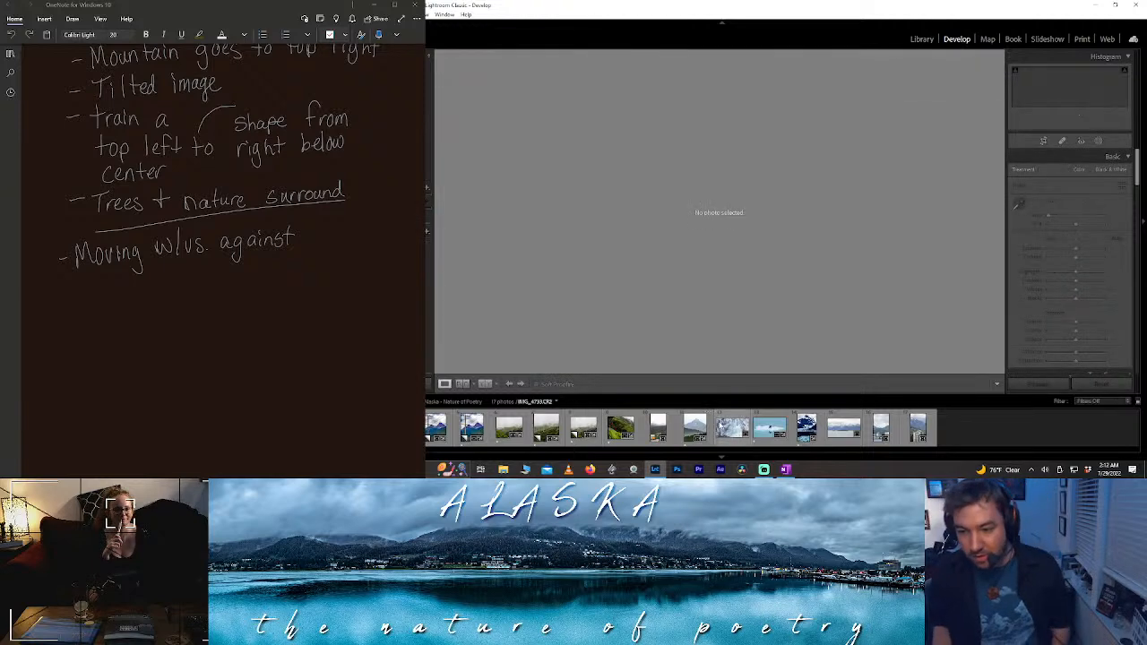
- Look through the glacier, island, forest shoreline, shipping container and city photos to compare candidates for the next edit
left_click(732, 428)
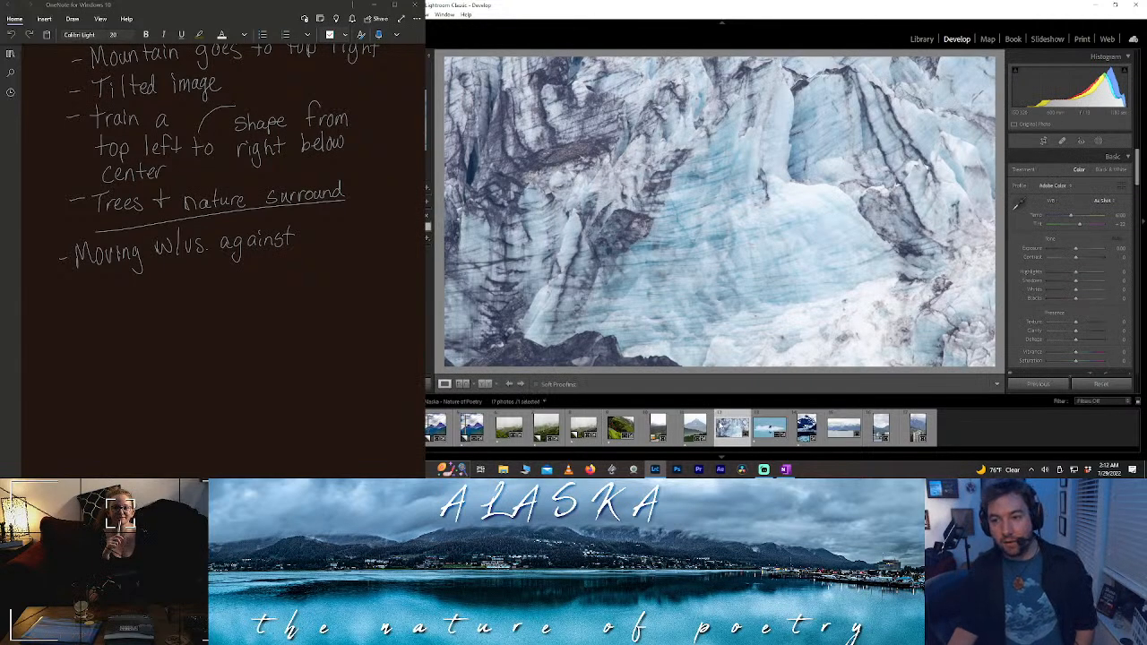
left_click(844, 430)
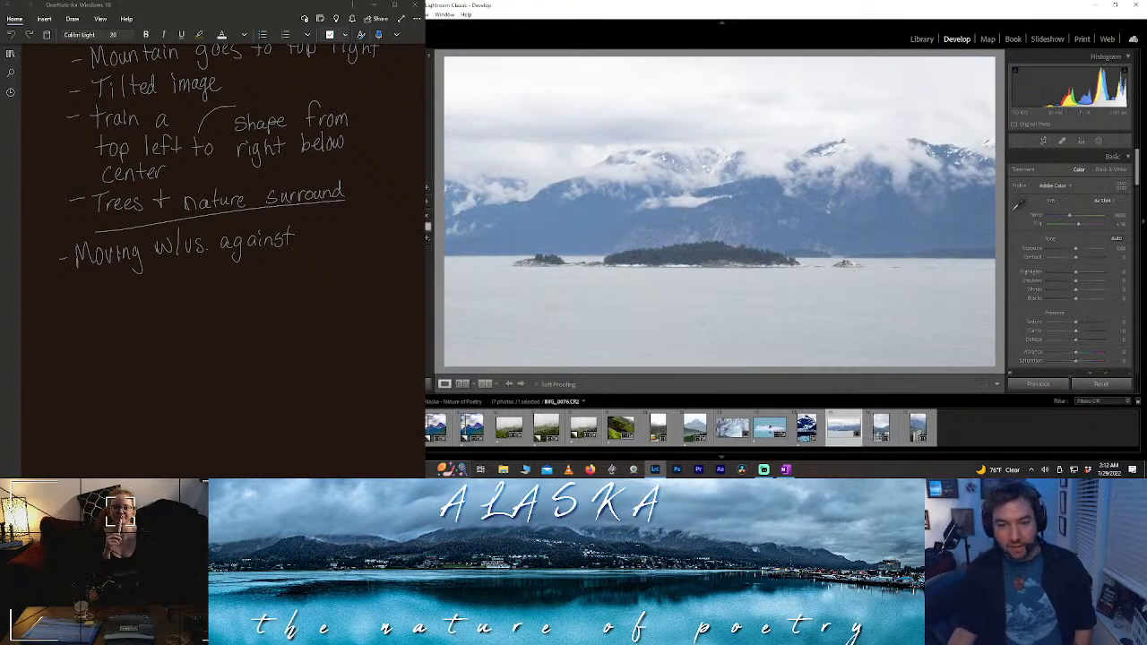
left_click(399, 429)
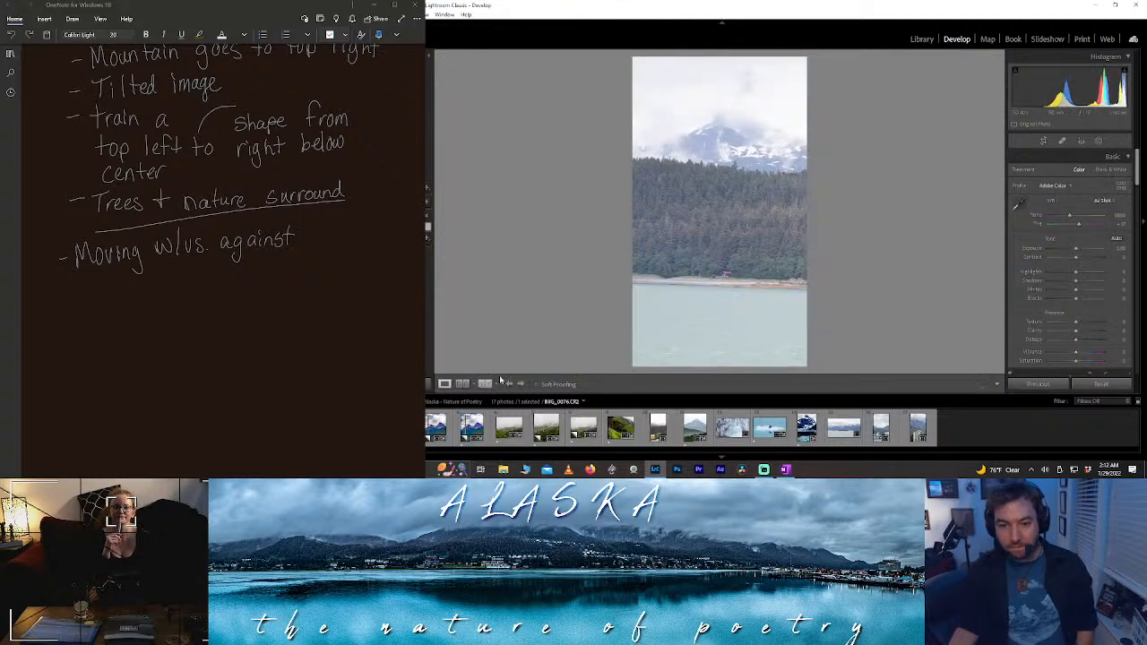
left_click(659, 430)
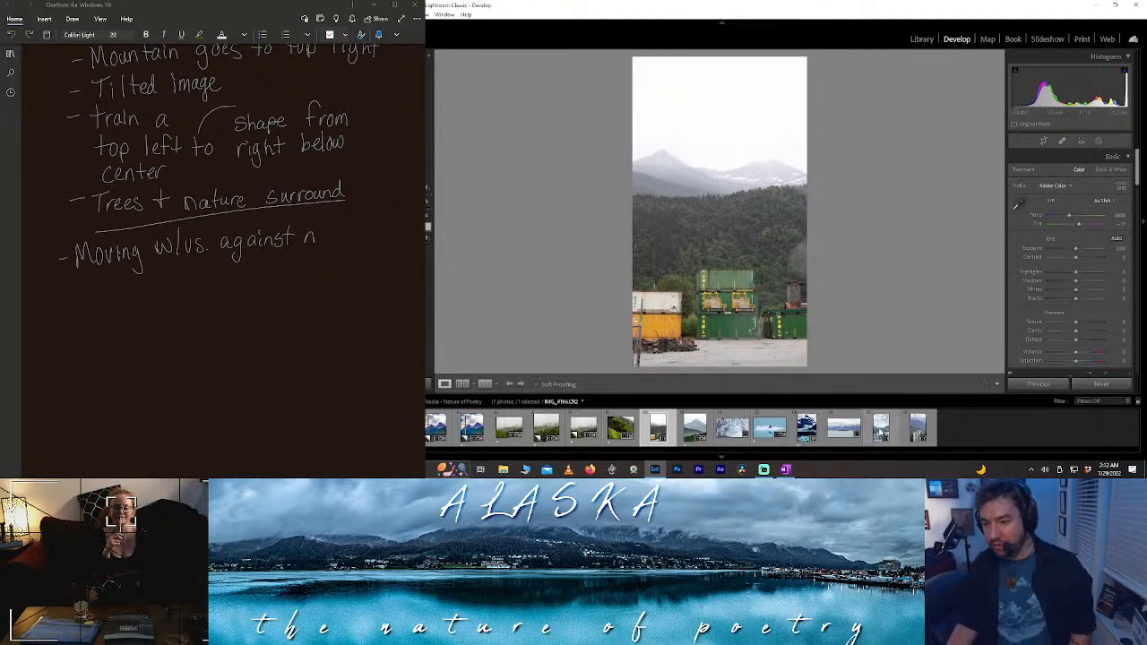
left_click(880, 429)
left_click(918, 429)
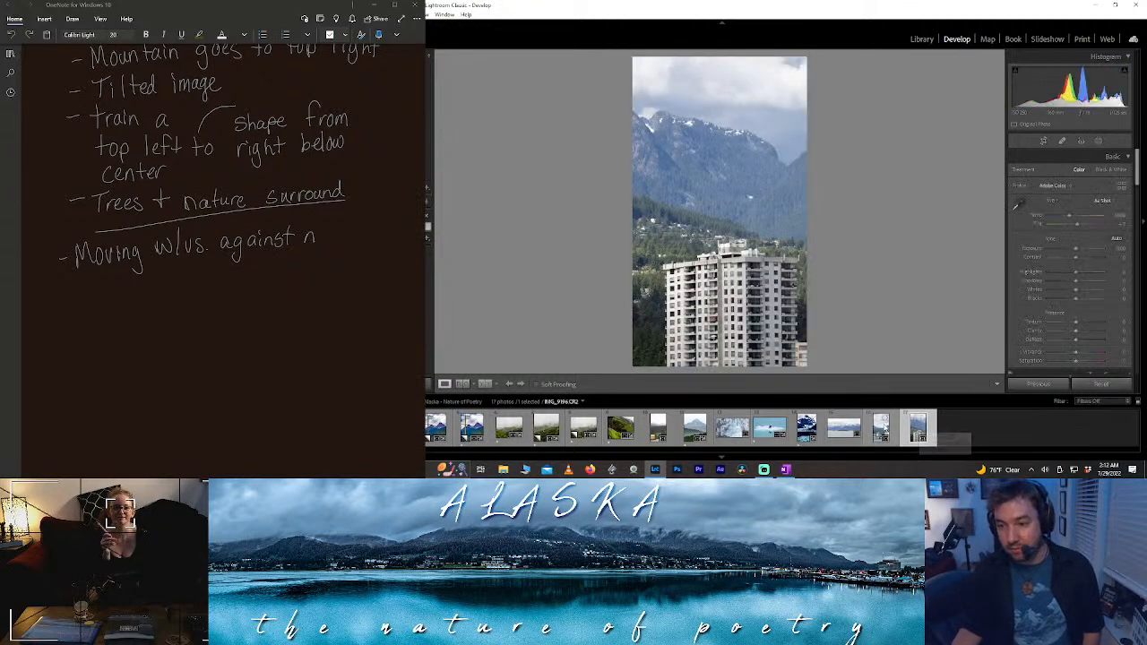
left_click(881, 428)
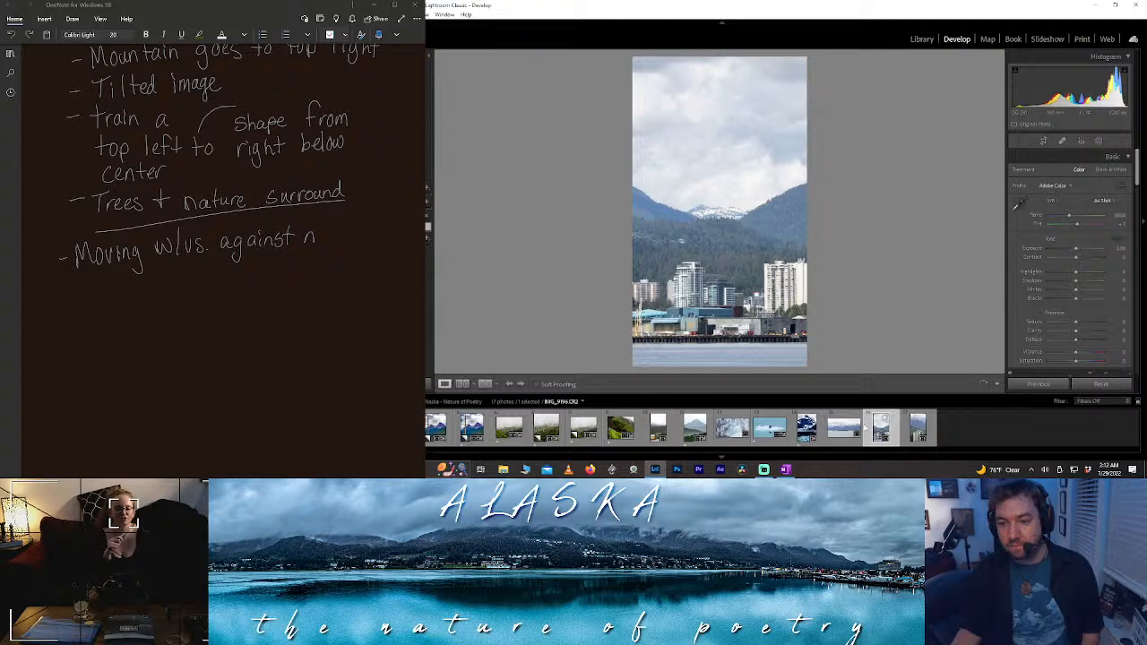
- Unlock the crop aspect of the glacier photo and extend the crop to the full height of the original image
left_click(732, 428)
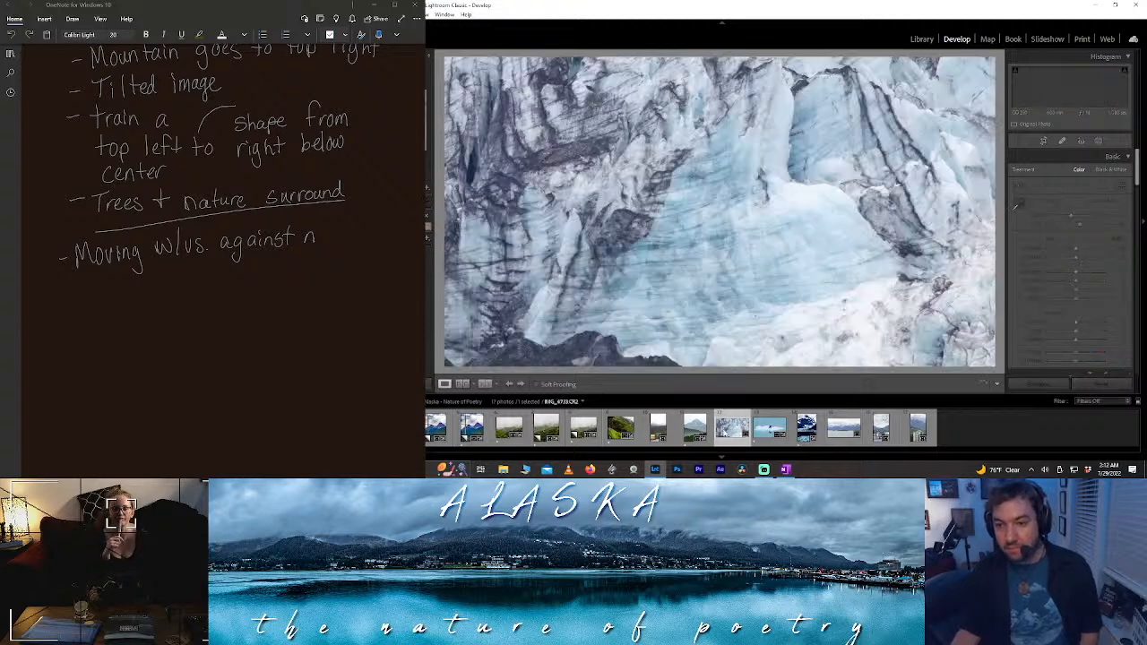
left_click(1044, 142)
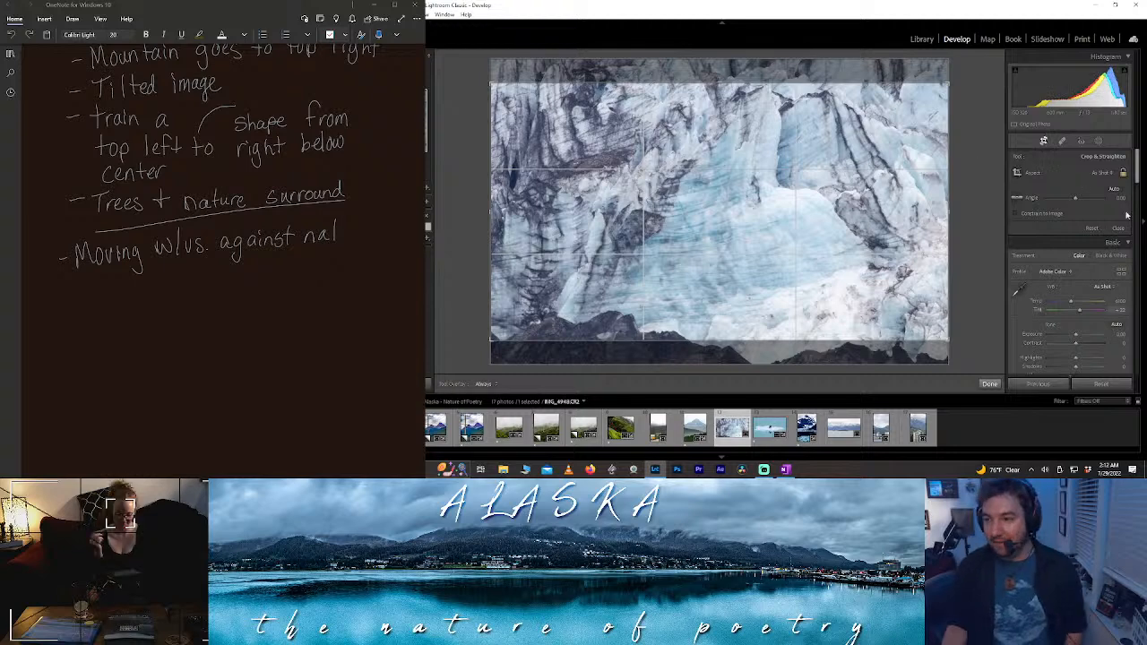
left_click(1122, 174)
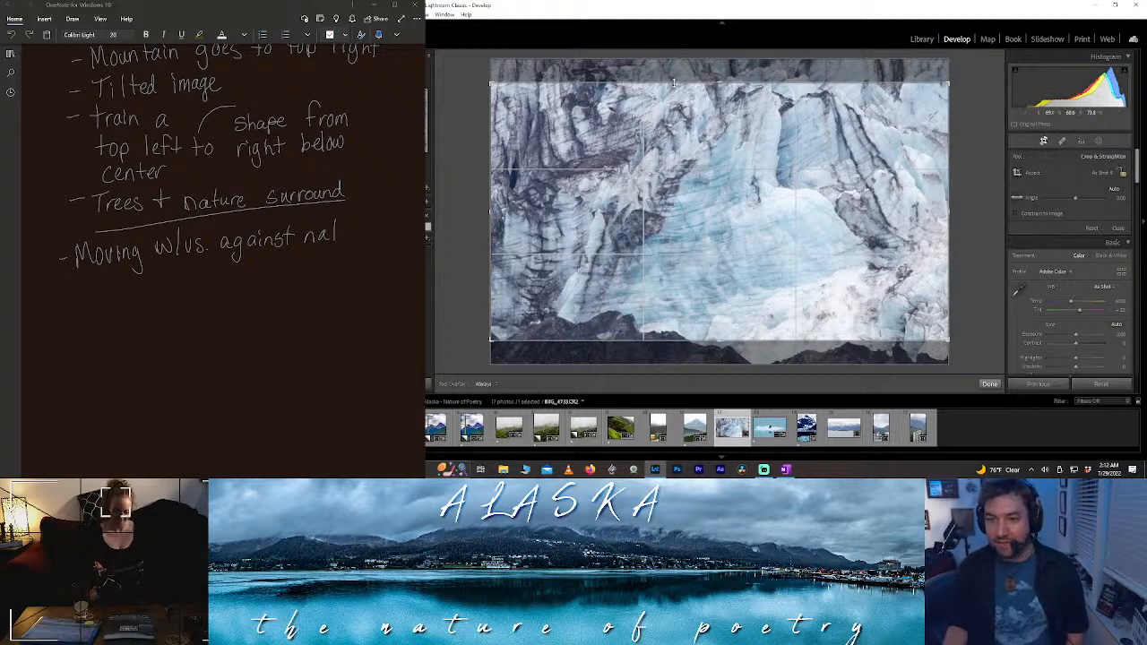
left_click_drag(678, 83, 676, 57)
left_click_drag(685, 354, 685, 370)
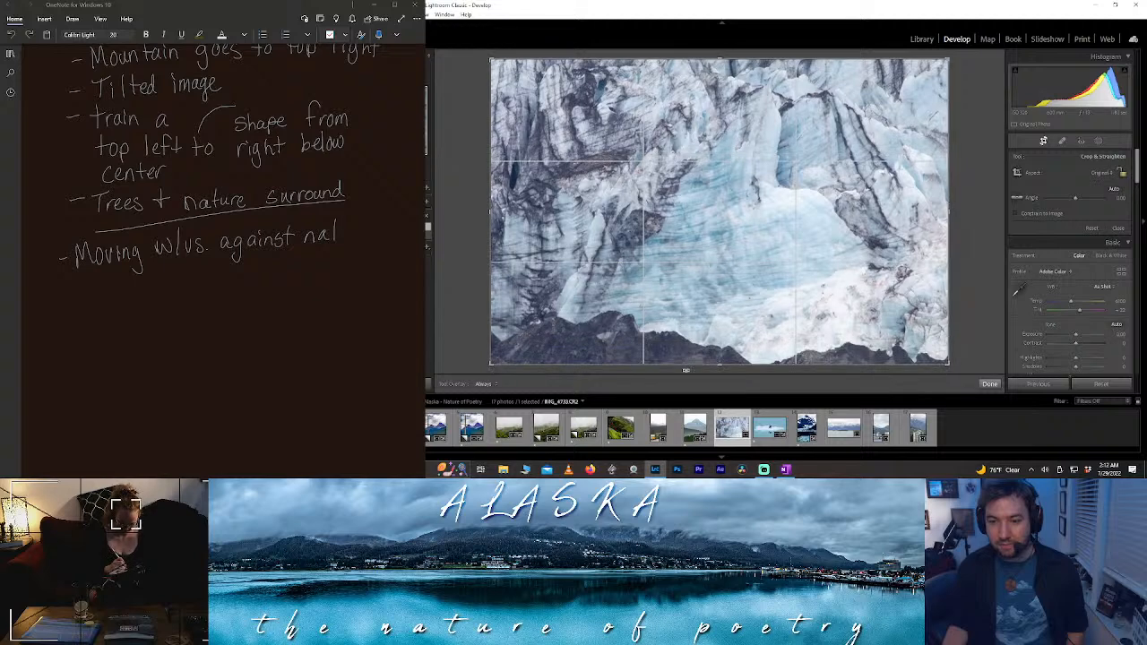
left_click(988, 384)
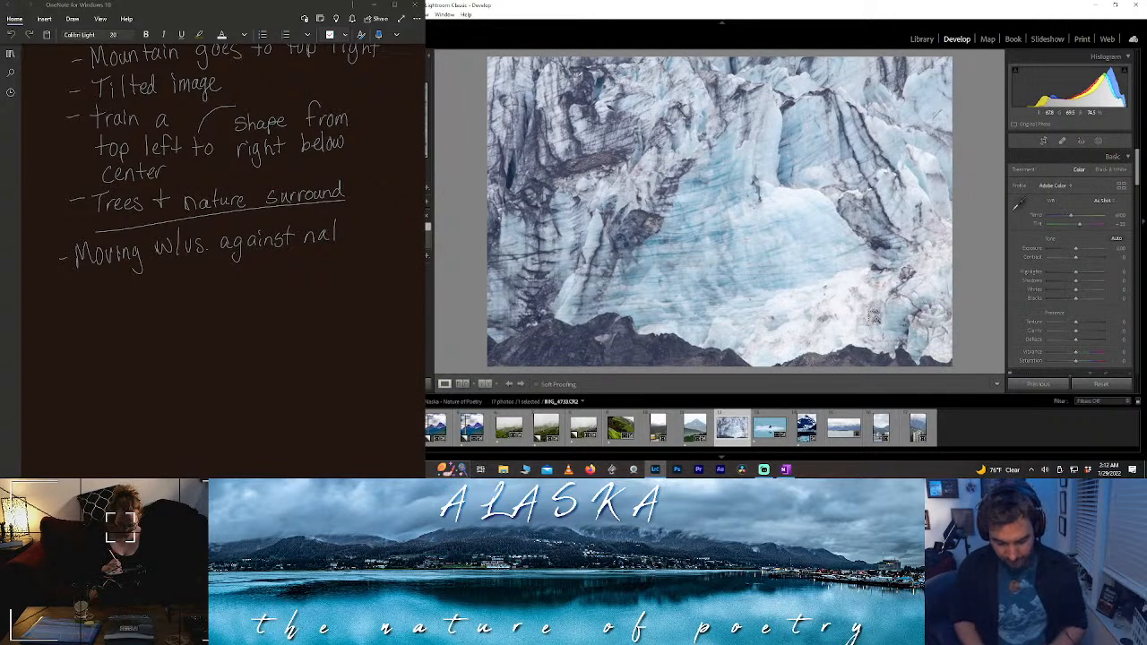
- Rotate the glacier photo through different orientations and settle on portrait with the dark rock along the image's left edge
key("ctrl+bracketleft")
key("ctrl+bracketleft")
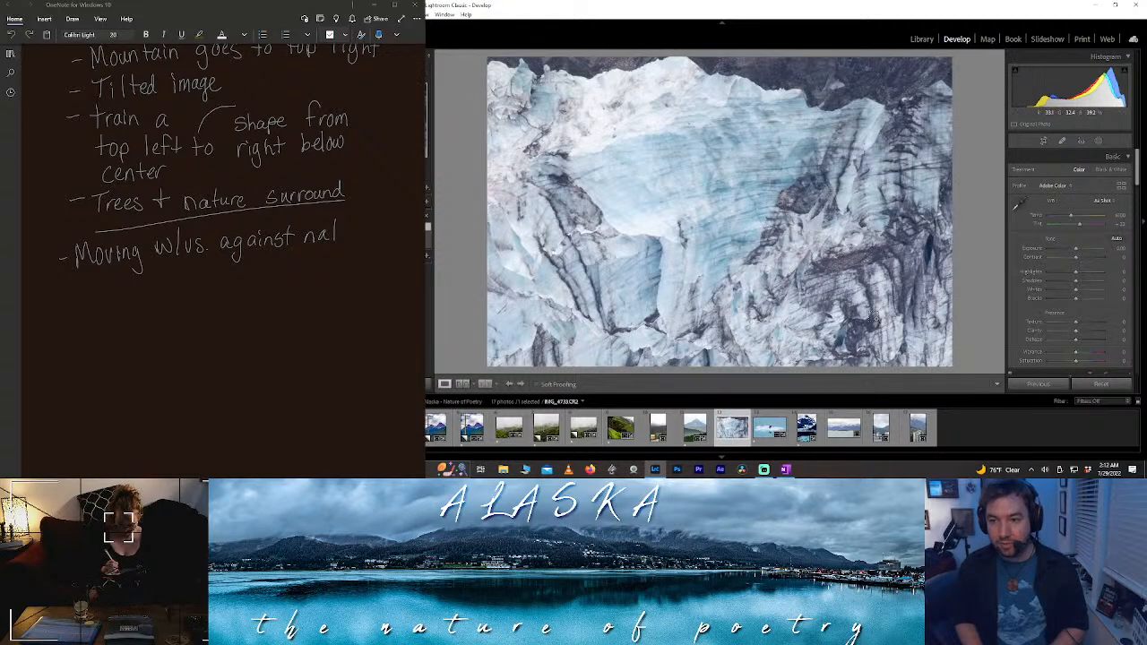
key("ctrl+bracketleft")
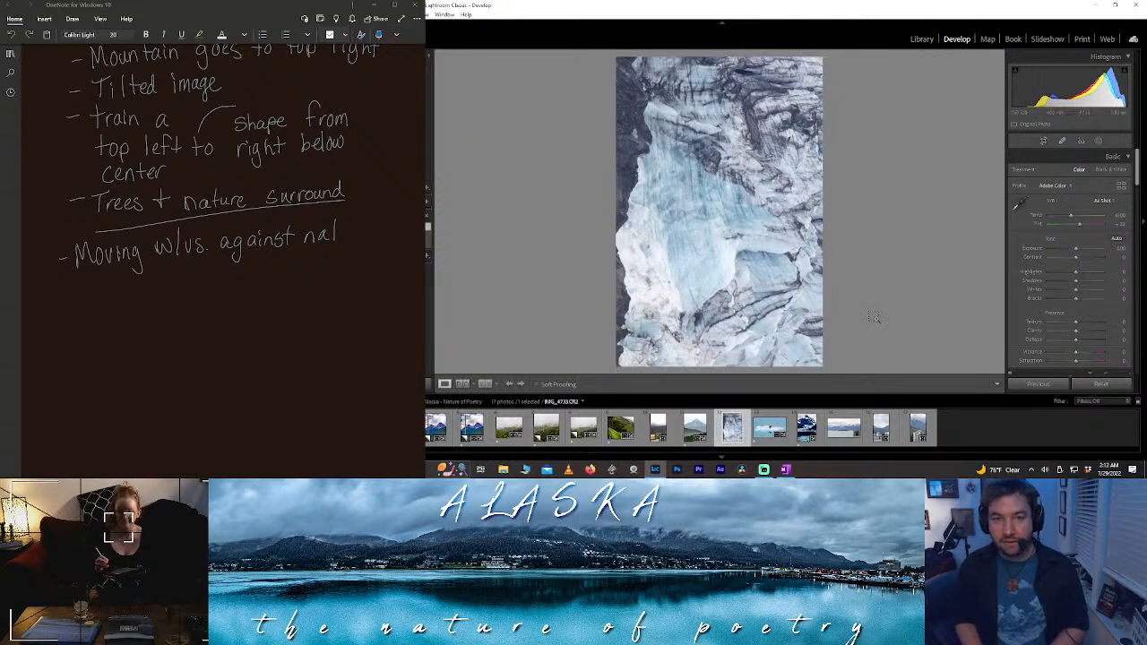
key("ctrl+bracketright")
key("ctrl+bracketright")
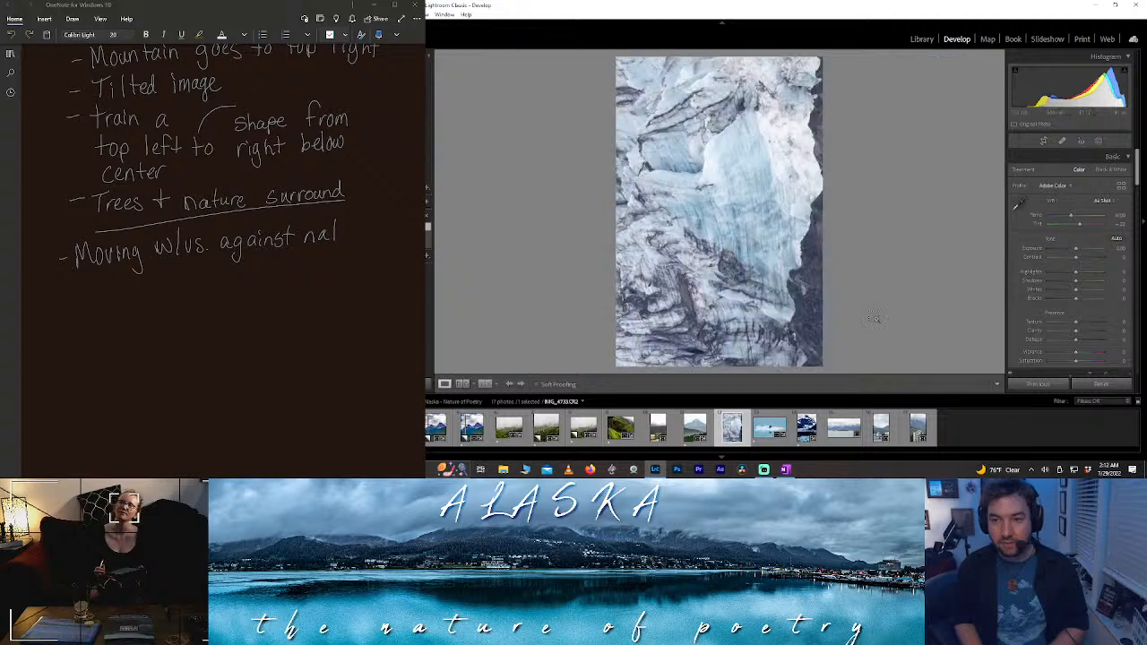
key("ctrl+bracketright")
key("ctrl+bracketright")
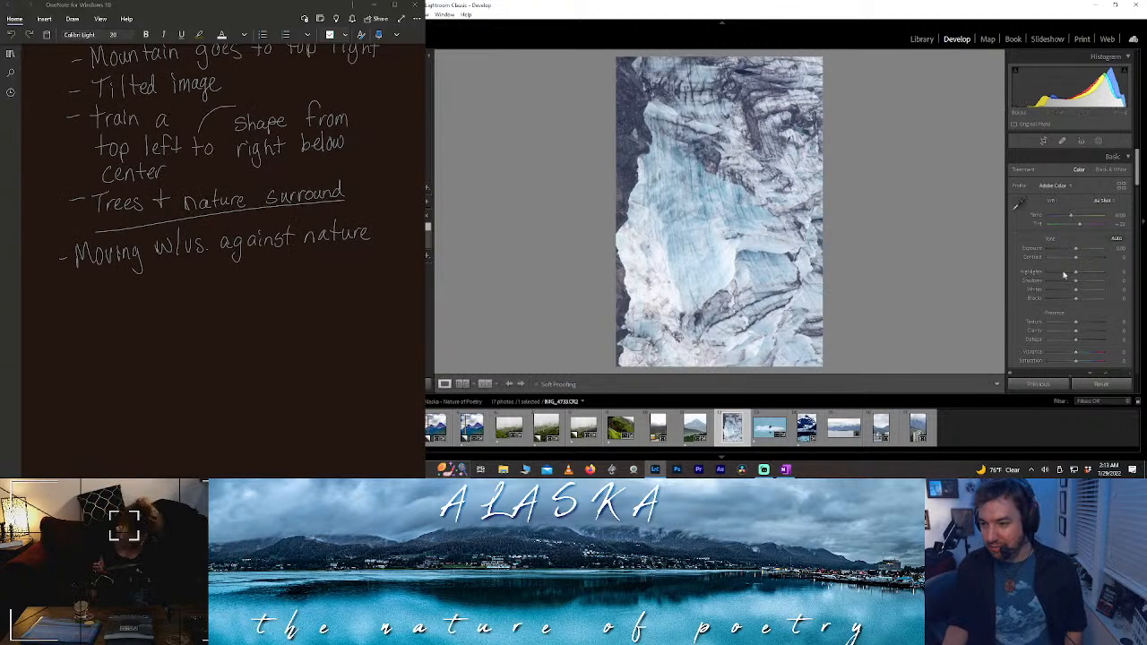
- Raise the glacier photo's Clarity to about 61 and crop strips off the image's top and bottom
left_click_drag(1077, 333, 1094, 334)
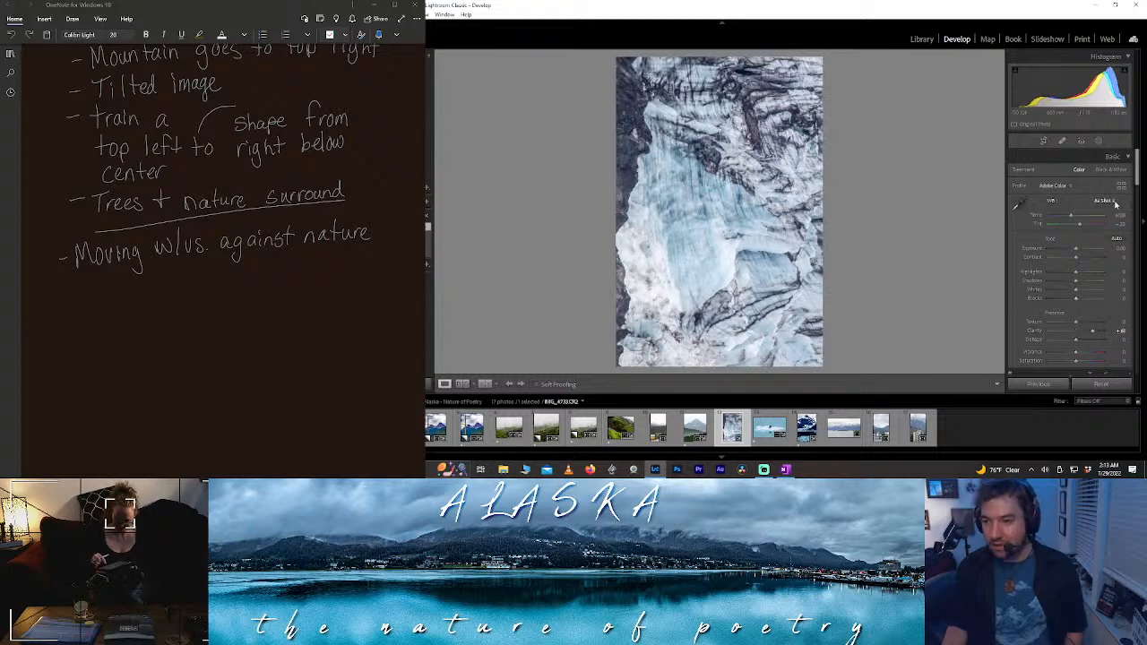
left_click(1044, 141)
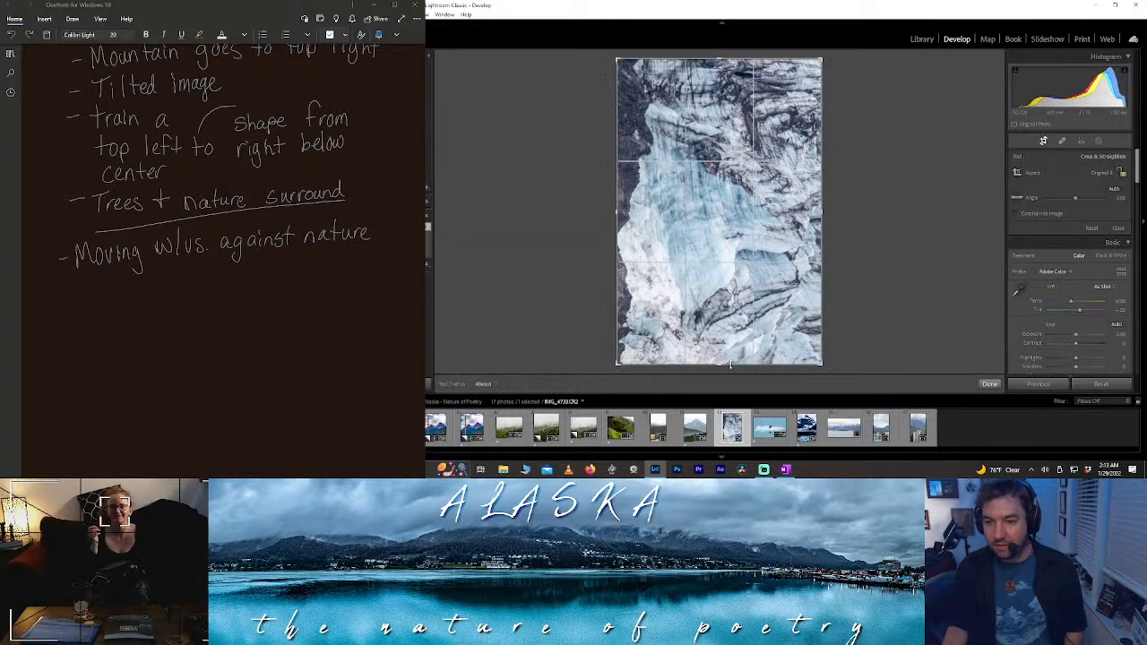
left_click_drag(730, 363, 717, 306)
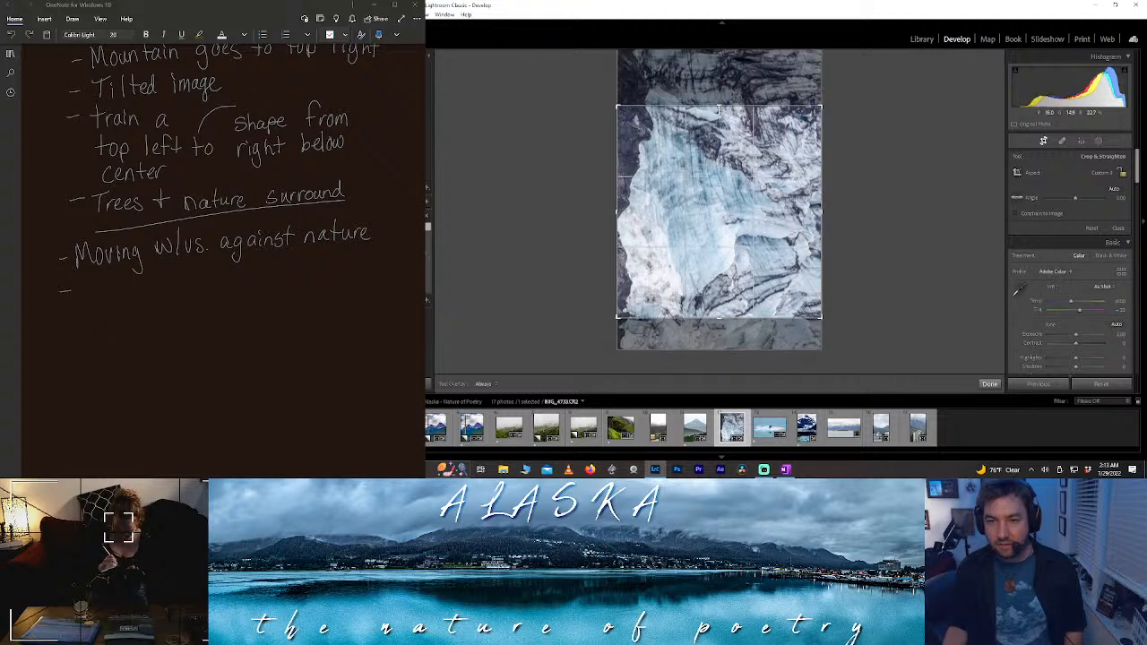
left_click_drag(719, 109, 717, 93)
left_click_drag(717, 318, 709, 336)
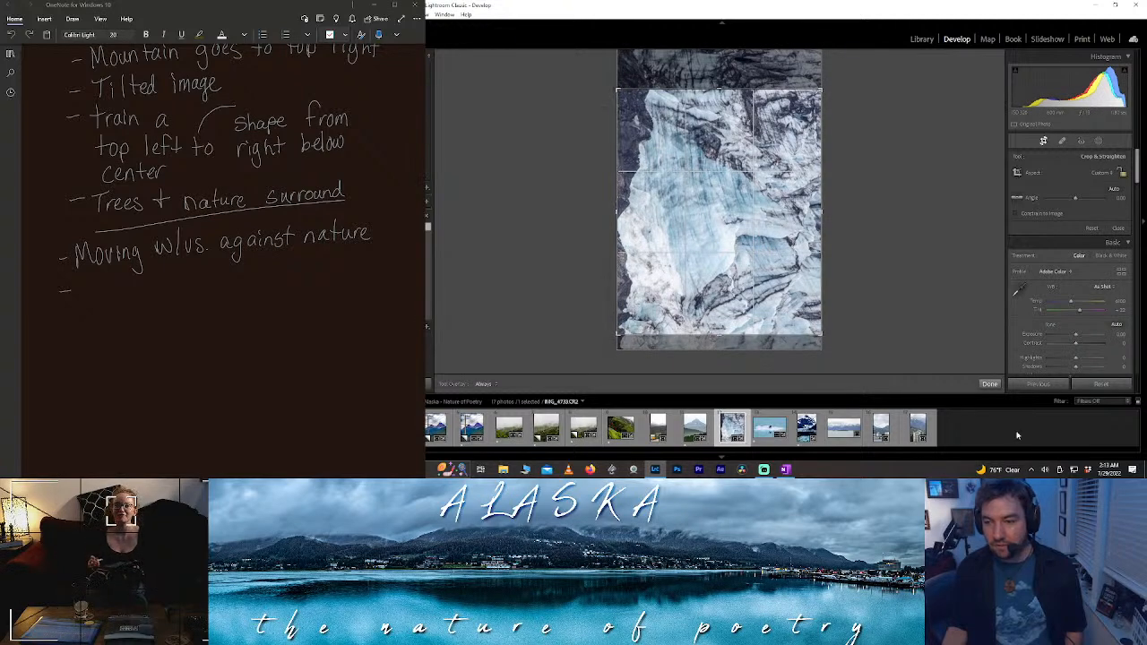
left_click(989, 383)
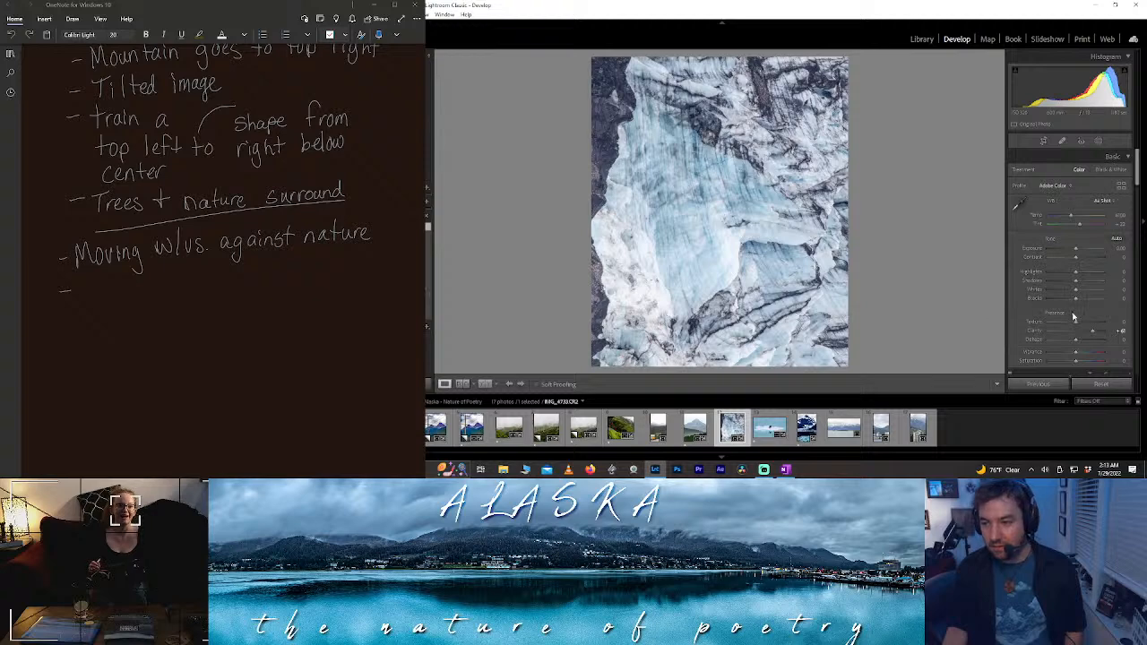
- Set the glacier photo's Texture to 100, Dehaze to about 42, Highlights to about 48 and Shadows to about 42
mouse_move(1075, 339)
left_mouse_down()
mouse_move(1095, 346)
mouse_move(1104, 323)
left_mouse_up()
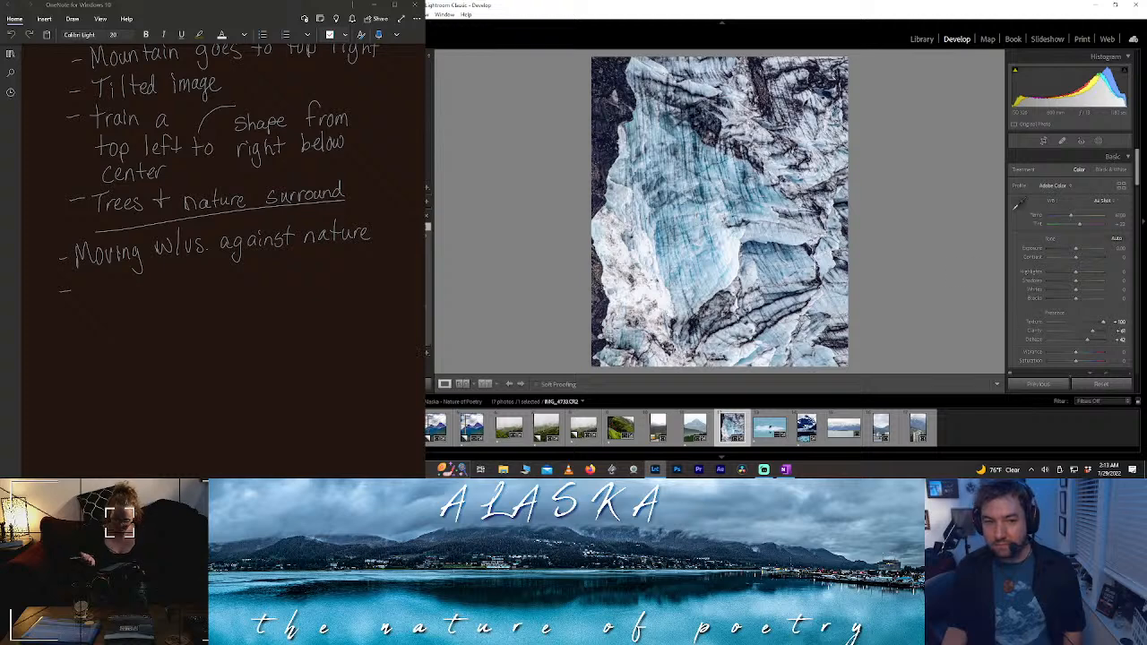
mouse_move(1076, 272)
left_mouse_down()
mouse_move(1111, 280)
mouse_move(1044, 281)
mouse_move(1117, 286)
mouse_move(1092, 283)
mouse_move(1088, 303)
mouse_move(1084, 288)
mouse_move(1050, 284)
mouse_move(1087, 281)
left_mouse_up()
left_click(1052, 282)
double_click(1049, 289)
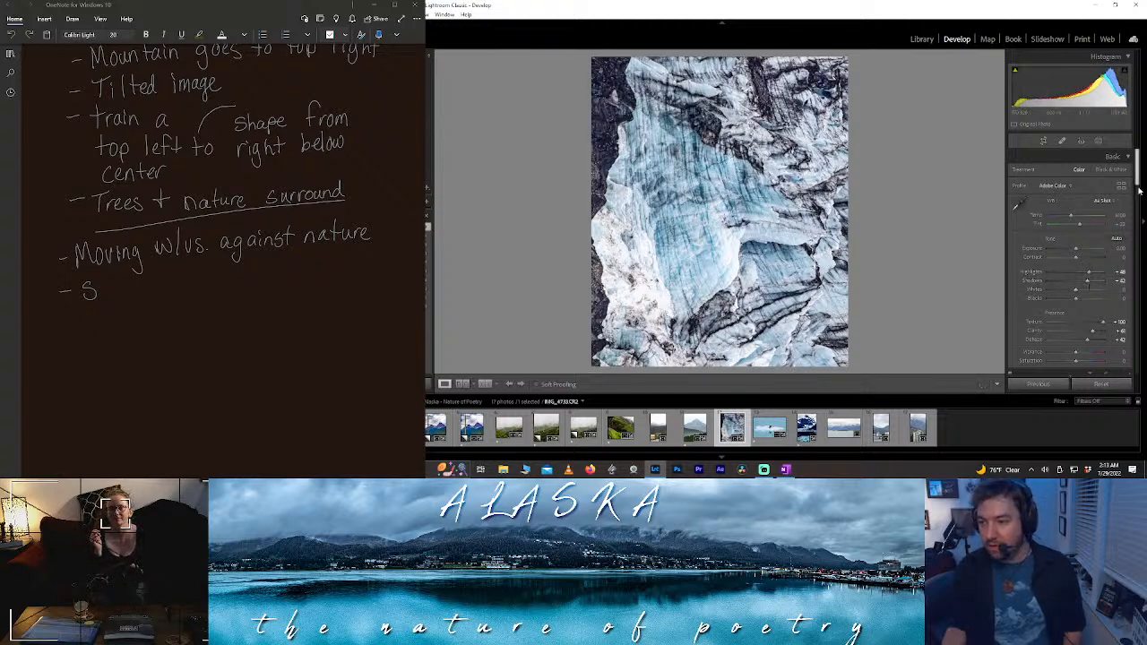
- Set the glacier photo's color Saturation to 100 for Aqua, about 62 for Blue, about 77 for Purple and -100 for Magenta
scroll(1131, 206, "down", 3)
scroll(1132, 206, "down", 6)
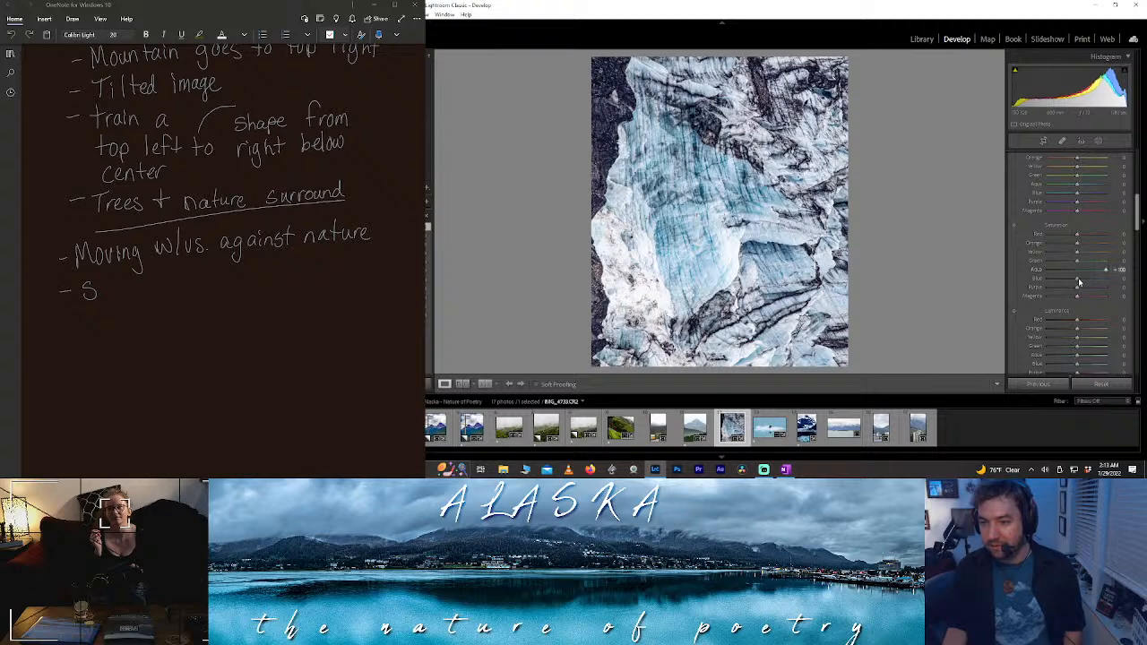
left_click_drag(1079, 283, 1098, 282)
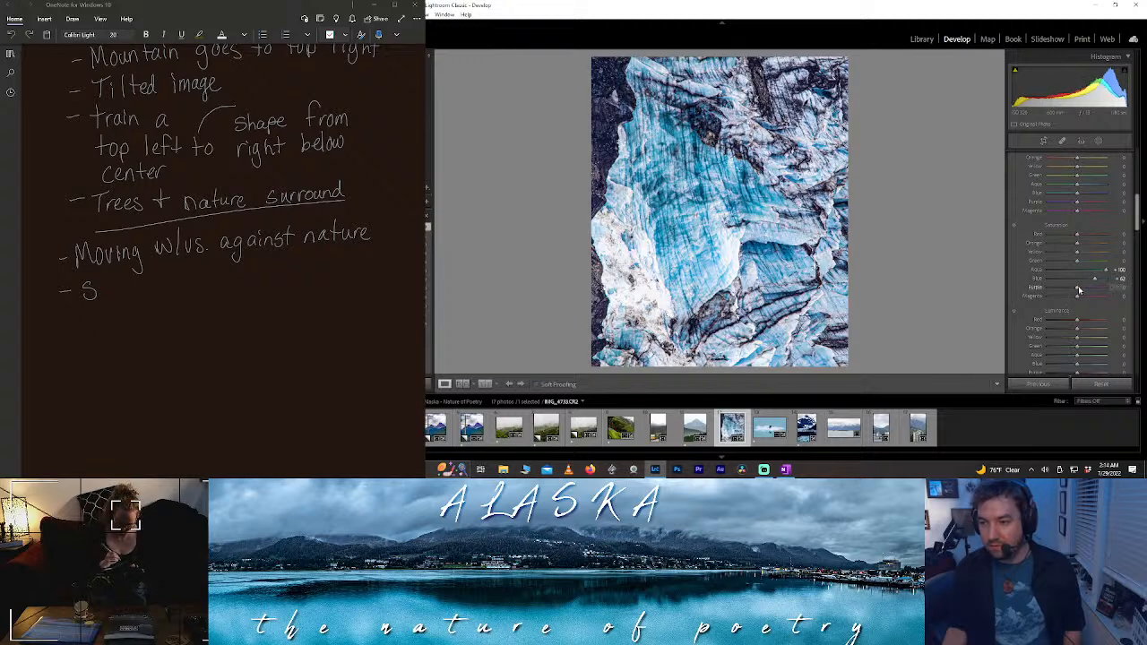
left_click_drag(1079, 289, 1102, 296)
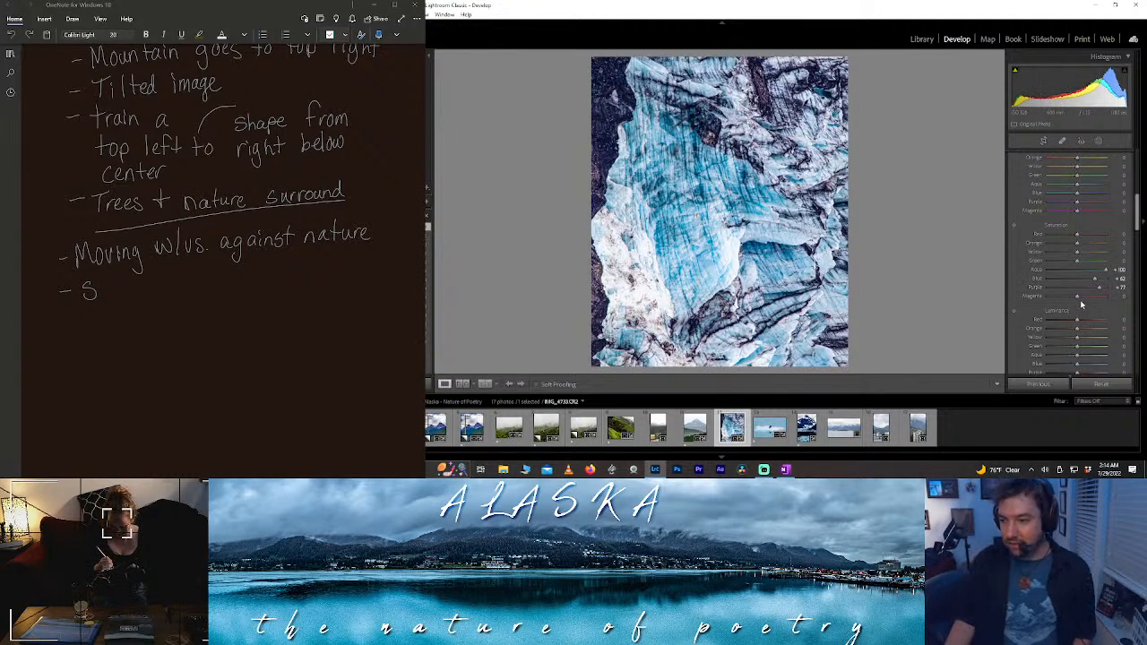
left_click_drag(1081, 297, 1134, 305)
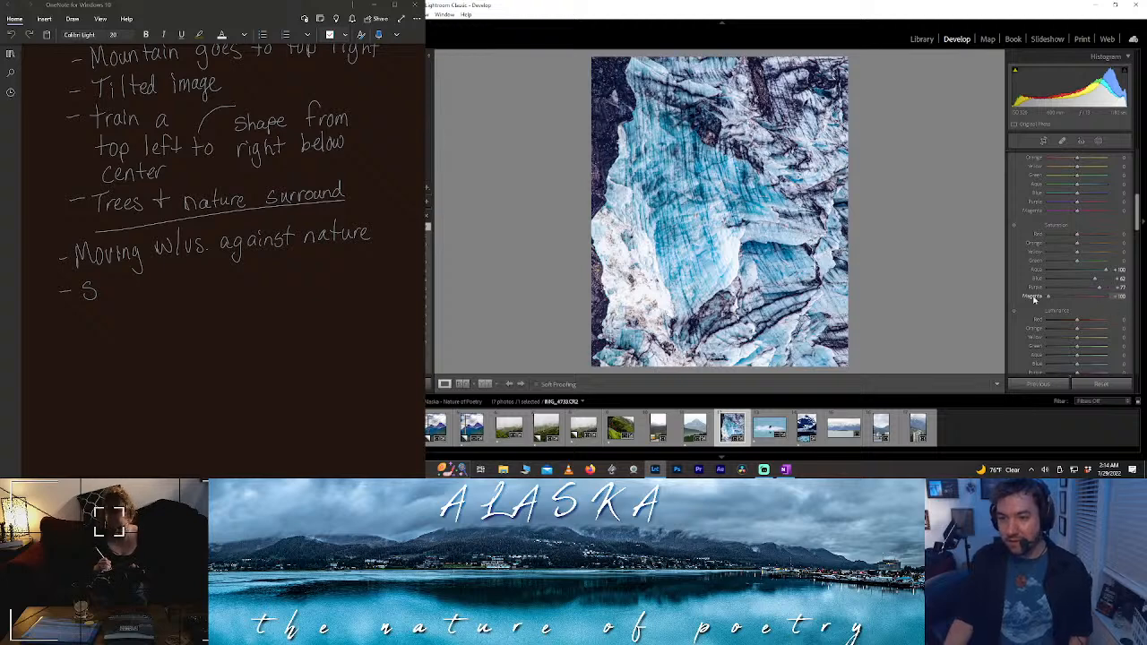
- Reset the glacier photo's Magenta saturation to 0, raise its Purple luminance to about 66, and inspect the ice up close
left_click_drag(1091, 295, 1078, 296)
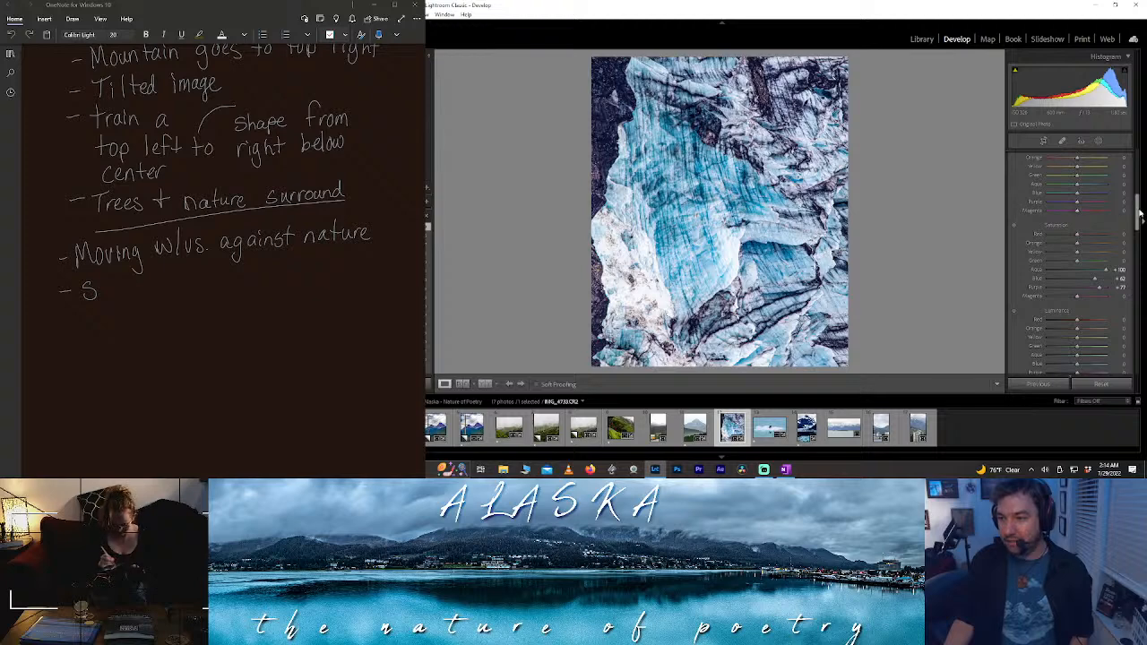
left_click_drag(1136, 212, 1132, 230)
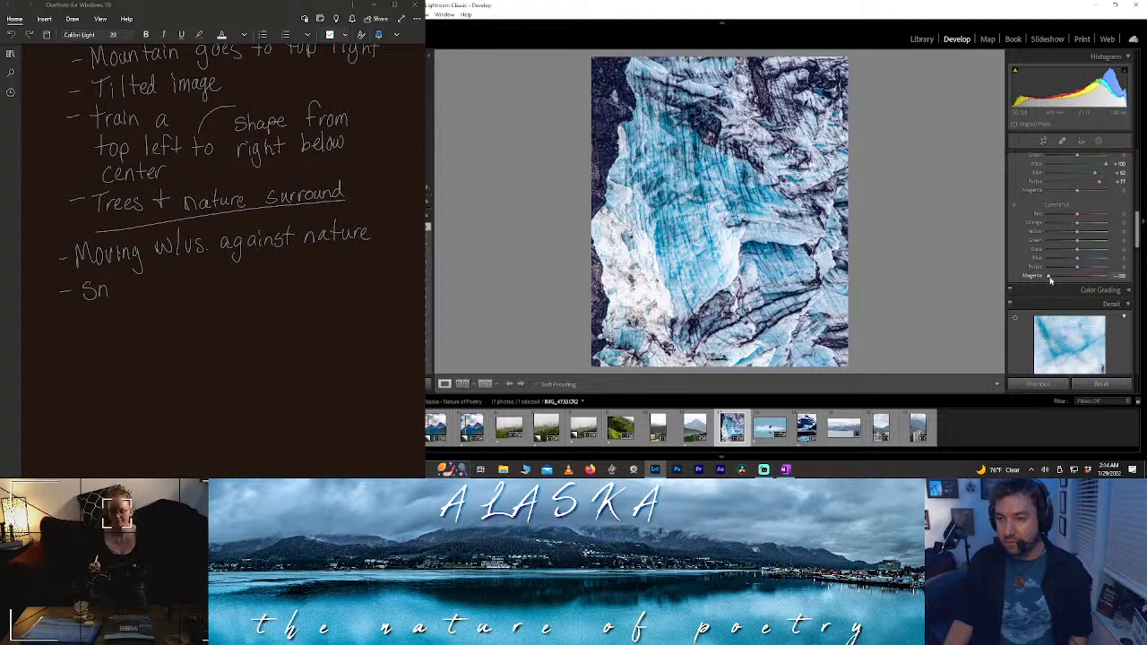
left_click_drag(1079, 269, 1104, 267)
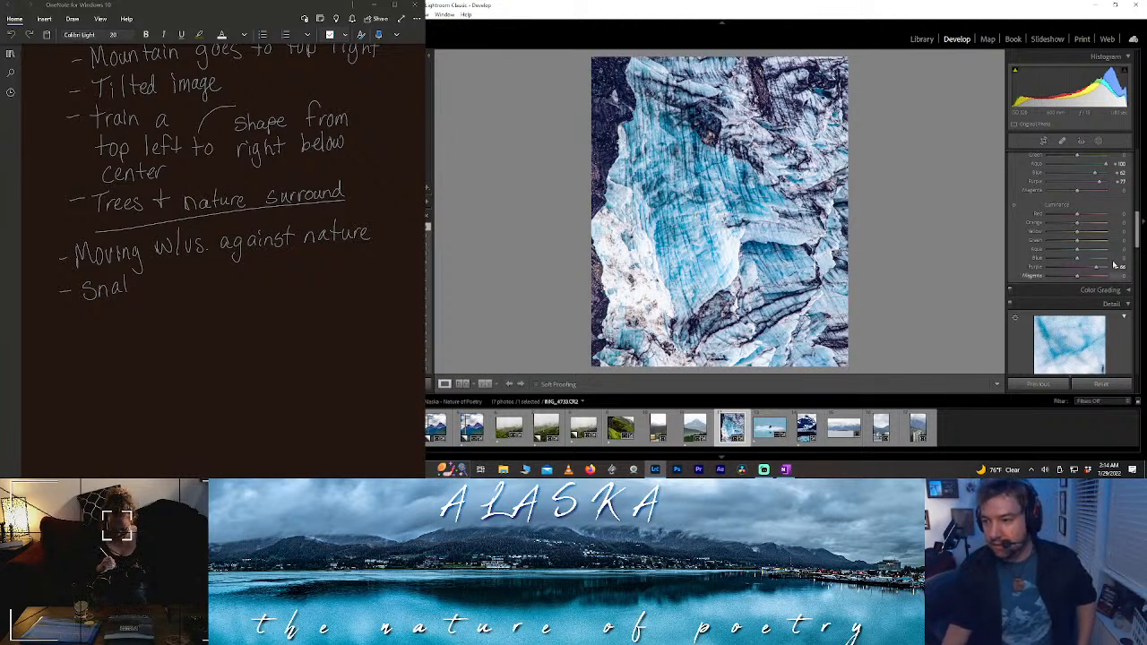
left_click(720, 216)
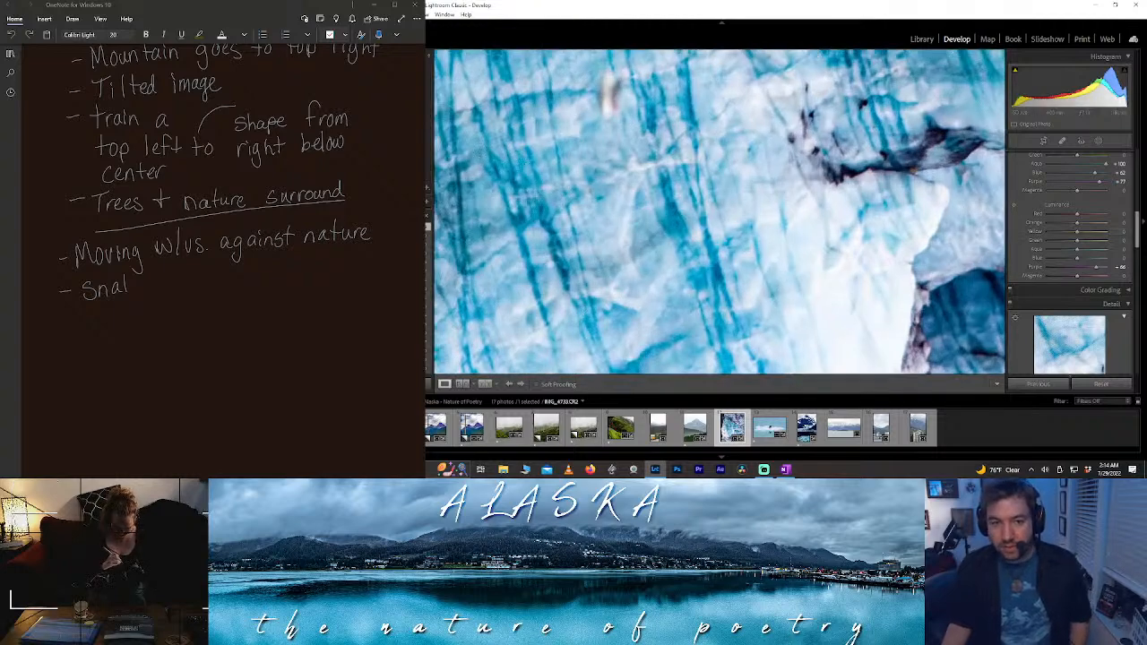
left_click_drag(573, 265, 876, 157)
left_click(877, 157)
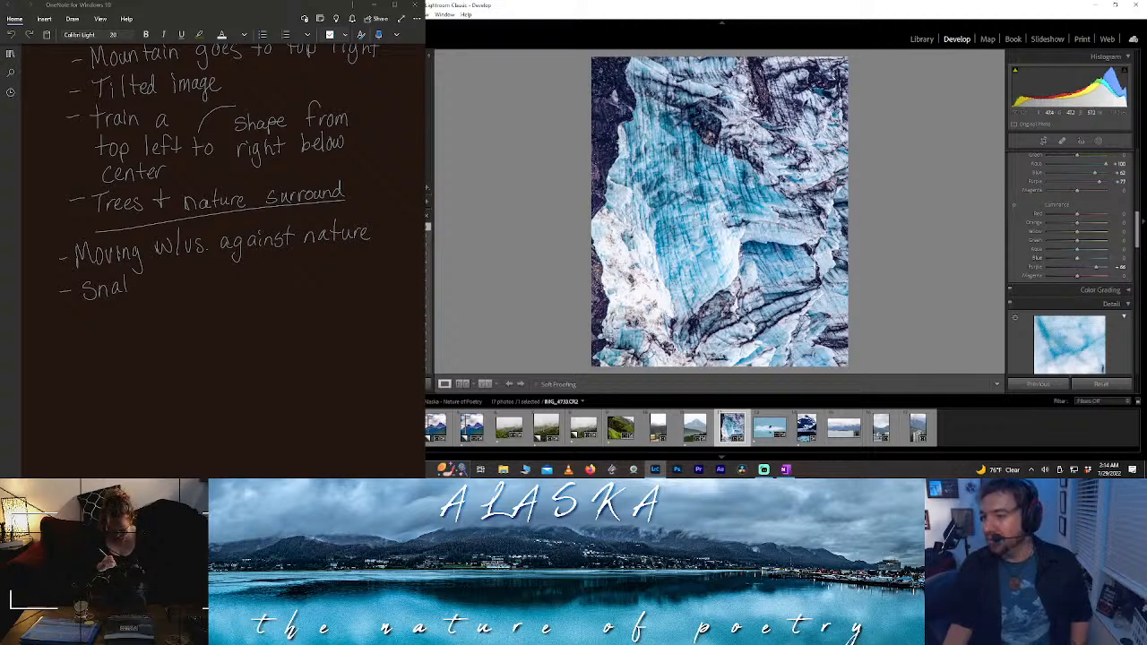
- Try adjusting the glacier photo's Blue luminance, reset it to 0, and raise the Aqua luminance to about 62
left_click_drag(1131, 243, 1134, 174)
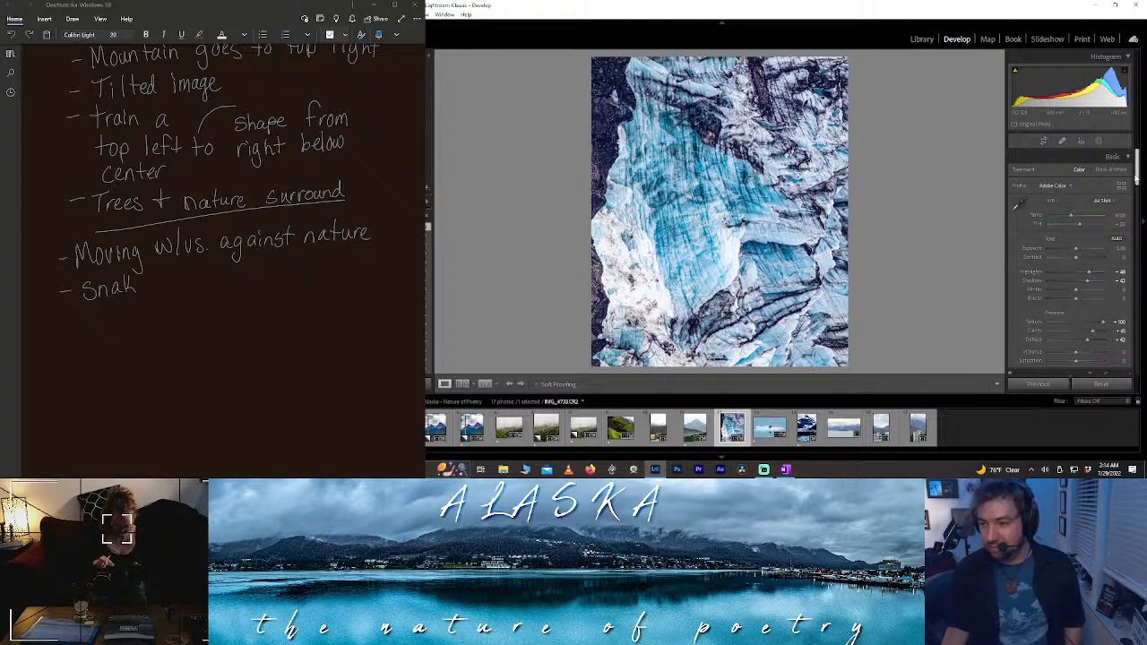
scroll(1056, 335, "down", 10)
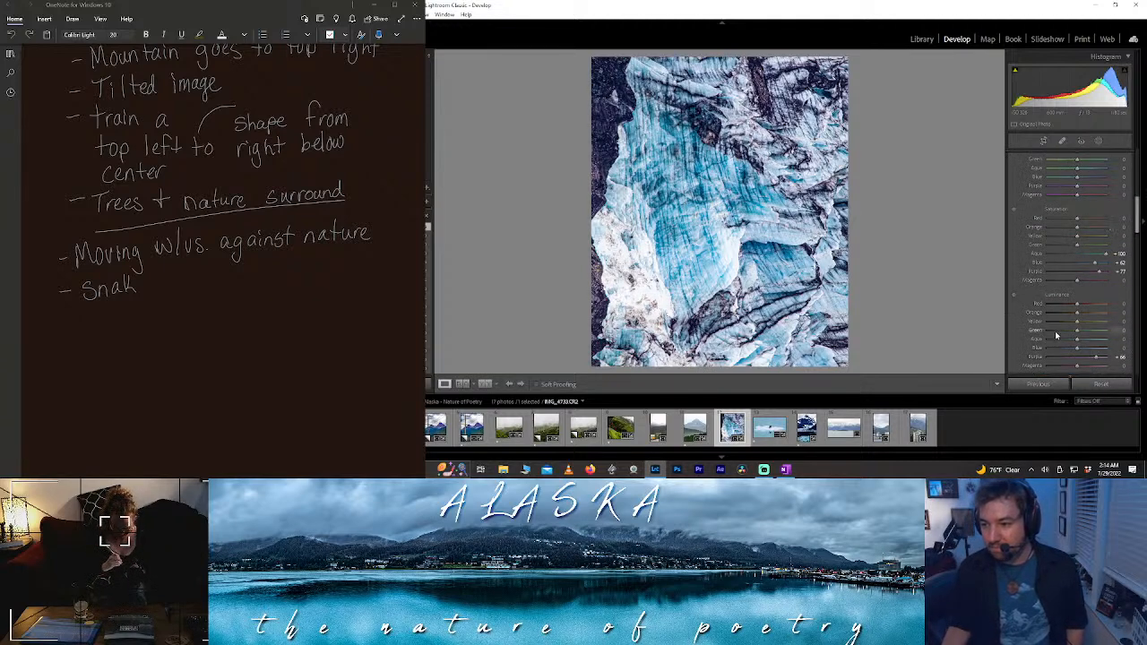
left_click_drag(1077, 351, 1119, 350)
double_click(1060, 349)
left_click_drag(1035, 338, 1067, 352)
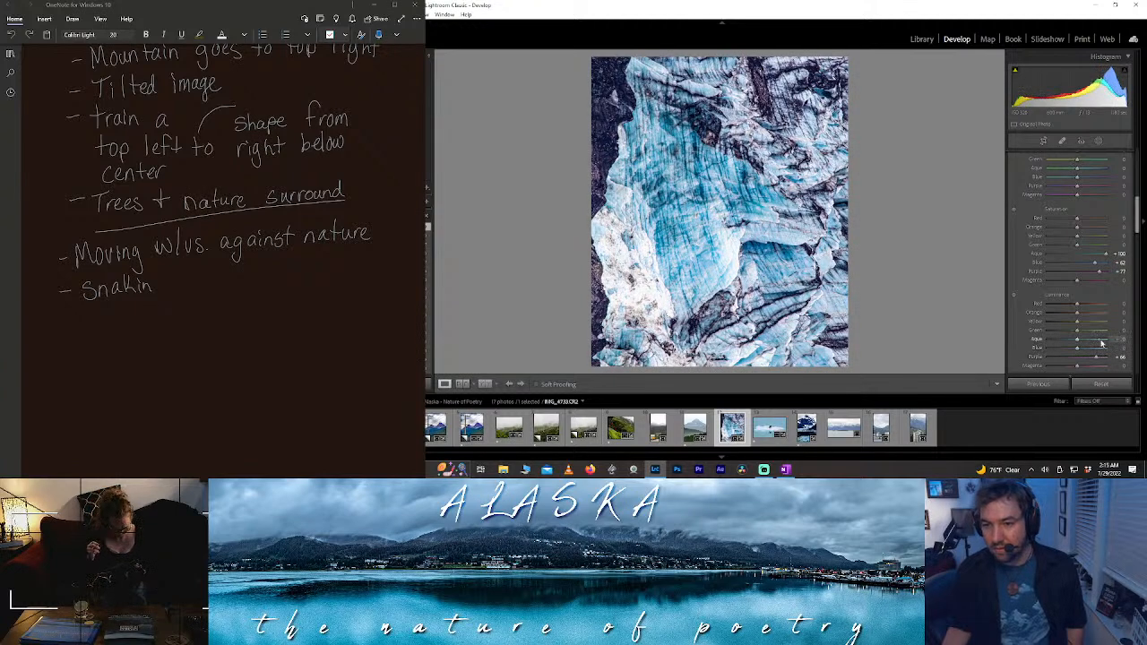
mouse_move(1101, 343)
left_mouse_down()
mouse_move(1038, 334)
mouse_move(1105, 348)
mouse_move(1095, 348)
left_mouse_up()
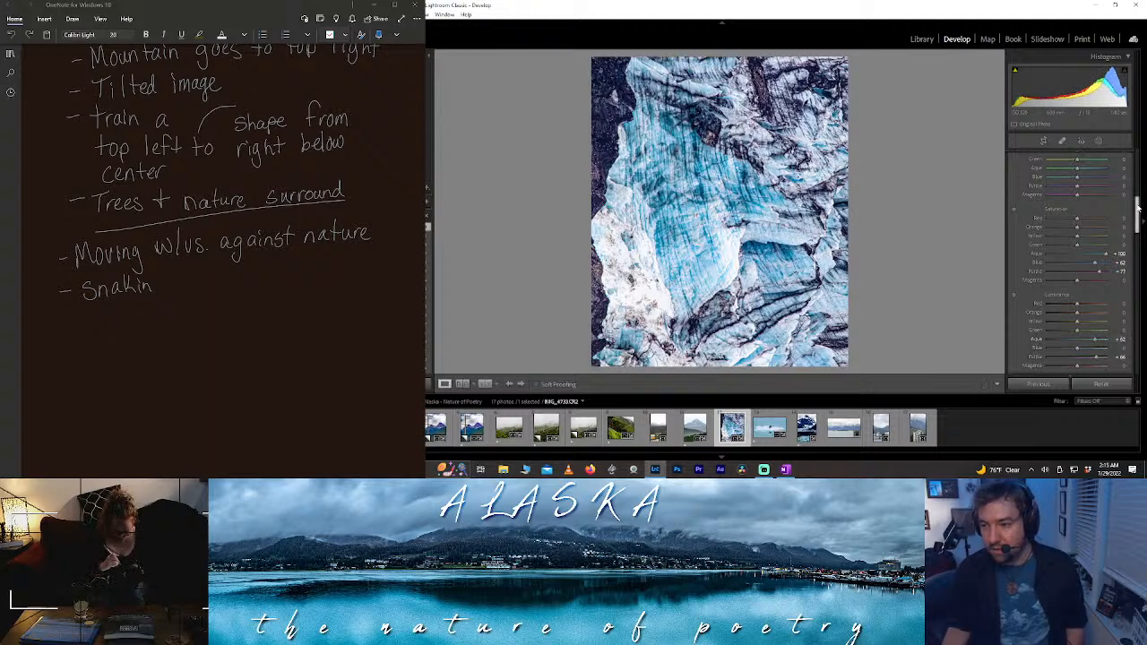
- Set the glacier photo's overall Highlights to about 50
left_click_drag(1138, 208, 1138, 171)
mouse_move(1074, 225)
left_mouse_down()
mouse_move(1052, 227)
mouse_move(1090, 211)
left_mouse_up()
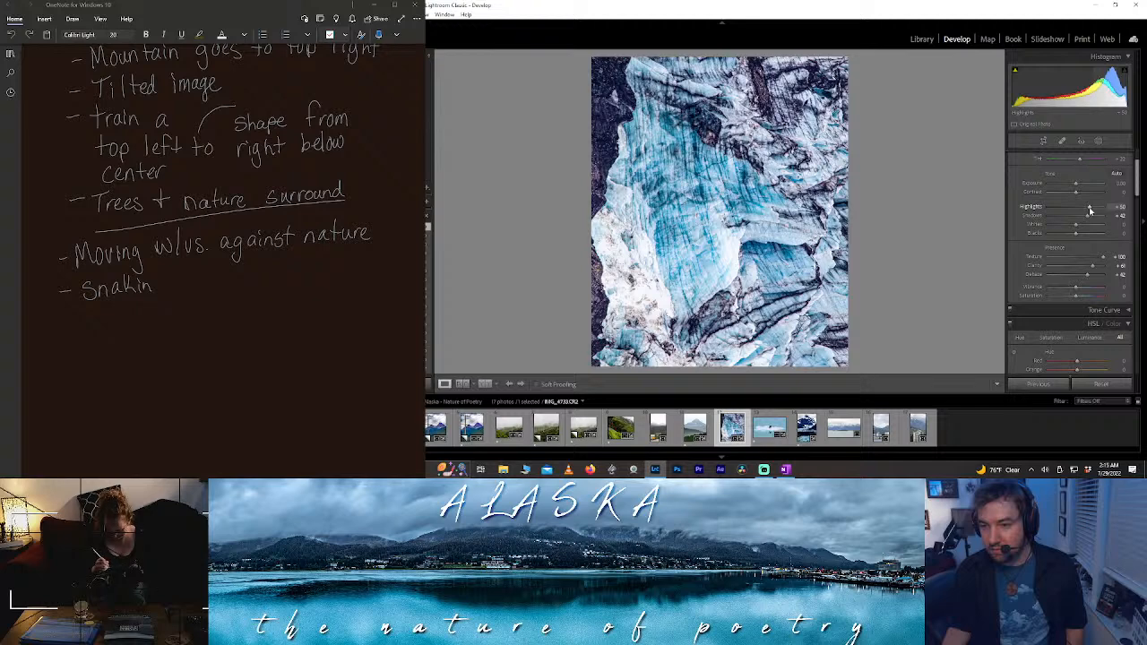
double_click(1090, 210)
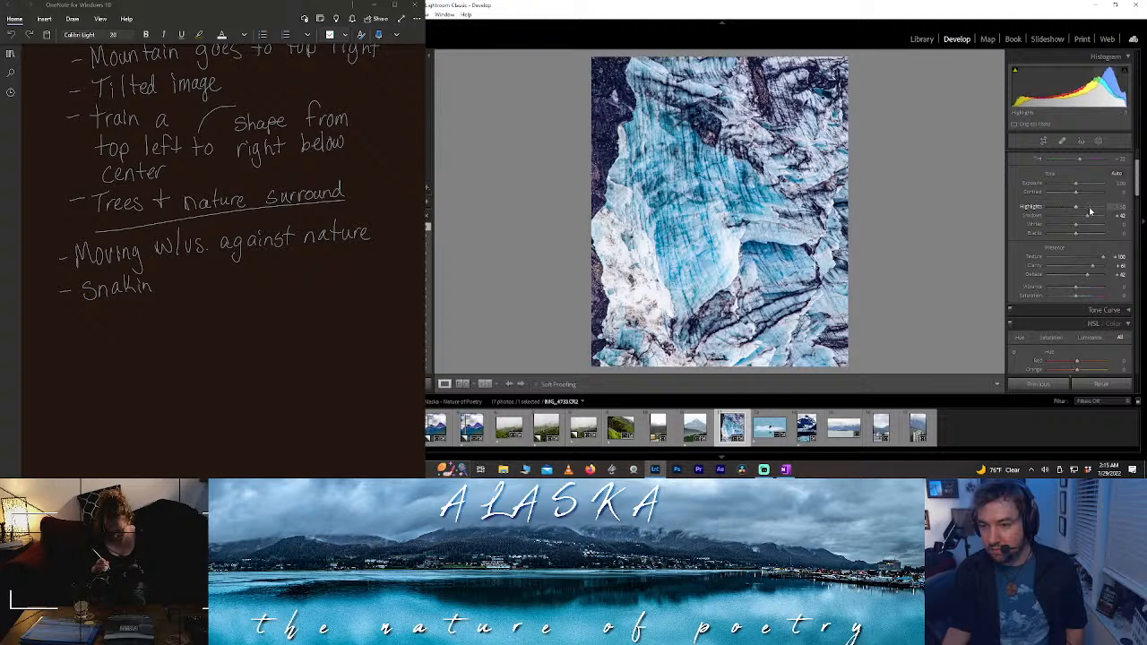
- Add a luminance range mask sampled from the white ice, narrow it to the brightest tones, and set its Highlights to -100
left_click(1098, 141)
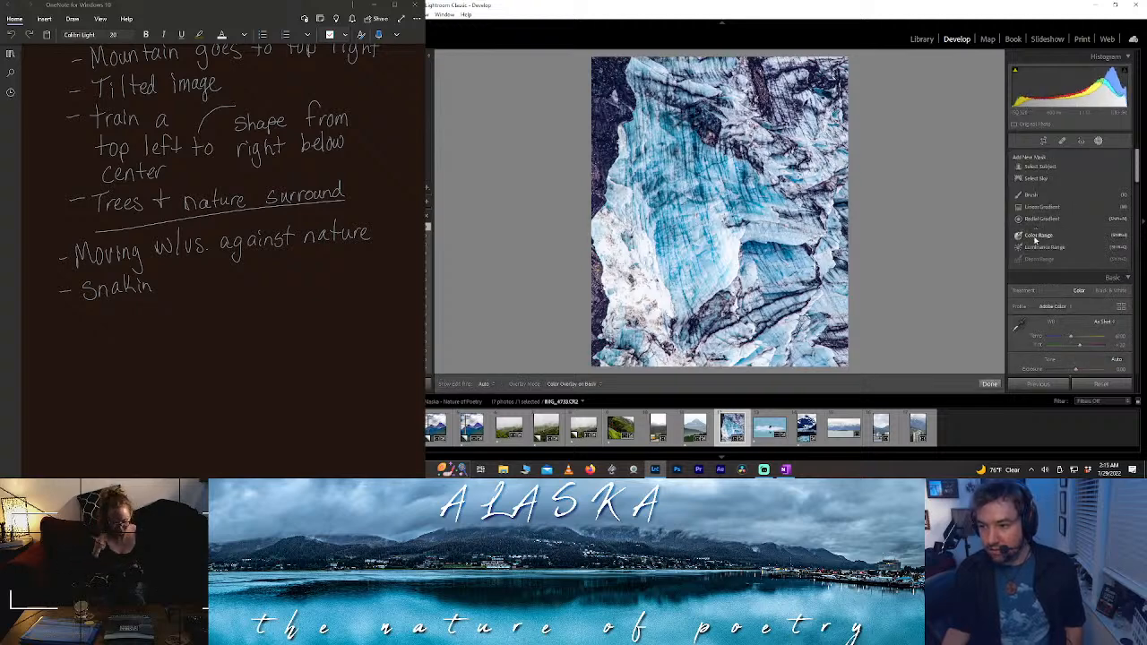
left_click(1042, 246)
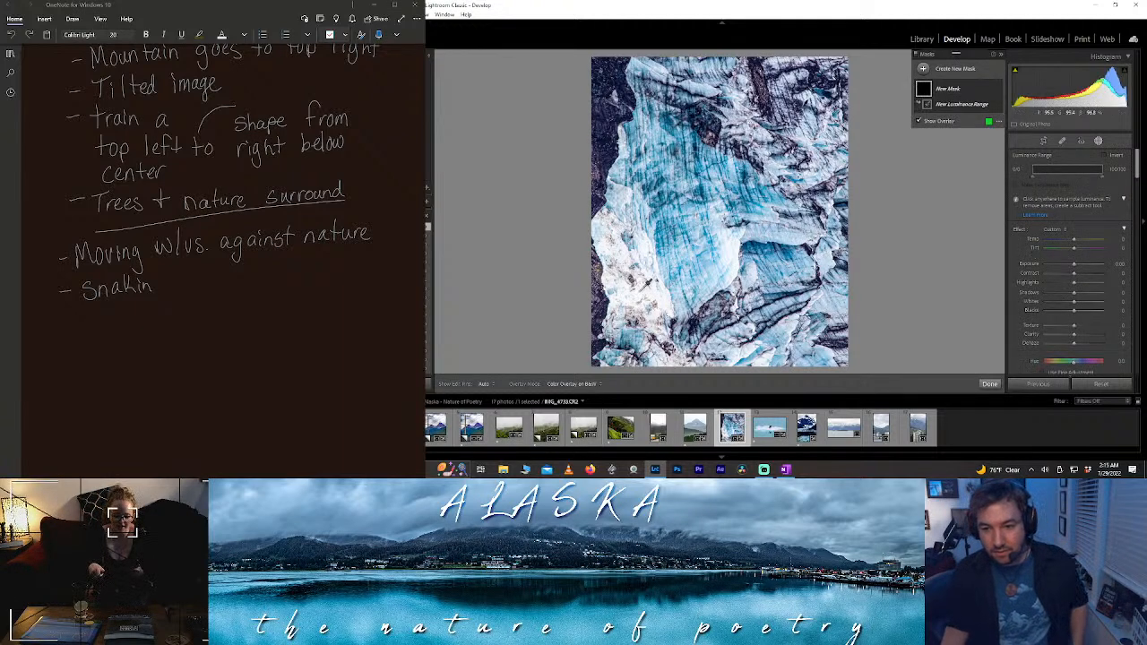
left_click(644, 282)
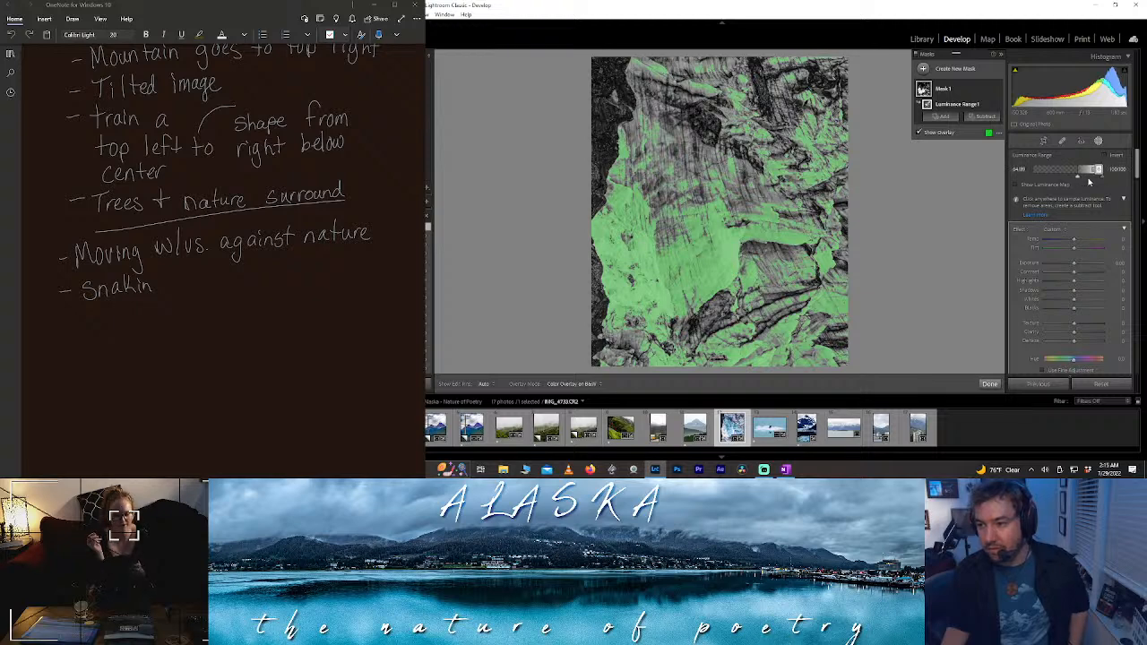
mouse_move(1097, 169)
left_mouse_down()
mouse_move(1081, 170)
mouse_move(1100, 172)
left_mouse_up()
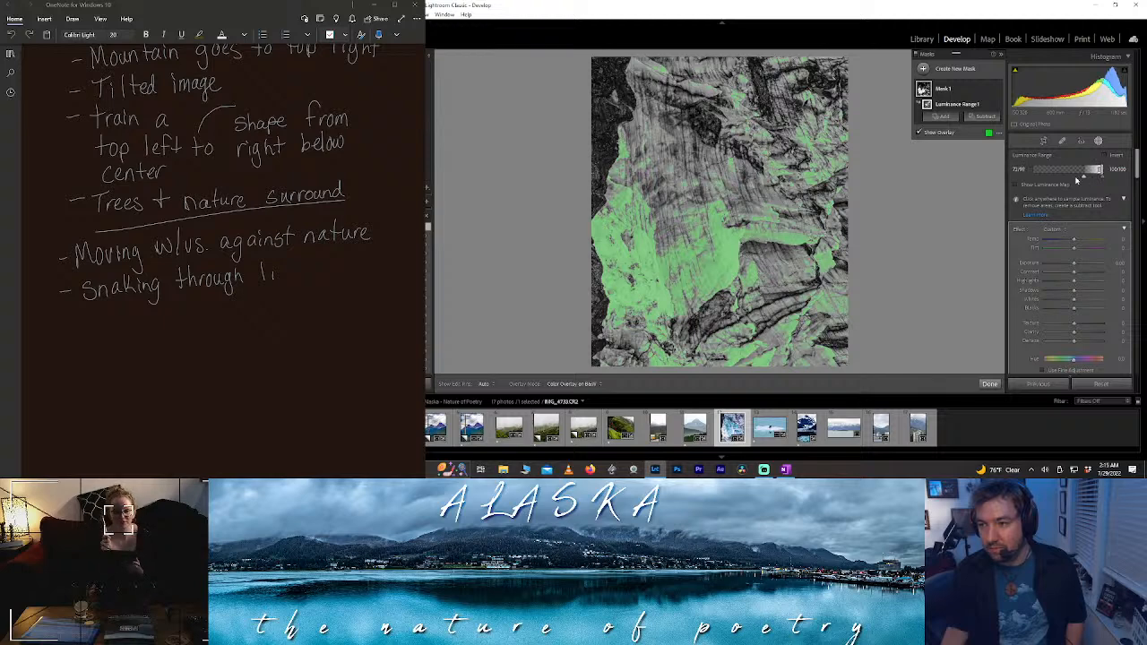
left_click_drag(1084, 178, 1094, 179)
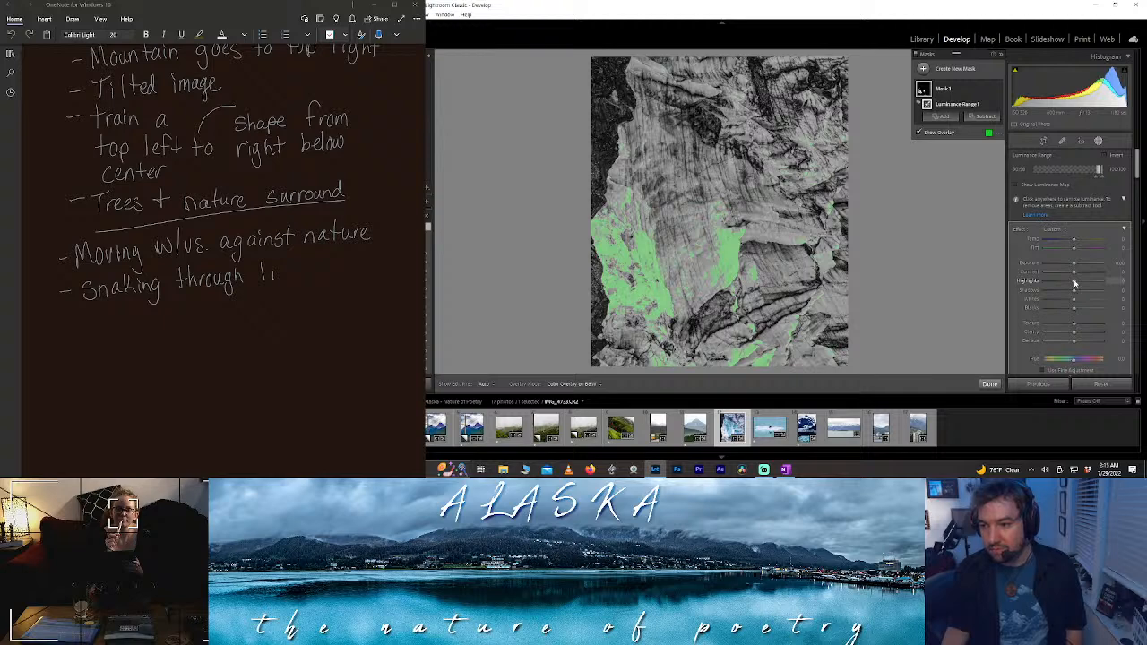
left_click_drag(1075, 283, 1027, 280)
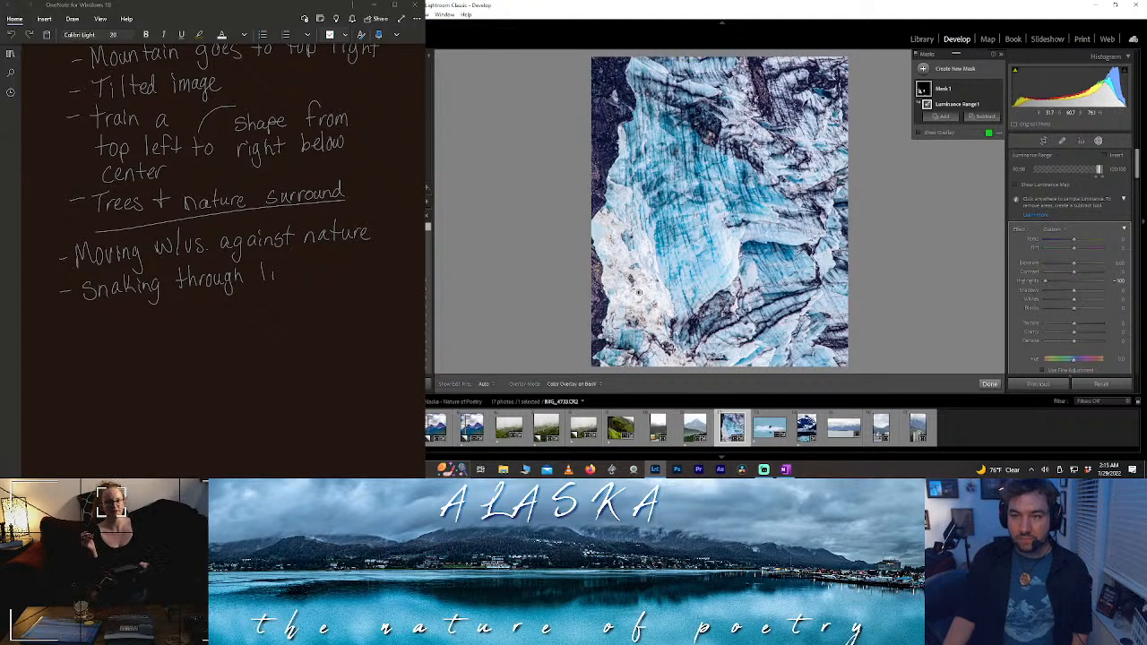
left_click(990, 385)
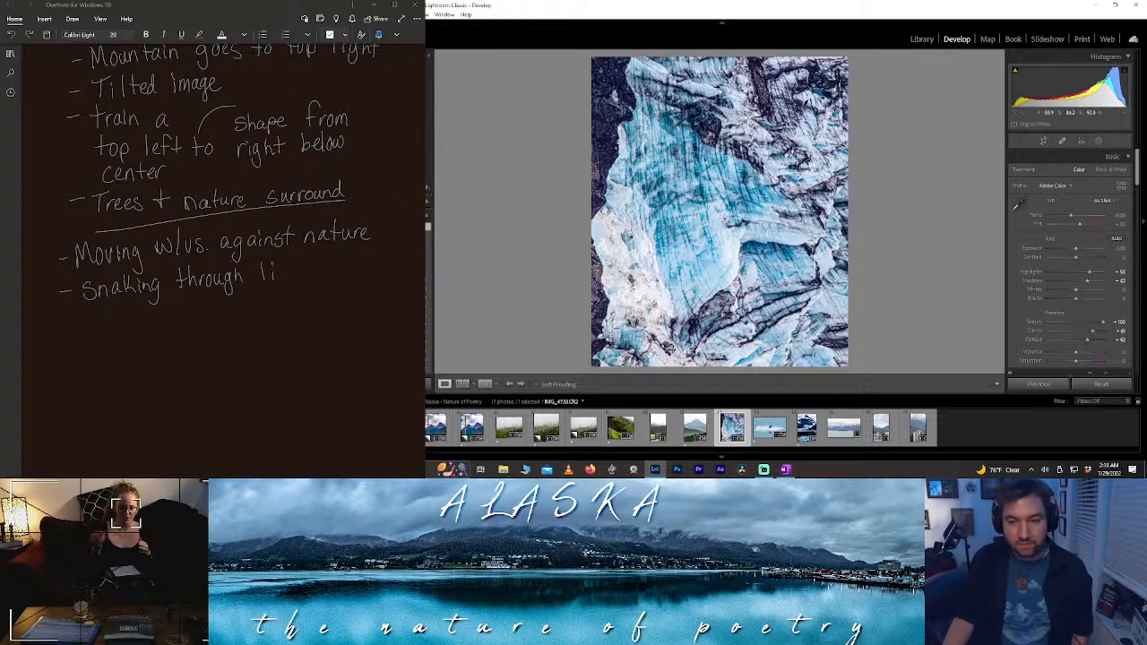
- Inspect the ice detail, rotate the glacier photo to landscape with the dark rock along its bottom edge, and continue the last handwritten bullet with "movi"
scroll(691, 234, "up", 2)
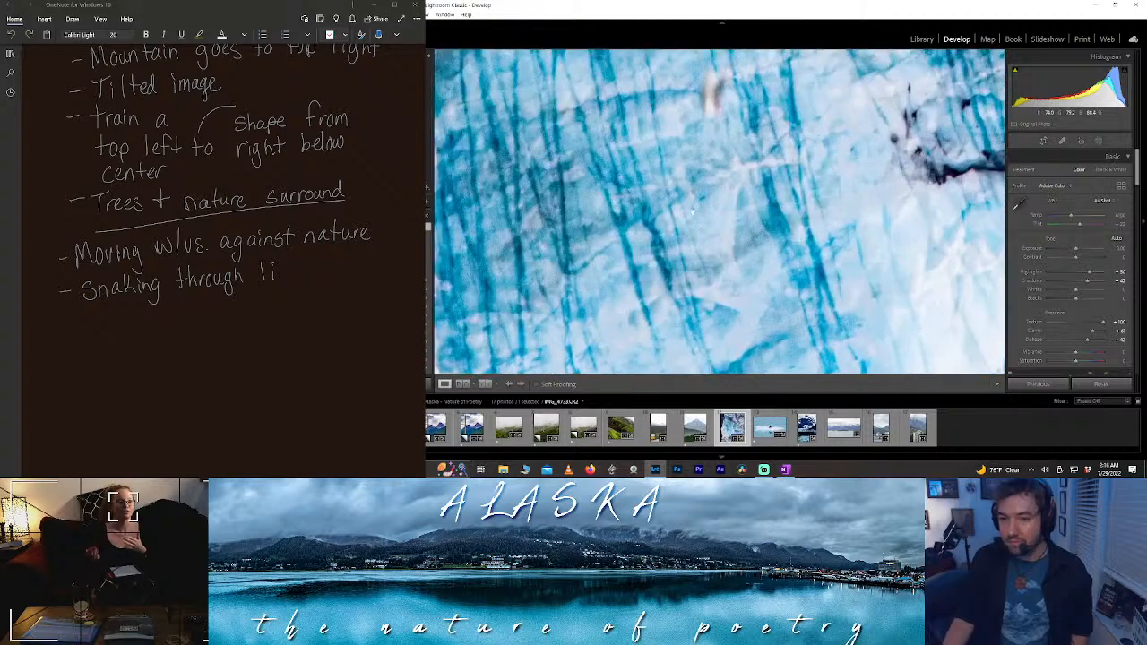
left_click_drag(691, 235, 881, 363)
left_click_drag(660, 194, 857, 323)
scroll(685, 231, "down", 4)
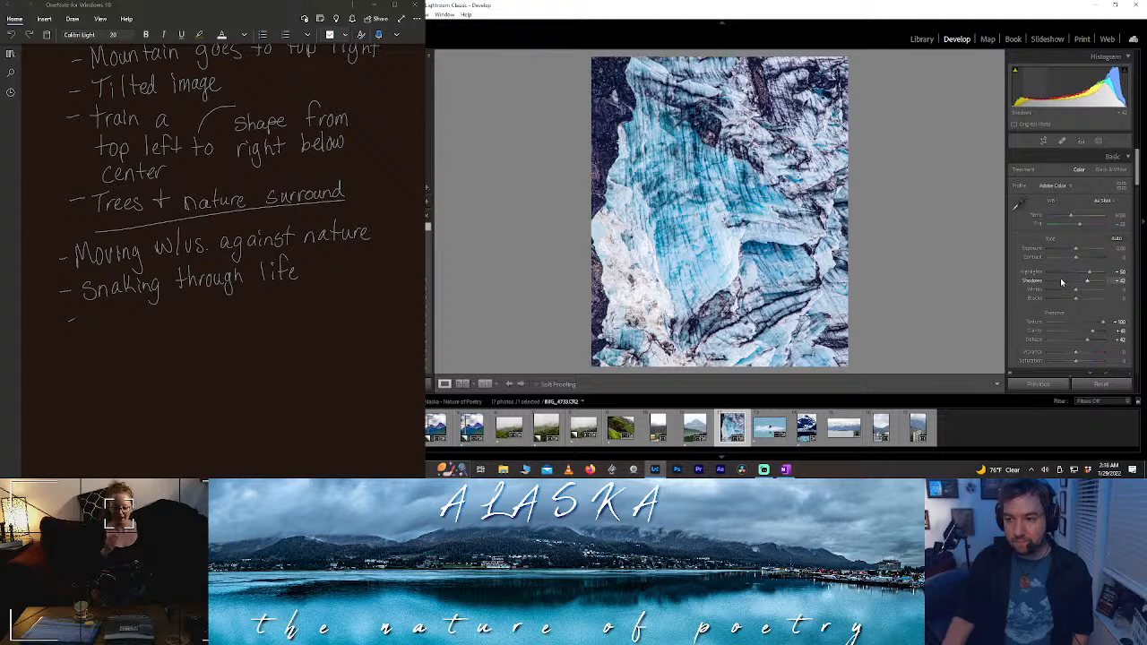
key("ctrl+[")
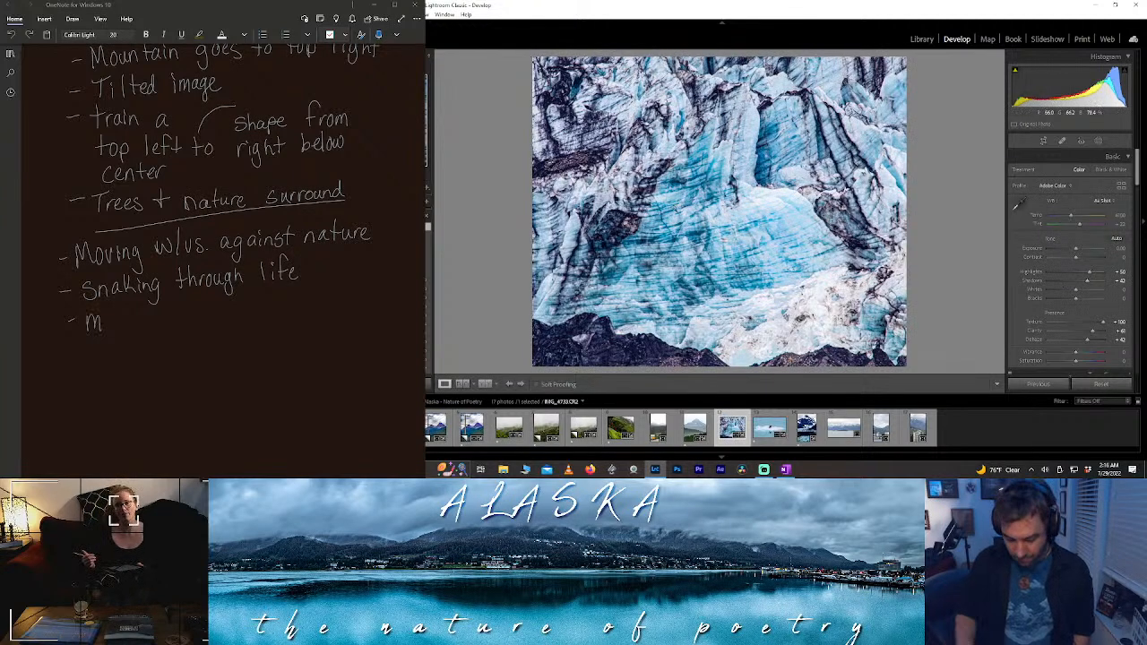
key("ctrl+[")
key("ctrl+[")
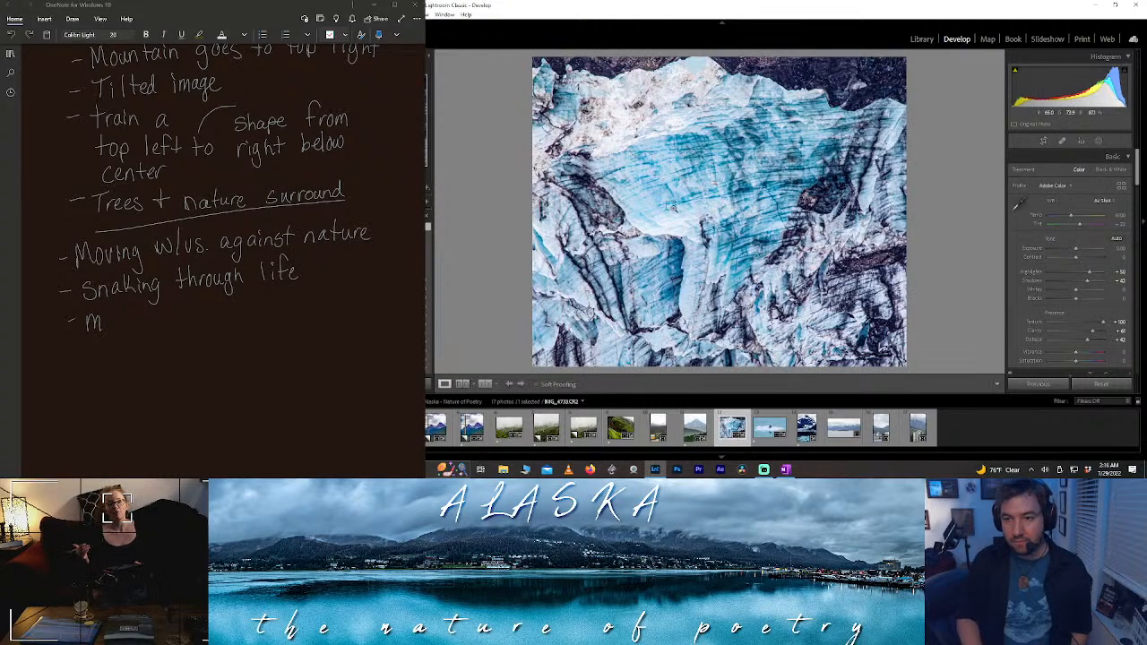
key("ctrl+]")
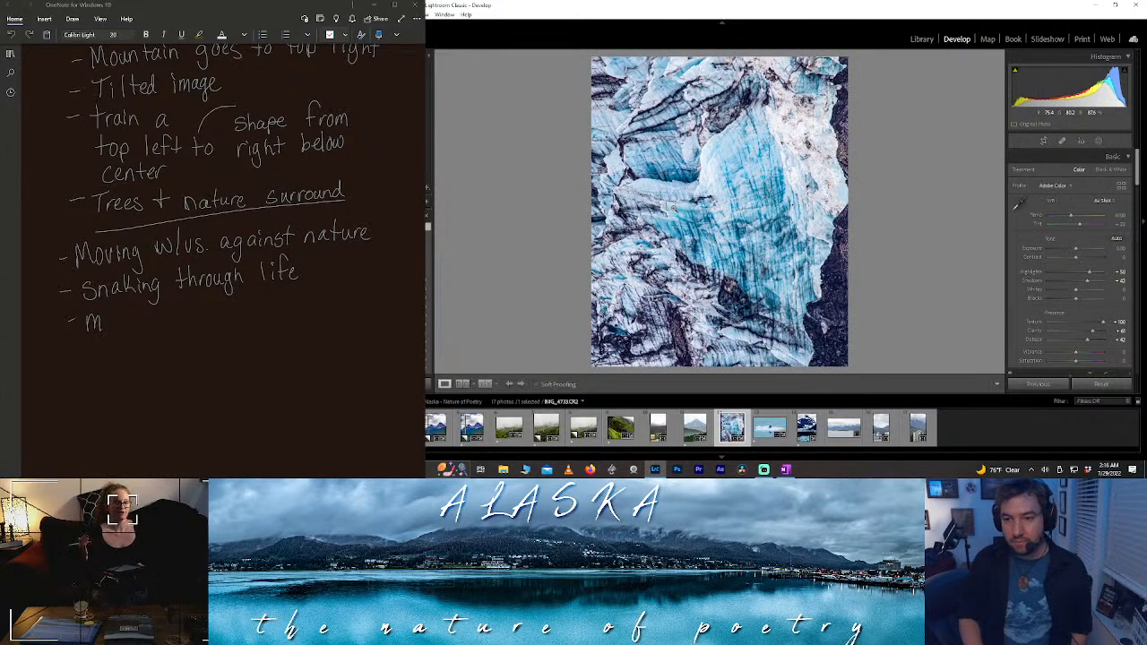
key("ctrl+]")
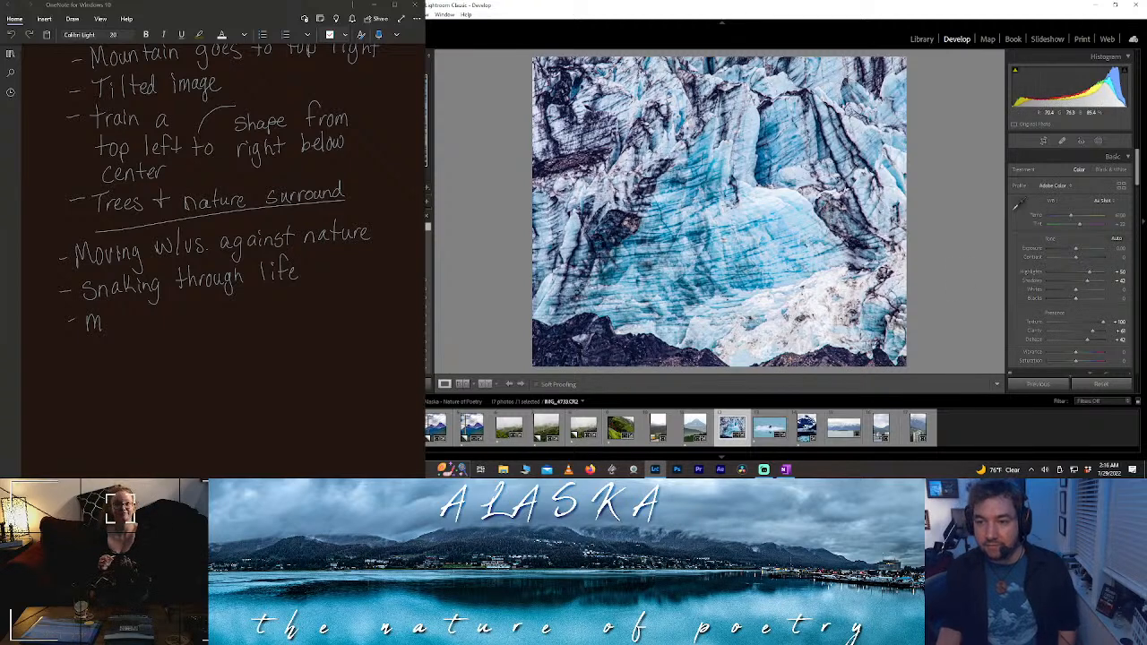
type("ovi")
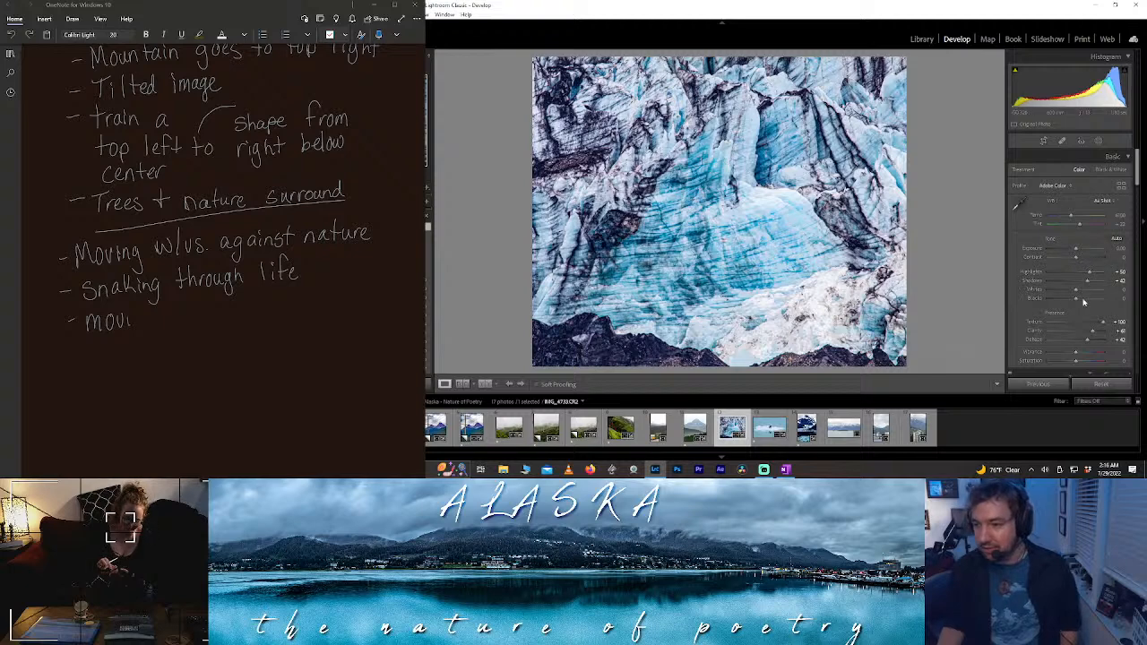
- Set the glacier photo's Blacks to about 37 and its Clarity to 0, and try a lower Contrast
mouse_move(1082, 302)
left_mouse_down()
mouse_move(1046, 296)
mouse_move(1102, 311)
mouse_move(1095, 303)
left_mouse_up()
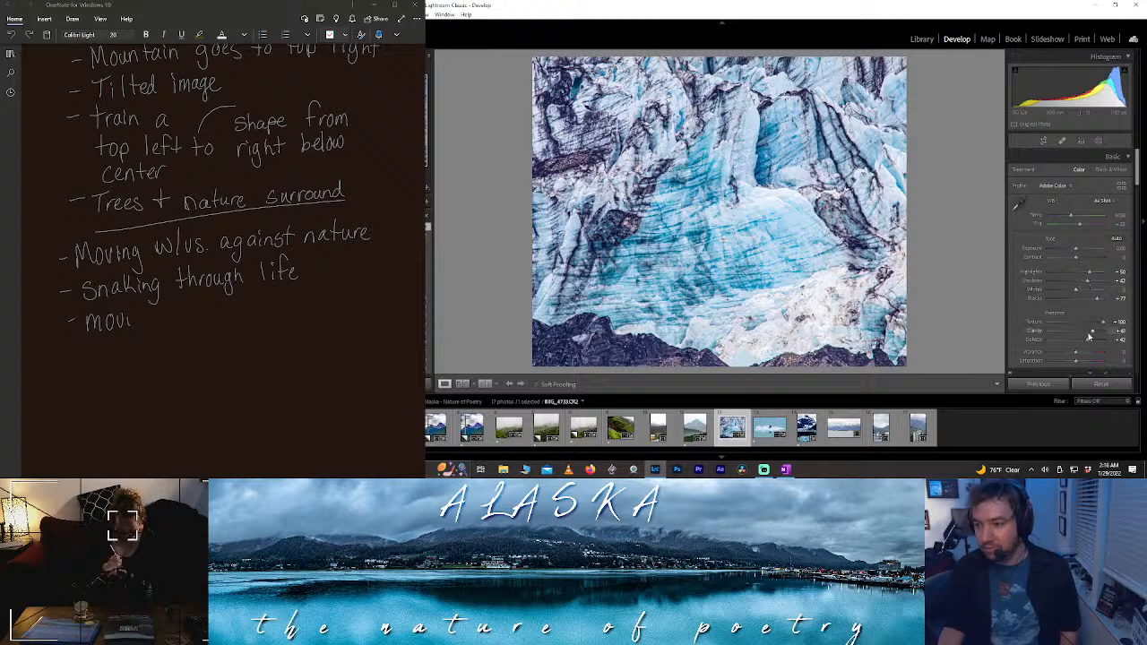
left_click_drag(1069, 332, 1066, 330)
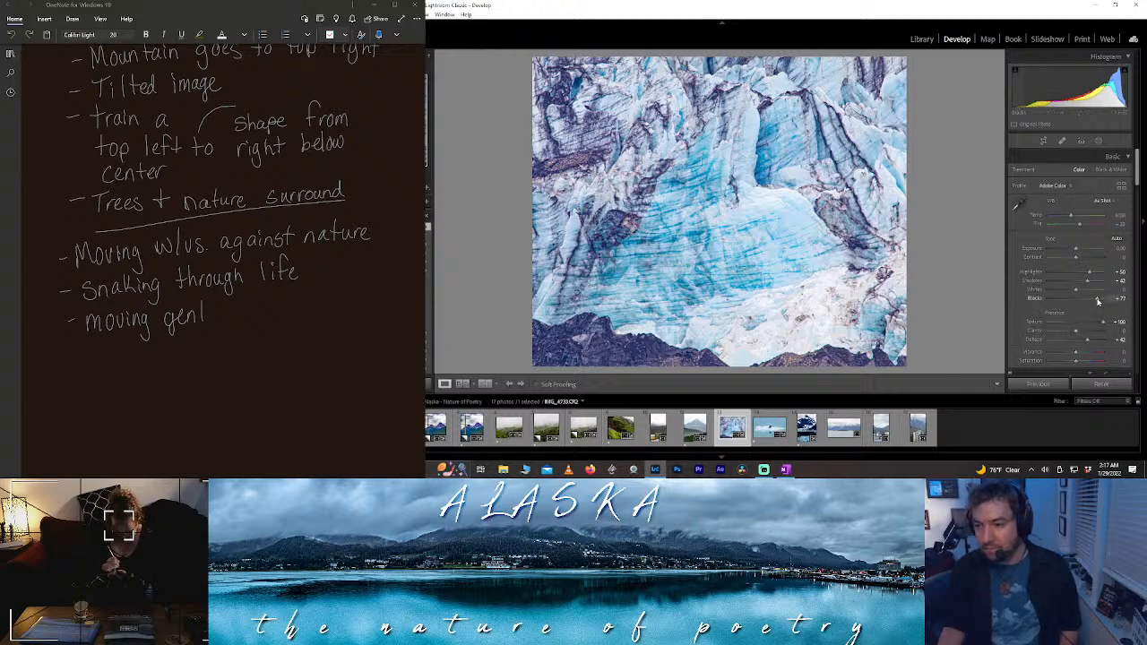
mouse_move(1097, 301)
left_mouse_down()
mouse_move(1078, 302)
mouse_move(1086, 306)
left_mouse_up()
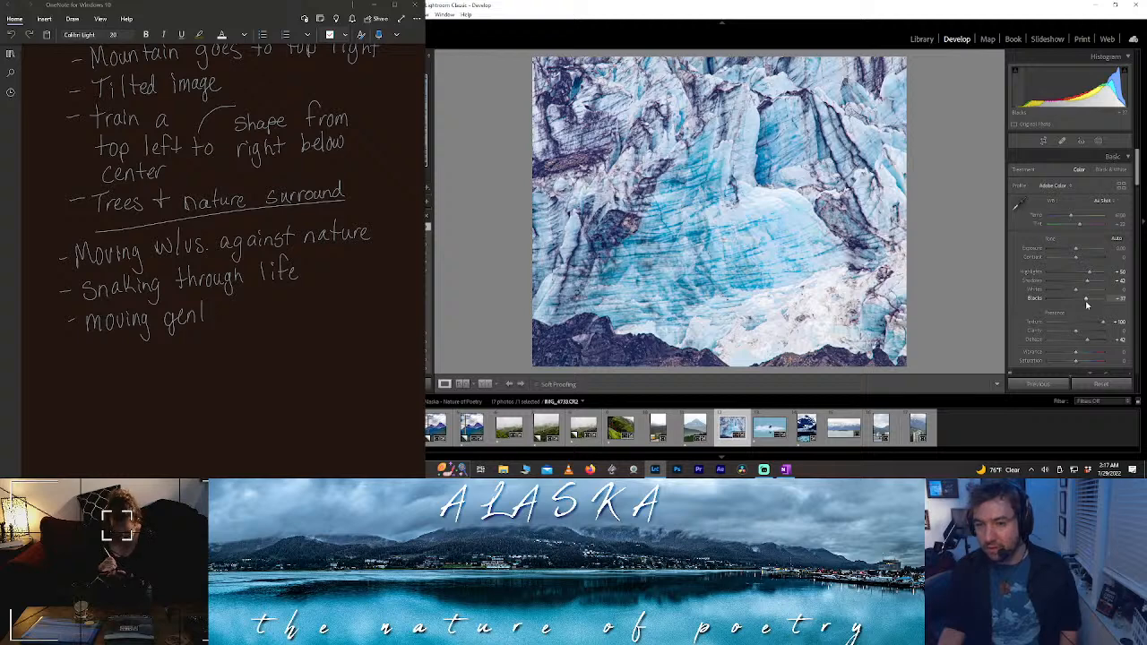
left_click_drag(1076, 259, 1064, 260)
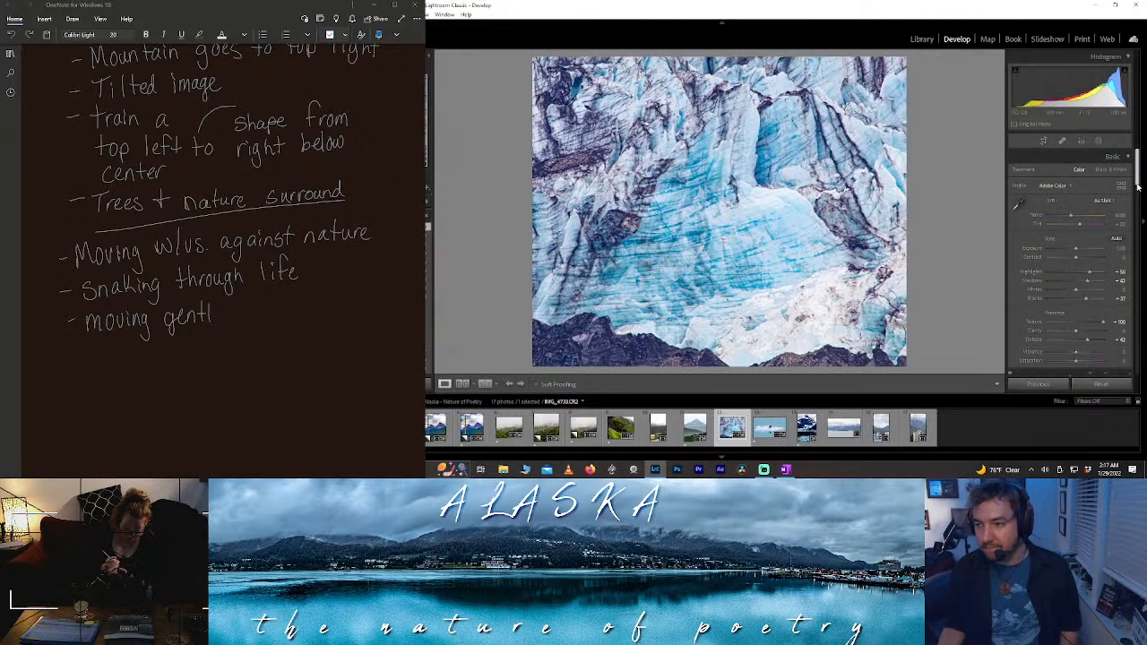
- Lower the glacier photo's Blue luminance to about -23 and check the result on the ice
left_click_drag(1138, 186, 1138, 241)
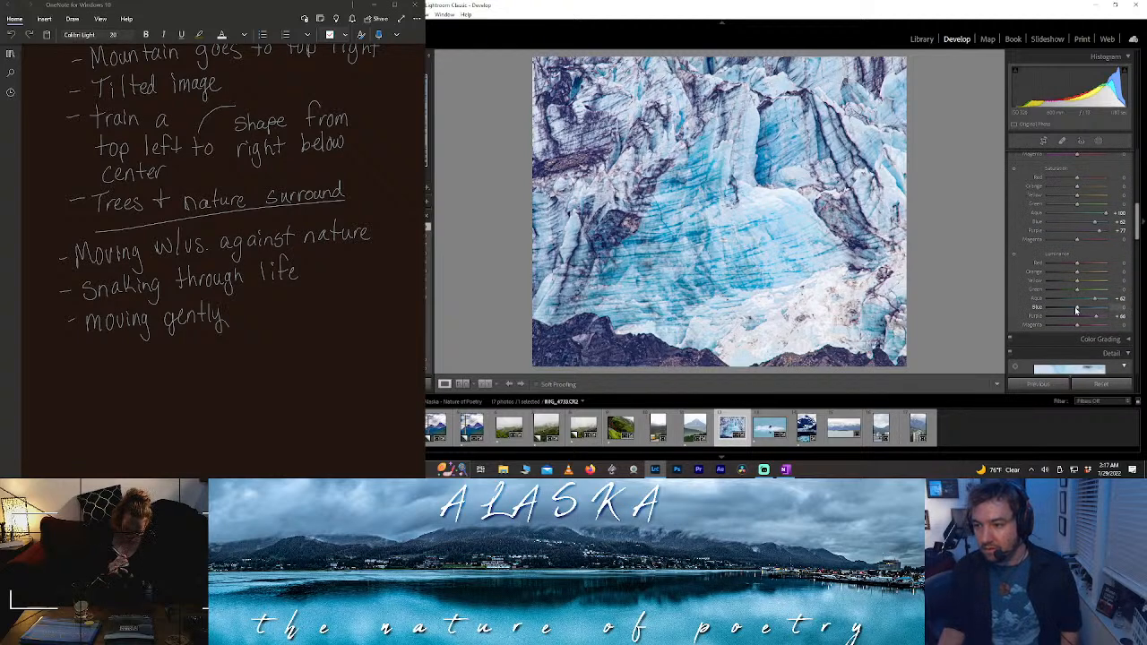
left_click(1075, 309)
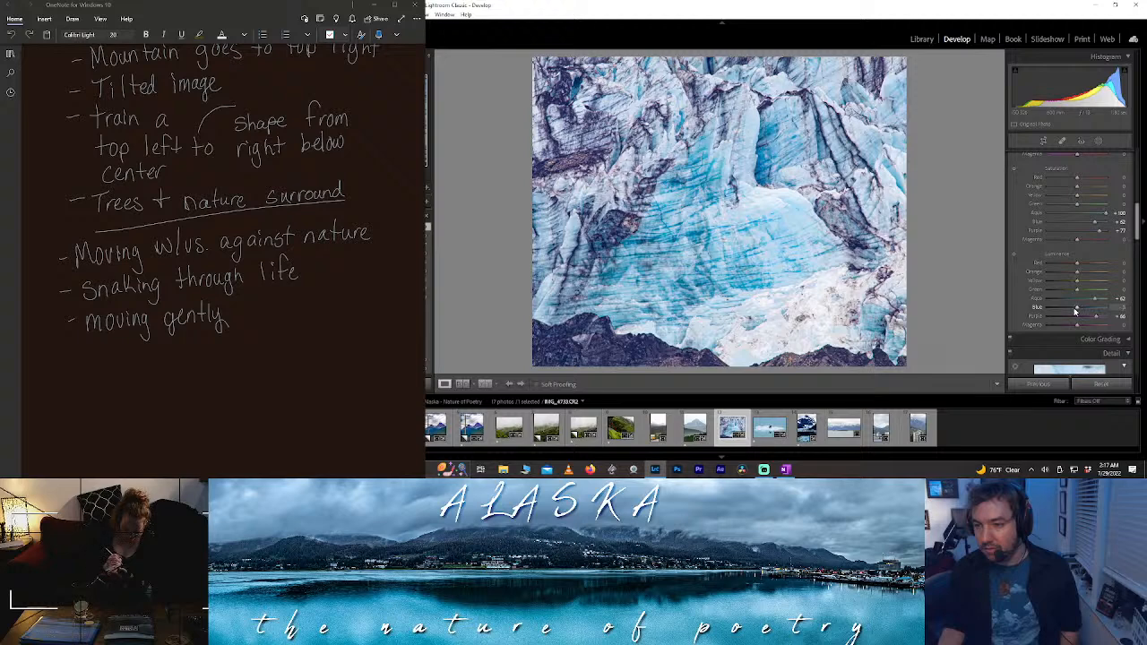
left_click_drag(1076, 310, 1070, 309)
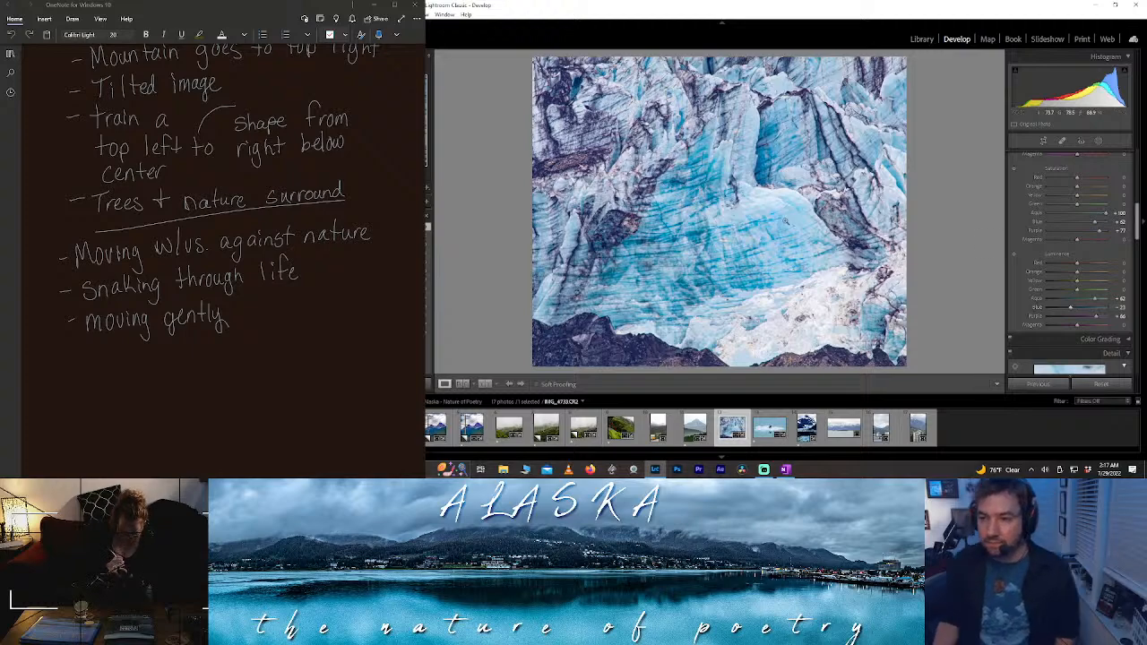
left_click(786, 222)
left_click(786, 221)
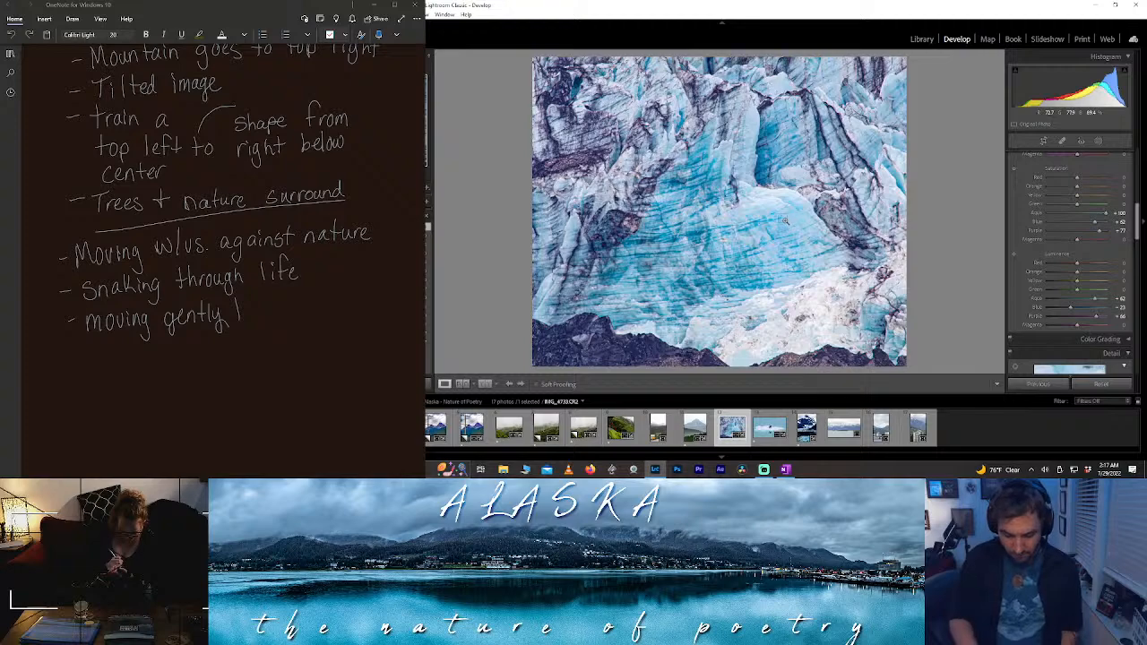
- Rotate the glacier photo through its orientations and stop at landscape with the dark rock along the image's top edge
key("ctrl+bracketleft")
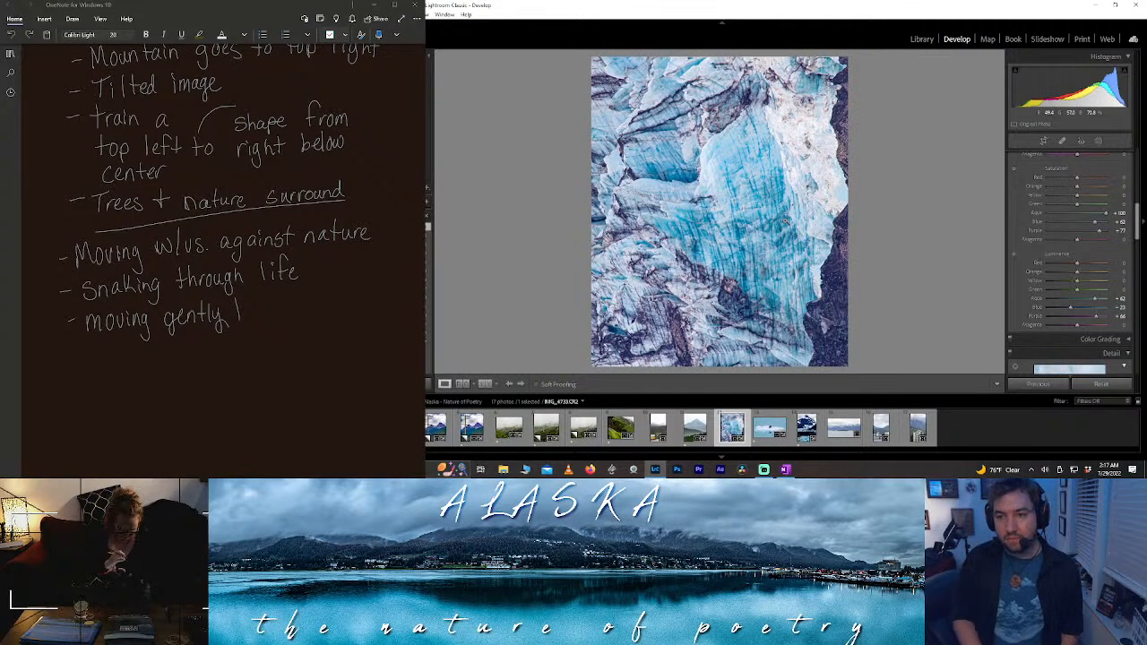
key("ctrl+bracketleft")
key("ctrl+bracketleft")
key("ctrl+bracketright")
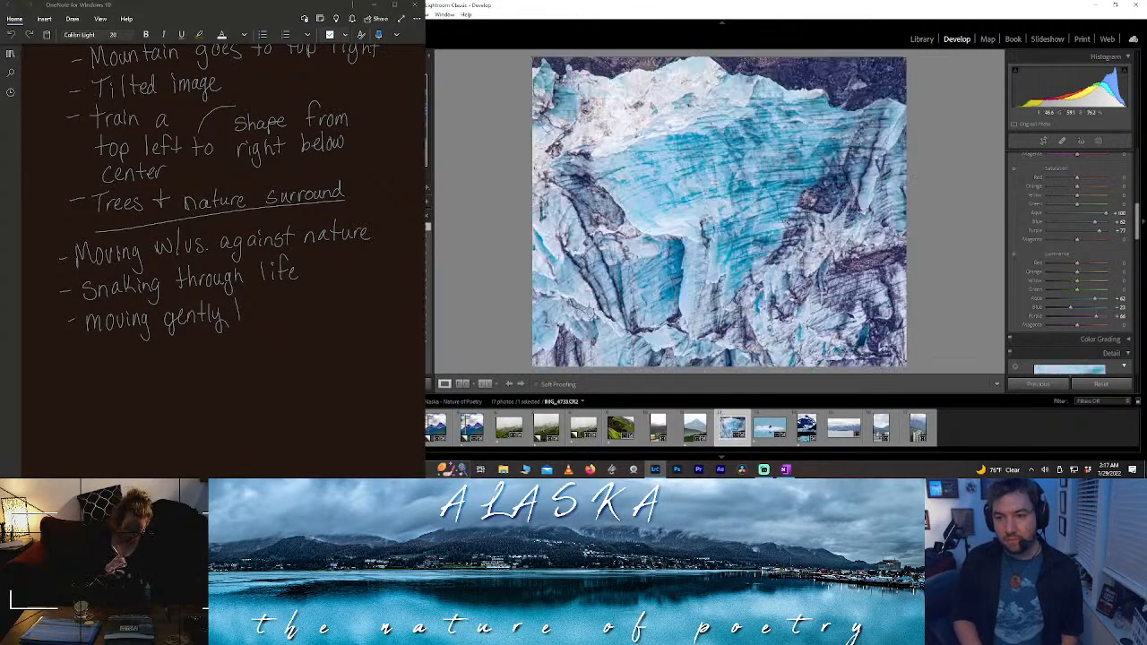
- Compare the glacier photo's orientations, settle on portrait with the dark rock along the image's left edge, and continue handwriting "through" in the last bullet
key("ctrl+bracketright")
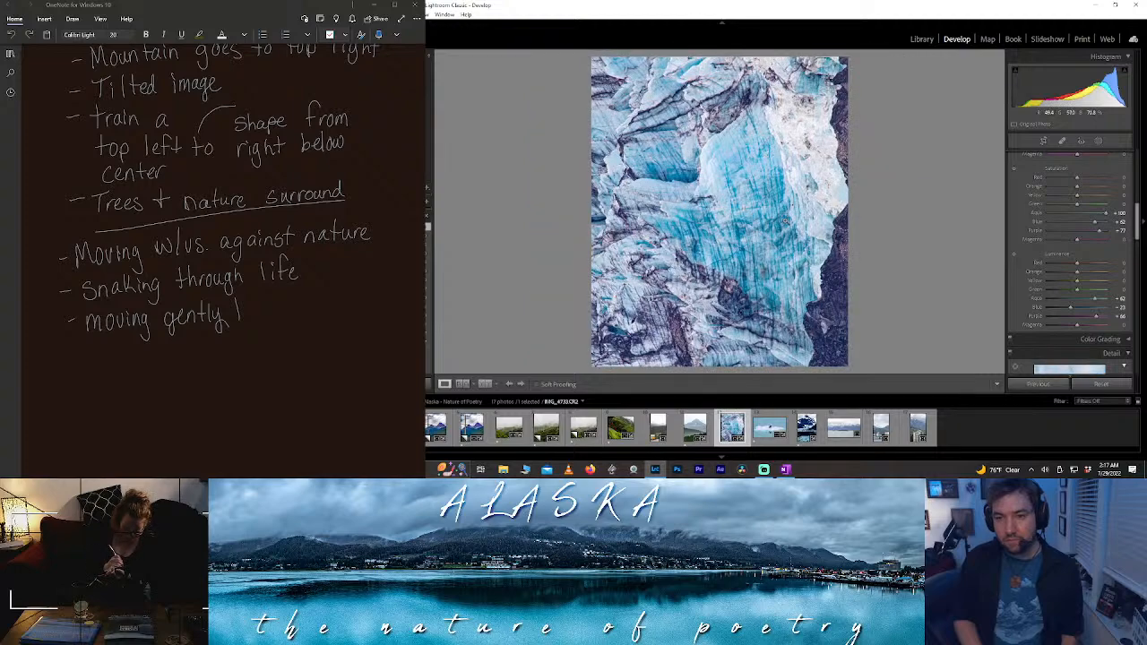
key("ctrl+bracketright")
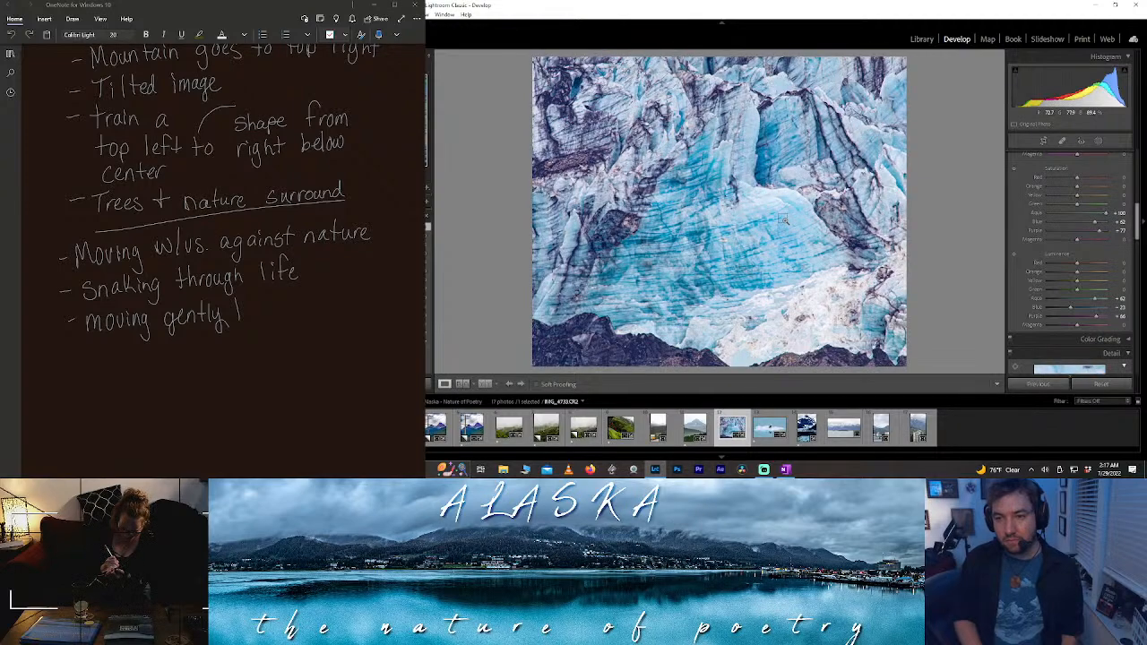
key("ctrl+bracketleft")
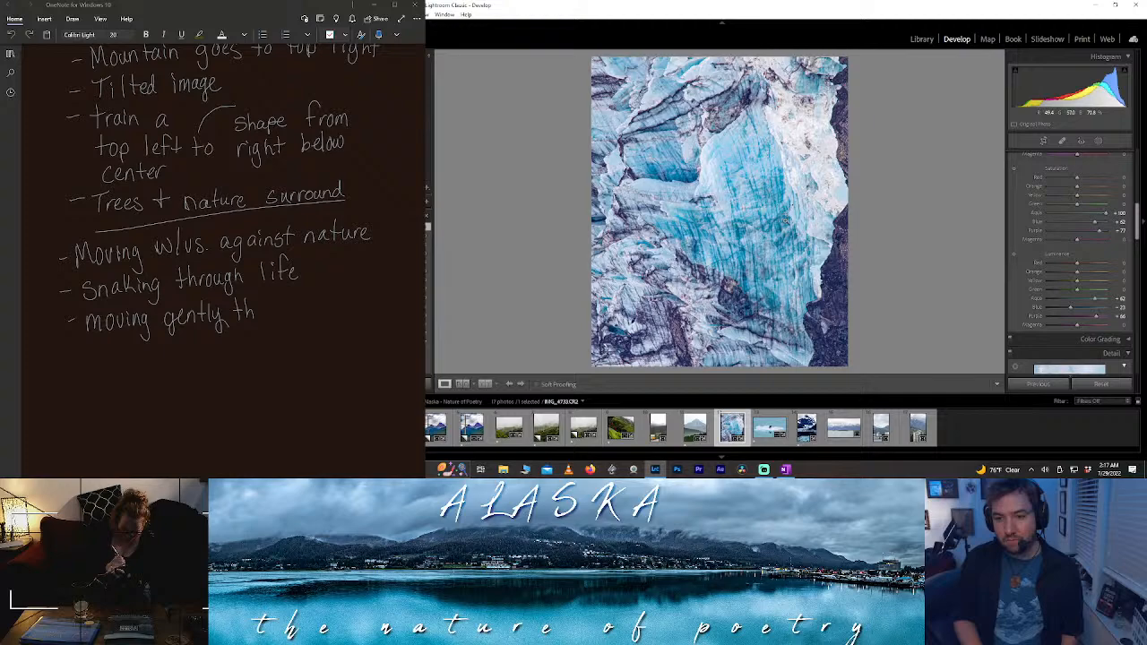
key("ctrl+bracketright")
key("ctrl+bracketright")
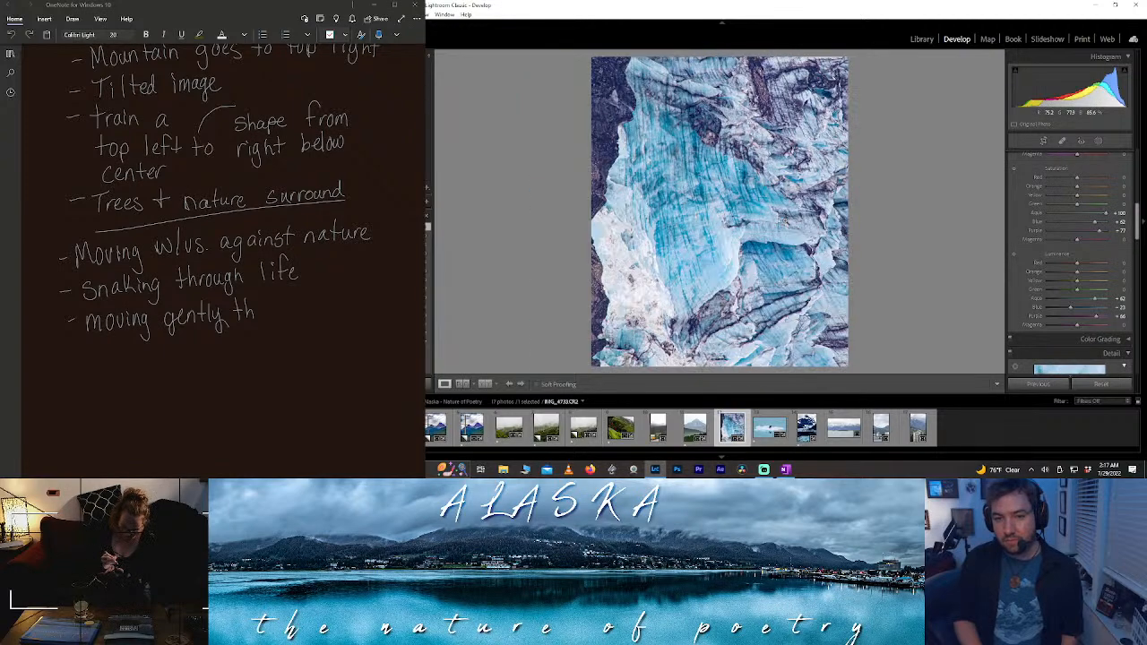
key("ctrl+bracketright")
key("ctrl+bracketleft")
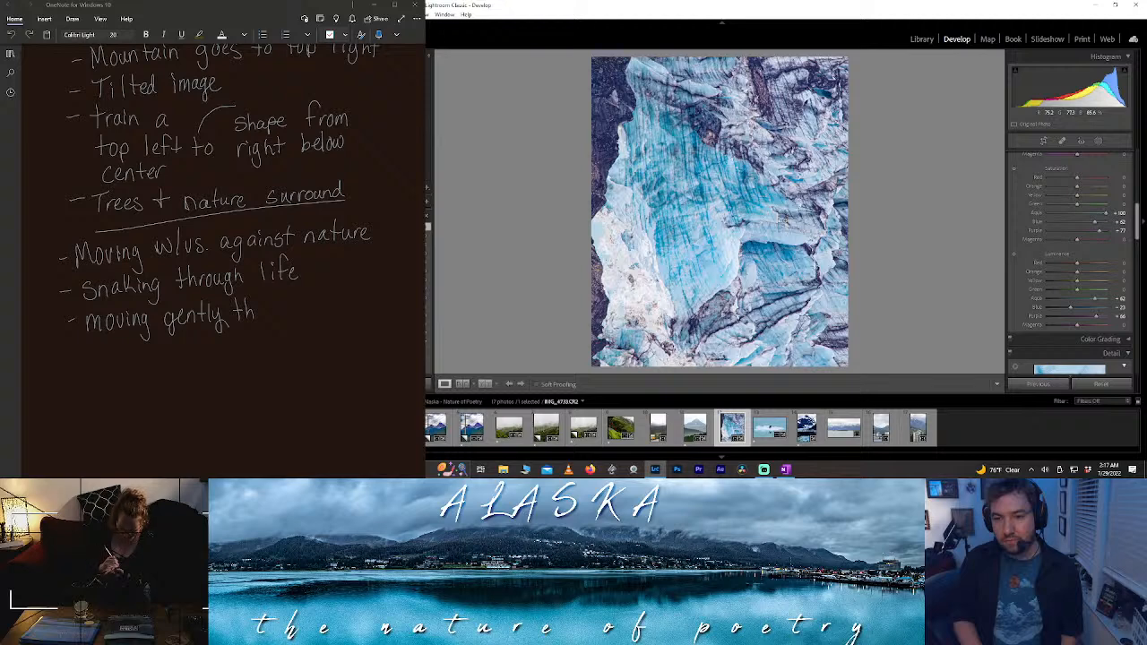
key("ctrl+bracketright")
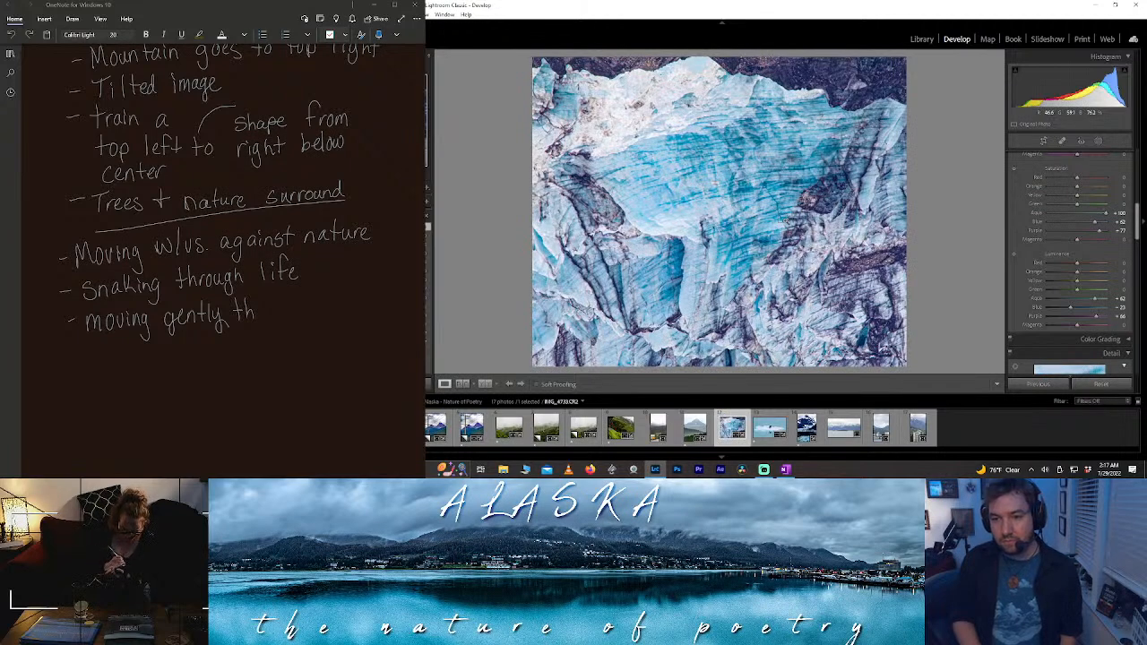
key("ctrl+bracketright")
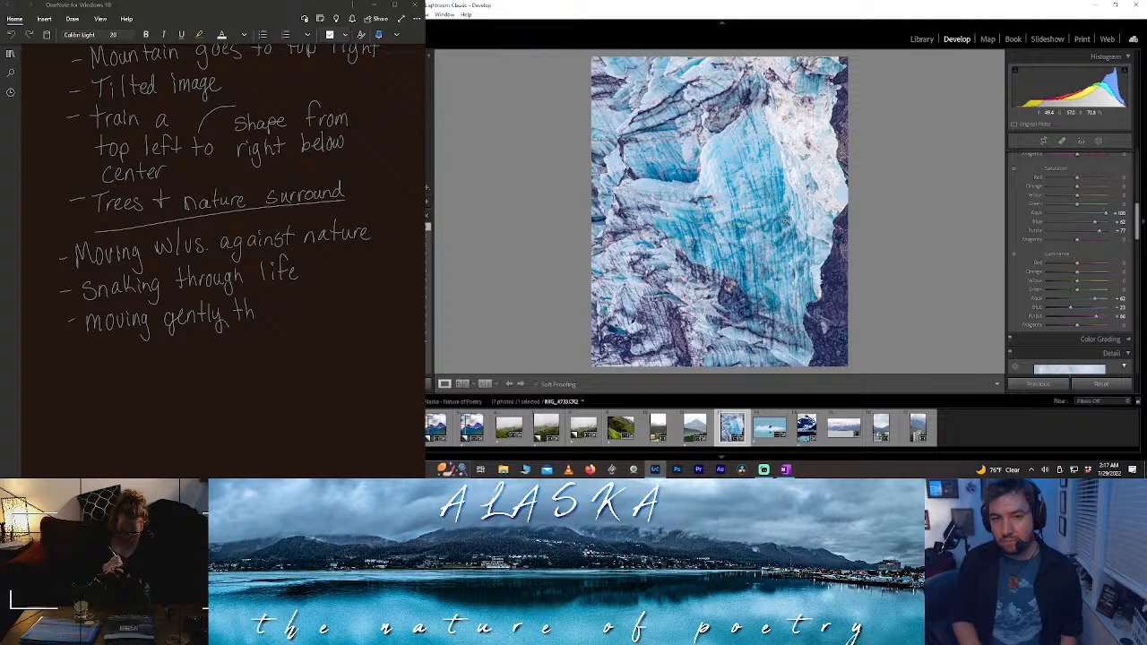
key("ctrl+bracketright")
key("ctrl+bracketright")
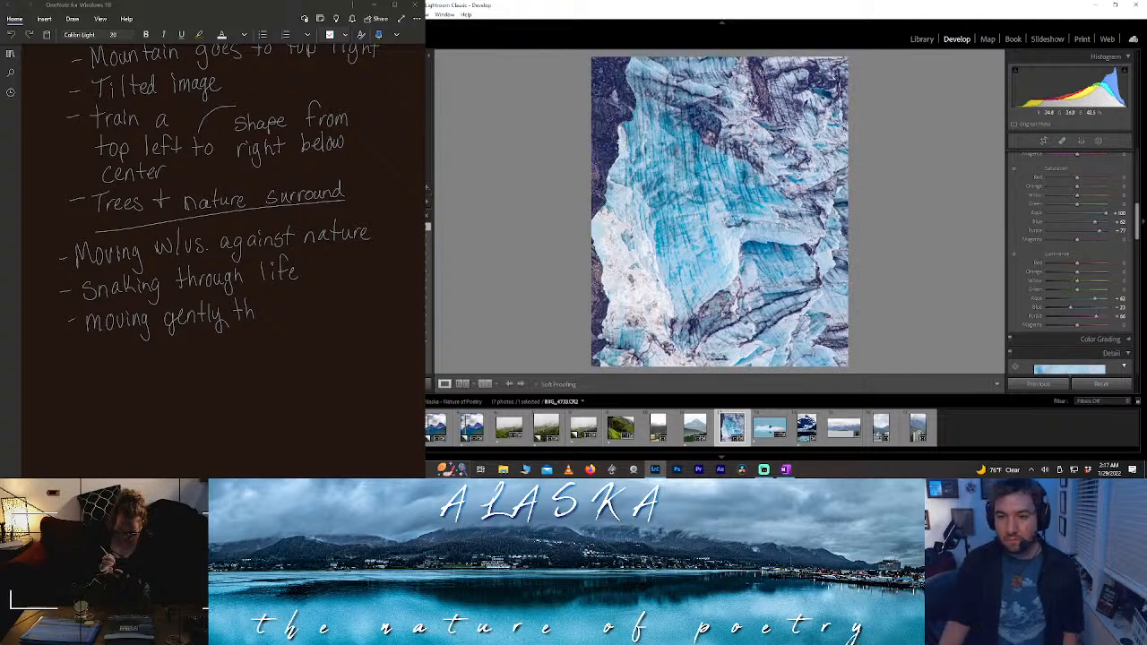
left_click_drag(256, 309, 263, 310)
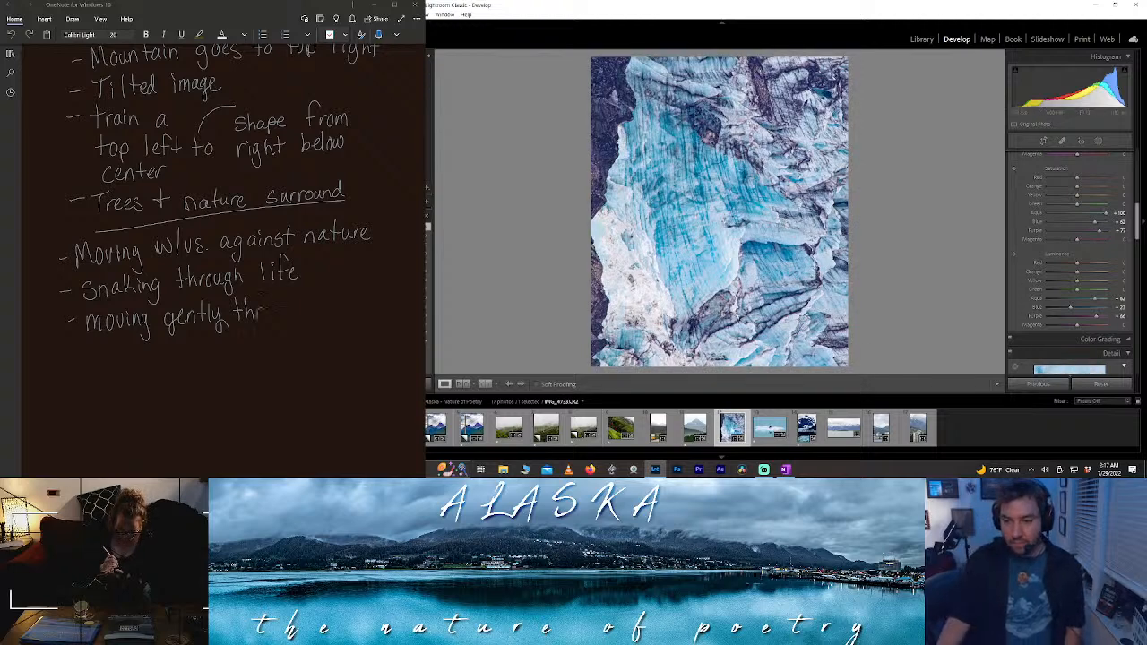
key("1")
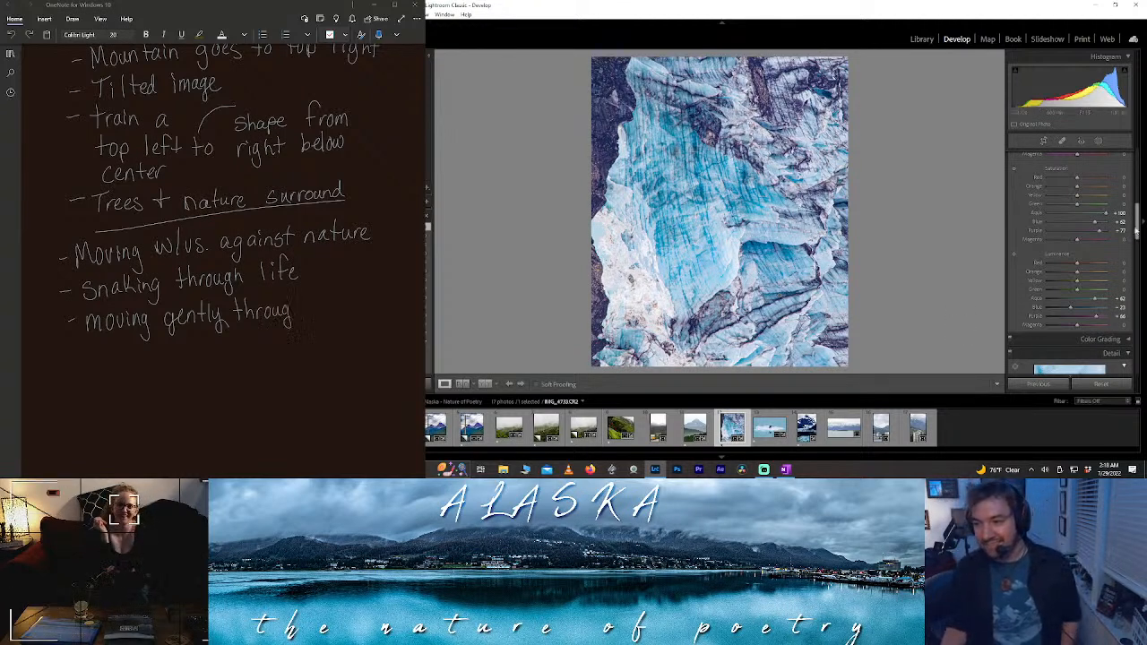
- Raise the glacier photo's Contrast to about 29 and check the effect up close on the dark crevasses and blue ice
left_click_drag(1136, 231, 1127, 170)
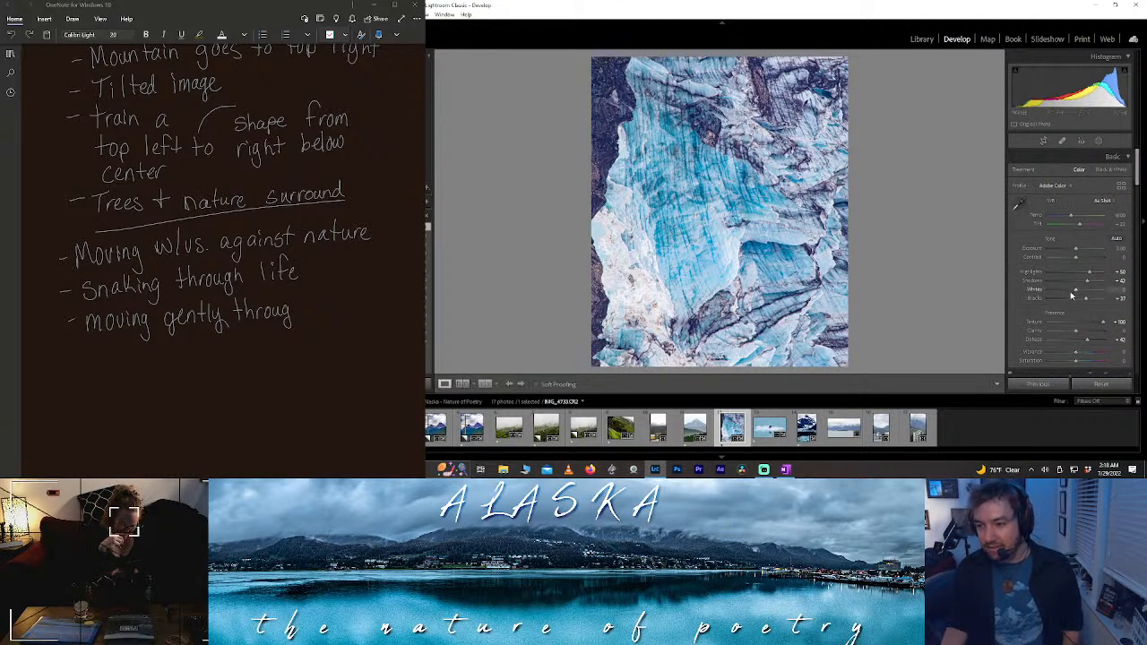
left_click_drag(1076, 257, 1089, 259)
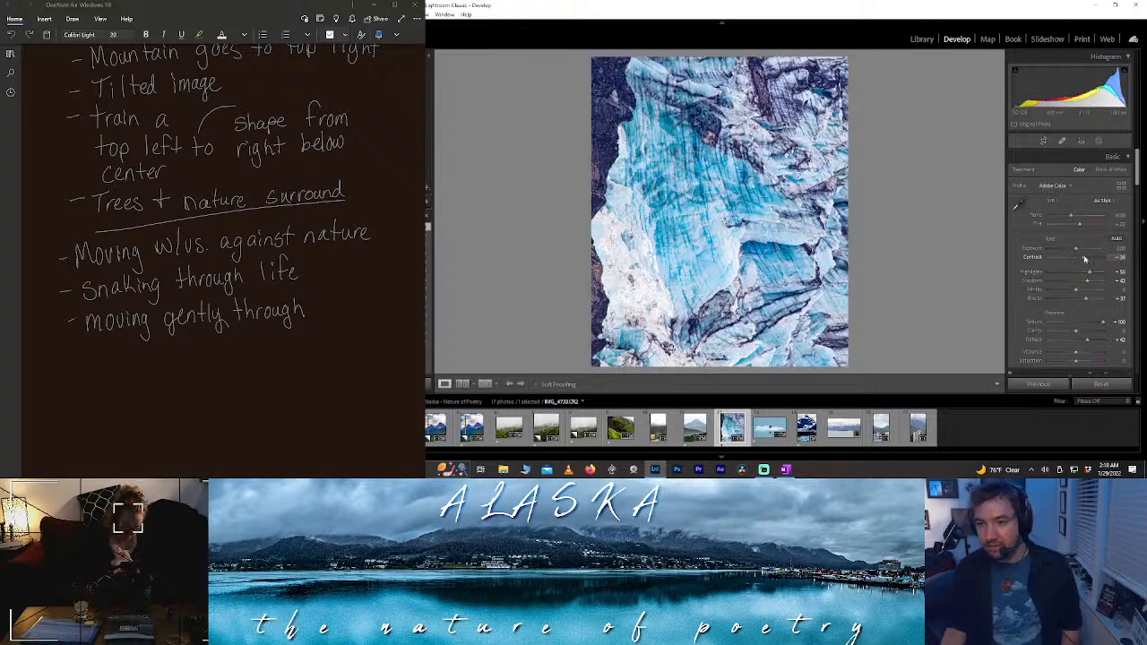
left_click(764, 112)
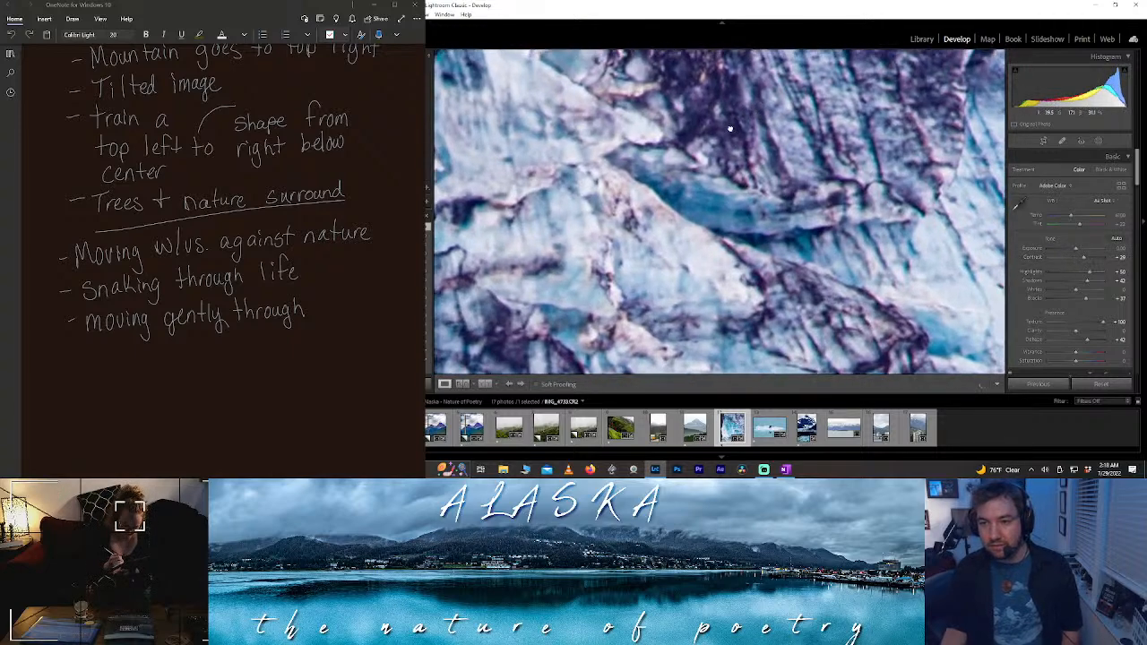
left_click_drag(746, 116, 770, 311)
left_click_drag(731, 198, 771, 283)
left_click(770, 283)
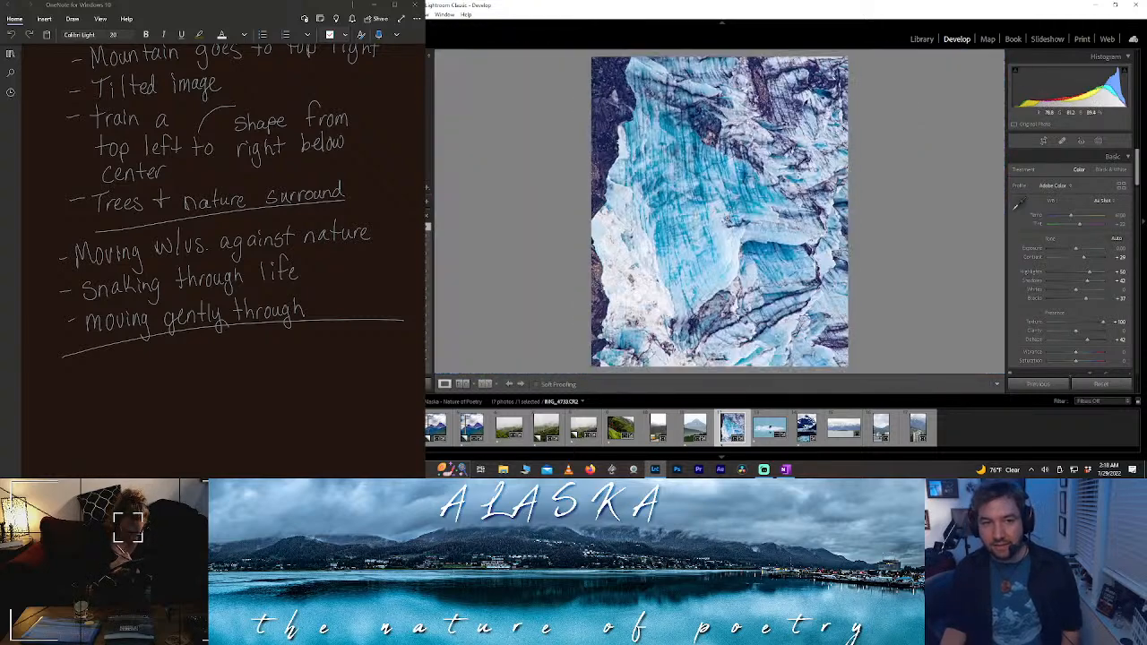
left_click(678, 195)
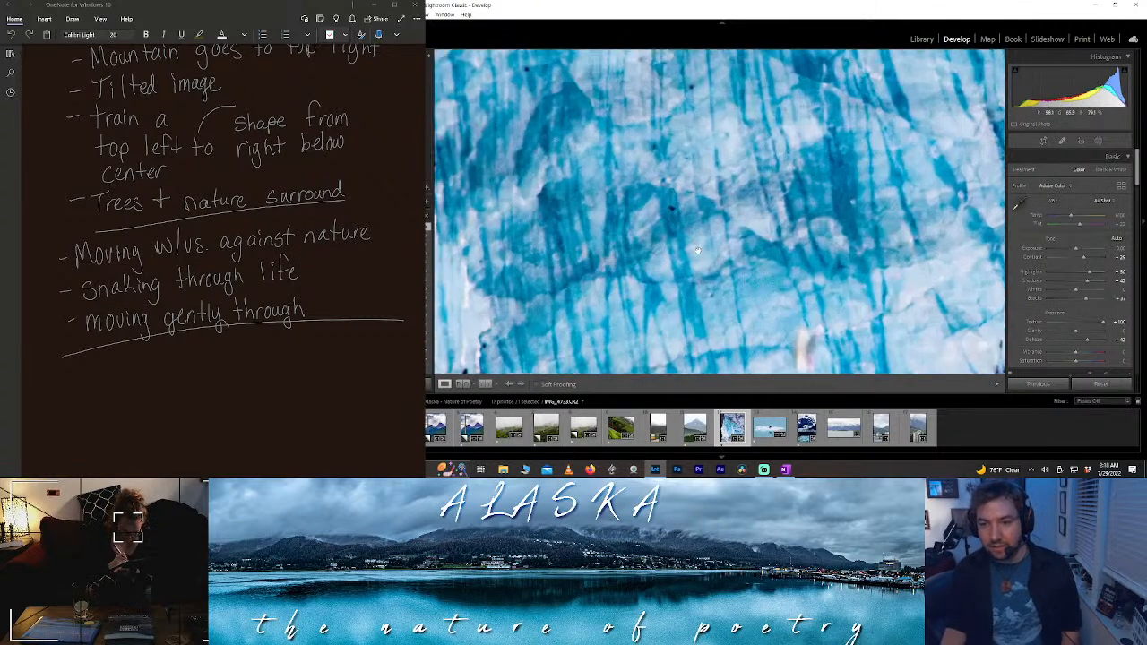
left_click_drag(699, 251, 723, 157)
left_click(723, 157)
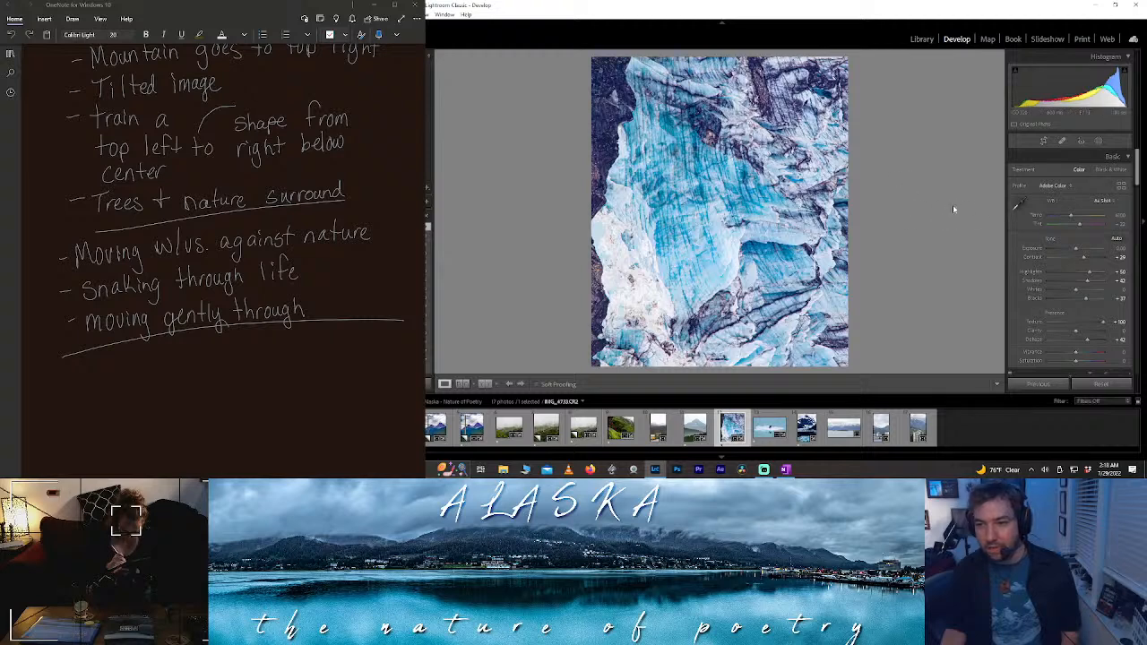
- Turn off the lens profile corrections for the glacier photo
left_click_drag(1134, 183, 1128, 273)
scroll(1128, 277, "down", 3)
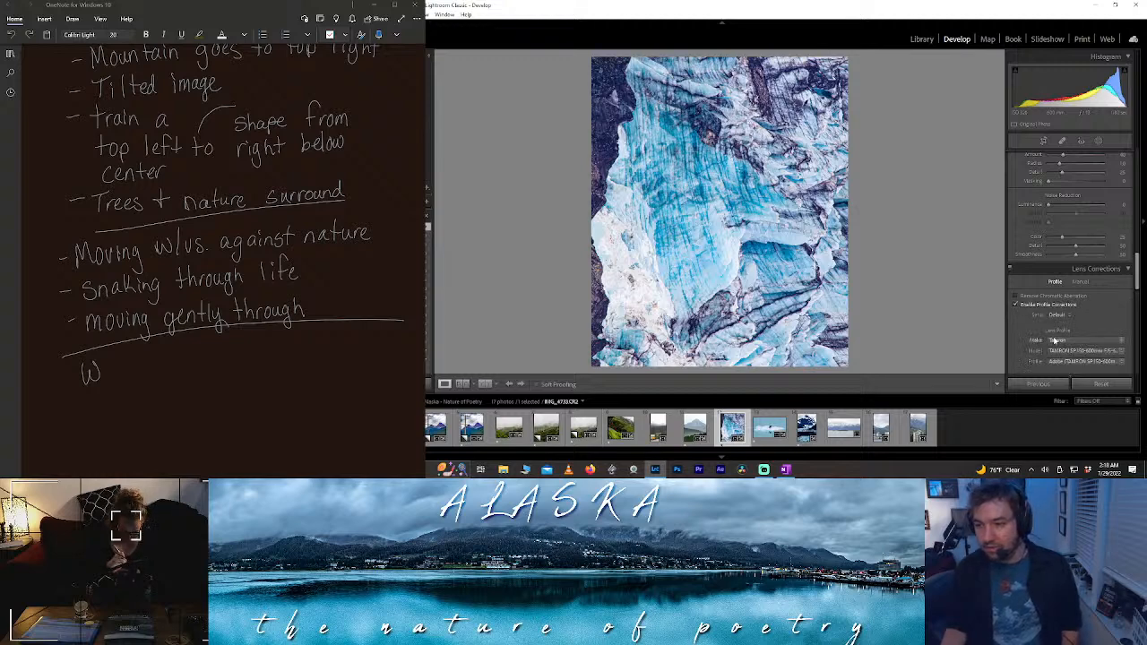
left_click(1015, 305)
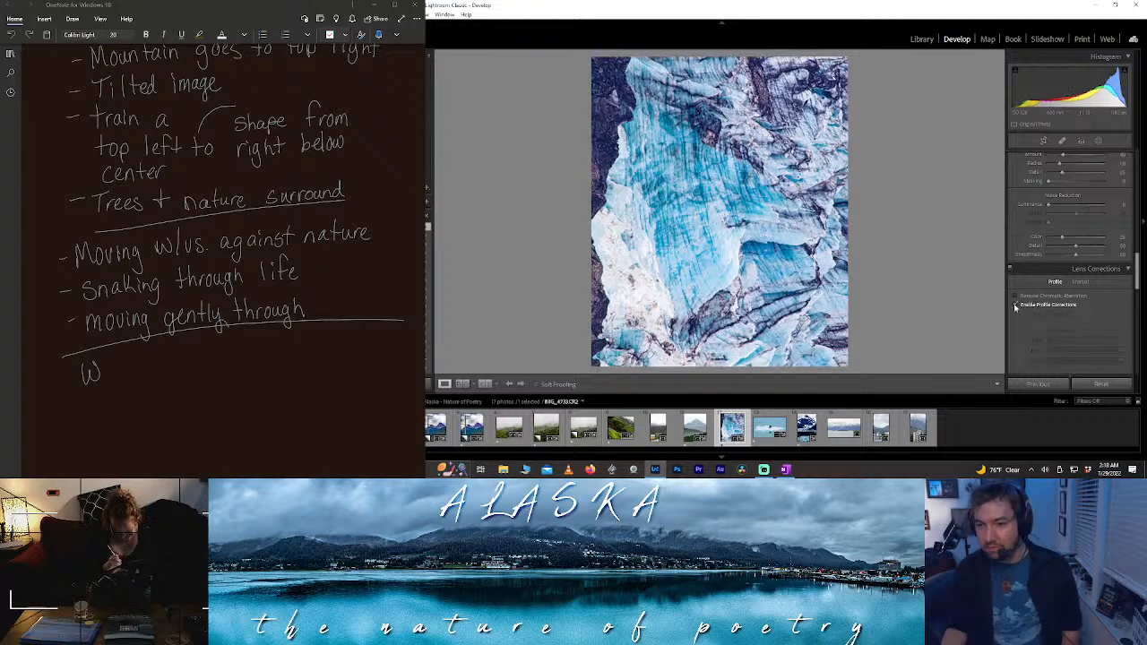
left_click(1015, 306)
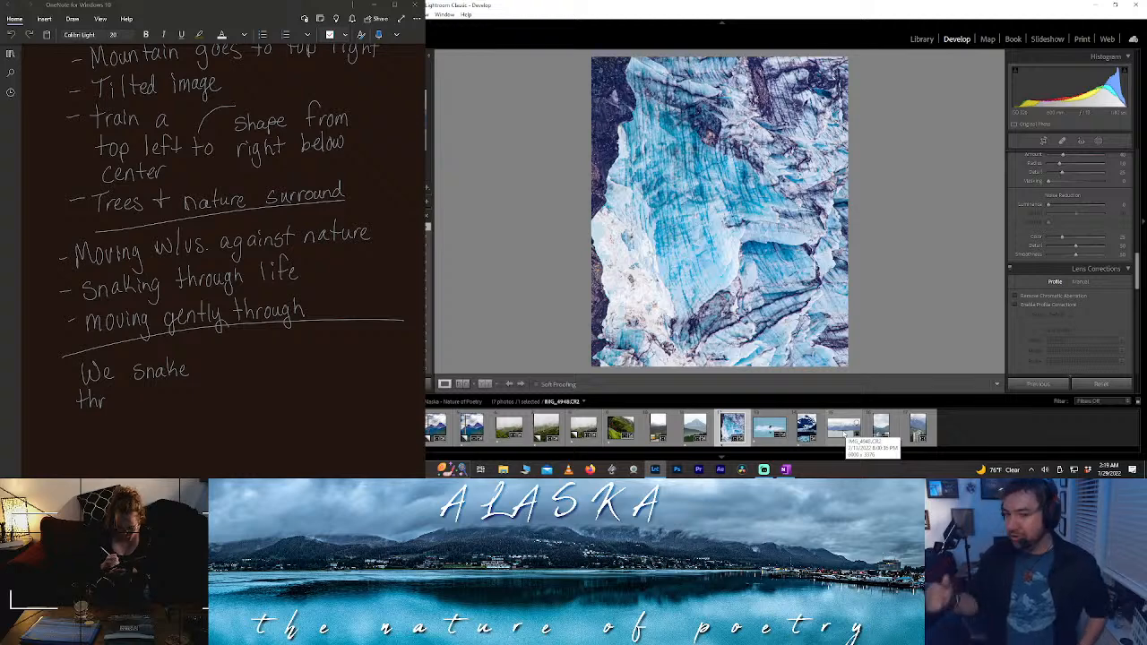
- Open the mountain and island photo IMG_4948.CR2 for cropping, shift its framing up, unlock the aspect ratio and trim the water at the bottom
left_click(846, 434)
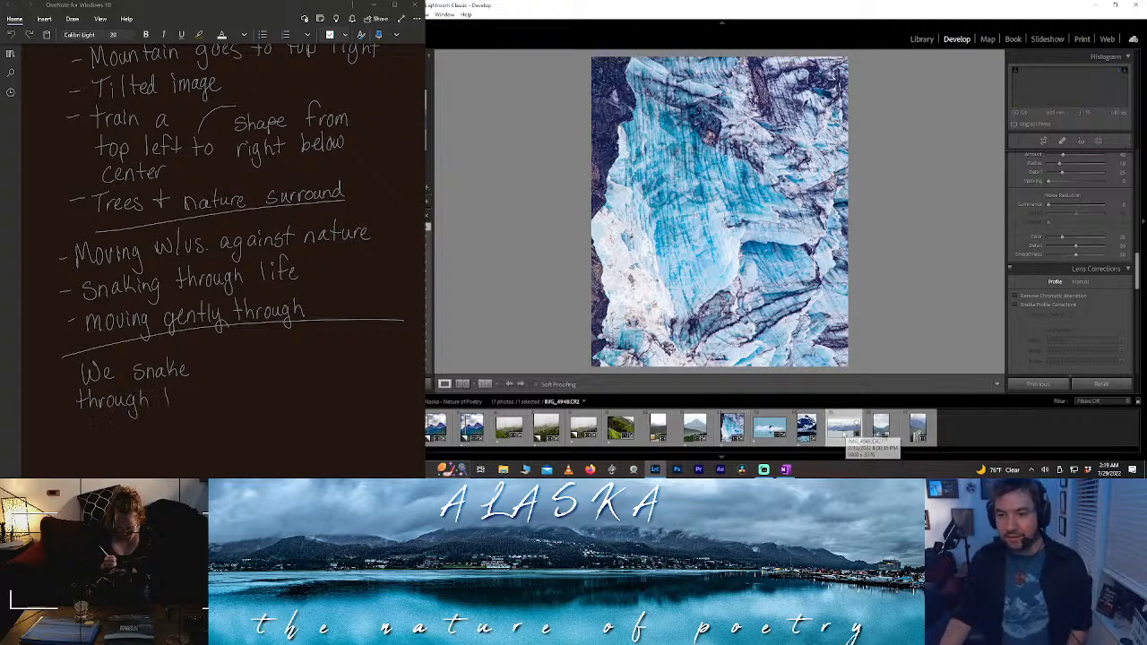
left_click(1045, 140)
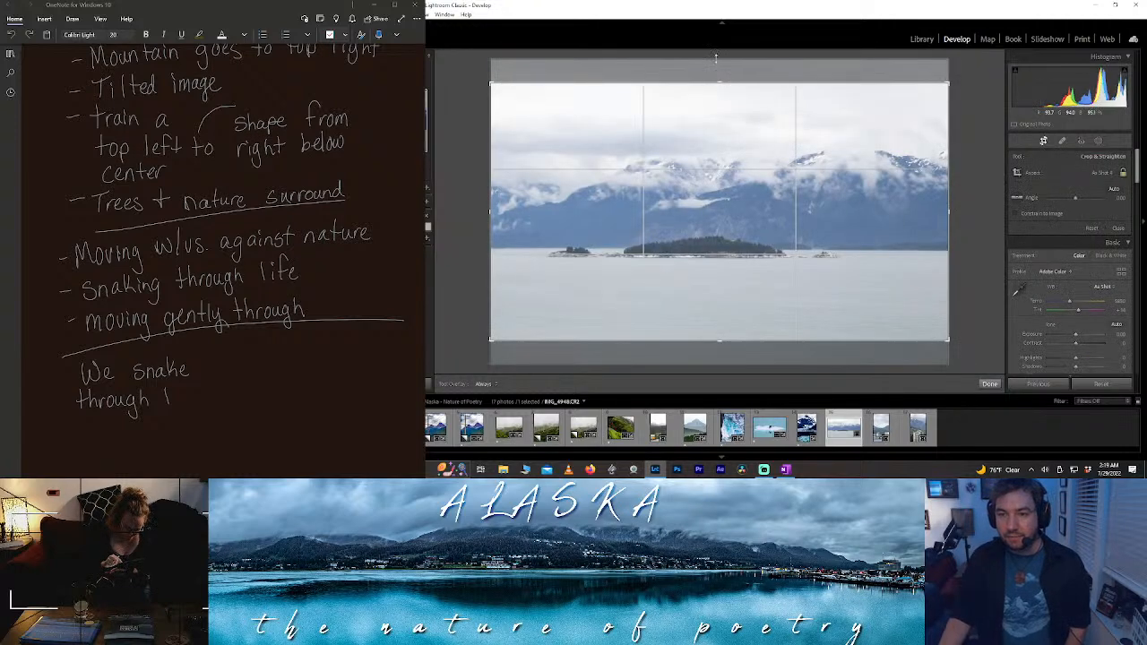
left_click_drag(701, 137, 698, 163)
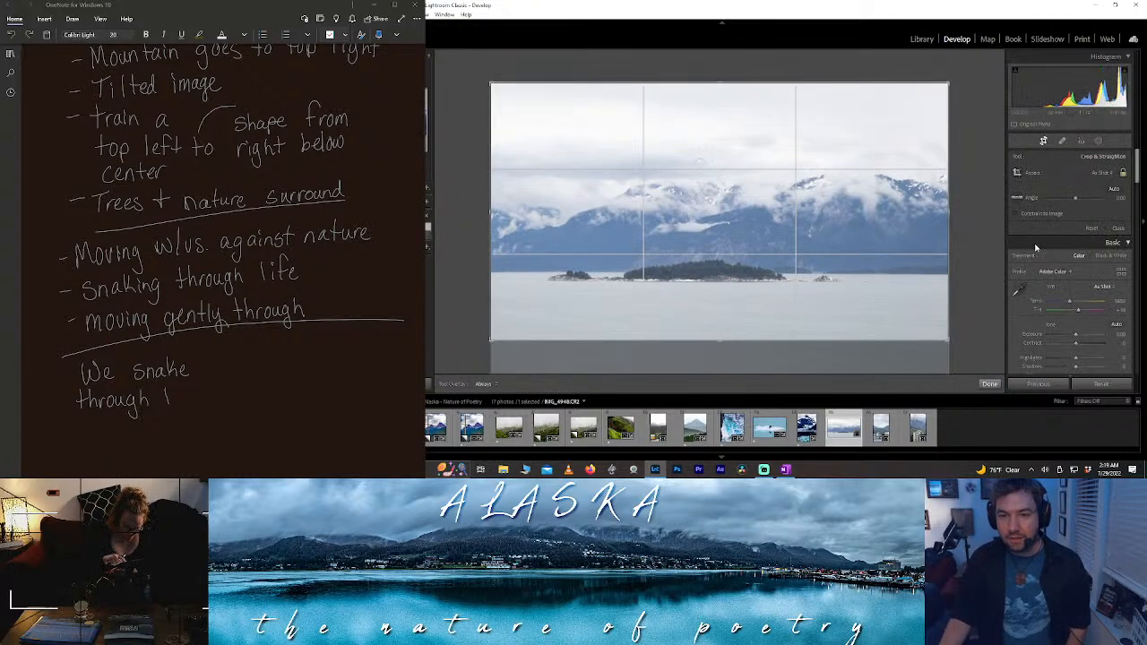
left_click(1121, 174)
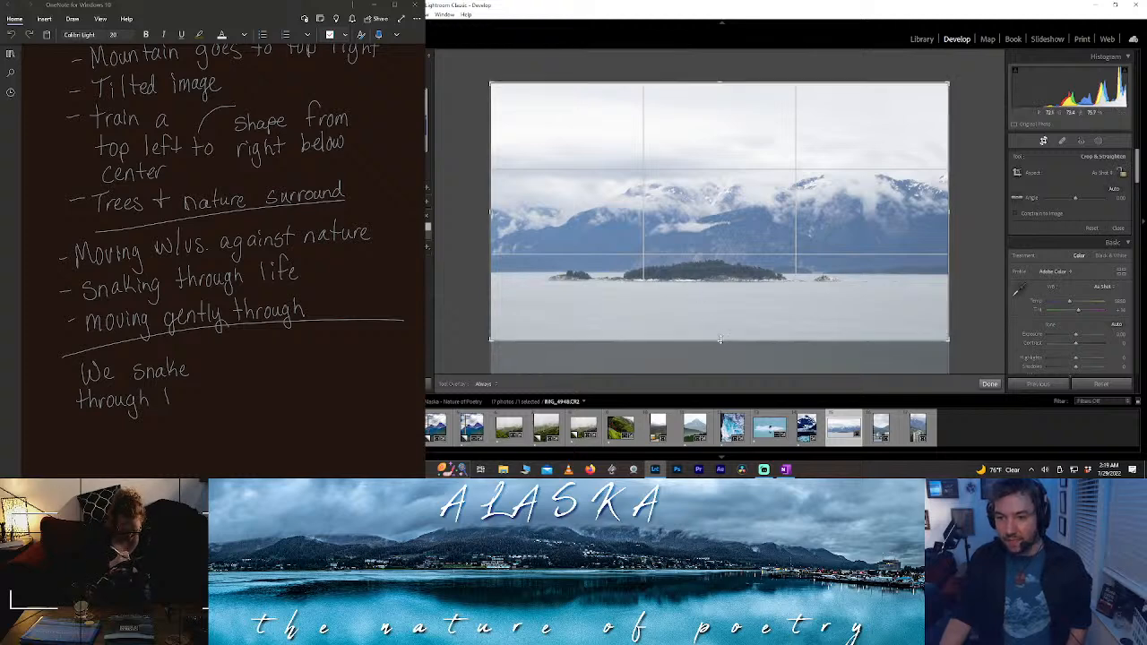
left_click_drag(720, 341, 721, 330)
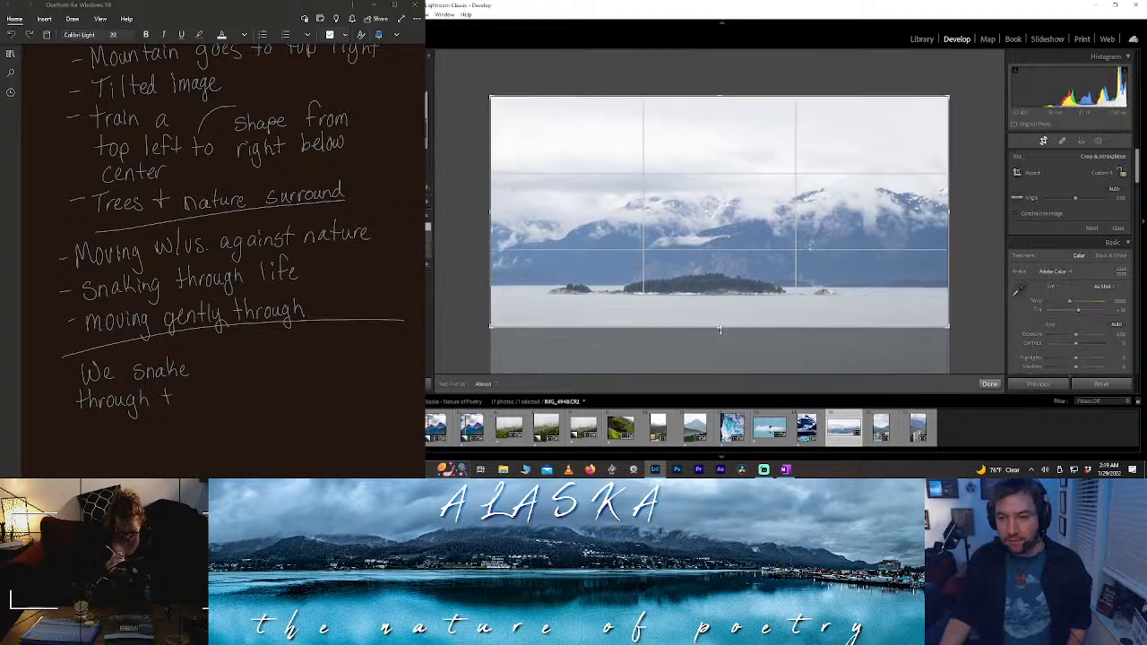
- Try a 4 x 5 / 8 x 10 crop ratio on the island photo at full image height and shift the framing sideways
left_click(1104, 172)
left_click(1075, 225)
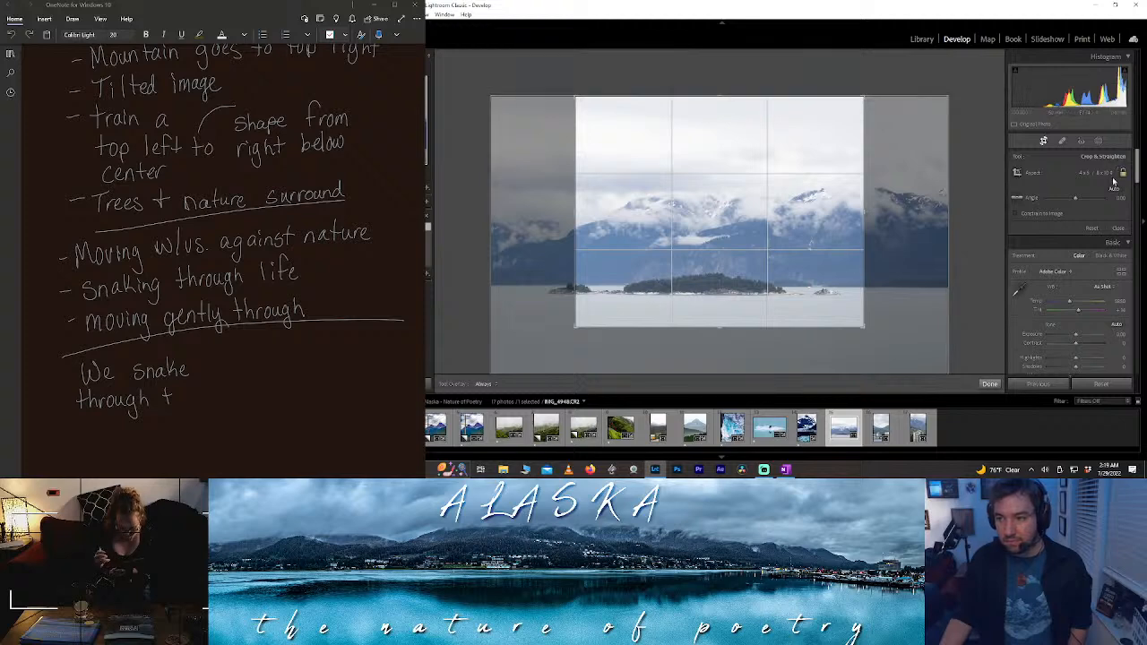
left_click_drag(721, 326, 700, 388)
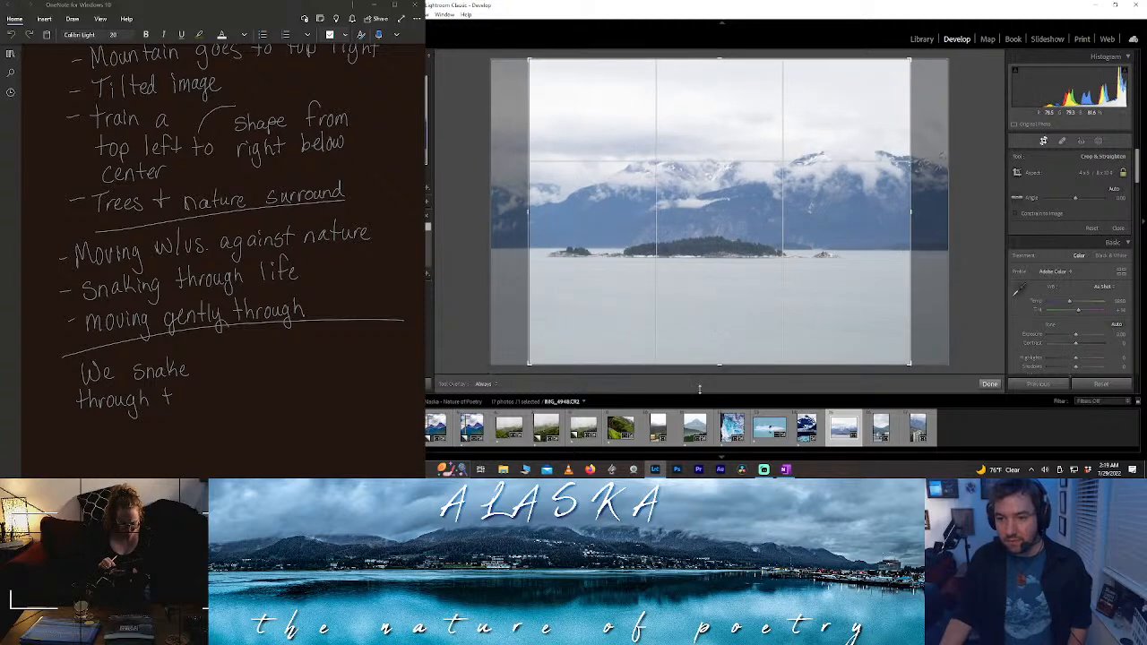
mouse_move(709, 287)
left_mouse_down()
mouse_move(721, 288)
mouse_move(707, 293)
left_mouse_up()
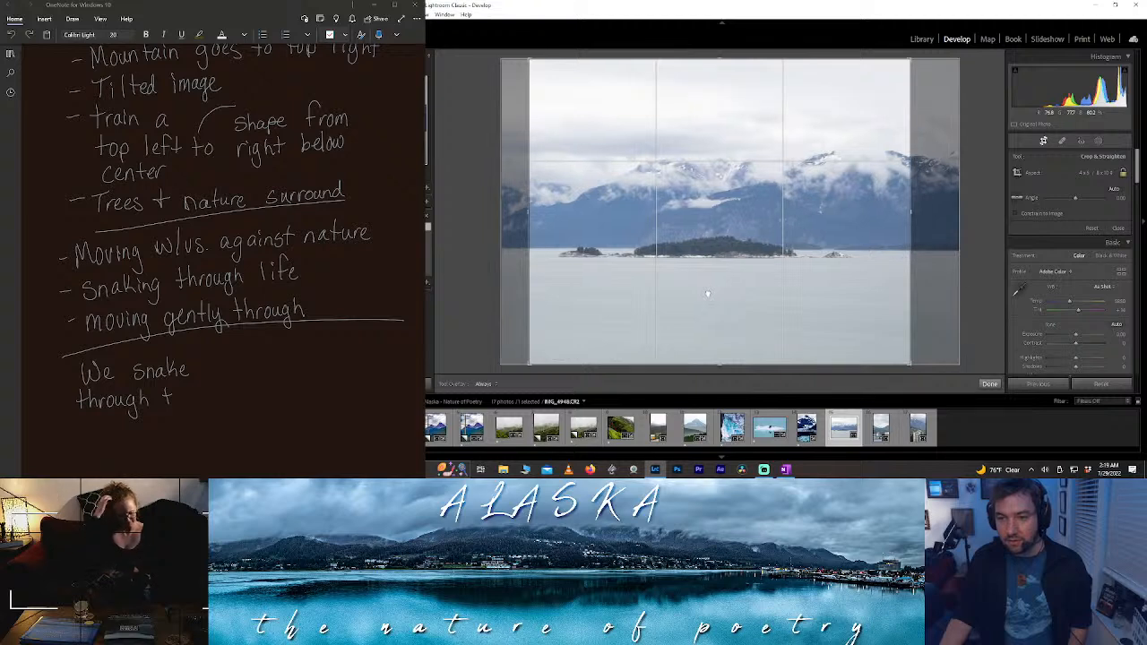
- Unlock the crop ratio and crop the island photo to a wide panorama, trimming the lower water and a narrow strip at the image's right edge
left_click(1124, 176)
left_click_drag(720, 365, 744, 324)
left_click_drag(910, 212, 953, 221)
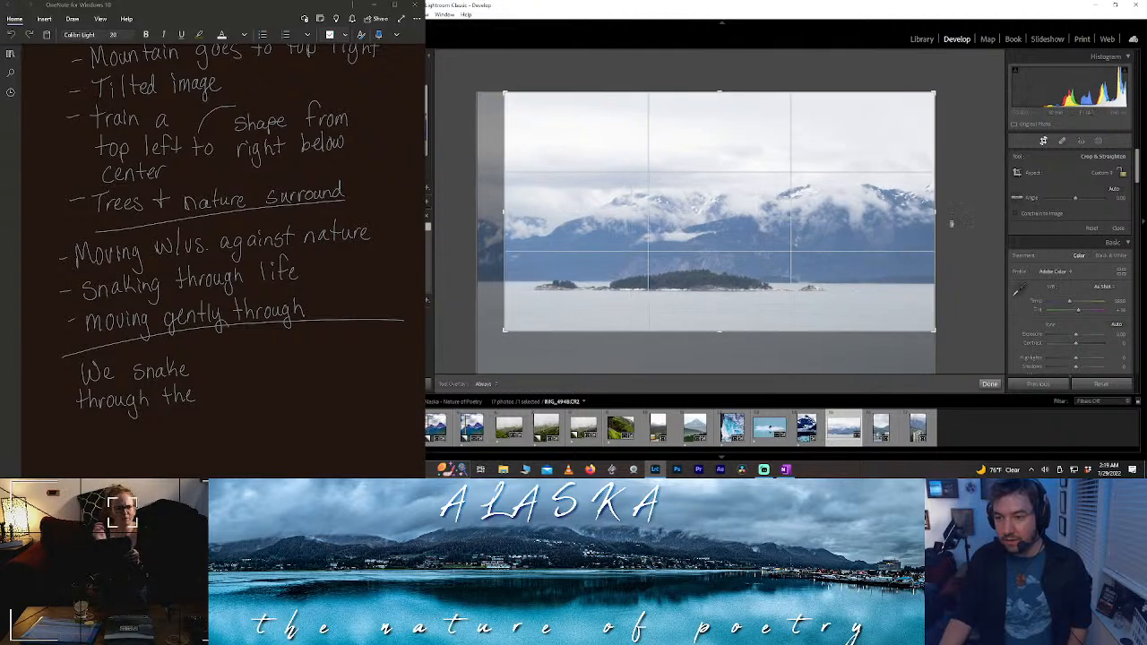
left_click_drag(514, 234, 475, 233)
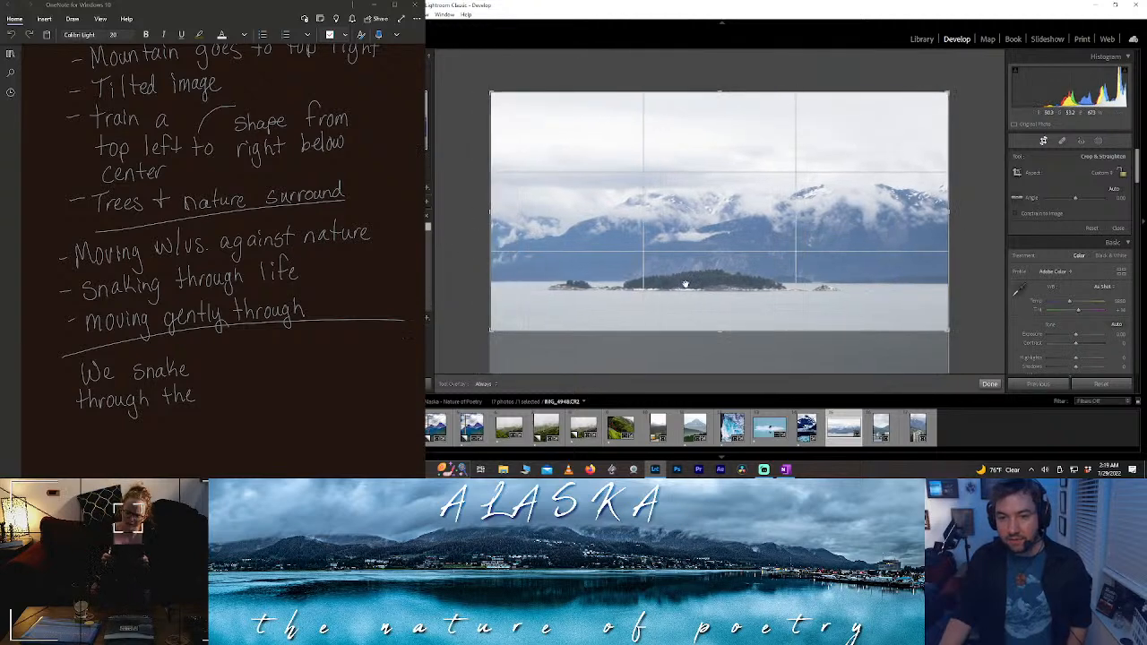
left_click_drag(711, 330, 711, 326)
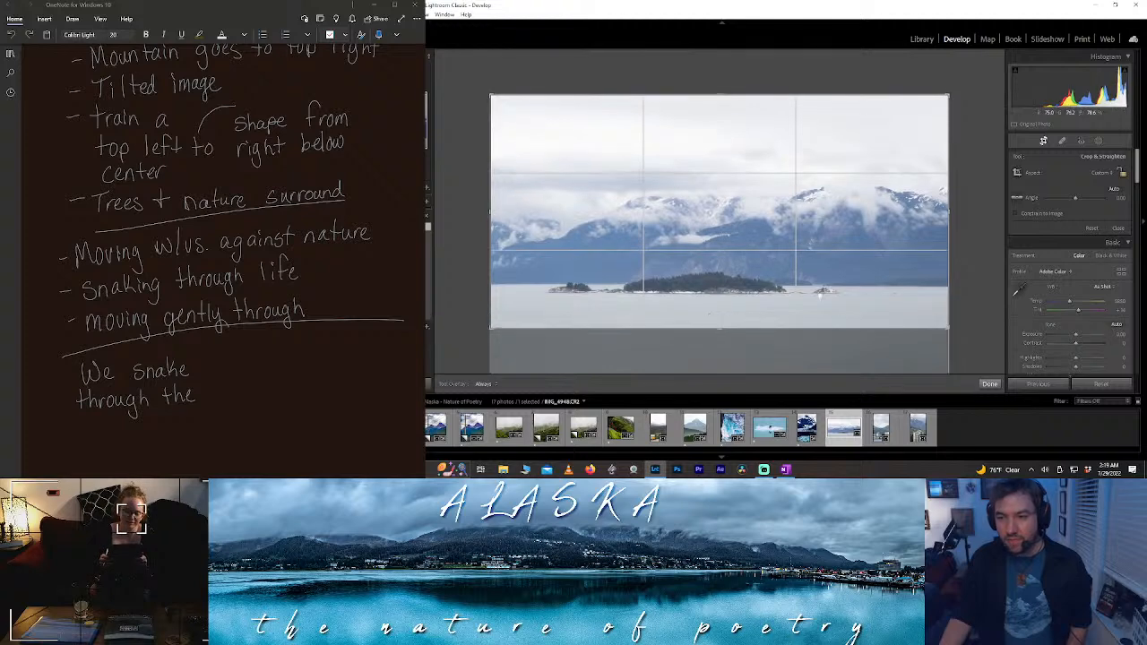
left_click_drag(948, 253, 936, 254)
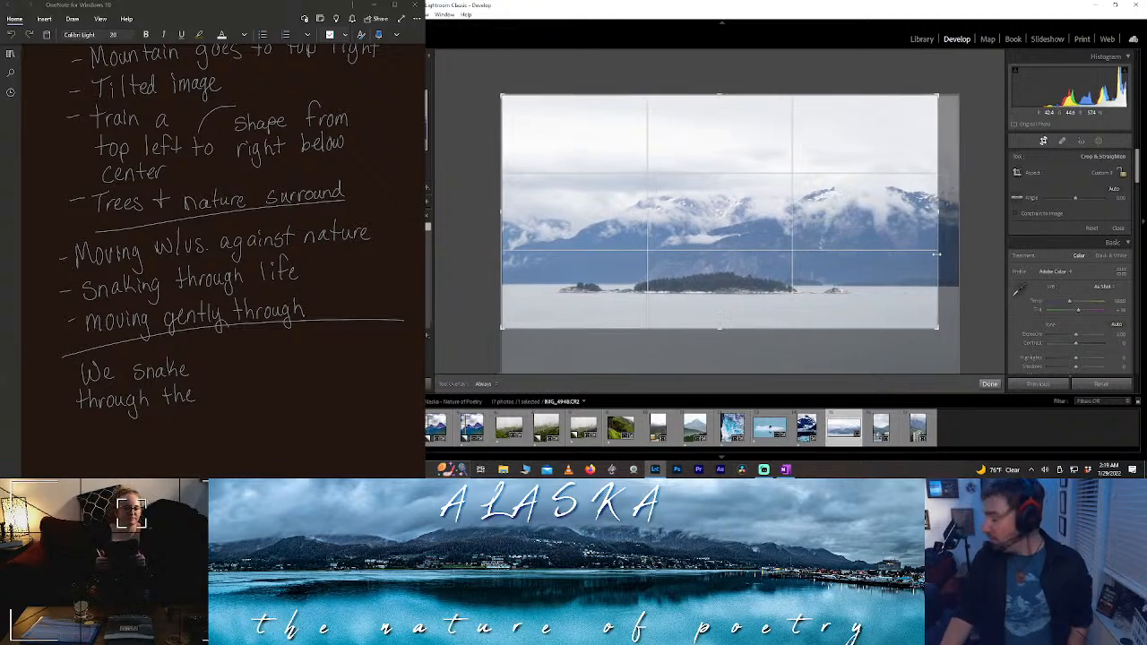
left_click(989, 384)
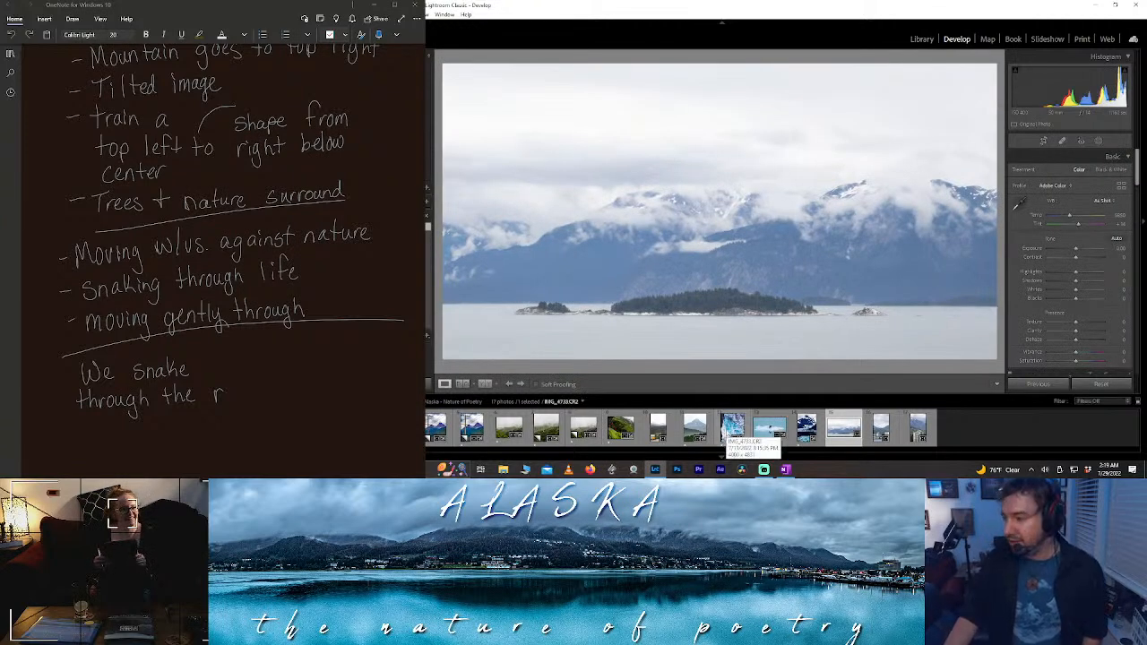
- Return to the glacier photo, finish the handwritten word "range" in the poem line, and set the photo's Blacks to about 26
left_click(725, 430)
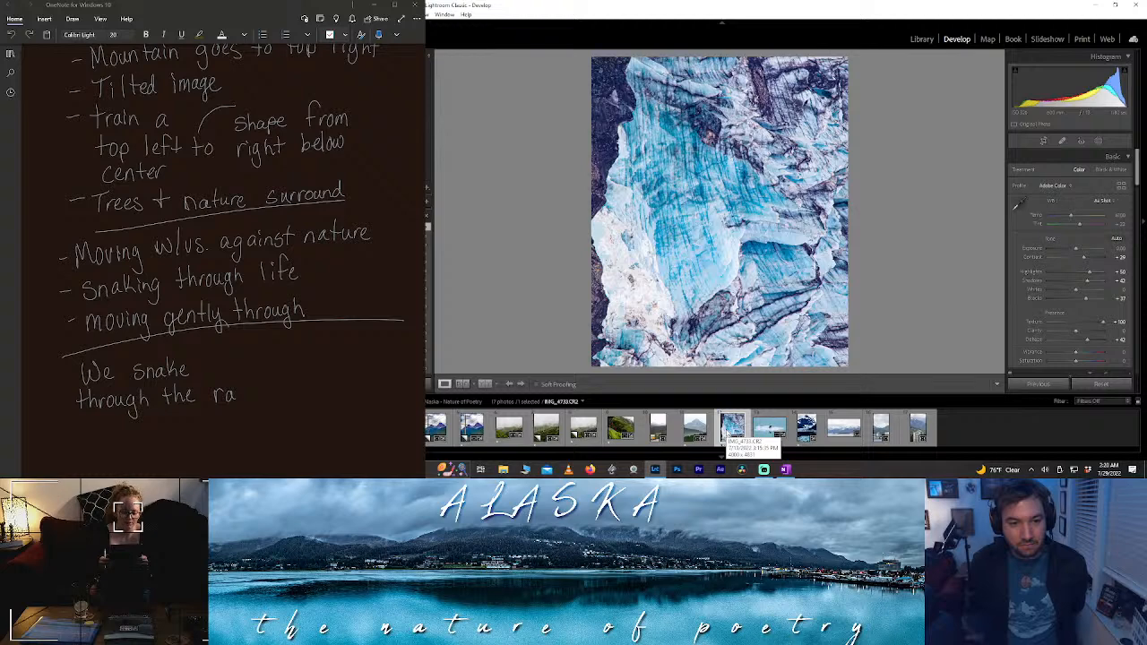
left_click_drag(238, 394, 264, 394)
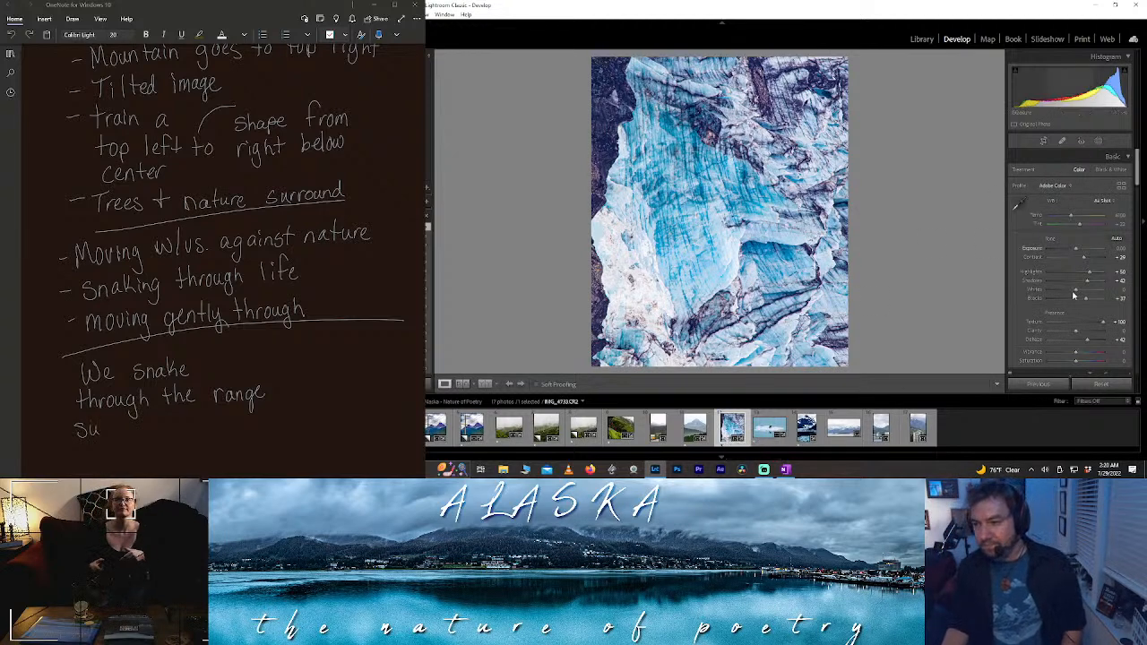
left_click_drag(1051, 300, 1082, 302)
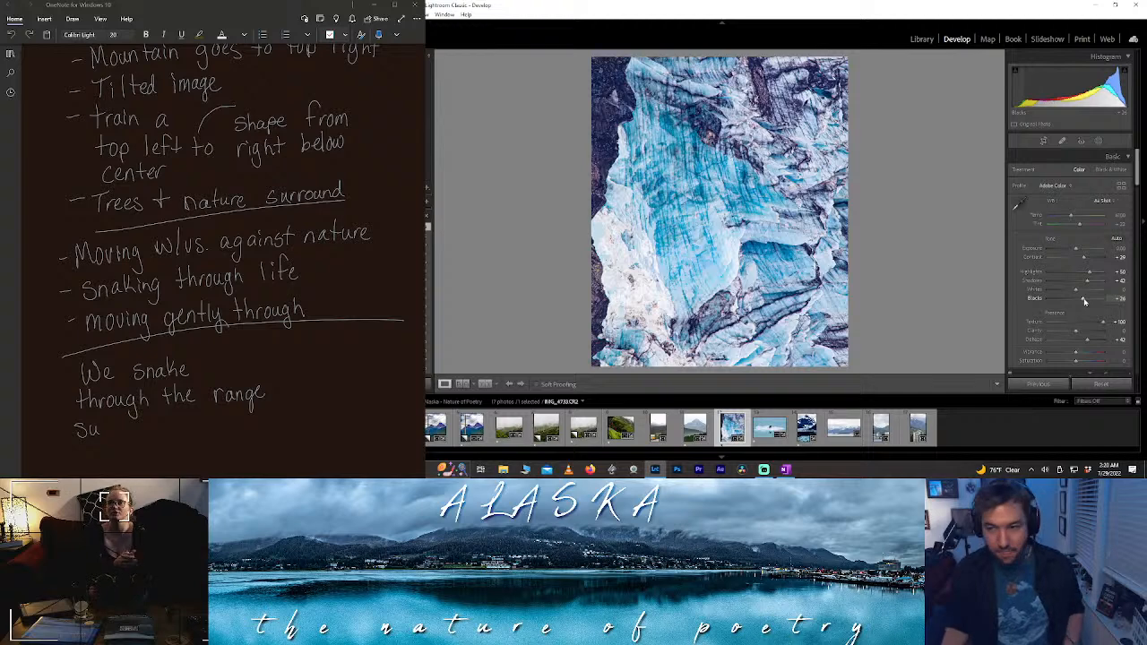
- Undo the latest Blacks changes on the glacier photo
key("ctrl+z")
key("ctrl+z")
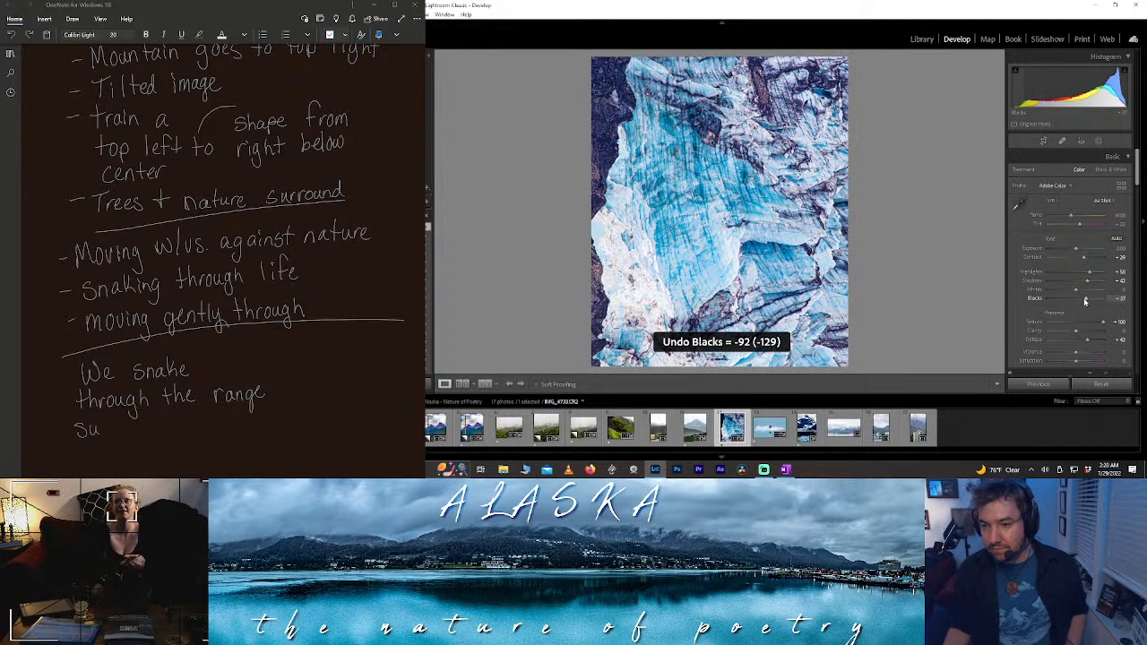
key("ctrl+z")
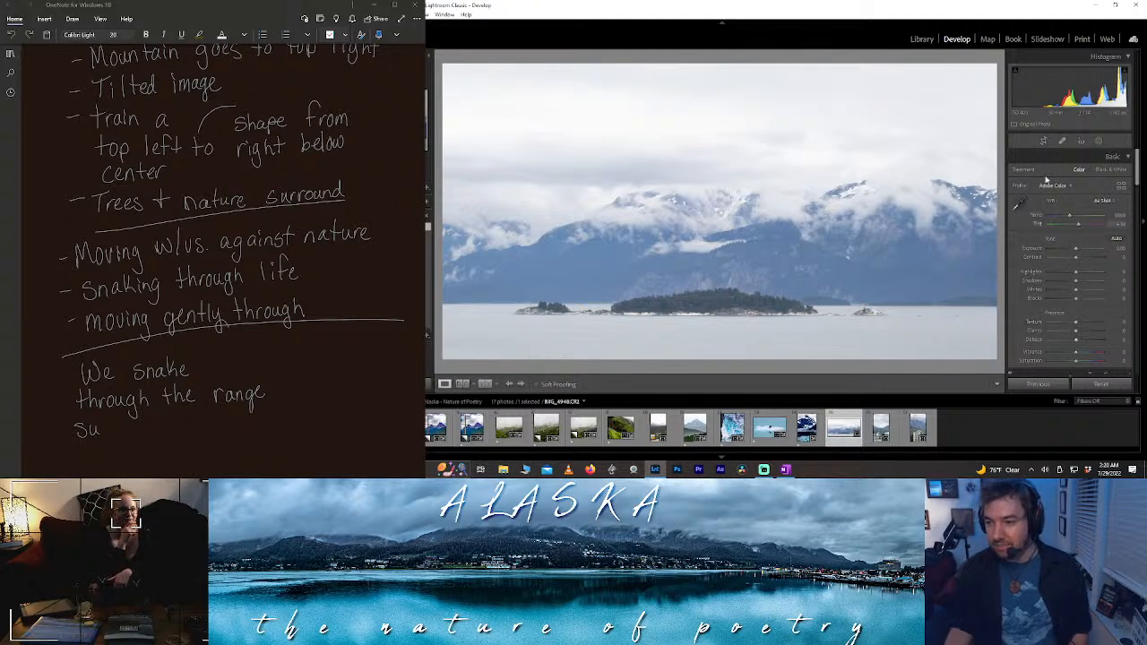
- Crop the mountain and island photo IMG_4948.CR2 slightly tighter at its right edge and apply the crop
left_click(1043, 141)
left_click_drag(958, 218, 940, 217)
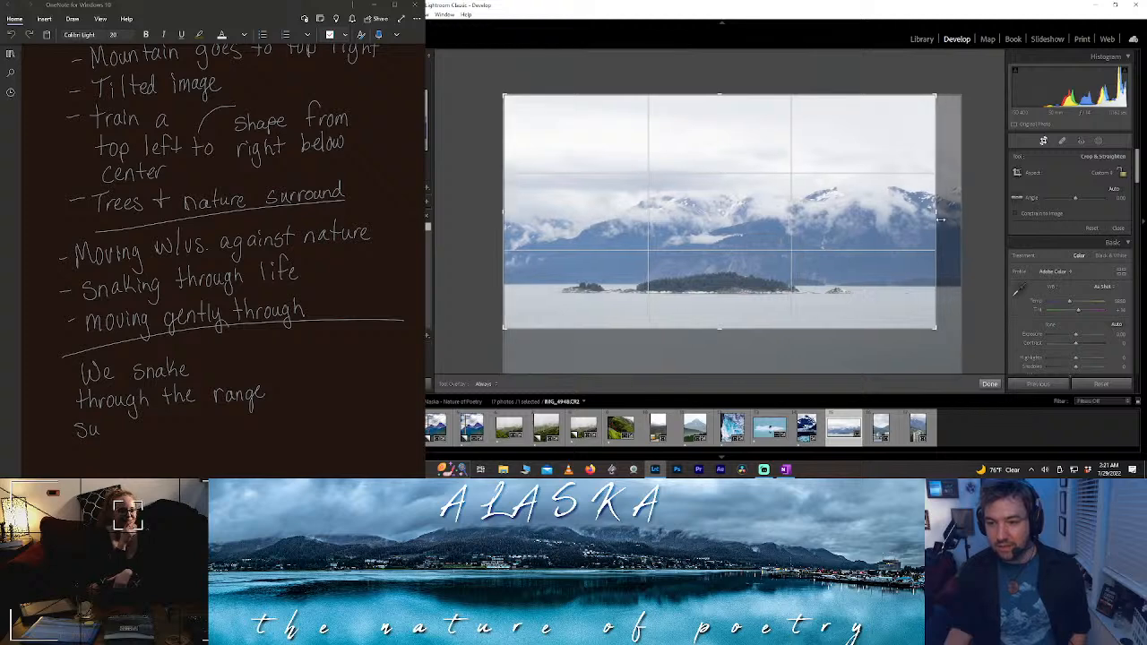
left_click(989, 384)
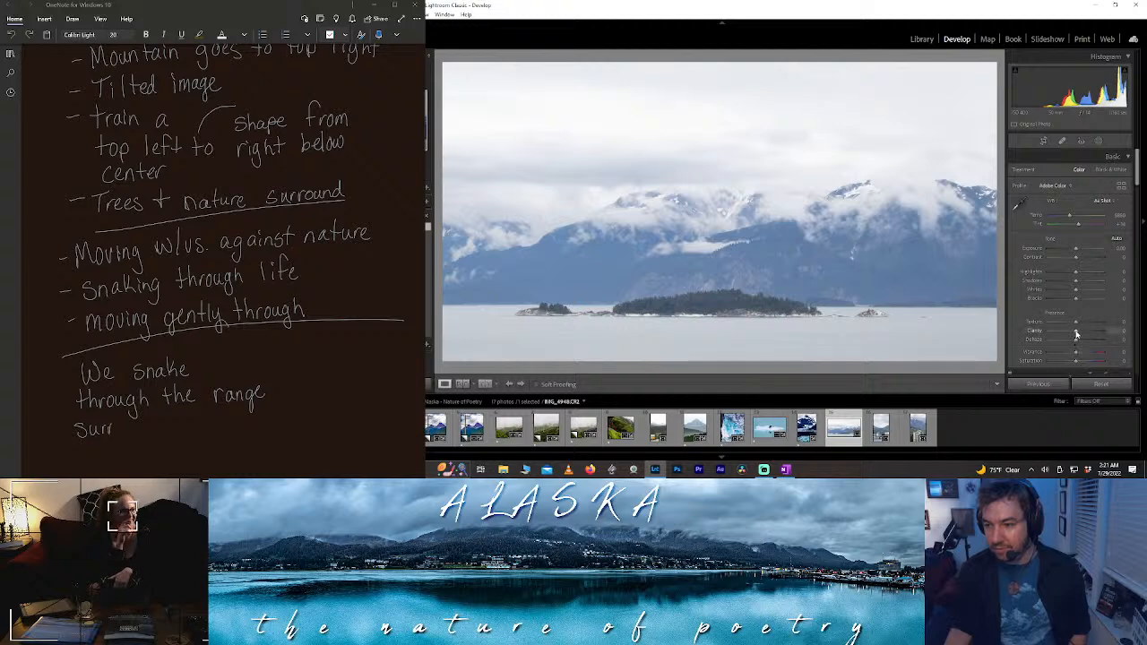
- Set the island photo's Dehaze to +24, Clarity to +48, Highlights to -100 and Shadows to +53, and reset Blacks after trying a darker value
mouse_move(1075, 341)
left_mouse_down()
mouse_move(1108, 336)
mouse_move(1088, 337)
left_mouse_up()
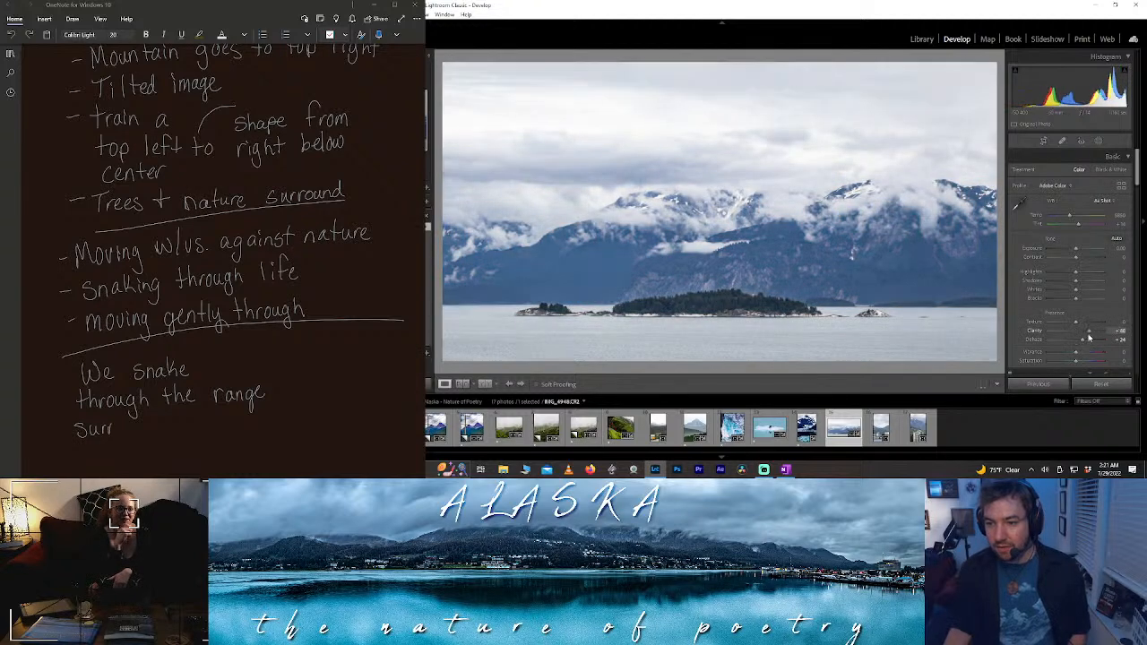
left_click_drag(1076, 272, 1028, 280)
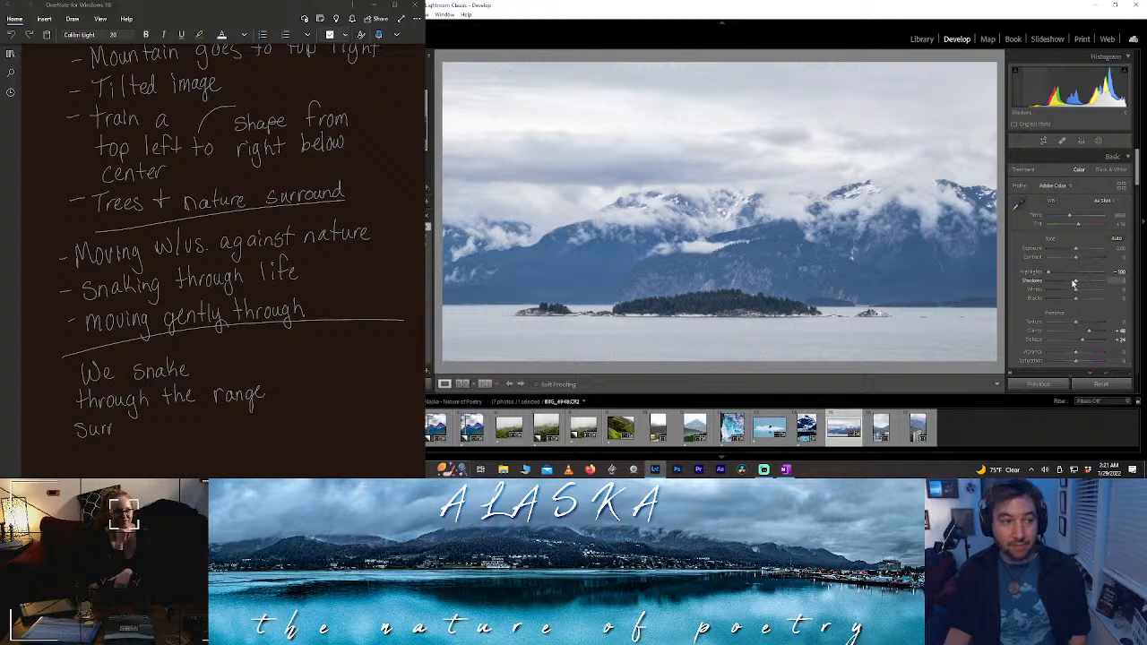
left_click_drag(1073, 283, 1090, 281)
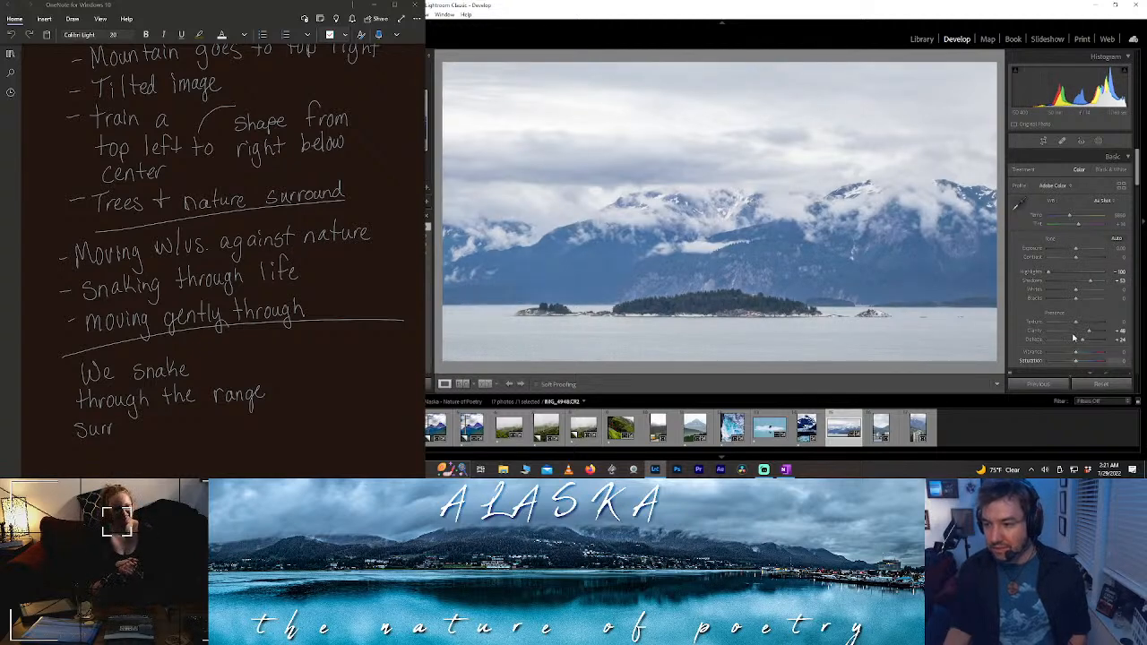
left_click_drag(1078, 299, 1065, 298)
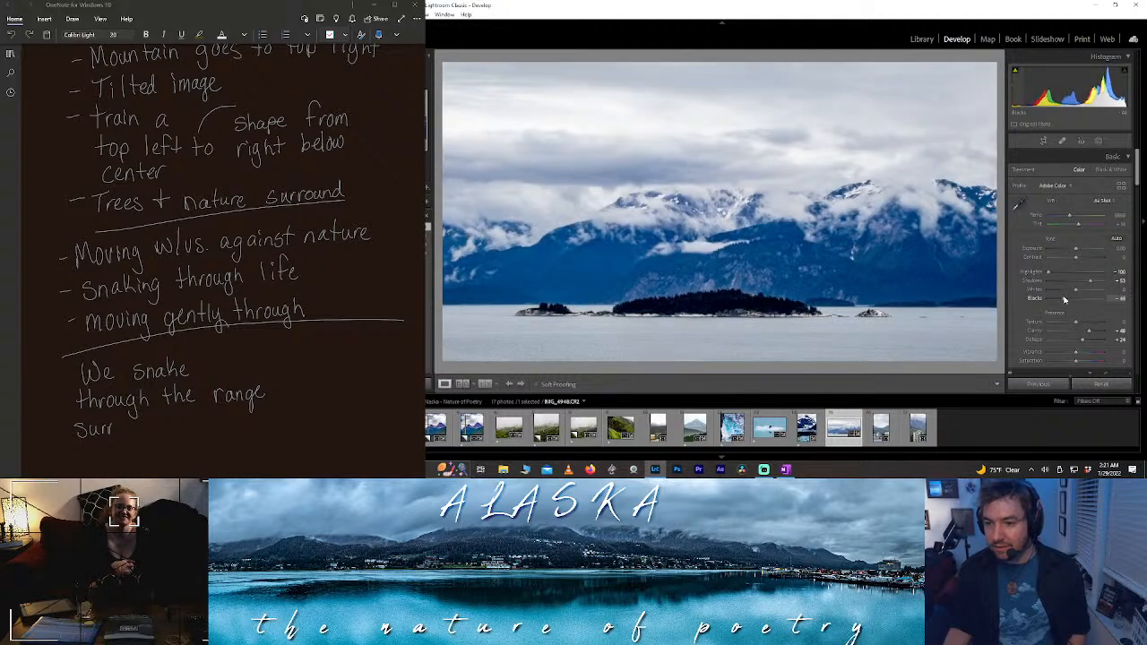
double_click(1065, 297)
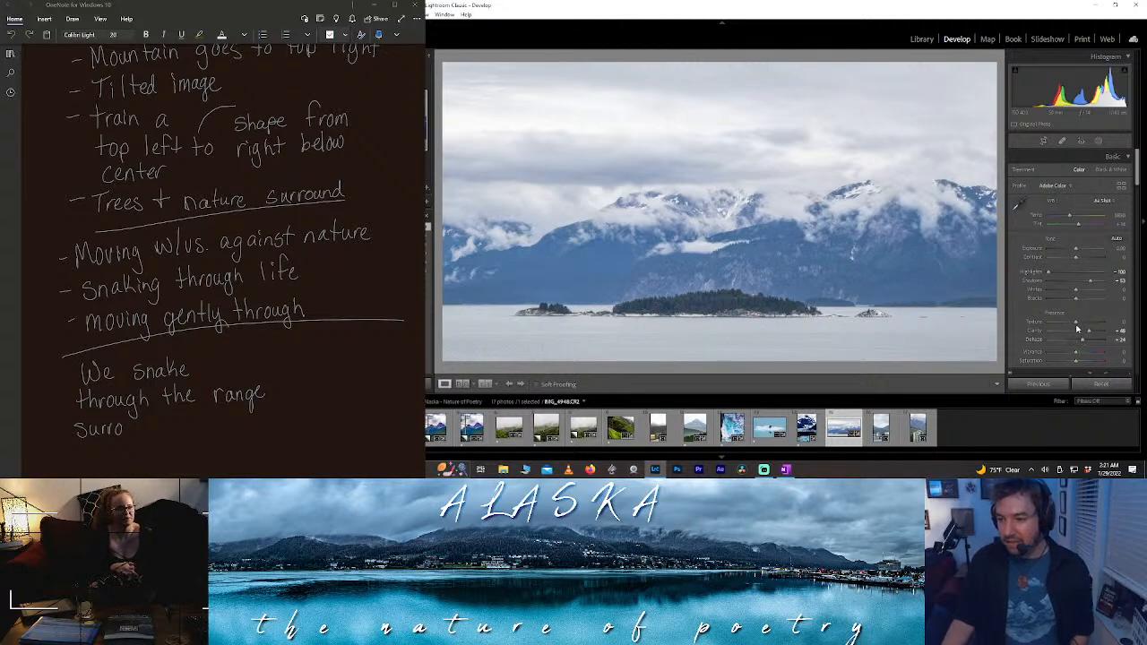
- Set the island photo's Texture to +8, Saturation to +29 and Blacks to about +61
left_click_drag(1076, 322, 1113, 321)
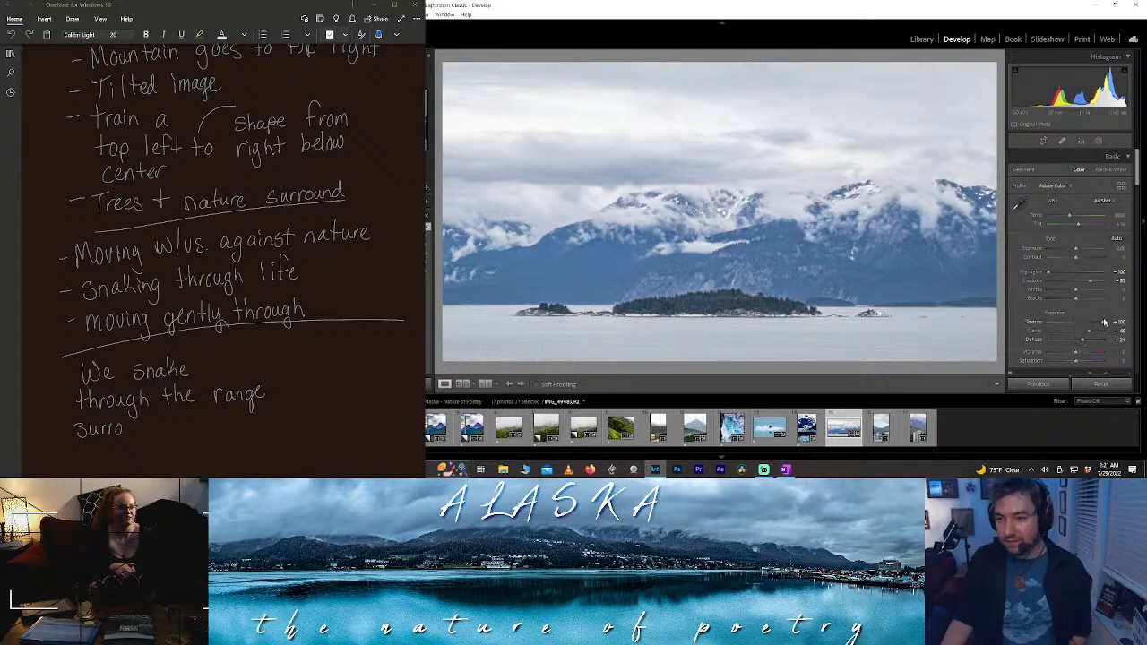
left_click_drag(1092, 328, 1090, 328)
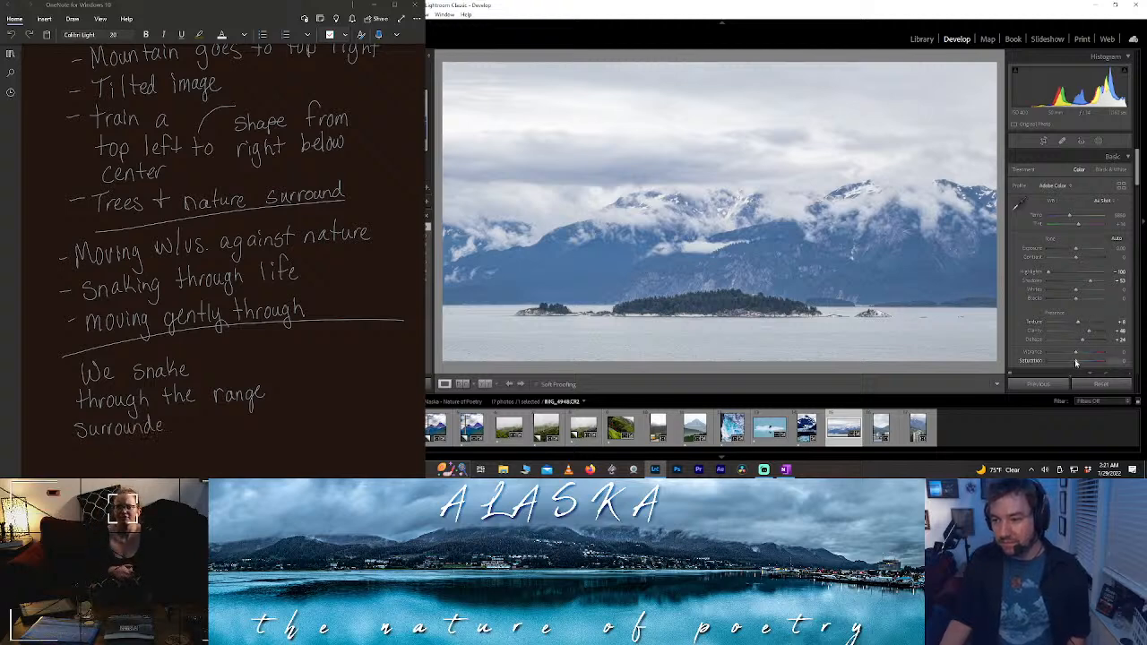
mouse_move(1084, 362)
left_mouse_down()
mouse_move(1094, 353)
mouse_move(1083, 368)
left_mouse_up()
double_click(1091, 361)
double_click(1086, 354)
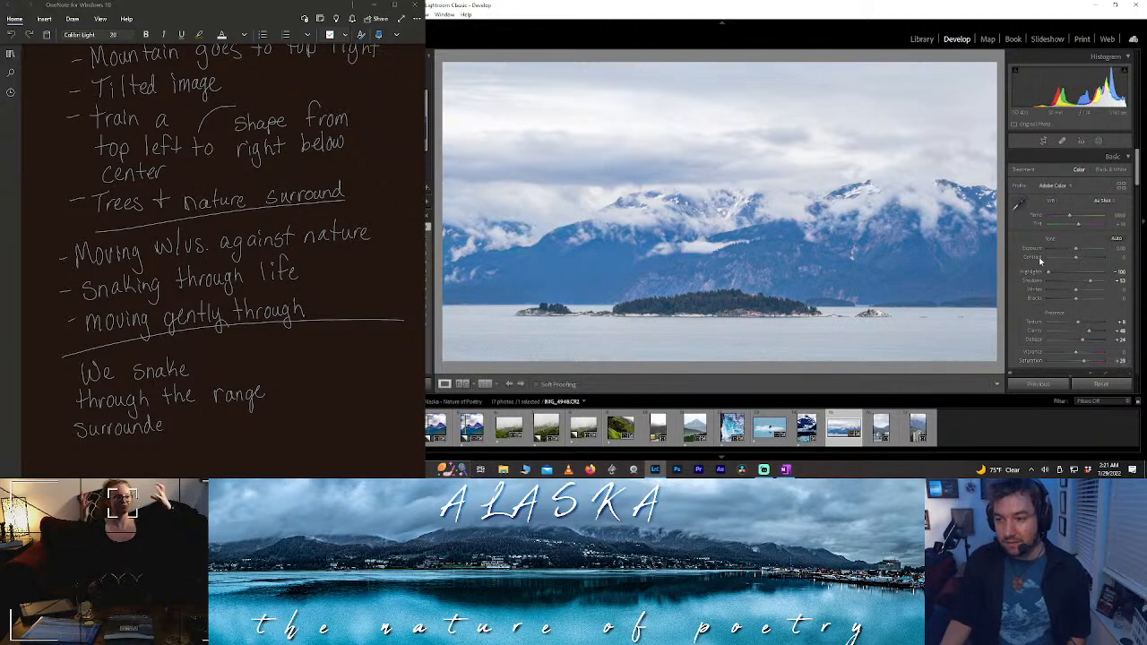
mouse_move(1075, 296)
left_mouse_down()
mouse_move(1115, 297)
mouse_move(1092, 301)
left_mouse_up()
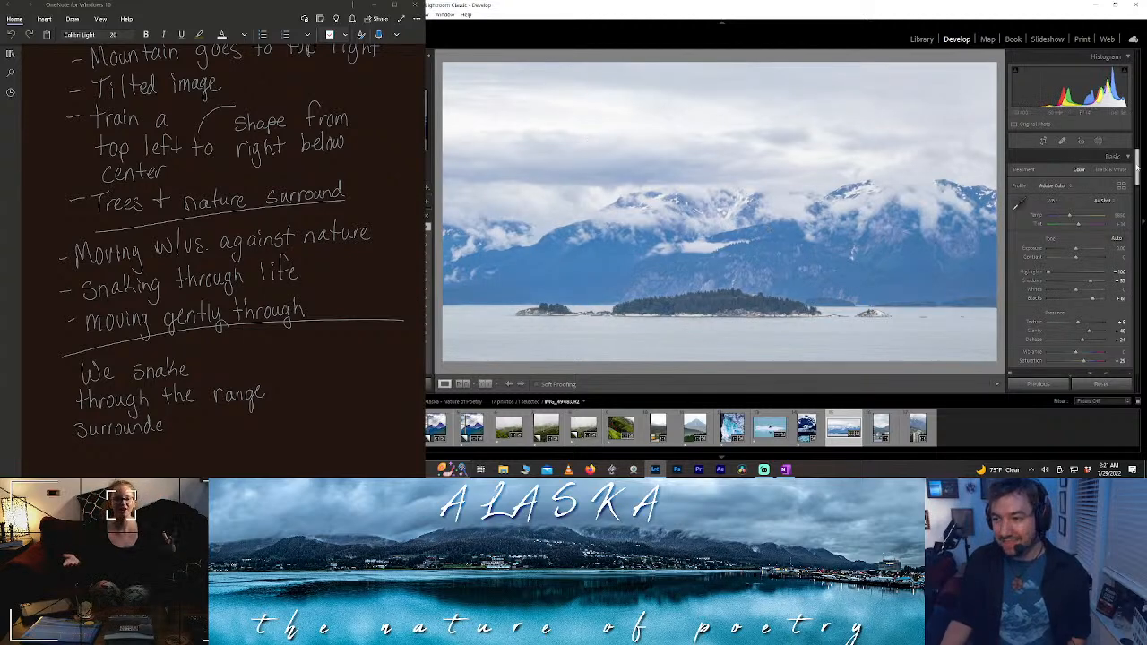
- Raise the Green and Aqua luminance of the island photo to +100 in the color mixer
left_click_drag(1136, 167, 1117, 227)
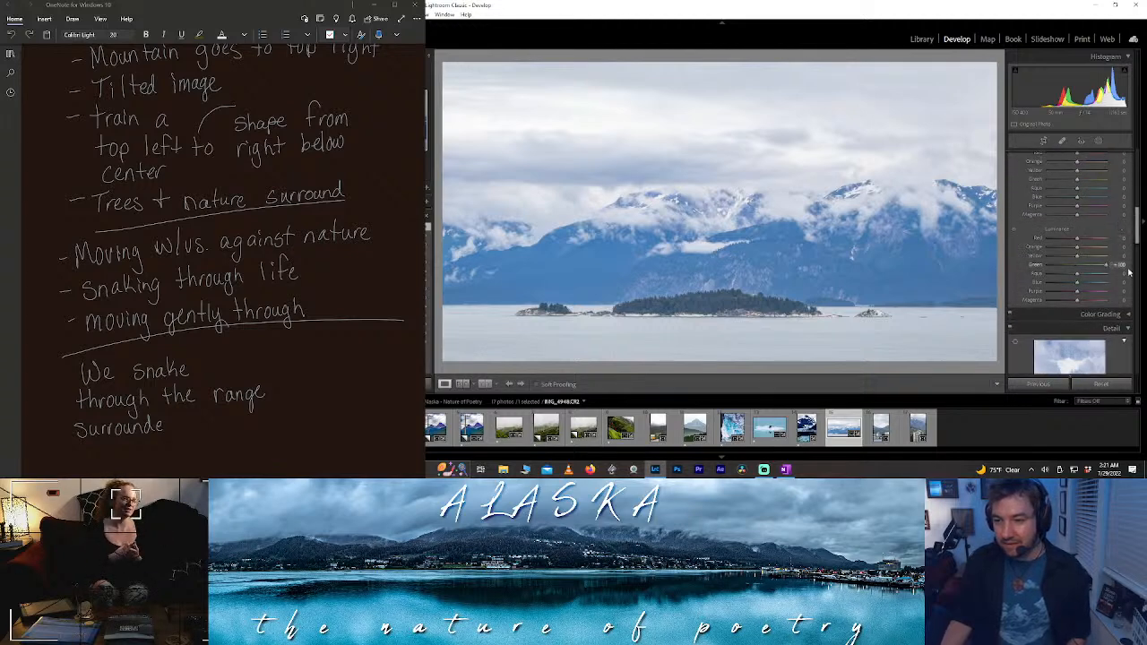
left_click_drag(1077, 274, 1128, 279)
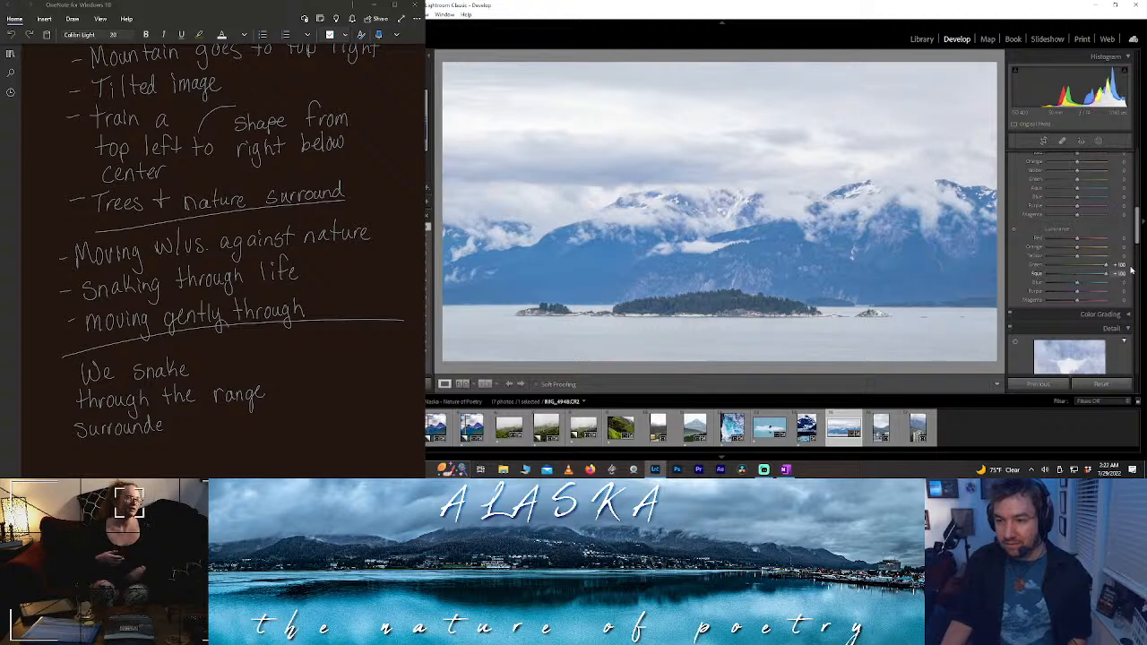
- Try raising the Blue and Aqua saturation of the island photo in the color mixer
left_click_drag(1077, 197, 1130, 199)
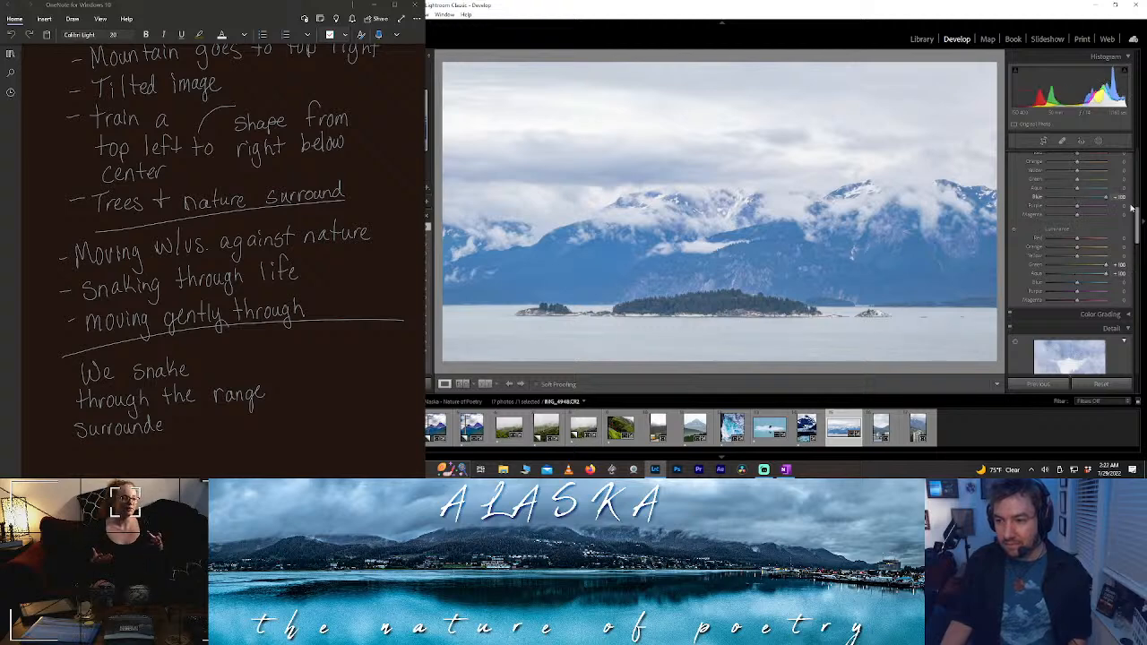
left_click(1074, 194)
left_click_drag(1105, 188, 1084, 189)
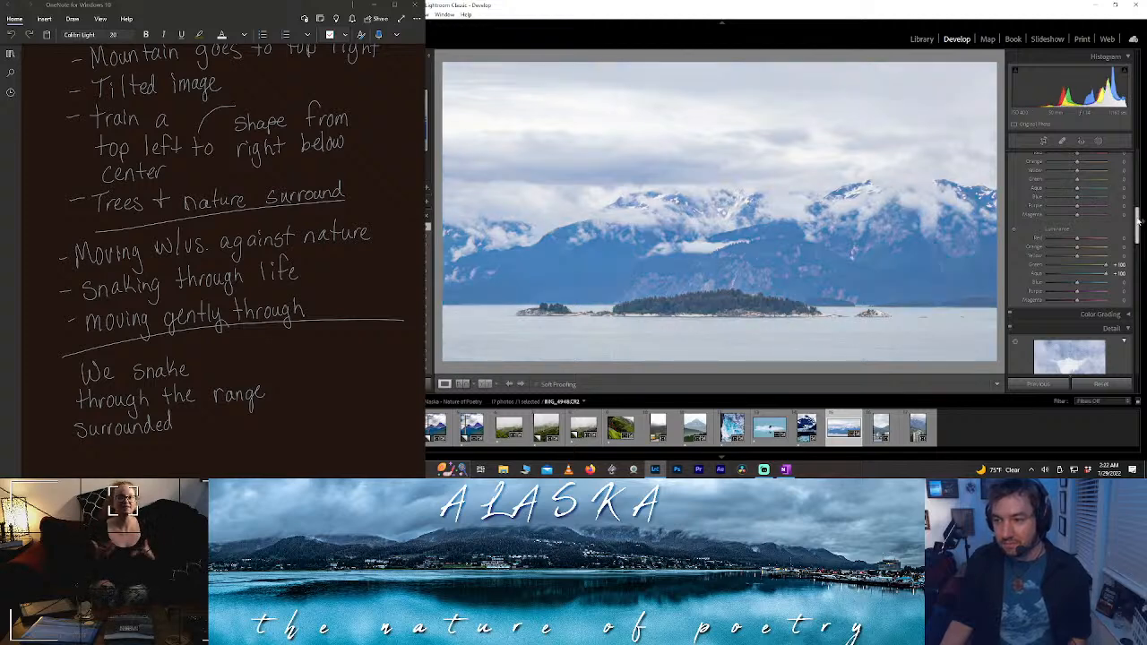
- Convert the island photo to black and white, and set Dehaze to about +65 and Highlights to about -69
scroll(1111, 180, "up", 5)
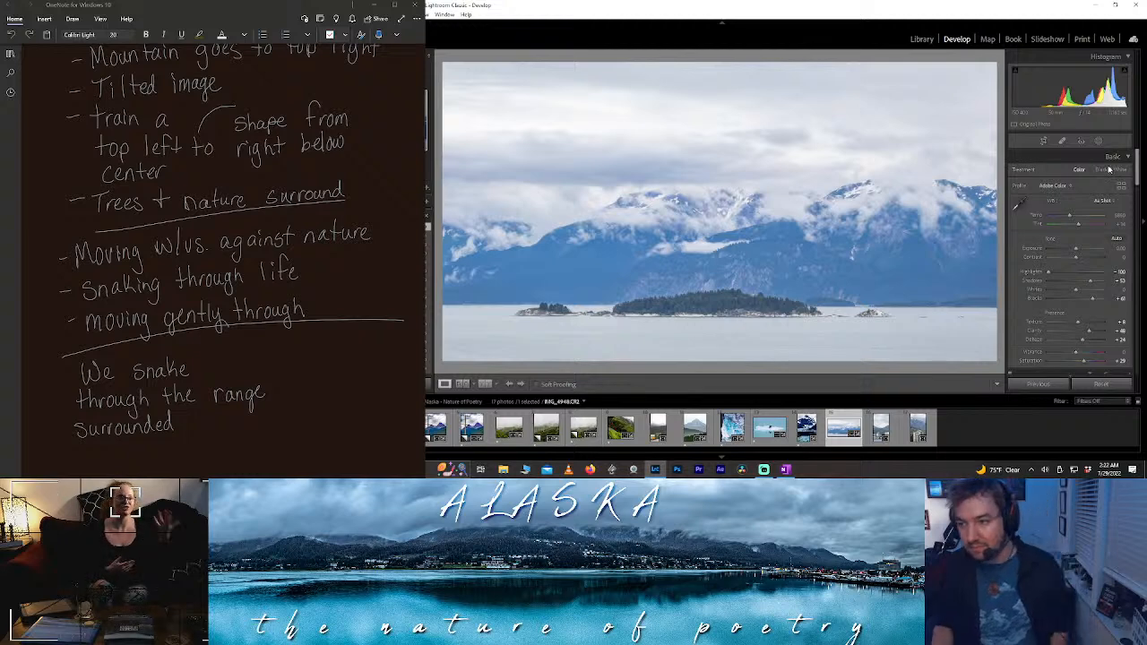
left_click(1109, 169)
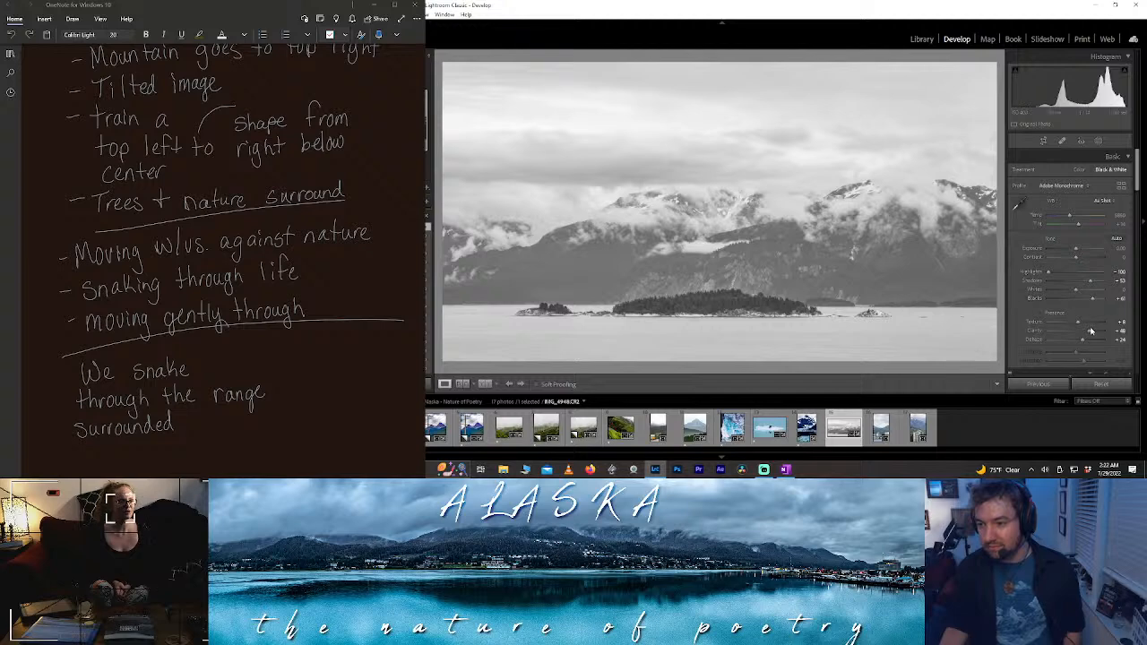
left_click_drag(1074, 340, 1093, 347)
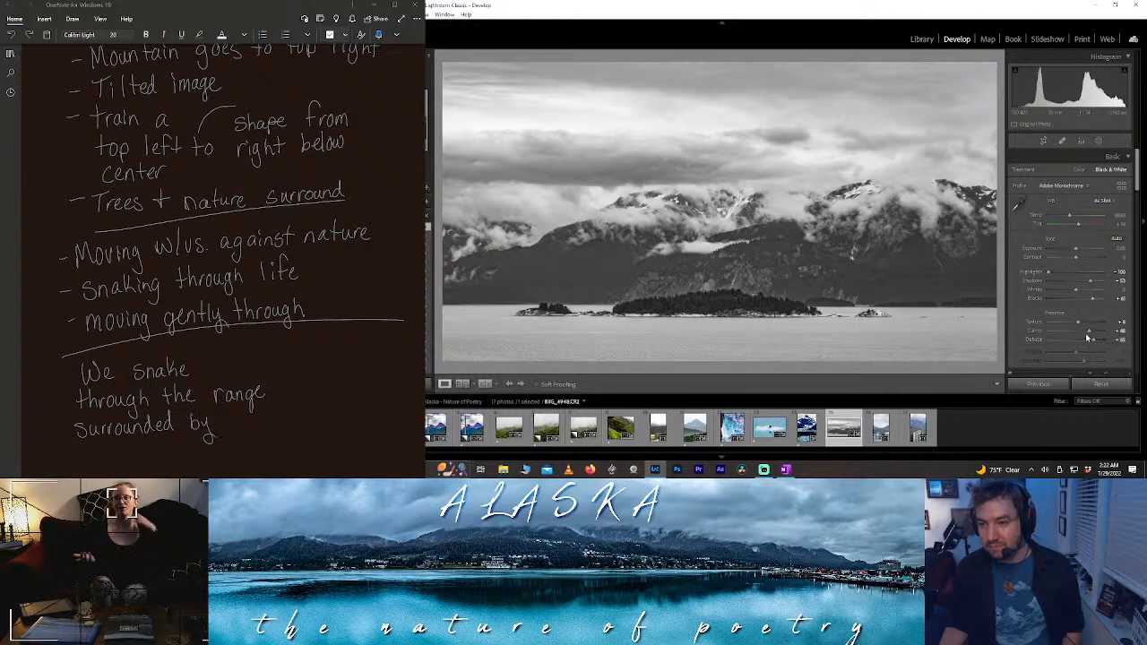
mouse_move(1089, 333)
left_mouse_down()
mouse_move(1116, 334)
mouse_move(1091, 336)
left_mouse_up()
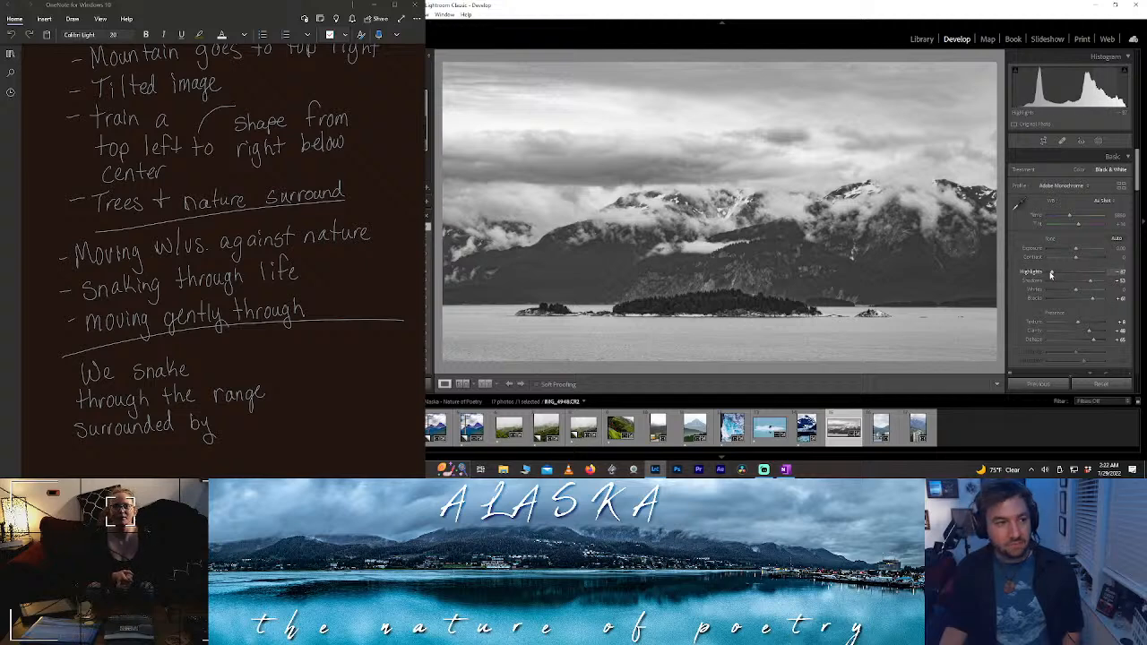
mouse_move(1051, 272)
left_mouse_down()
mouse_move(1076, 274)
mouse_move(1035, 272)
mouse_move(1058, 273)
left_mouse_up()
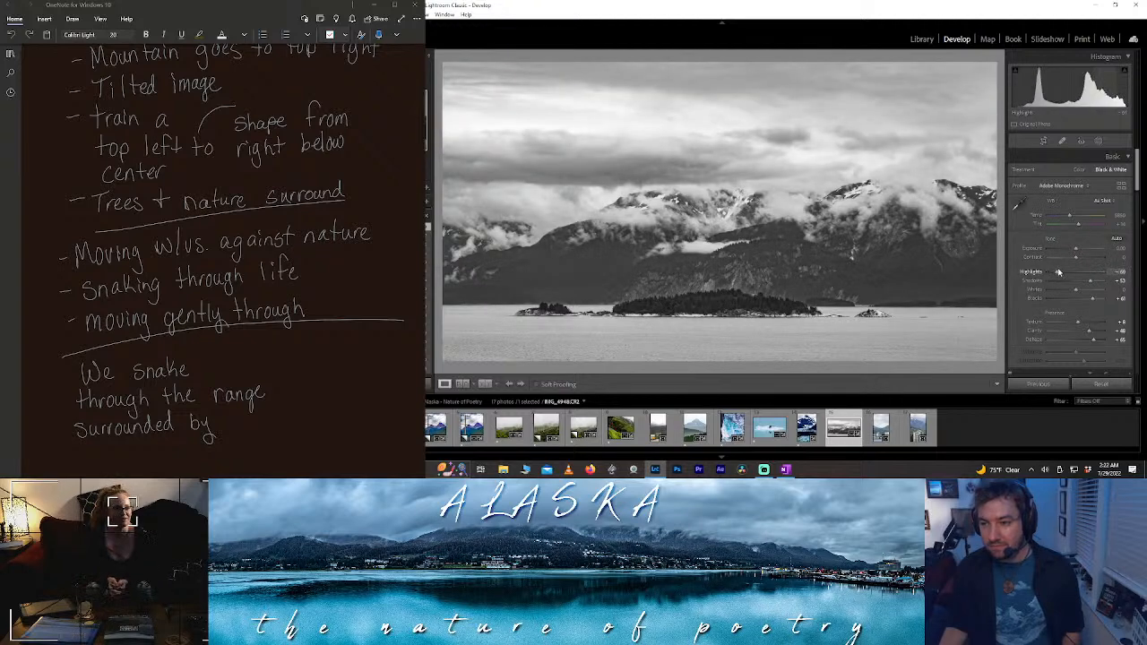
- Brighten the Blue tones in the island photo's black-and-white mix to roughly half of the slider's positive range
scroll(1126, 220, "down", 3)
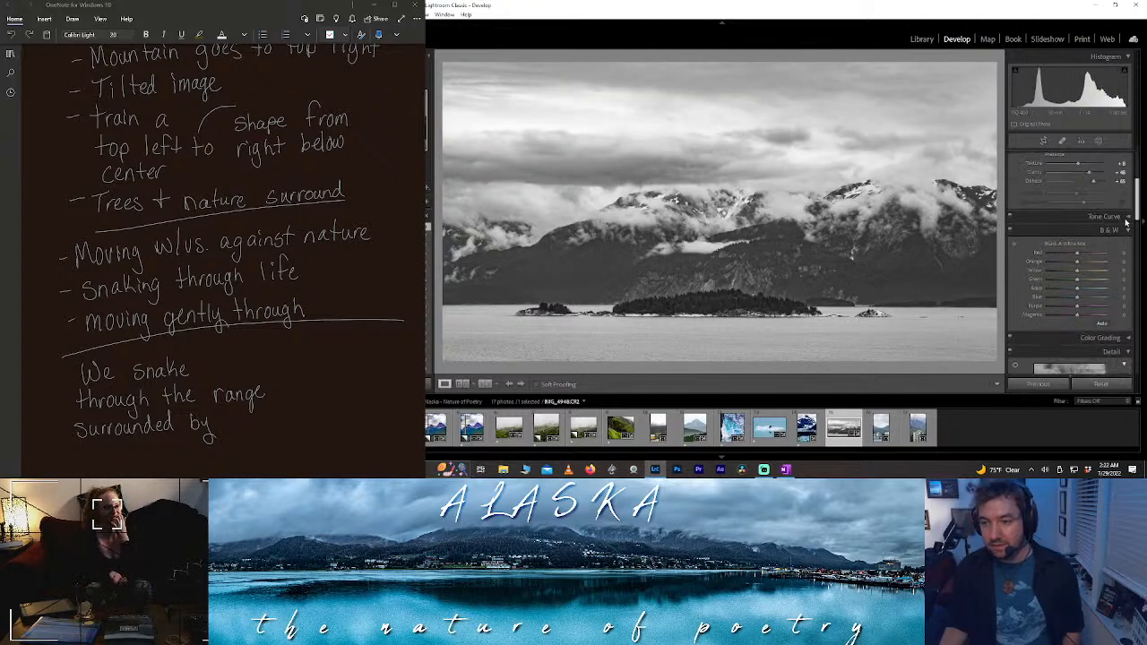
scroll(1126, 219, "down", 1)
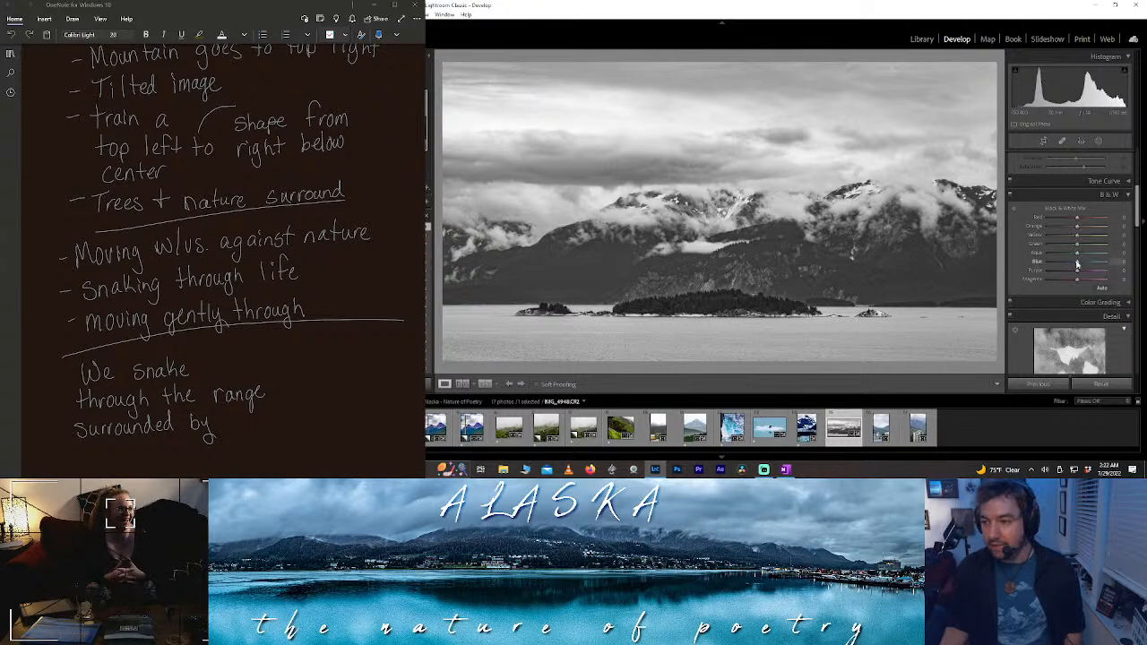
left_click_drag(1076, 264, 1093, 271)
left_click_drag(1092, 271, 1090, 271)
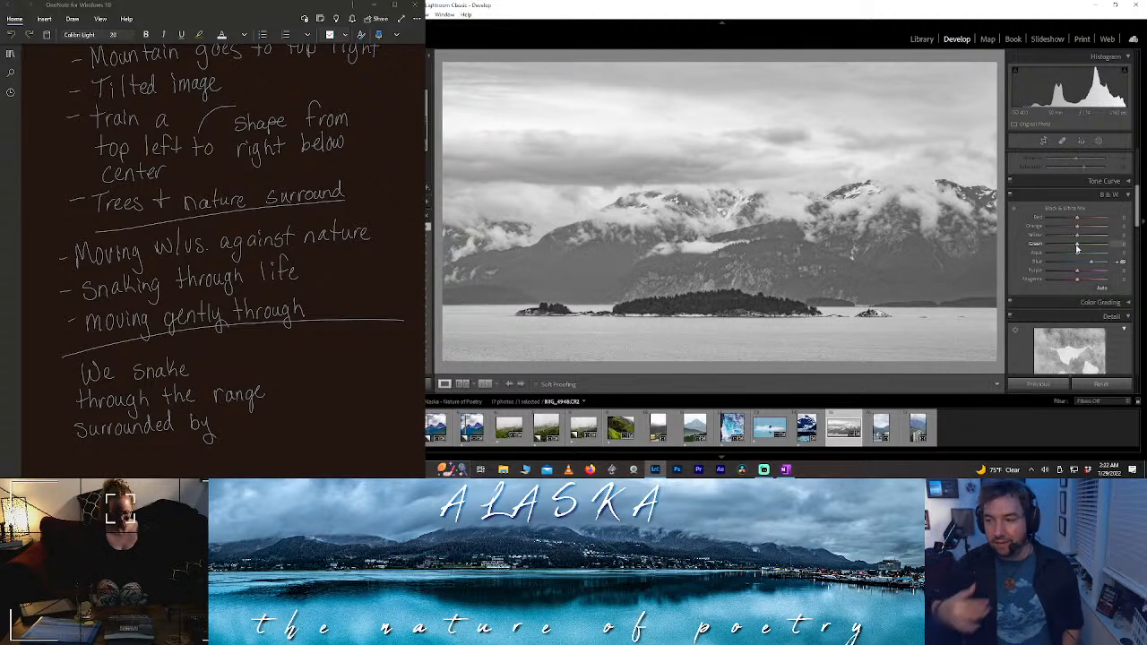
- Try the Green and Yellow levels in the black-and-white mix, return them to 0, and strongly darken Purple
mouse_move(1076, 246)
left_mouse_down()
mouse_move(1120, 246)
mouse_move(1081, 255)
left_mouse_up()
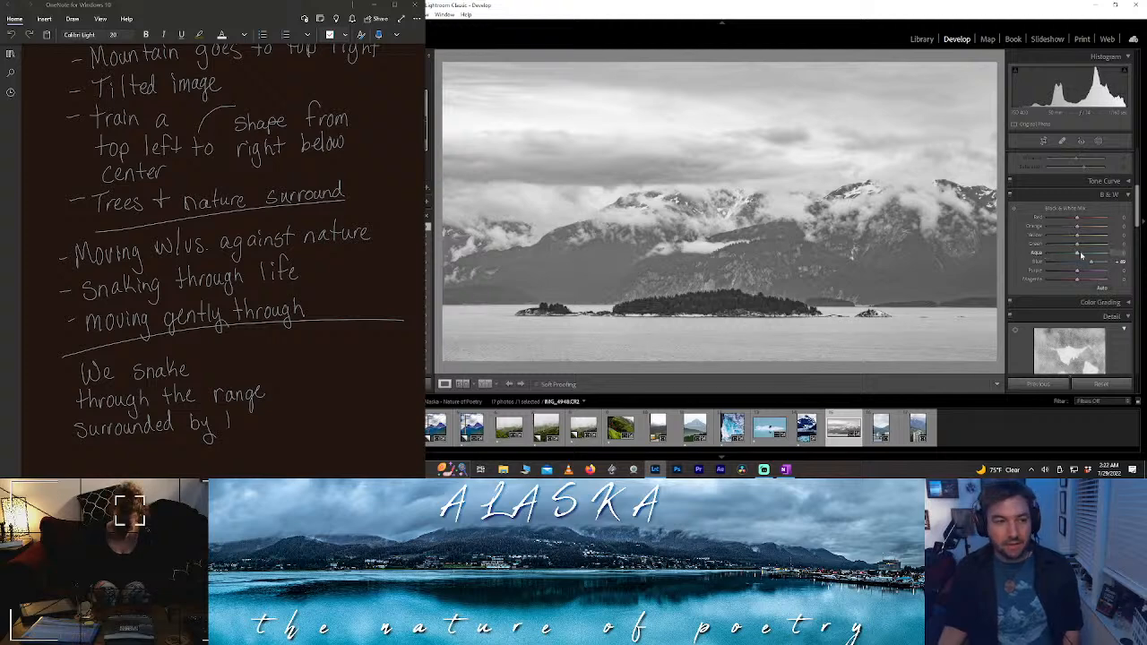
left_click_drag(1078, 238, 1121, 239)
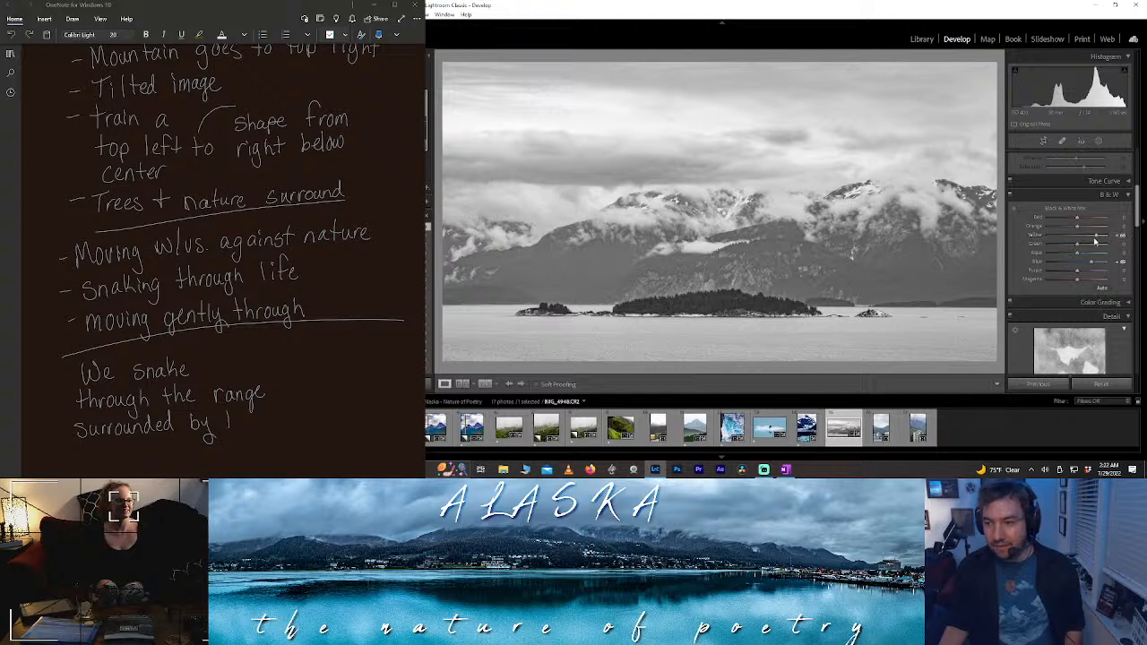
left_click_drag(1095, 239, 1074, 249)
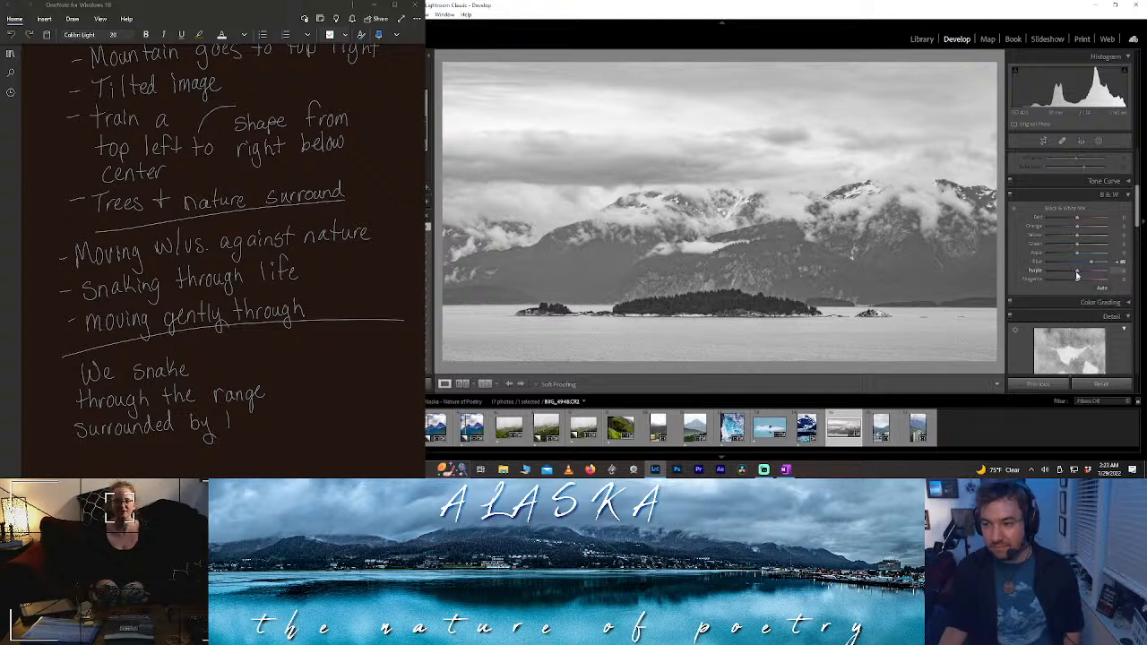
left_click_drag(1076, 269, 1054, 276)
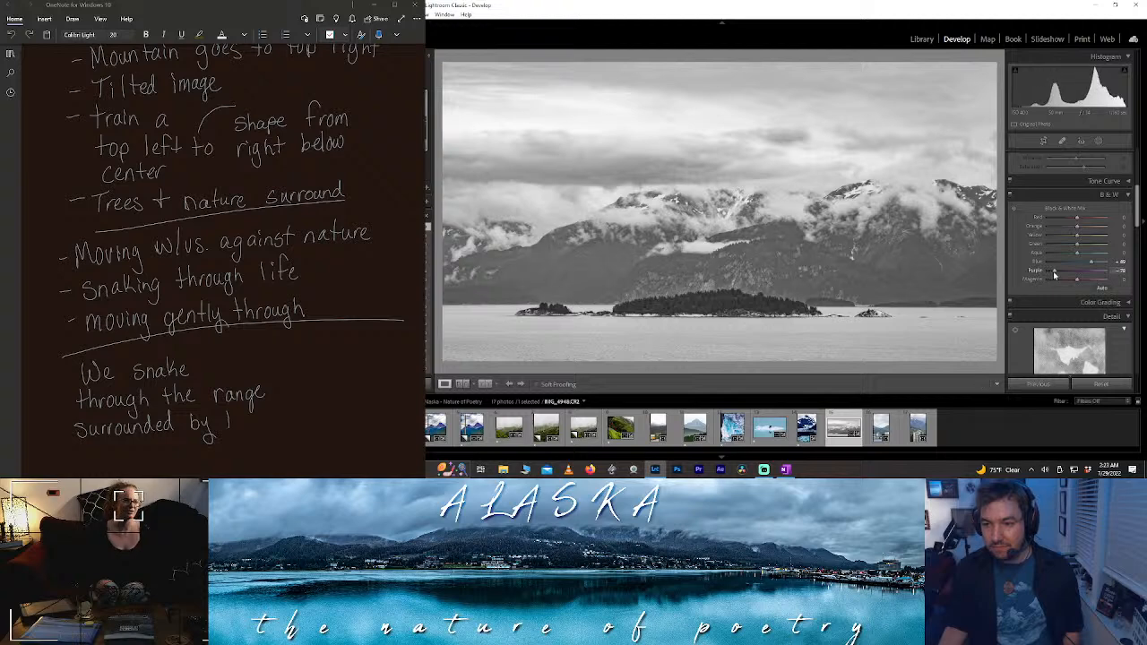
- Try a slight rotation of the island photo's crop to level it
left_click(1043, 141)
left_click_drag(945, 224, 945, 224)
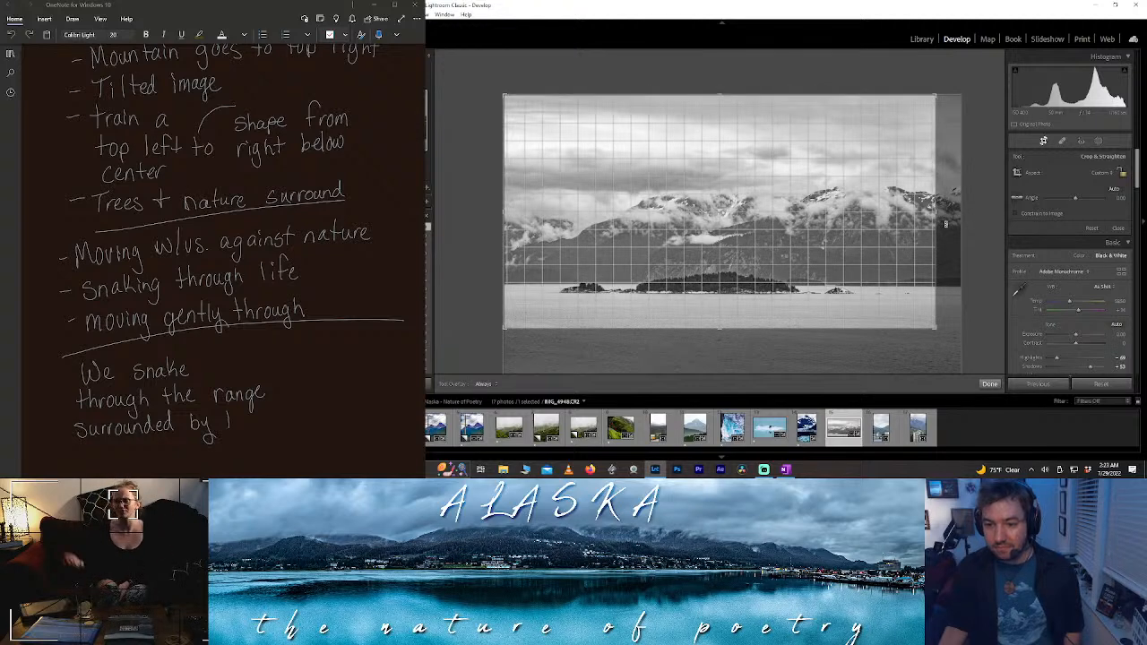
left_click_drag(945, 224, 946, 222)
left_click(989, 383)
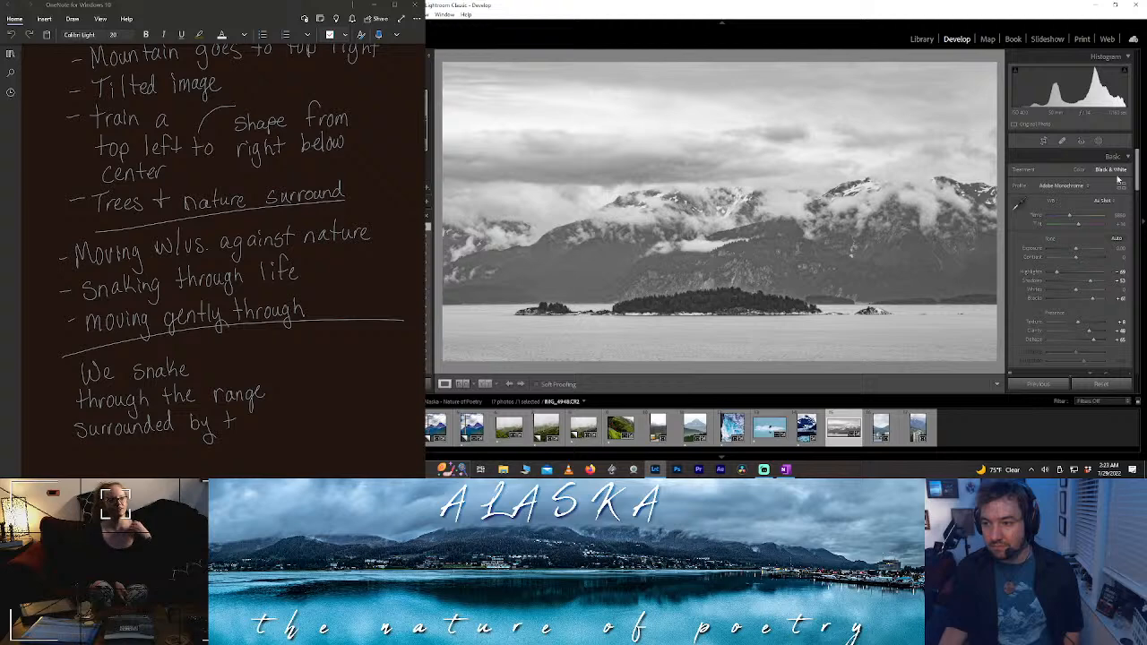
- Set Highlights to -77 and Blacks to about +58 on the island photo, restoring Contrast and Shadows after trying higher values
left_click_drag(1077, 258, 1088, 262)
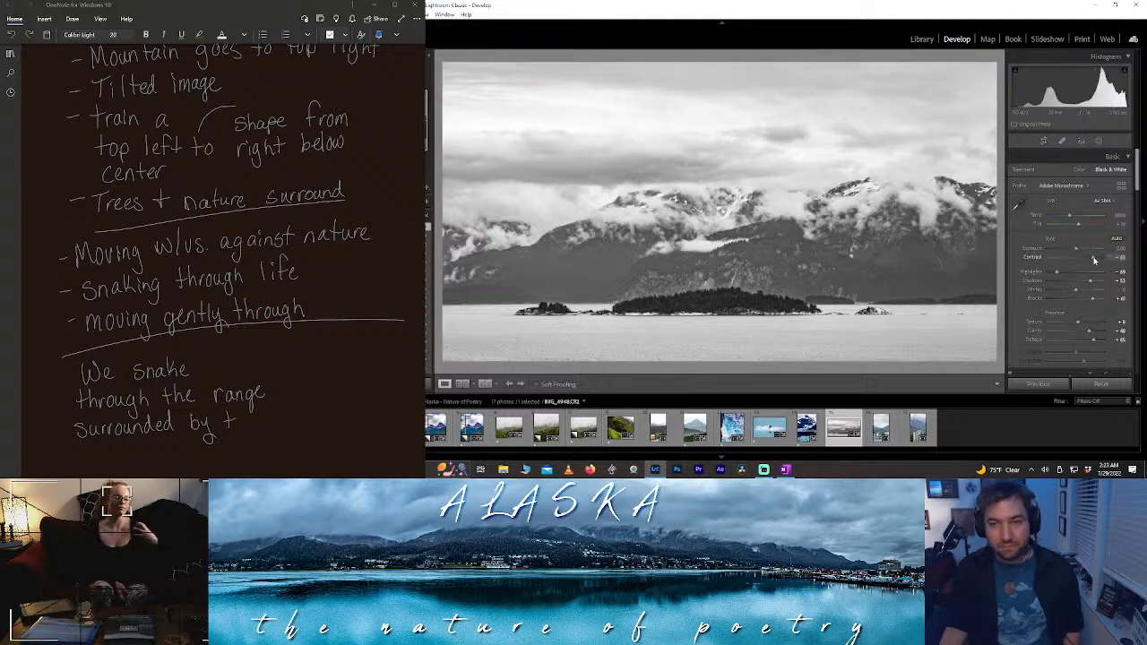
double_click(1087, 260)
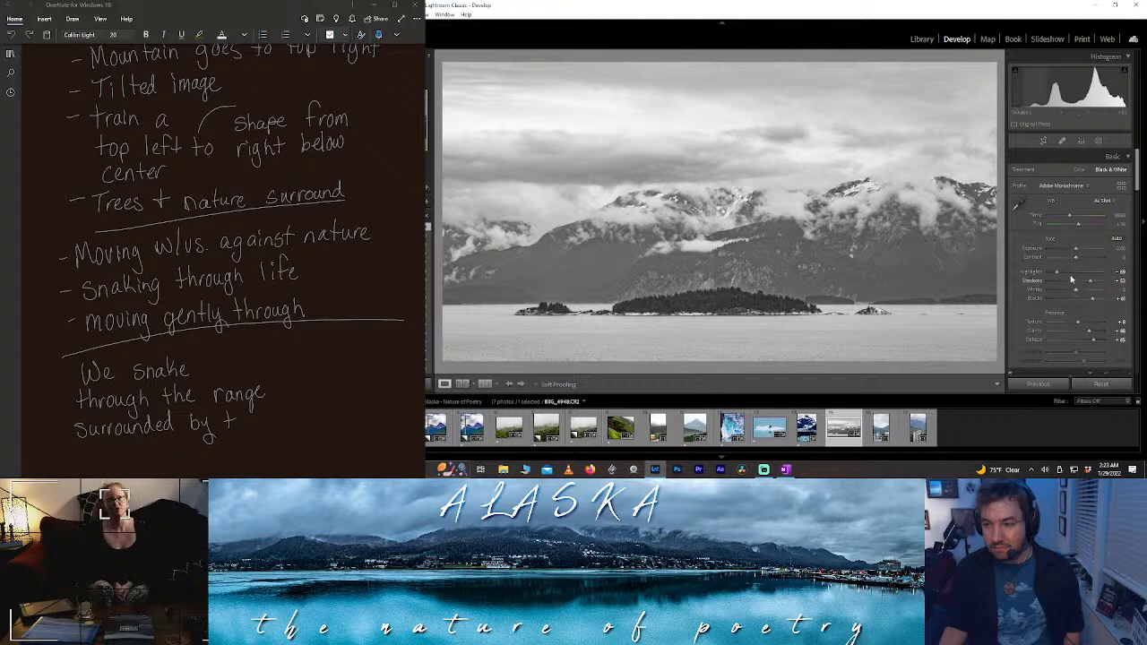
left_click_drag(1041, 272, 1092, 301)
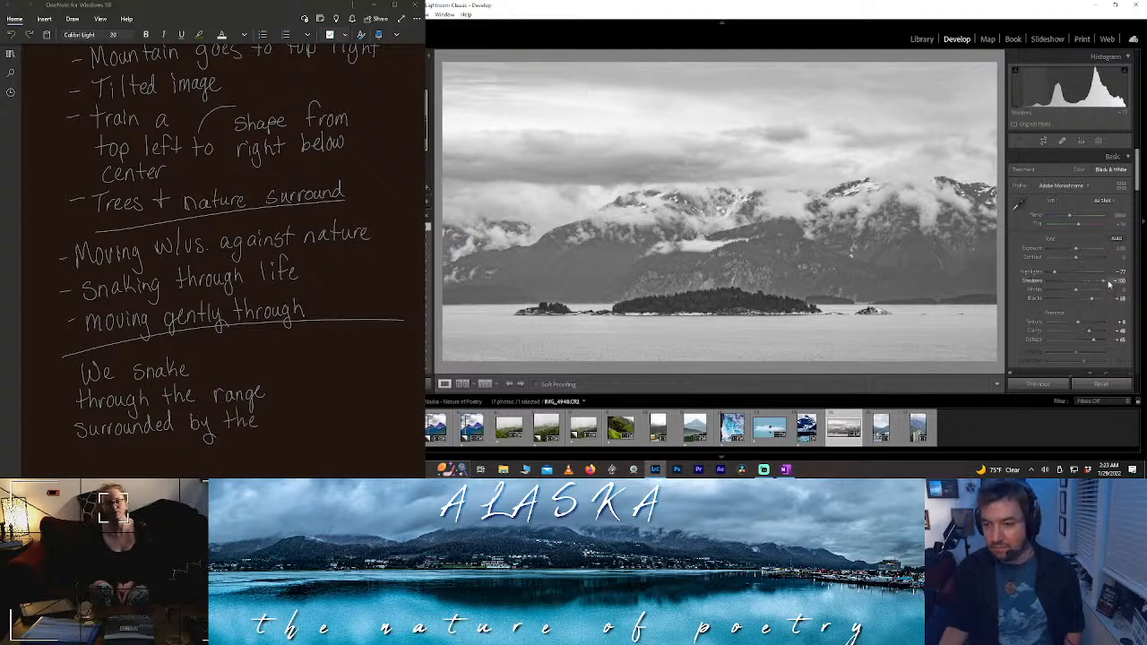
left_click_drag(1091, 283, 1091, 285)
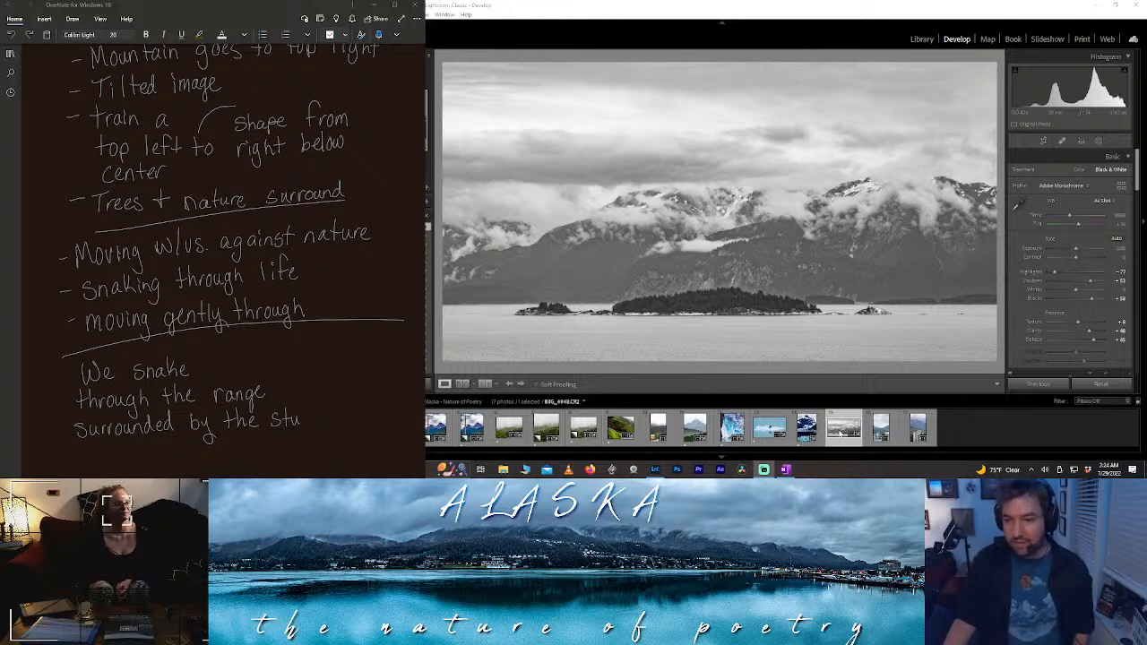
- Try a cooler Temp on the island photo, restore it, and shift Tint toward green to about -102
left_click_drag(840, 434, 871, 425)
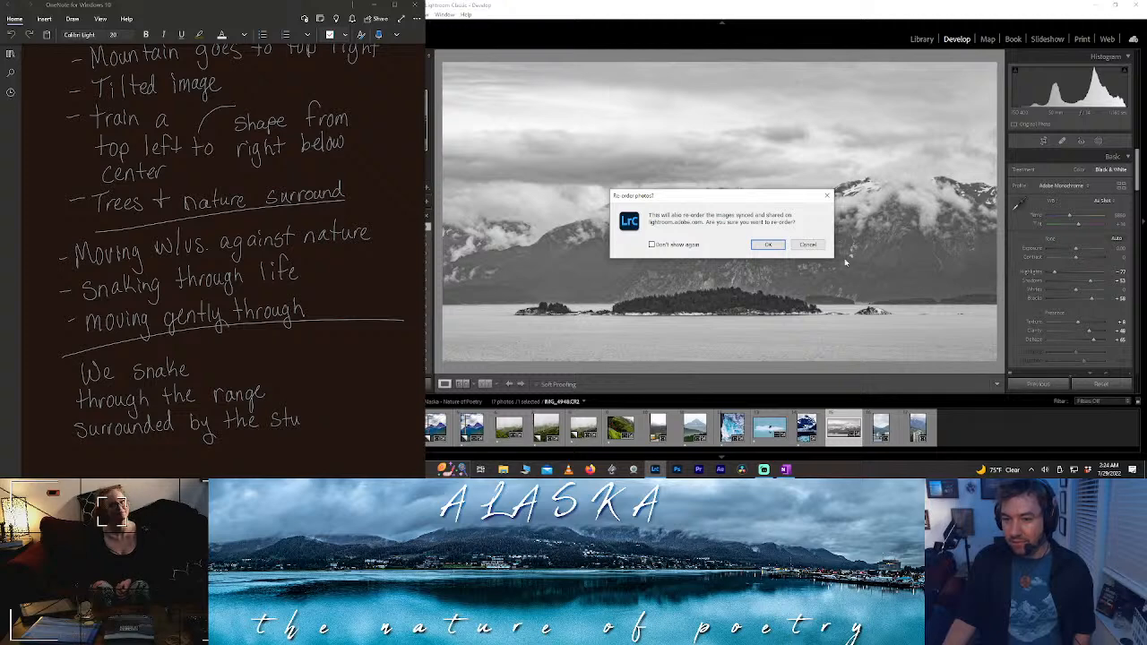
left_click(811, 245)
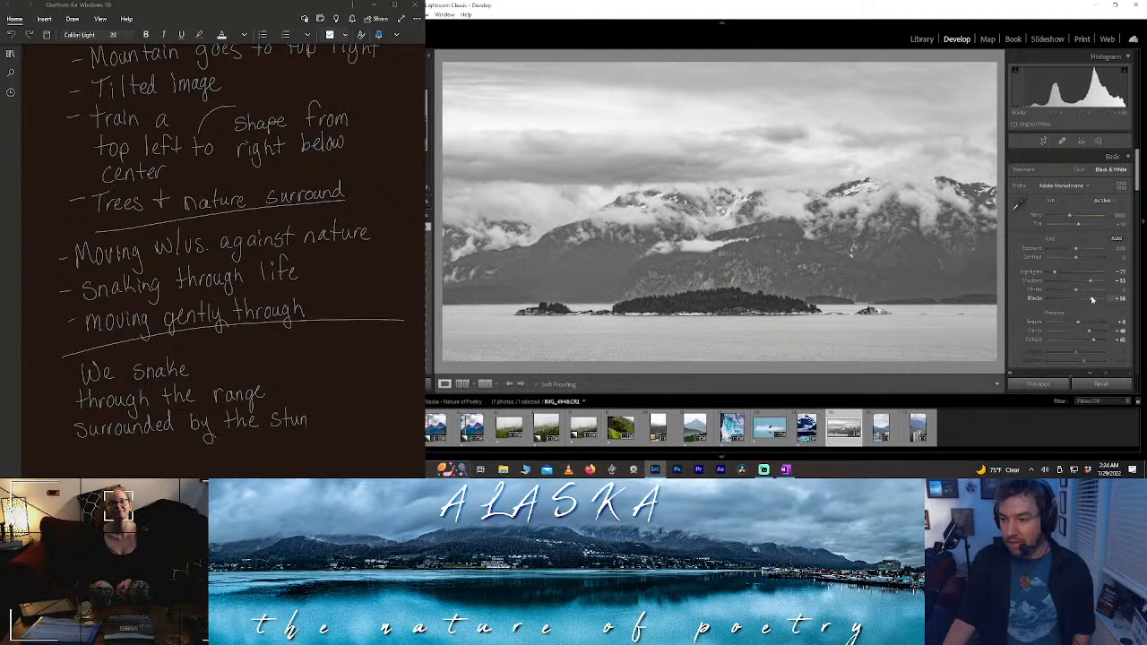
left_click_drag(1076, 257, 1078, 261)
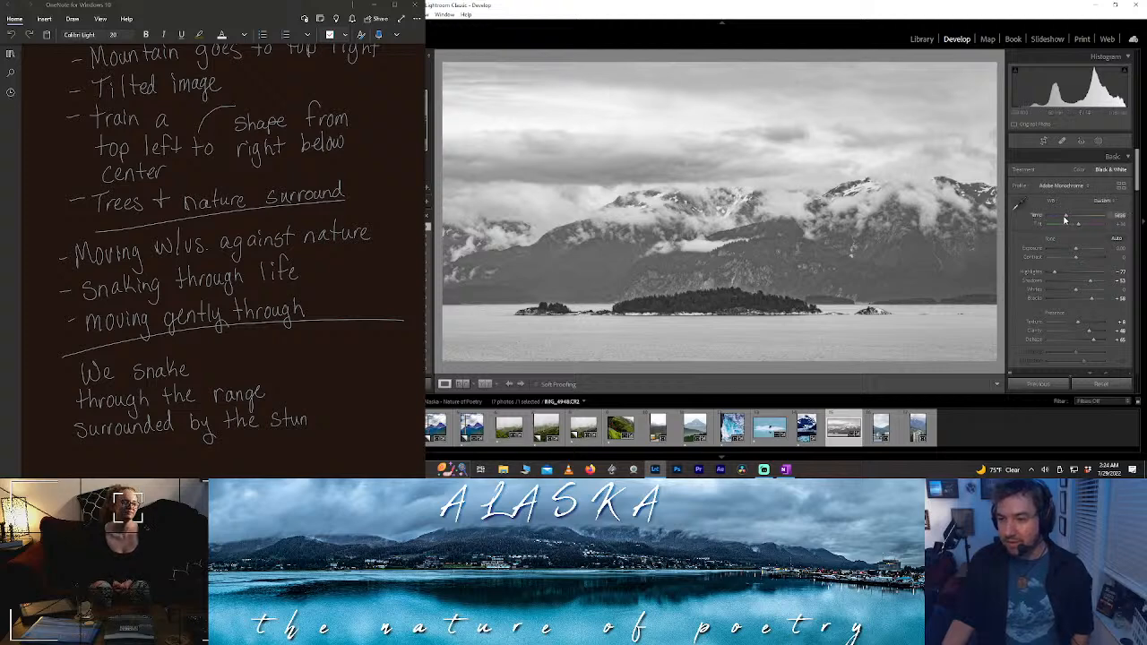
mouse_move(1062, 220)
left_mouse_down()
mouse_move(1088, 219)
mouse_move(1054, 225)
mouse_move(1090, 230)
mouse_move(1063, 226)
left_mouse_up()
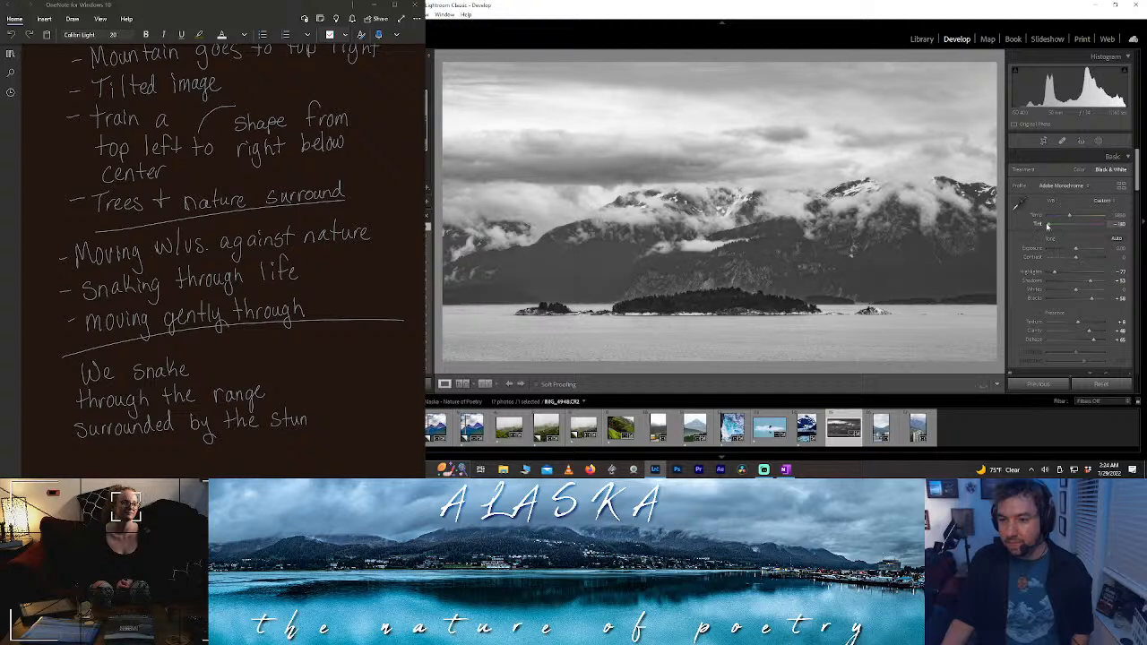
left_click_drag(1111, 233, 1094, 226)
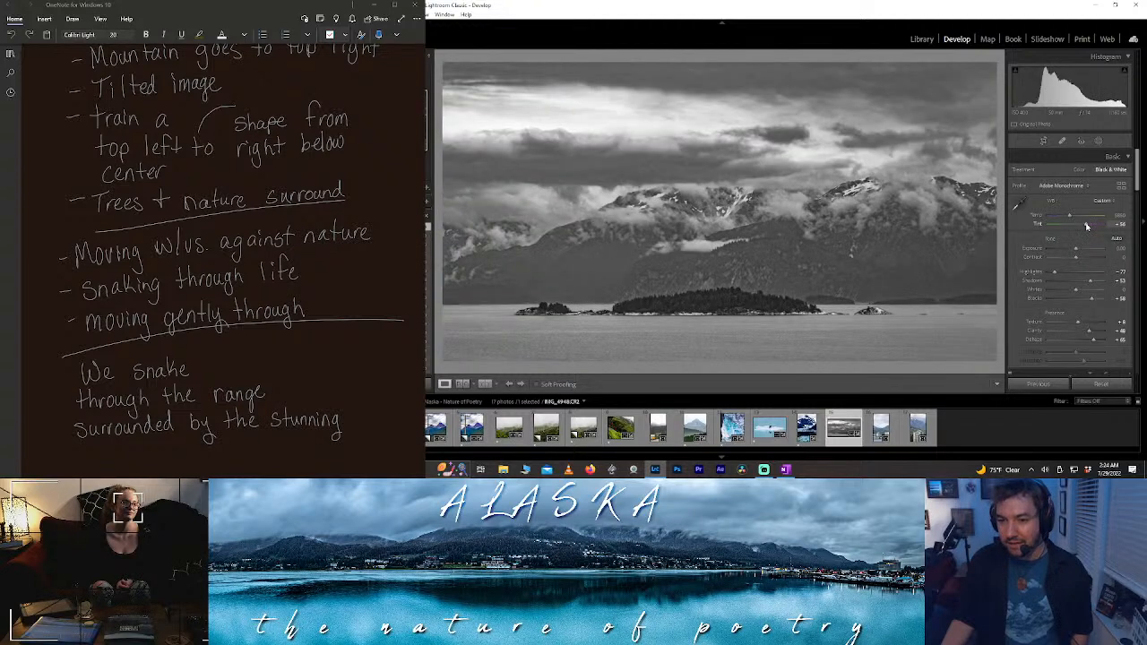
left_click_drag(1087, 226, 1058, 227)
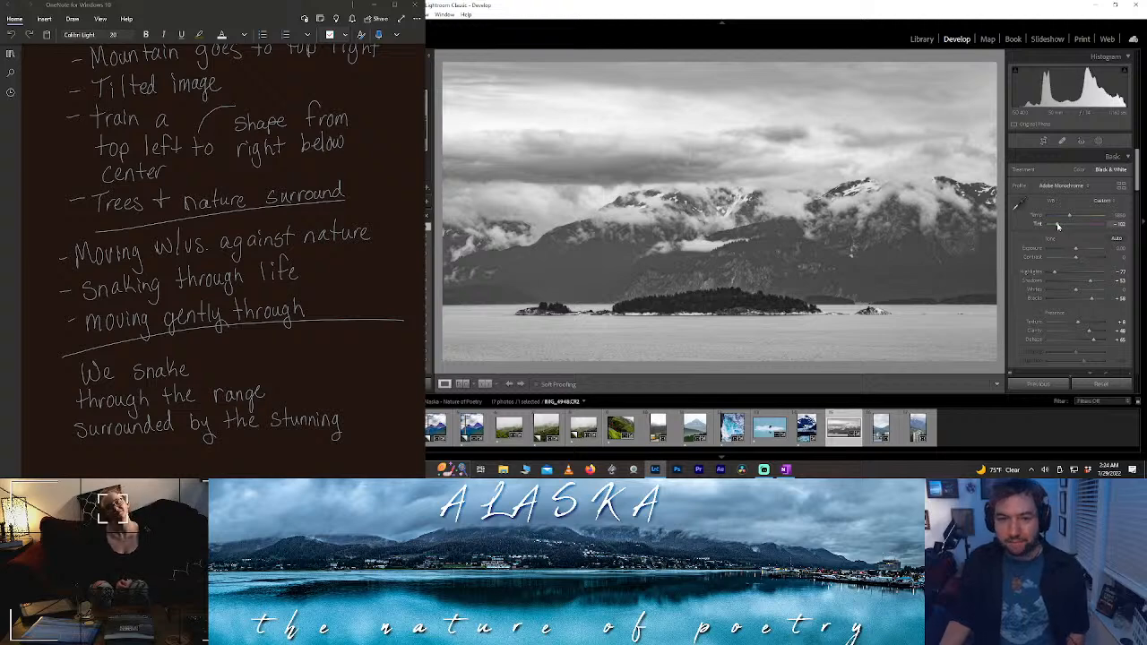
- Examine the island shoreline, rocky outcrops and surrounding water at close magnification for noise and detail, comparing with the full image
left_click(817, 317)
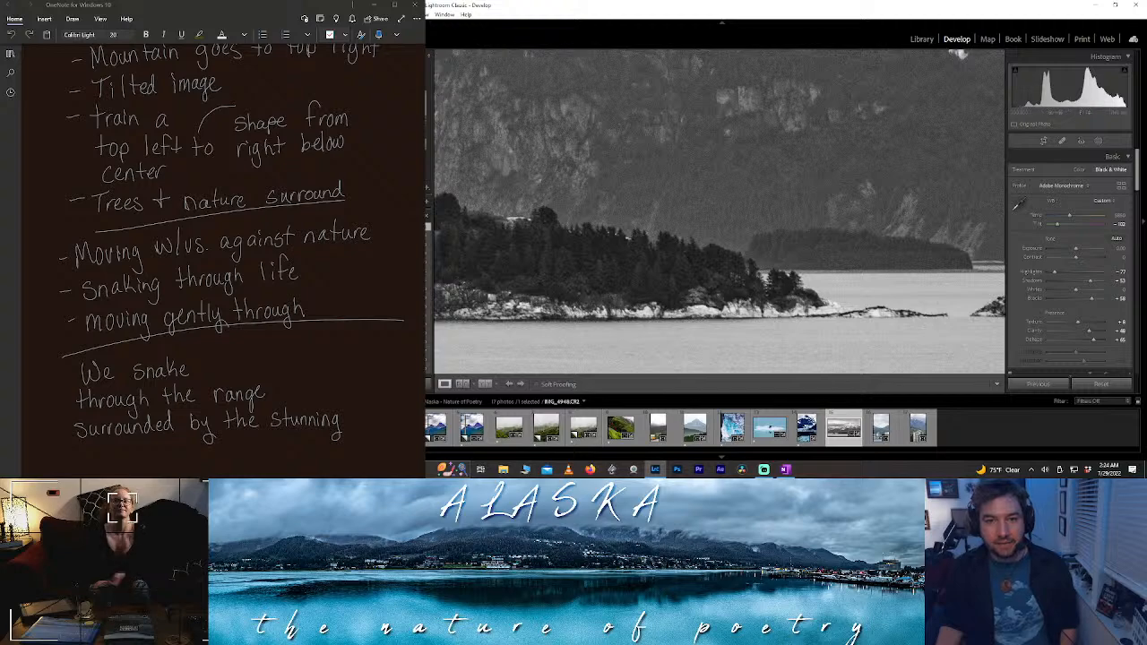
left_click(429, 59)
left_click(427, 152)
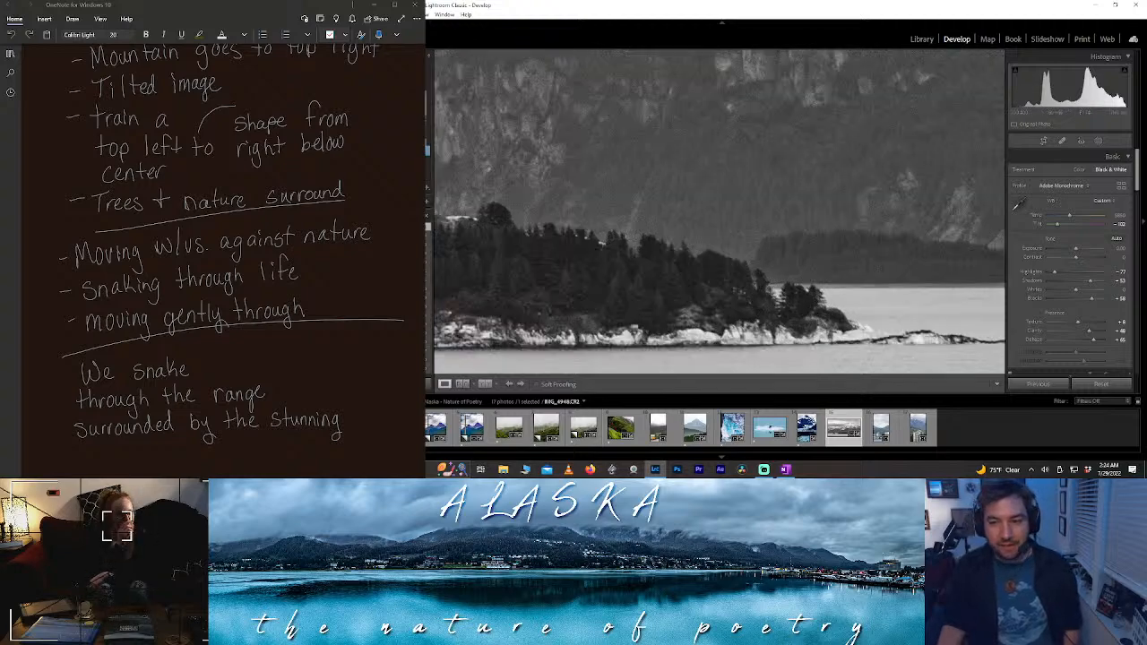
left_click_drag(699, 340, 658, 207)
left_click_drag(828, 301, 468, 233)
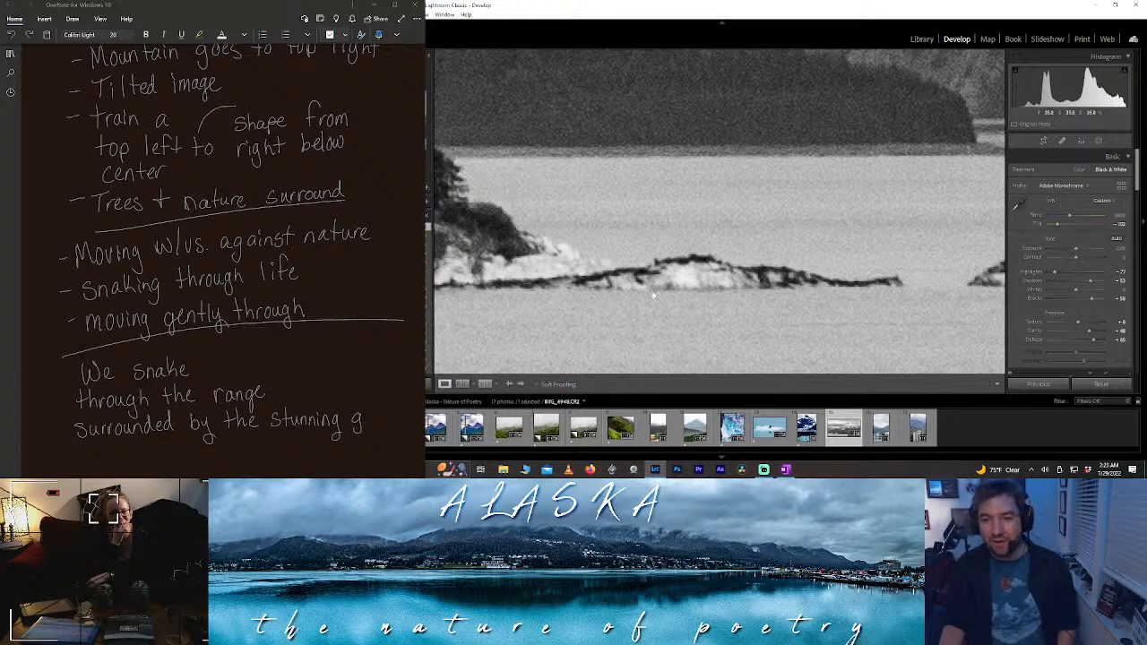
left_click(694, 285)
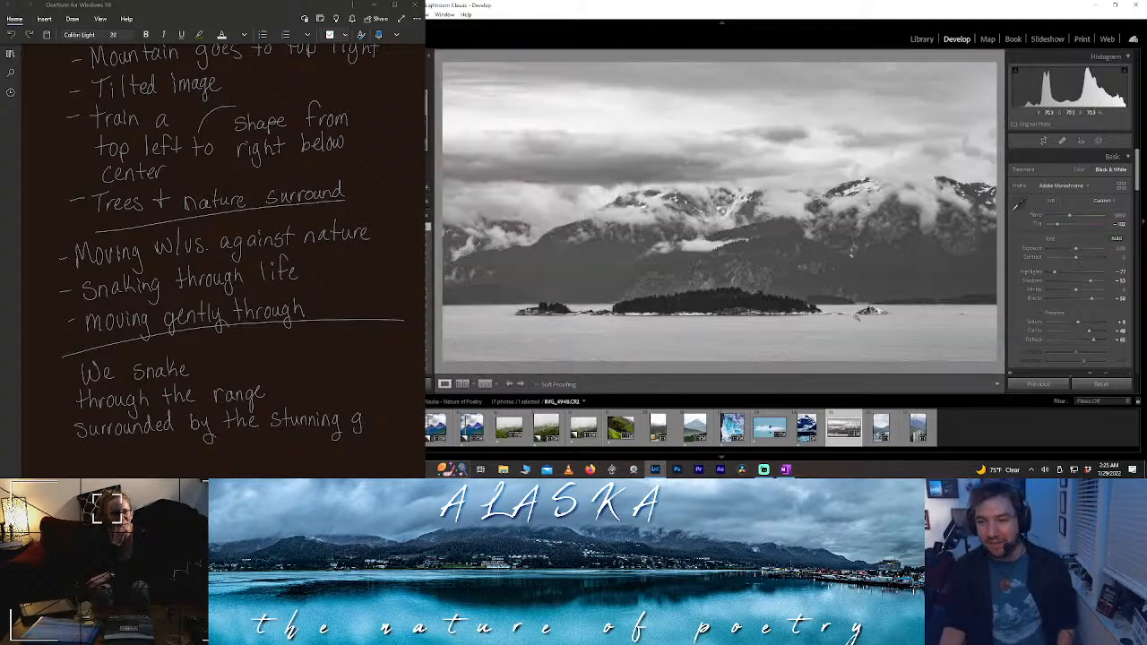
left_click(870, 314)
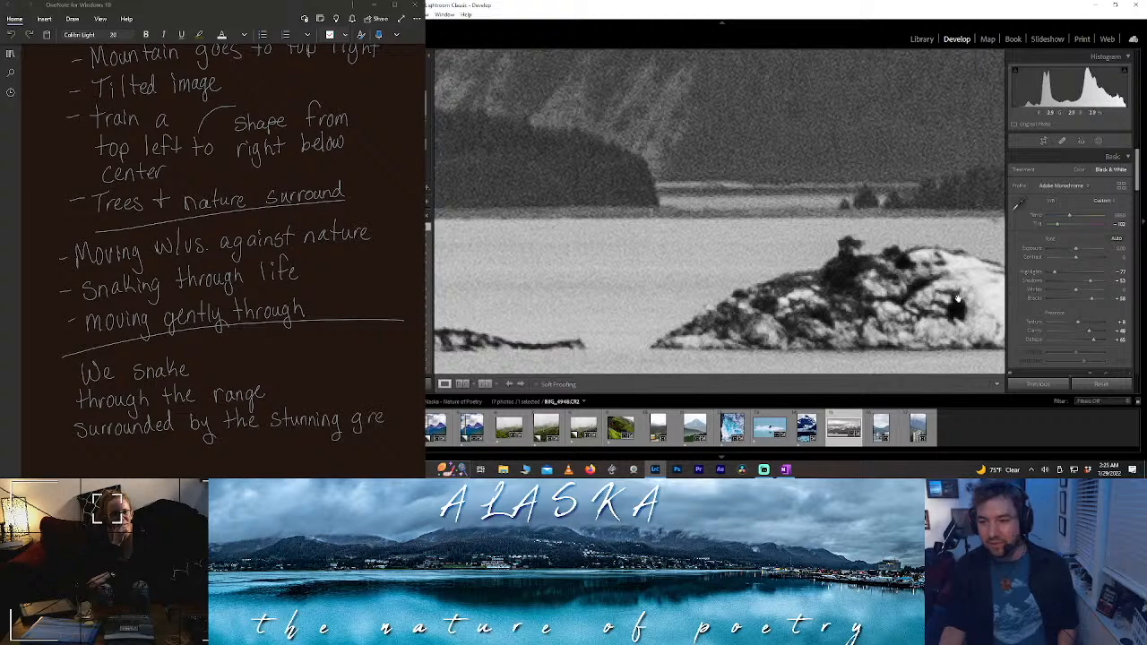
left_click_drag(622, 310, 941, 222)
left_click_drag(439, 247, 556, 255)
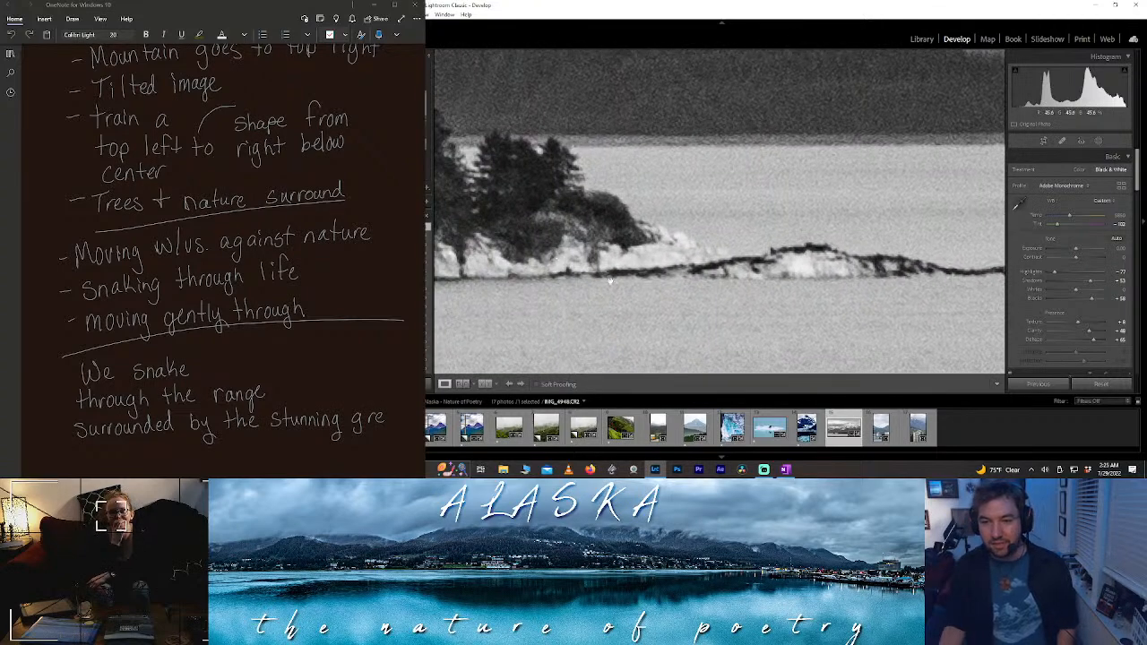
left_click(794, 252)
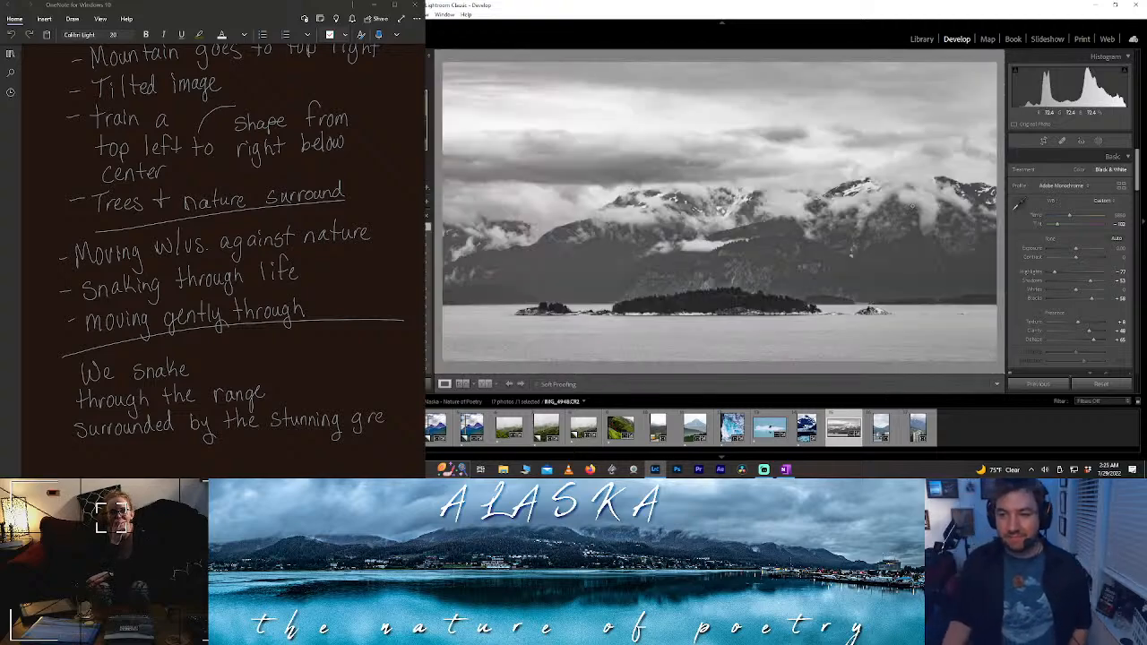
left_click_drag(912, 206, 580, 195)
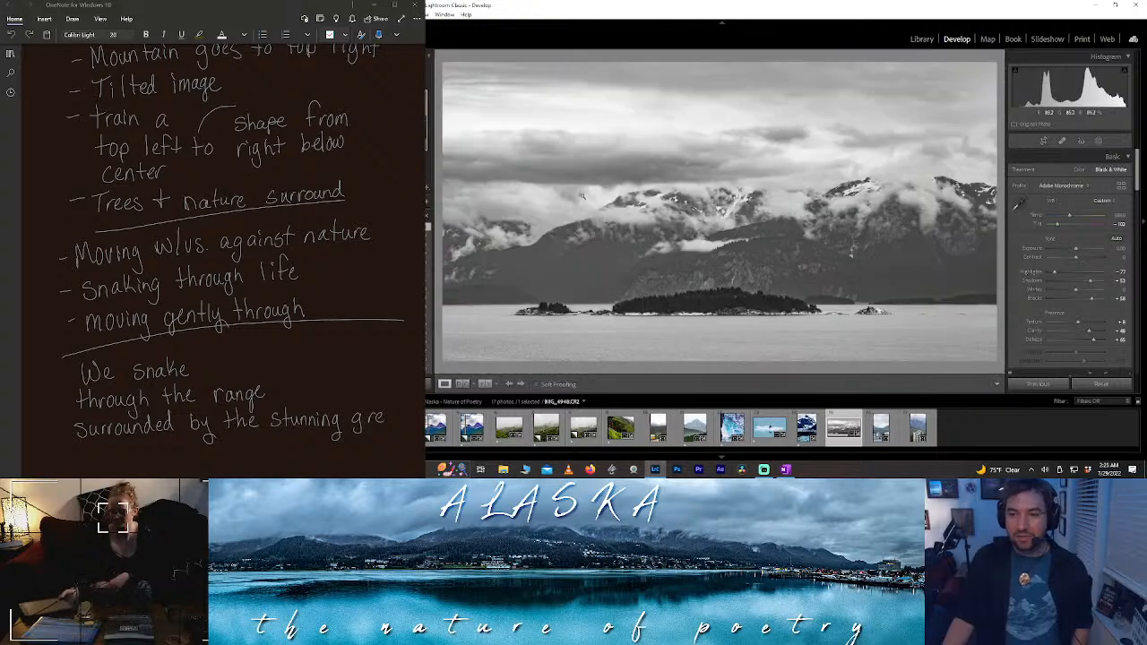
left_click(838, 315)
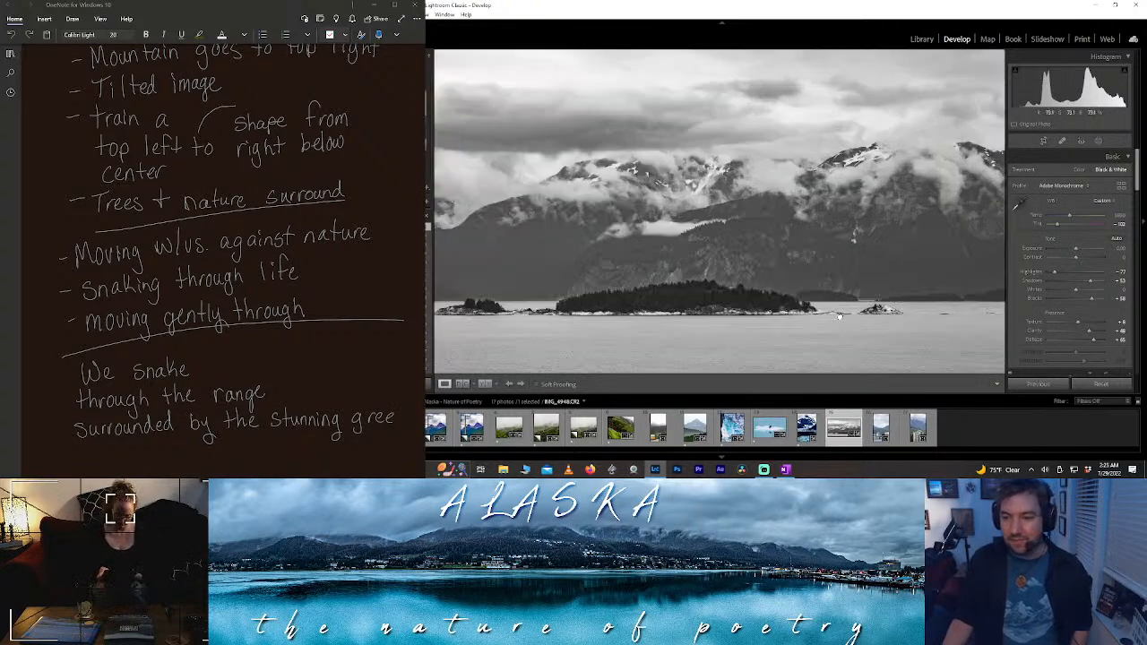
left_click(838, 315)
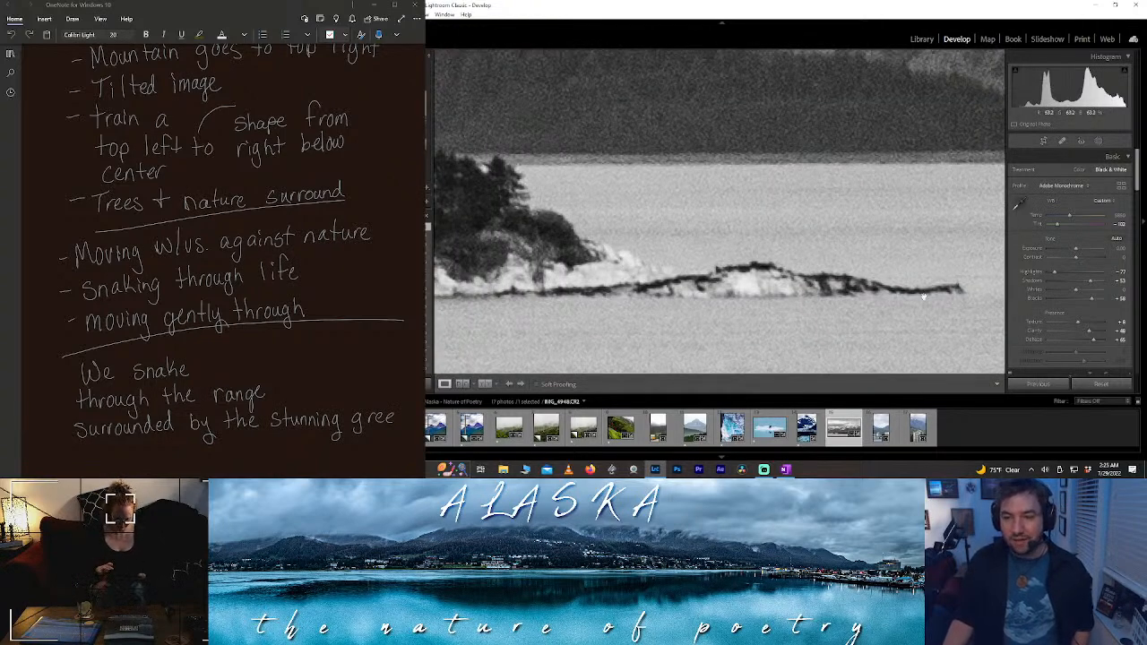
left_click(740, 269)
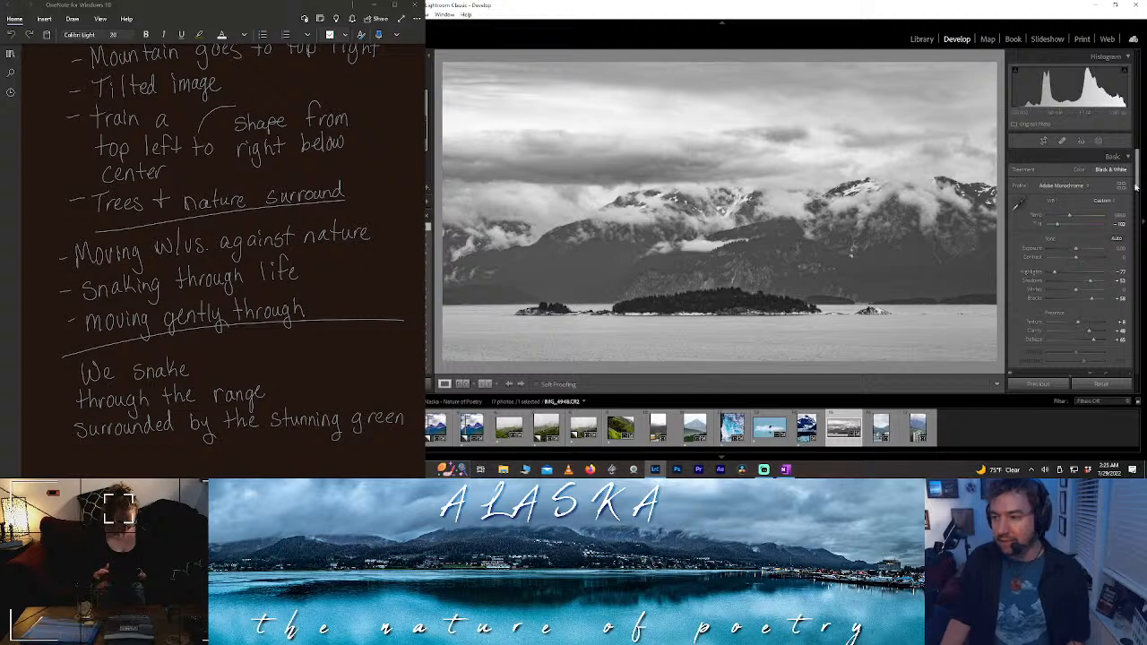
- Set Luminance noise reduction to about 30 on the island photo and check the shoreline and mountain slopes up close
left_click_drag(1136, 185, 1136, 261)
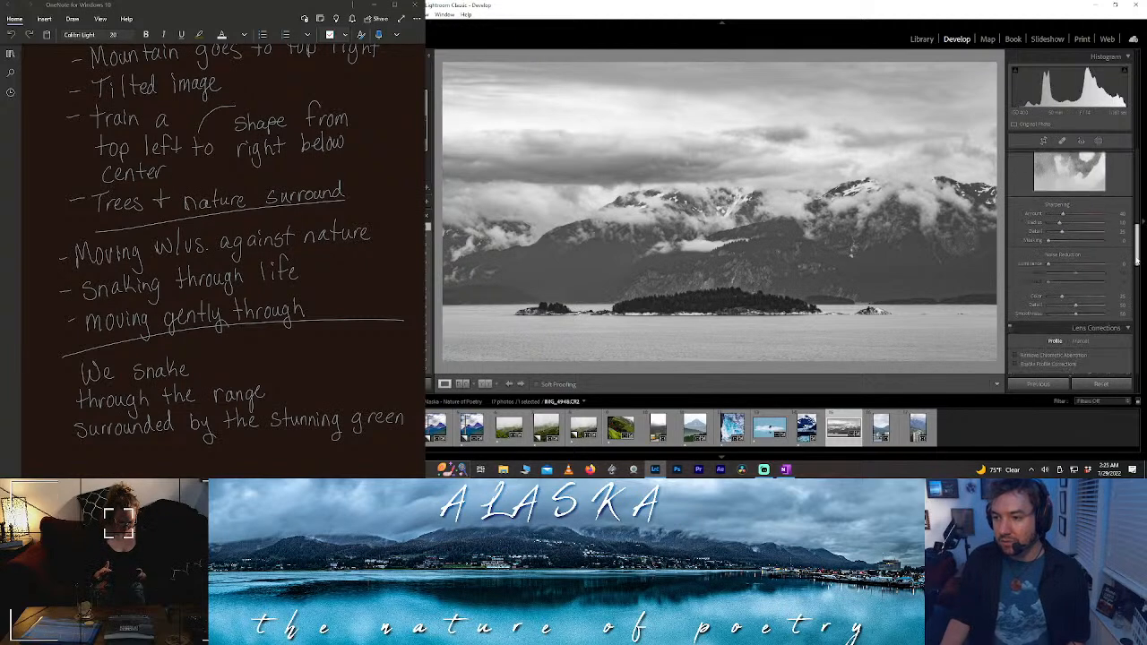
left_click(1065, 266)
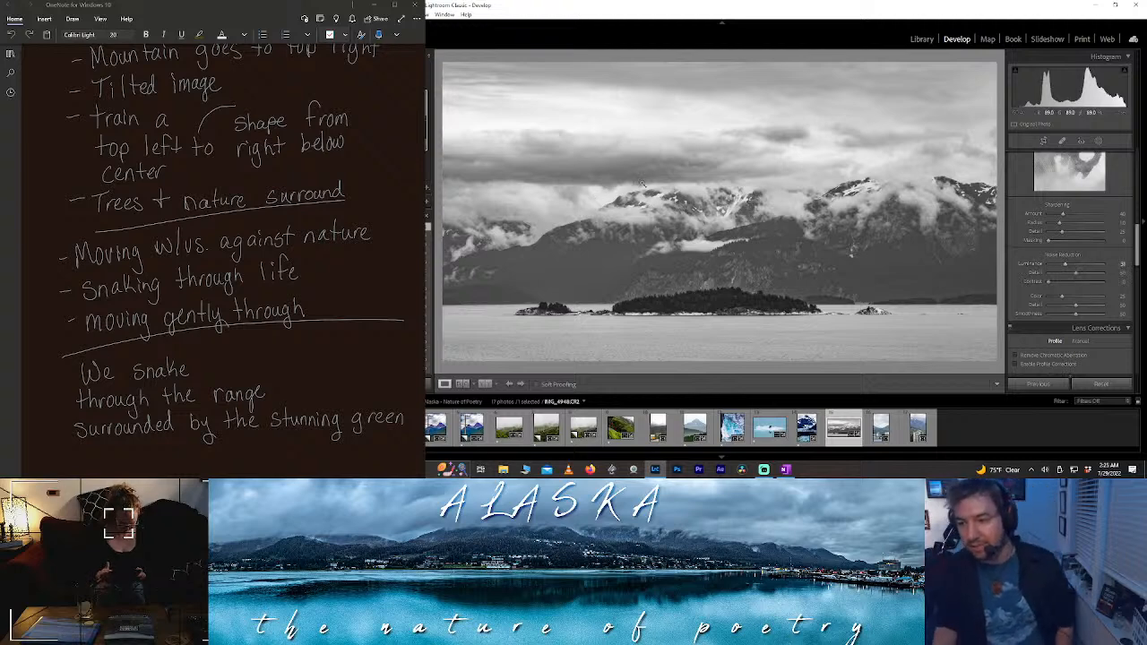
left_click(832, 313)
left_click_drag(829, 314, 730, 274)
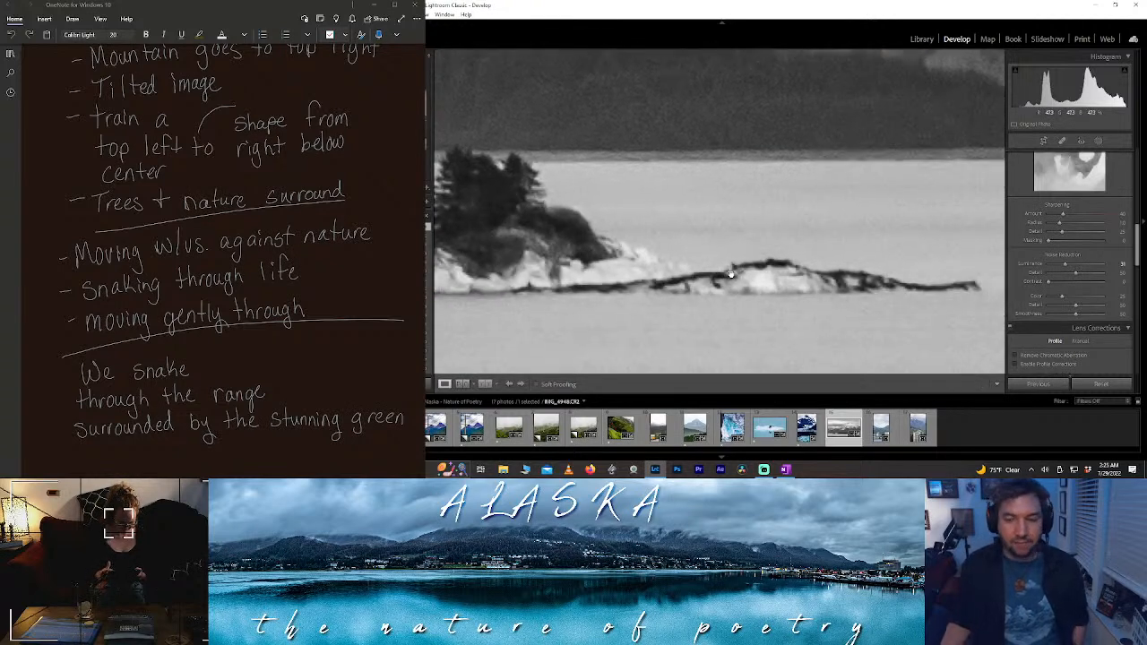
left_click(730, 274)
left_click(460, 266)
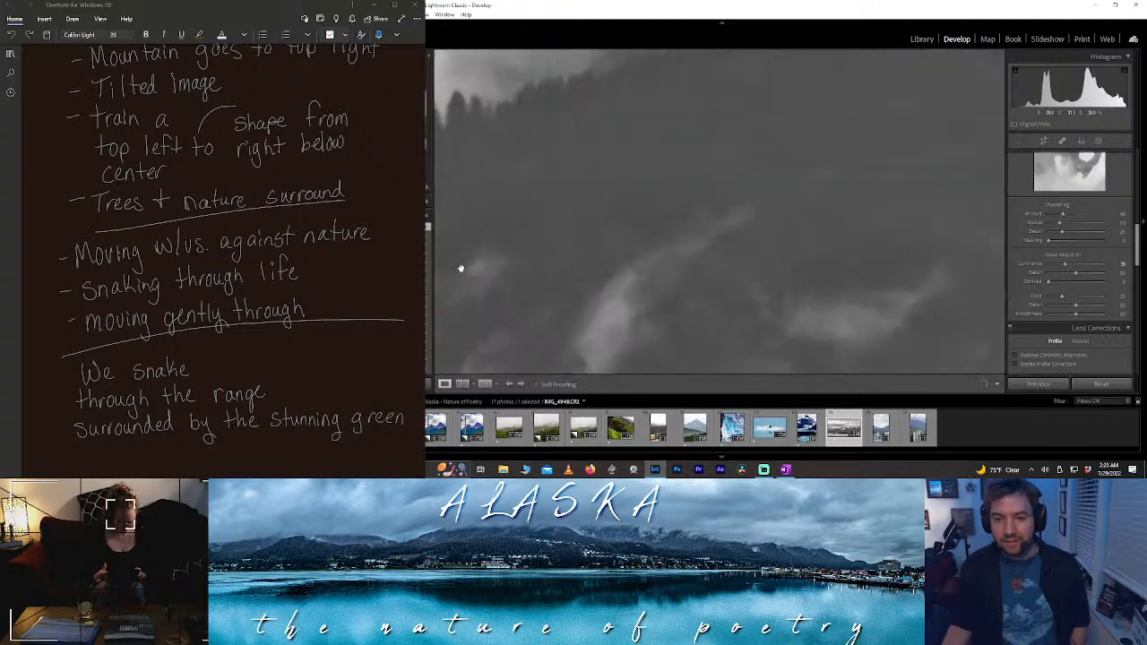
left_click(460, 266)
left_click(519, 248)
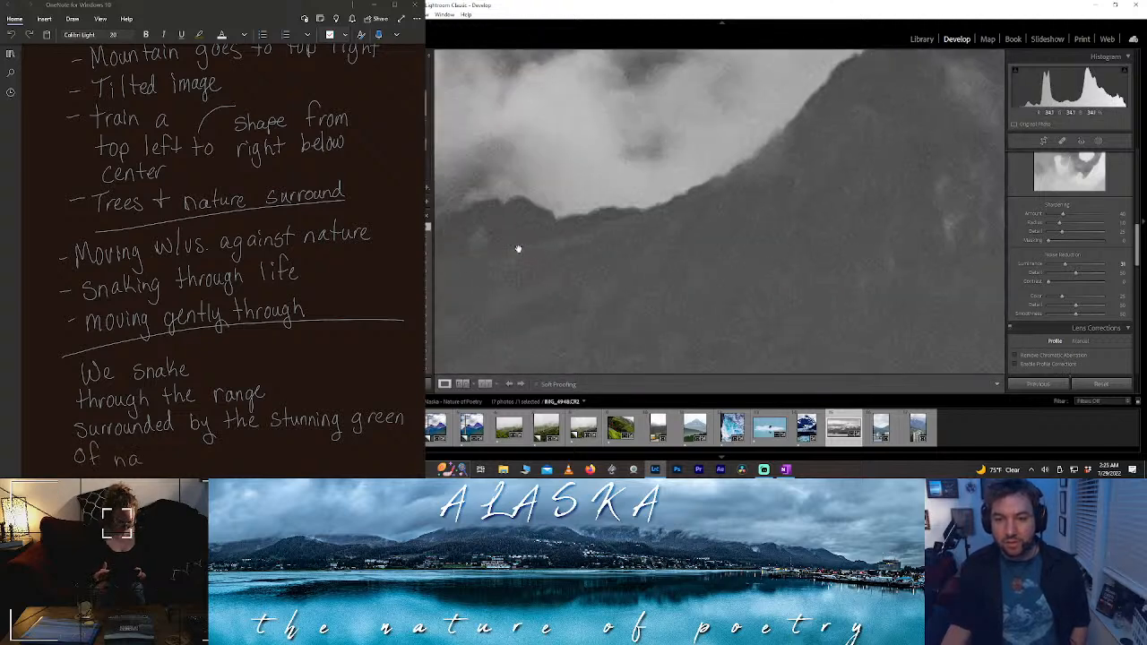
left_click(576, 250)
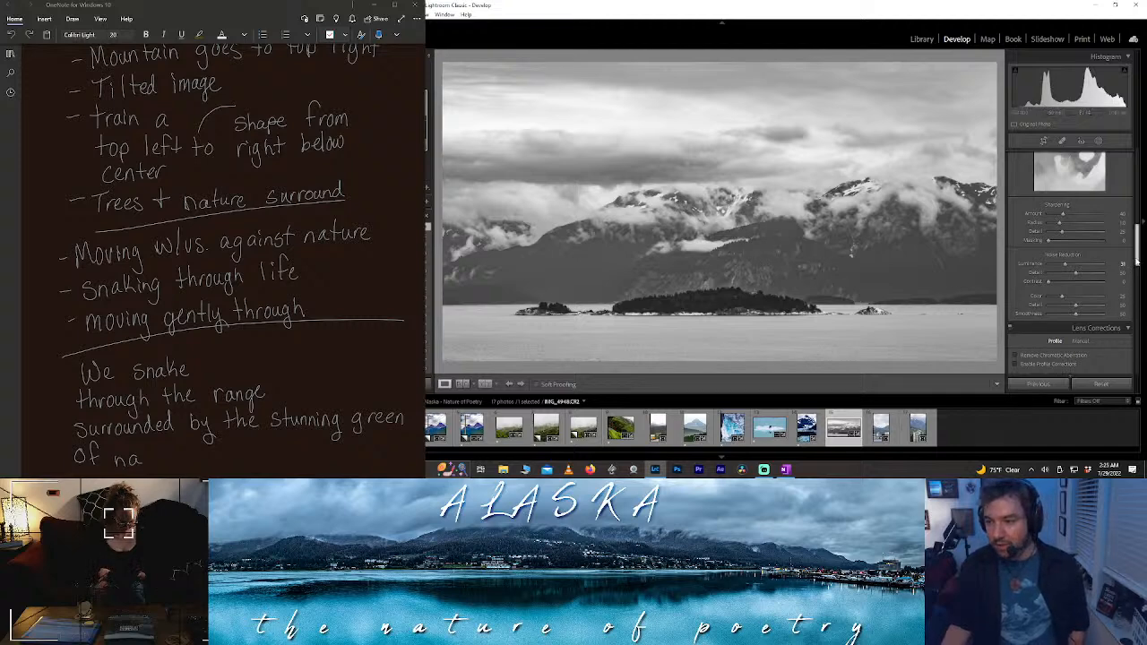
- Rate the island photo one star and filter the filmstrip to show only rated photos
scroll(1136, 267, "down", 1)
scroll(1136, 266, "up", 6)
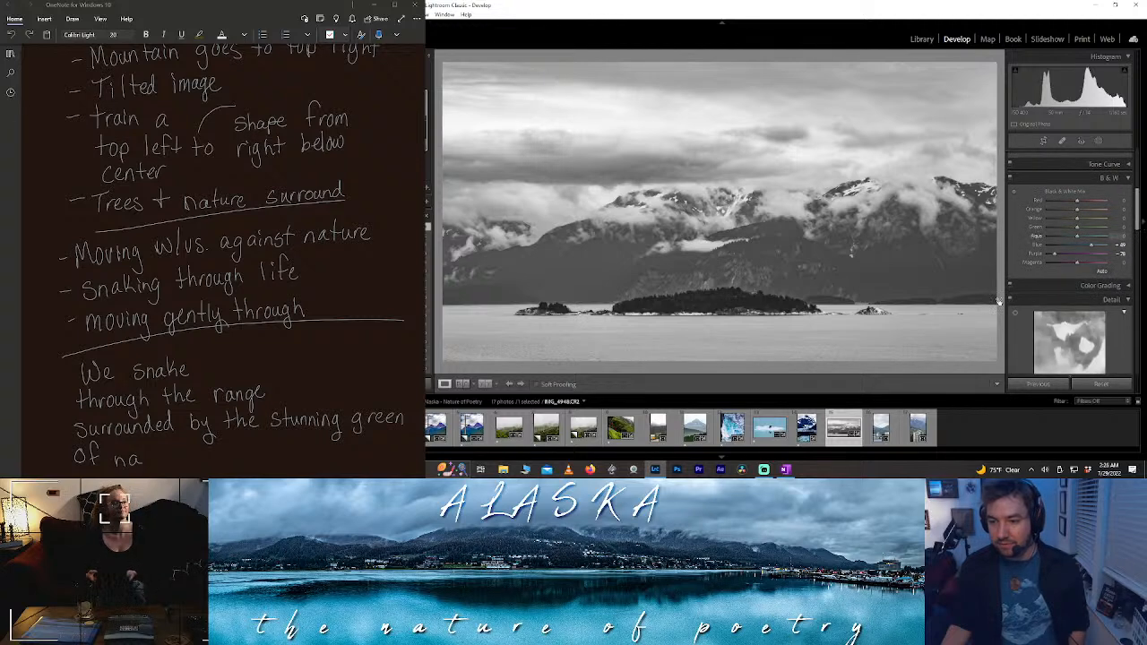
key("1")
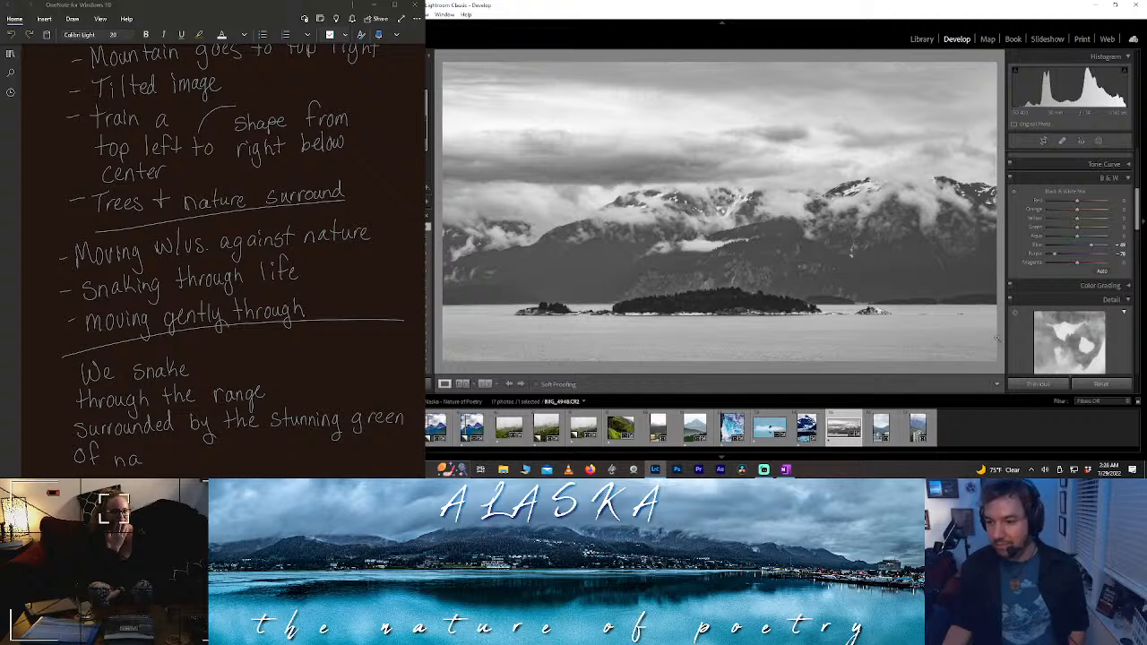
left_click(1089, 401)
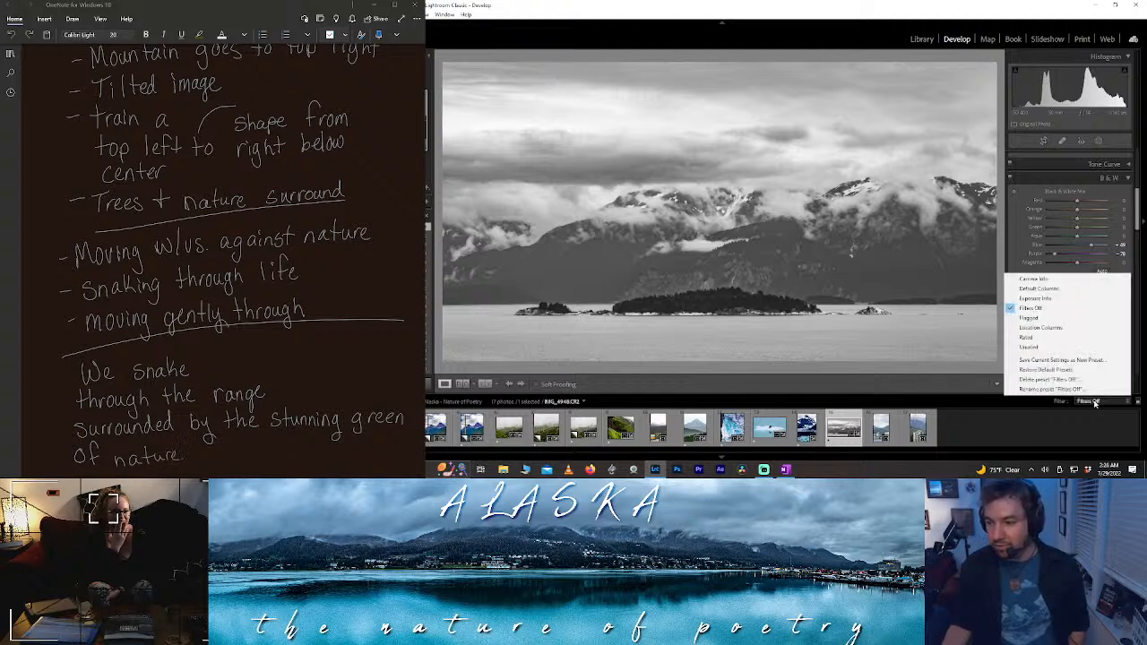
left_click(1046, 335)
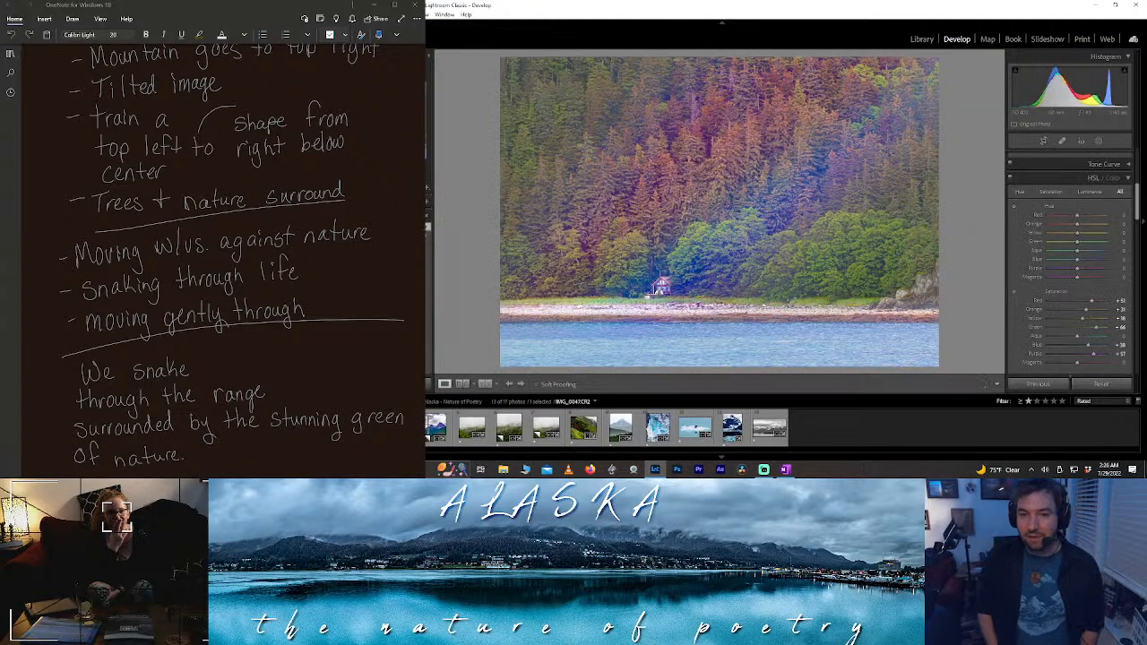
- Review the rated photos one by one, from the forest cabin through the trestle bridge, train, mountain, glacier and eagle shots
key("Right")
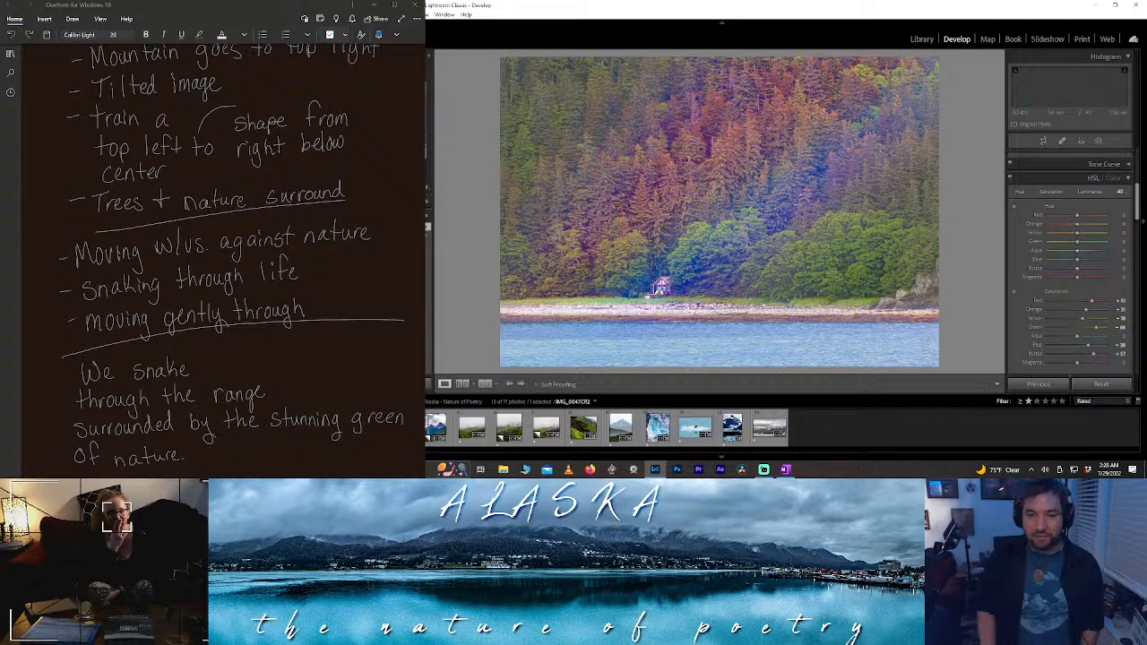
key("Right")
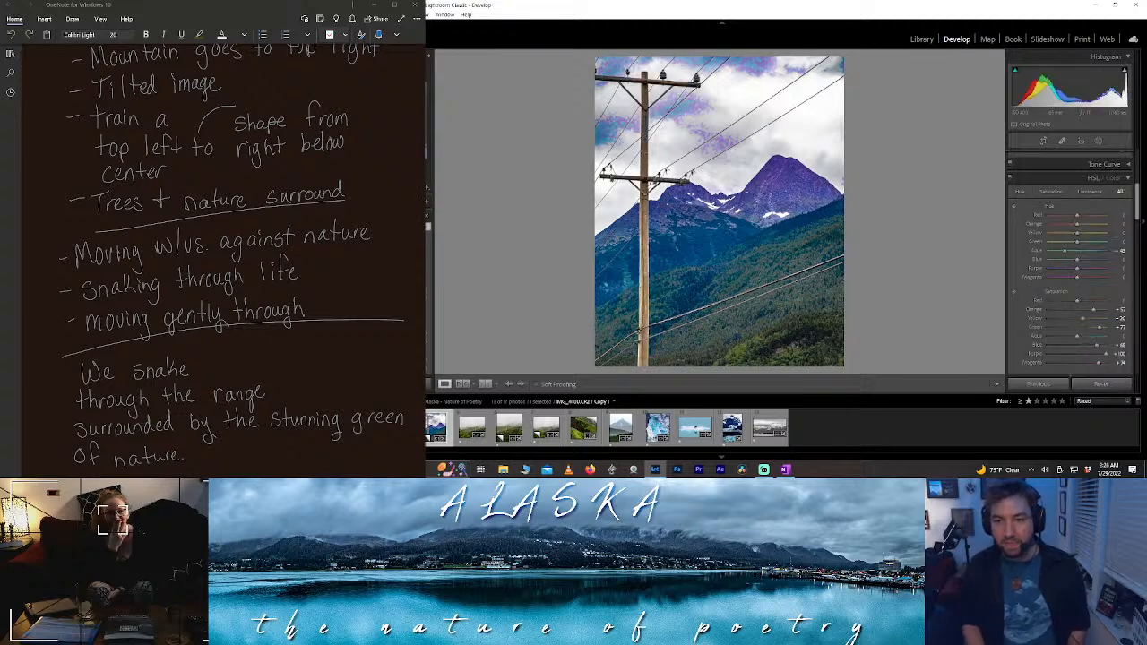
key("Right")
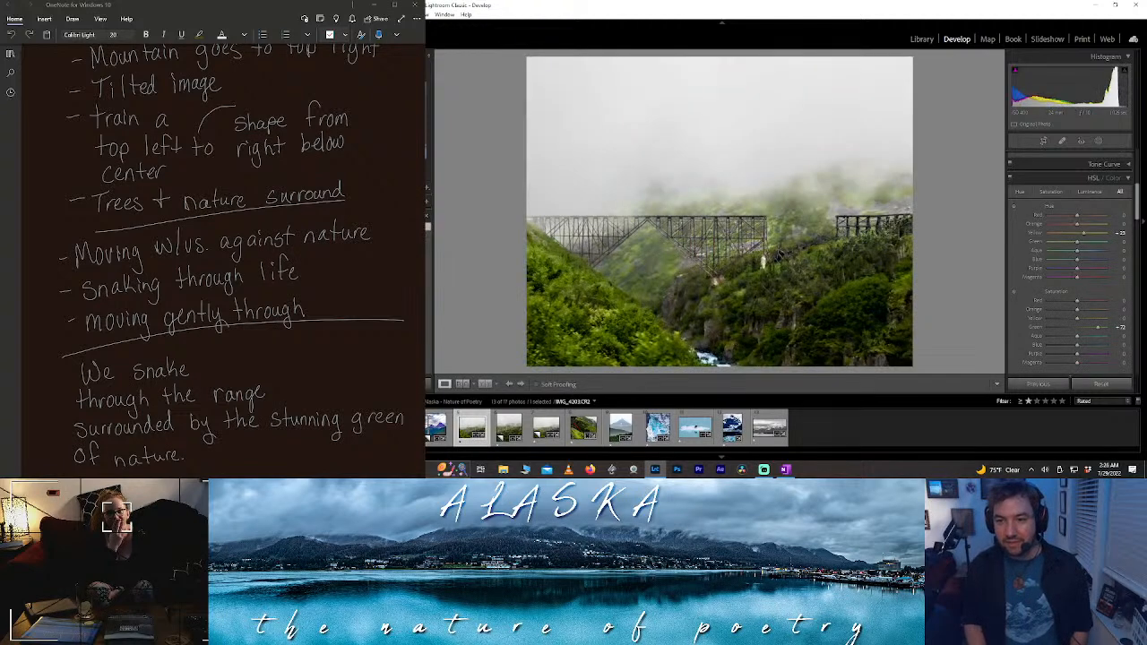
key("Right")
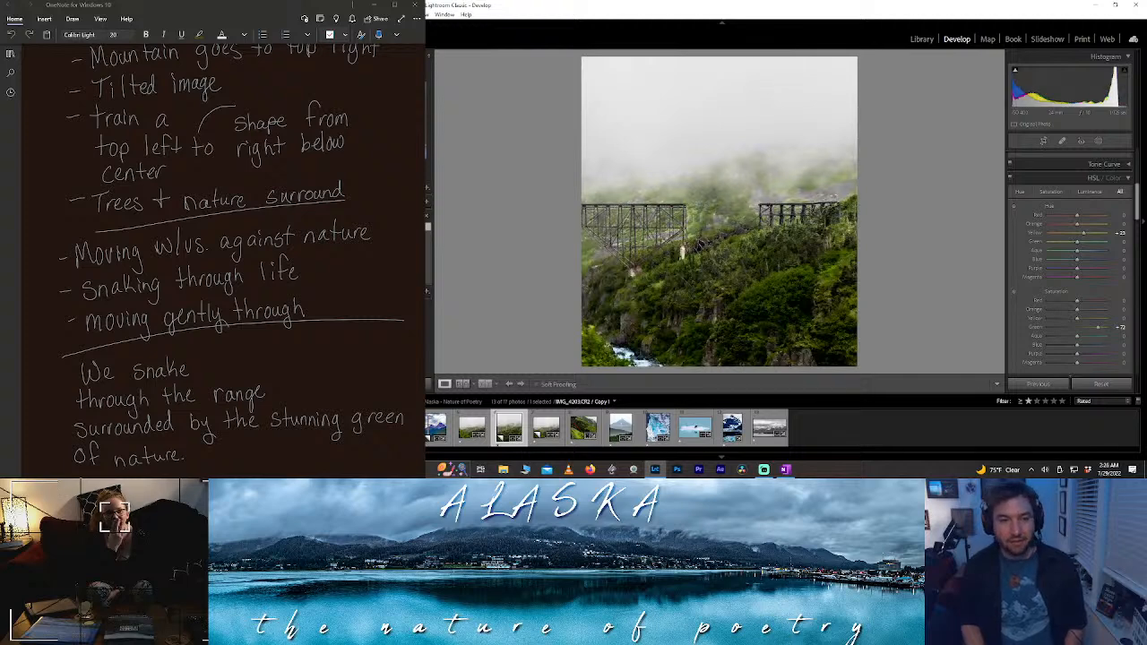
key("Right")
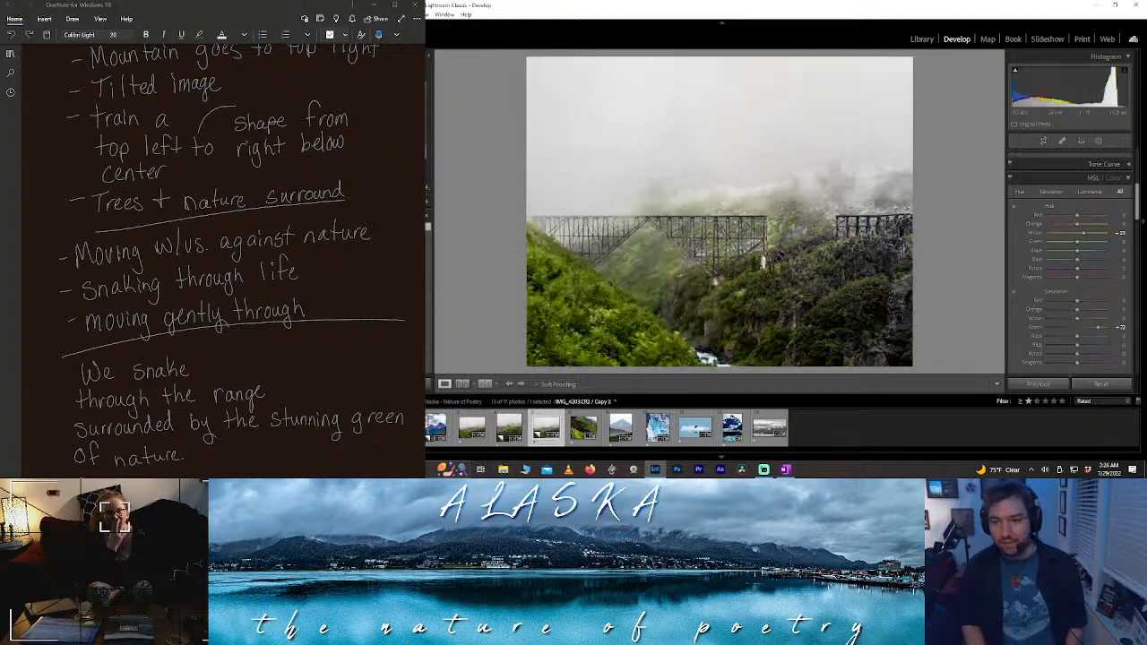
key("Right")
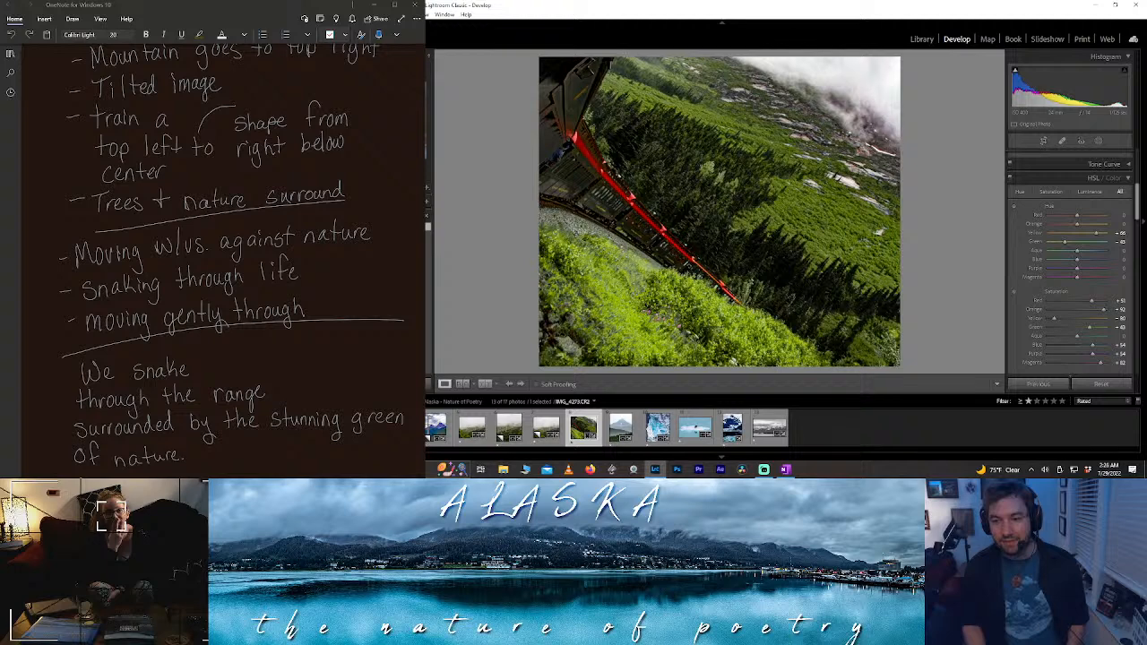
key("Right")
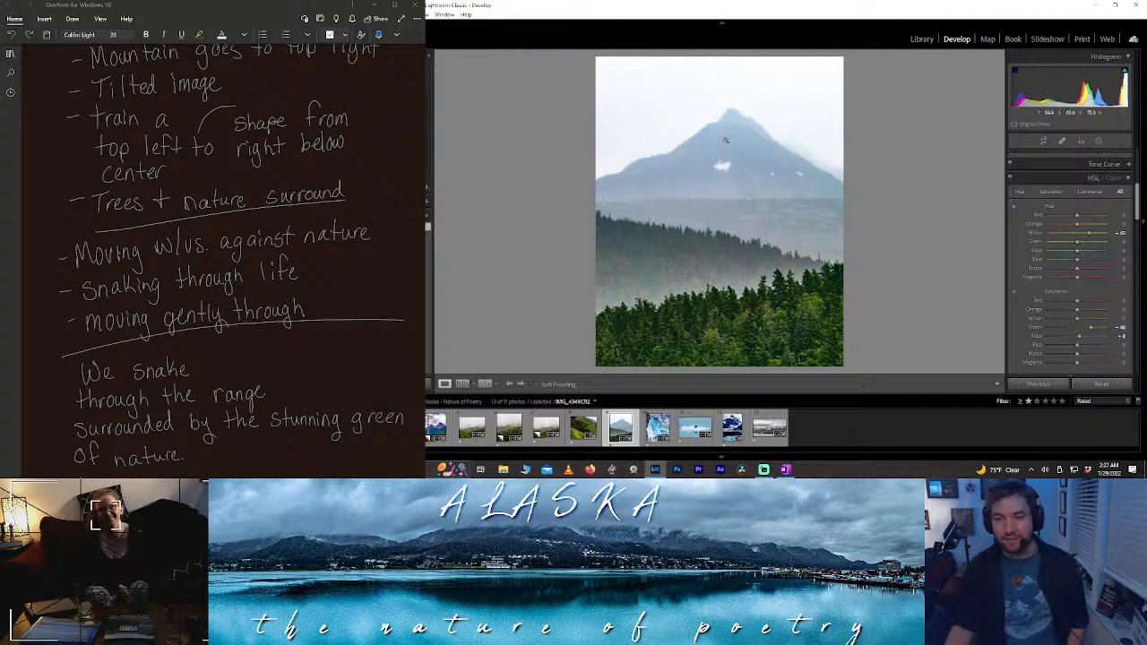
key("Right")
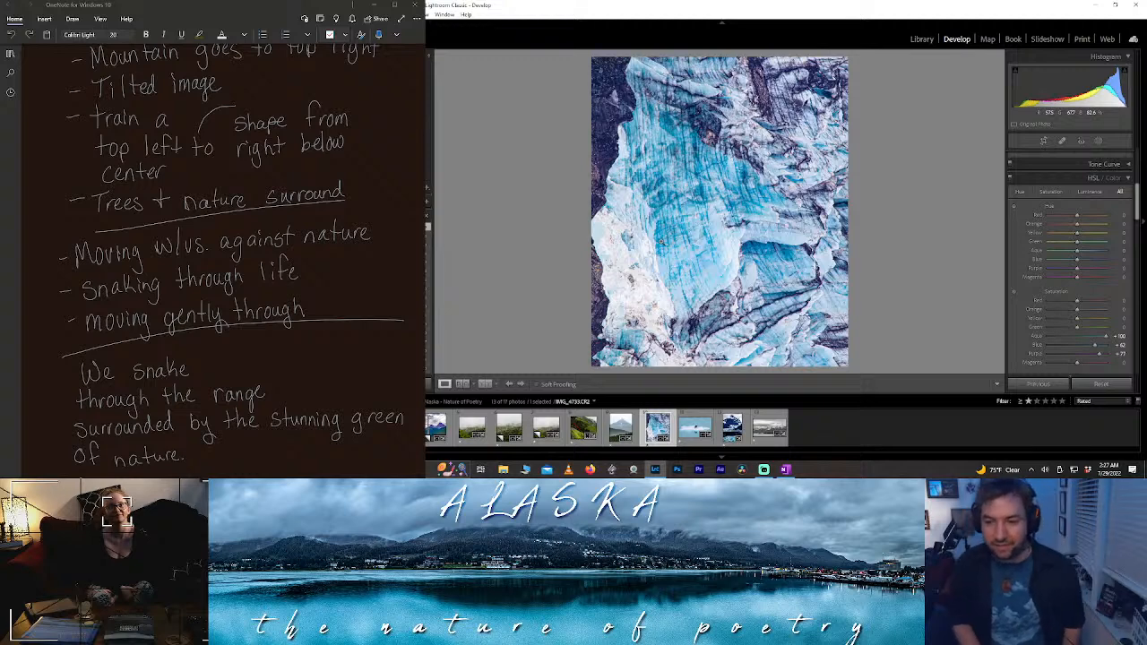
key("Right")
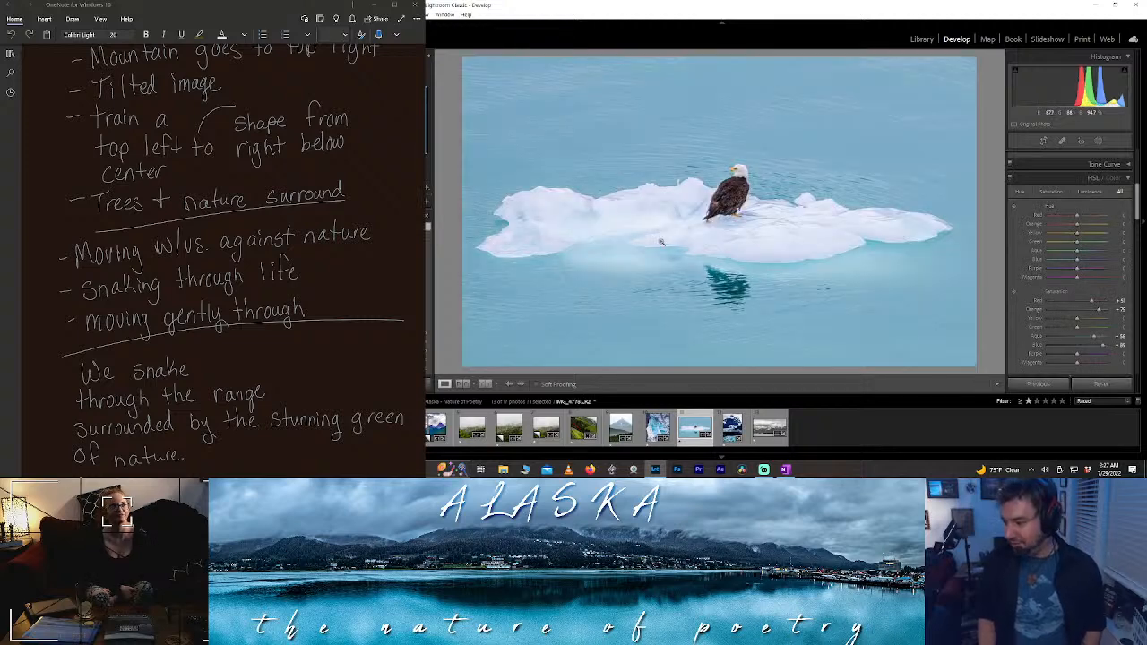
key("Right")
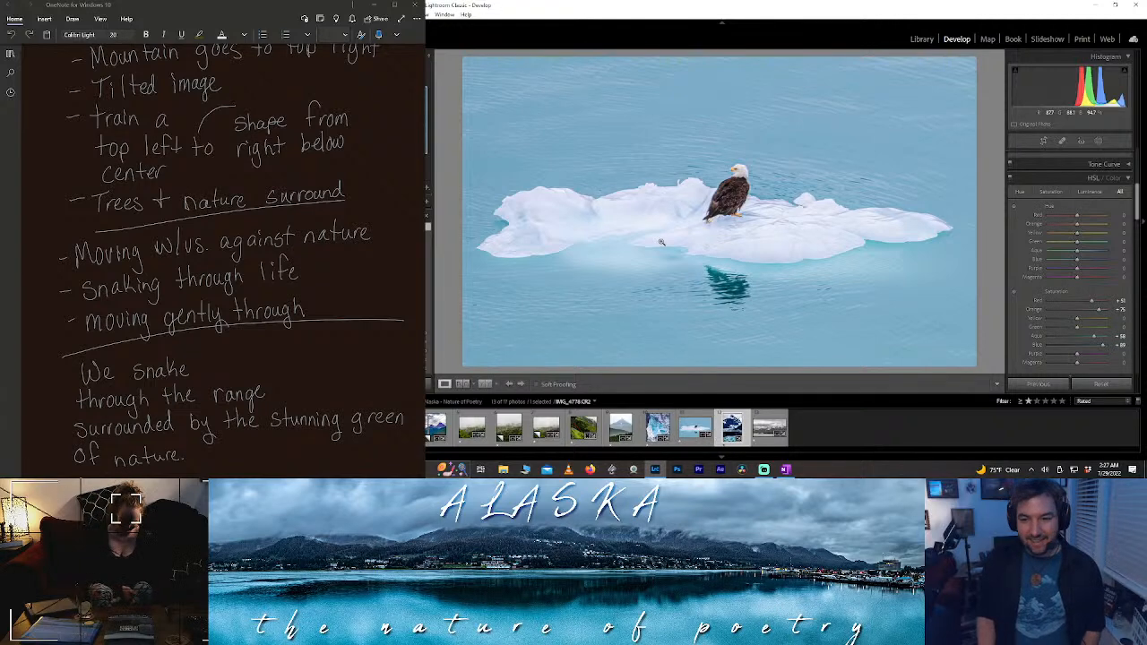